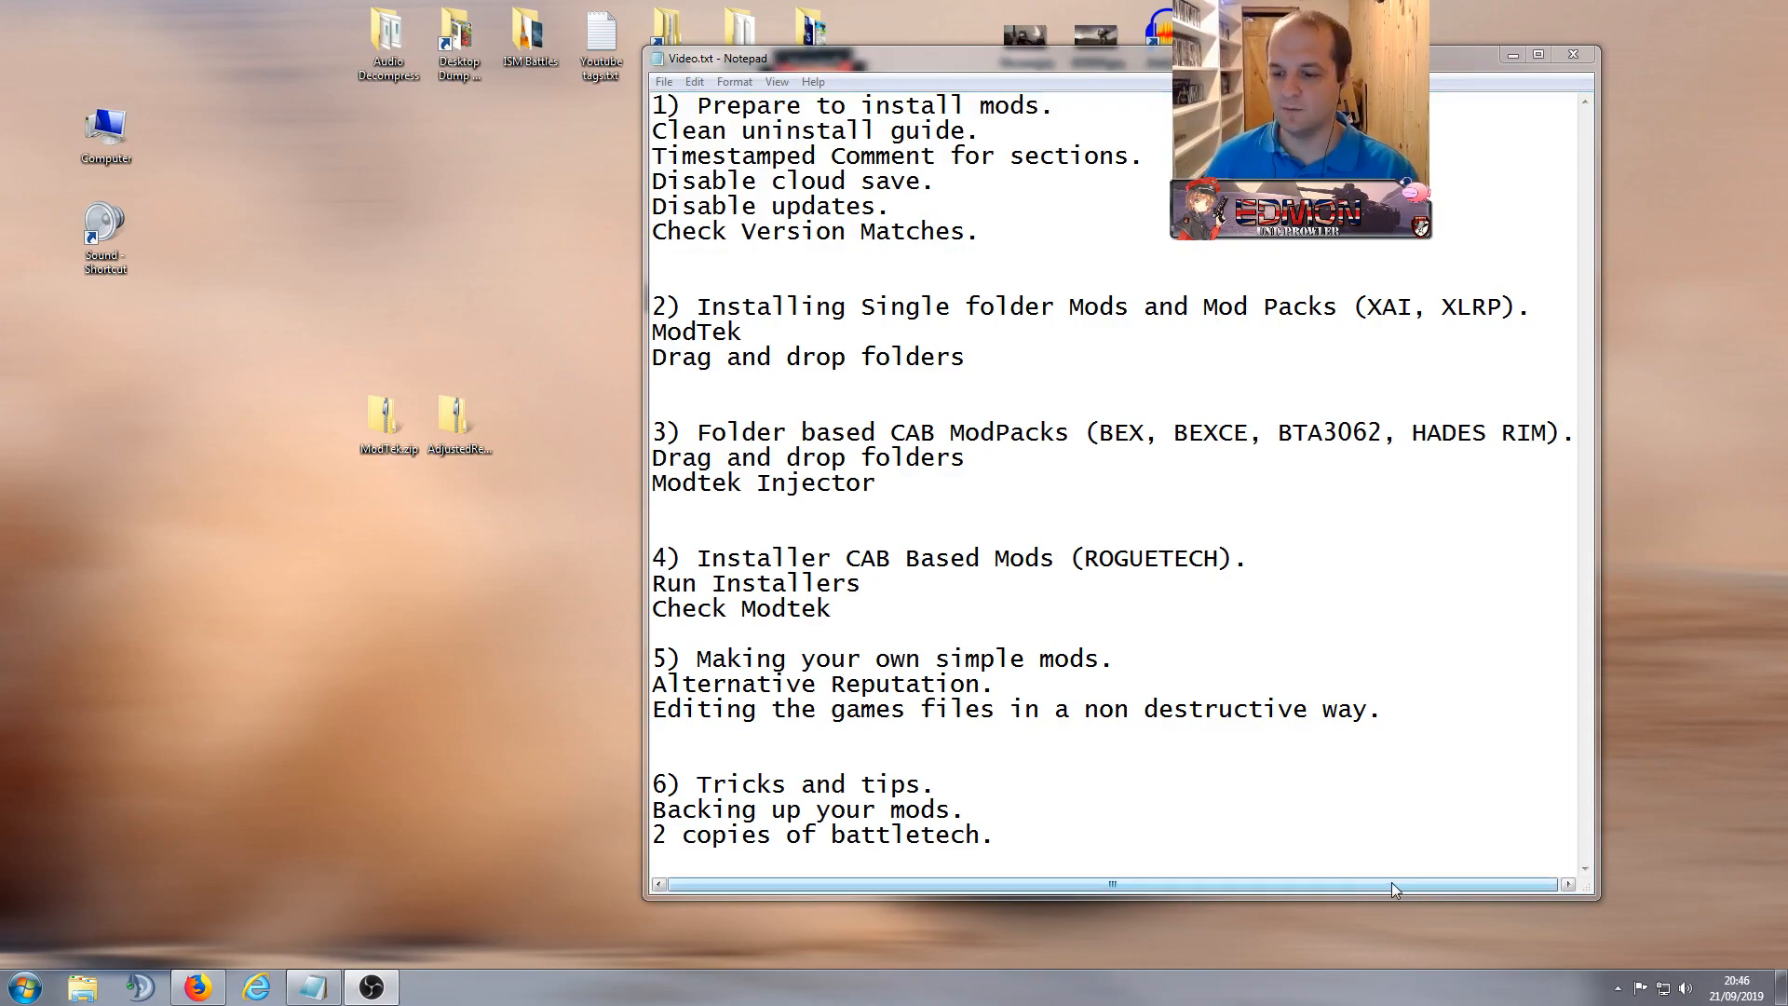
Step: Bring up the Steam game library and open the properties of BATTLETECH
{"action": "left_click", "coordinate": [1616, 989]}
{"action": "left_click", "coordinate": [1587, 863]}
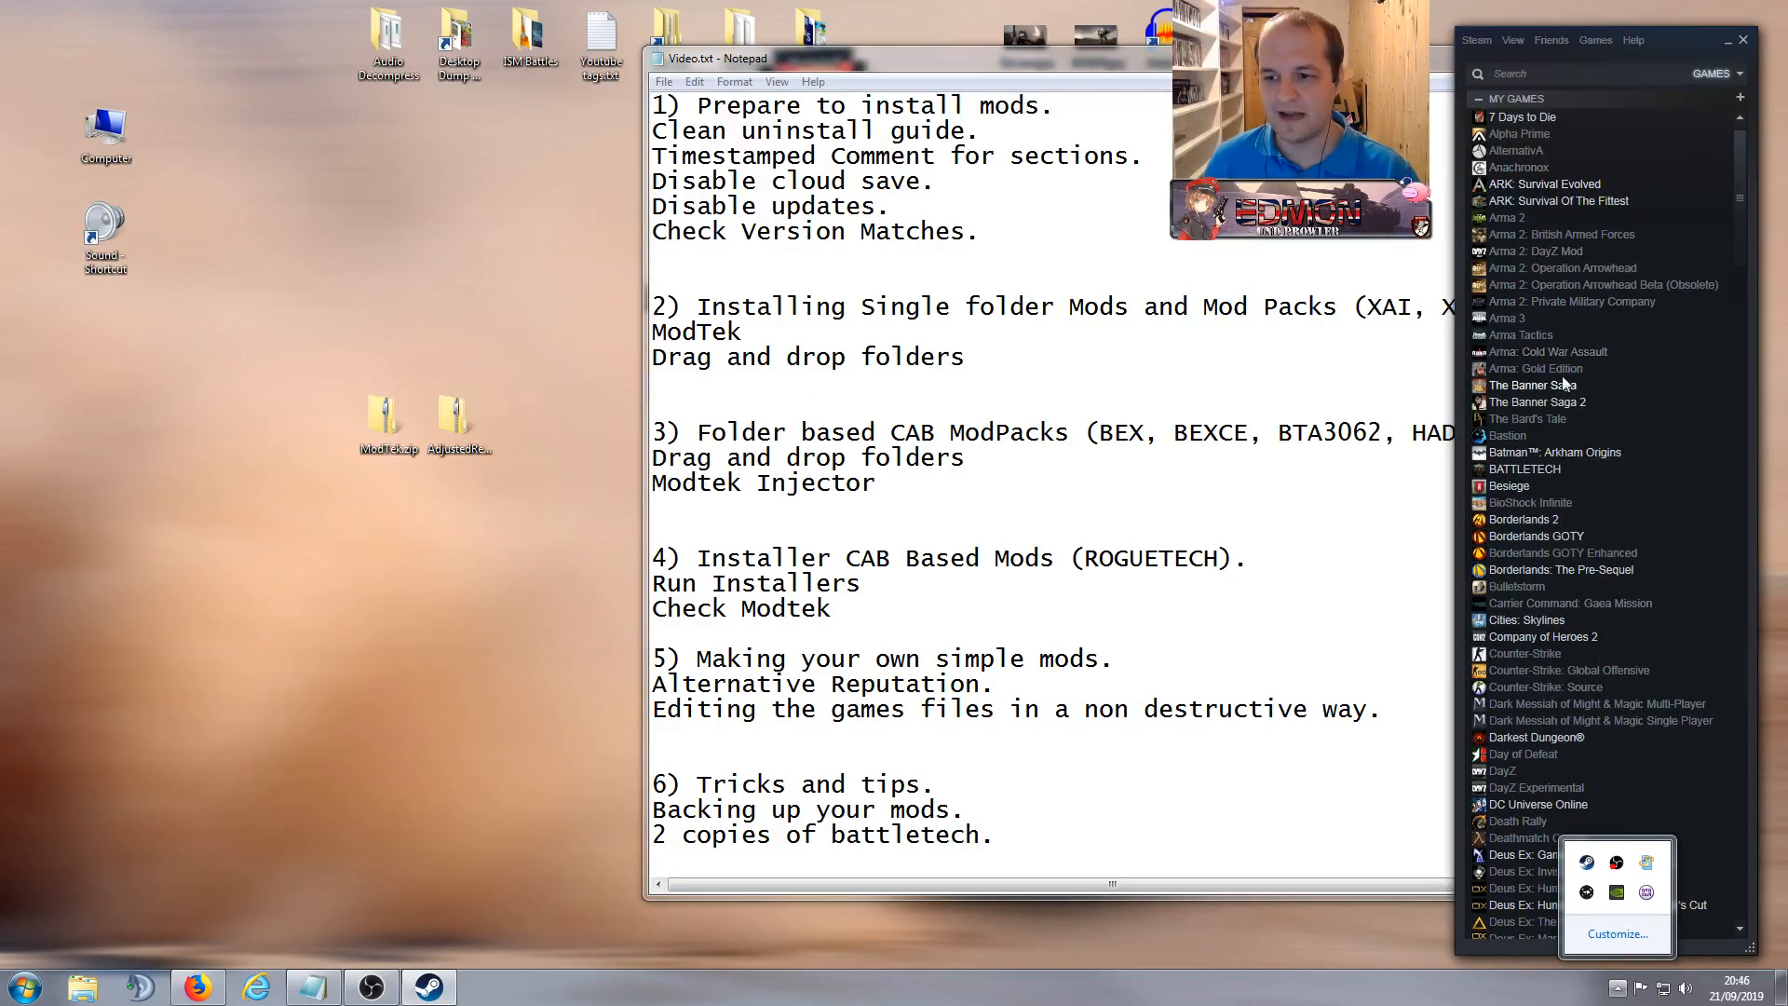
{"action": "left_click", "coordinate": [1519, 468]}
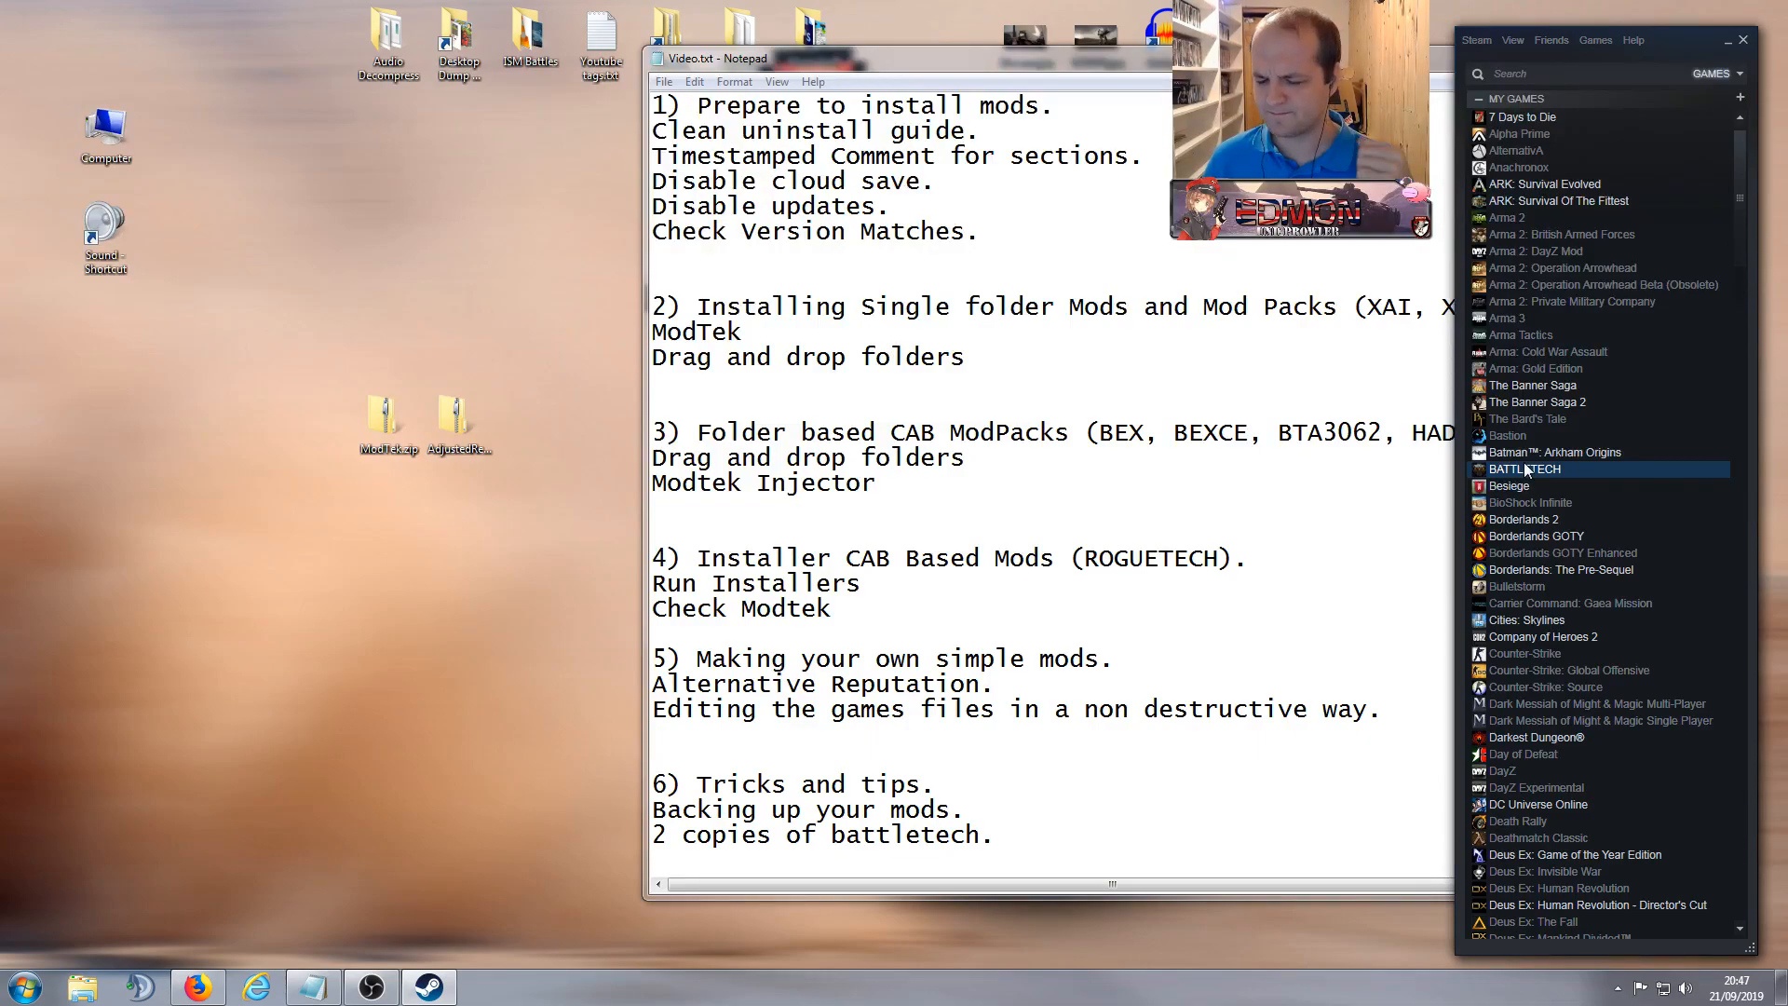
{"action": "right_click", "coordinate": [1527, 461]}
{"action": "right_click", "coordinate": [1488, 473]}
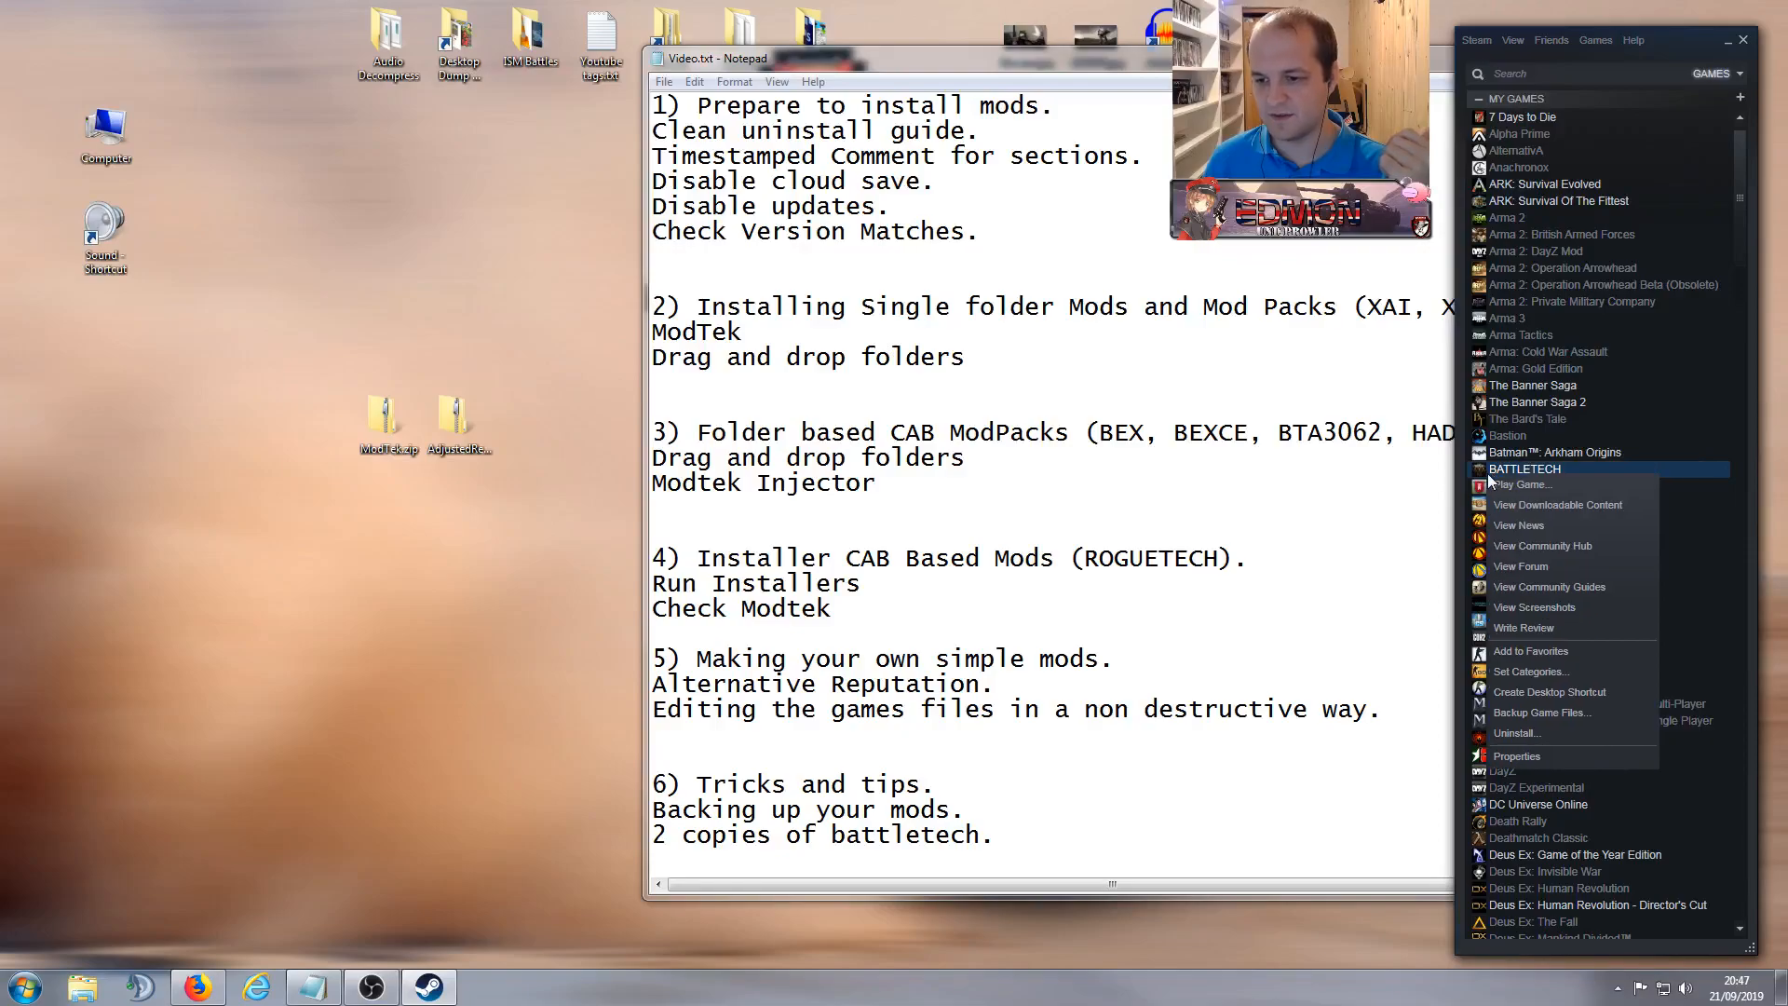
{"action": "left_click", "coordinate": [1516, 756]}
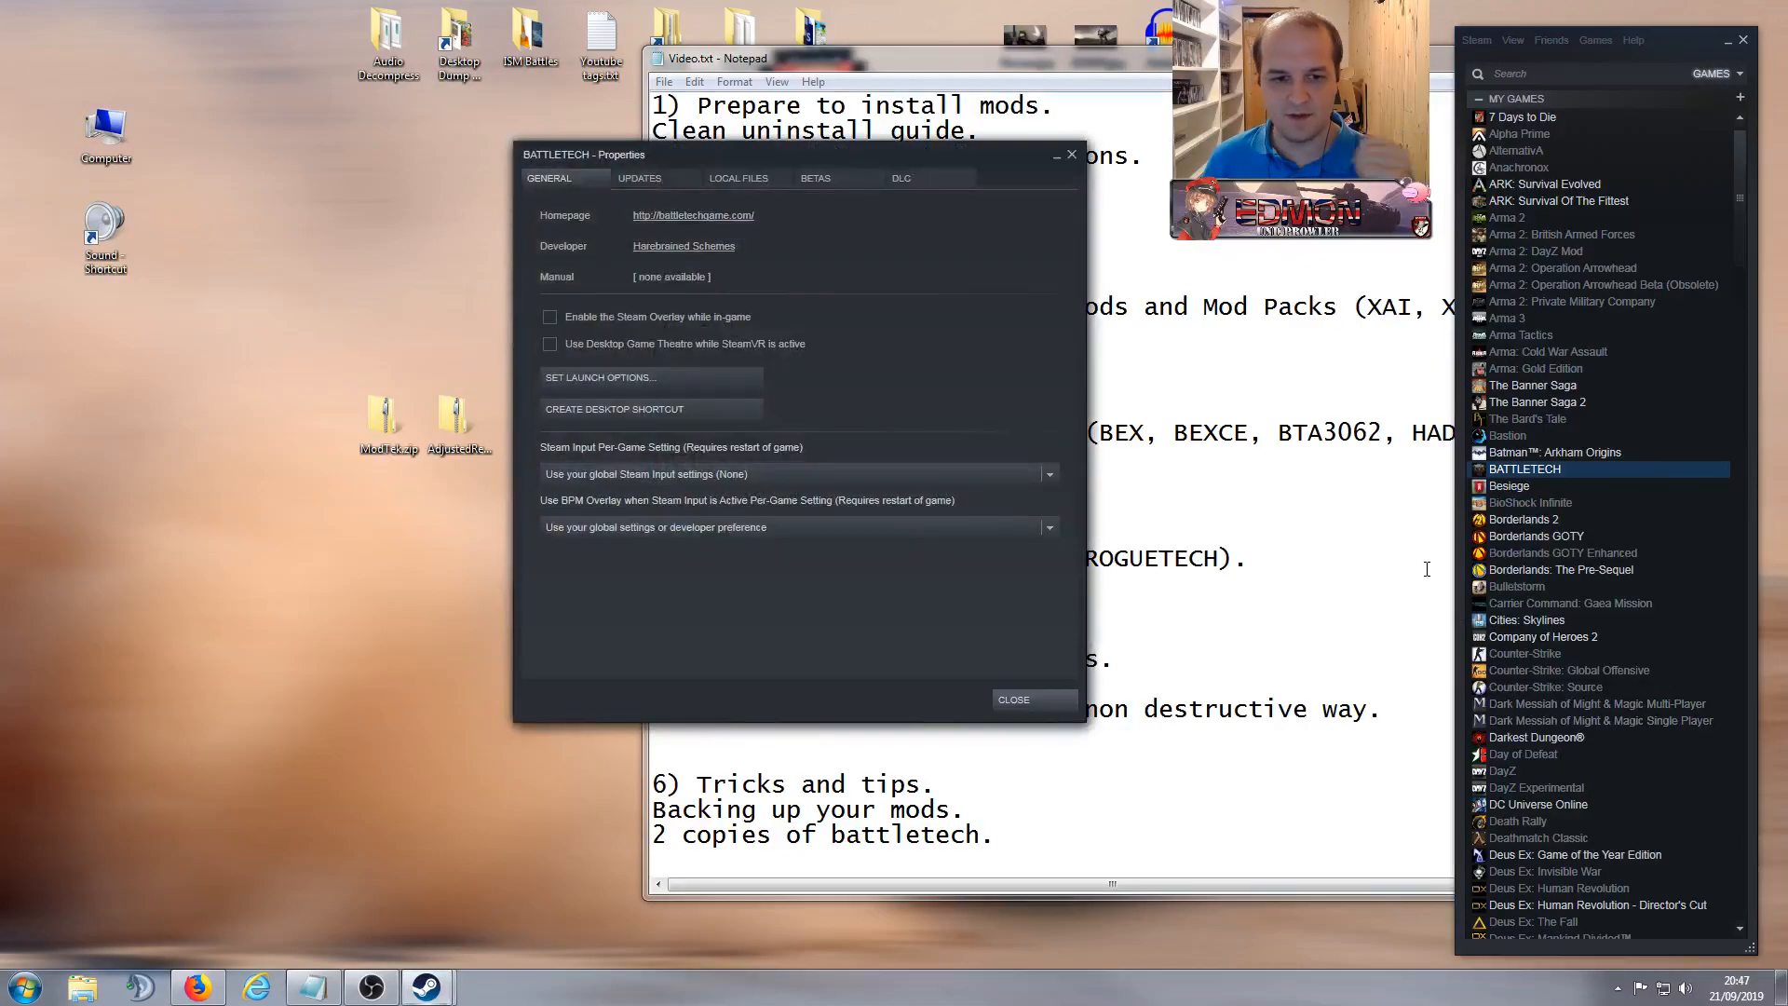
Step: Review BATTLETECH's update, Steam Cloud and local file settings, show its beta options and move the properties window clear of the notes
{"action": "left_click", "coordinate": [630, 177]}
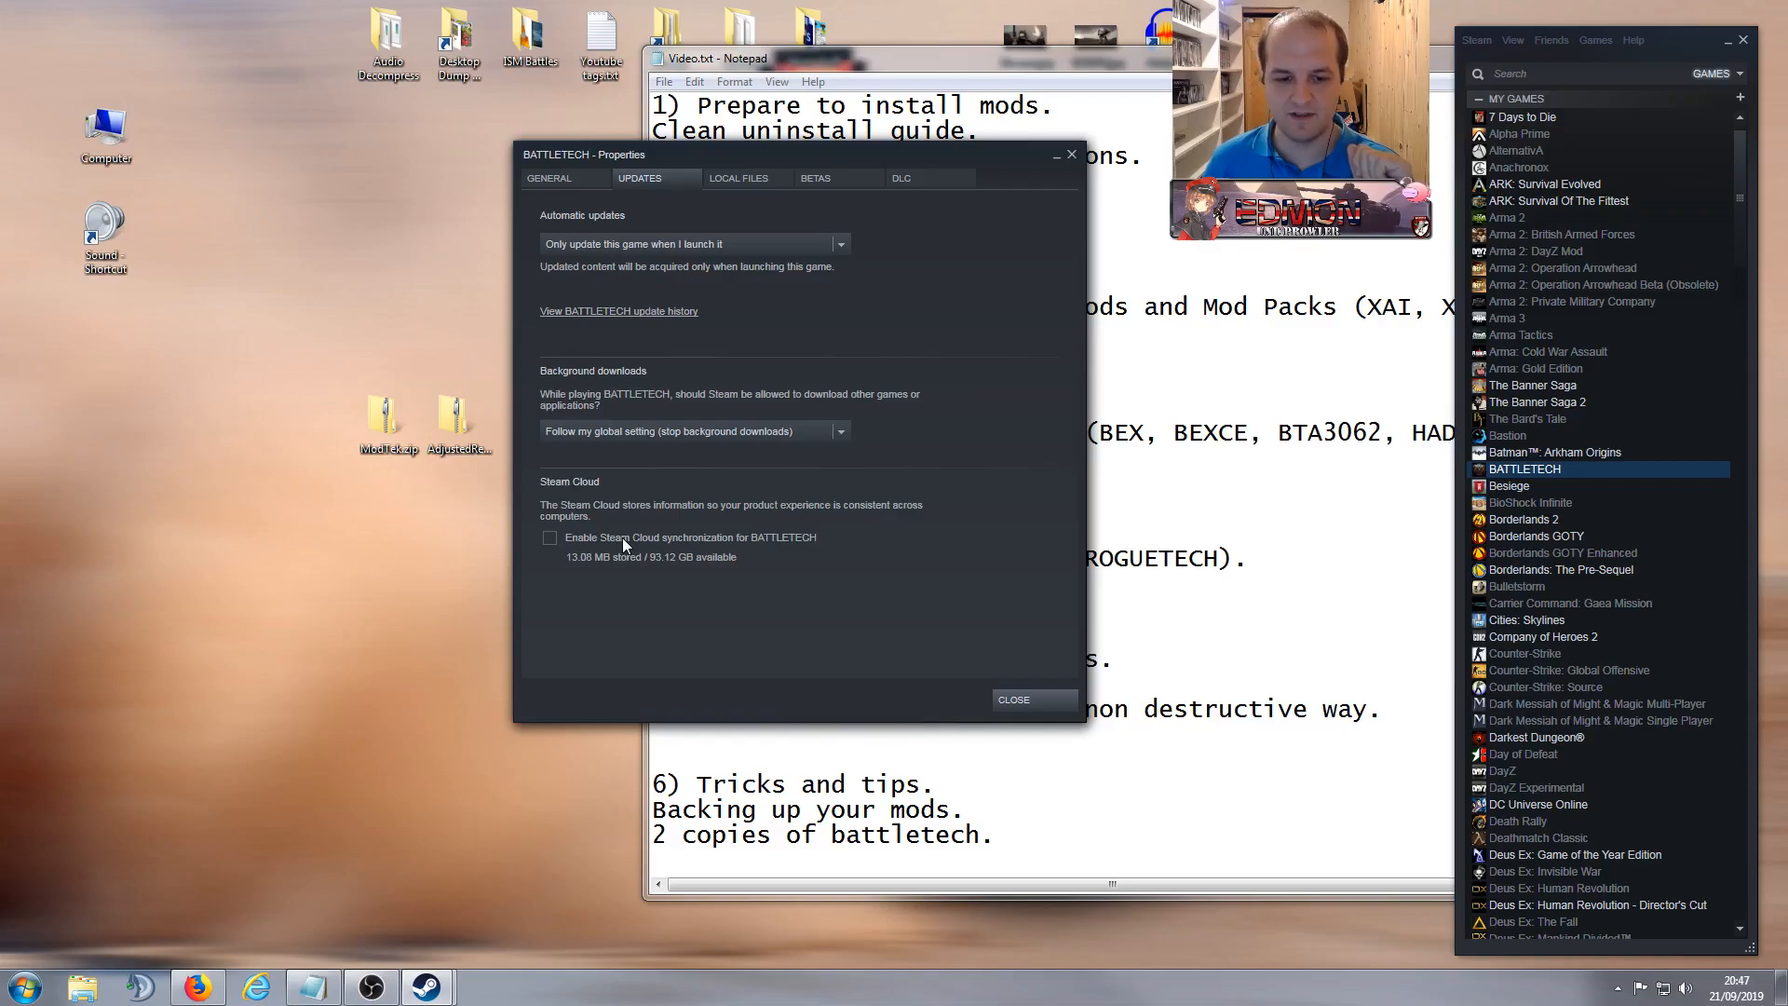
{"action": "left_click", "coordinate": [740, 182]}
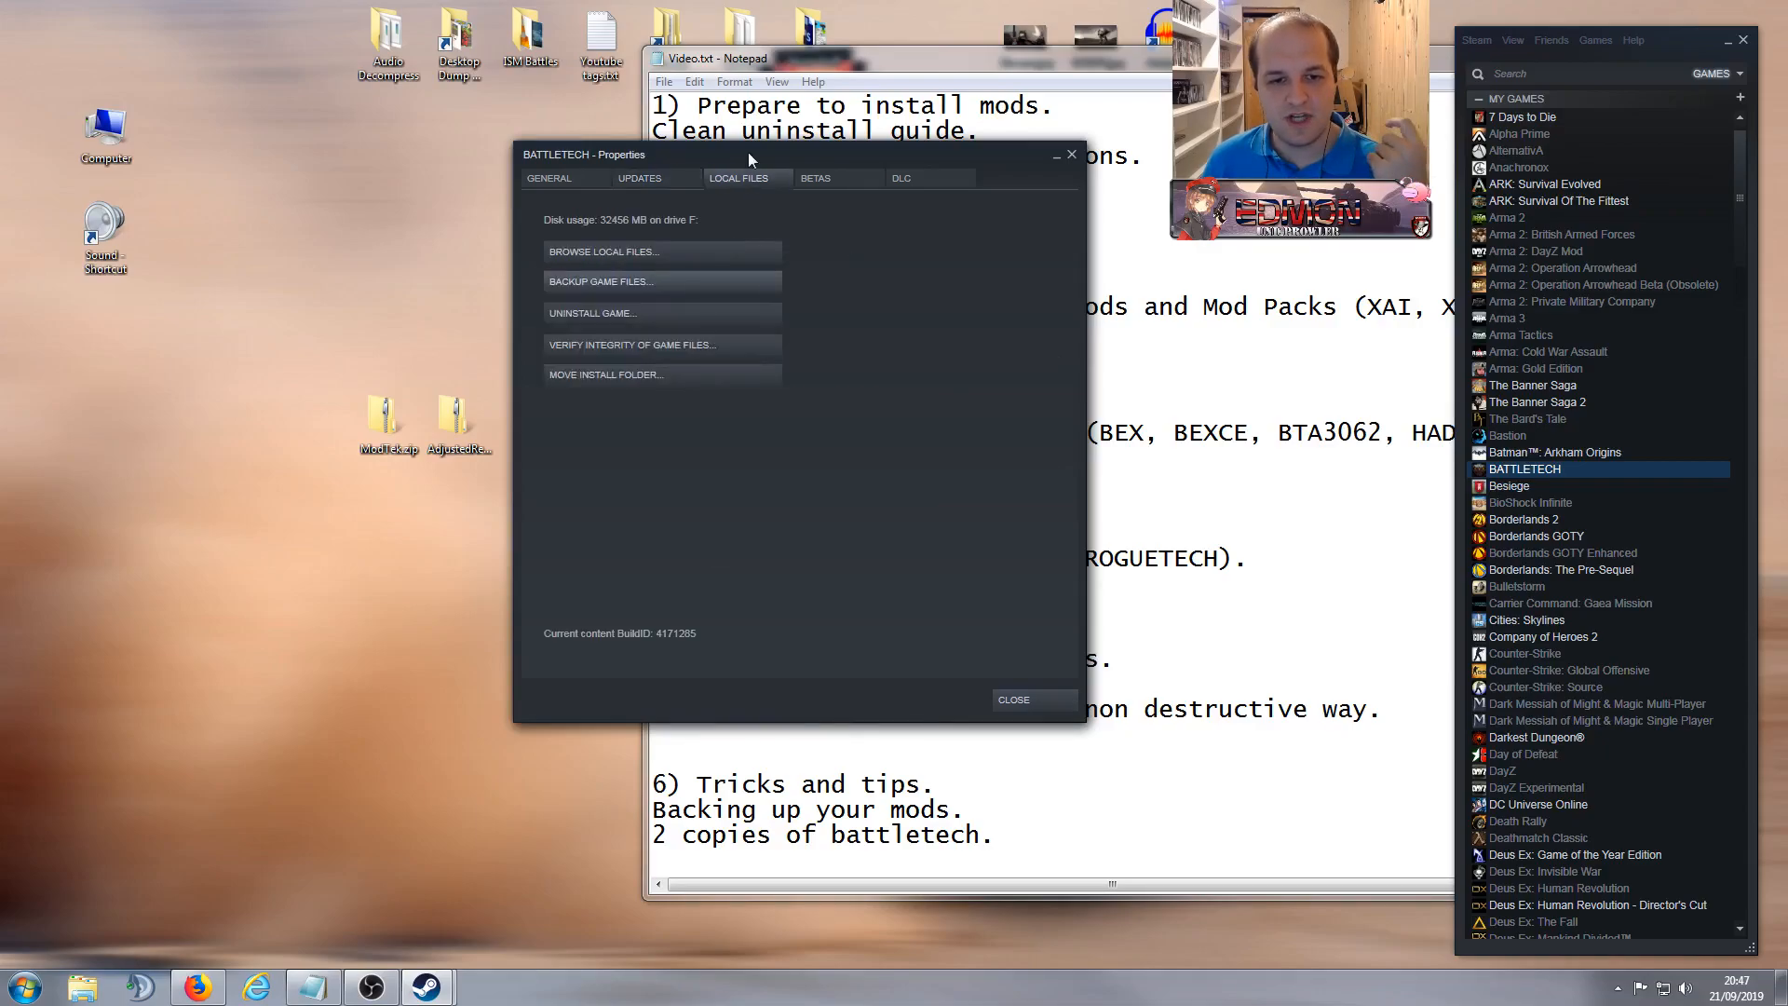
{"action": "left_click", "coordinate": [810, 177]}
{"action": "left_click_drag", "start_coordinate": [795, 156], "coordinate": [337, 165]}
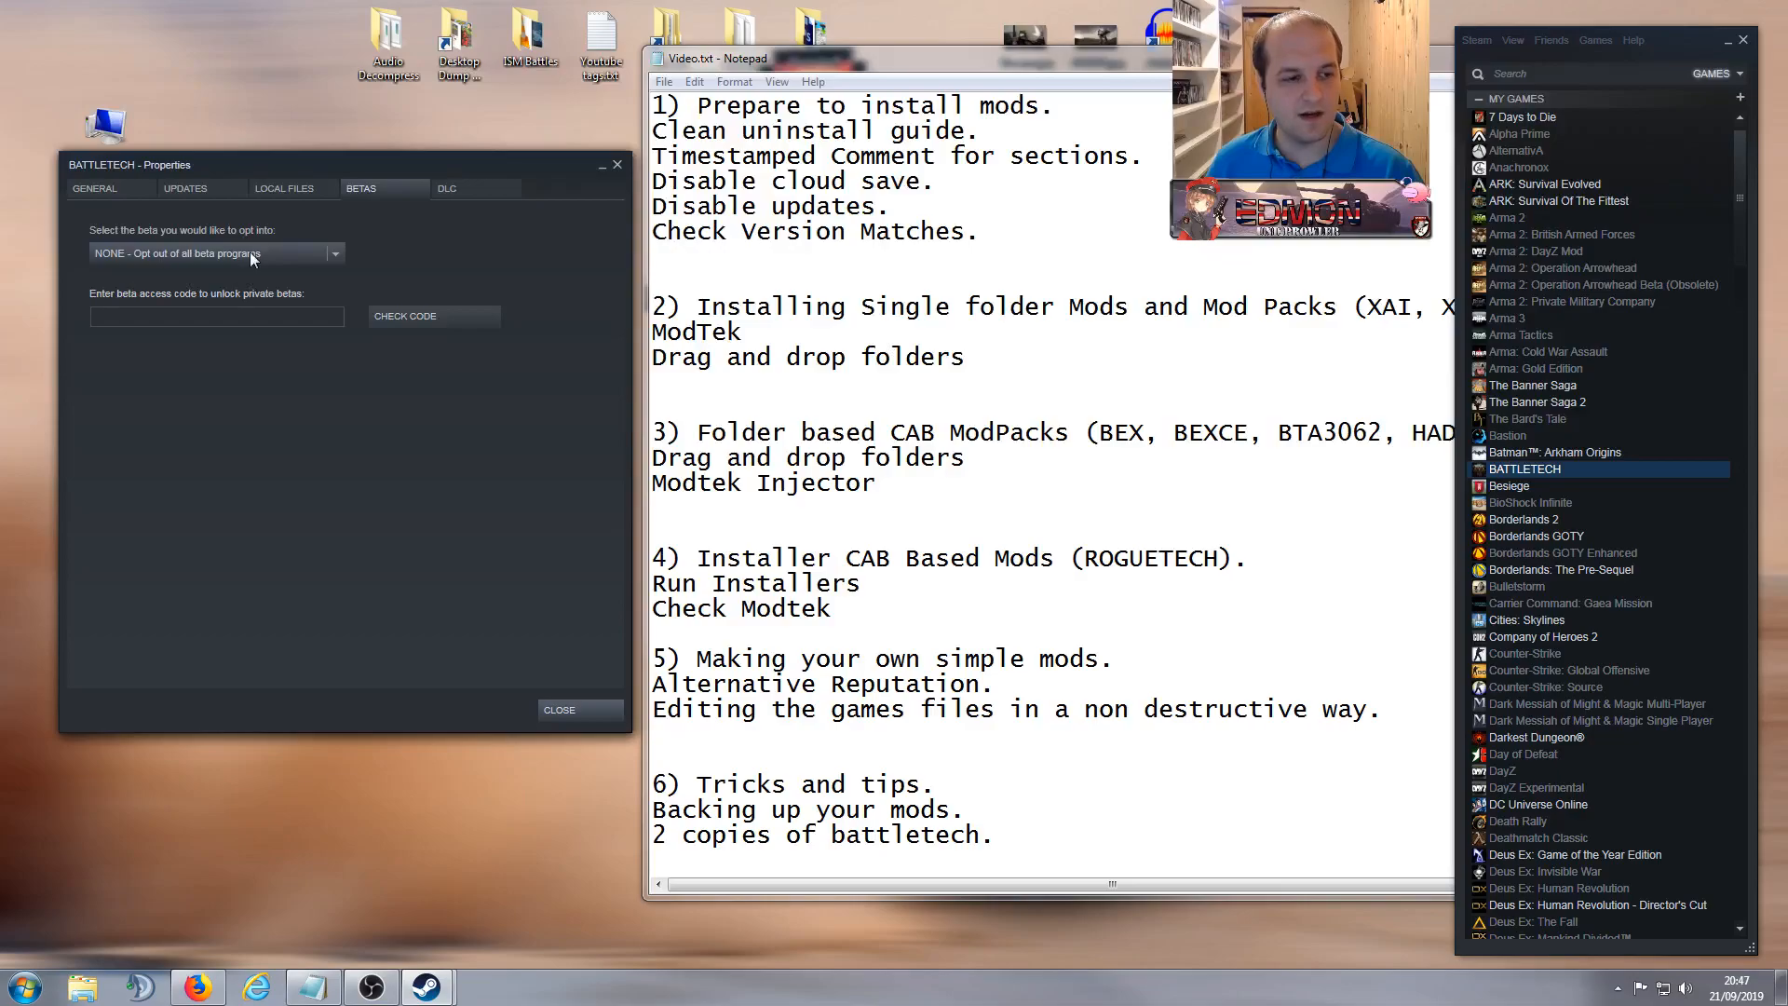
Step: Look over BATTLETECH's available beta versions, keep "NONE - Opt out of all beta programs" selected and close the properties
{"action": "left_click", "coordinate": [326, 253]}
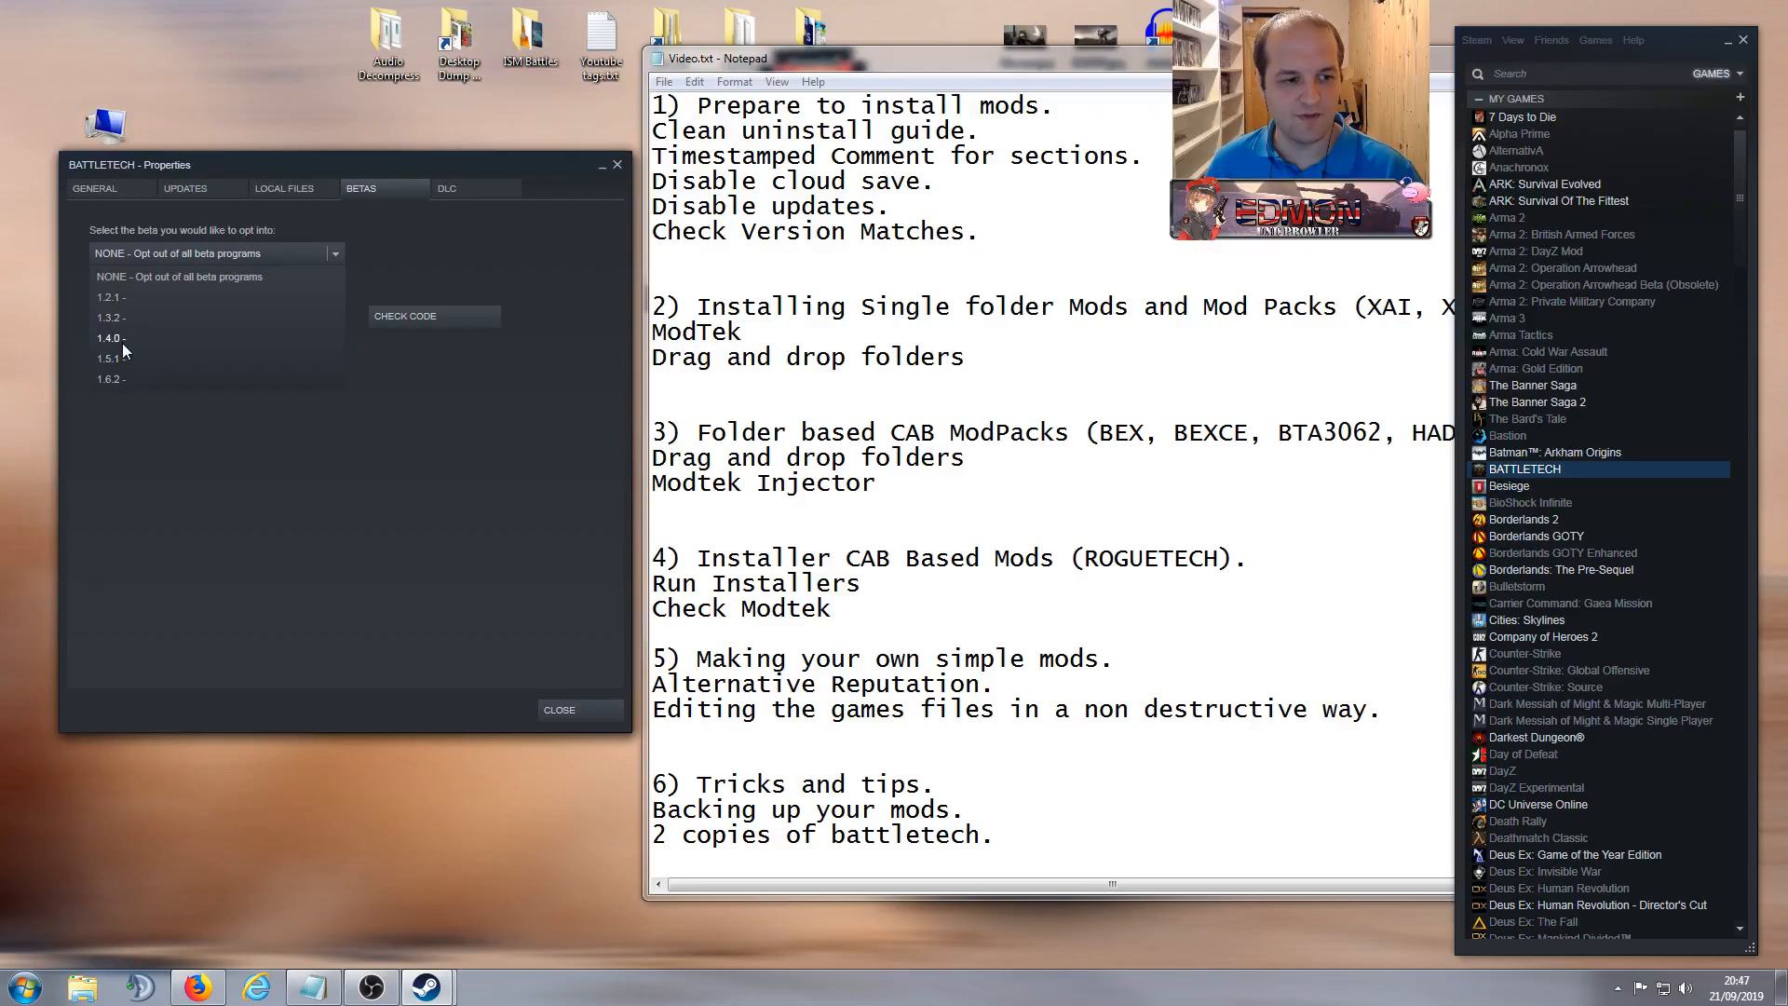
{"action": "left_click", "coordinate": [442, 485]}
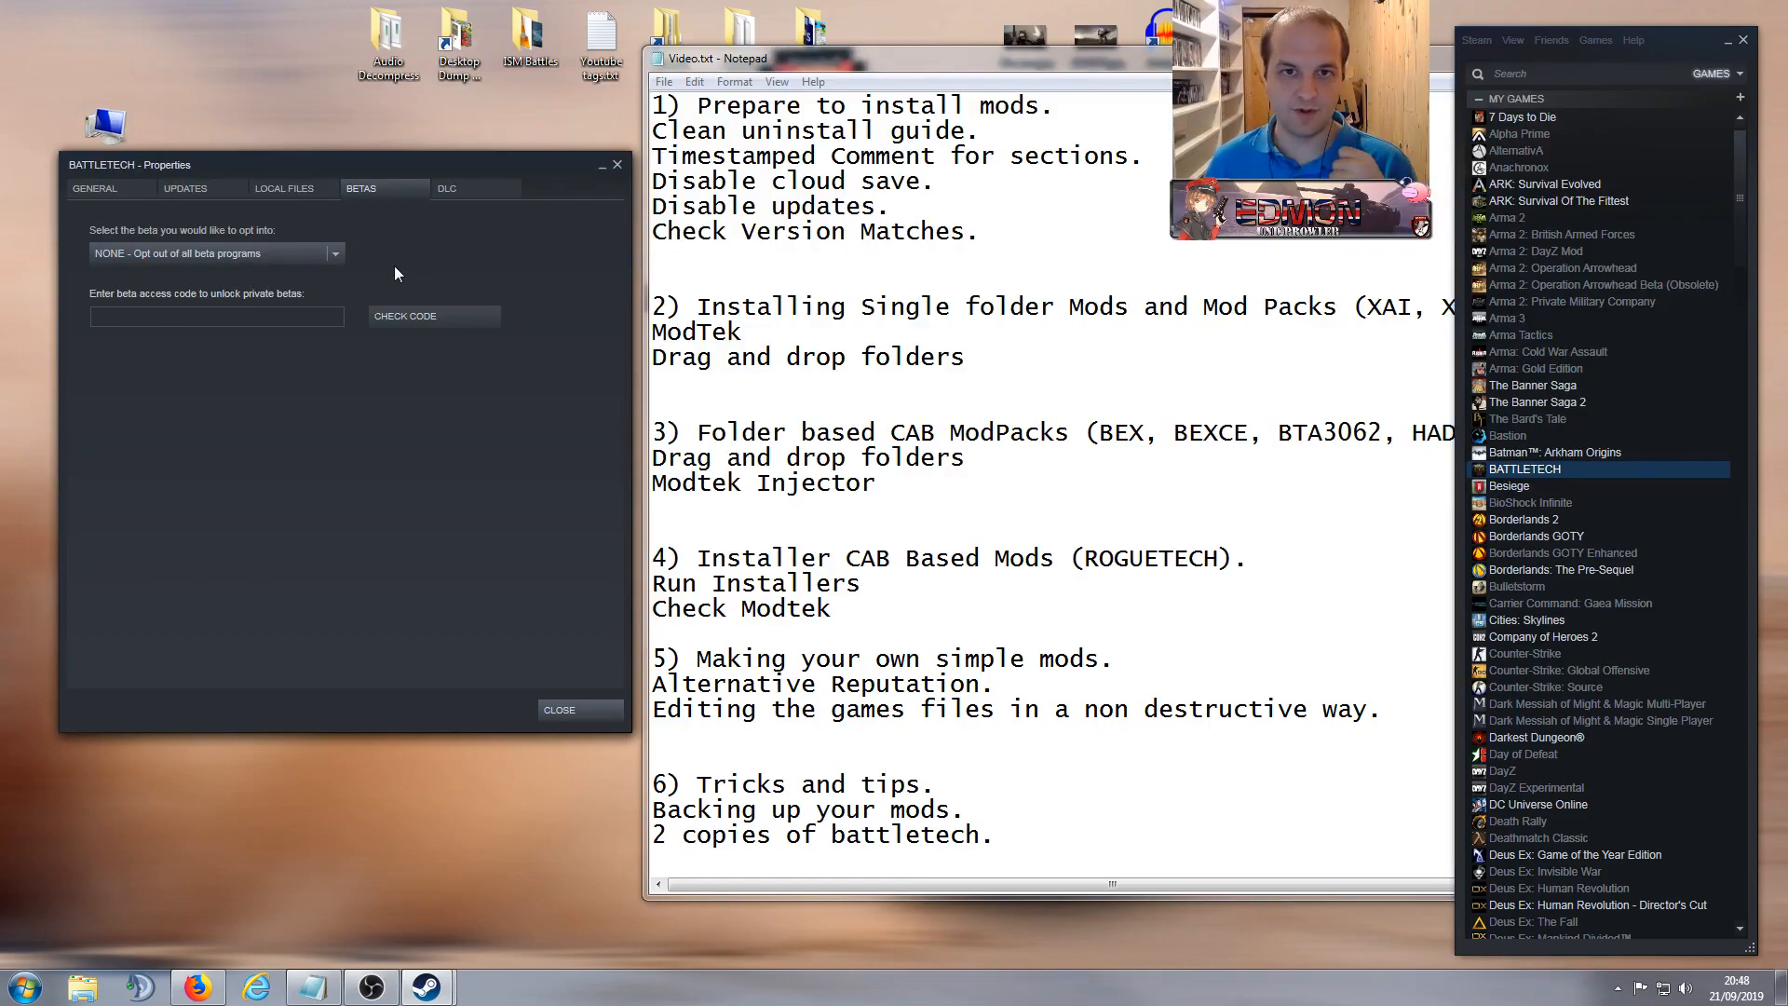
{"action": "left_click", "coordinate": [315, 265]}
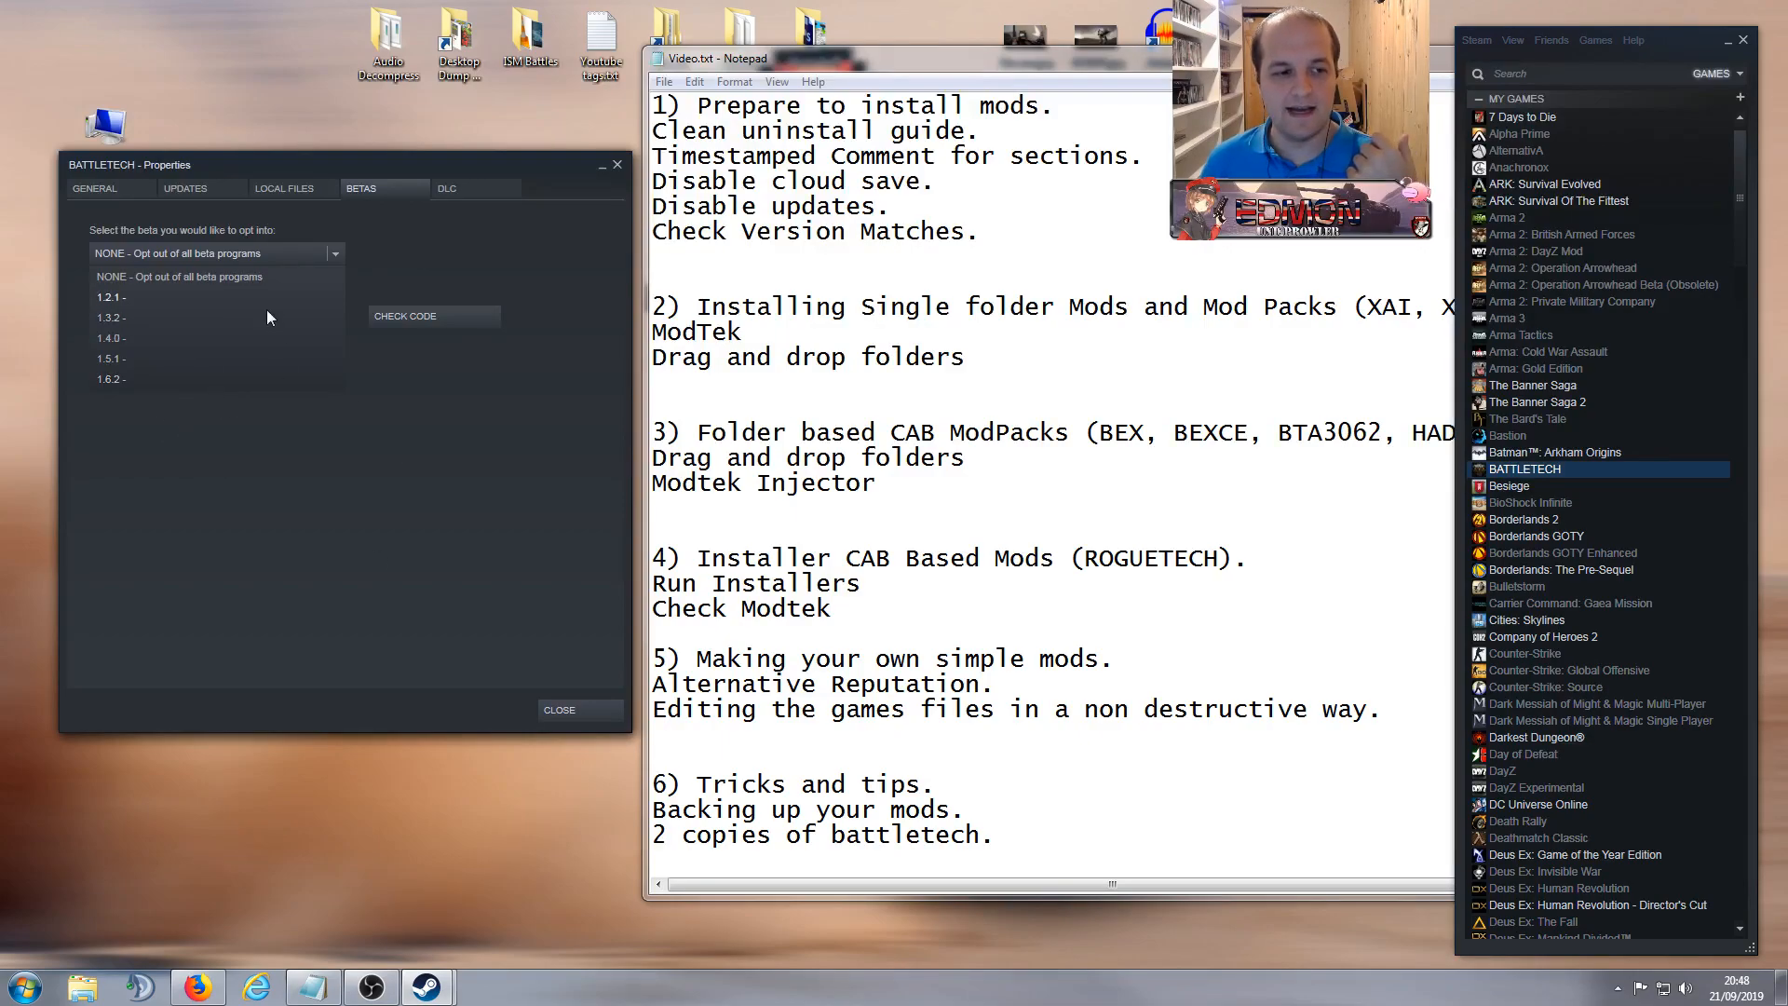
{"action": "left_click", "coordinate": [261, 276]}
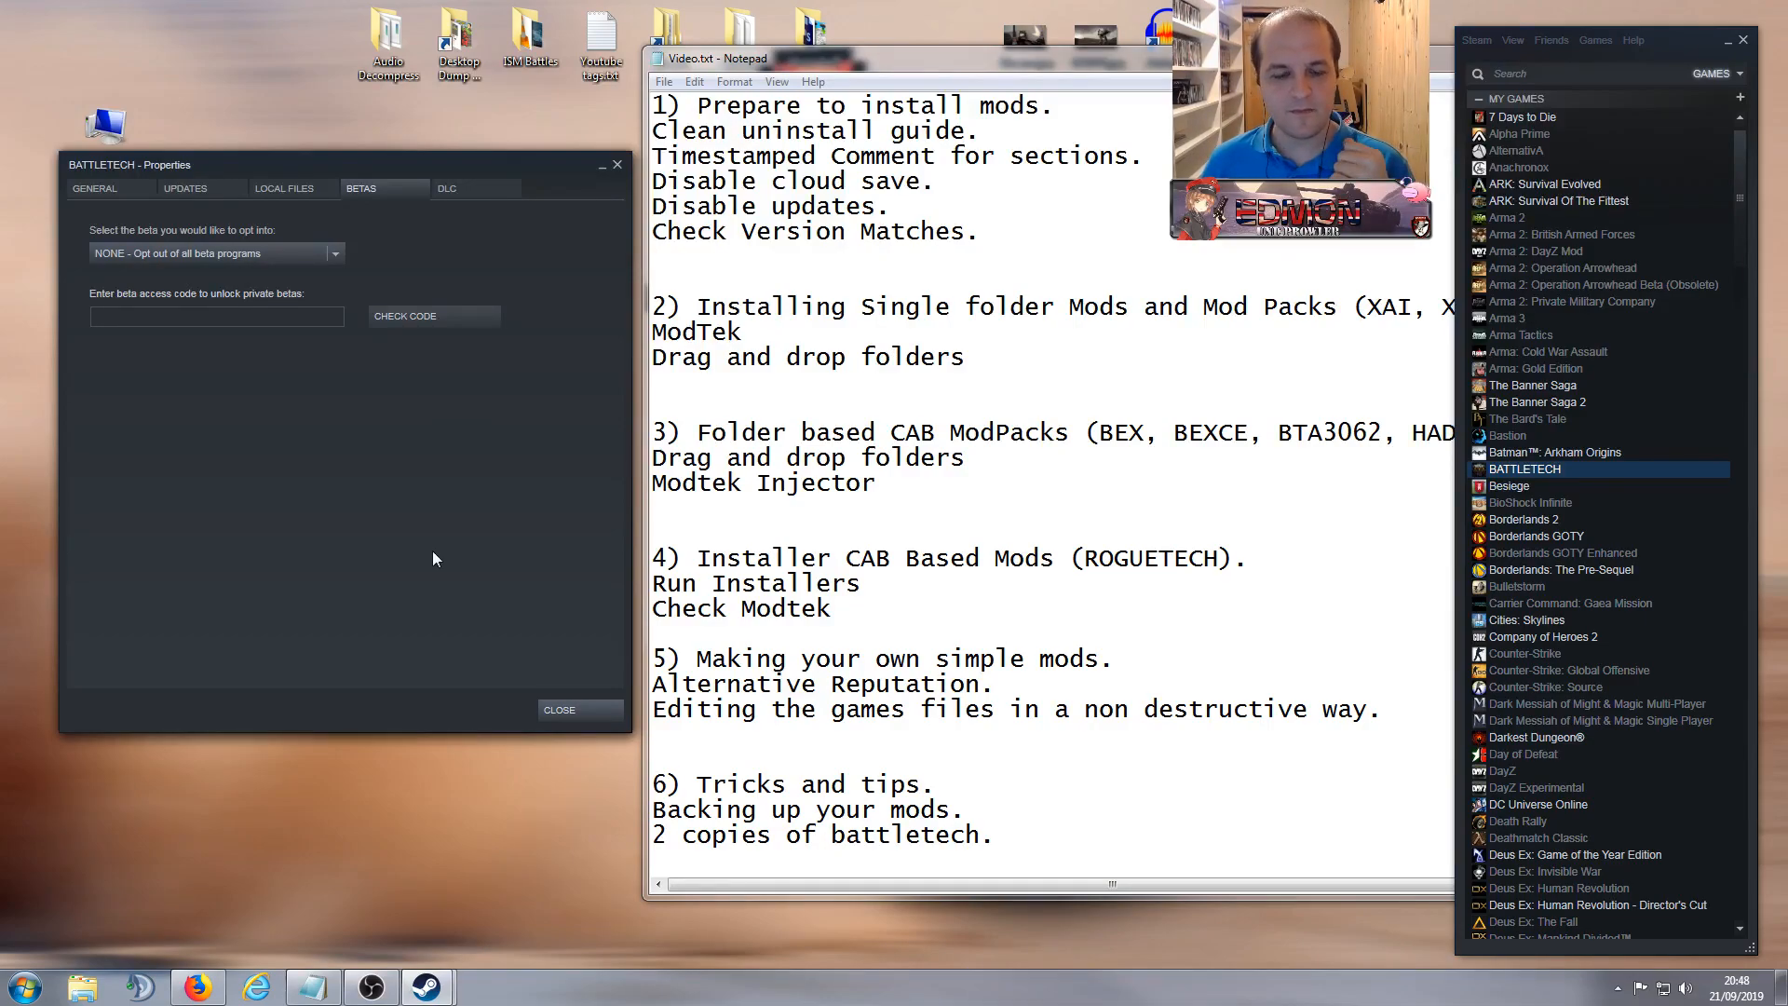
{"action": "left_click", "coordinate": [566, 711]}
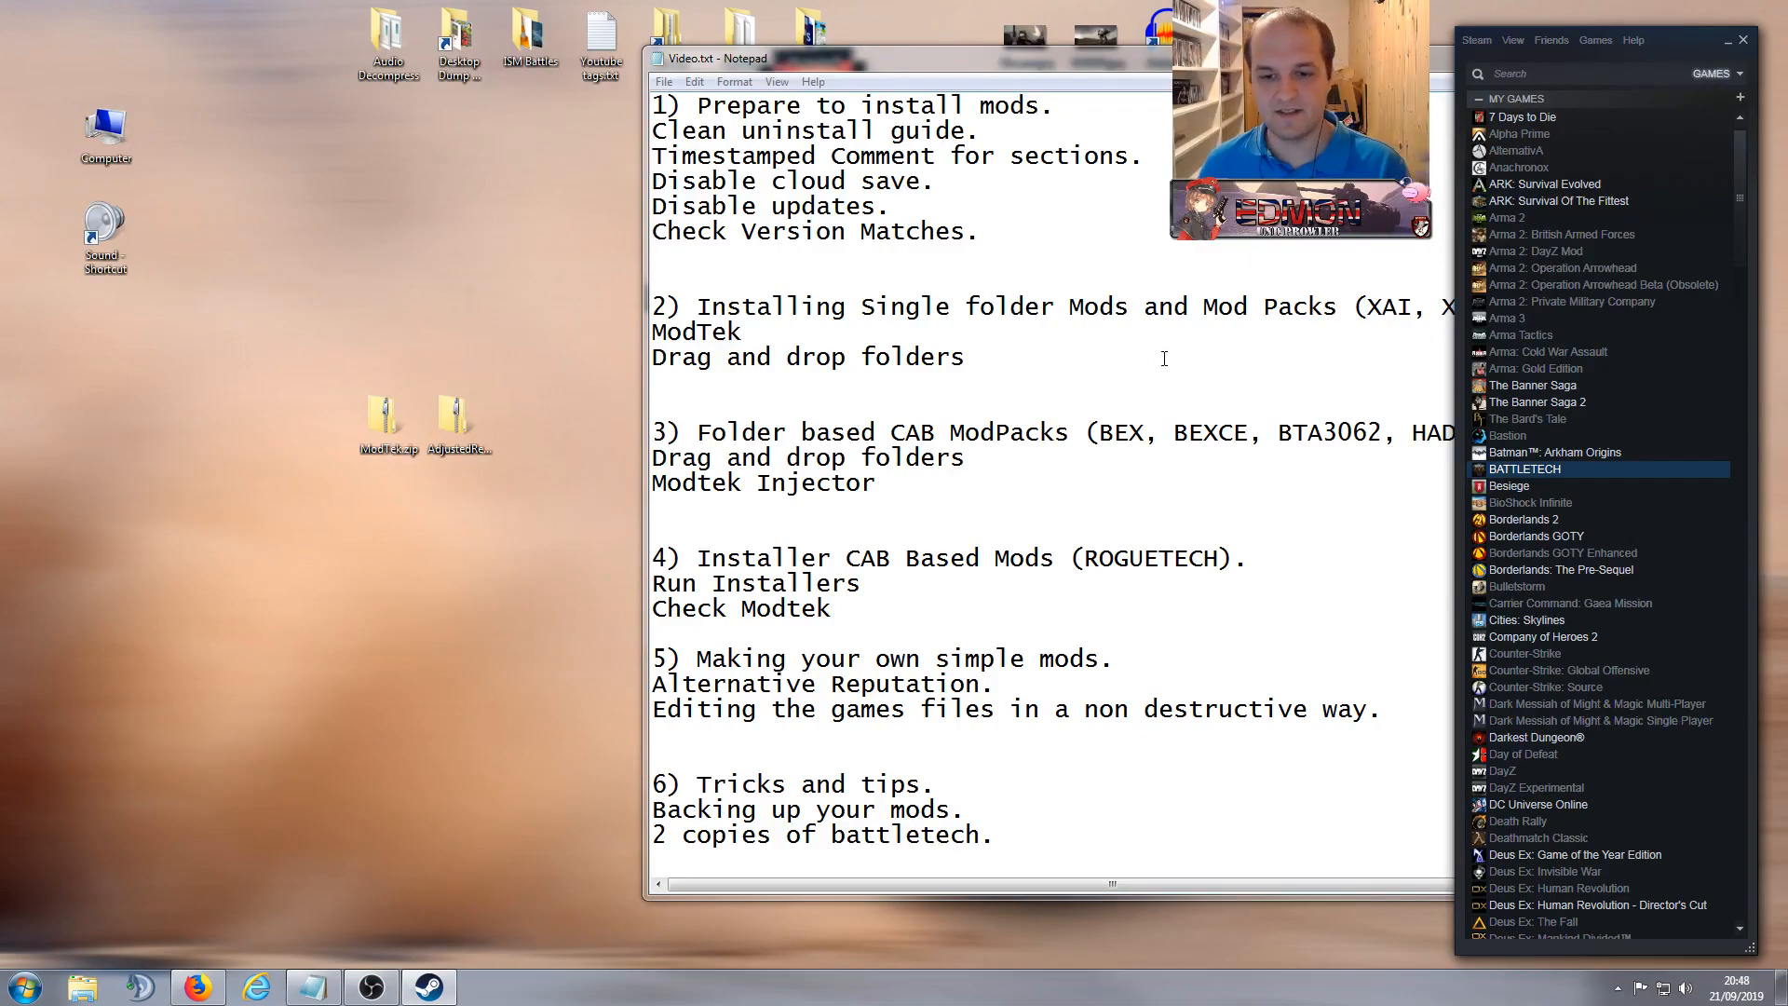
Step: Move the Video.txt notes window off the Steam game list and minimise it to reveal the desktop
{"action": "left_click_drag", "start_coordinate": [1304, 58], "coordinate": [1219, 59]}
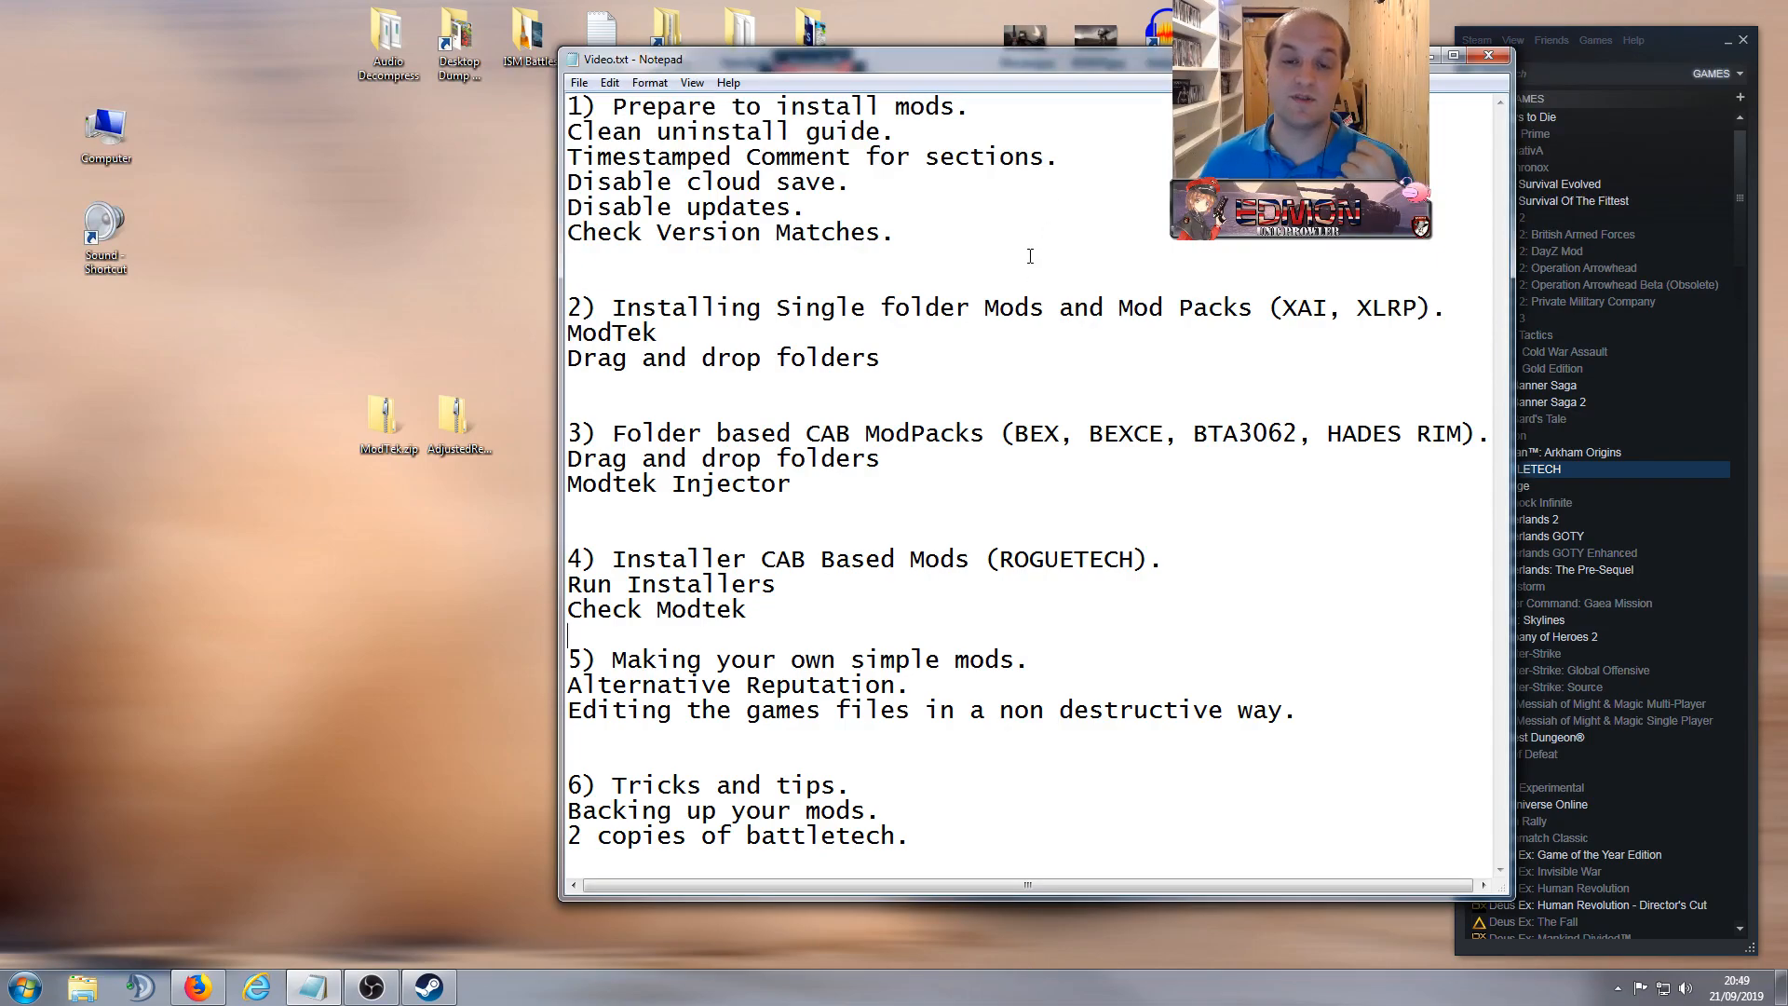
{"action": "left_click_drag", "start_coordinate": [959, 57], "coordinate": [992, 58]}
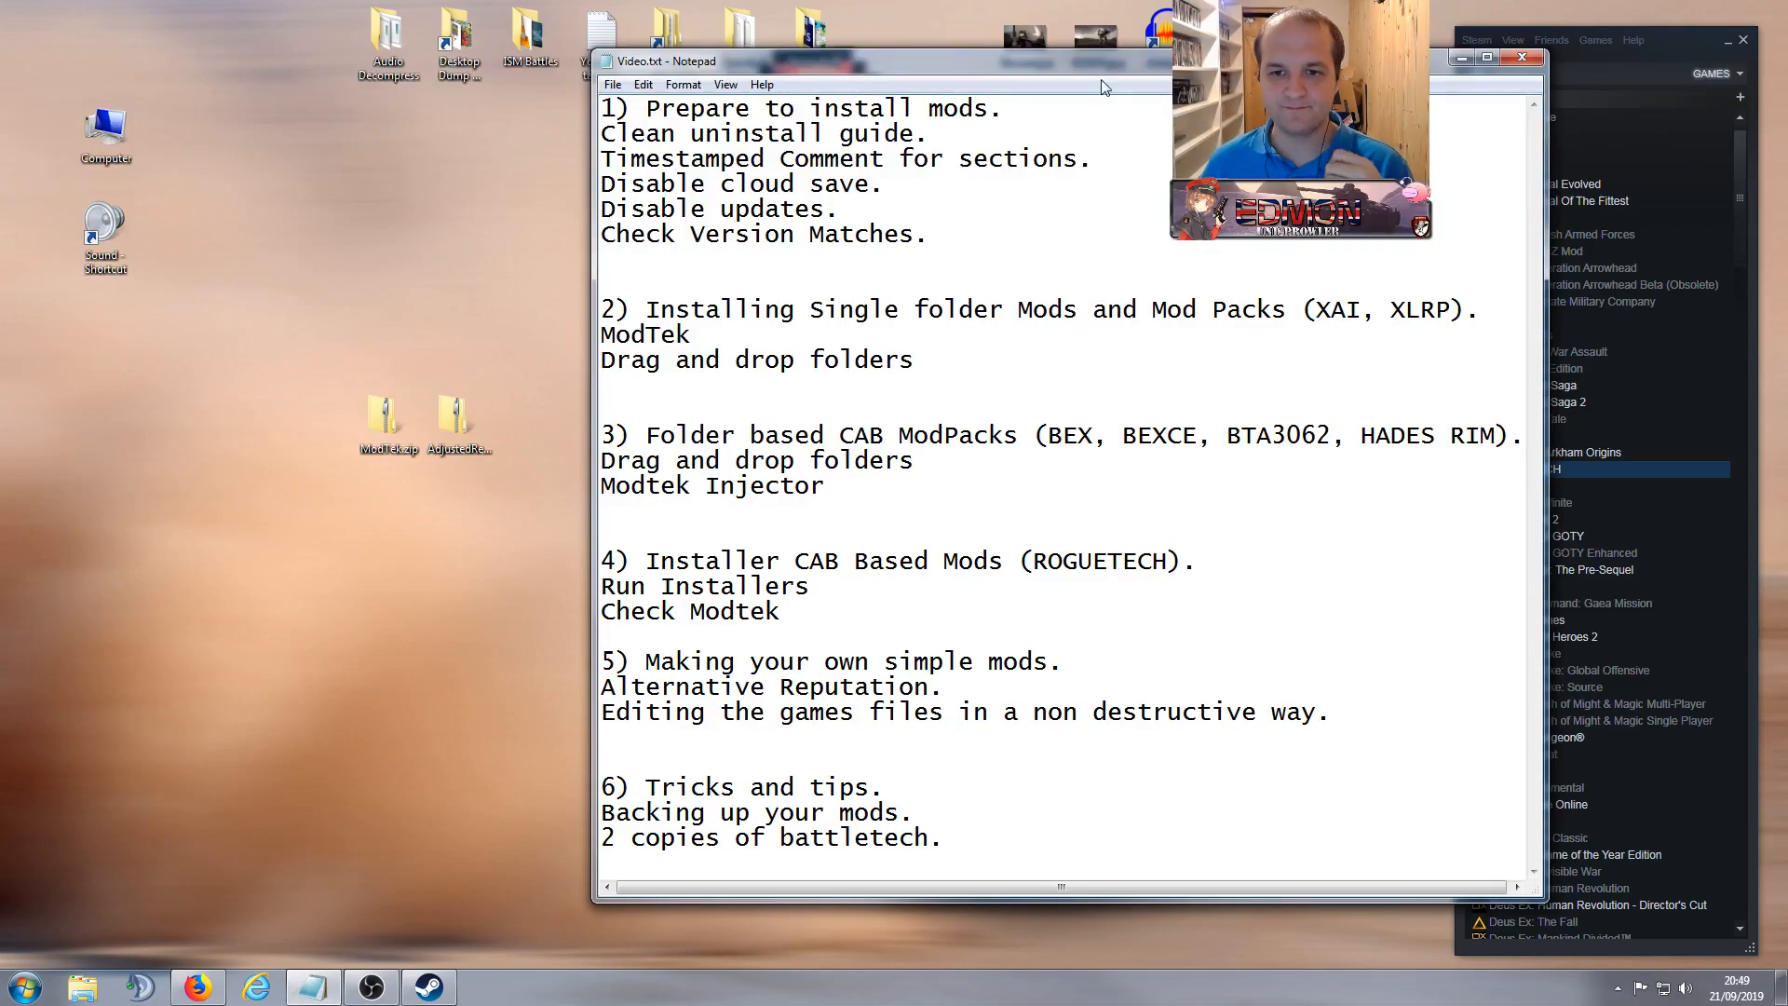
{"action": "left_click_drag", "start_coordinate": [1080, 69], "coordinate": [944, 73]}
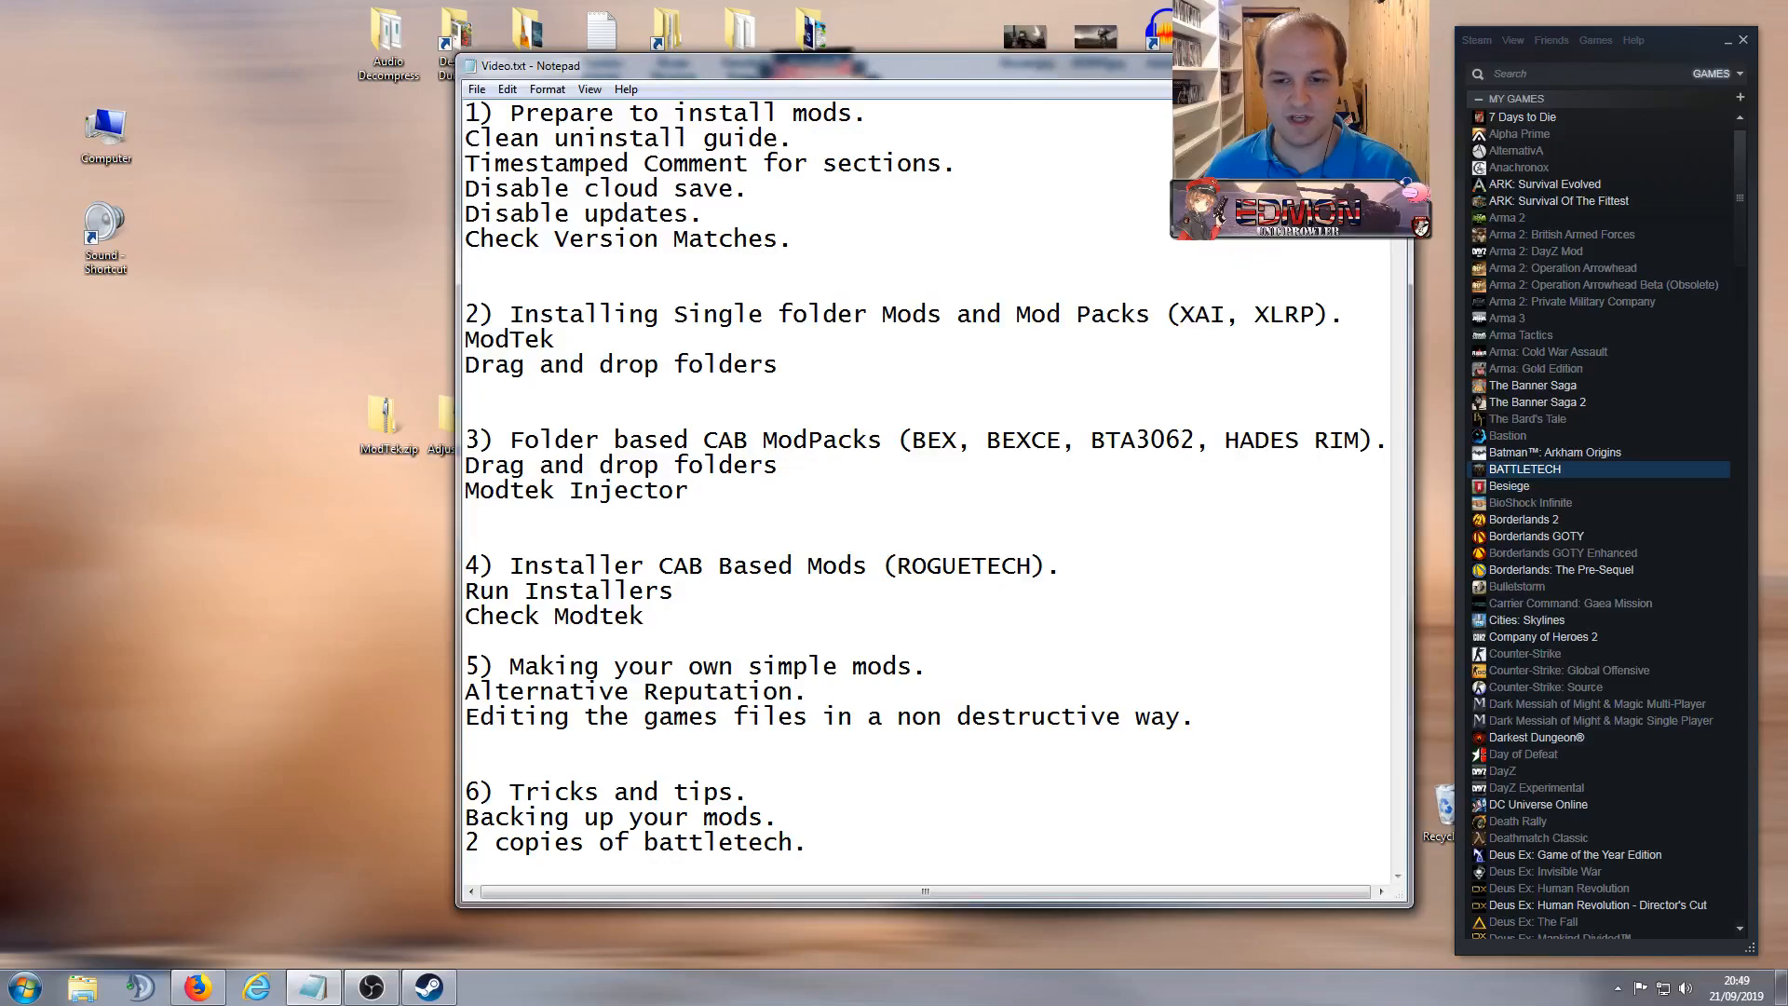
{"action": "left_click", "coordinate": [1319, 62]}
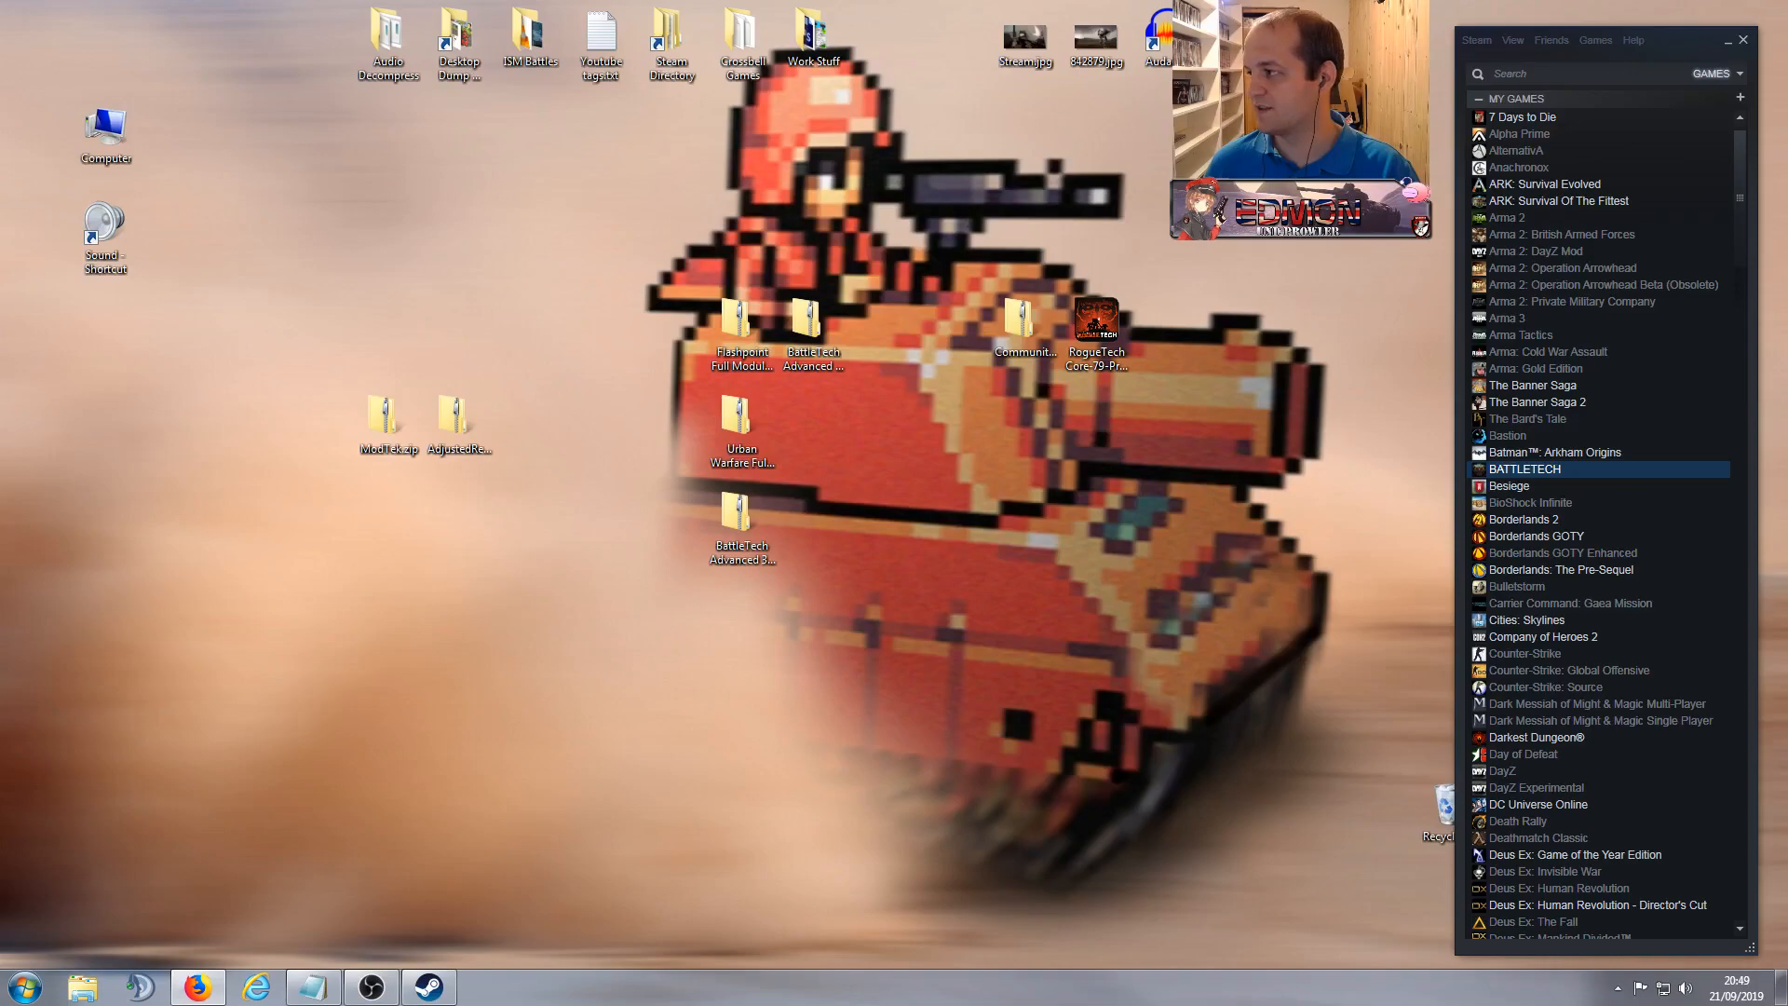
Step: Switch to Firefox with the Alternative Reputation page on Nexus Mods, examine the mod's downloadable files and clear the browser away
{"action": "left_click_drag", "start_coordinate": [981, 307], "coordinate": [702, 244]}
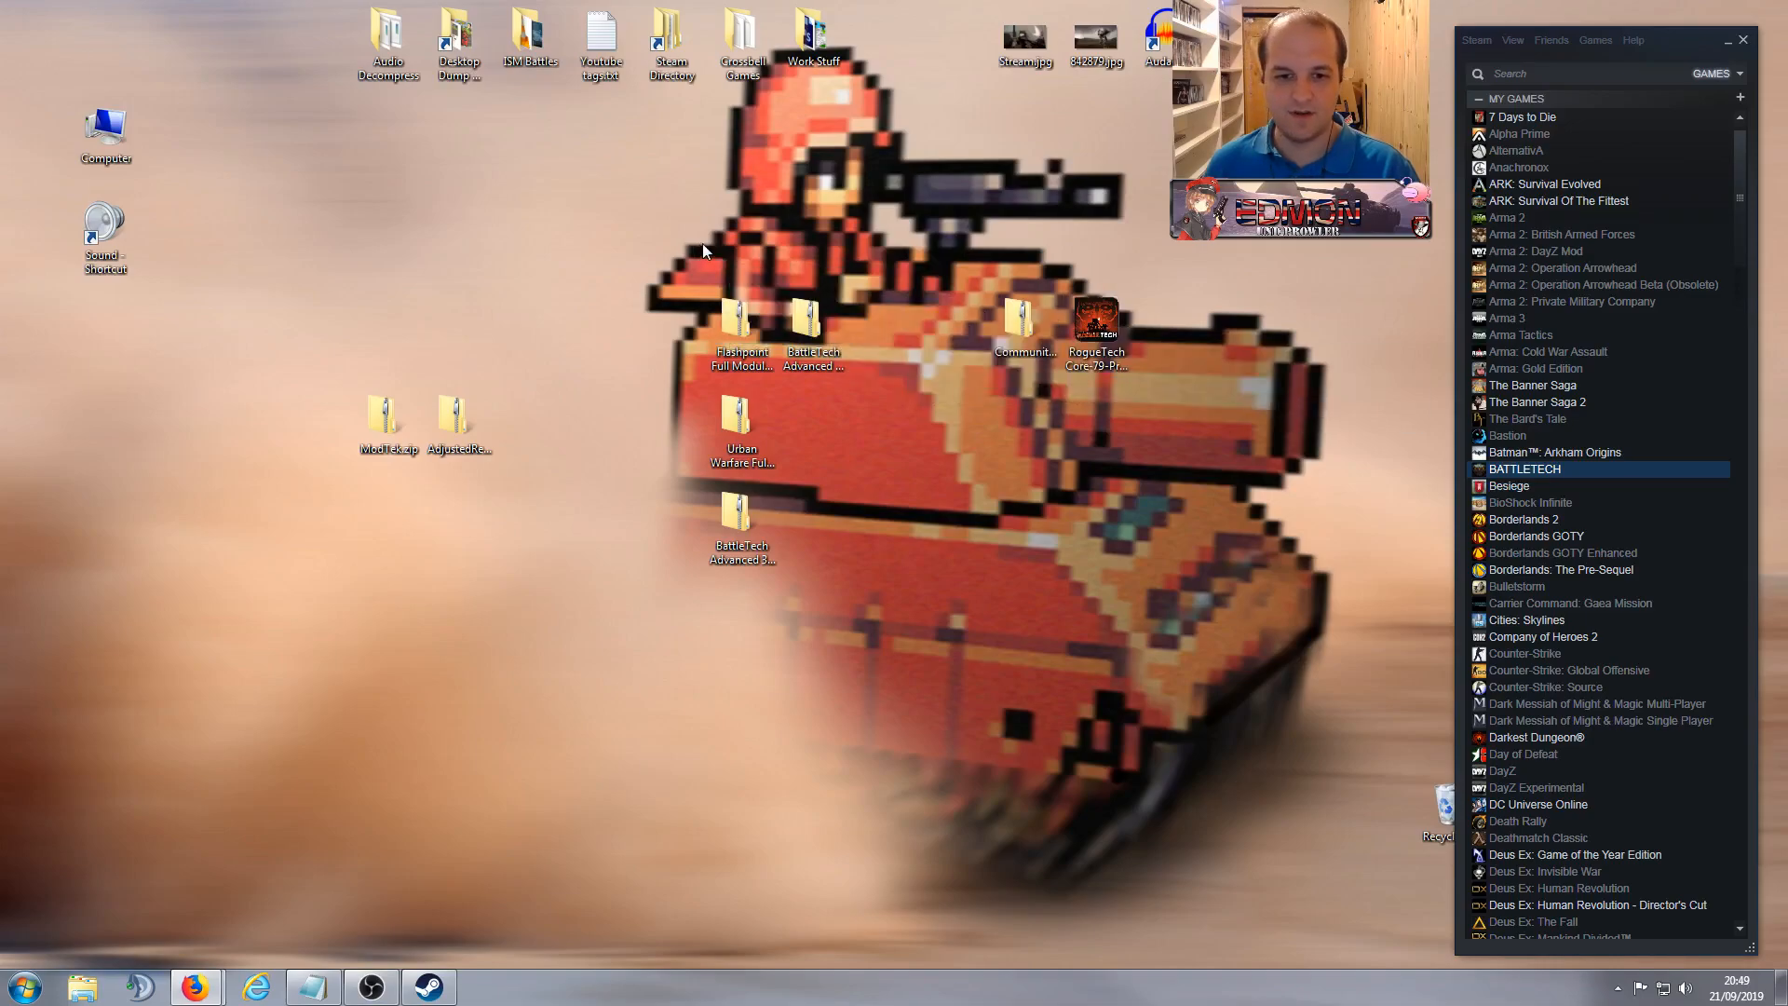
{"action": "left_click_drag", "start_coordinate": [781, 59], "coordinate": [689, 24]}
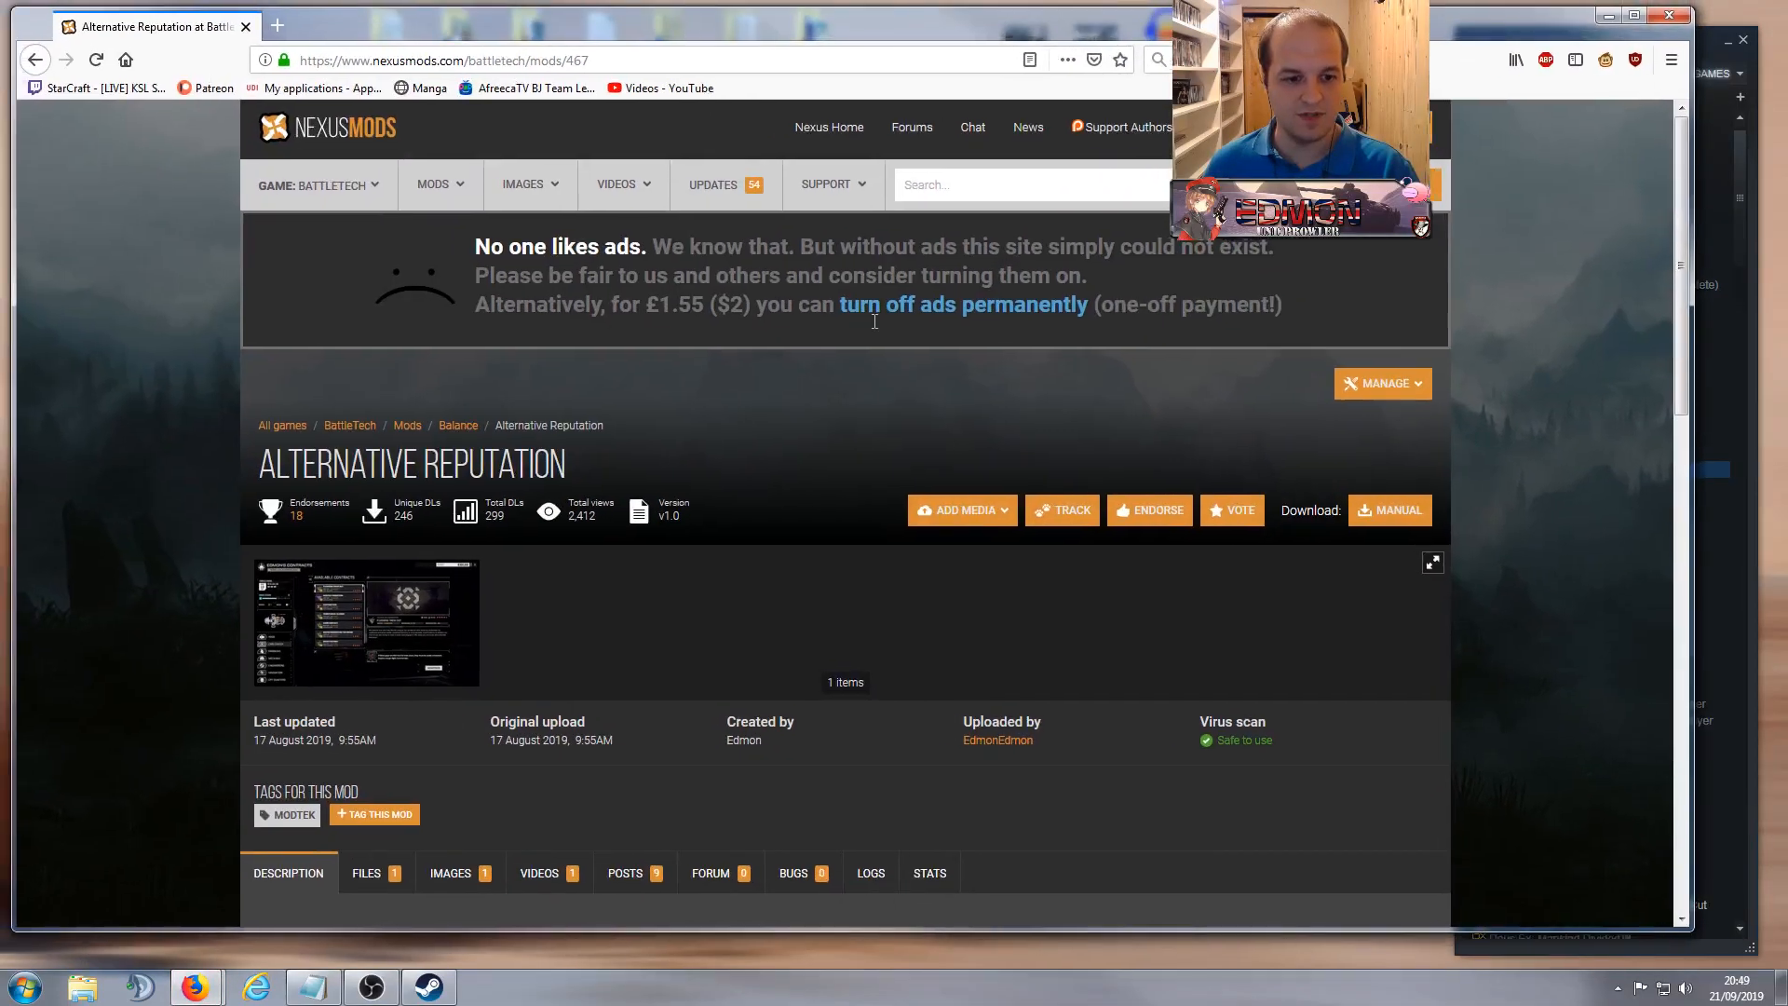
{"action": "scroll", "coordinate": [838, 508], "scroll_direction": "down", "scroll_amount": 4}
{"action": "left_click", "coordinate": [371, 499]}
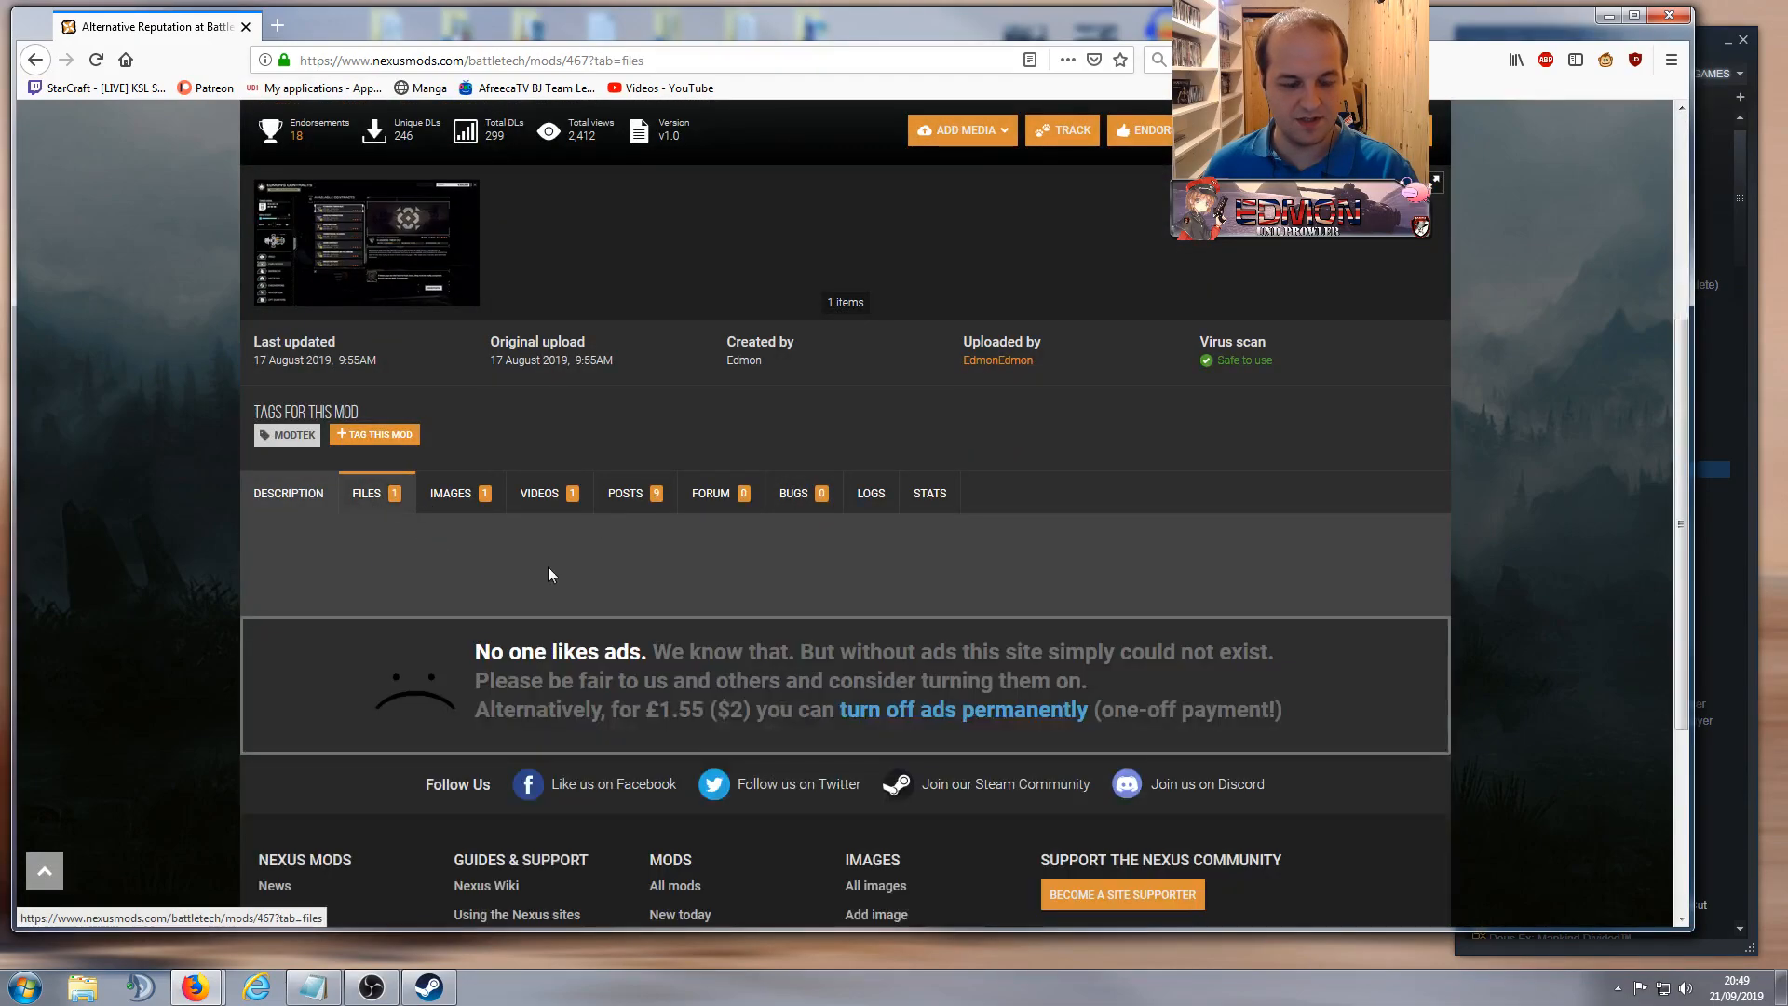
{"action": "scroll", "coordinate": [700, 522], "scroll_direction": "down", "scroll_amount": 3}
{"action": "scroll", "coordinate": [700, 456], "scroll_direction": "up", "scroll_amount": 3}
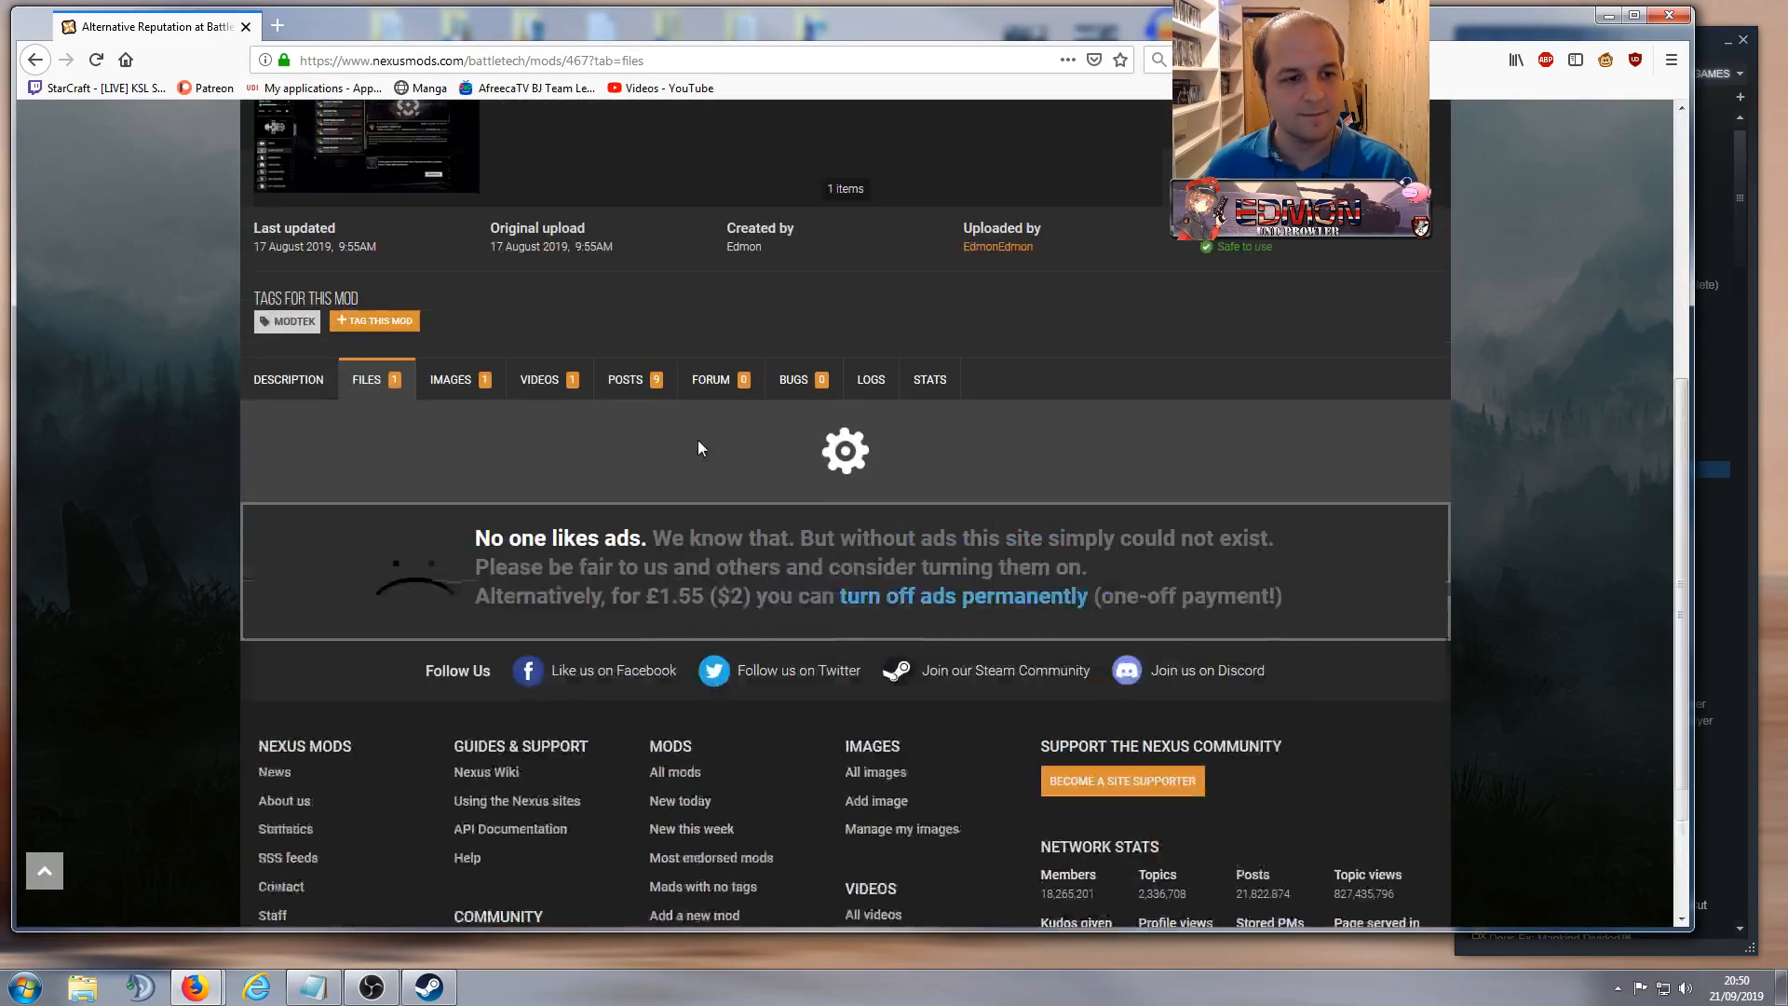
{"action": "scroll", "coordinate": [724, 429], "scroll_direction": "up", "scroll_amount": 4}
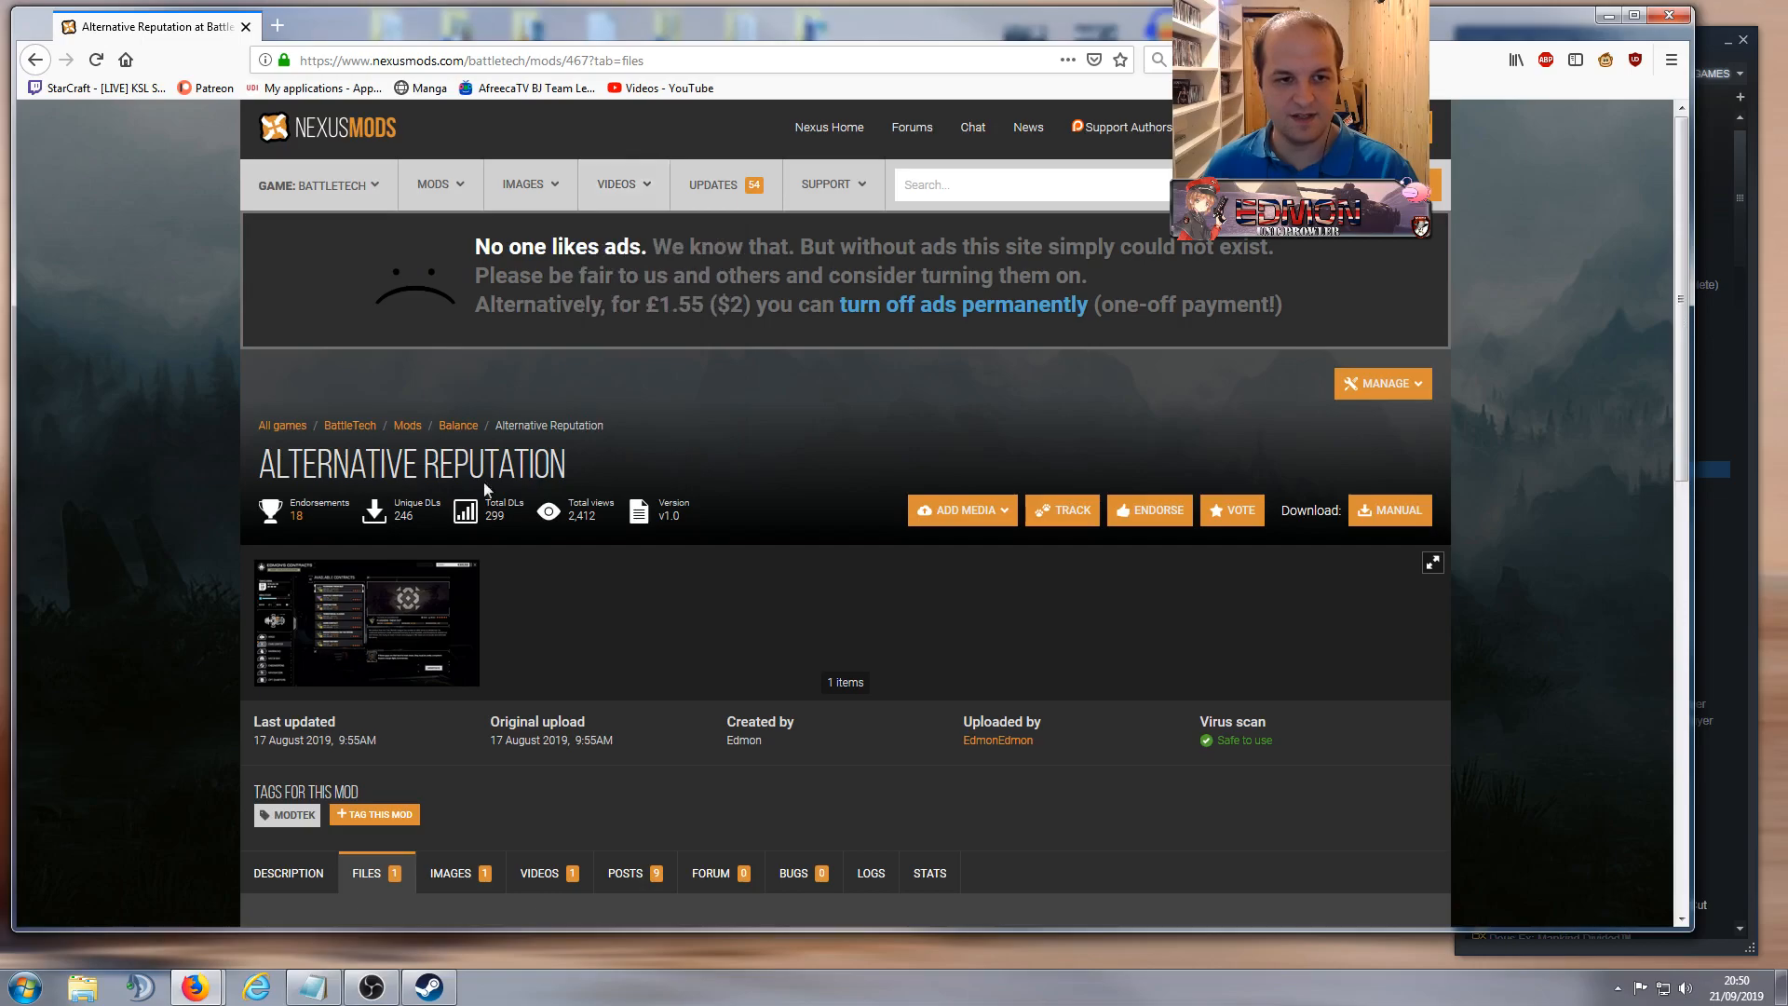
{"action": "scroll", "coordinate": [633, 434], "scroll_direction": "down", "scroll_amount": 7}
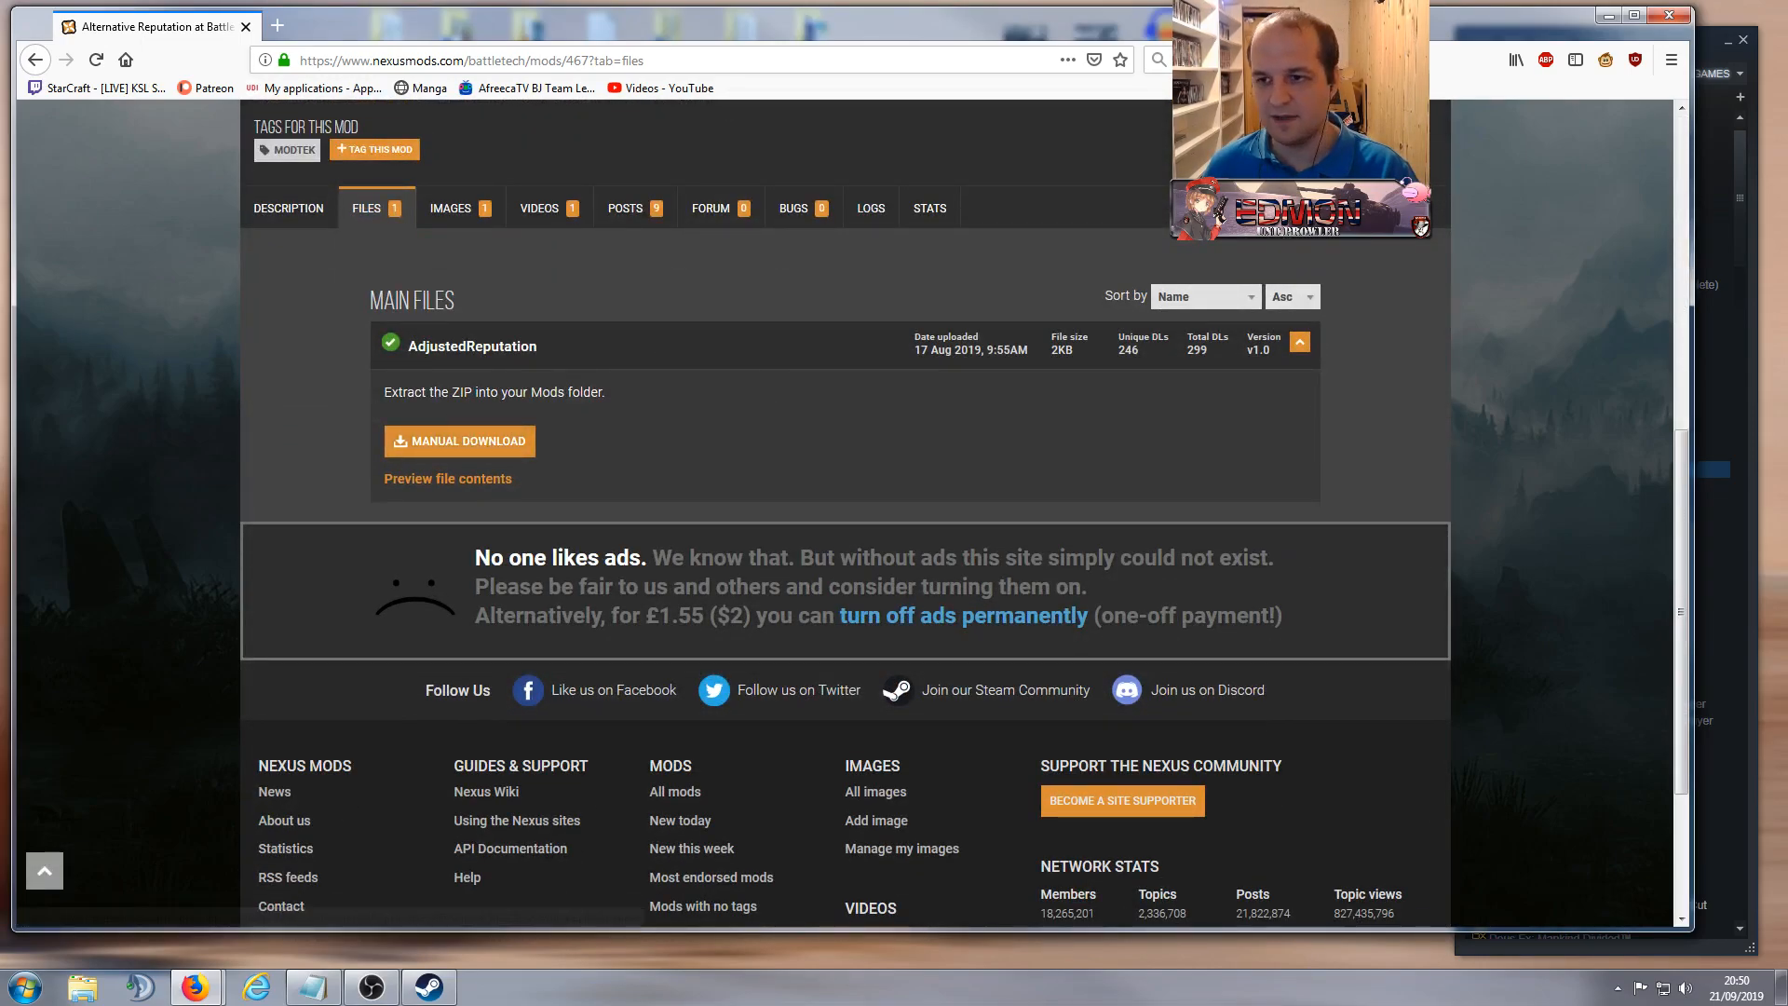
{"action": "left_click", "coordinate": [1609, 17]}
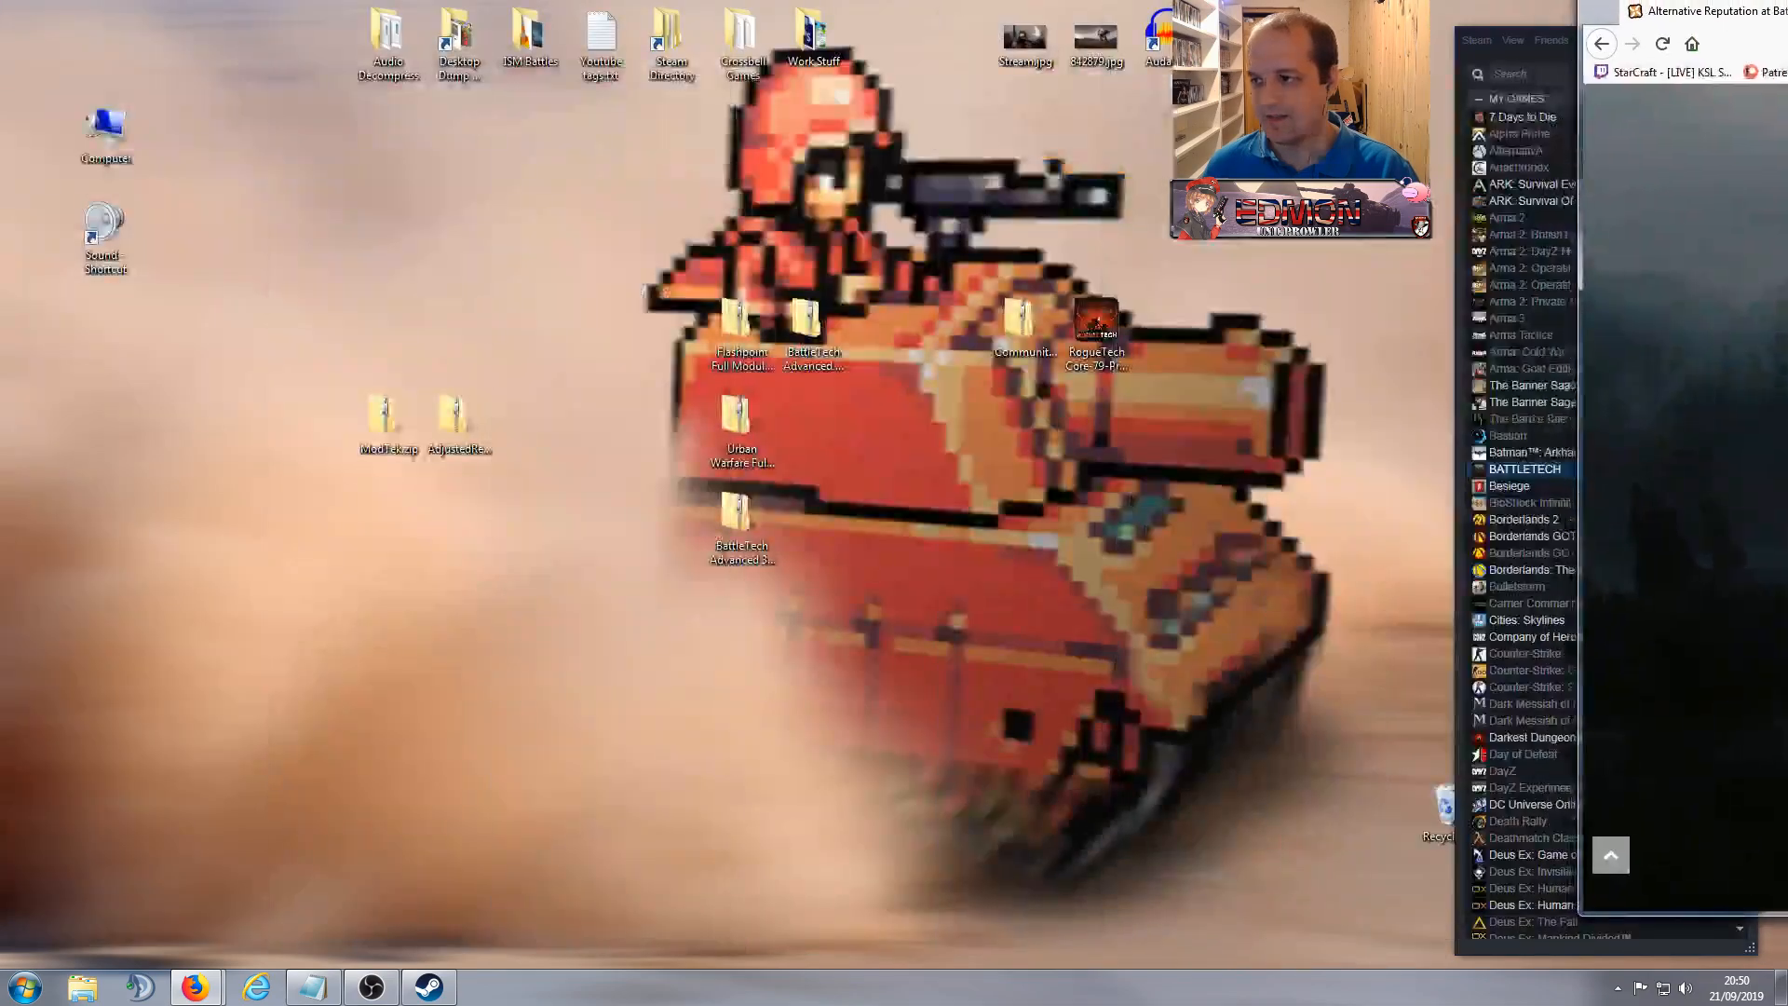
Step: Move the AdjustedReputation archive and ModTek.zip up to just beneath the upper row of desktop icons
{"action": "left_click_drag", "start_coordinate": [447, 431], "coordinate": [471, 238]}
{"action": "left_click_drag", "start_coordinate": [383, 419], "coordinate": [373, 235]}
{"action": "left_click", "coordinate": [557, 367]}
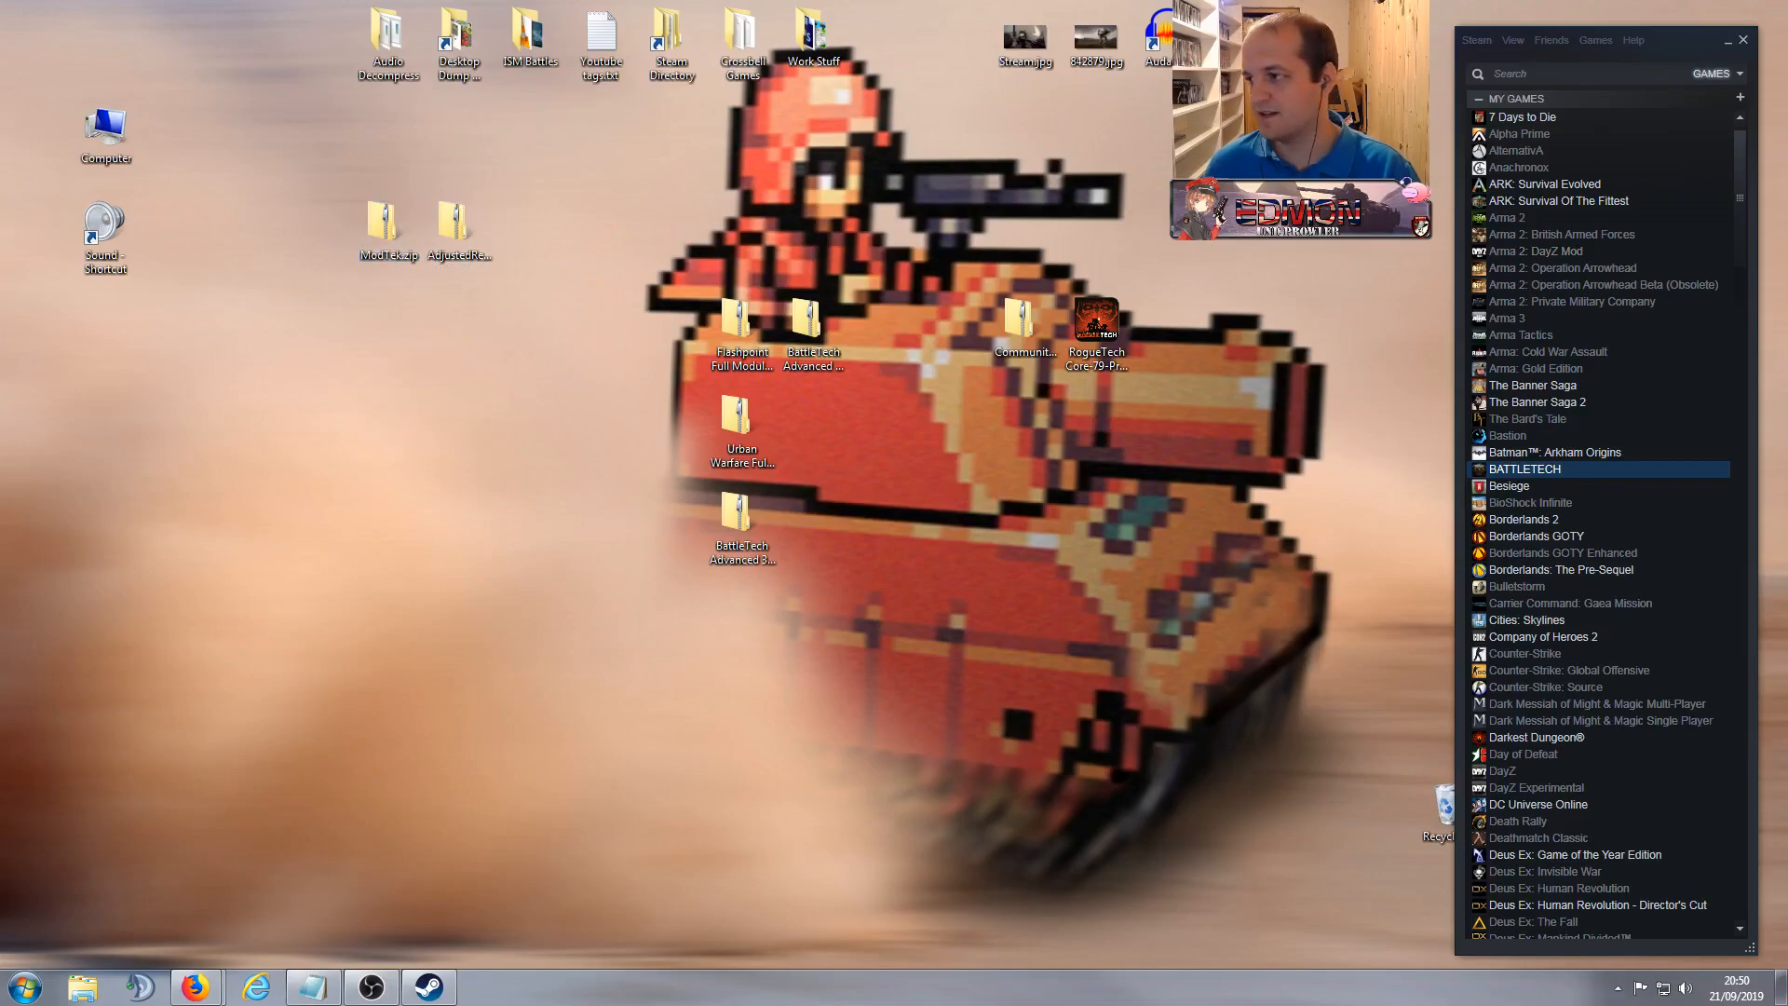
Step: Switch to Firefox with the ModTek repository on GitHub and read the Installing section of its README
{"action": "left_click", "coordinate": [194, 986]}
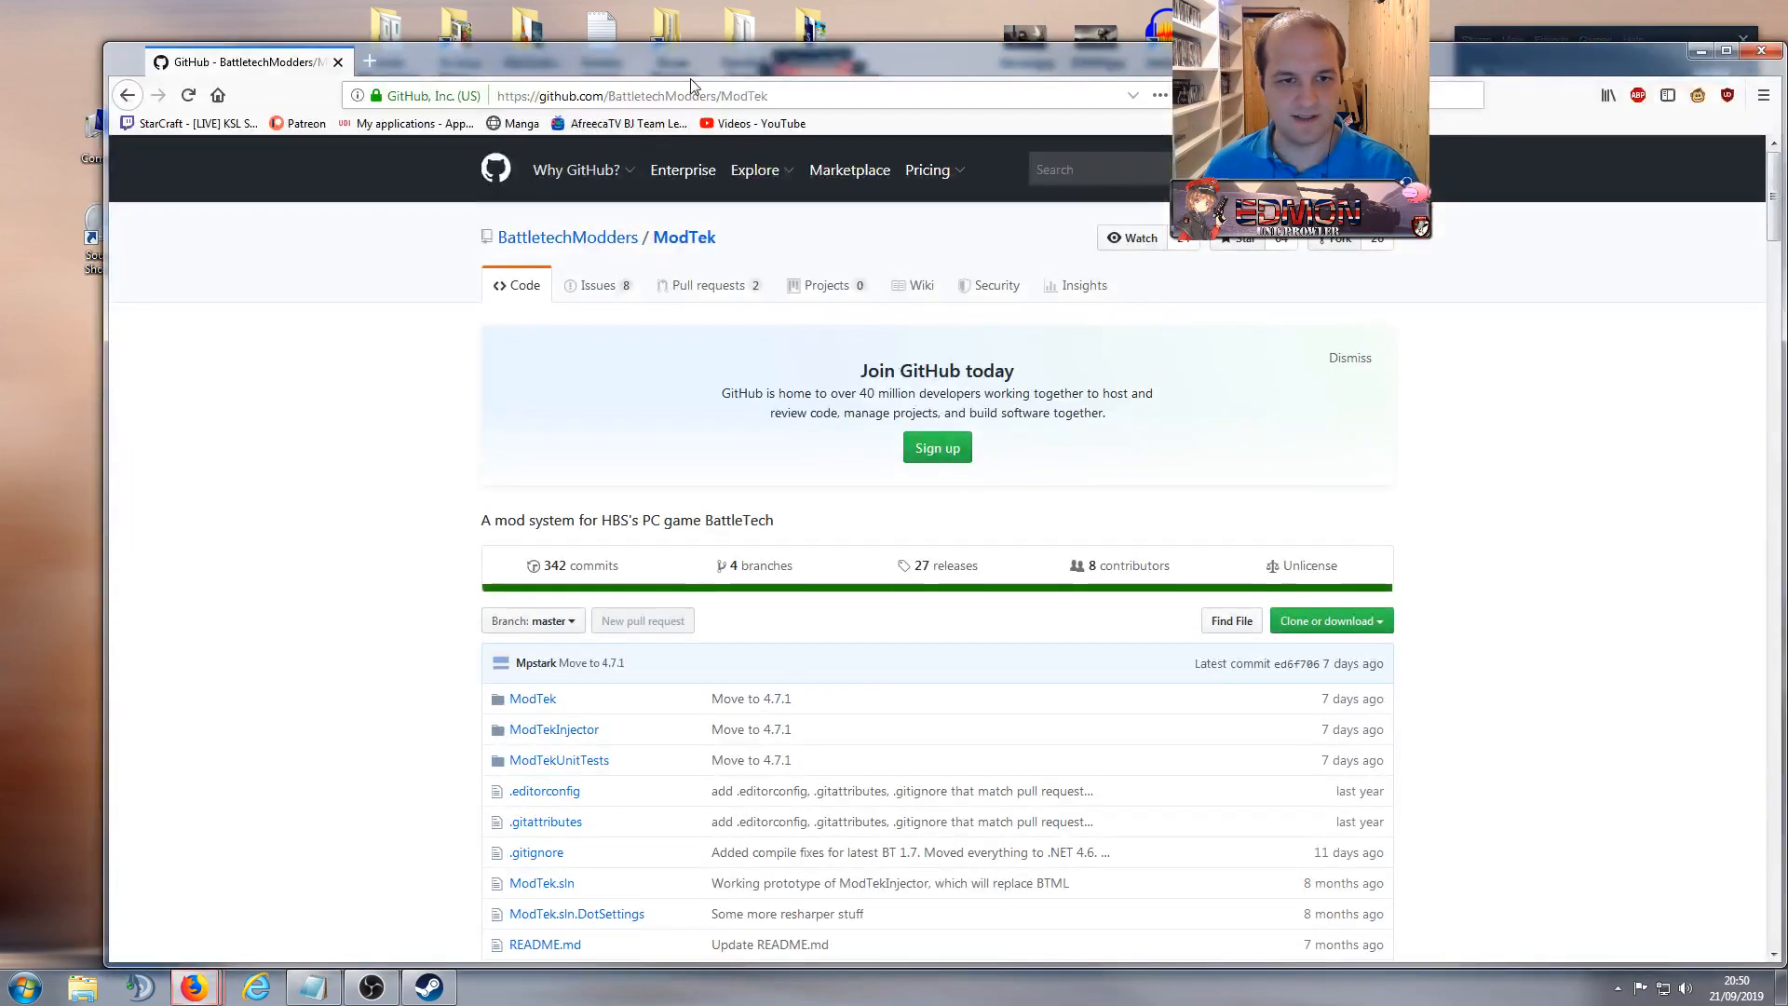
{"action": "left_click_drag", "start_coordinate": [685, 67], "coordinate": [589, 60]}
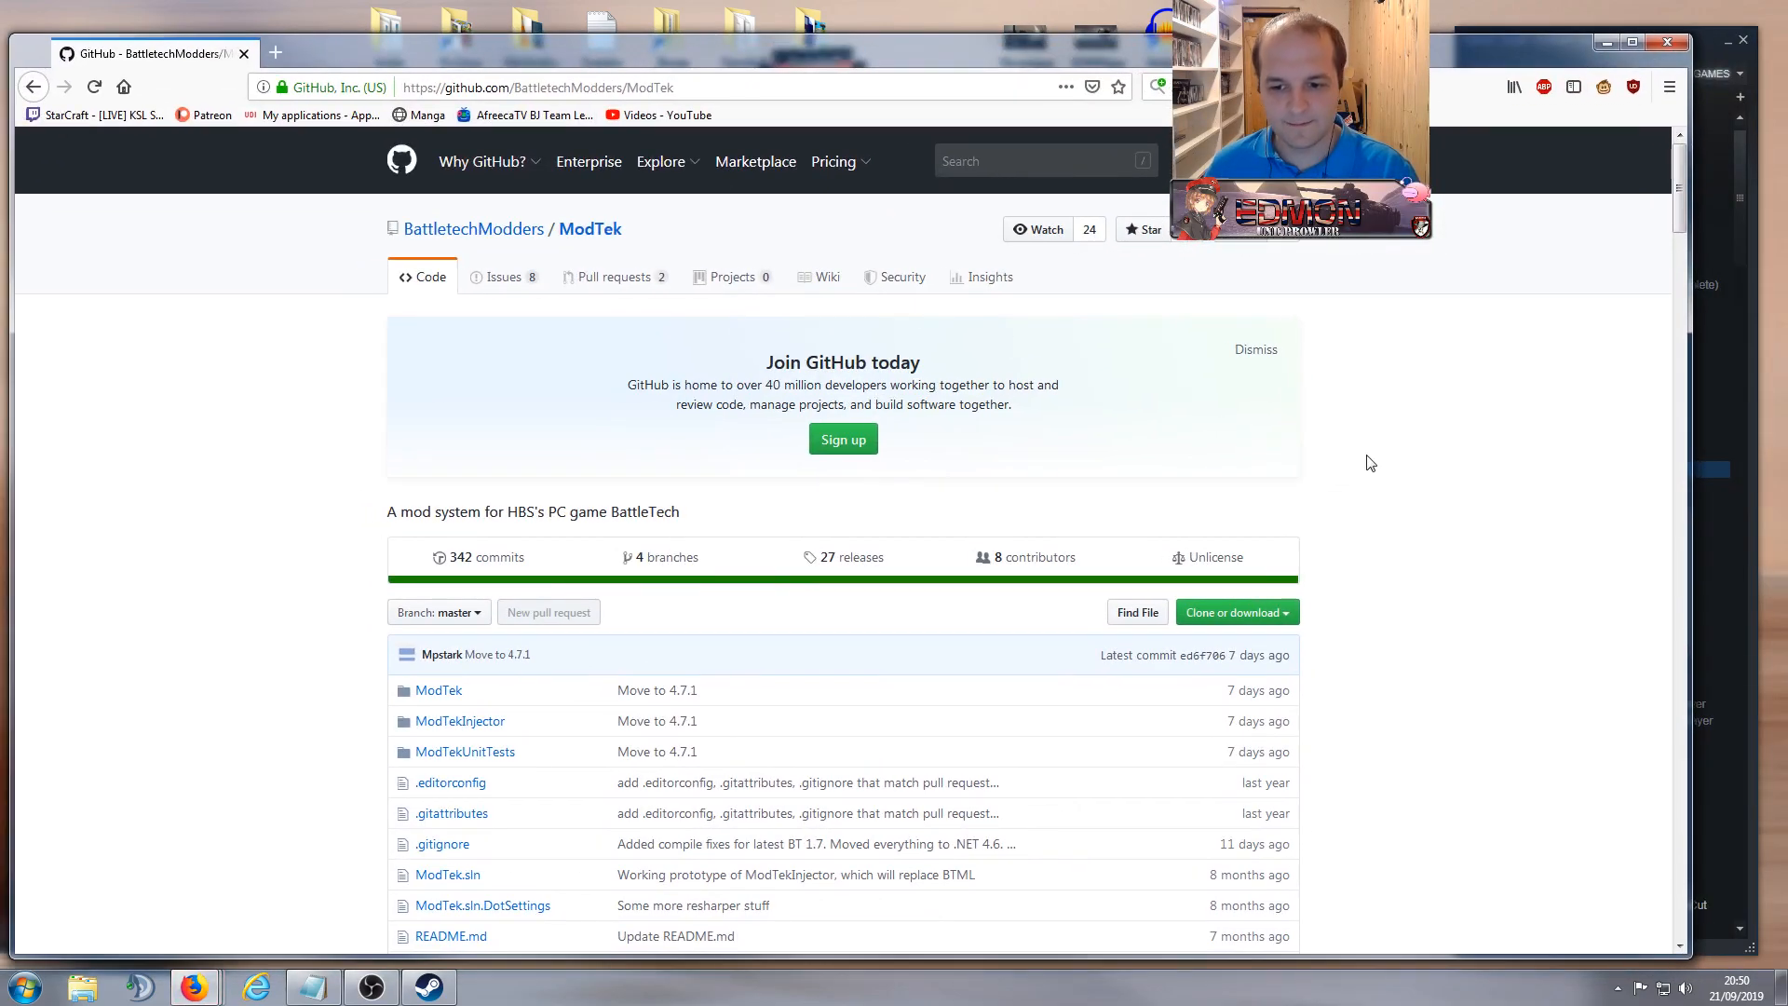
{"action": "scroll", "coordinate": [1467, 475], "scroll_direction": "down", "scroll_amount": 6}
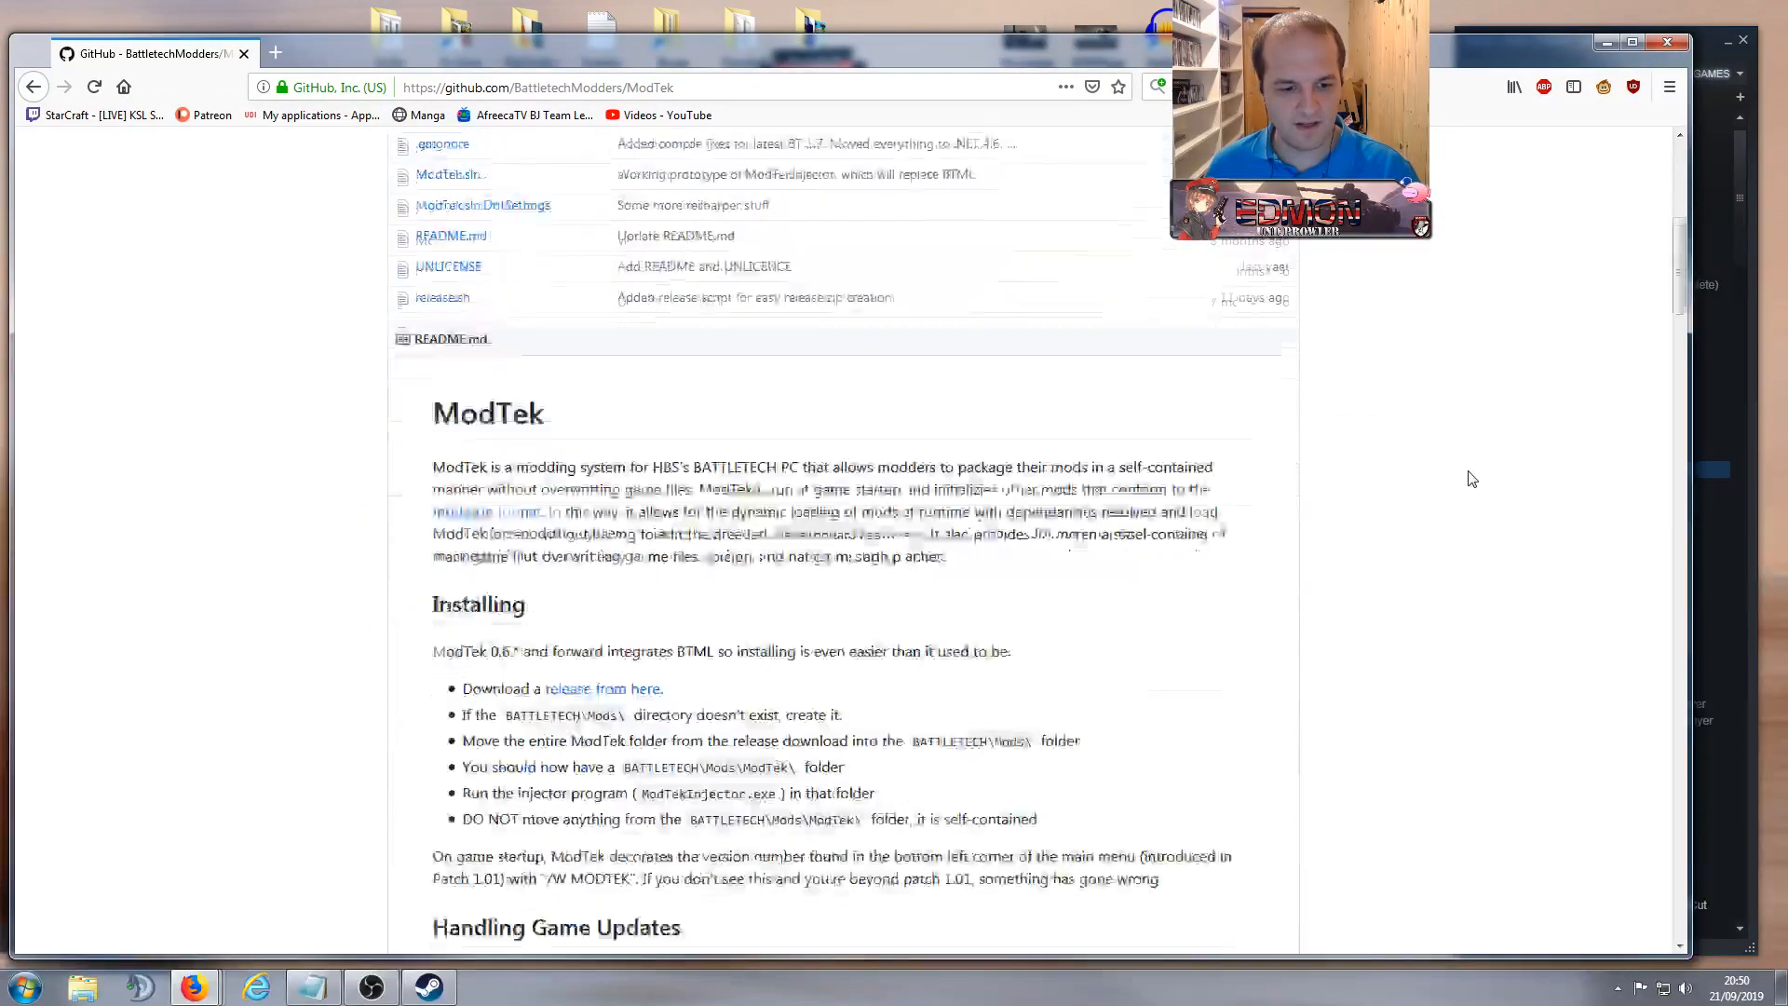
{"action": "scroll", "coordinate": [894, 289], "scroll_direction": "up", "scroll_amount": 8}
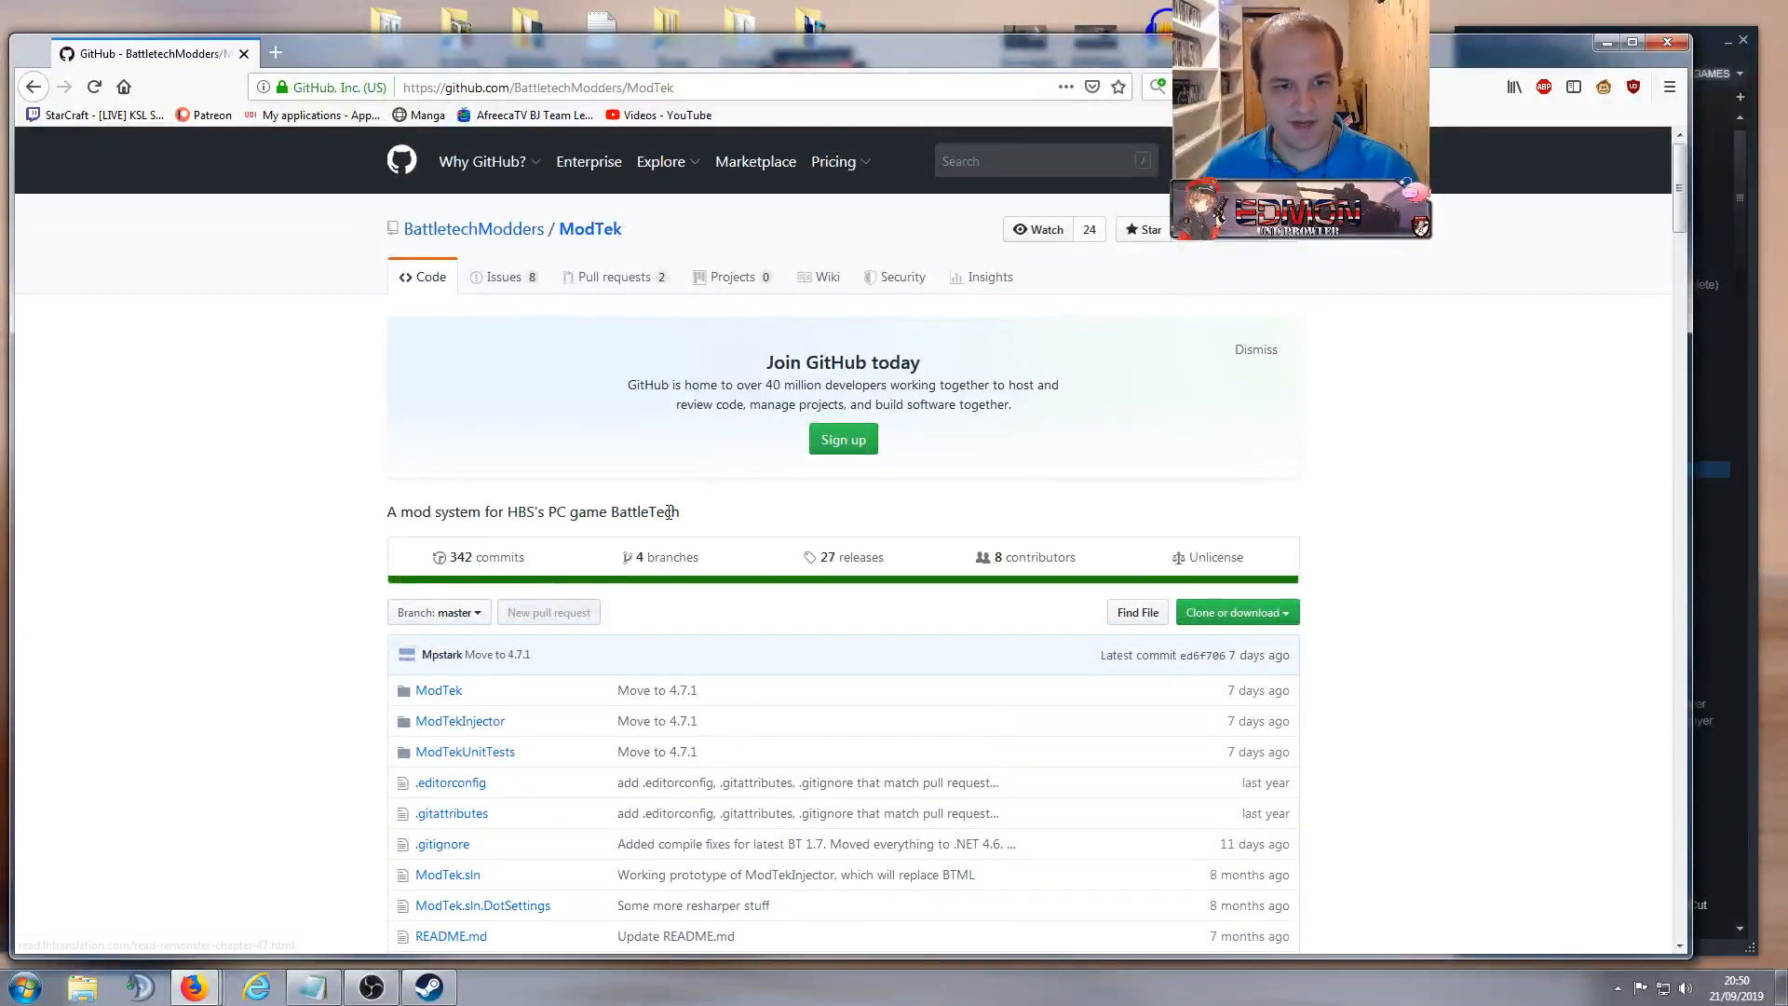
{"action": "scroll", "coordinate": [641, 518], "scroll_direction": "down", "scroll_amount": 9}
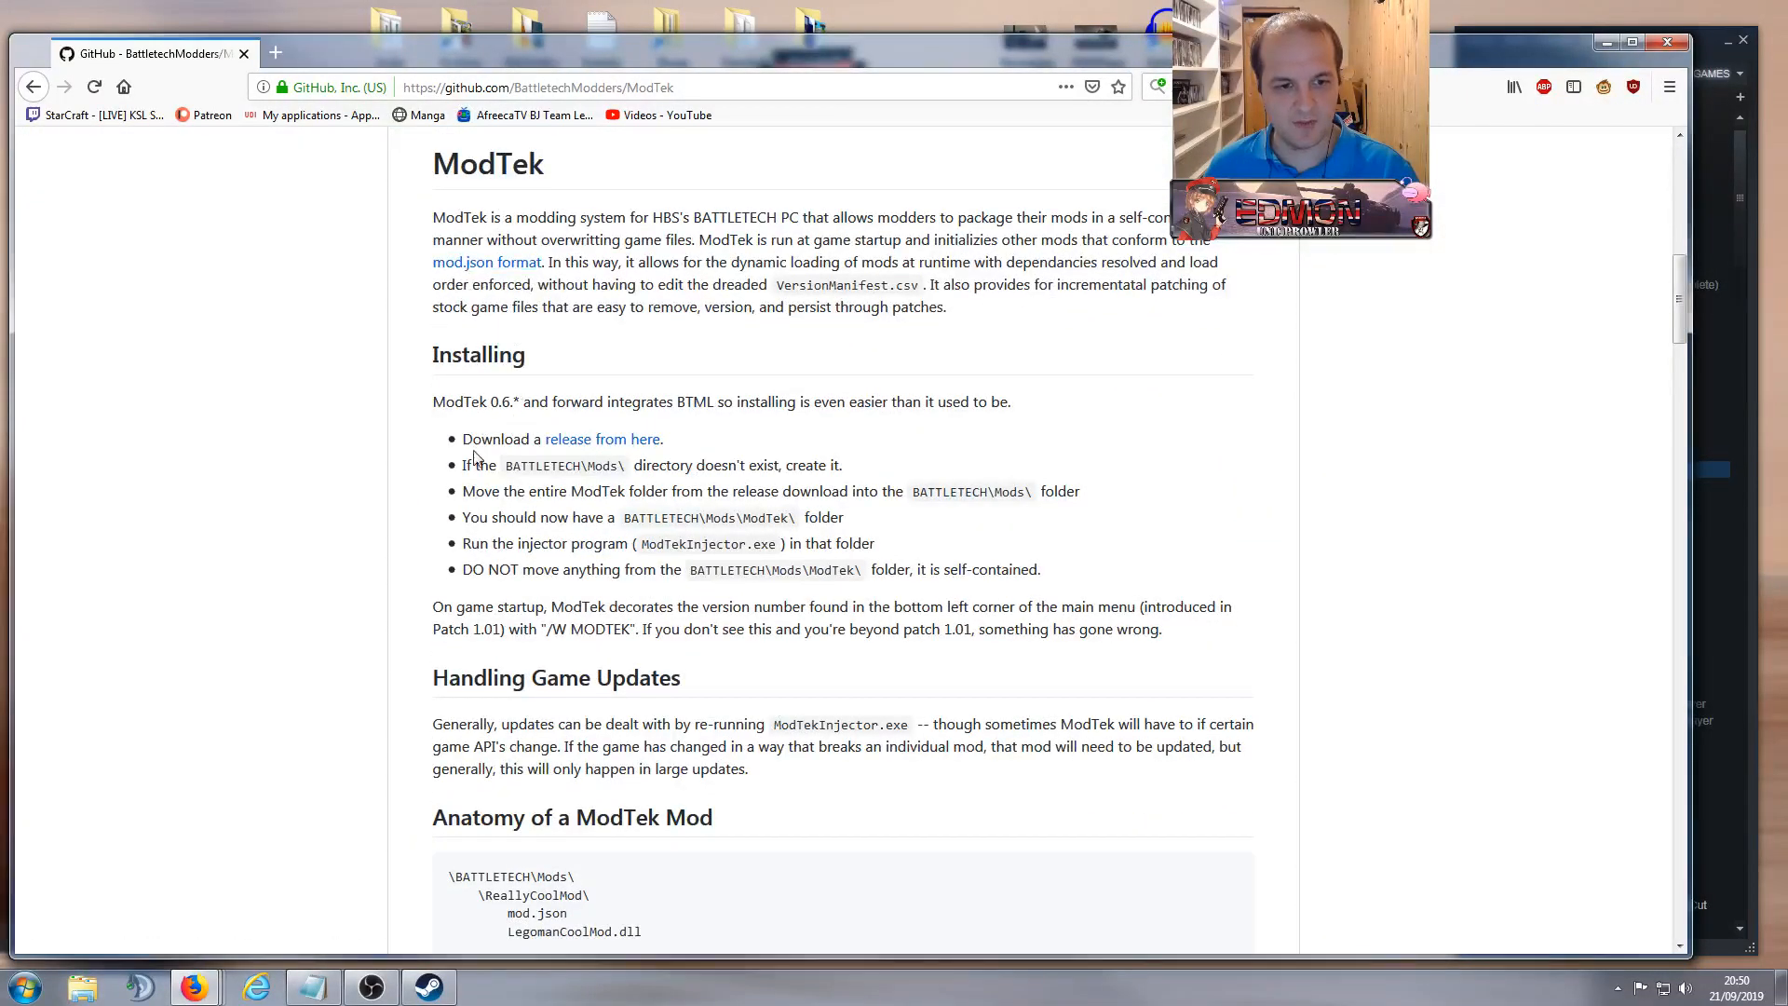
Step: Open ModTek's releases page, review the v0.7.3 release notes and move the browser off the desktop
{"action": "left_click", "coordinate": [585, 441]}
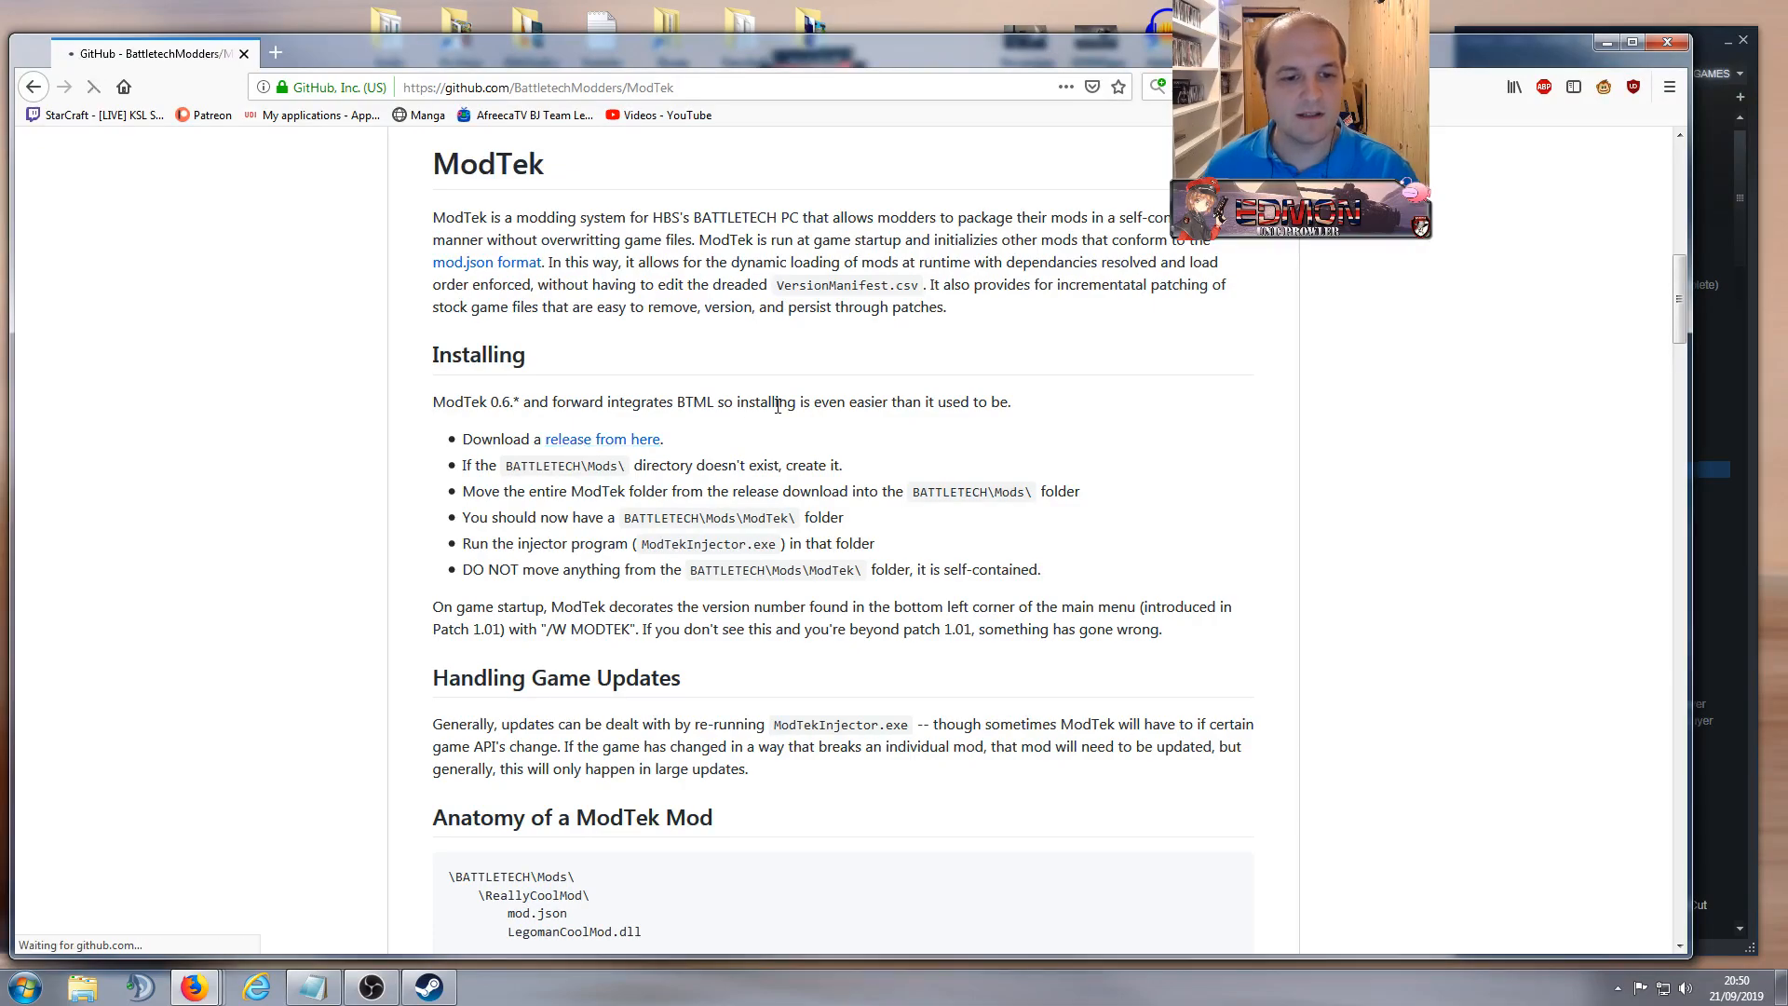
{"action": "scroll", "coordinate": [792, 433], "scroll_direction": "down", "scroll_amount": 4}
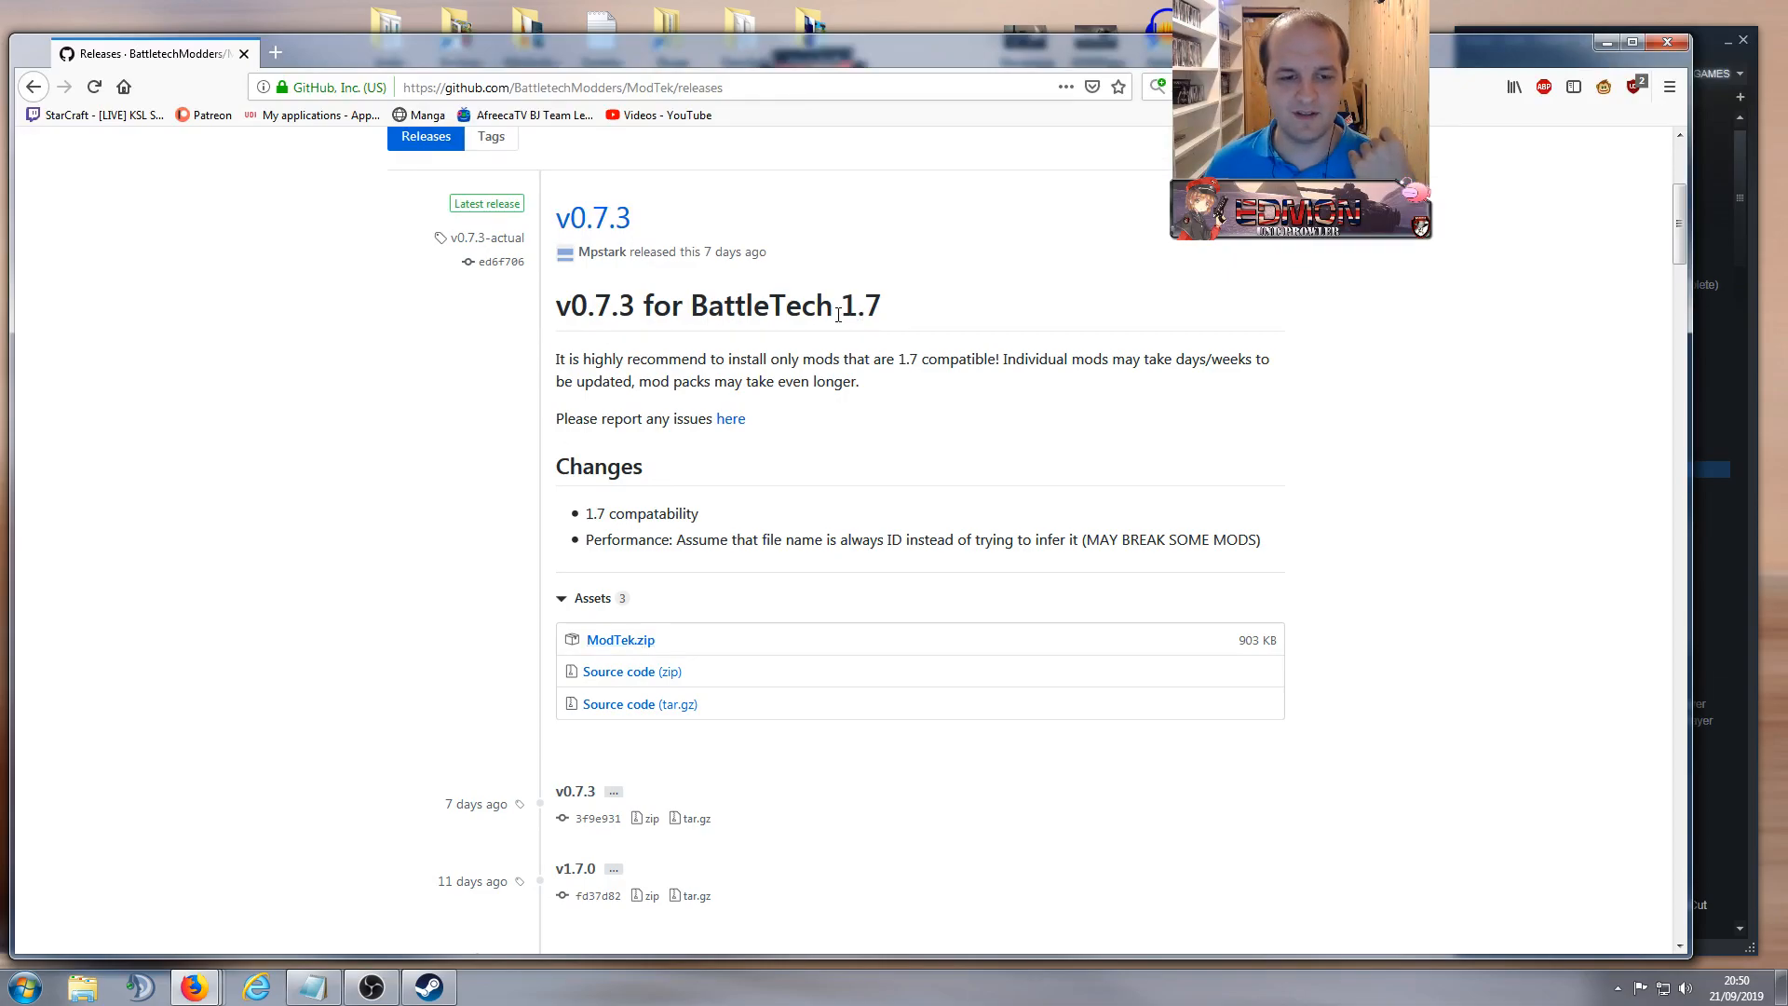
{"action": "scroll", "coordinate": [838, 314], "scroll_direction": "up", "scroll_amount": 3}
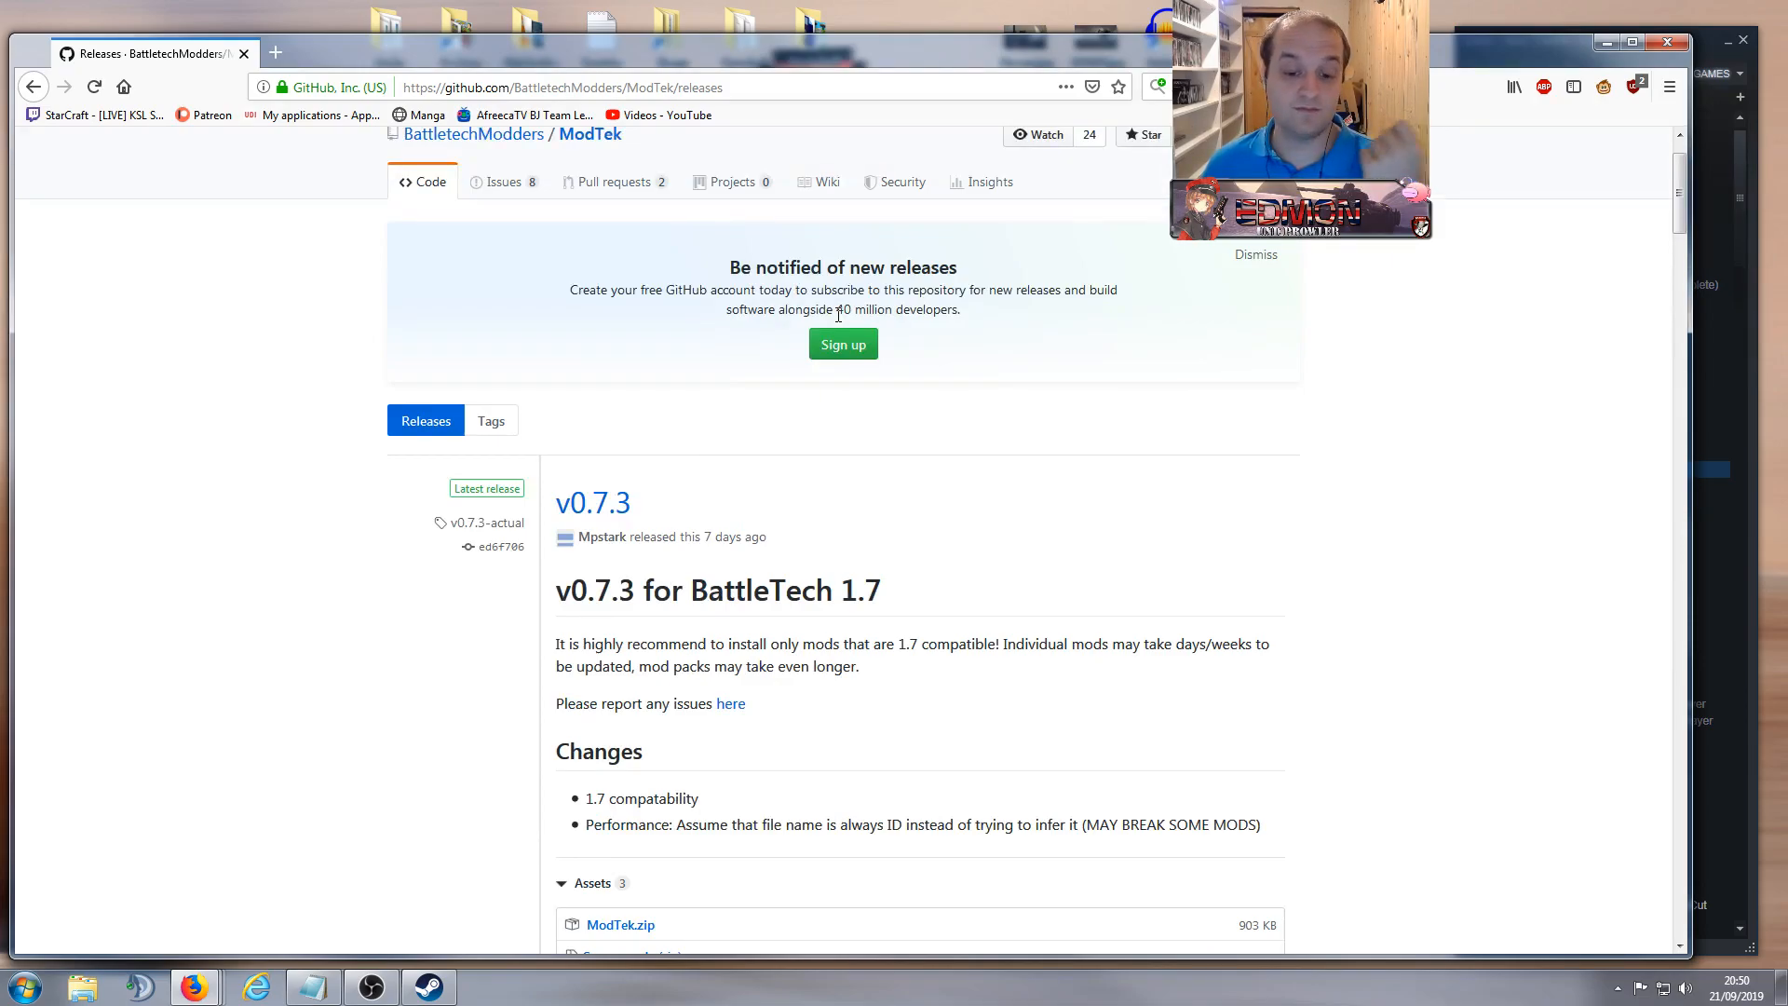
{"action": "scroll", "coordinate": [839, 314], "scroll_direction": "up", "scroll_amount": 1}
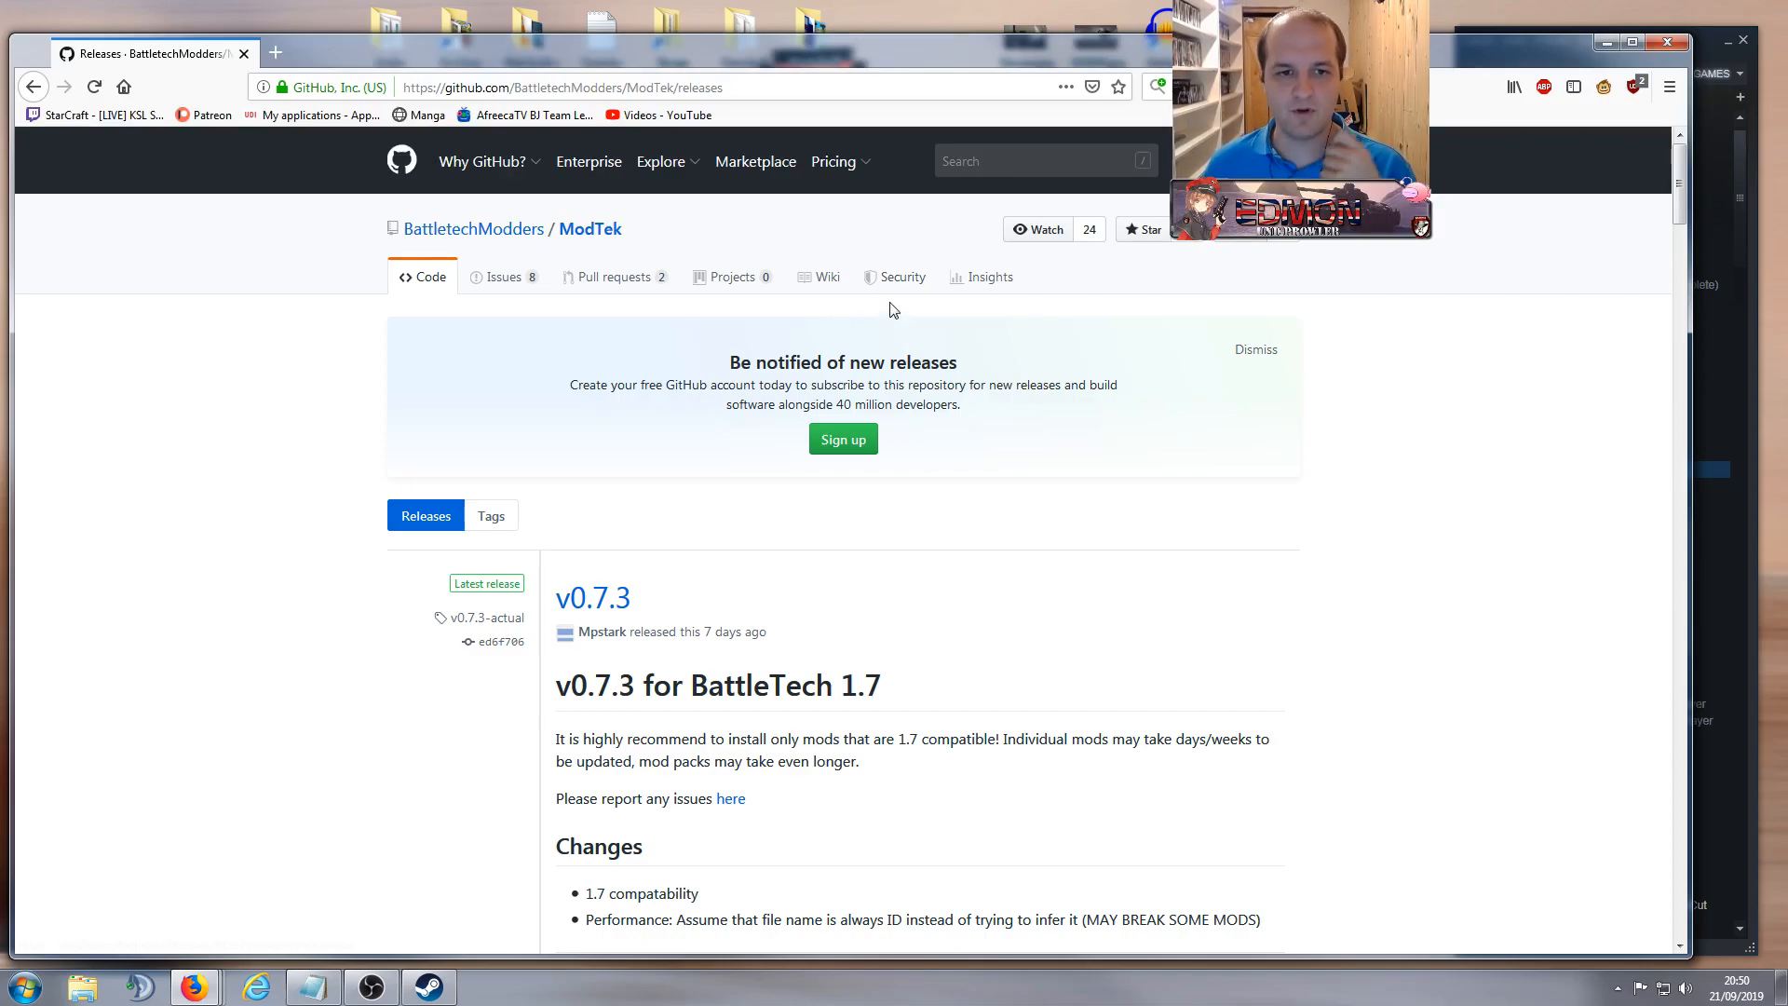
{"action": "left_click_drag", "start_coordinate": [696, 52], "coordinate": [1787, 56]}
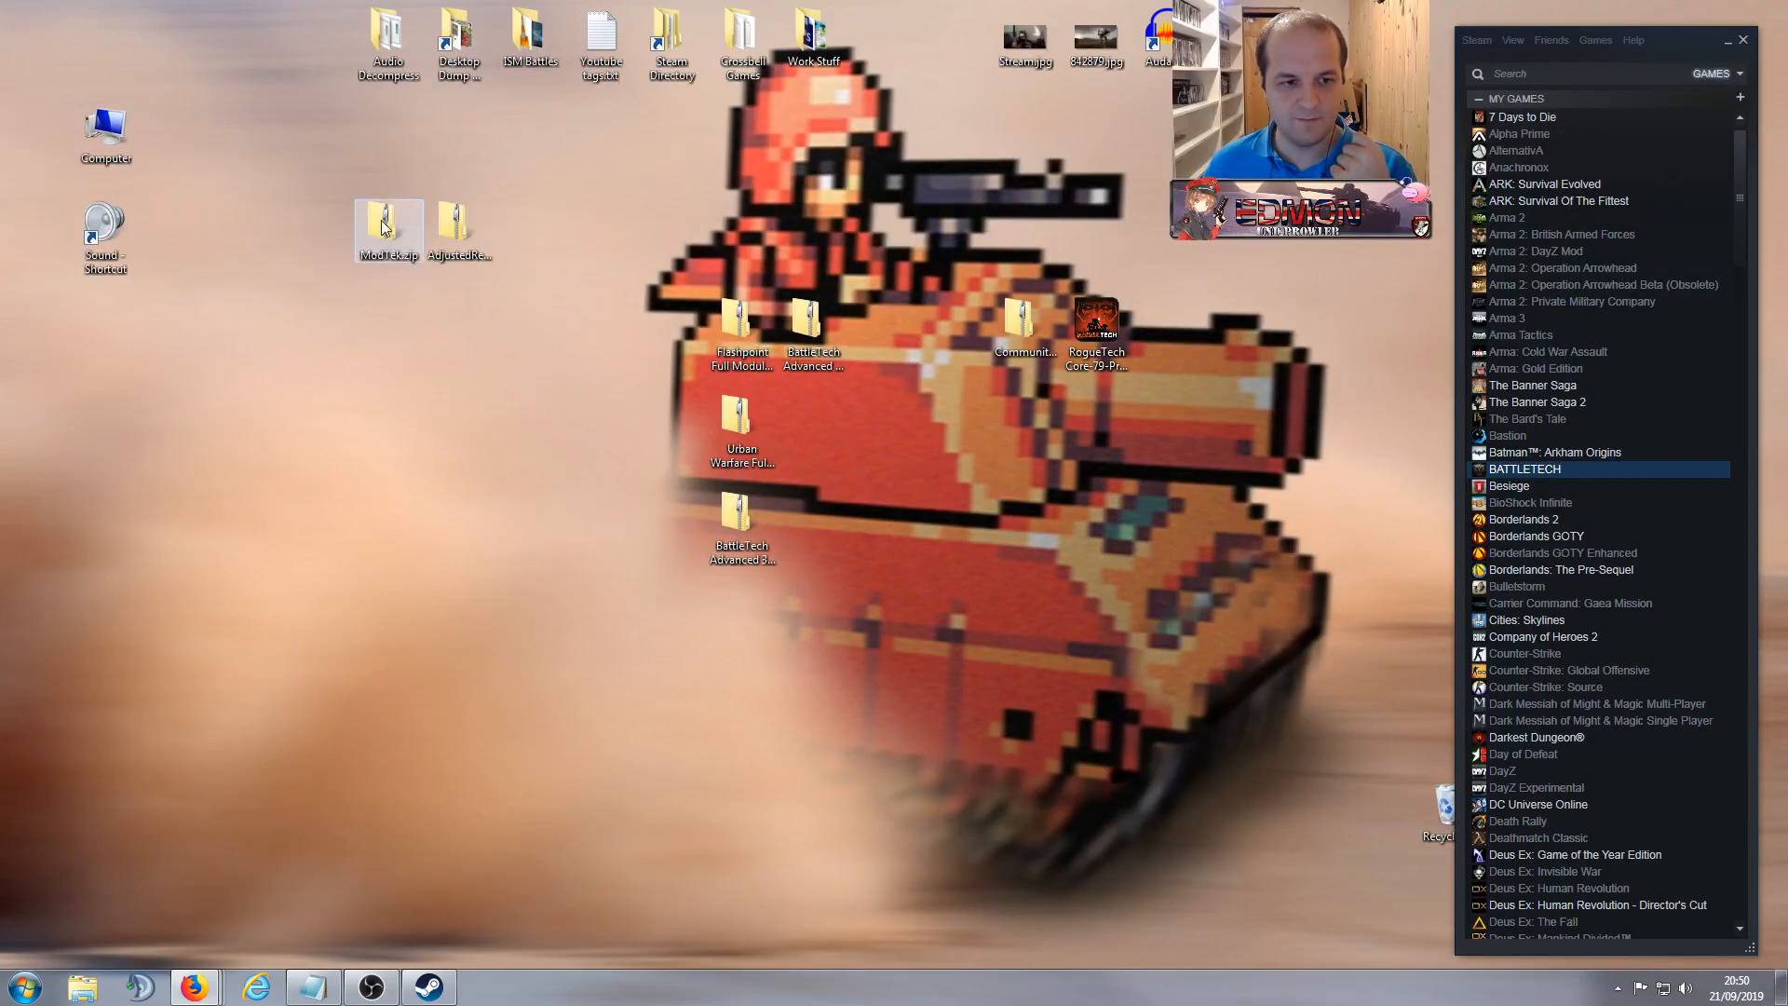
Step: Open BATTLETECH's local files folder from its Steam properties and close the properties window
{"action": "left_click", "coordinate": [455, 223]}
{"action": "right_click", "coordinate": [1536, 468]}
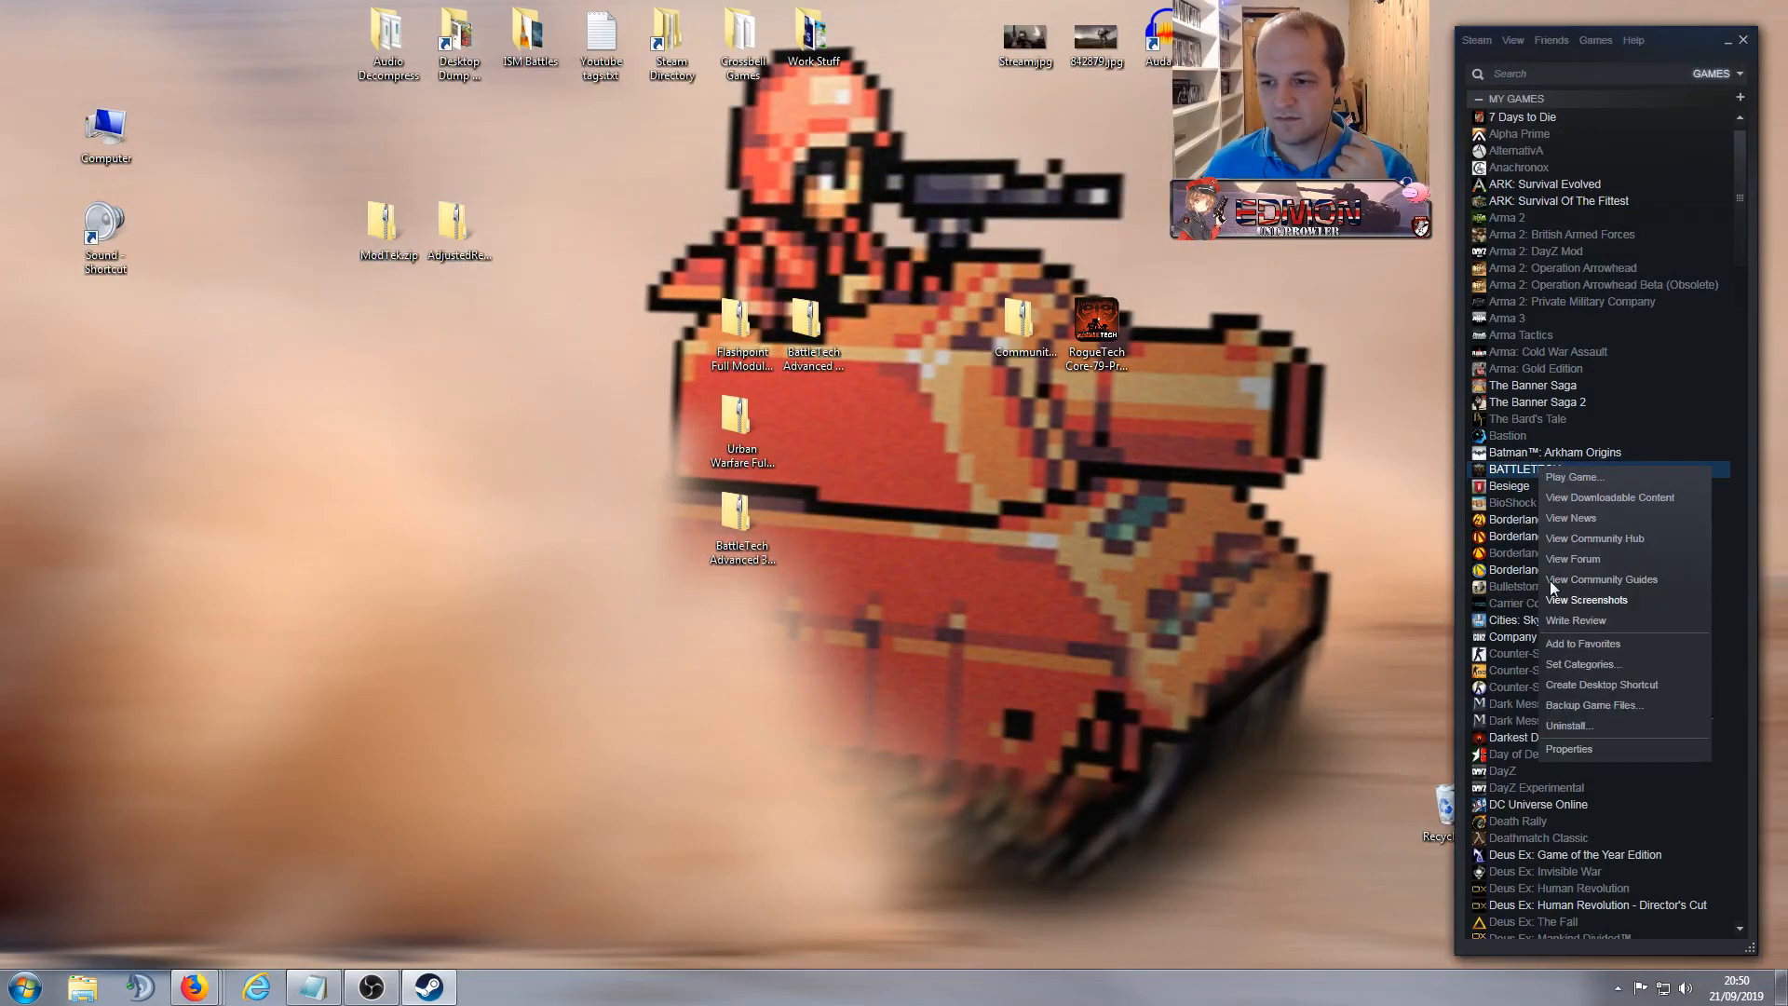
{"action": "left_click", "coordinate": [1589, 736]}
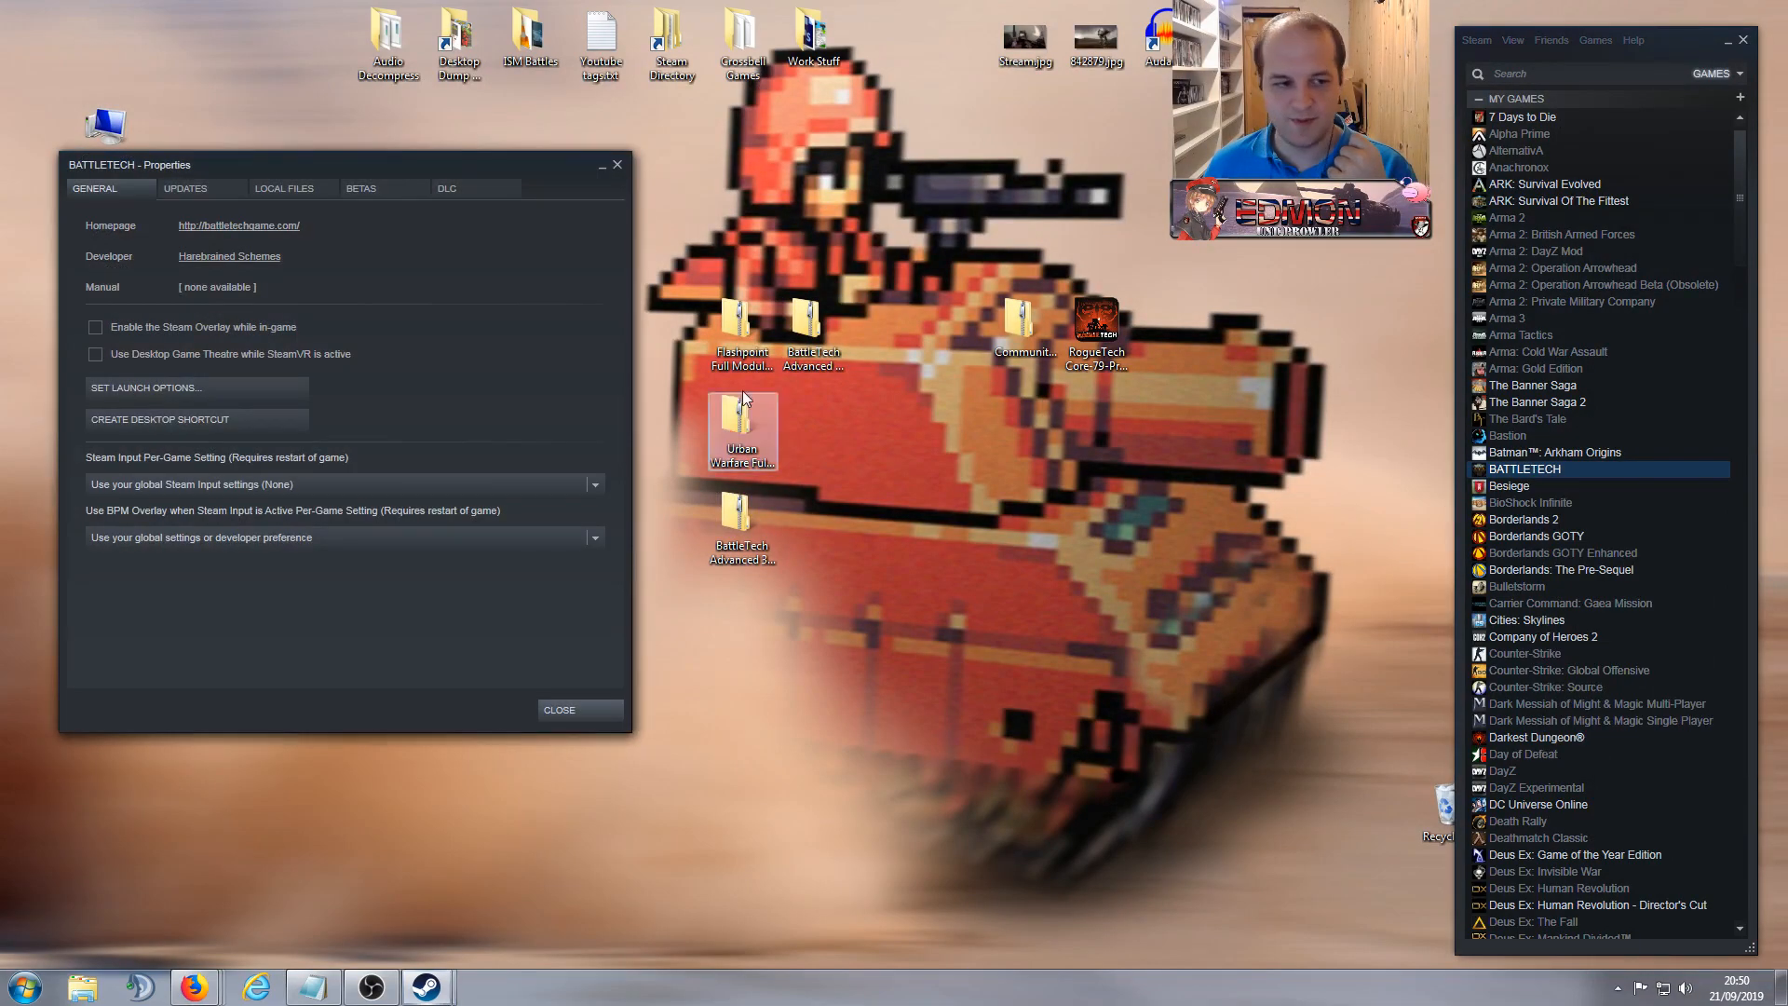
{"action": "left_click", "coordinate": [296, 191]}
{"action": "left_click", "coordinate": [231, 261]}
{"action": "left_click_drag", "start_coordinate": [372, 135], "coordinate": [681, 114]}
{"action": "left_click", "coordinate": [456, 159]}
{"action": "left_click", "coordinate": [618, 165]}
Step: Create a folder named Mods inside the BATTLETECH game directory
{"action": "right_click", "coordinate": [639, 519]}
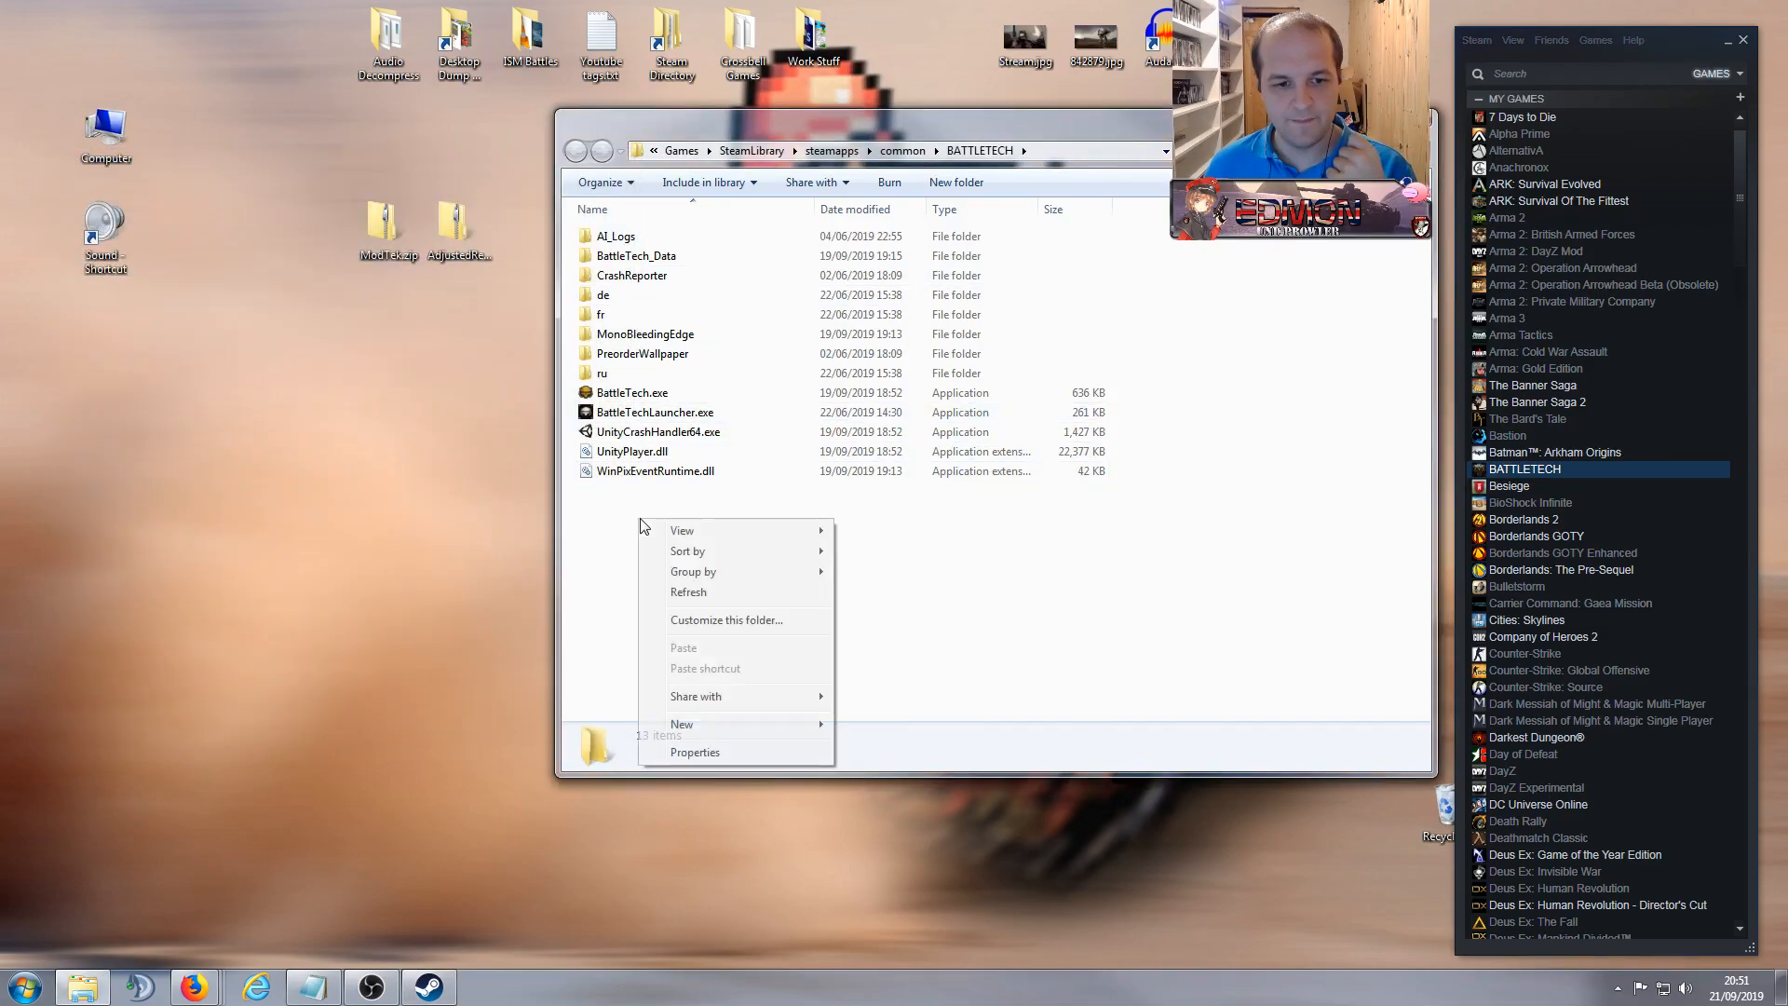
{"action": "left_click", "coordinate": [862, 724]}
{"action": "type", "text": "Mods"}
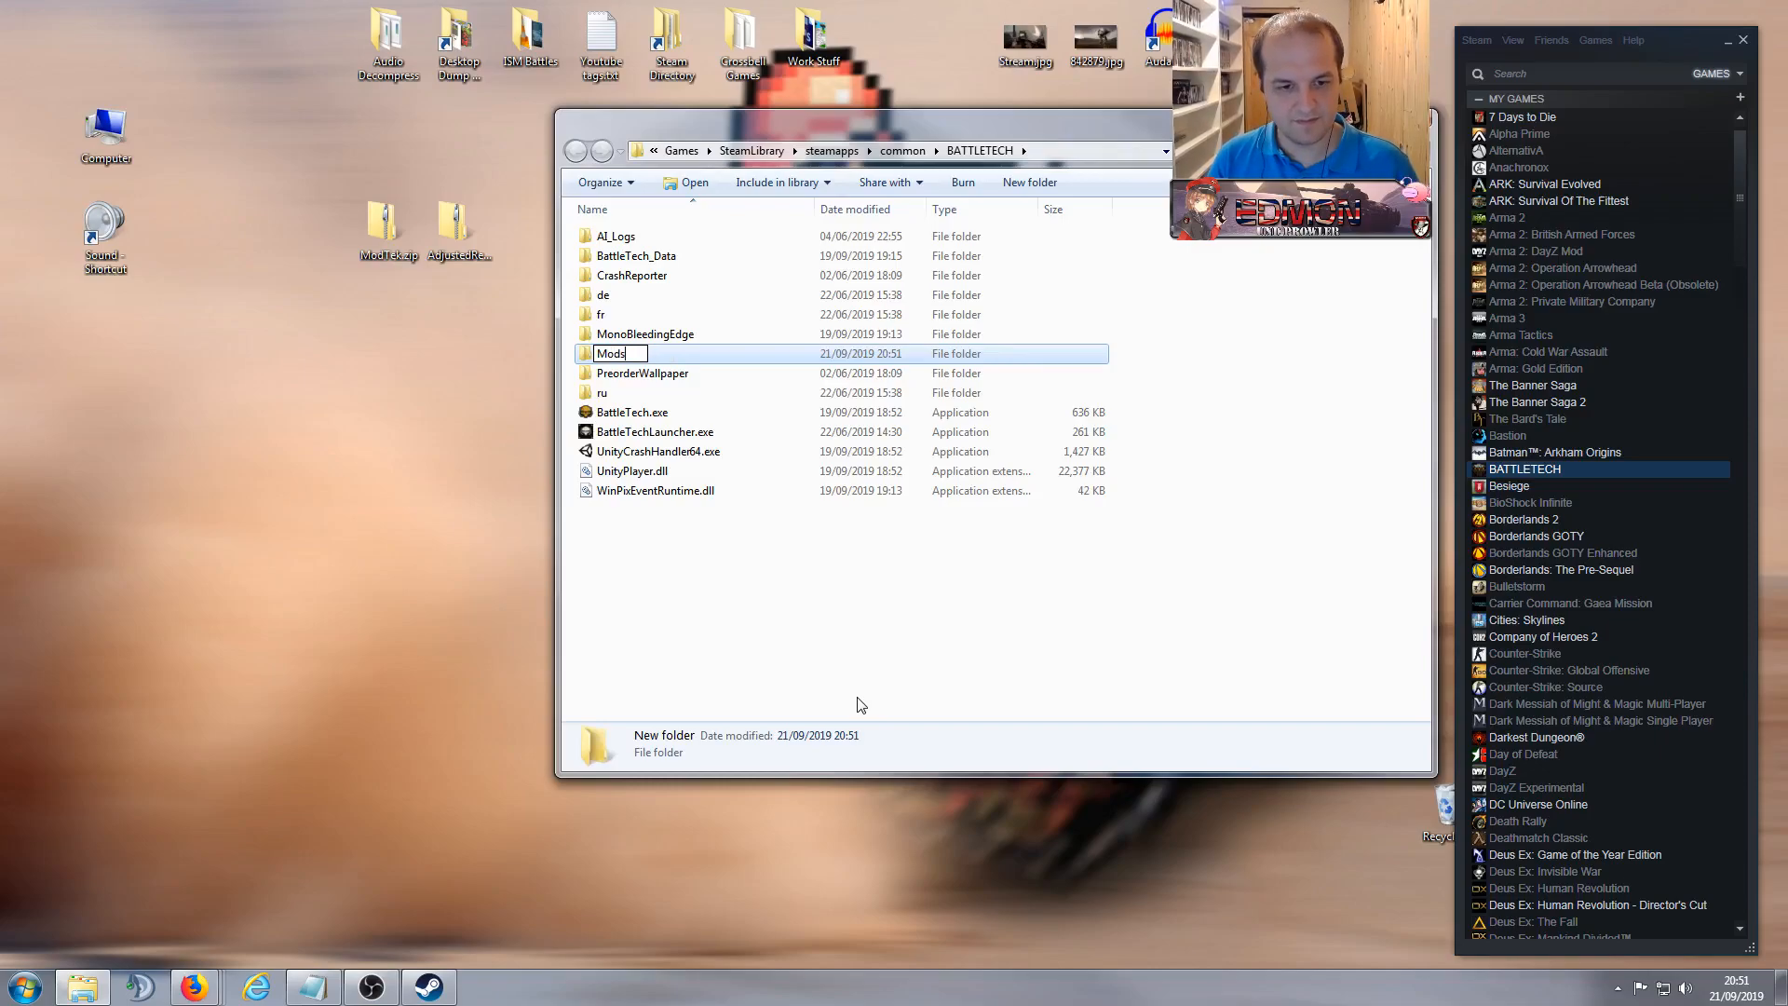
{"action": "key", "text": "Return"}
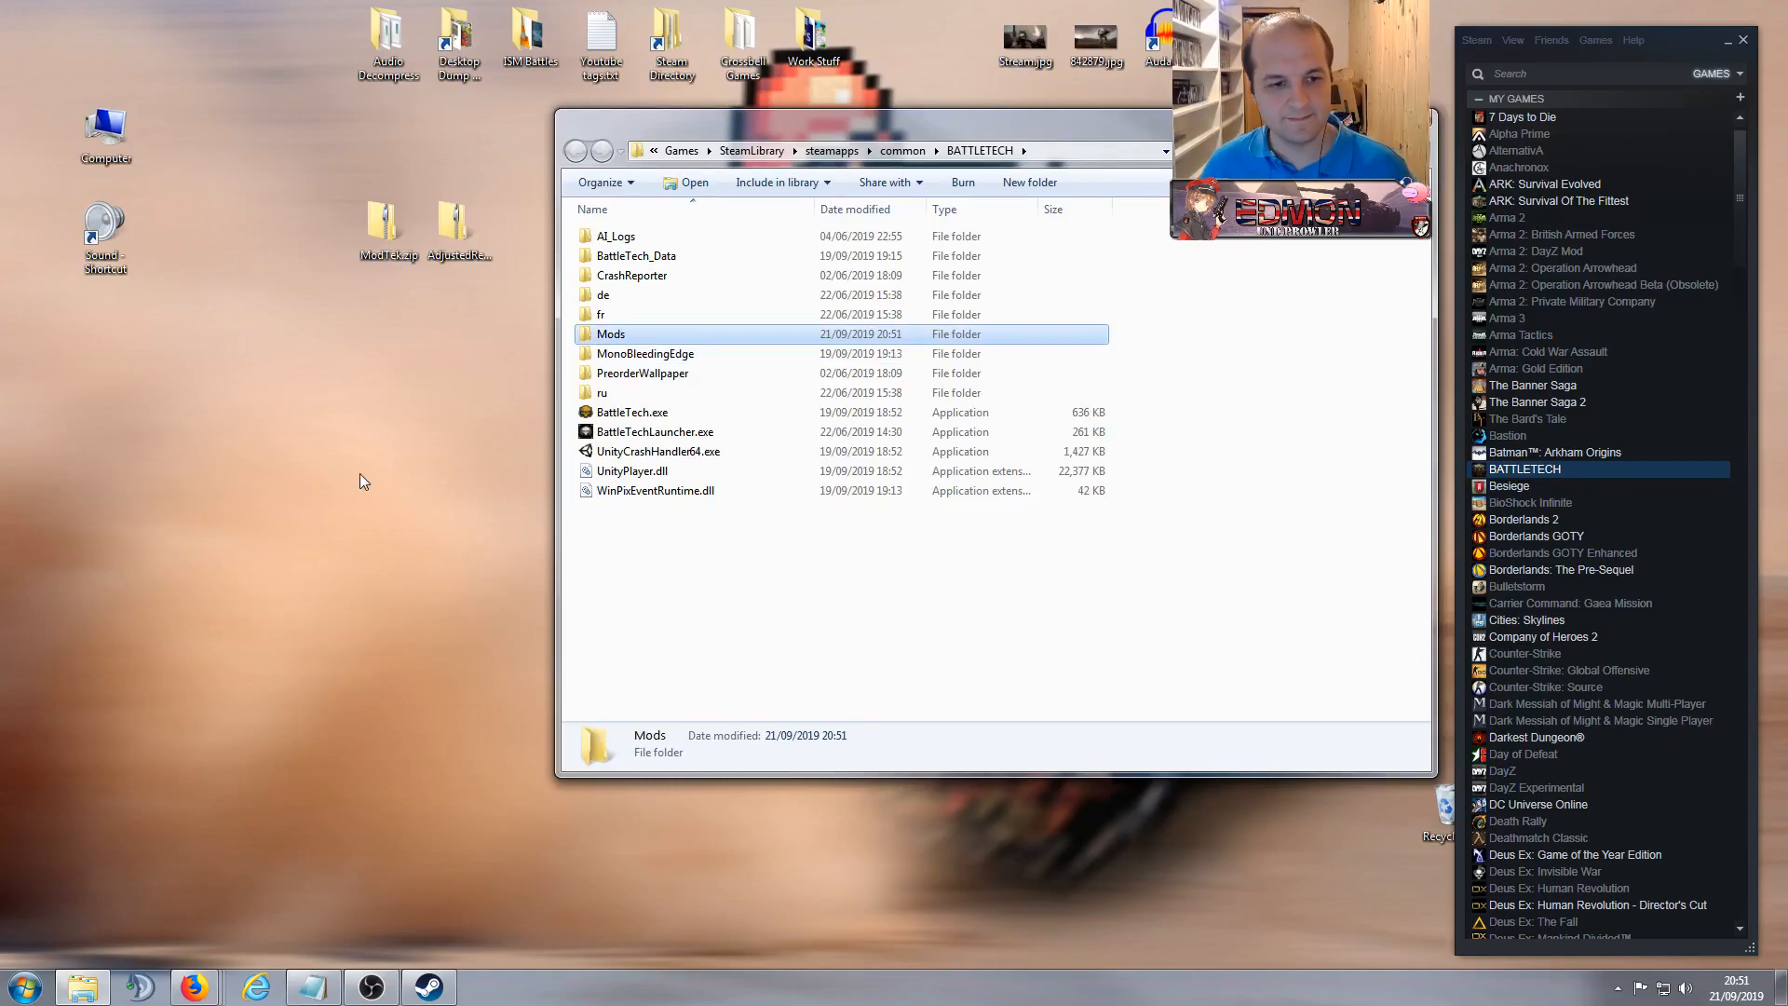
Step: Copy the ModTek folder out of ModTek.zip into the empty Mods folder and close the archive
{"action": "double_click", "coordinate": [629, 343]}
{"action": "double_click", "coordinate": [394, 227]}
{"action": "left_click_drag", "start_coordinate": [669, 126], "coordinate": [997, 168]}
{"action": "left_click_drag", "start_coordinate": [960, 286], "coordinate": [736, 282]}
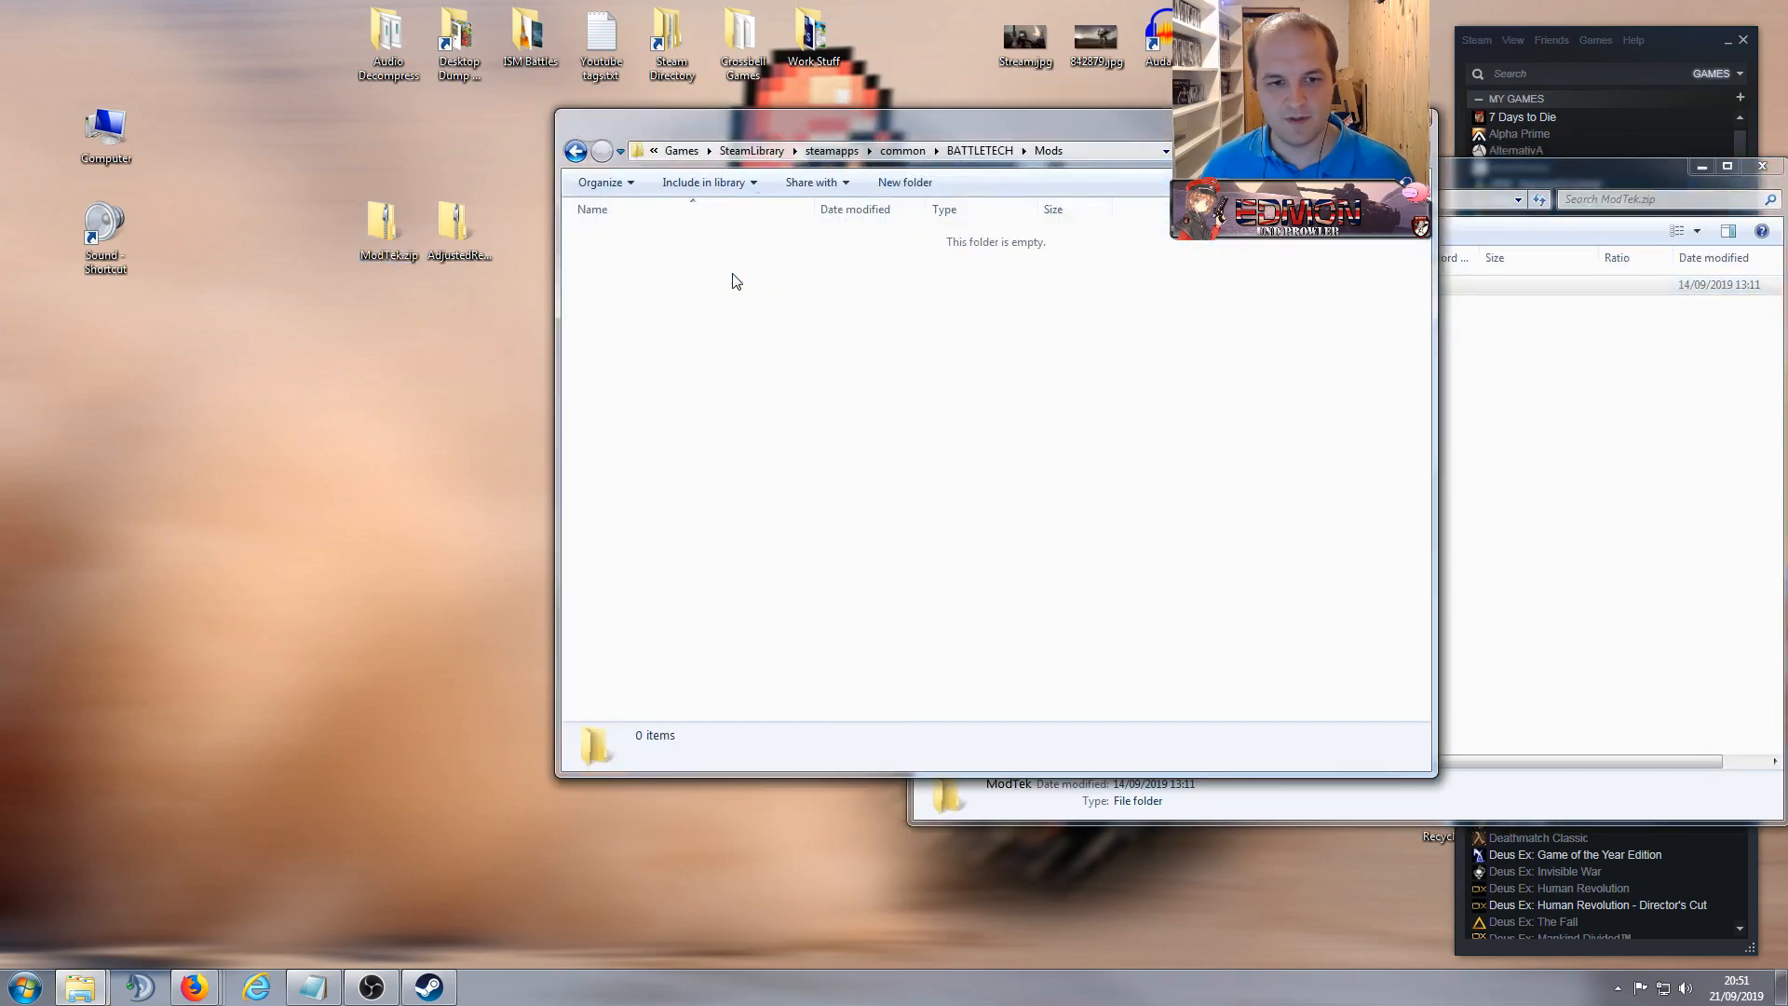
{"action": "left_click", "coordinate": [1592, 416]}
{"action": "left_click", "coordinate": [1762, 165]}
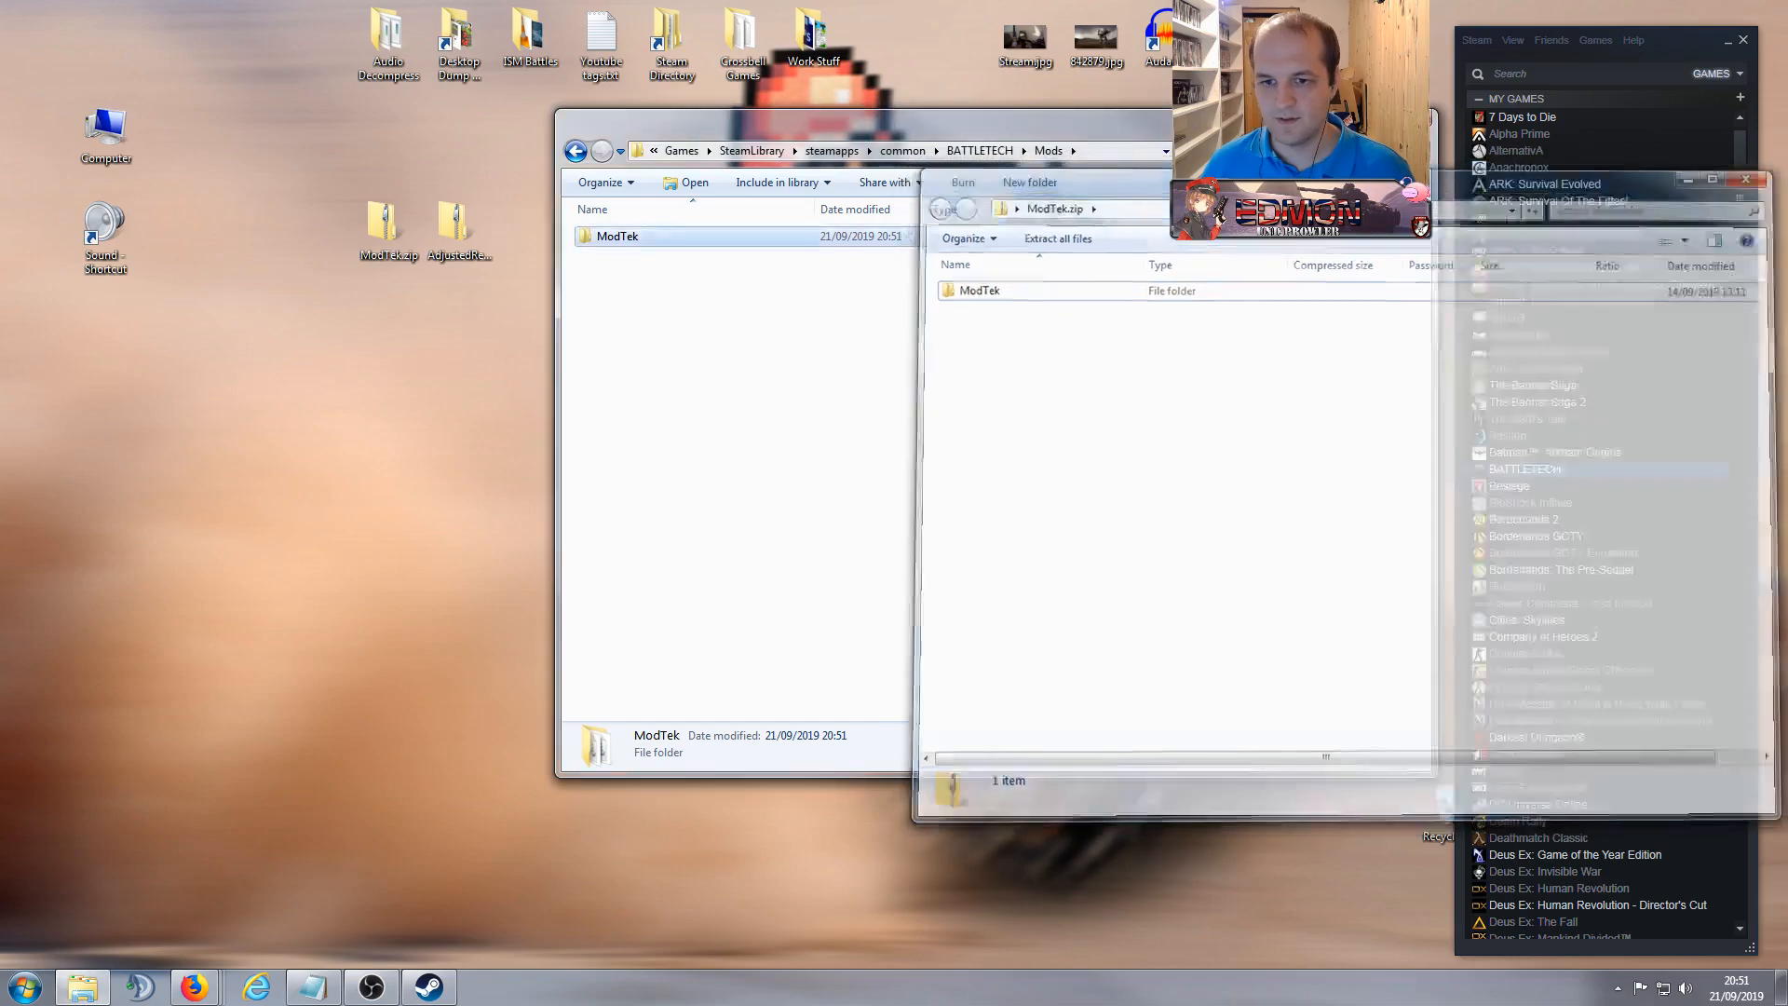
Step: Copy the AlternativeReputation folder from the AdjustedReputation archive into the Mods folder and close the archive
{"action": "left_click", "coordinate": [457, 238]}
{"action": "double_click", "coordinate": [457, 238]}
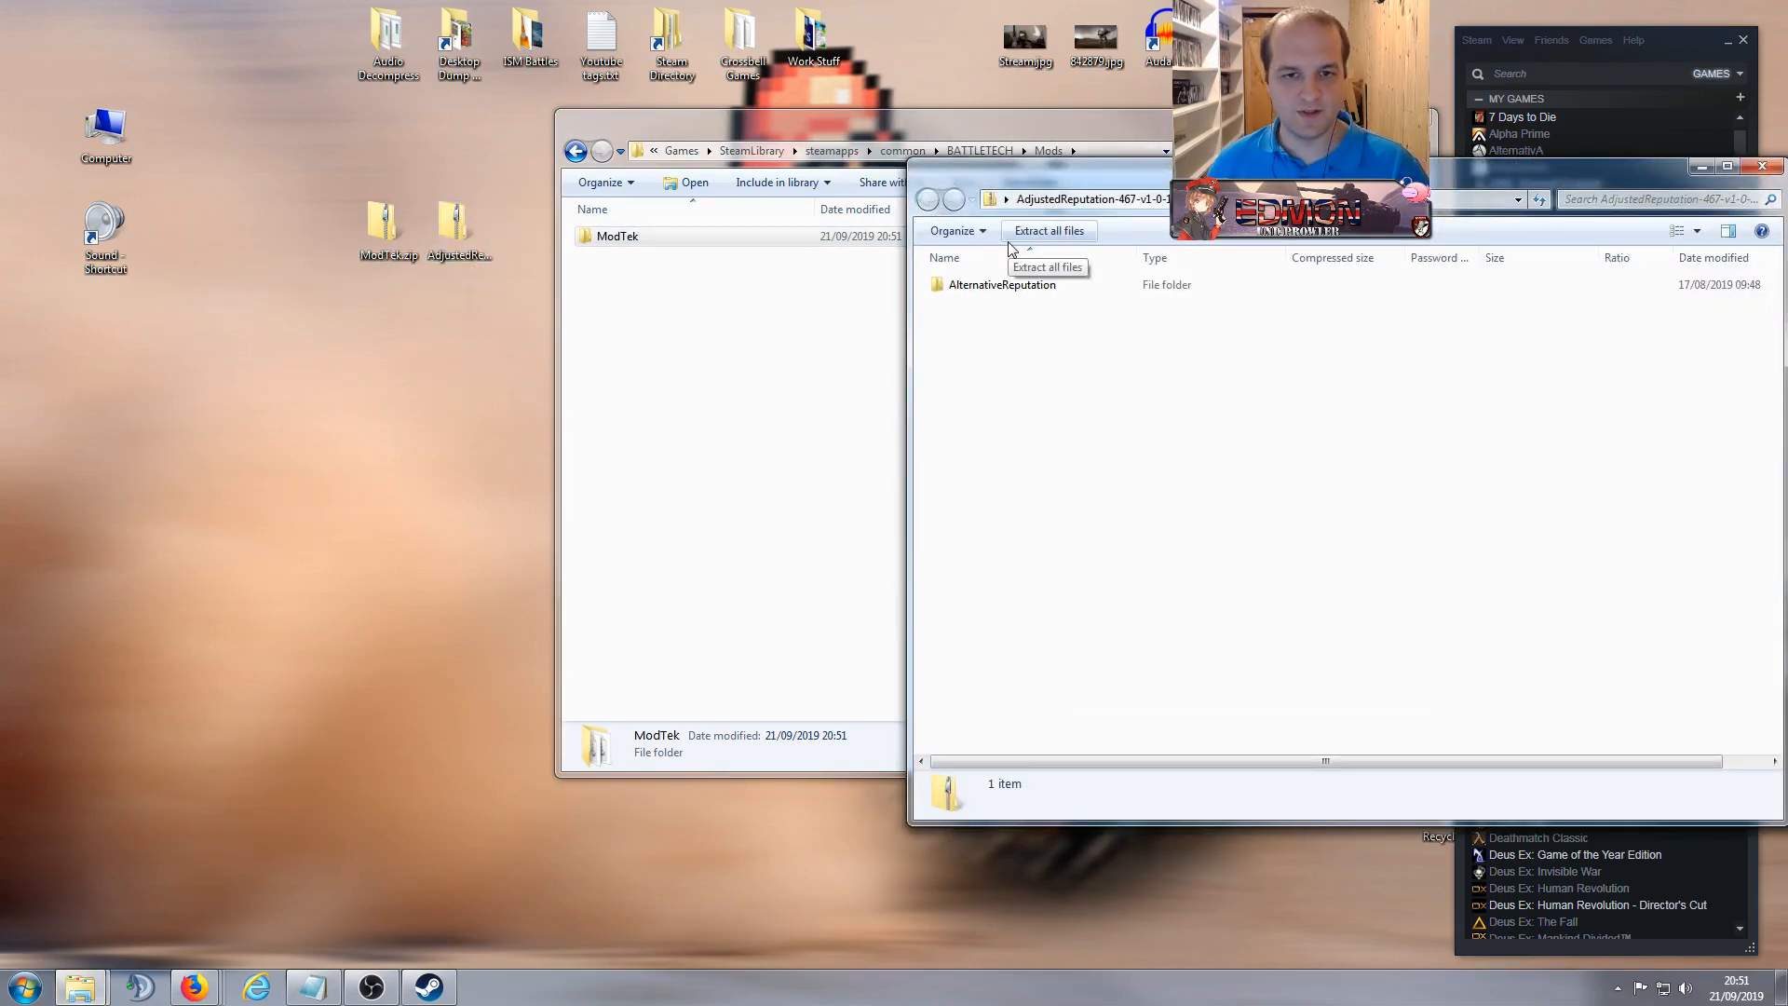
{"action": "left_click_drag", "start_coordinate": [998, 290], "coordinate": [785, 352]}
{"action": "left_click_drag", "start_coordinate": [1538, 170], "coordinate": [774, 216]}
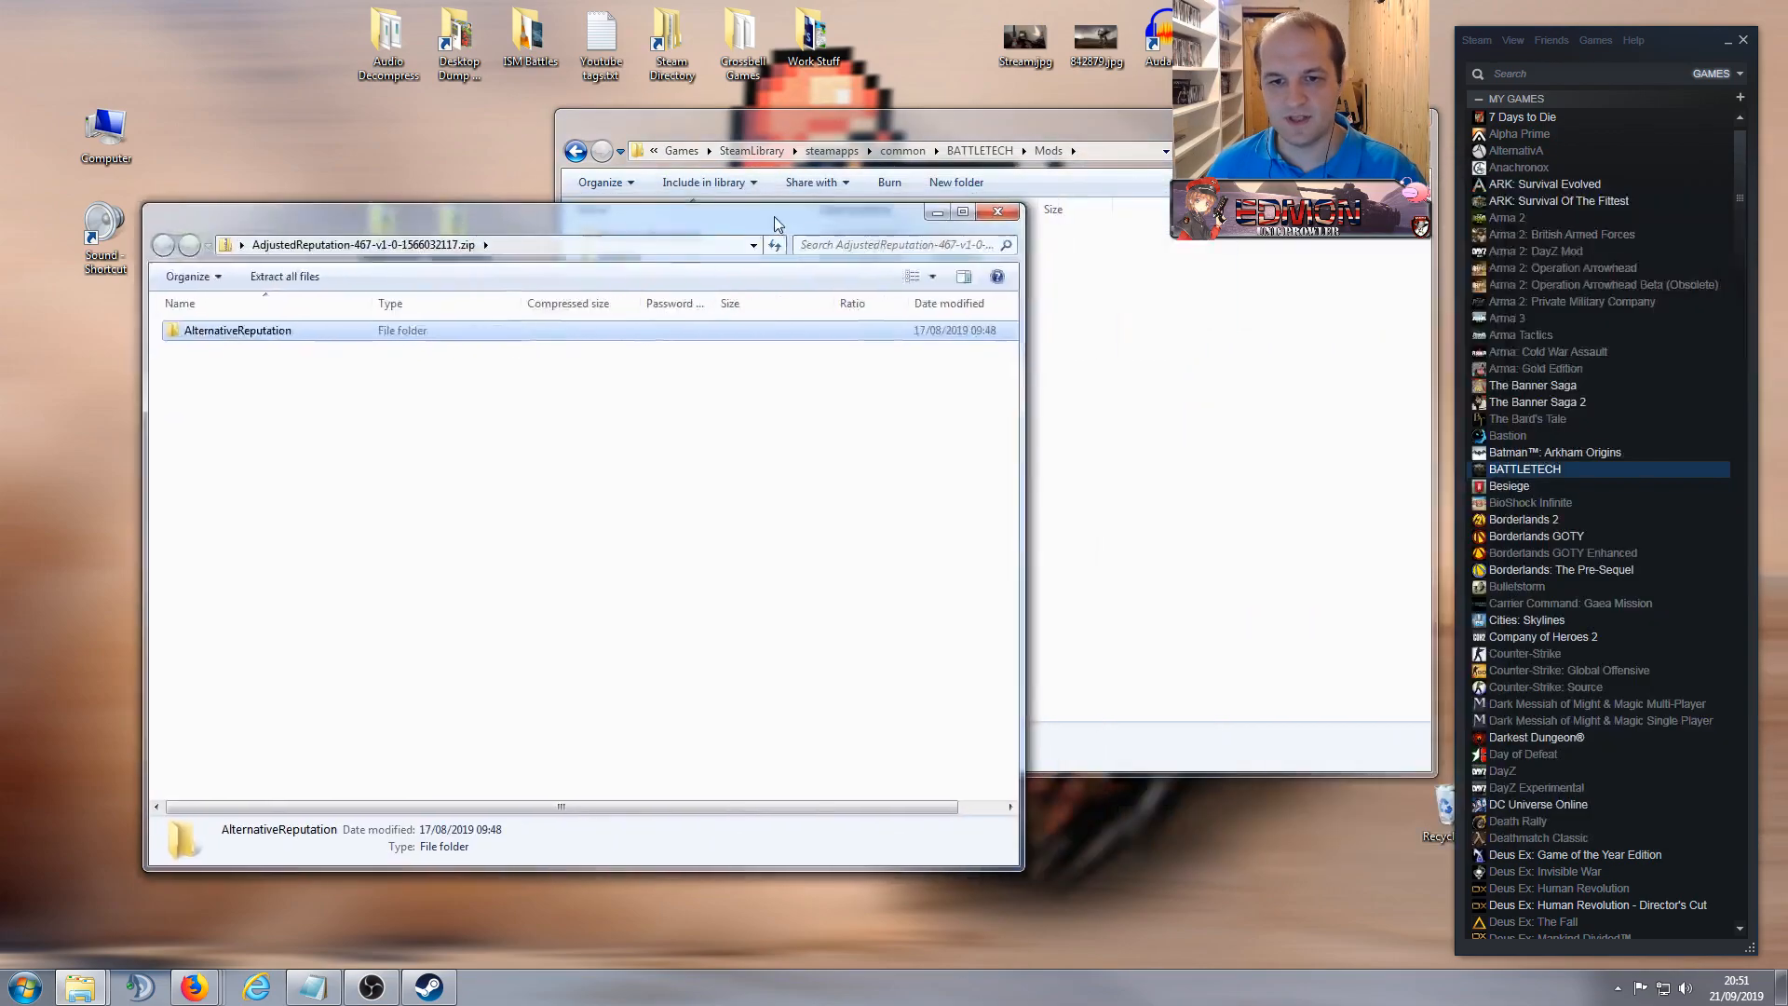
{"action": "left_click", "coordinate": [998, 213]}
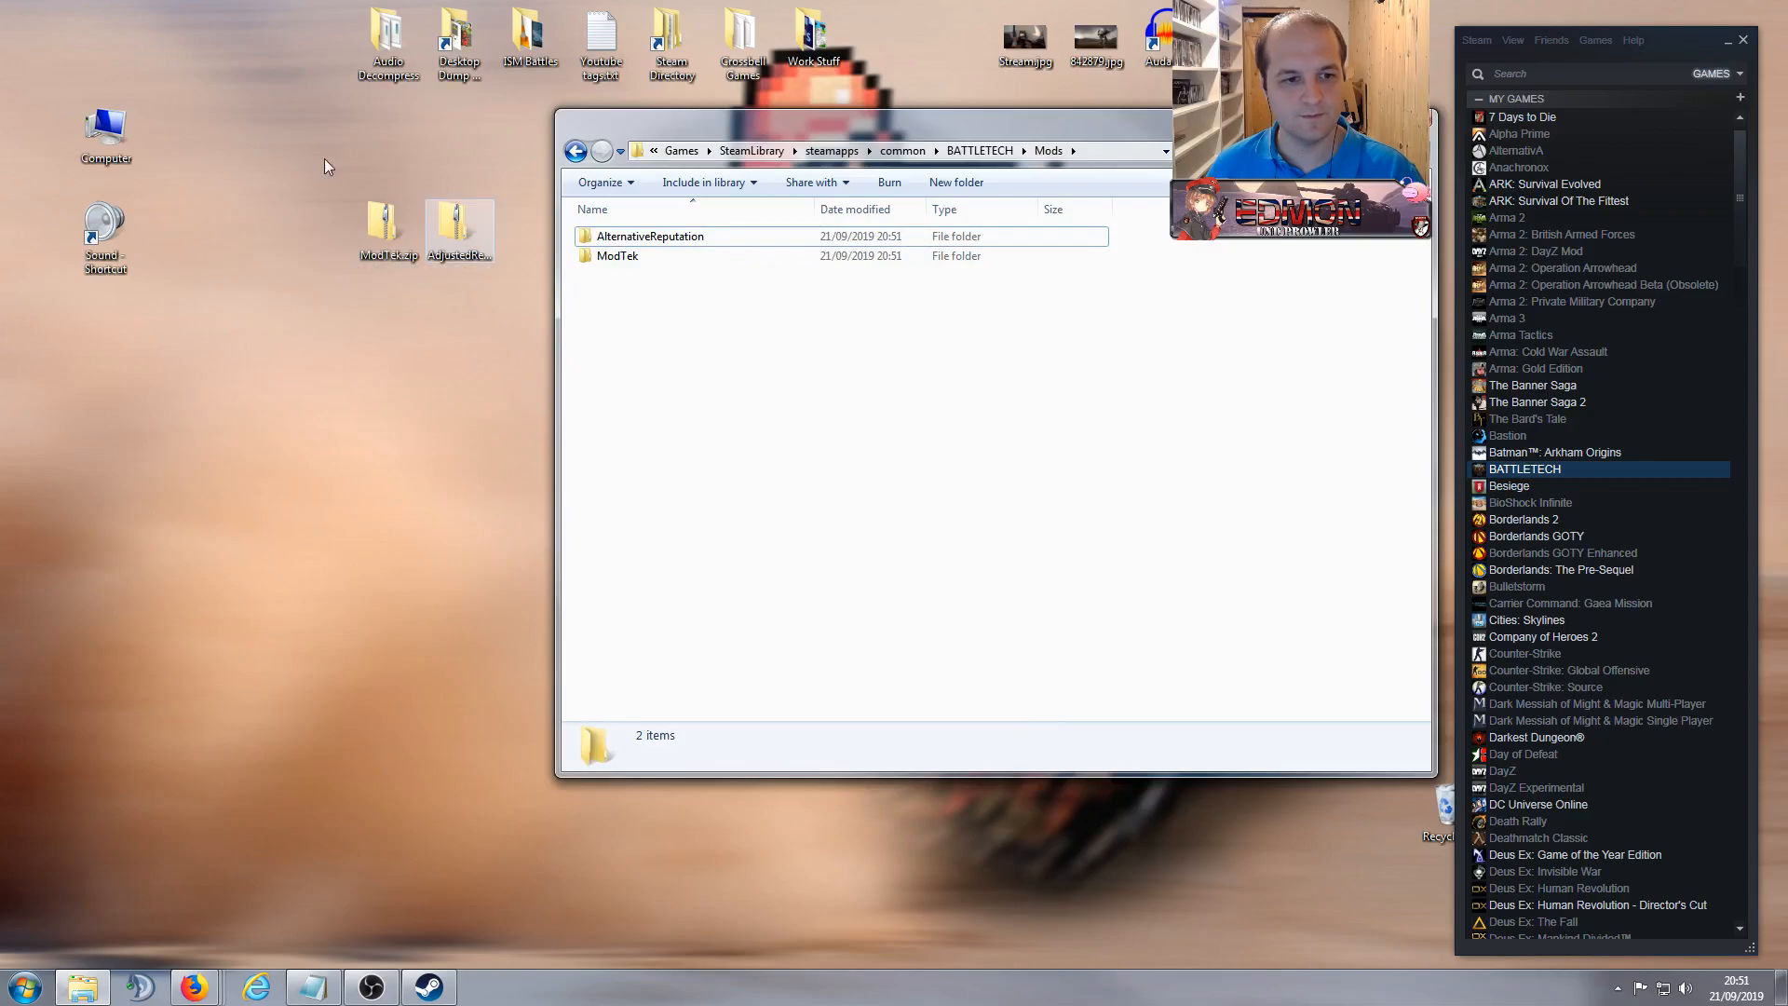
Step: Shift the ModTek and AdjustedReputation archives one icon space further from the open Mods folder window
{"action": "left_click", "coordinate": [466, 258]}
{"action": "left_click_drag", "start_coordinate": [465, 258], "coordinate": [395, 263]}
{"action": "left_click", "coordinate": [705, 353]}
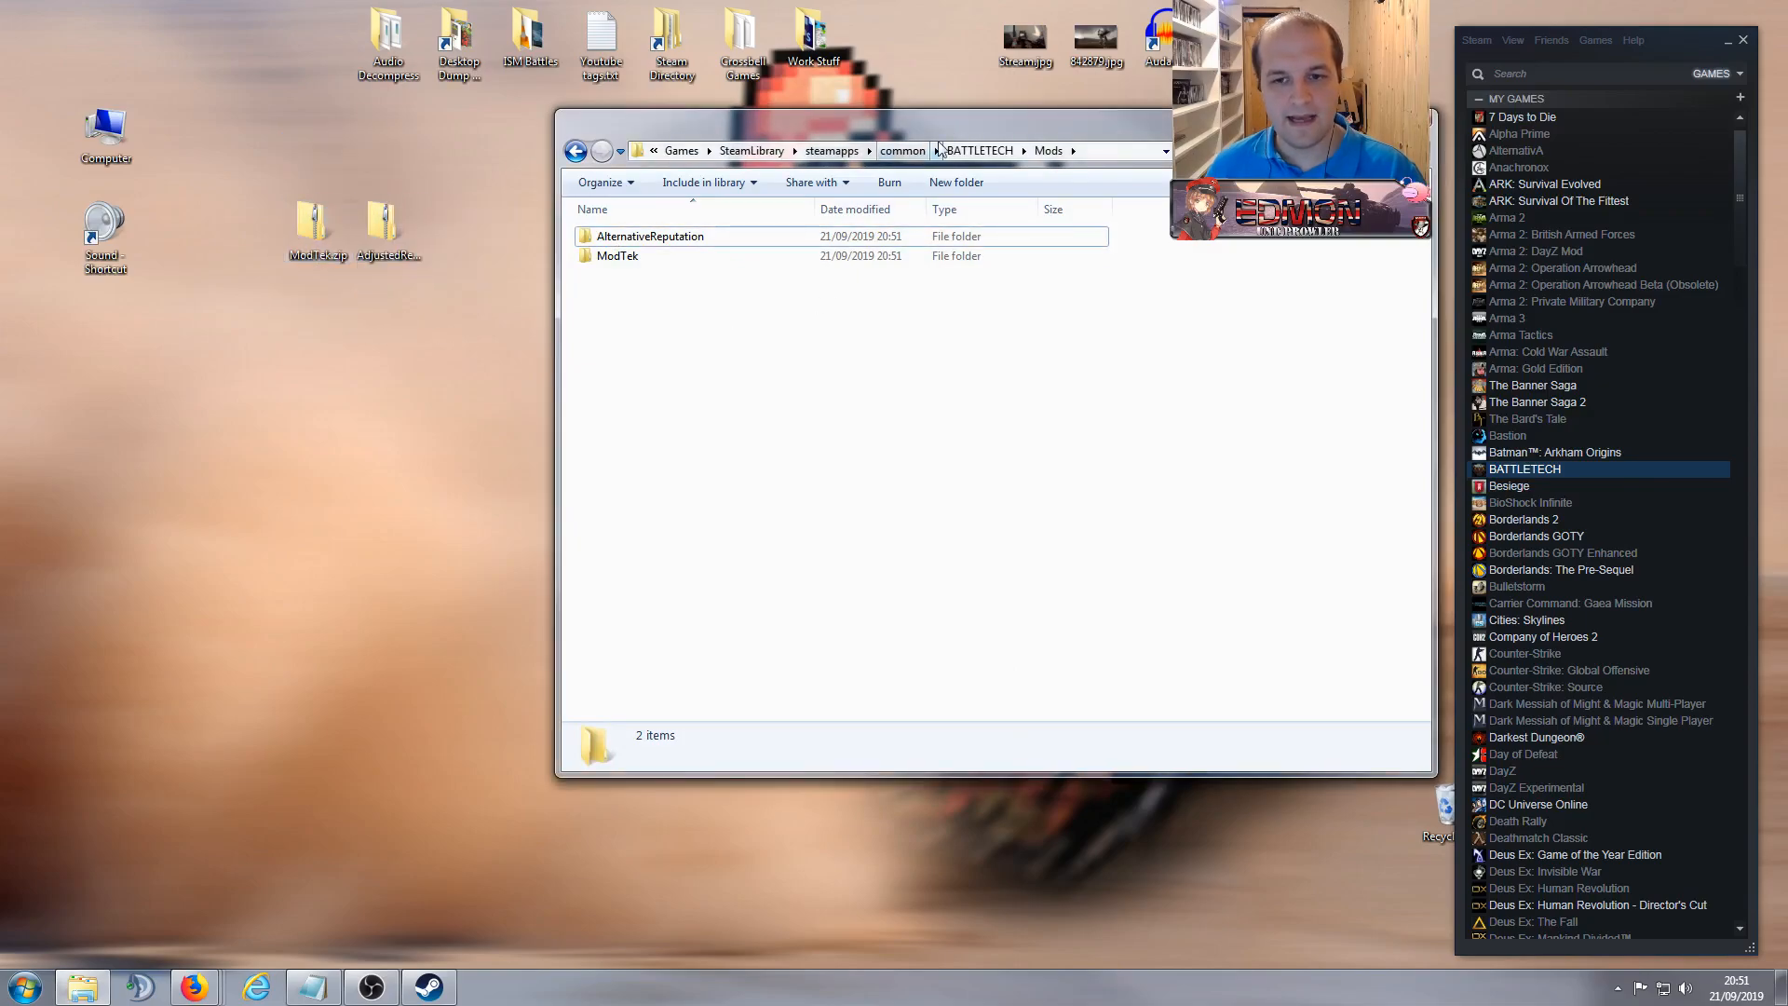
Step: Run ModTekInjector.exe from the ModTek folder as administrator and dismiss its console once the injection completes
{"action": "left_click_drag", "start_coordinate": [889, 124], "coordinate": [824, 119]}
{"action": "double_click", "coordinate": [612, 252]}
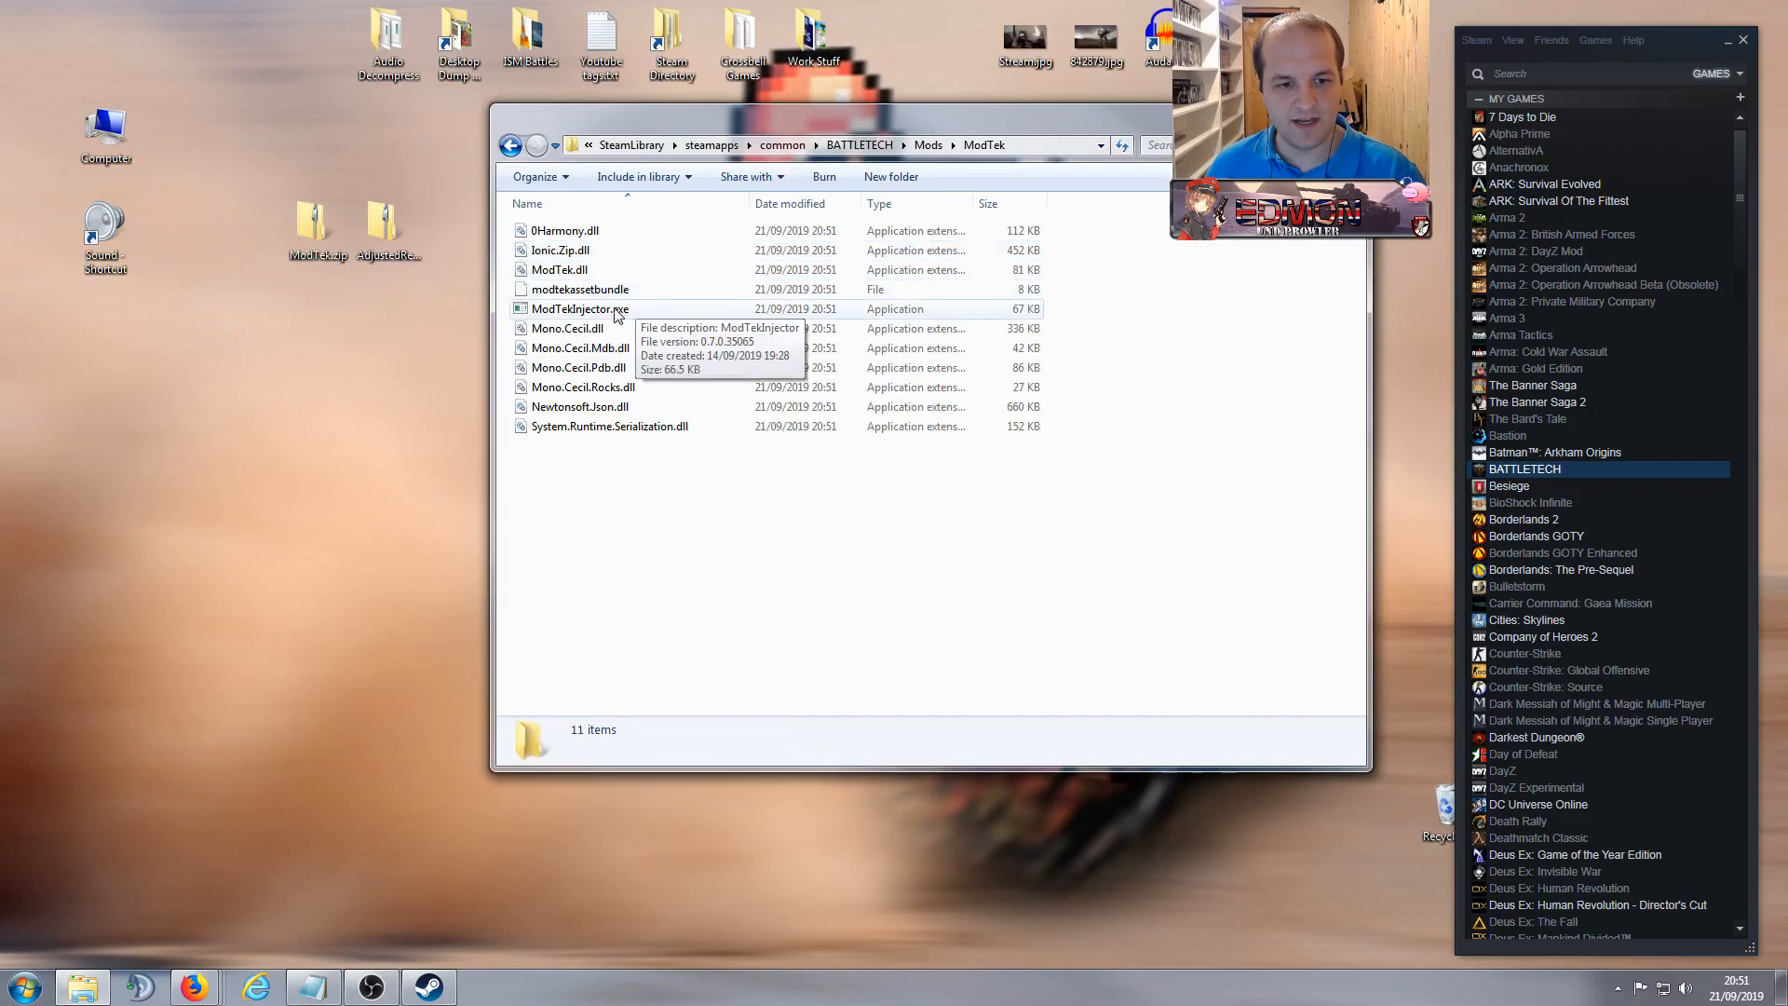
{"action": "right_click", "coordinate": [578, 311]}
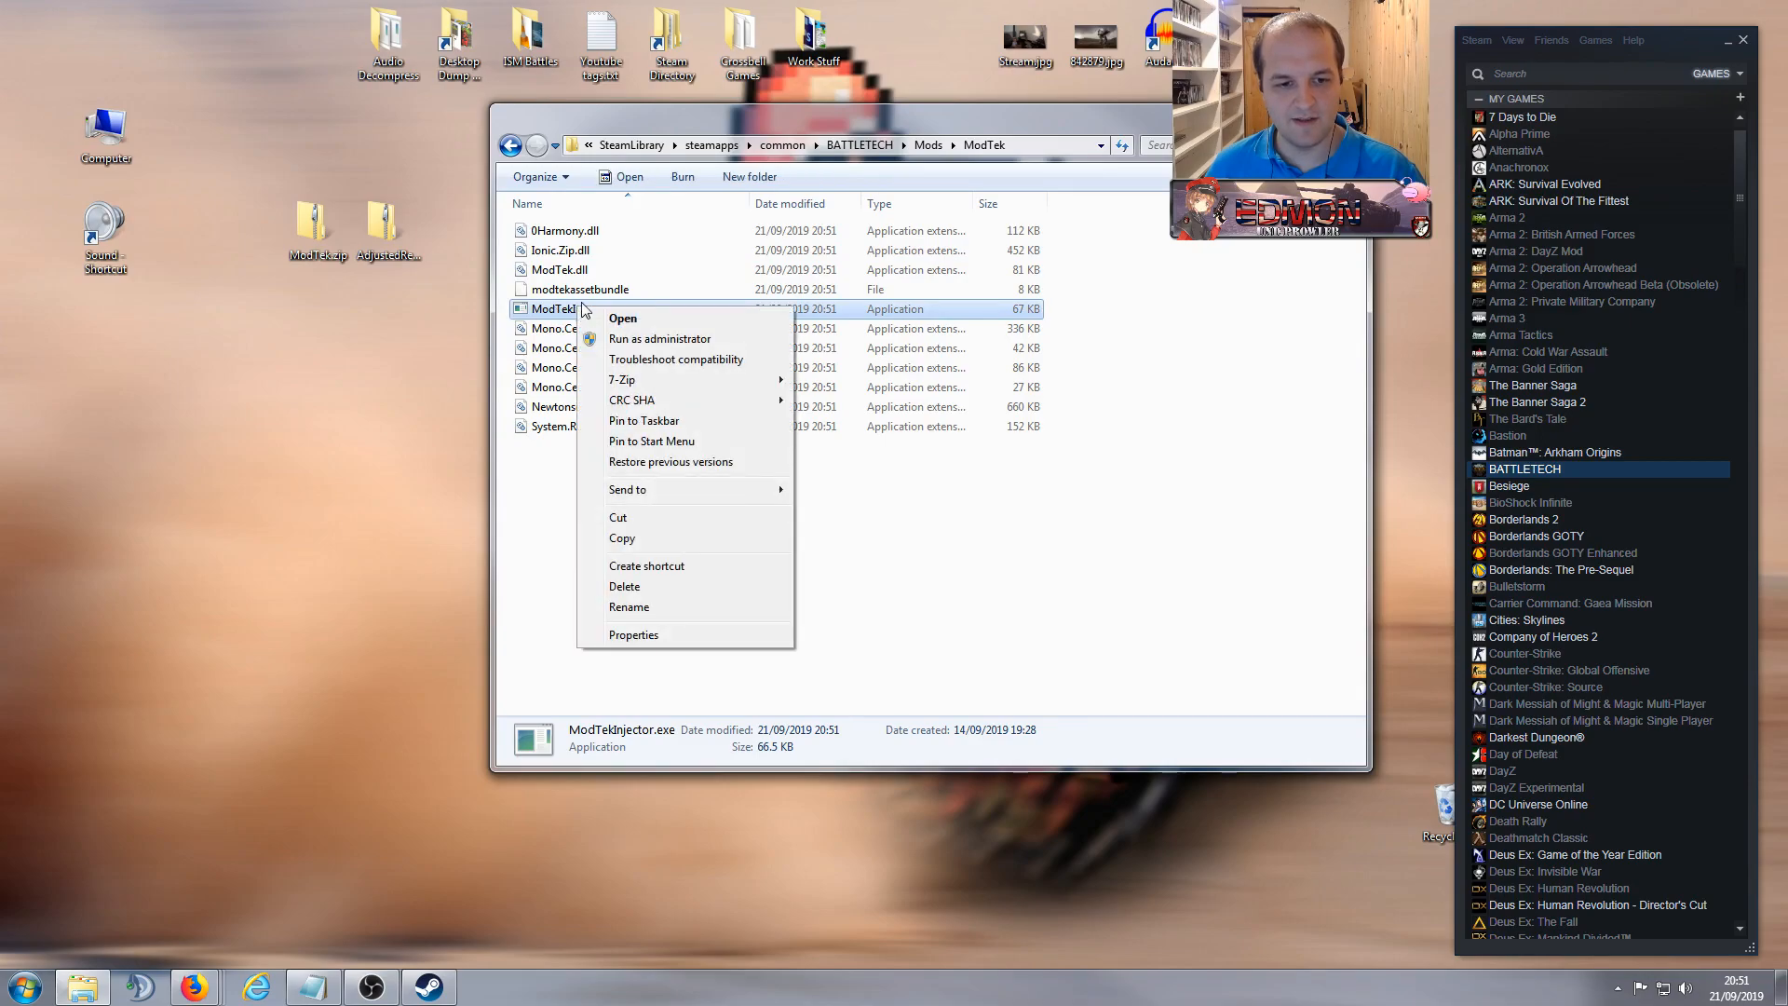
{"action": "left_click", "coordinate": [631, 340]}
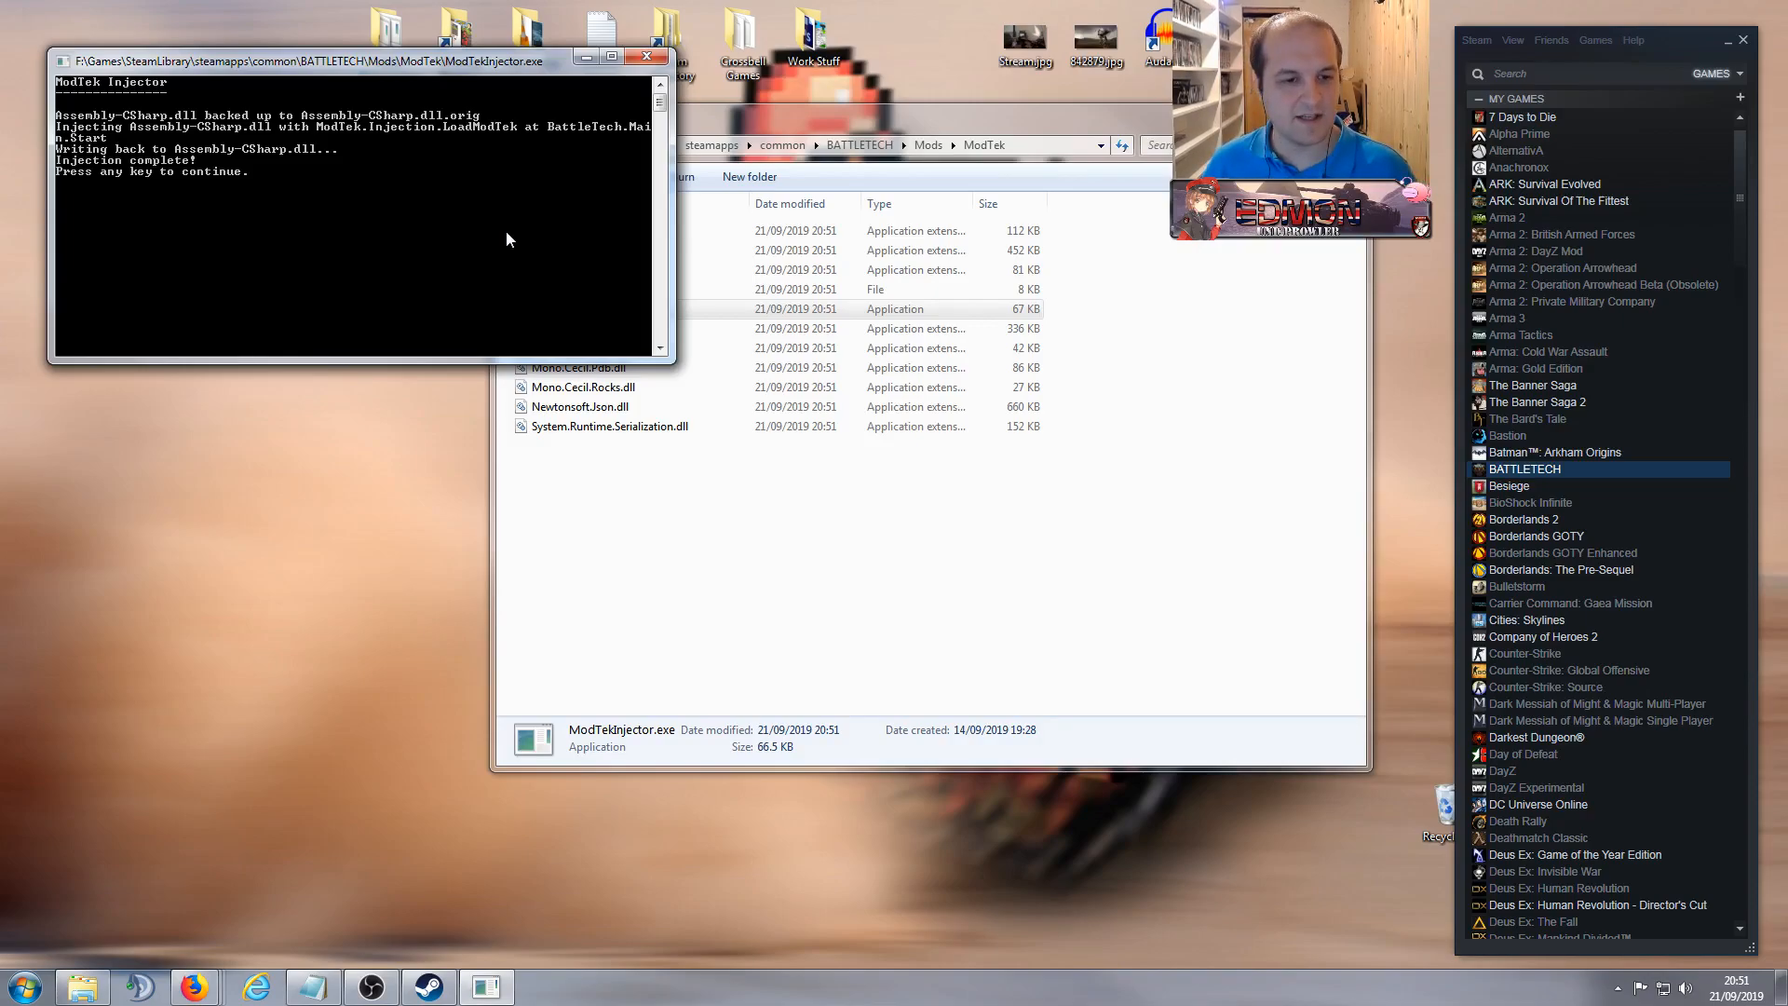
{"action": "key", "text": "Return"}
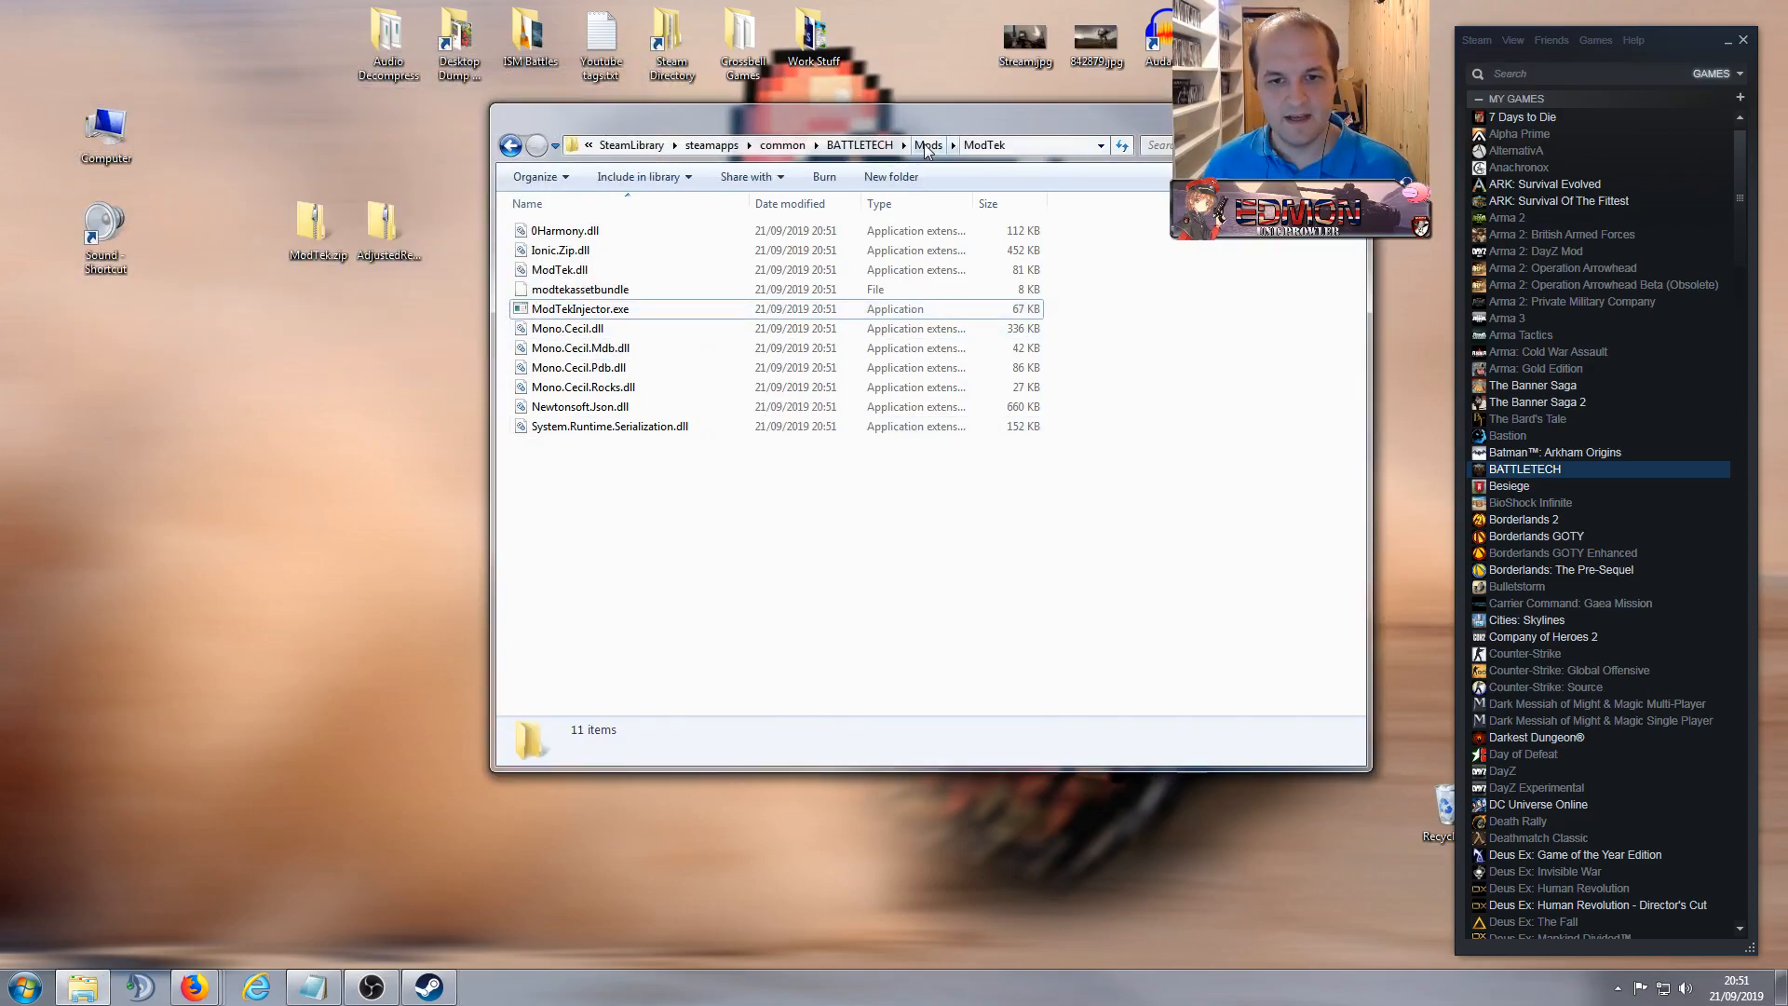
Step: Review the contents of the Mods and ModTek folders and go back up to the BATTLETECH directory
{"action": "left_click", "coordinate": [926, 147]}
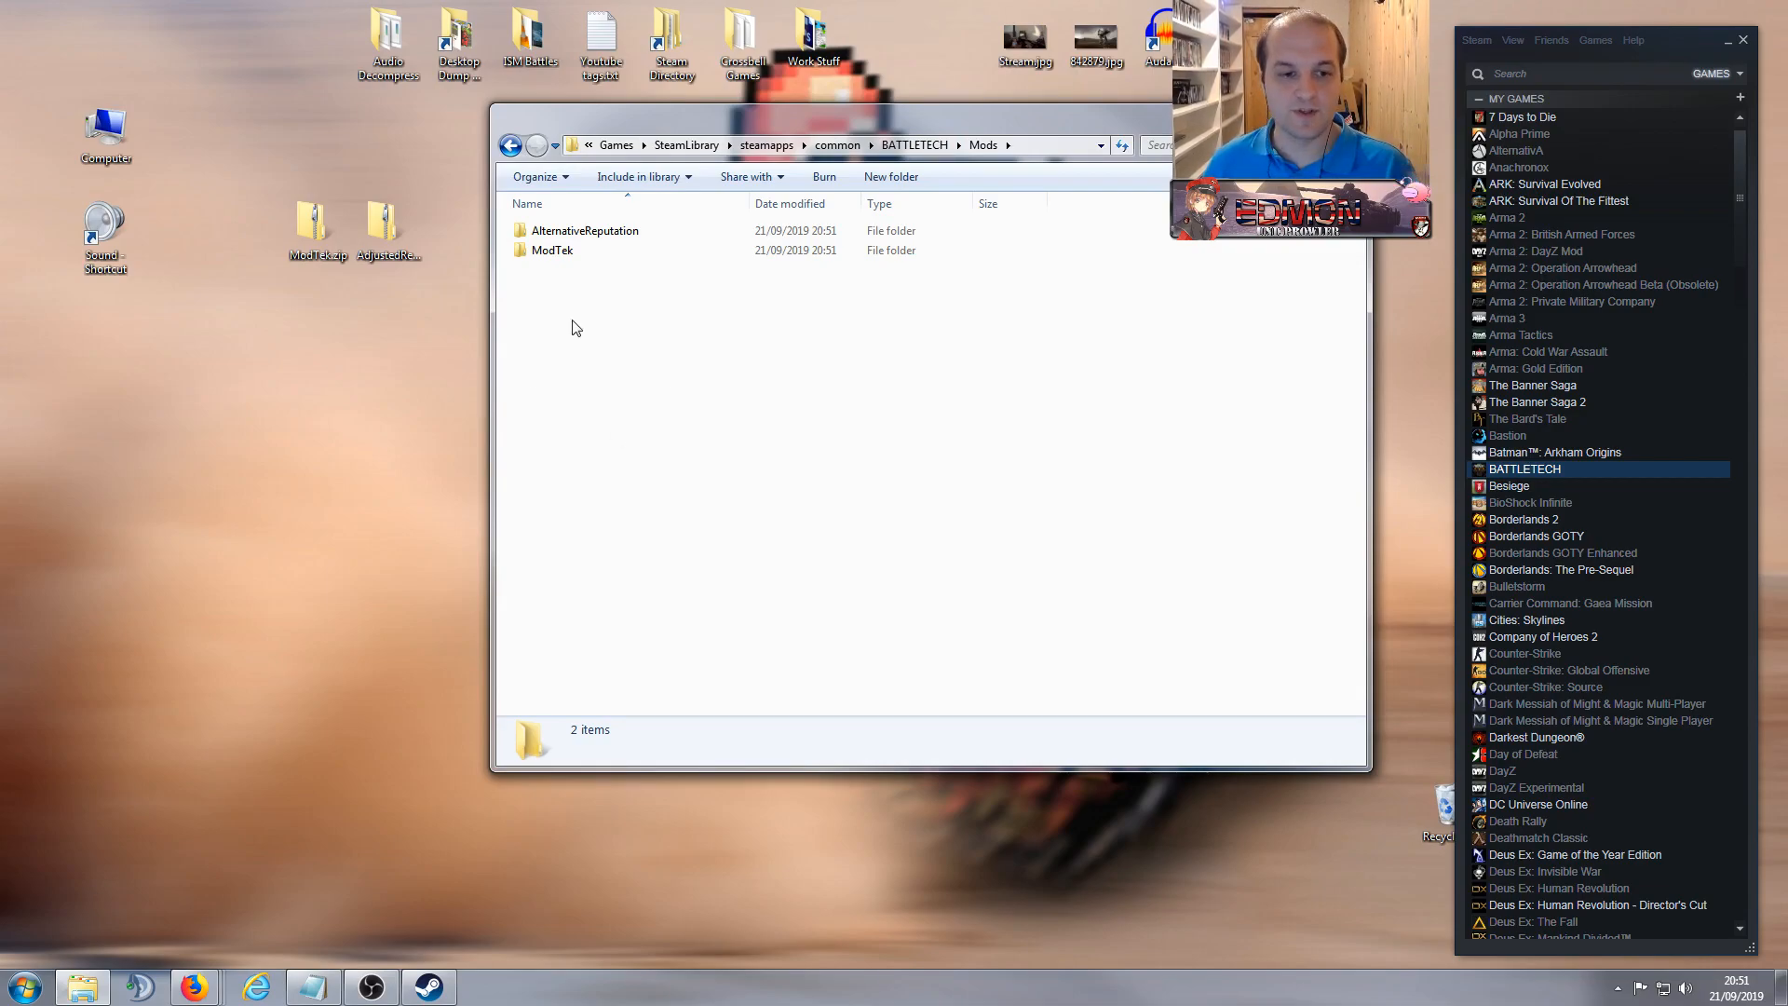
{"action": "left_click", "coordinate": [564, 253]}
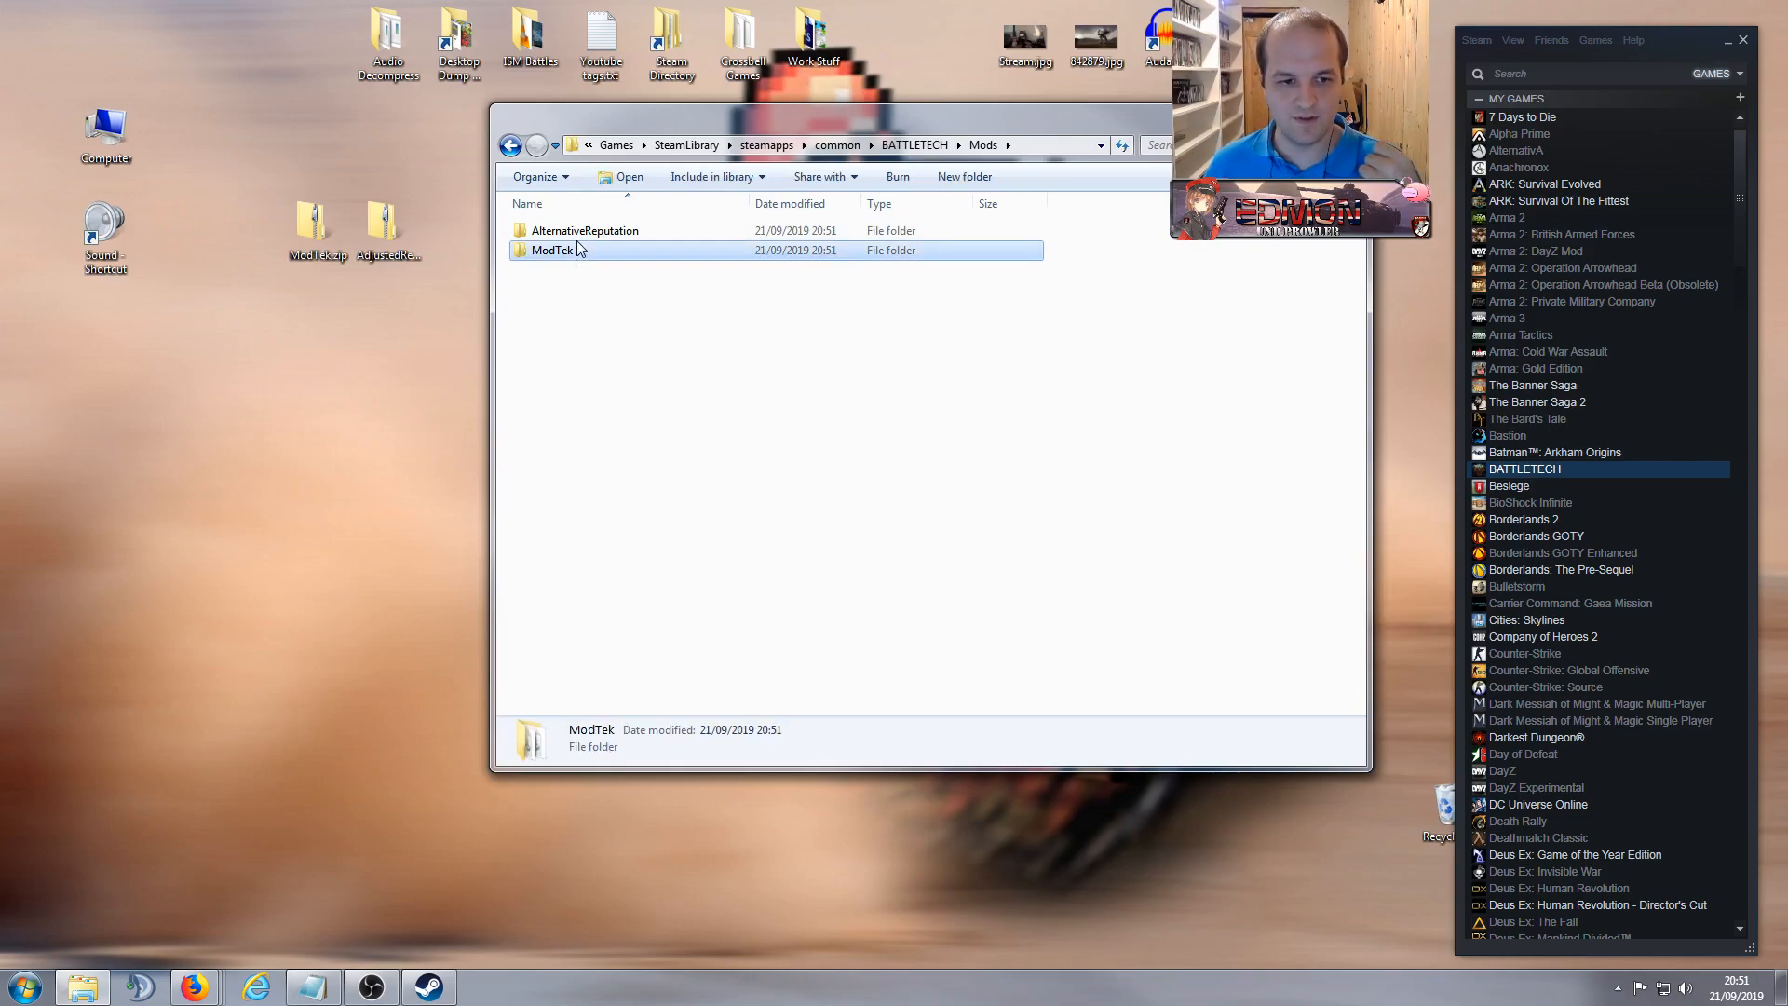
{"action": "left_click", "coordinate": [559, 312]}
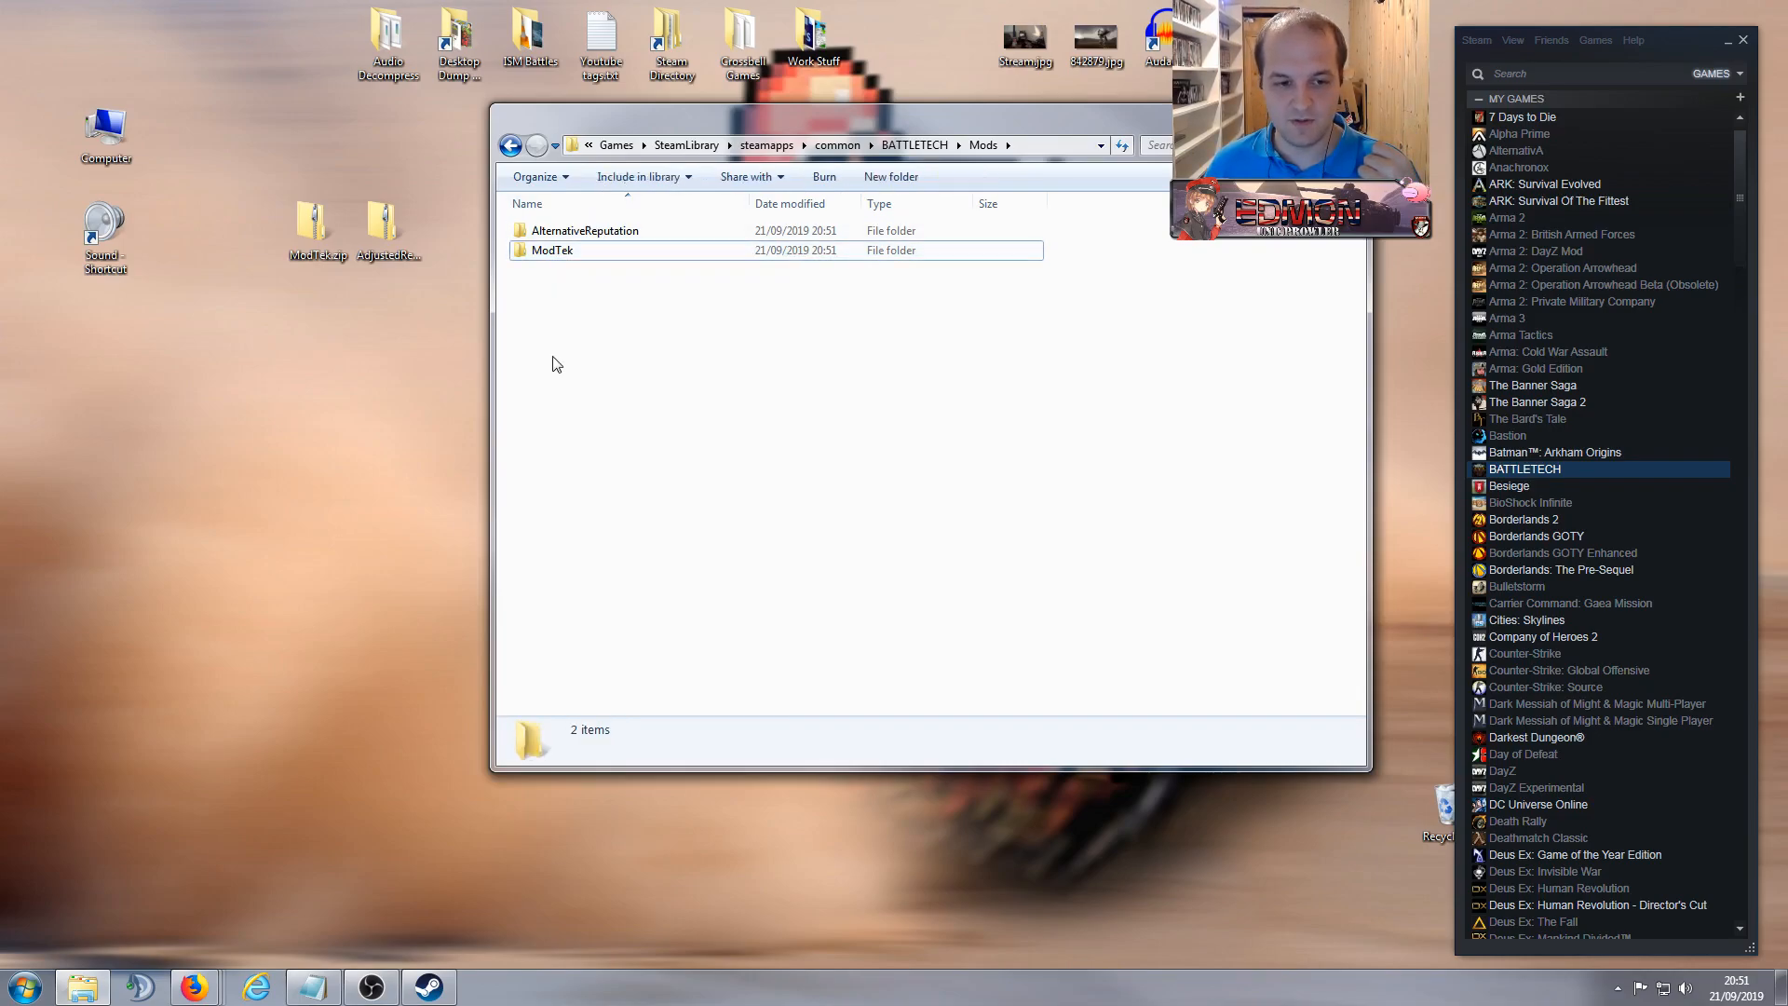
{"action": "double_click", "coordinate": [557, 251]}
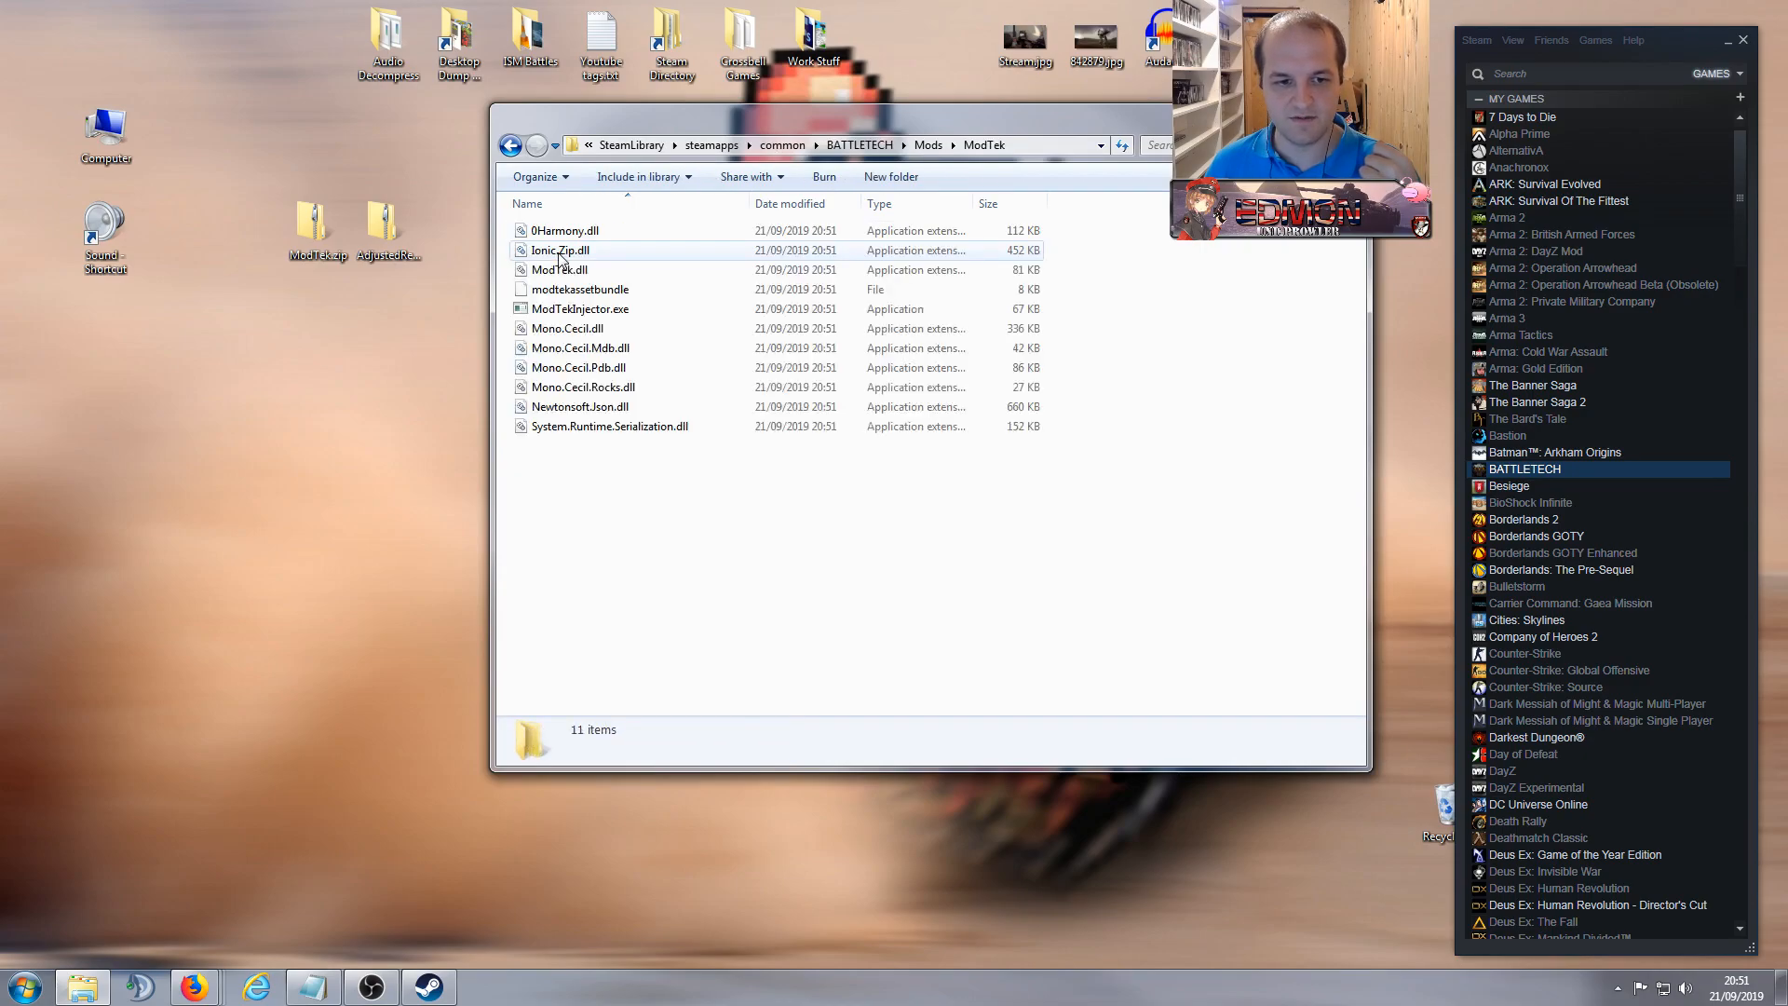
{"action": "left_click", "coordinate": [511, 147]}
{"action": "key", "text": "Return"}
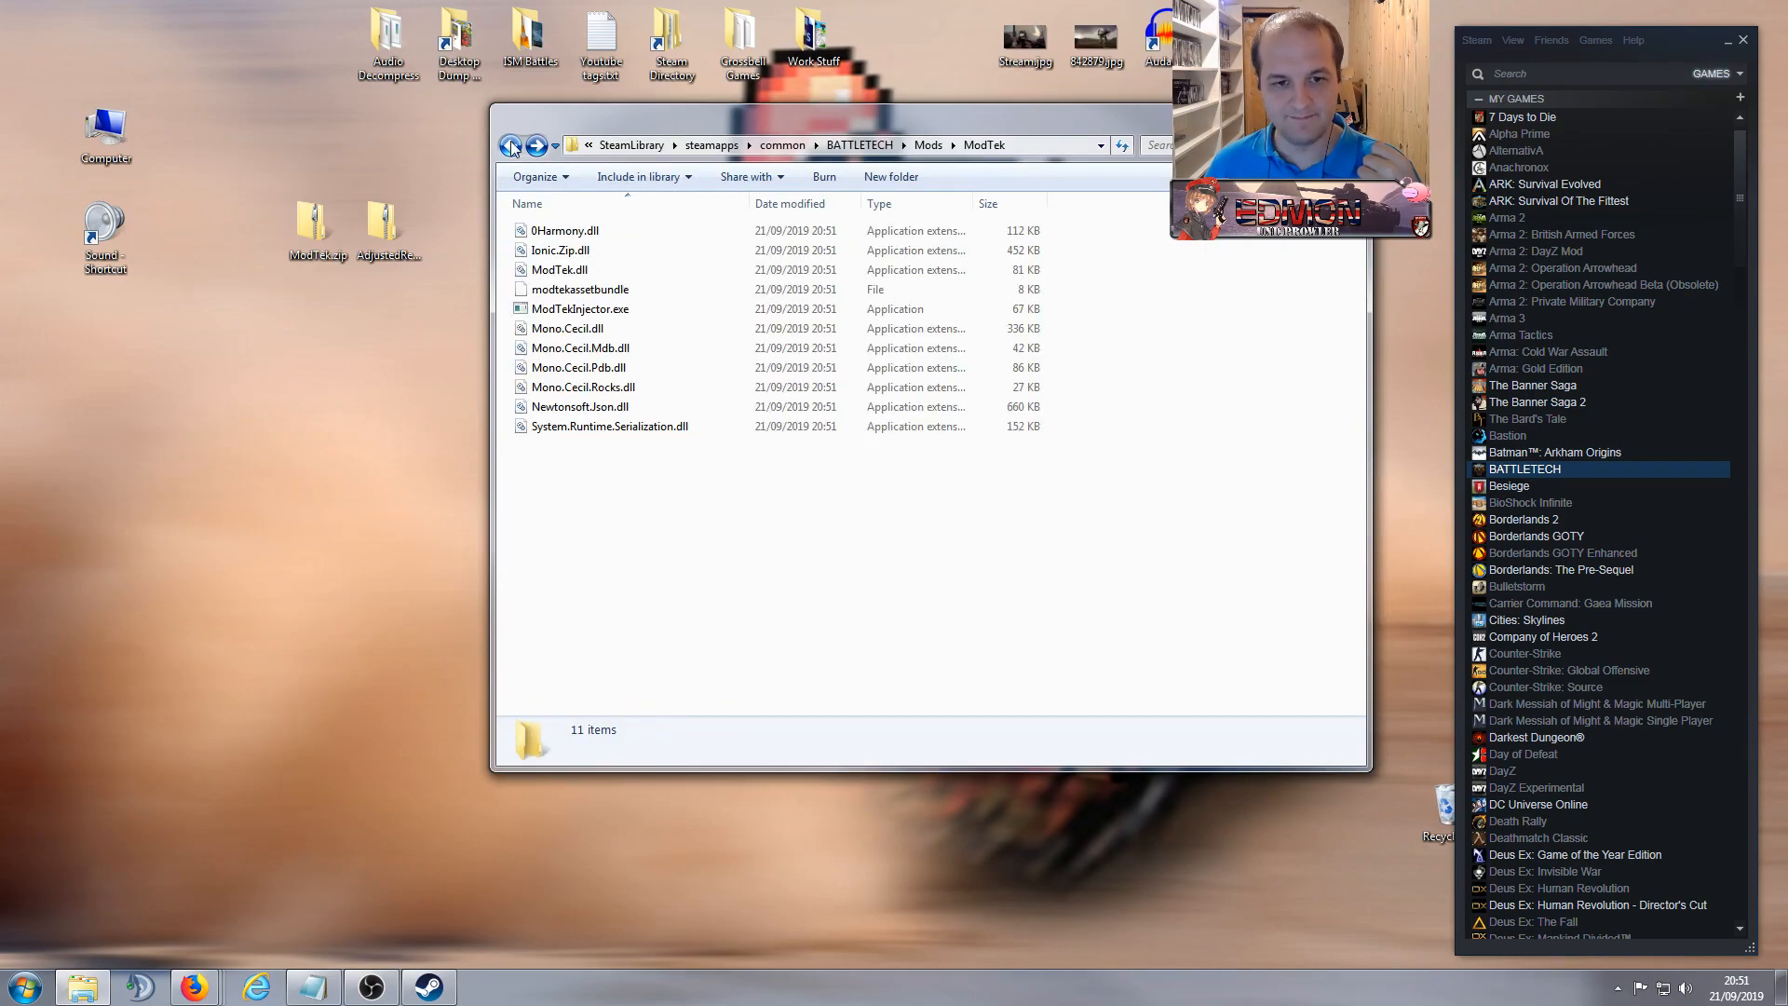
{"action": "left_click", "coordinate": [925, 145]}
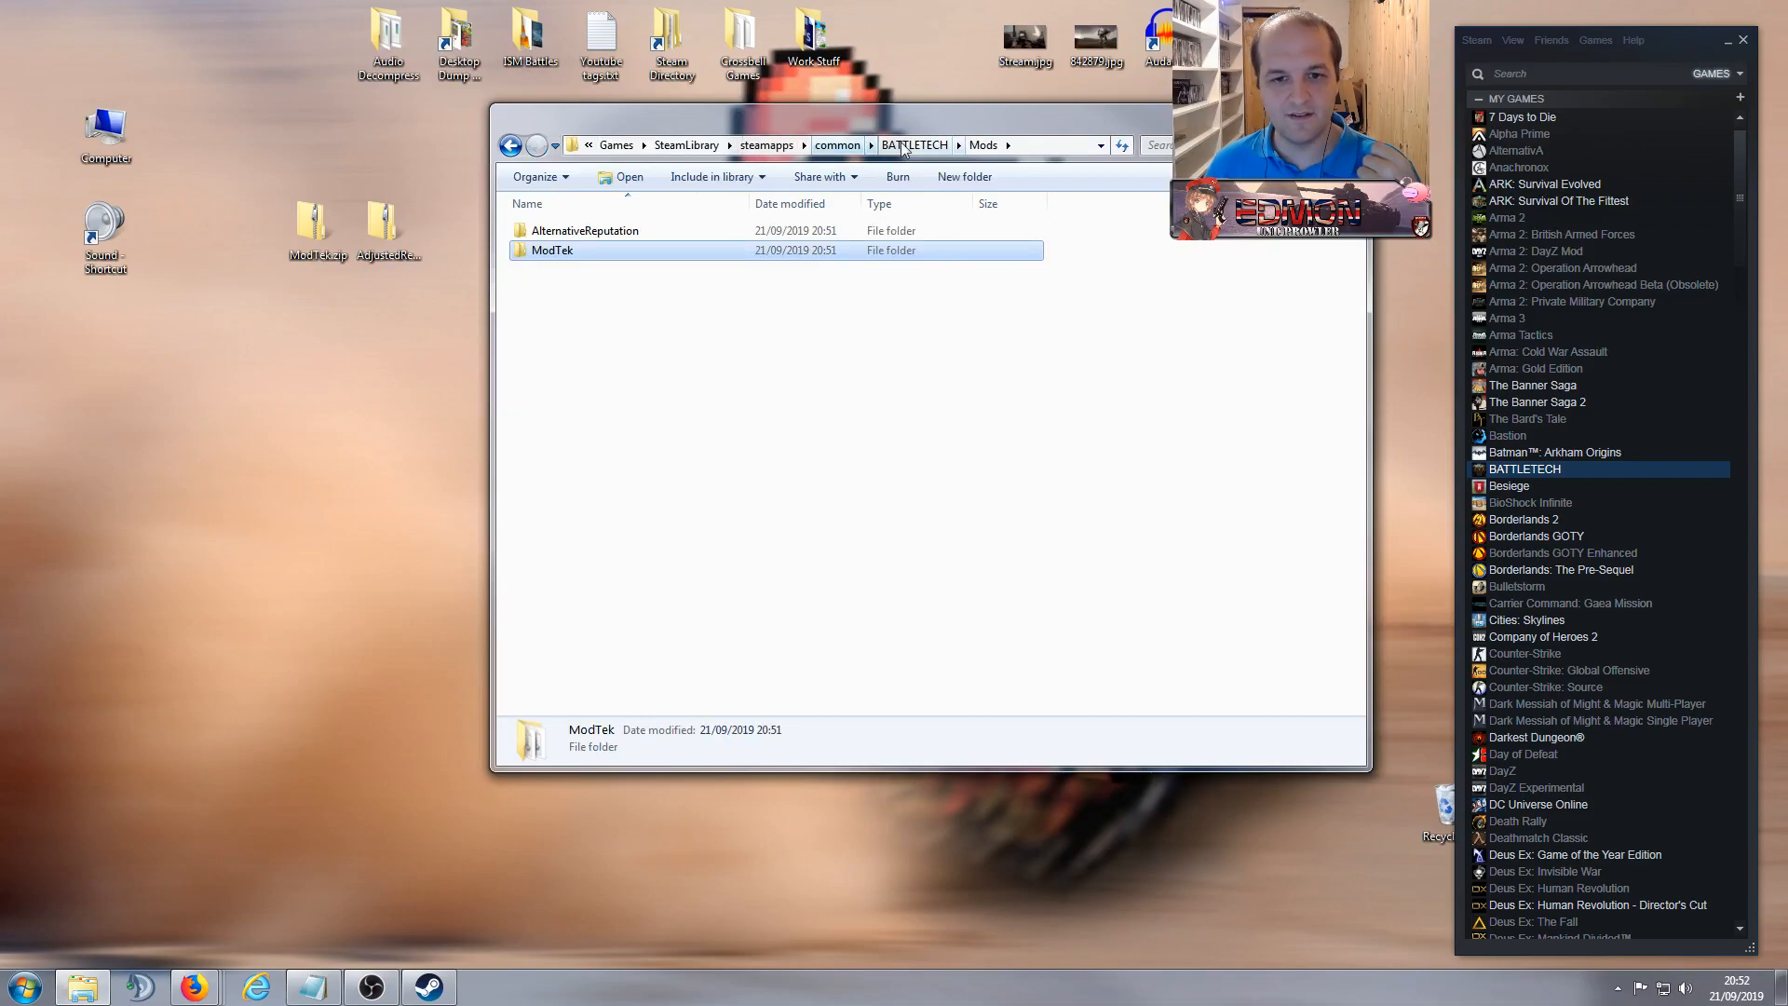
{"action": "left_click", "coordinate": [904, 146]}
{"action": "left_click", "coordinate": [830, 620]}
Step: Launch BATTLETECH from Steam to check the ModTek version on the main menu, and quit the game
{"action": "right_click", "coordinate": [1557, 472]}
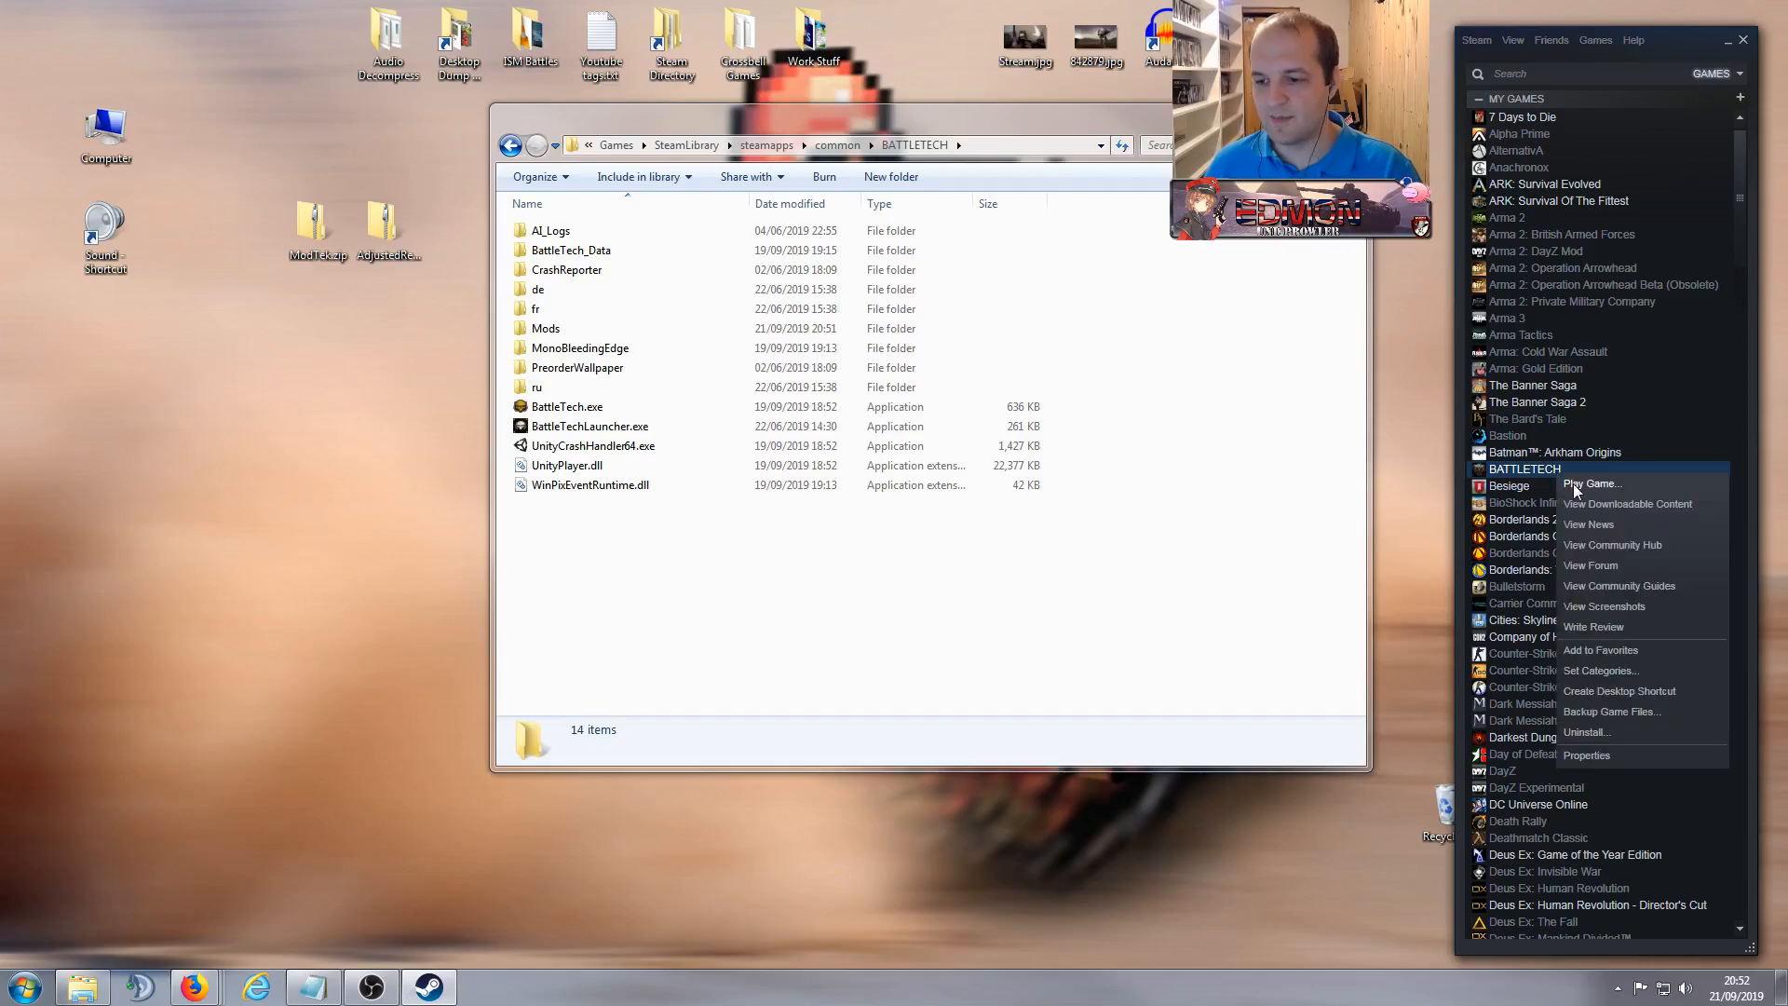
{"action": "left_click", "coordinate": [1573, 484]}
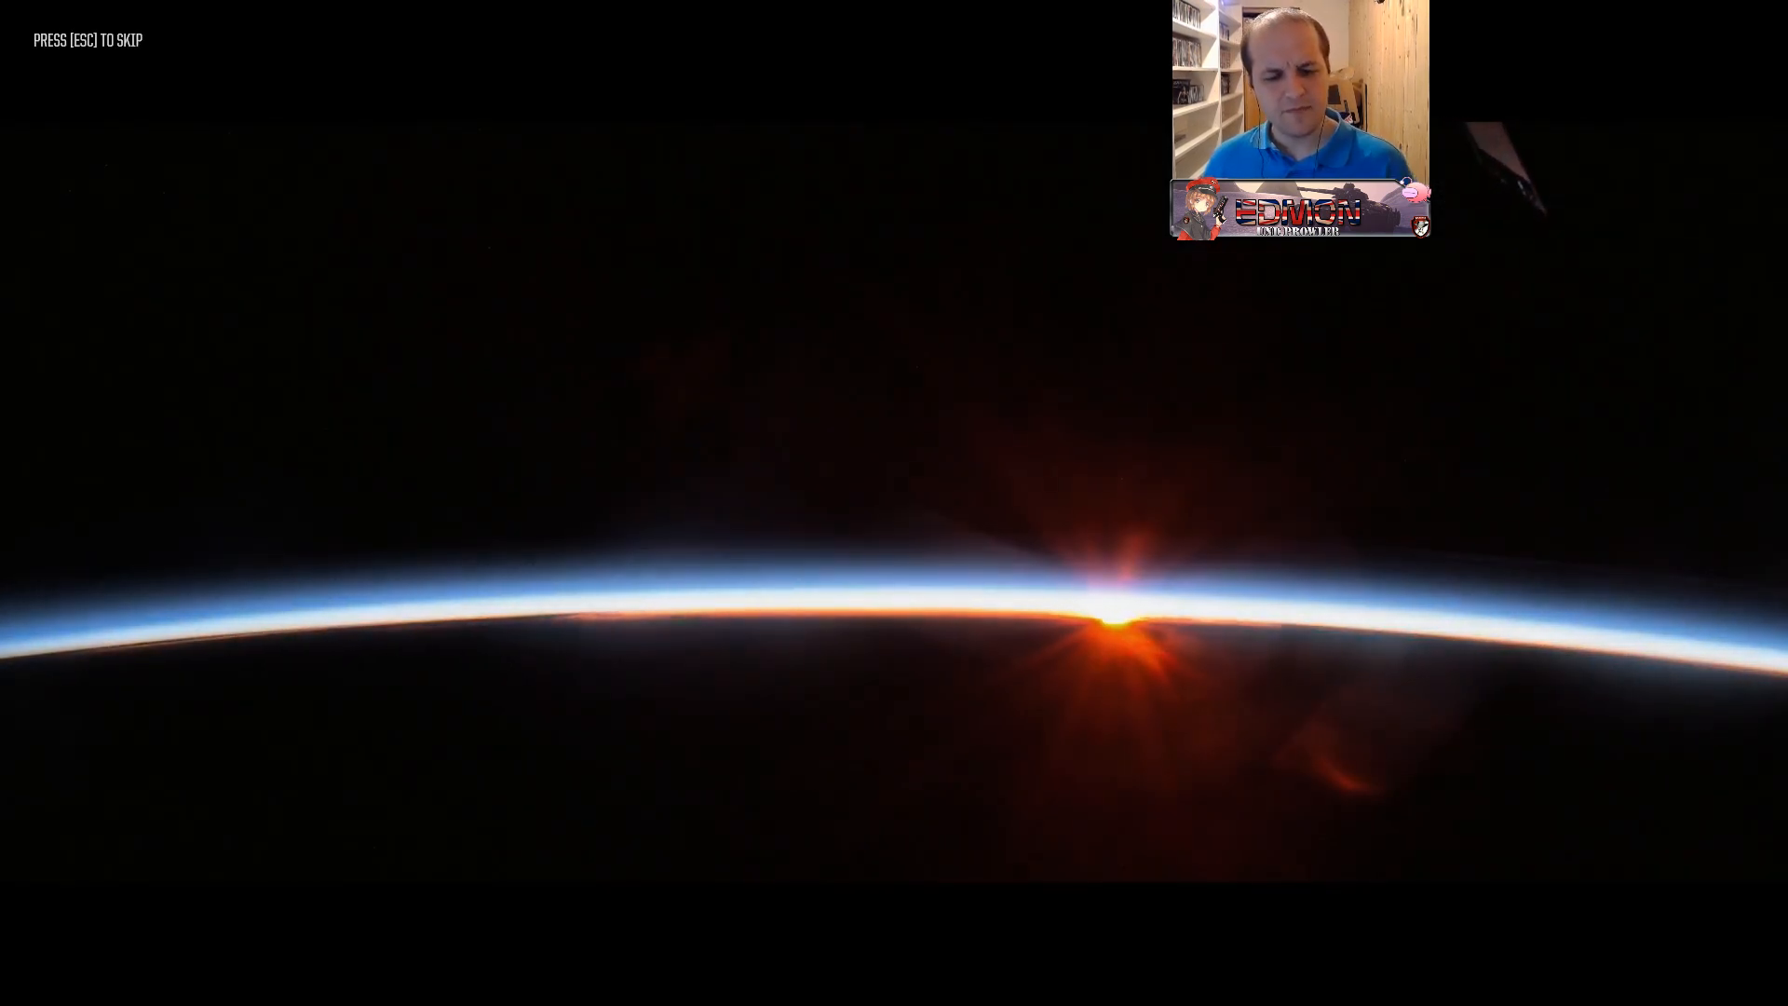
{"action": "key", "text": "Escape"}
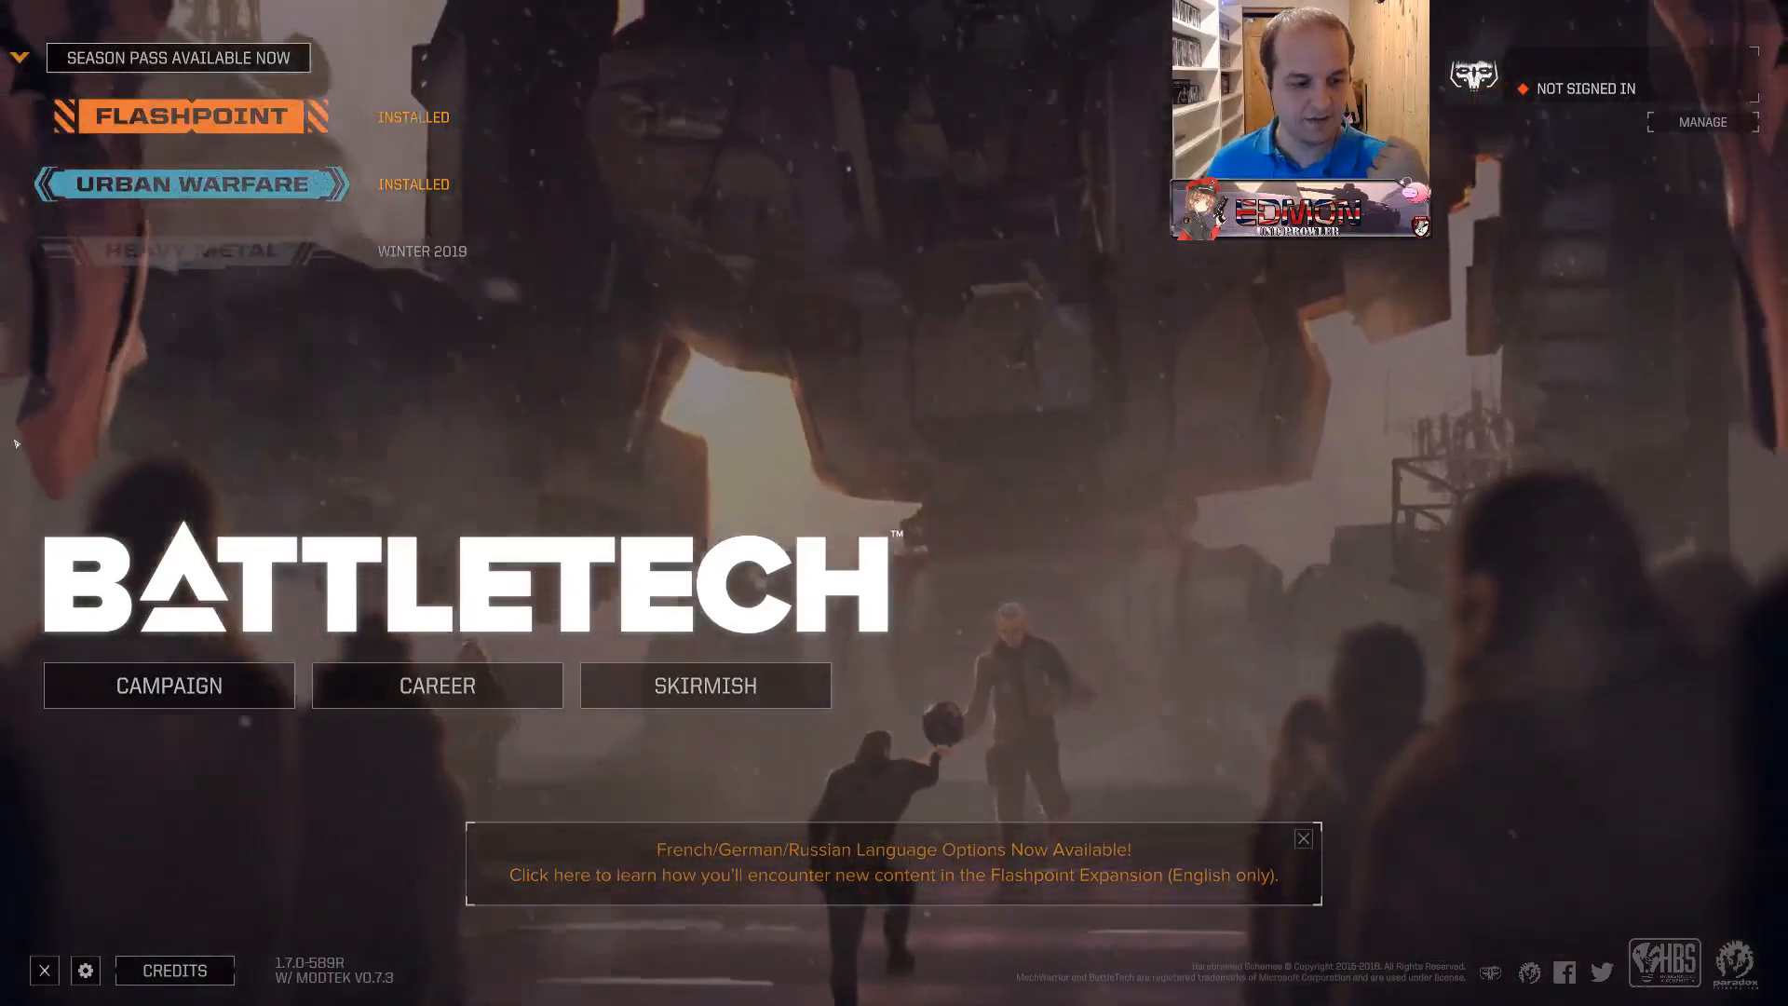
{"action": "key", "text": "Escape"}
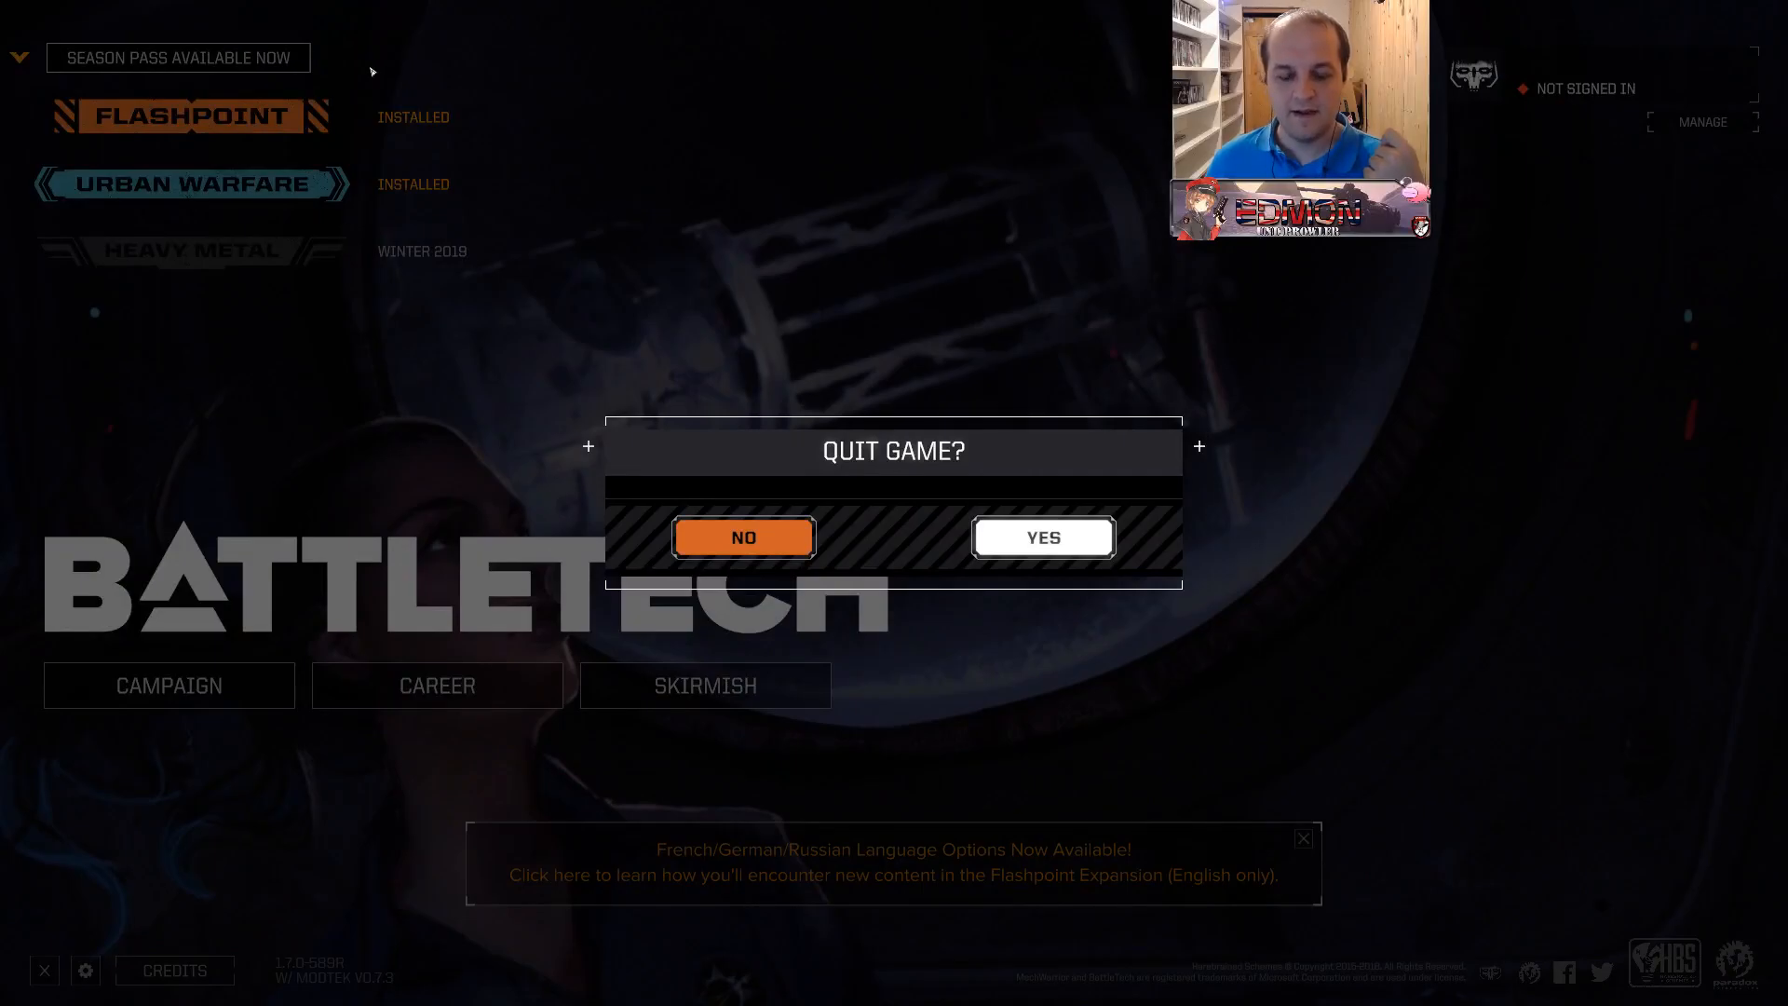
{"action": "key", "text": "Return"}
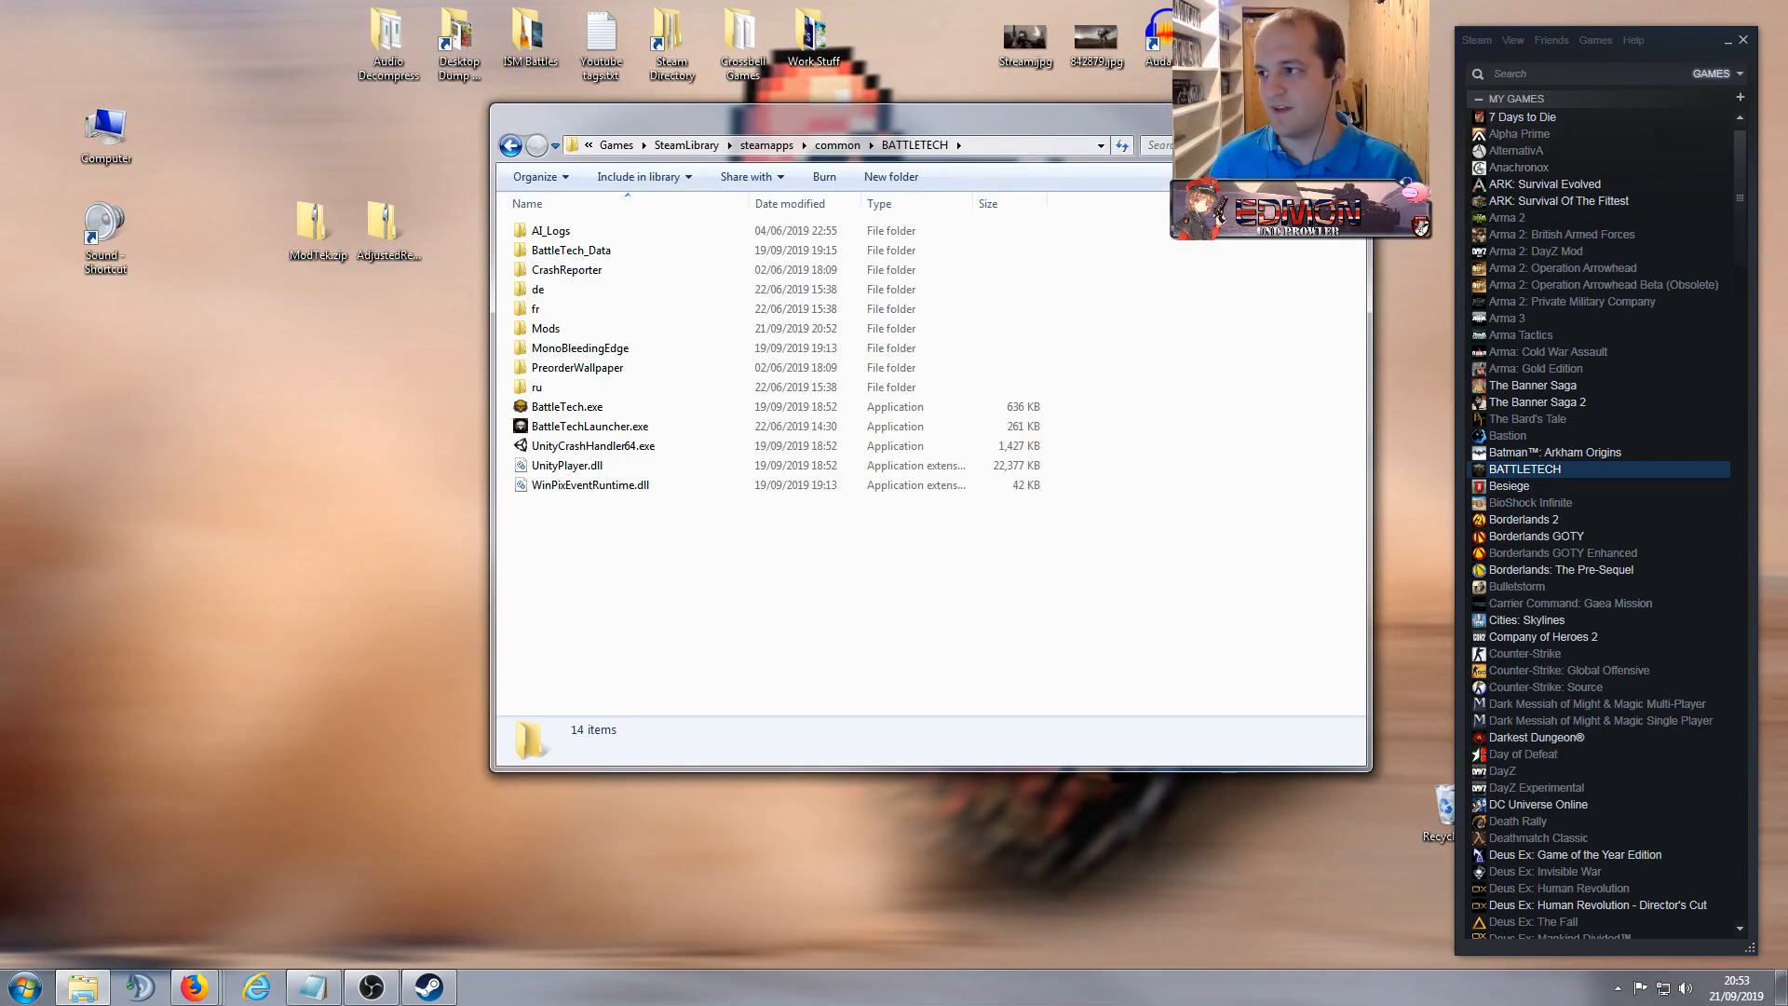
Step: Switch to Firefox with the XAI BattleTech page on Nexus Mods and examine the mod's main files
{"action": "left_click_drag", "start_coordinate": [762, 164], "coordinate": [396, 171]}
{"action": "scroll", "coordinate": [691, 592], "scroll_direction": "down", "scroll_amount": 3}
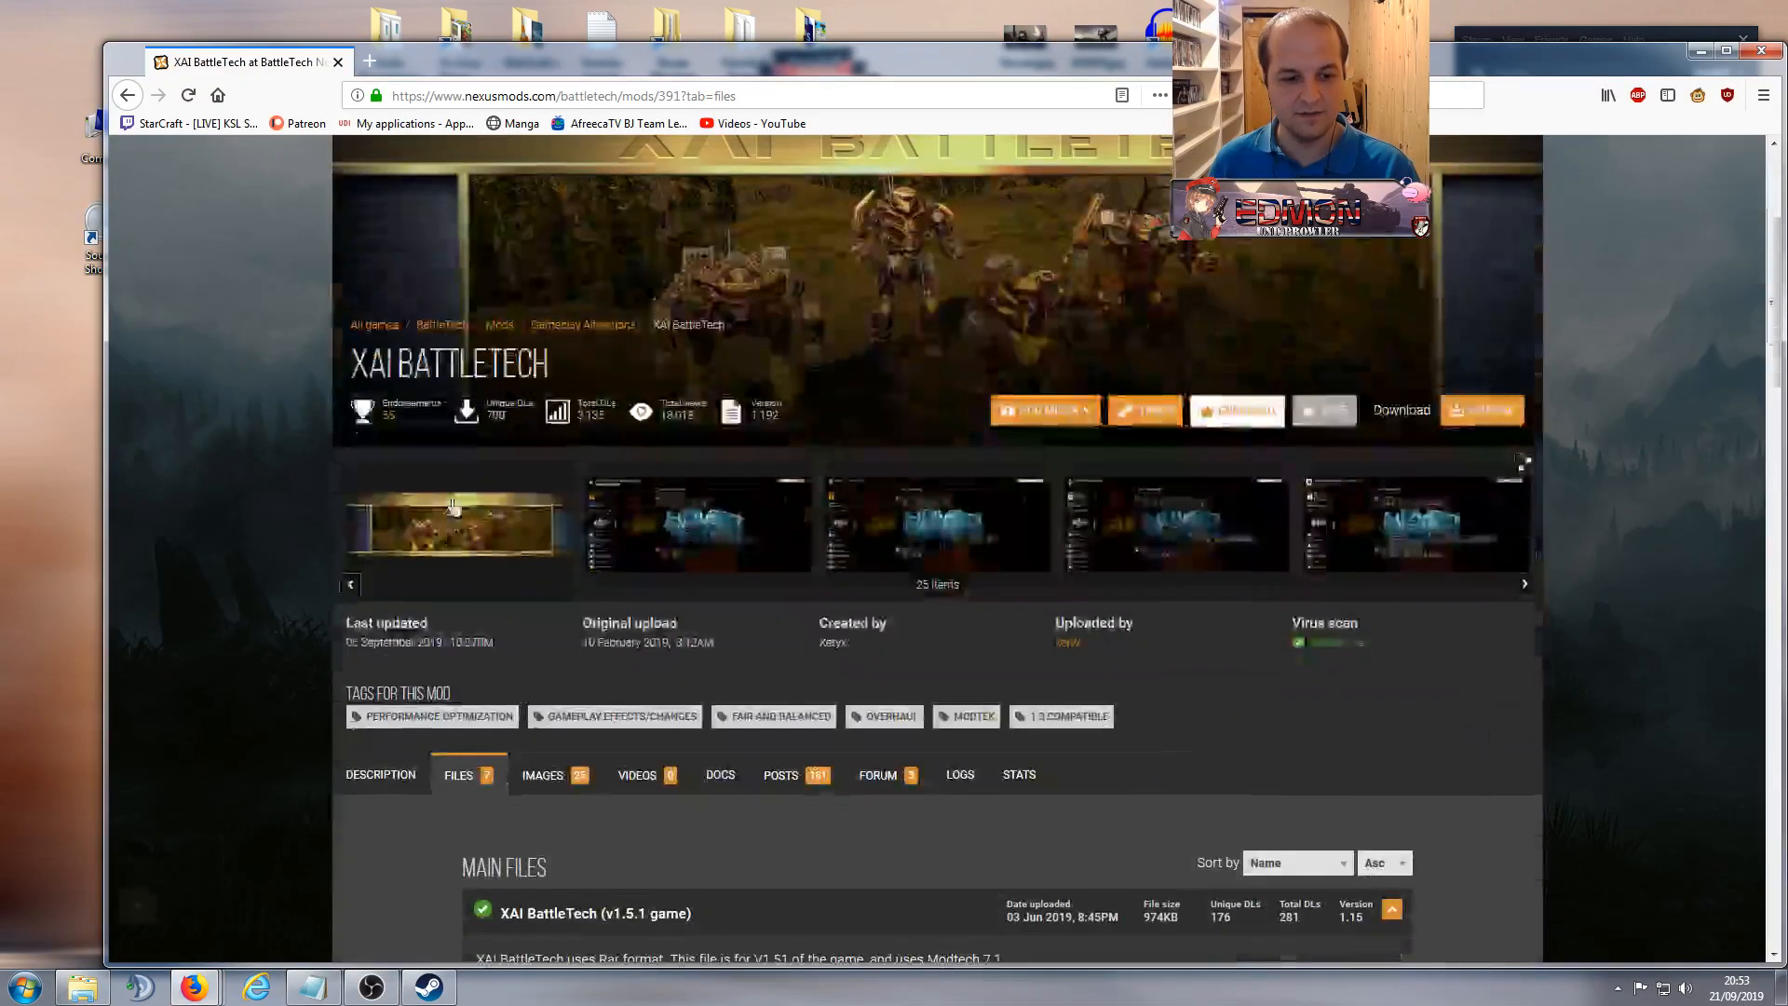
{"action": "scroll", "coordinate": [691, 584], "scroll_direction": "down", "scroll_amount": 9}
{"action": "scroll", "coordinate": [595, 418], "scroll_direction": "up", "scroll_amount": 4}
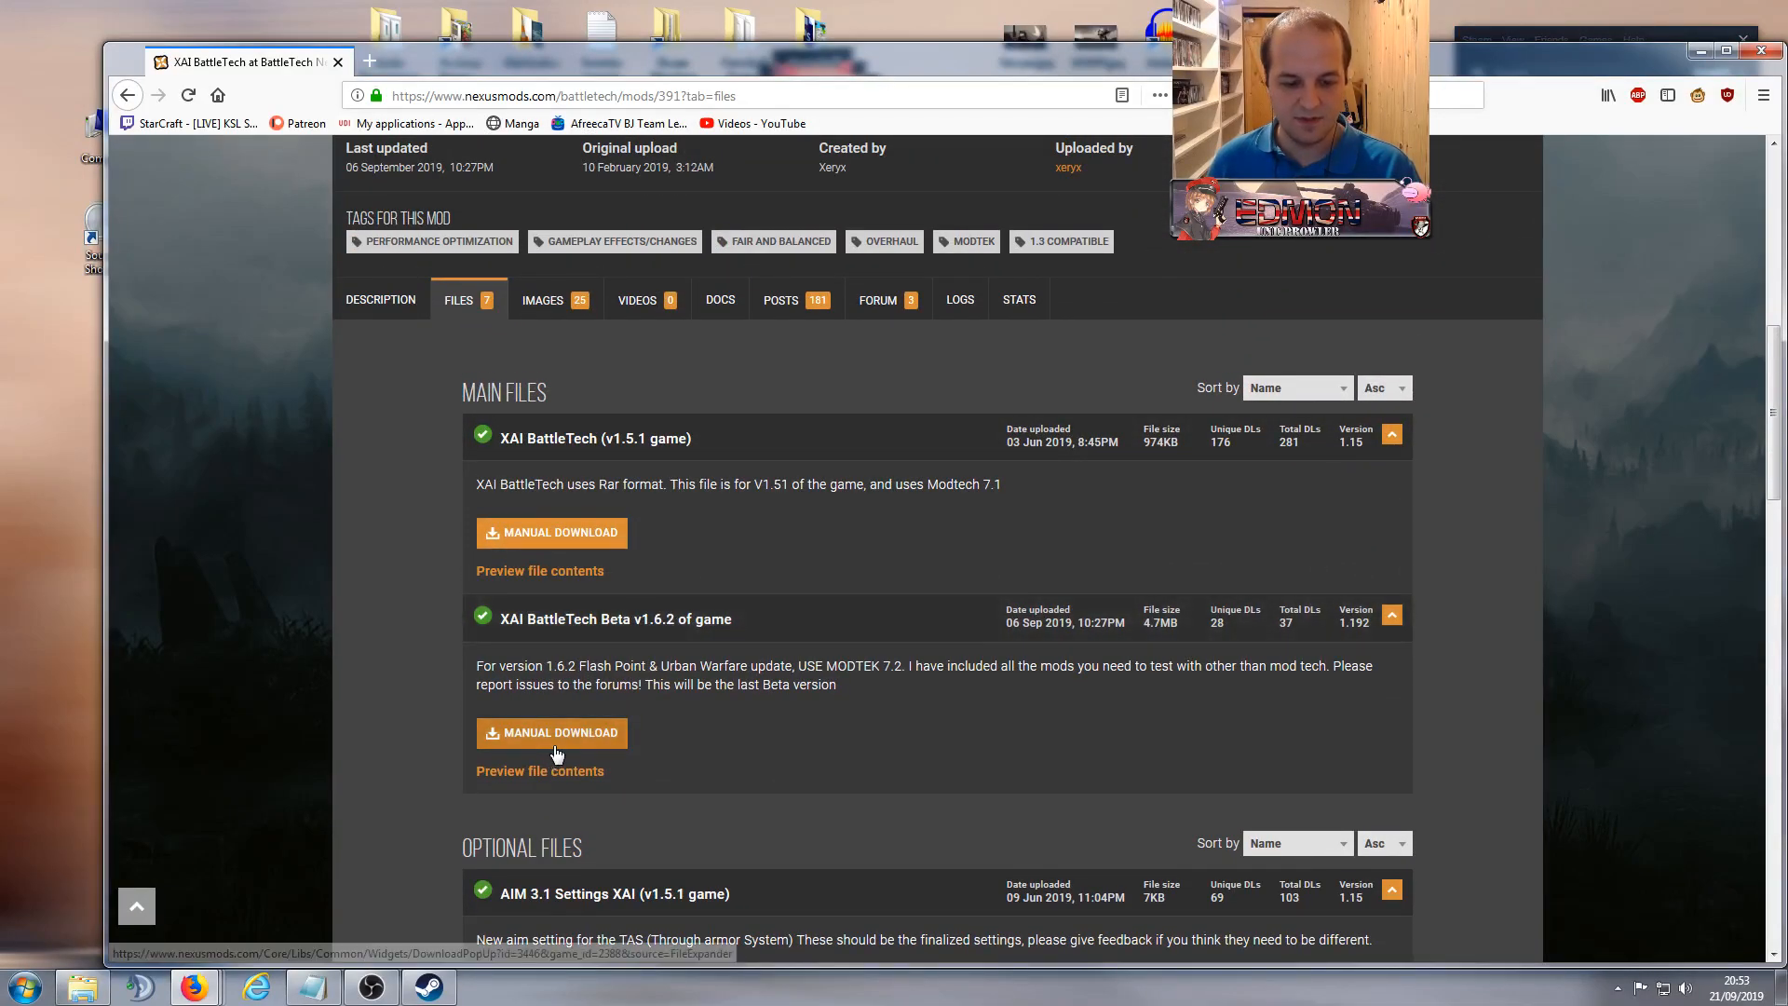
{"action": "scroll", "coordinate": [555, 632], "scroll_direction": "up", "scroll_amount": 1}
{"action": "scroll", "coordinate": [387, 495], "scroll_direction": "up", "scroll_amount": 2}
Step: Read the Requirements list in the XAI BattleTech mod's description and clear the browser away
{"action": "left_click", "coordinate": [384, 488]}
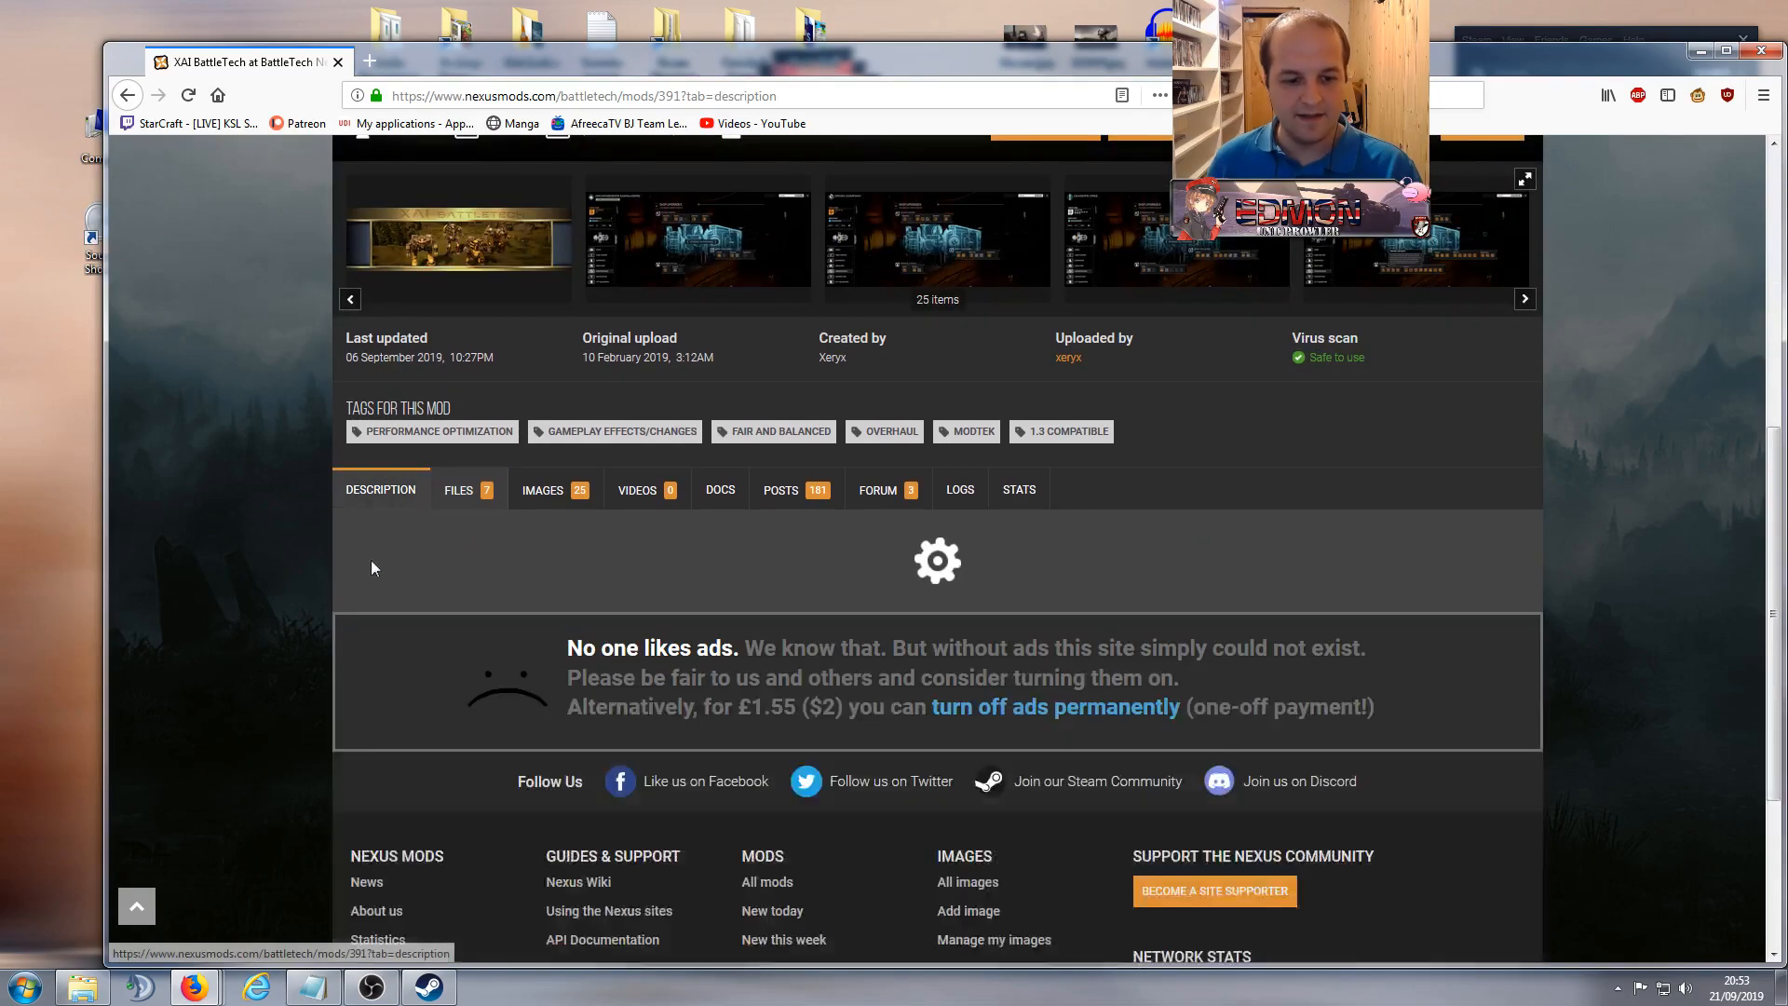
{"action": "scroll", "coordinate": [419, 540], "scroll_direction": "down", "scroll_amount": 2}
{"action": "left_click", "coordinate": [531, 559]}
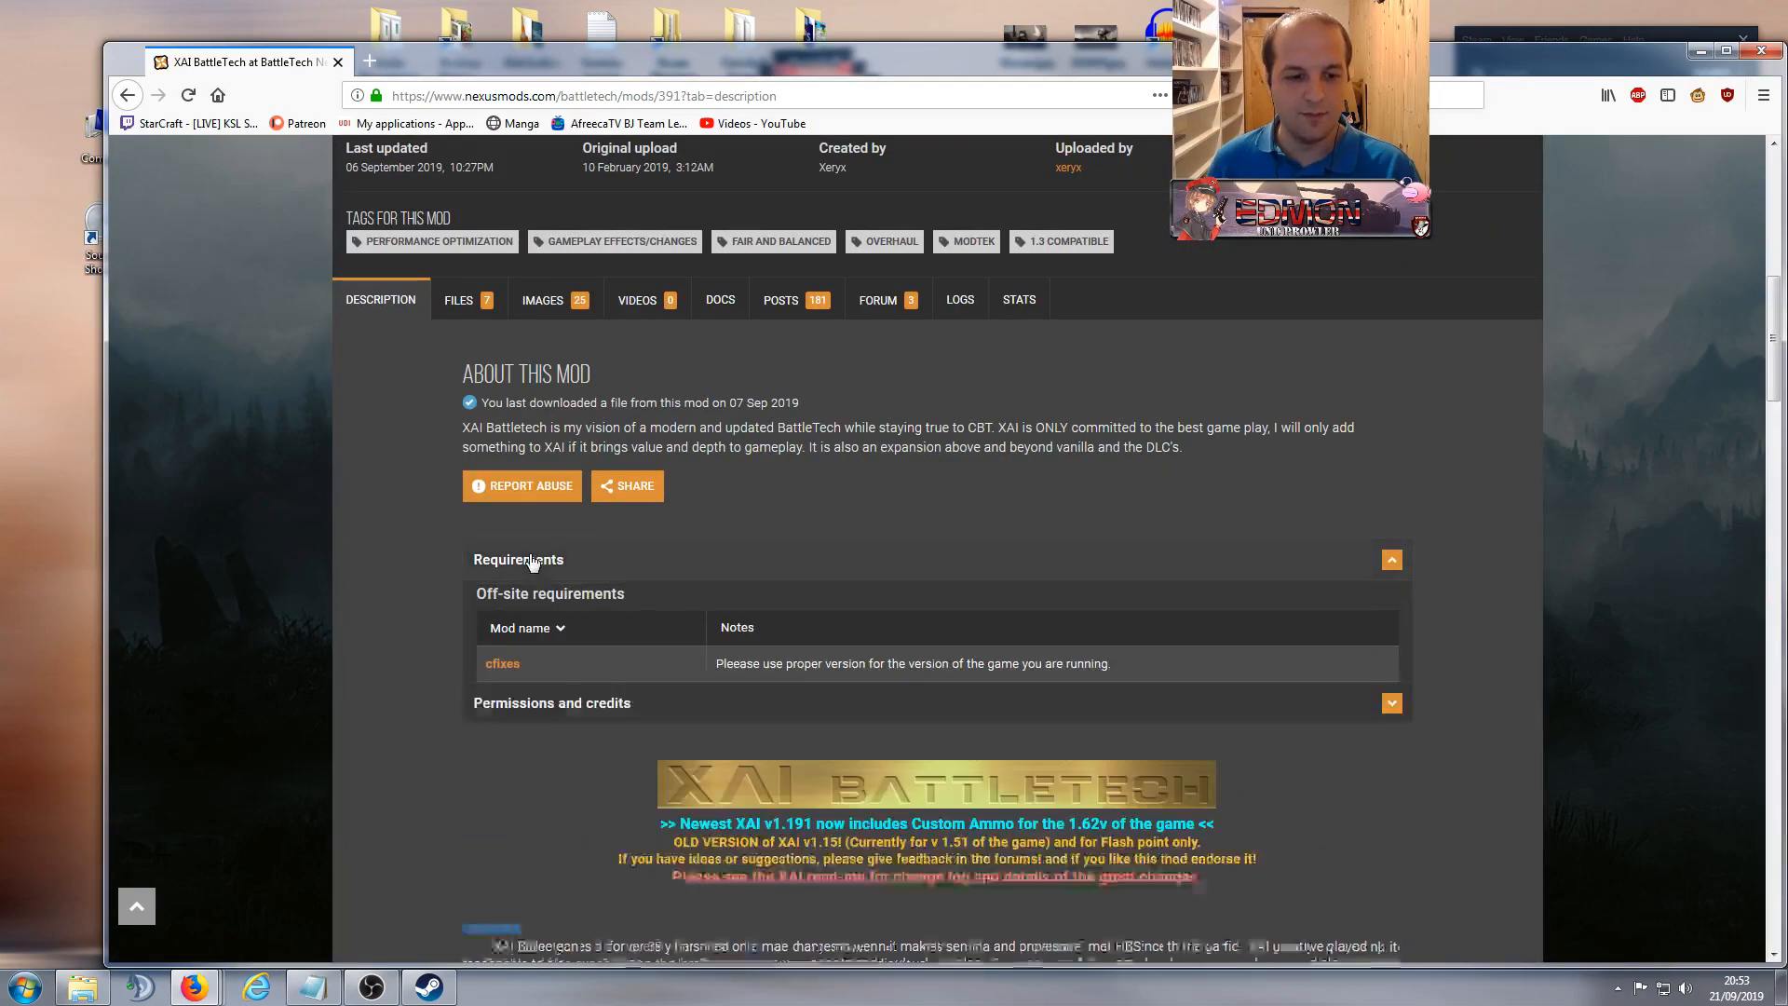
{"action": "scroll", "coordinate": [466, 499], "scroll_direction": "down", "scroll_amount": 3}
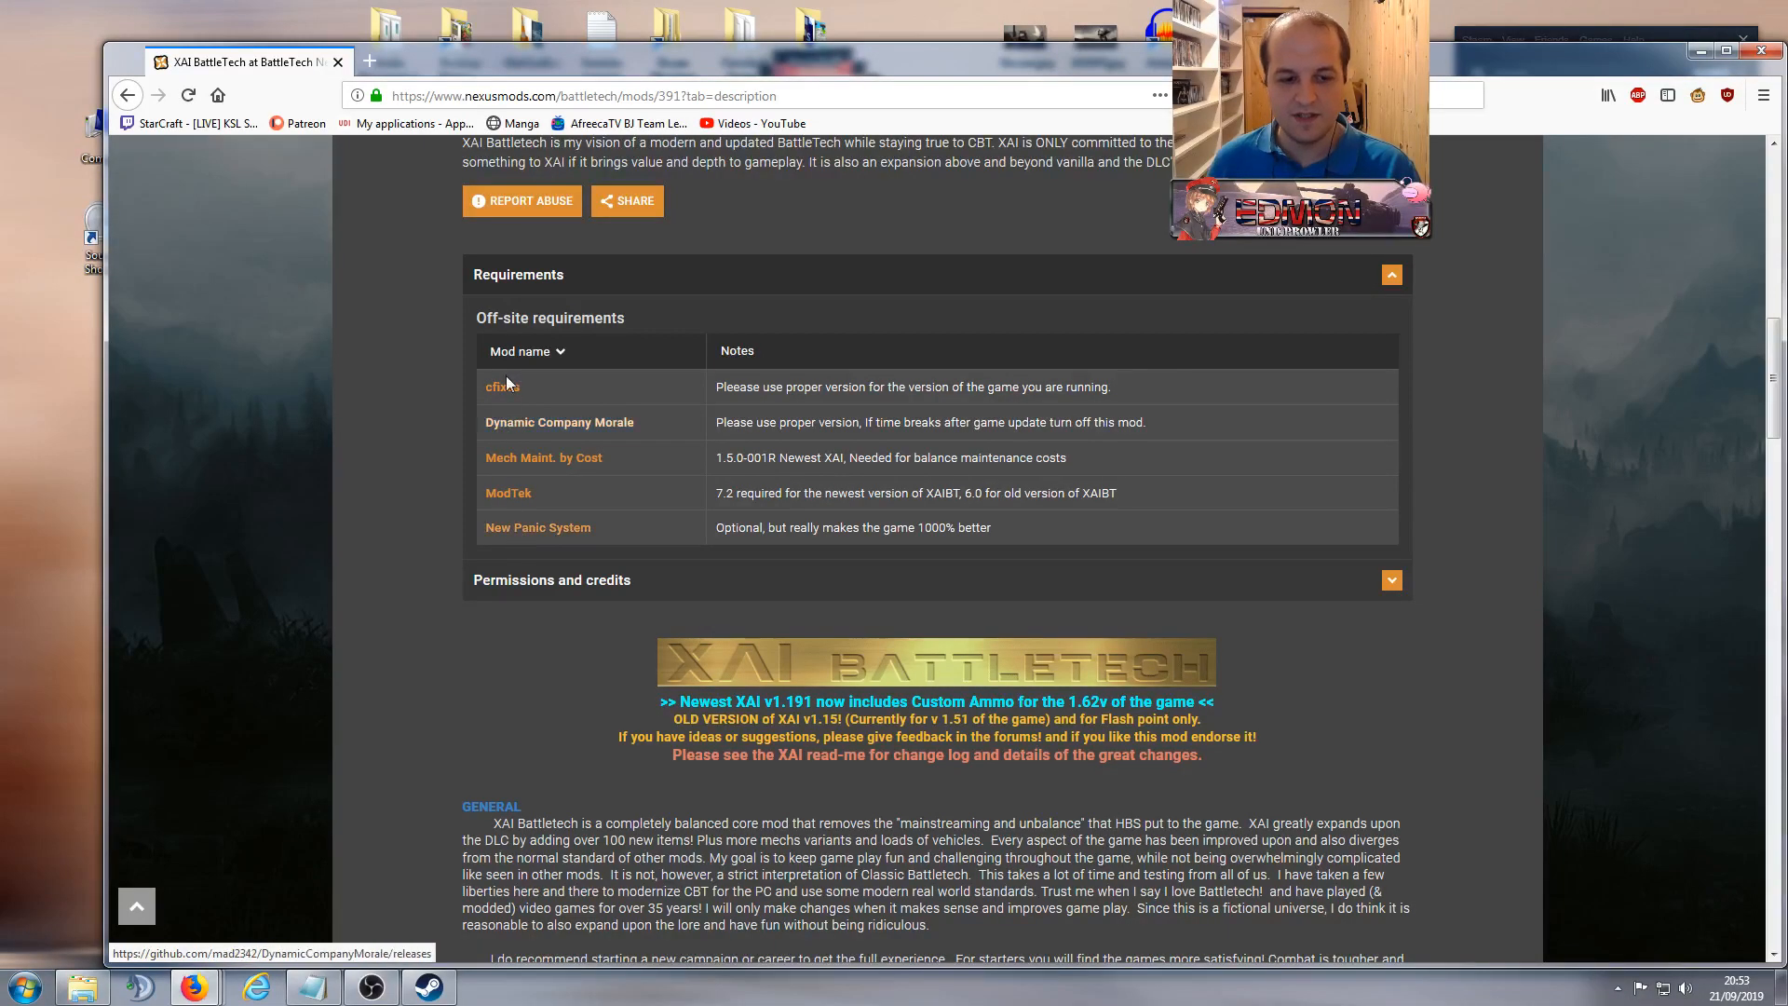
{"action": "scroll", "coordinate": [958, 488], "scroll_direction": "up", "scroll_amount": 10}
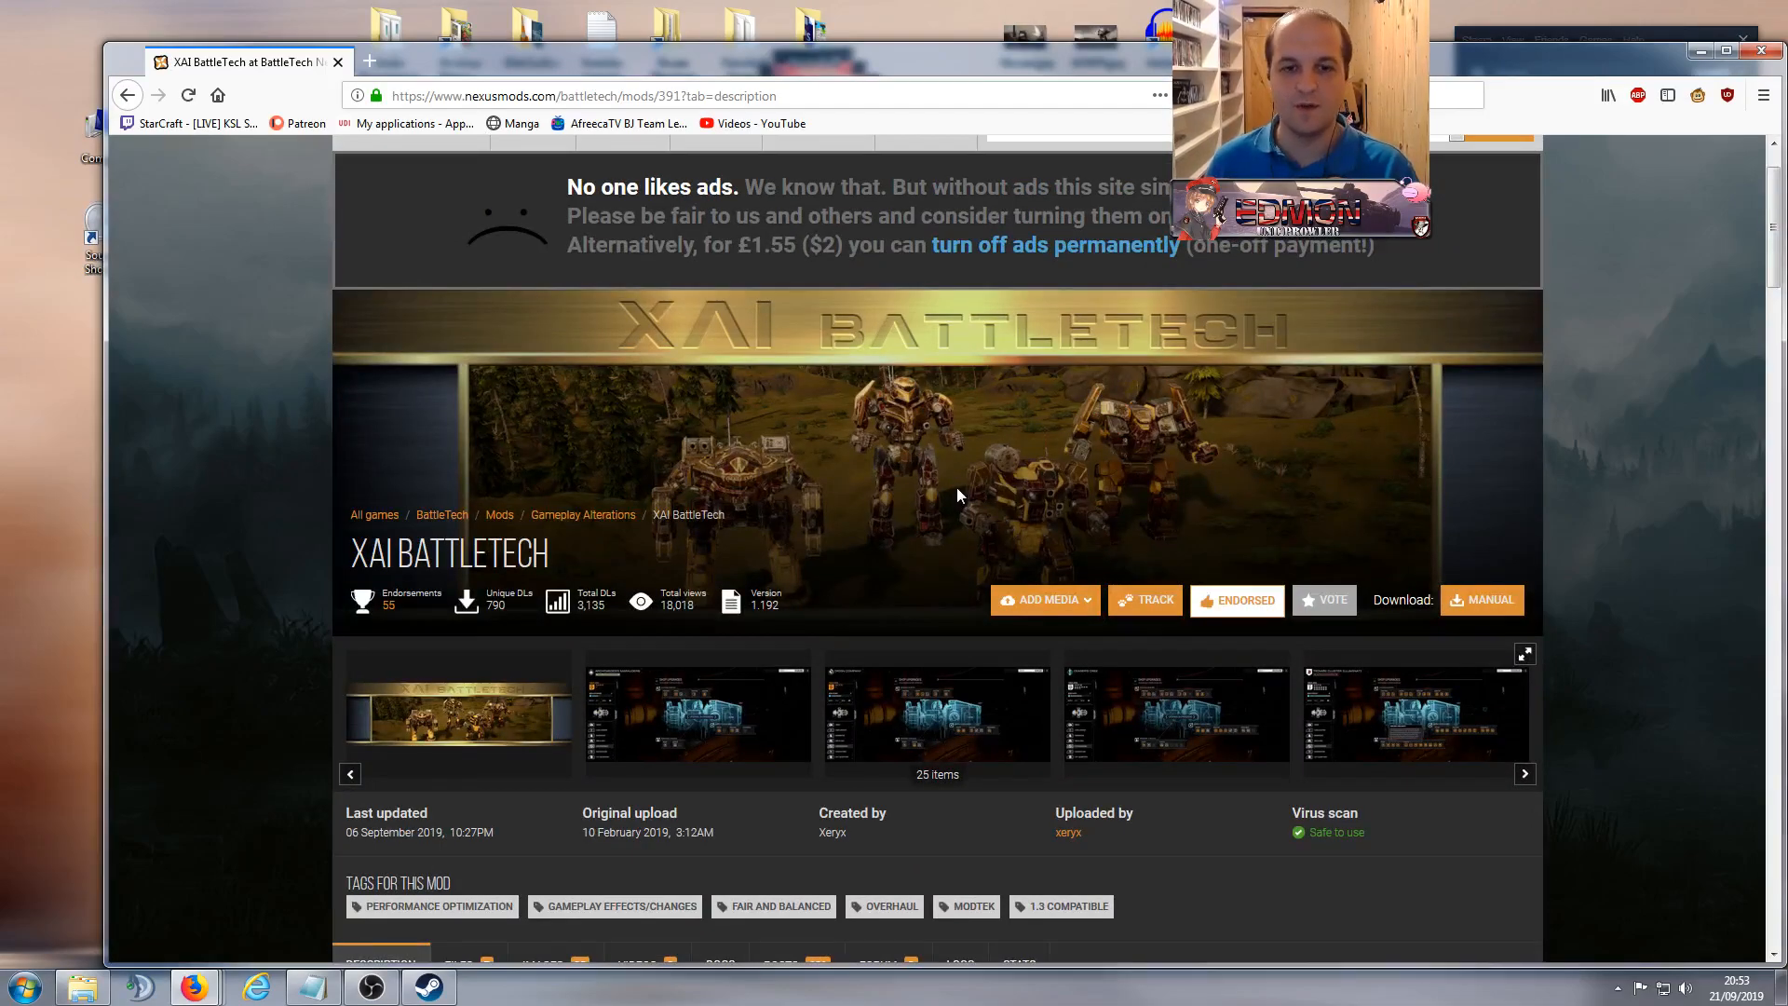
{"action": "left_click_drag", "start_coordinate": [682, 66], "coordinate": [623, 42]}
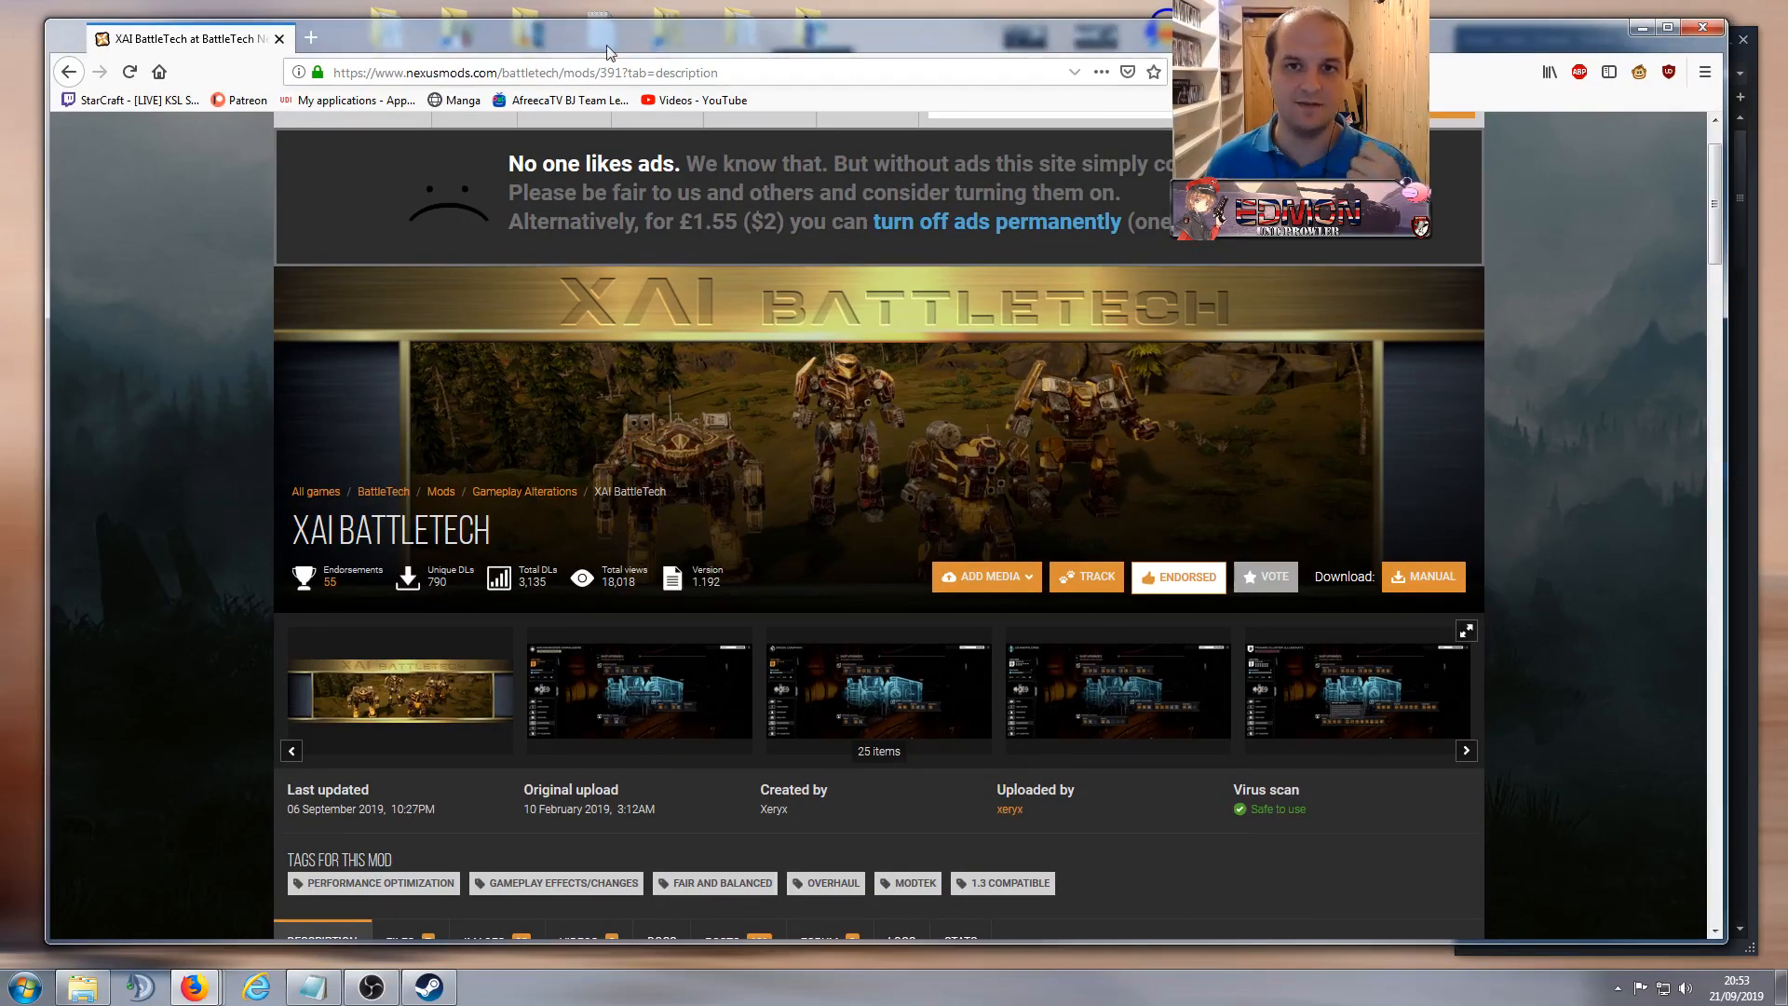
{"action": "left_click", "coordinate": [1707, 33]}
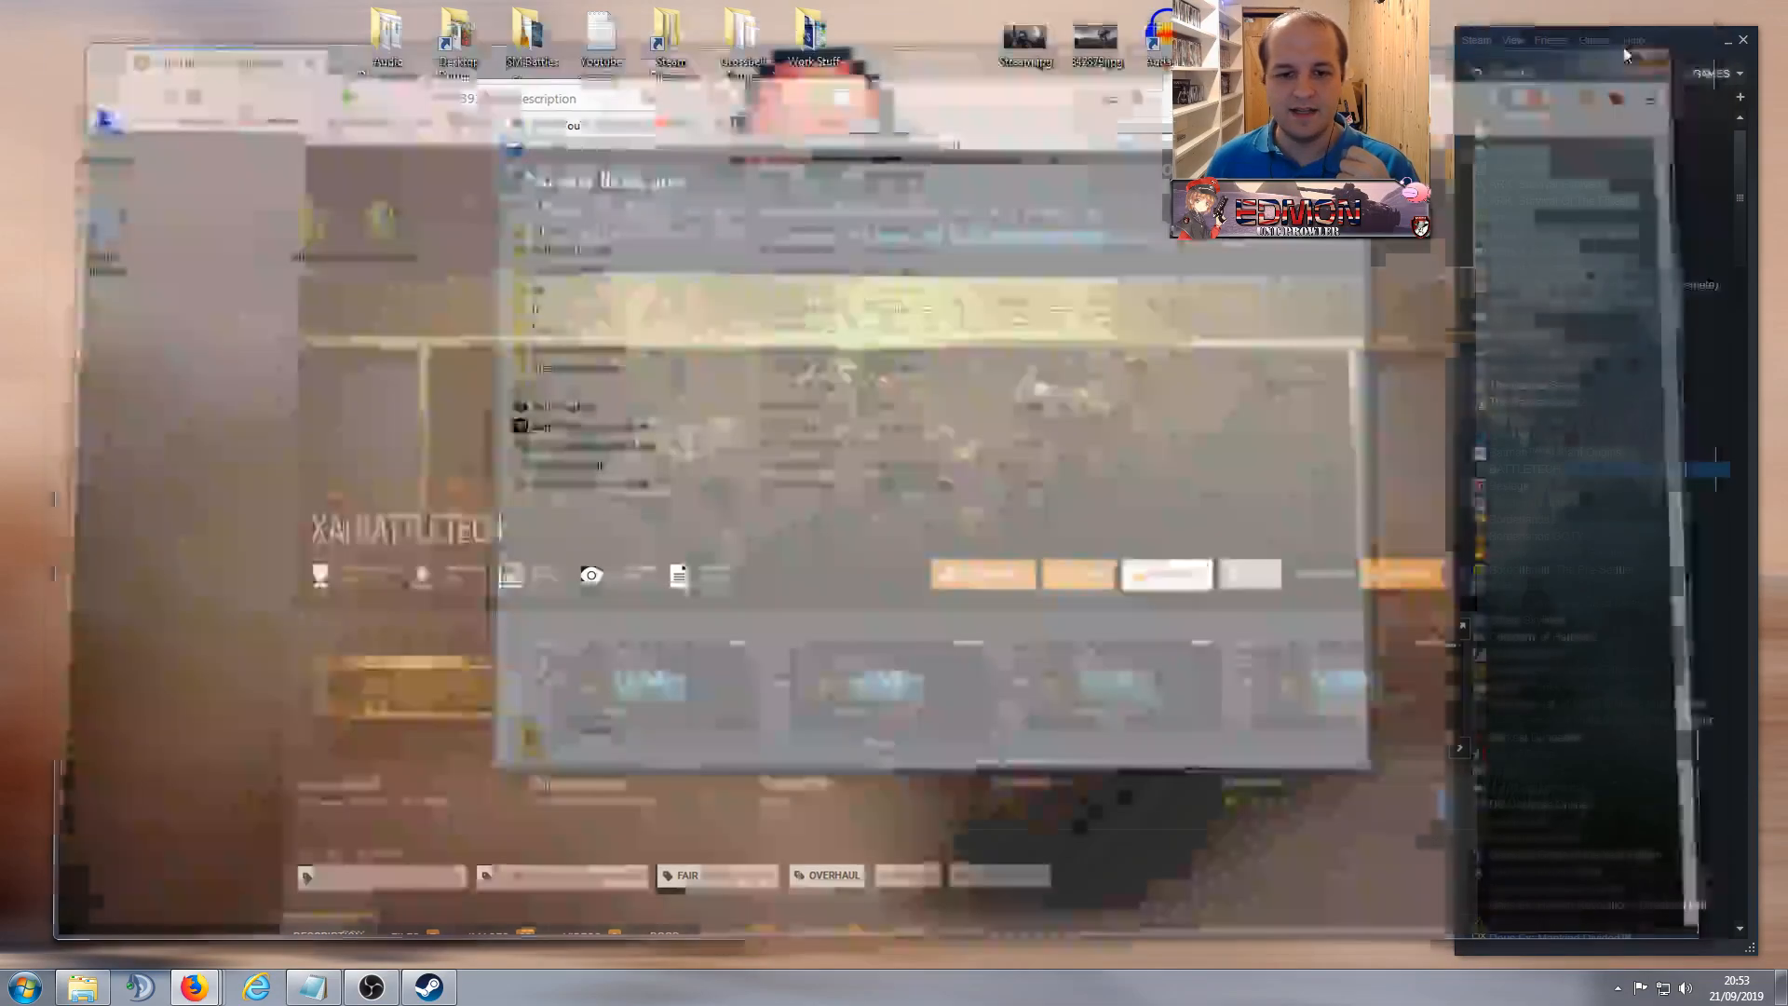
Step: Open the Mods folder inside the BATTLETECH directory
{"action": "left_click", "coordinate": [537, 333]}
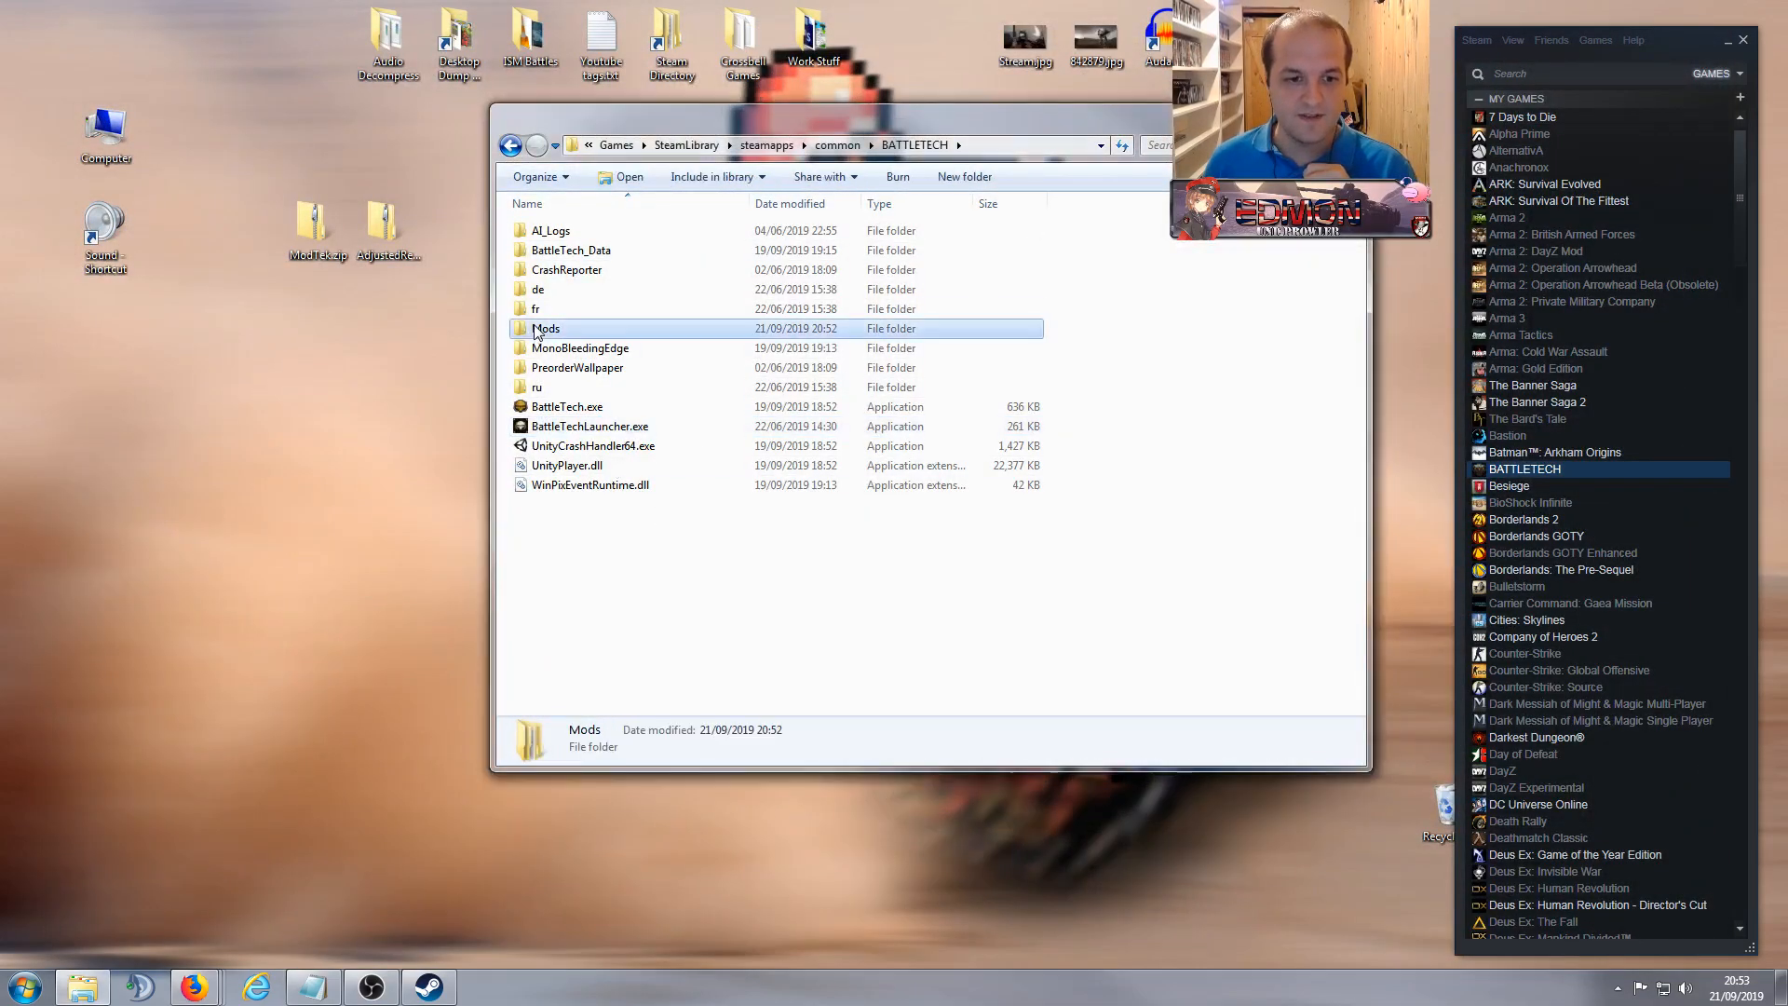
{"action": "left_click", "coordinate": [538, 333]}
{"action": "left_click", "coordinate": [564, 535]}
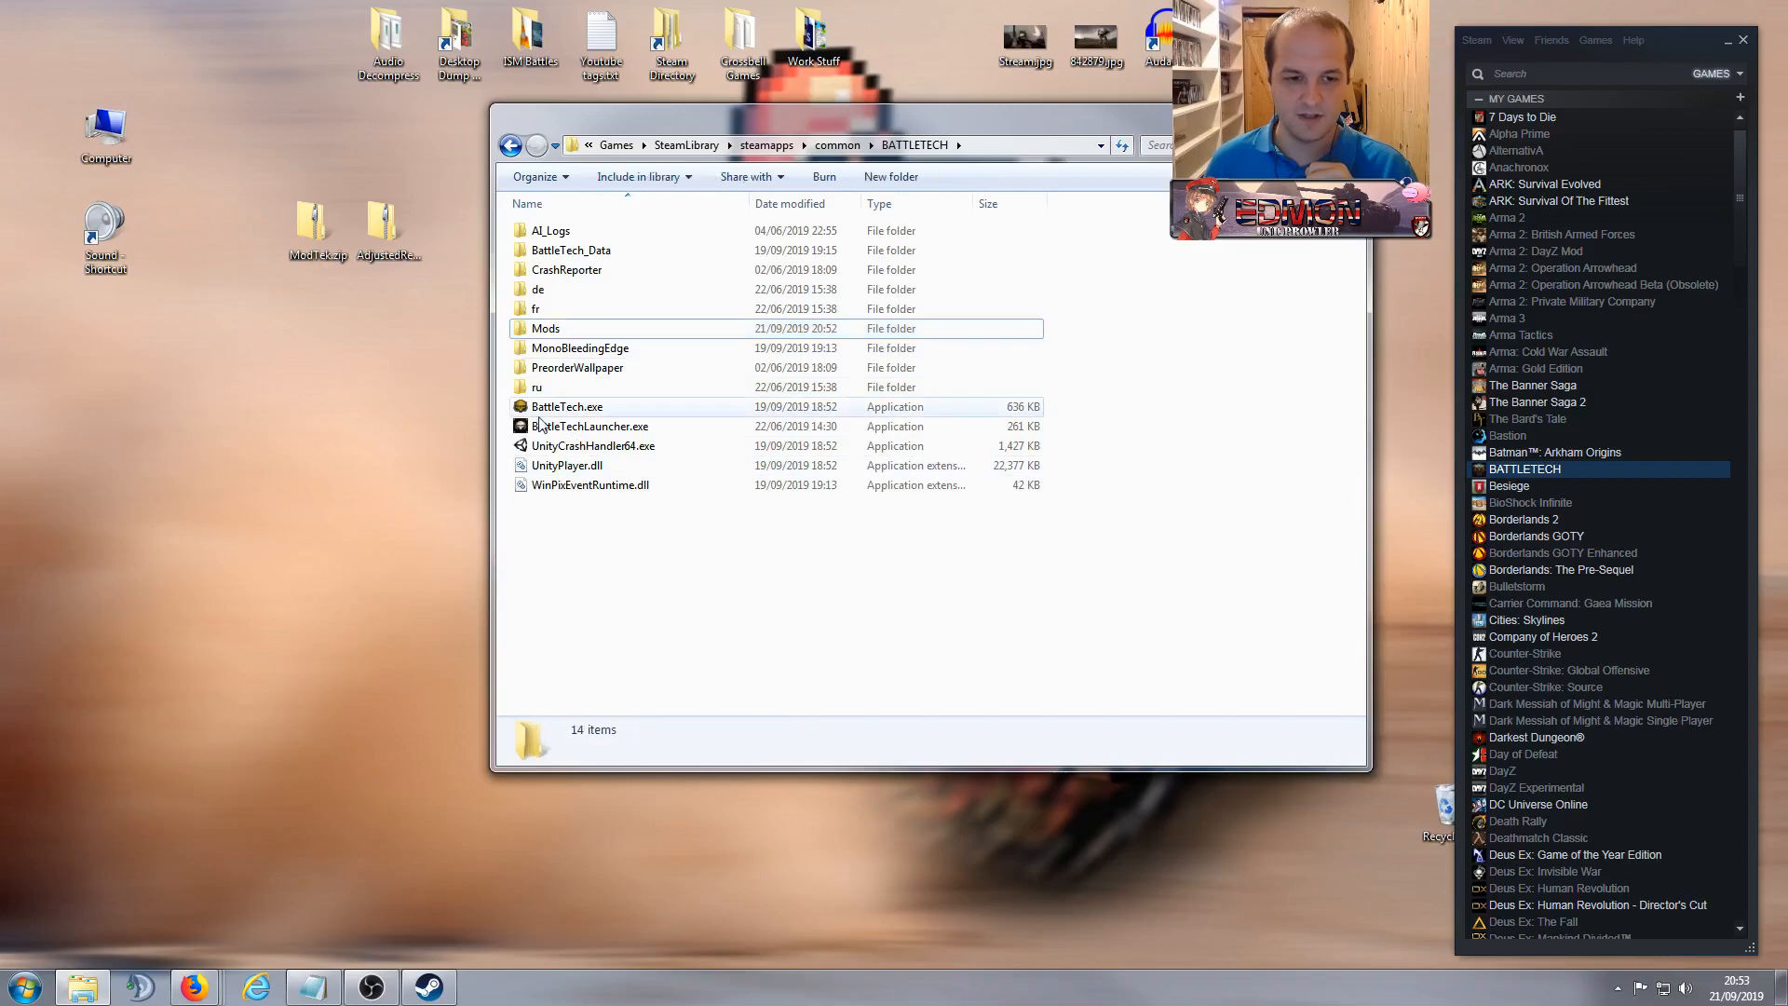
{"action": "double_click", "coordinate": [552, 337]}
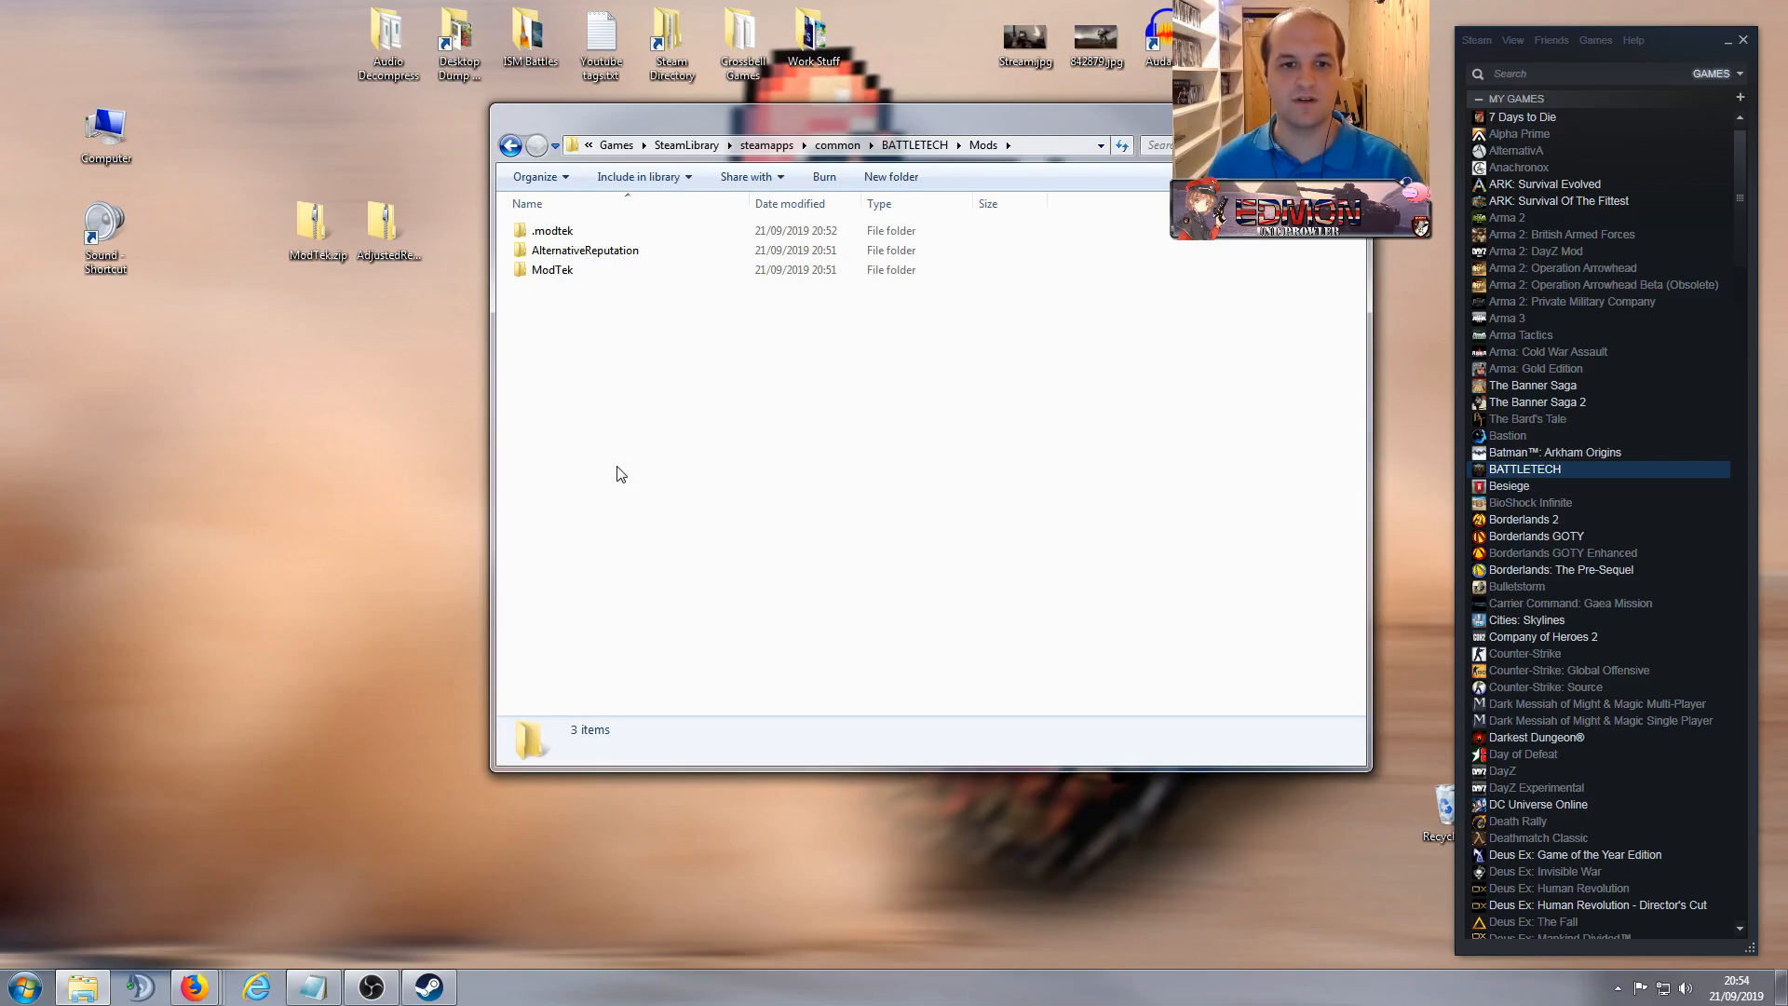
{"action": "left_click", "coordinate": [277, 343]}
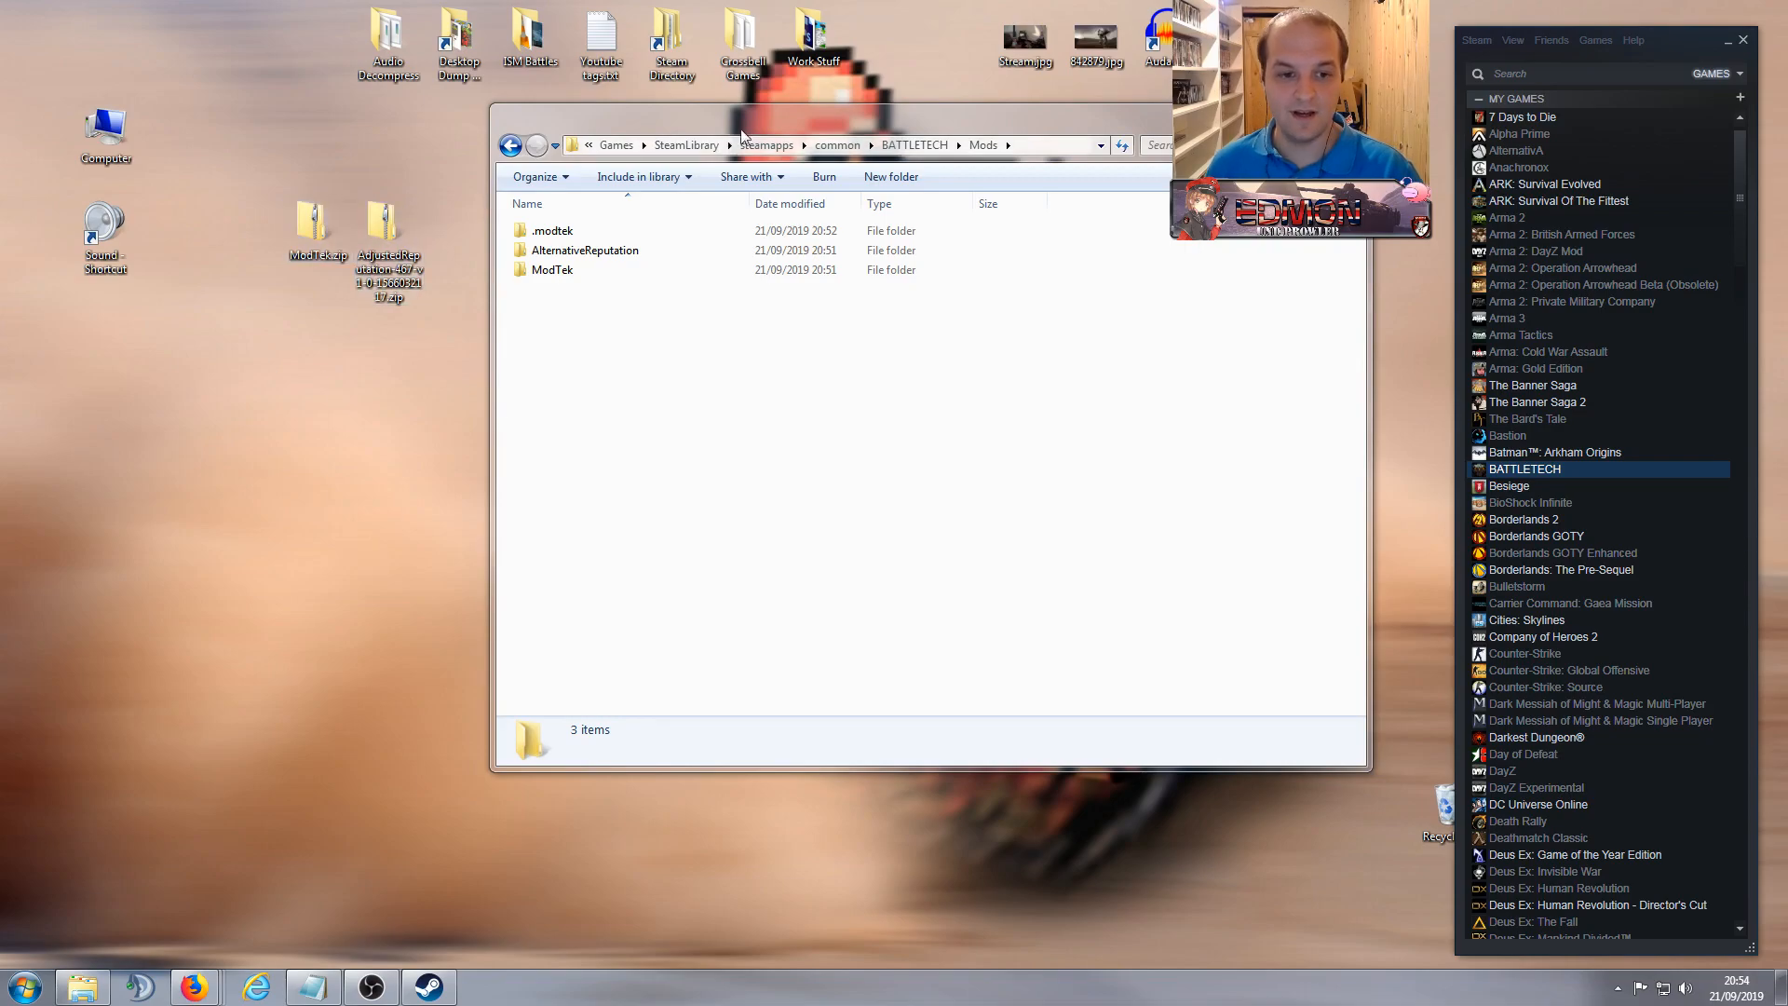
{"action": "left_click_drag", "start_coordinate": [767, 112], "coordinate": [577, 166]}
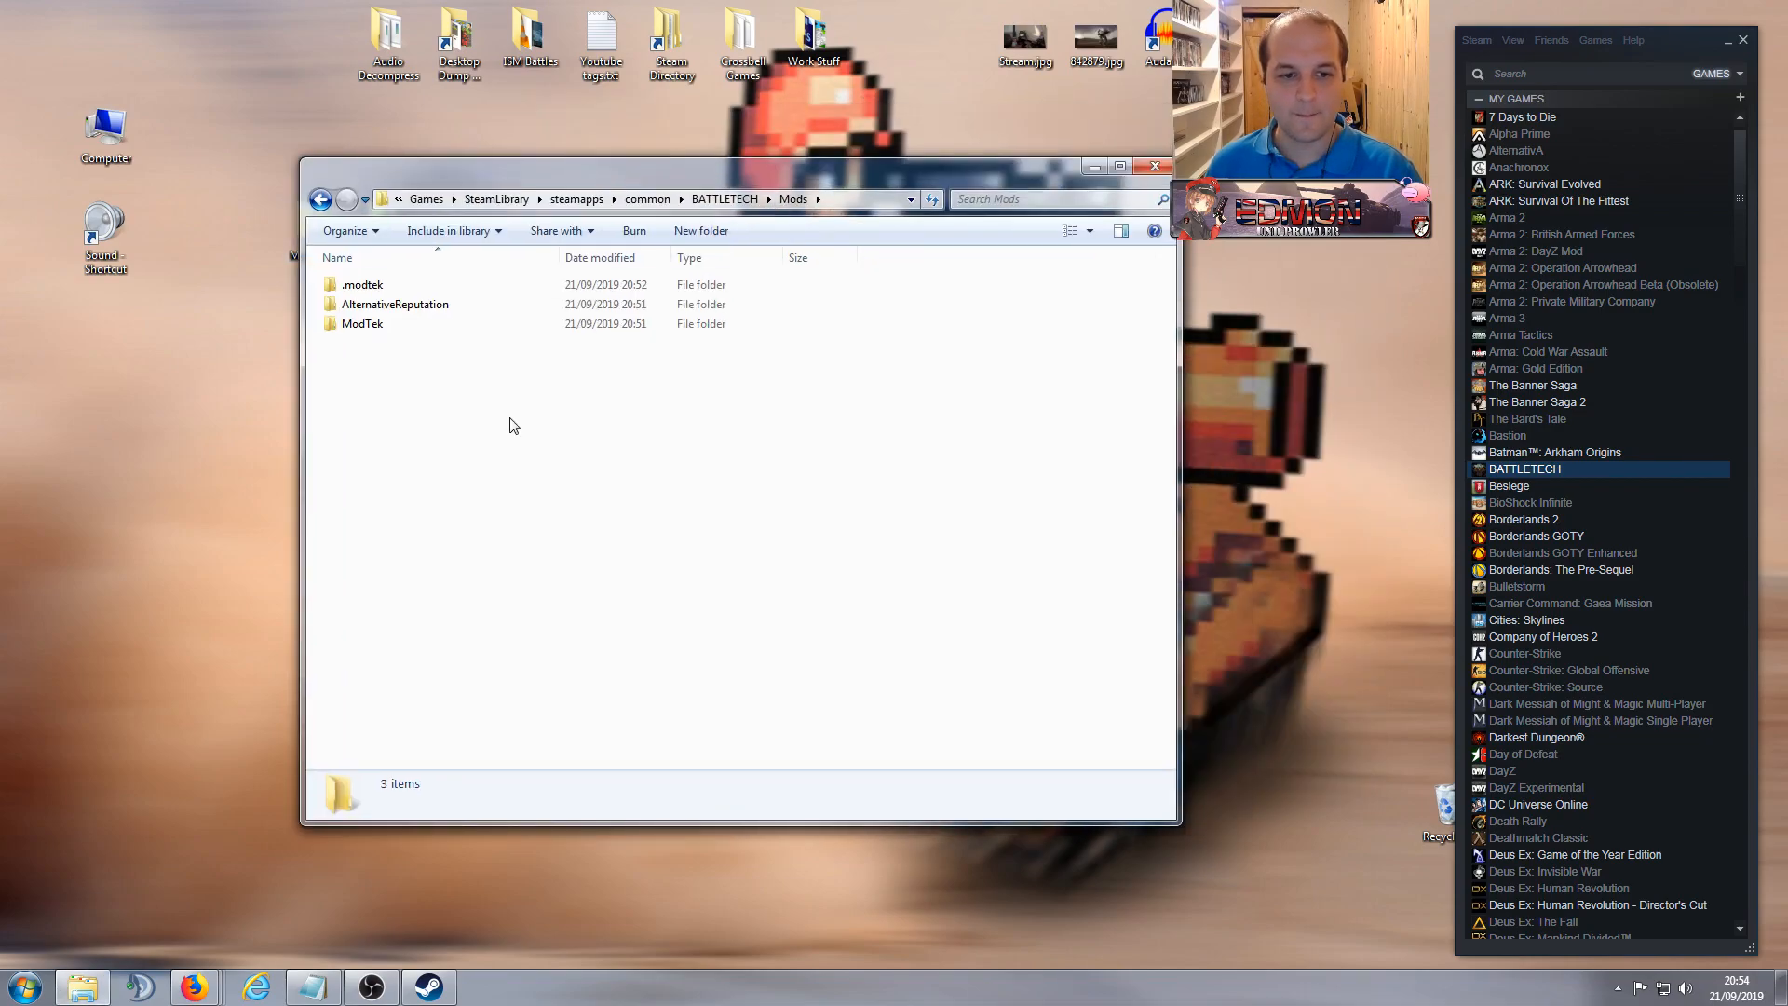
Step: Delete the .modtek, AlternativeReputation and ModTek folders from the Mods folder
{"action": "left_click_drag", "start_coordinate": [499, 495], "coordinate": [346, 307]}
{"action": "left_click_drag", "start_coordinate": [500, 494], "coordinate": [326, 266]}
{"action": "key", "text": "Delete"}
{"action": "left_click", "coordinate": [947, 505]}
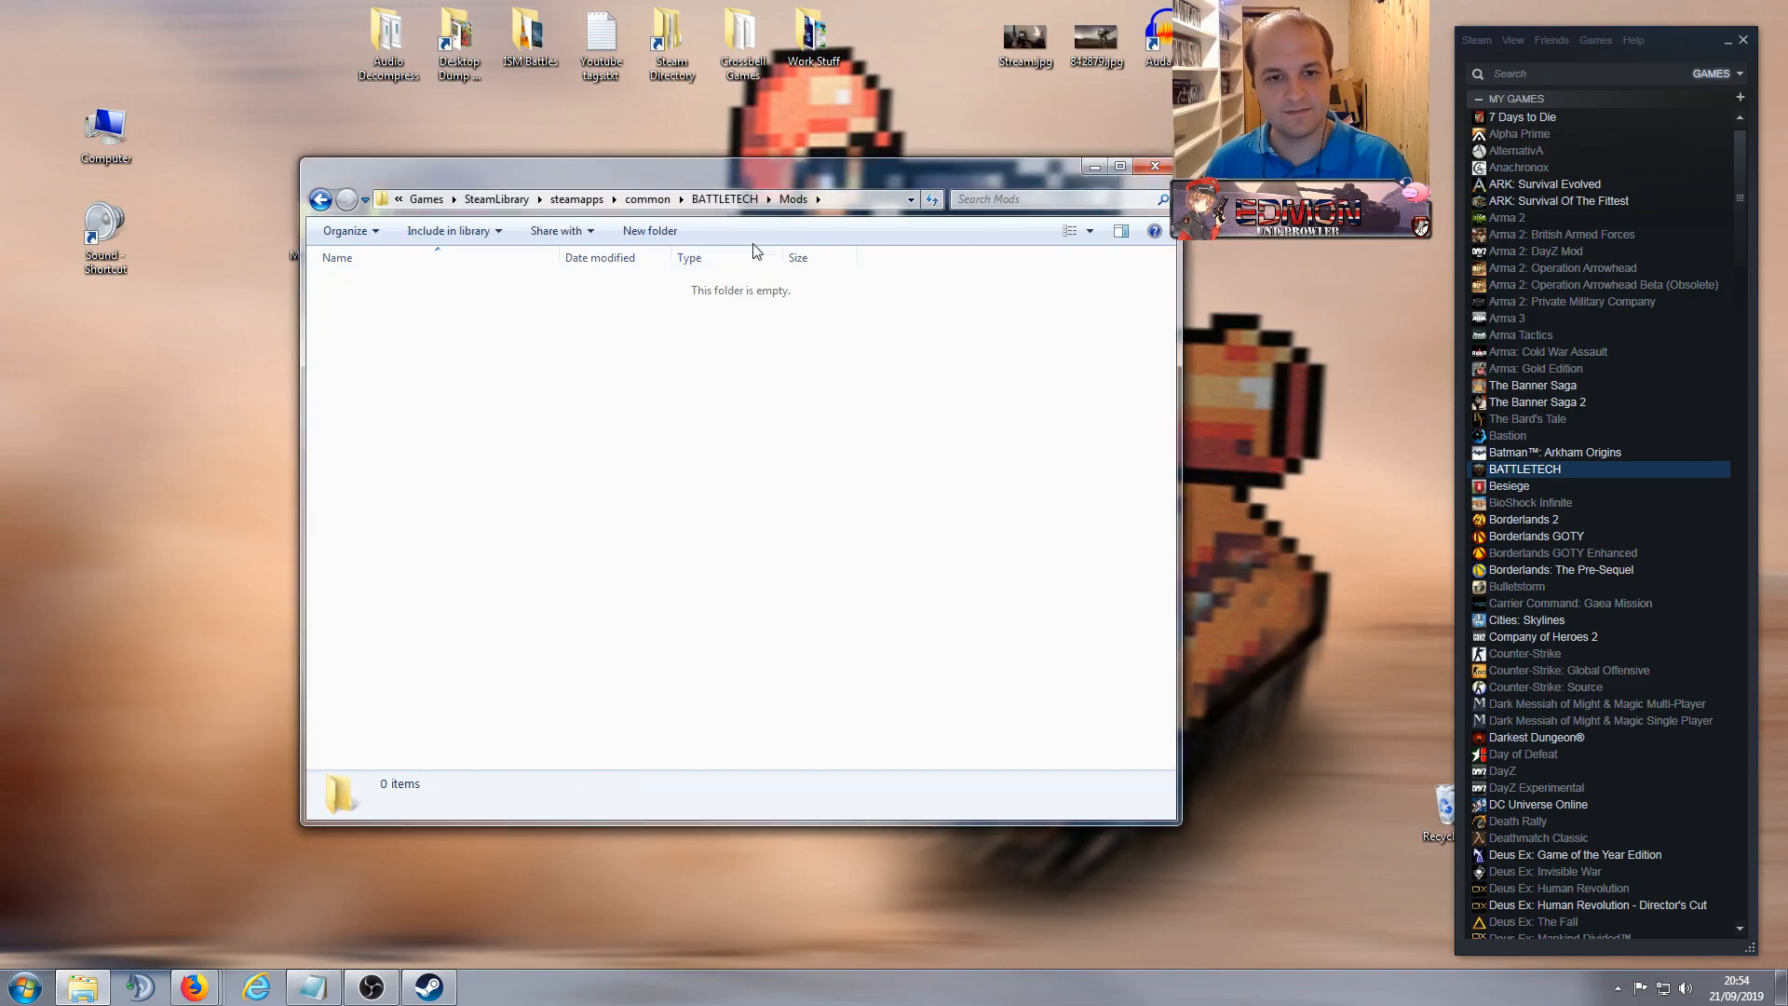
Step: Go up to the BATTLETECH directory and delete the Mods folder
{"action": "left_click", "coordinate": [725, 198]}
{"action": "left_click_drag", "start_coordinate": [652, 181], "coordinate": [725, 185]}
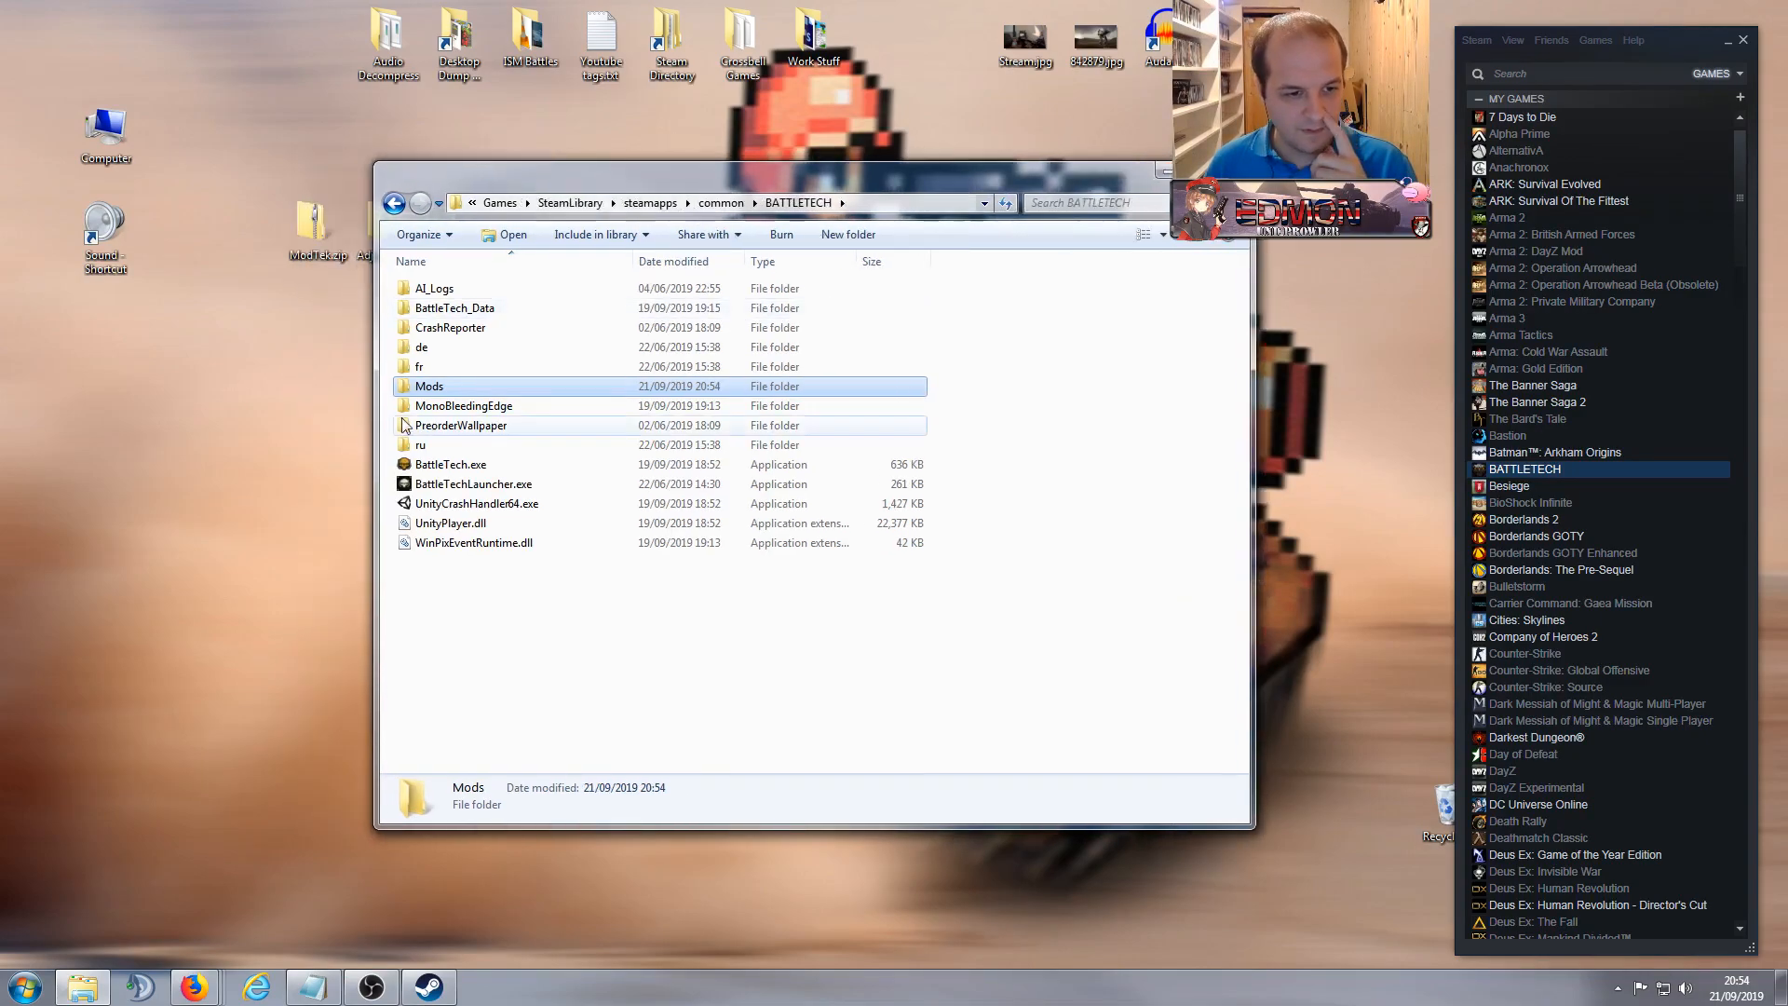
{"action": "key", "text": "Delete"}
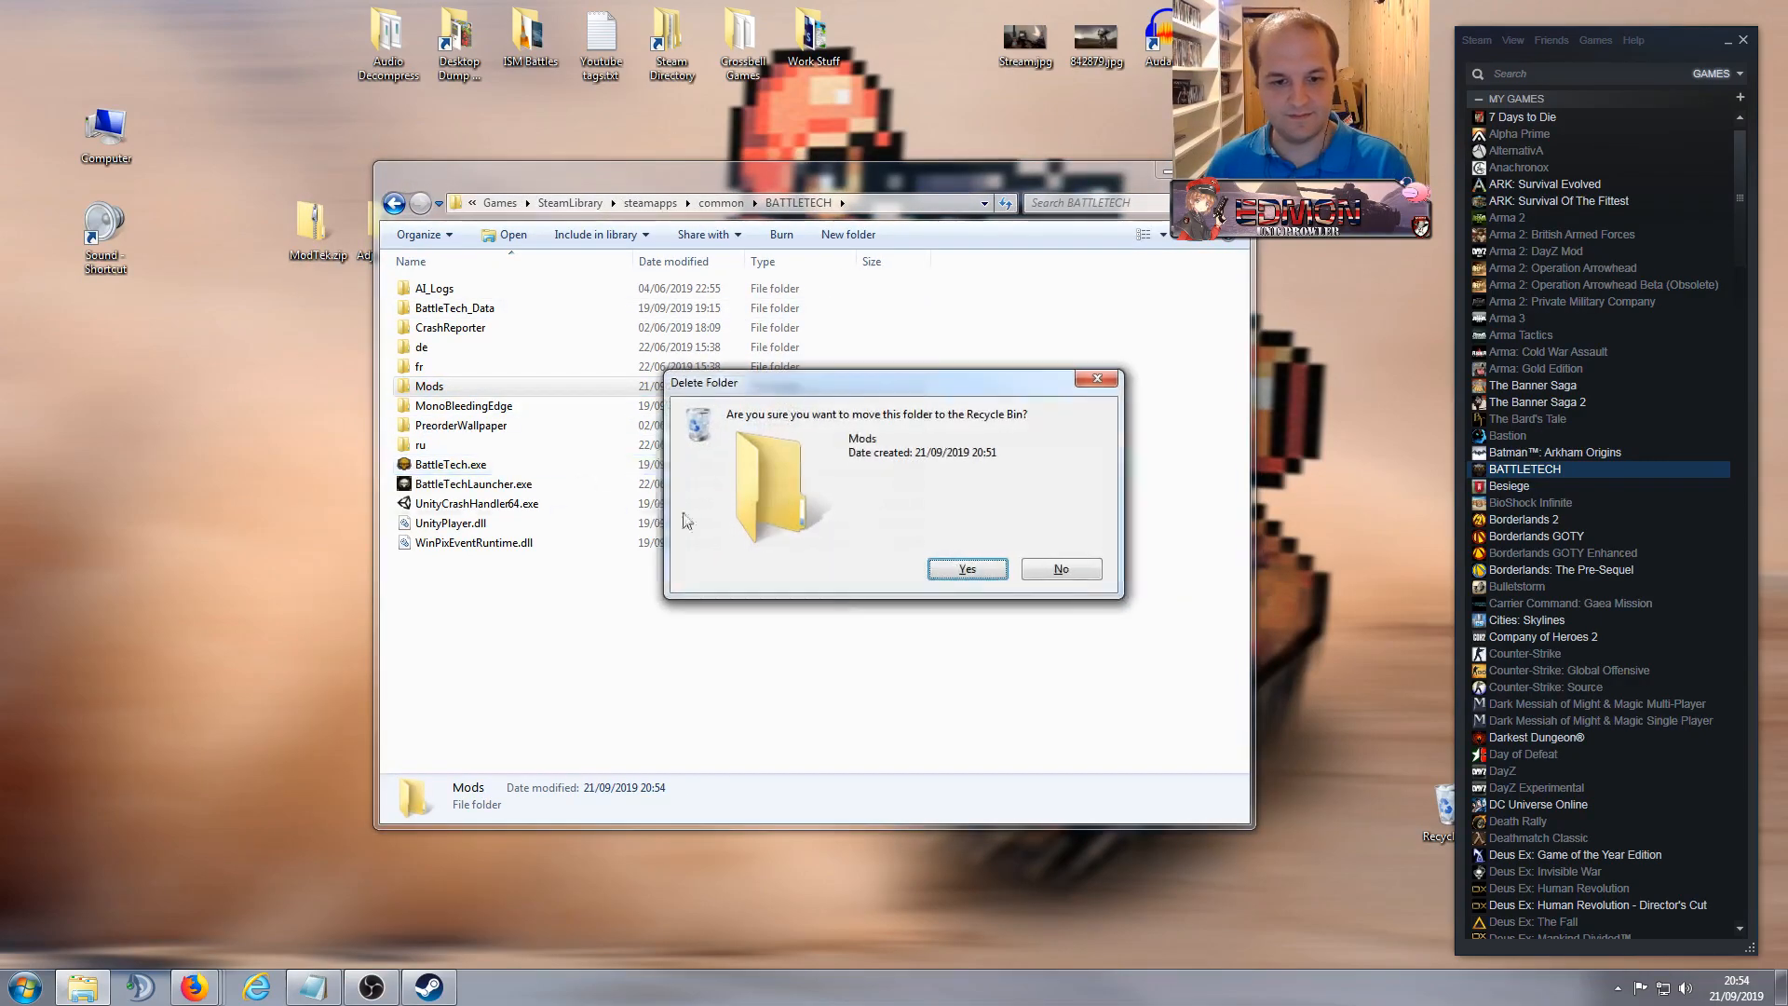
{"action": "left_click", "coordinate": [965, 570]}
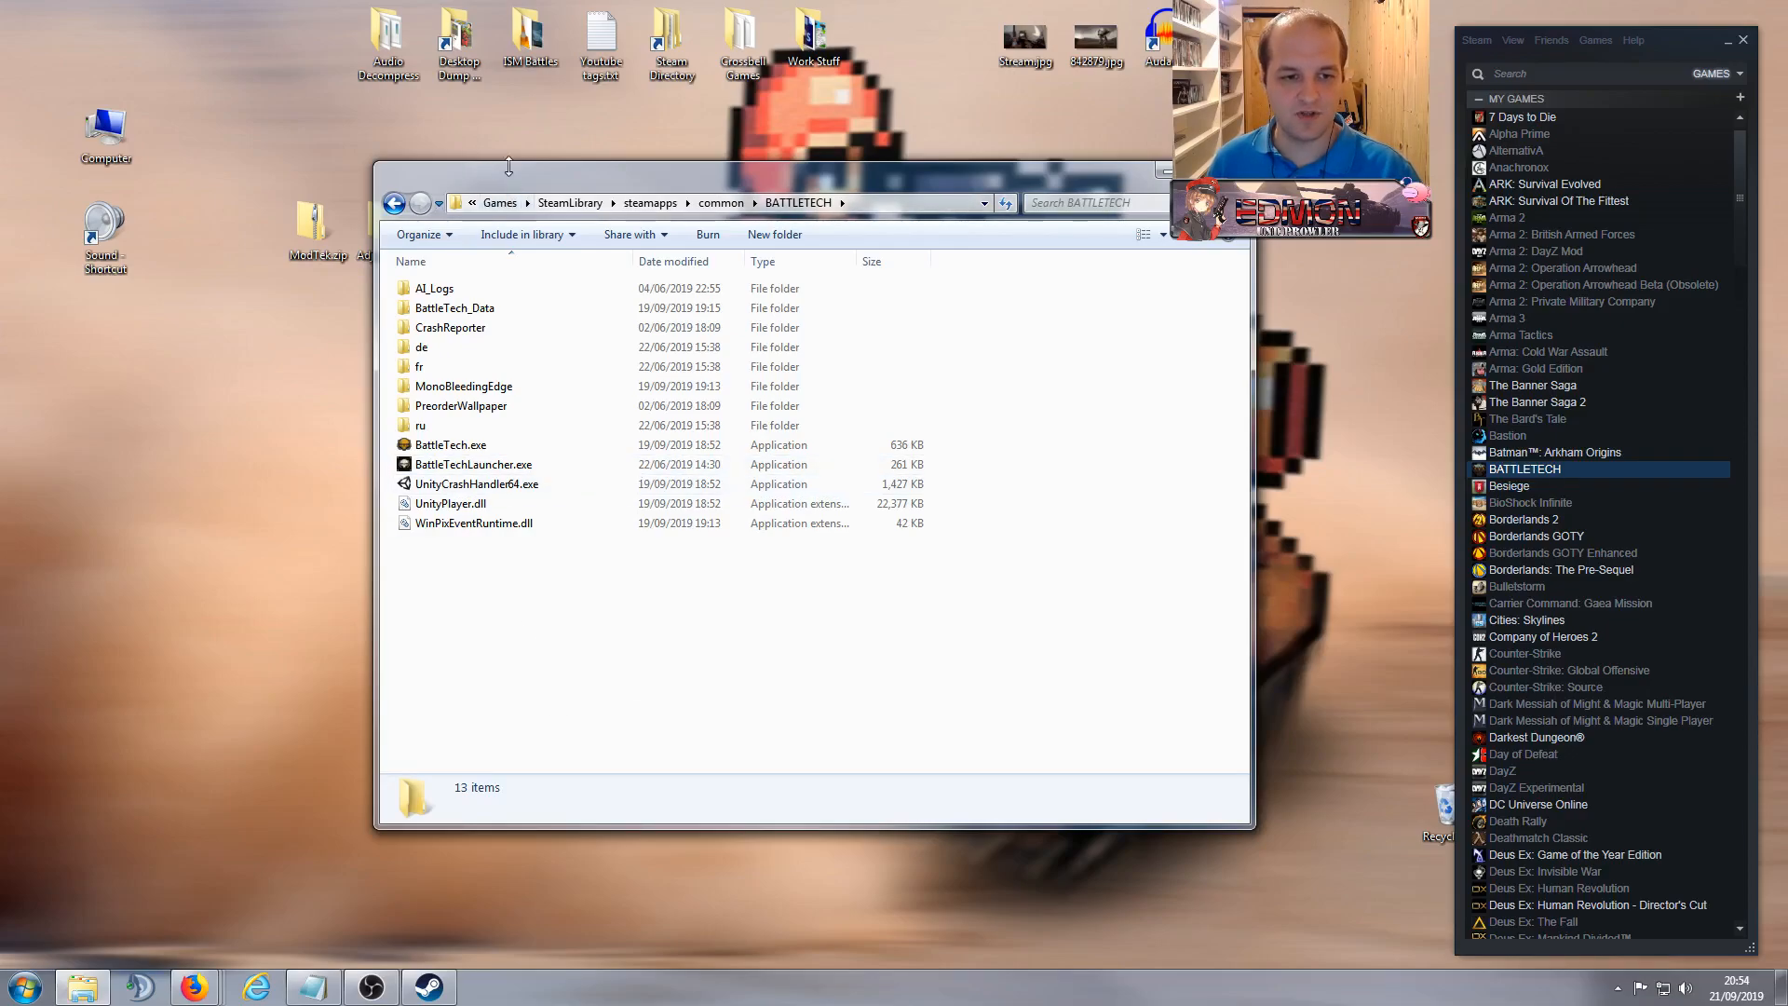
{"action": "left_click_drag", "start_coordinate": [494, 170], "coordinate": [474, 137]}
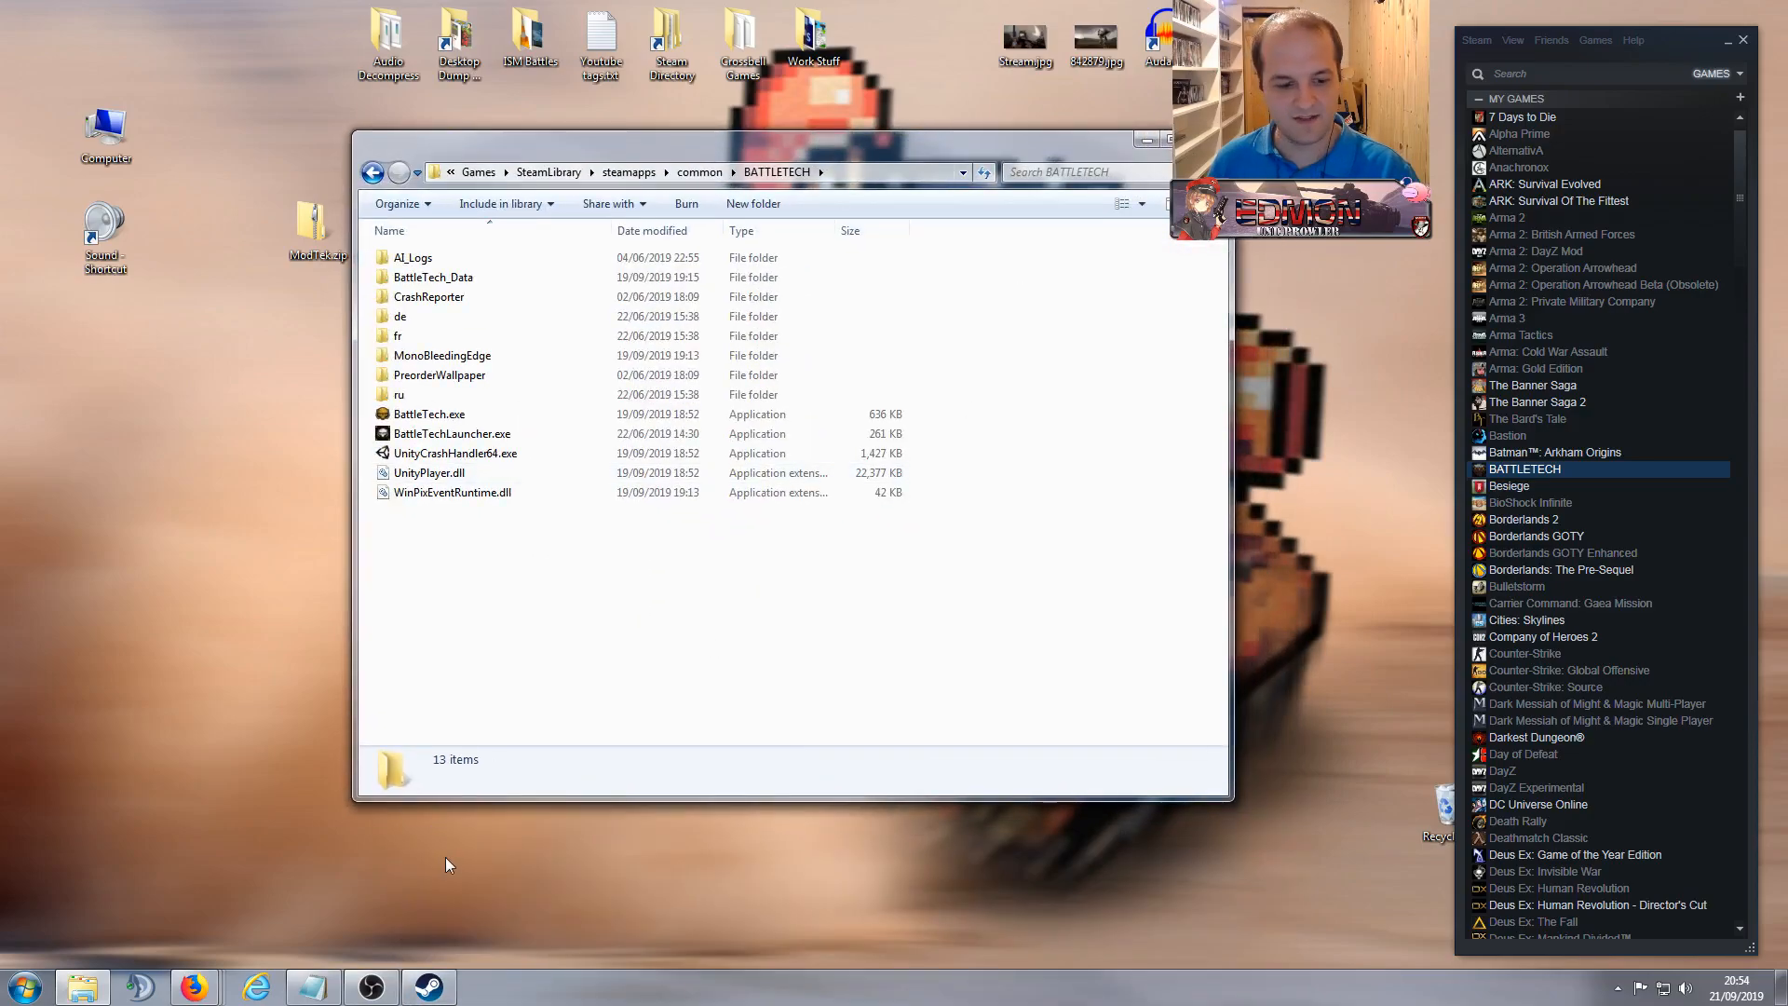
Step: Review the mod installation outline in Video.txt in Notepad and clear the notes away
{"action": "left_click", "coordinate": [313, 988]}
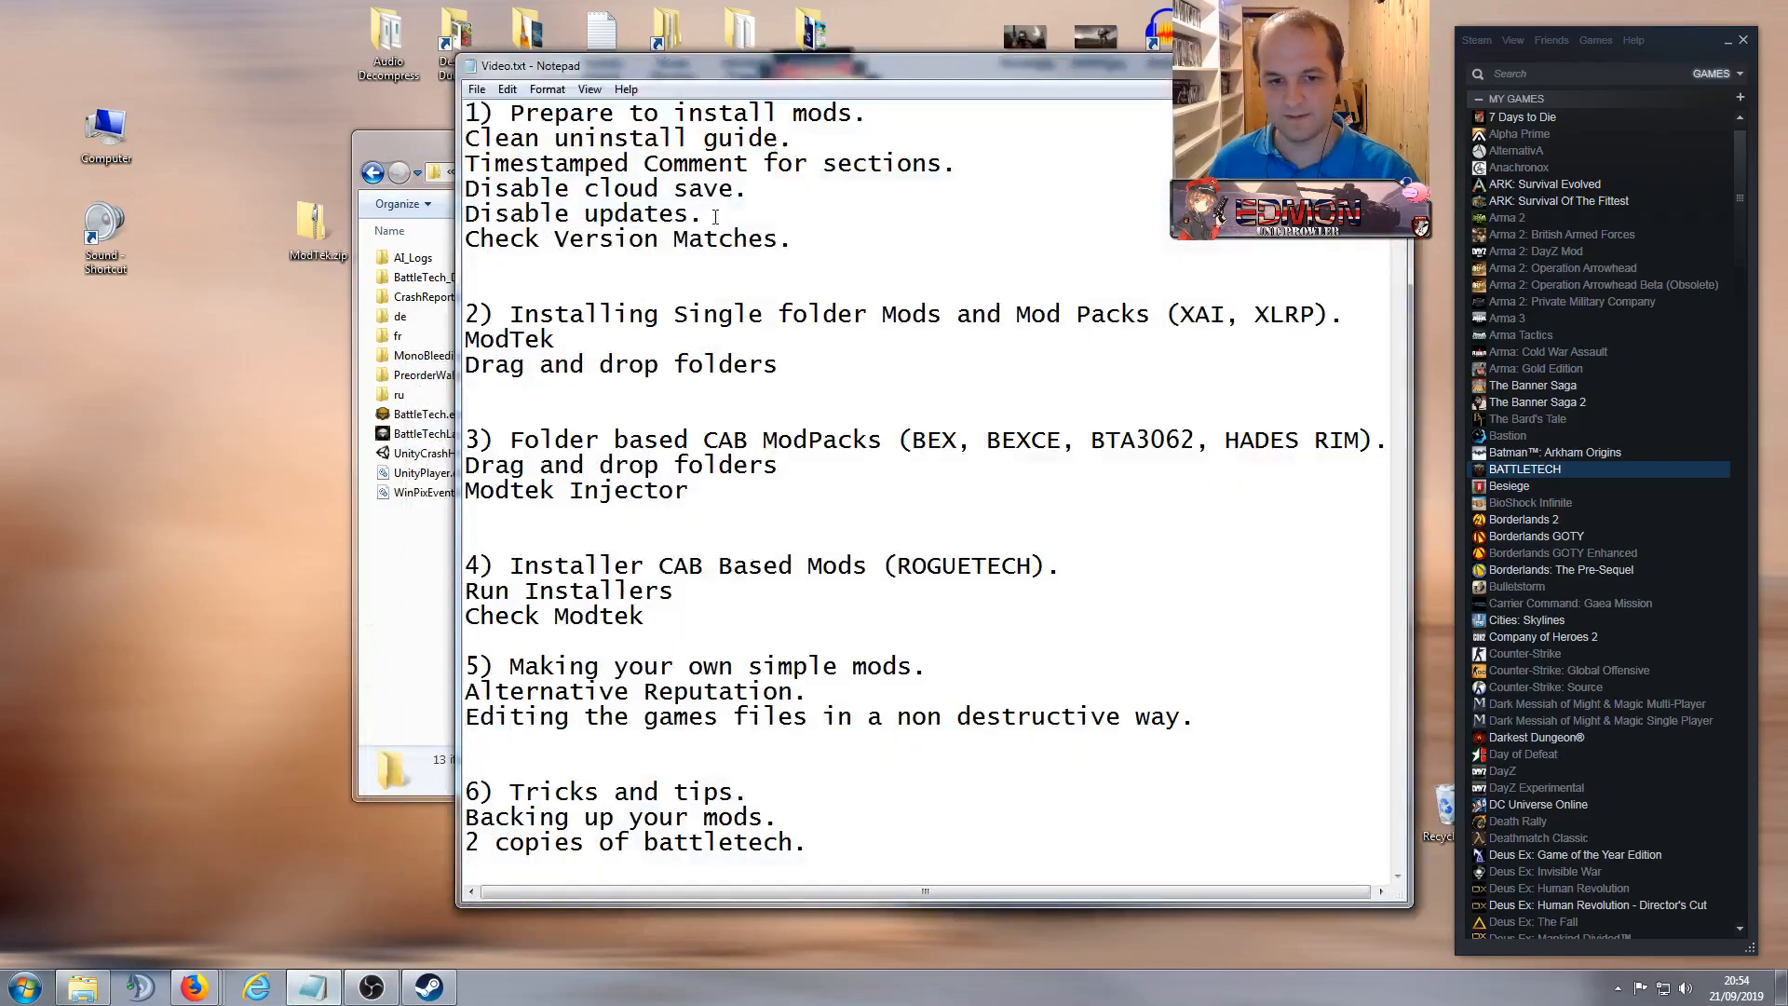
{"action": "left_click_drag", "start_coordinate": [930, 63], "coordinate": [1118, 58]}
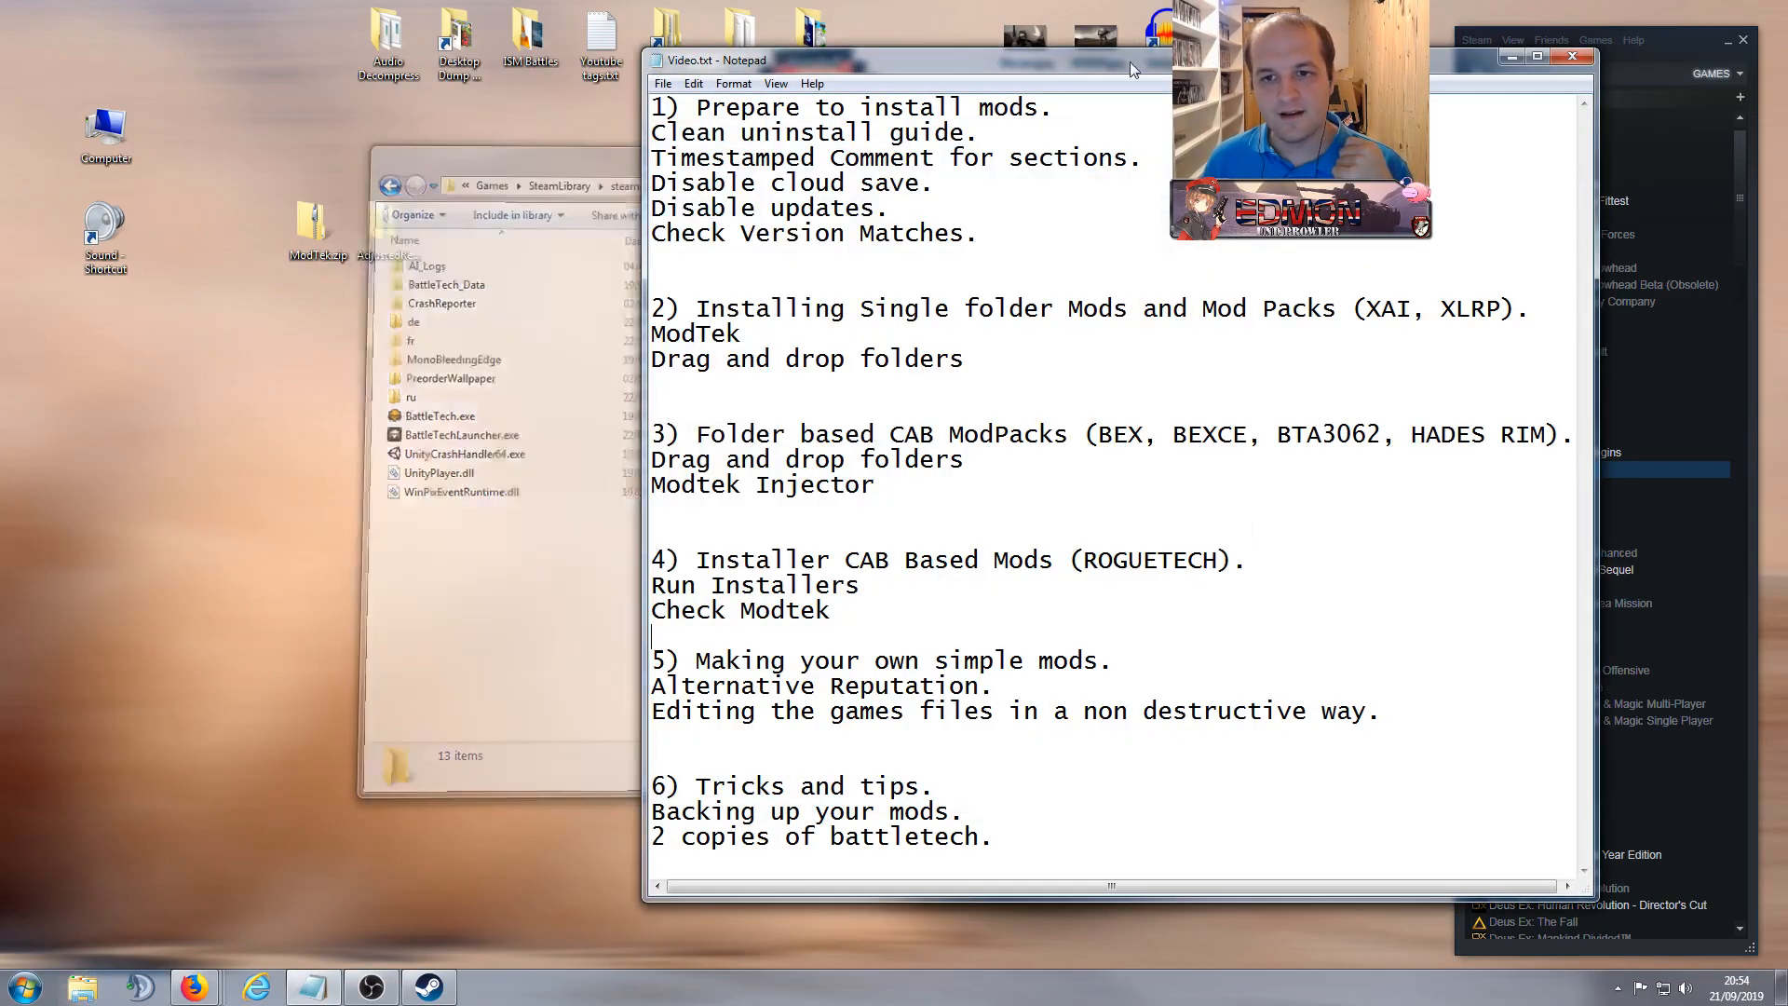
{"action": "left_click_drag", "start_coordinate": [1129, 67], "coordinate": [1032, 82]}
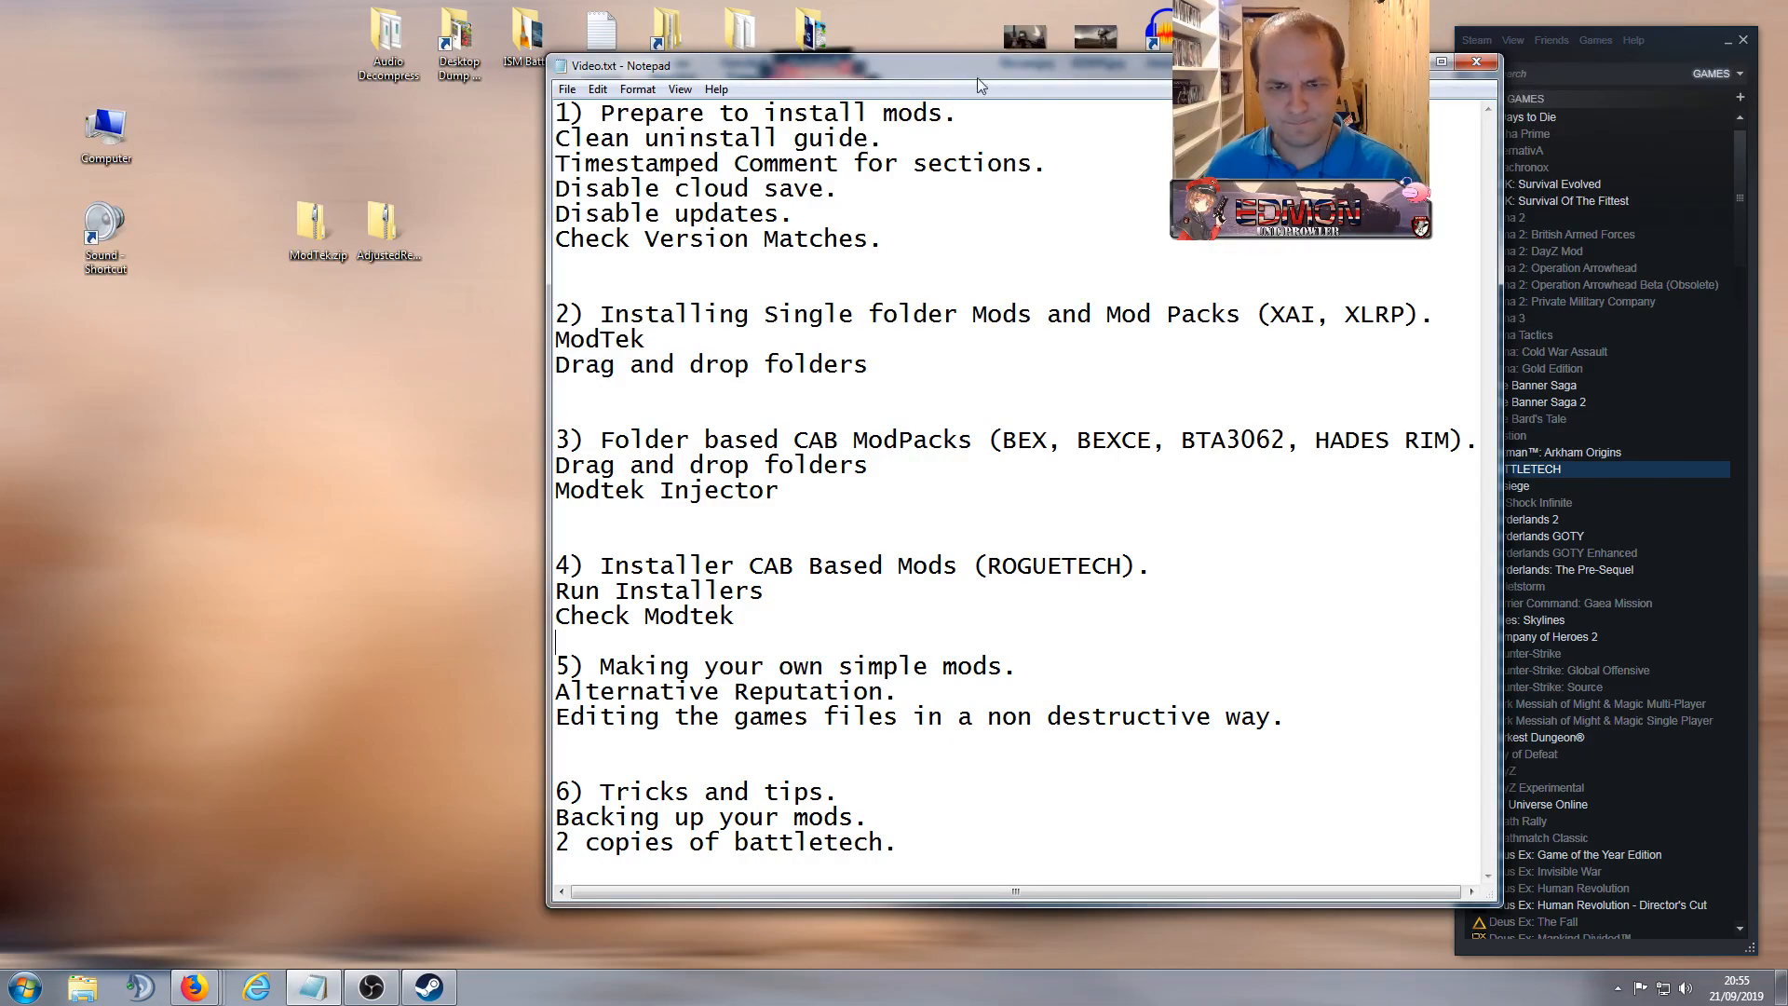
{"action": "left_click_drag", "start_coordinate": [978, 69], "coordinate": [840, 98]}
{"action": "left_click_drag", "start_coordinate": [1163, 105], "coordinate": [1191, 101]}
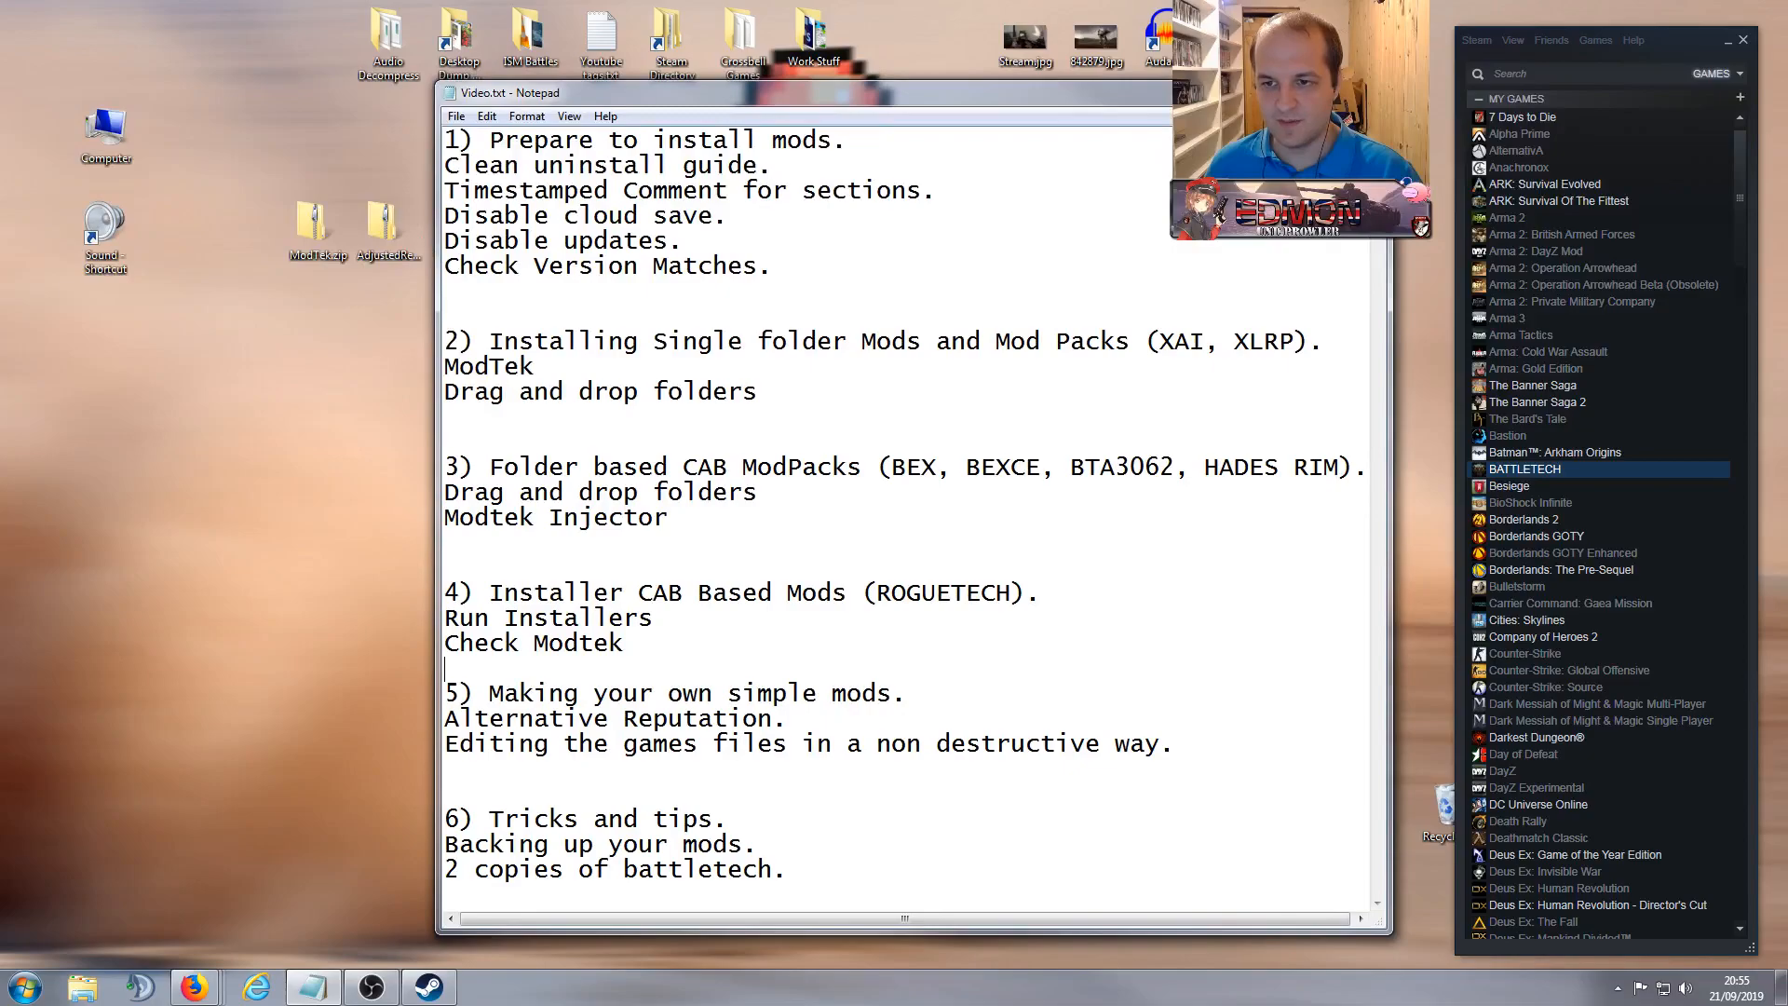
{"action": "left_click", "coordinate": [1306, 89]}
Step: Open the BATTLETECH installation folder through the game's local file properties in Steam
{"action": "right_click", "coordinate": [1537, 472]}
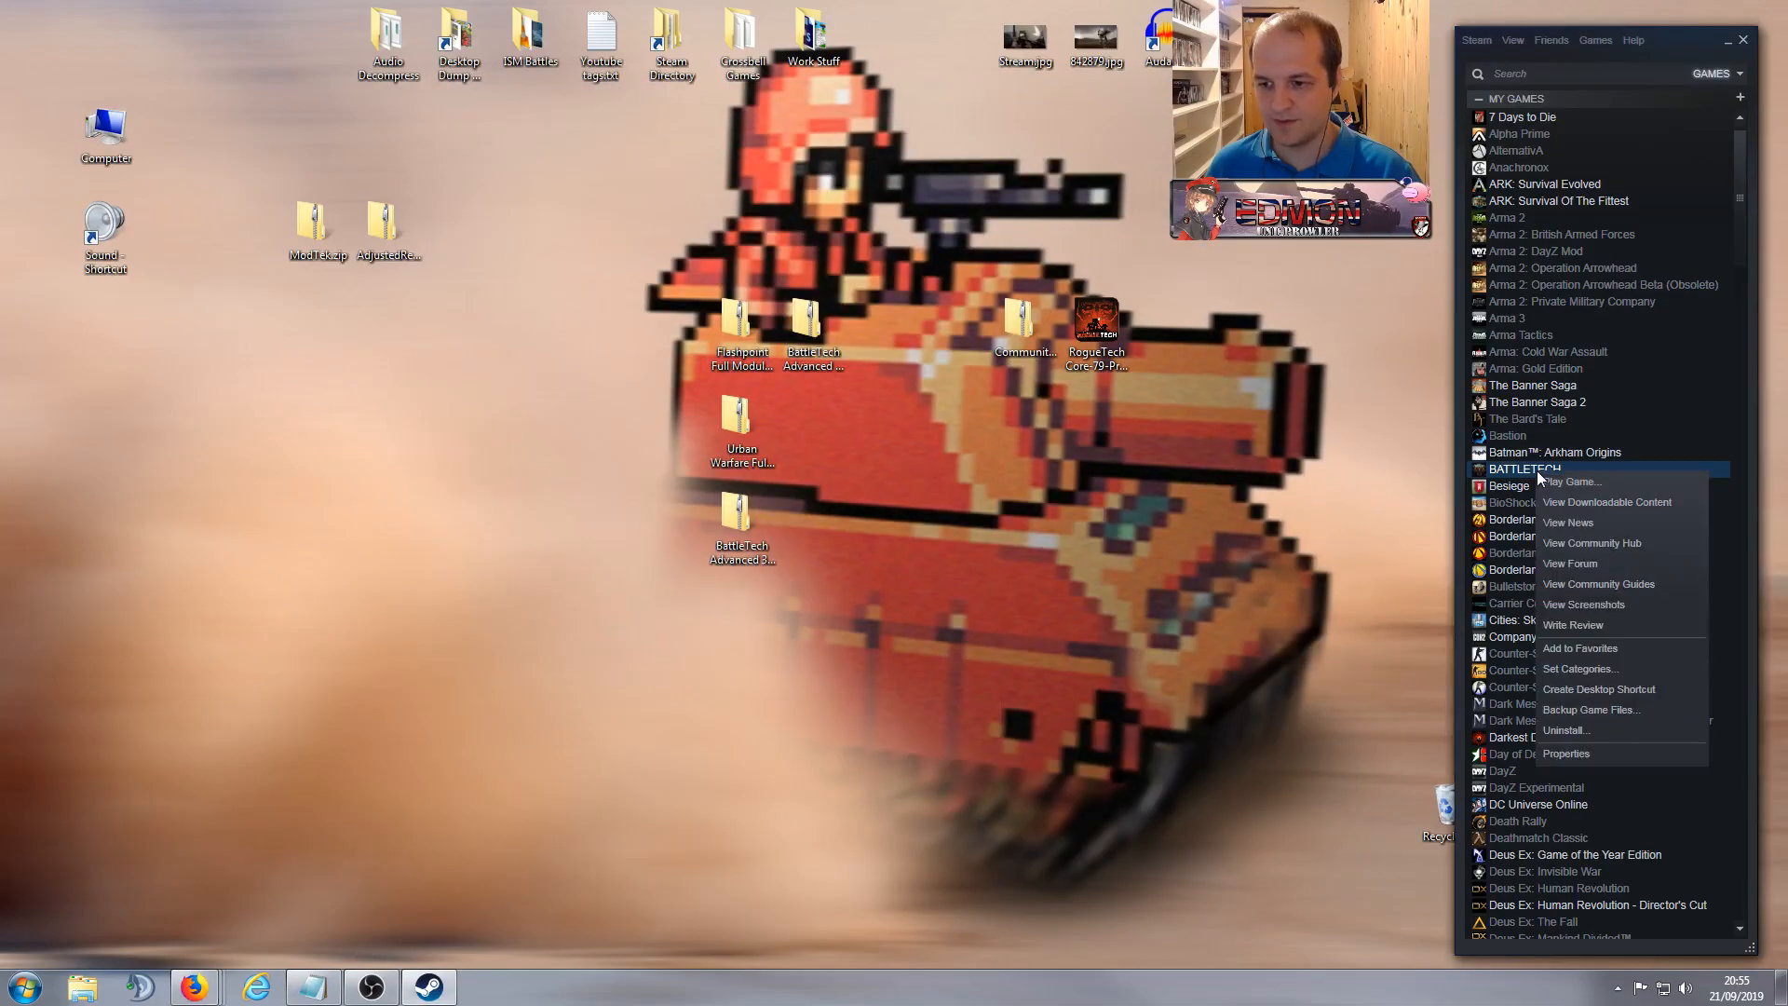
{"action": "left_click", "coordinate": [1597, 756]}
{"action": "left_click_drag", "start_coordinate": [397, 180], "coordinate": [866, 194]}
{"action": "left_click_drag", "start_coordinate": [715, 195], "coordinate": [852, 189]}
{"action": "left_click", "coordinate": [885, 210]}
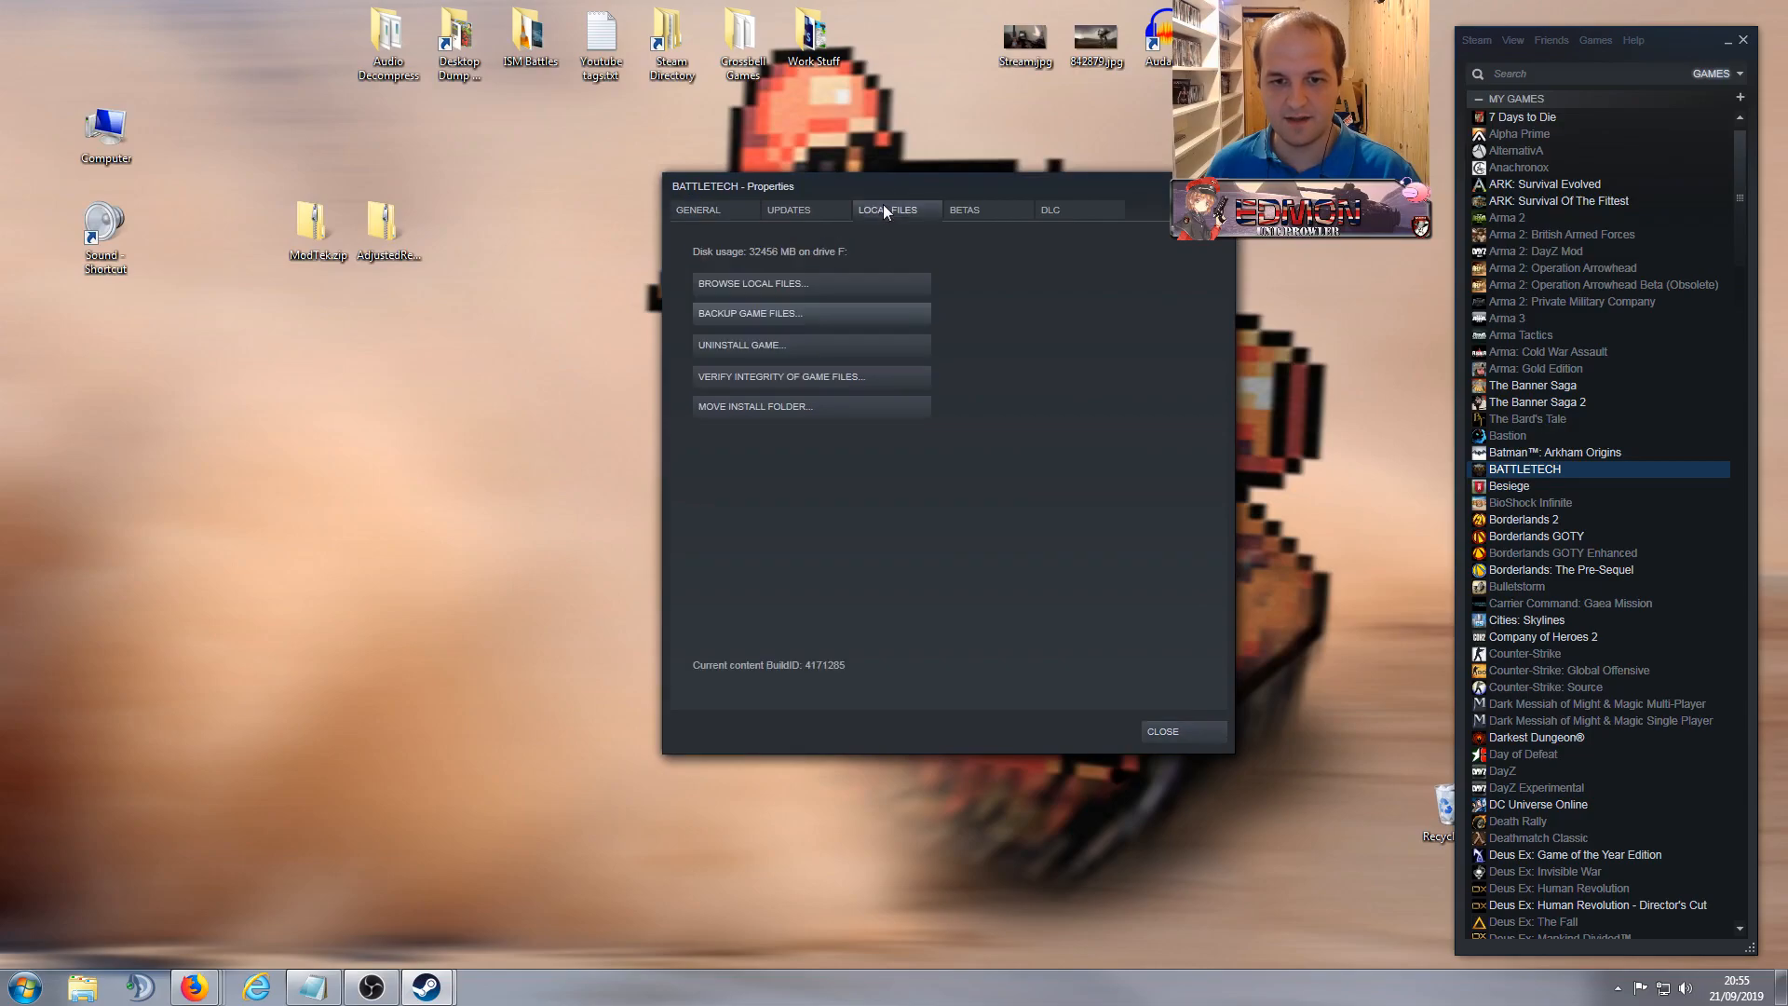
{"action": "left_click", "coordinate": [805, 279]}
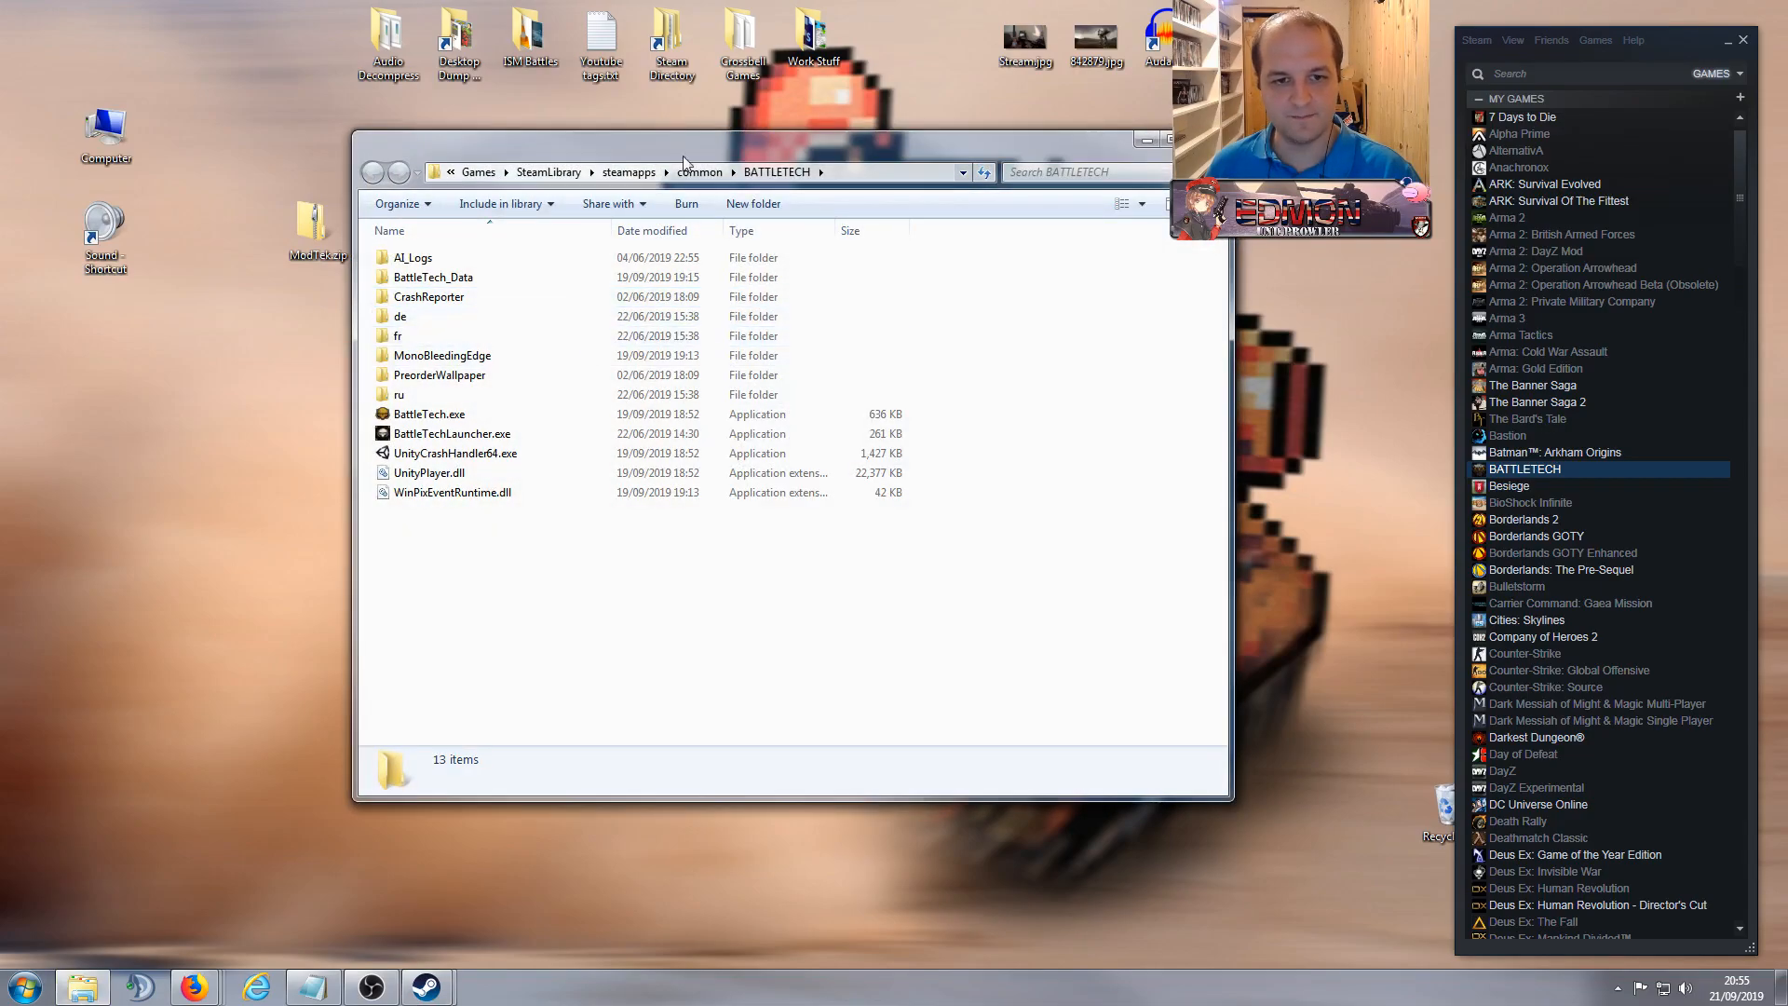
Step: Create a new folder named Mods in the BATTLETECH directory
{"action": "right_click", "coordinate": [562, 582]}
{"action": "mouse_move", "coordinate": [657, 807]}
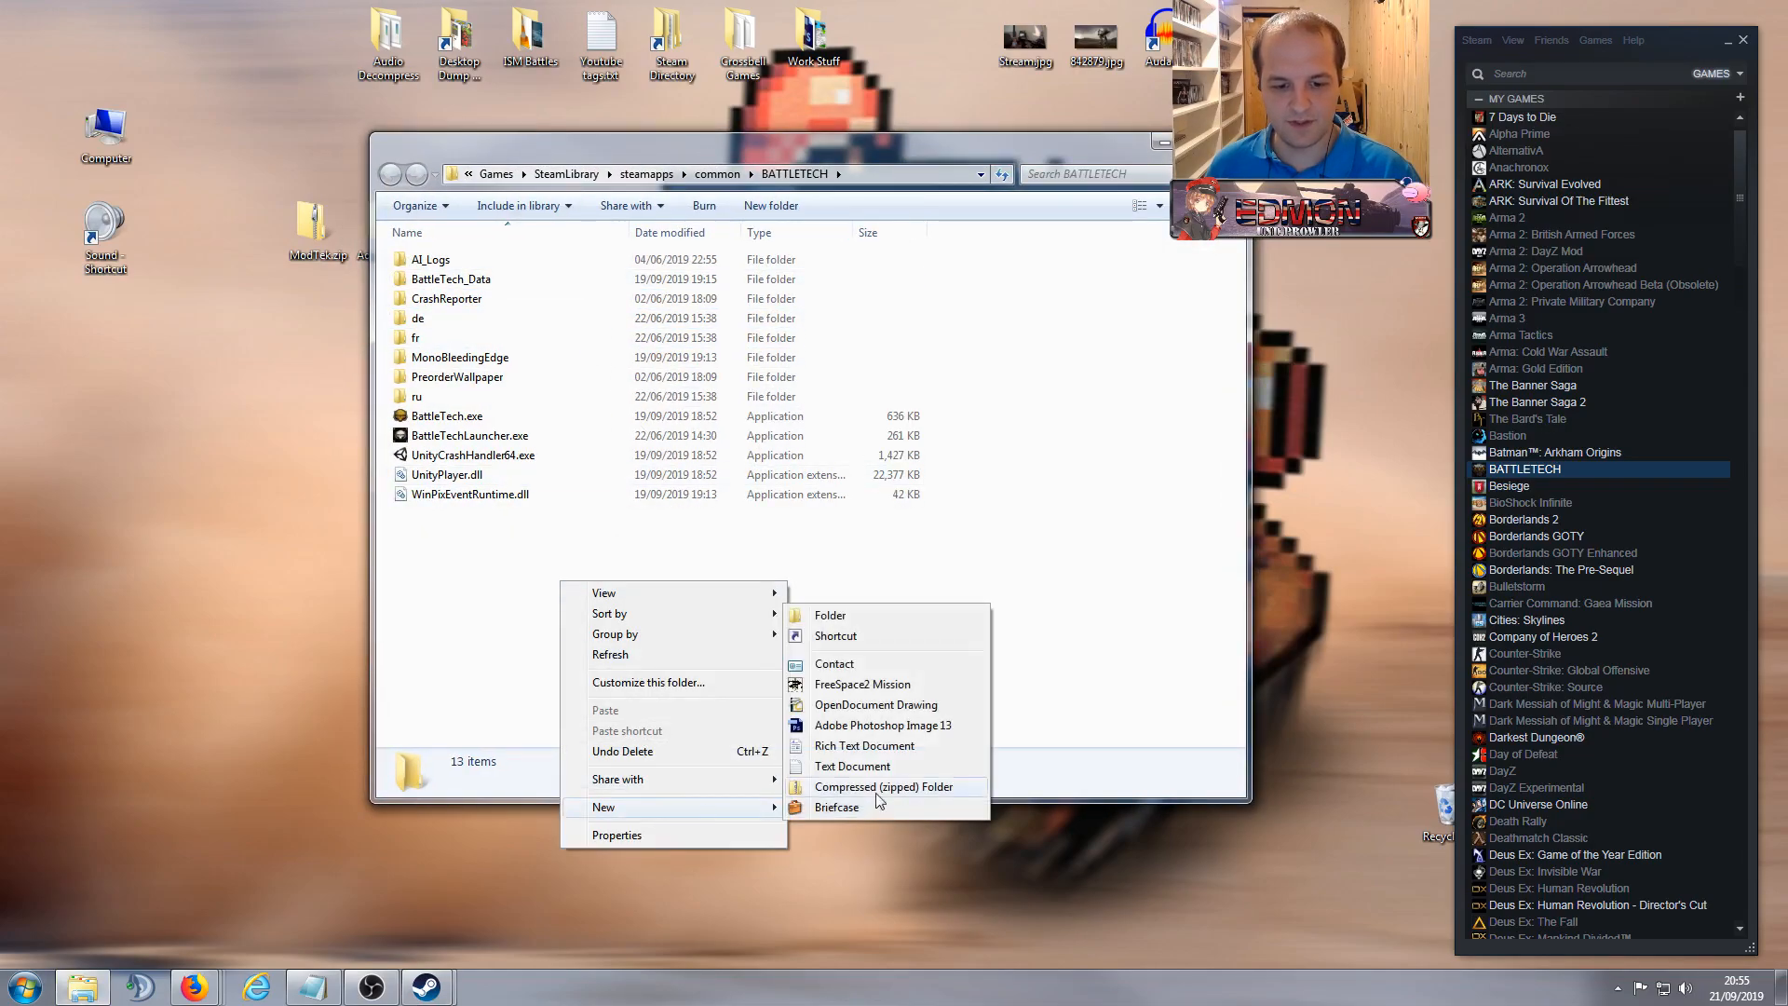
{"action": "left_click", "coordinate": [874, 617]}
{"action": "type", "text": "Mods"}
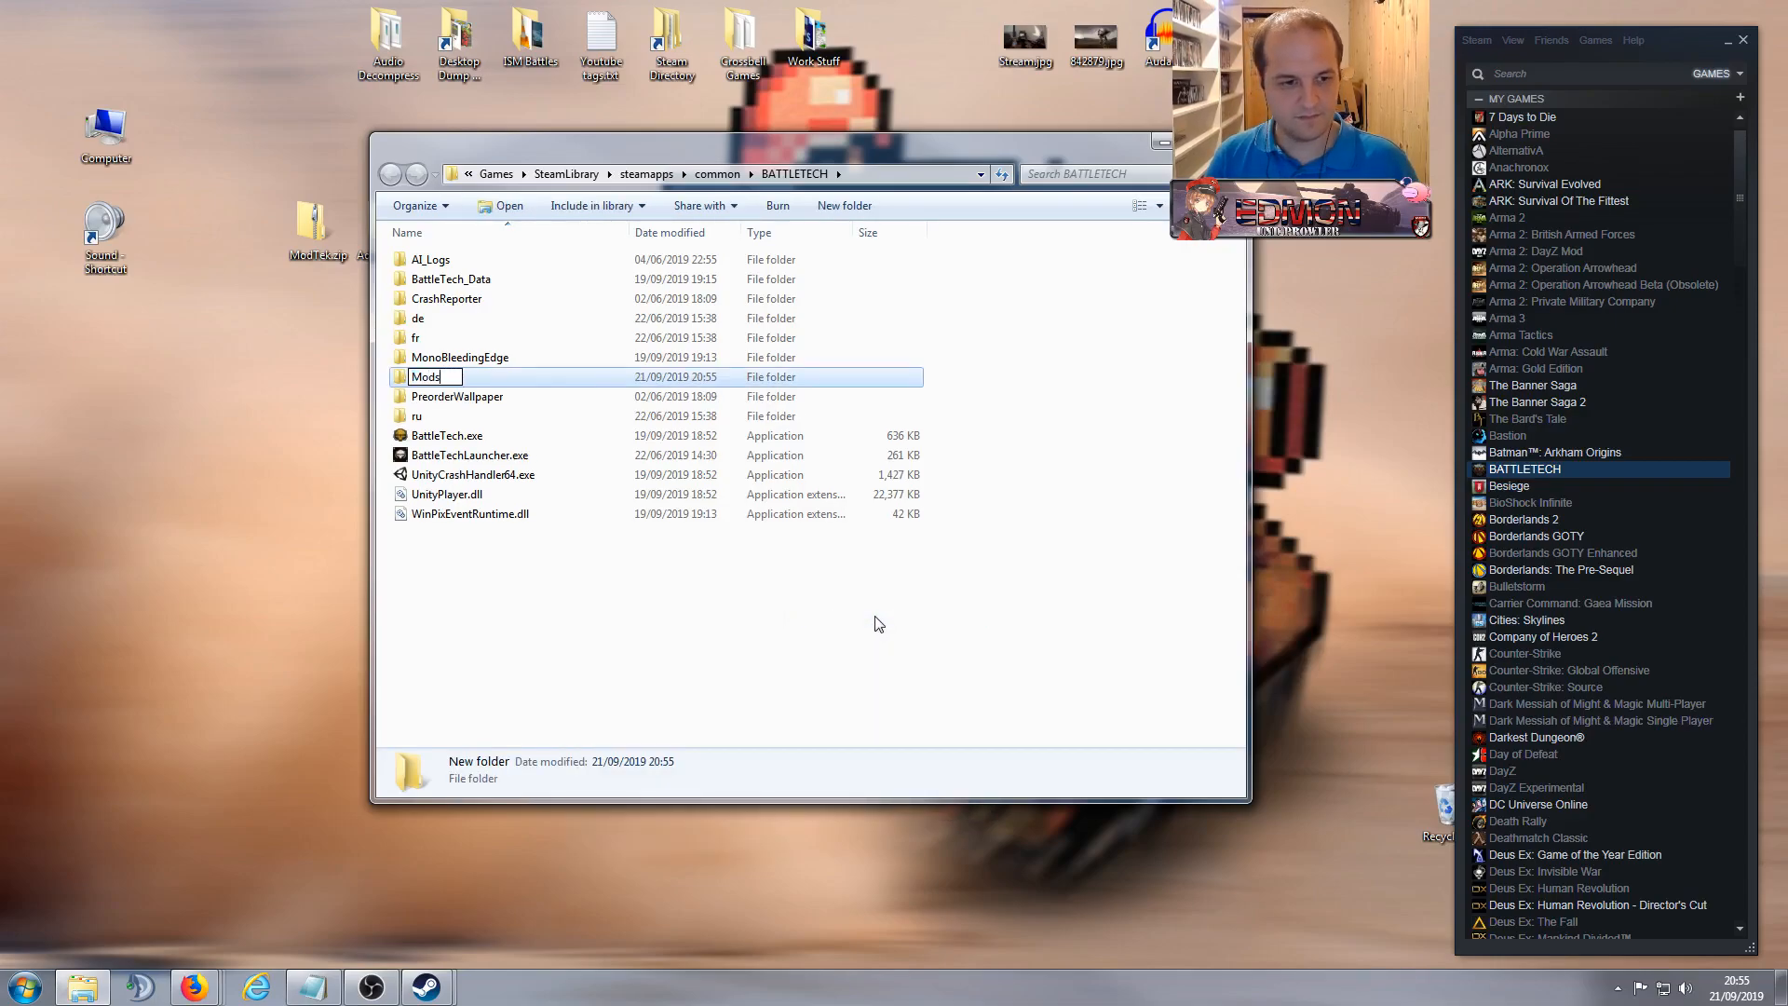
{"action": "key", "text": "Return"}
Step: Place the BATTLETECH folder window below the desktop mod archives and line up the BattleTech Advanced 3062 CAB and Urban Warfare archives in their row
{"action": "left_click_drag", "start_coordinate": [784, 148], "coordinate": [499, 270]}
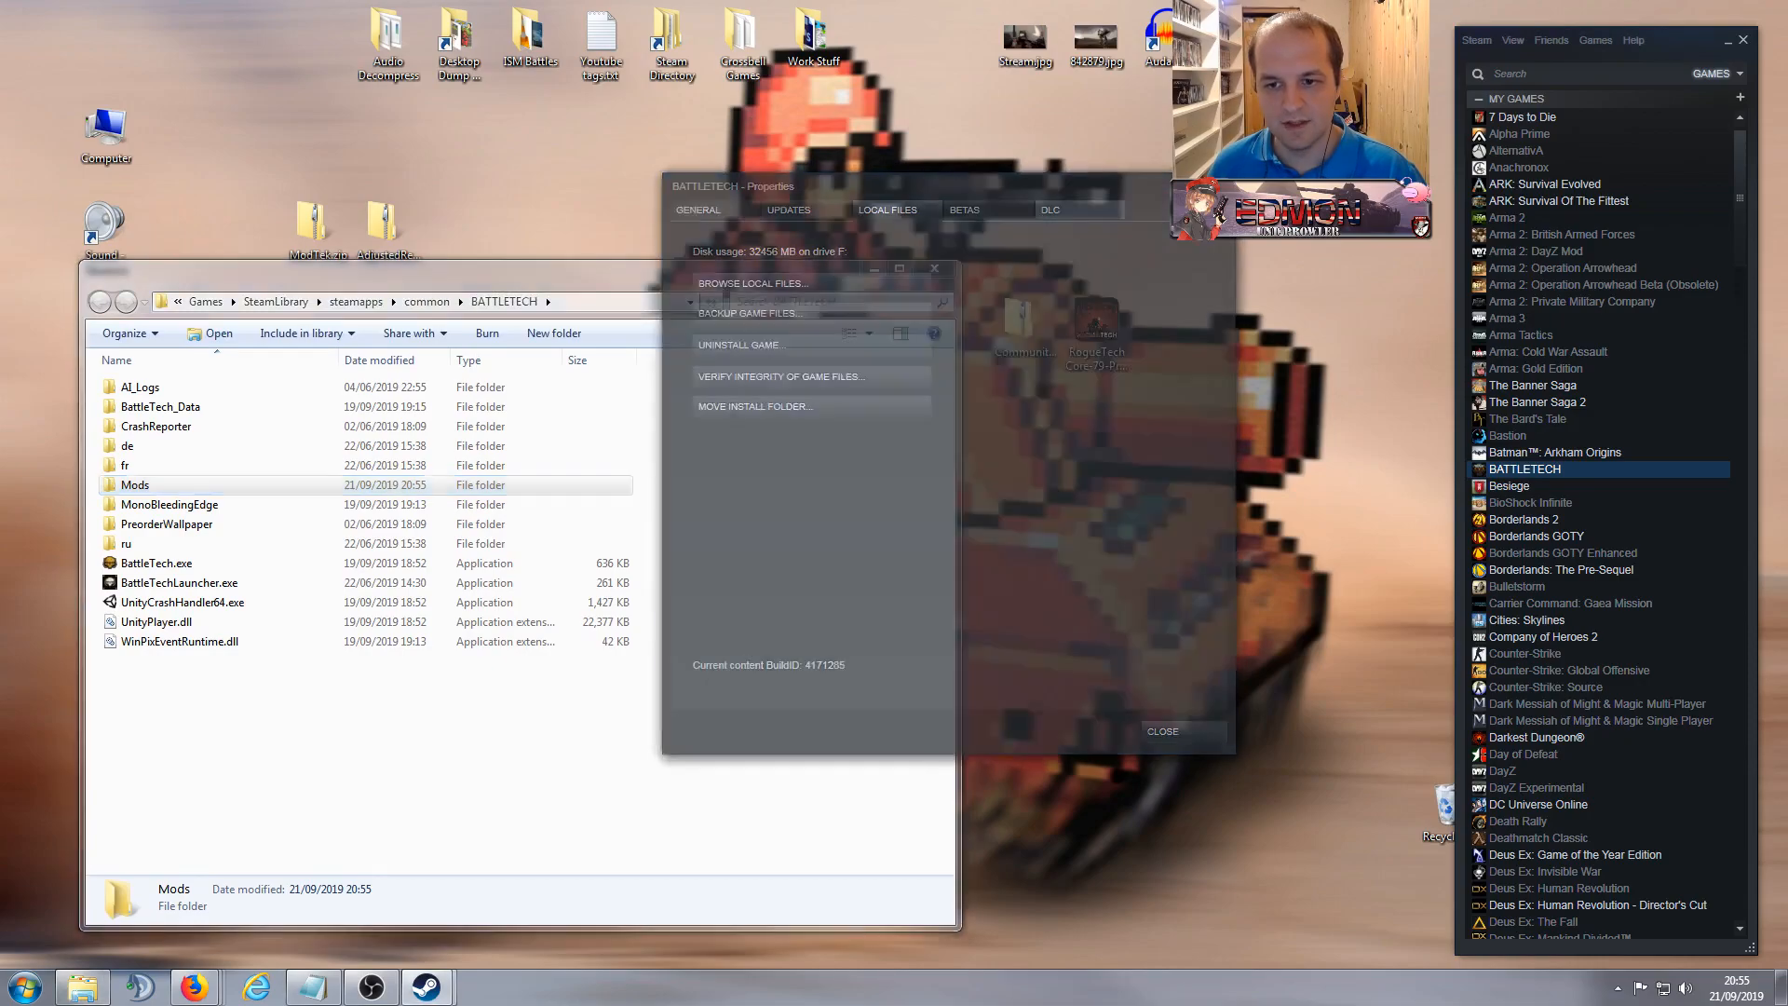
{"action": "left_click_drag", "start_coordinate": [635, 271], "coordinate": [999, 508]}
{"action": "left_click_drag", "start_coordinate": [756, 519], "coordinate": [589, 309]}
{"action": "left_click_drag", "start_coordinate": [736, 416], "coordinate": [667, 319]}
Step: Check the full names of the BattleTech Advanced 3062 Core and Single Folder CAB archives on the desktop
{"action": "left_click", "coordinate": [757, 333]}
{"action": "left_click", "coordinate": [799, 337]}
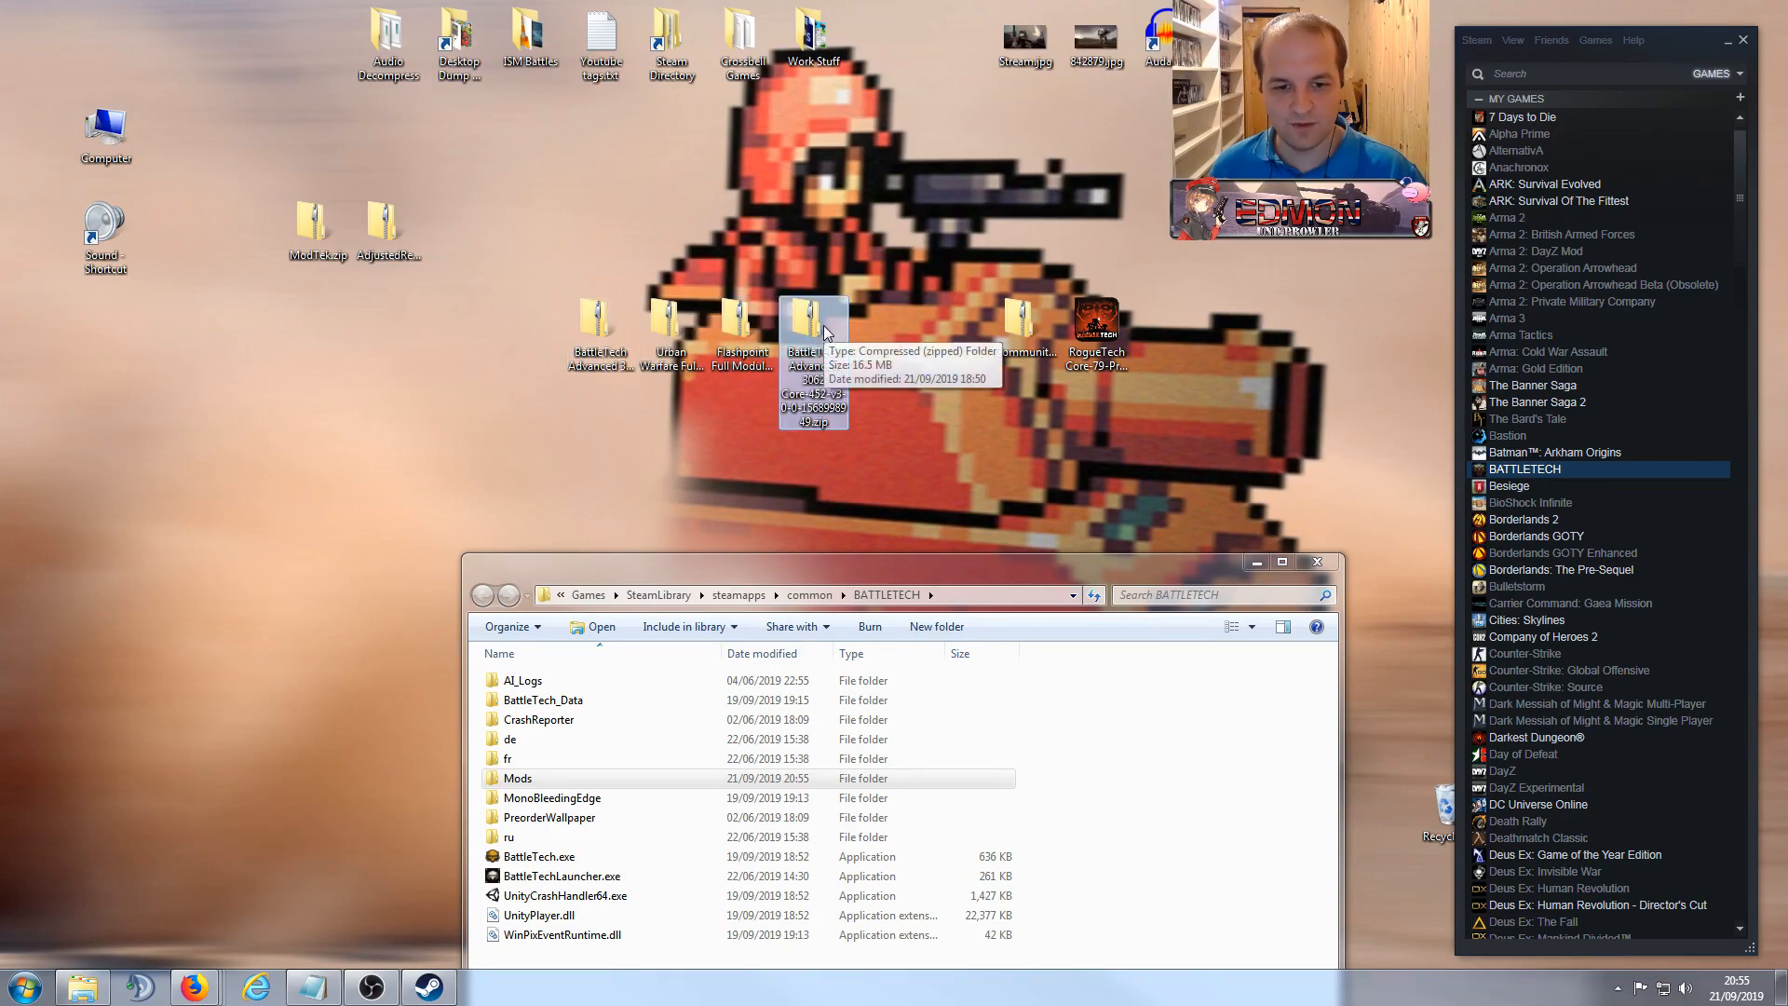
{"action": "key", "text": "Left"}
{"action": "key", "text": "Left"}
{"action": "left_click", "coordinate": [602, 327]}
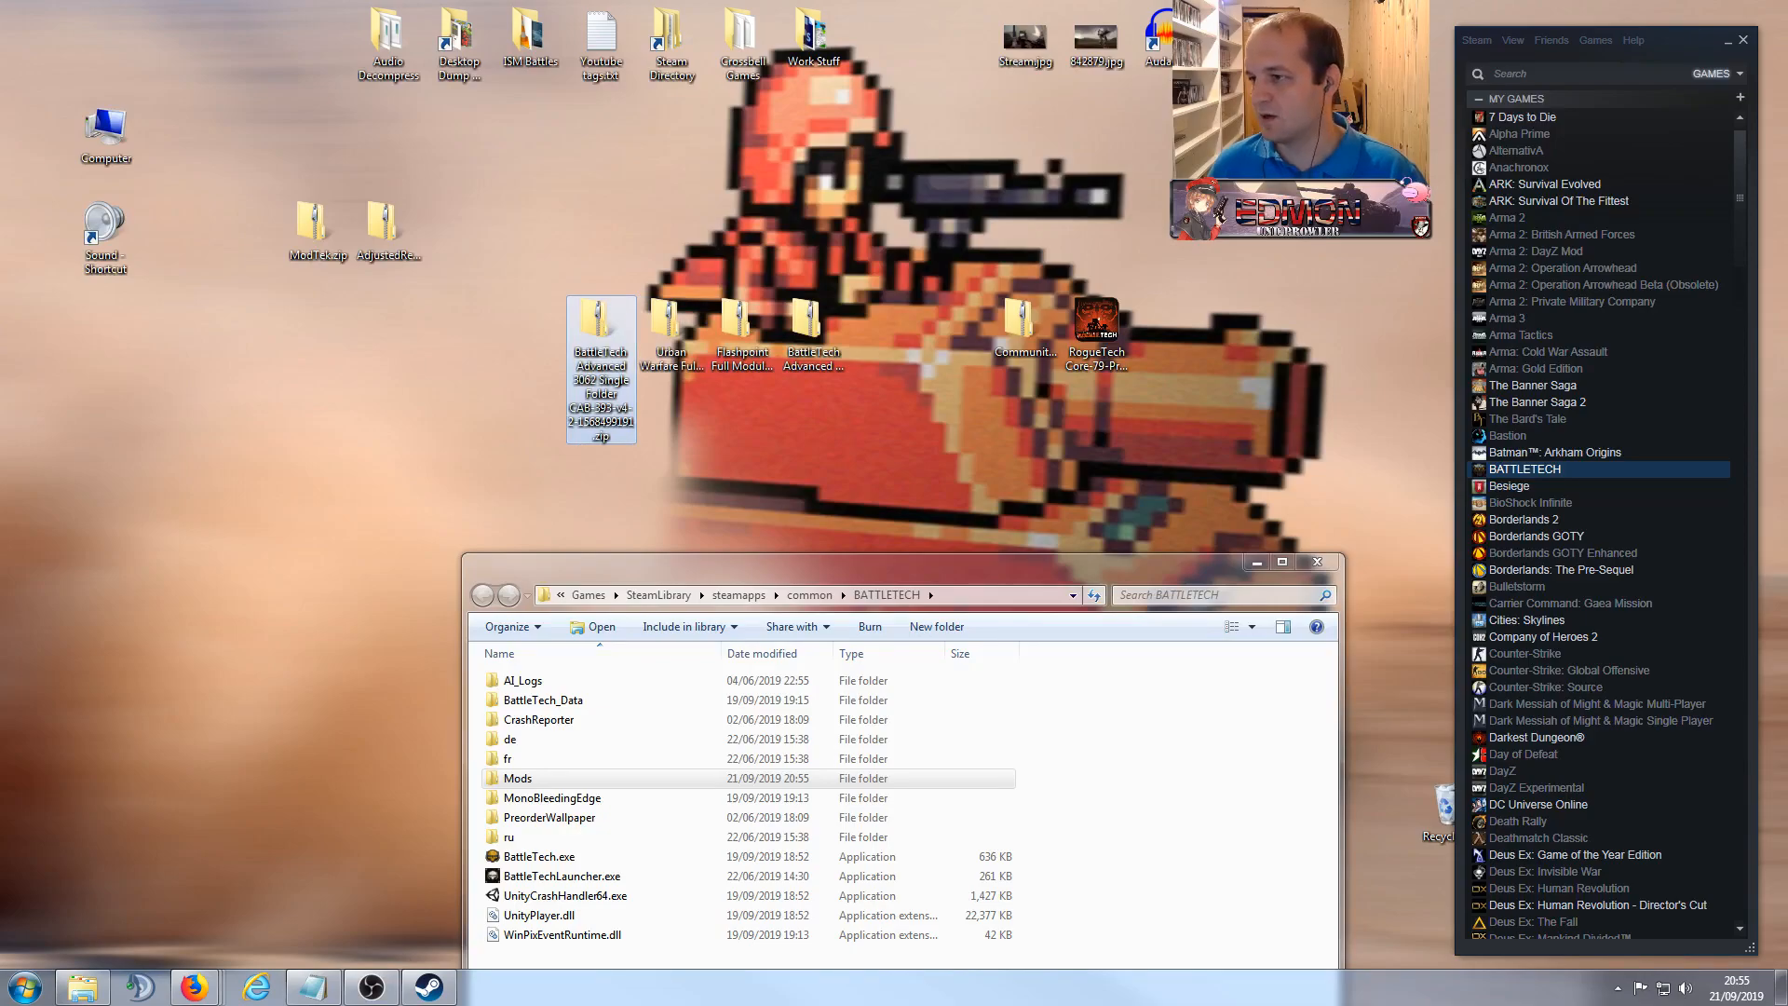
Step: Switch to Firefox with the Community Asset Bundle page on Nexus Mods and open its list of files
{"action": "left_click_drag", "start_coordinate": [1787, 239], "coordinate": [639, 219]}
{"action": "left_click_drag", "start_coordinate": [734, 43], "coordinate": [683, 37]}
{"action": "scroll", "coordinate": [680, 493], "scroll_direction": "down", "scroll_amount": 4}
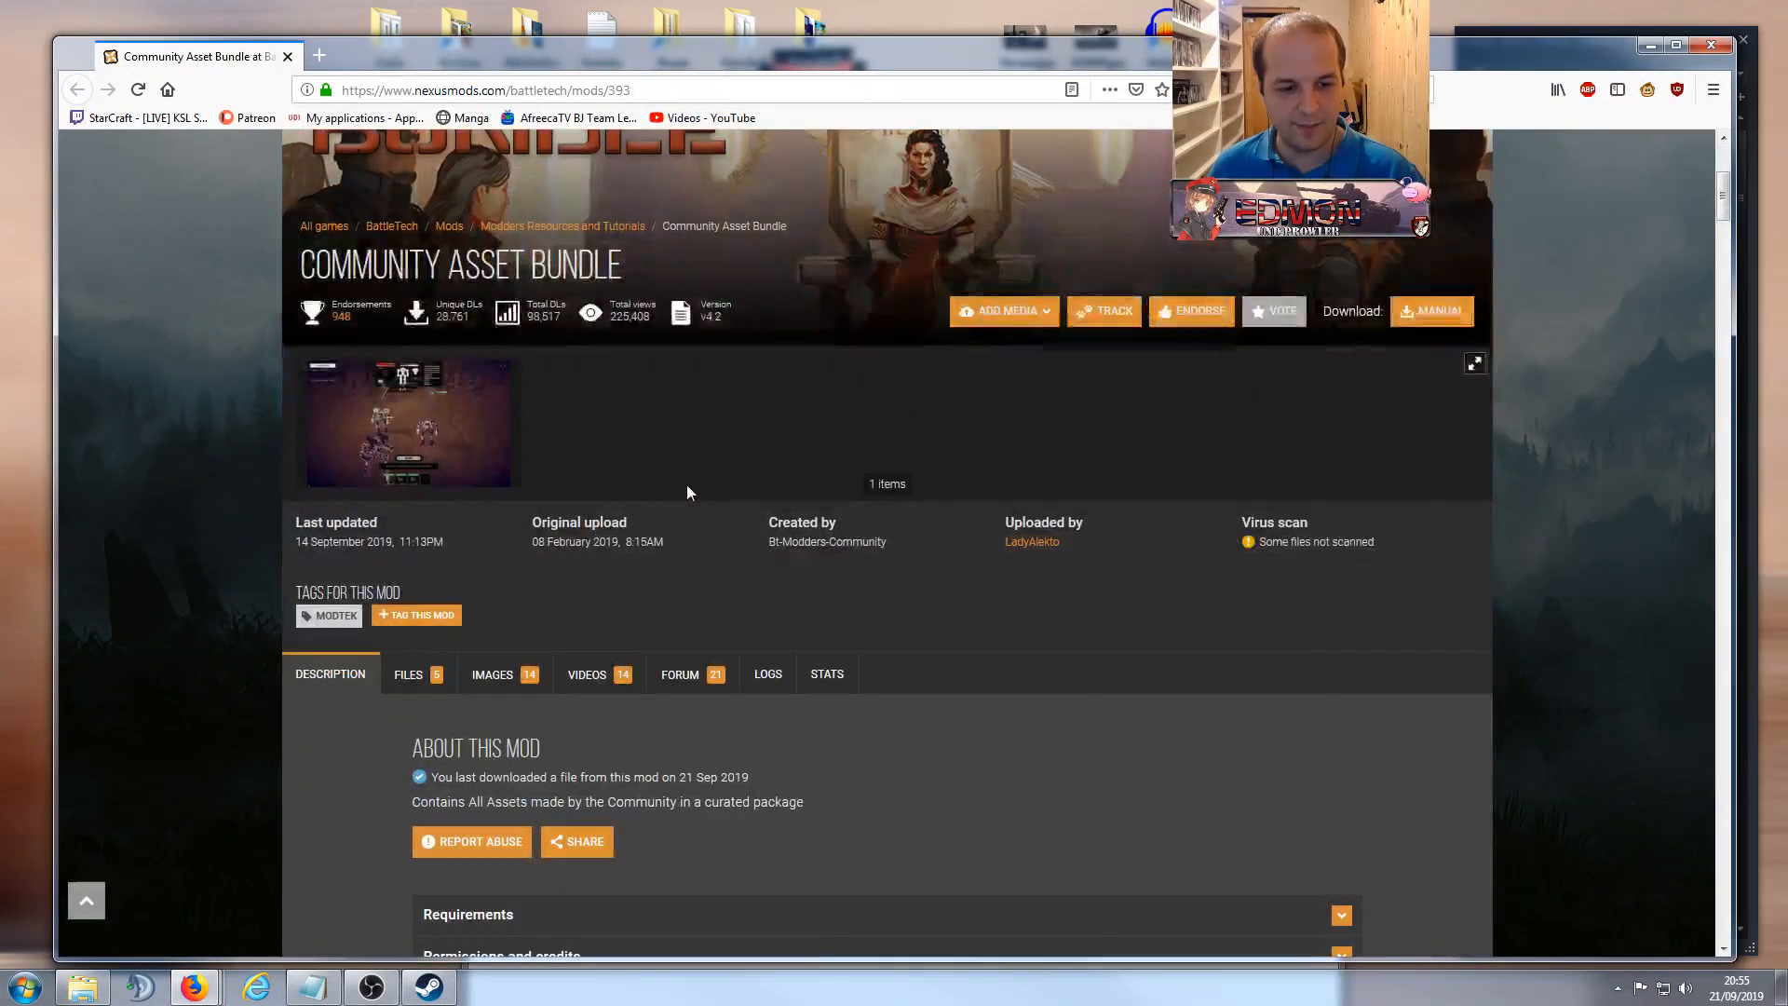
{"action": "left_click", "coordinate": [410, 674]}
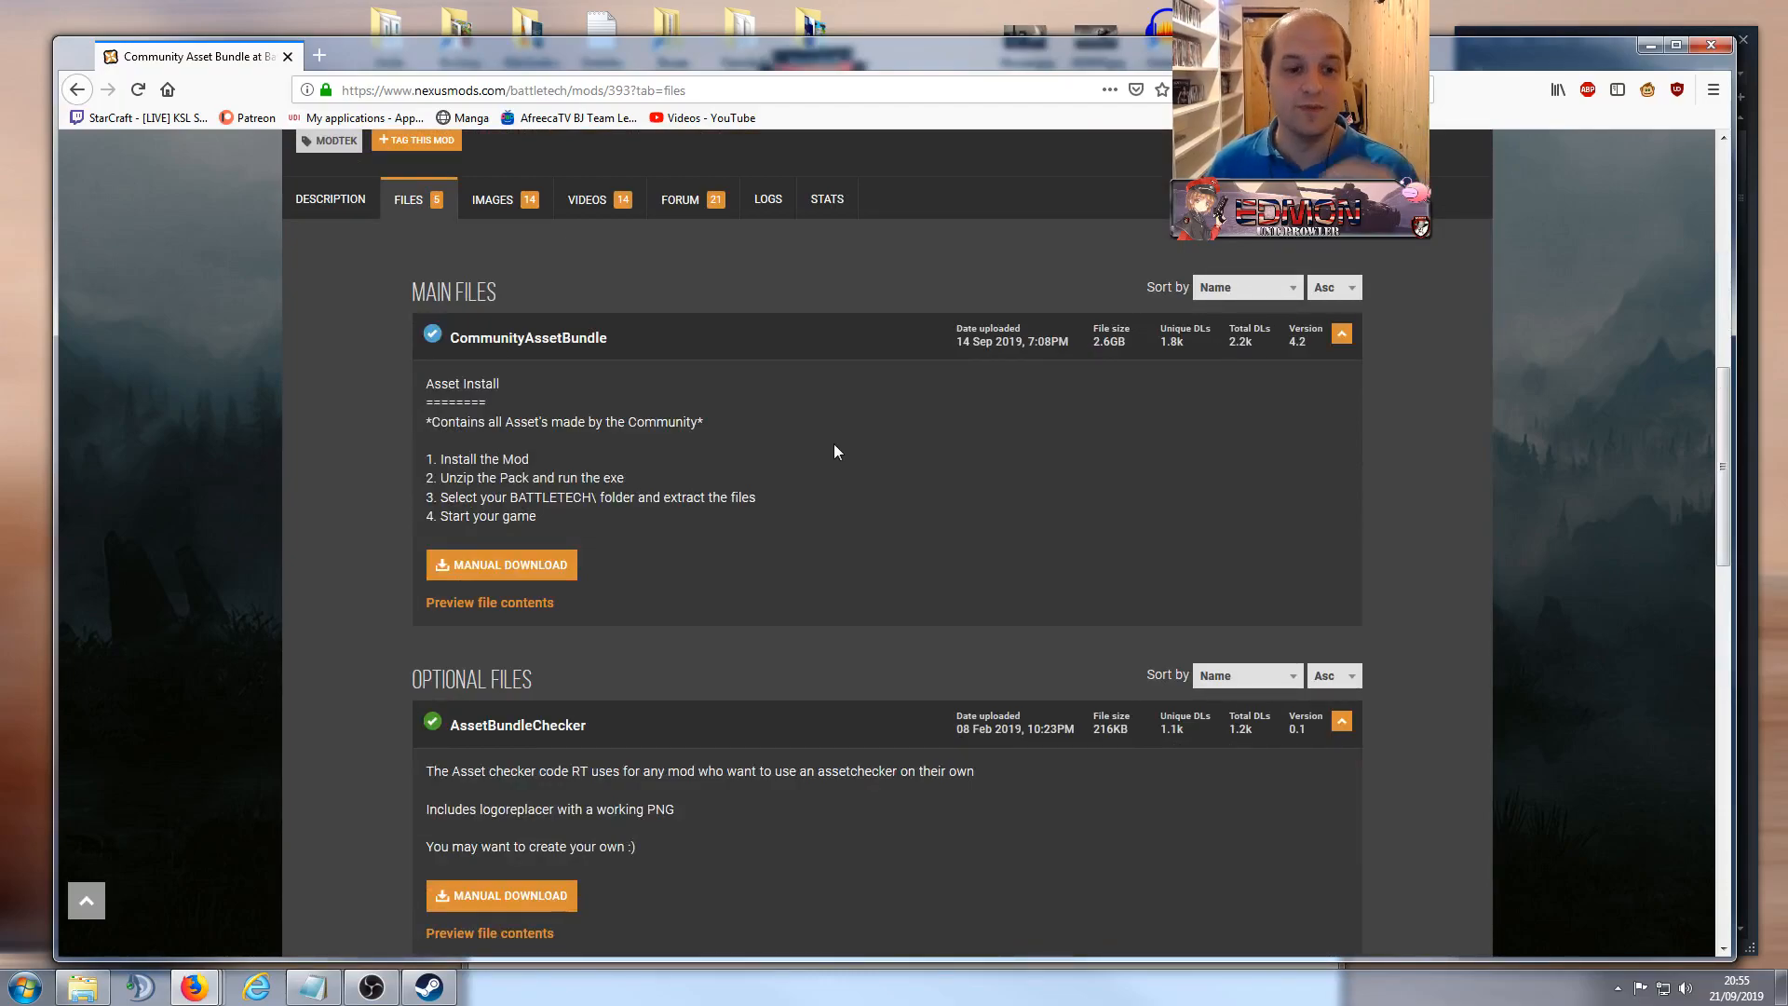
Step: Compare the main and optional Community Asset Bundle files, including the BattleTech Advanced 3062 and CAB-3025 single-folder editions, and clear the browser away
{"action": "scroll", "coordinate": [797, 432], "scroll_direction": "down", "scroll_amount": 2}
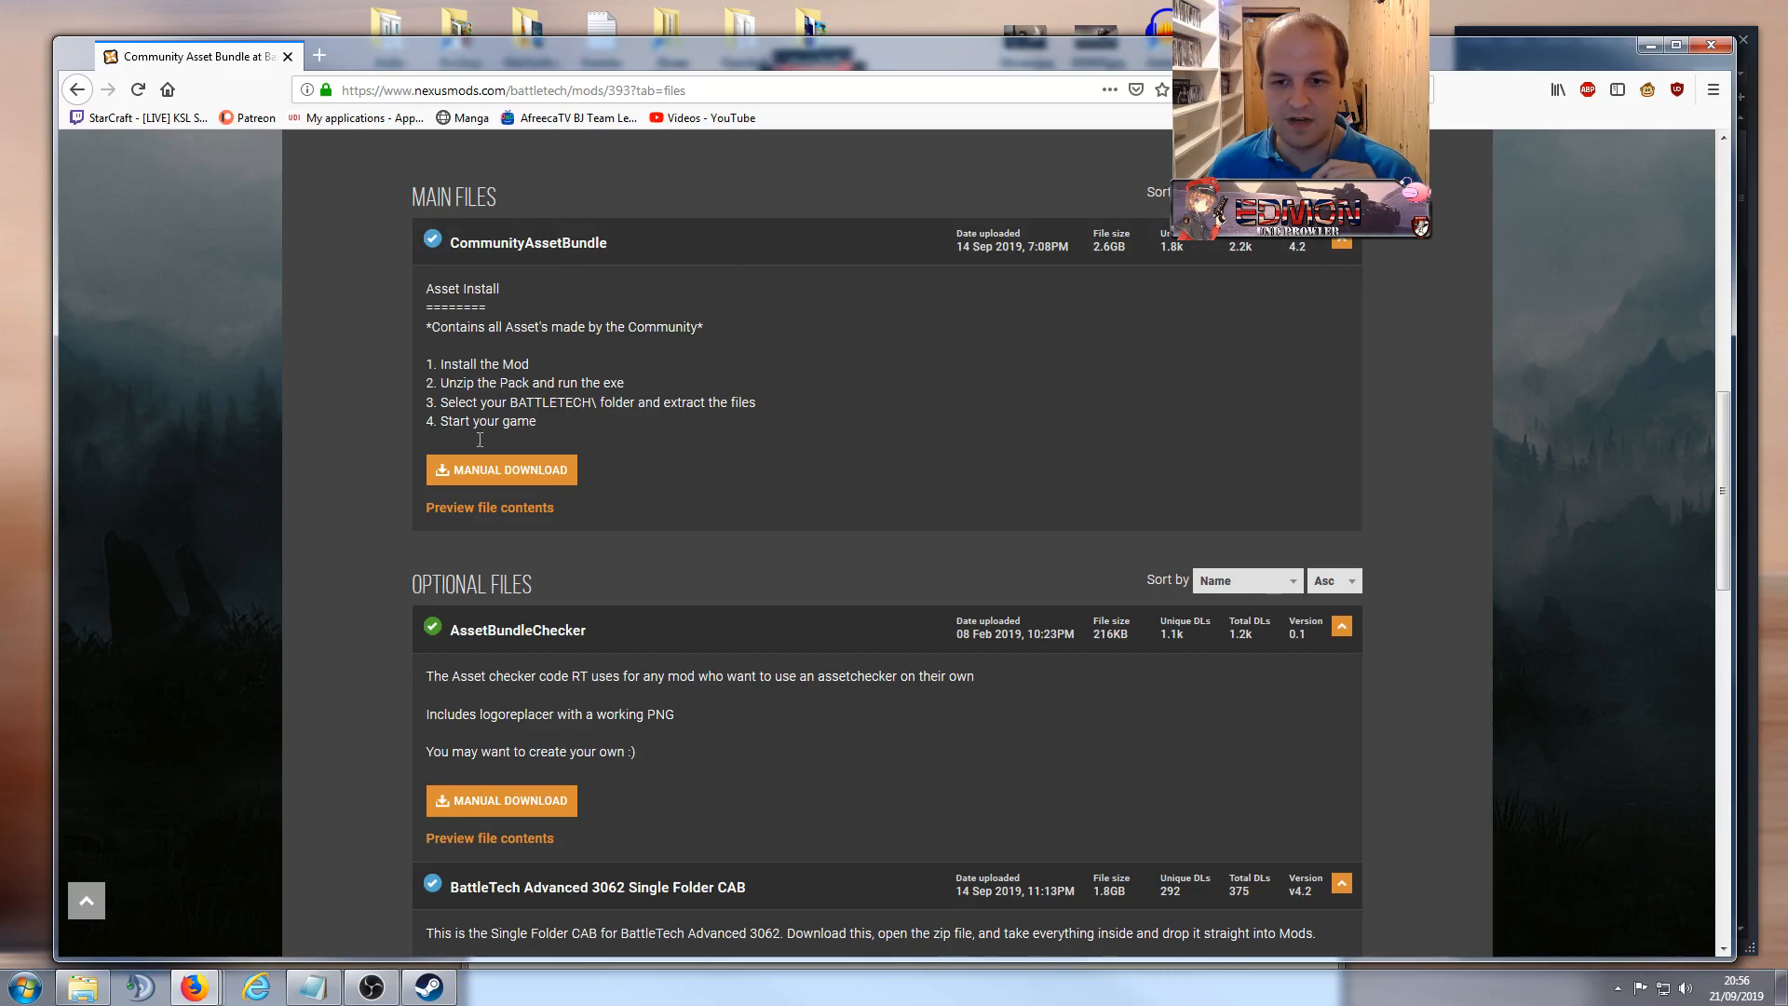
{"action": "scroll", "coordinate": [907, 484], "scroll_direction": "down", "scroll_amount": 1}
{"action": "scroll", "coordinate": [908, 485], "scroll_direction": "down", "scroll_amount": 10}
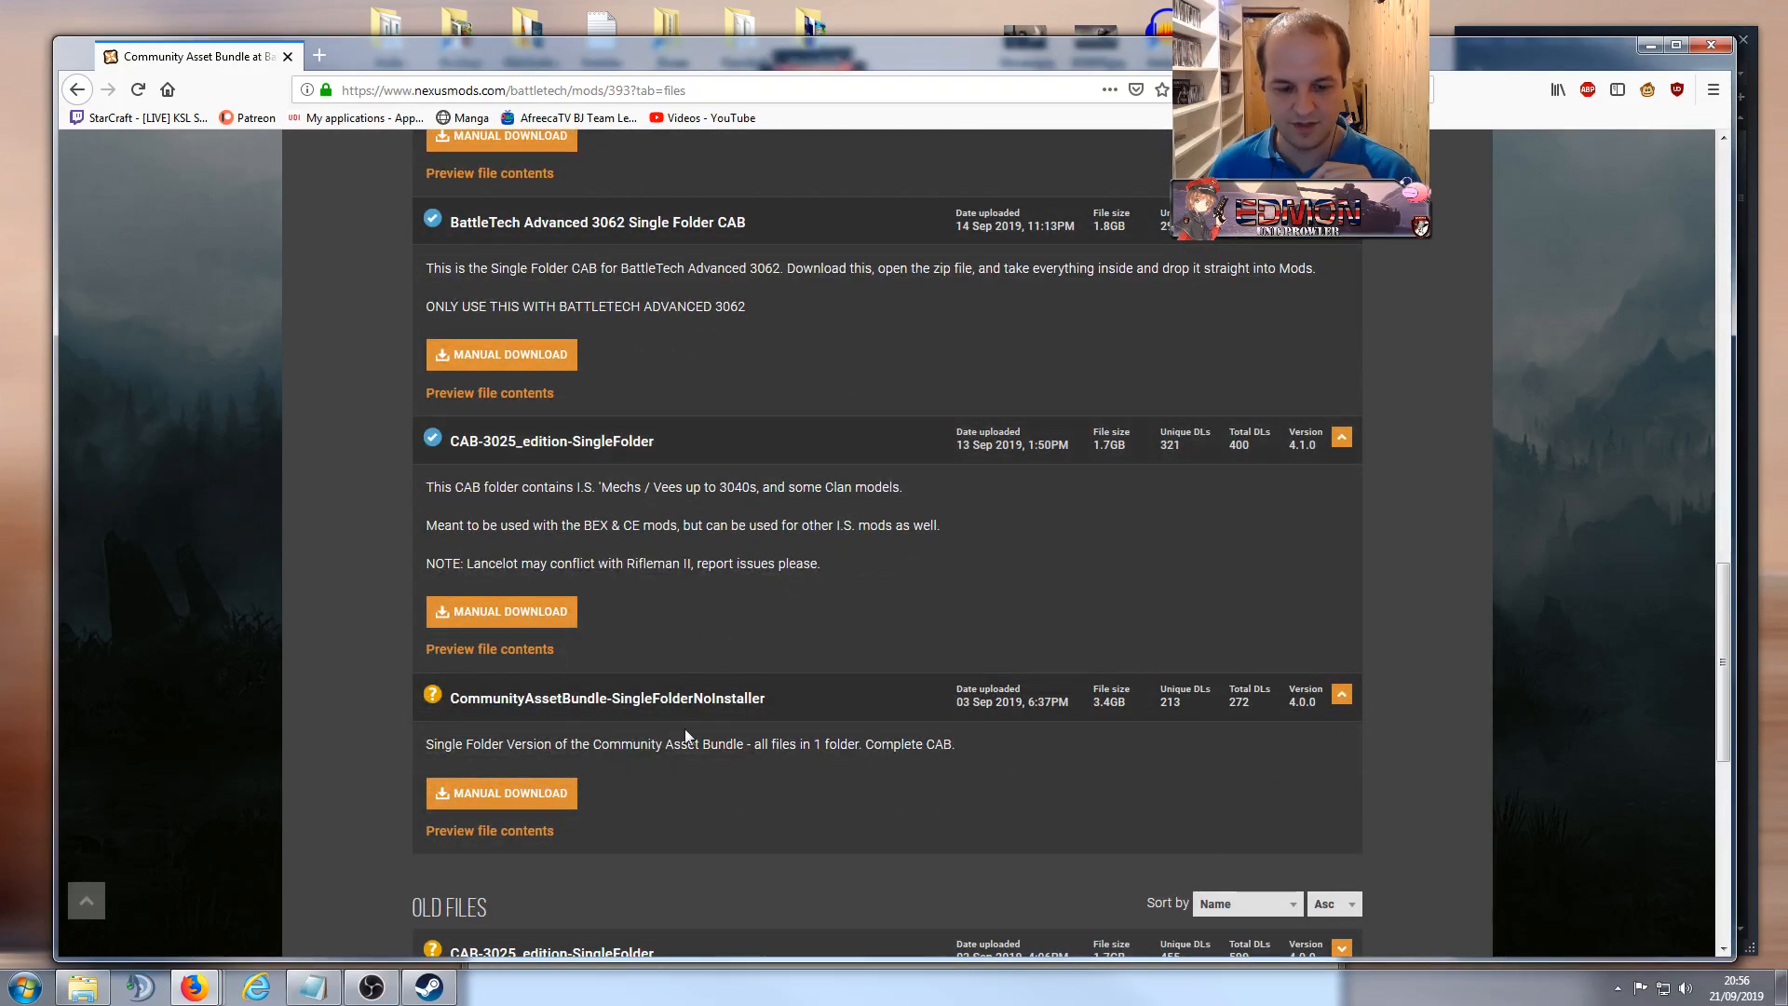
{"action": "scroll", "coordinate": [690, 410], "scroll_direction": "up", "scroll_amount": 2}
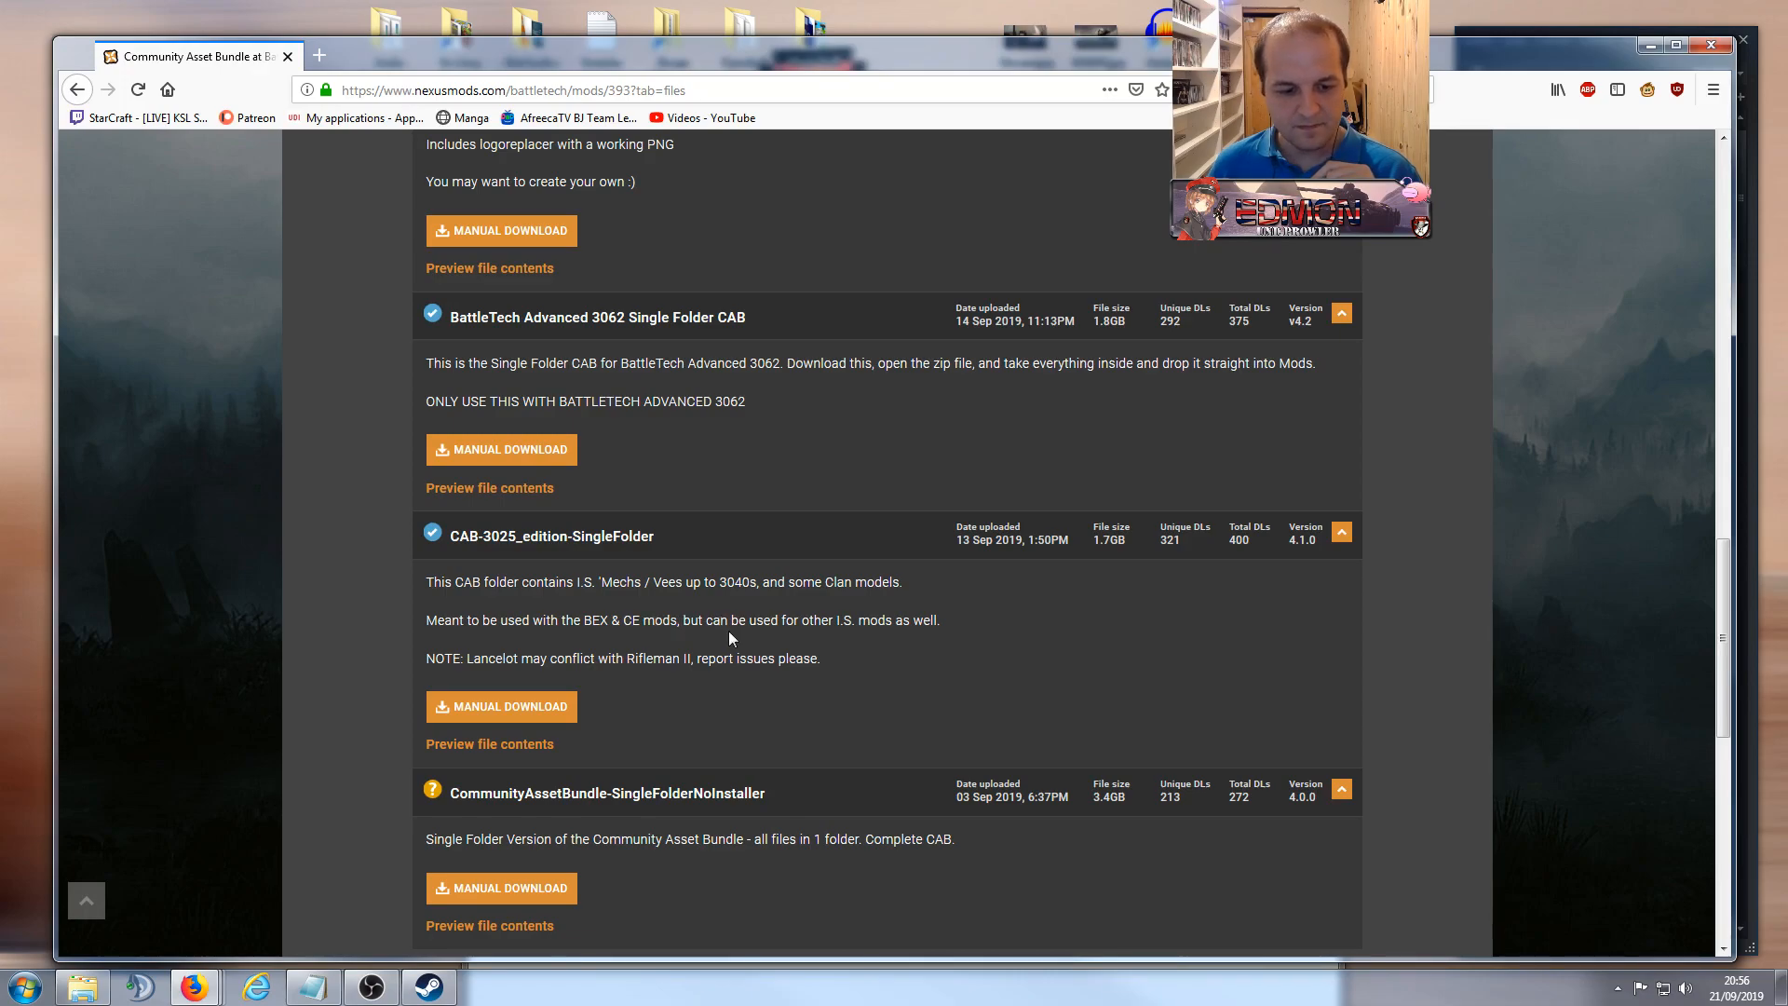
{"action": "scroll", "coordinate": [728, 632], "scroll_direction": "down", "scroll_amount": 2}
{"action": "scroll", "coordinate": [735, 550], "scroll_direction": "up", "scroll_amount": 1}
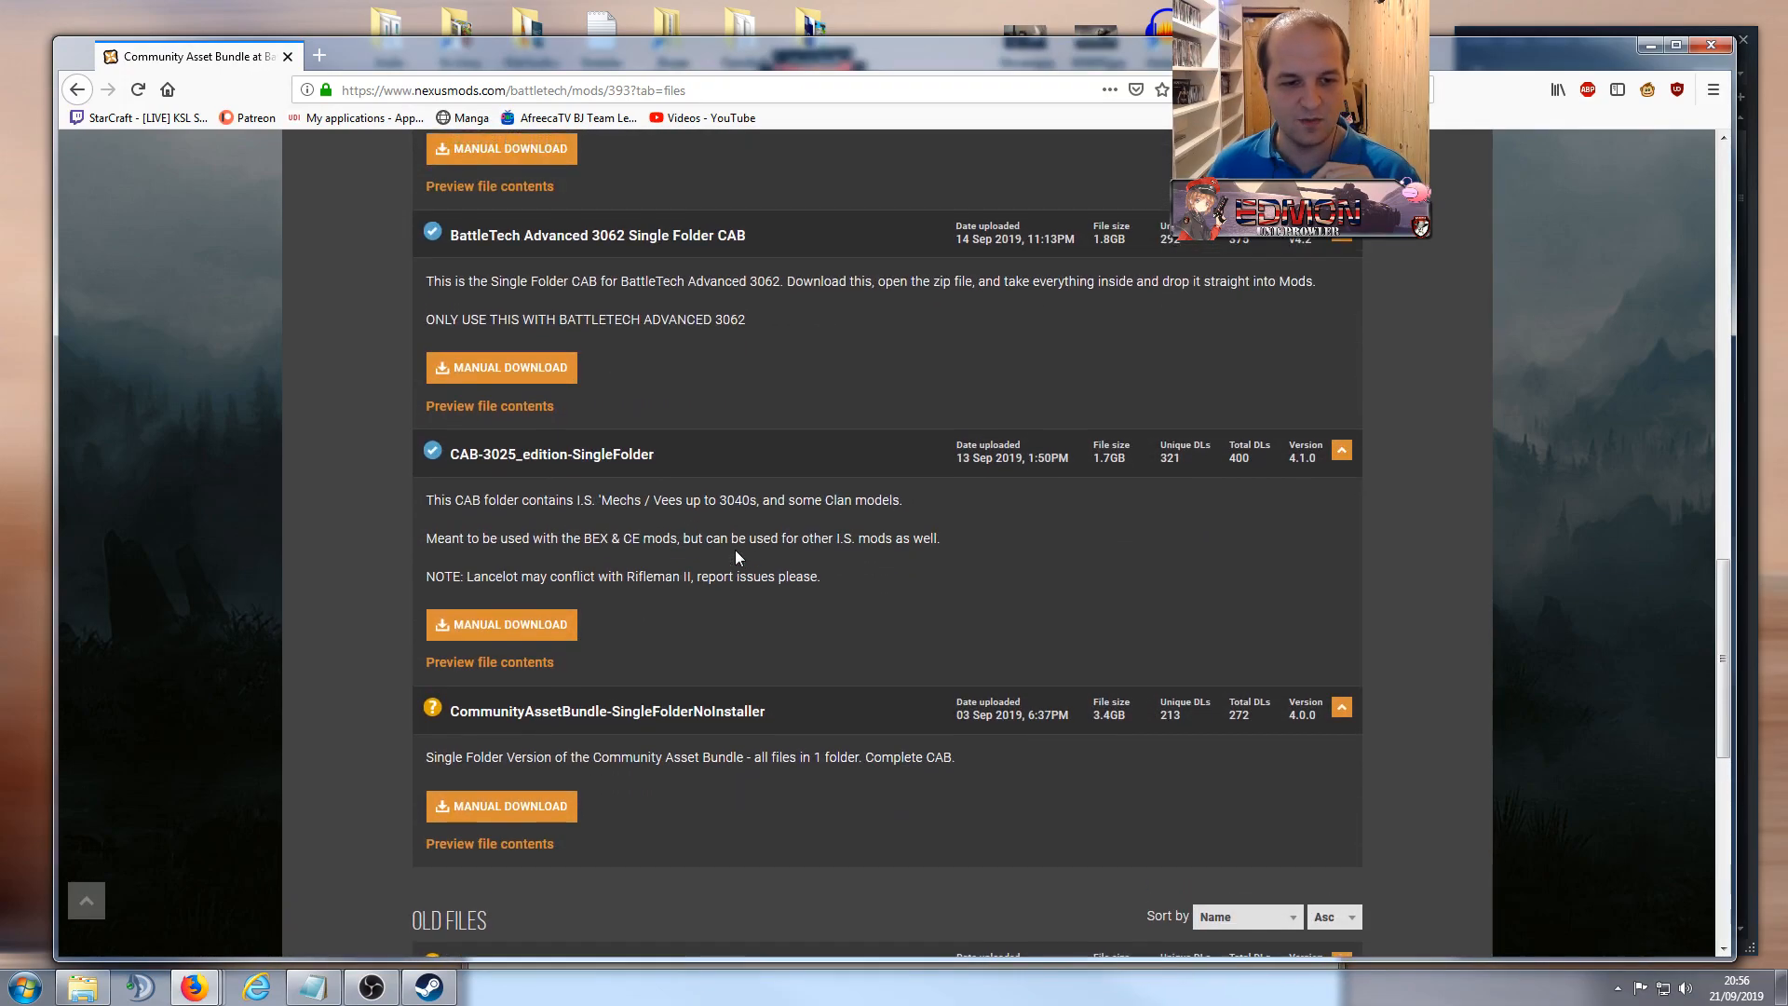
{"action": "scroll", "coordinate": [735, 557], "scroll_direction": "up", "scroll_amount": 3}
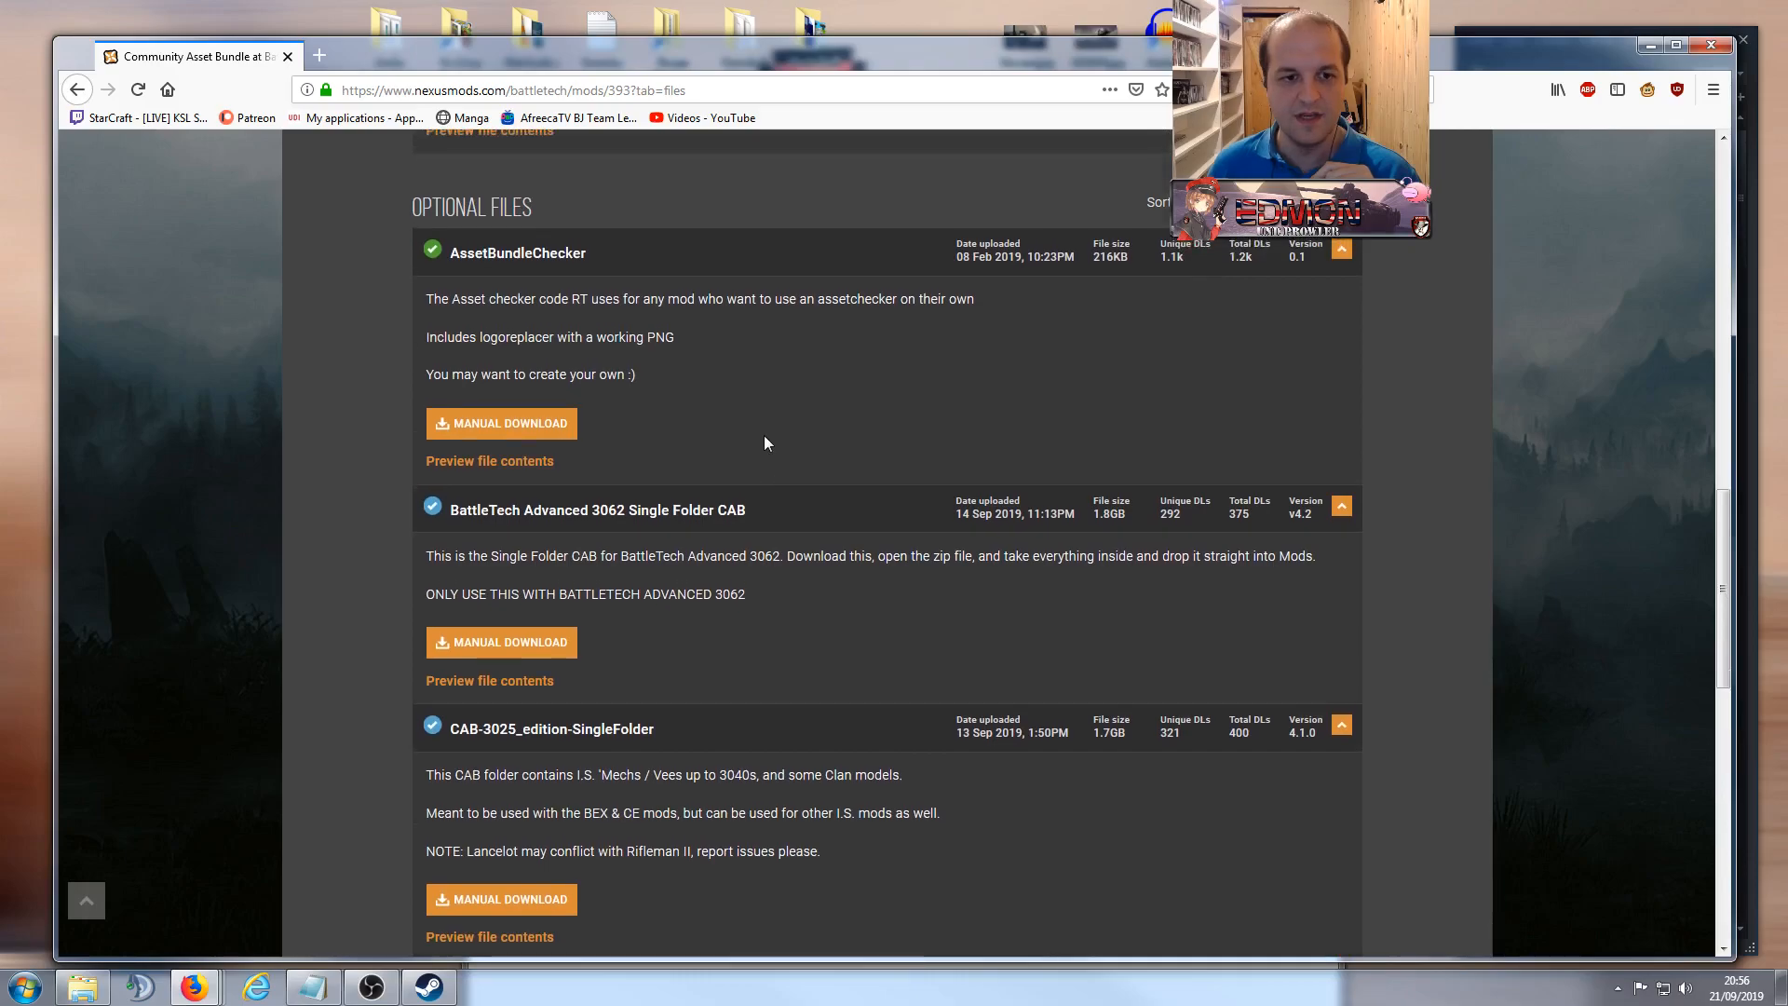
{"action": "scroll", "coordinate": [764, 442], "scroll_direction": "up", "scroll_amount": 3}
{"action": "scroll", "coordinate": [802, 563], "scroll_direction": "down", "scroll_amount": 3}
{"action": "scroll", "coordinate": [802, 547], "scroll_direction": "up", "scroll_amount": 3}
{"action": "scroll", "coordinate": [809, 535], "scroll_direction": "down", "scroll_amount": 3}
{"action": "scroll", "coordinate": [812, 517], "scroll_direction": "down", "scroll_amount": 3}
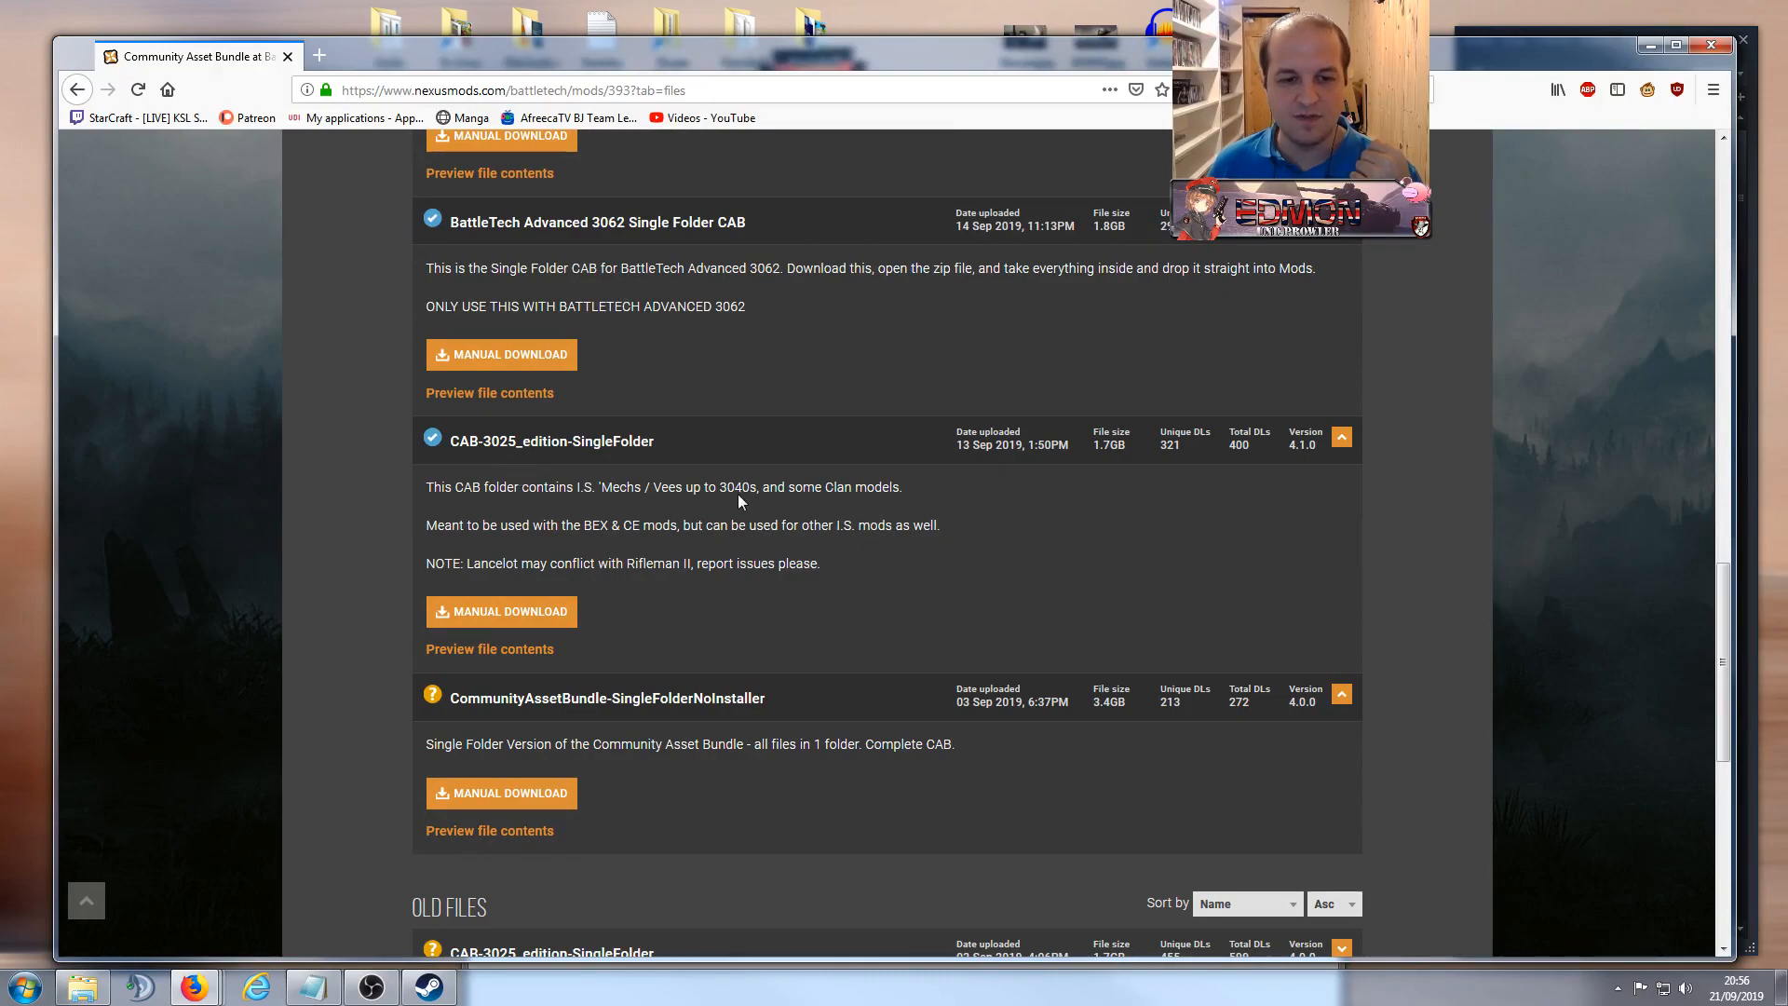
{"action": "scroll", "coordinate": [883, 431], "scroll_direction": "up", "scroll_amount": 11}
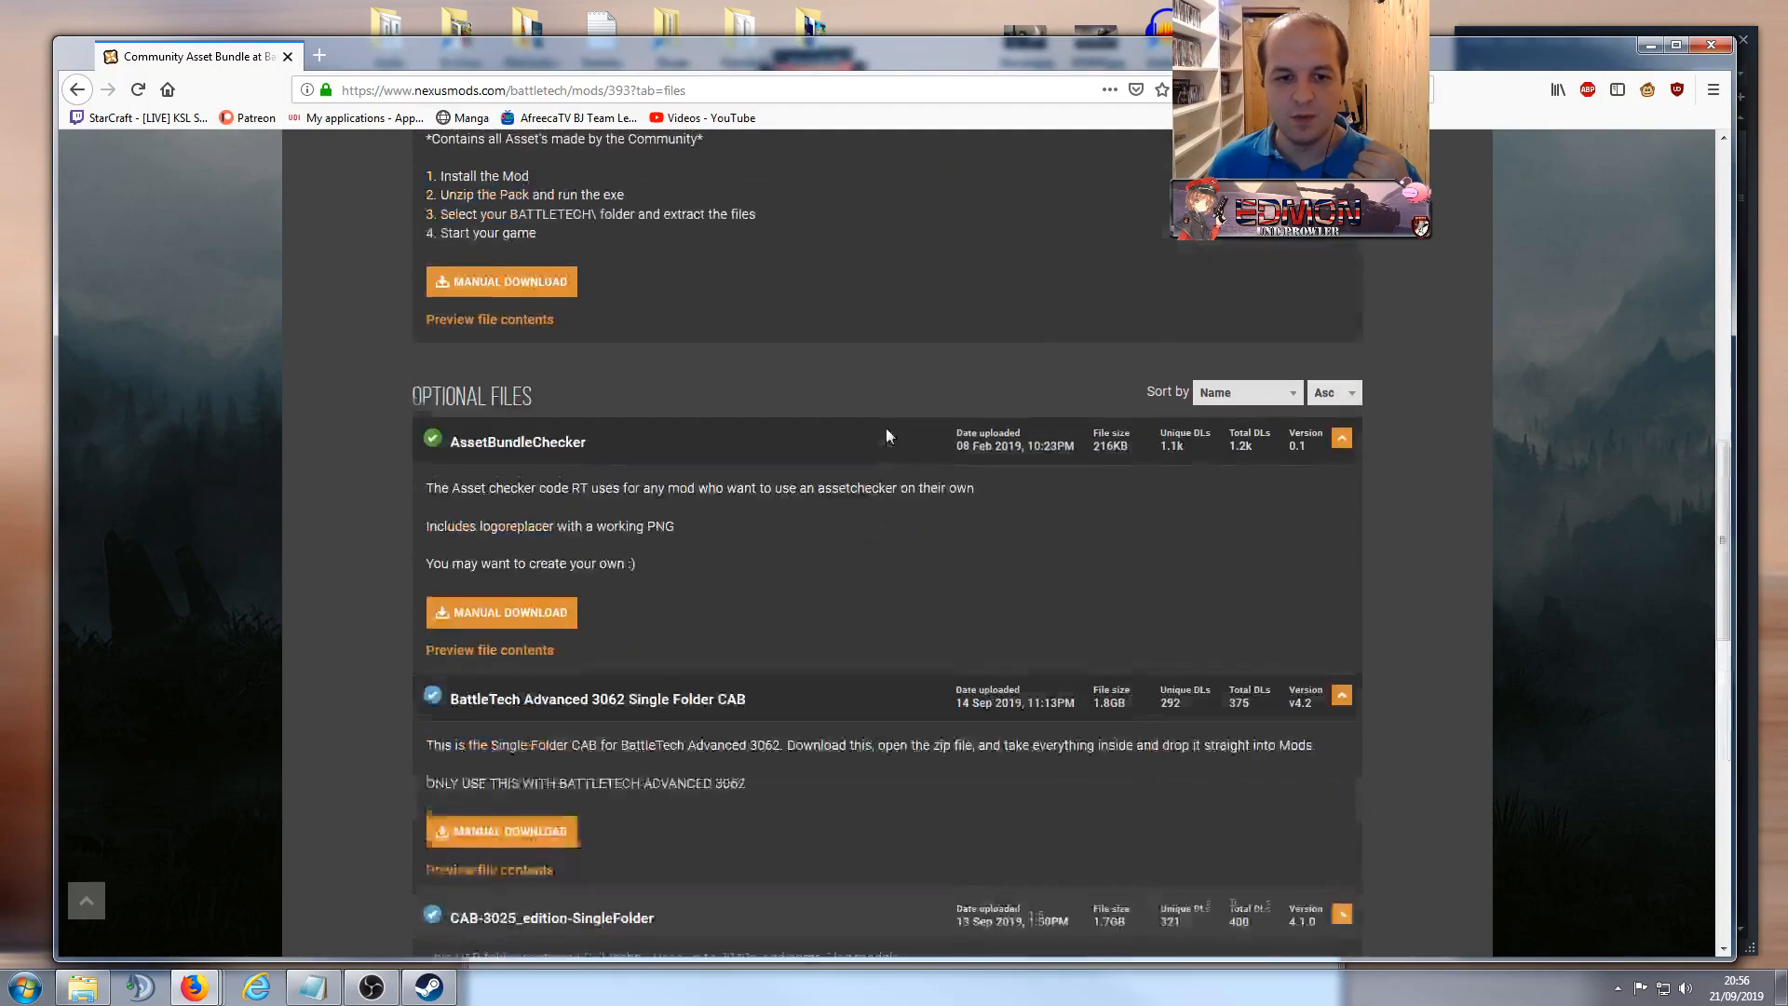
{"action": "scroll", "coordinate": [883, 428], "scroll_direction": "up", "scroll_amount": 7}
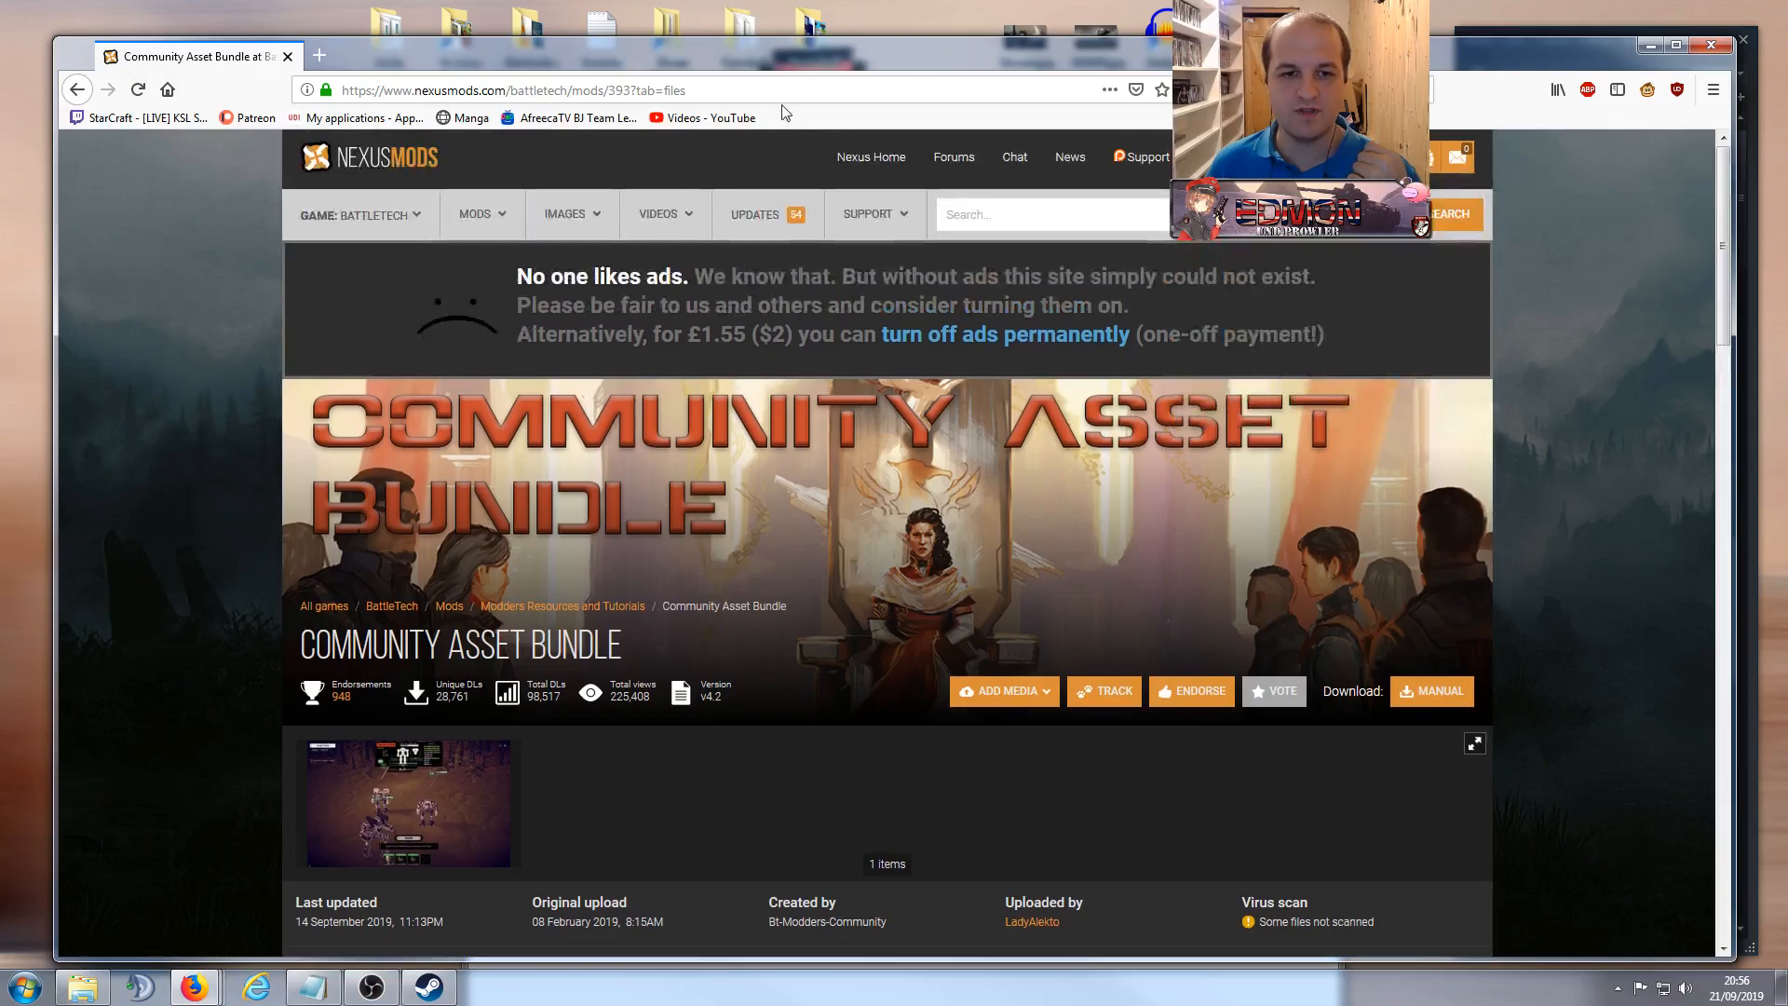
{"action": "left_click_drag", "start_coordinate": [566, 49], "coordinate": [1787, 54]}
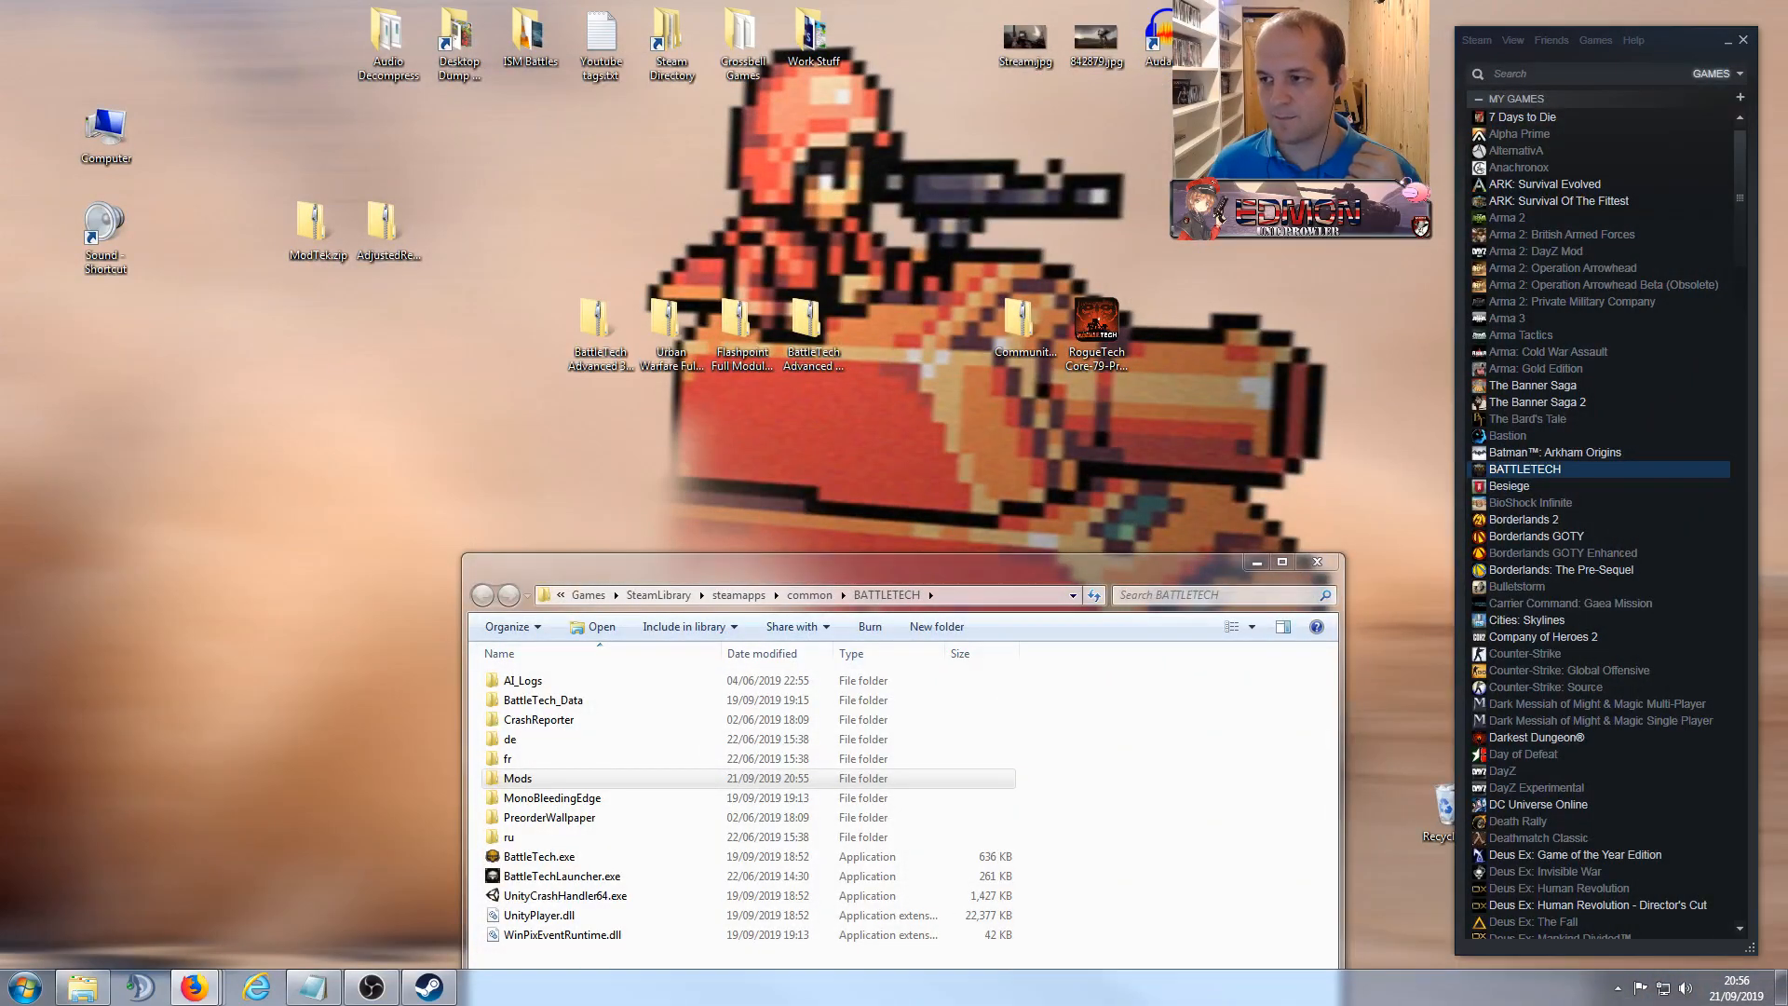
Step: Place the BATTLETECH folder window below the desktop archives and open the BattleTech Advanced 3062 Single Folder CAB archive beside it
{"action": "left_click_drag", "start_coordinate": [859, 568], "coordinate": [807, 404]}
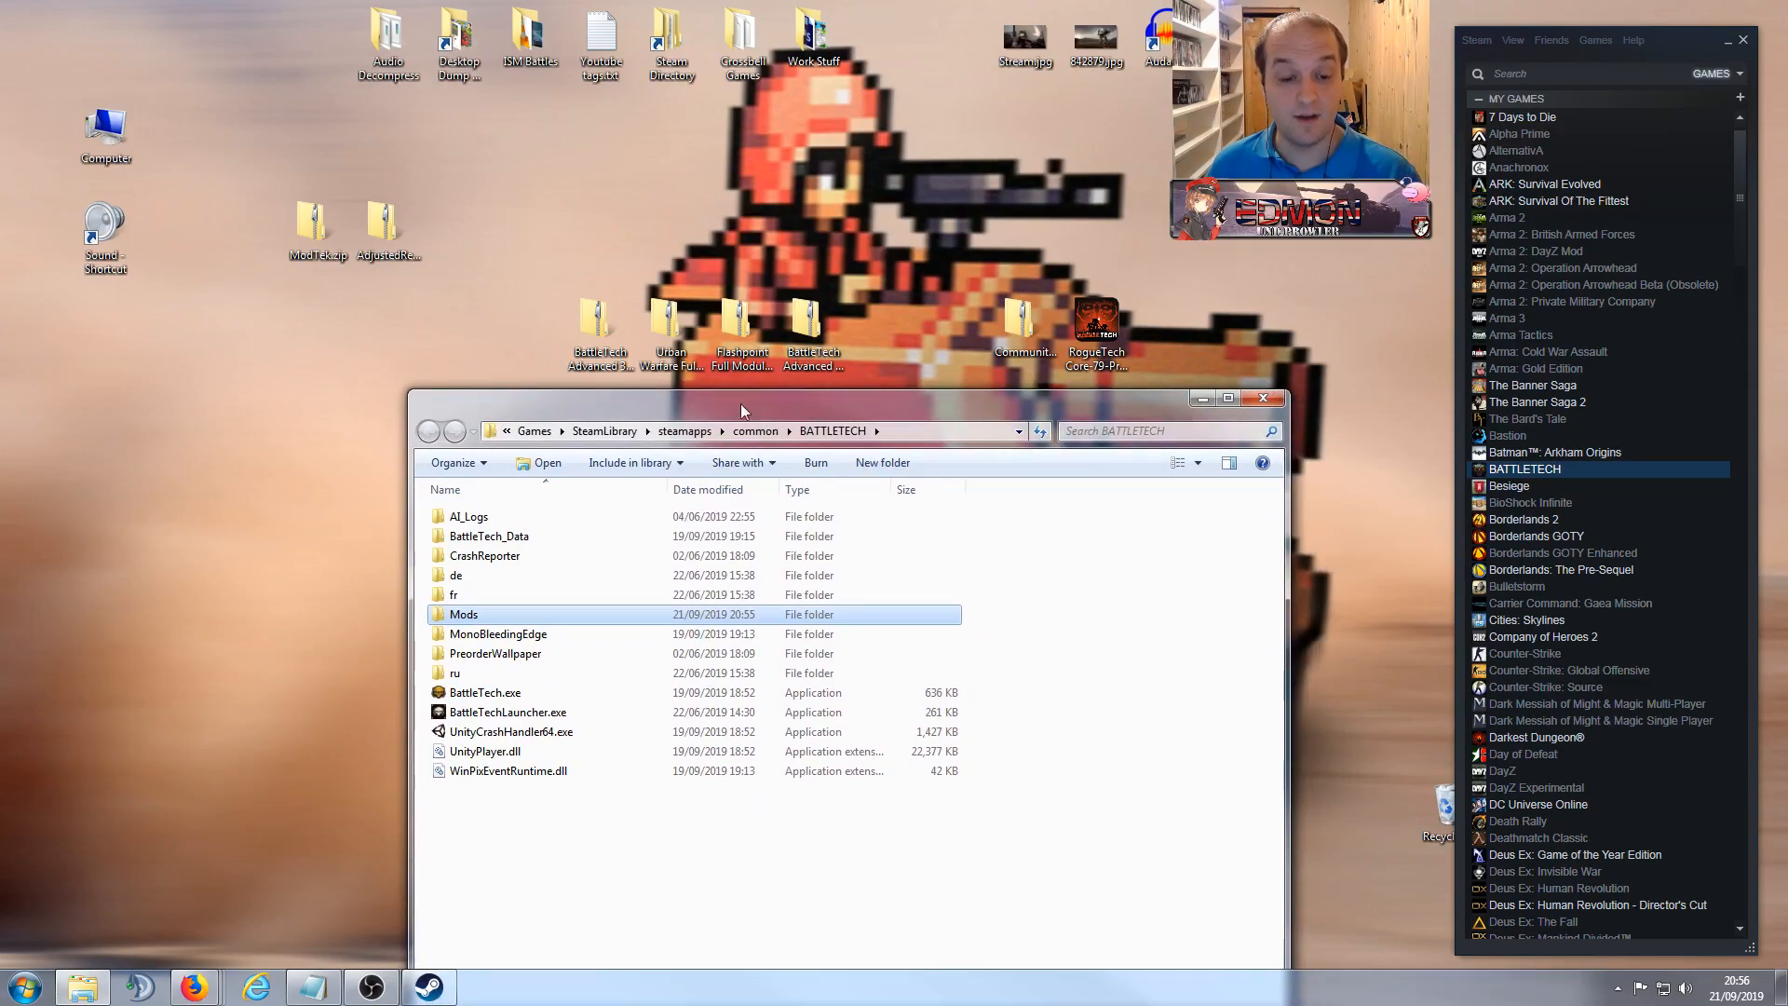
{"action": "left_click", "coordinate": [584, 332]}
{"action": "left_click_drag", "start_coordinate": [647, 397], "coordinate": [662, 441]}
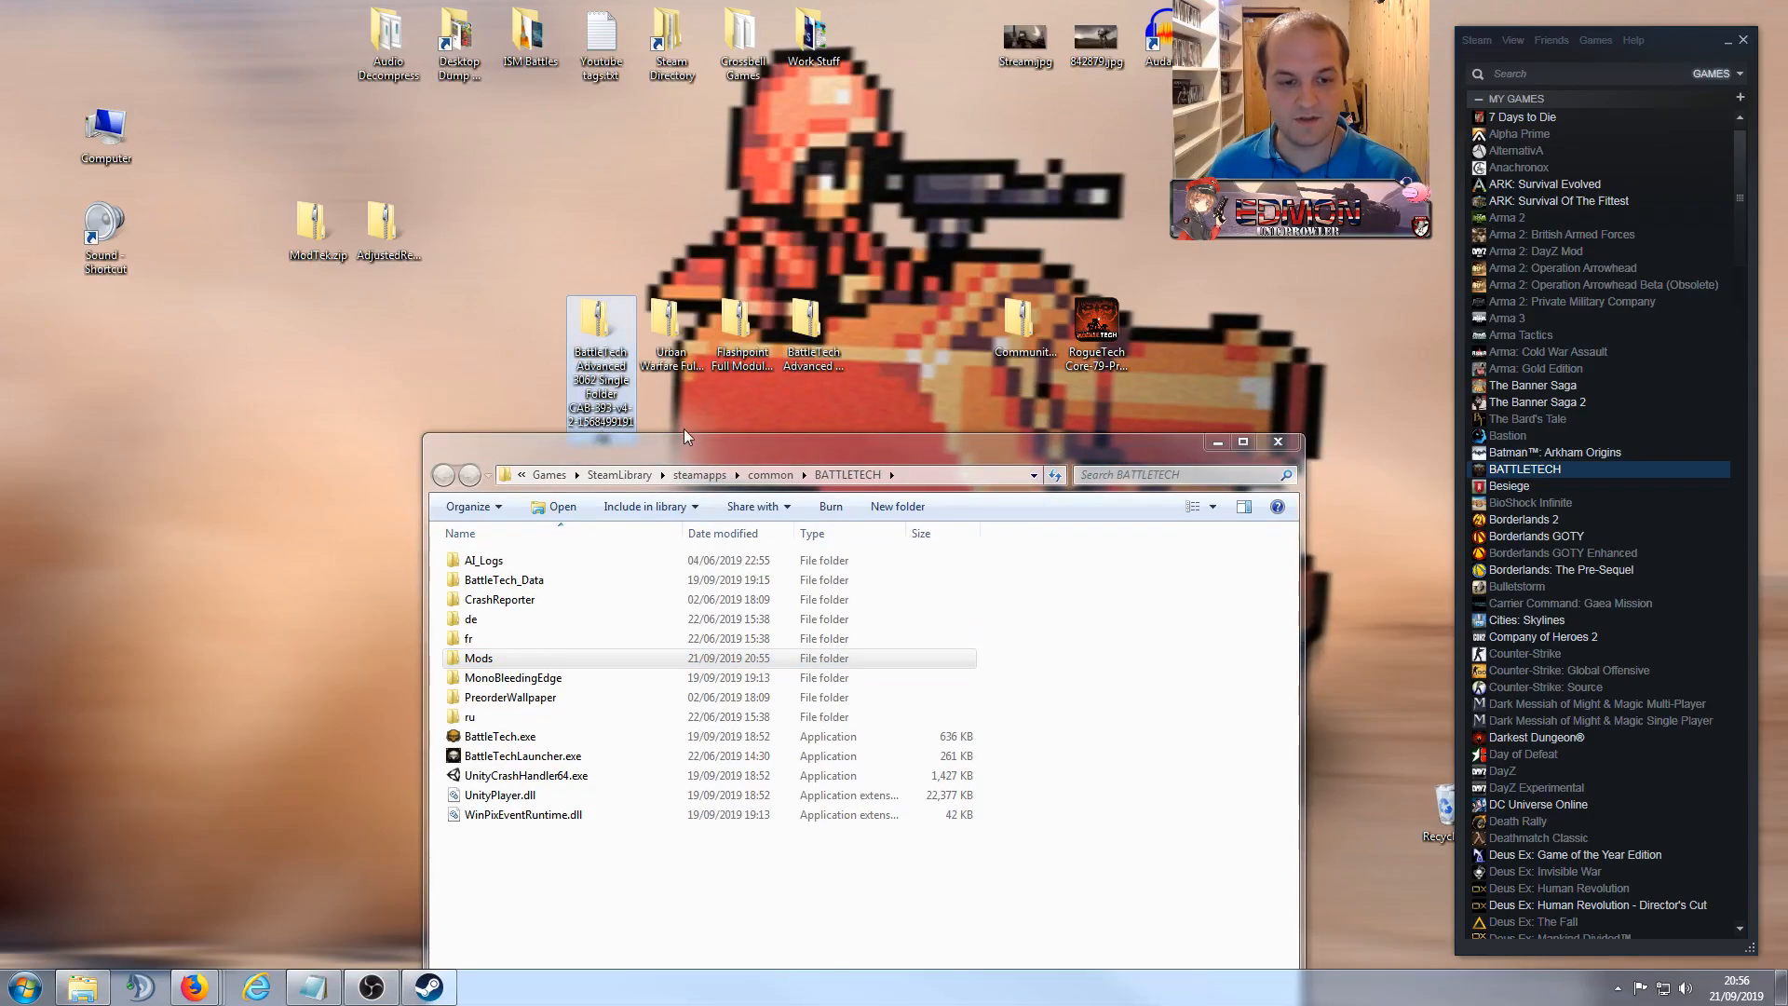
{"action": "double_click", "coordinate": [597, 322]}
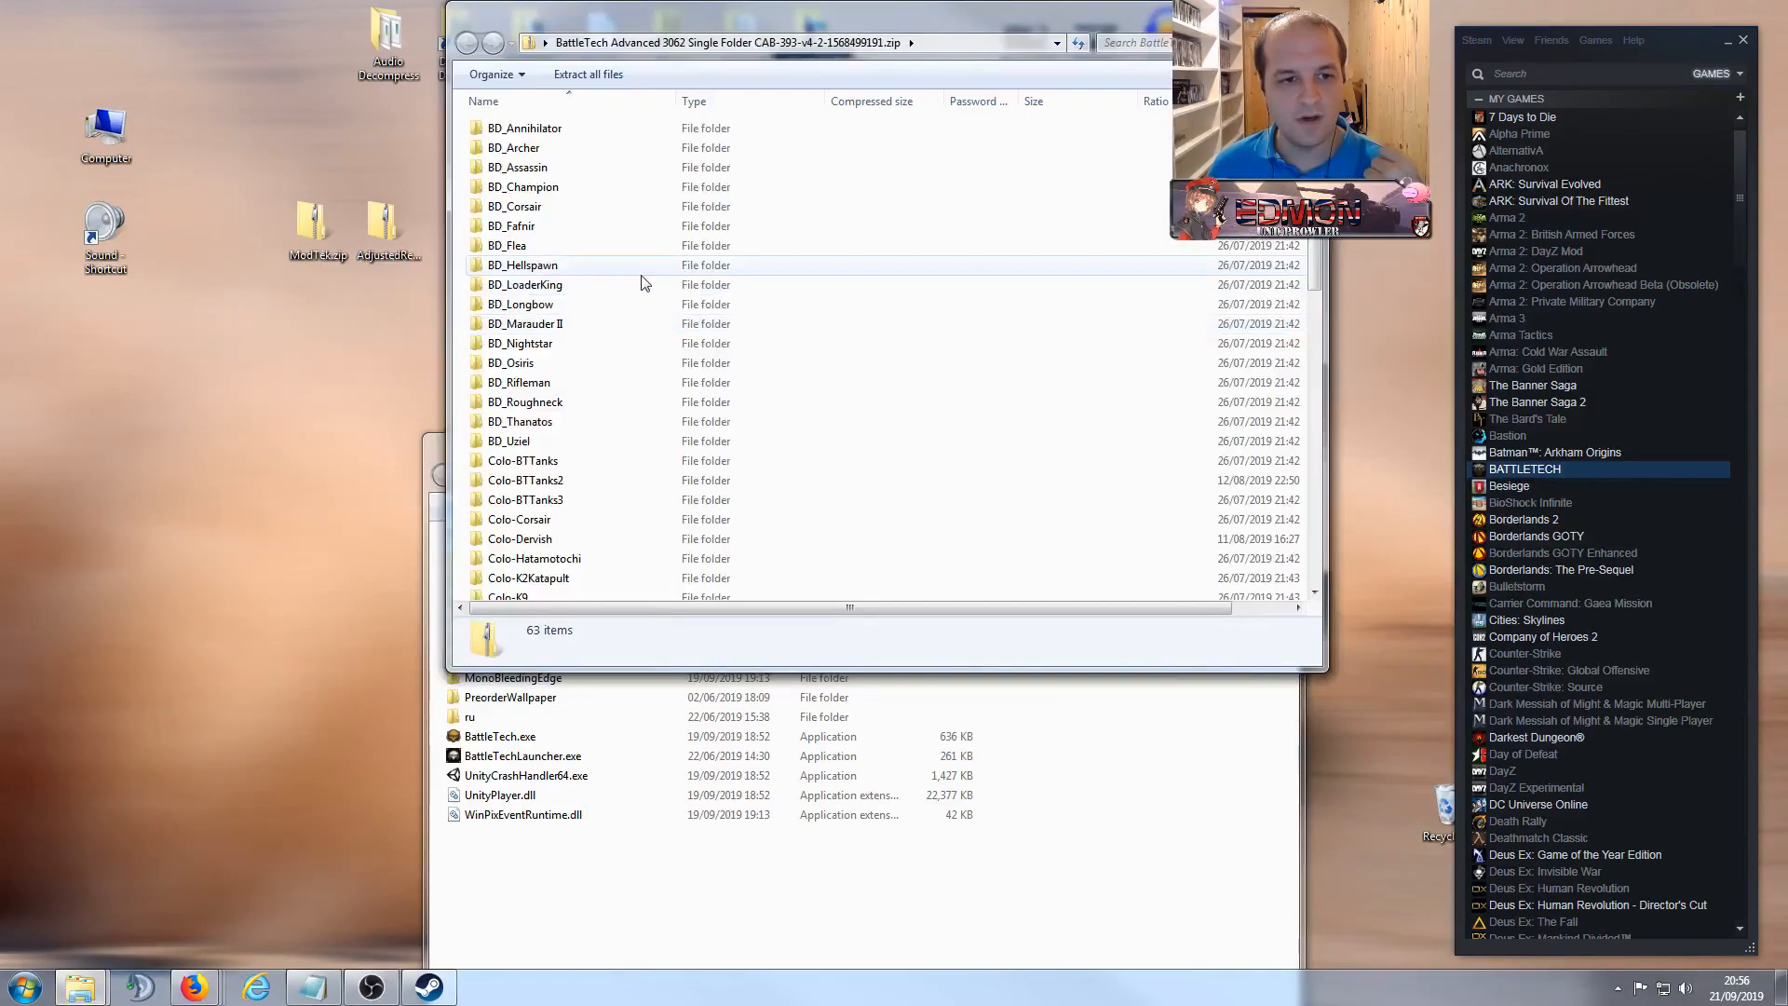
{"action": "left_click_drag", "start_coordinate": [663, 25], "coordinate": [564, 48]}
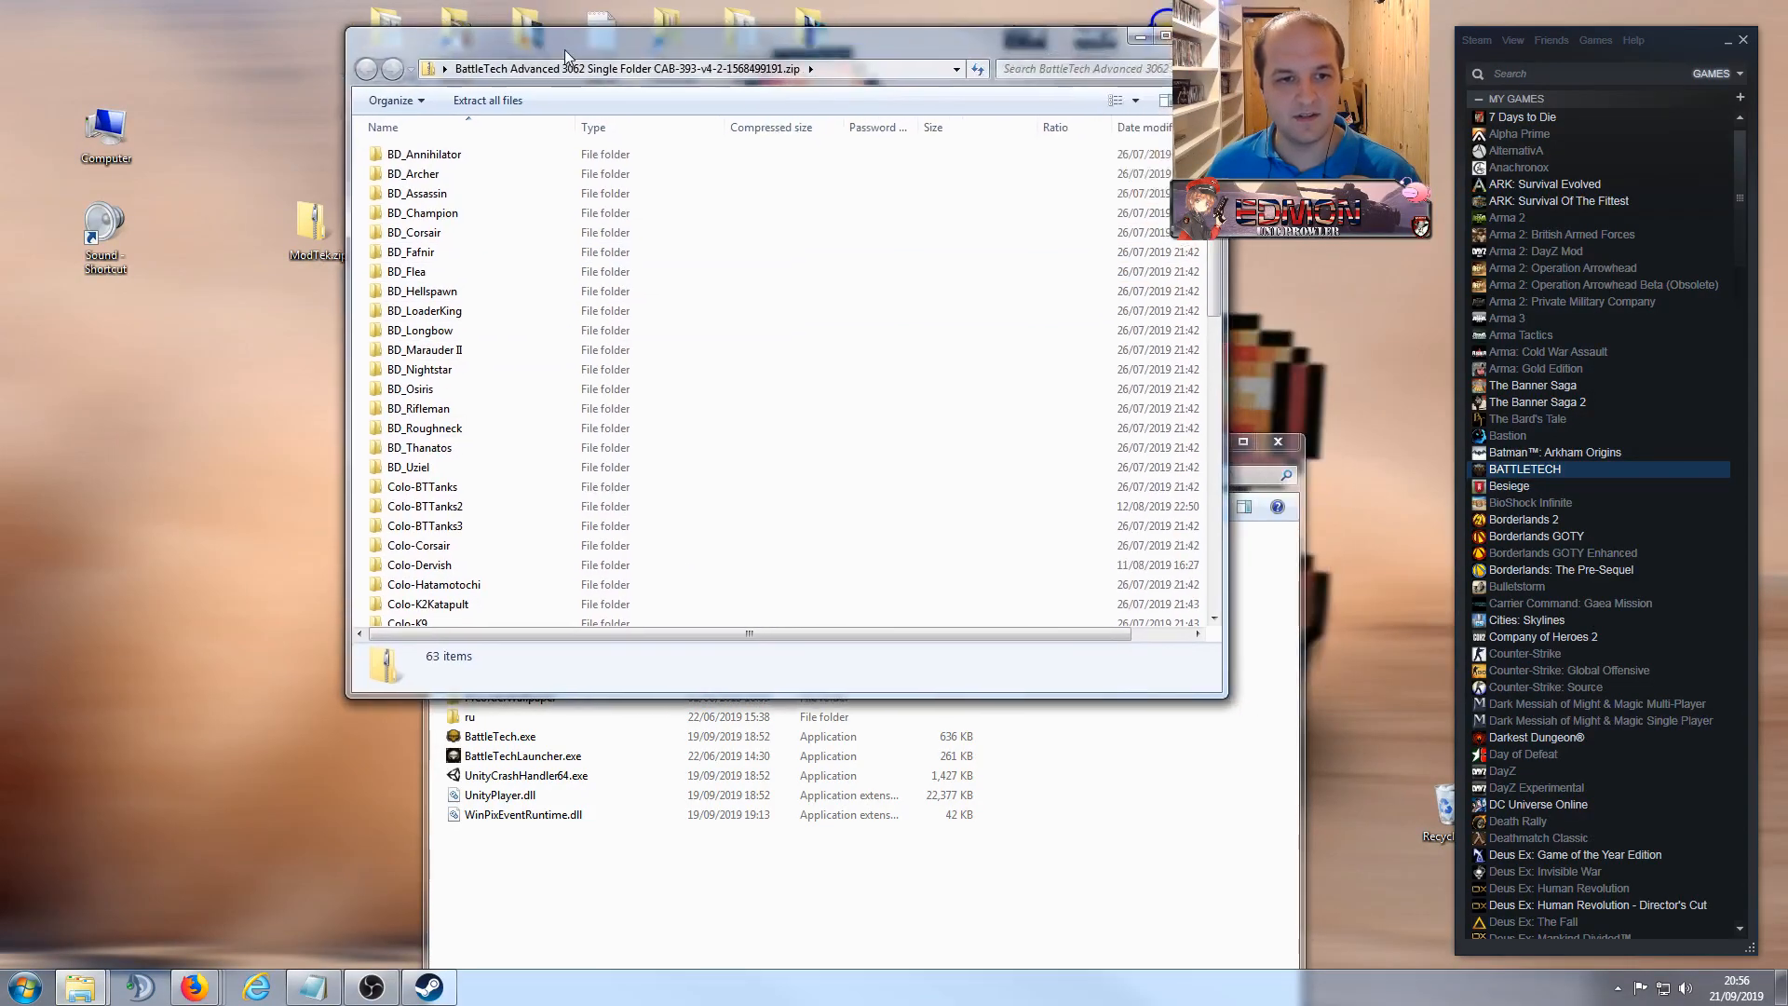
{"action": "mouse_move", "coordinate": [1214, 277]}
{"action": "left_mouse_down"}
{"action": "mouse_move", "coordinate": [1207, 515]}
{"action": "mouse_move", "coordinate": [1211, 275]}
{"action": "left_mouse_up"}
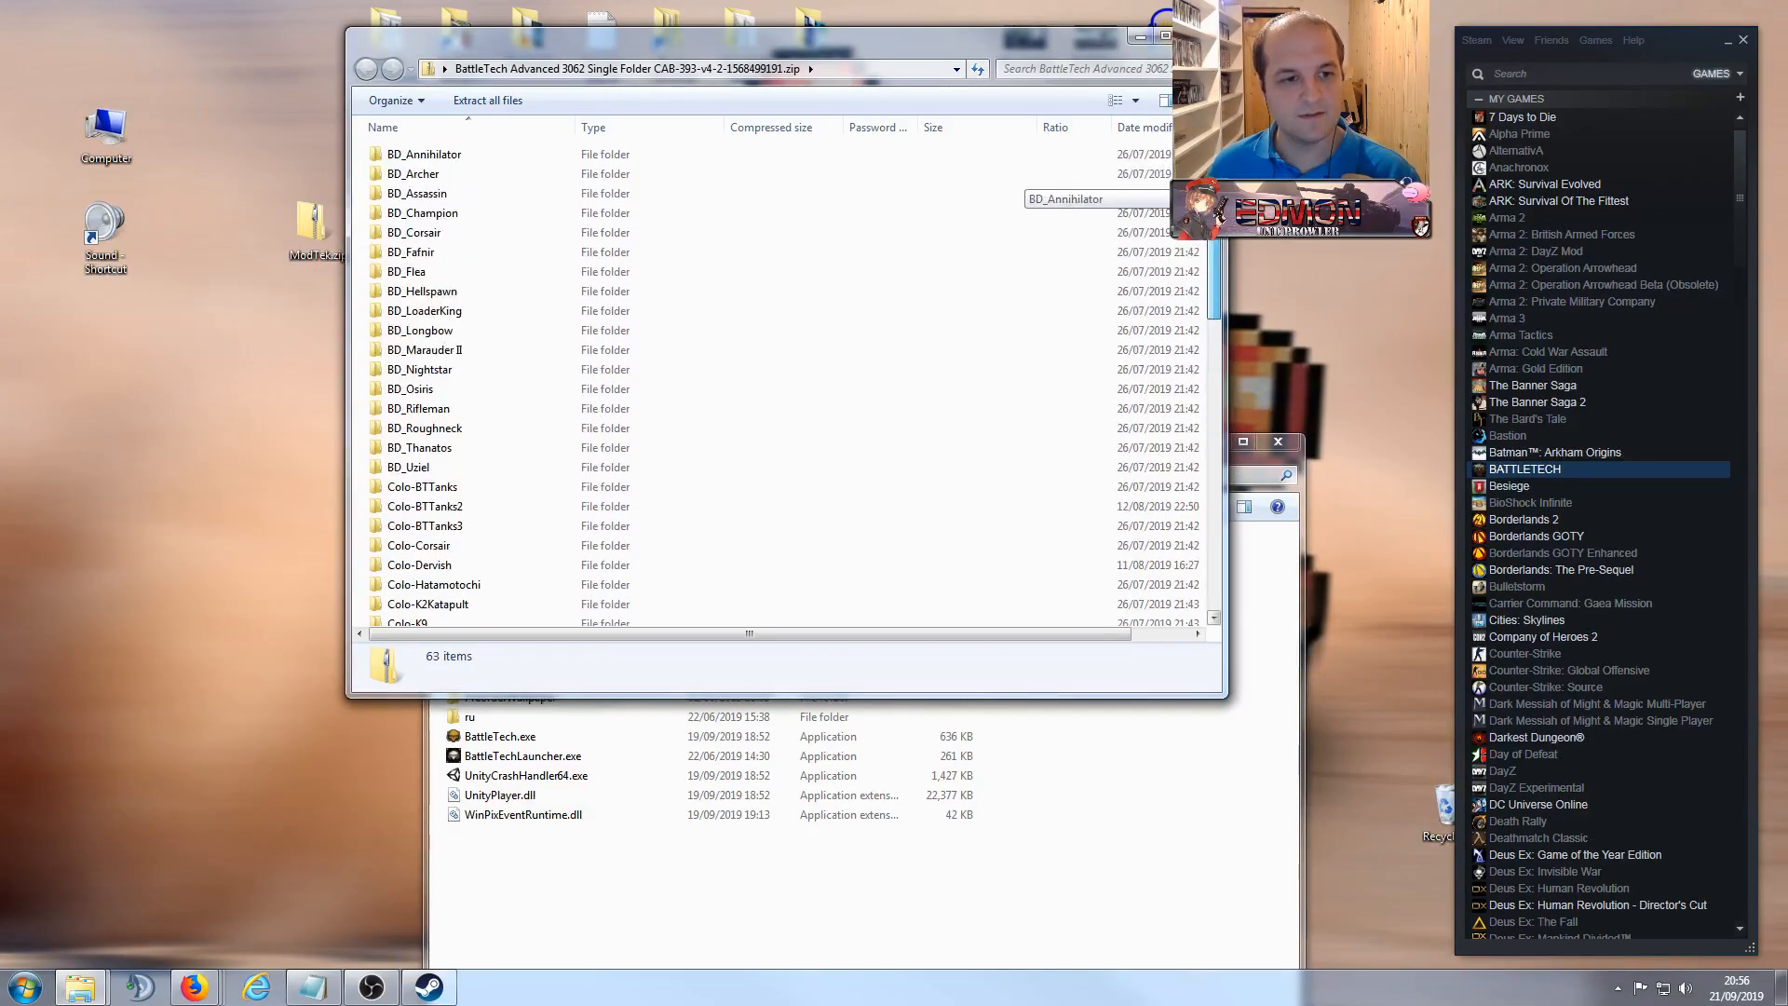
Step: Copy the entire contents of the Single Folder CAB archive into the empty Mods folder of BATTLETECH
{"action": "left_click_drag", "start_coordinate": [385, 149], "coordinate": [806, 1004]}
{"action": "left_click_drag", "start_coordinate": [855, 931], "coordinate": [850, 922]}
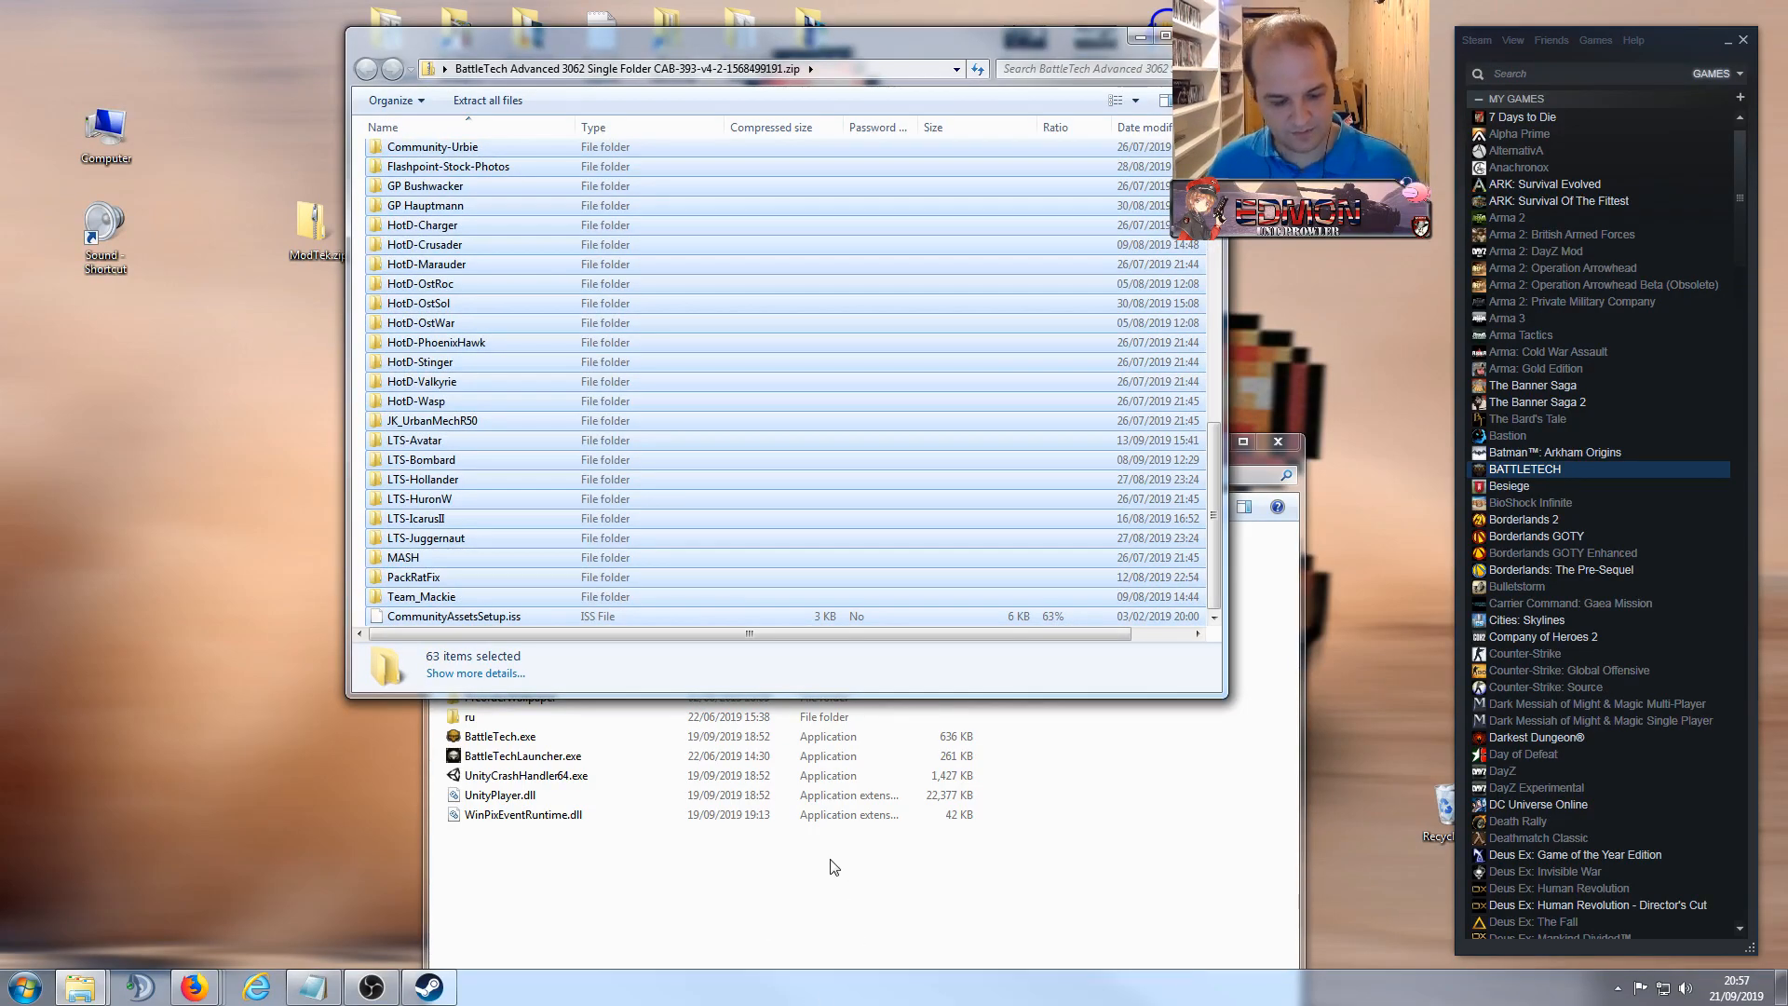
{"action": "left_click", "coordinate": [807, 909]}
{"action": "double_click", "coordinate": [599, 666]}
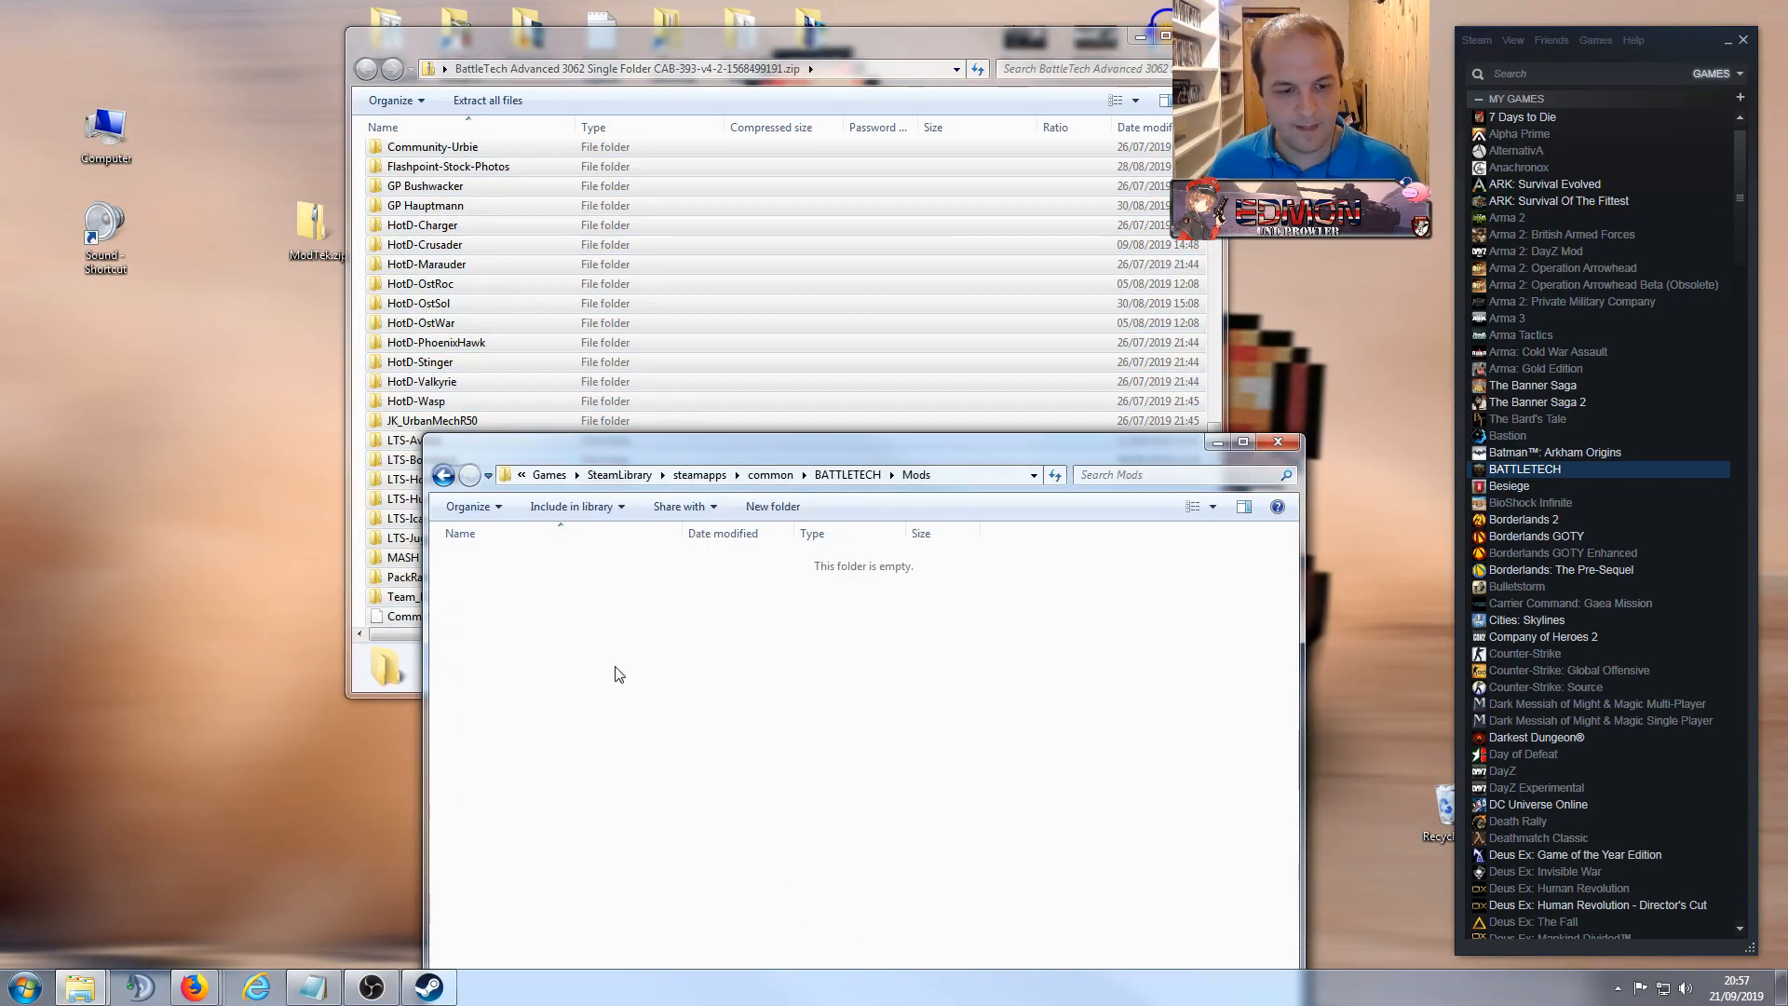
{"action": "key", "text": "ctrl+v"}
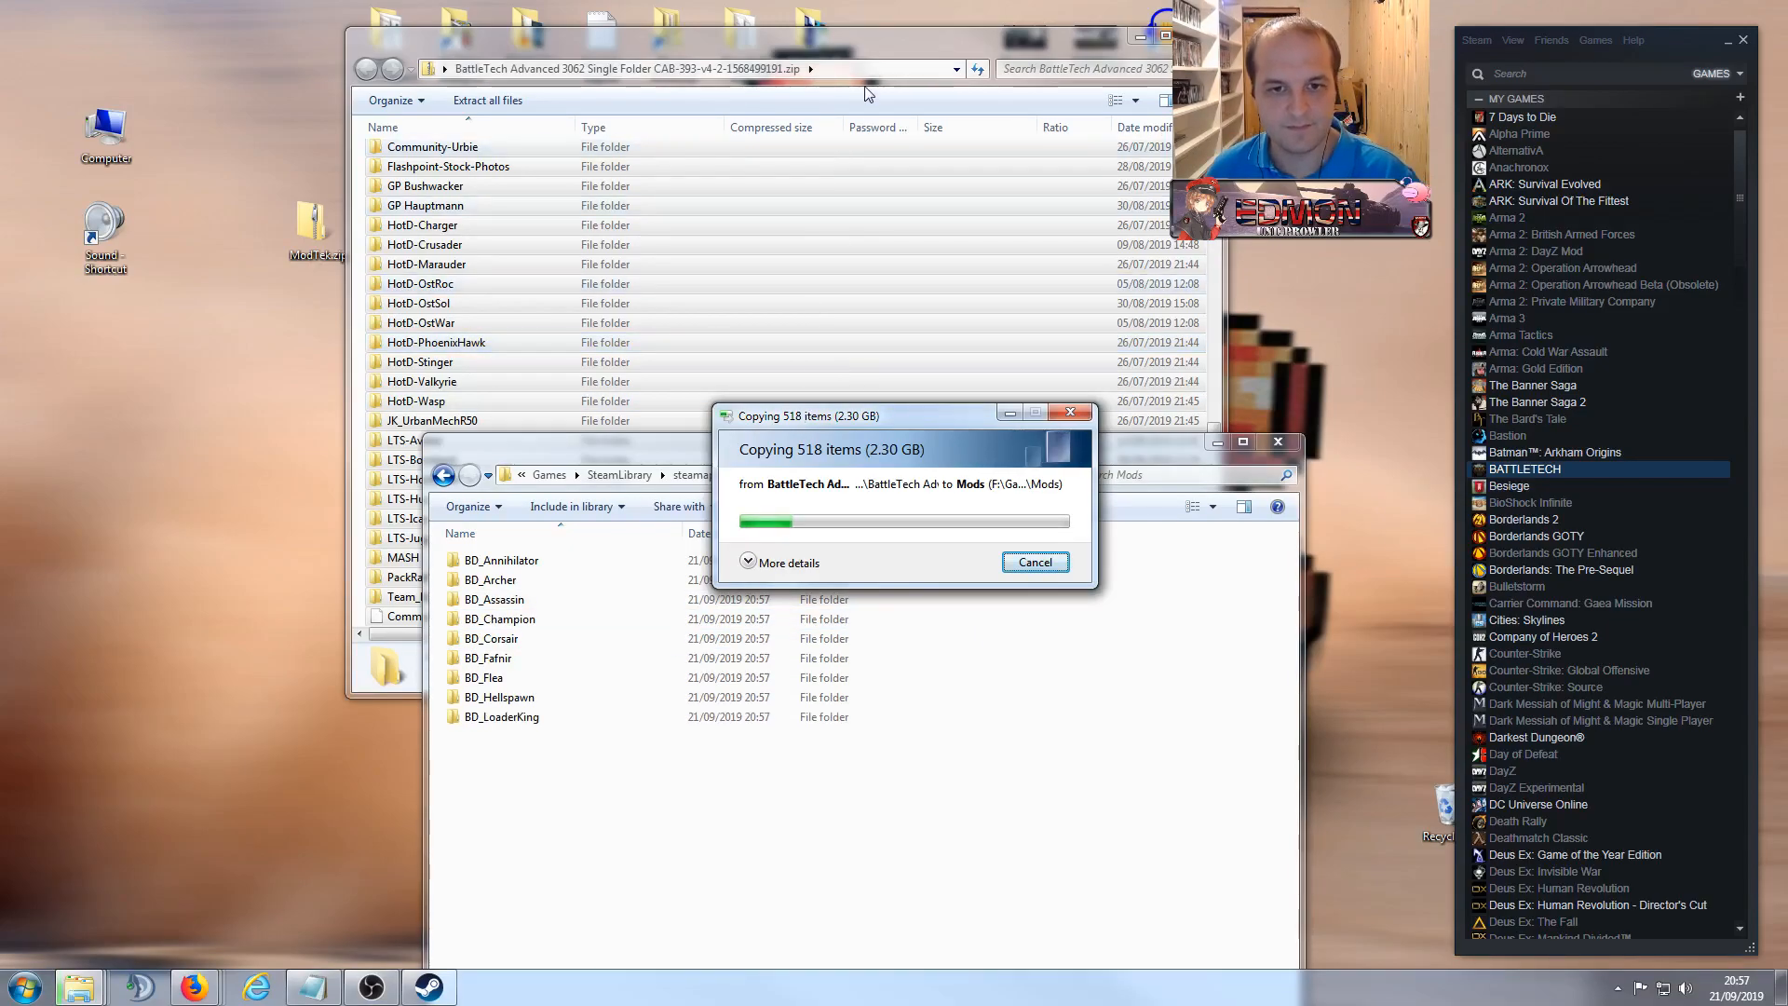
Step: Move the Single Folder CAB archive window aside while copying, close it, and clear the selection in the Mods folder
{"action": "left_click", "coordinate": [902, 37]}
{"action": "left_click_drag", "start_coordinate": [902, 37], "coordinate": [597, 110]}
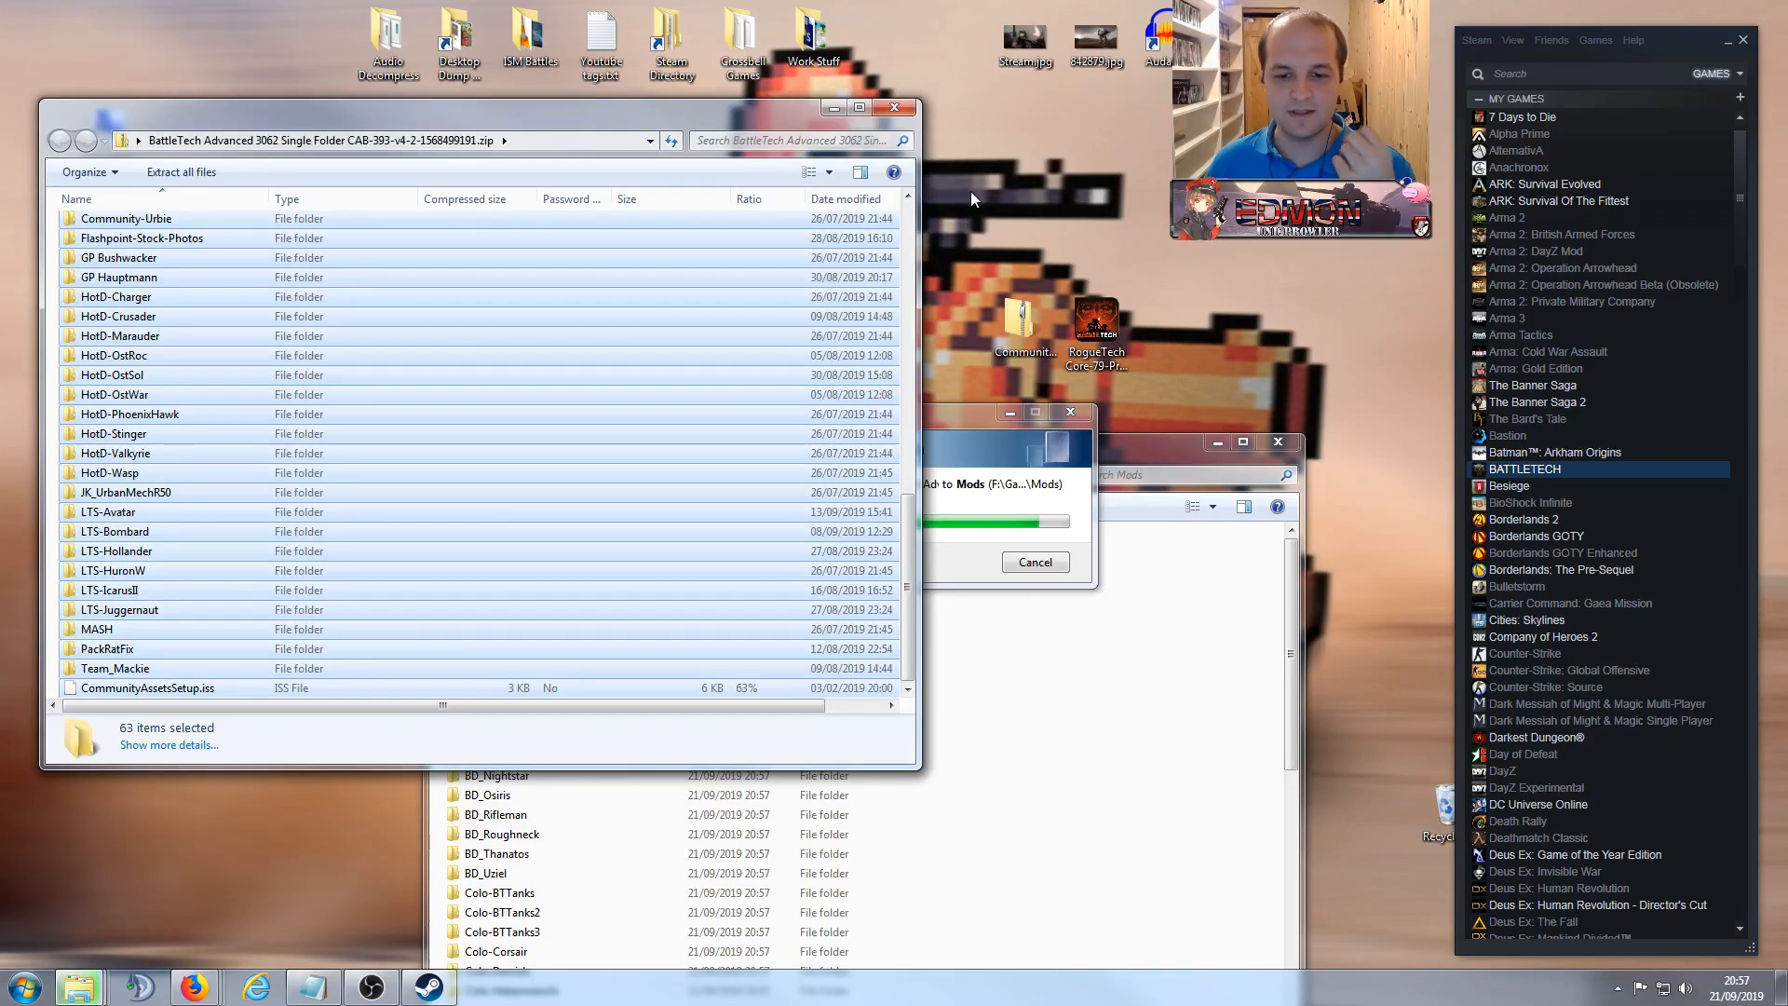
{"action": "left_click_drag", "start_coordinate": [504, 110], "coordinate": [549, 119]}
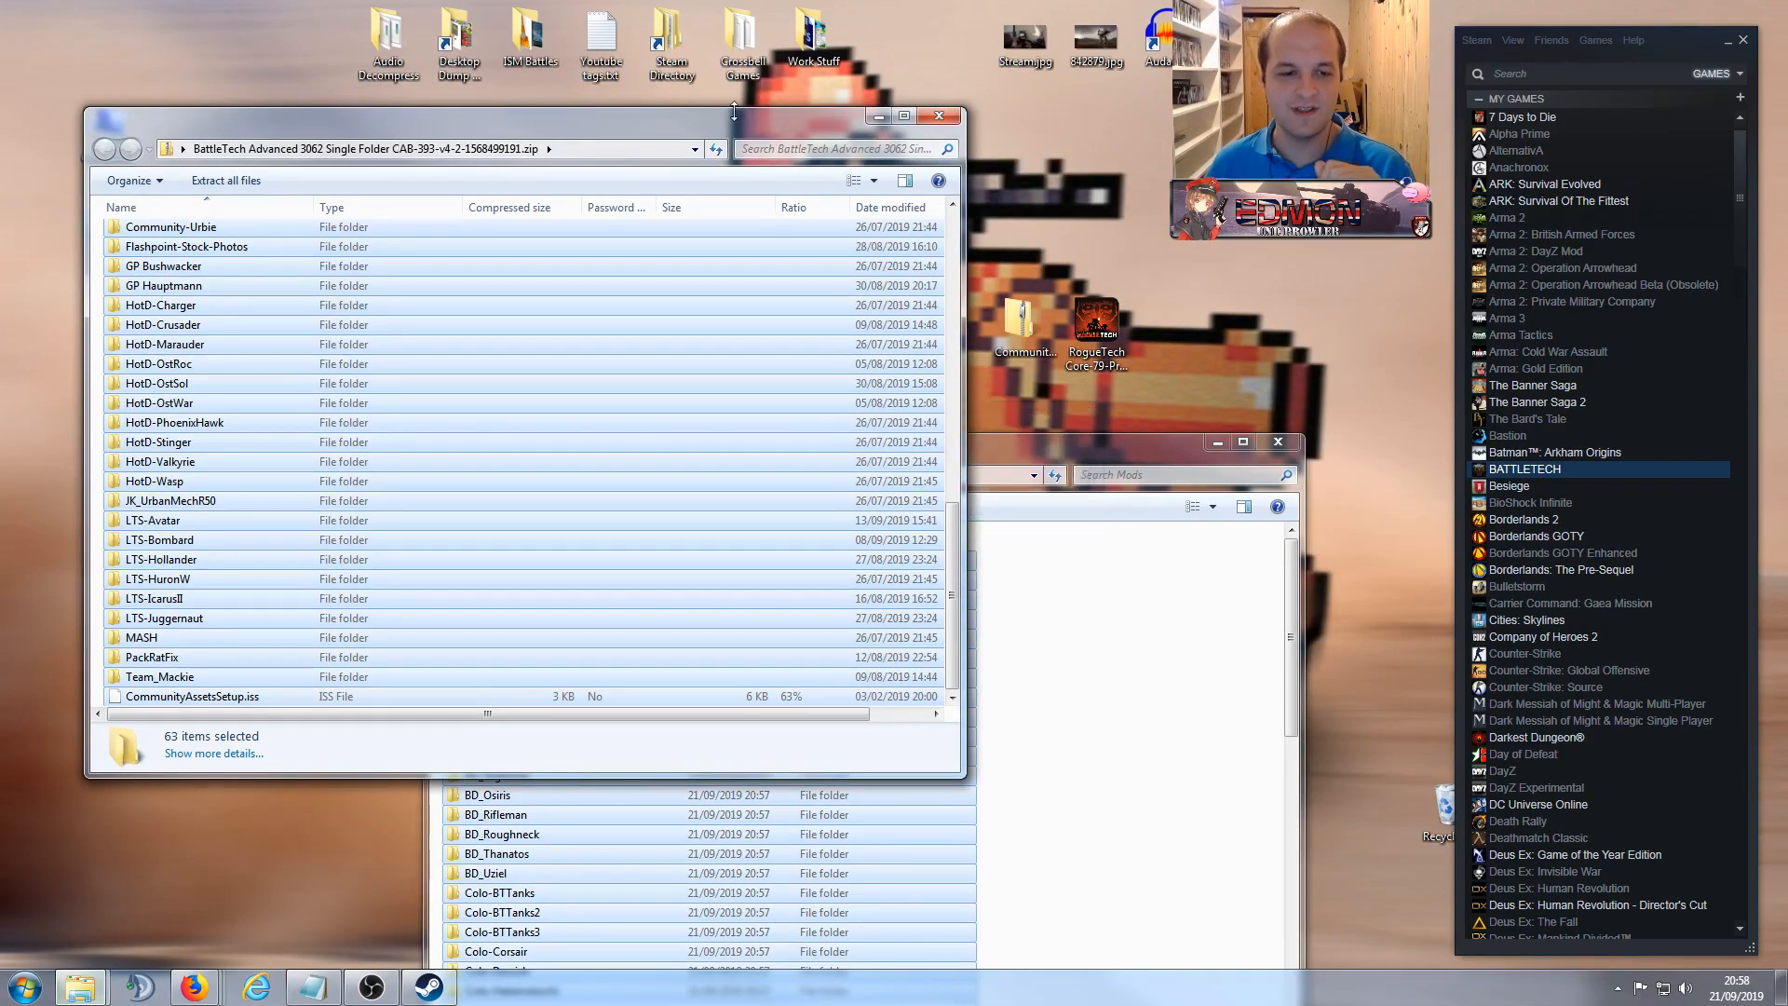
{"action": "left_click_drag", "start_coordinate": [615, 136], "coordinate": [597, 123]}
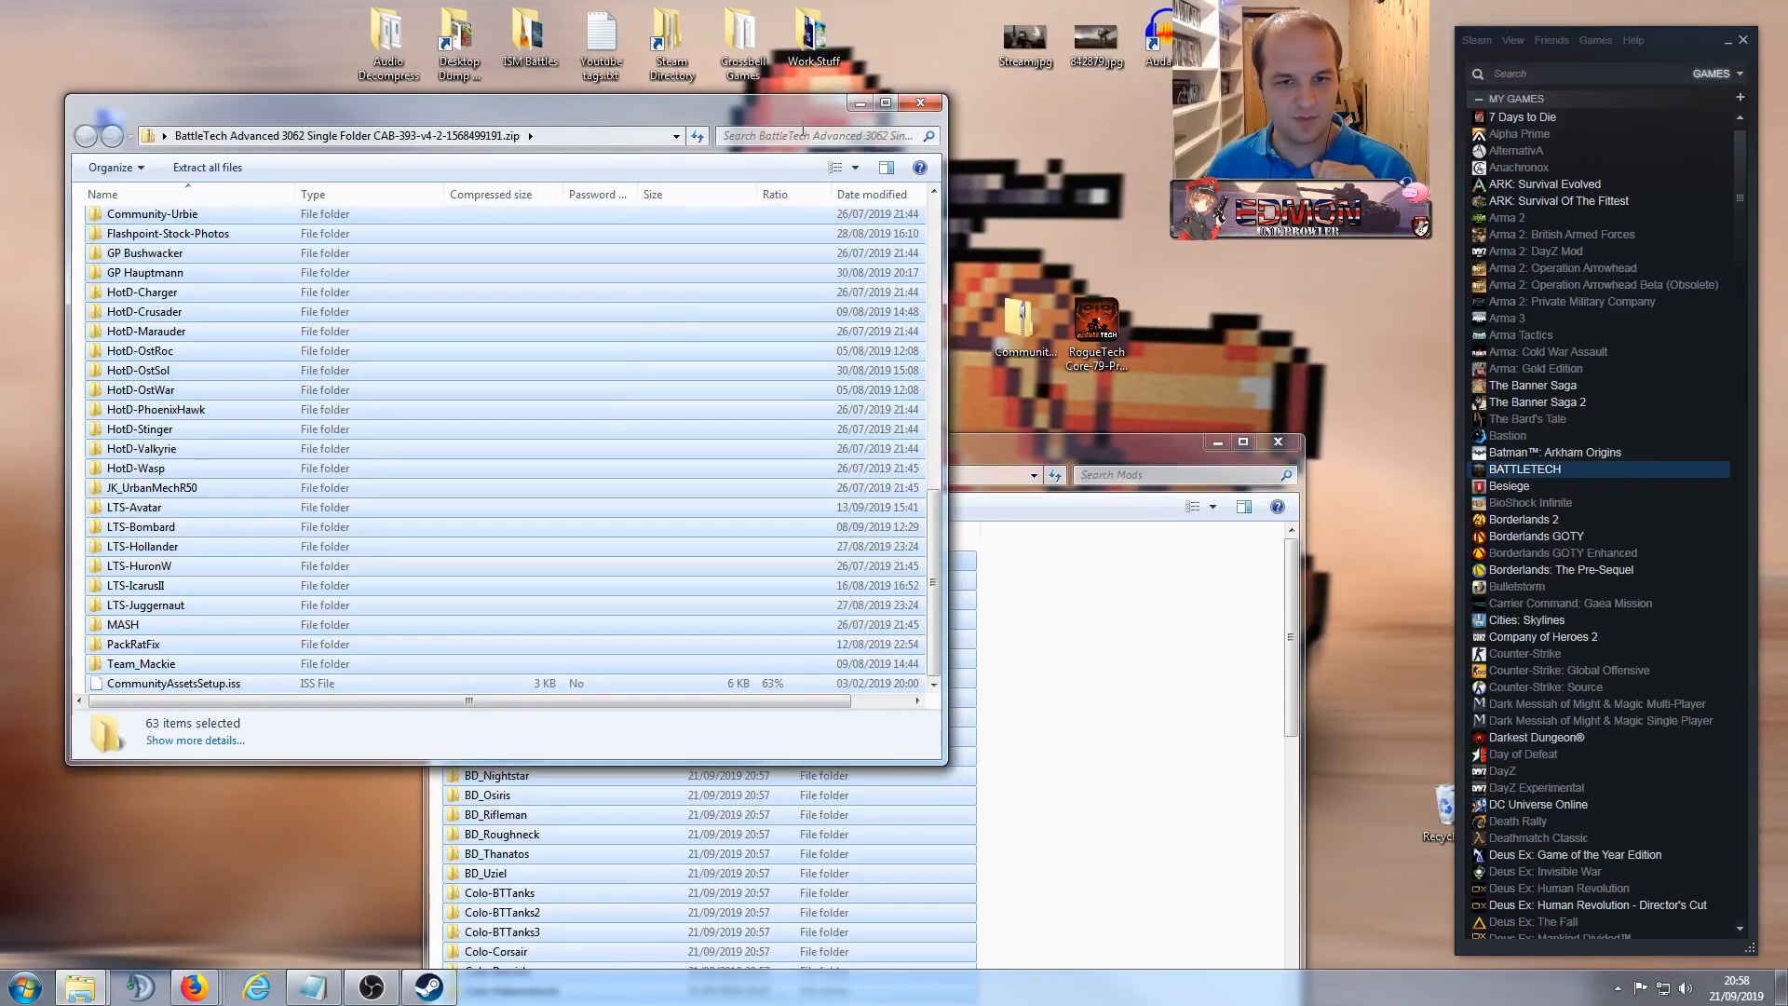
{"action": "left_click", "coordinate": [922, 108]}
{"action": "left_click", "coordinate": [1025, 590]}
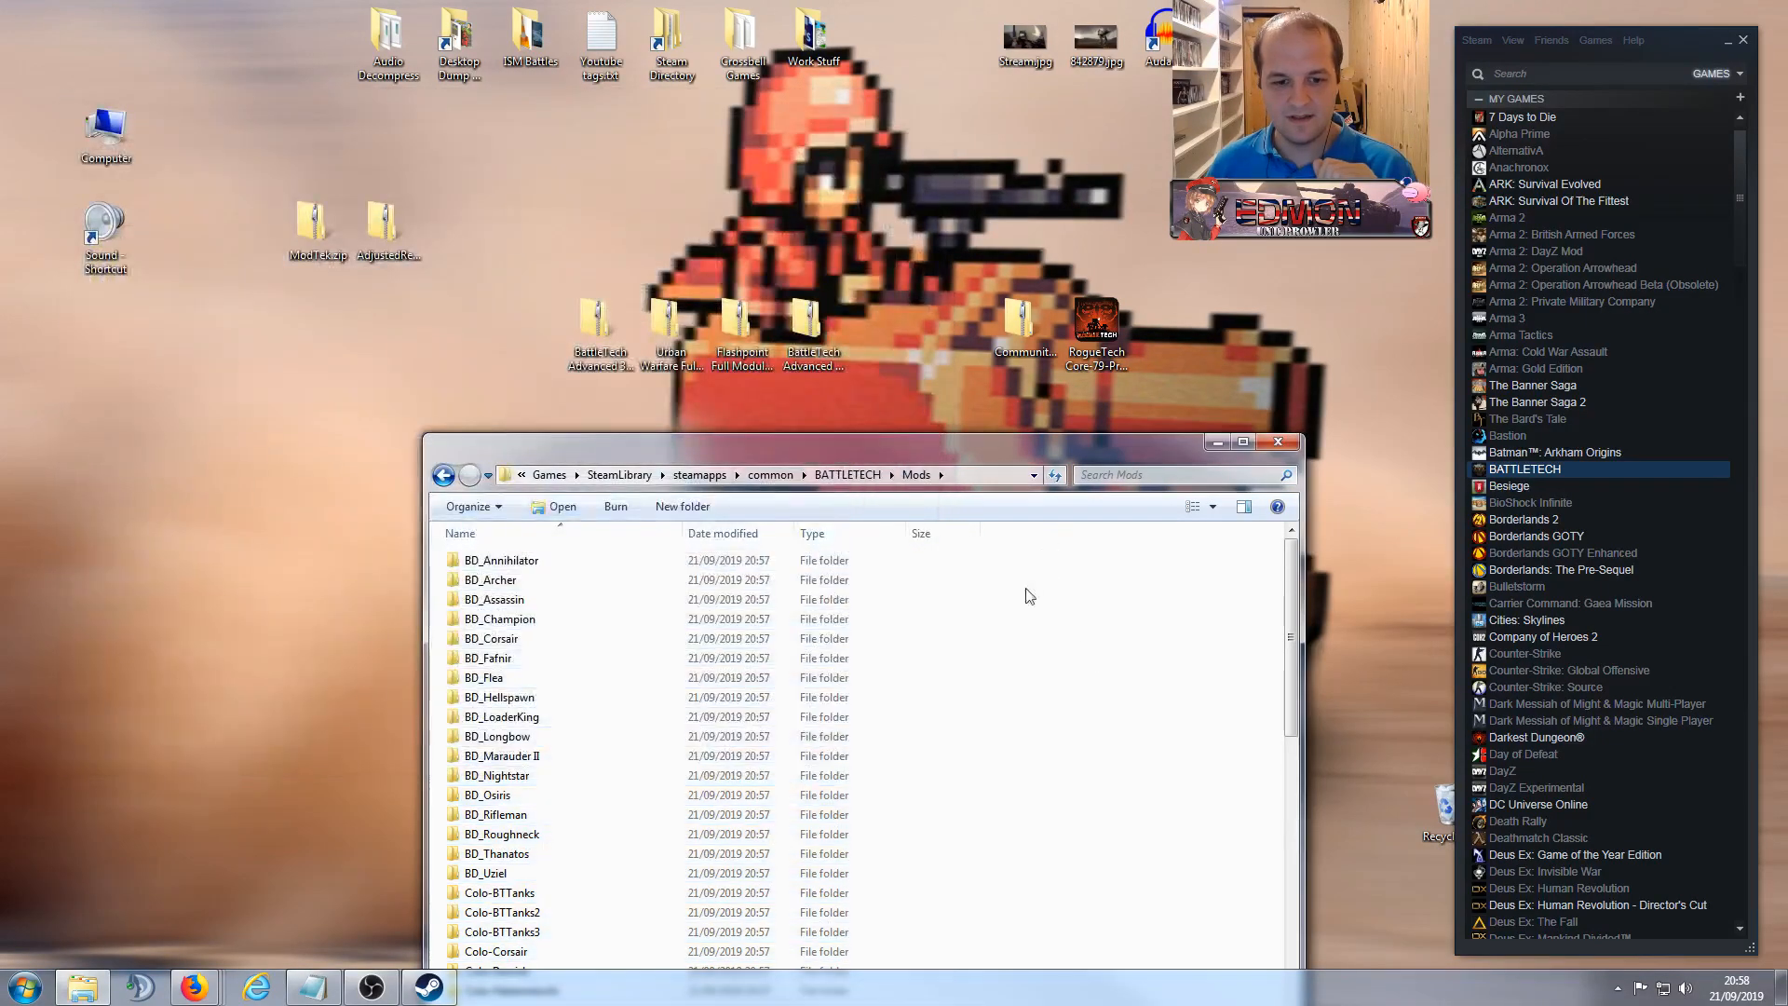
Step: Move the BattleTech Advanced 3062 CAB archive up to the desktop row that holds the ModTek archive
{"action": "left_click_drag", "start_coordinate": [859, 443], "coordinate": [863, 421]}
{"action": "left_click_drag", "start_coordinate": [596, 322], "coordinate": [596, 228]}
{"action": "left_click", "coordinate": [670, 321]}
{"action": "left_click", "coordinate": [719, 236]}
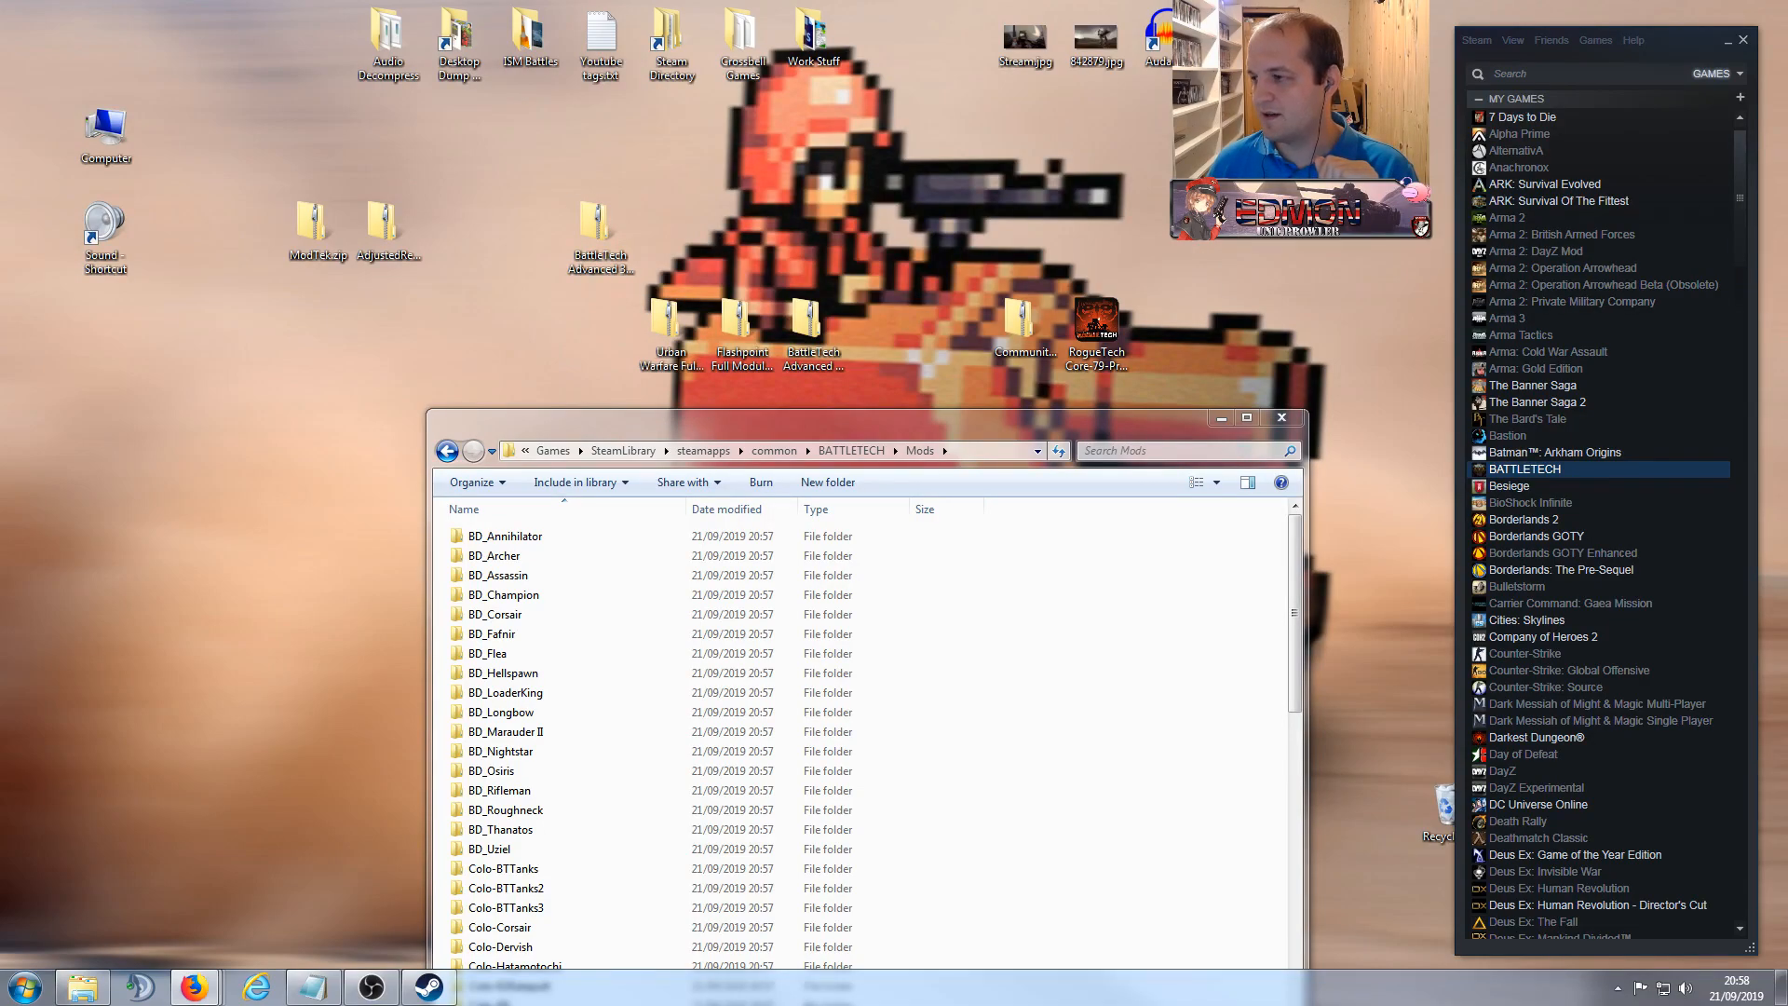
Step: Examine the main and optional BattleTech Advanced 3062 files on Nexus Mods in Firefox, including the DLC modules, and clear the browser away
{"action": "left_click_drag", "start_coordinate": [1787, 154], "coordinate": [538, 170]}
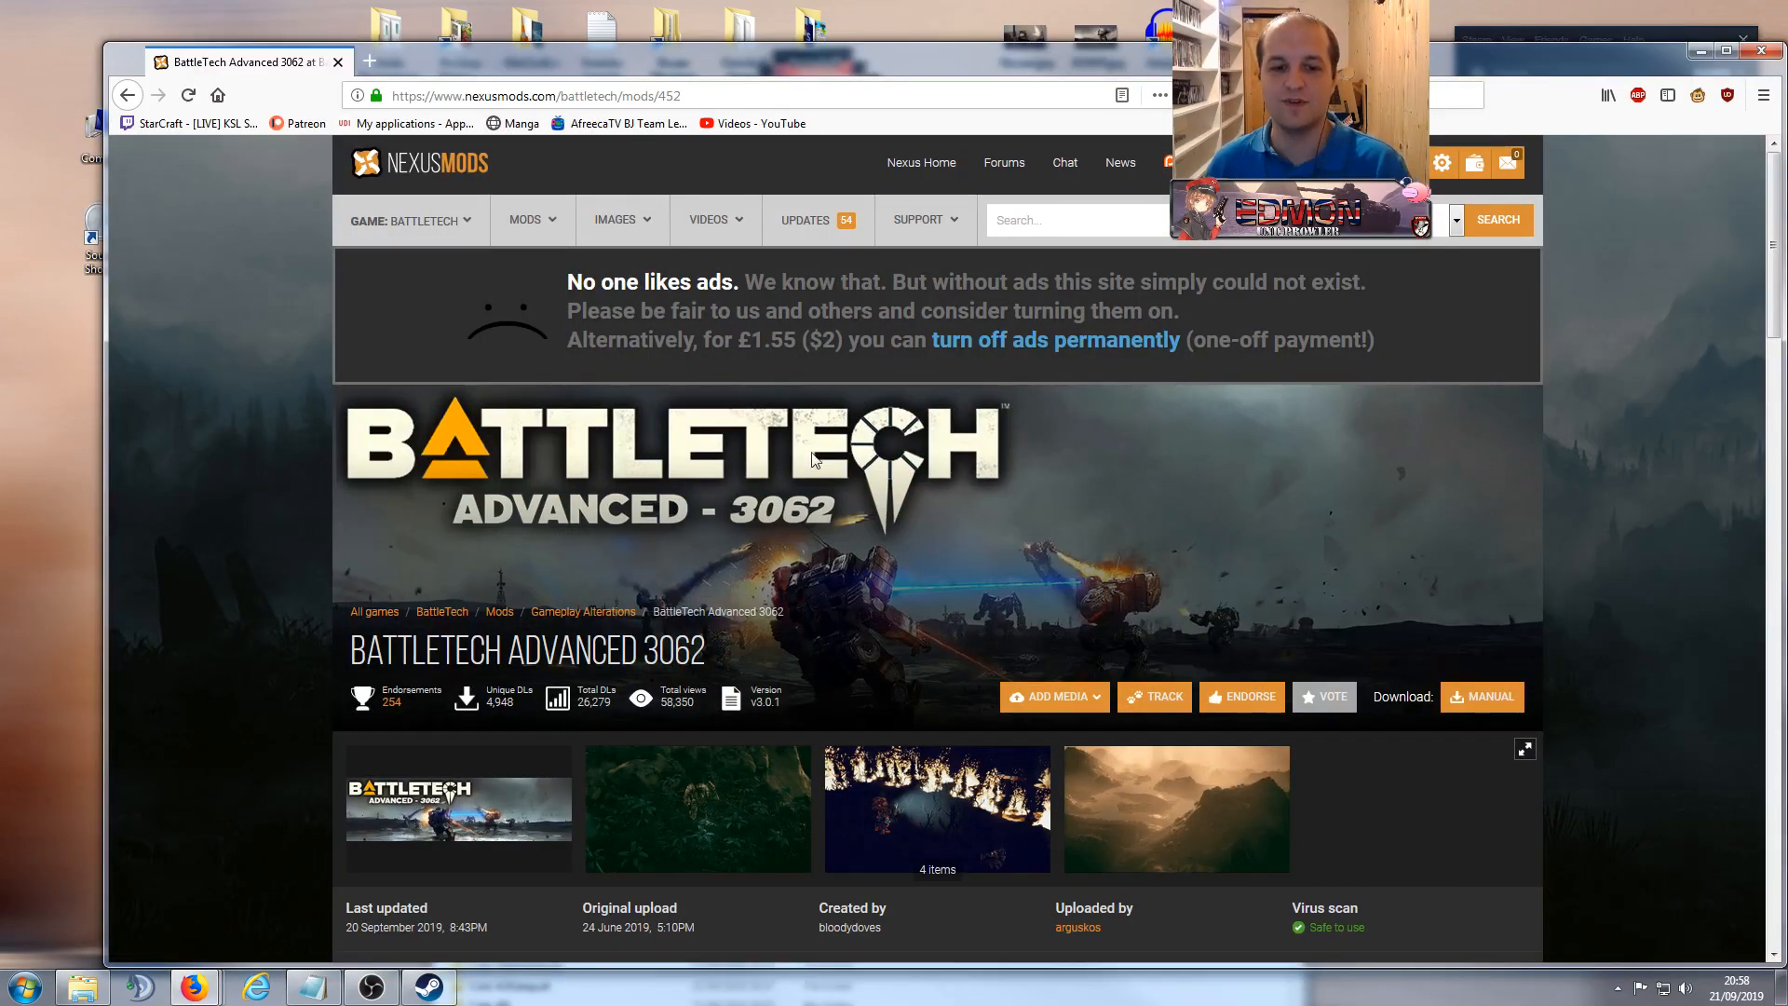
{"action": "scroll", "coordinate": [842, 456], "scroll_direction": "down", "scroll_amount": 7}
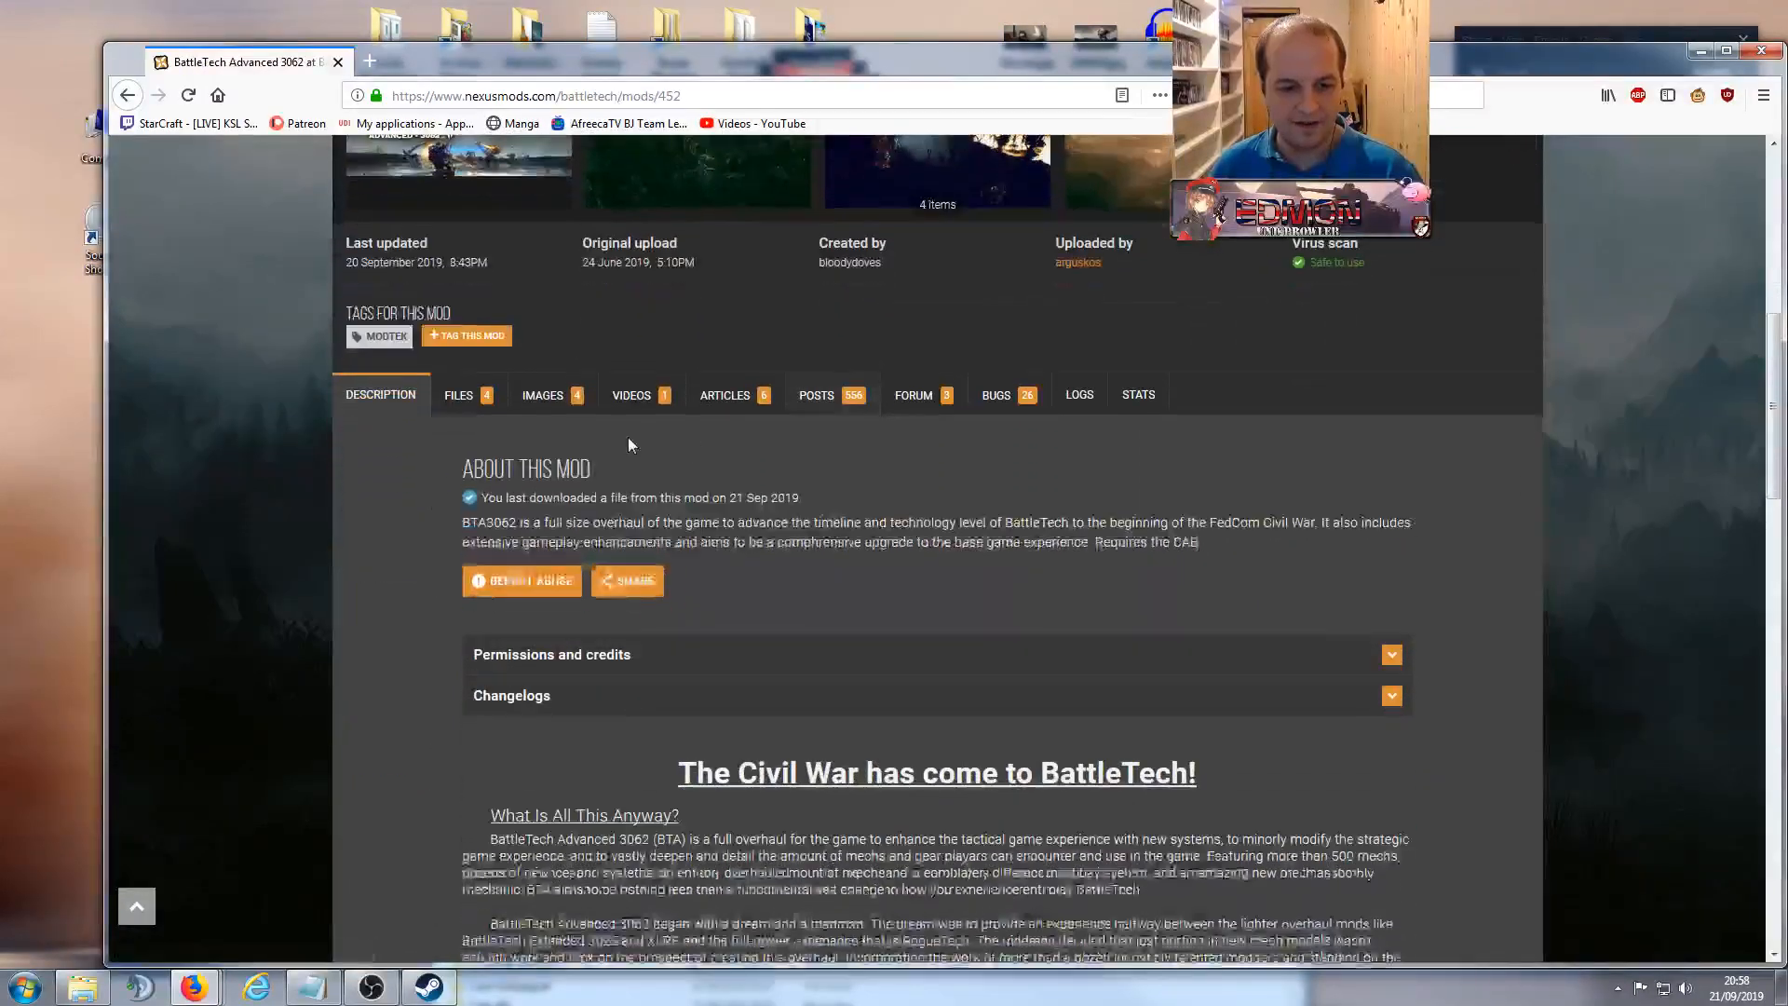
{"action": "left_click", "coordinate": [460, 396]}
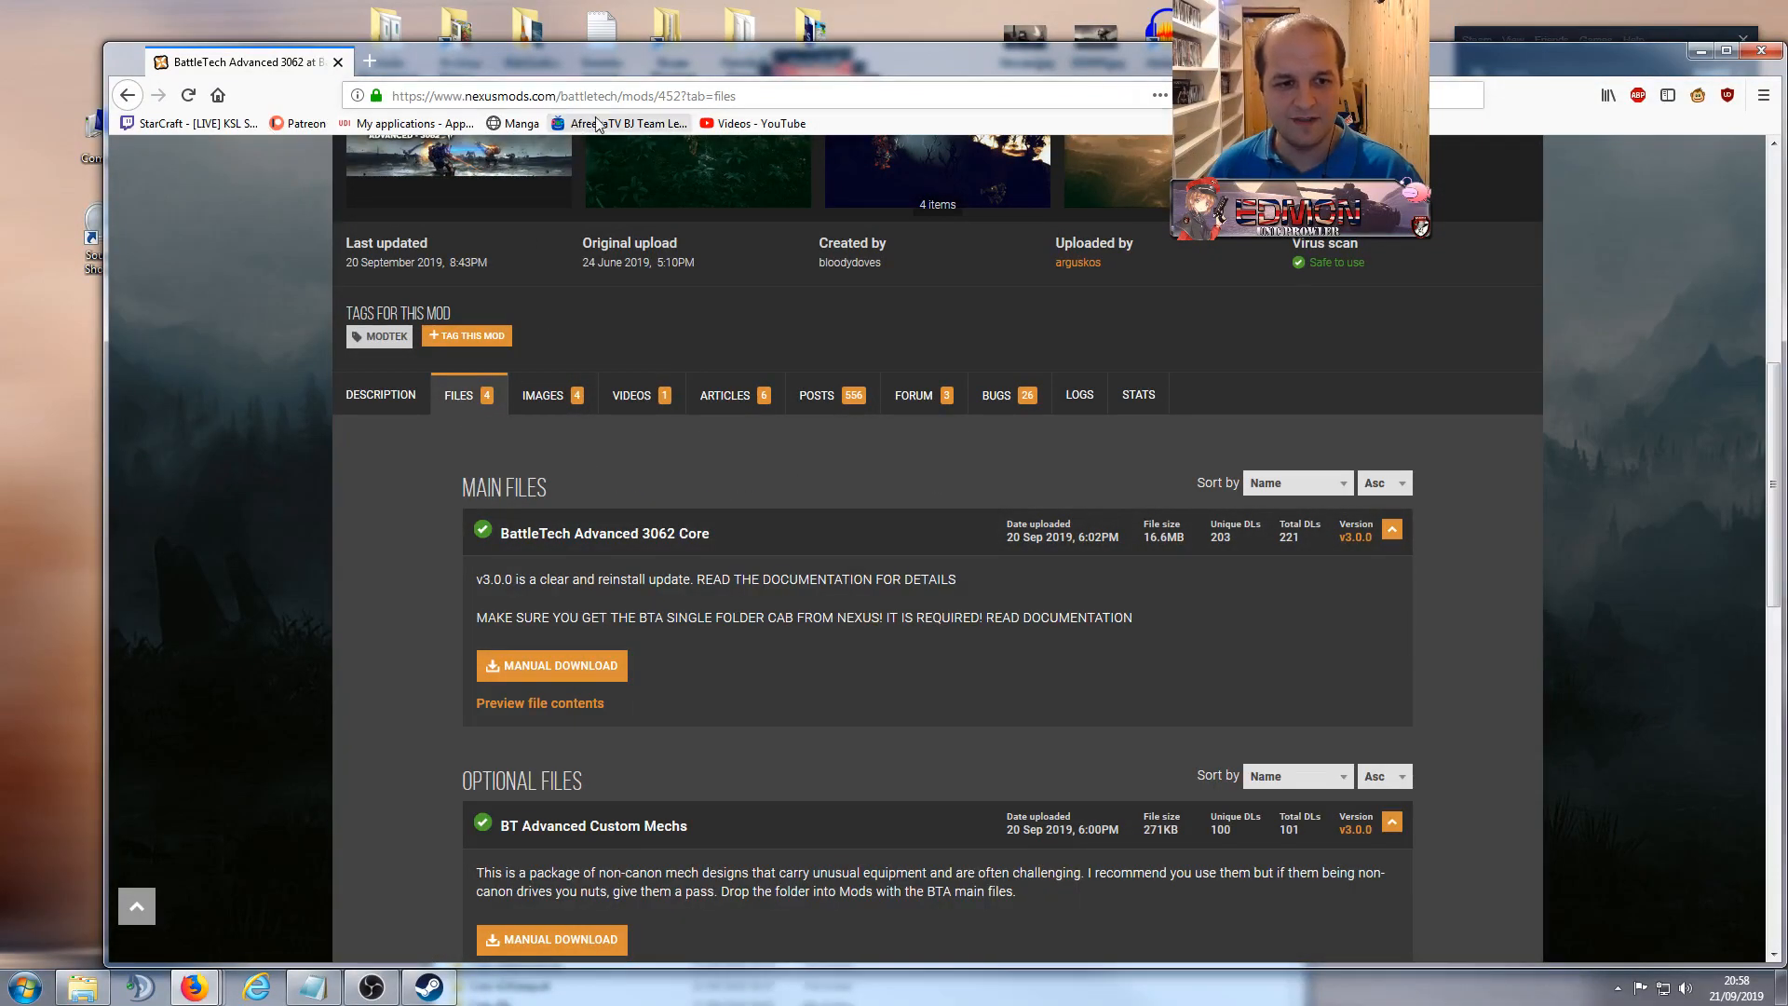
{"action": "scroll", "coordinate": [693, 384], "scroll_direction": "up", "scroll_amount": 5}
{"action": "scroll", "coordinate": [706, 689], "scroll_direction": "down", "scroll_amount": 8}
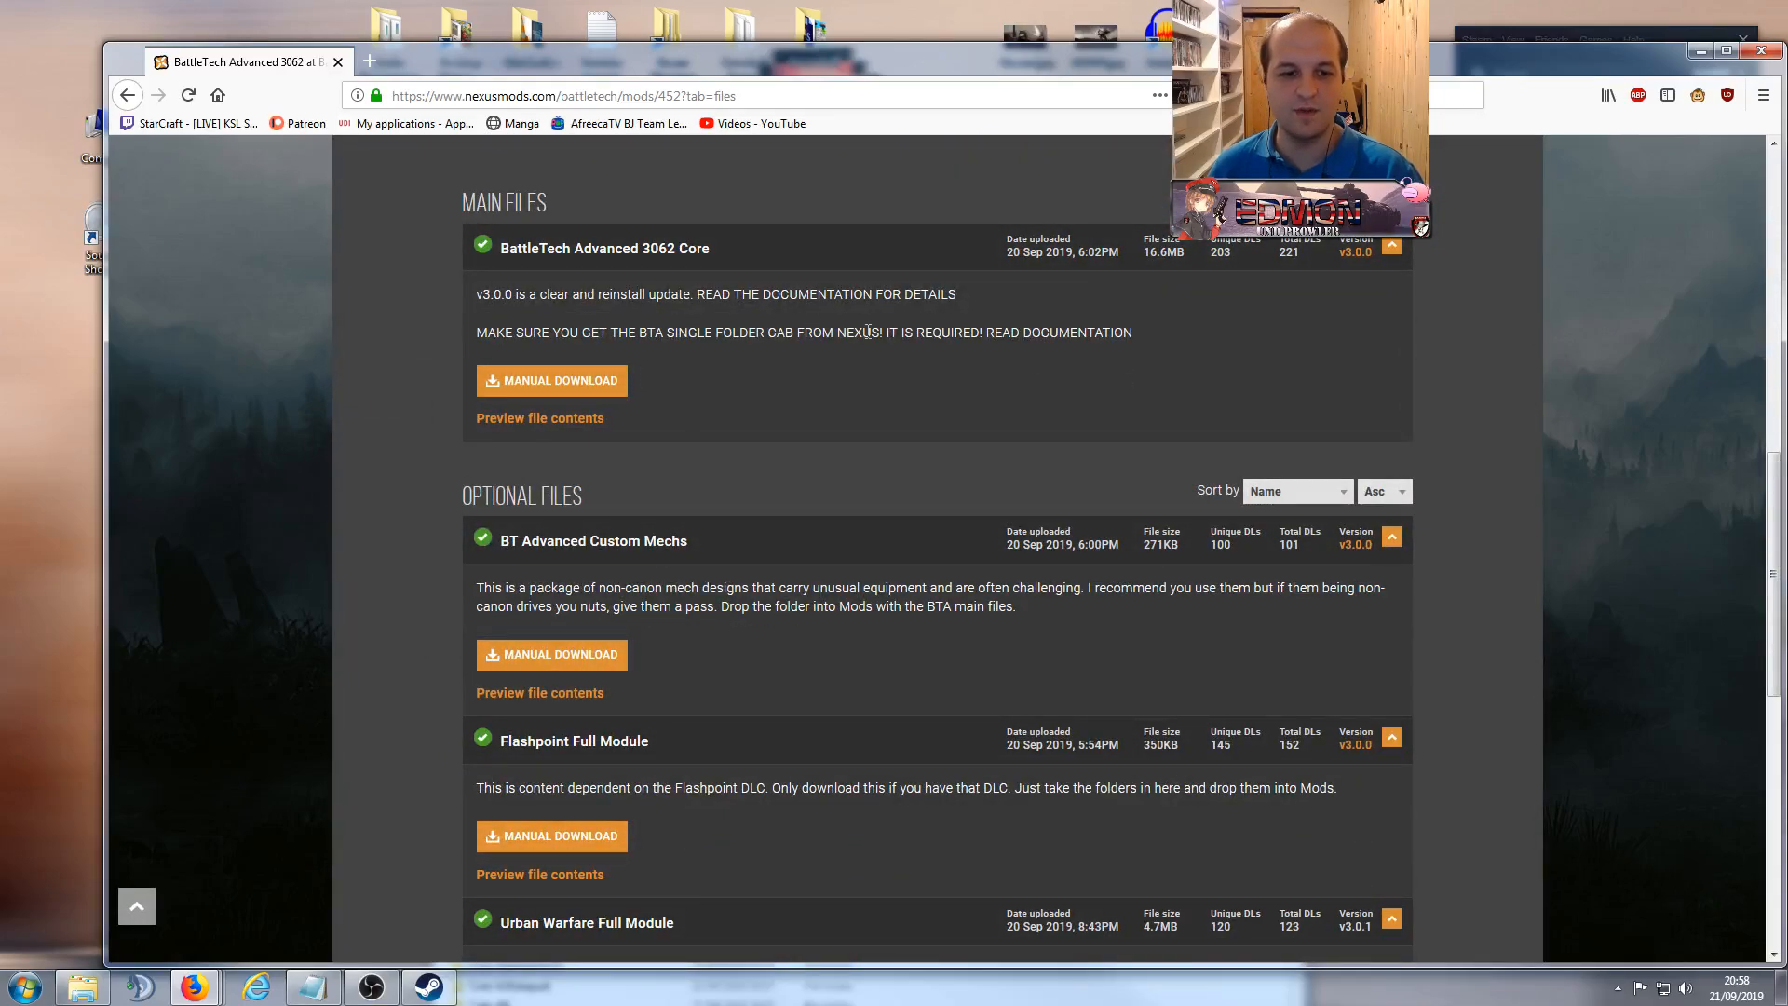
{"action": "scroll", "coordinate": [734, 318], "scroll_direction": "down", "scroll_amount": 4}
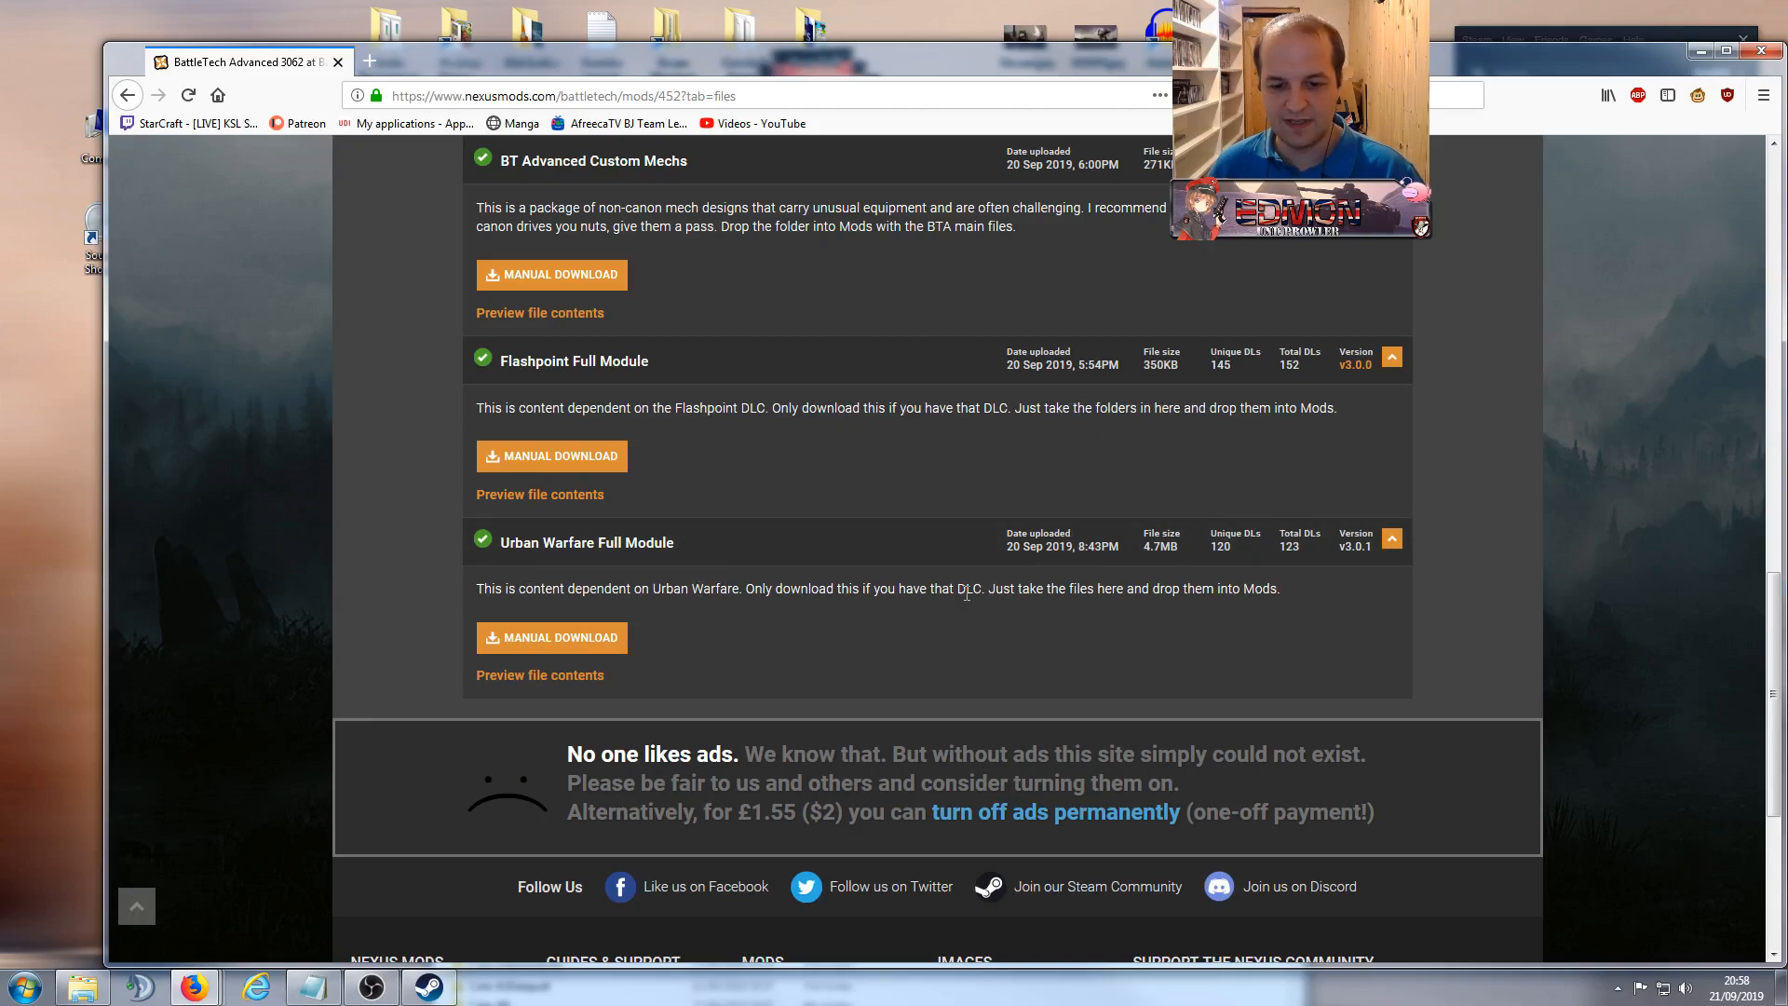
{"action": "scroll", "coordinate": [775, 516], "scroll_direction": "up", "scroll_amount": 4}
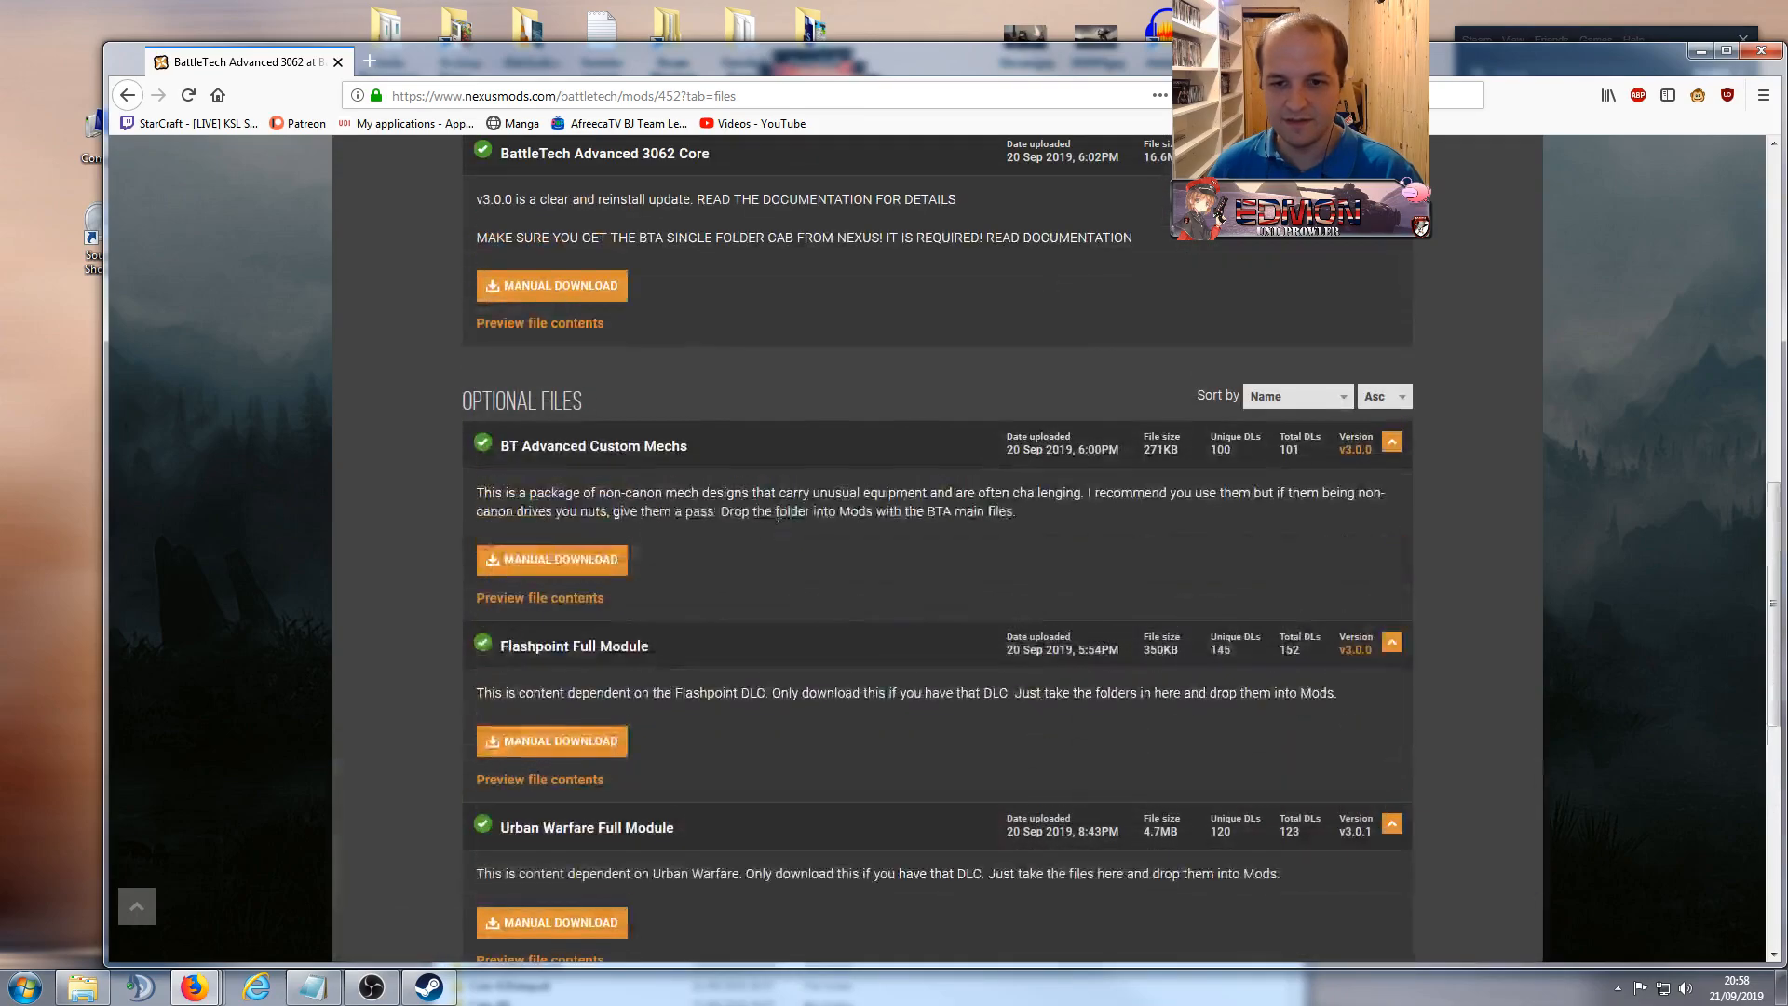
{"action": "scroll", "coordinate": [759, 429], "scroll_direction": "down", "scroll_amount": 5}
{"action": "scroll", "coordinate": [891, 358], "scroll_direction": "up", "scroll_amount": 9}
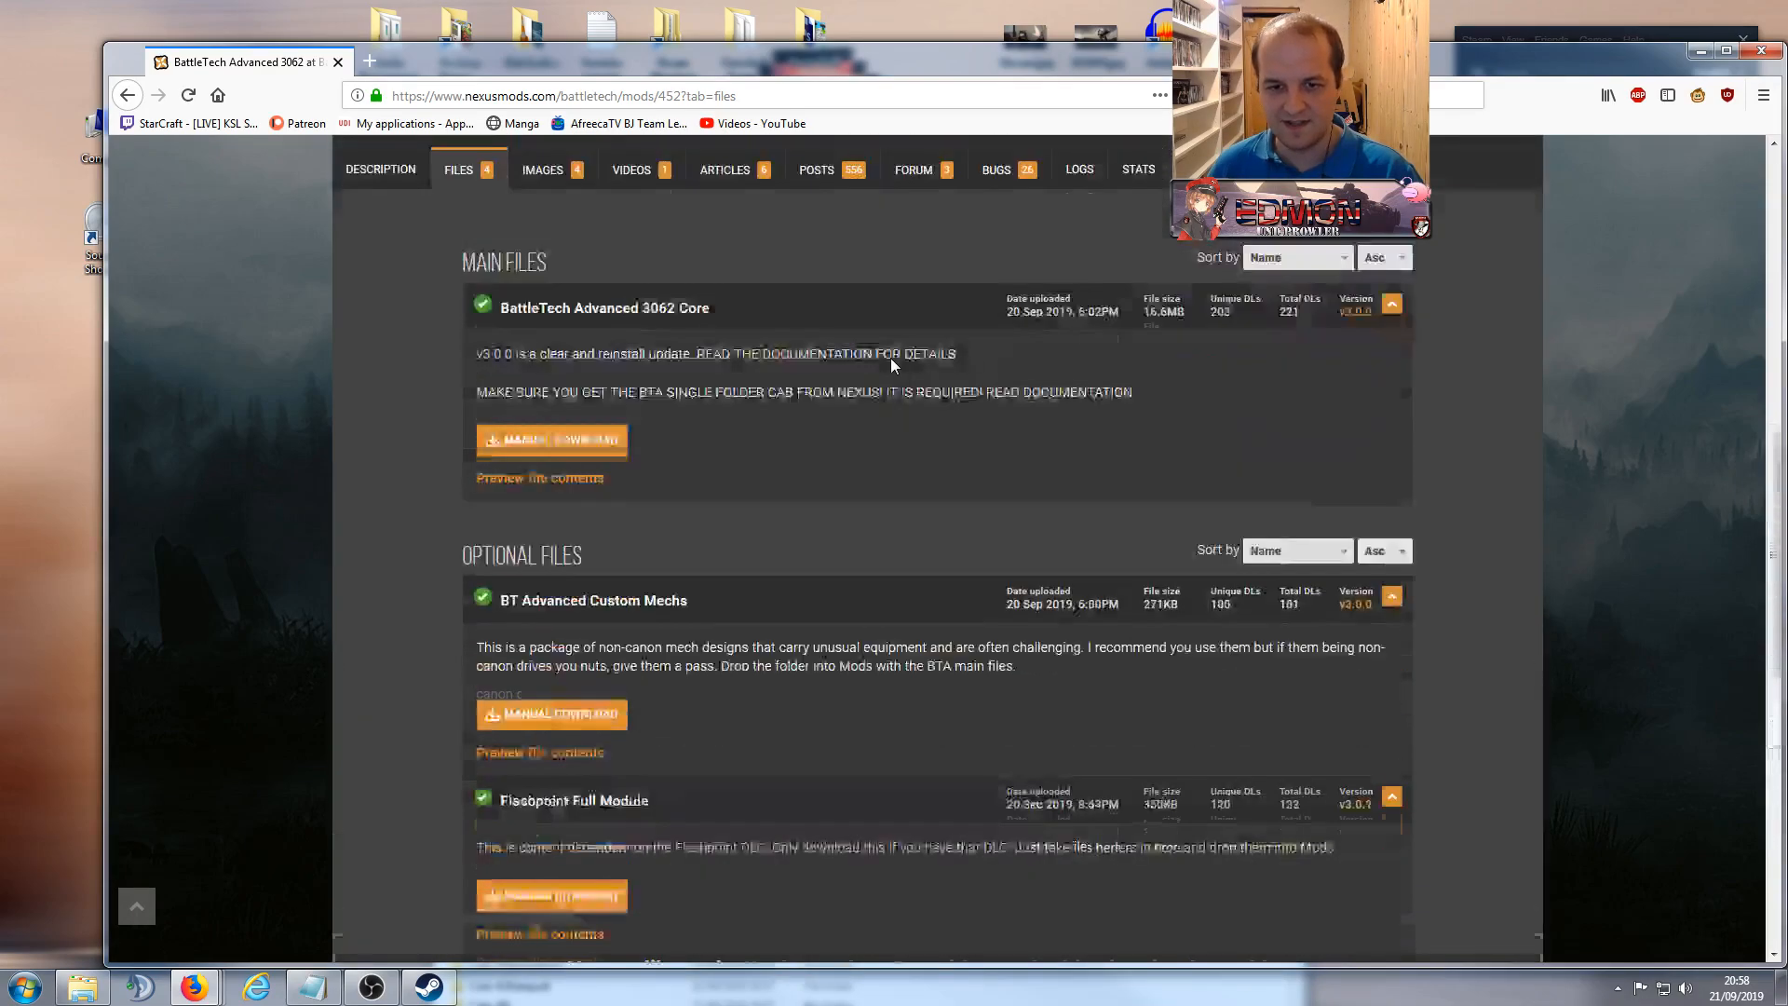
{"action": "left_click_drag", "start_coordinate": [860, 66], "coordinate": [1787, 42]}
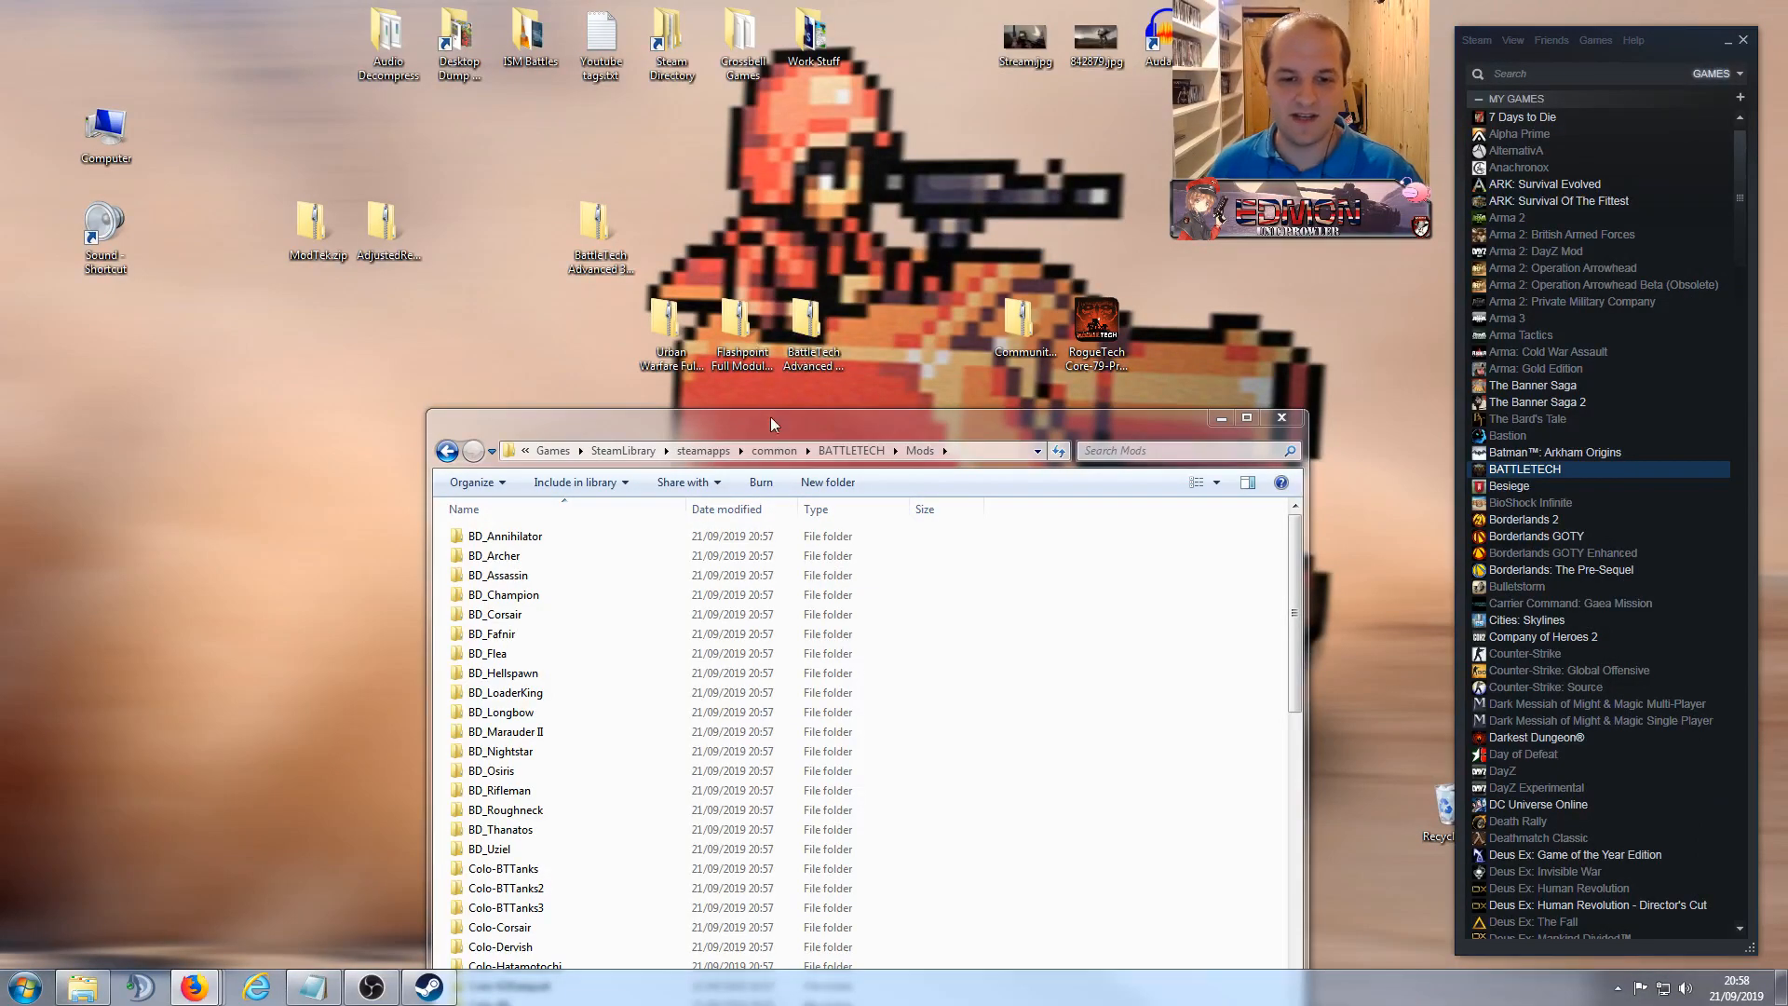
Step: Place the Mods window below the archives and move the Urban Warfare, Flashpoint and BattleTech Advanced 3062 Core archives to the CAB archive's row
{"action": "left_click_drag", "start_coordinate": [775, 418], "coordinate": [741, 248]}
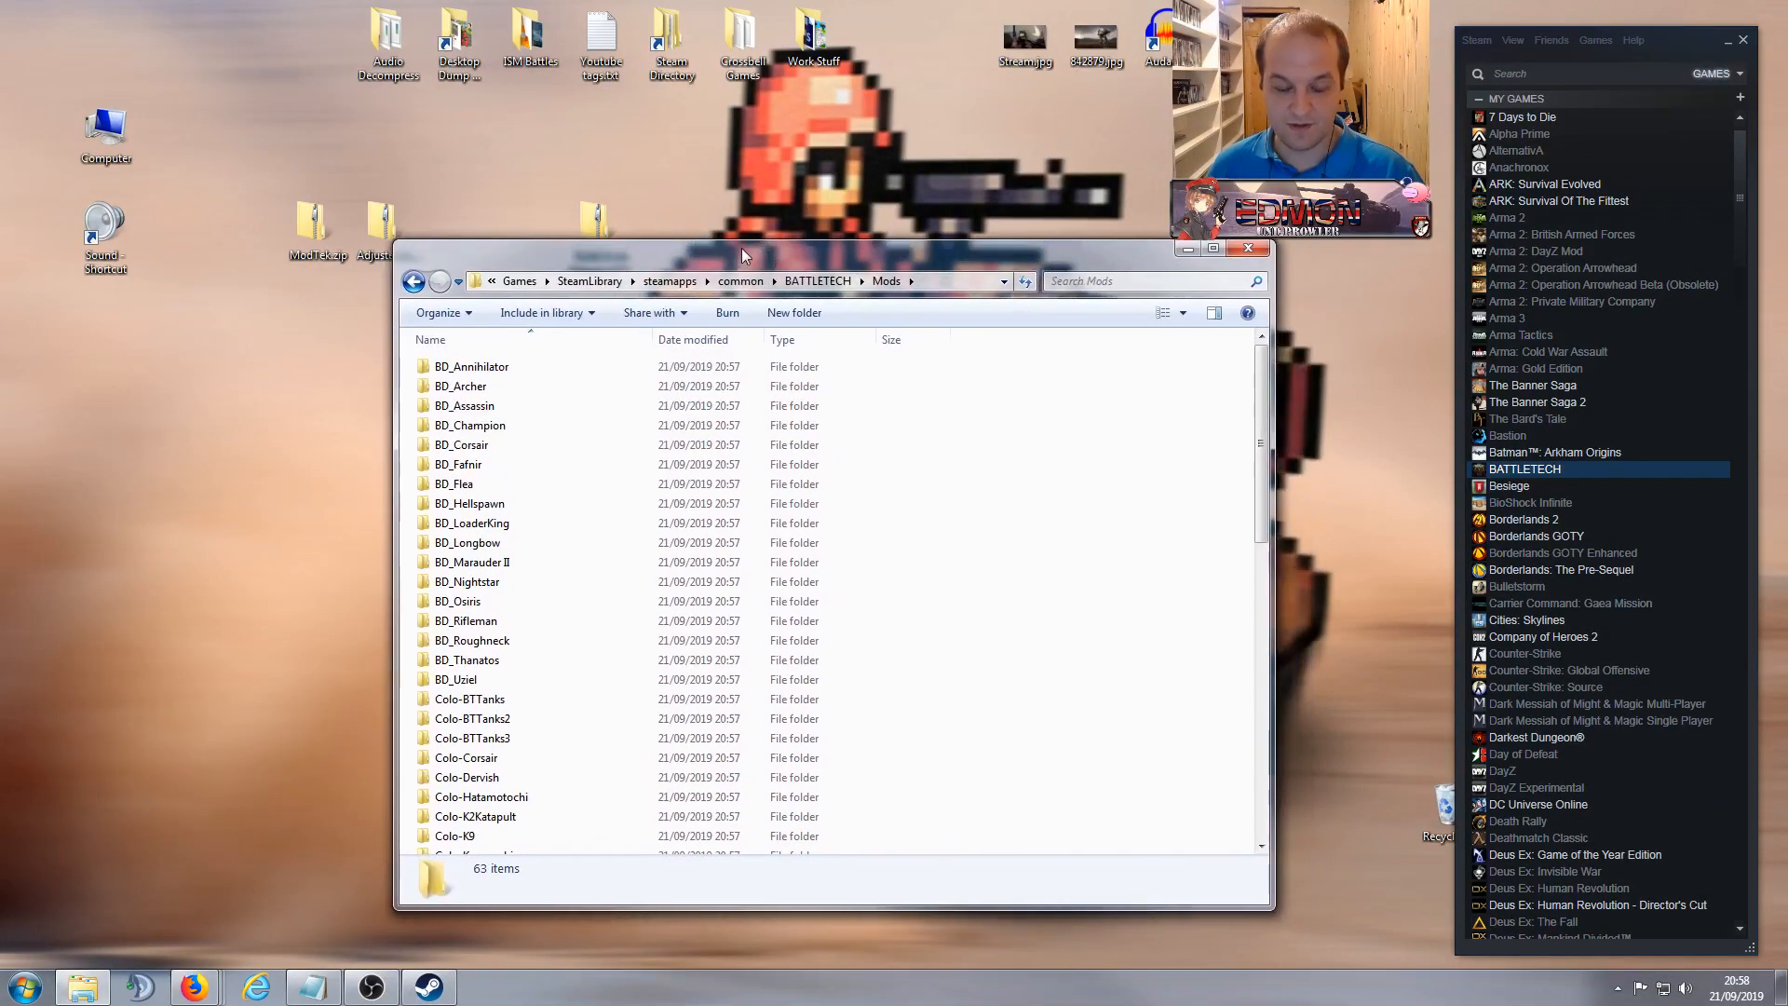
{"action": "left_click", "coordinate": [774, 144]}
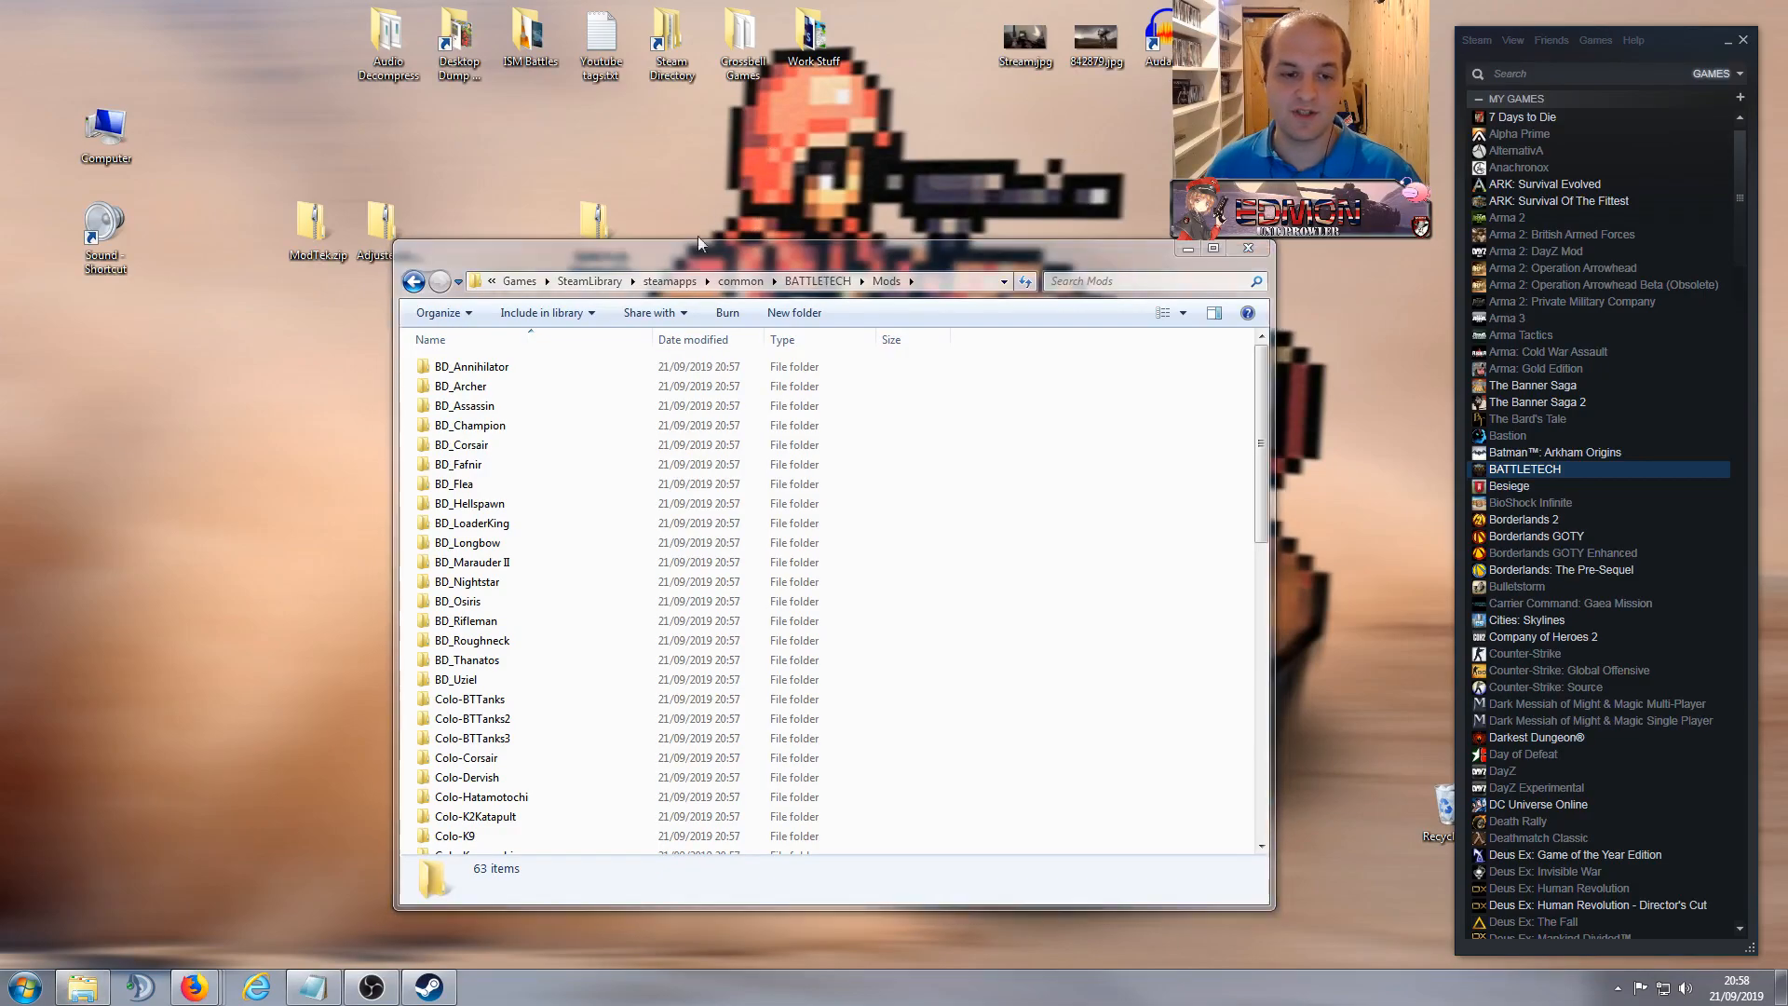
{"action": "left_click_drag", "start_coordinate": [683, 254], "coordinate": [701, 384]}
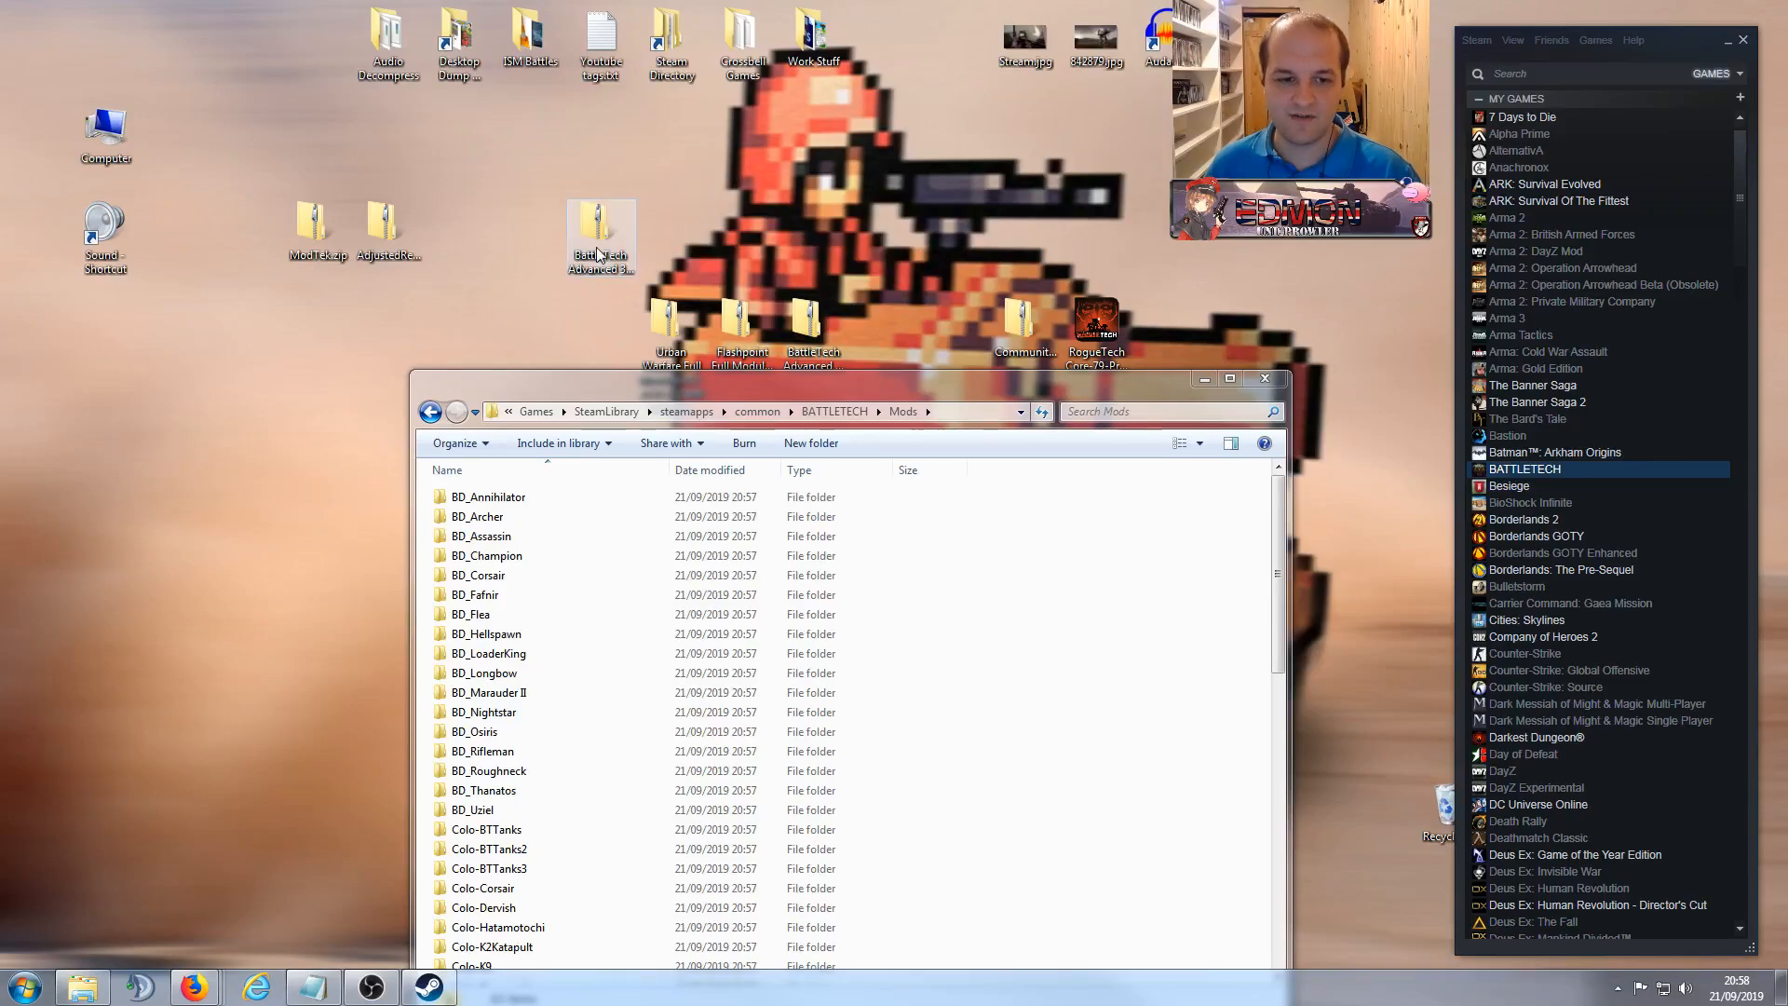
{"action": "left_click_drag", "start_coordinate": [725, 380], "coordinate": [669, 228]}
{"action": "left_click_drag", "start_coordinate": [736, 321], "coordinate": [738, 228]}
{"action": "left_click_drag", "start_coordinate": [805, 317], "coordinate": [876, 221]}
Step: Copy the two folders from each of the Urban Warfare and Flashpoint Full Module archives into Mods, closing each archive
{"action": "double_click", "coordinate": [672, 237]}
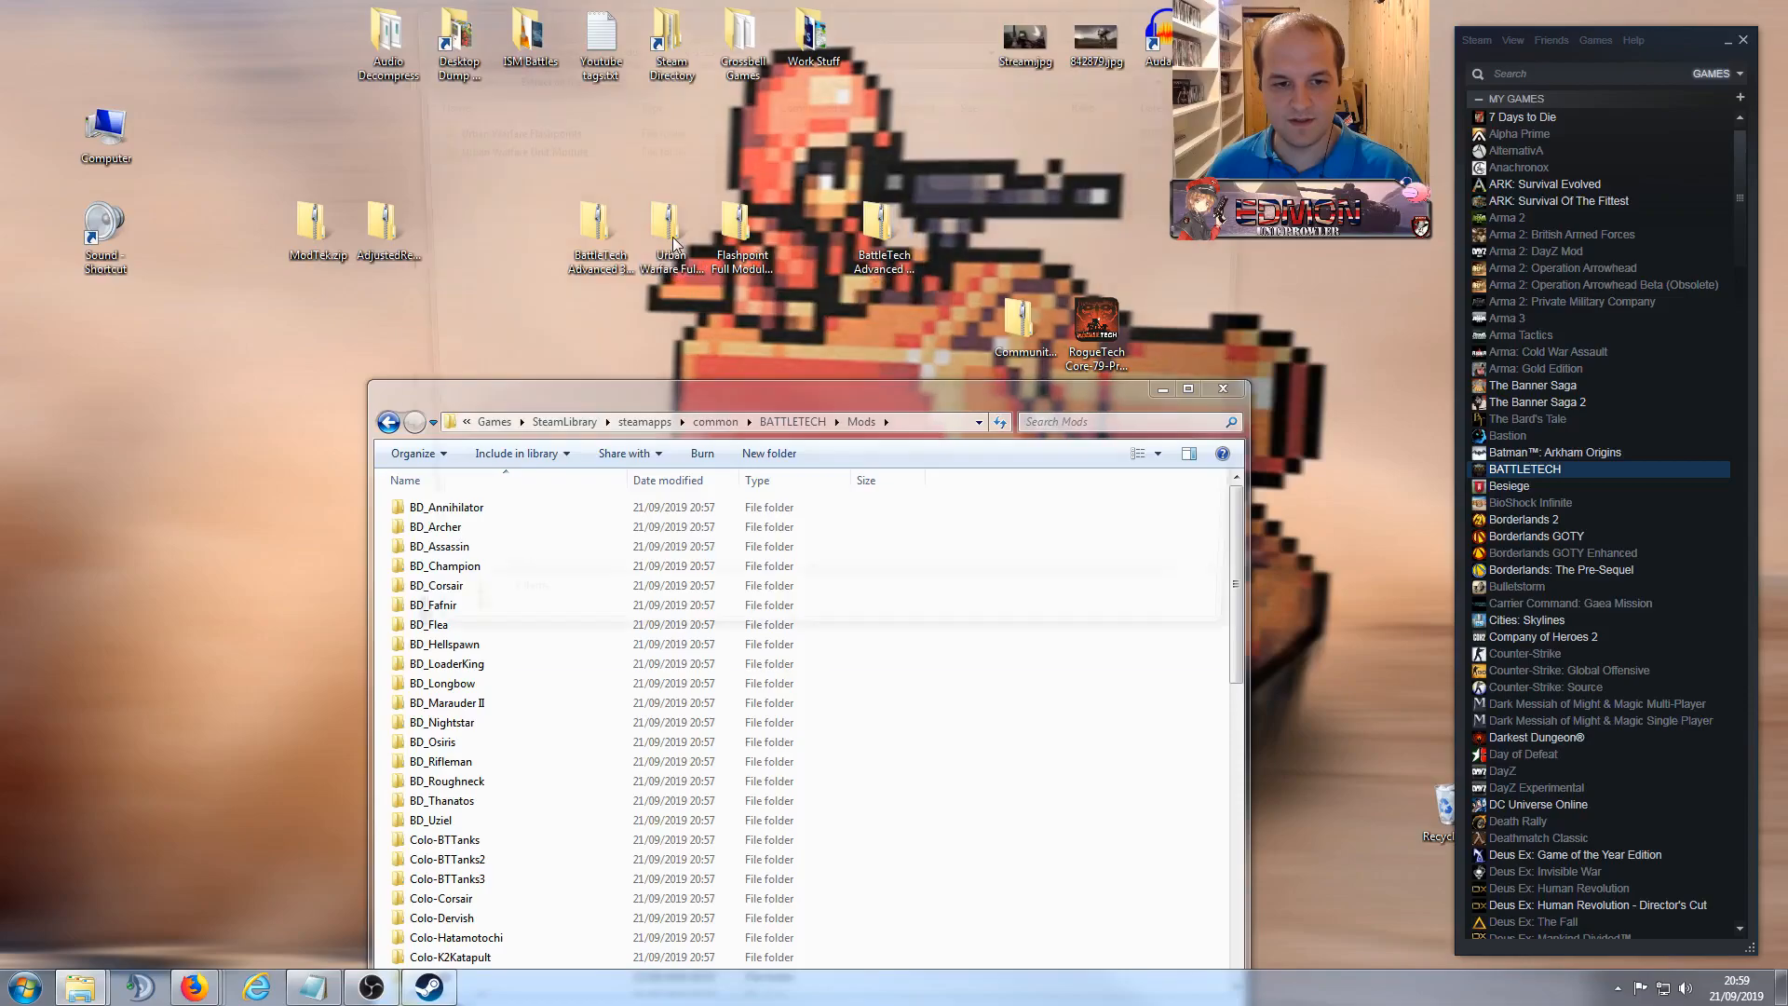
{"action": "left_click_drag", "start_coordinate": [538, 222], "coordinate": [1171, 778]}
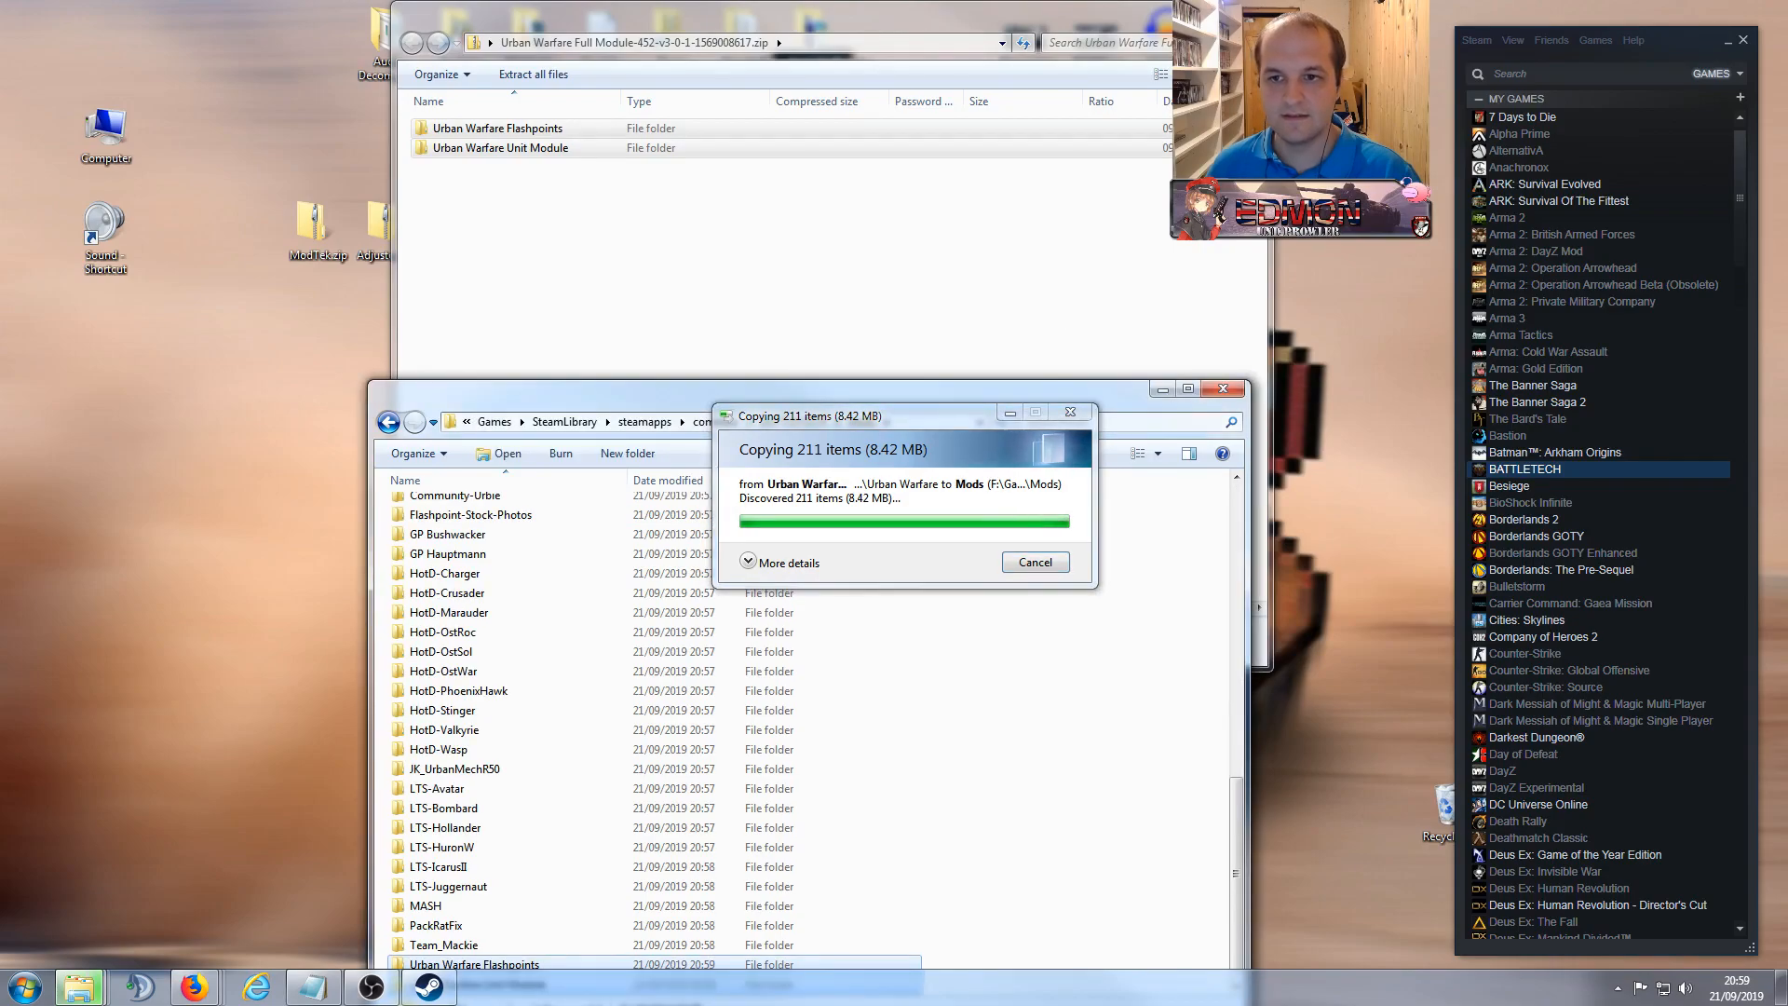
{"action": "left_click", "coordinate": [1246, 9]}
{"action": "double_click", "coordinate": [747, 225]}
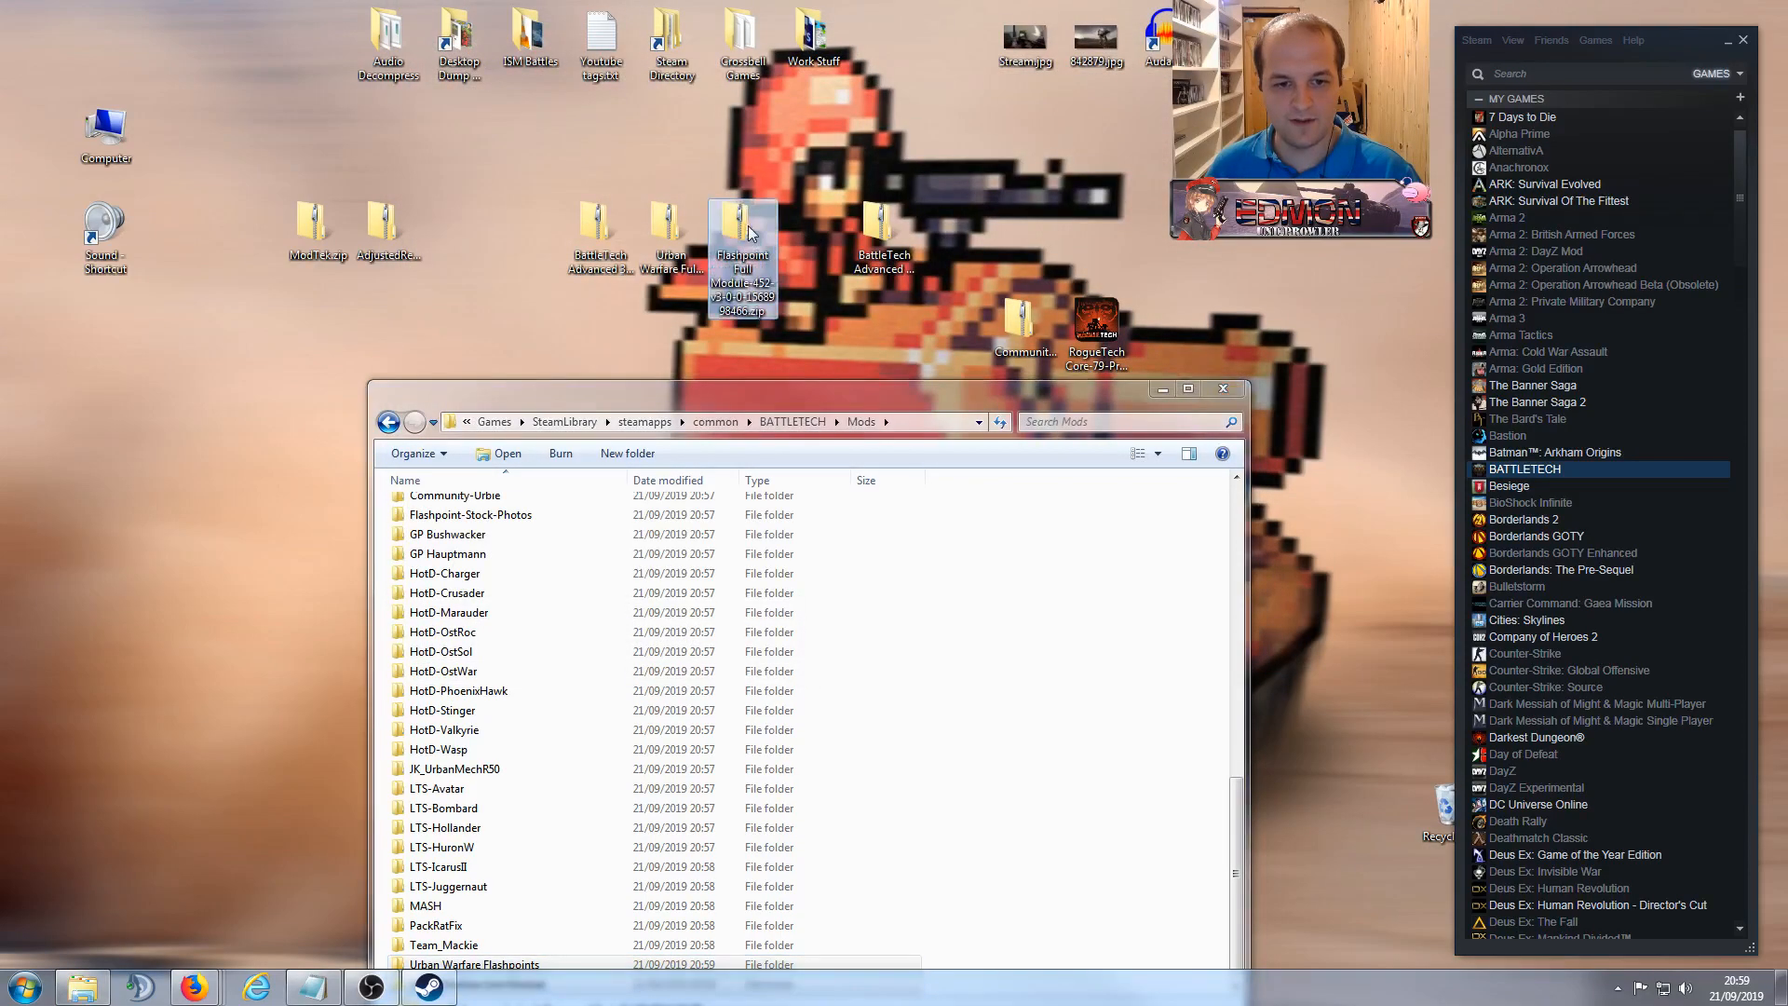
{"action": "left_click_drag", "start_coordinate": [715, 335], "coordinate": [1210, 801]}
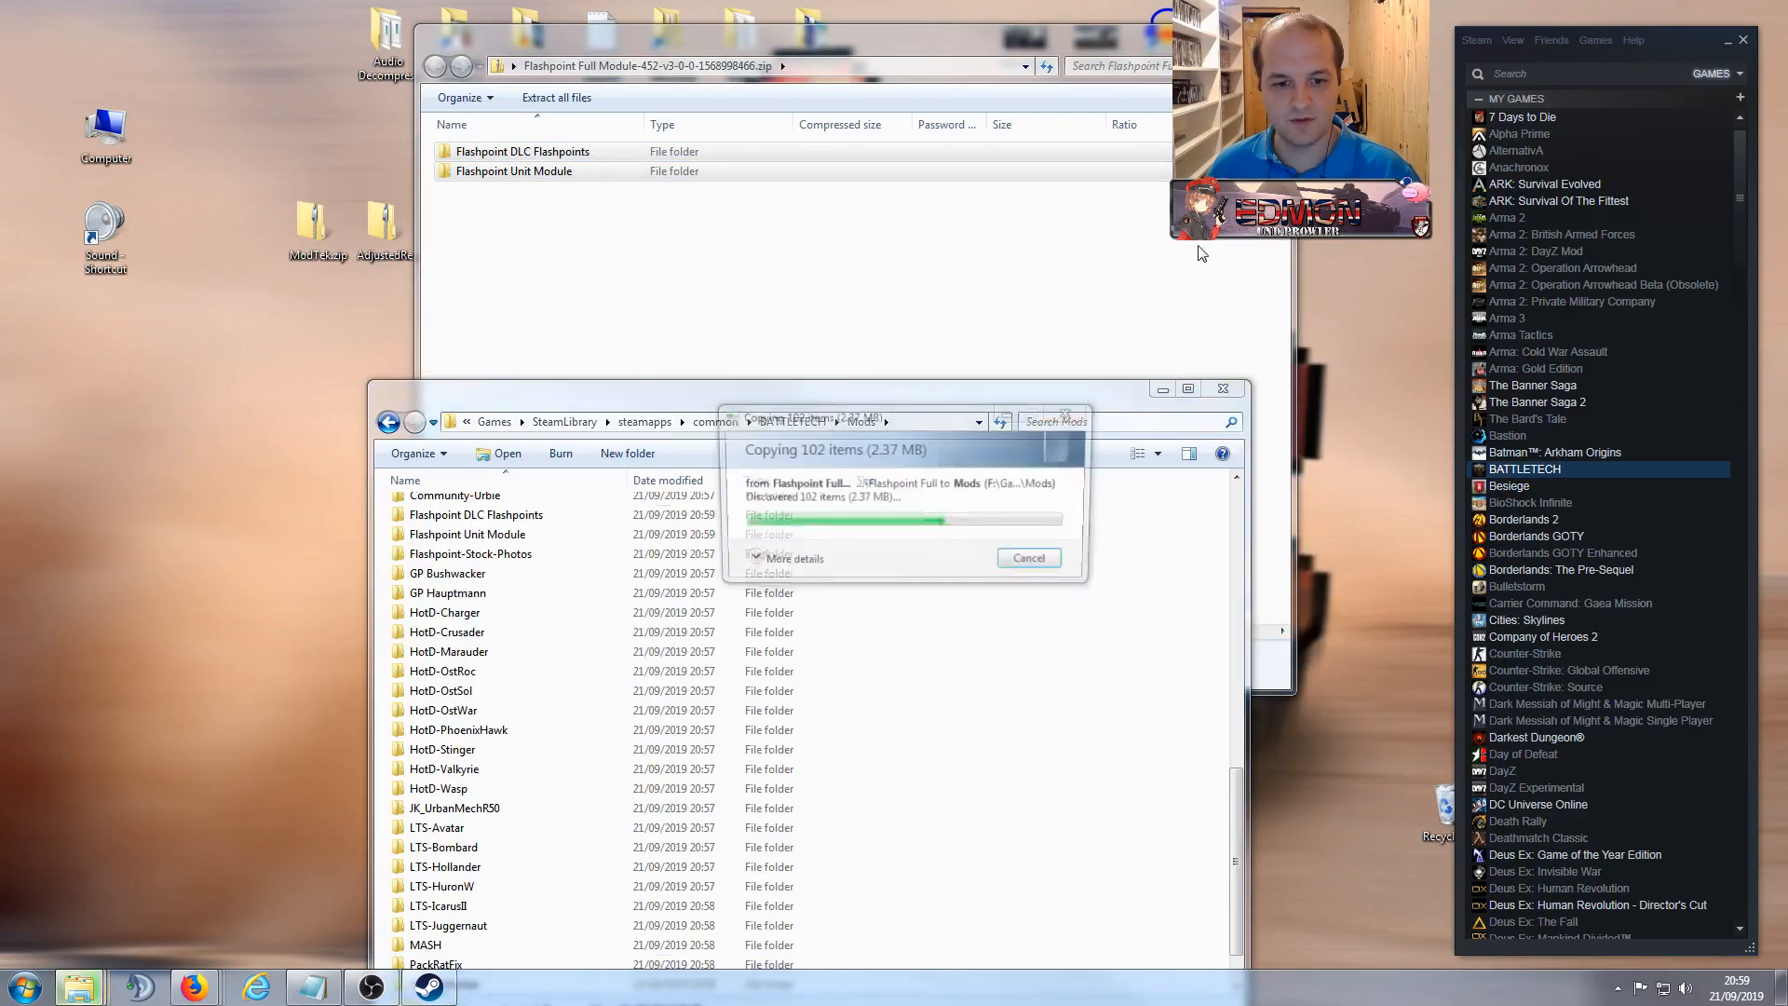
{"action": "left_click", "coordinate": [1270, 34]}
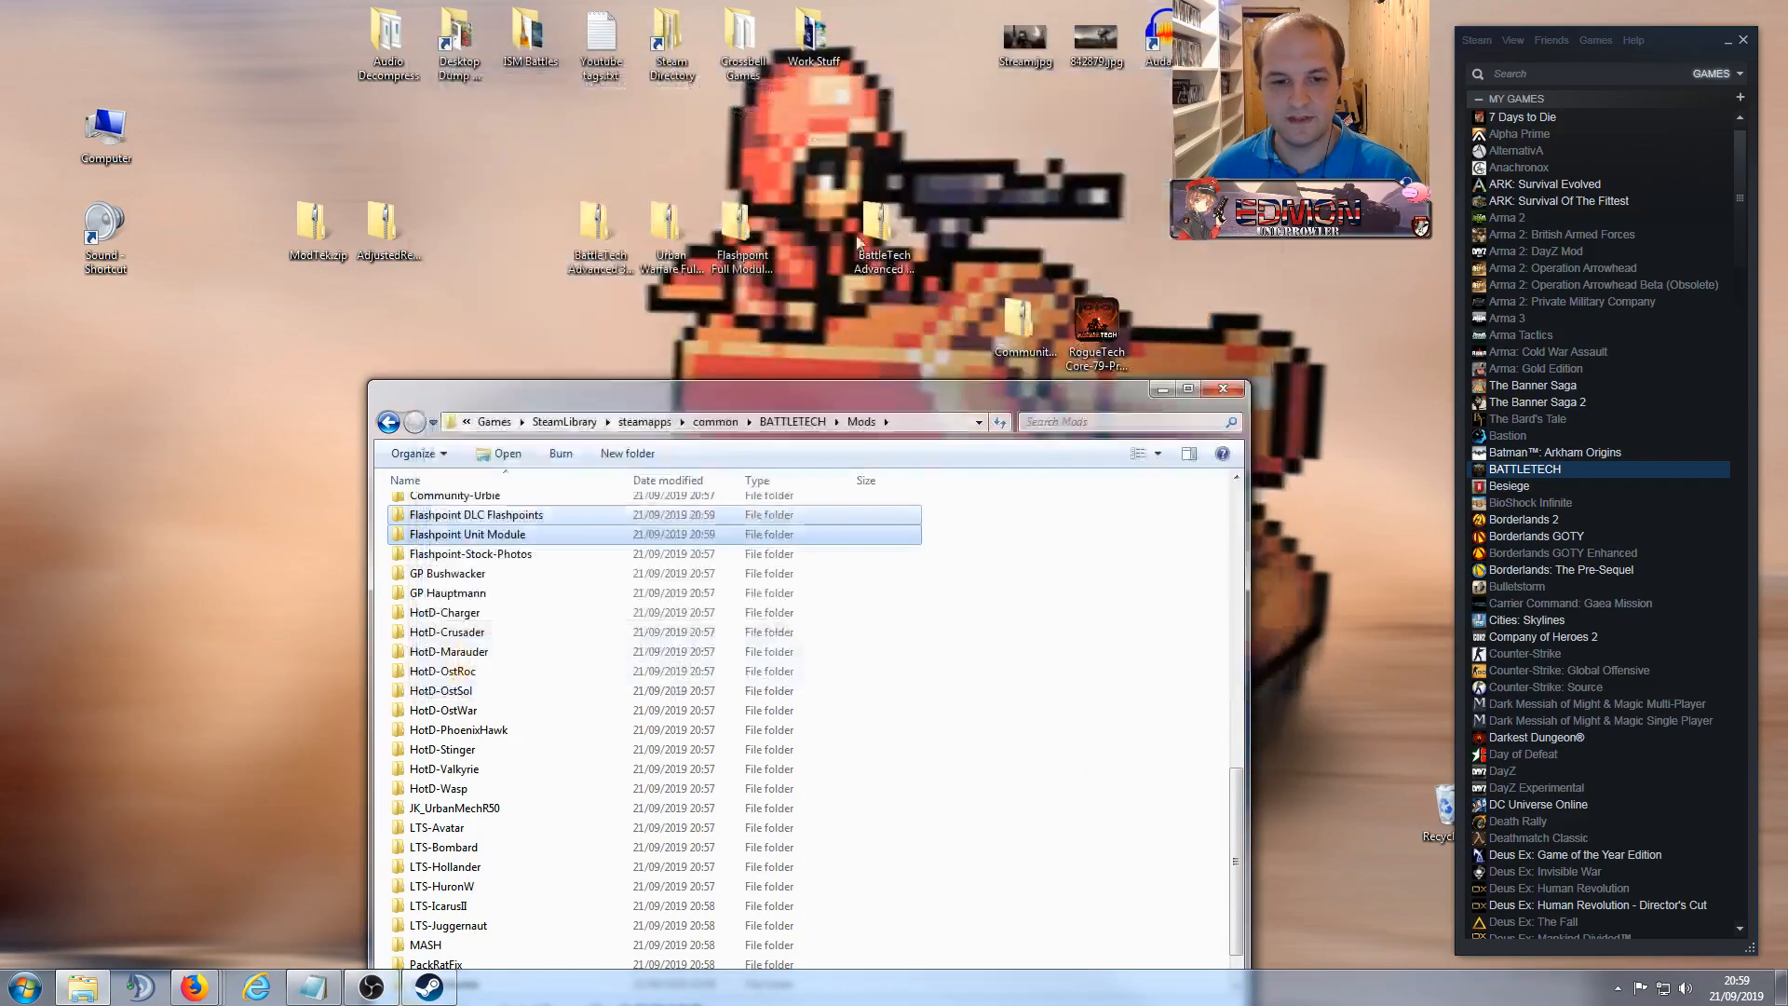
Step: Copy all folders from the BattleTech Advanced 3062 Core archive into the Mods folder
{"action": "double_click", "coordinate": [903, 202]}
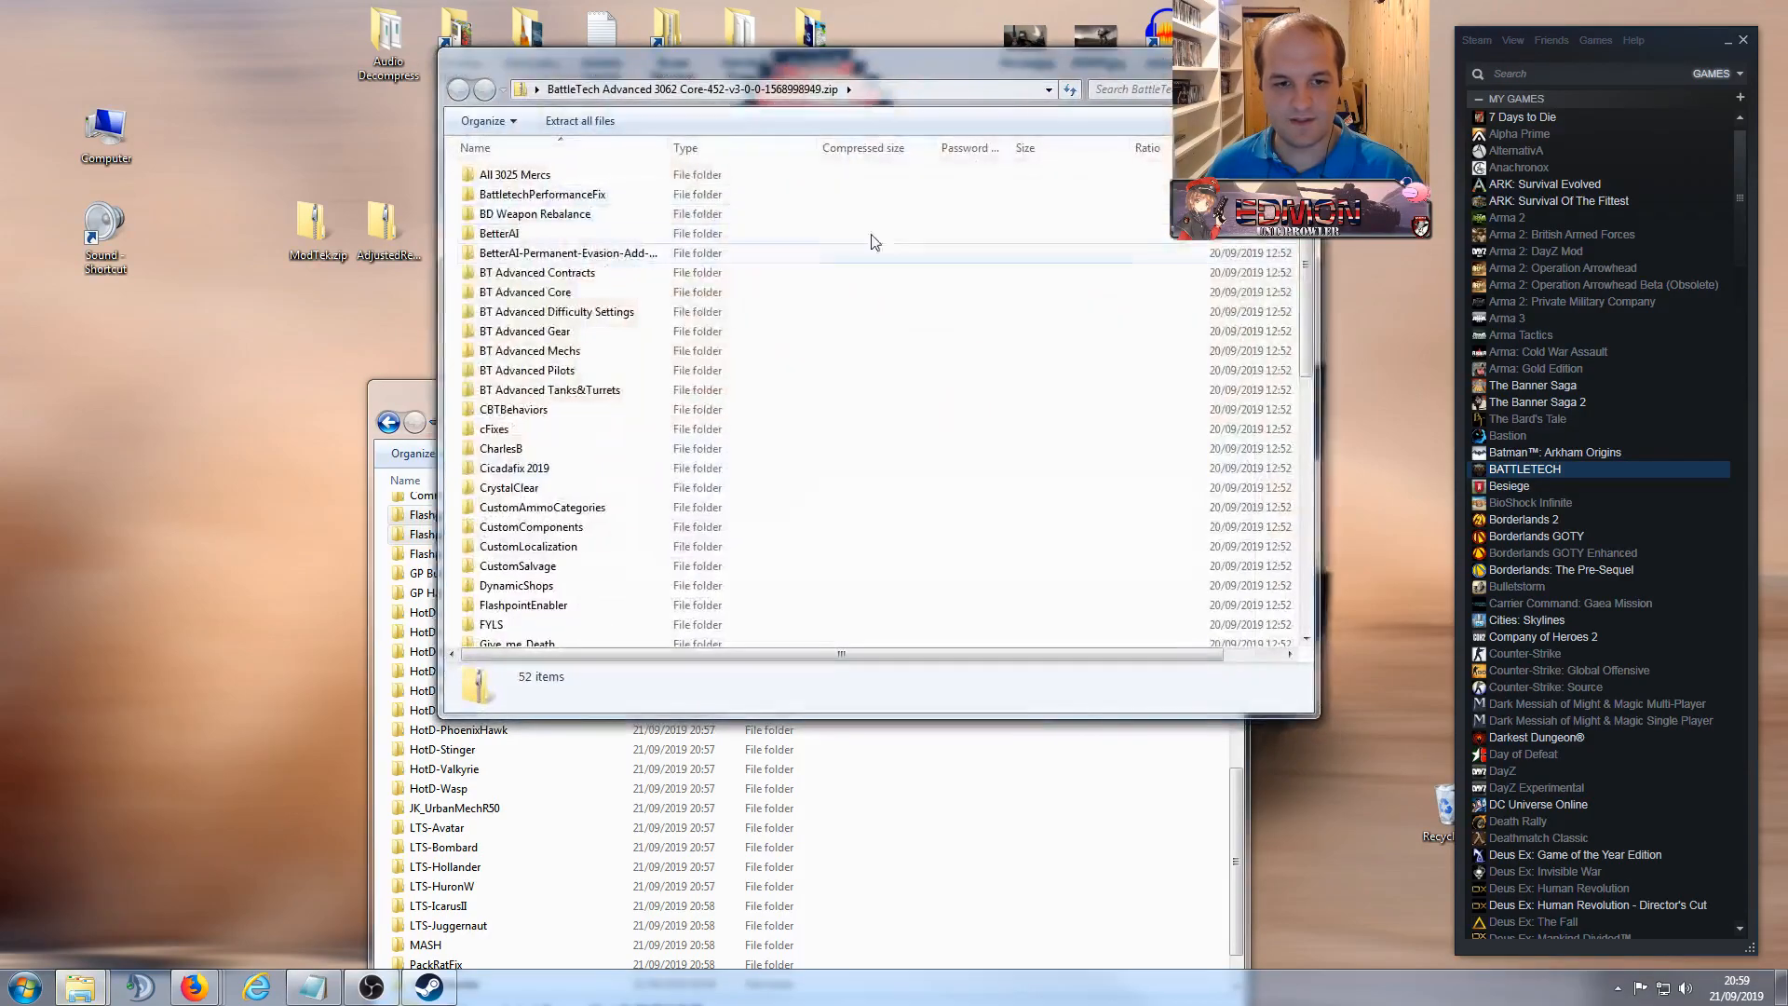
{"action": "left_click_drag", "start_coordinate": [454, 177], "coordinate": [978, 852]}
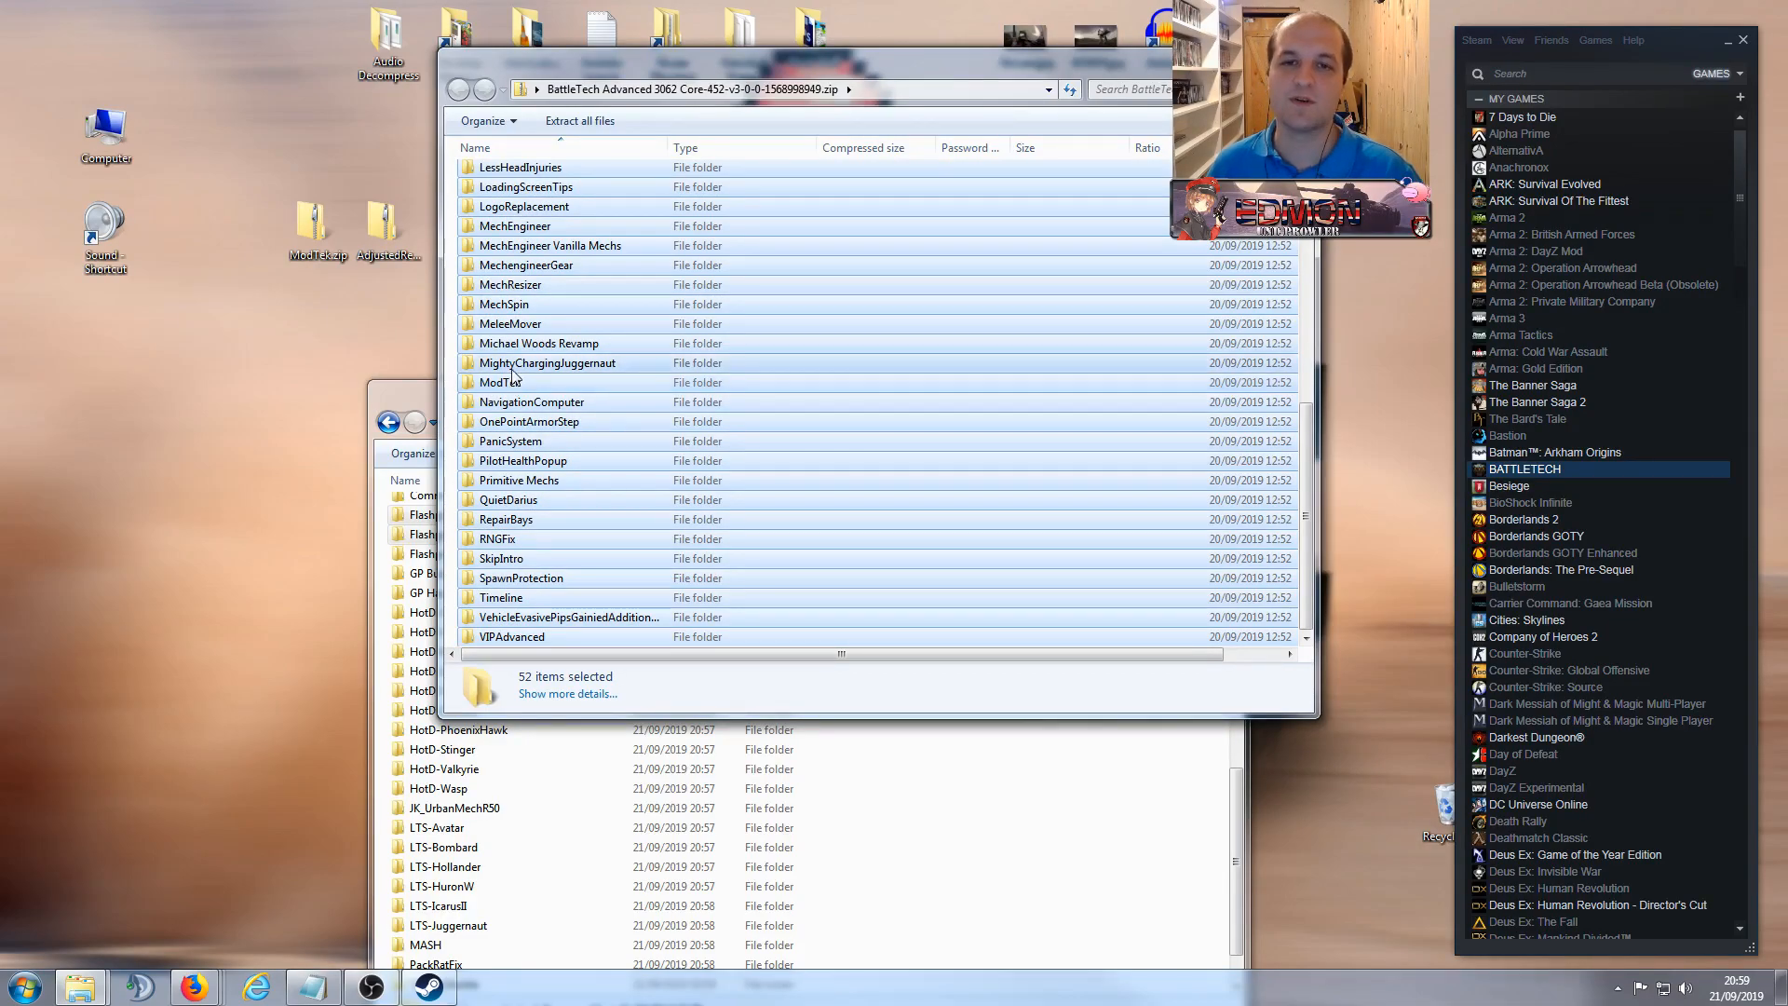
{"action": "left_click_drag", "start_coordinate": [818, 57], "coordinate": [1183, 72]}
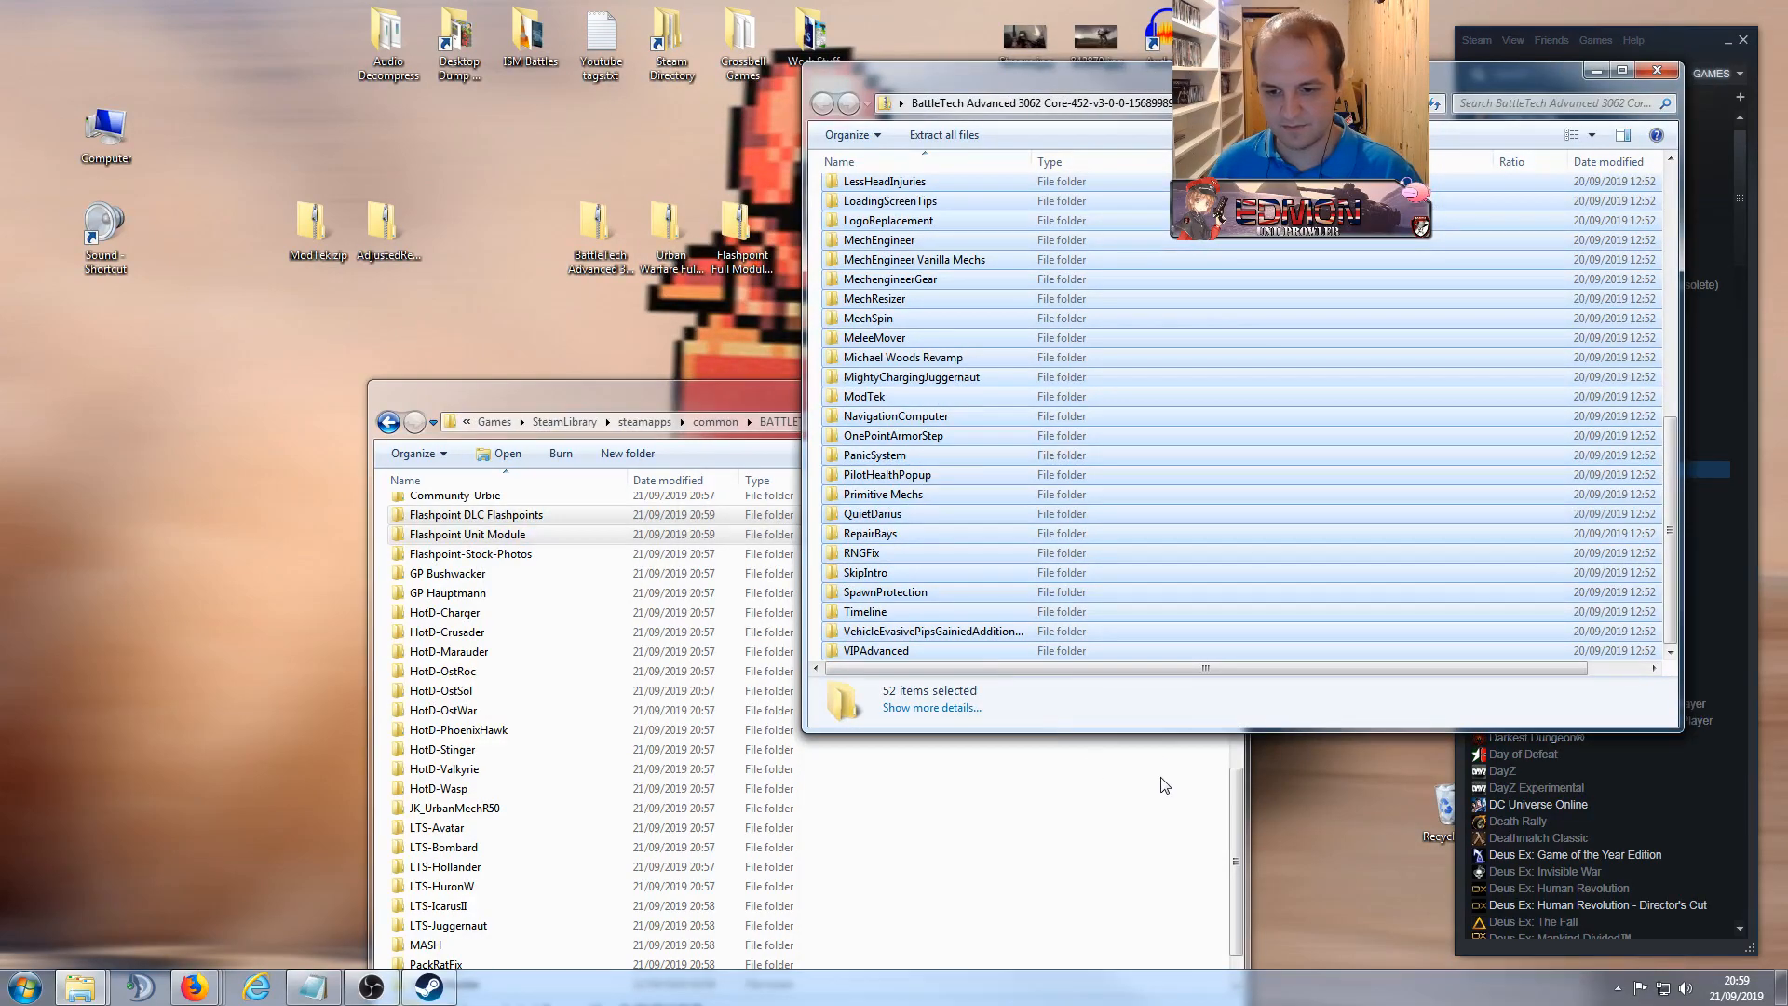
{"action": "left_click_drag", "start_coordinate": [952, 501], "coordinate": [1176, 819]}
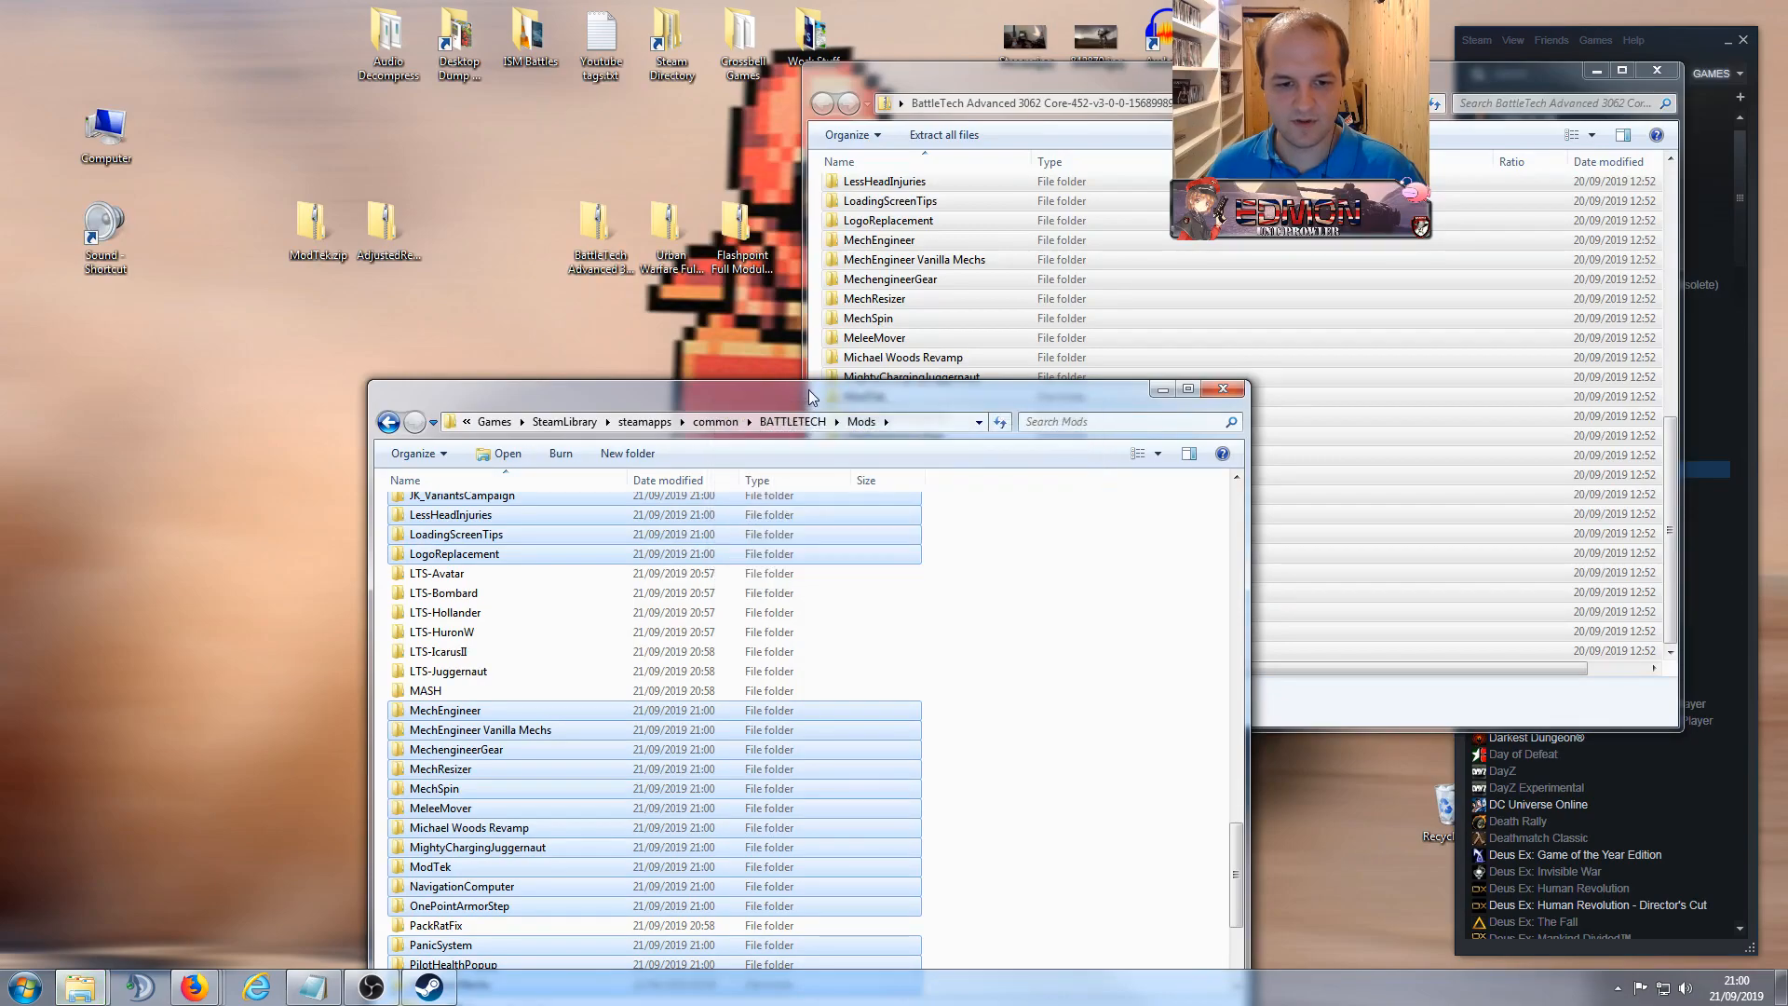
Step: Bring the Mods window up over the Core archive and look through the combined list of mod folders
{"action": "left_click_drag", "start_coordinate": [806, 393], "coordinate": [596, 121]}
{"action": "left_click", "coordinate": [808, 357]}
{"action": "scroll", "coordinate": [808, 357], "scroll_direction": "up", "scroll_amount": 5}
{"action": "scroll", "coordinate": [808, 356], "scroll_direction": "up", "scroll_amount": 3}
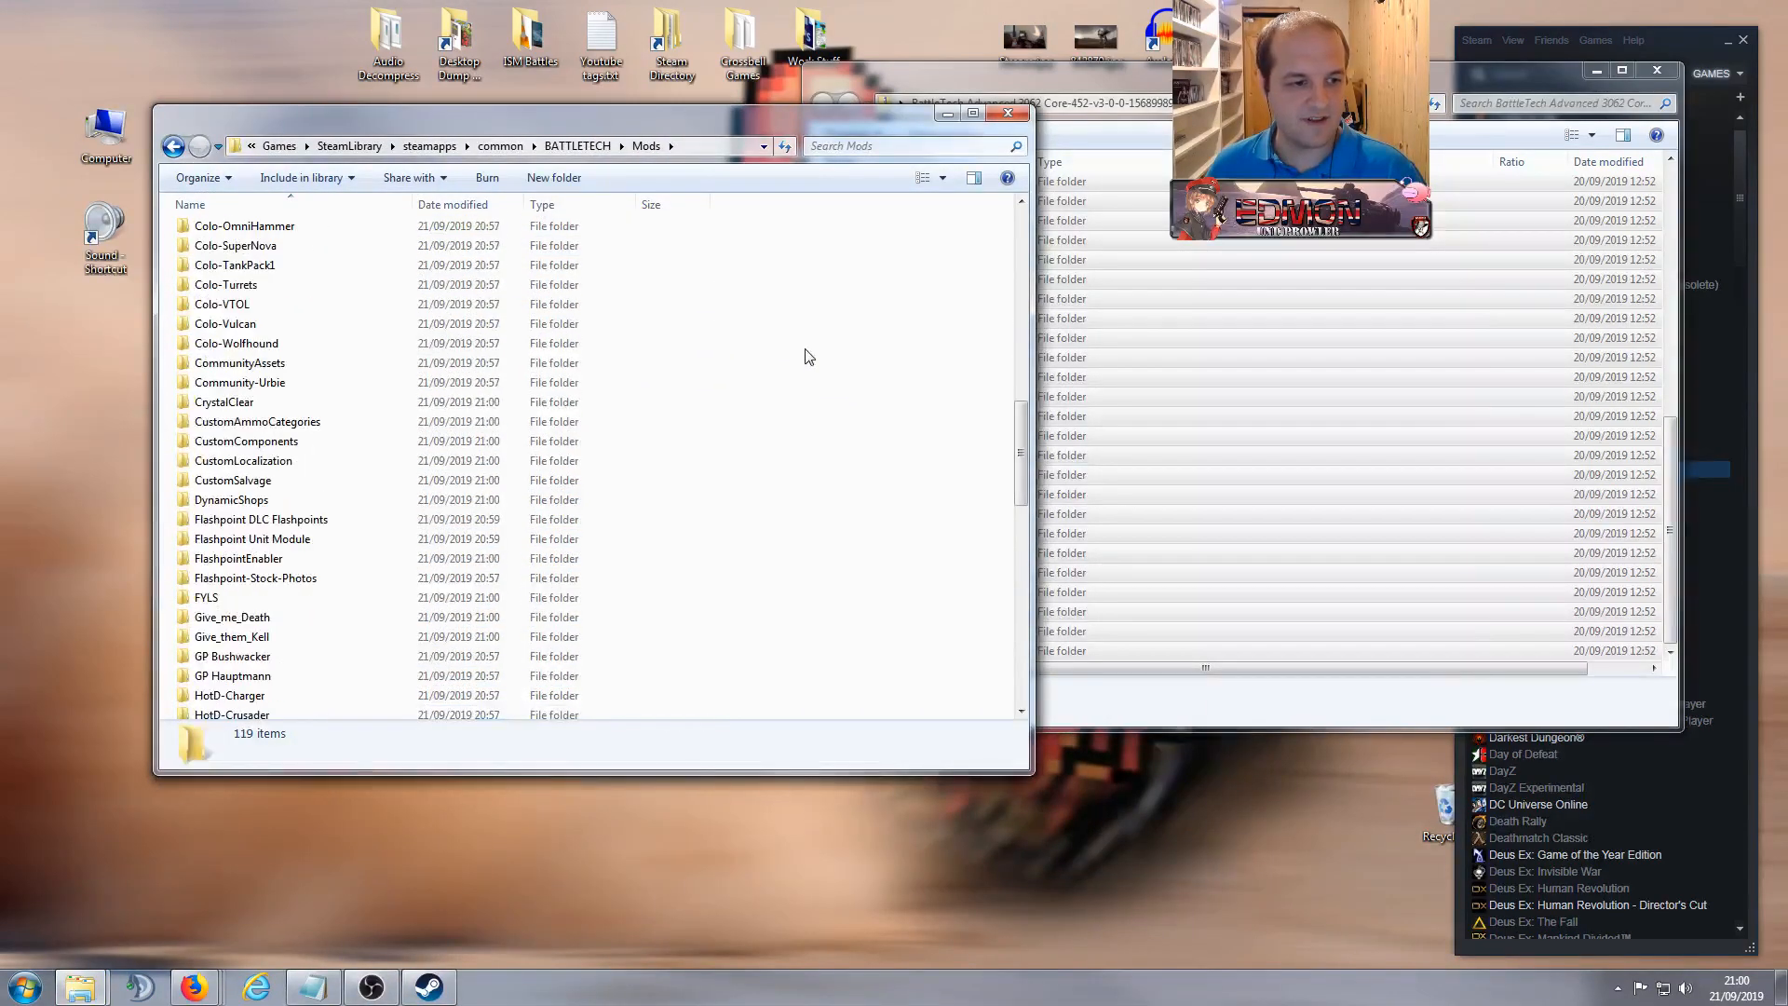
{"action": "scroll", "coordinate": [807, 351], "scroll_direction": "down", "scroll_amount": 11}
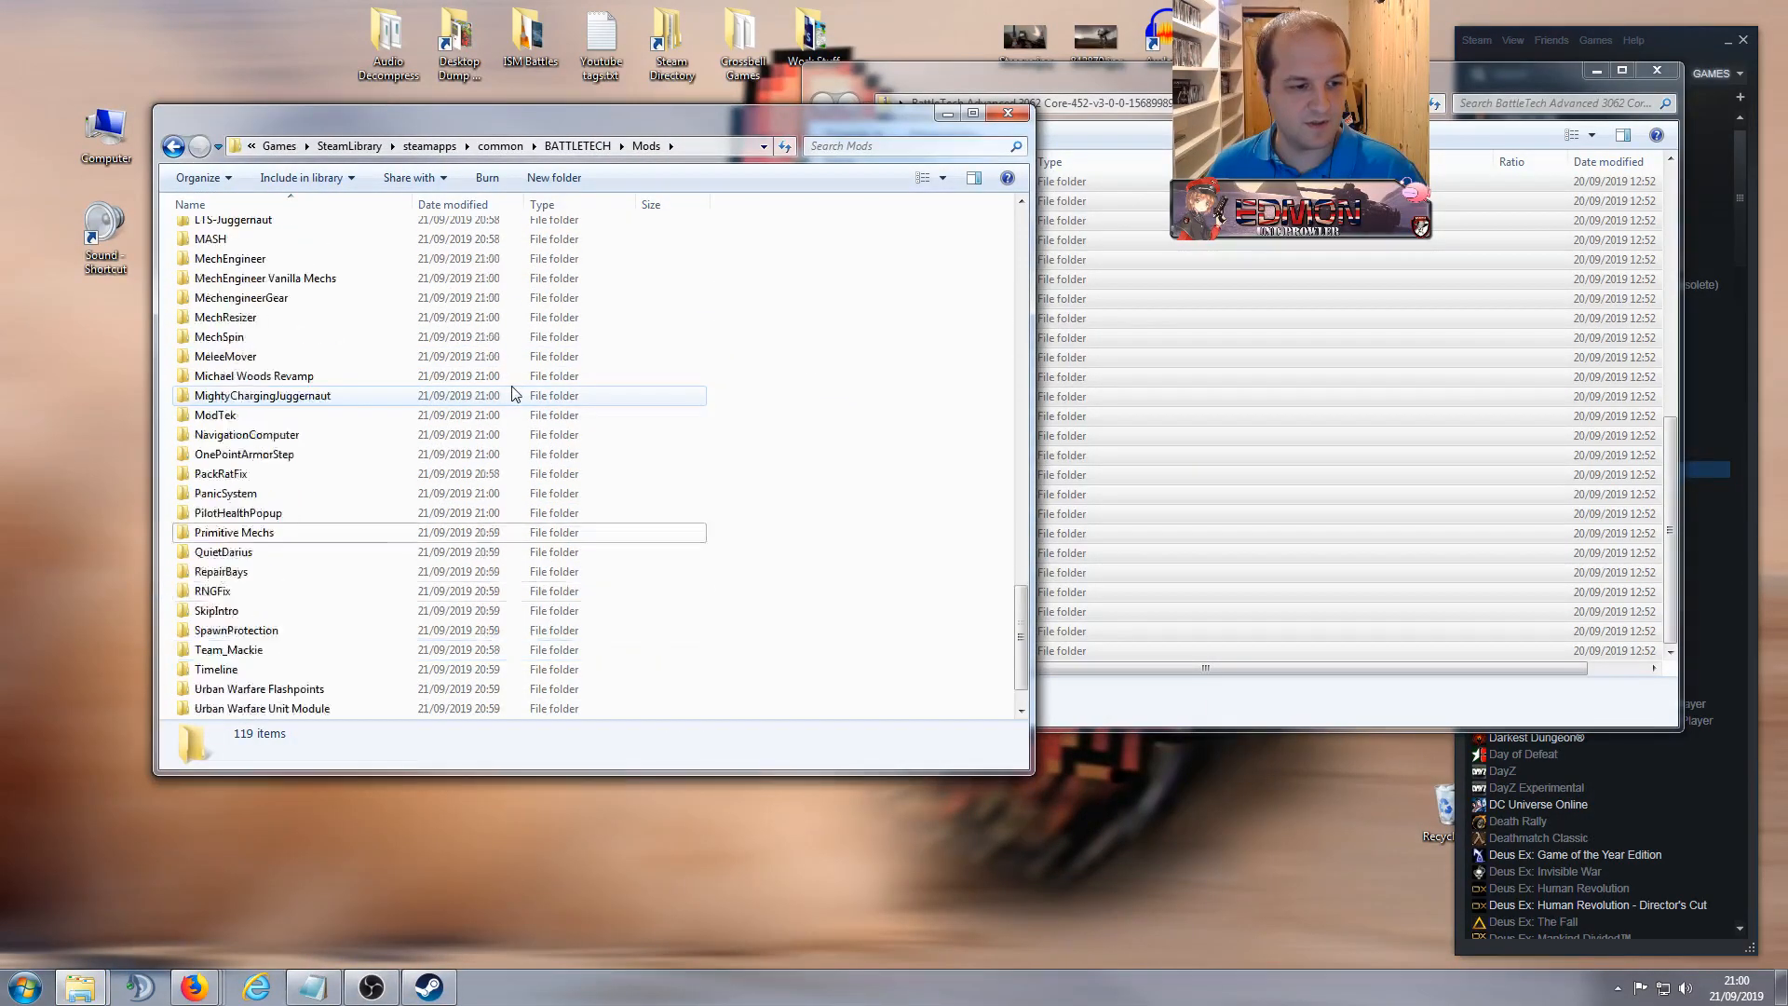
Step: Run ModTekInjector.exe from the ModTek folder inside Mods, answer Y to re-inject, and dismiss the finished injector
{"action": "double_click", "coordinate": [212, 416]}
{"action": "right_click", "coordinate": [257, 309]}
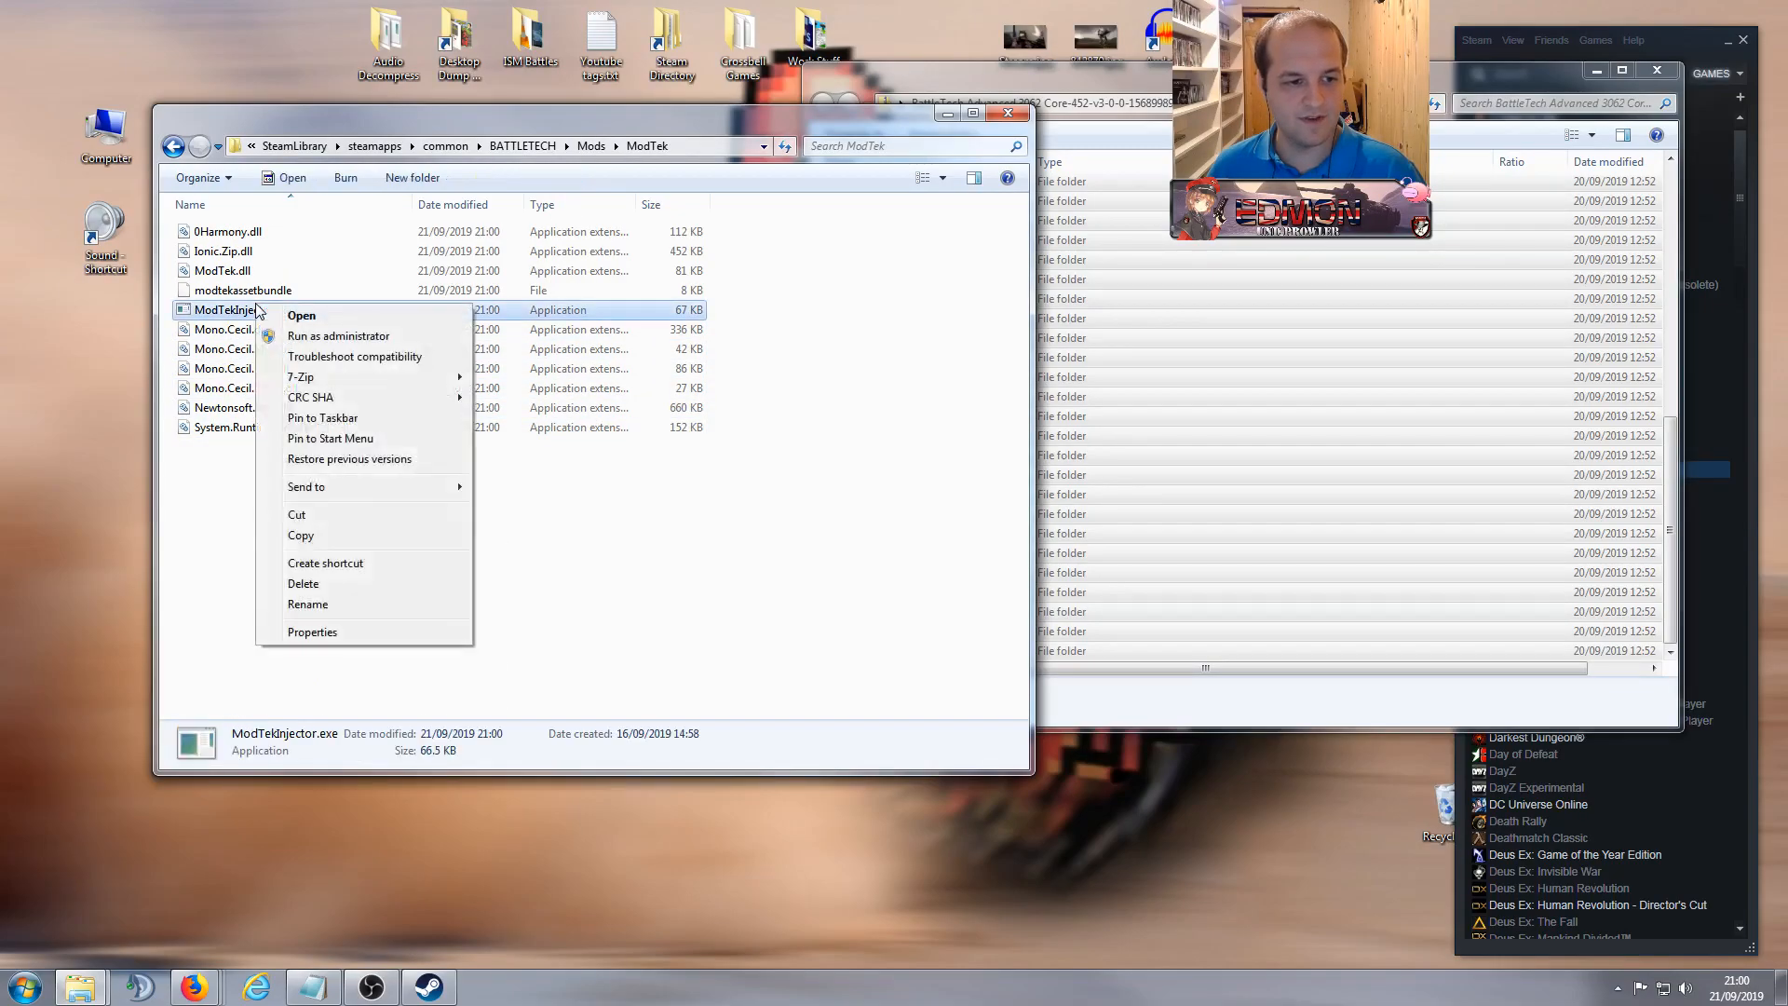
{"action": "left_click", "coordinate": [311, 326]}
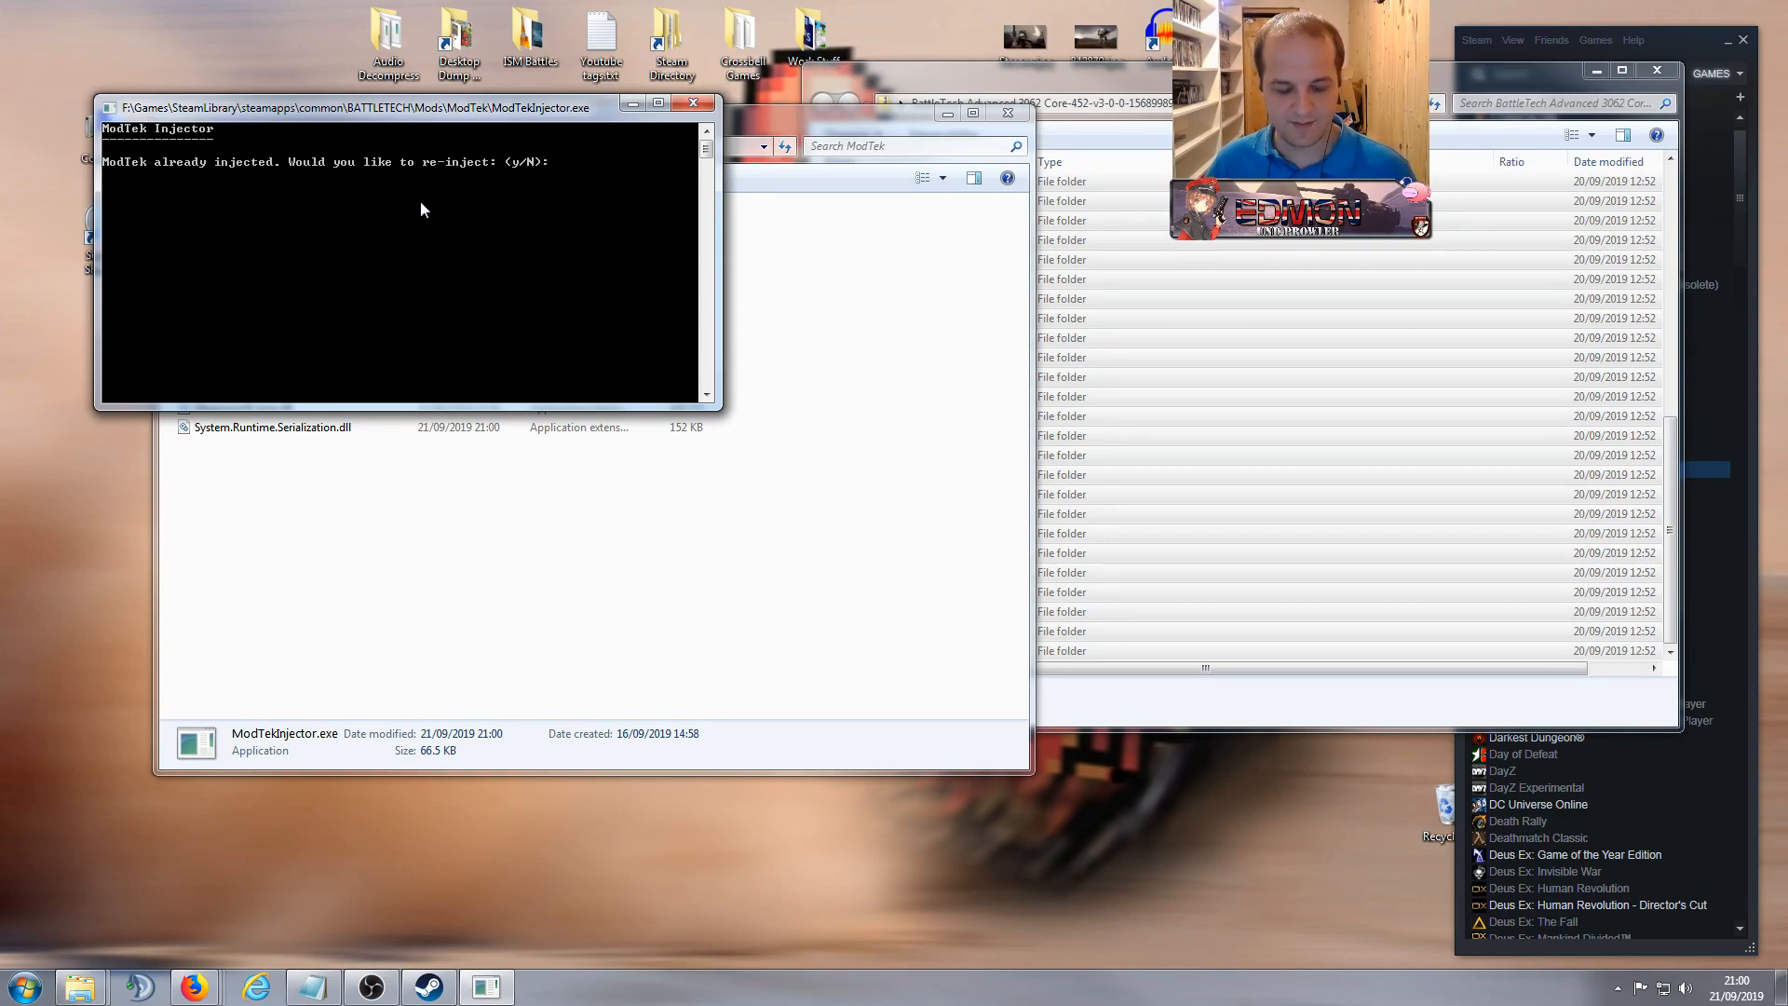
{"action": "type", "text": "Y"}
{"action": "key", "text": "Return"}
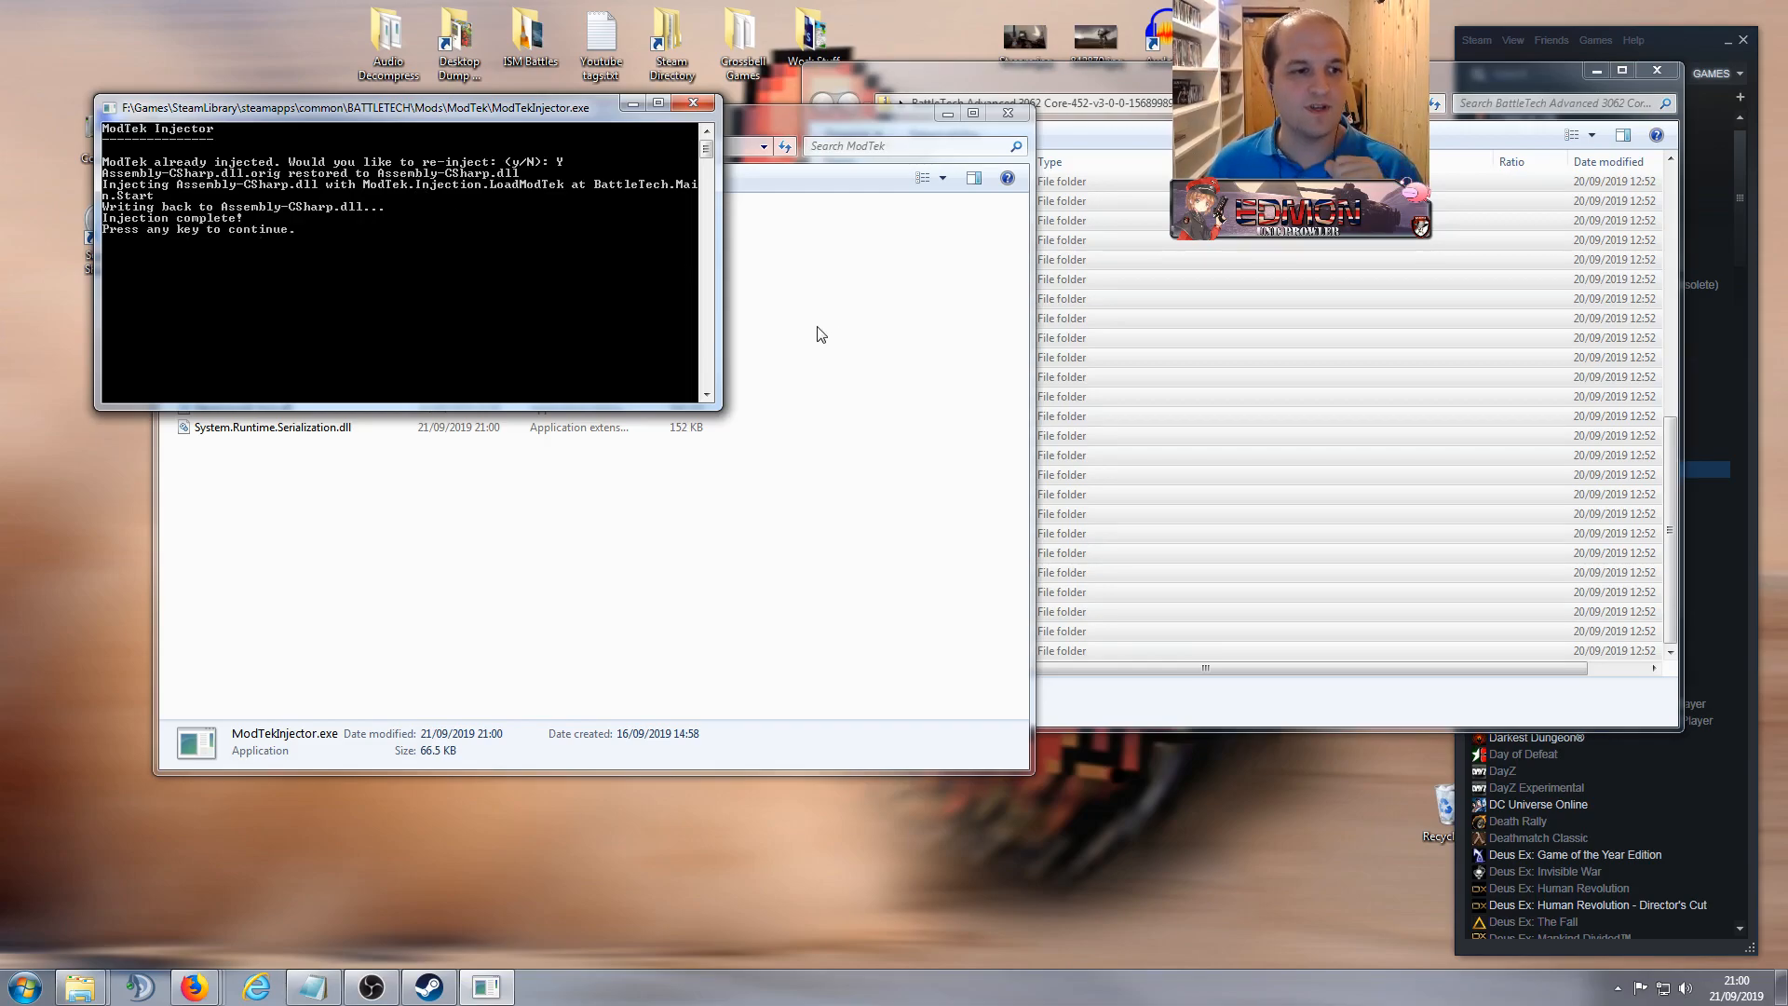
{"action": "key", "text": "Return"}
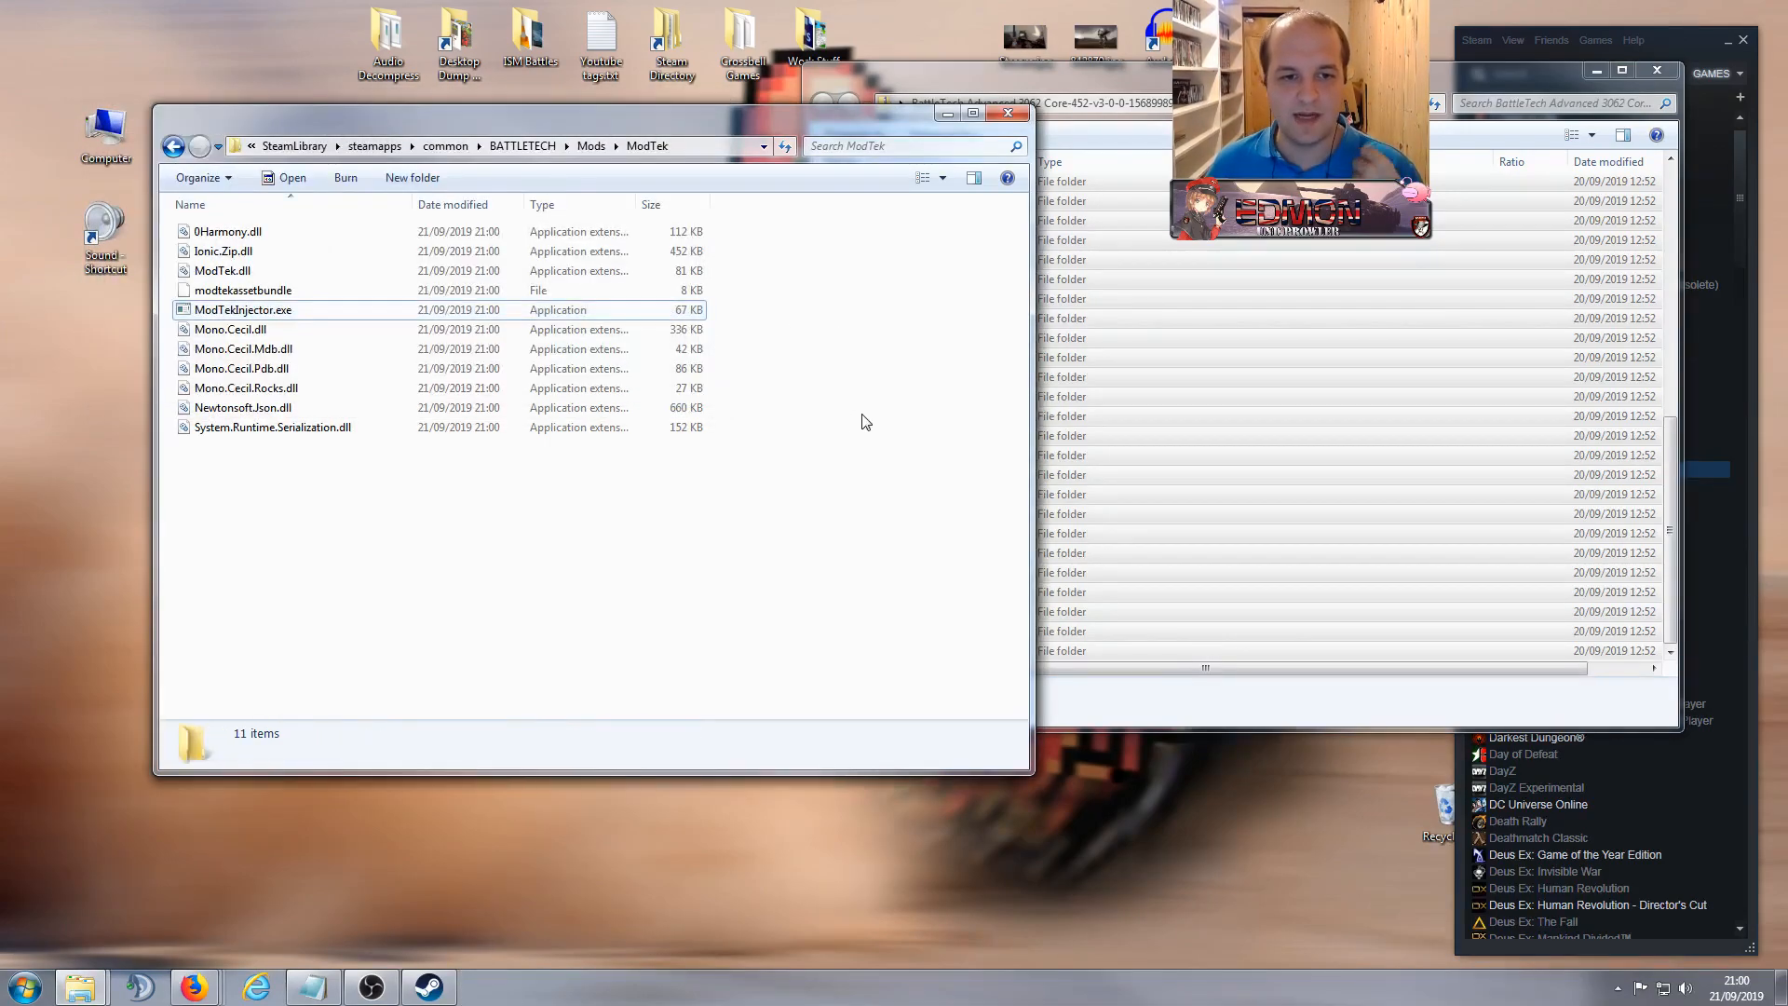
Step: Close the ModTek folder and Core archive windows and place the BattleTech Advanced 3062 Core archive beside the Flashpoint module archive
{"action": "left_click_drag", "start_coordinate": [848, 138], "coordinate": [906, 259]}
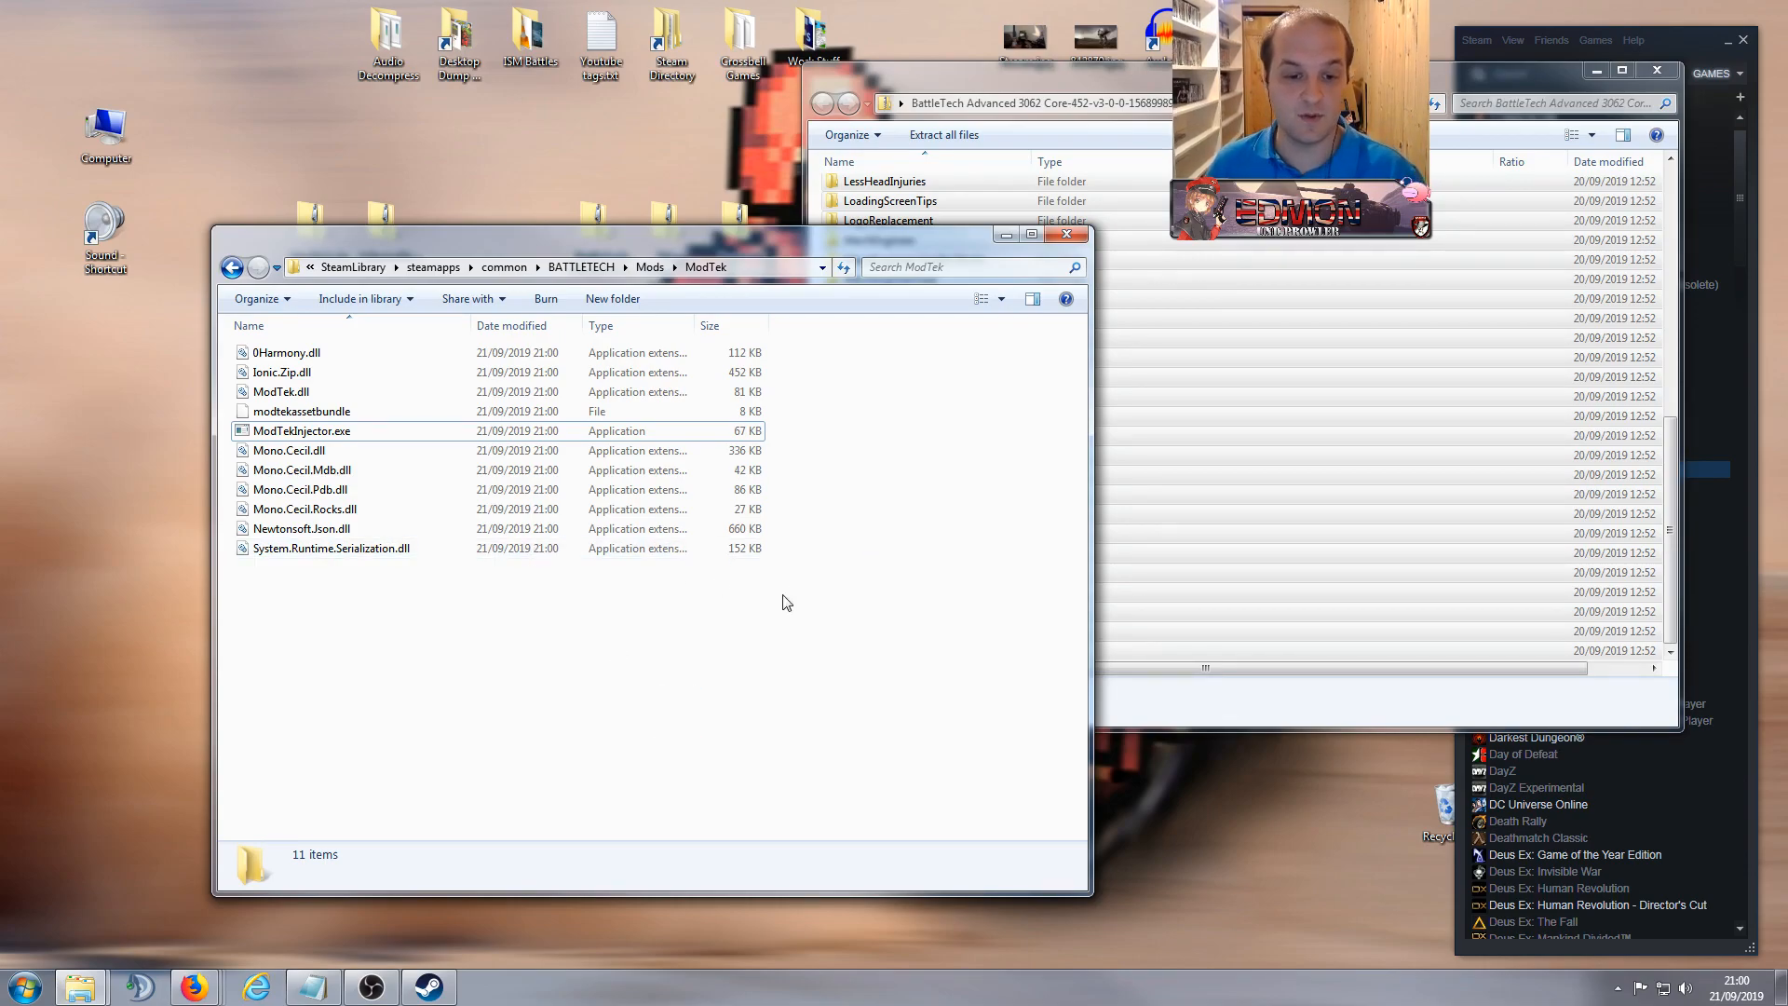
{"action": "left_click", "coordinate": [1067, 234]}
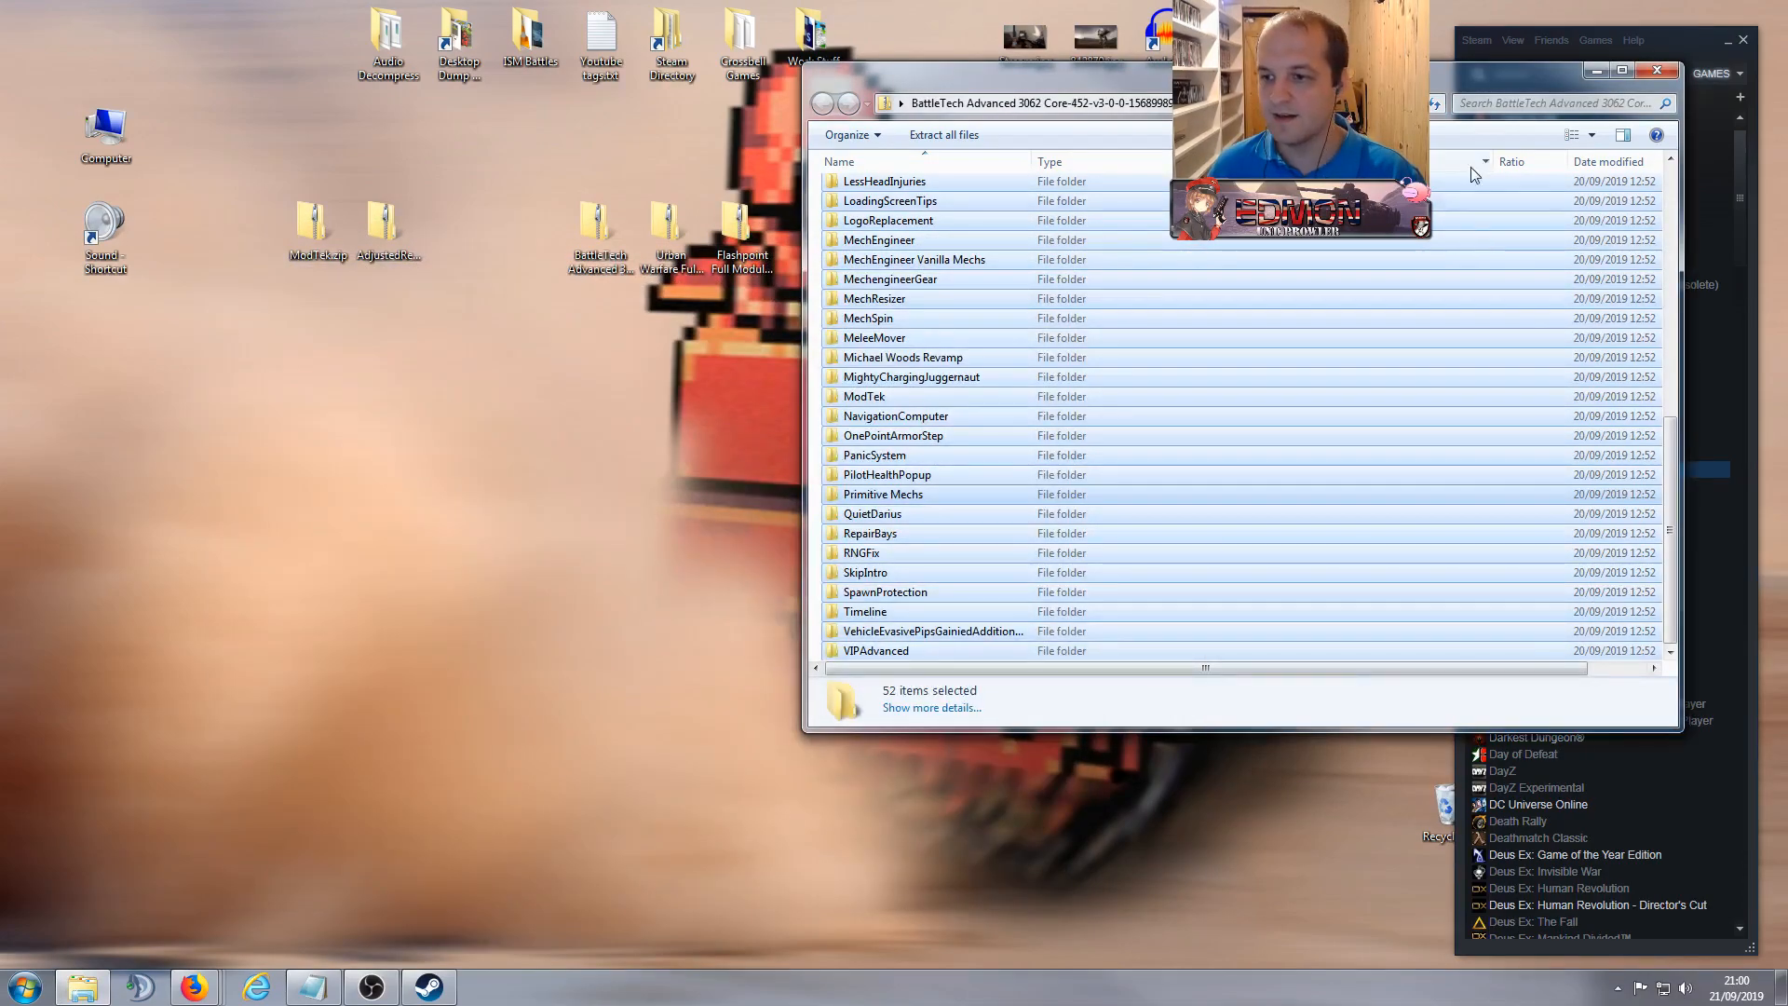
{"action": "left_click_drag", "start_coordinate": [1477, 84], "coordinate": [1031, 138]}
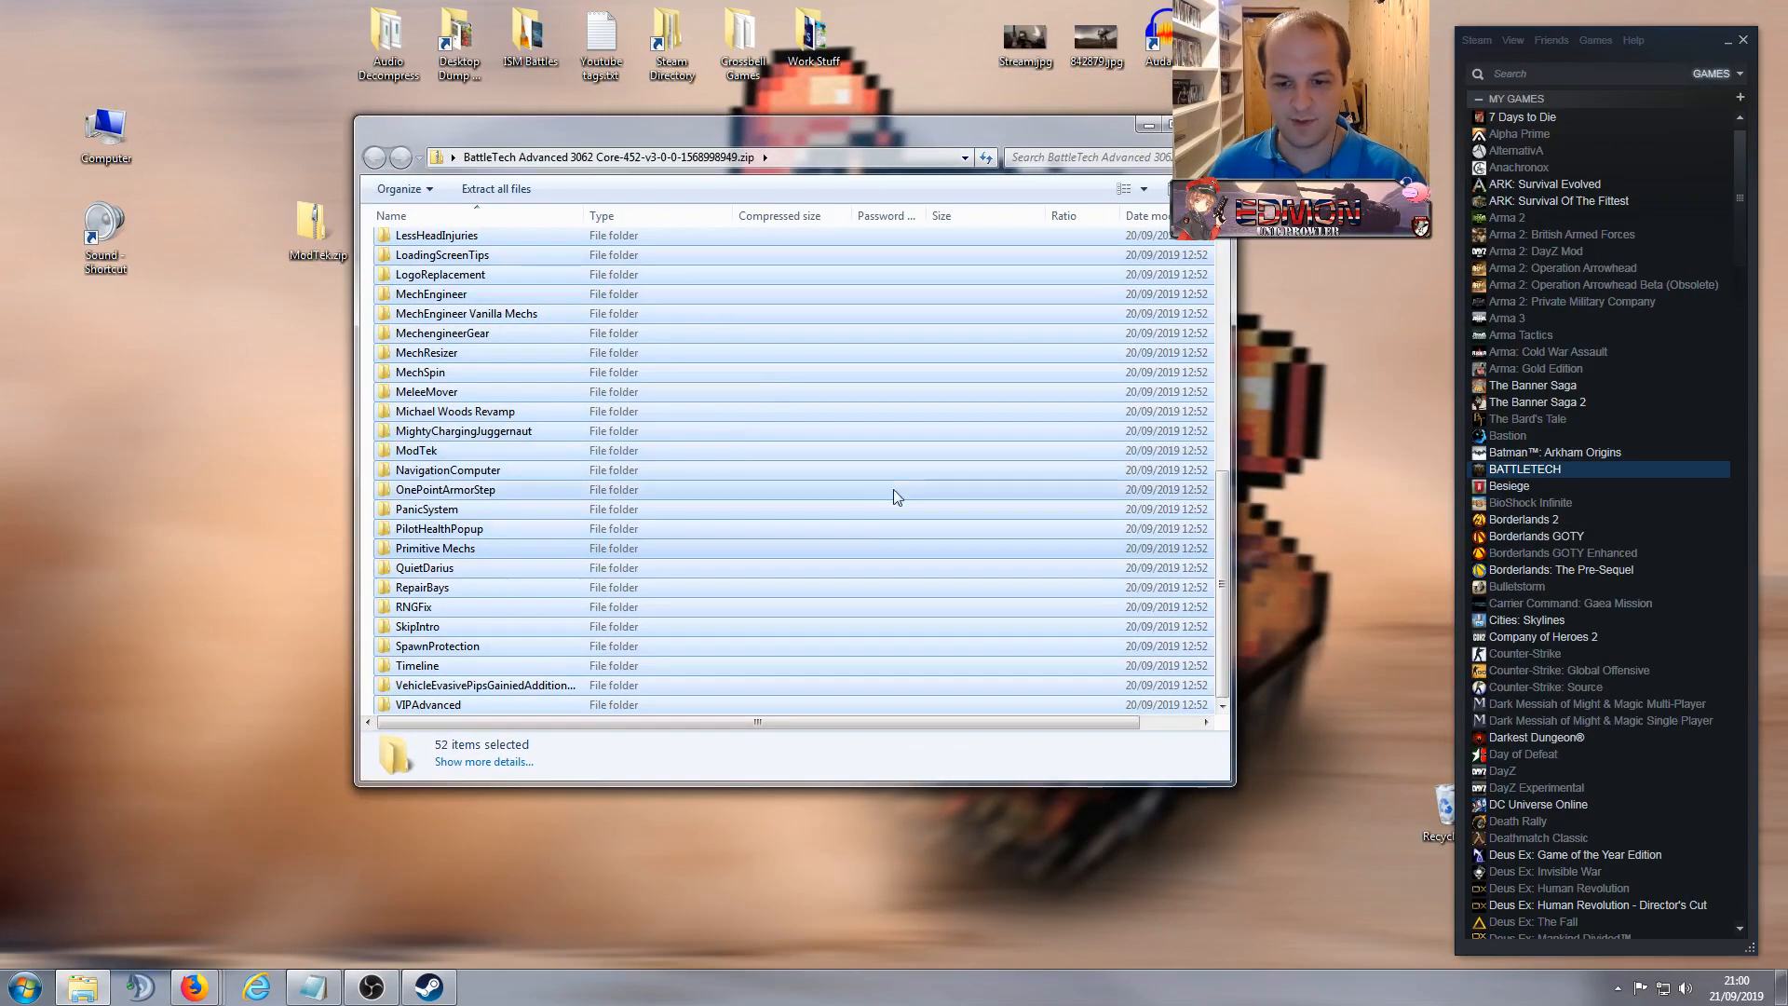
{"action": "scroll", "coordinate": [890, 526], "scroll_direction": "up", "scroll_amount": 9}
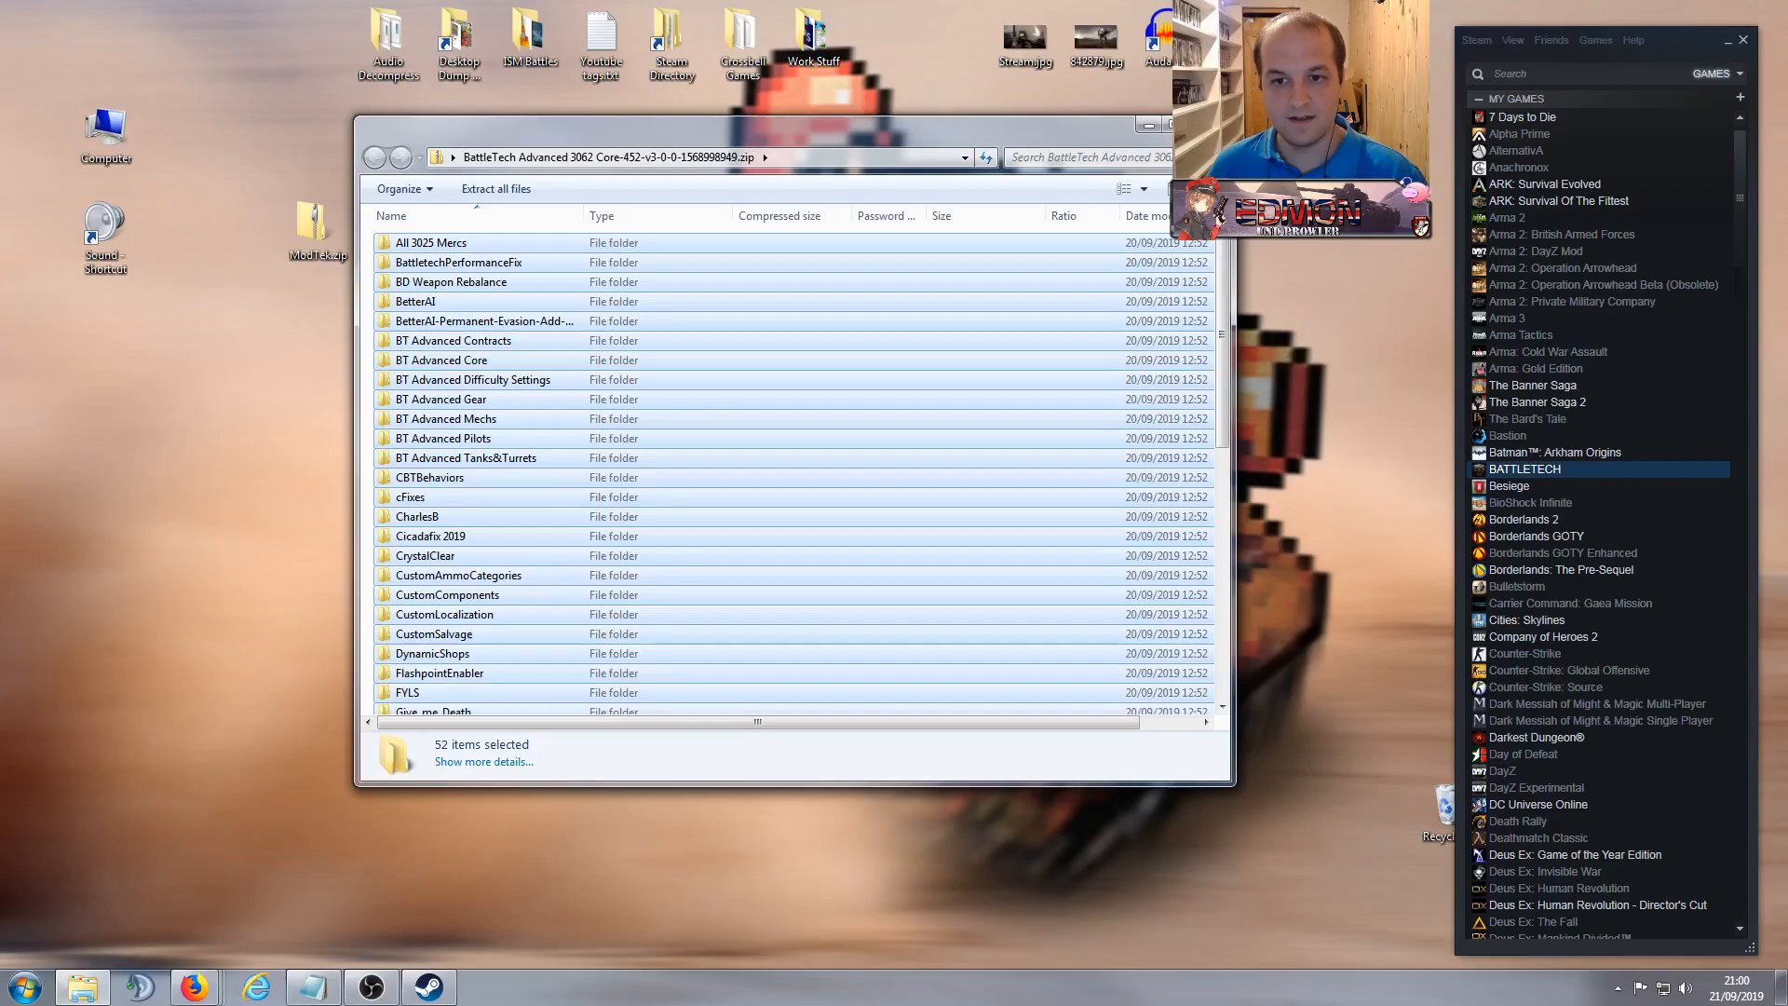
{"action": "left_click", "coordinate": [1208, 125]}
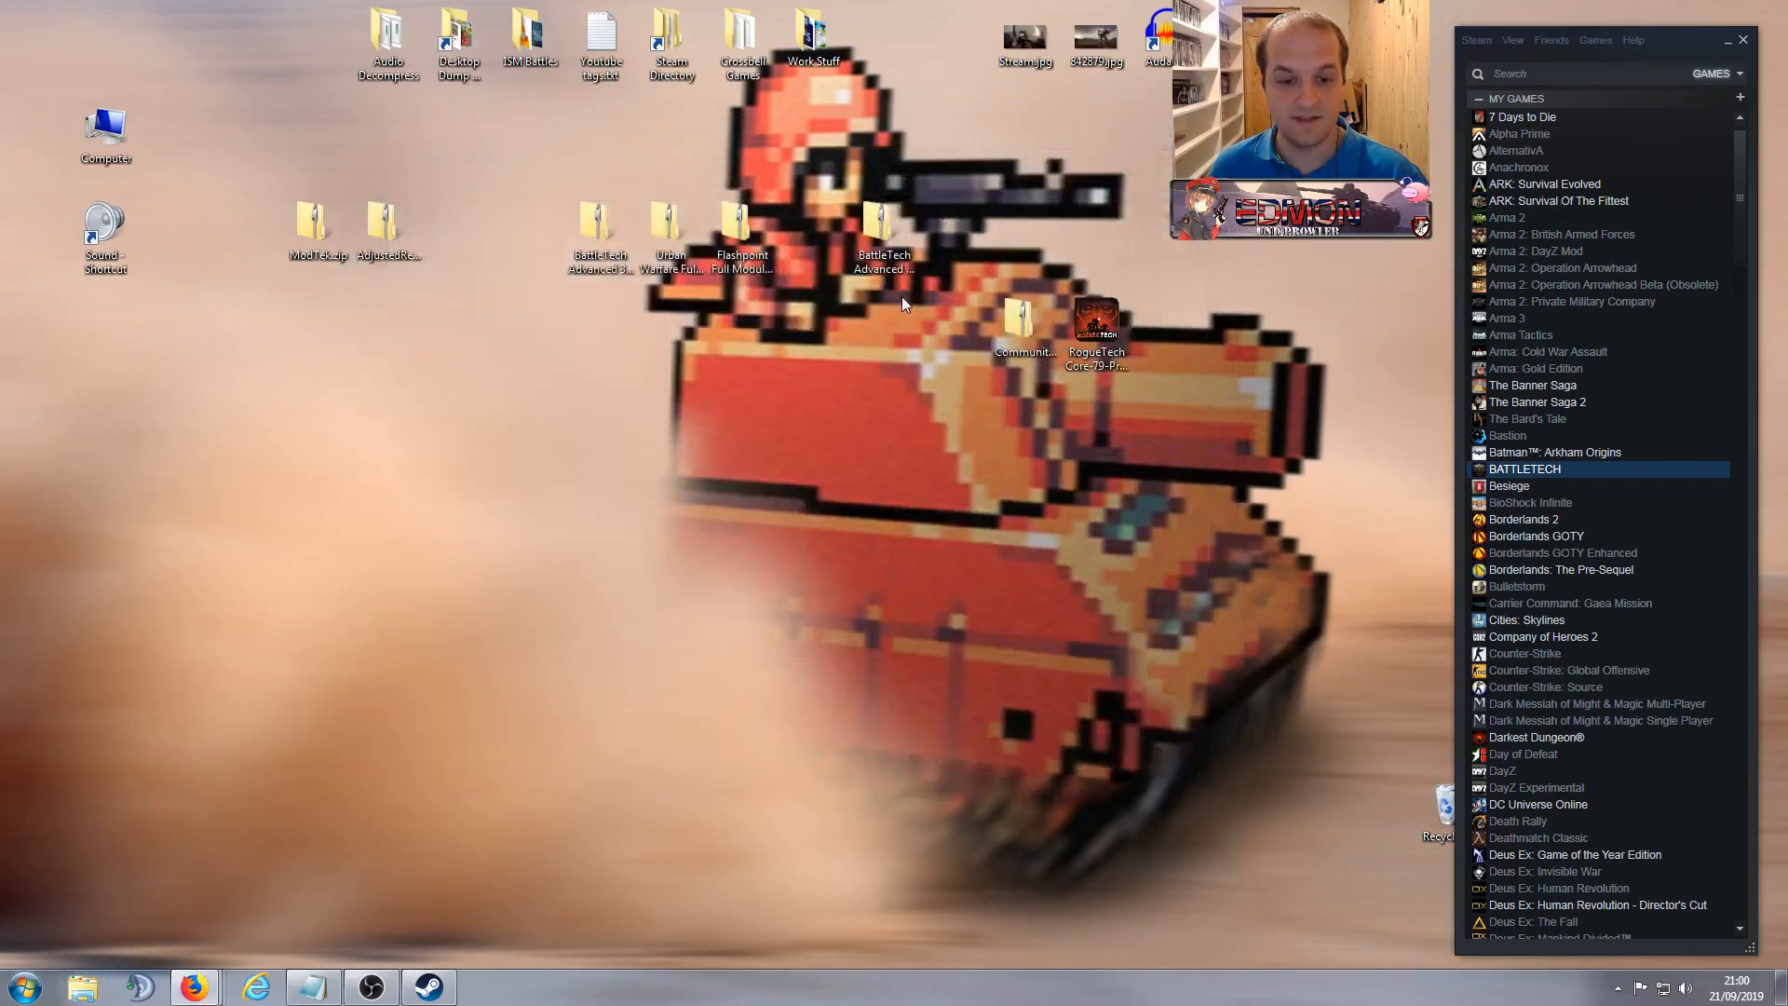
{"action": "left_click_drag", "start_coordinate": [892, 216], "coordinate": [821, 216]}
{"action": "left_click", "coordinate": [797, 434]}
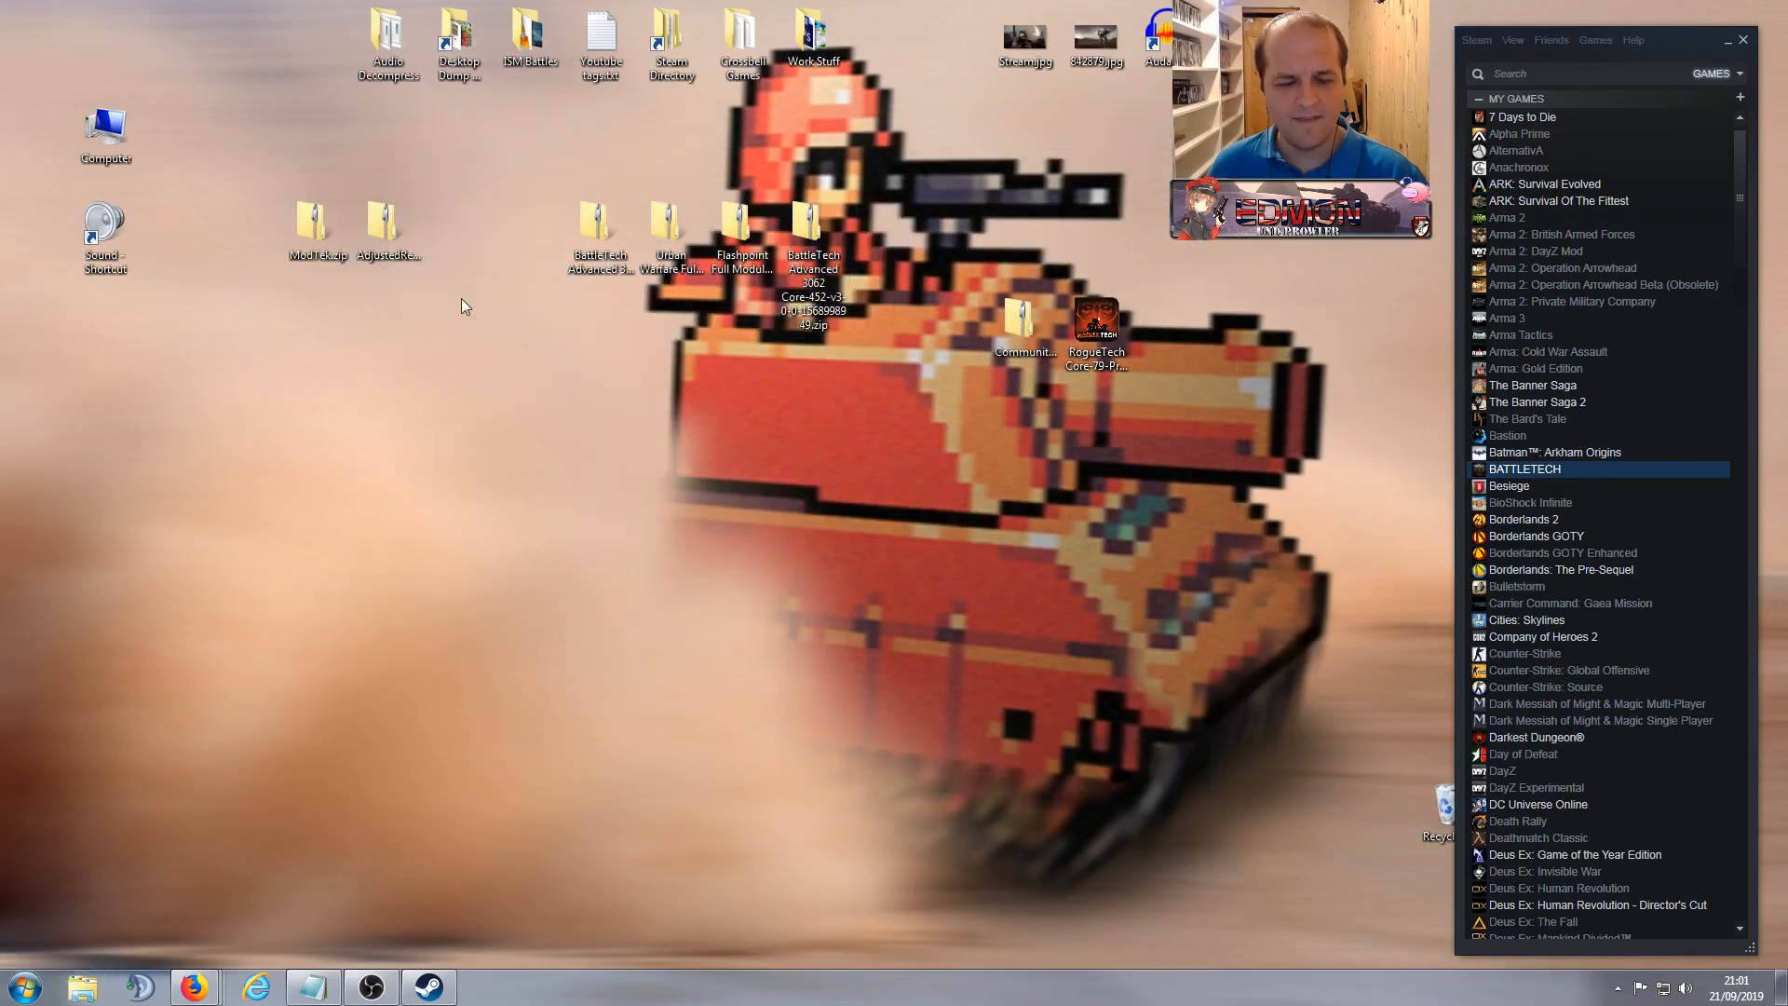
Step: Launch BATTLETECH from the Steam library to check the modded main menu, and quit the game
{"action": "right_click", "coordinate": [1492, 468]}
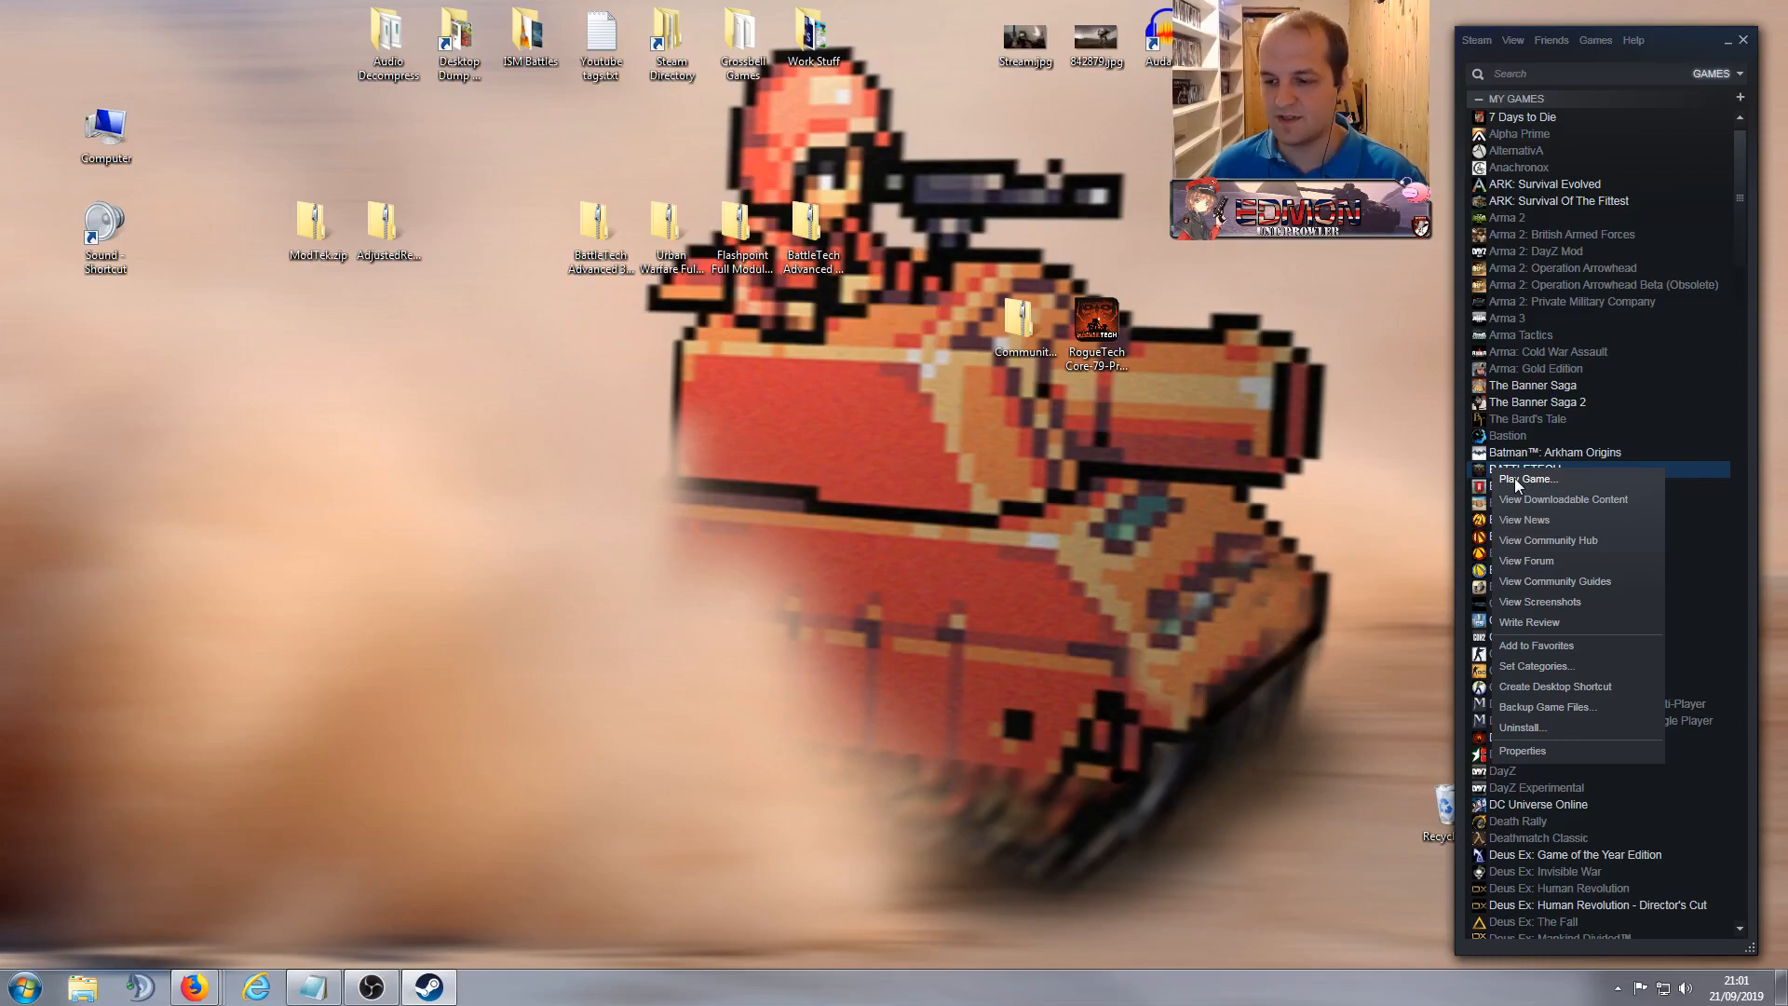
{"action": "left_click", "coordinate": [1515, 478]}
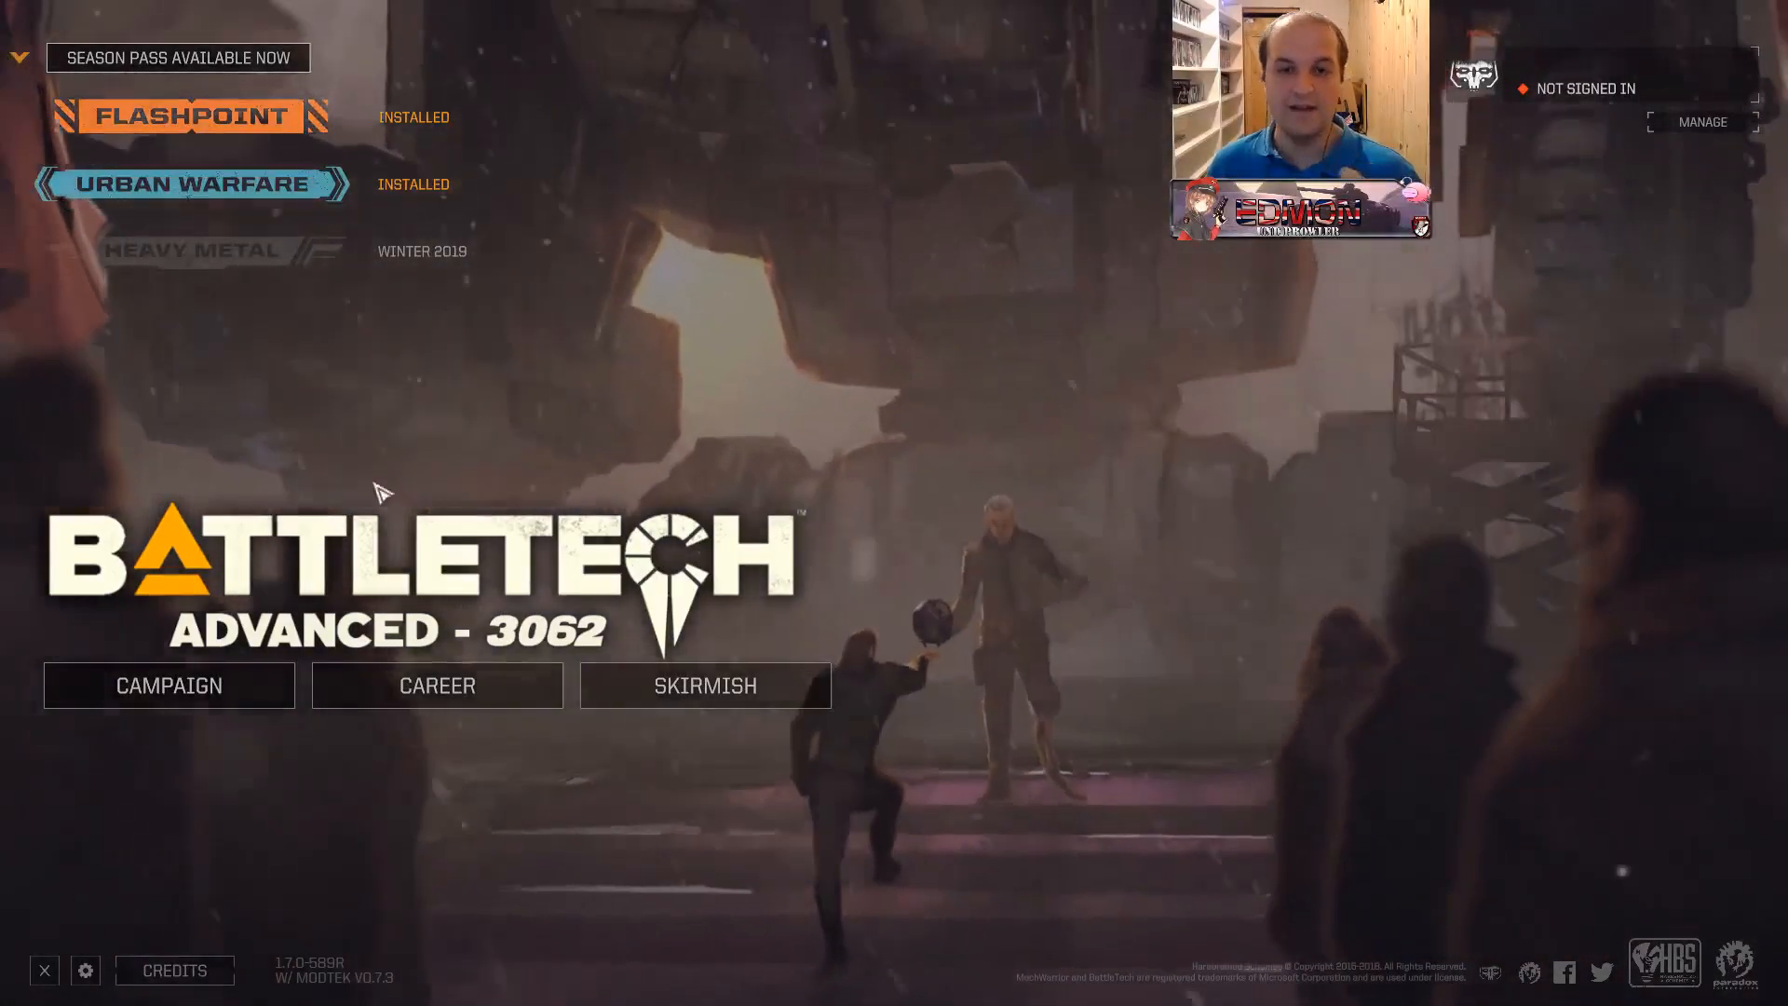
{"action": "left_click", "coordinate": [43, 970]}
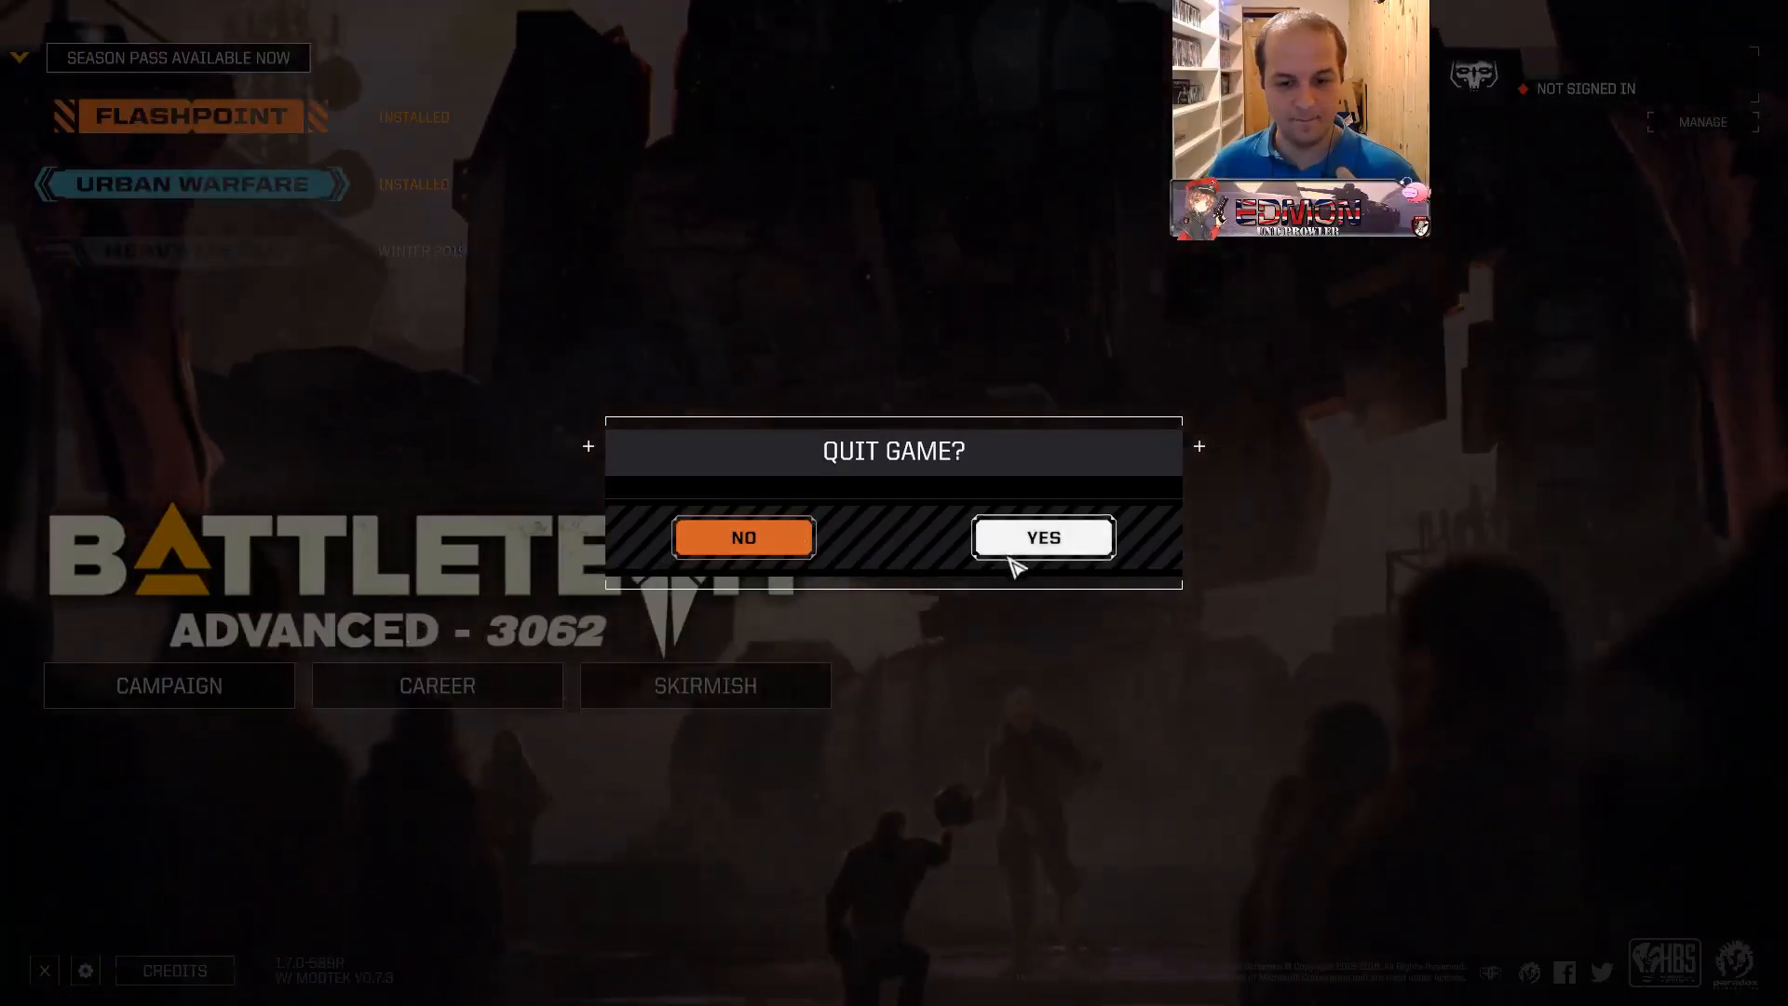
{"action": "left_click", "coordinate": [1002, 543]}
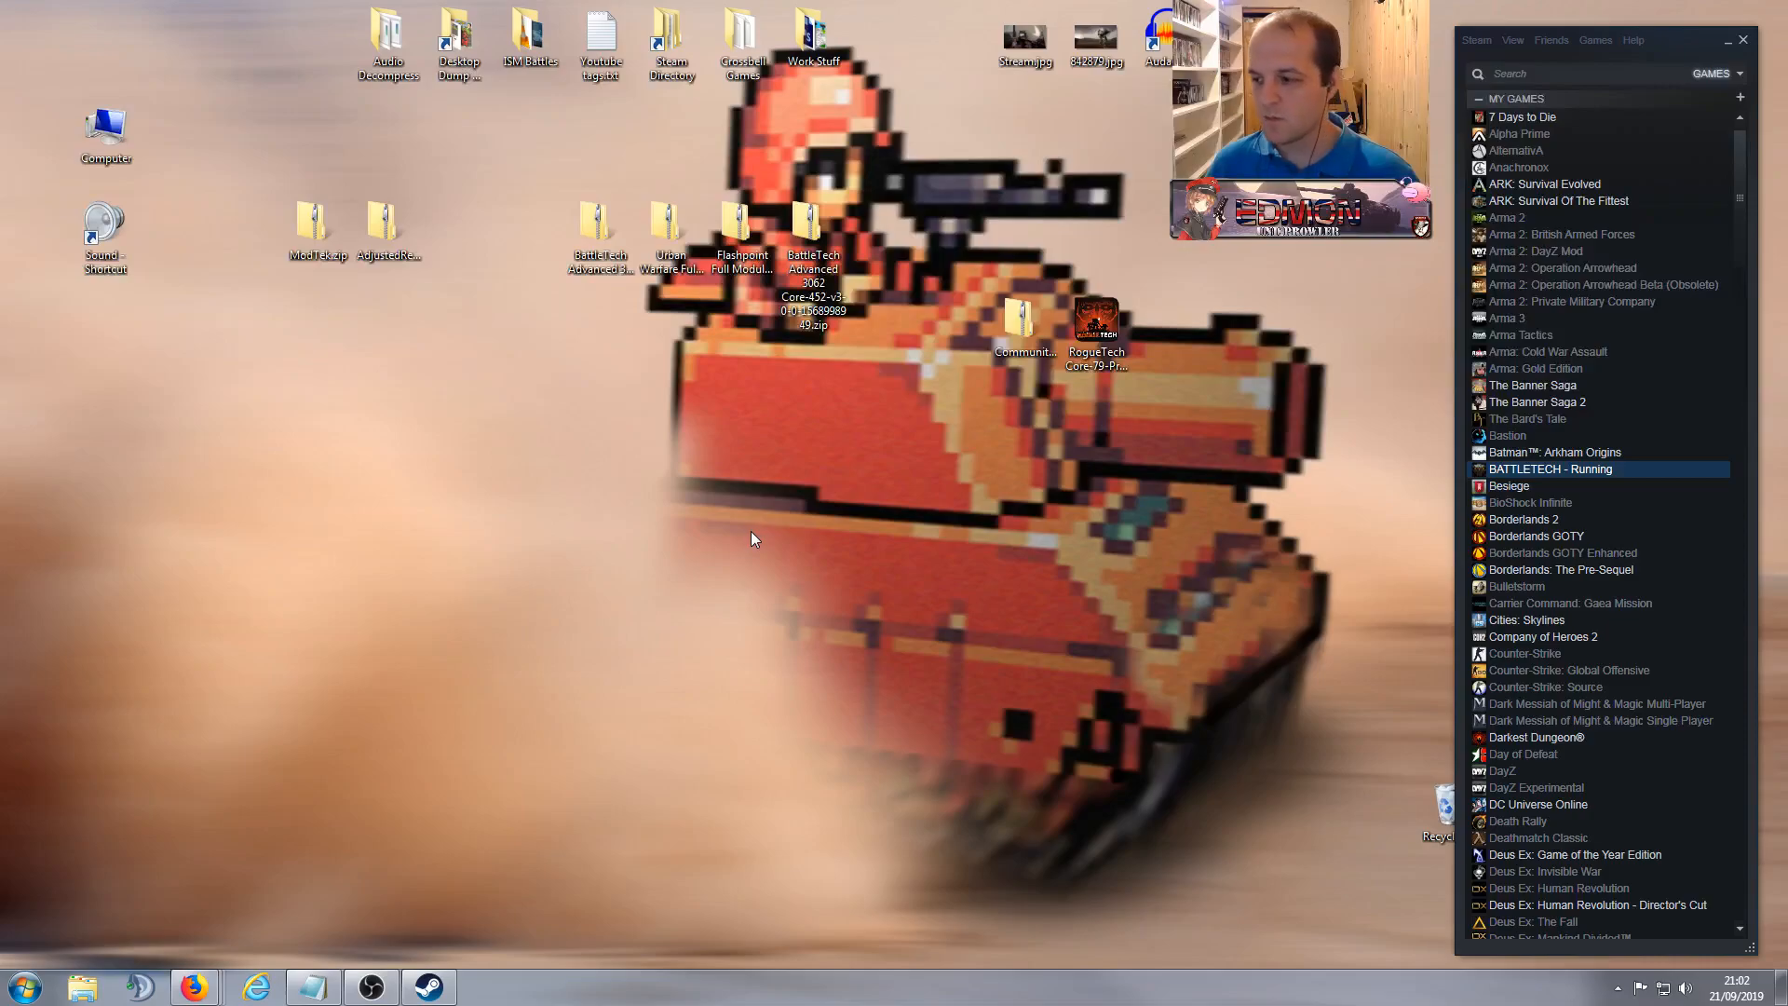
Step: Consult the Video.txt outline and examine the RogueTech Core file's requirements on its Nexus Mods page
{"action": "left_click", "coordinate": [313, 987]}
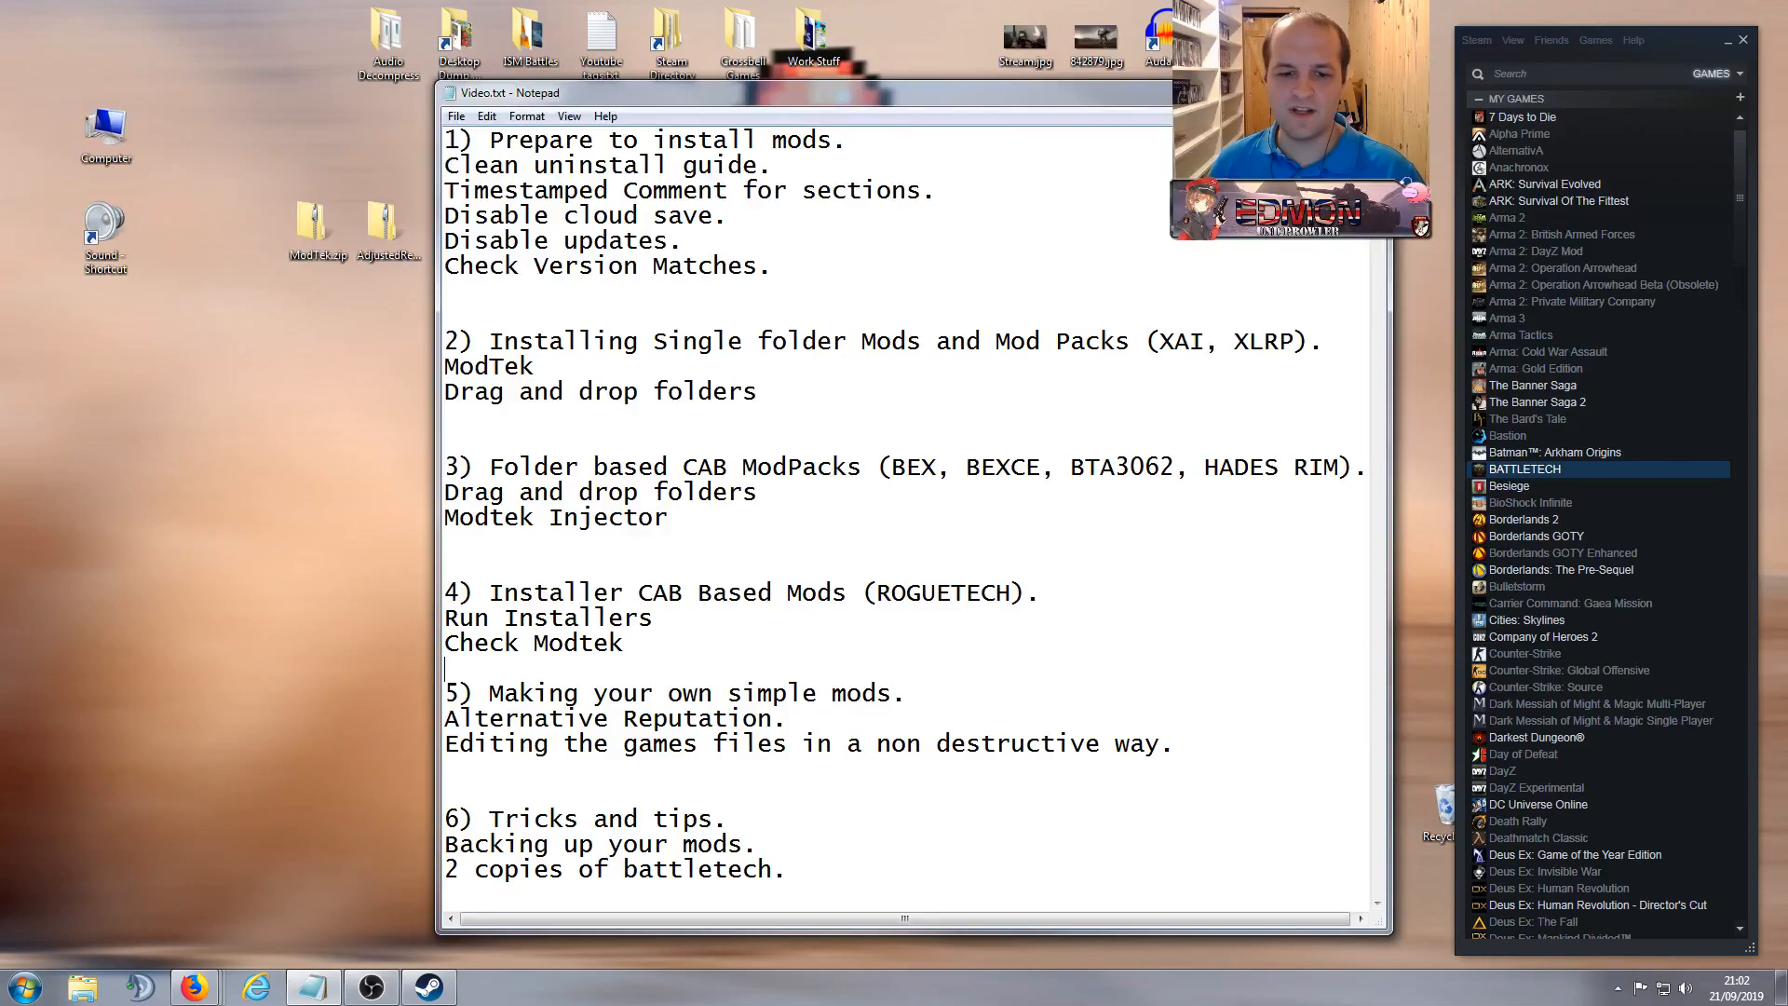
{"action": "left_click", "coordinate": [1314, 92]}
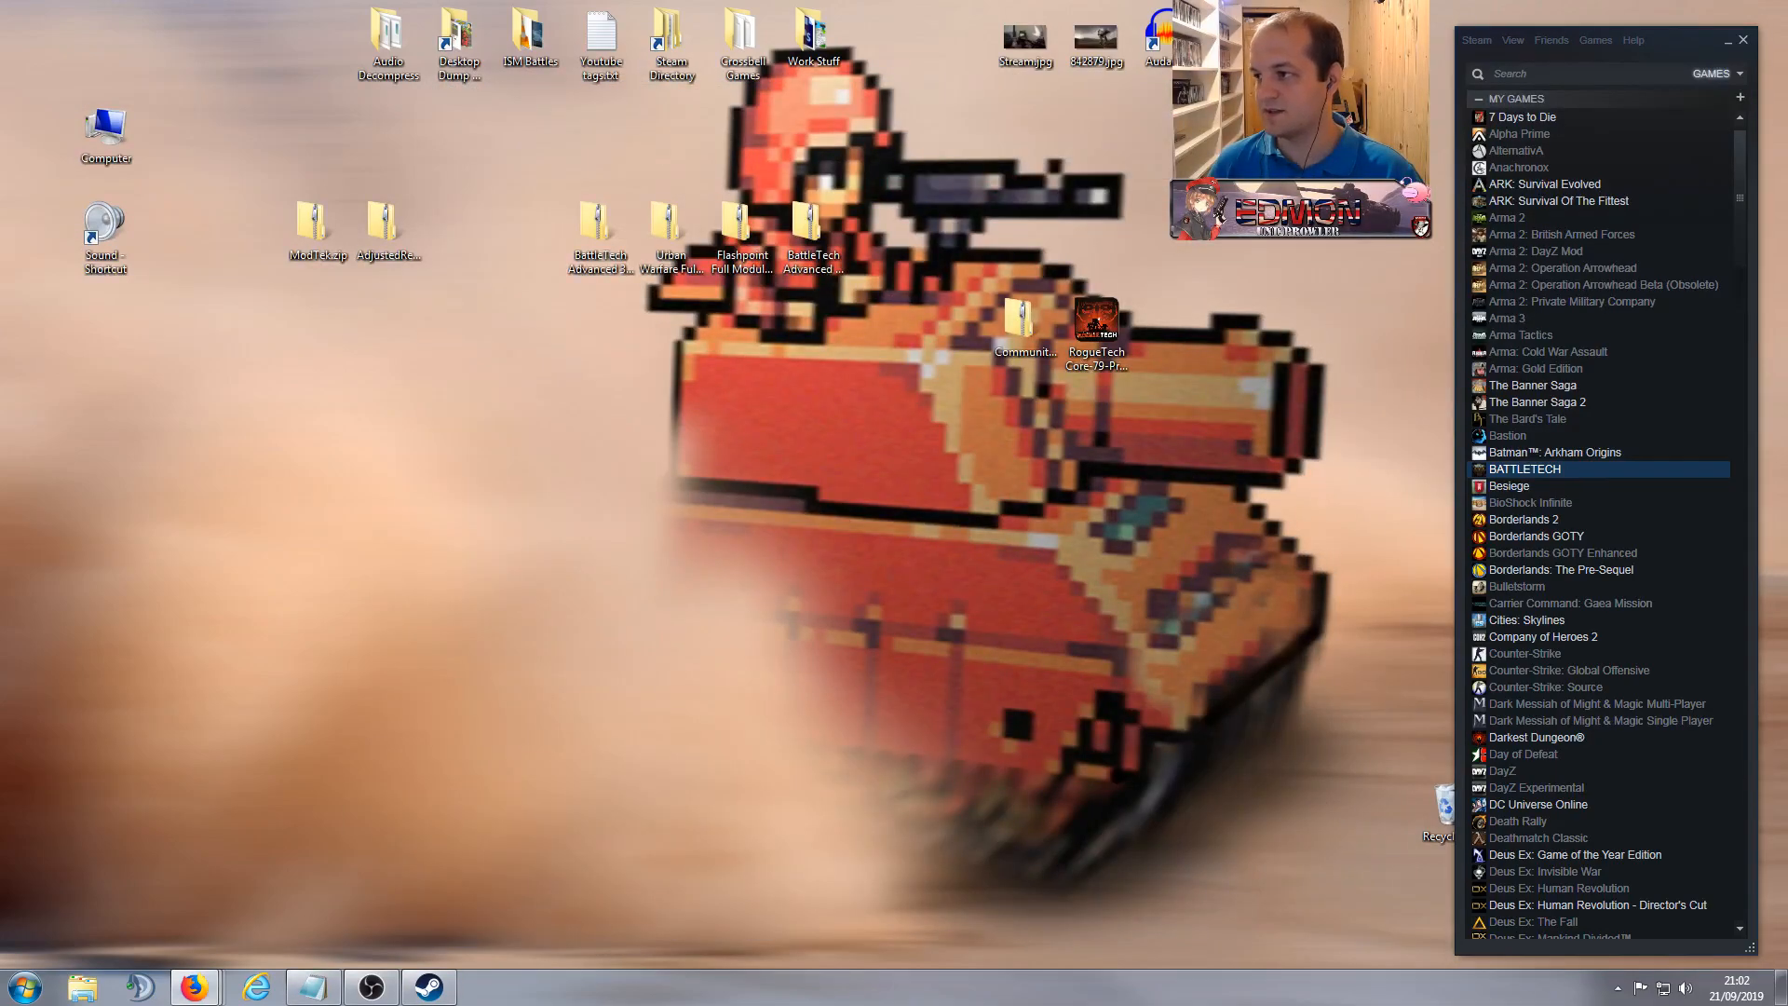
{"action": "left_click_drag", "start_coordinate": [1198, 249], "coordinate": [974, 192]}
{"action": "scroll", "coordinate": [600, 524], "scroll_direction": "down", "scroll_amount": 5}
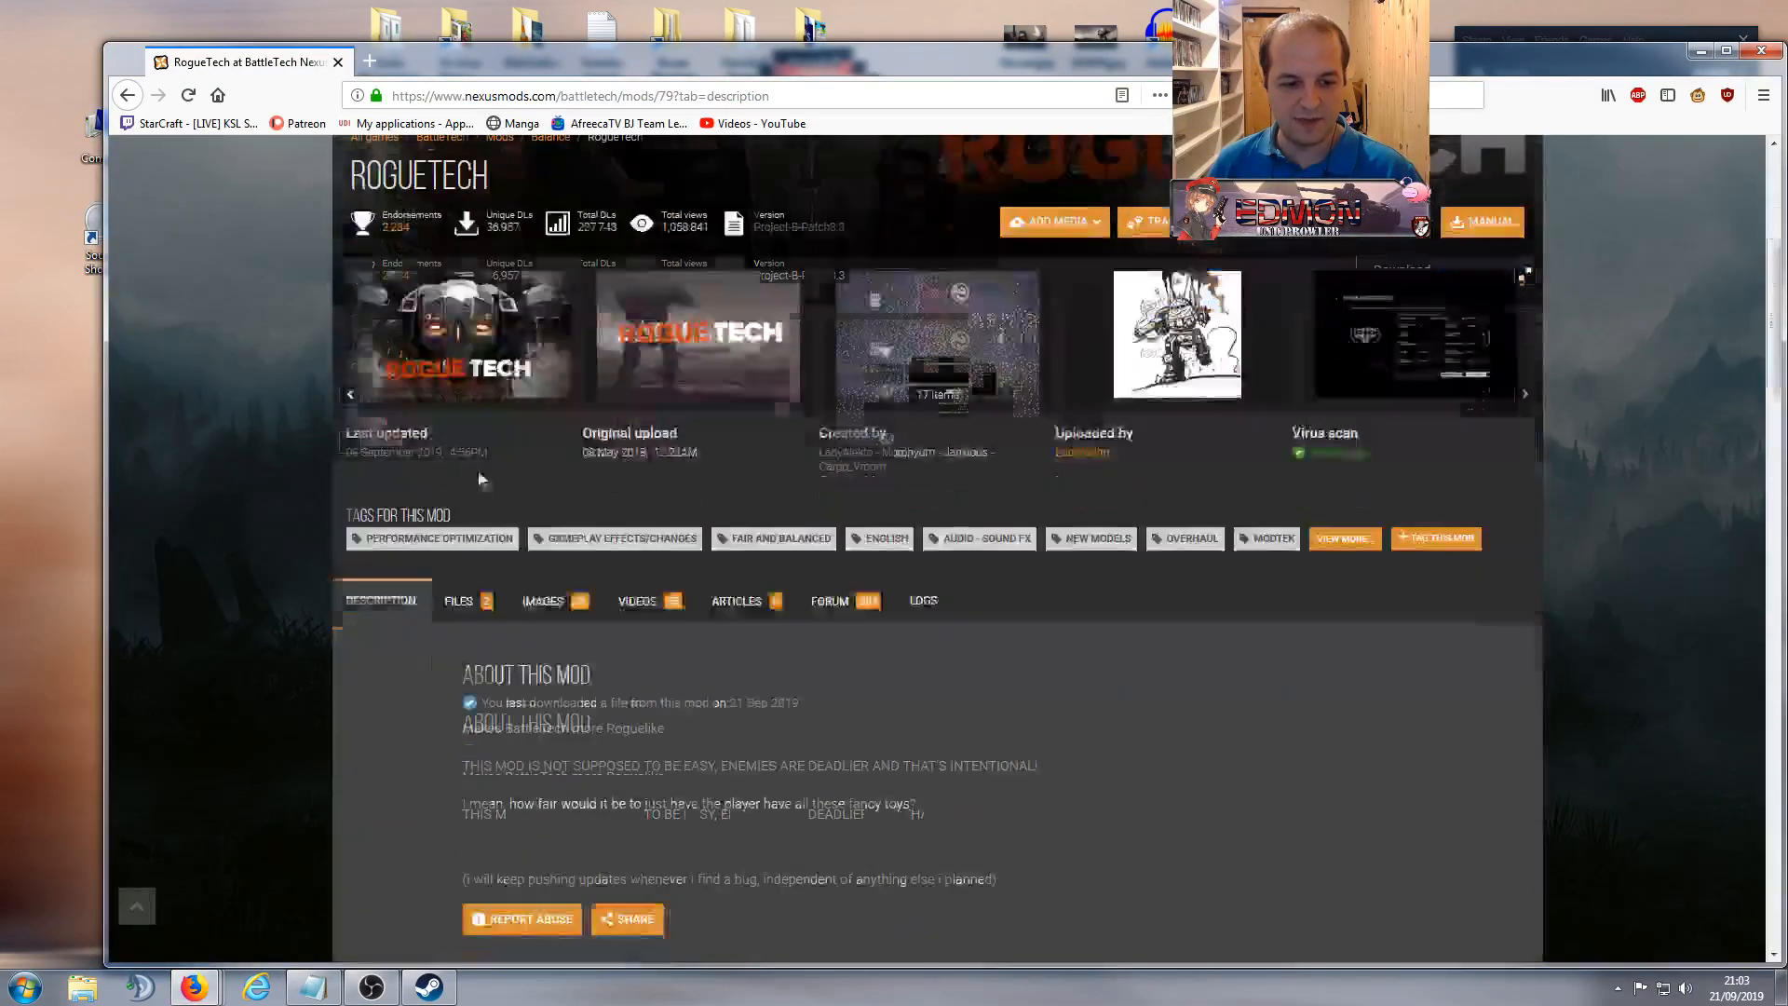
{"action": "left_click", "coordinate": [461, 601]}
{"action": "scroll", "coordinate": [794, 606], "scroll_direction": "down", "scroll_amount": 1}
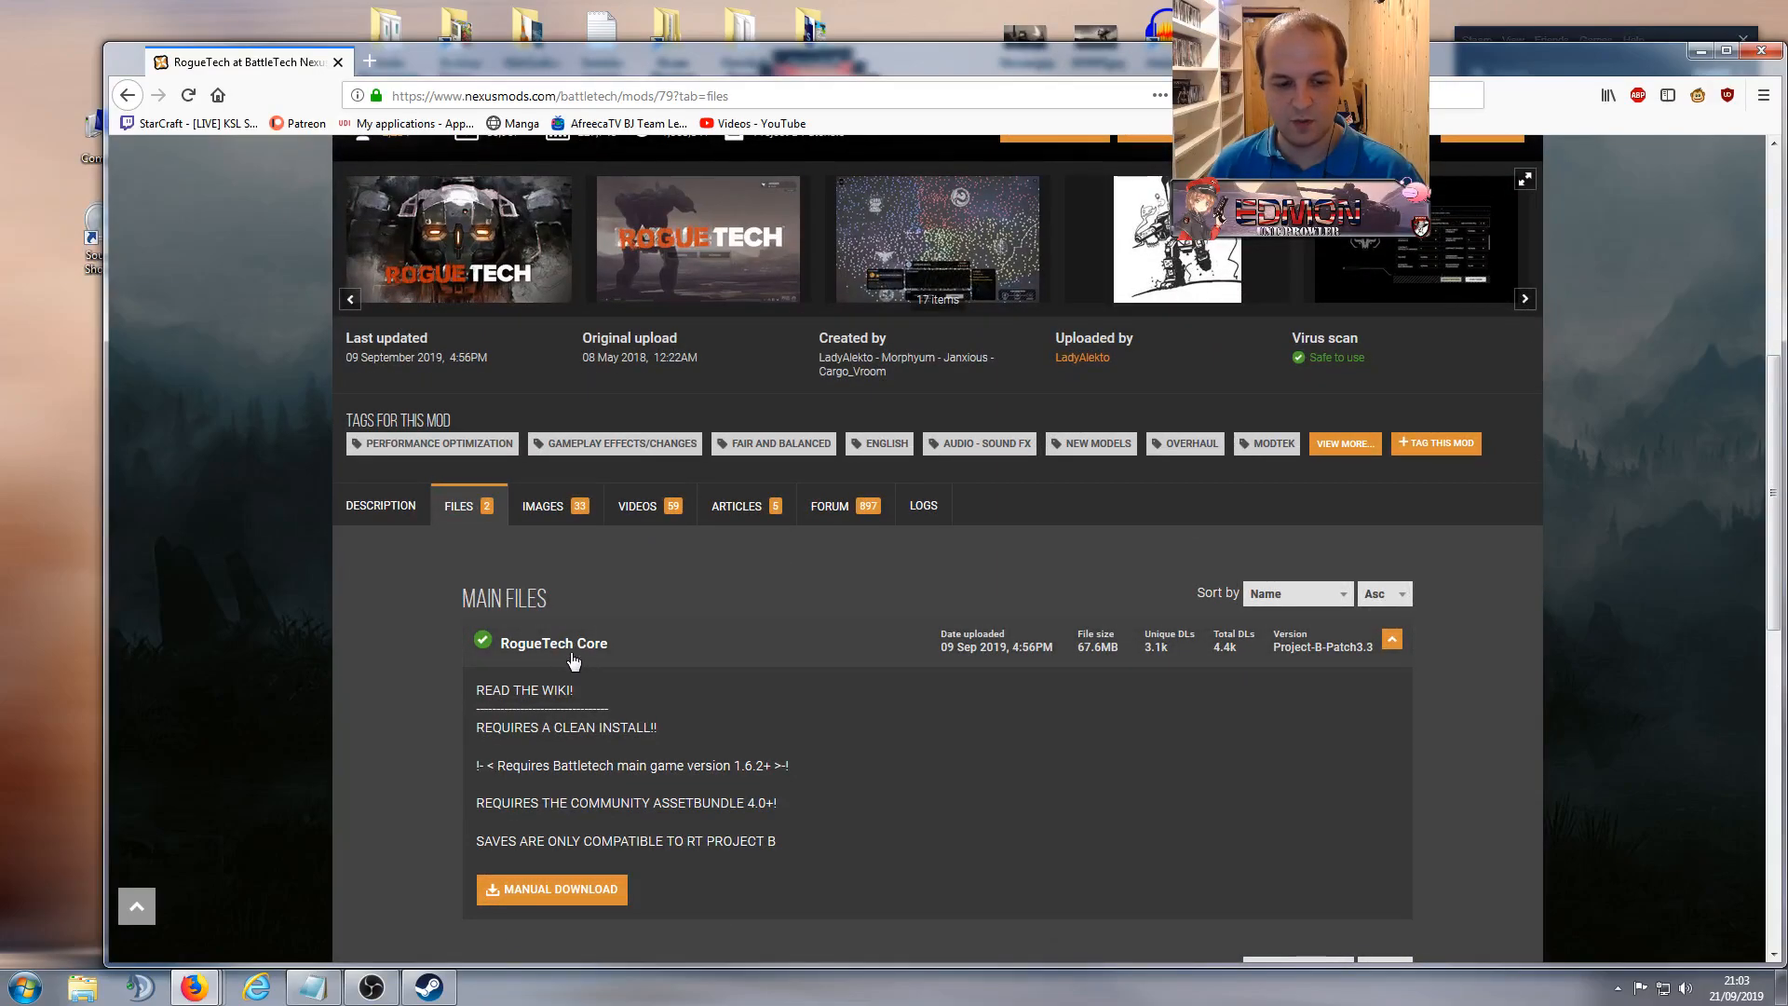
{"action": "scroll", "coordinate": [589, 818], "scroll_direction": "down", "scroll_amount": 1}
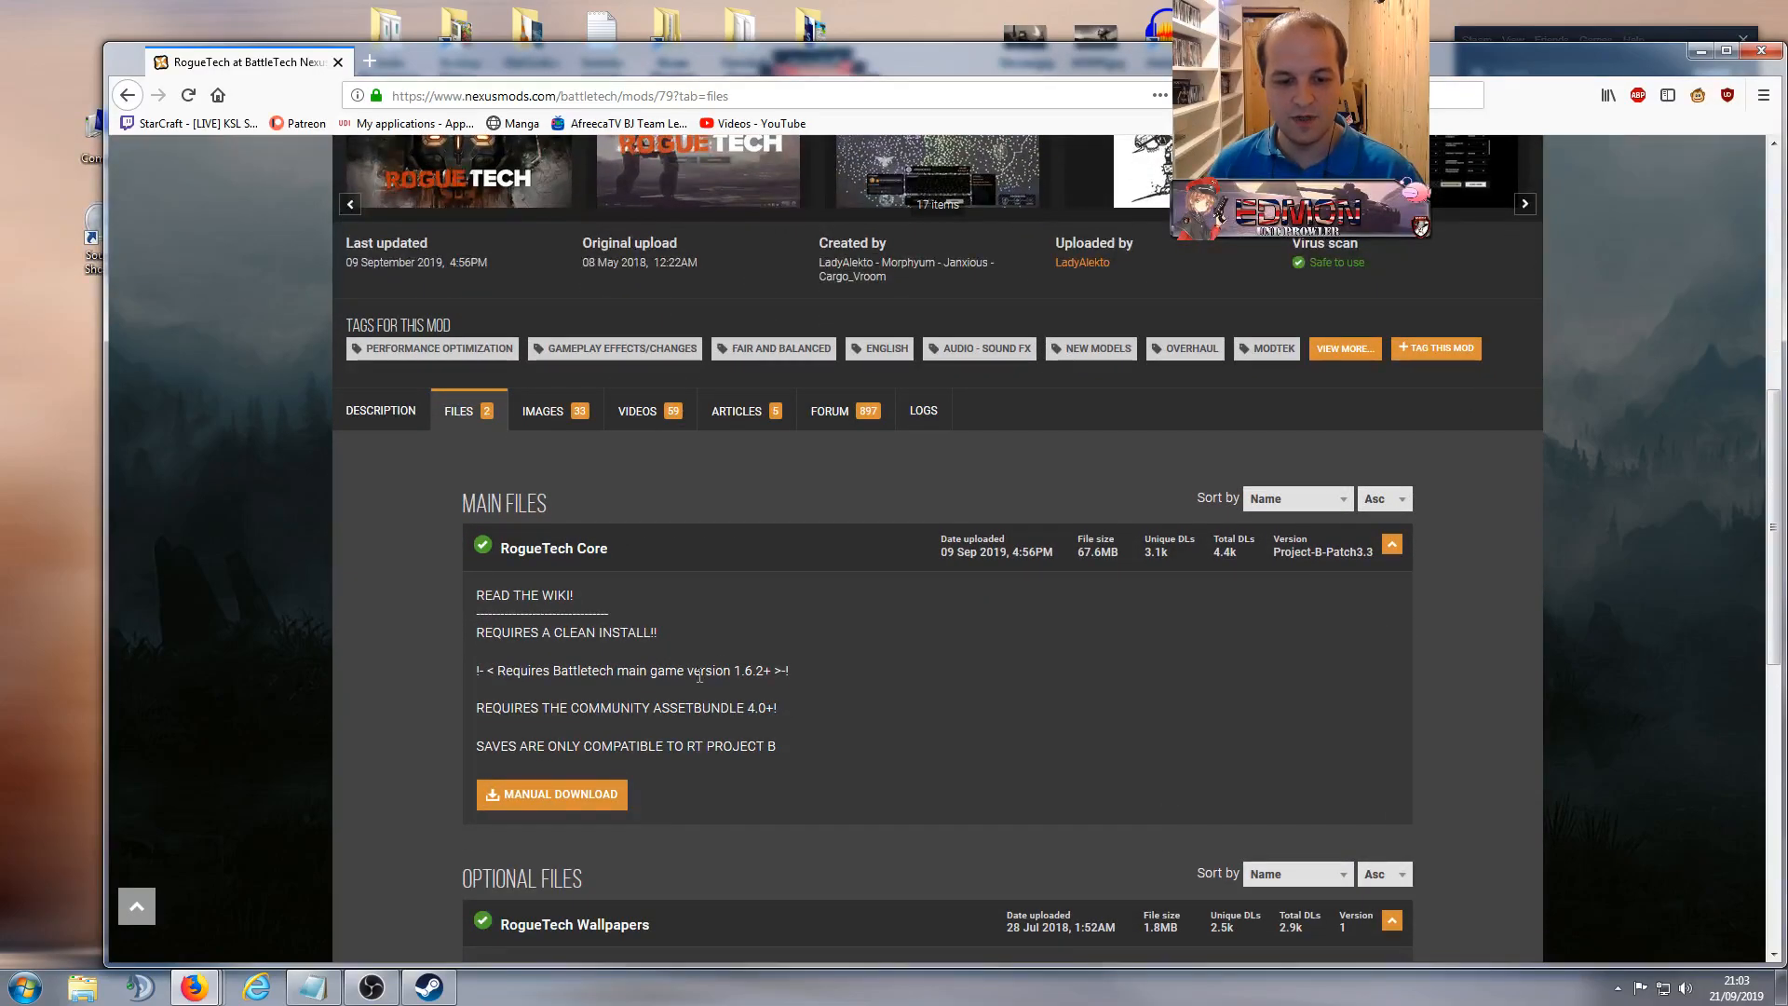
{"action": "left_click_drag", "start_coordinate": [702, 671], "coordinate": [795, 681]}
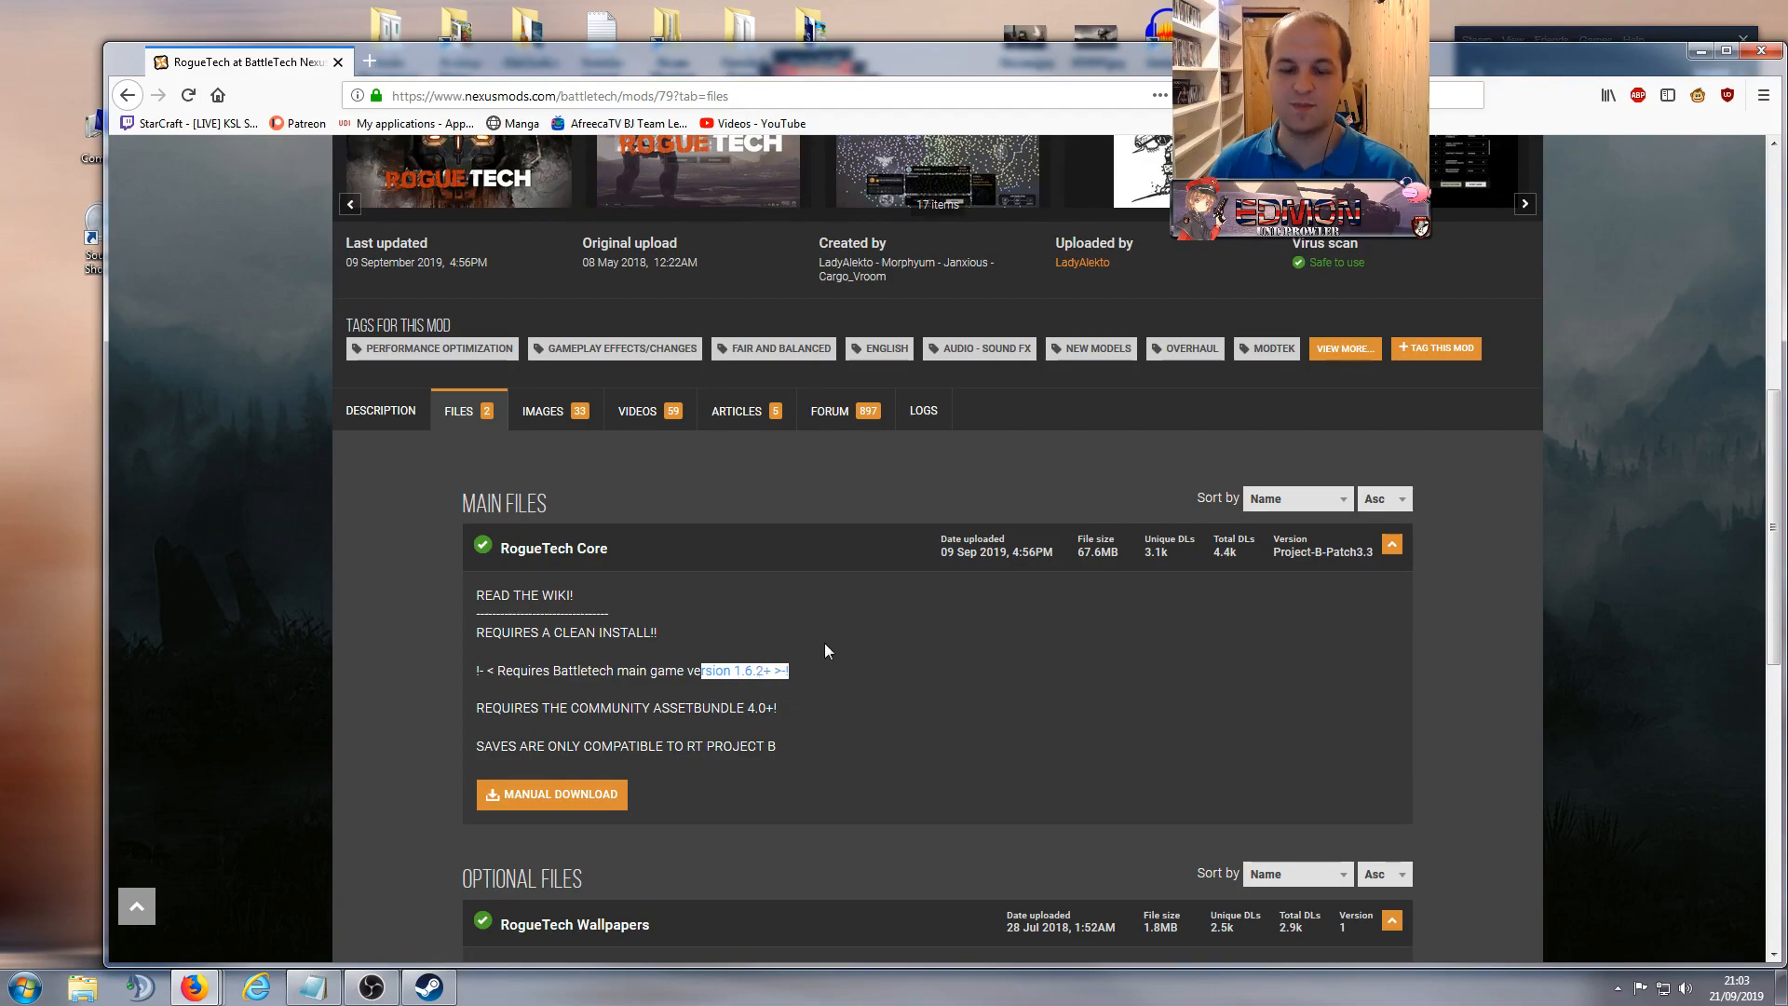
{"action": "left_click", "coordinate": [879, 673]}
{"action": "scroll", "coordinate": [874, 672], "scroll_direction": "up", "scroll_amount": 7}
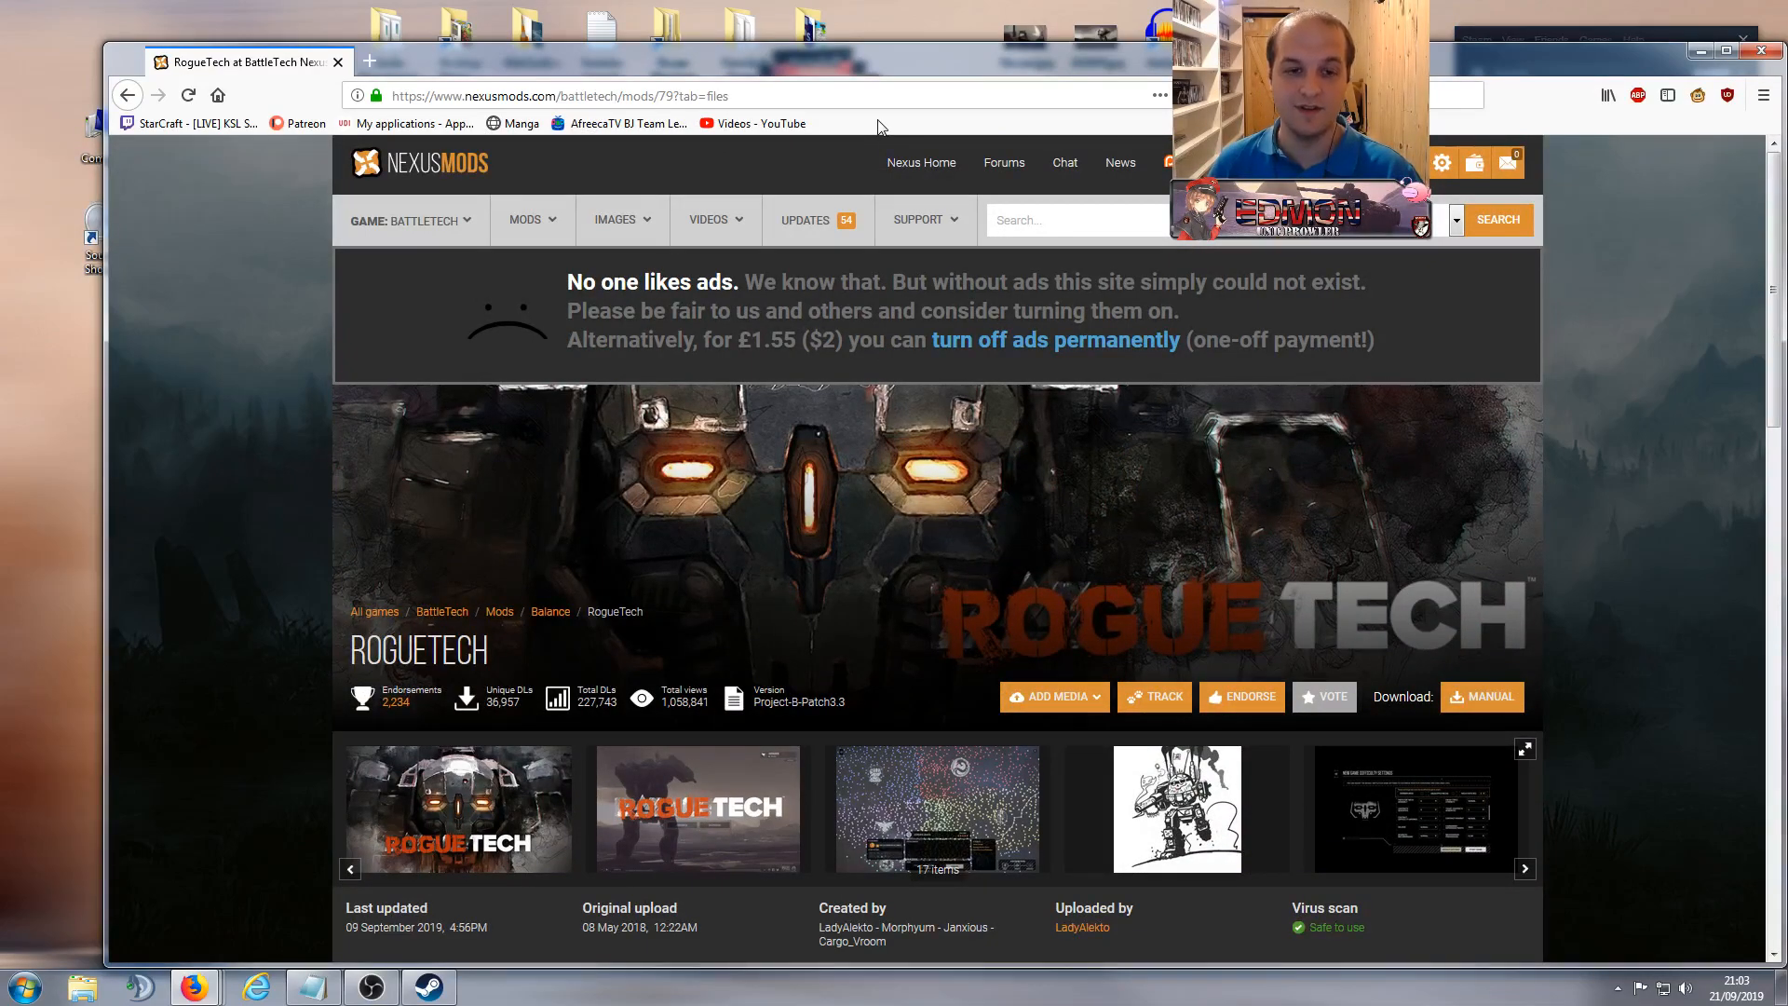
{"action": "mouse_move", "coordinate": [409, 222]}
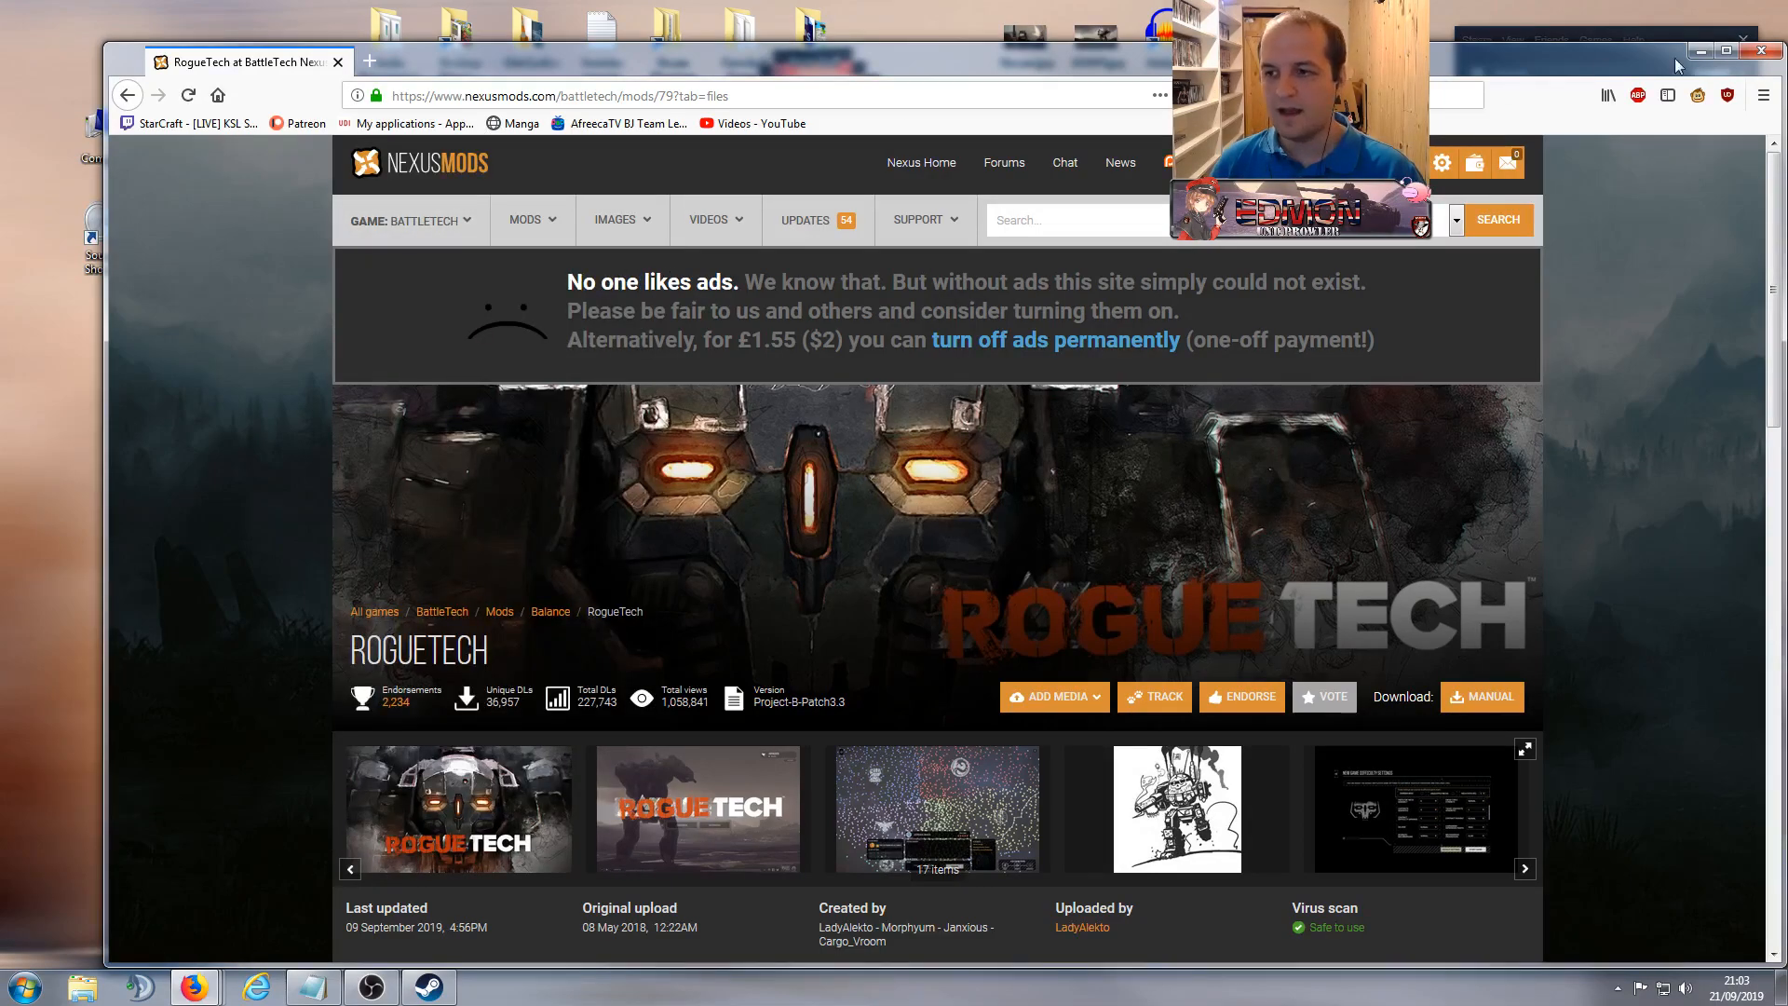
{"action": "left_click", "coordinate": [1761, 54]}
Step: Examine the CommunityAssetBundle main file and its install instructions on Nexus Mods, and close the page
{"action": "mouse_move", "coordinate": [195, 985]}
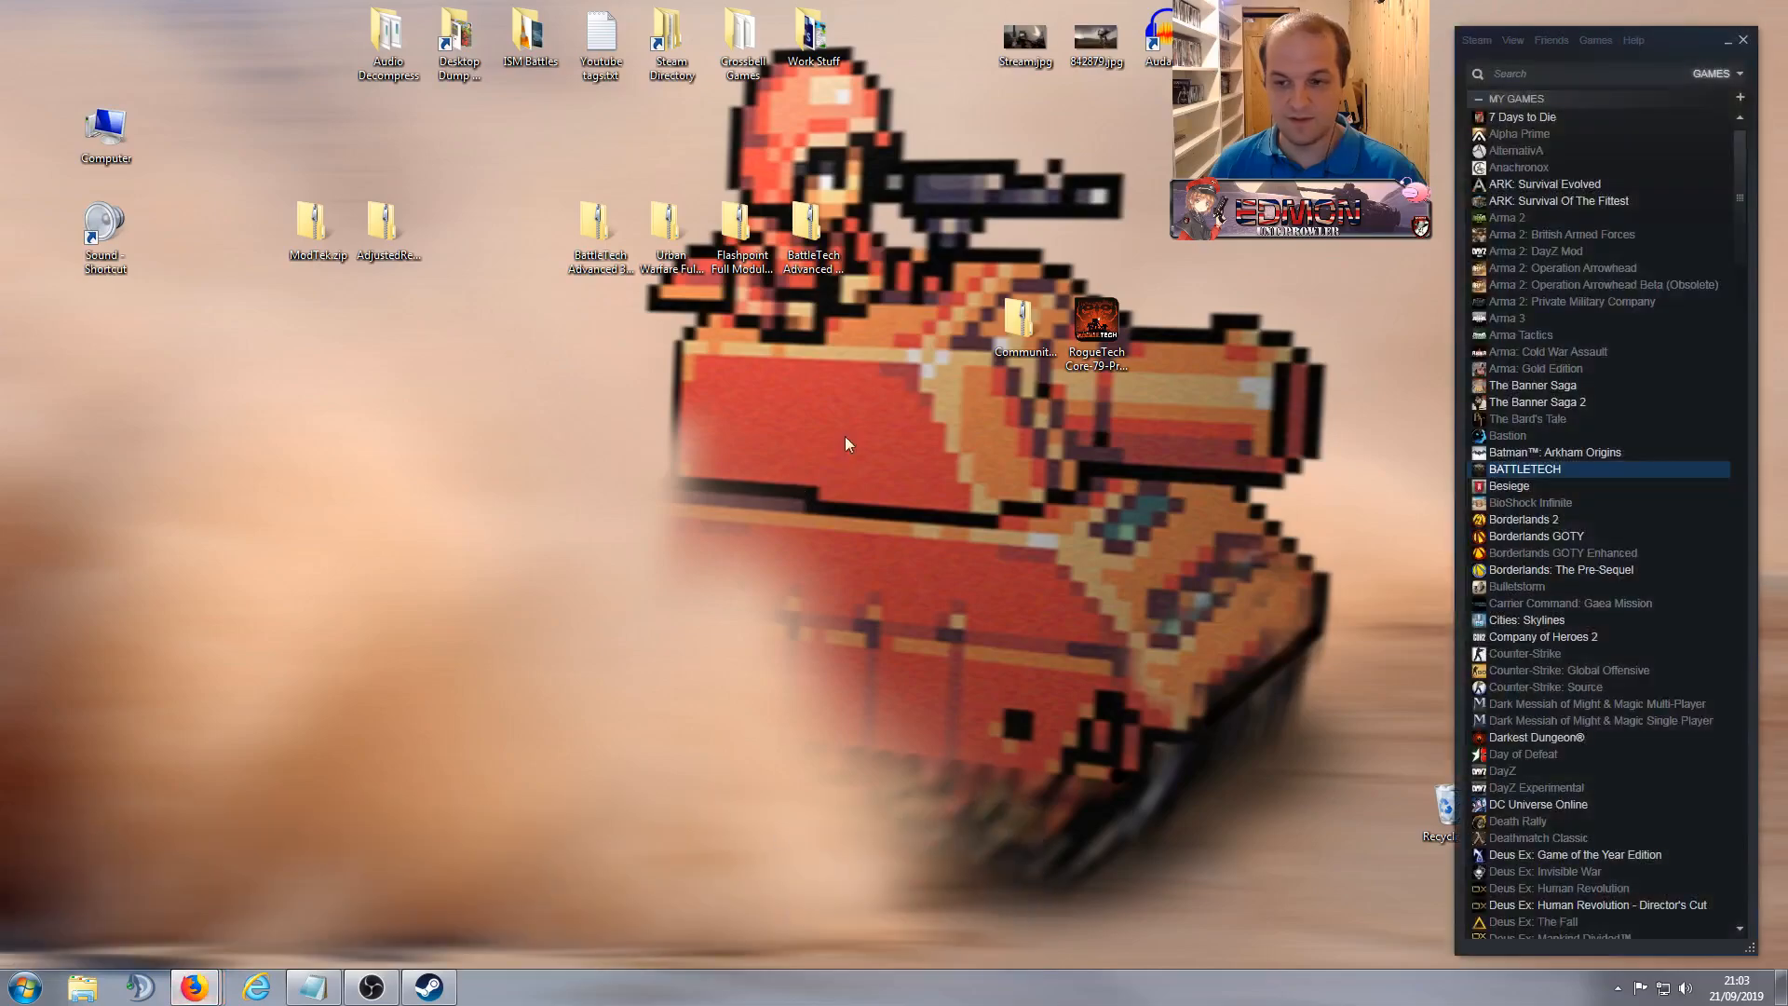
{"action": "left_click_drag", "start_coordinate": [1787, 154], "coordinate": [714, 49]}
{"action": "scroll", "coordinate": [755, 456], "scroll_direction": "down", "scroll_amount": 10}
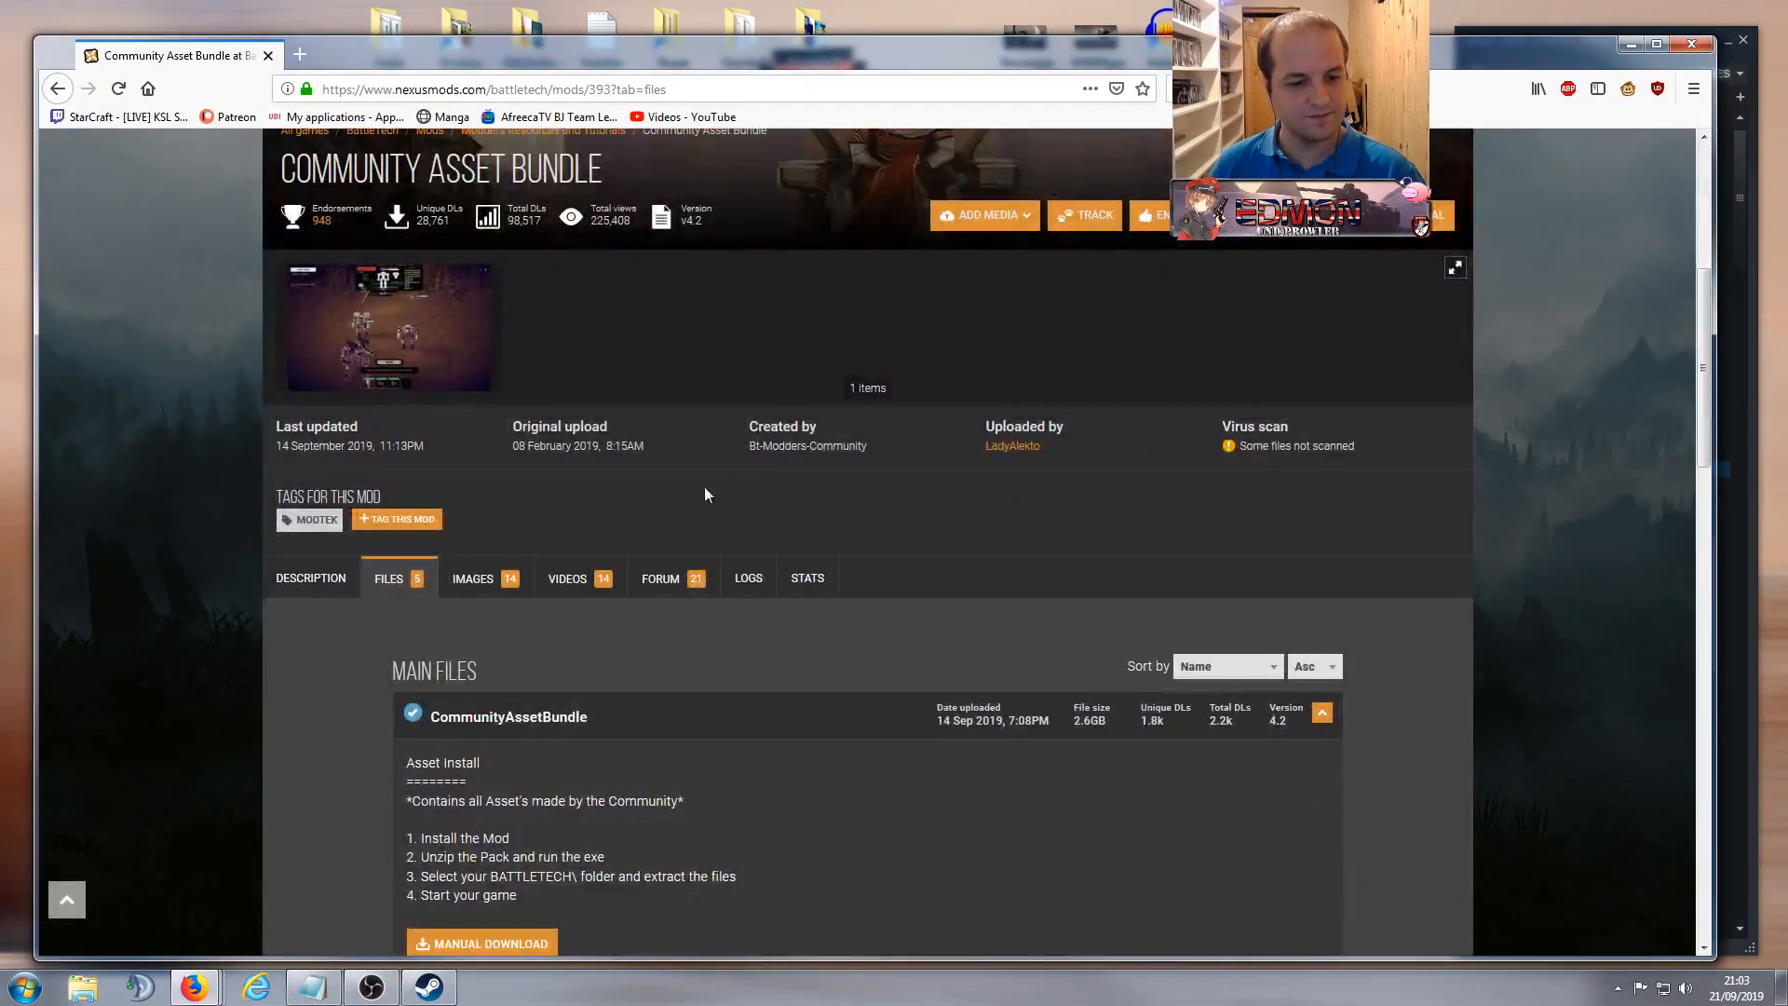
{"action": "scroll", "coordinate": [533, 609], "scroll_direction": "down", "scroll_amount": 4}
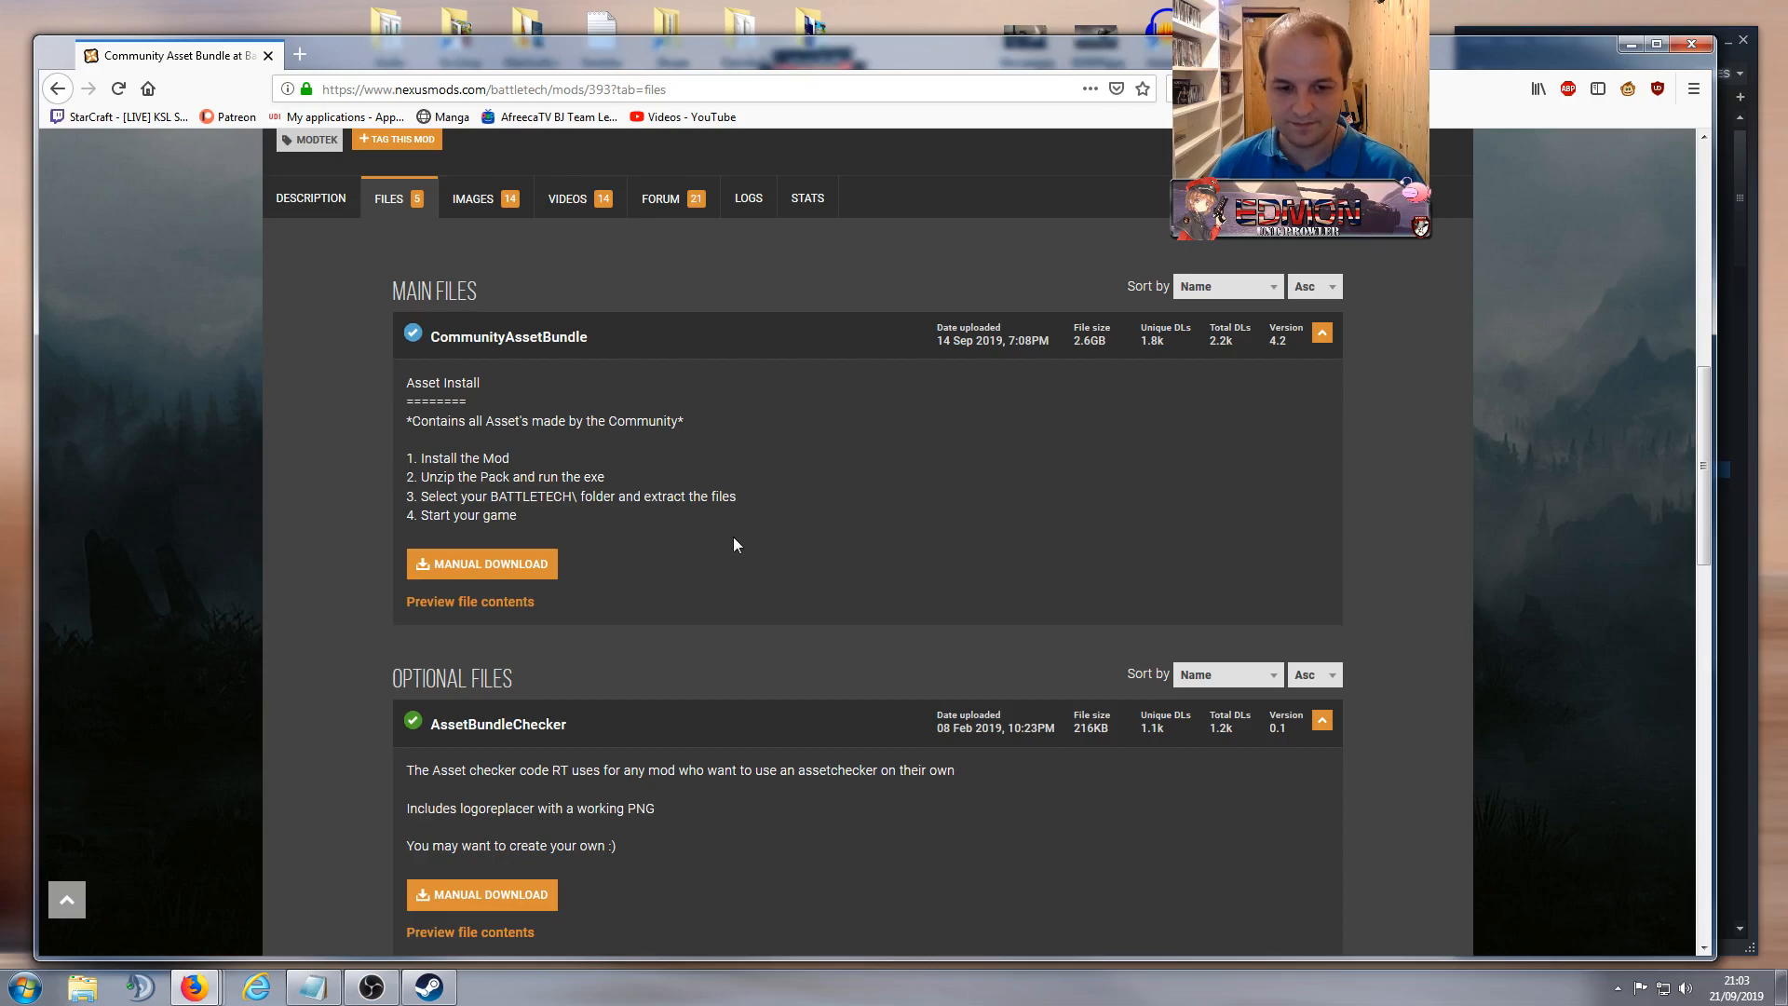
{"action": "left_click", "coordinate": [1678, 43]}
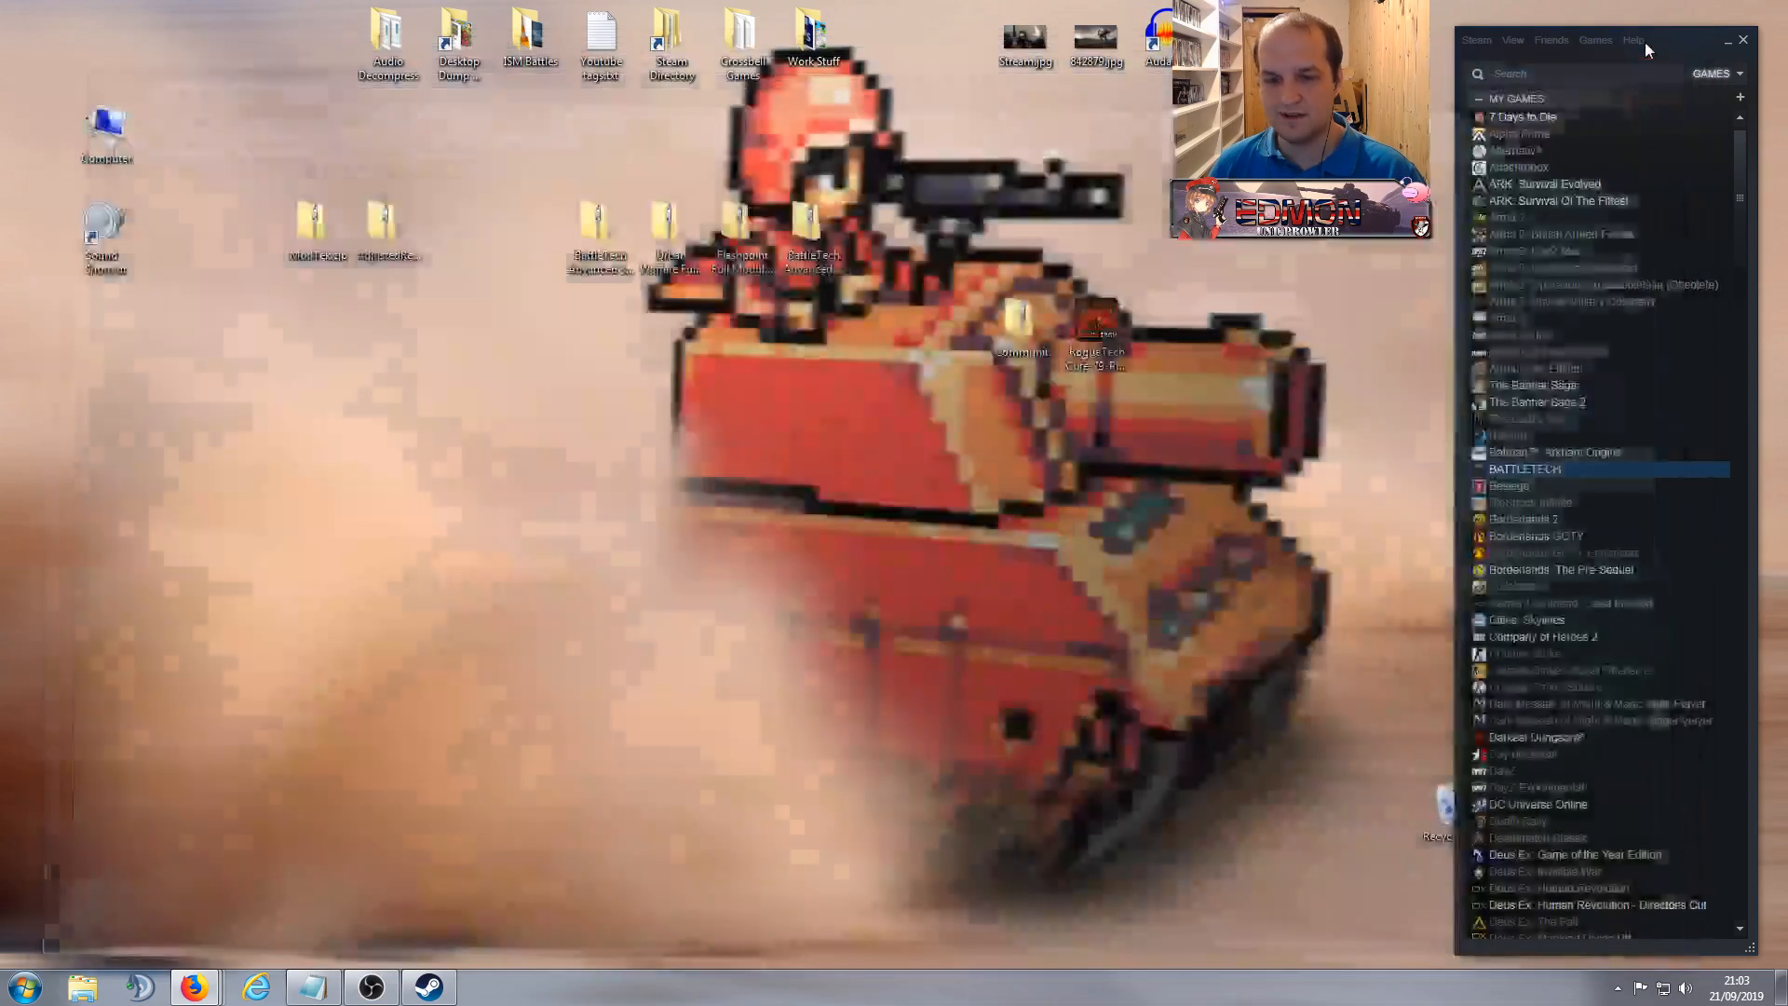
{"action": "left_click", "coordinate": [1060, 317]}
{"action": "left_click_drag", "start_coordinate": [1270, 544], "coordinate": [1257, 550]}
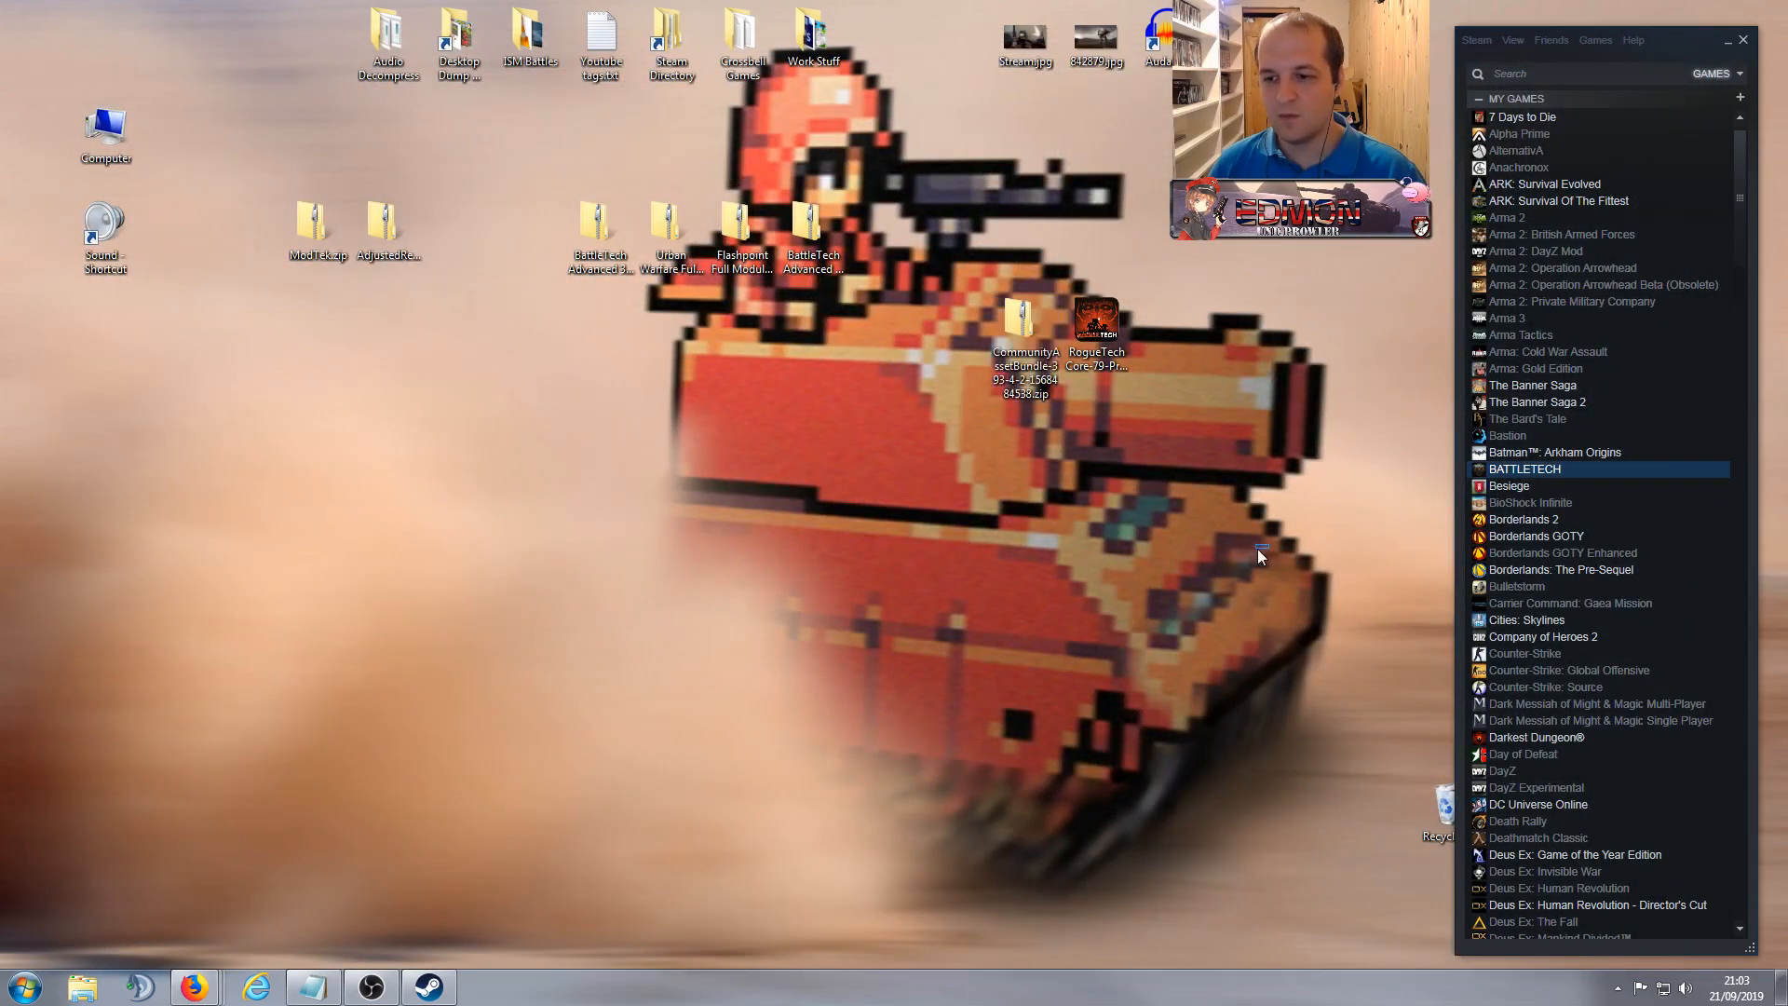
Step: Review the beta versions available in BATTLETECH's Steam properties without selecting one, and close the properties
{"action": "right_click", "coordinate": [1490, 471]}
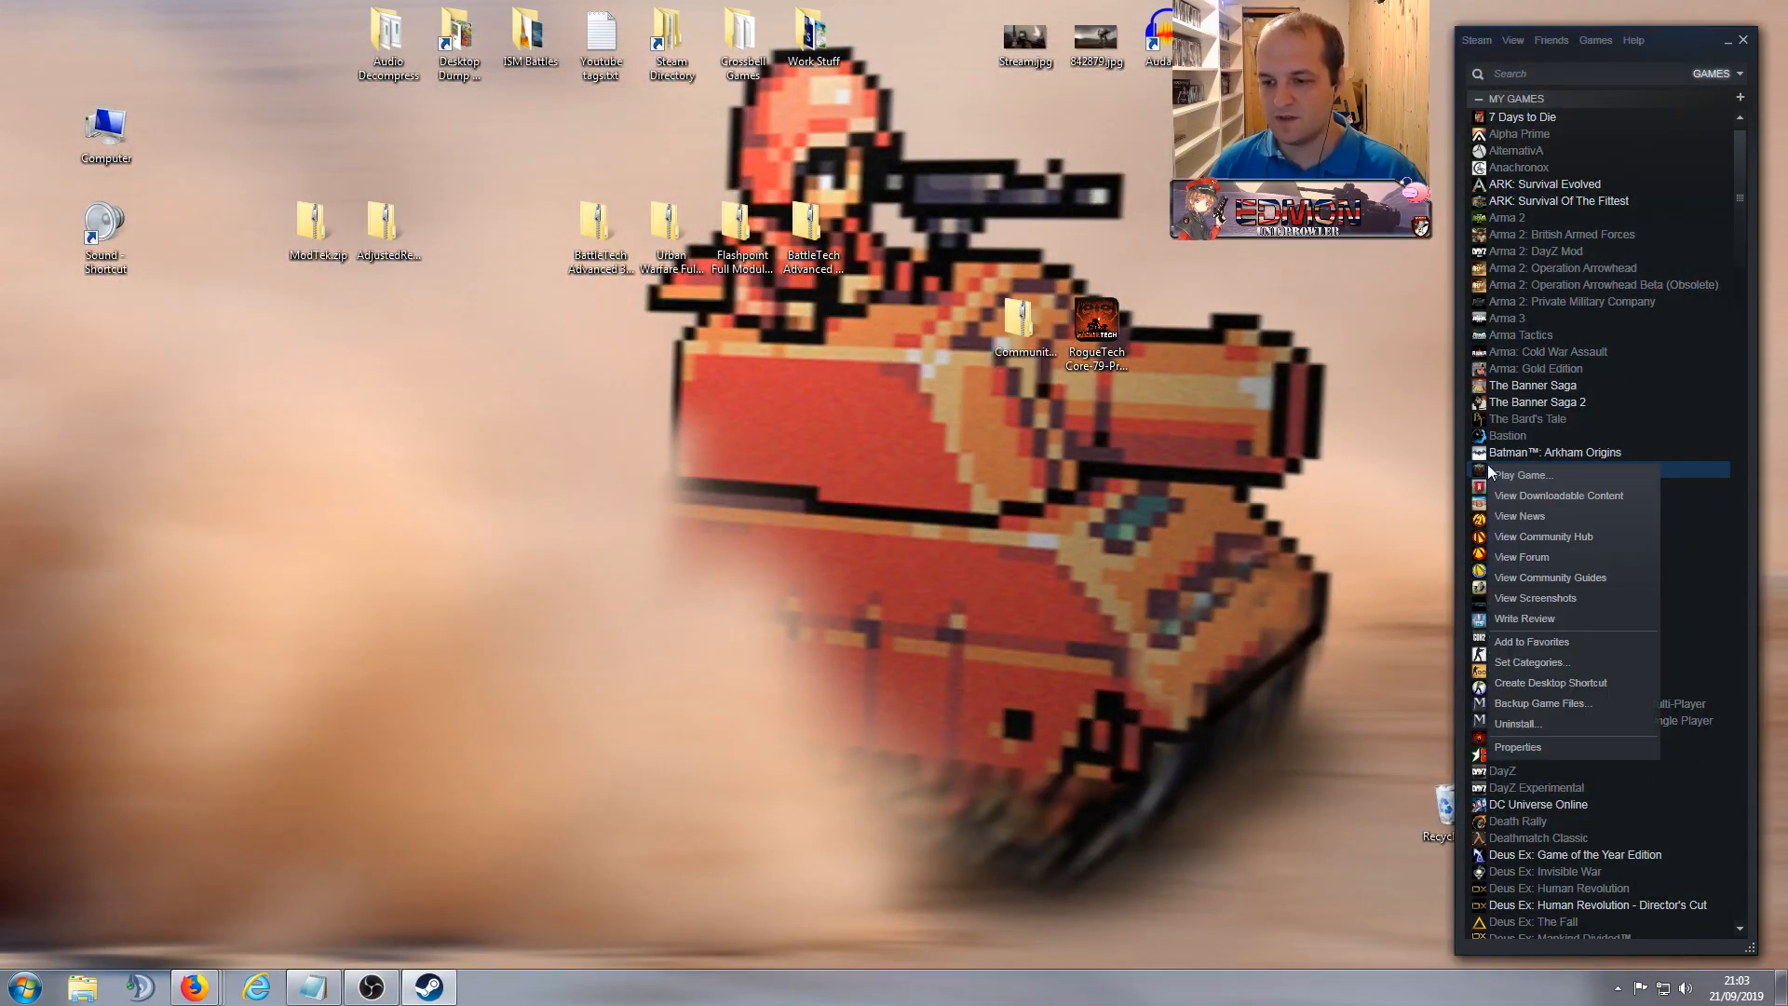
{"action": "left_click", "coordinate": [1516, 747]}
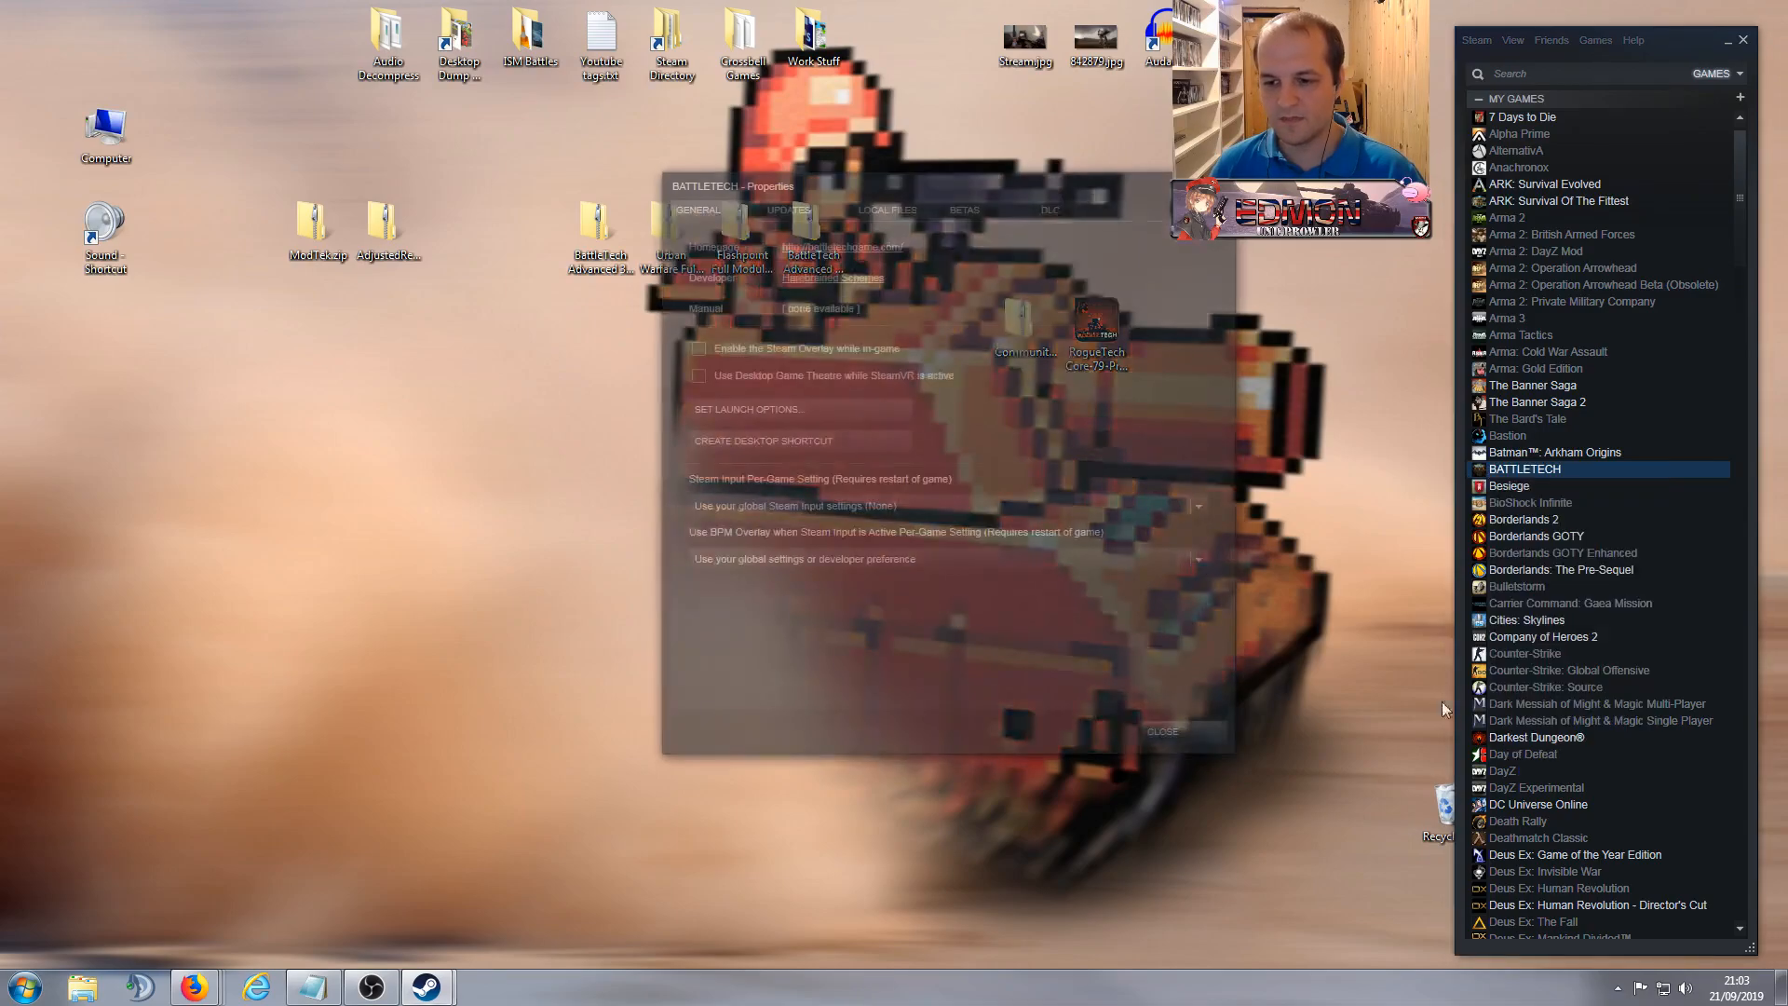
{"action": "left_click", "coordinate": [952, 209]}
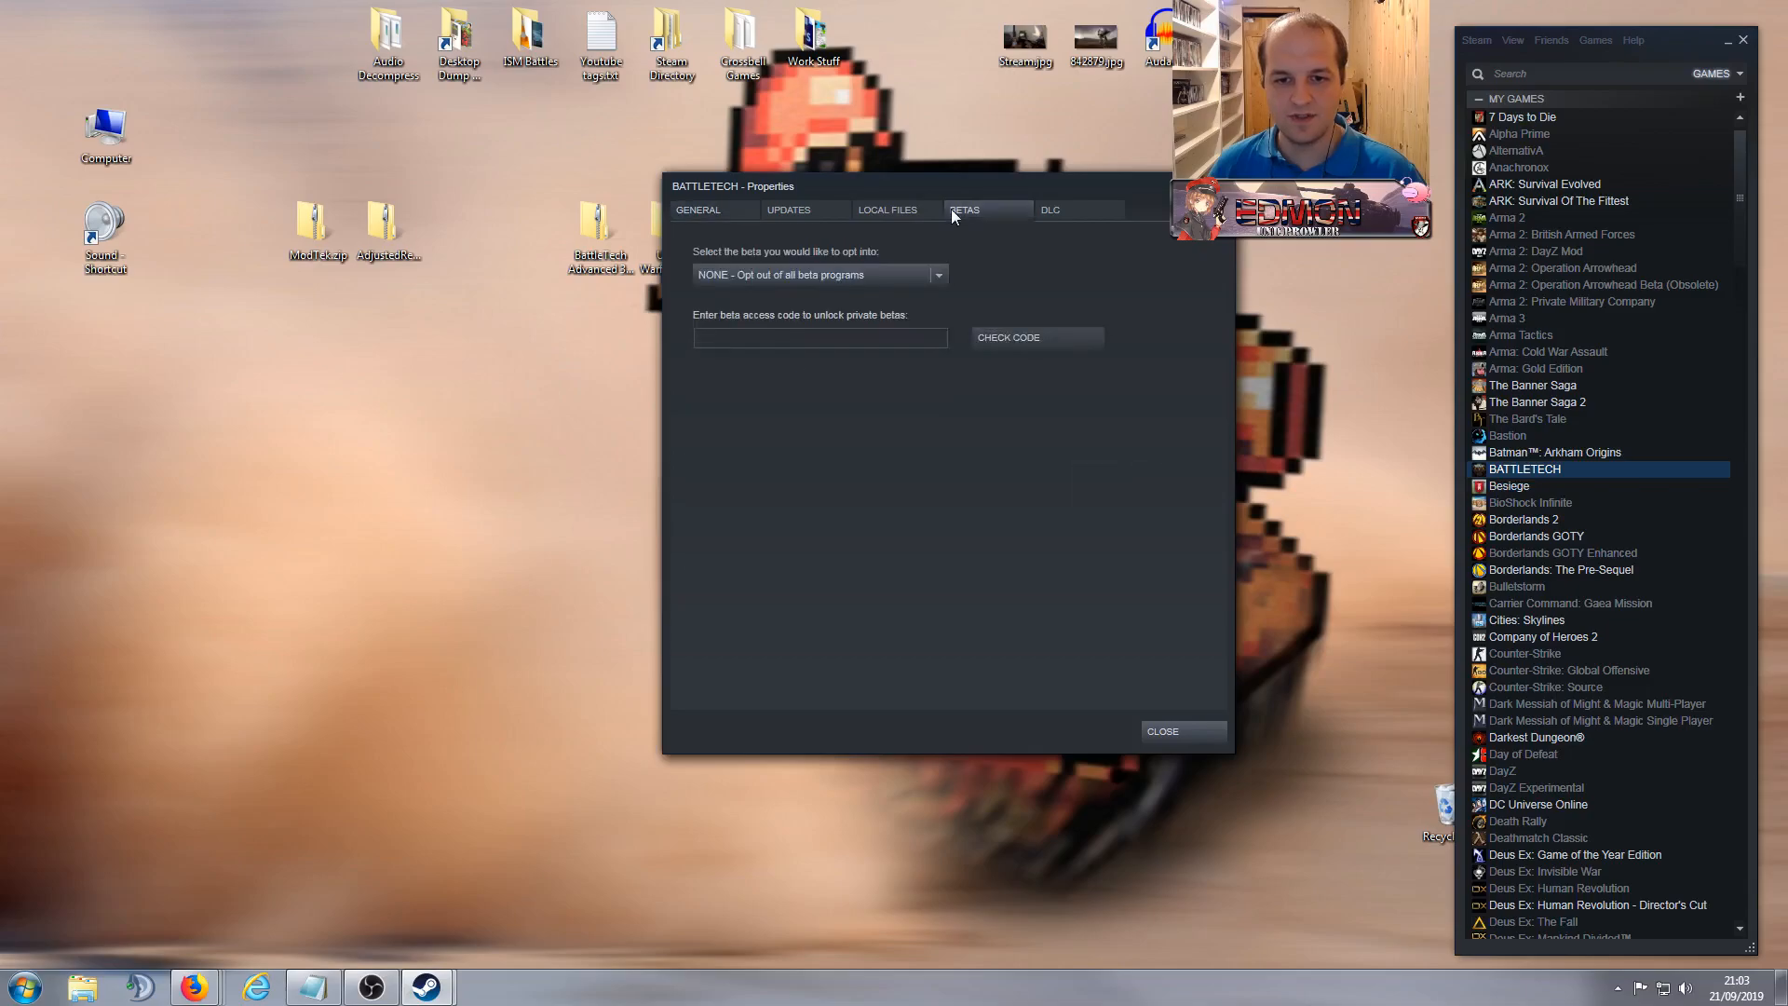
{"action": "left_click", "coordinate": [940, 281]}
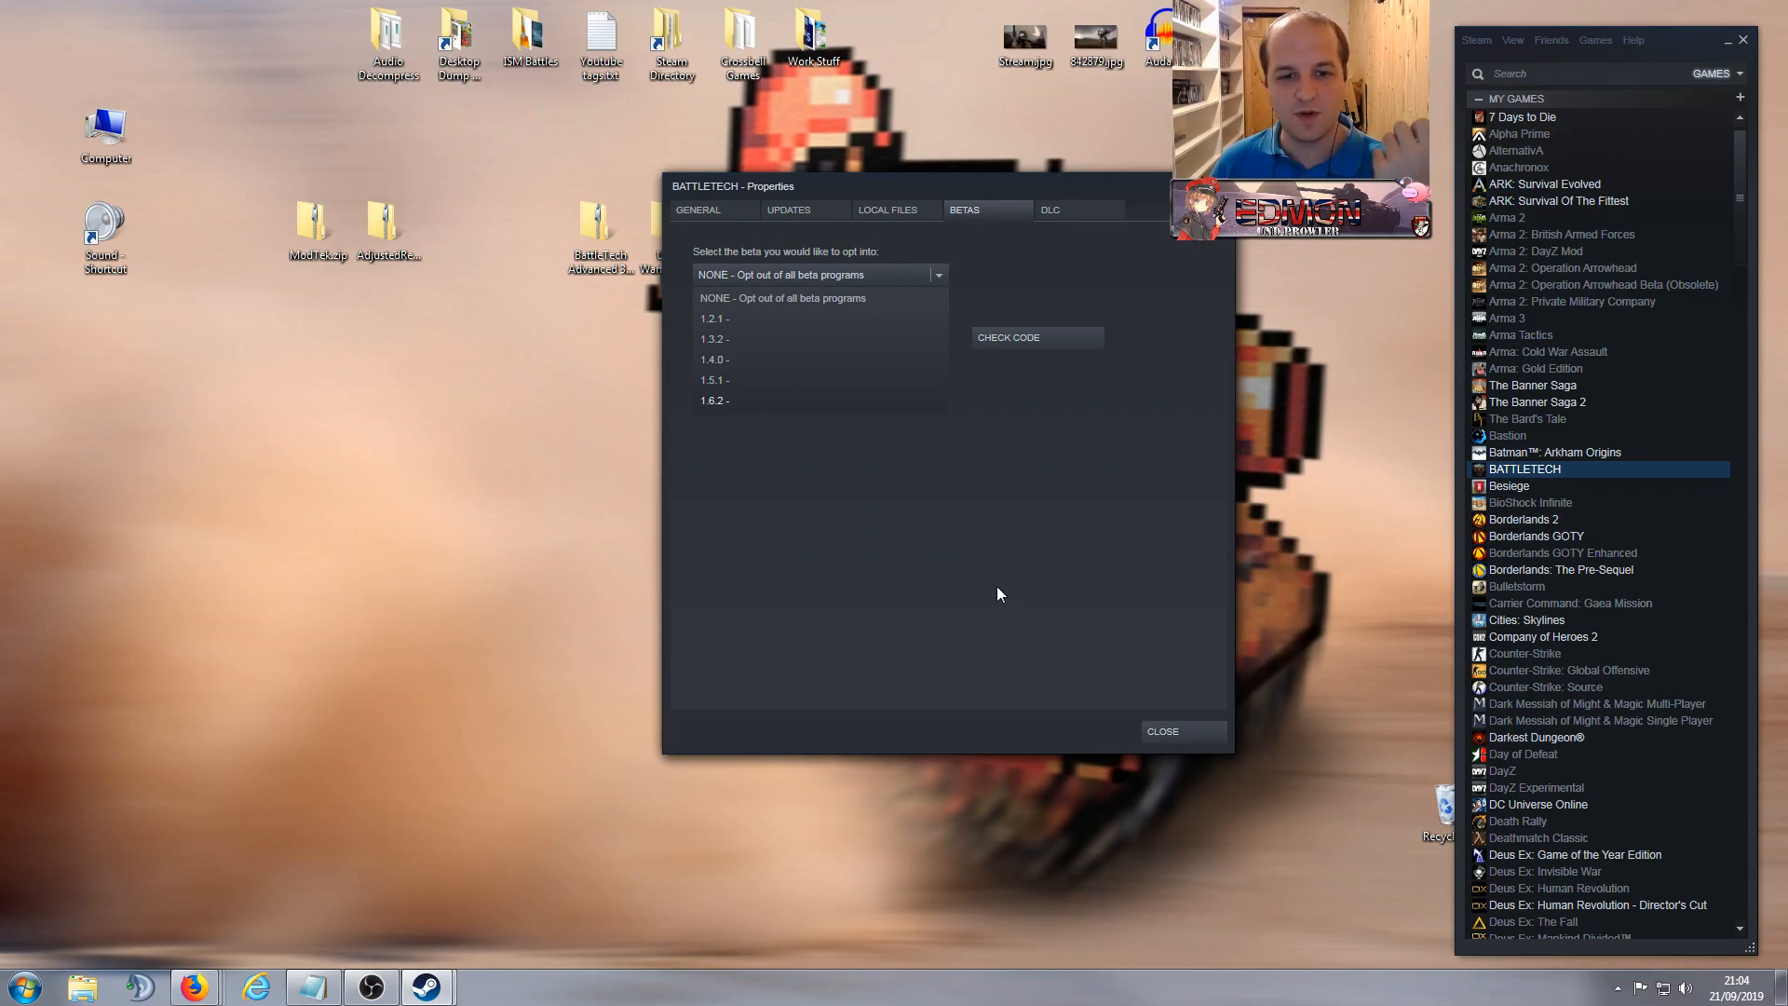
{"action": "left_click", "coordinate": [937, 272]}
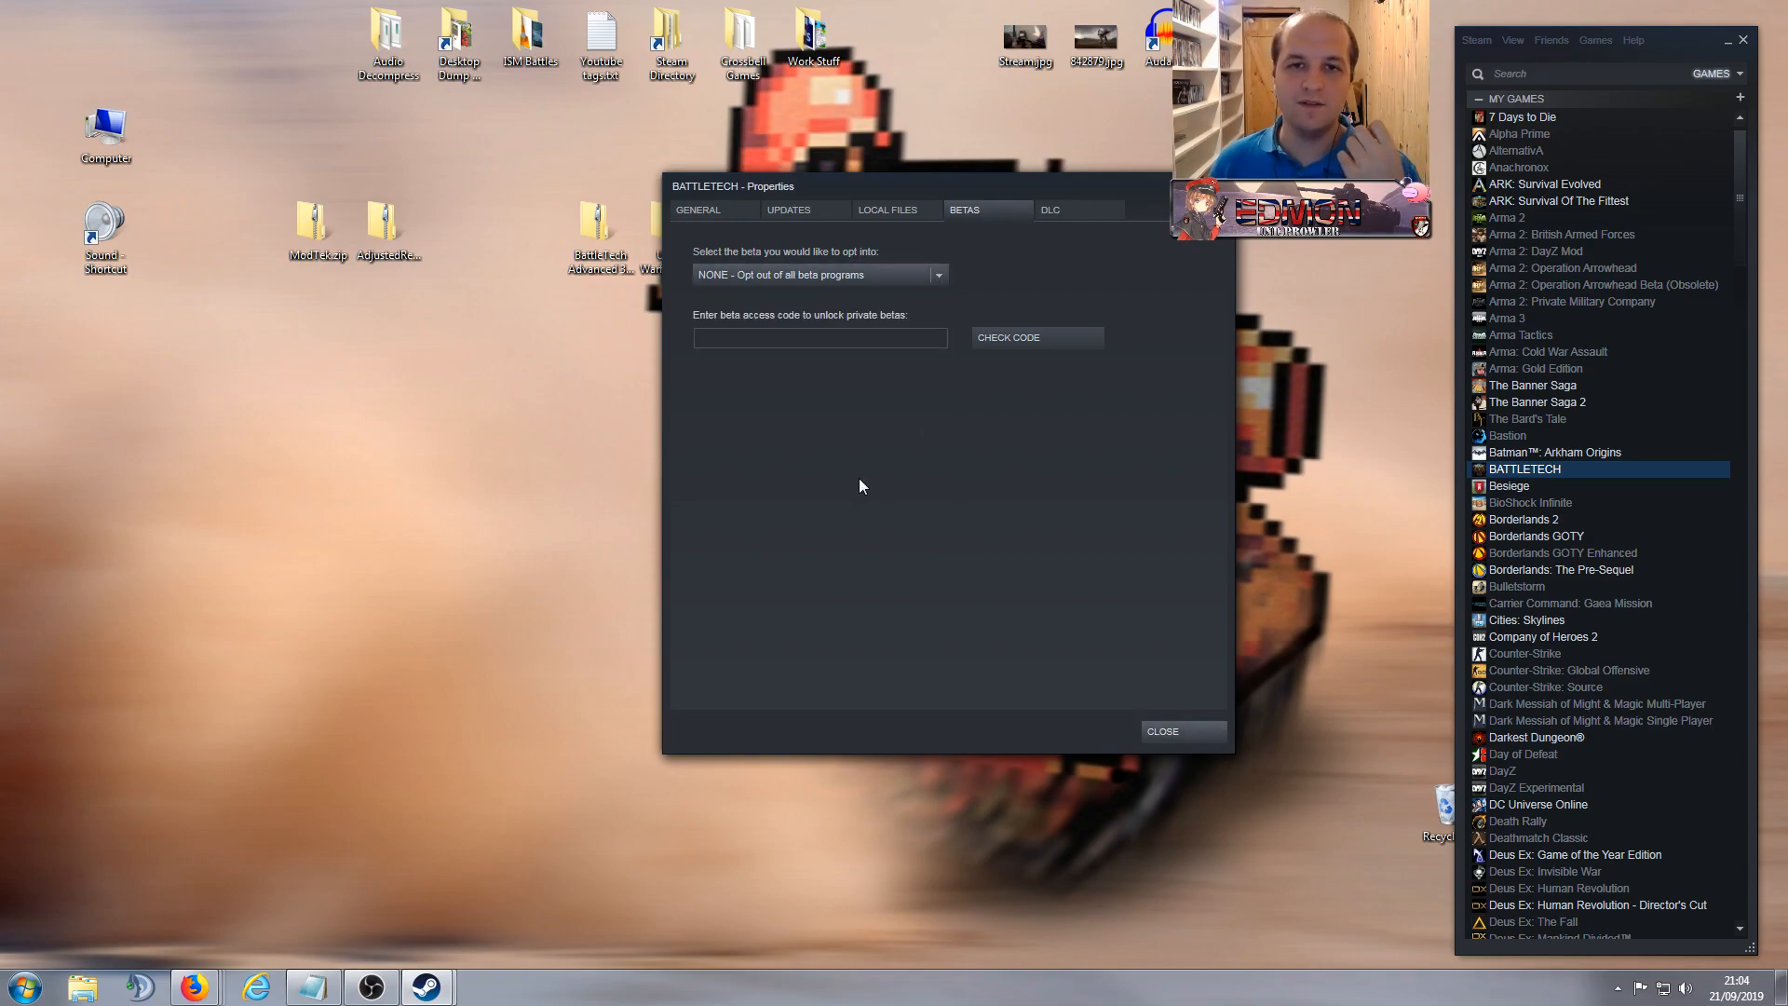
{"action": "left_click", "coordinate": [937, 275]}
{"action": "left_click", "coordinate": [978, 255]}
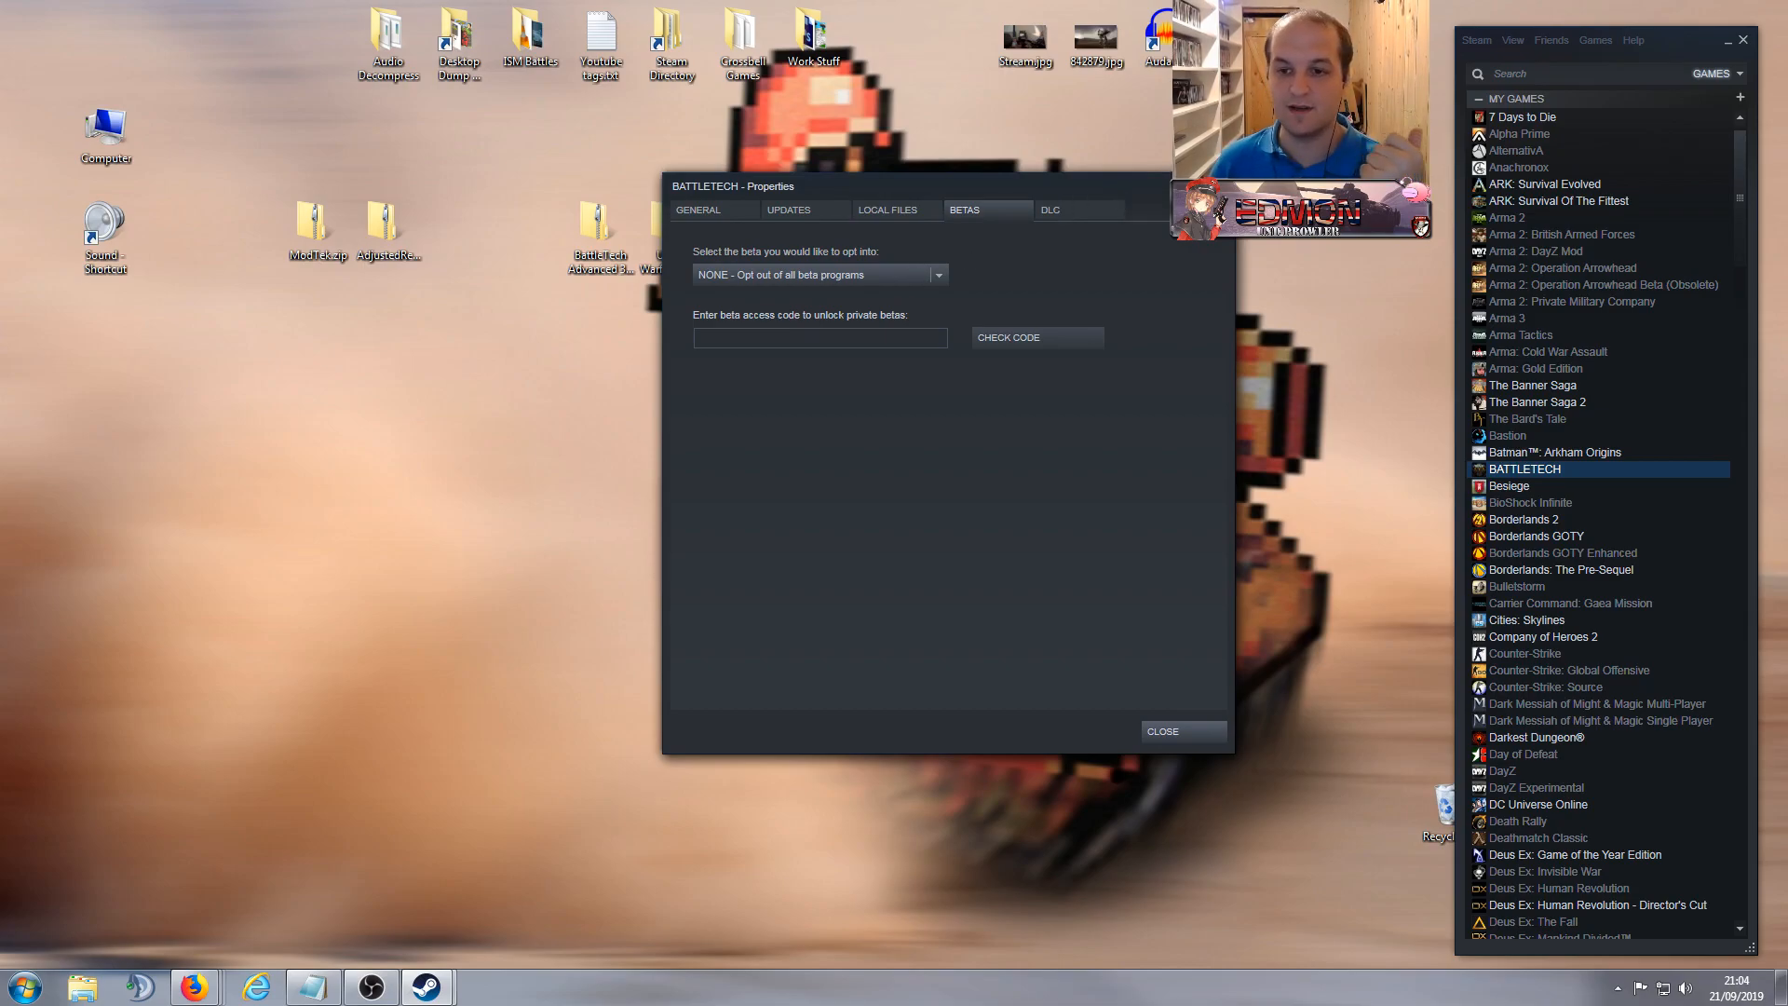
{"action": "left_click", "coordinate": [1183, 731]}
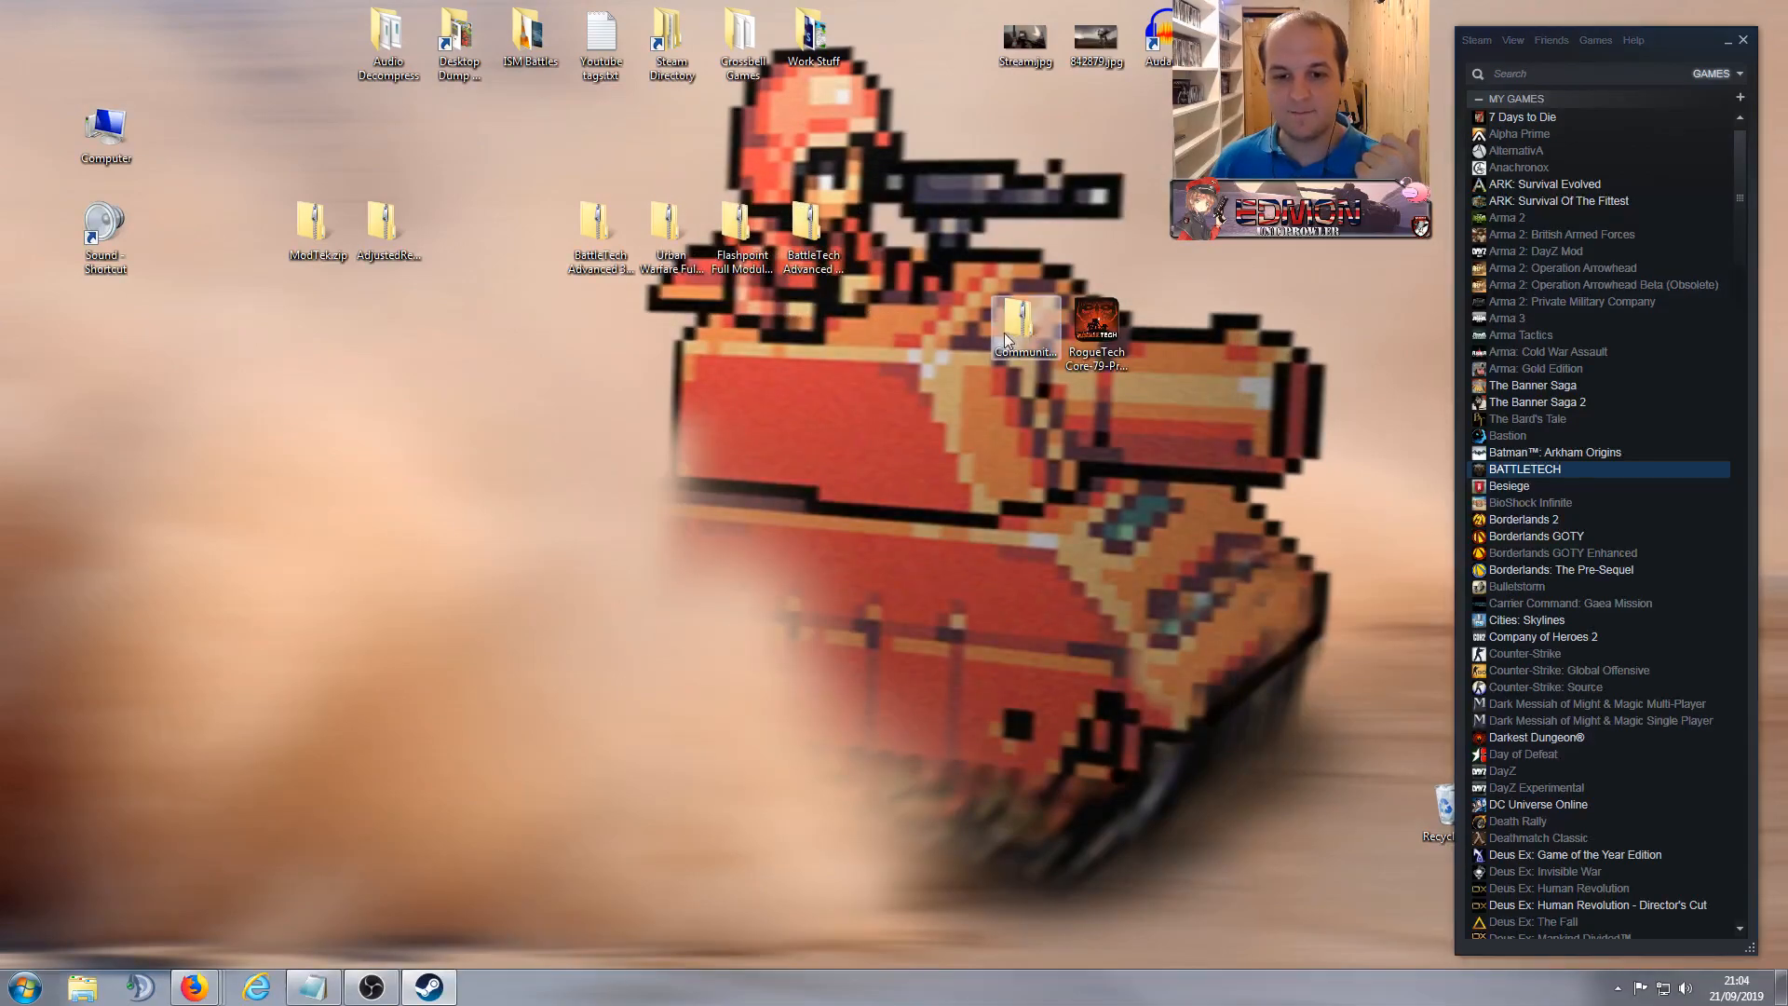
Step: Copy the CommunityAssetBundle v4.2 installer and its two BIN files from the downloaded zip archive to the desktop
{"action": "left_click", "coordinate": [1039, 341]}
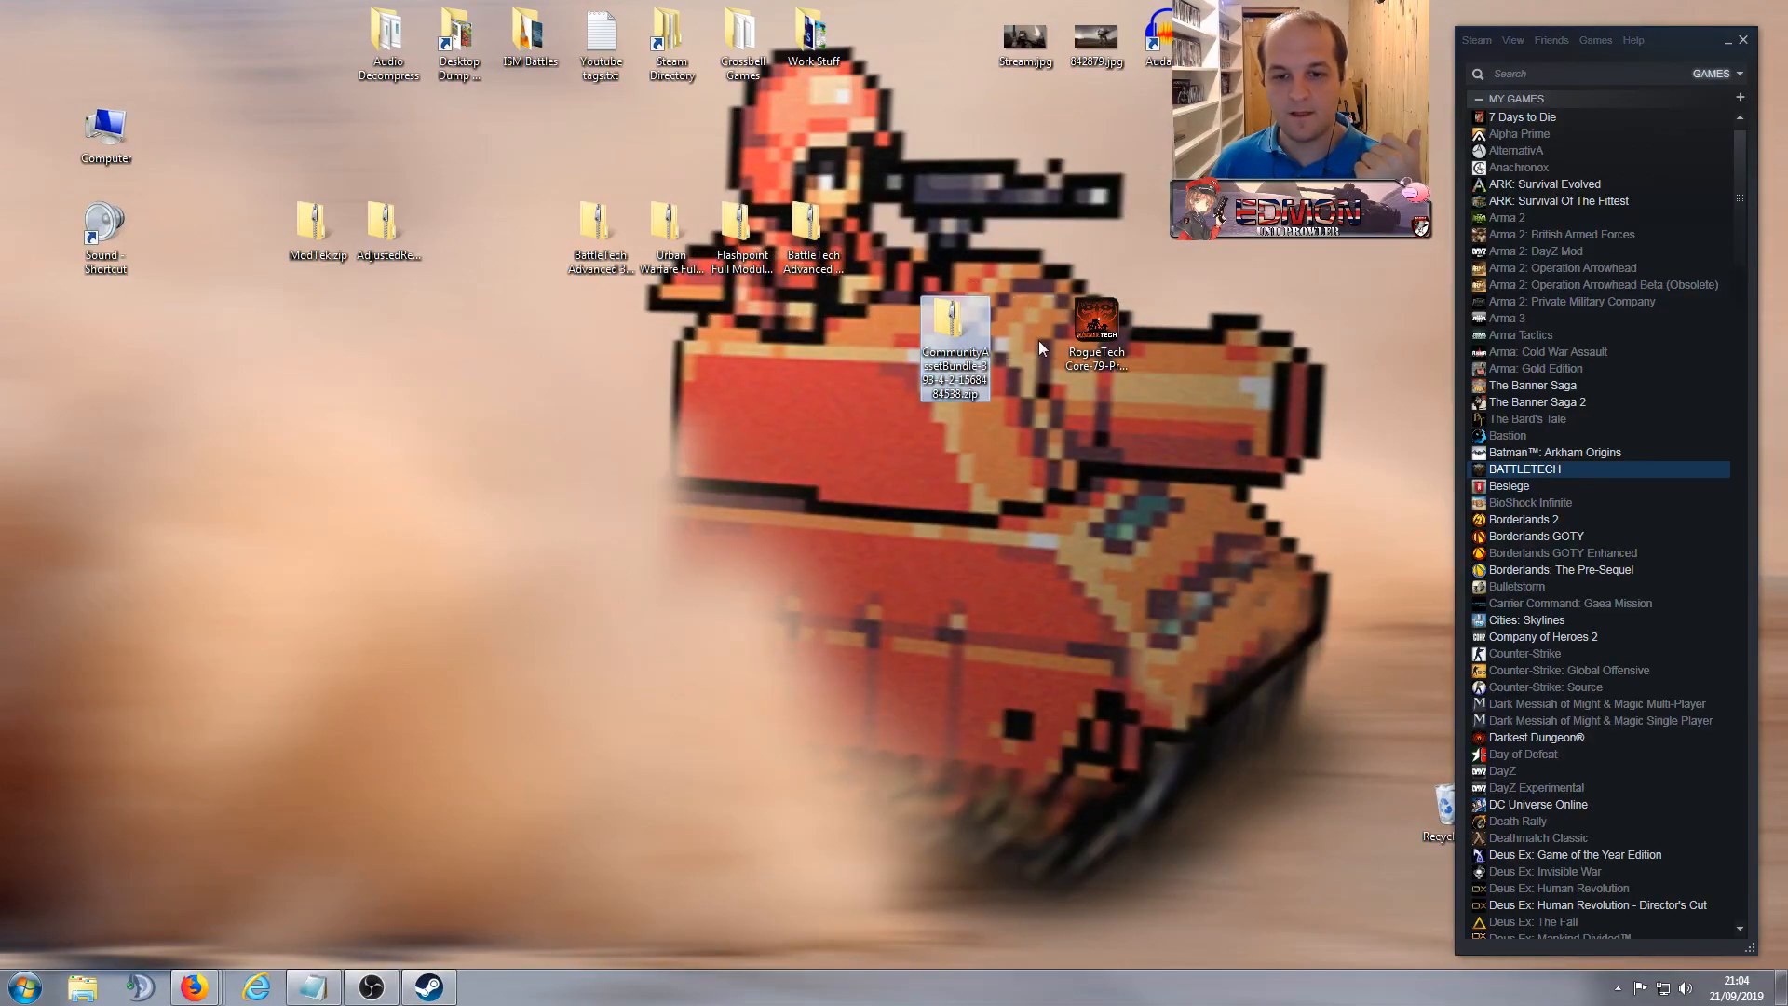
{"action": "double_click", "coordinate": [949, 332]}
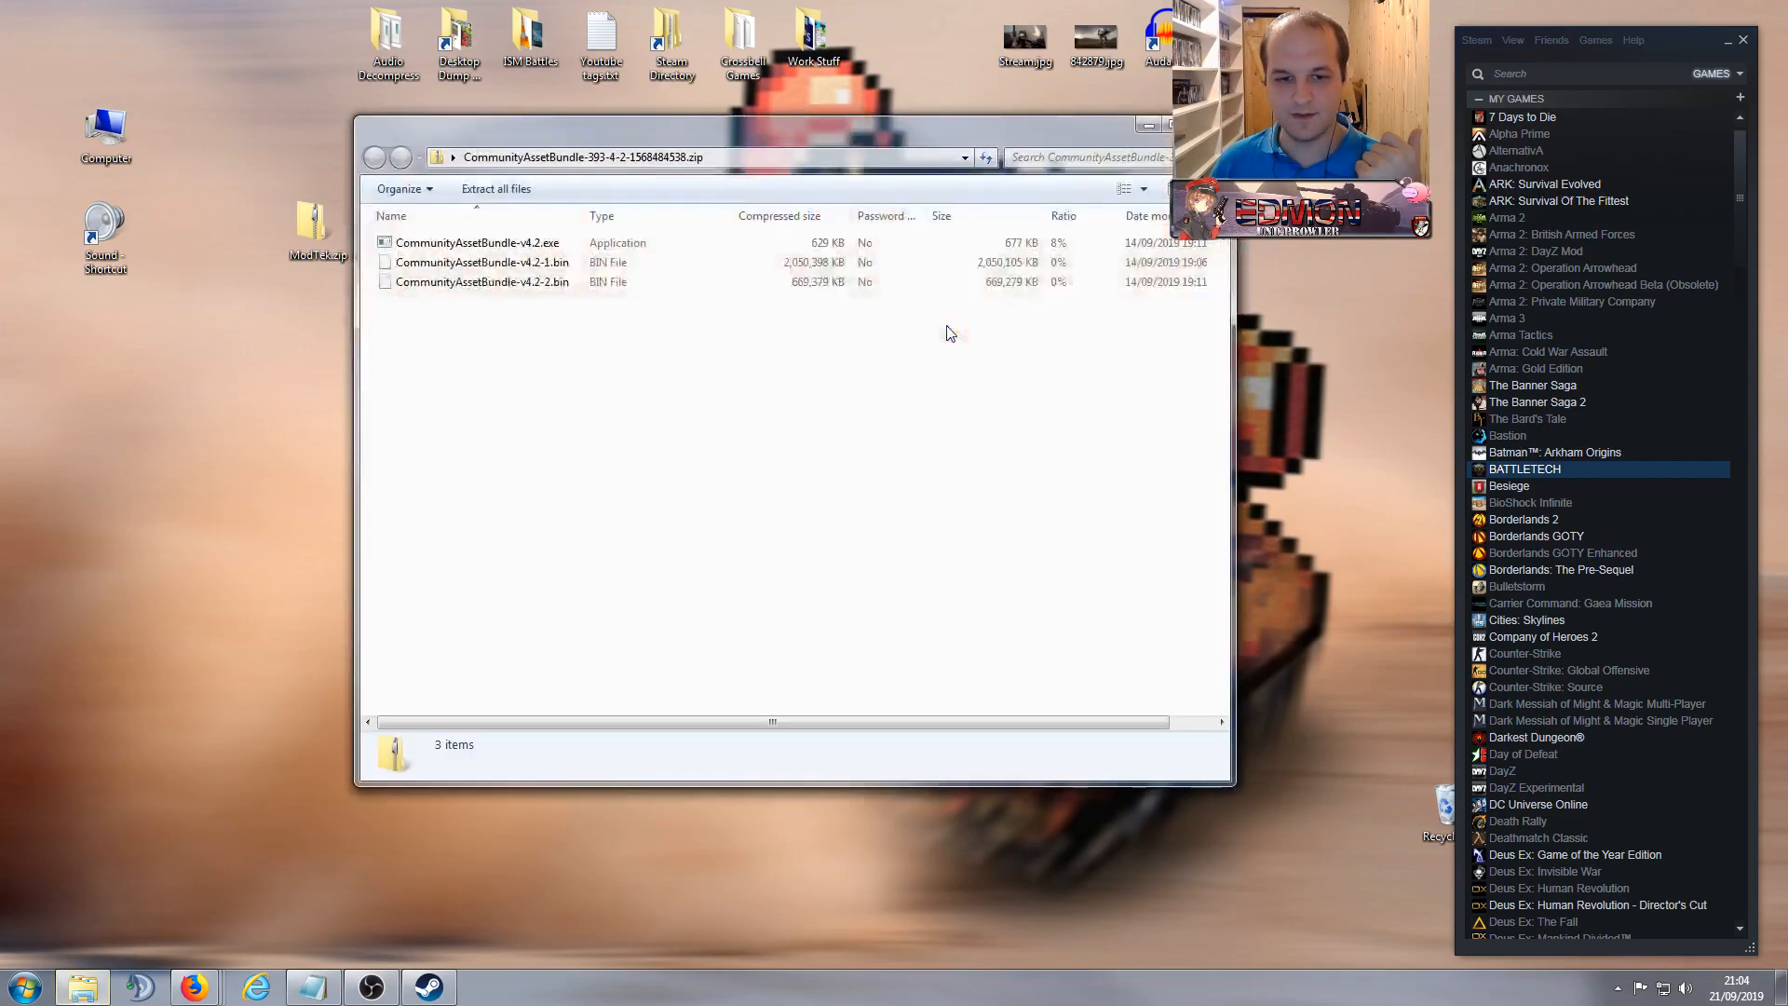
{"action": "left_click_drag", "start_coordinate": [537, 365], "coordinate": [476, 241]}
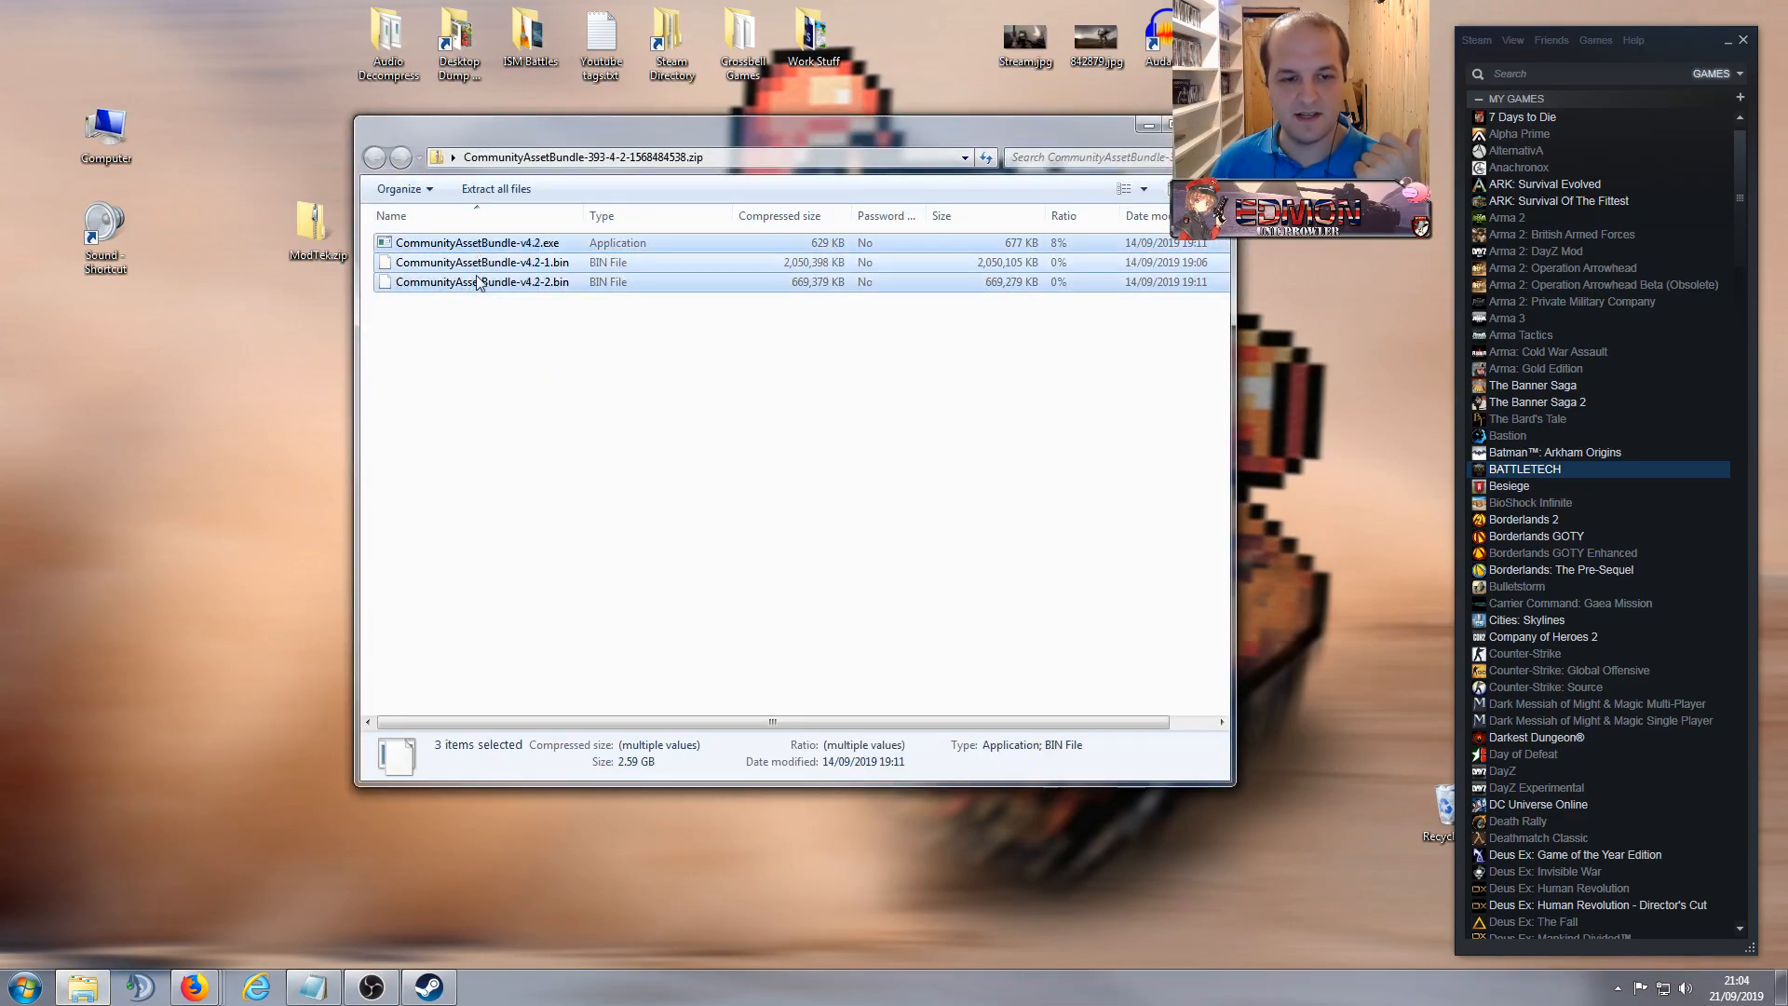
{"action": "left_click_drag", "start_coordinate": [600, 136], "coordinate": [351, 127]}
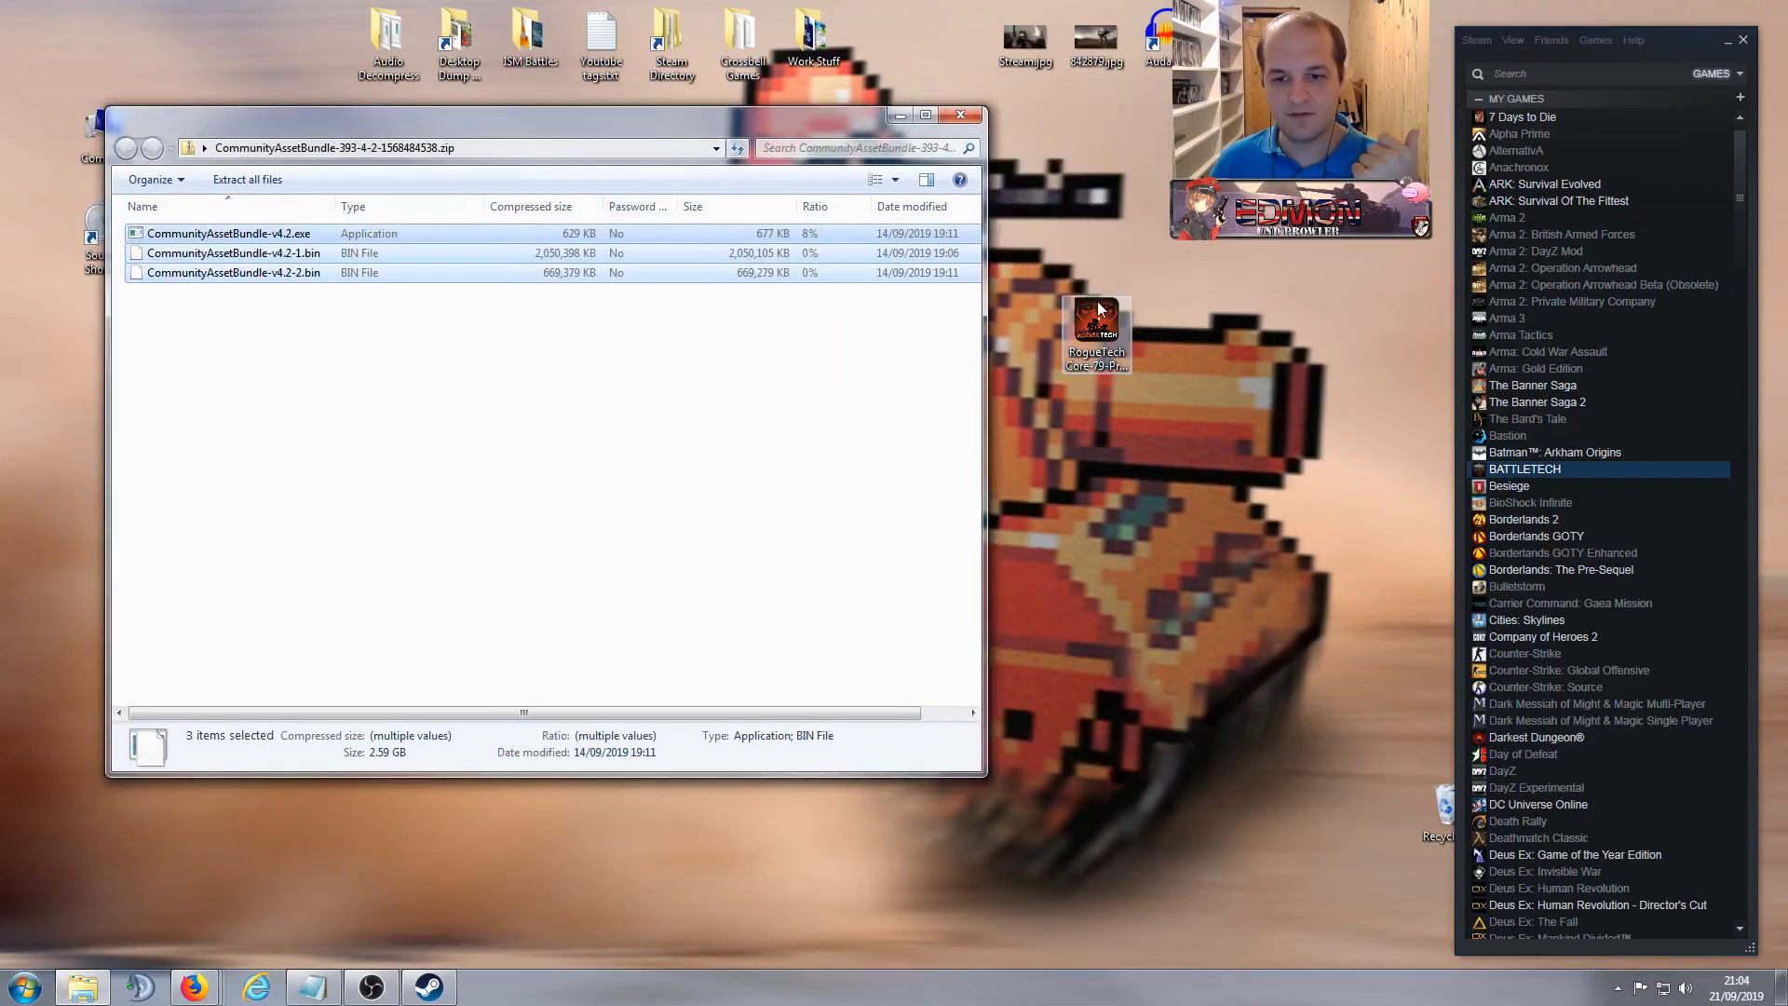
{"action": "left_click_drag", "start_coordinate": [244, 253], "coordinate": [1037, 447]}
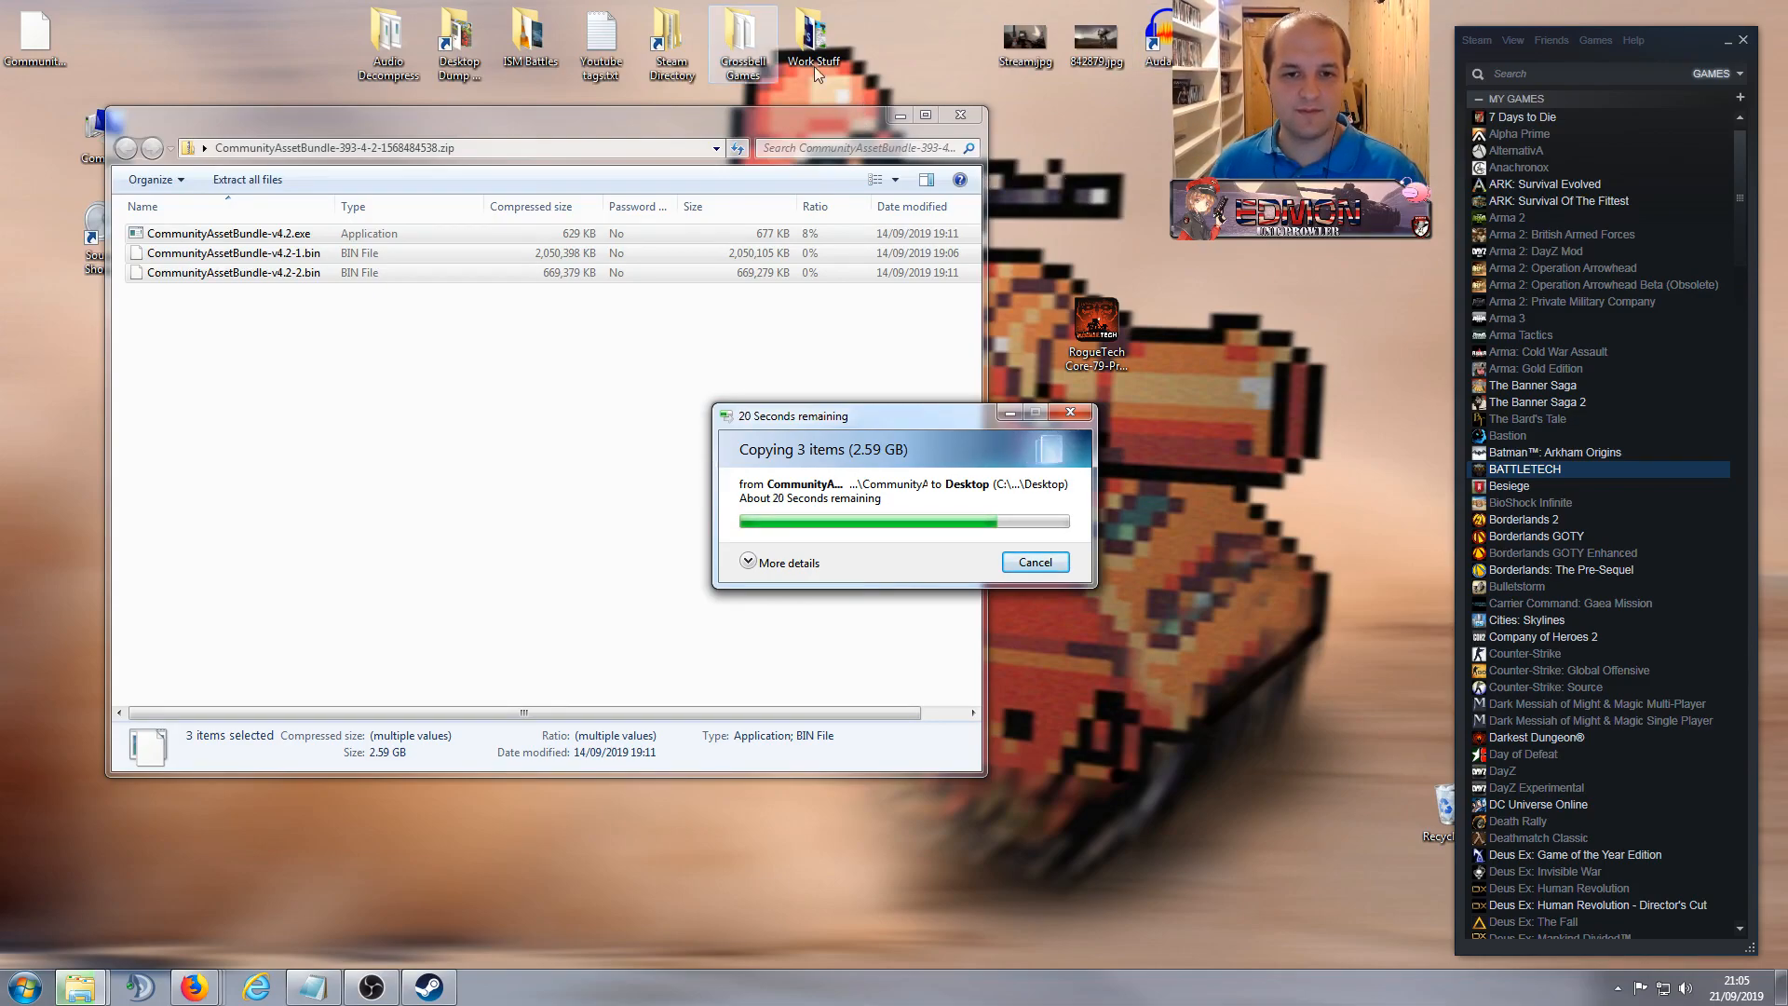
{"action": "left_click_drag", "start_coordinate": [730, 113], "coordinate": [598, 181]}
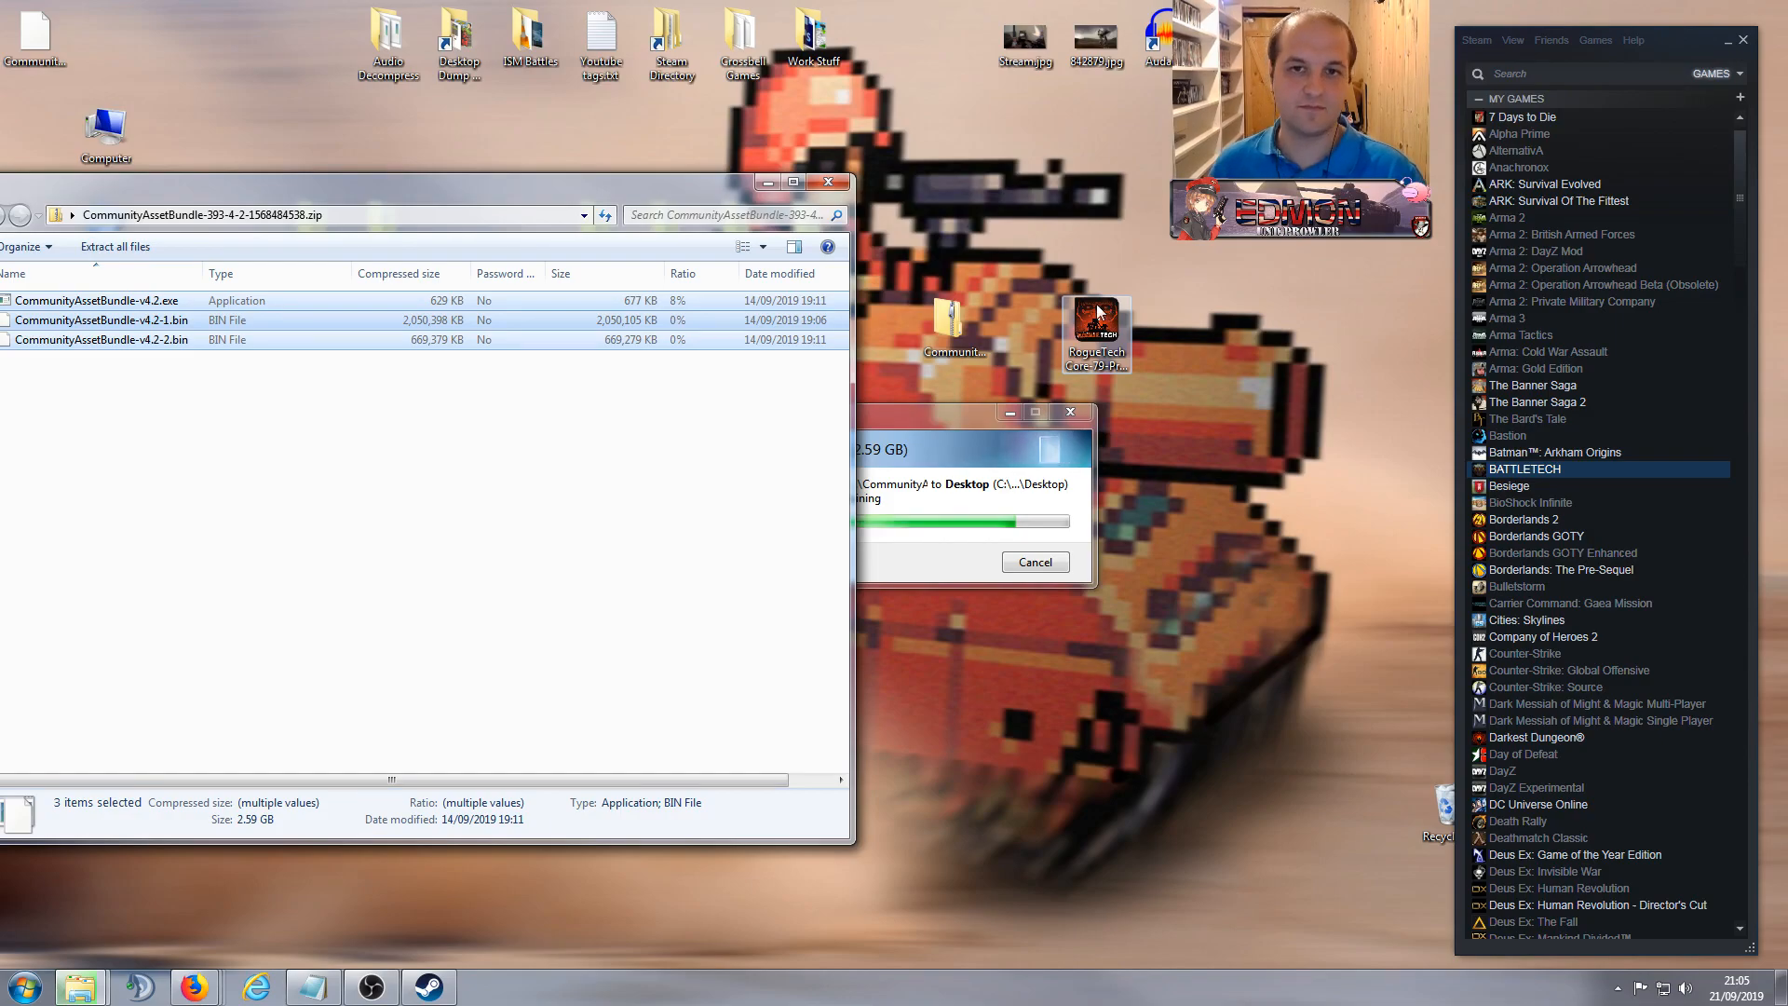
{"action": "left_click_drag", "start_coordinate": [622, 188], "coordinate": [717, 193]}
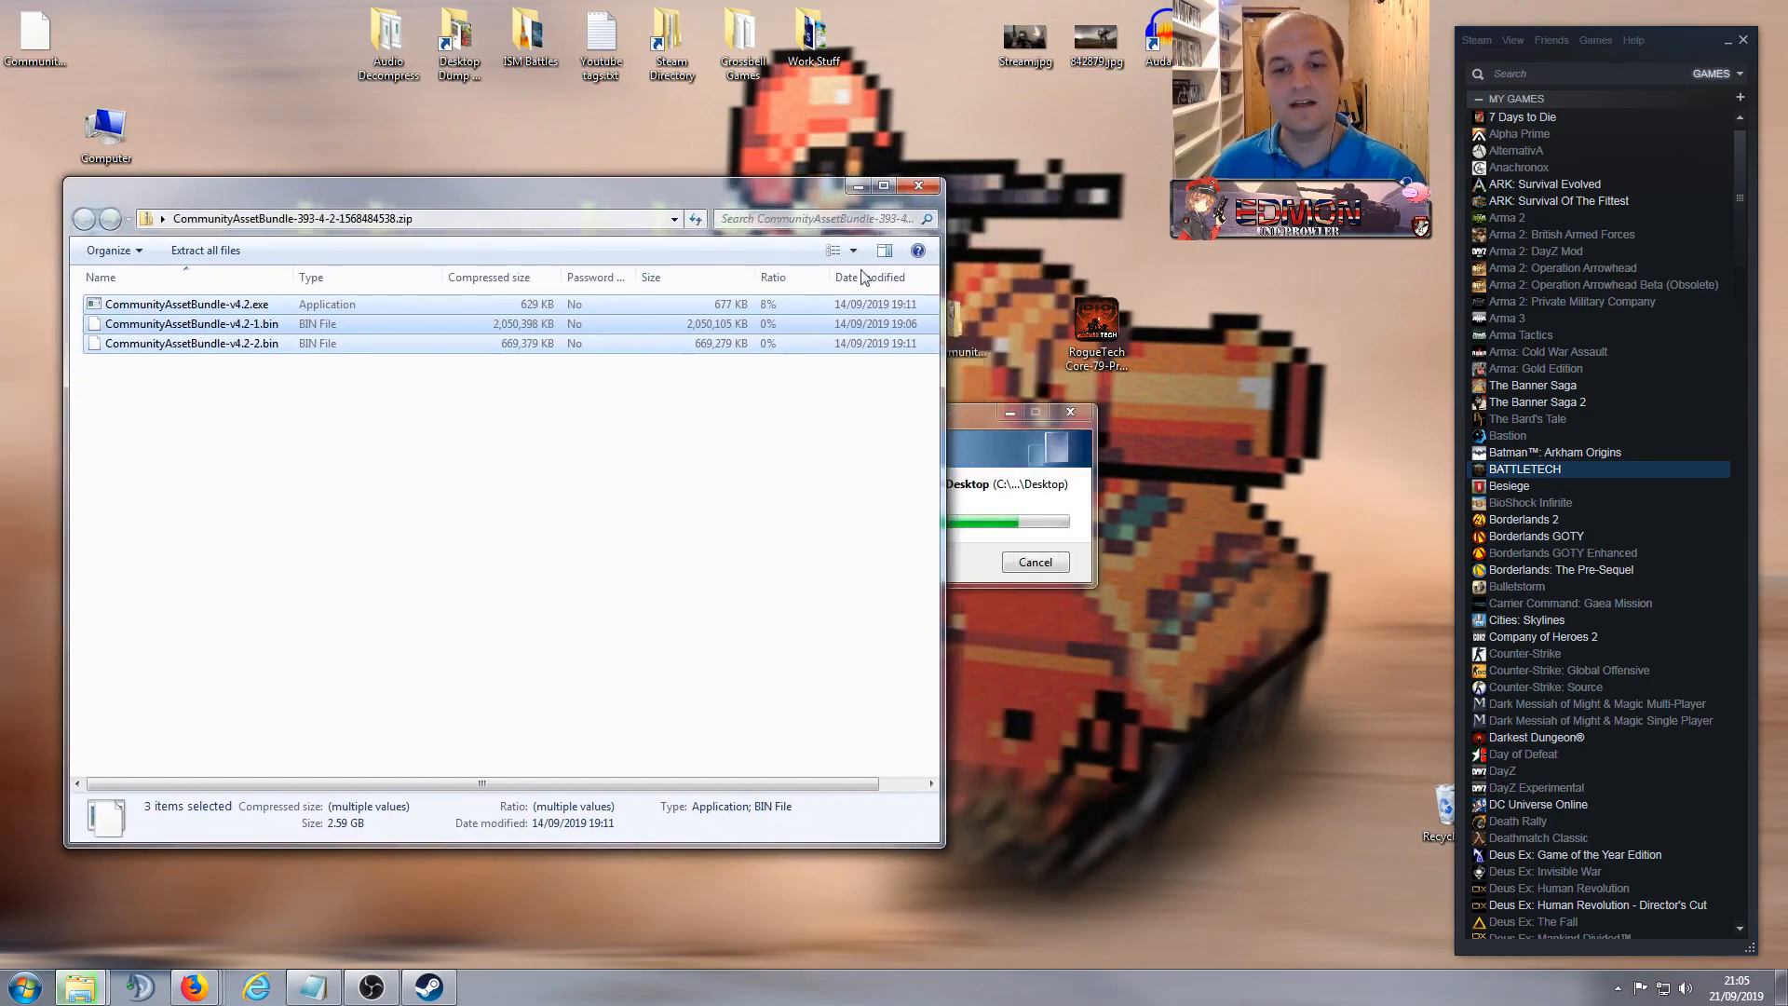
{"action": "left_click_drag", "start_coordinate": [964, 416], "coordinate": [1042, 410]}
{"action": "left_click_drag", "start_coordinate": [757, 189], "coordinate": [766, 306]}
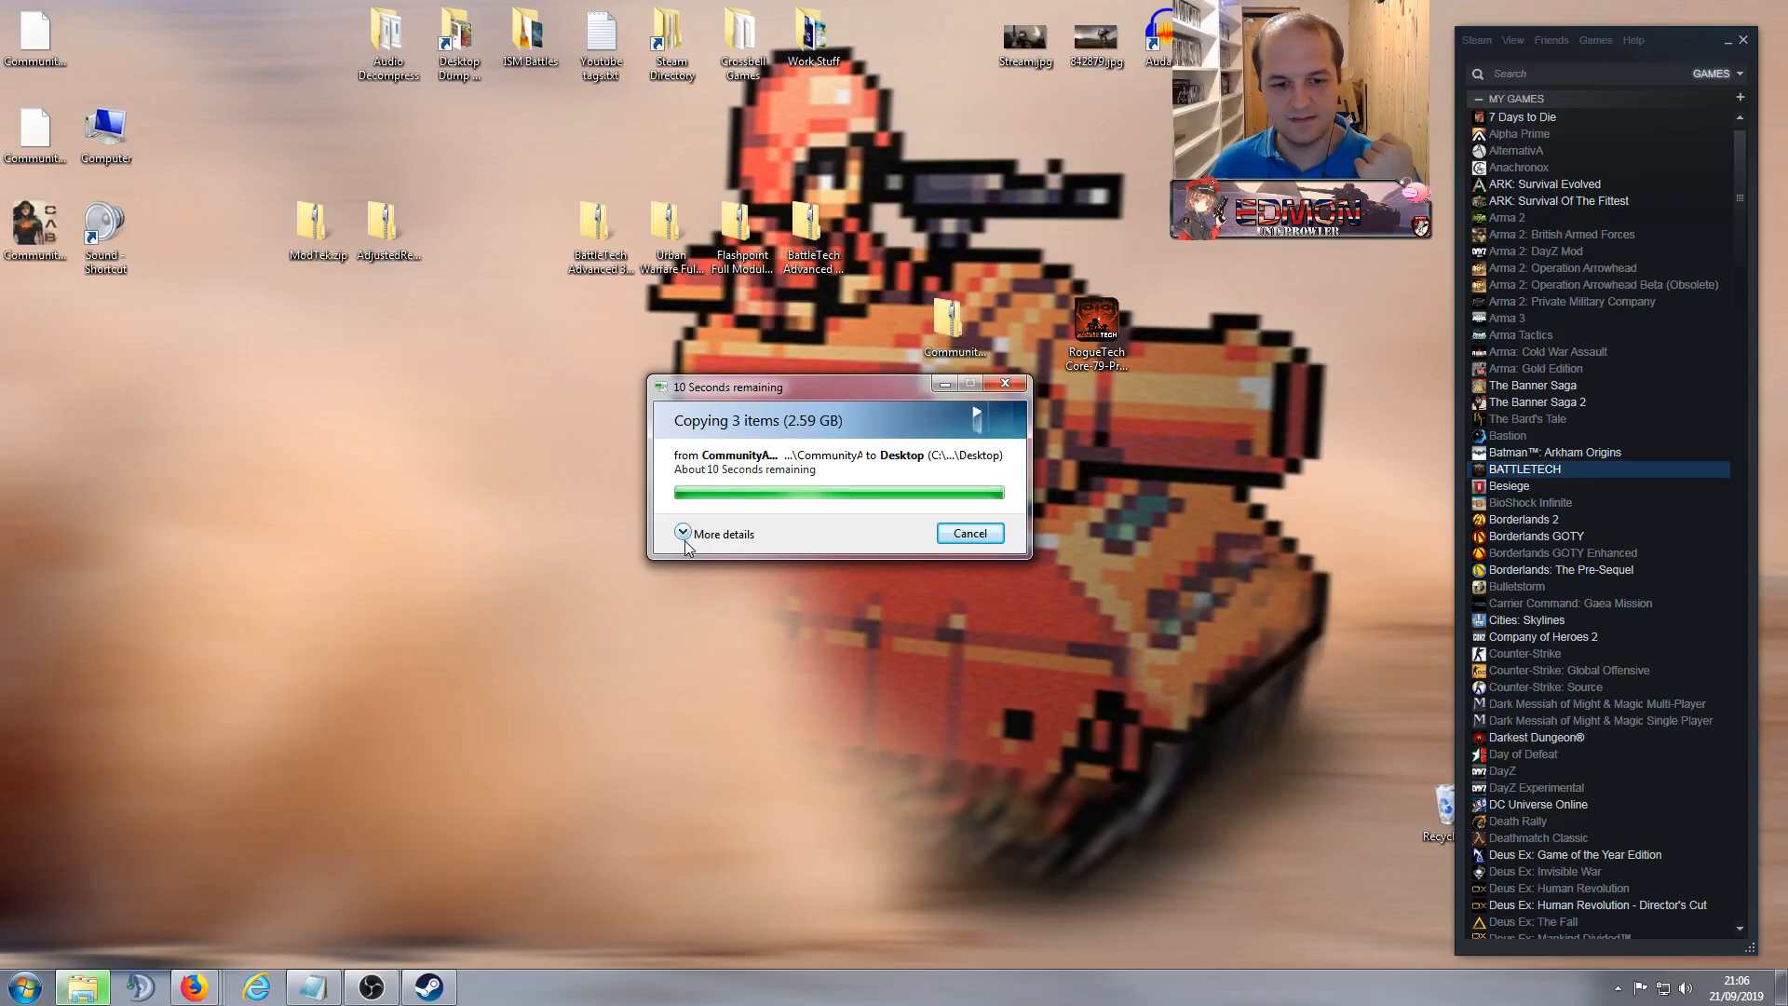
Step: Run the CommunityAssetBundle v4.2 installer as administrator, and exit the setup from its welcome page
{"action": "left_click_drag", "start_coordinate": [38, 220], "coordinate": [892, 452]}
{"action": "right_click", "coordinate": [886, 416]}
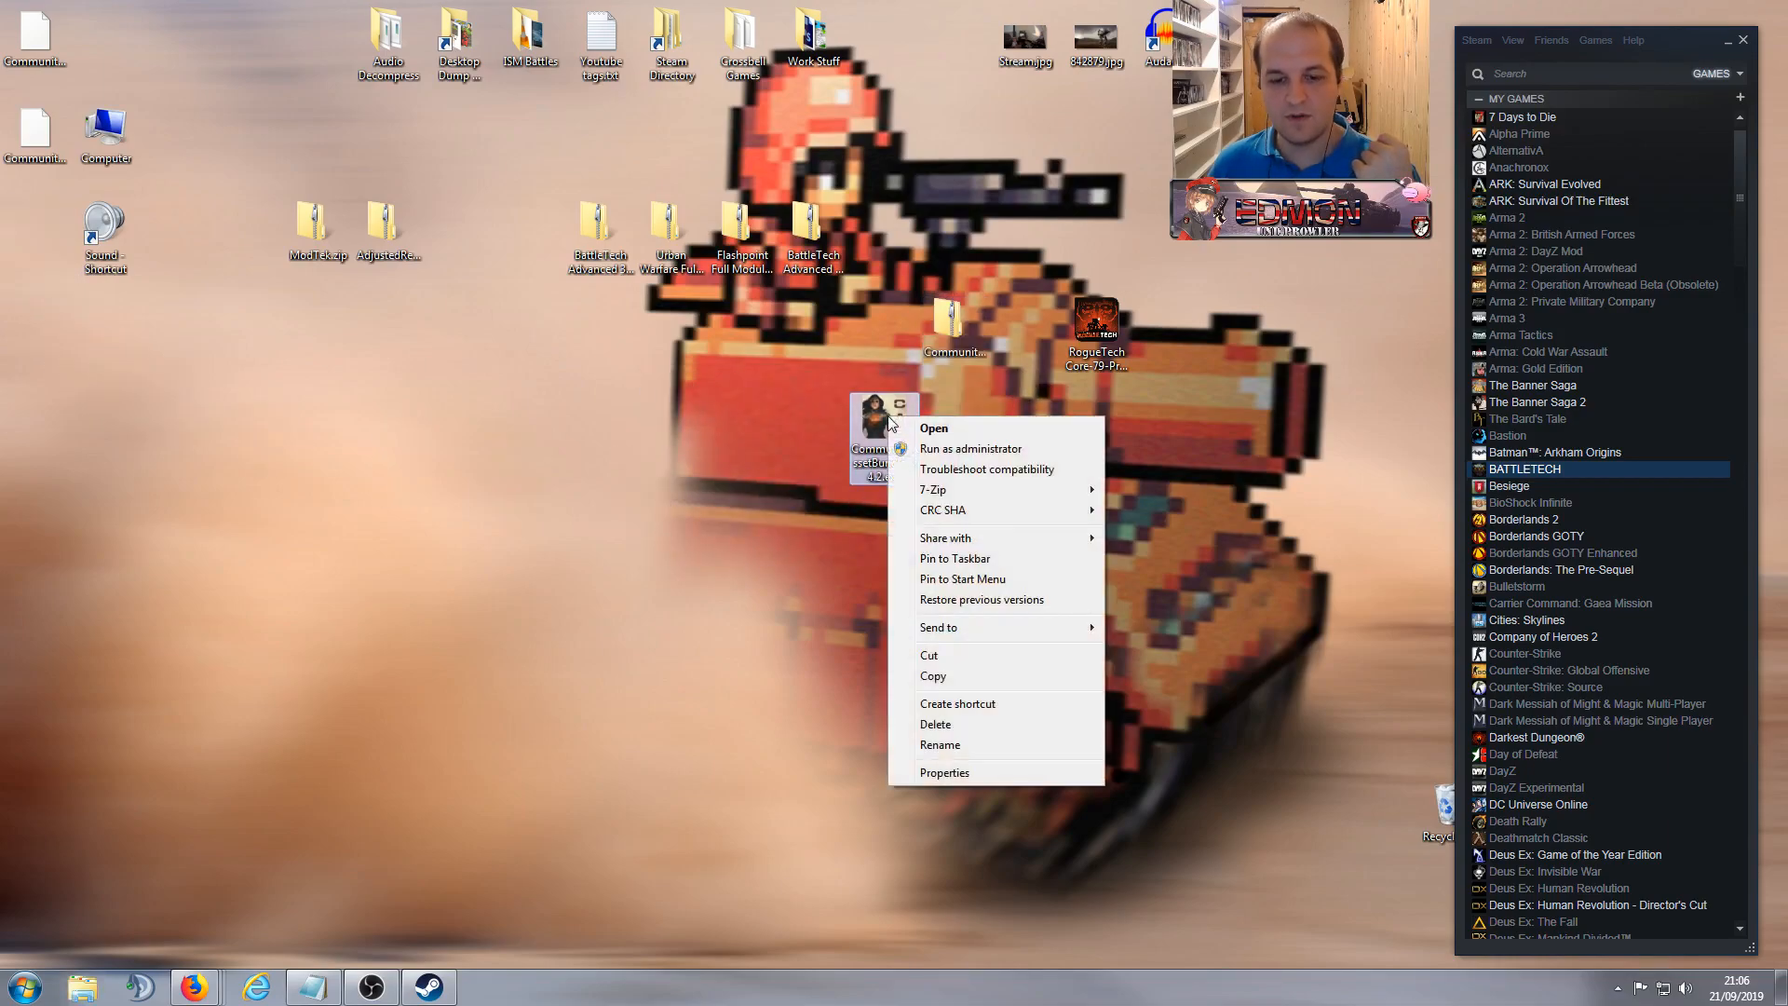
{"action": "left_click", "coordinate": [924, 451]}
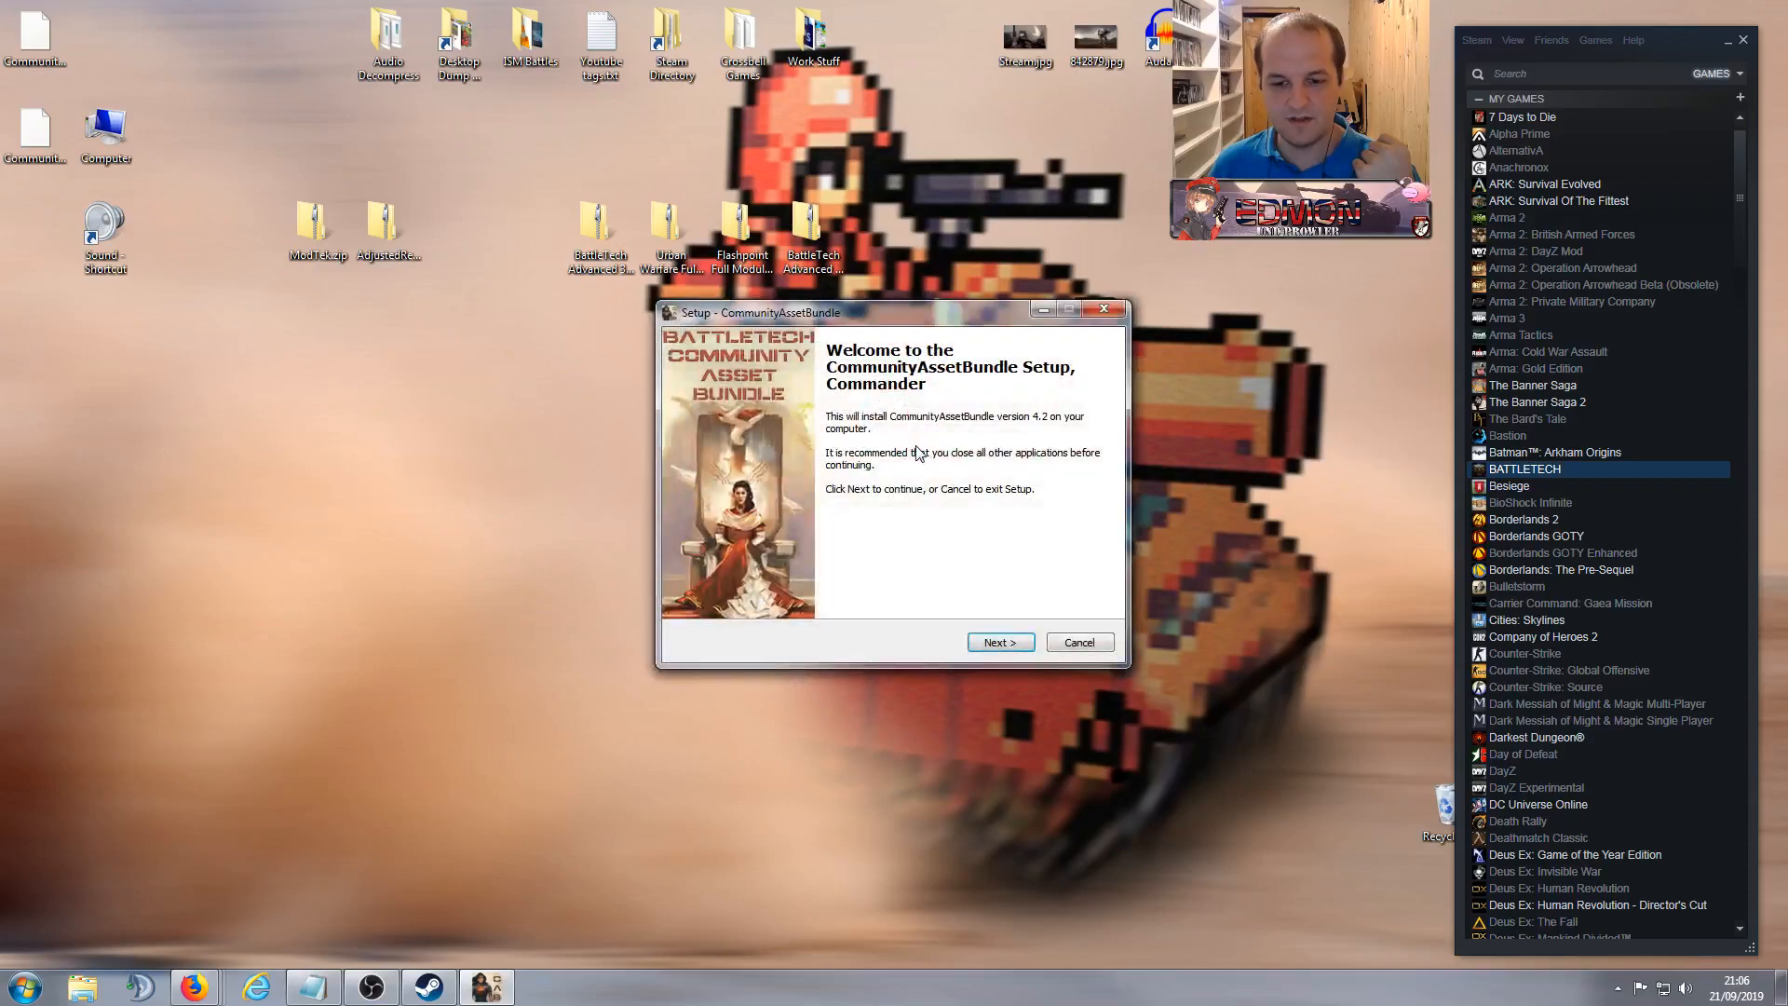
{"action": "left_click", "coordinate": [1104, 312]}
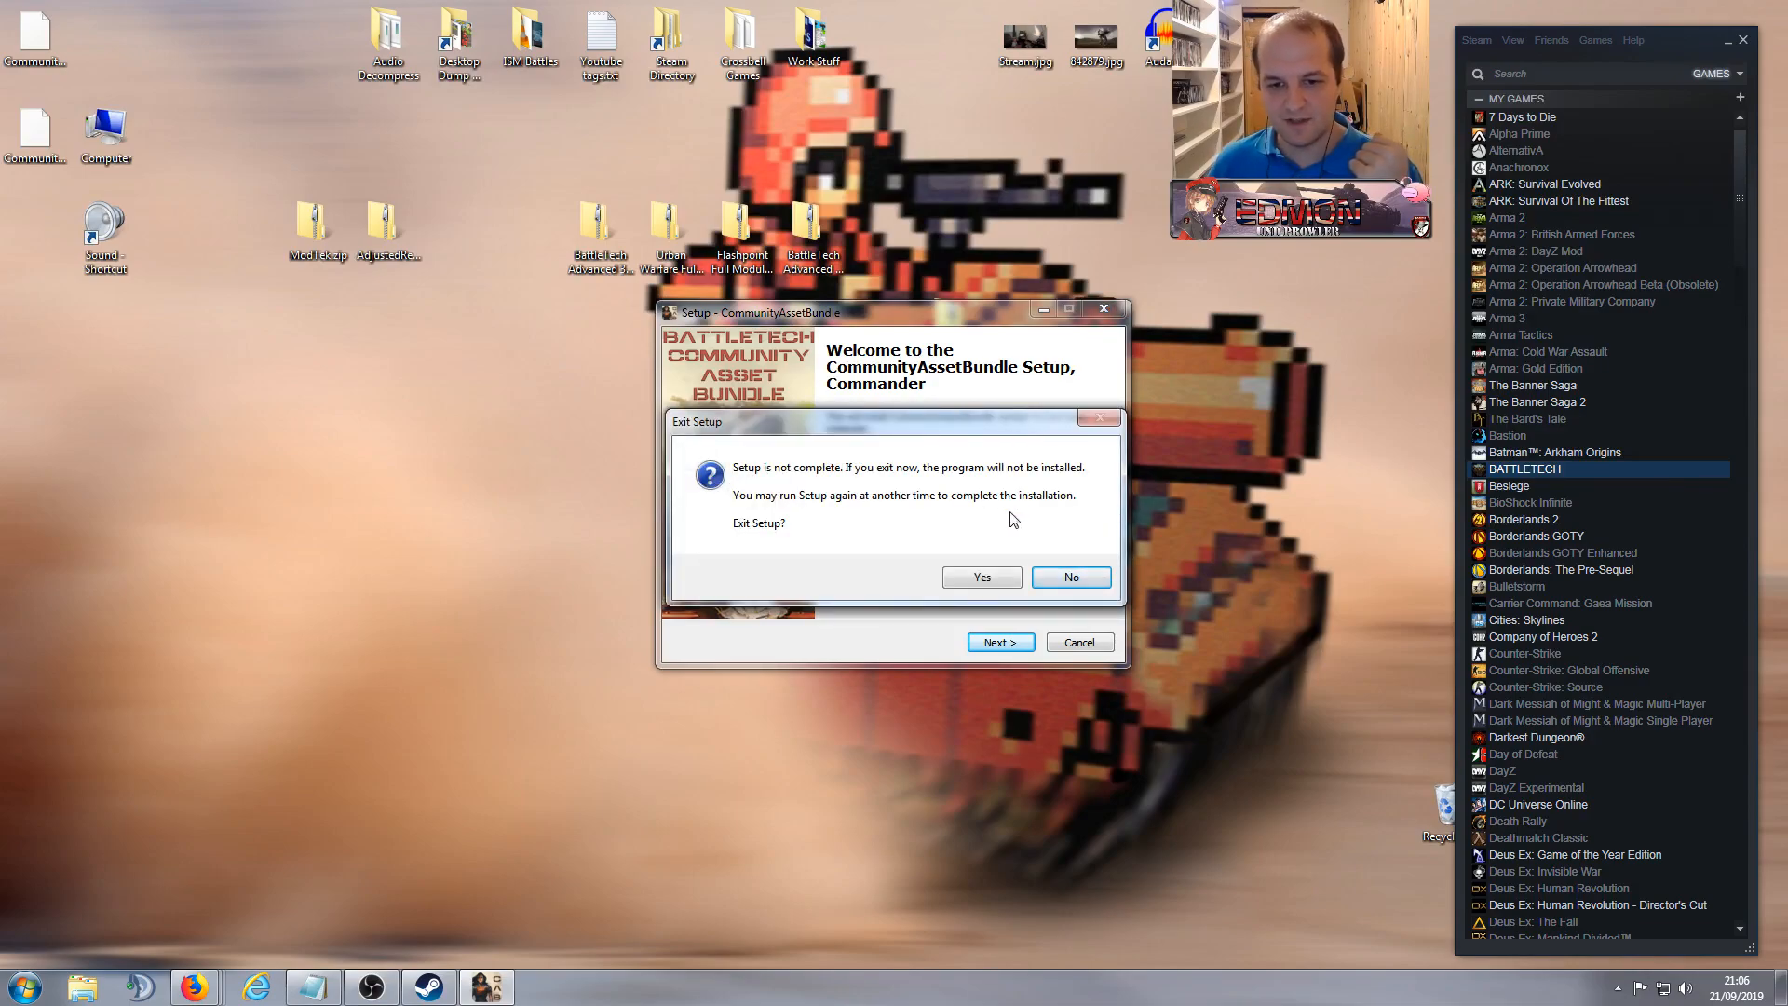
{"action": "left_click", "coordinate": [988, 579]}
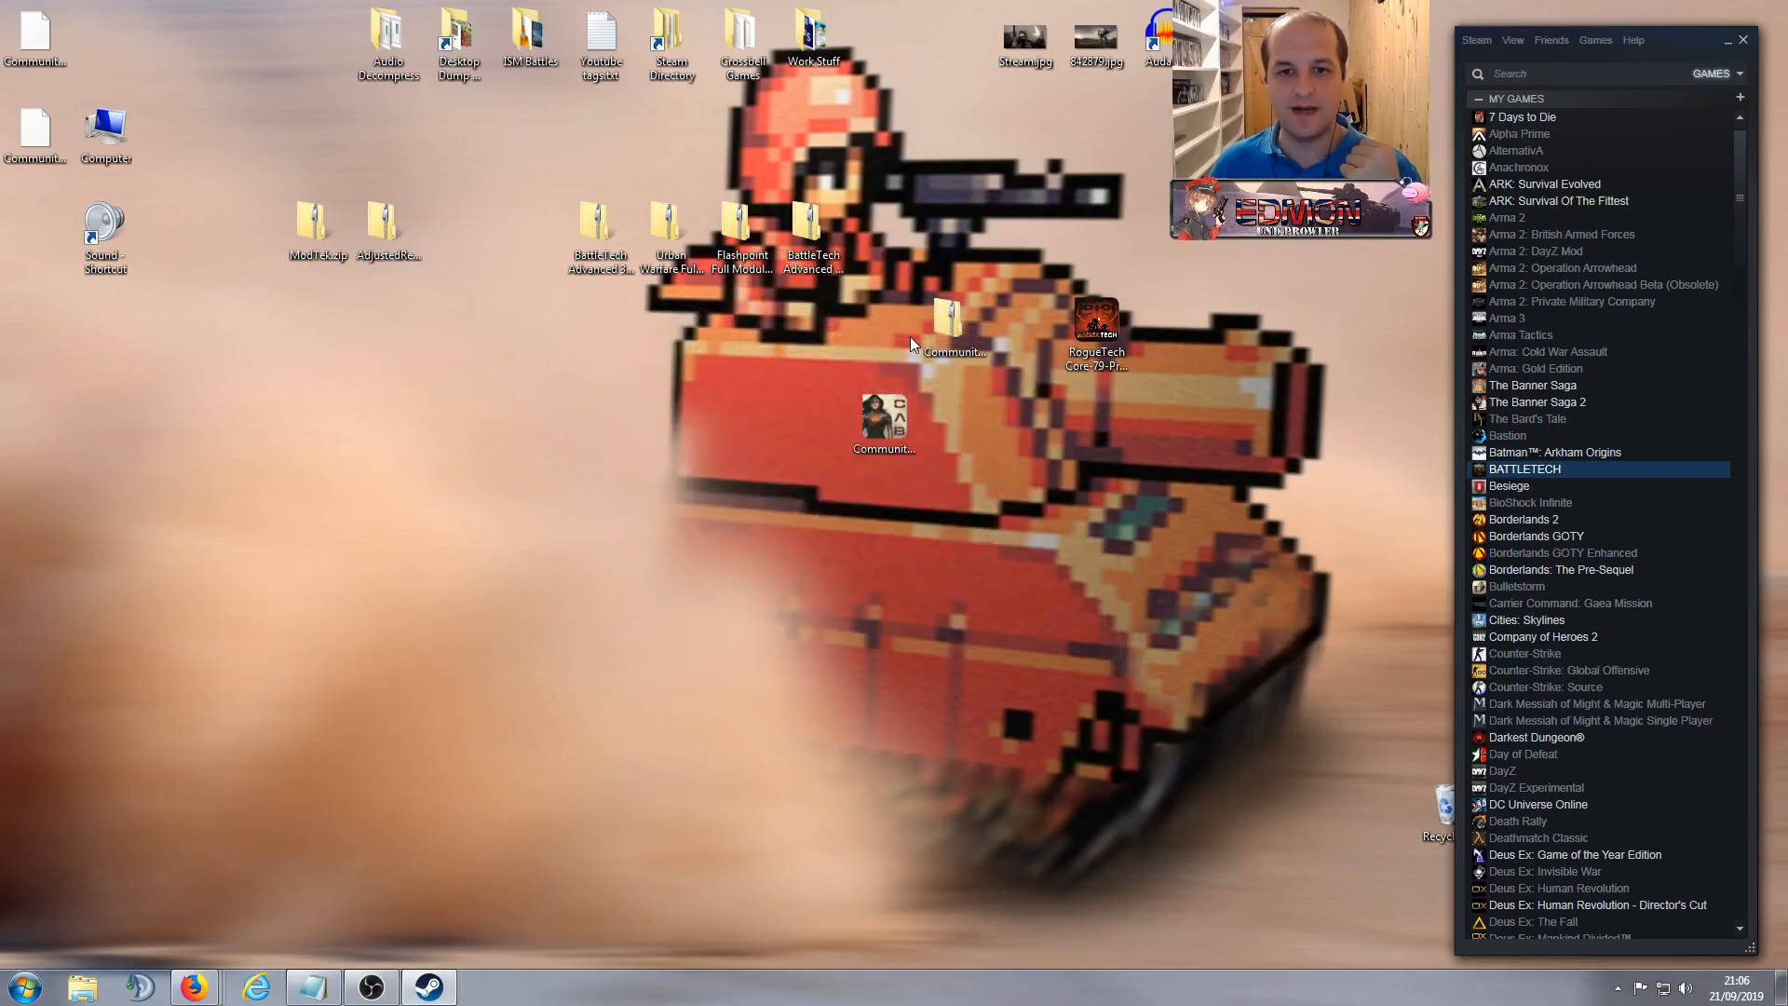
Step: Run the RogueTech Core installer as administrator, accept the license agreement and continue to the destination location
{"action": "right_click", "coordinate": [1088, 334]}
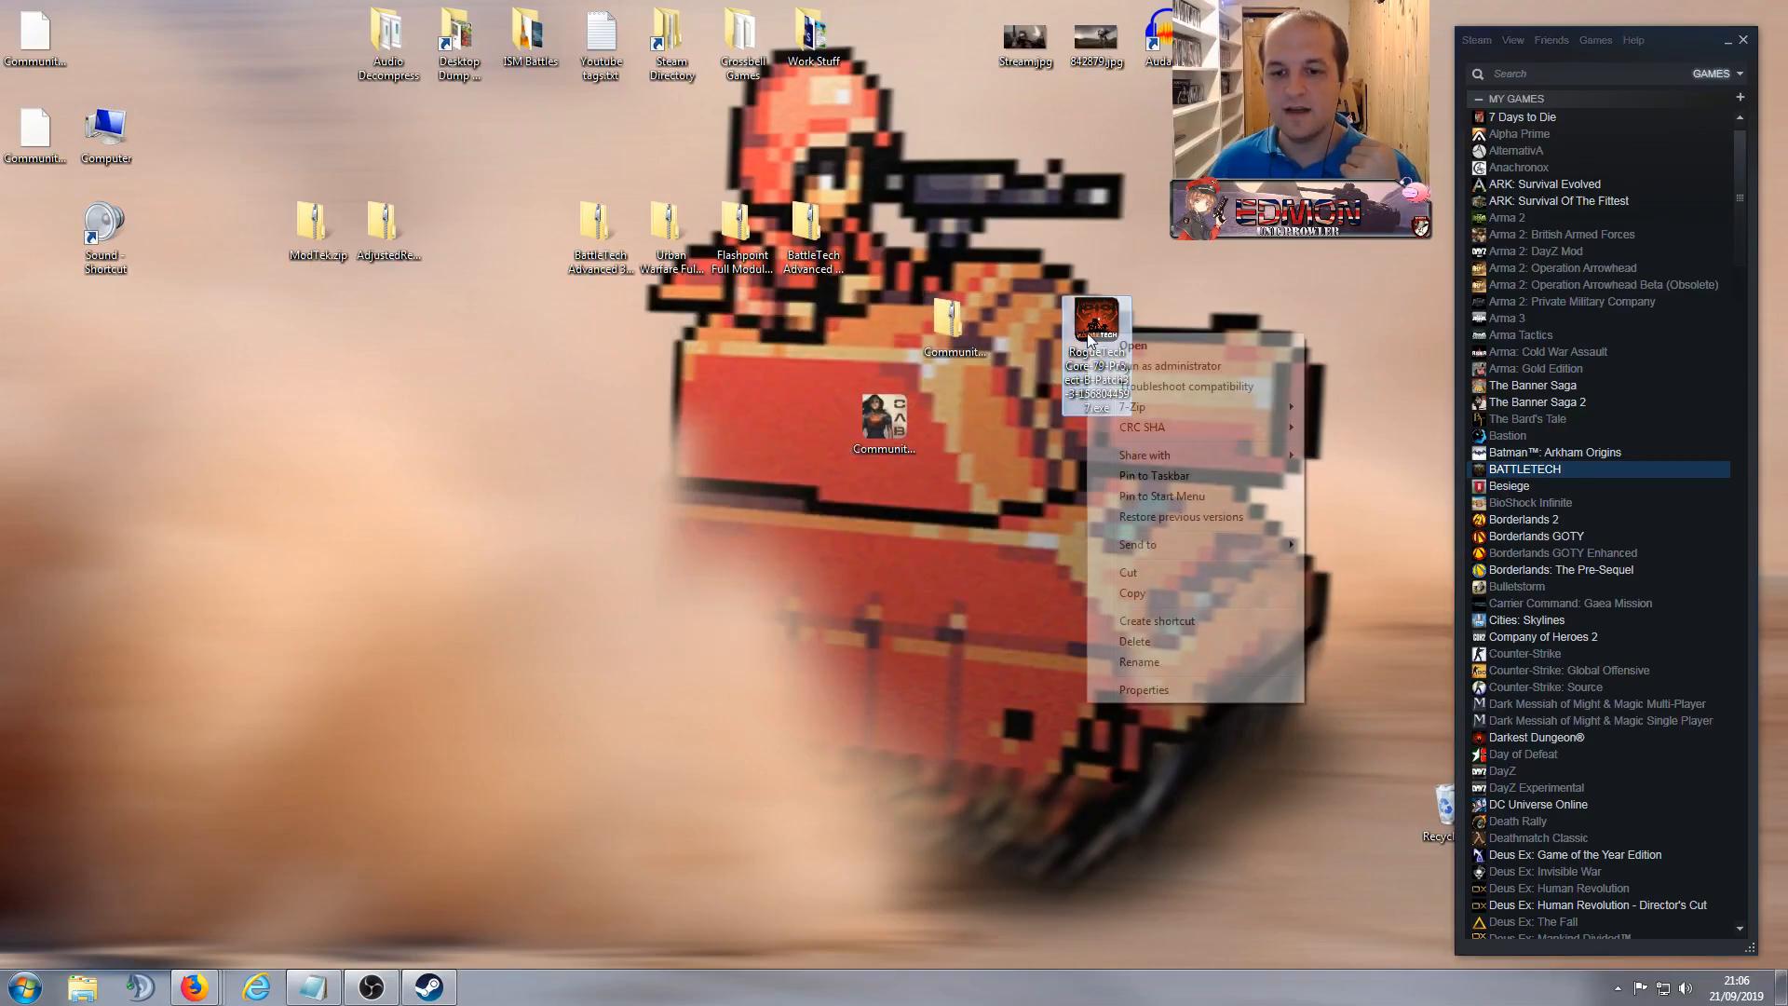
{"action": "left_click", "coordinate": [1121, 366]}
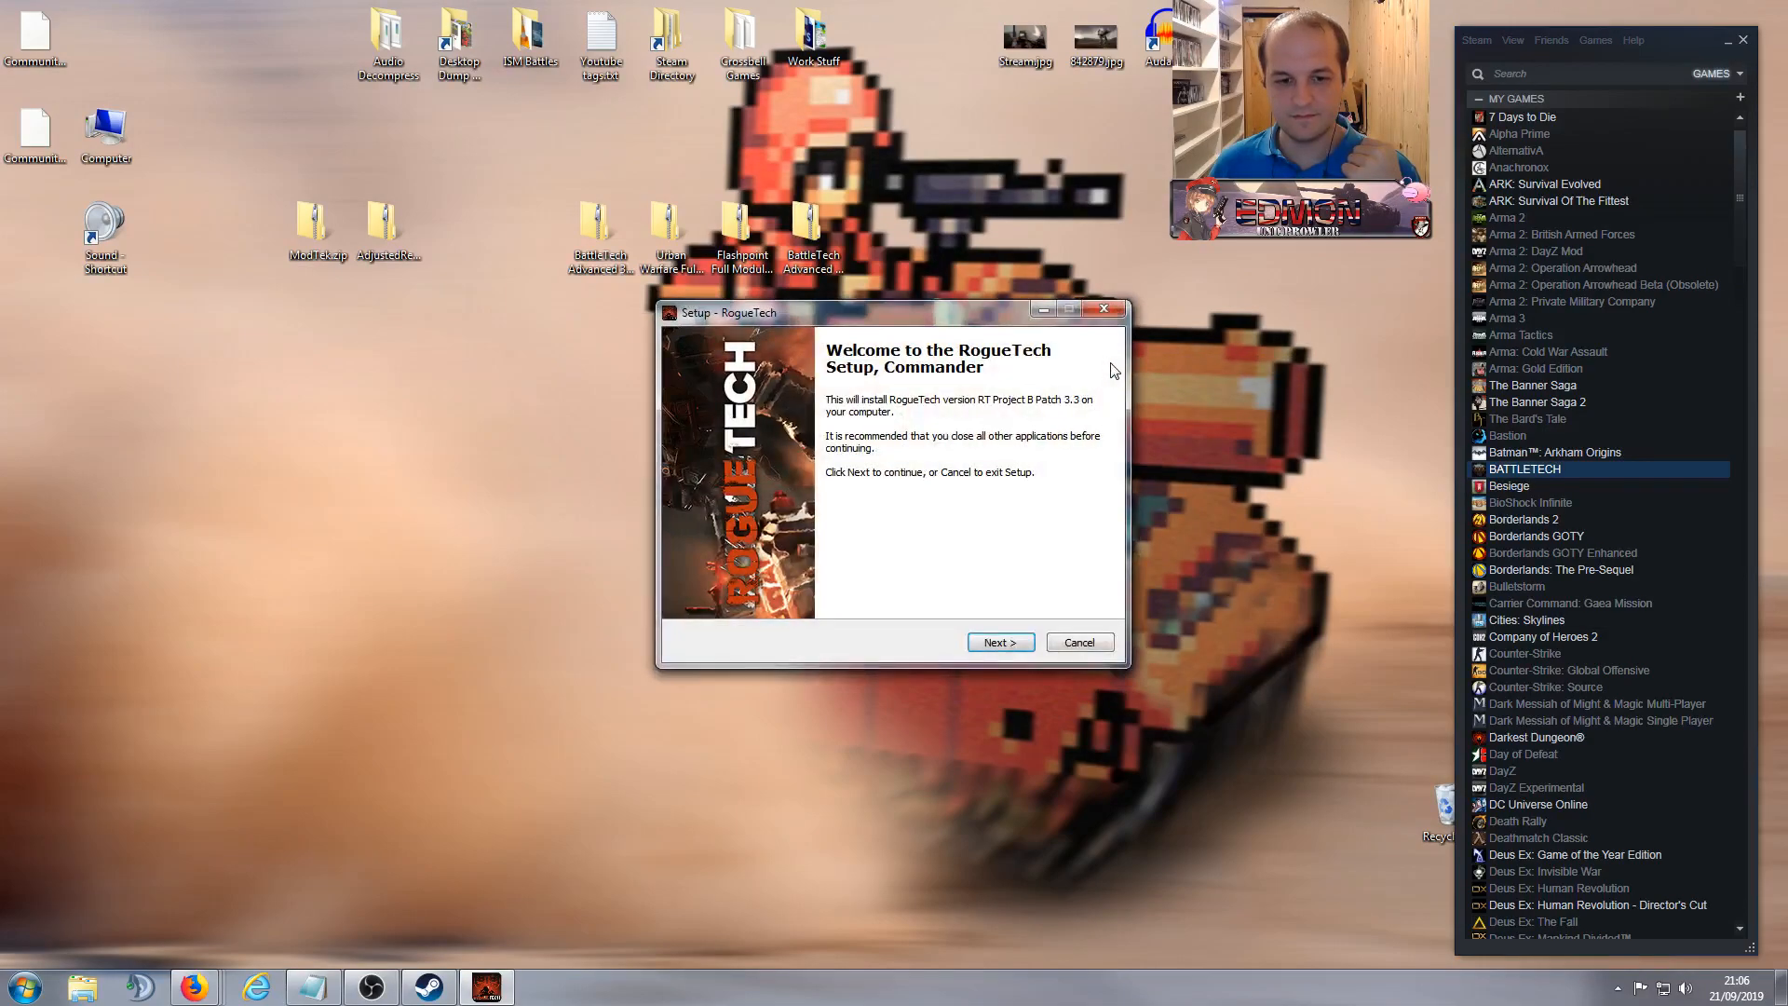
{"action": "left_click", "coordinate": [998, 646]}
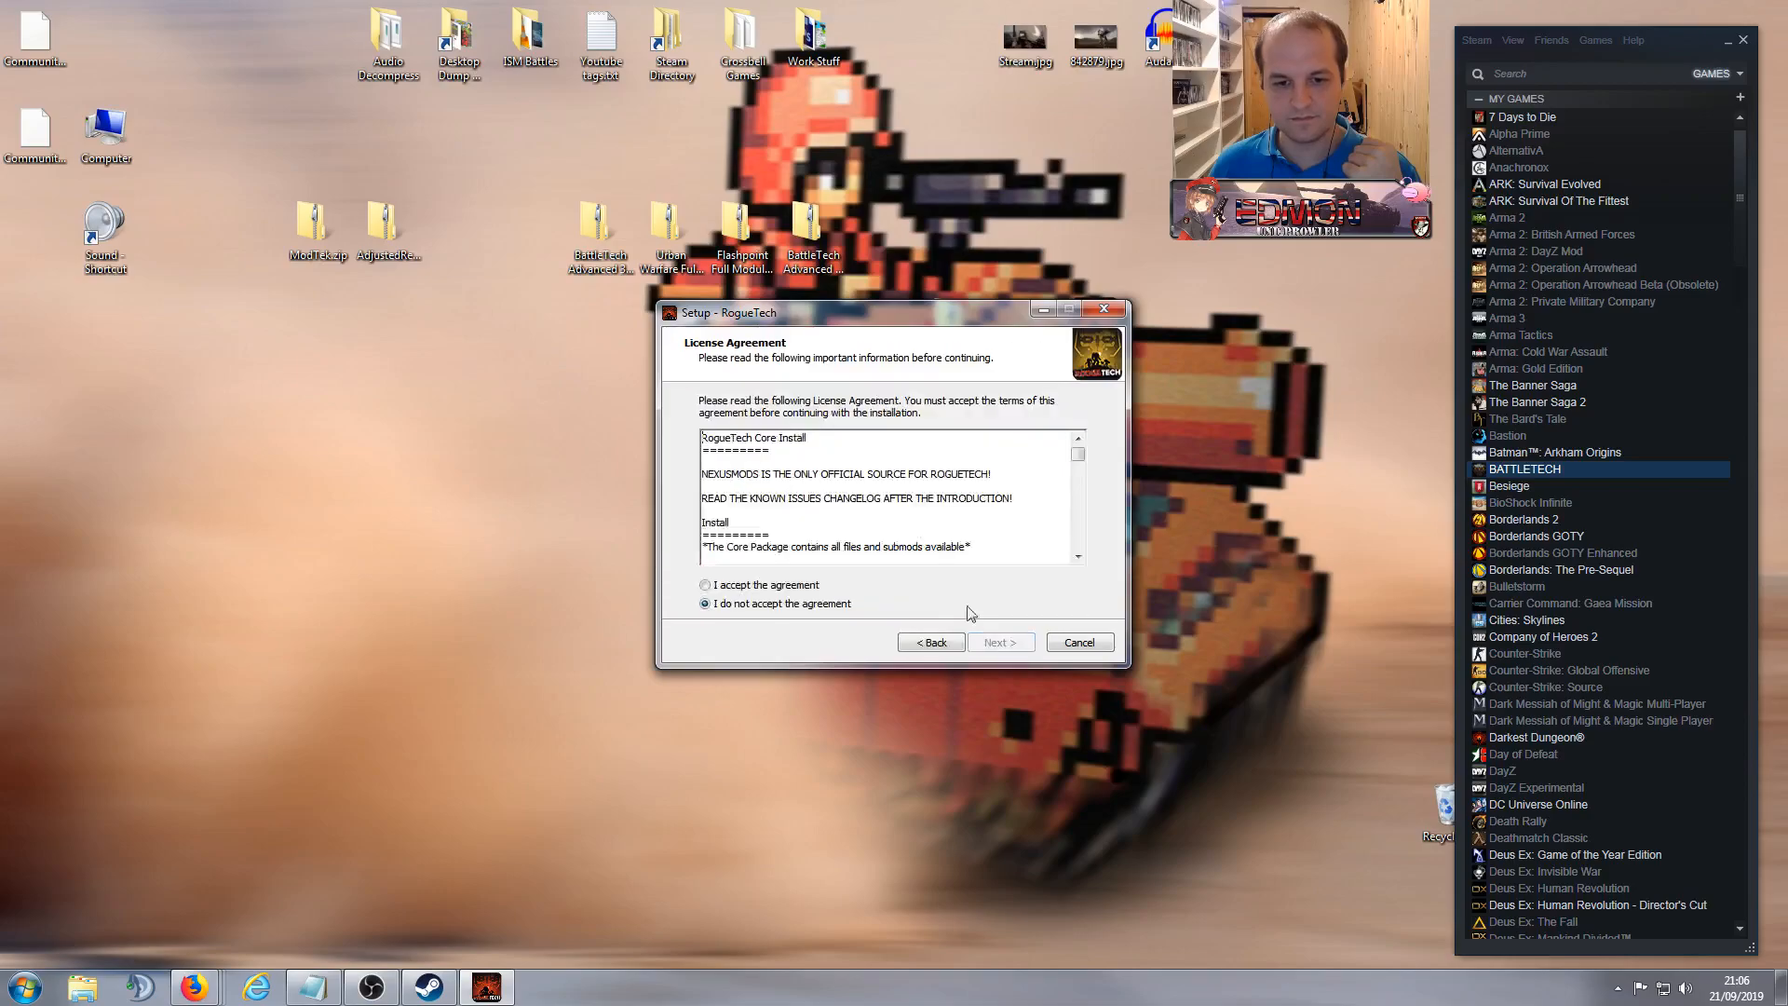
{"action": "left_click", "coordinate": [754, 587]}
{"action": "left_click", "coordinate": [999, 642]}
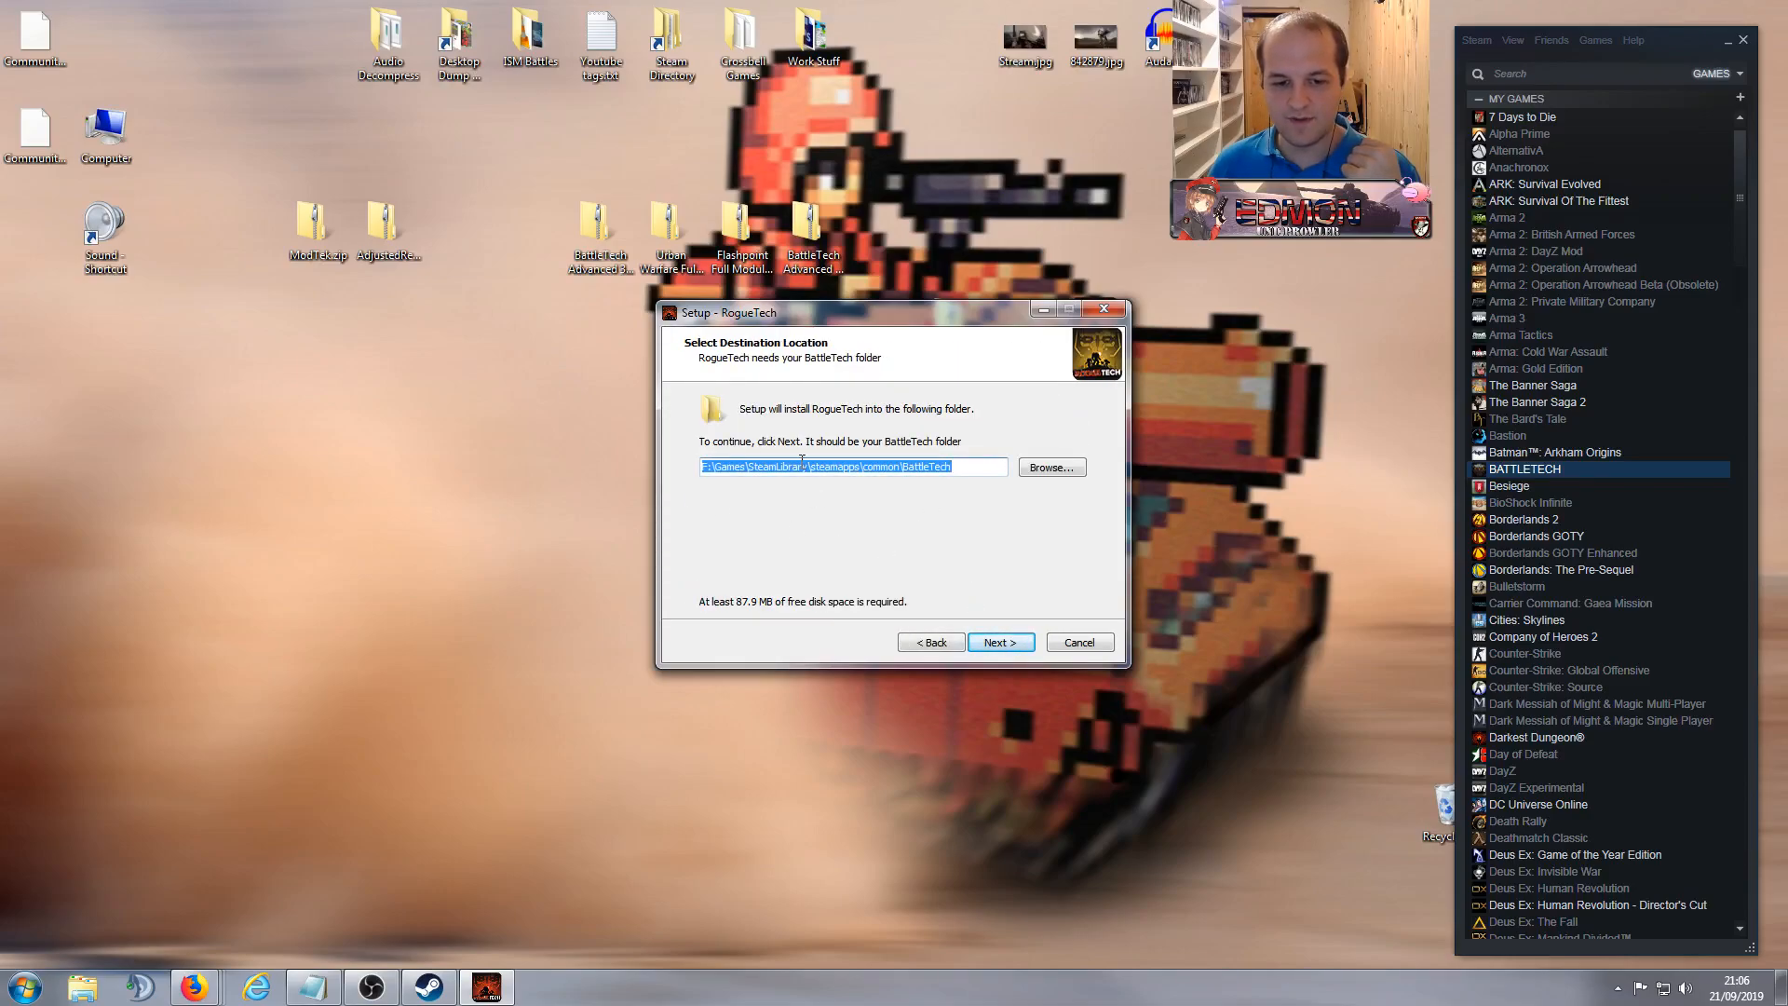
Step: Check the BATTLETECH install folder path through the game's local files in Steam, and close the folder and properties
{"action": "right_click", "coordinate": [1534, 468]}
{"action": "left_click", "coordinate": [1574, 750]}
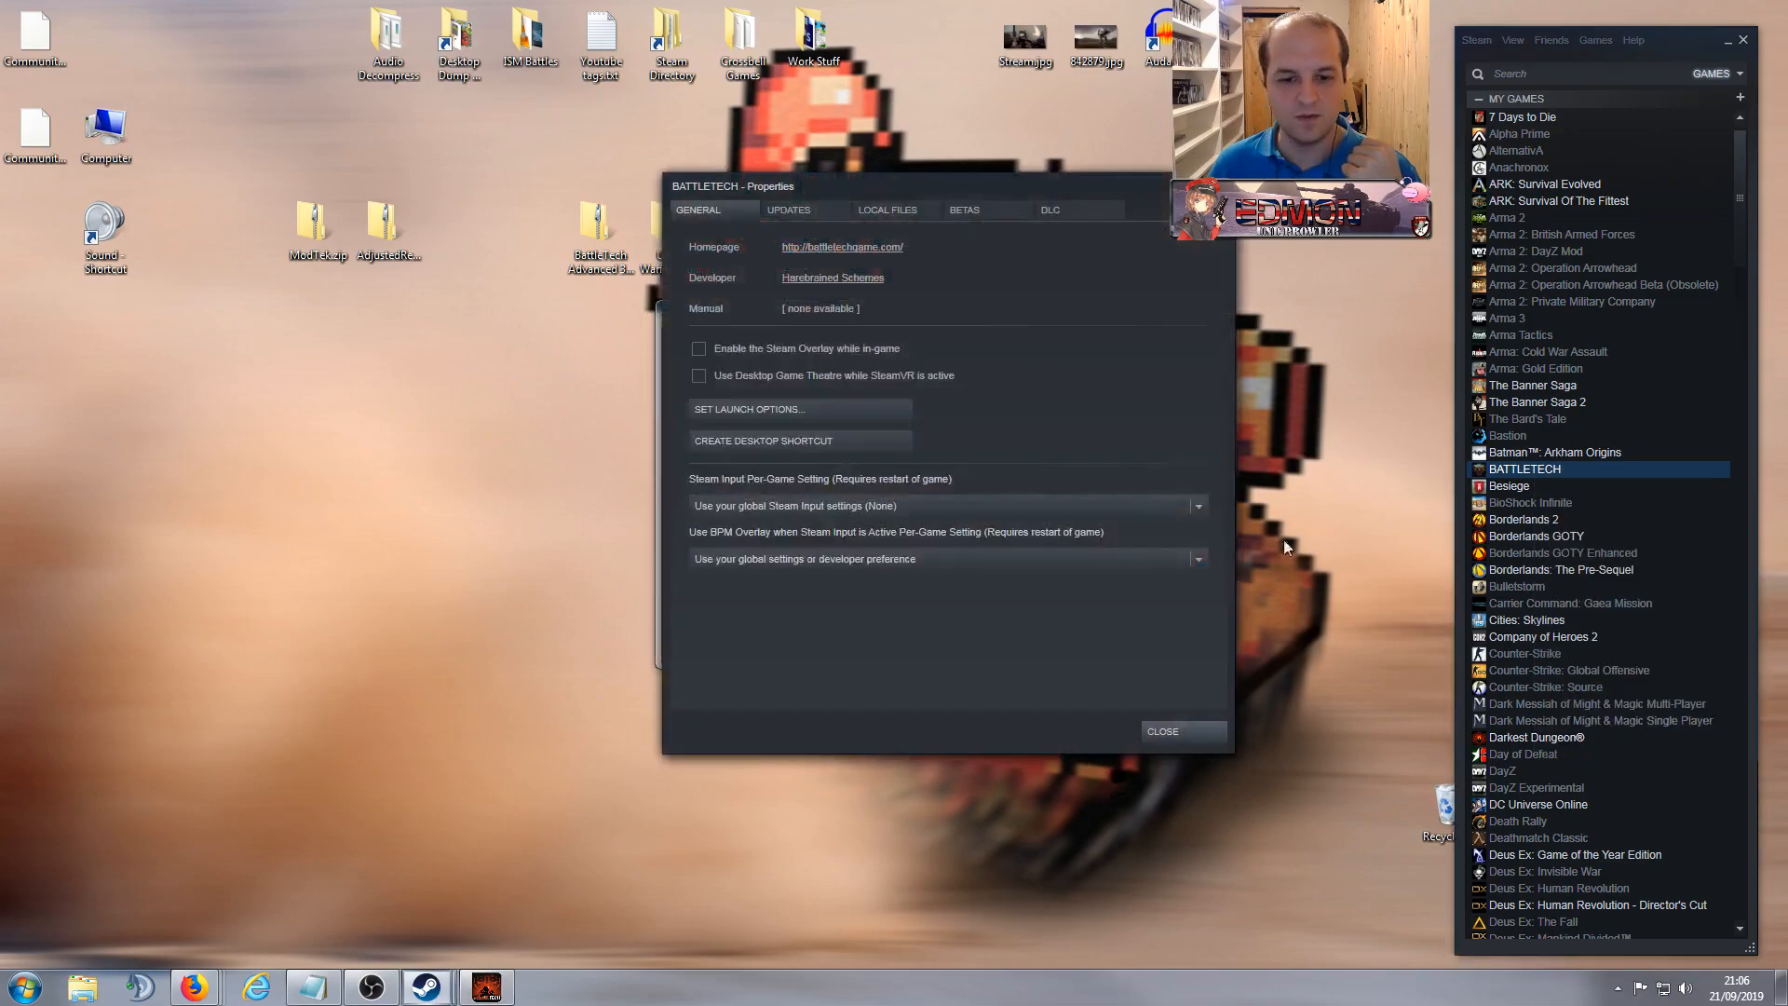
{"action": "left_click", "coordinate": [866, 212]}
{"action": "left_click_drag", "start_coordinate": [870, 194], "coordinate": [1053, 198]}
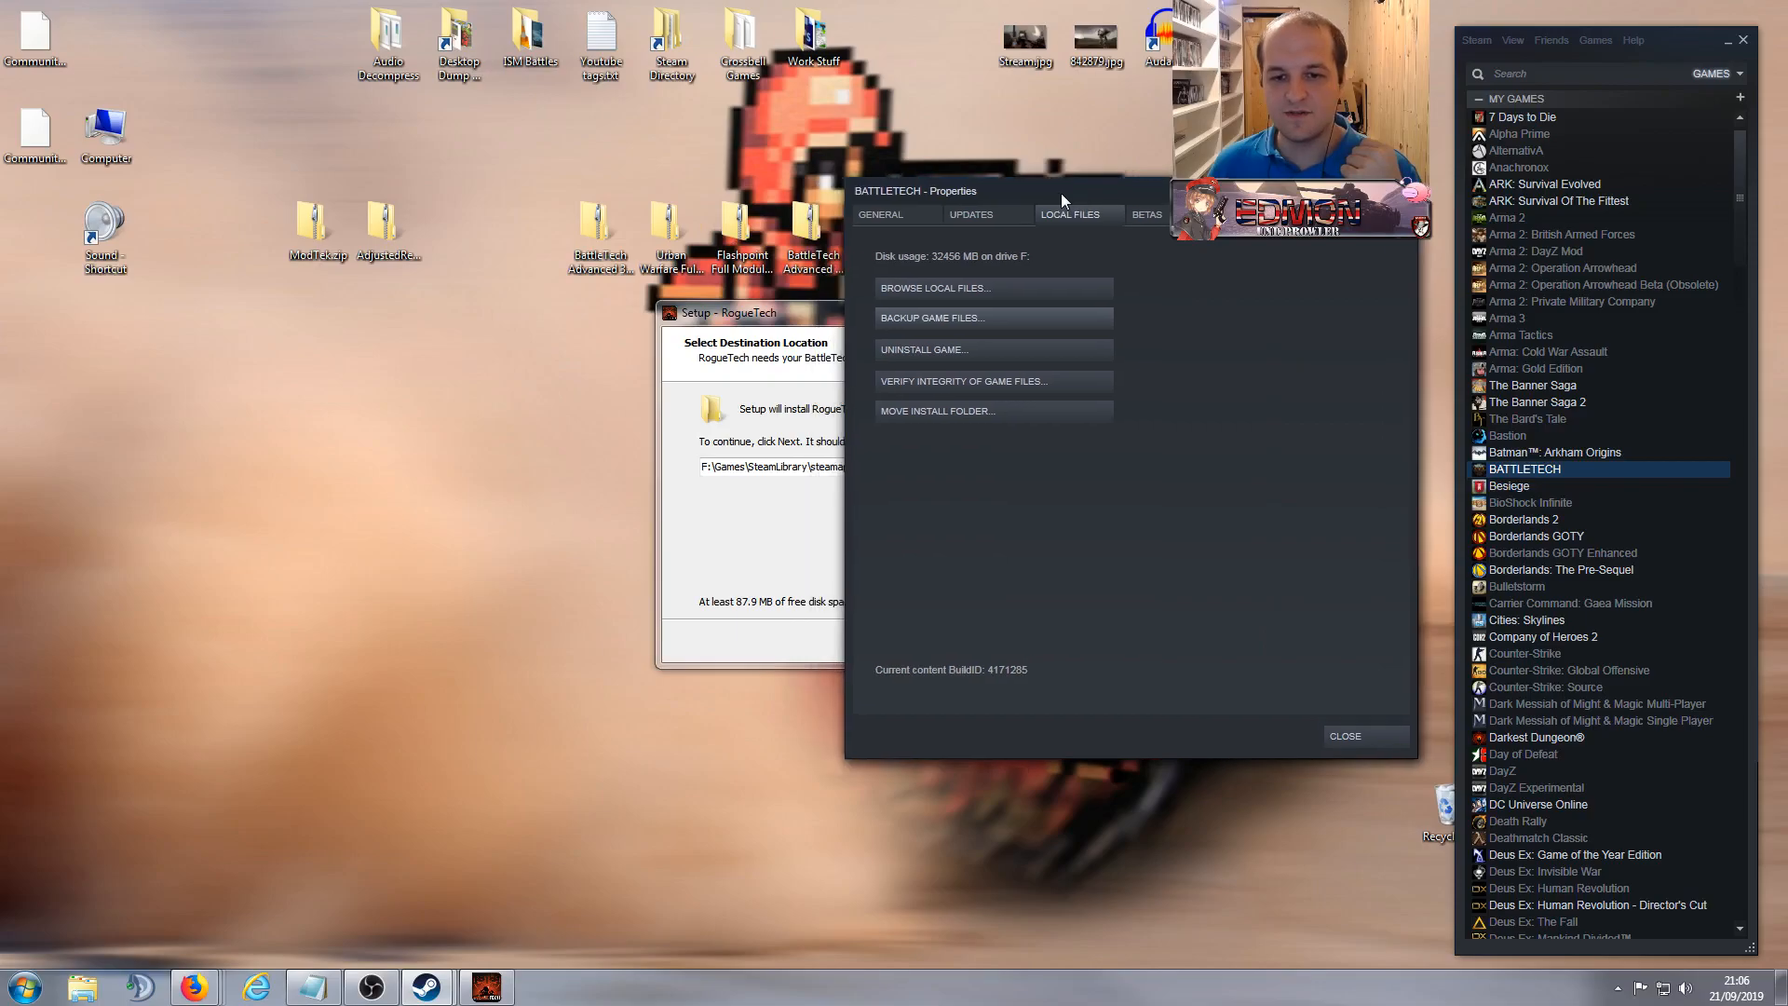
{"action": "left_click", "coordinate": [1008, 285]}
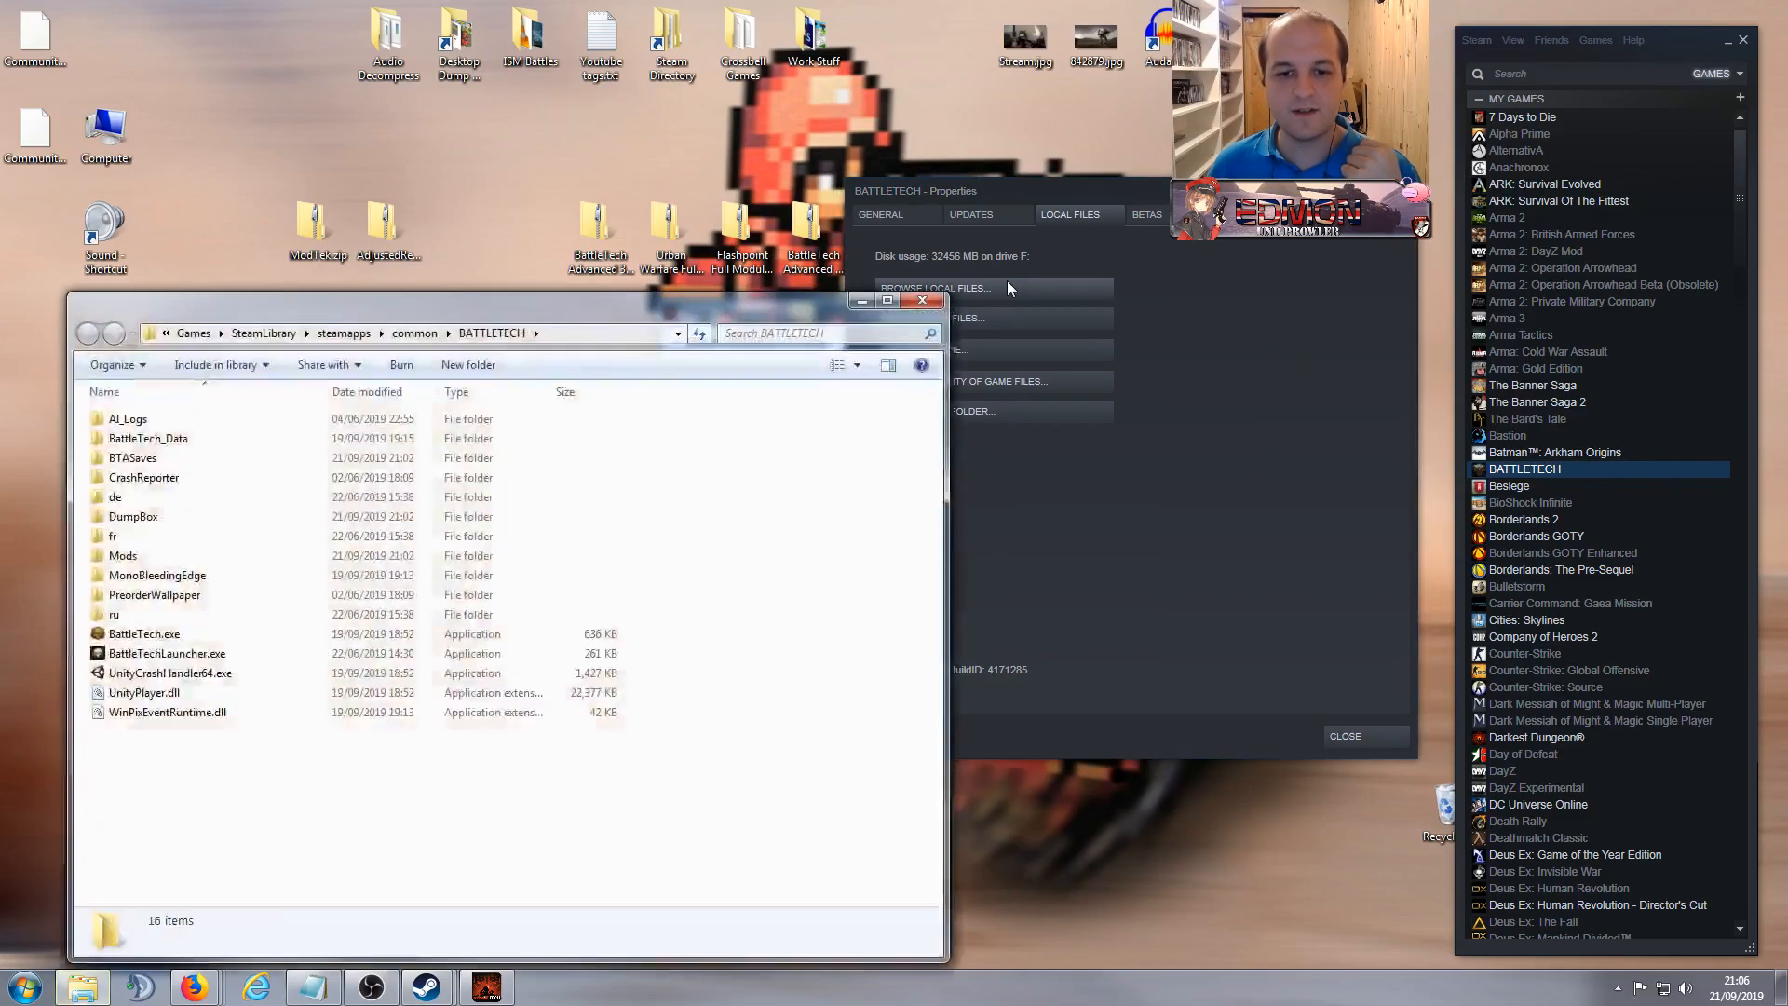
{"action": "left_click", "coordinate": [605, 347]}
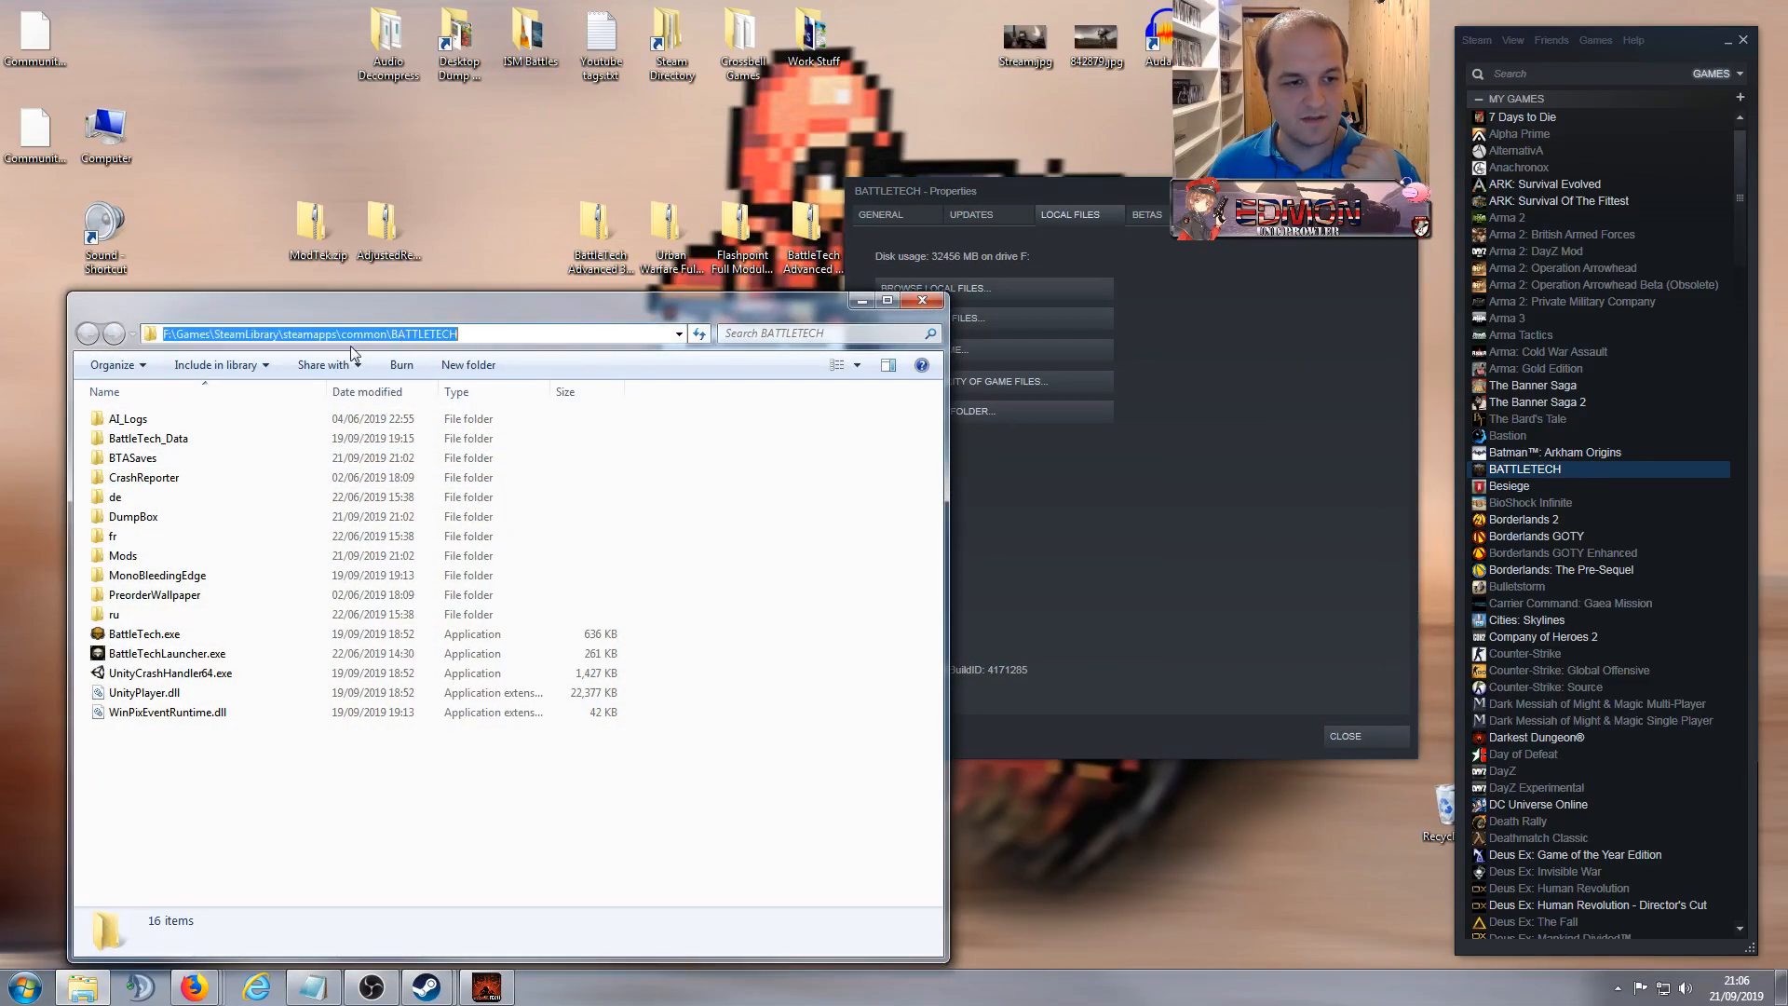
{"action": "left_click", "coordinate": [922, 302]}
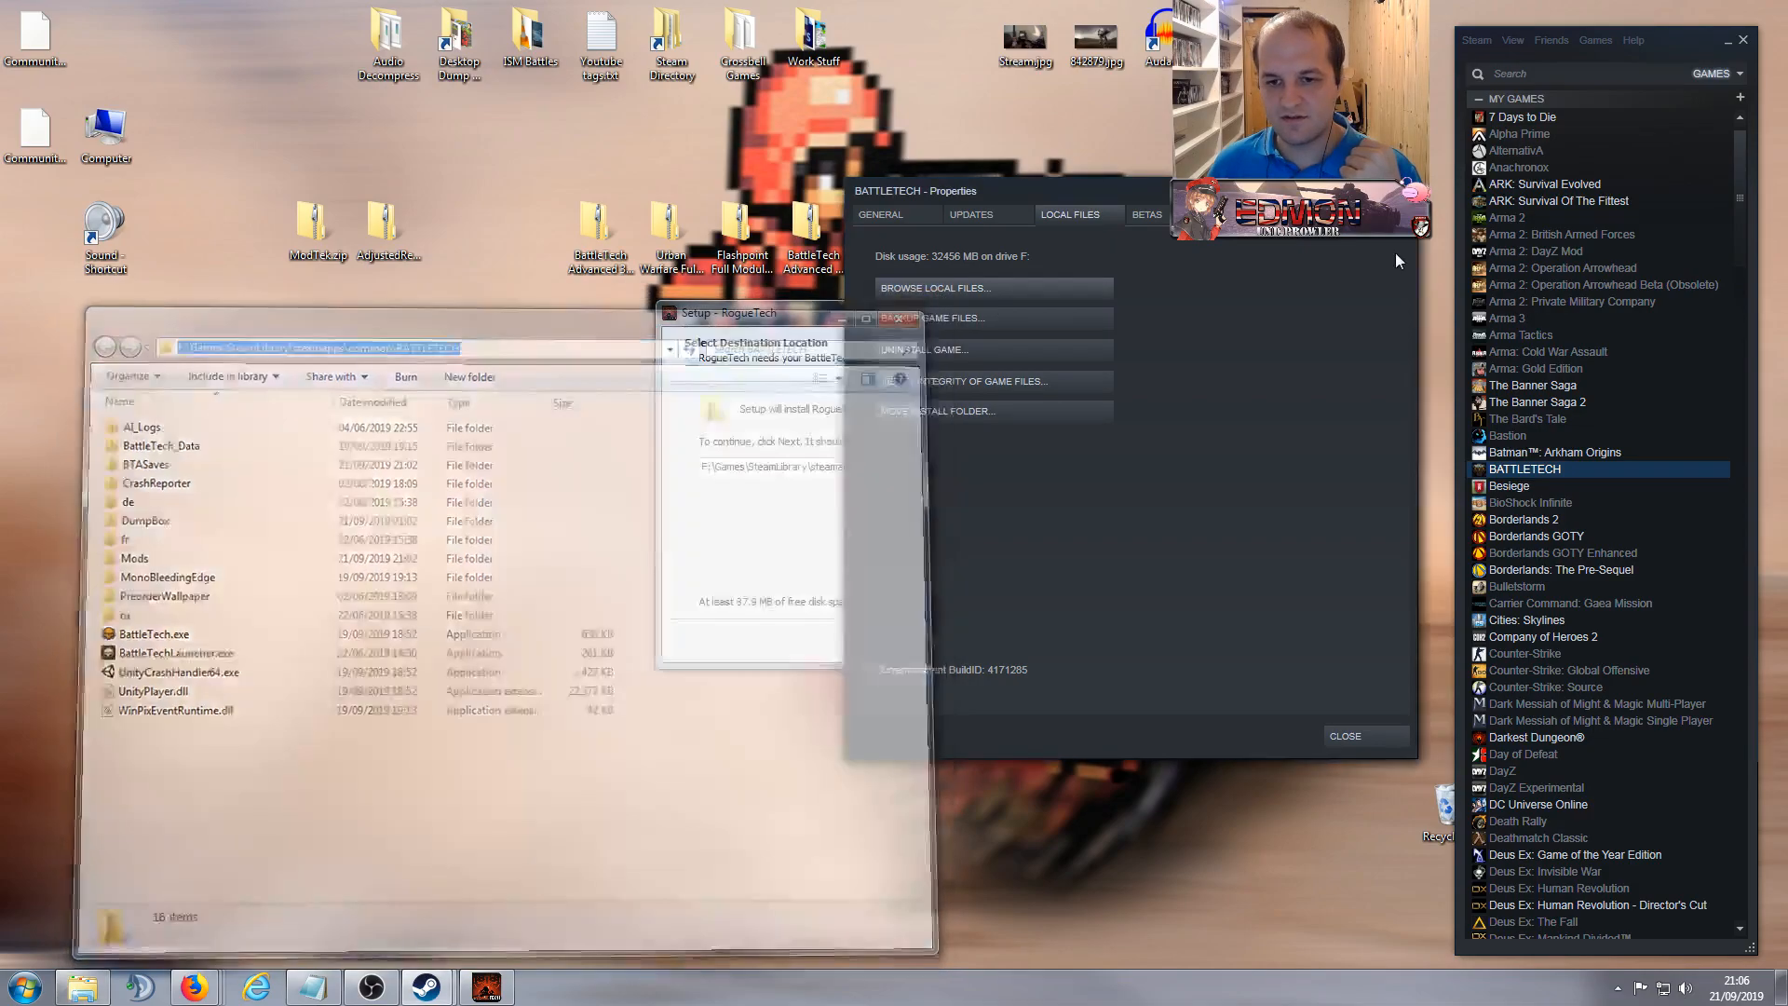
{"action": "left_click", "coordinate": [1404, 191]}
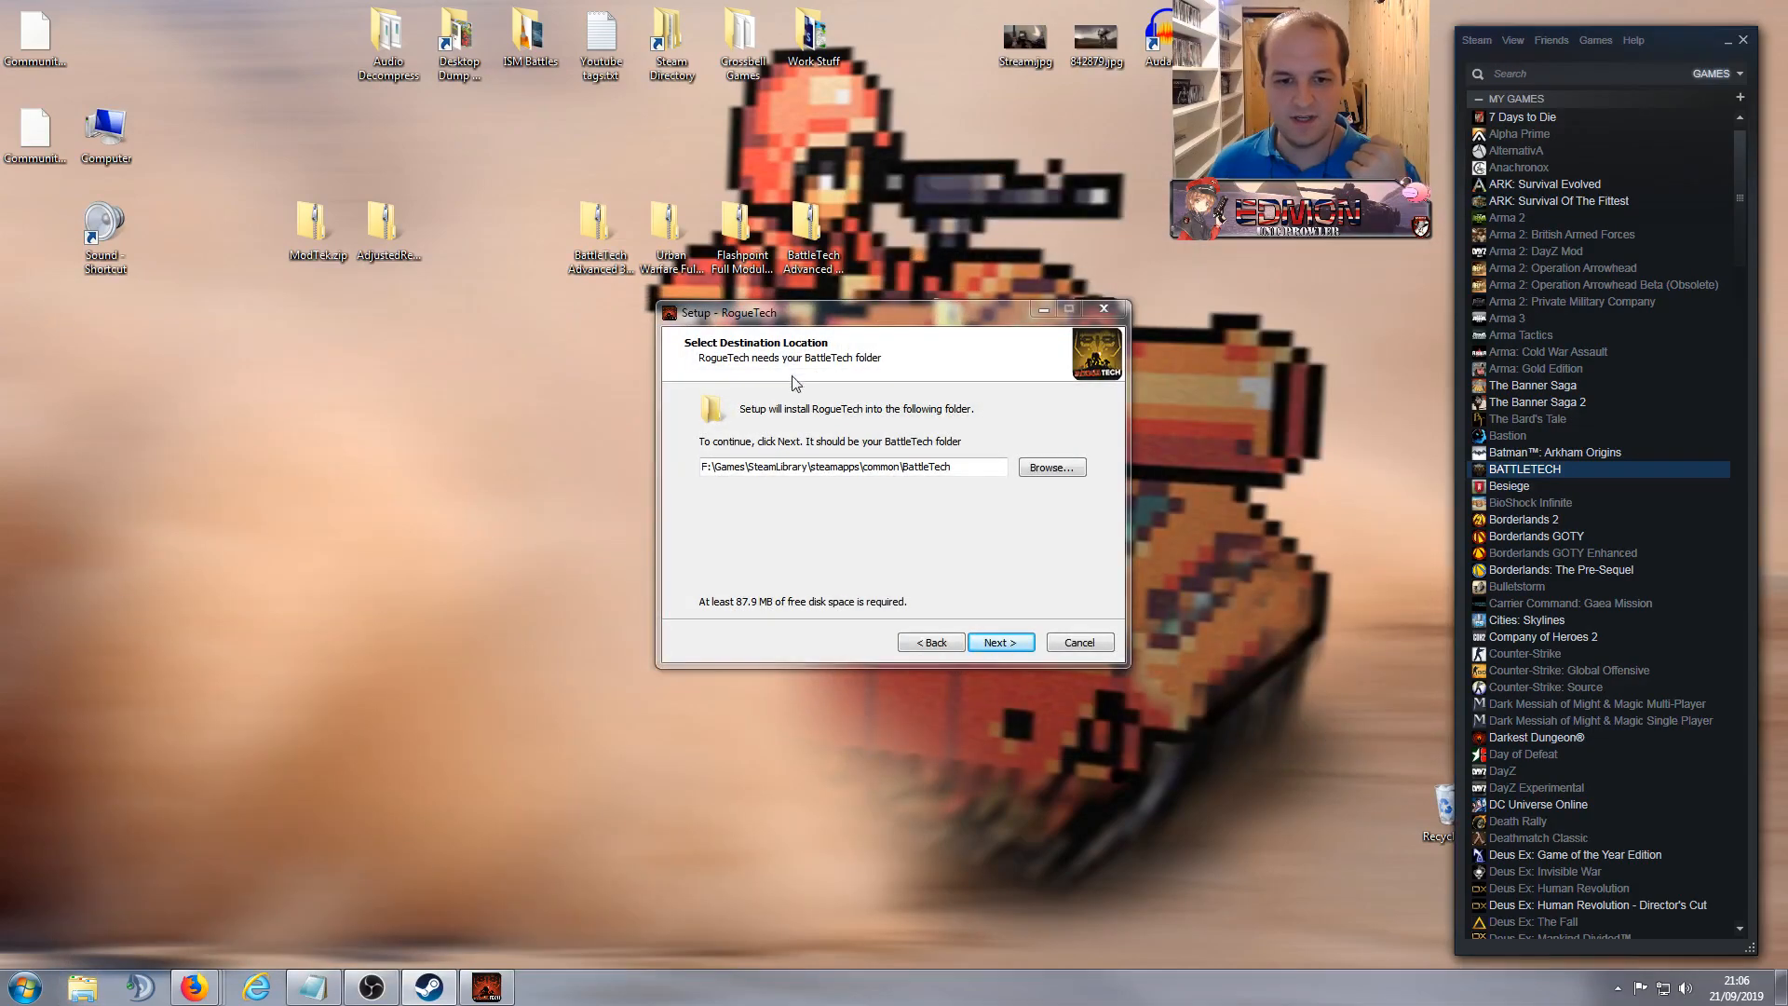
Step: Keep the suggested BattleTech destination folder, review the RogueTech component options and exit the setup
{"action": "left_click", "coordinate": [993, 642]}
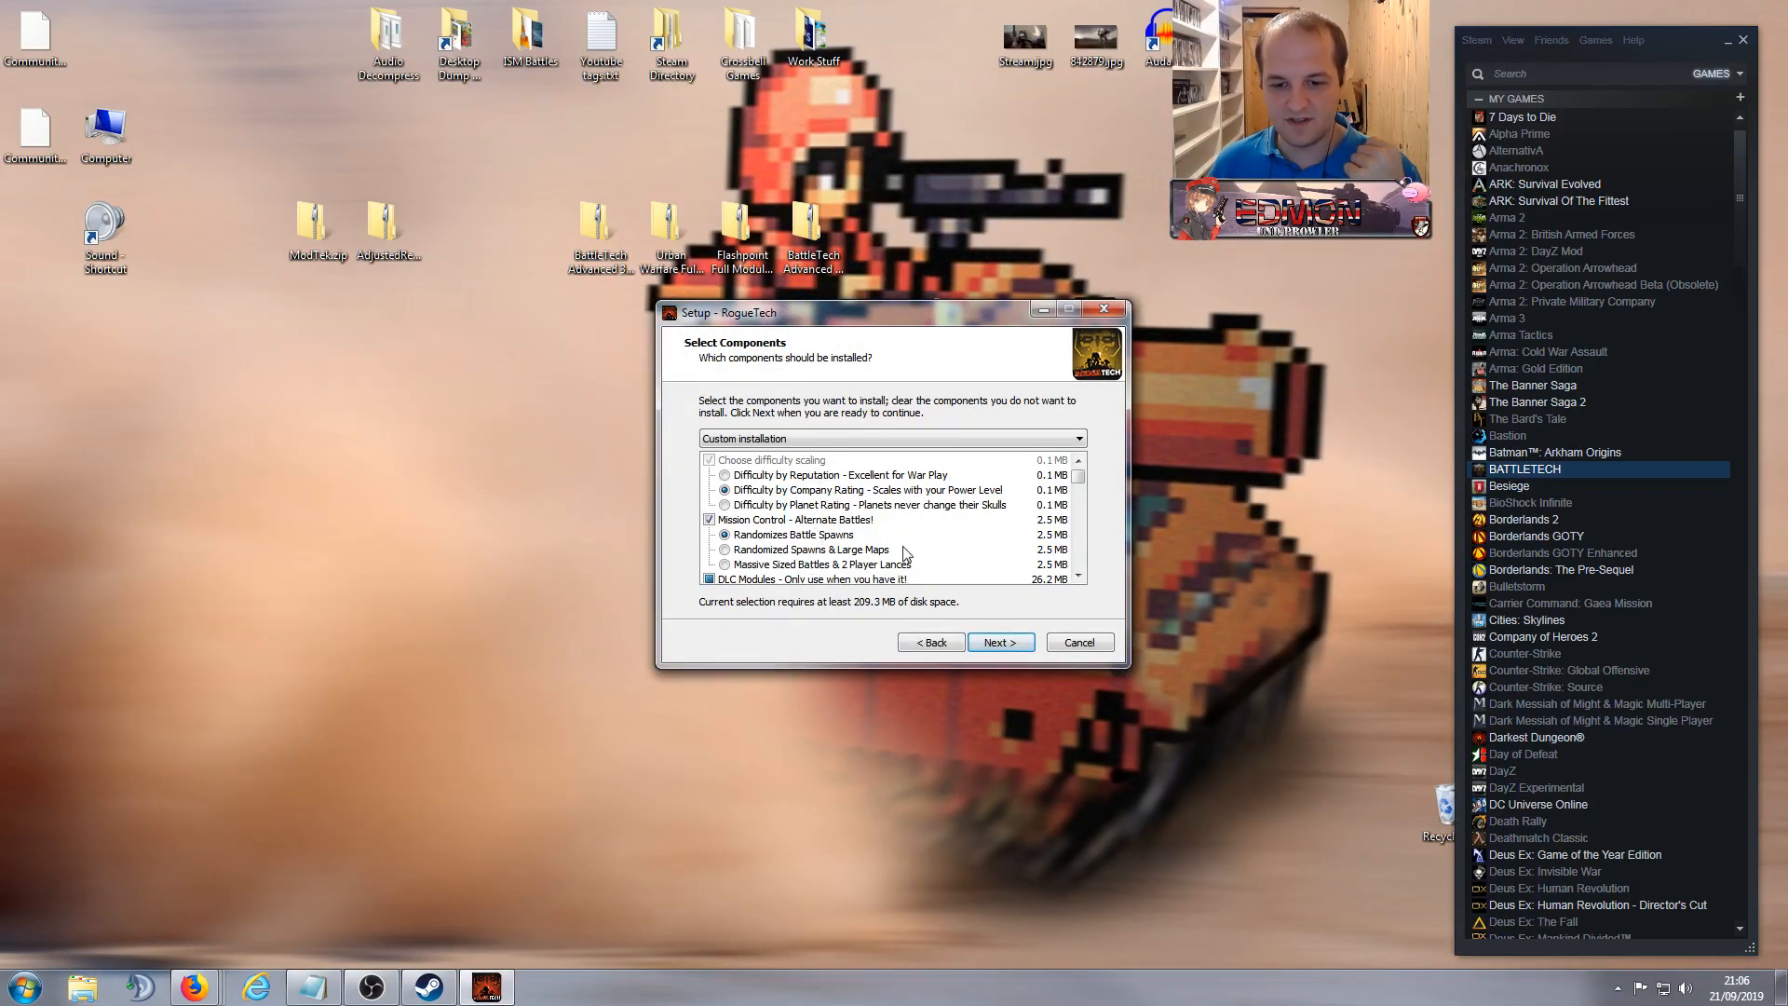
{"action": "mouse_move", "coordinate": [1079, 475]}
{"action": "left_mouse_down"}
{"action": "mouse_move", "coordinate": [1078, 562]}
{"action": "mouse_move", "coordinate": [1079, 477]}
{"action": "left_mouse_up"}
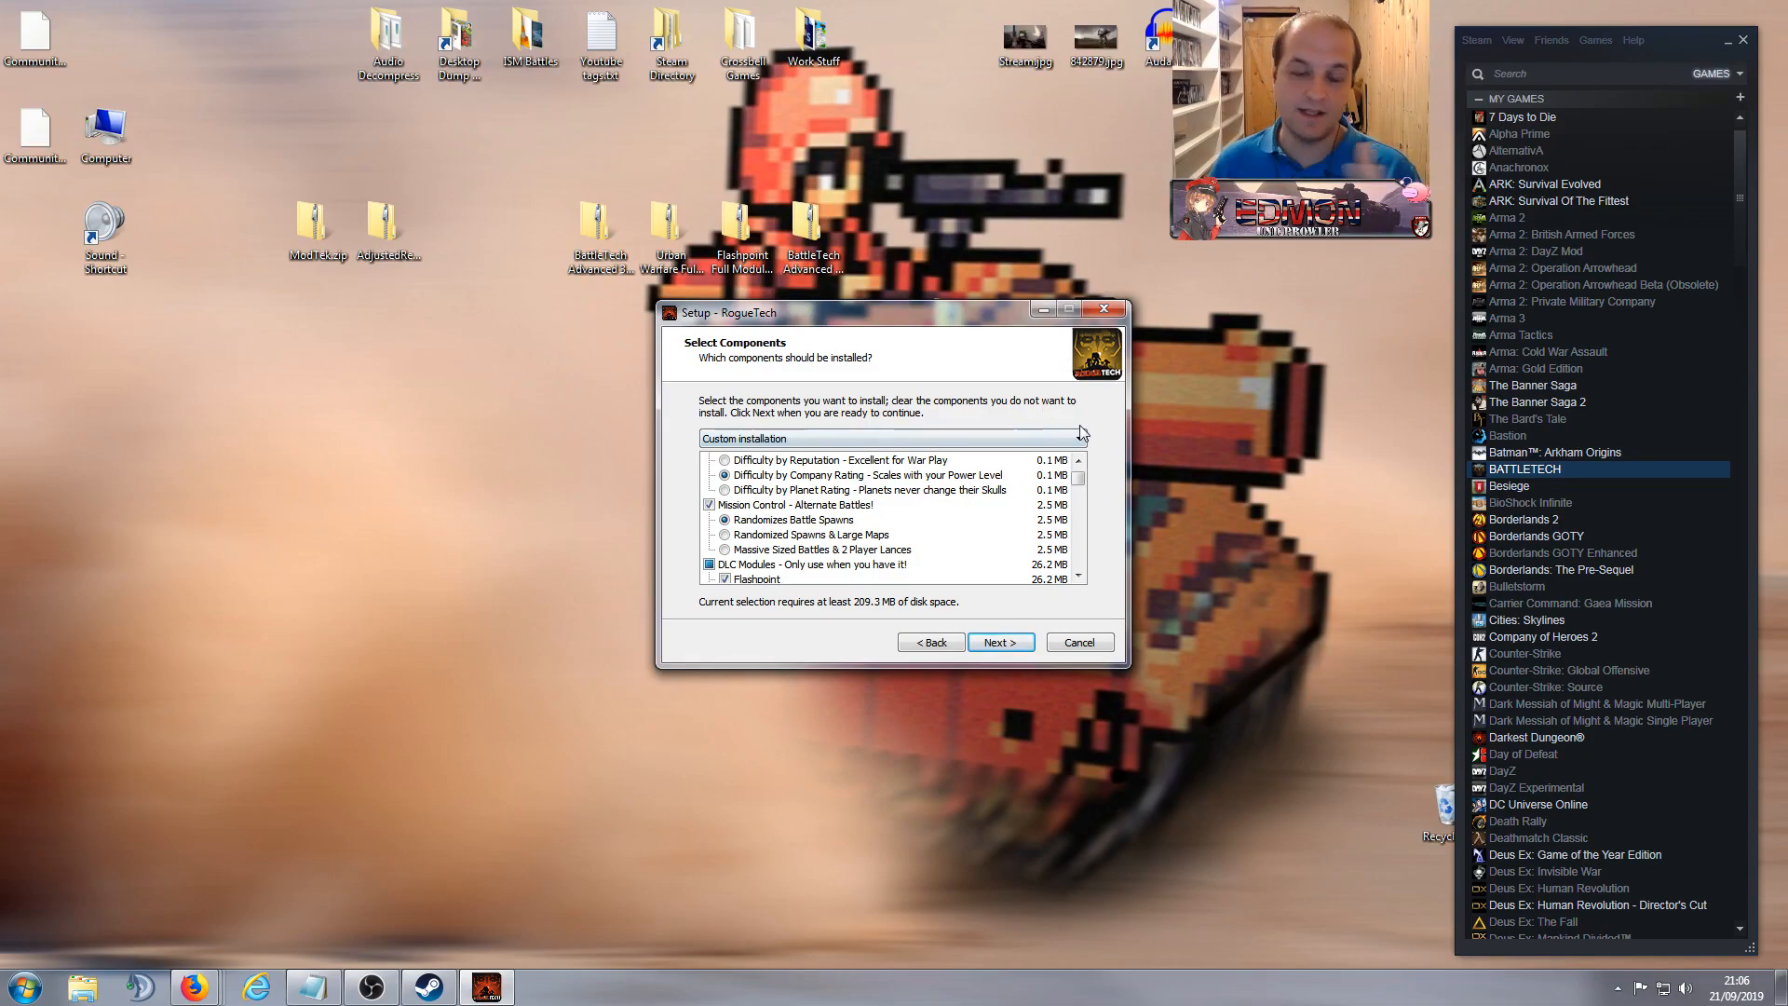
{"action": "left_click", "coordinate": [1079, 643]}
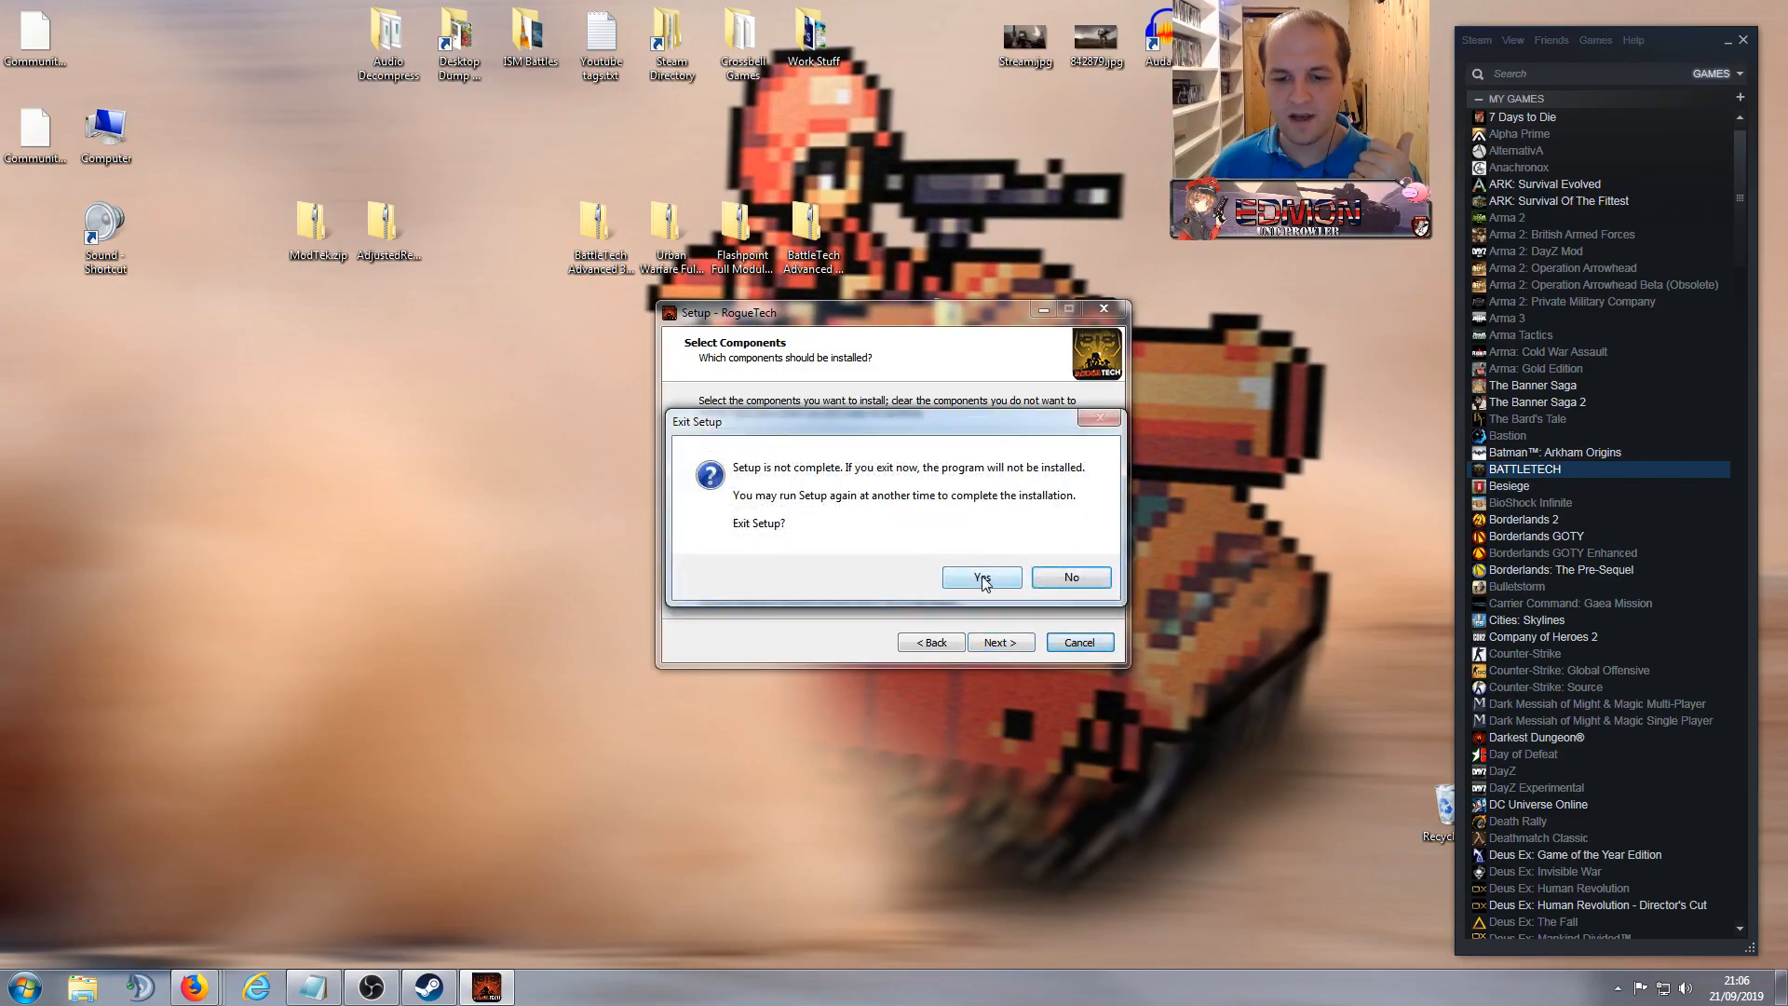
{"action": "left_click", "coordinate": [983, 578]}
Step: Arrange the CommunityAssetBundle zip on the desktop with its v4.2 installer directly beneath it
{"action": "left_click_drag", "start_coordinate": [889, 428], "coordinate": [957, 434]}
{"action": "left_click_drag", "start_coordinate": [950, 325], "coordinate": [950, 233]}
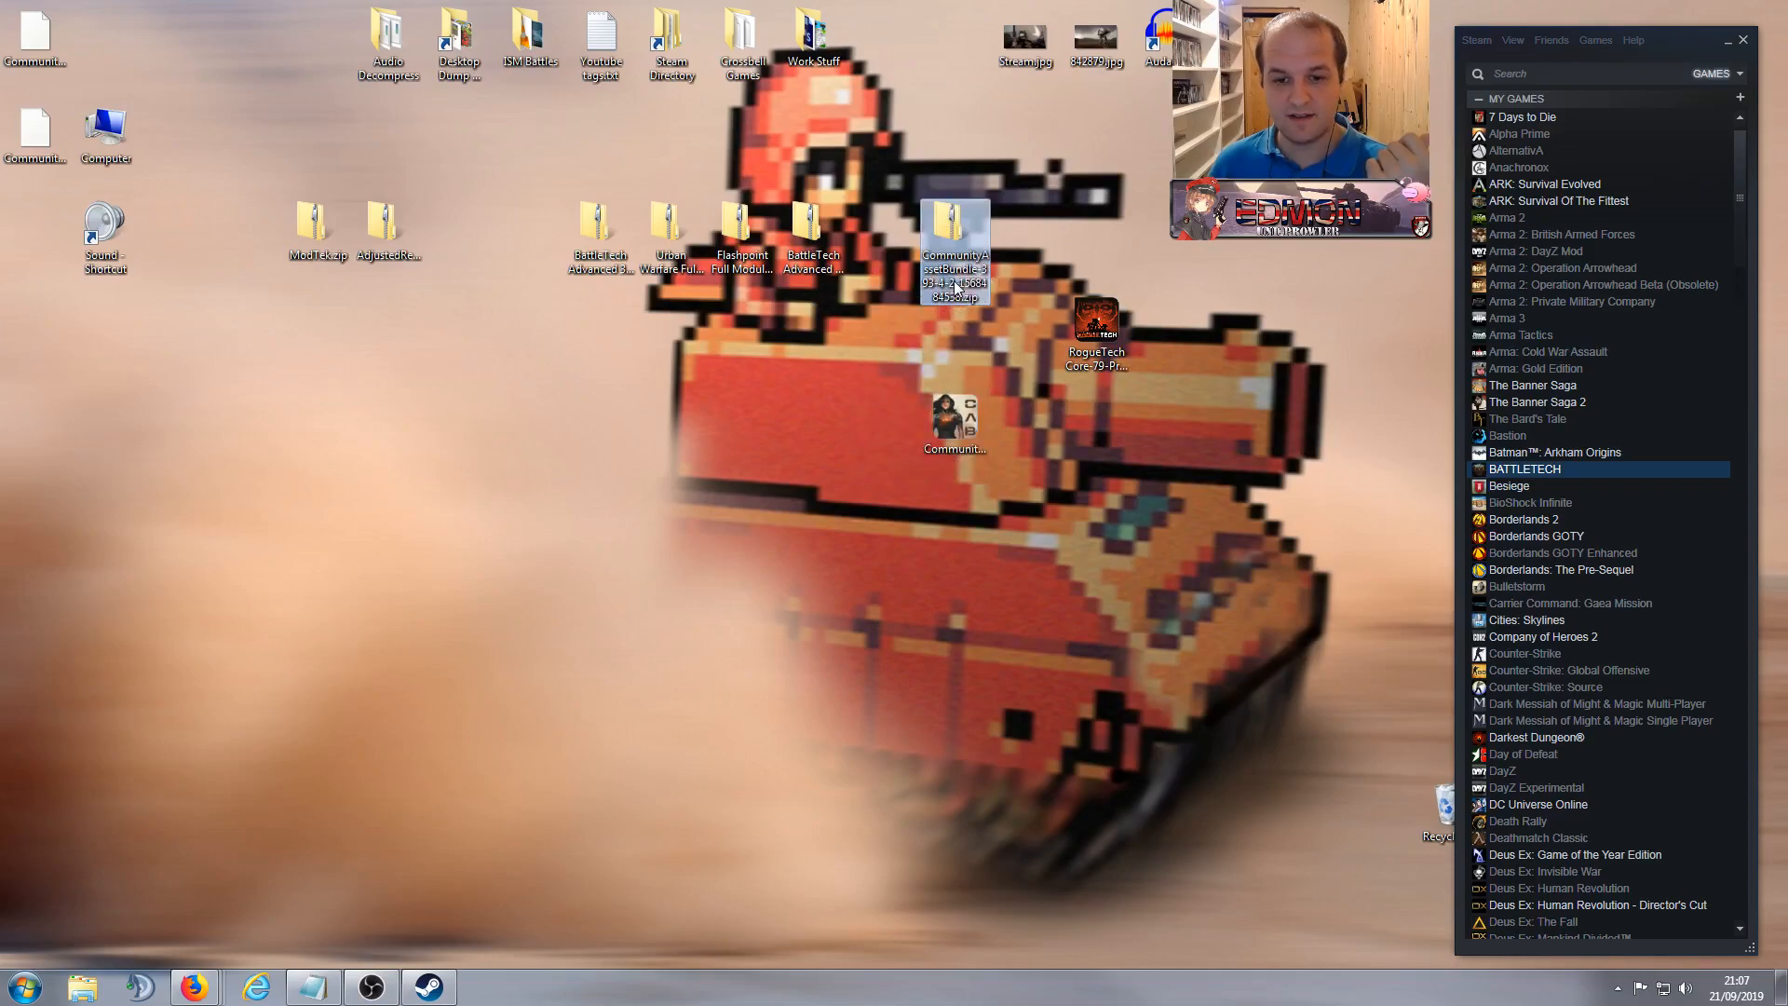
{"action": "left_click_drag", "start_coordinate": [955, 419], "coordinate": [960, 322]}
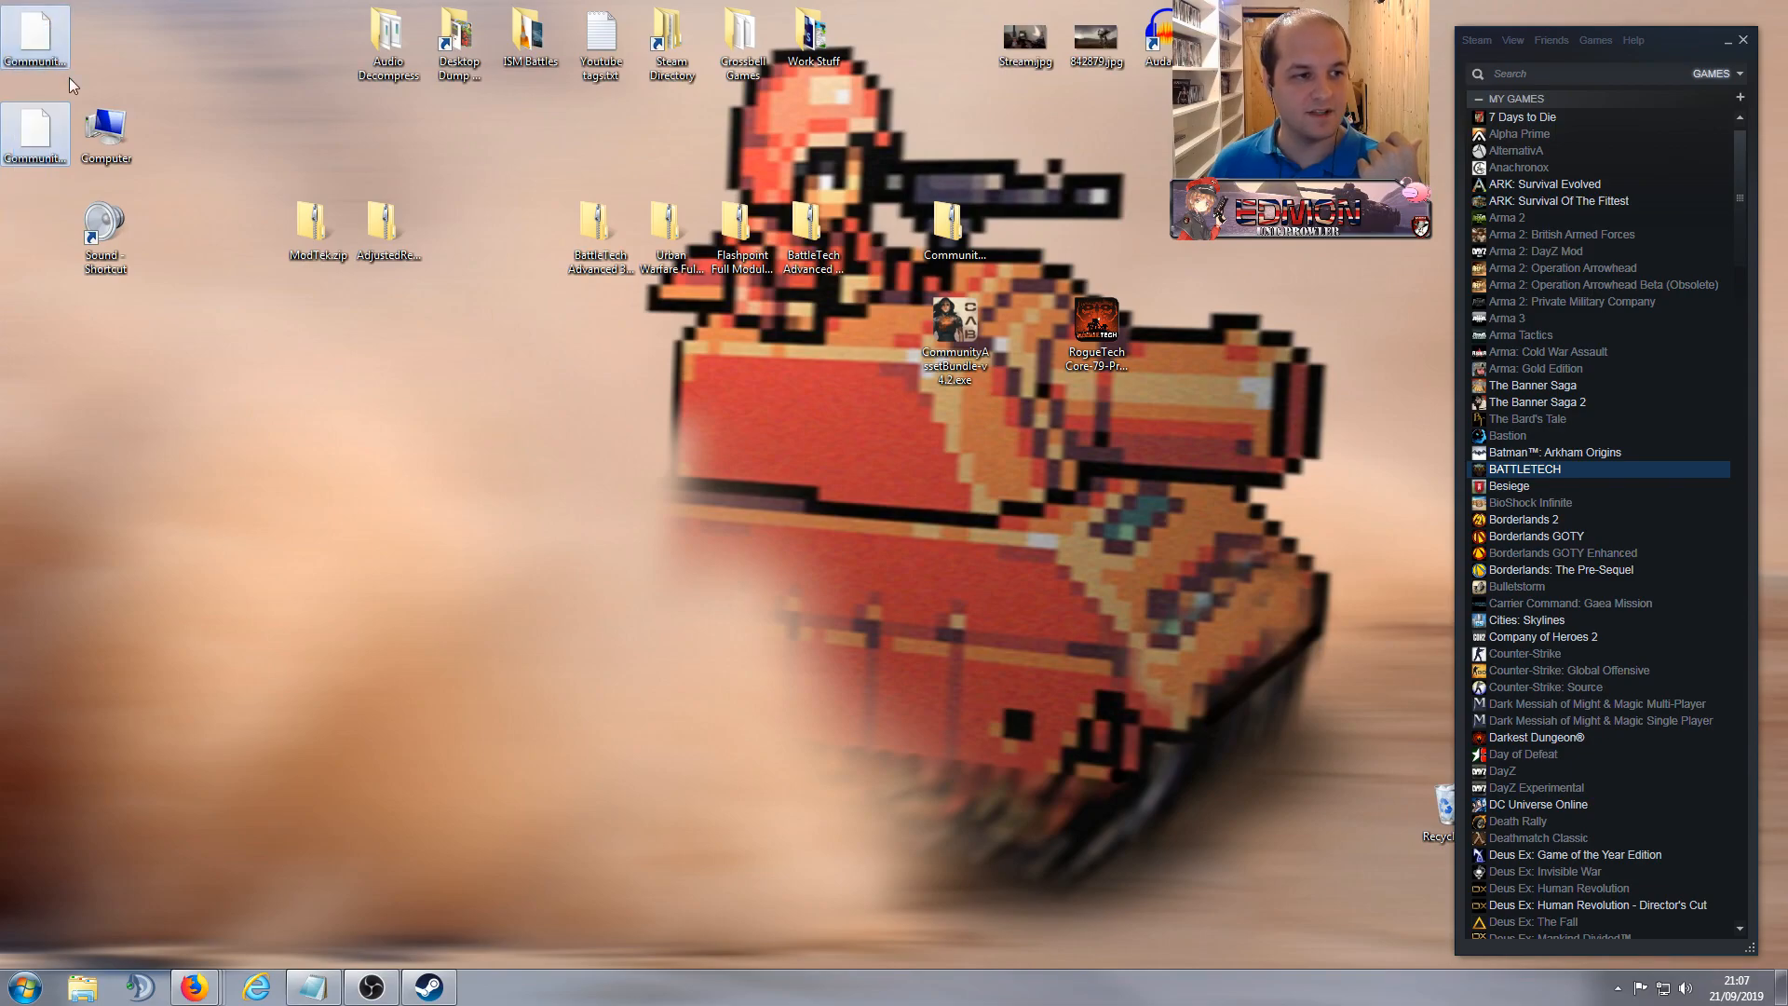
{"action": "right_click", "coordinate": [939, 324]}
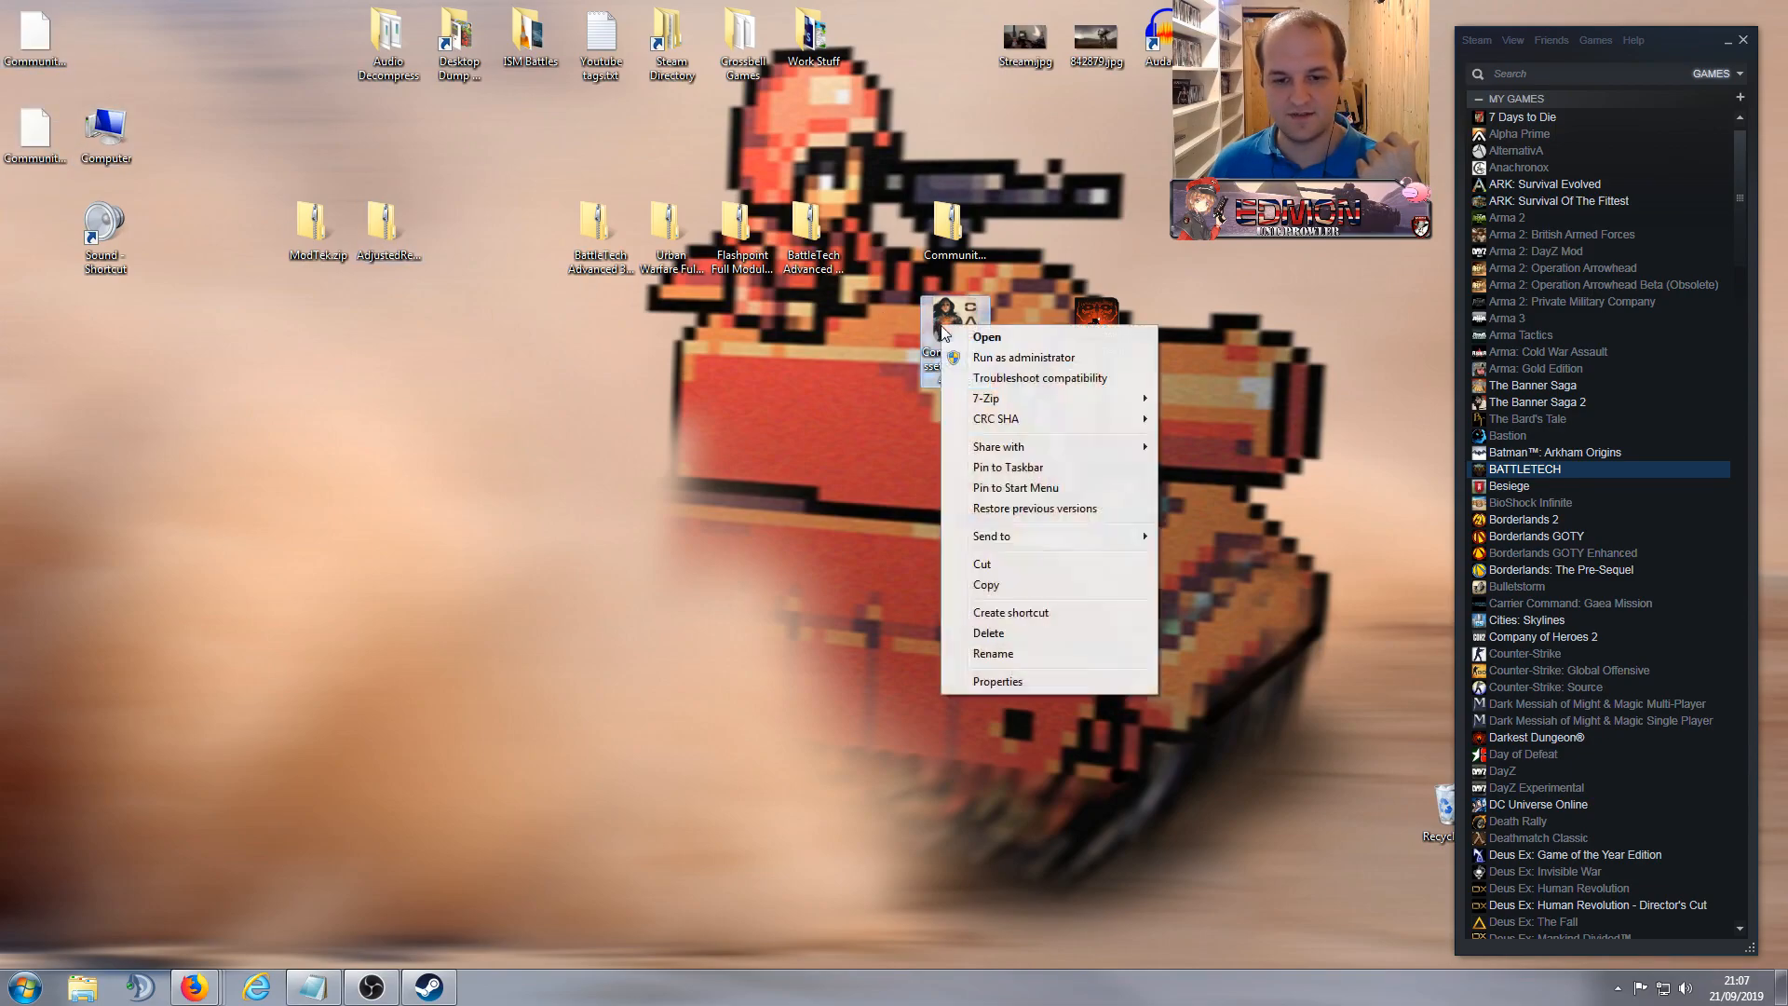
{"action": "left_click", "coordinate": [788, 434]}
{"action": "left_click", "coordinate": [1097, 321]}
{"action": "left_click", "coordinate": [963, 439]}
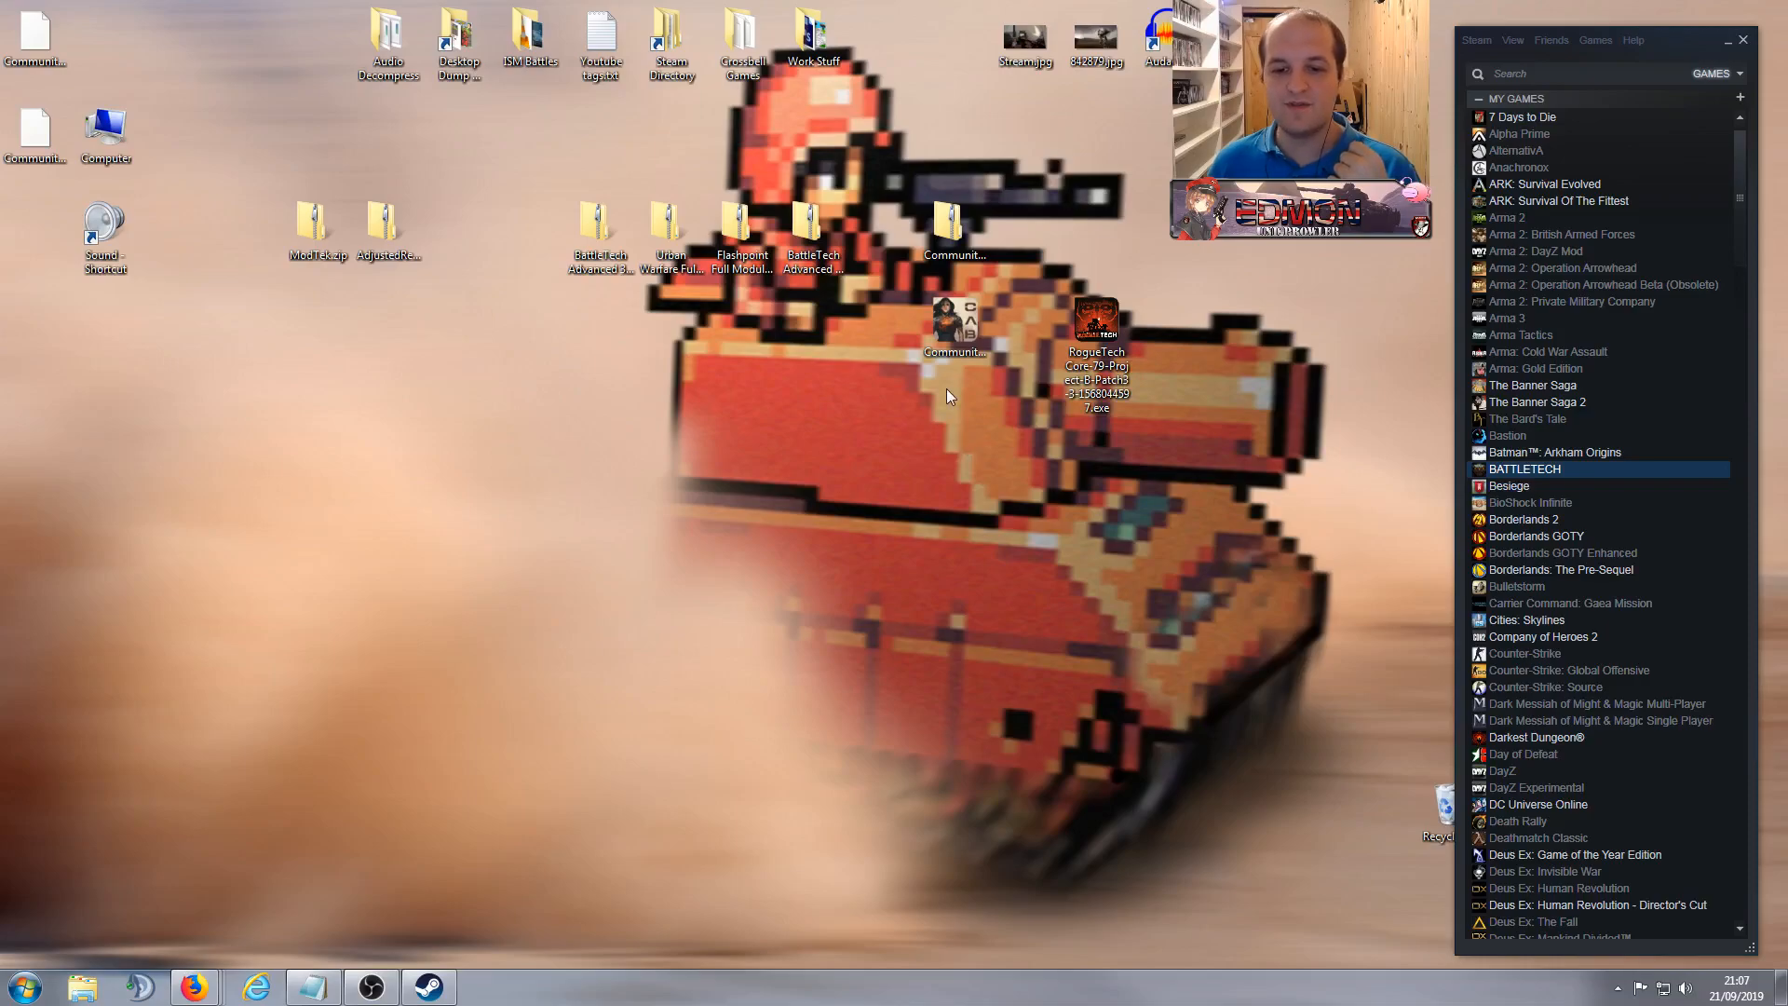
{"action": "left_click", "coordinate": [956, 337]}
{"action": "left_click", "coordinate": [1114, 319]}
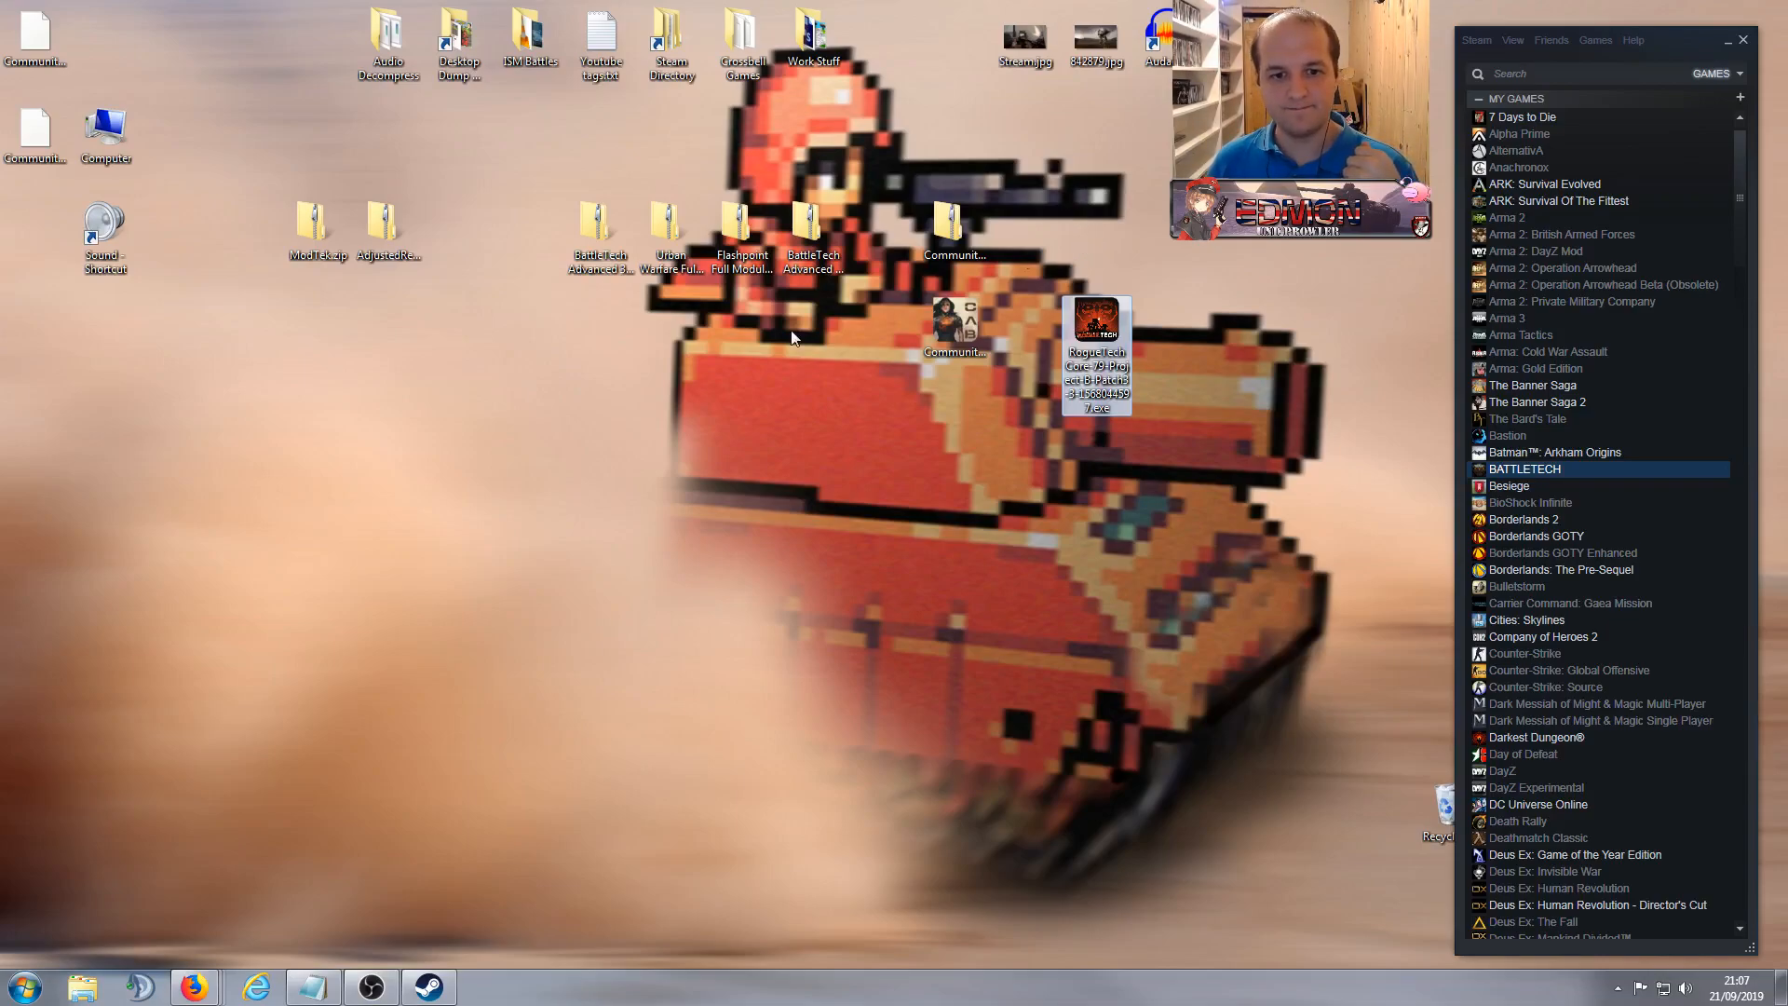
{"action": "mouse_move", "coordinate": [321, 1003]}
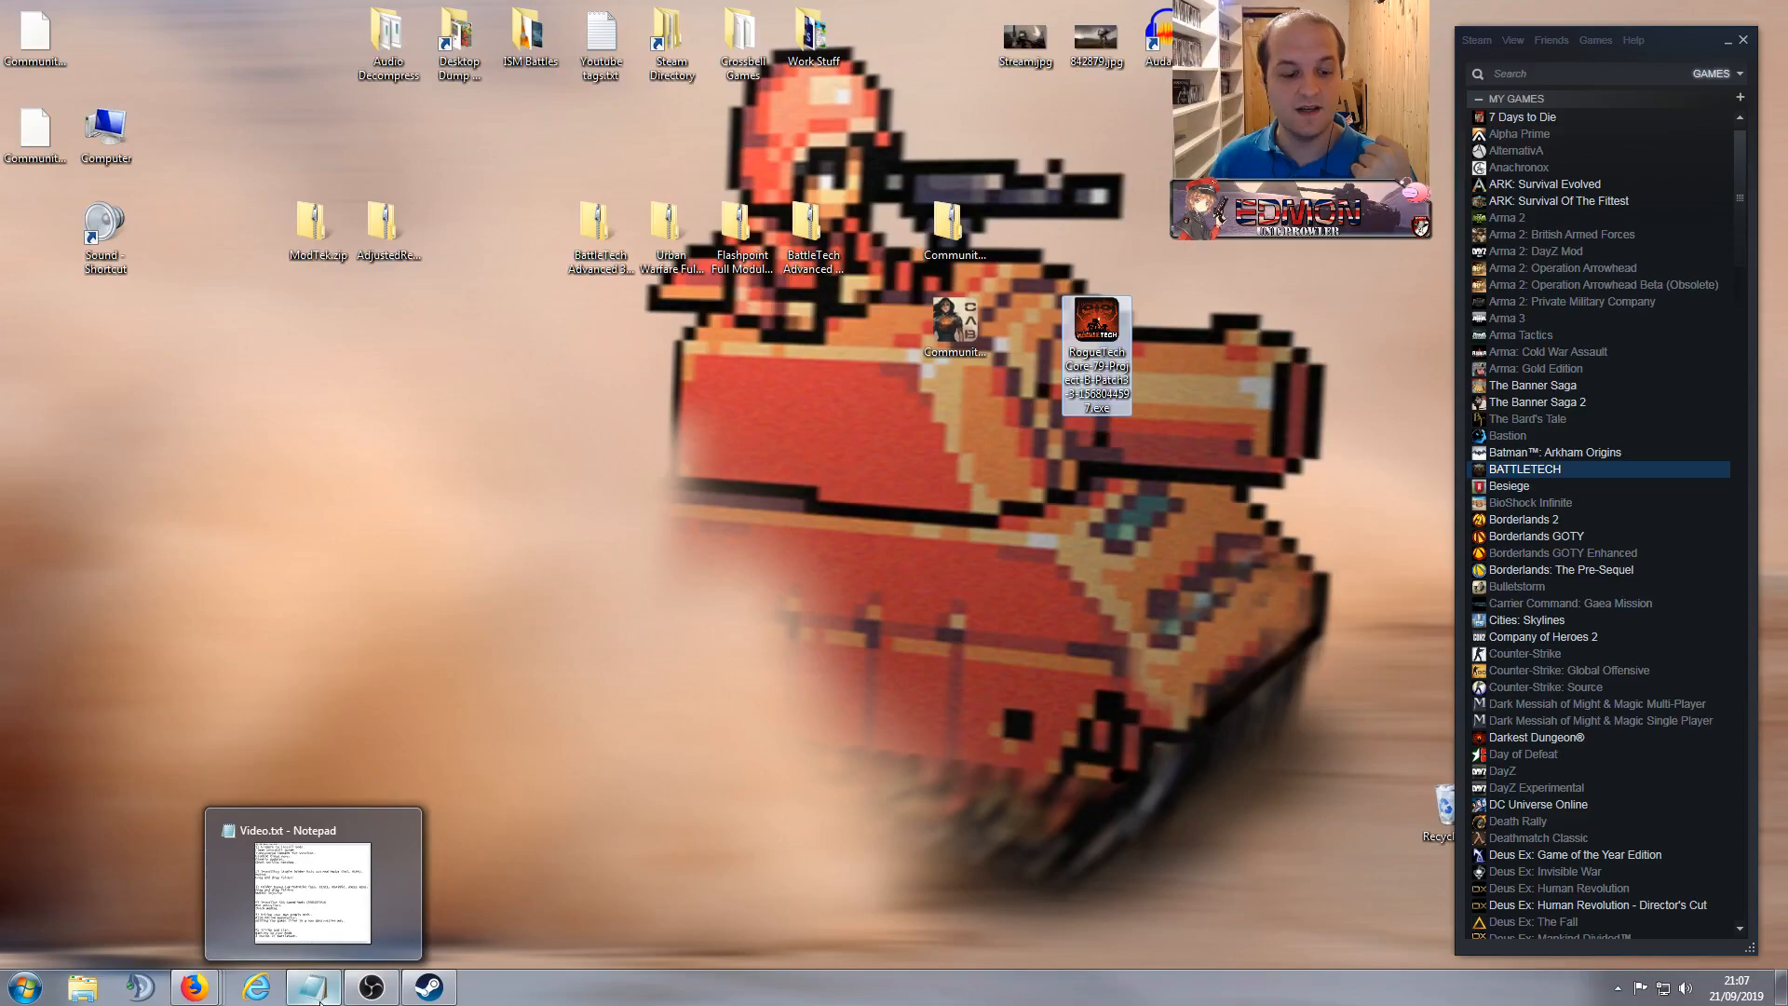
{"action": "left_click", "coordinate": [974, 311]}
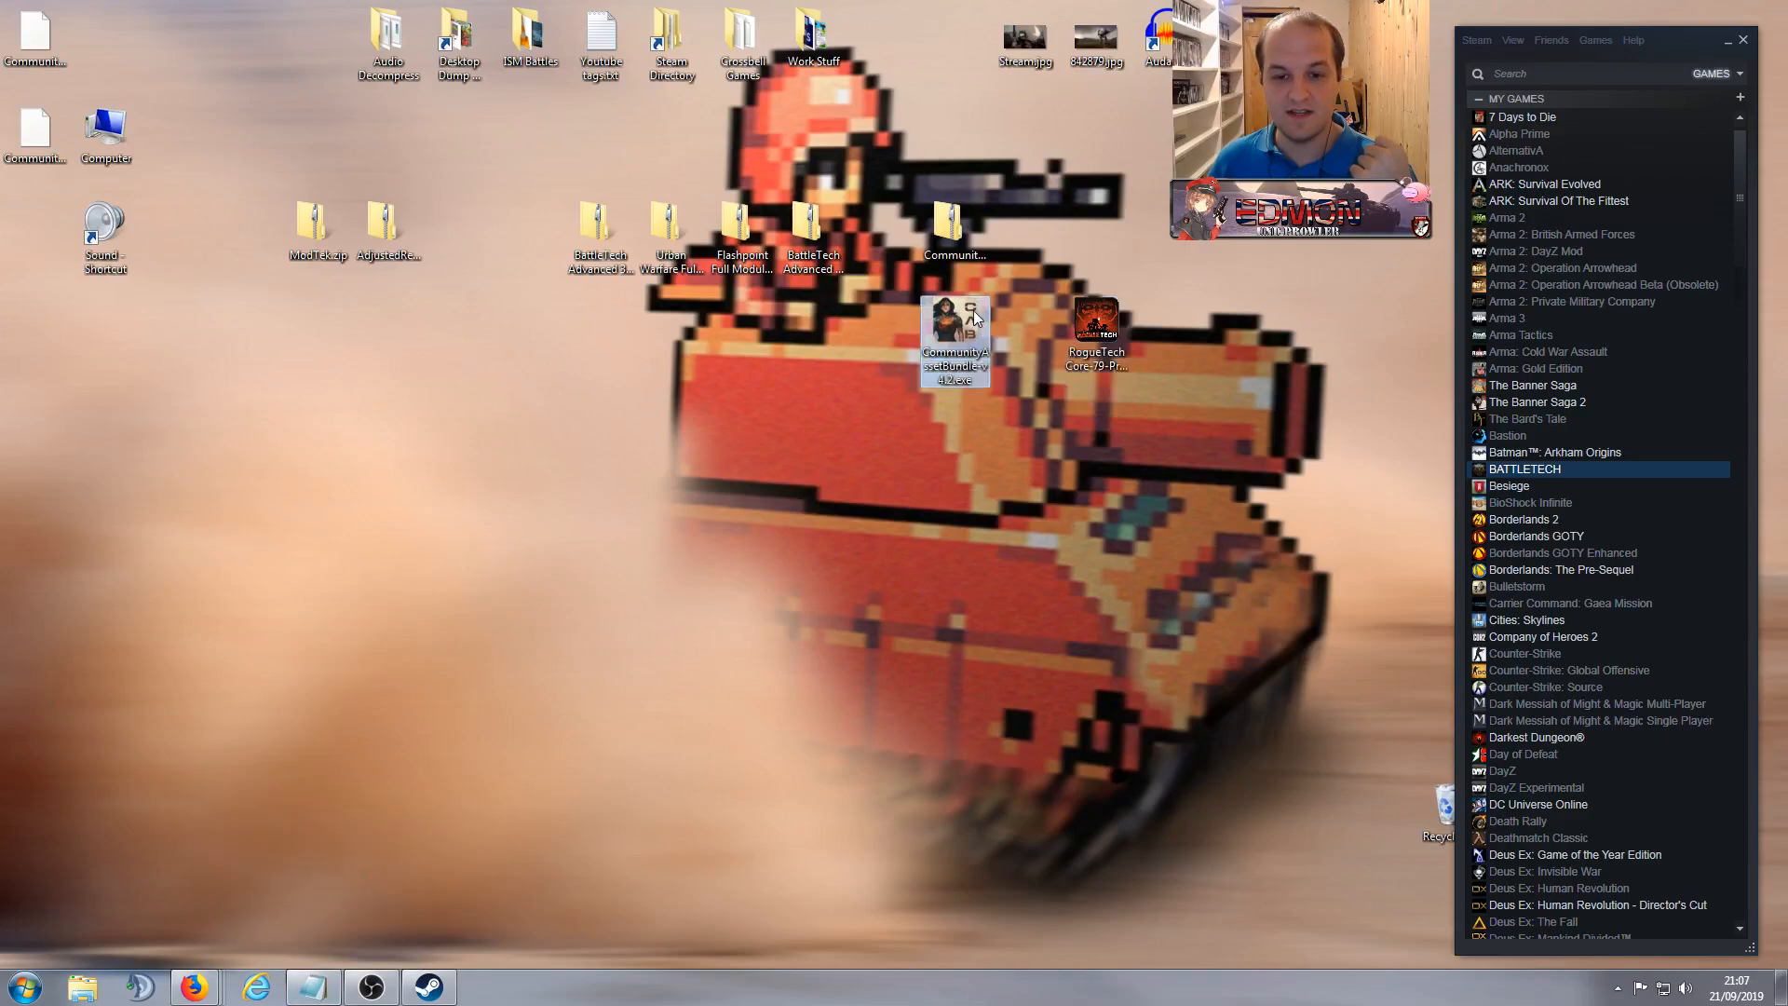
{"action": "left_click", "coordinate": [882, 461]}
{"action": "left_click", "coordinate": [1108, 319]}
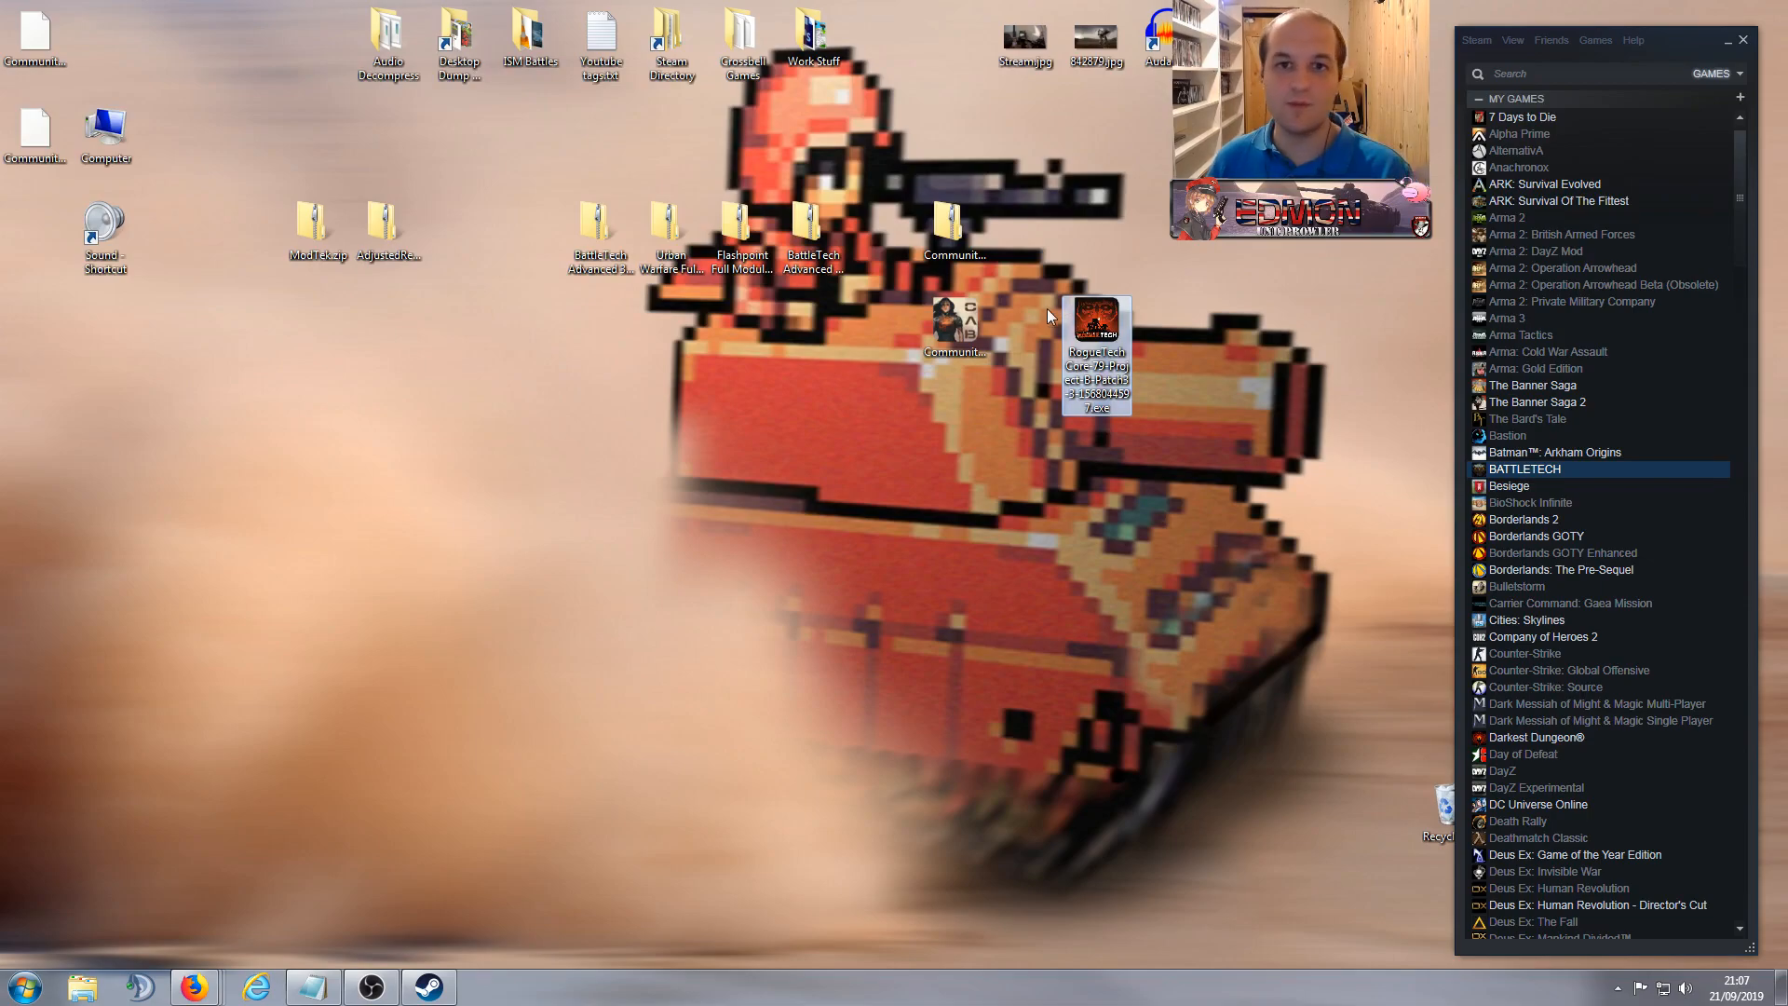
{"action": "left_click", "coordinate": [312, 988]}
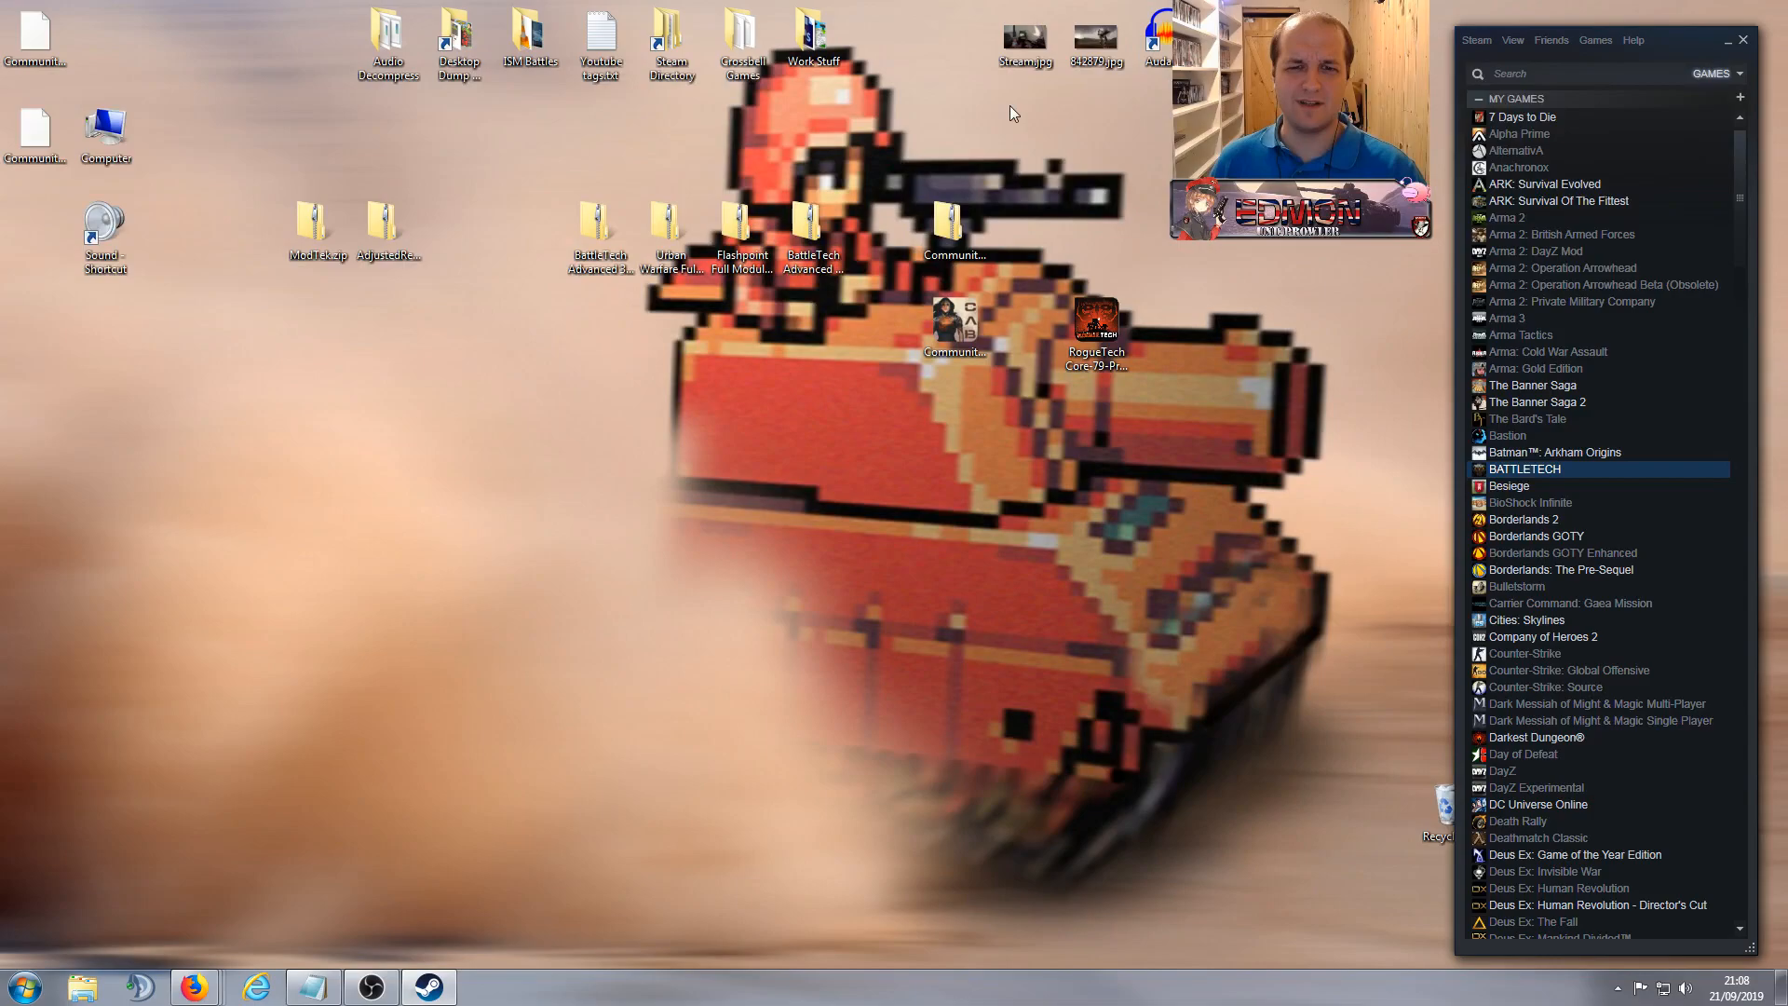
Step: Place the two CommunityAssetBundle BIN files below the mod archives, and stack the RogueTech Core installer above the CommunityAssetBundle installer
{"action": "left_click_drag", "start_coordinate": [27, 239], "coordinate": [31, 35]}
{"action": "left_click_drag", "start_coordinate": [32, 34], "coordinate": [749, 331]}
{"action": "left_click", "coordinate": [957, 333]}
{"action": "left_click_drag", "start_coordinate": [969, 317], "coordinate": [967, 426]}
{"action": "left_click", "coordinate": [495, 344]}
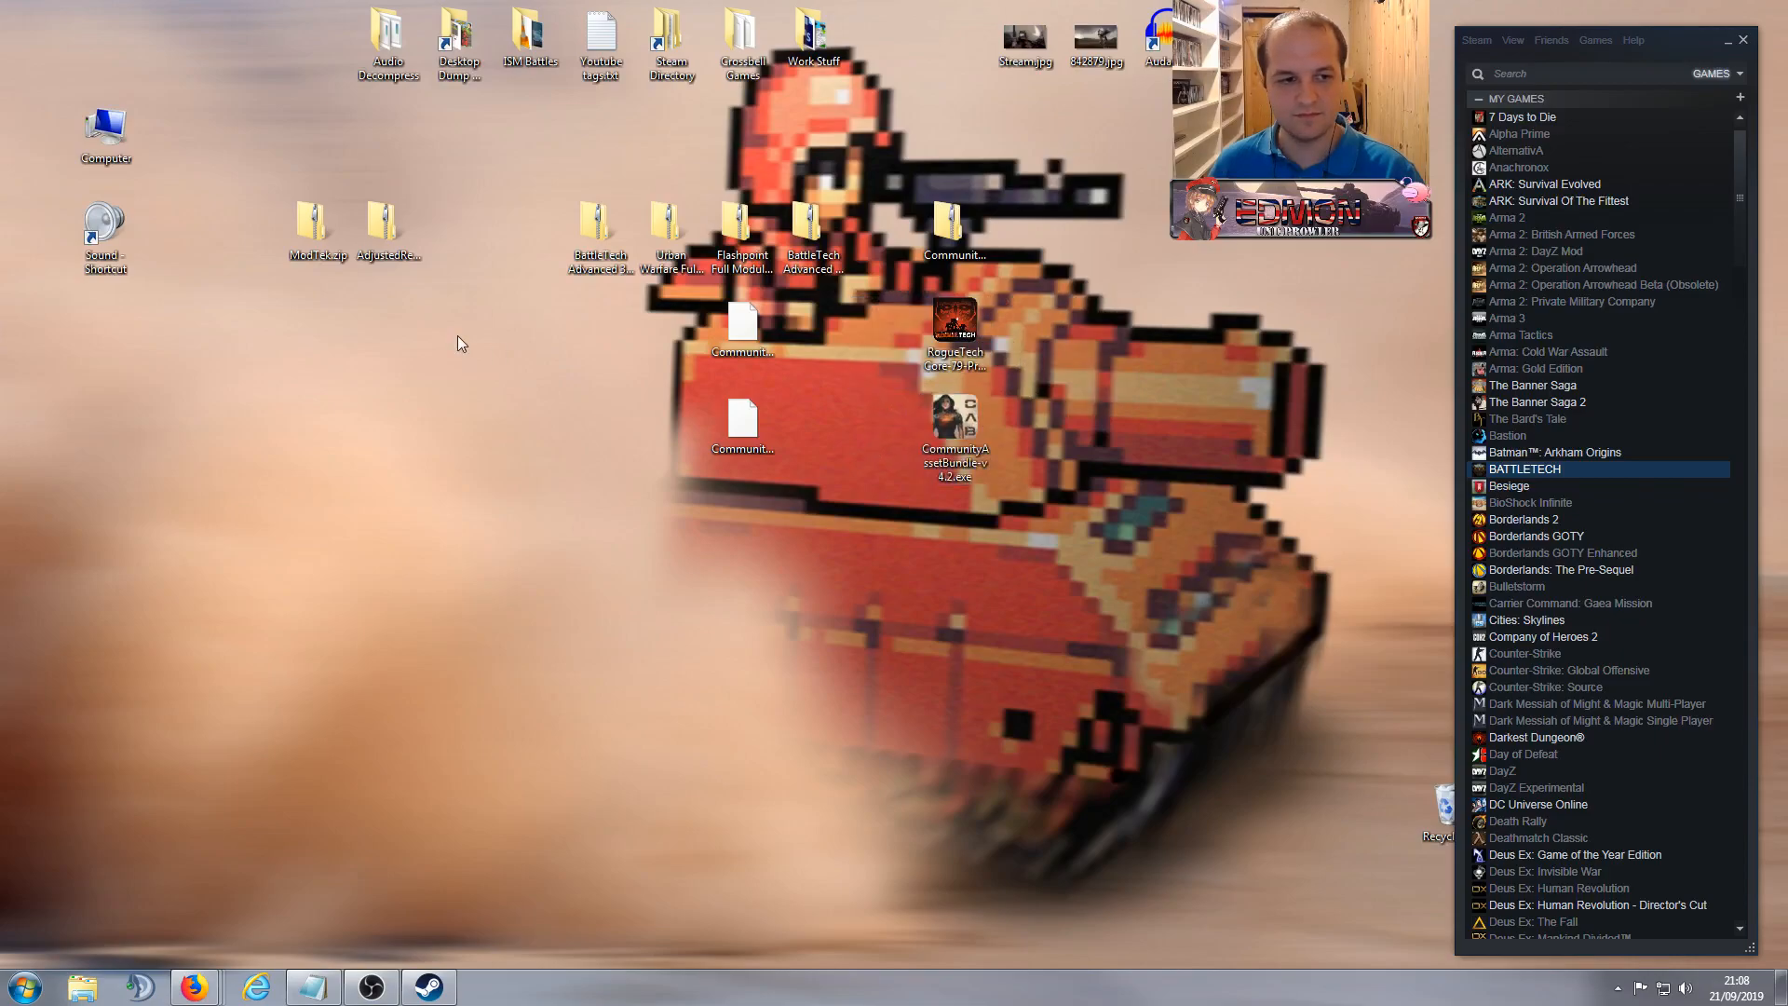
Step: Extract the AlternativeReputation folder from the AdjustedReputation zip onto the desktop below the archive, and close the archive window
{"action": "left_click_drag", "start_coordinate": [373, 226], "coordinate": [473, 233]}
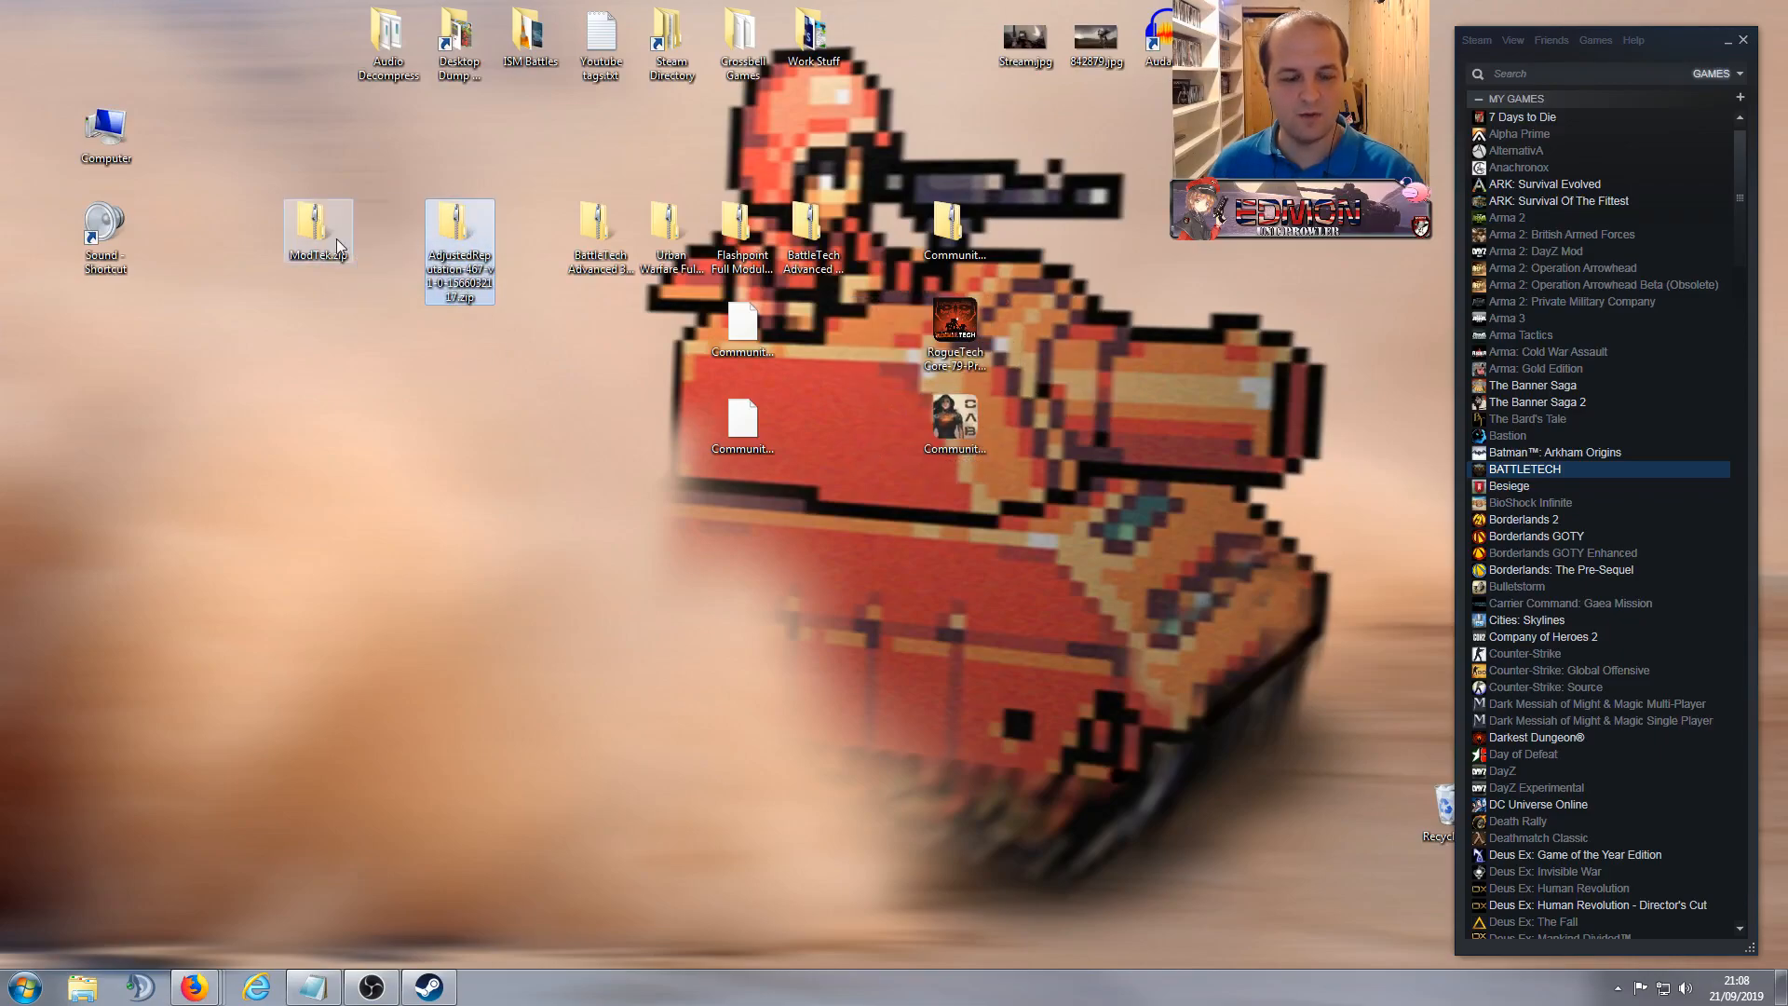
{"action": "double_click", "coordinate": [473, 233]}
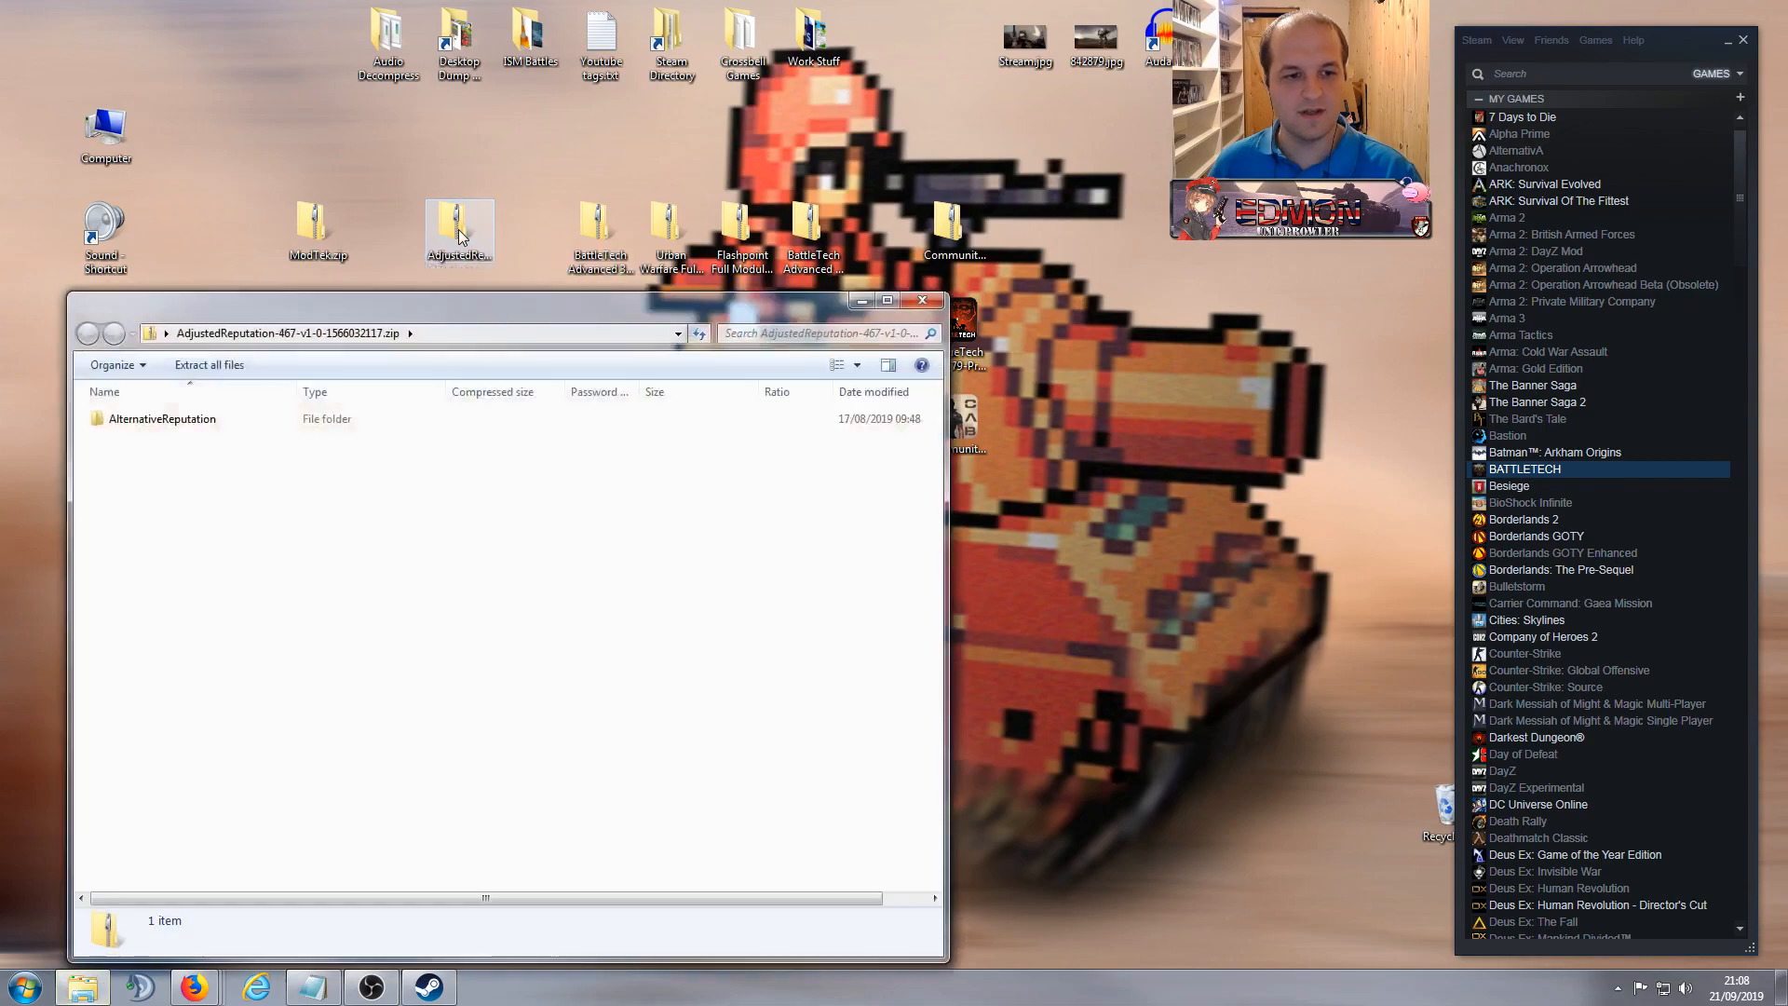
{"action": "left_click_drag", "start_coordinate": [403, 311], "coordinate": [1085, 283]}
{"action": "left_click_drag", "start_coordinate": [844, 391], "coordinate": [447, 427]}
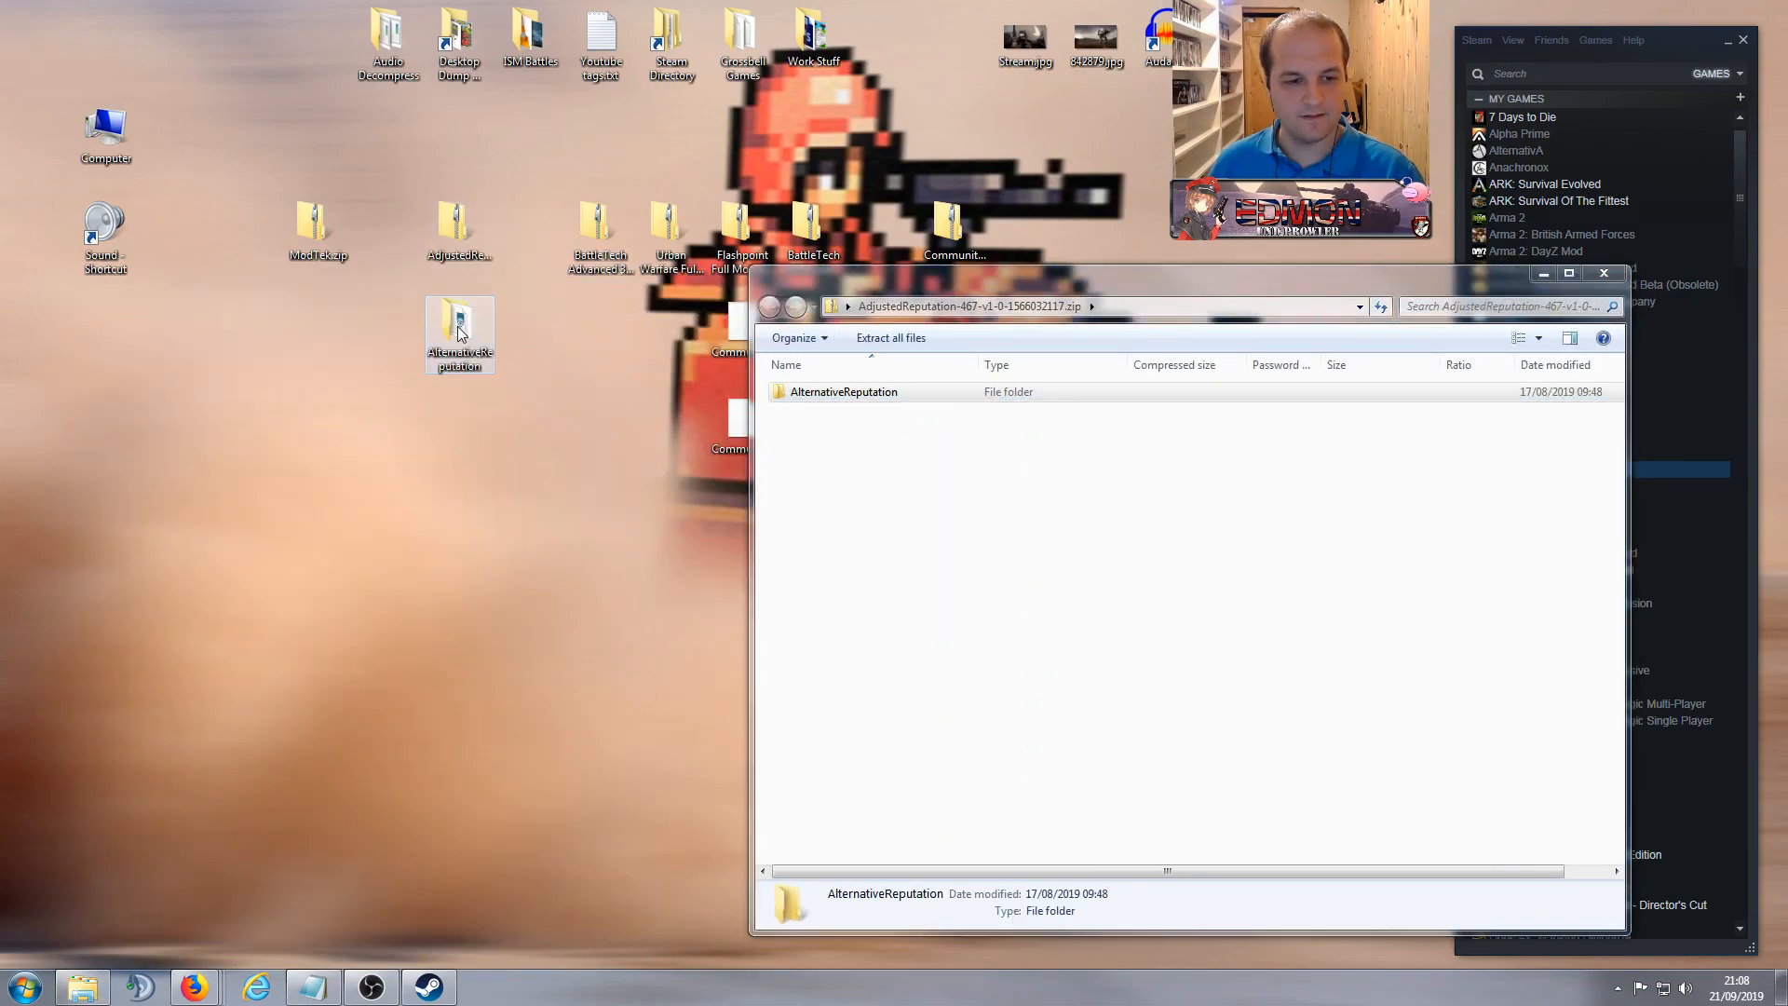
{"action": "left_click", "coordinate": [607, 432]}
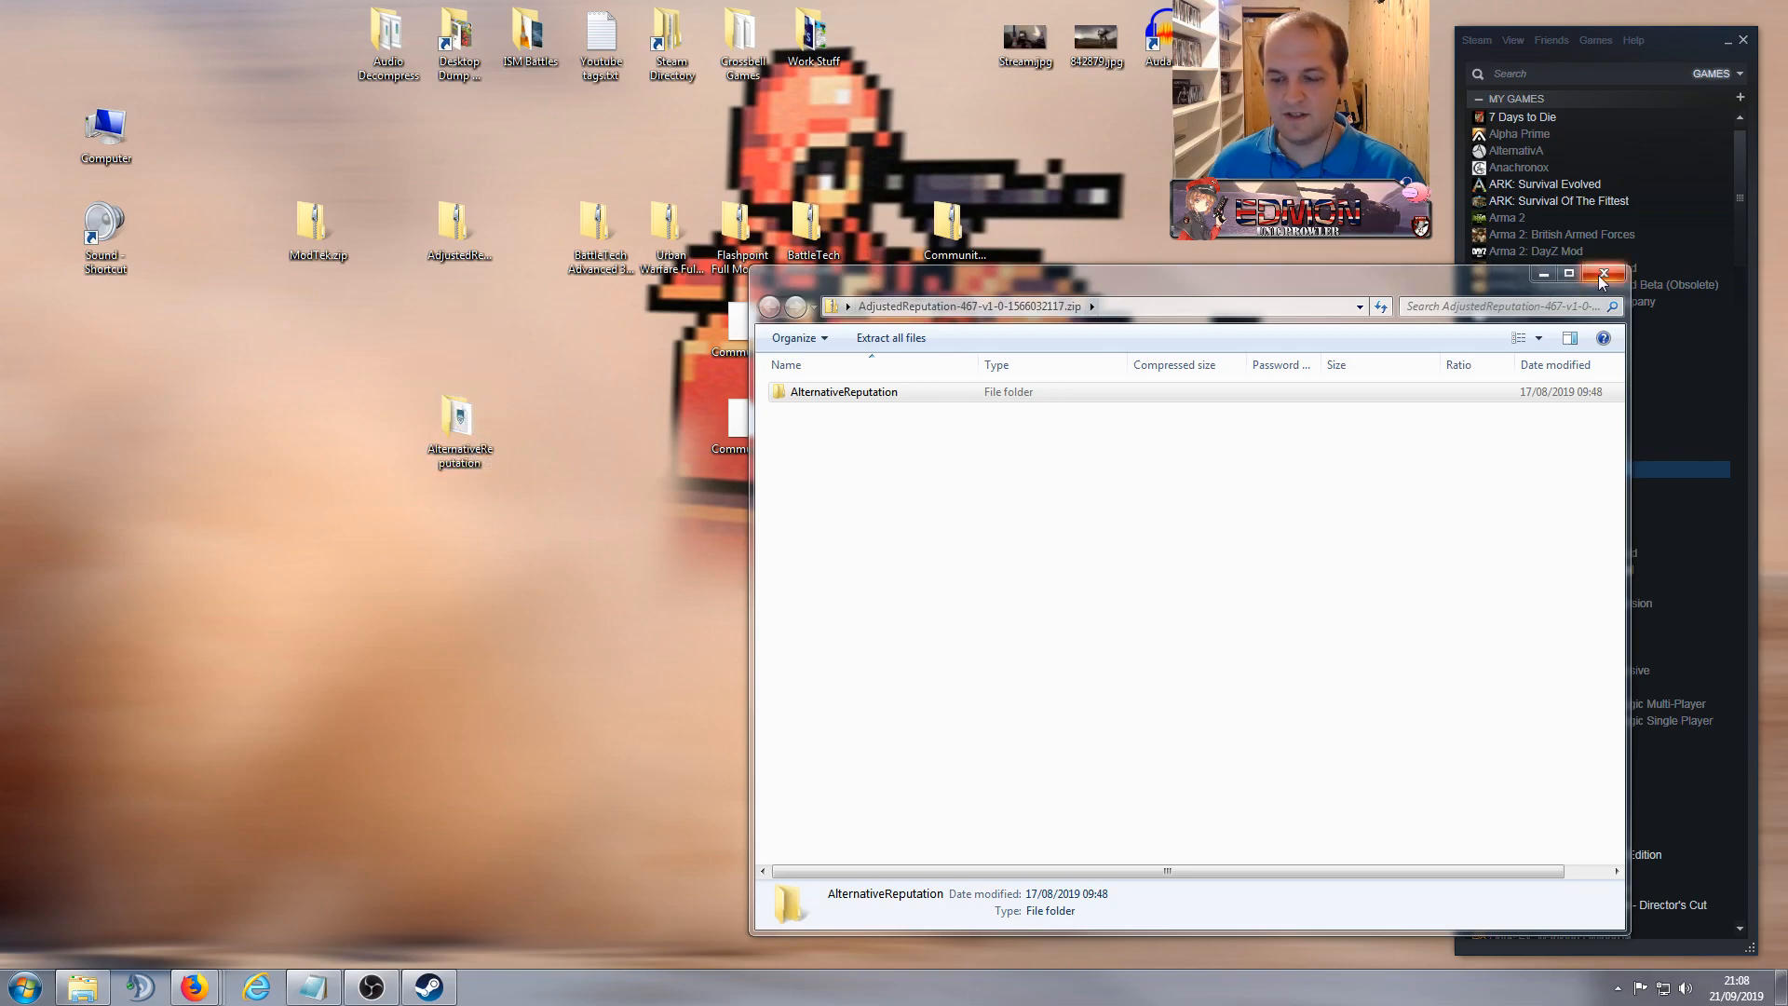
{"action": "left_click", "coordinate": [1602, 275]}
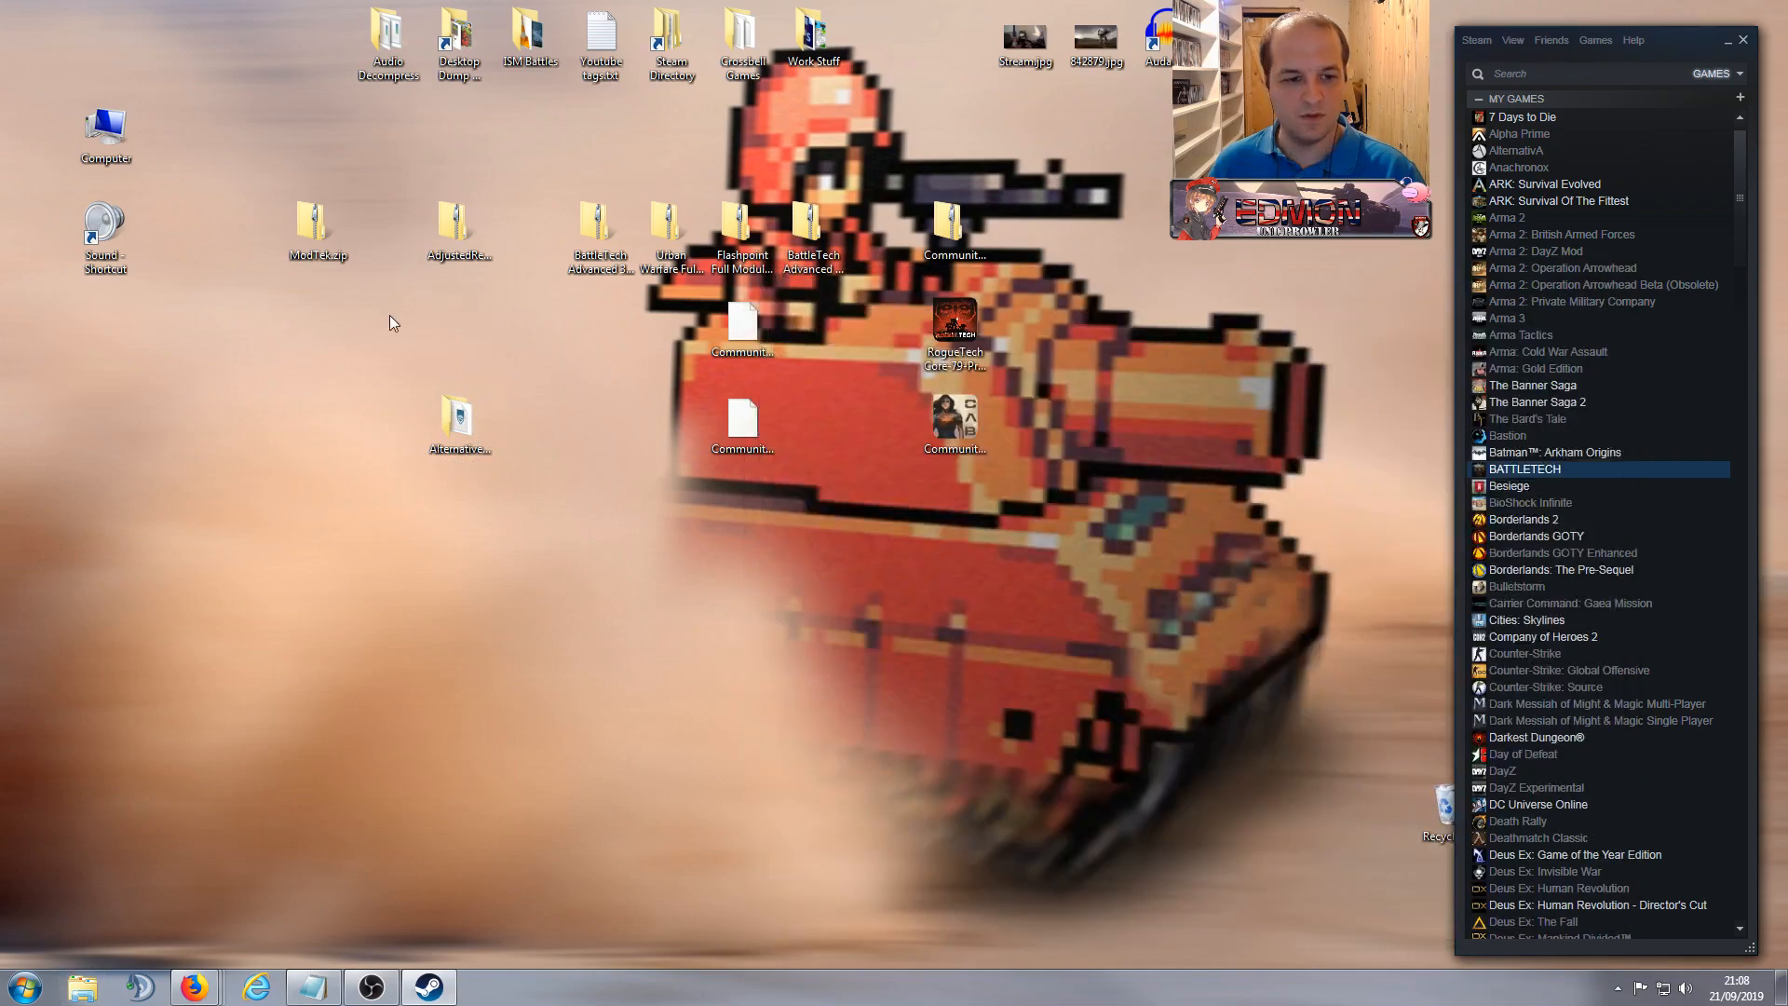
Step: Extract the ModTek folder from ModTek.zip onto the desktop beside the AlternativeReputation folder
{"action": "double_click", "coordinate": [330, 237]}
{"action": "left_click_drag", "start_coordinate": [810, 392], "coordinate": [400, 410]}
{"action": "left_click_drag", "start_coordinate": [387, 328], "coordinate": [386, 417]}
Step: Create a desktop folder named Mods below the two extracted folders, and close the ModTek.zip window
{"action": "right_click", "coordinate": [307, 485]}
{"action": "mouse_move", "coordinate": [363, 643]}
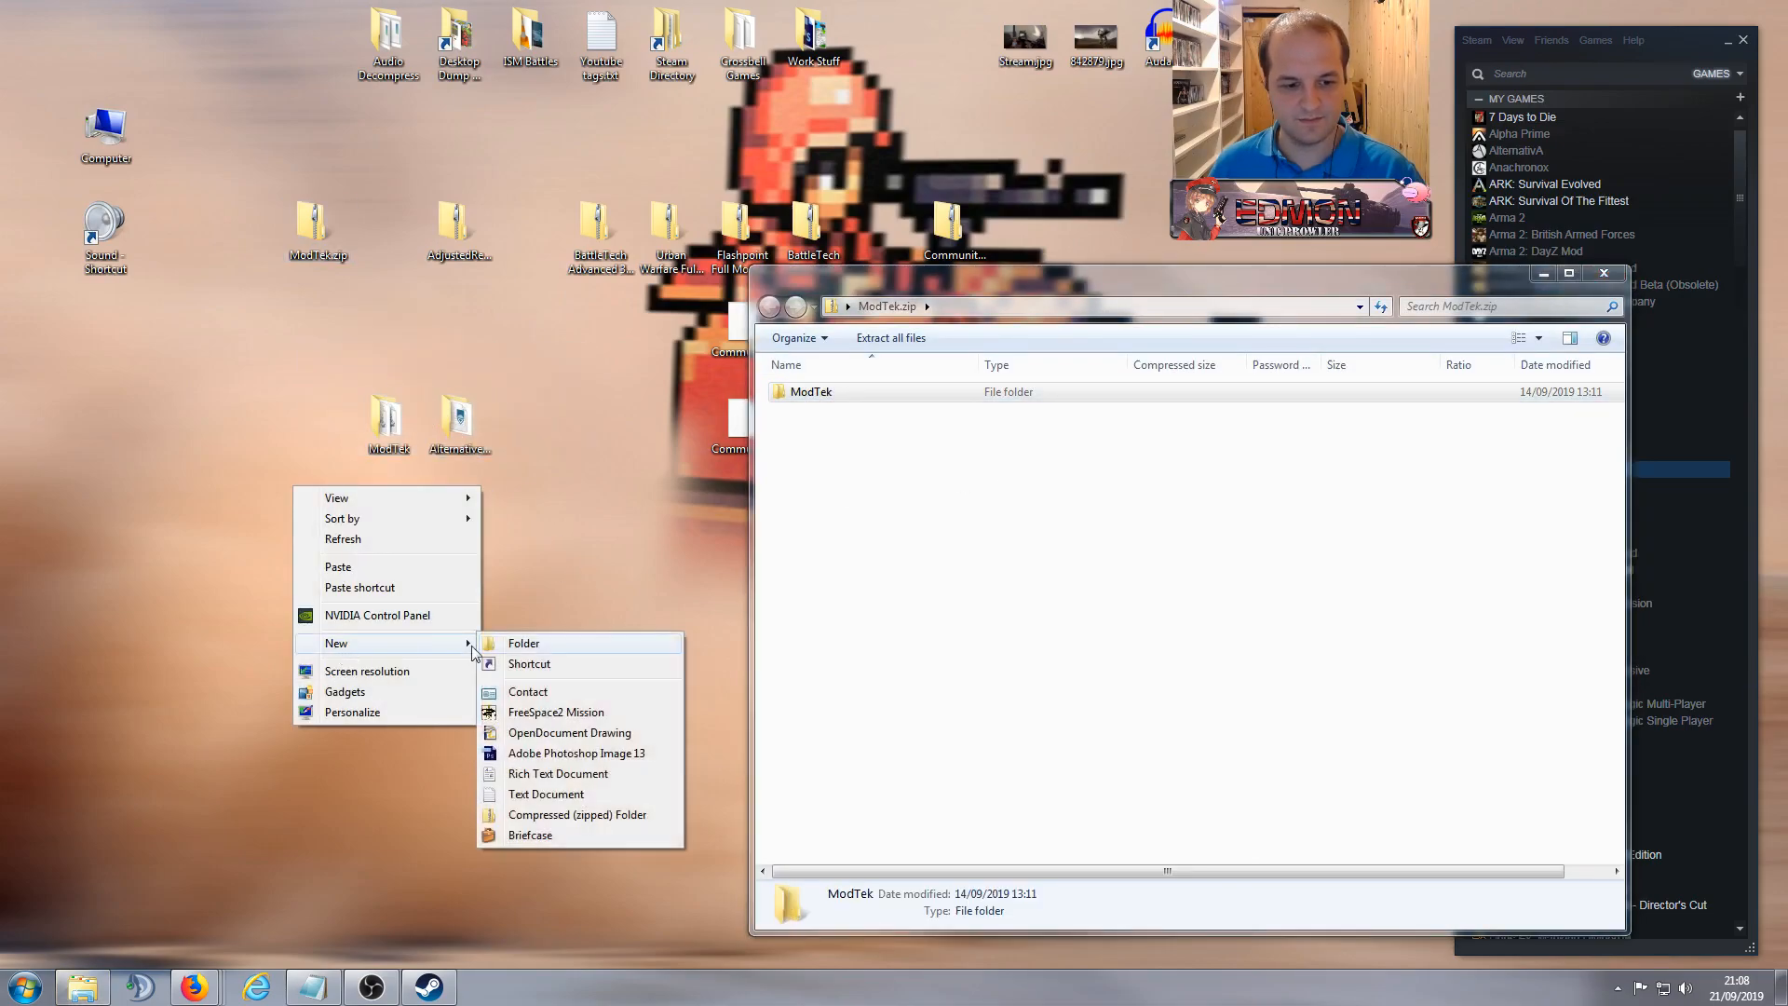
{"action": "left_click", "coordinate": [516, 644]}
{"action": "type", "text": "Mods"}
{"action": "key", "text": "Return"}
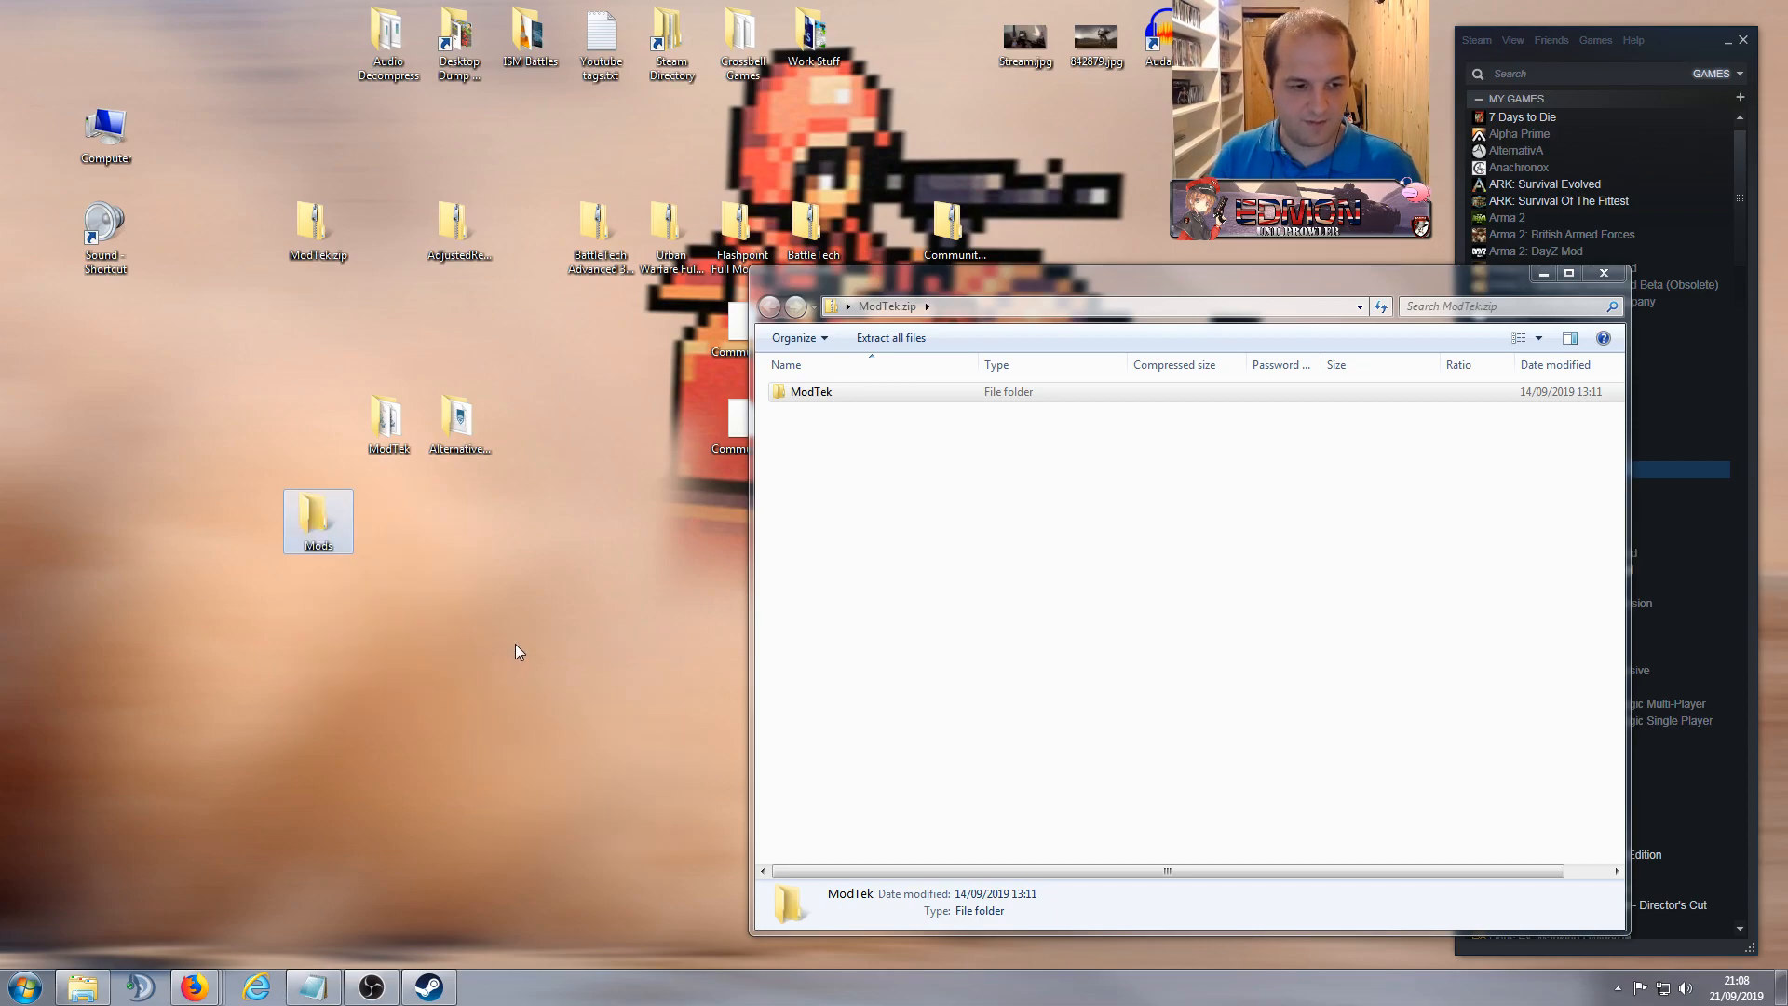
{"action": "left_click", "coordinate": [1604, 273]}
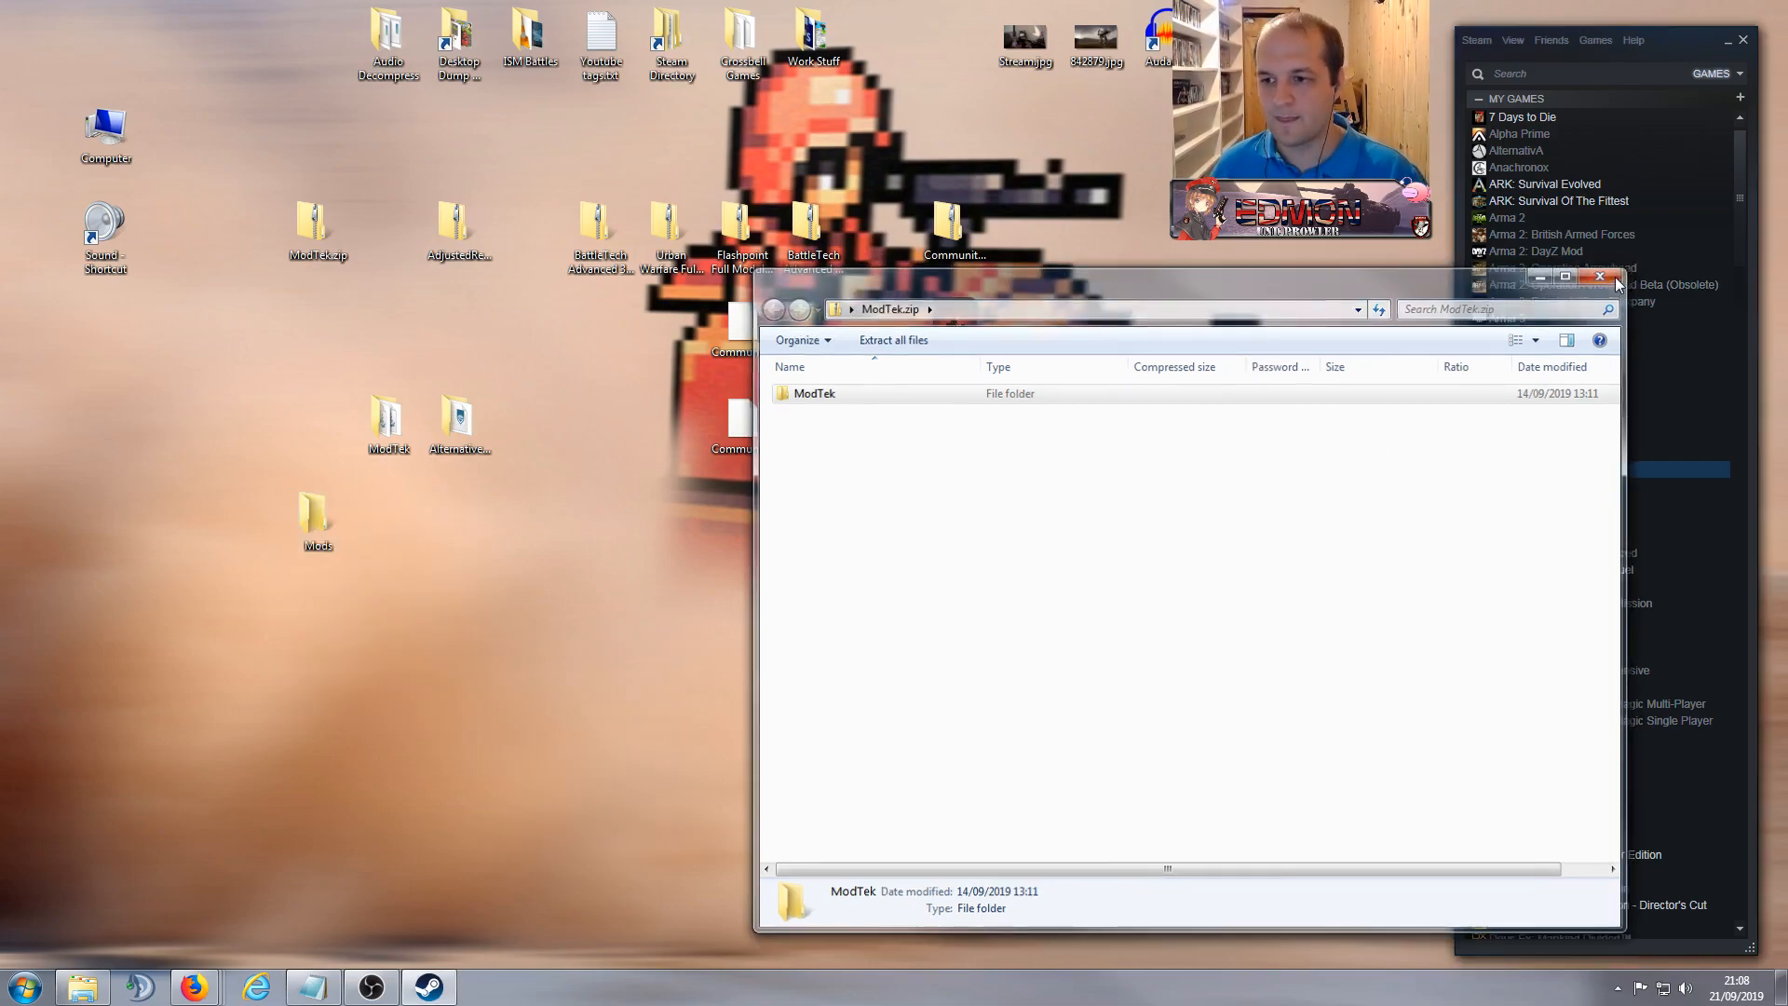
Step: Move the ModTek and AlternativeReputation folders into the desktop Mods folder, and open it to check its contents
{"action": "left_click_drag", "start_coordinate": [305, 348], "coordinate": [488, 451]}
{"action": "double_click", "coordinate": [455, 434]}
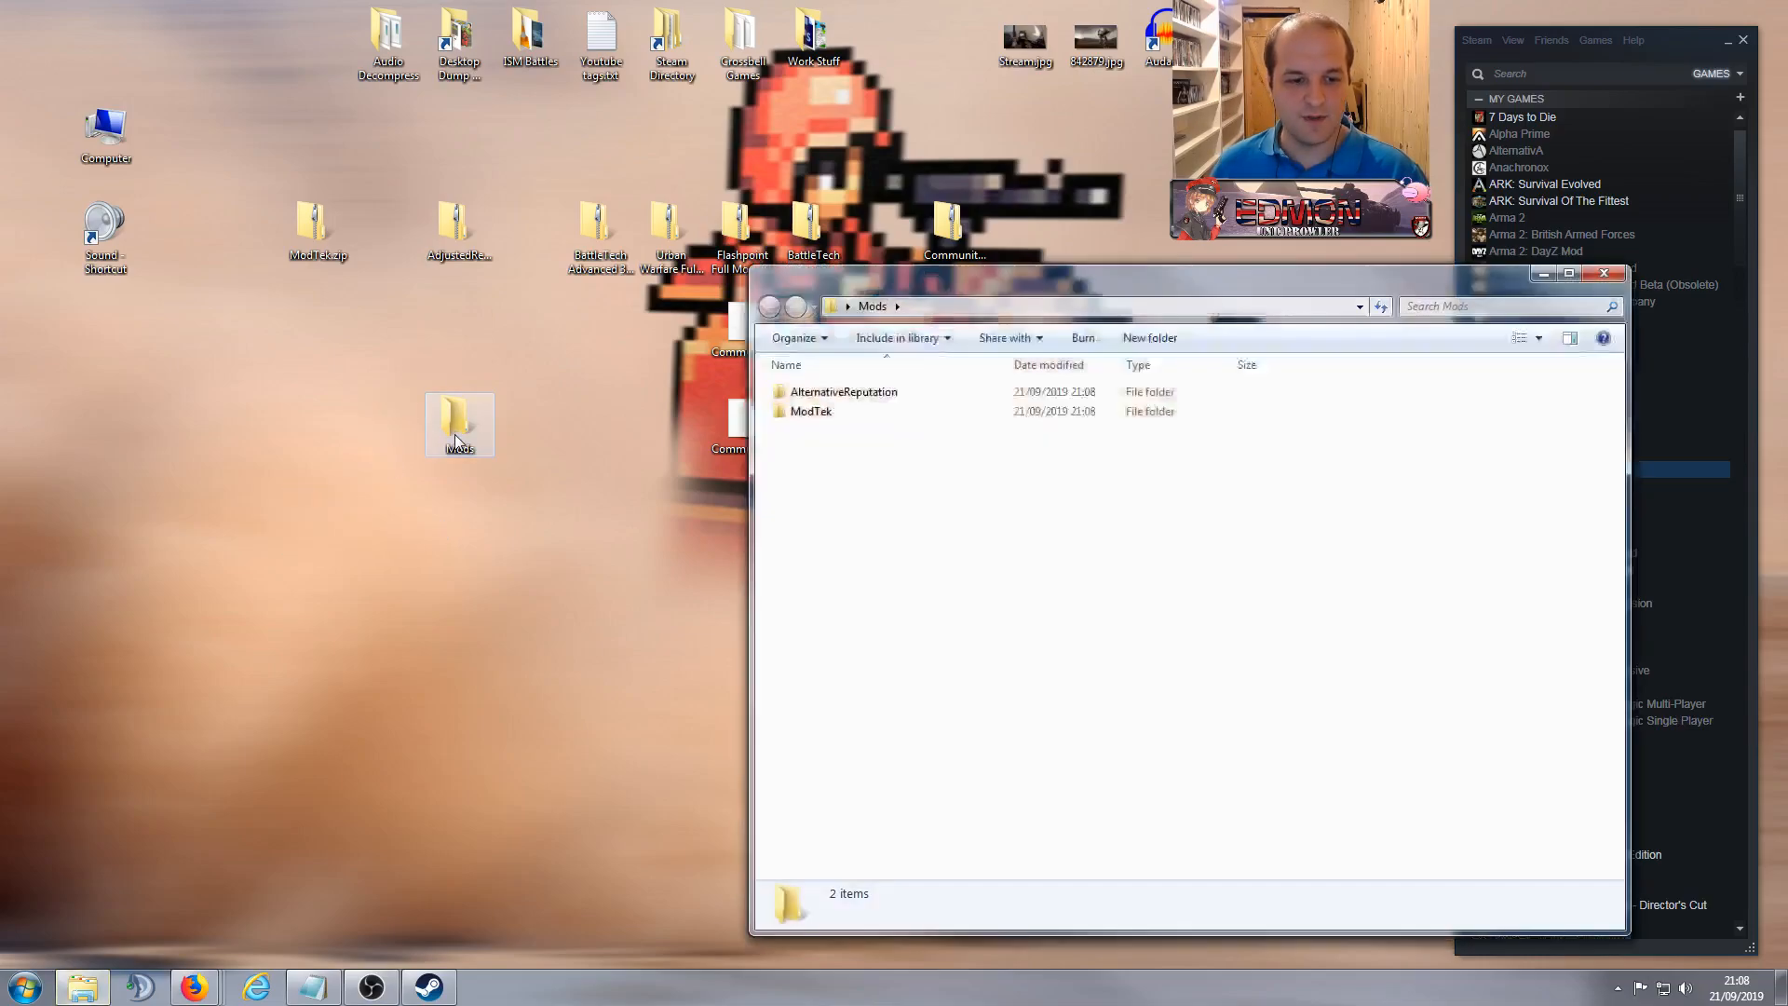
{"action": "left_click_drag", "start_coordinate": [996, 270], "coordinate": [589, 222]}
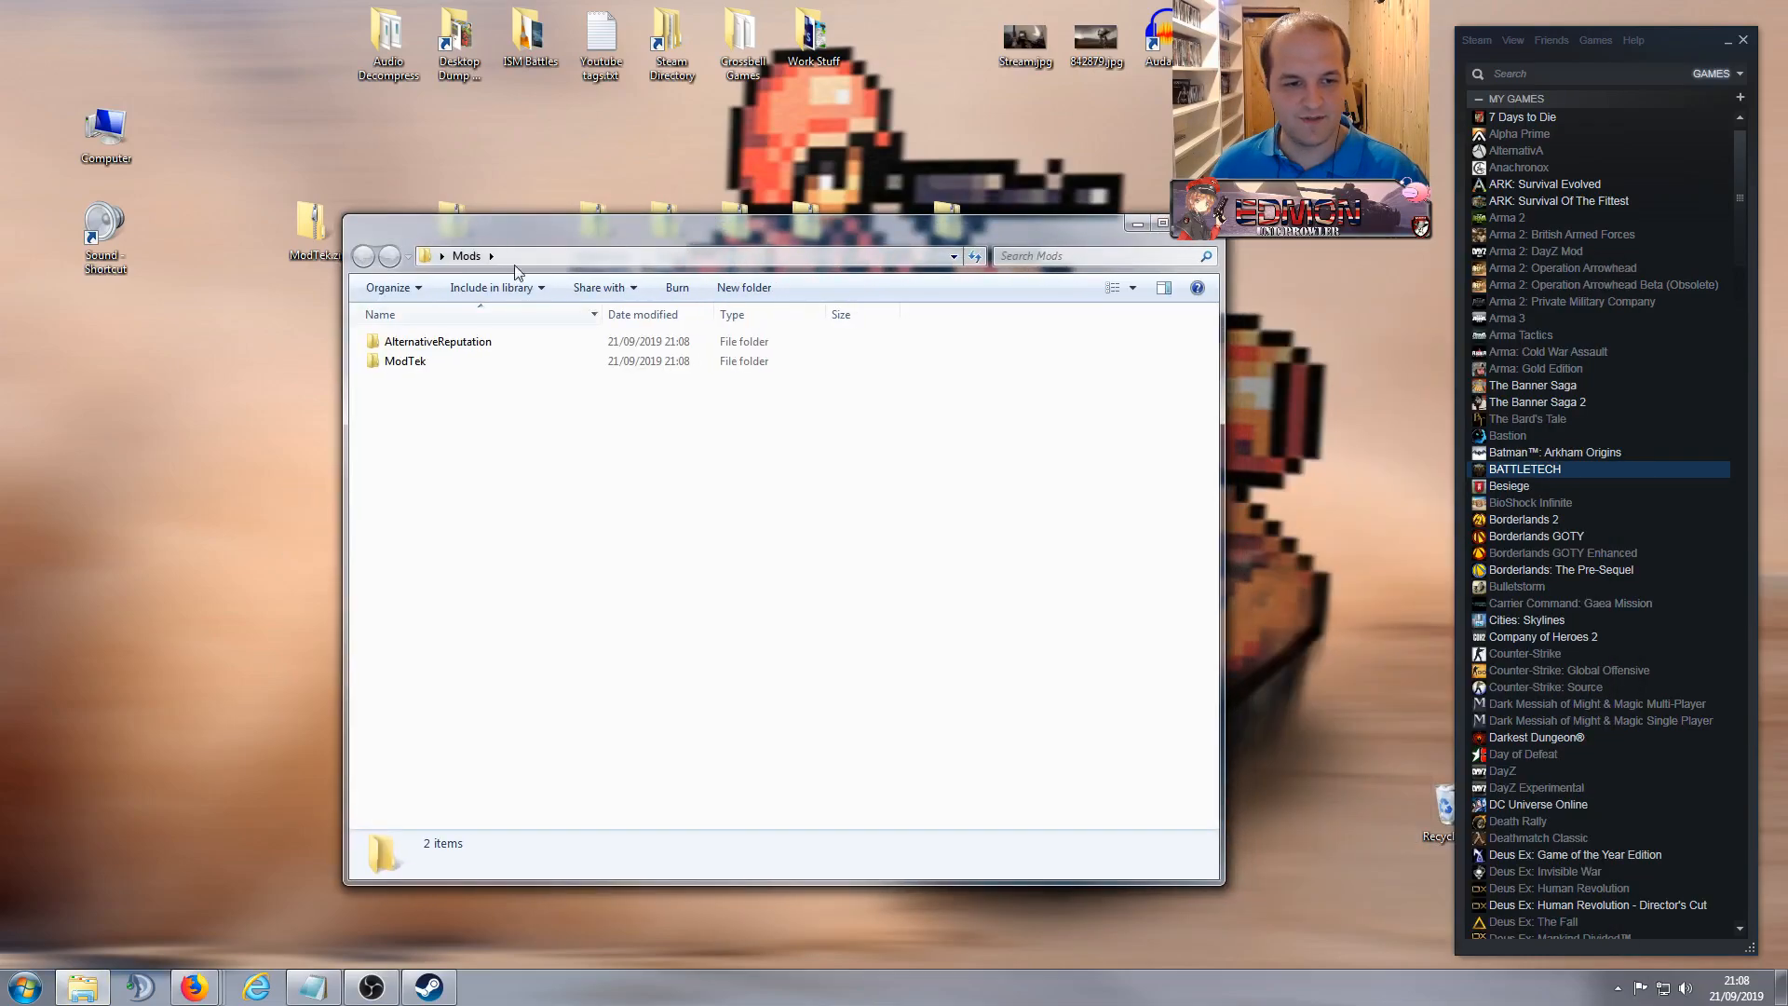
{"action": "left_click", "coordinate": [405, 362]}
{"action": "left_click", "coordinate": [547, 570]}
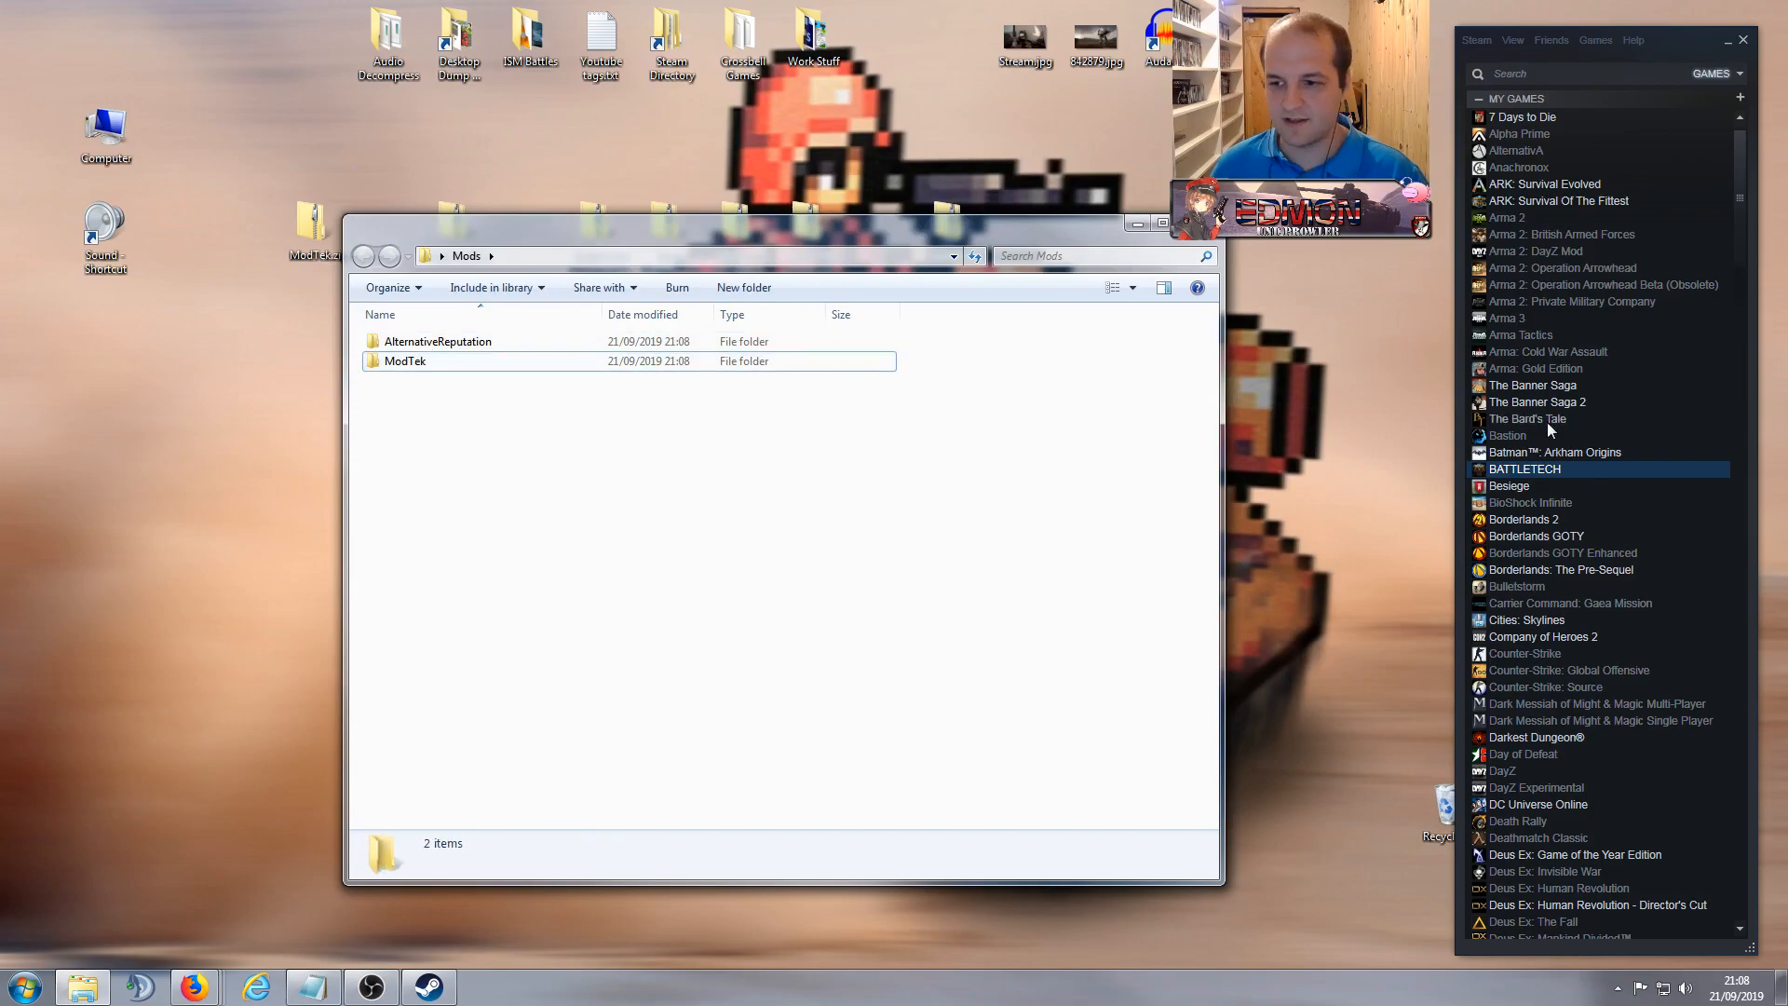
Step: Open the BATTLETECH install folder through the game's local files in Steam, keeping the desktop Mods folder's contents in view
{"action": "right_click", "coordinate": [1554, 470]}
{"action": "left_click", "coordinate": [1592, 738]}
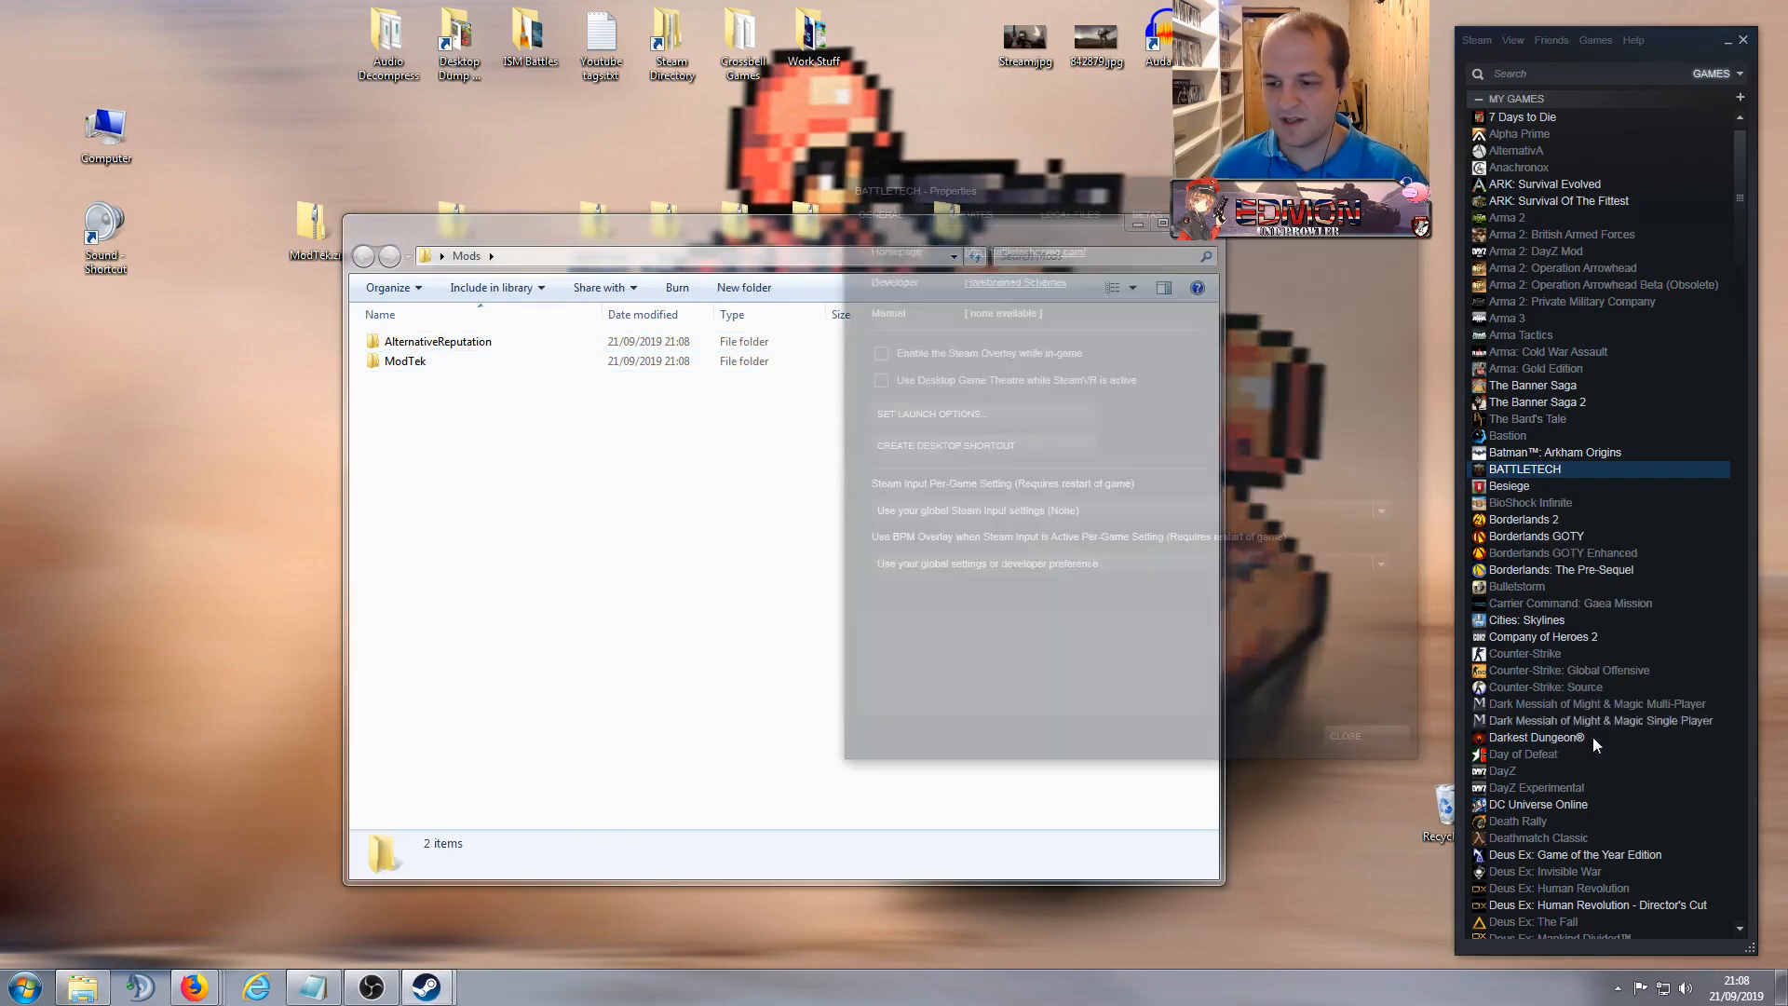
{"action": "left_click", "coordinate": [1064, 209]}
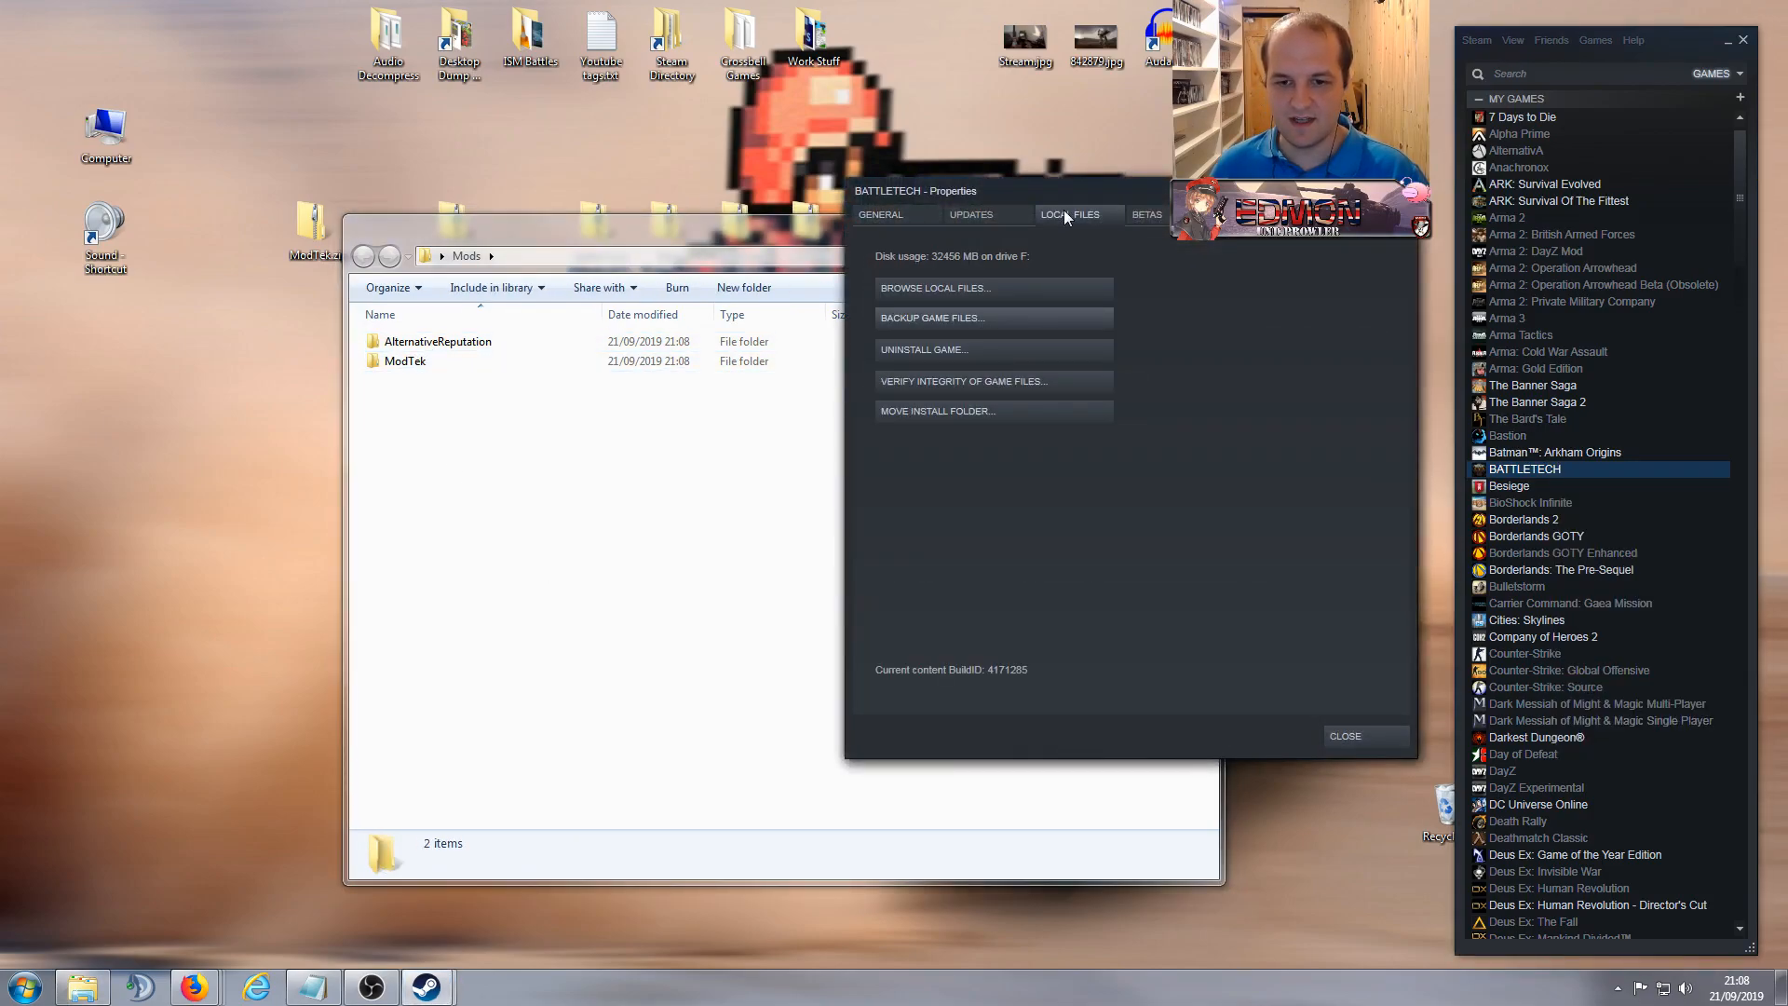
{"action": "left_click", "coordinate": [961, 287]}
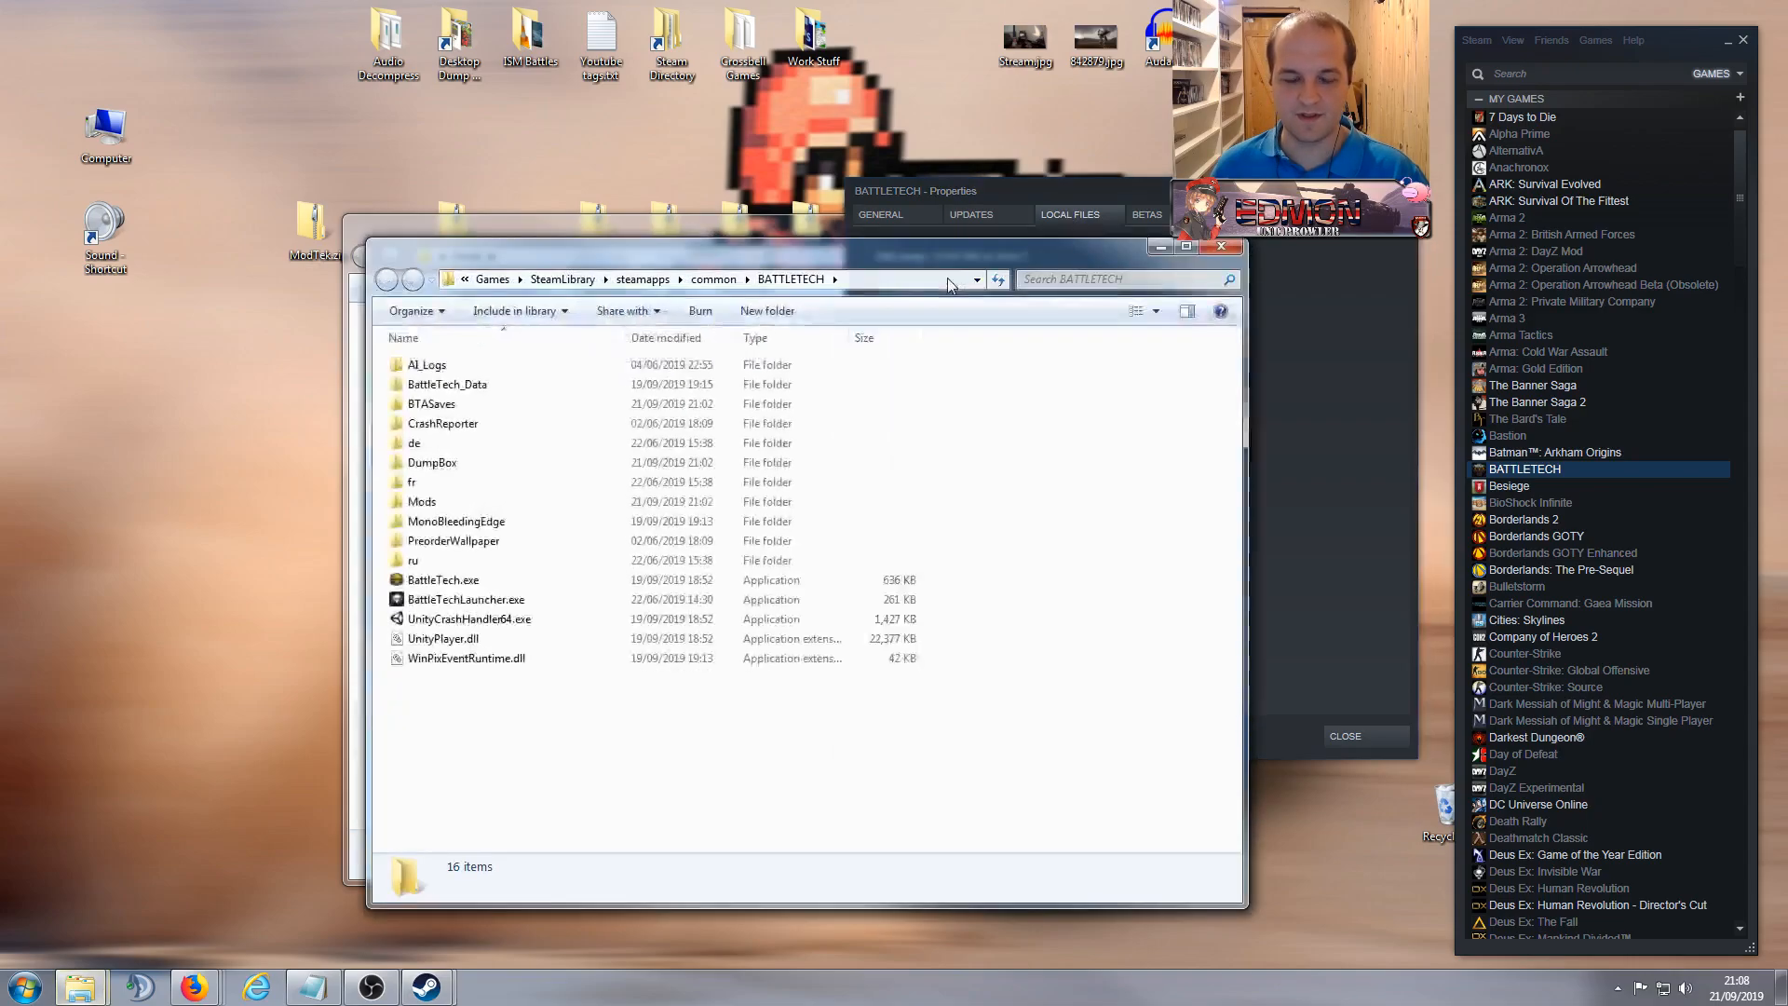
{"action": "left_click_drag", "start_coordinate": [678, 250], "coordinate": [954, 202]}
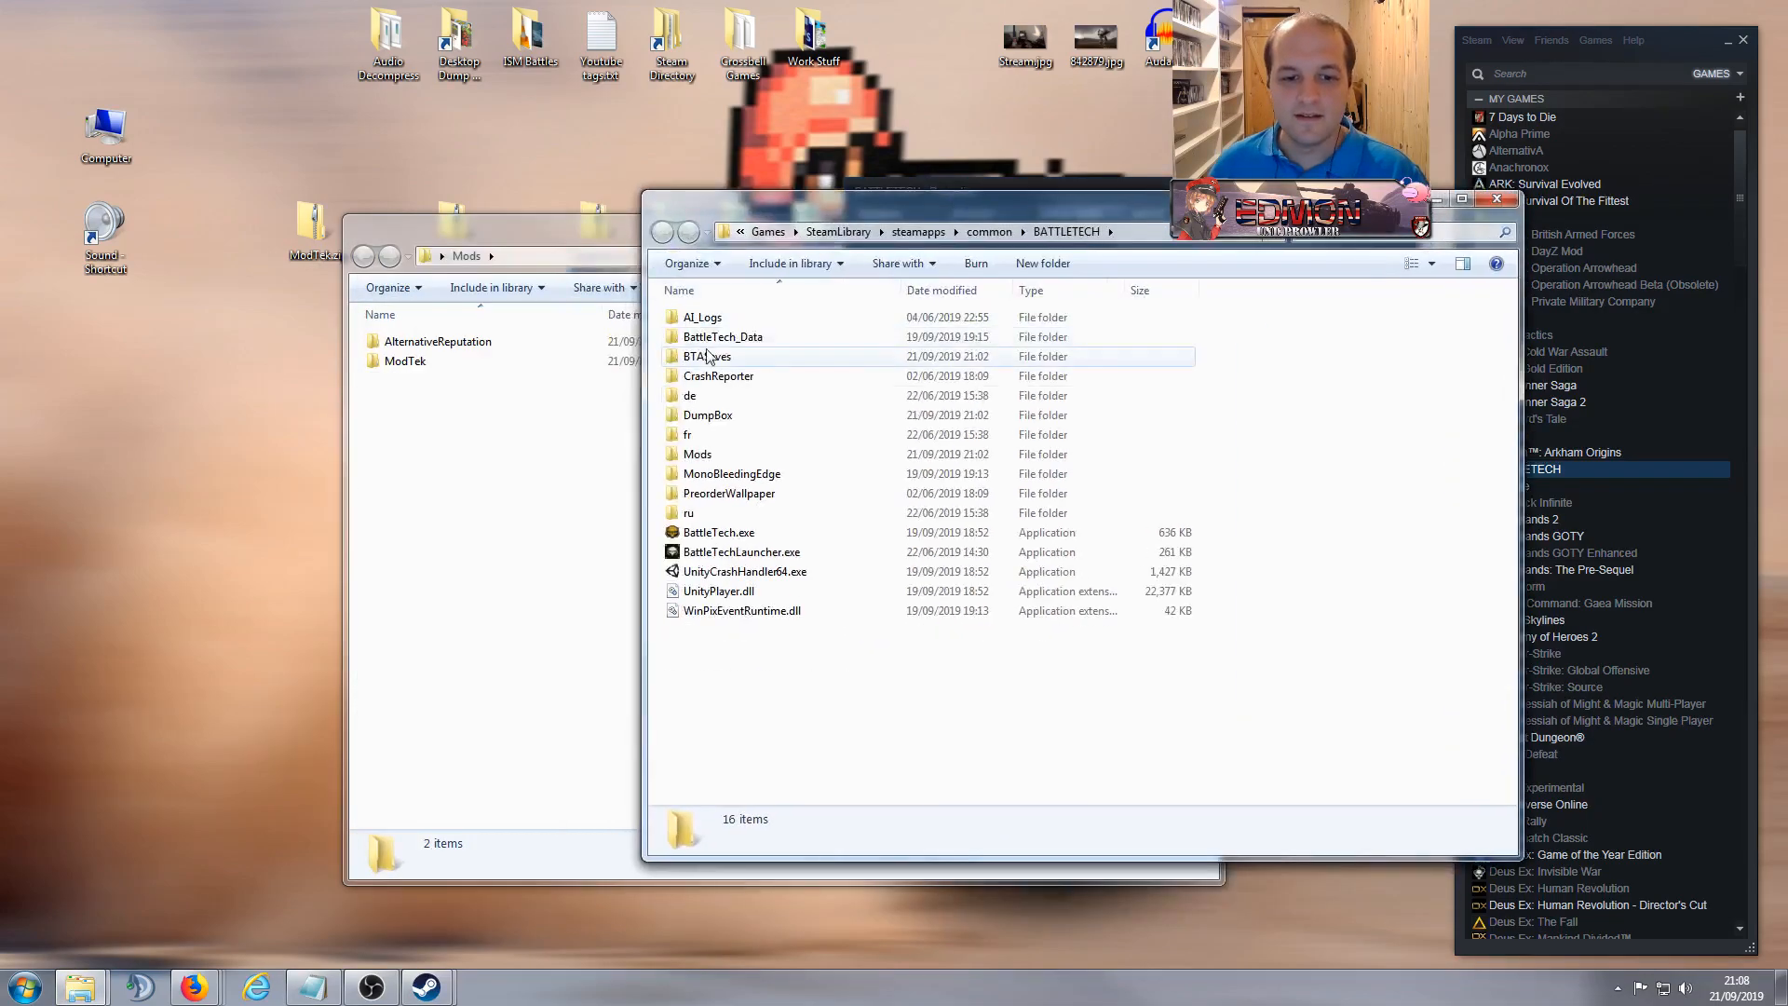
Step: Open the Mods folder inside the BATTLETECH install and look through its installed mod folders
{"action": "double_click", "coordinate": [700, 455]}
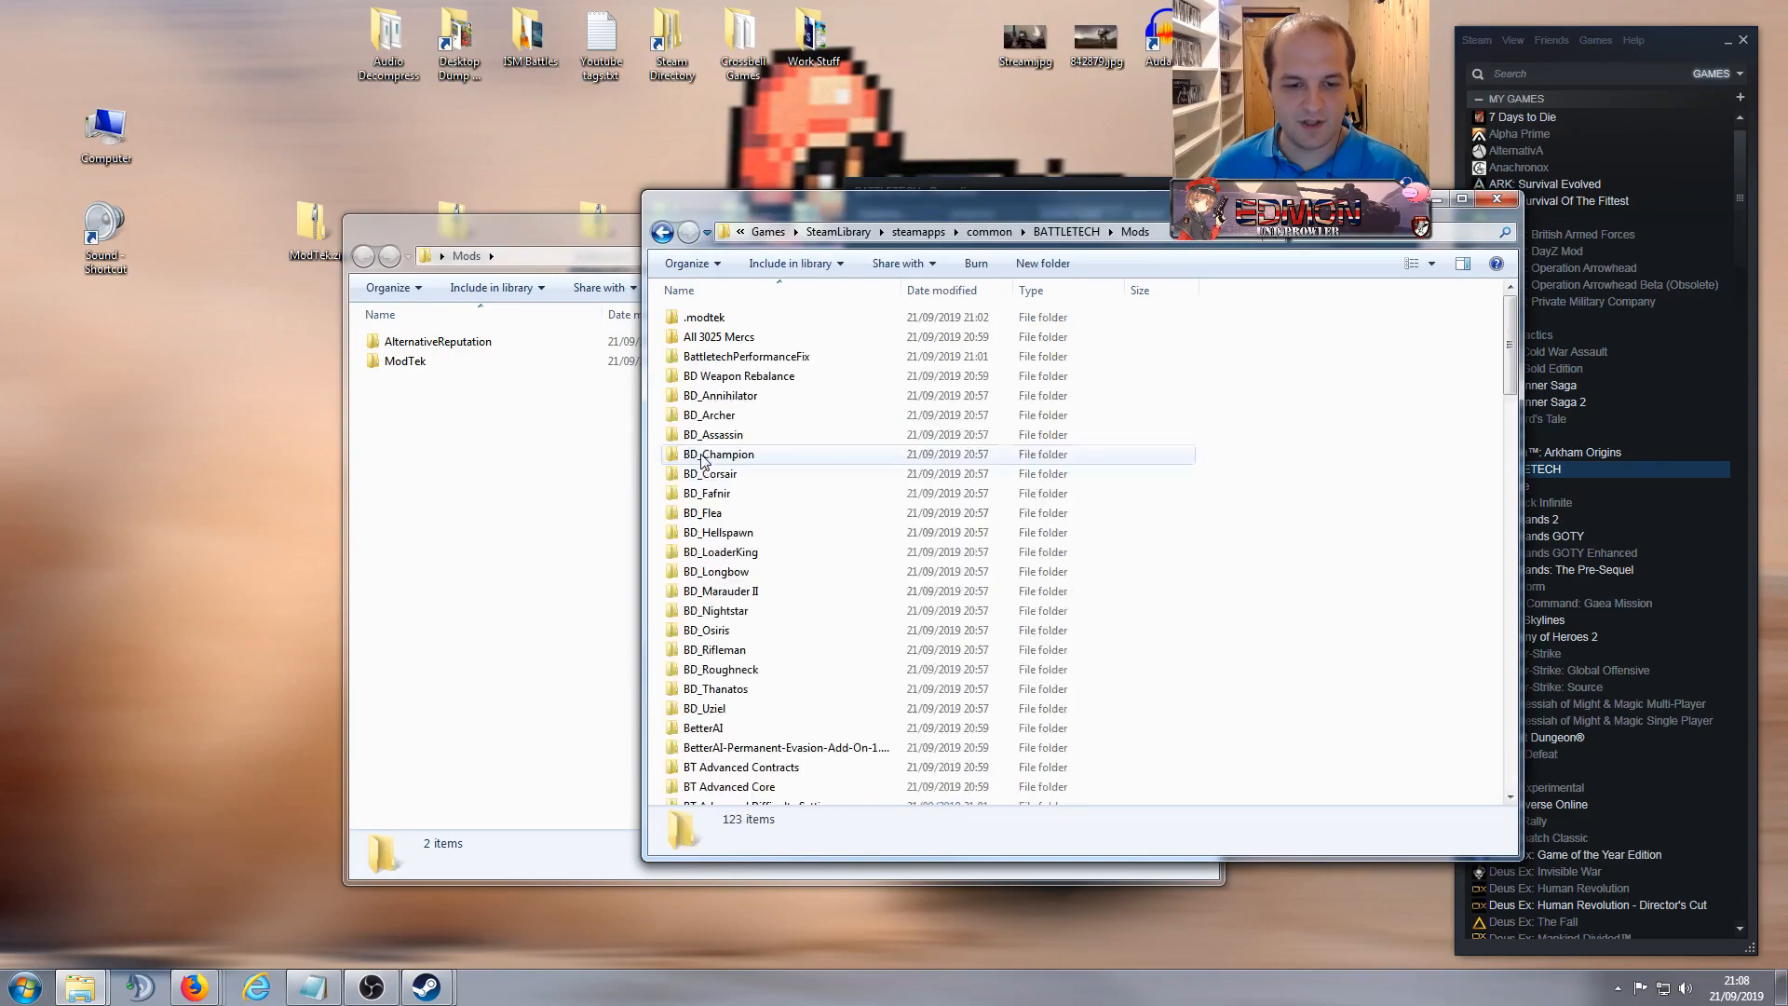
{"action": "scroll", "coordinate": [770, 411], "scroll_direction": "down", "scroll_amount": 12}
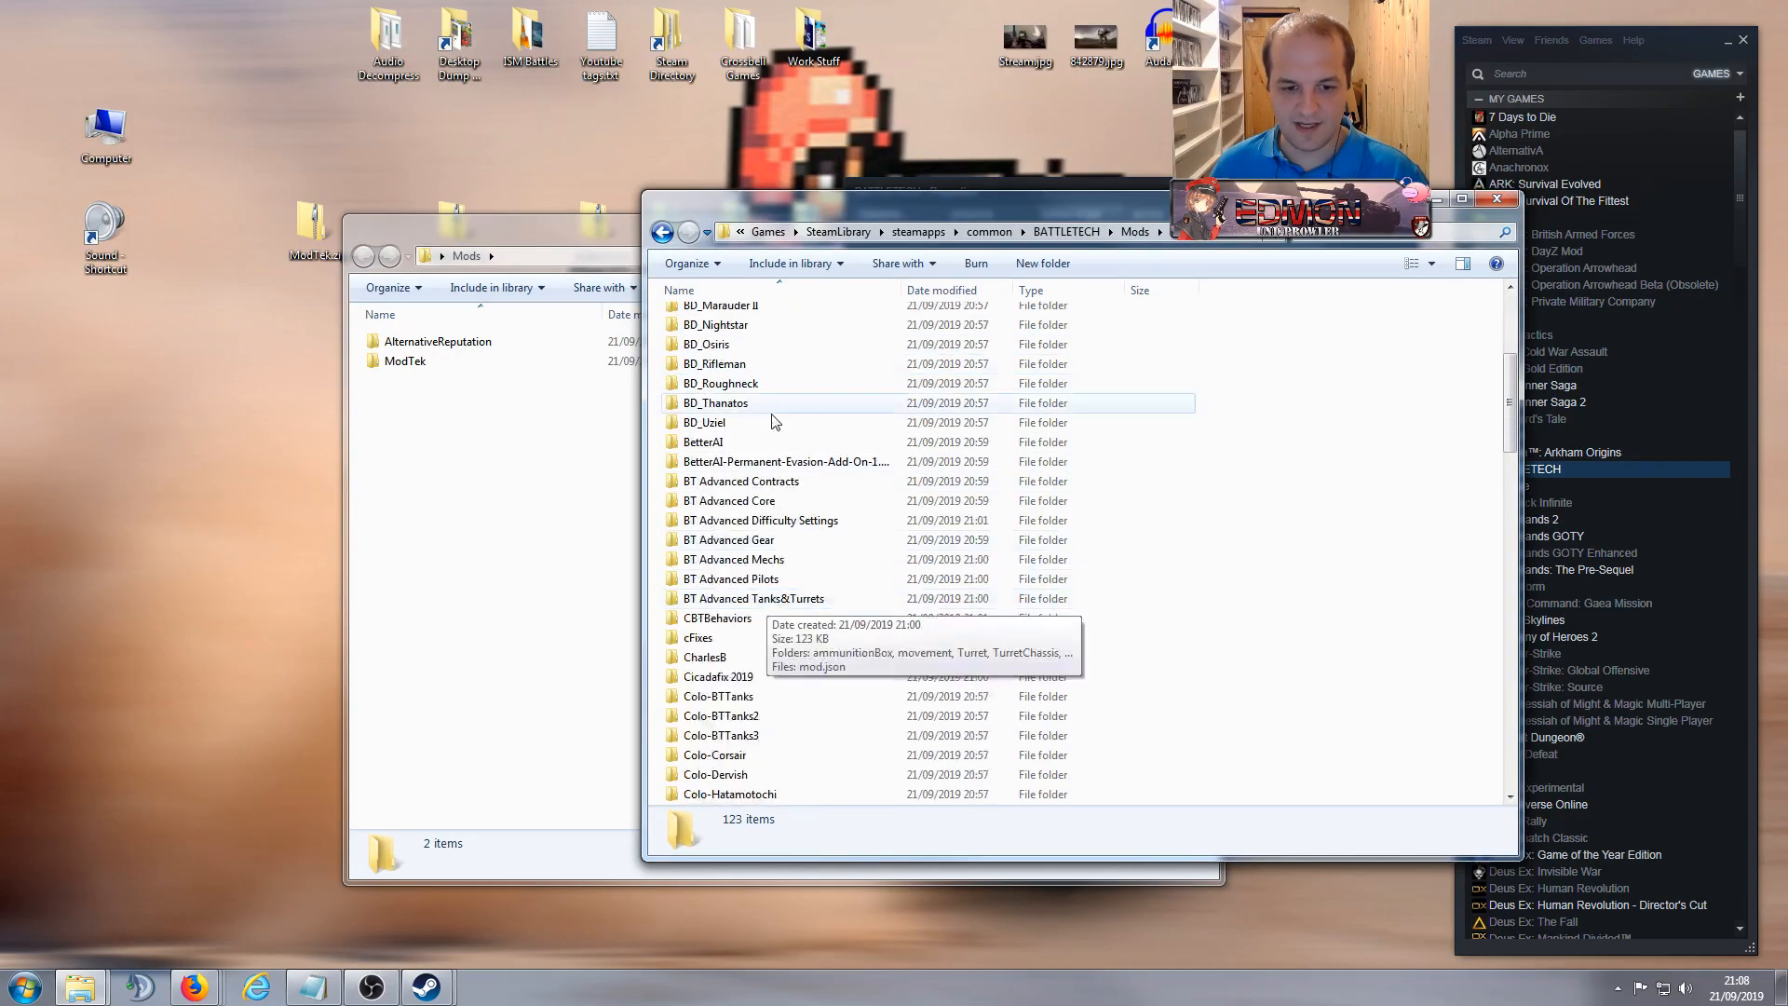
{"action": "scroll", "coordinate": [787, 531], "scroll_direction": "down", "scroll_amount": 12}
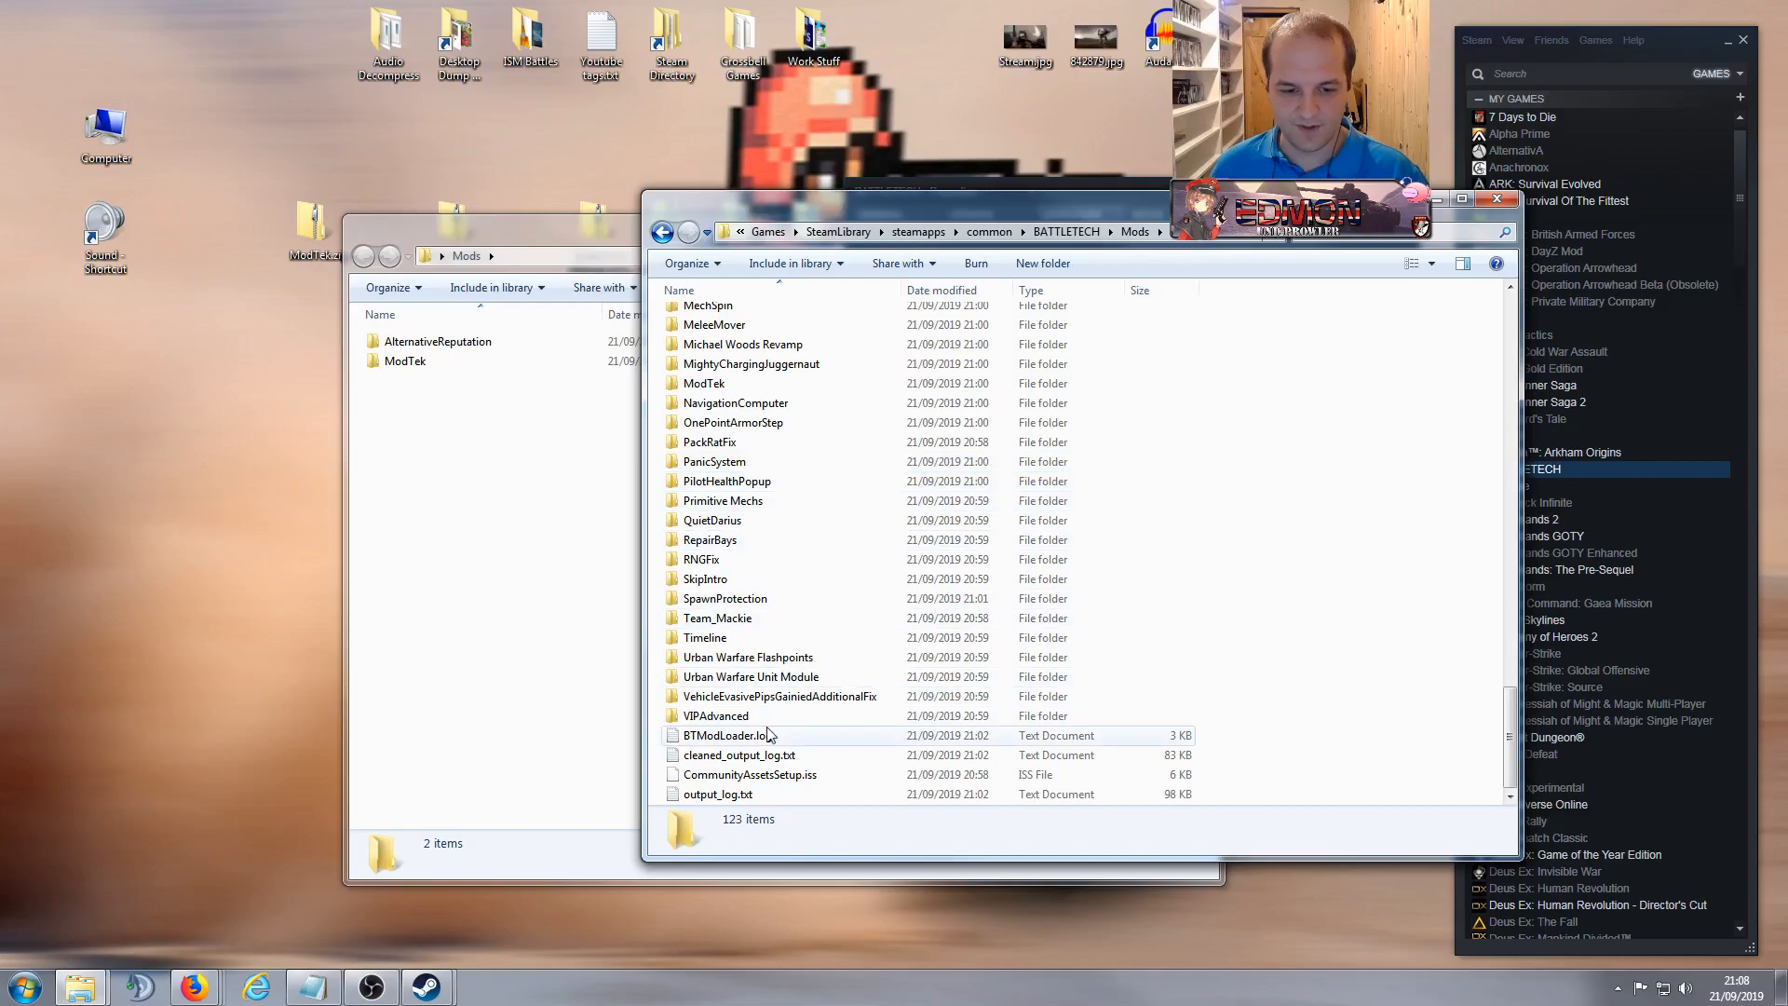
{"action": "scroll", "coordinate": [773, 493], "scroll_direction": "up", "scroll_amount": 4}
{"action": "scroll", "coordinate": [773, 493], "scroll_direction": "up", "scroll_amount": 20}
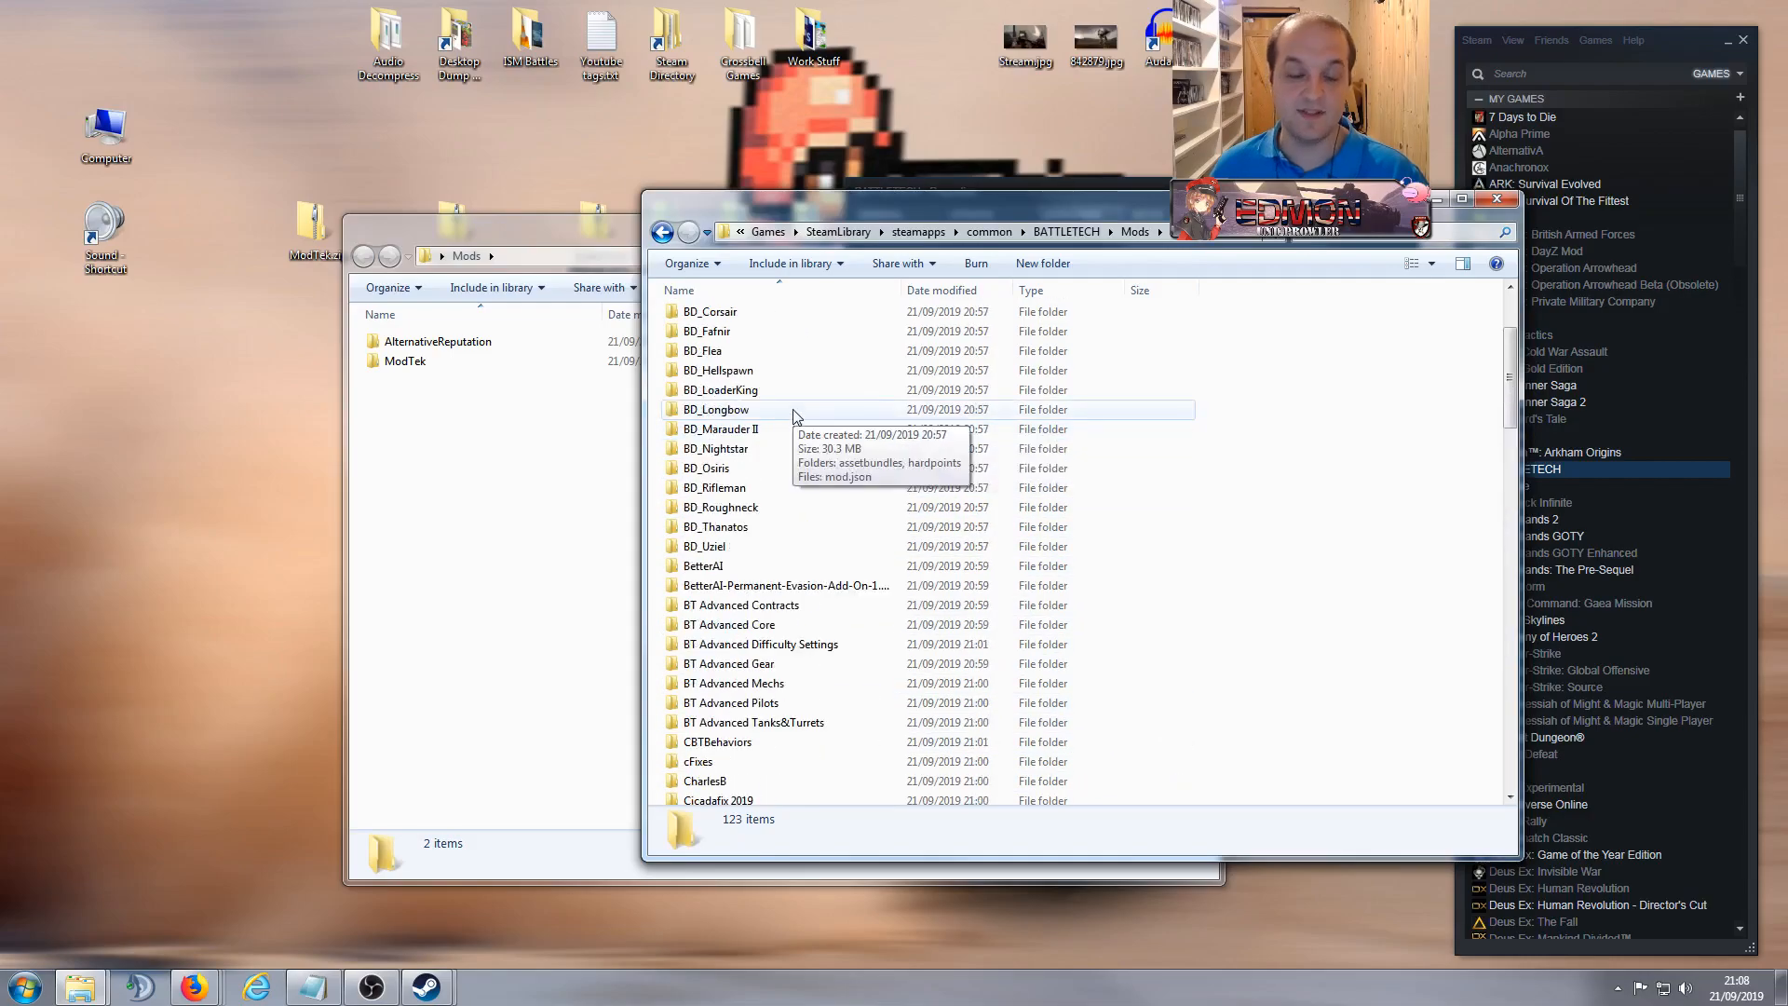
Step: Close the installed game's Mods folder window and the BATTLETECH properties window, leaving the desktop Mods folder open
{"action": "left_click", "coordinate": [1497, 199]}
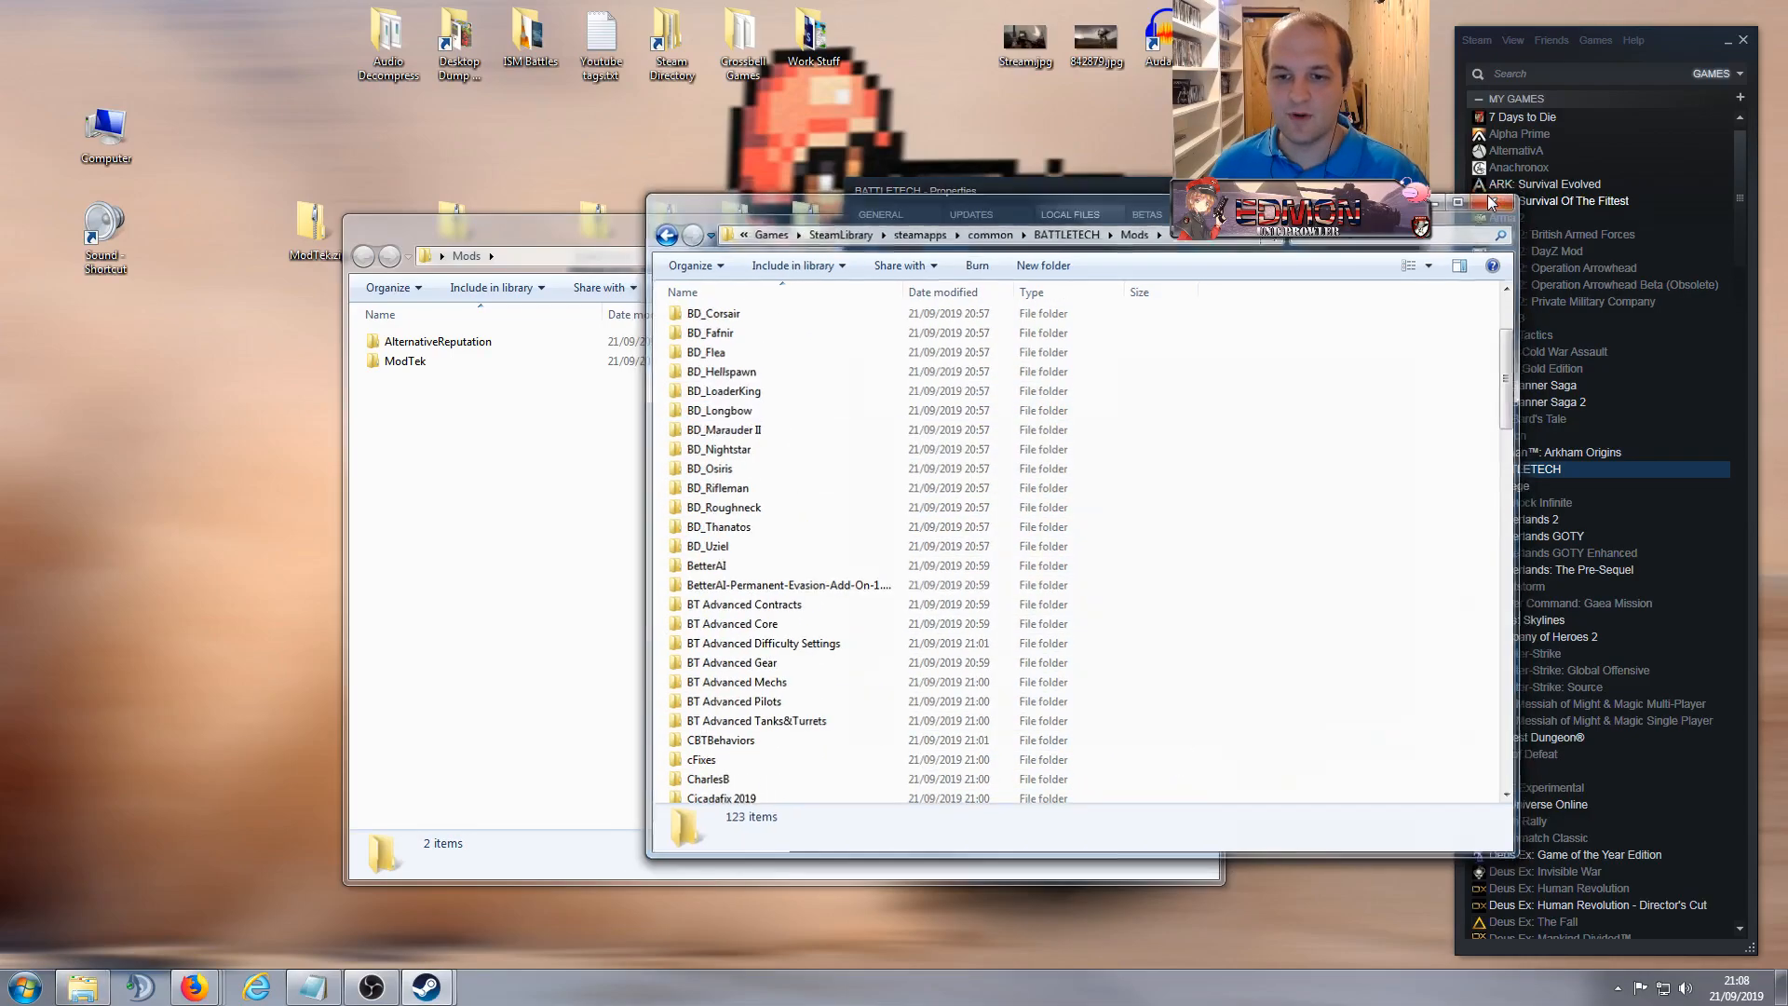
{"action": "left_click", "coordinate": [538, 507]}
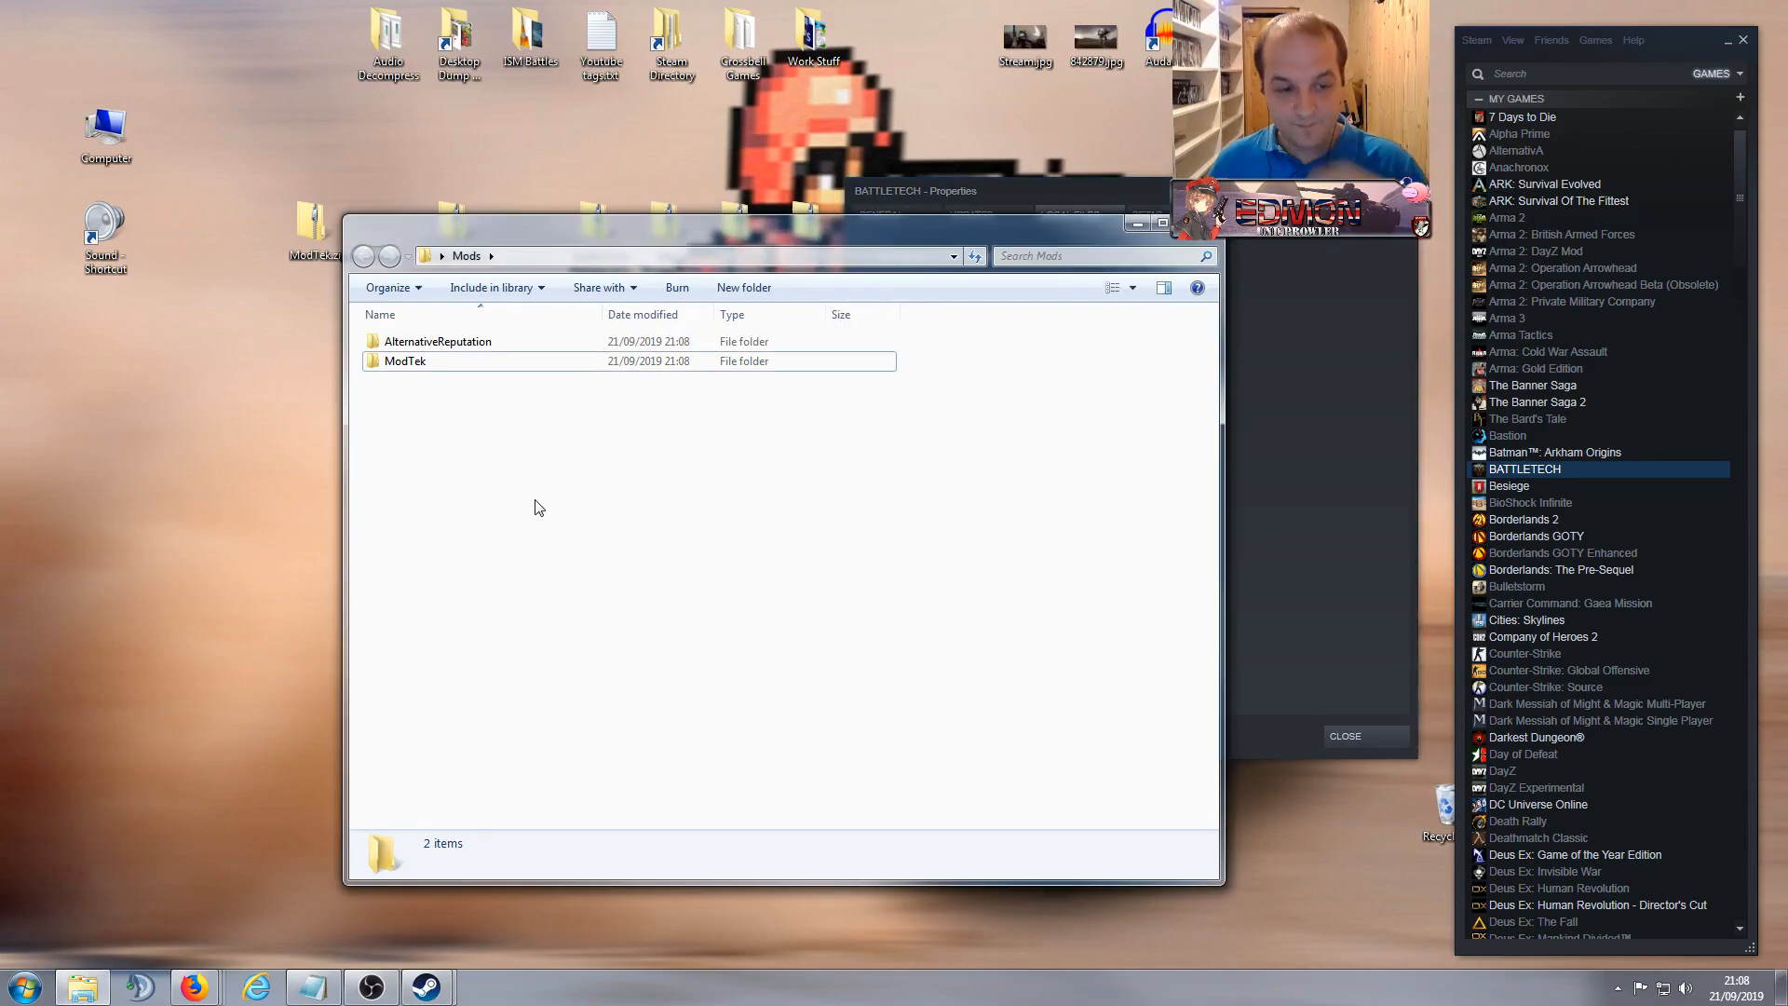
{"action": "left_click", "coordinate": [1313, 355]}
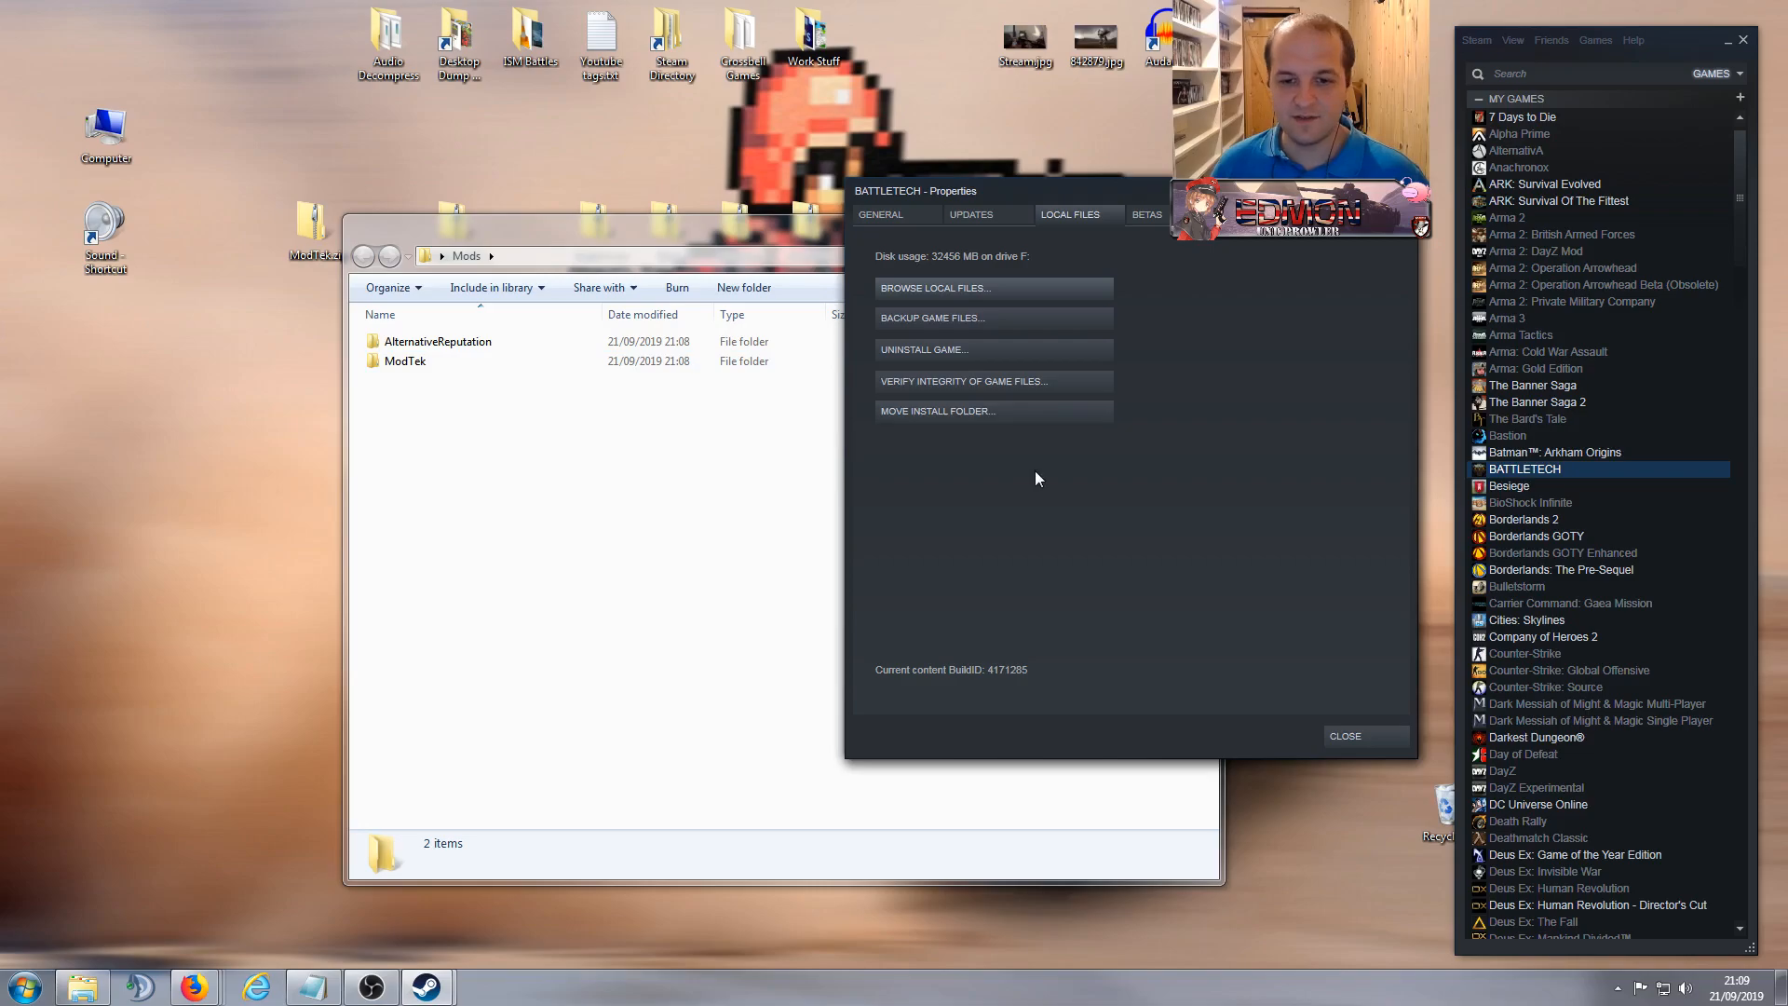
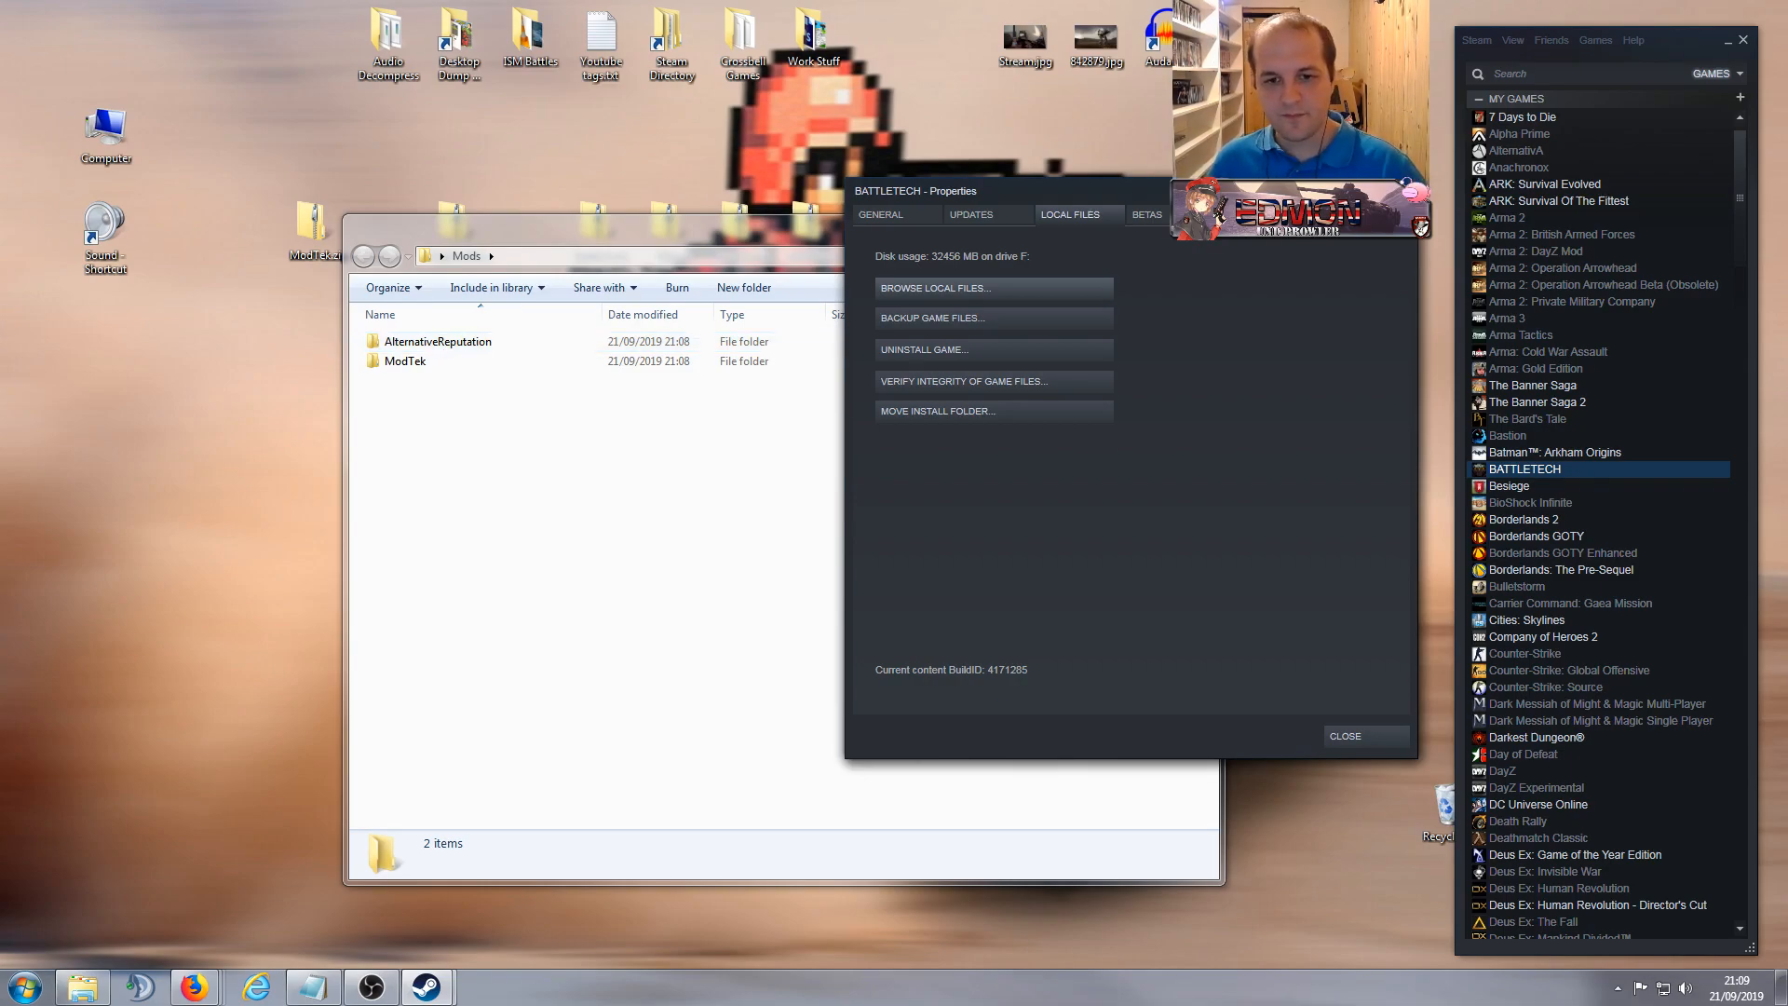
{"action": "left_click", "coordinate": [1402, 191]}
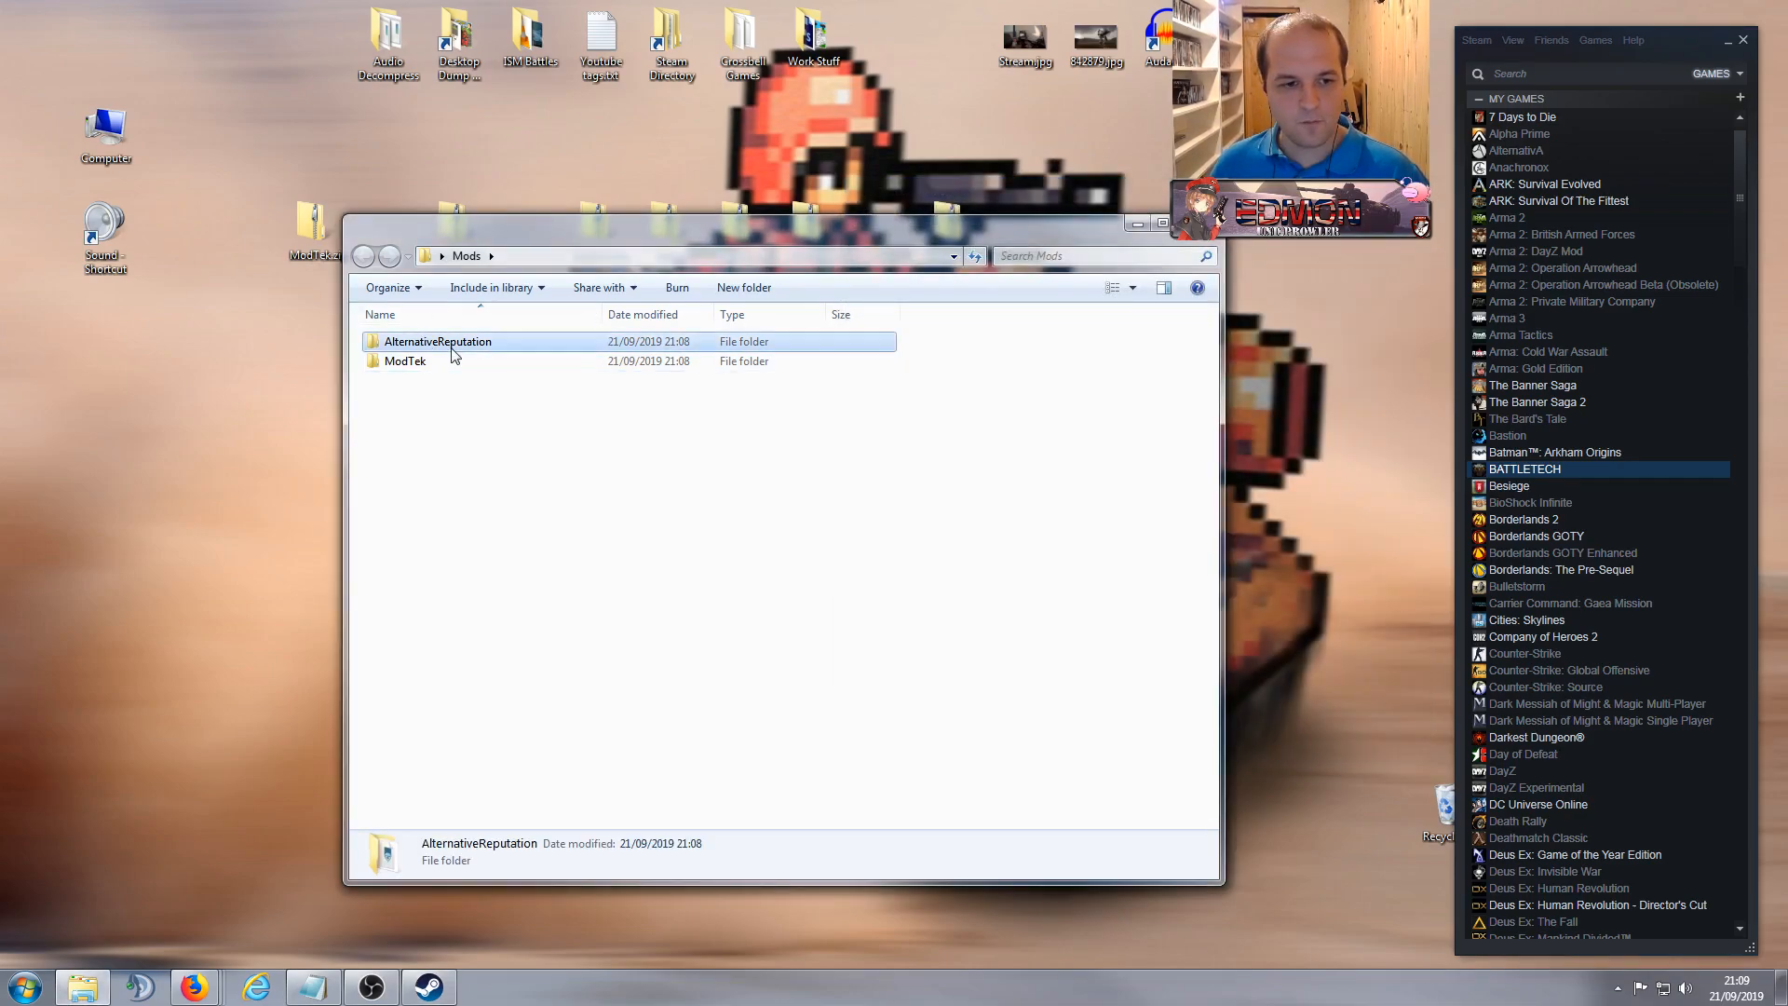
Step: Open the AlternativeReputation mod folder and look at its mod.json file and StreamingAssets folder
{"action": "left_click", "coordinate": [435, 342]}
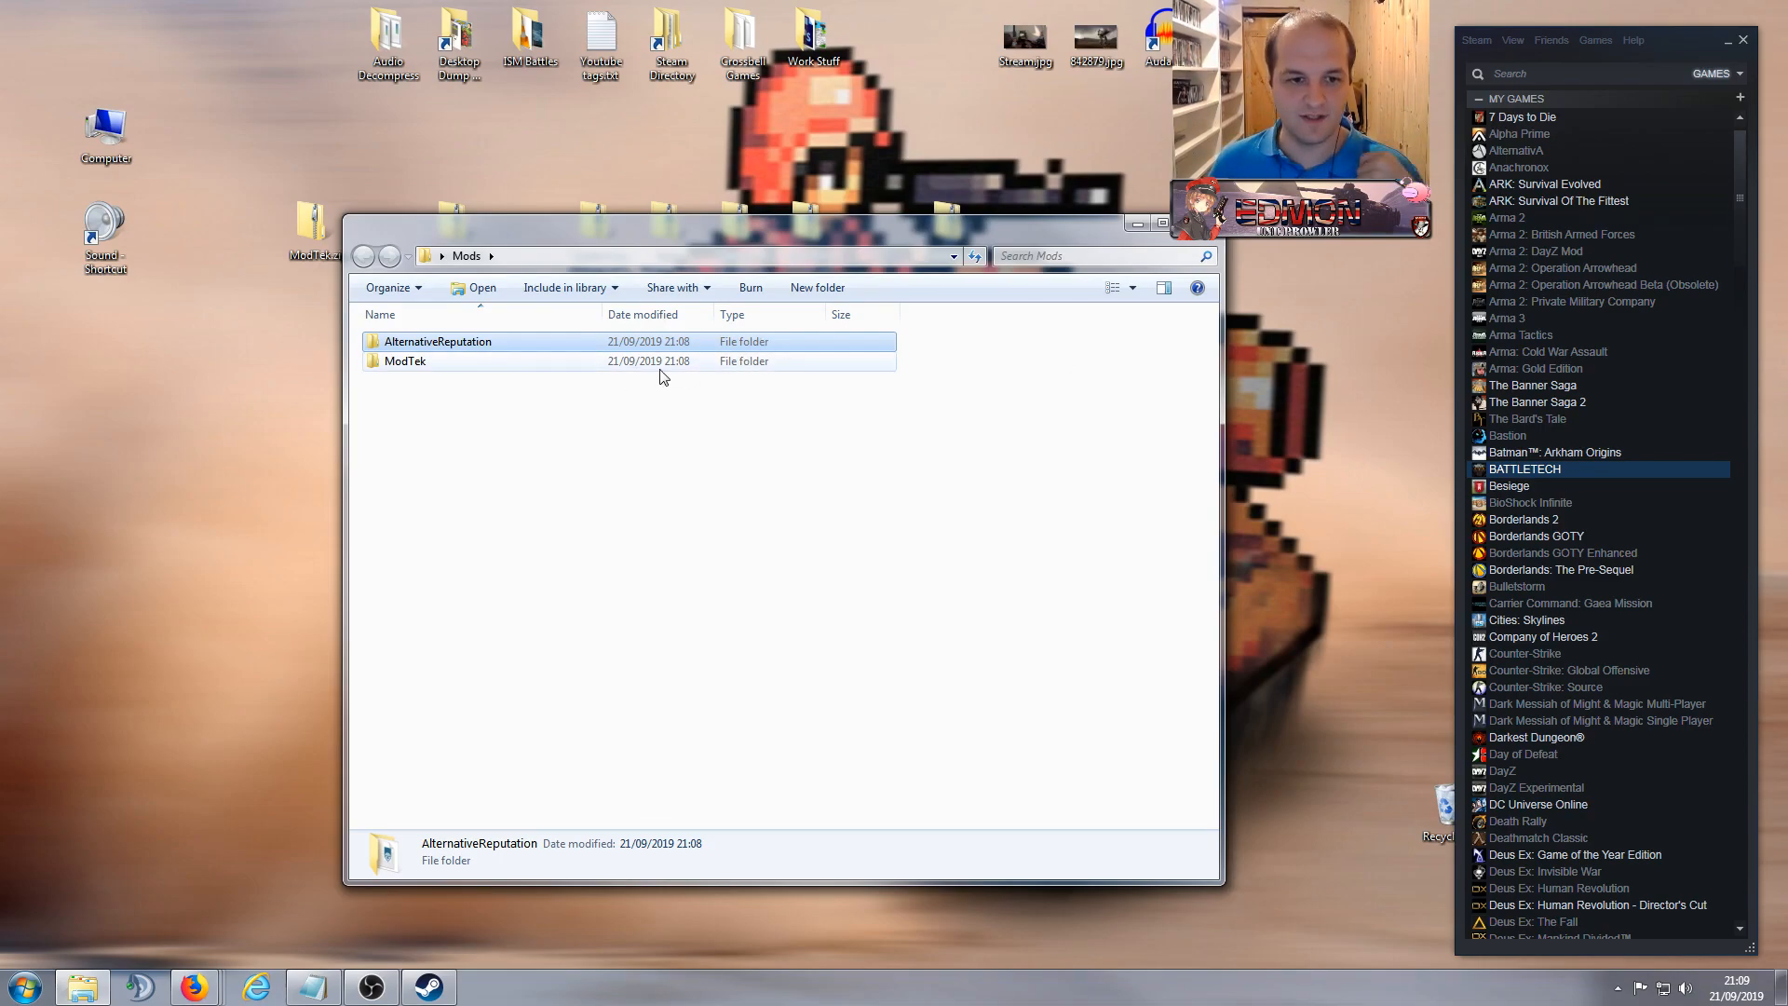
{"action": "double_click", "coordinate": [463, 341]}
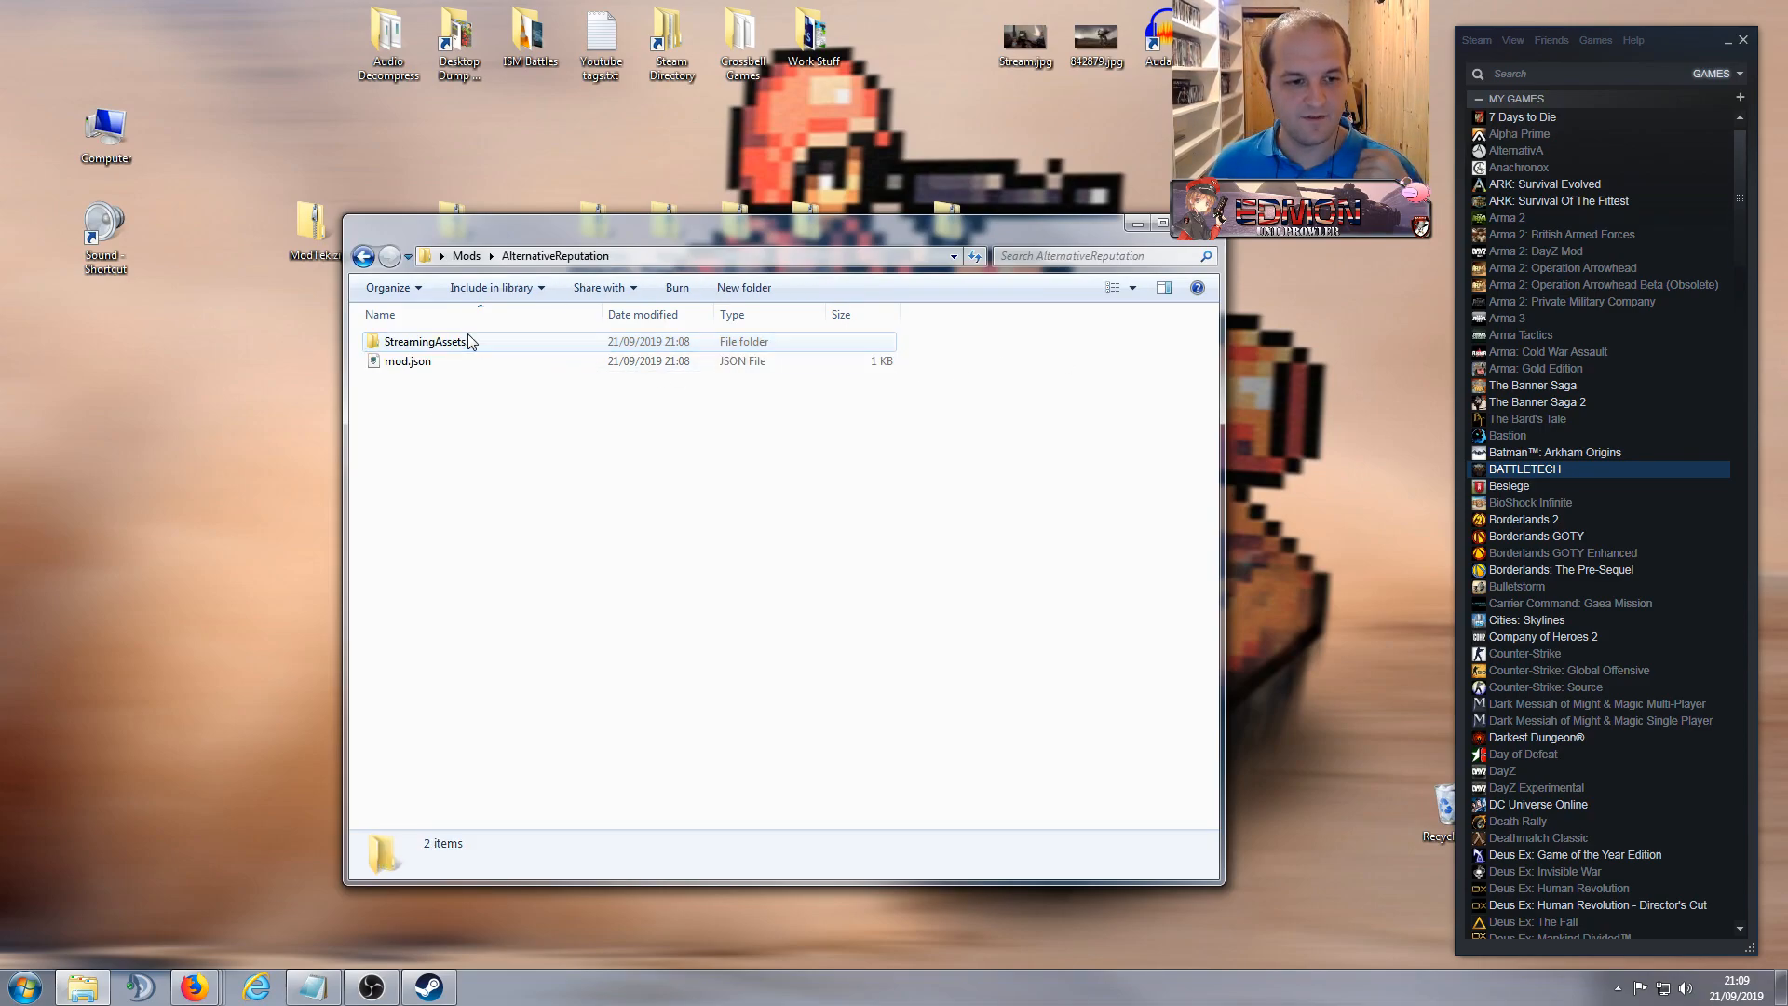
{"action": "left_click", "coordinate": [421, 366]}
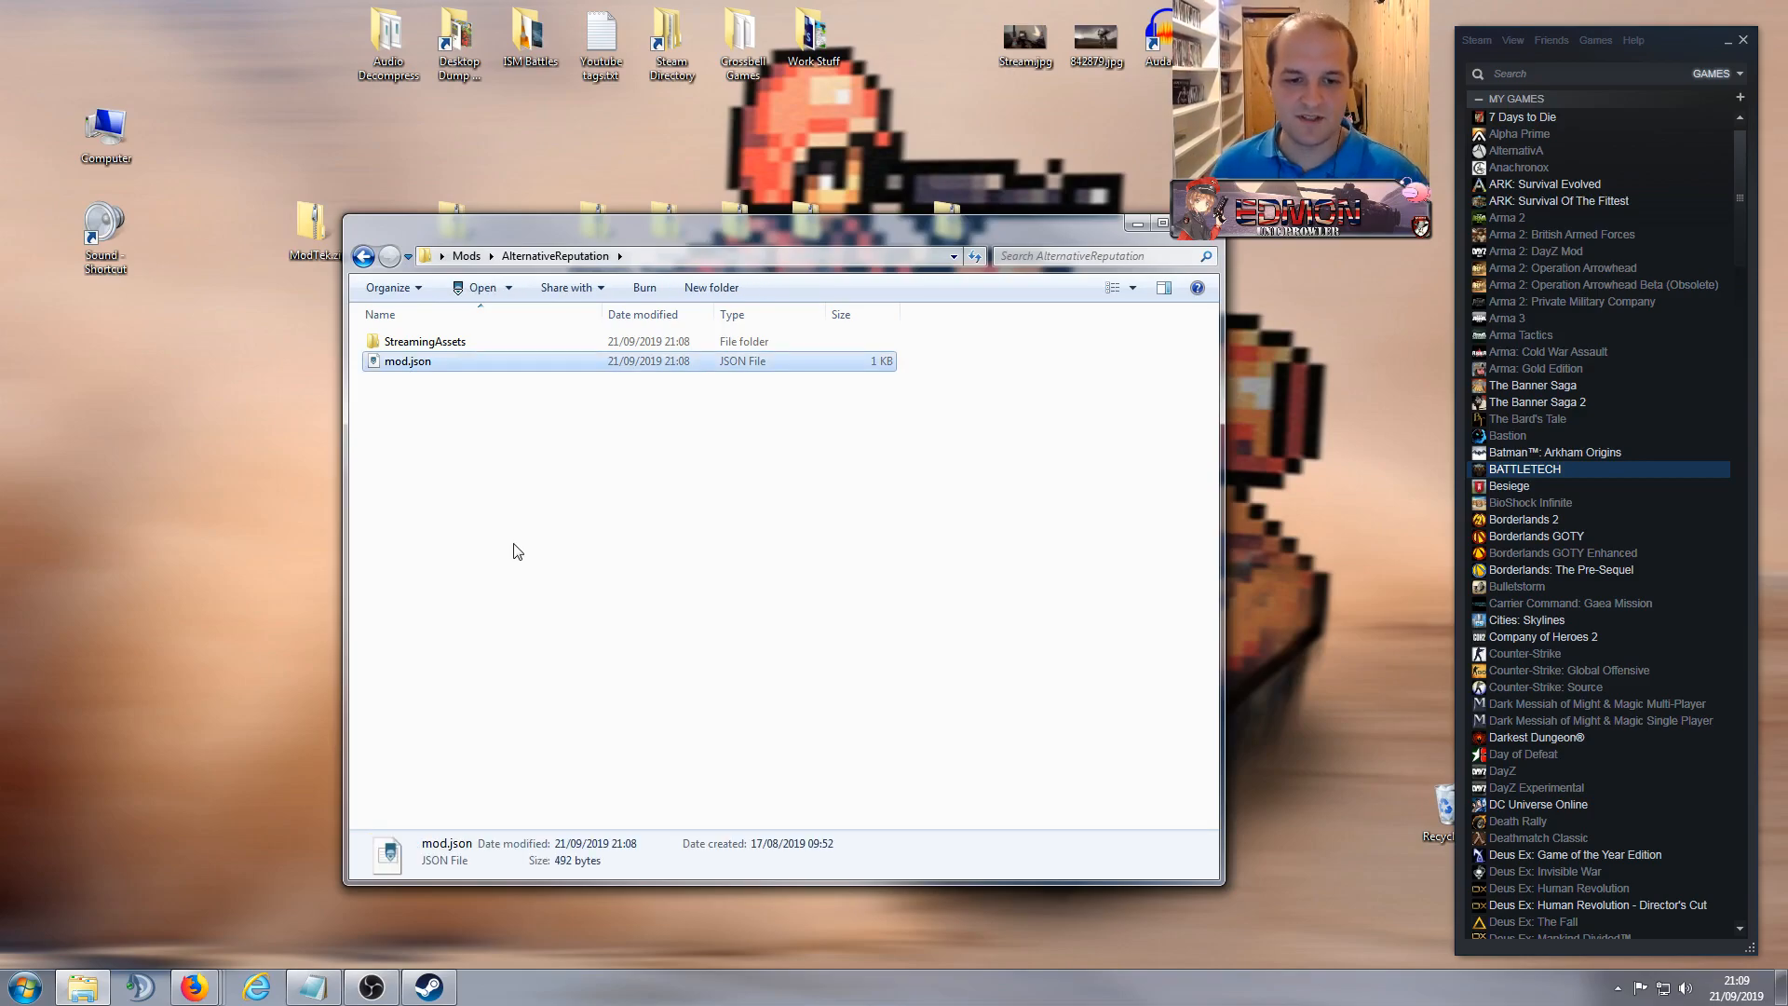
{"action": "left_click", "coordinate": [396, 342]}
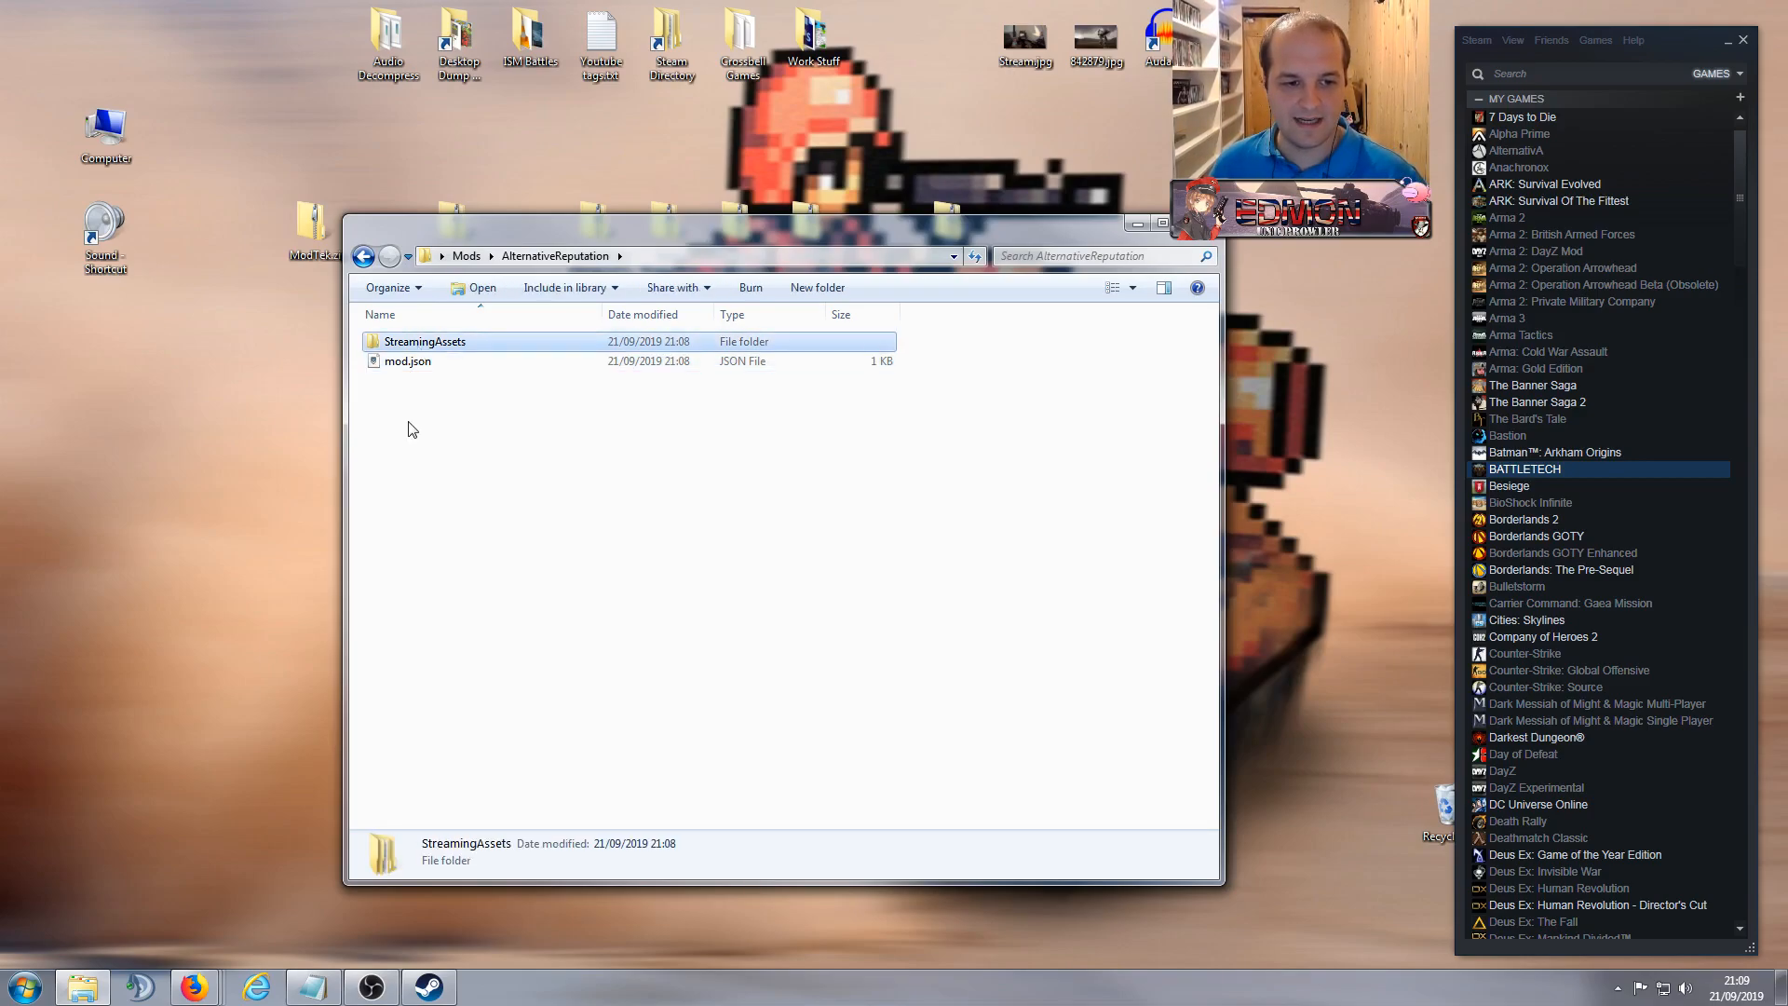
Step: Open mod.json with Notepad, keeping Notepad as the program always used for this file type
{"action": "left_click", "coordinate": [407, 369]}
{"action": "right_click", "coordinate": [406, 365]}
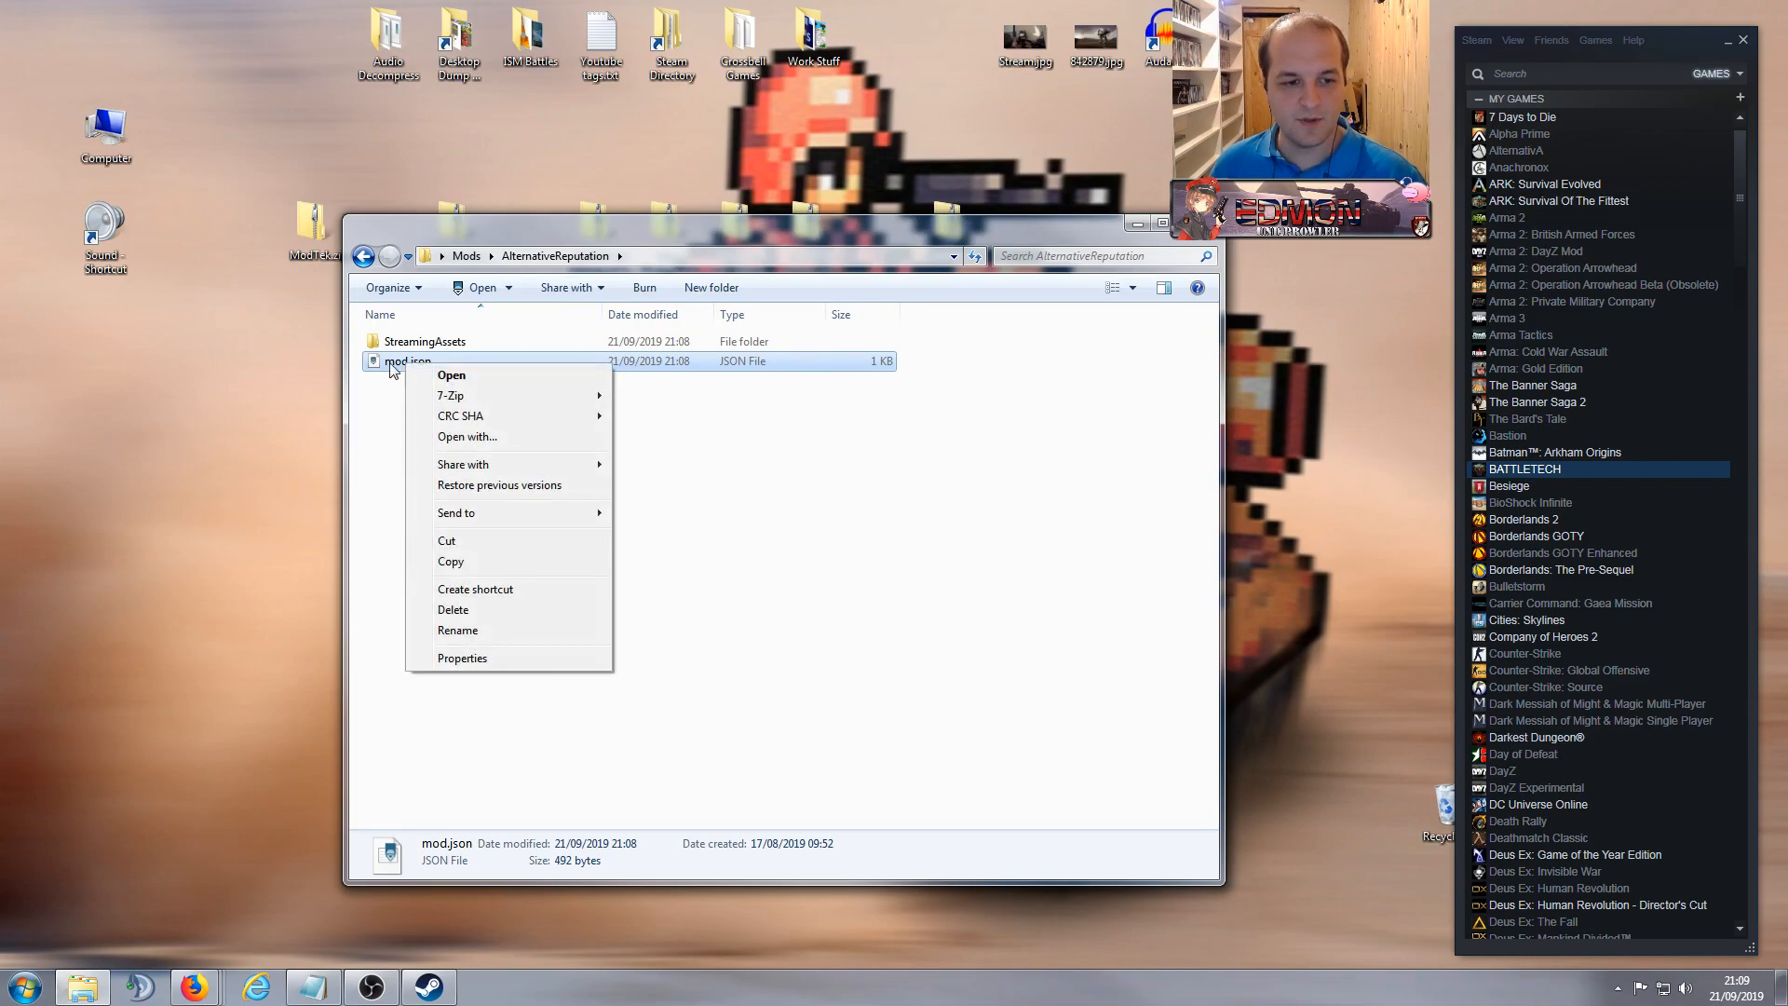
{"action": "left_click", "coordinate": [515, 436]}
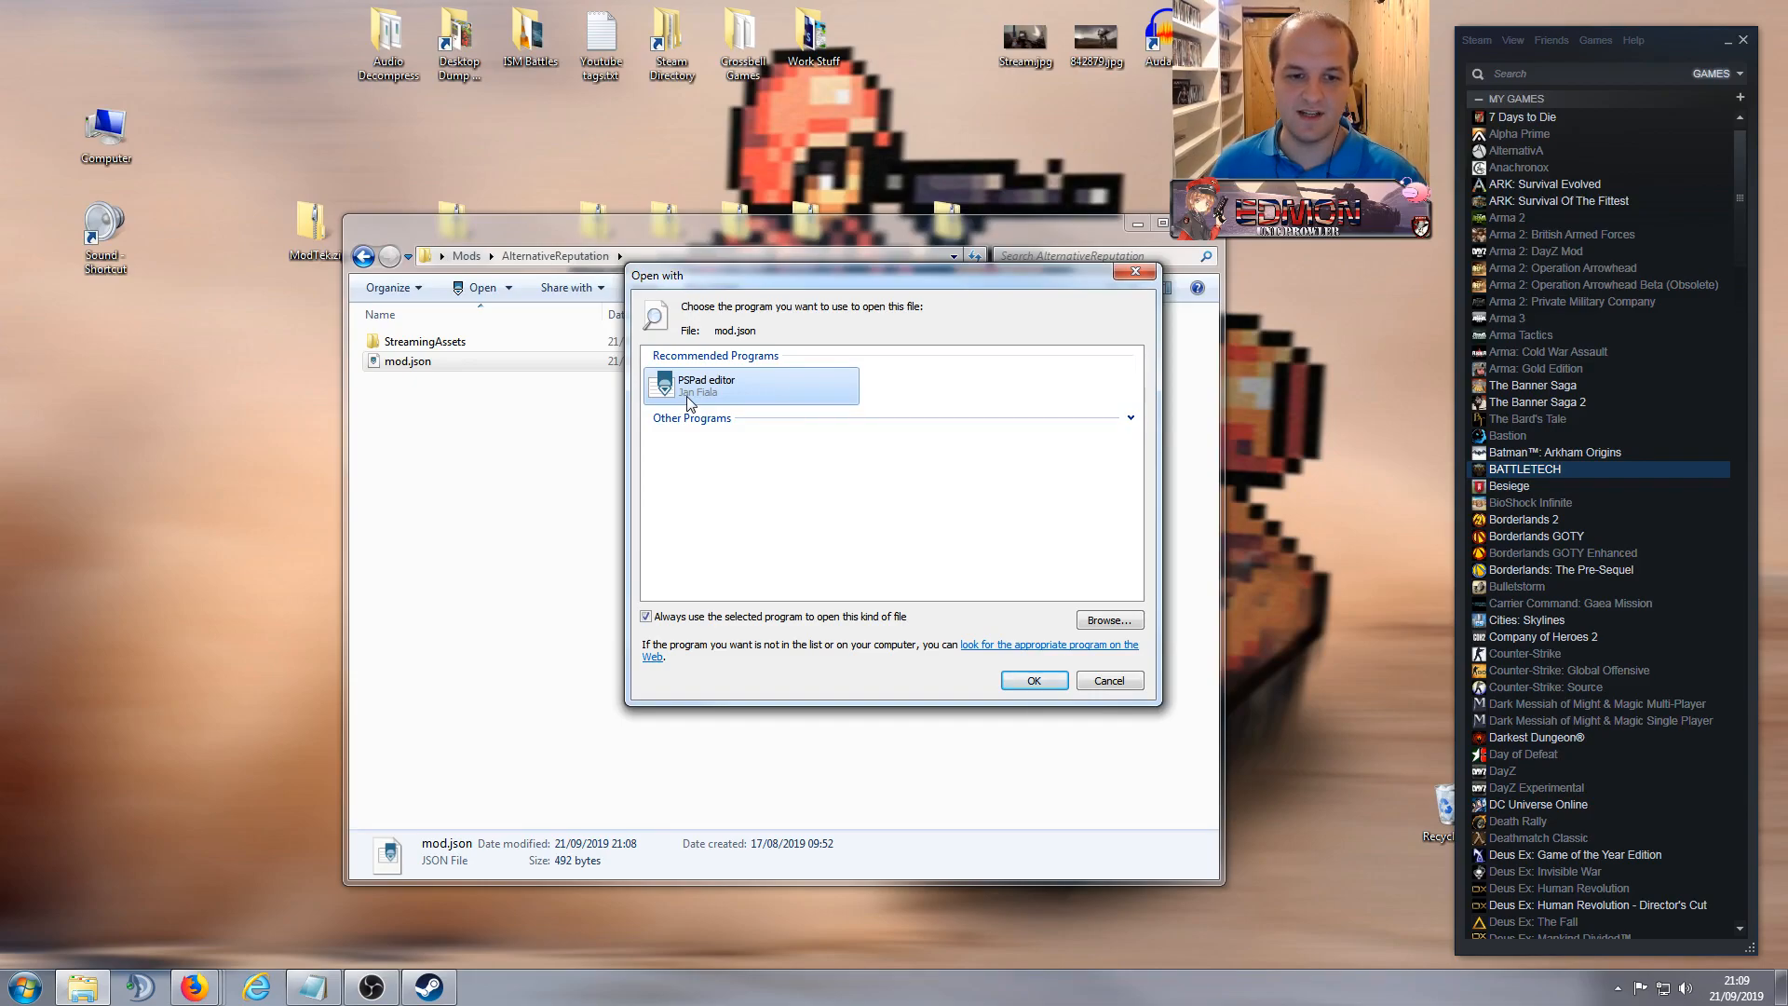
{"action": "left_click", "coordinate": [1122, 423]}
{"action": "left_click", "coordinate": [1122, 422]}
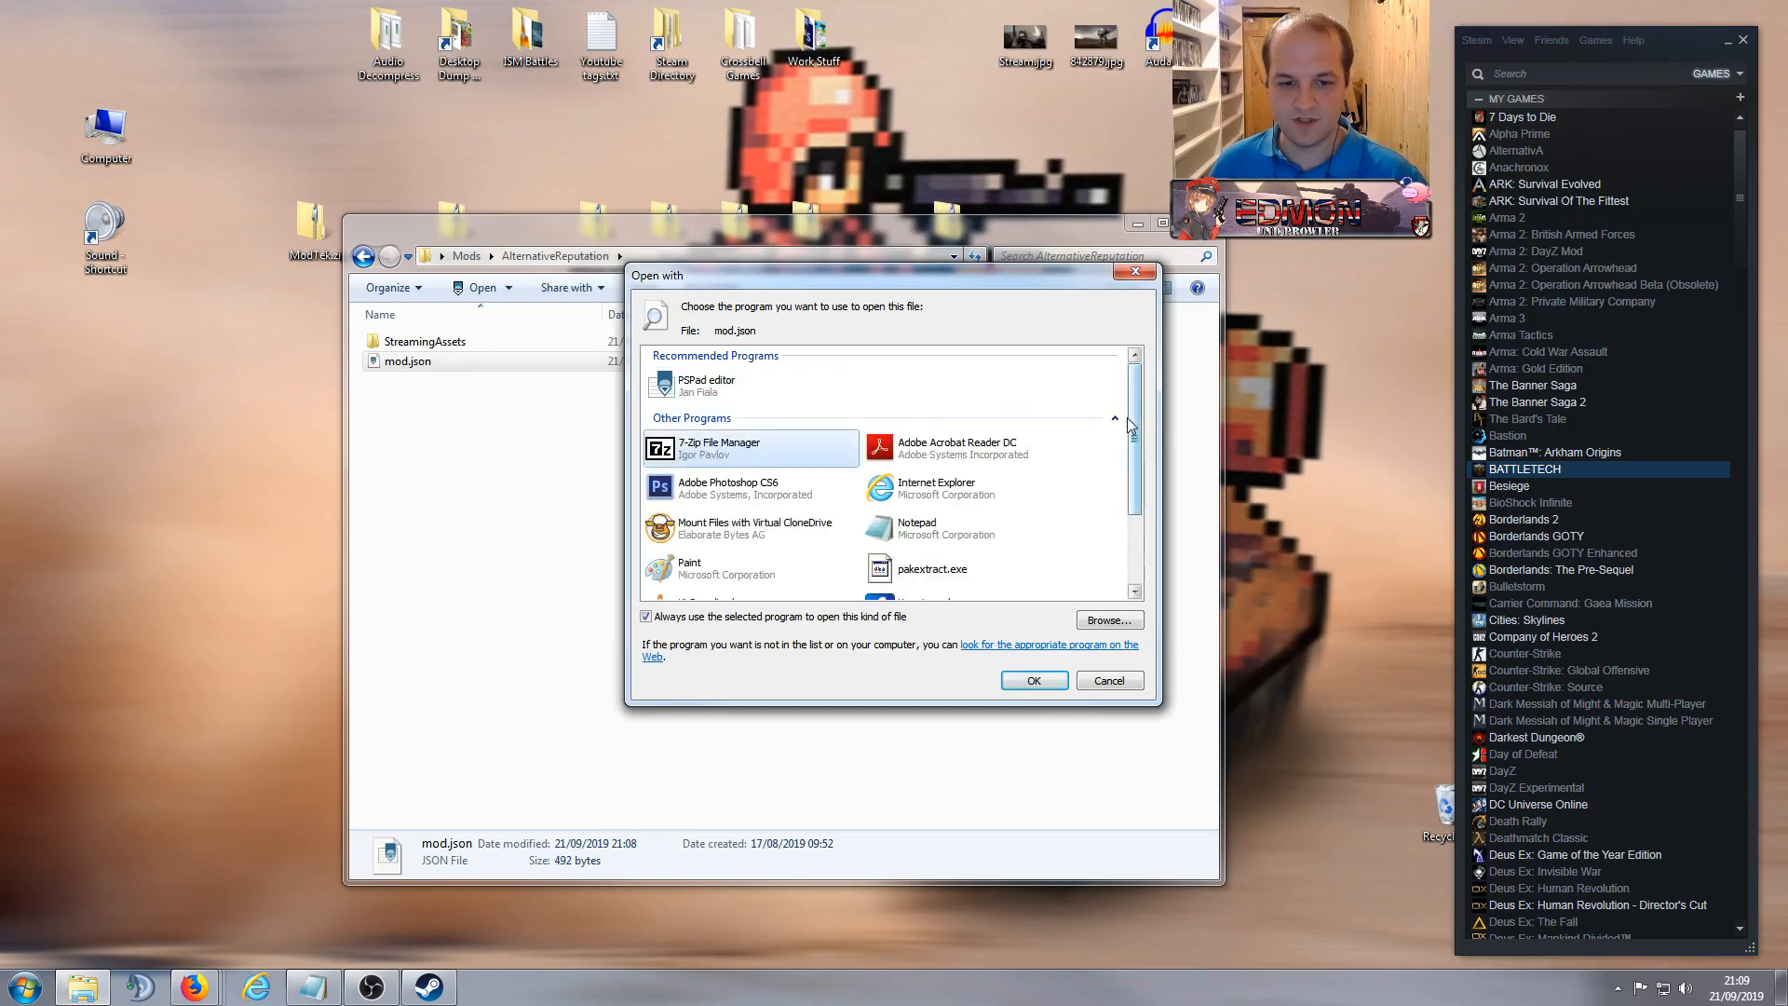
{"action": "left_click", "coordinate": [929, 540]}
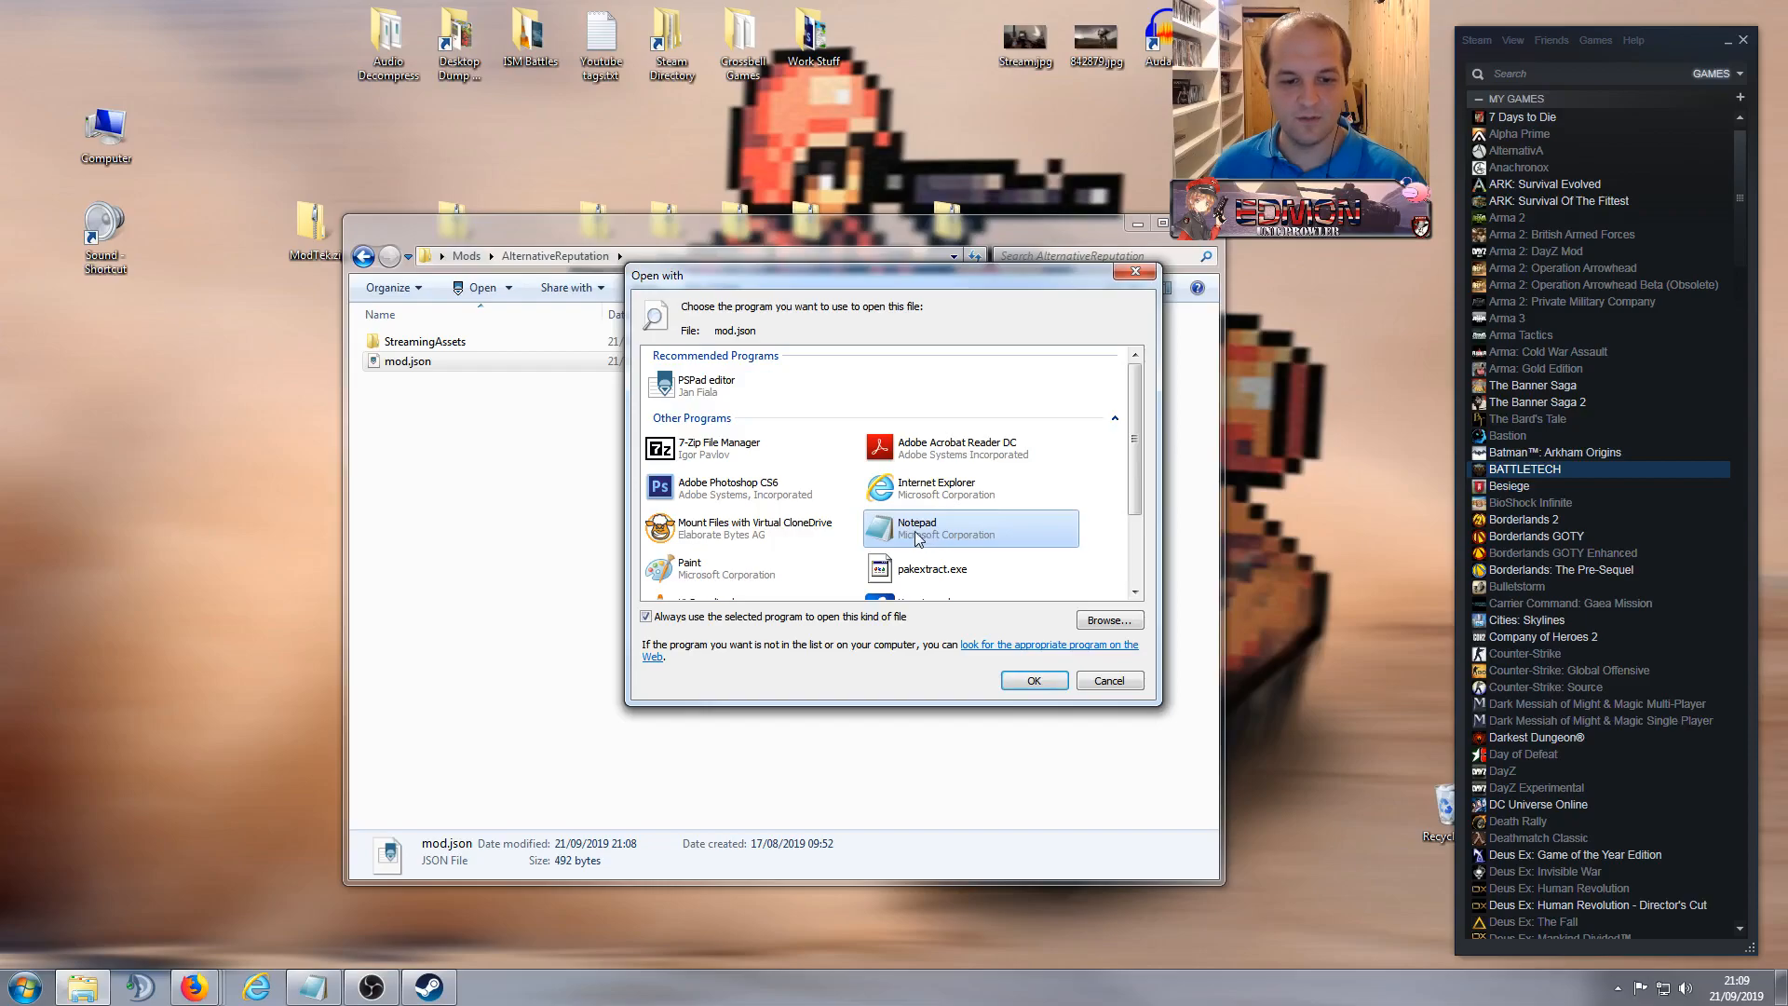
{"action": "double_click", "coordinate": [918, 537]}
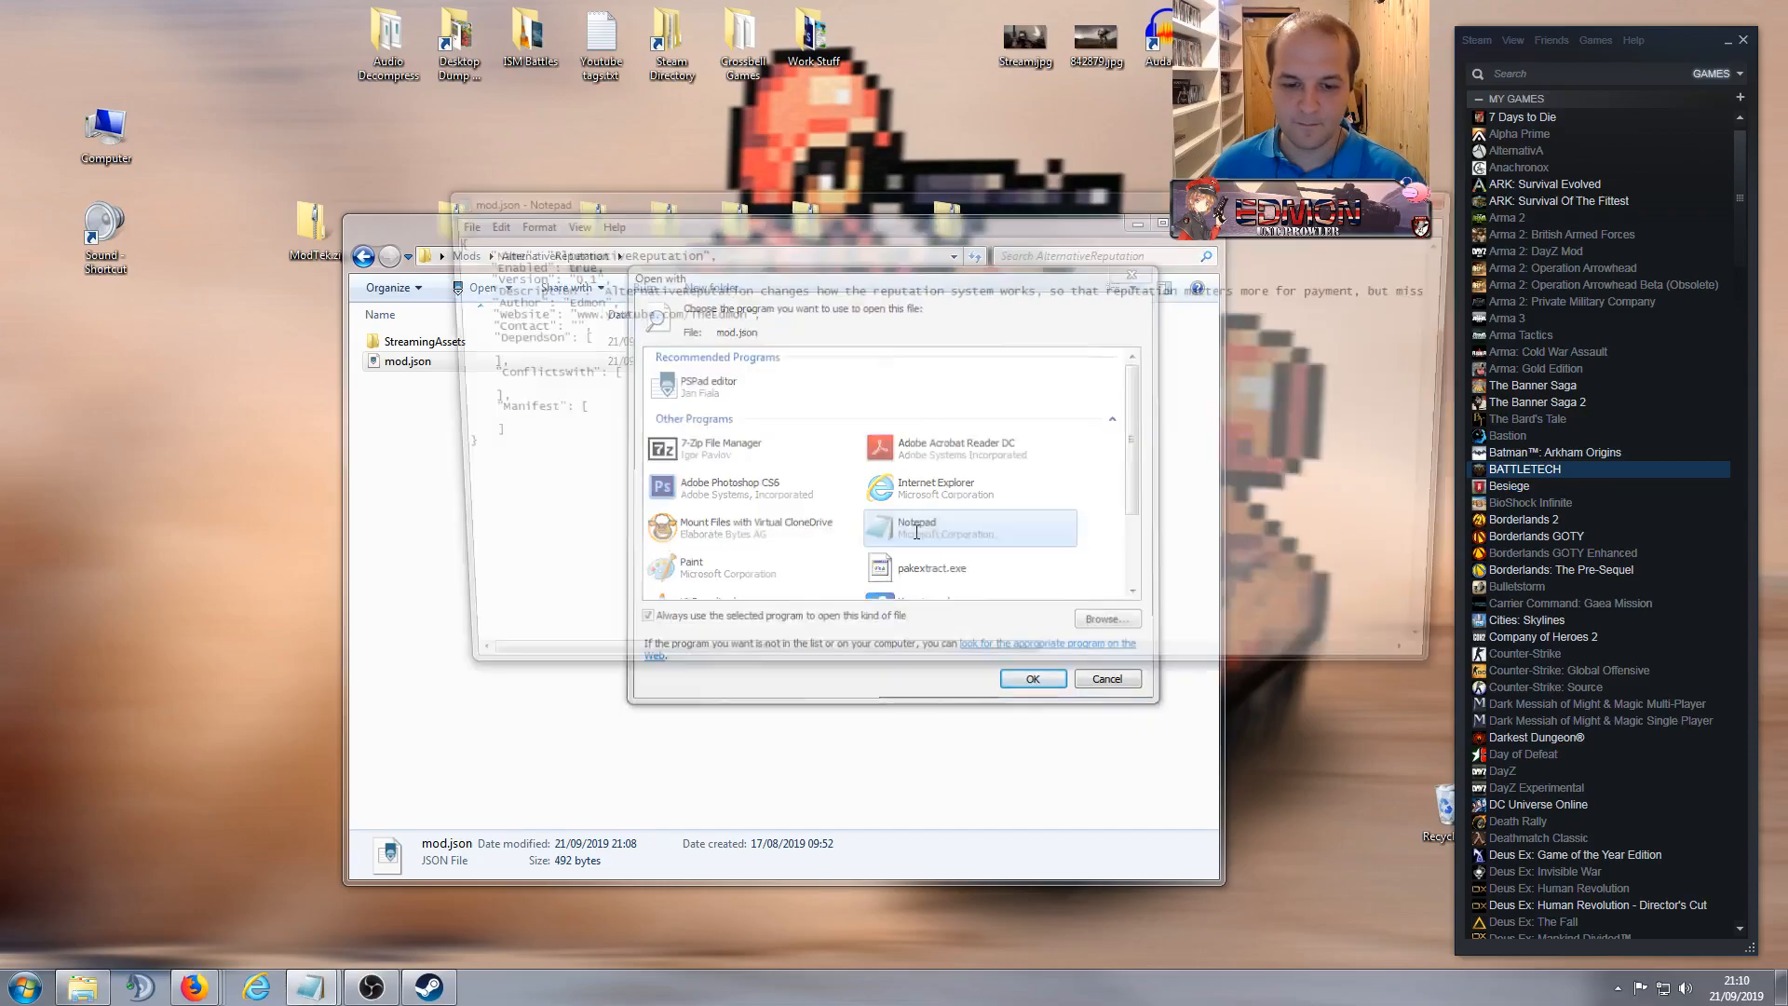
Step: Enlarge the text window to examine the whole contents of AlternativeReputation's mod.json, and close the file without changes
{"action": "left_click_drag", "start_coordinate": [639, 199], "coordinate": [469, 149]}
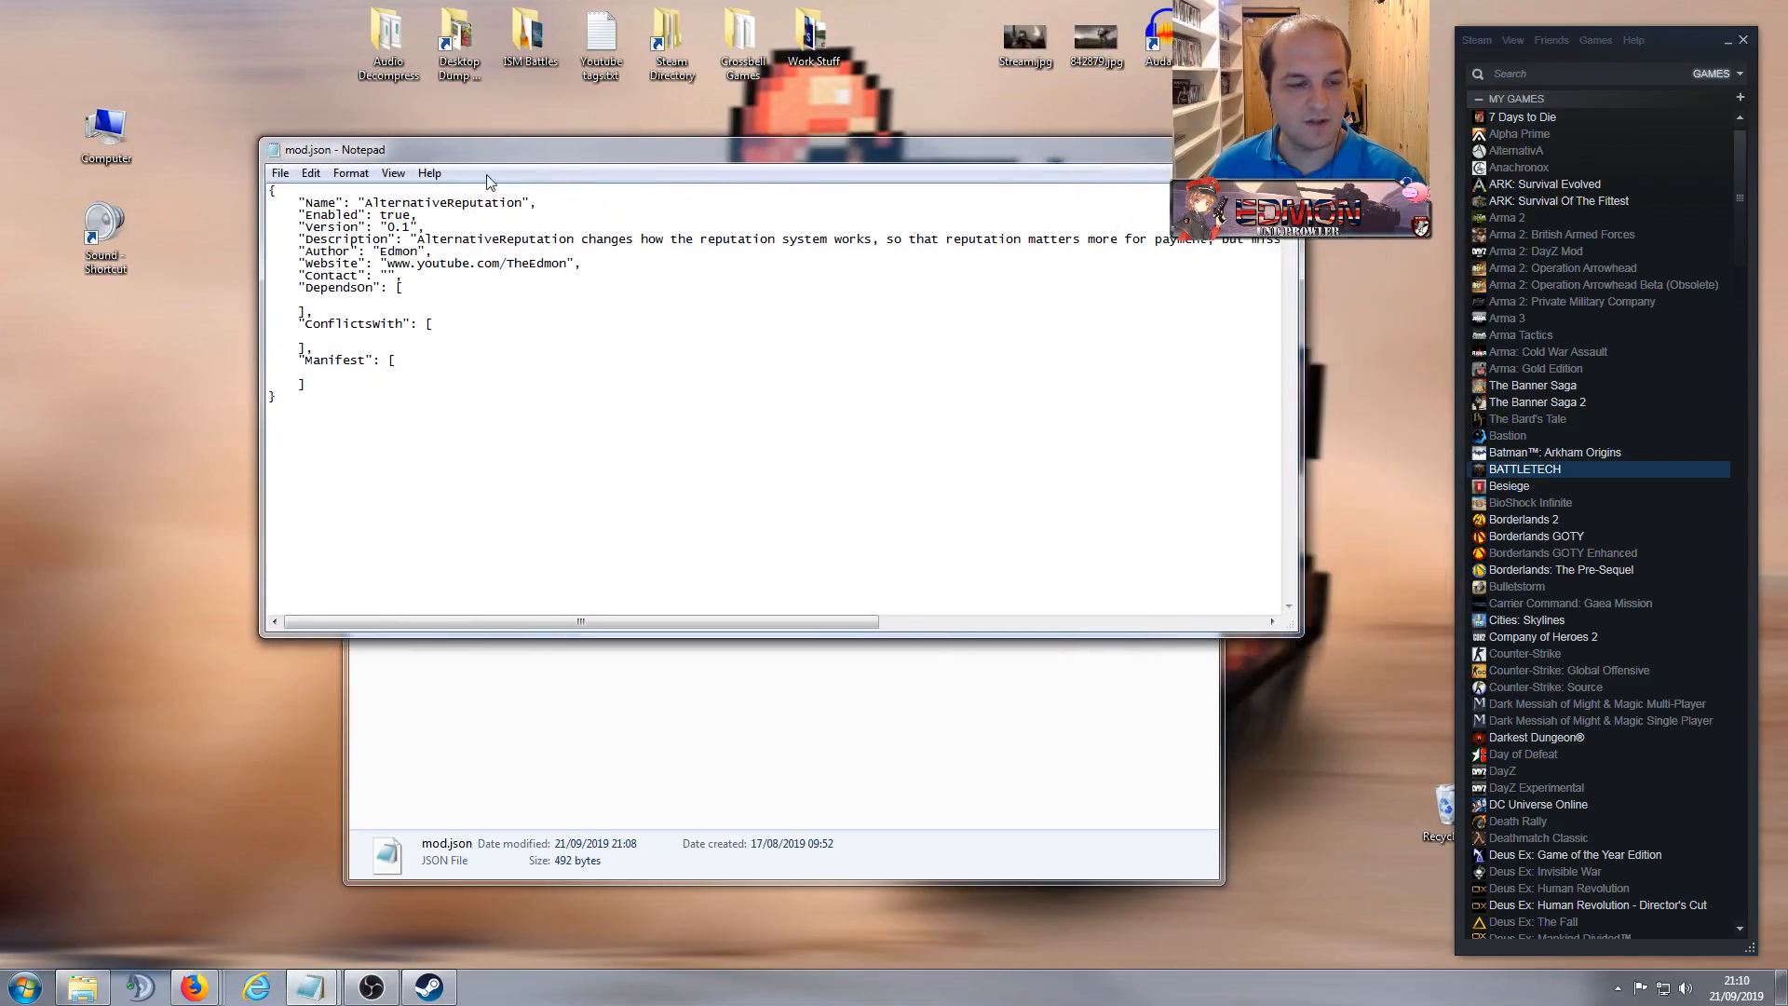
{"action": "left_click_drag", "start_coordinate": [1293, 634], "coordinate": [1620, 769]}
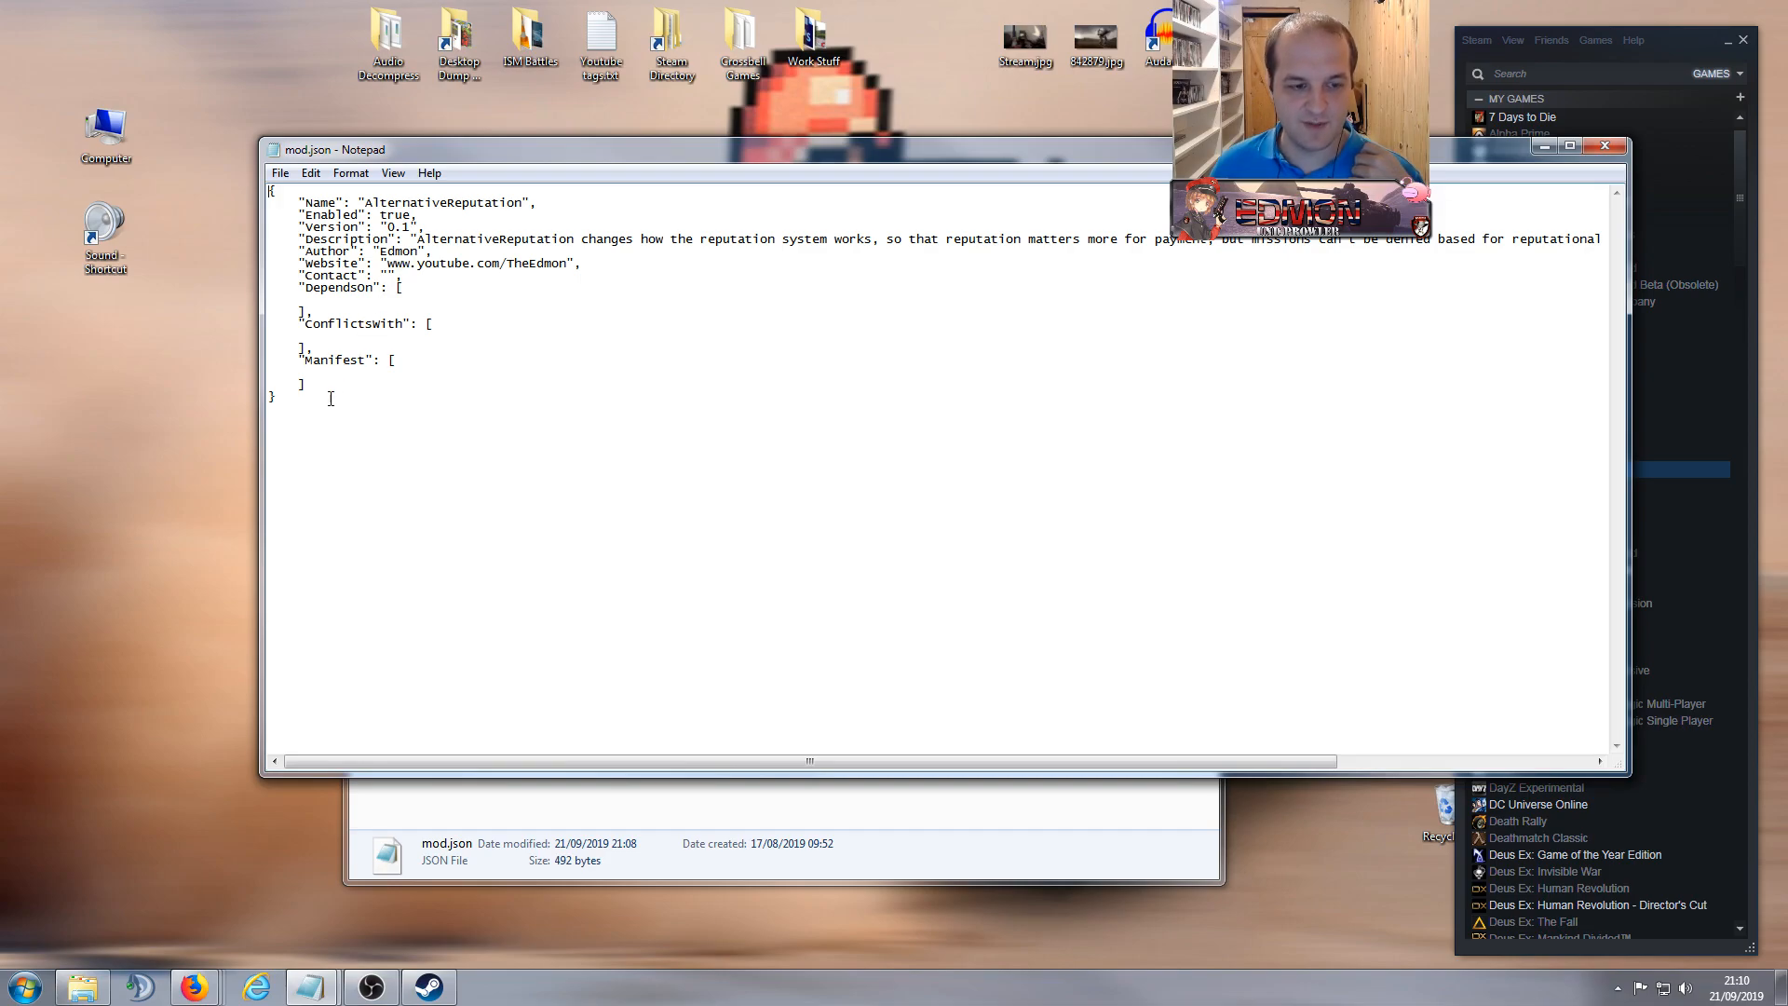
{"action": "left_click_drag", "start_coordinate": [475, 410], "coordinate": [262, 154]}
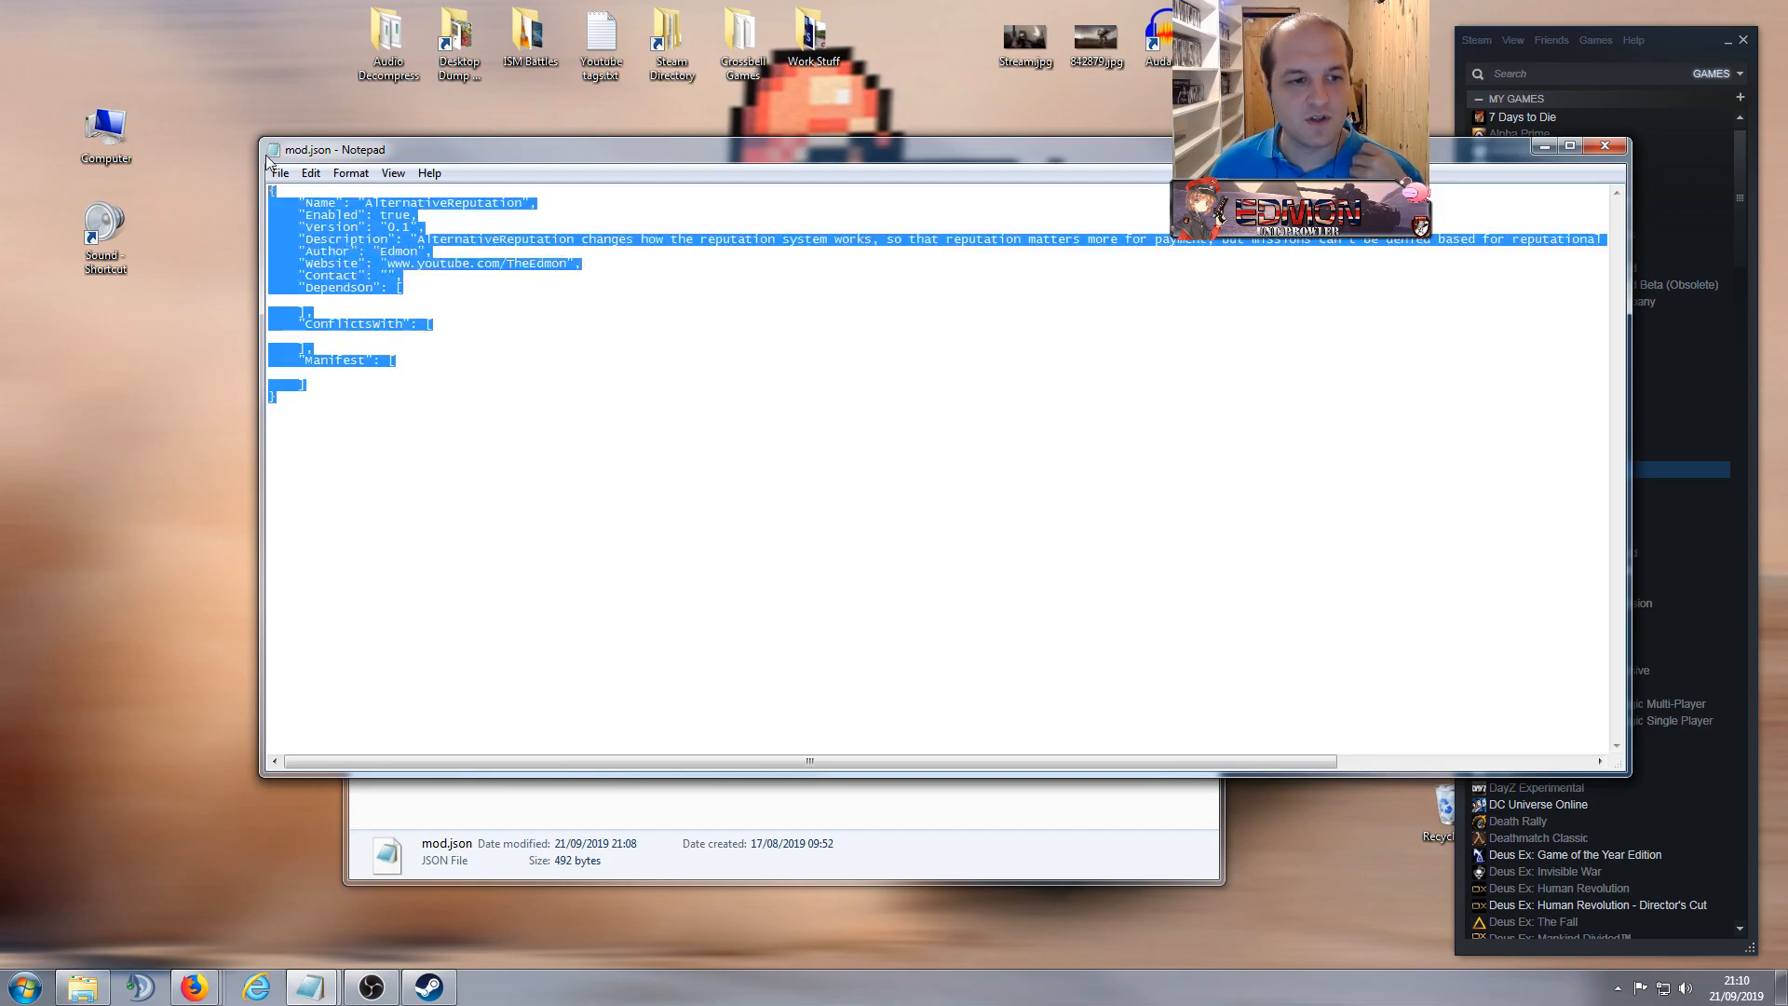
{"action": "left_click", "coordinate": [524, 436]}
{"action": "left_click_drag", "start_coordinate": [498, 419], "coordinate": [268, 182]}
{"action": "left_click", "coordinate": [508, 428]}
{"action": "left_click", "coordinate": [1605, 146]}
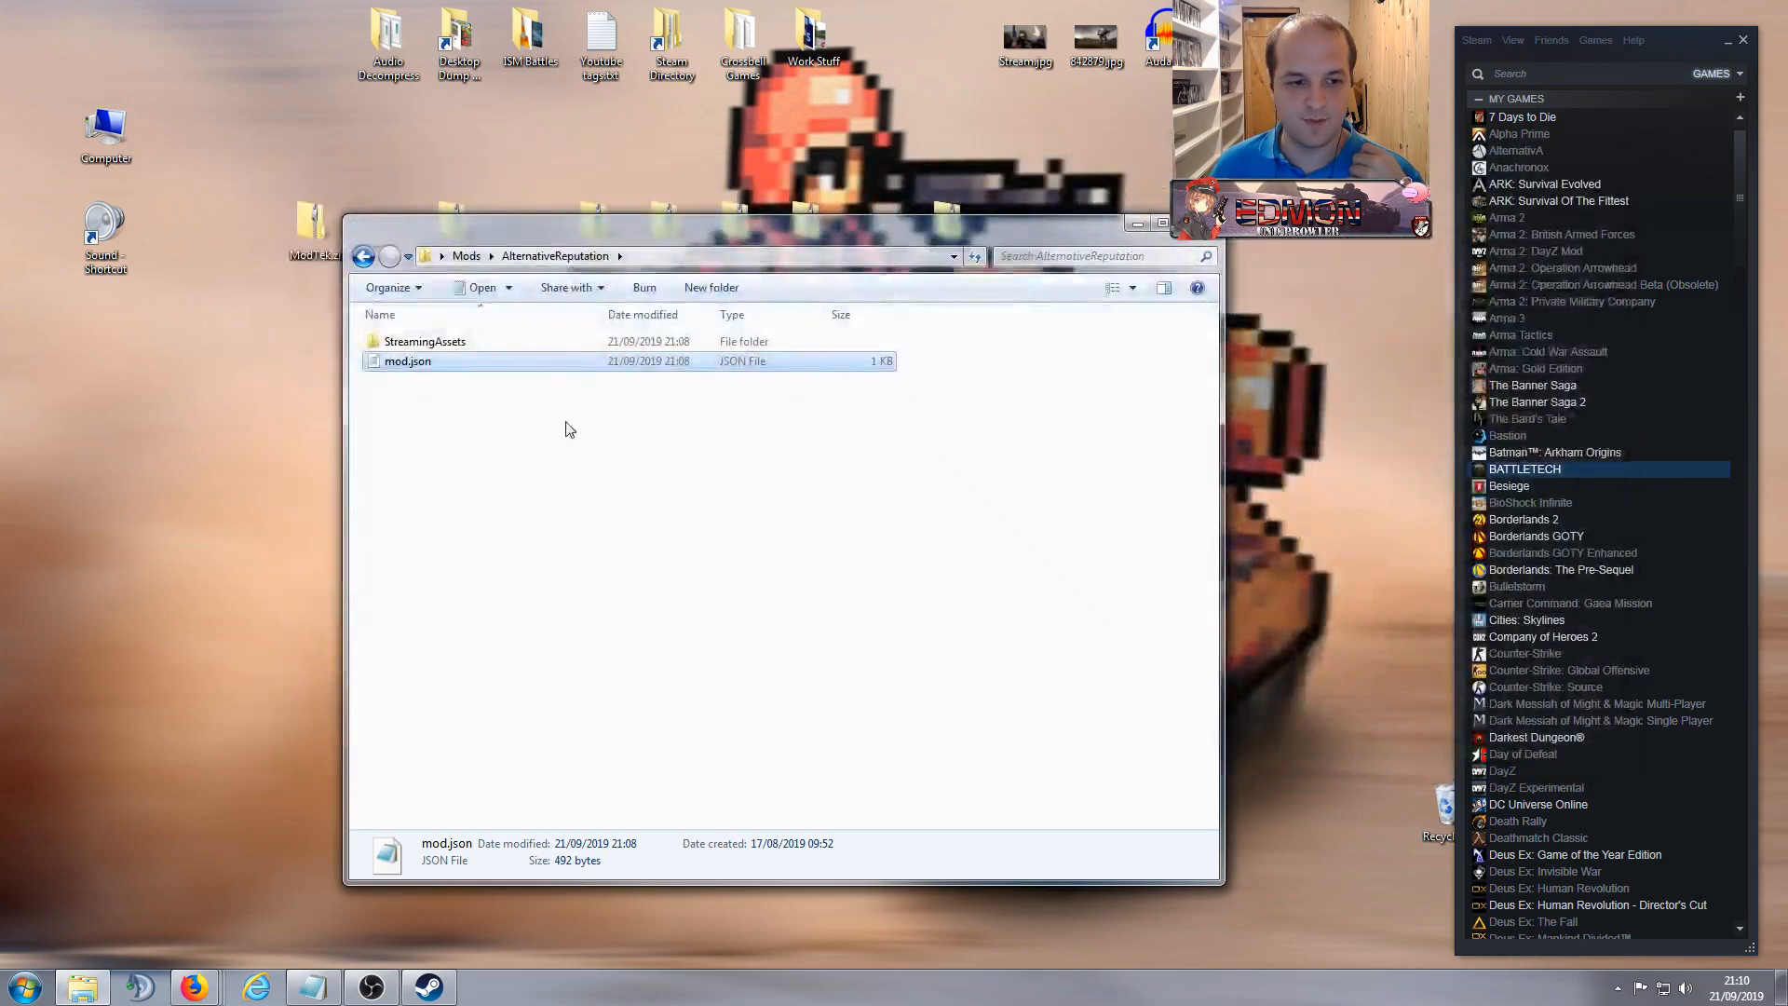
Step: Return to the Mods folder and paste a duplicate of the AlternativeReputation folder there
{"action": "left_click", "coordinate": [473, 256]}
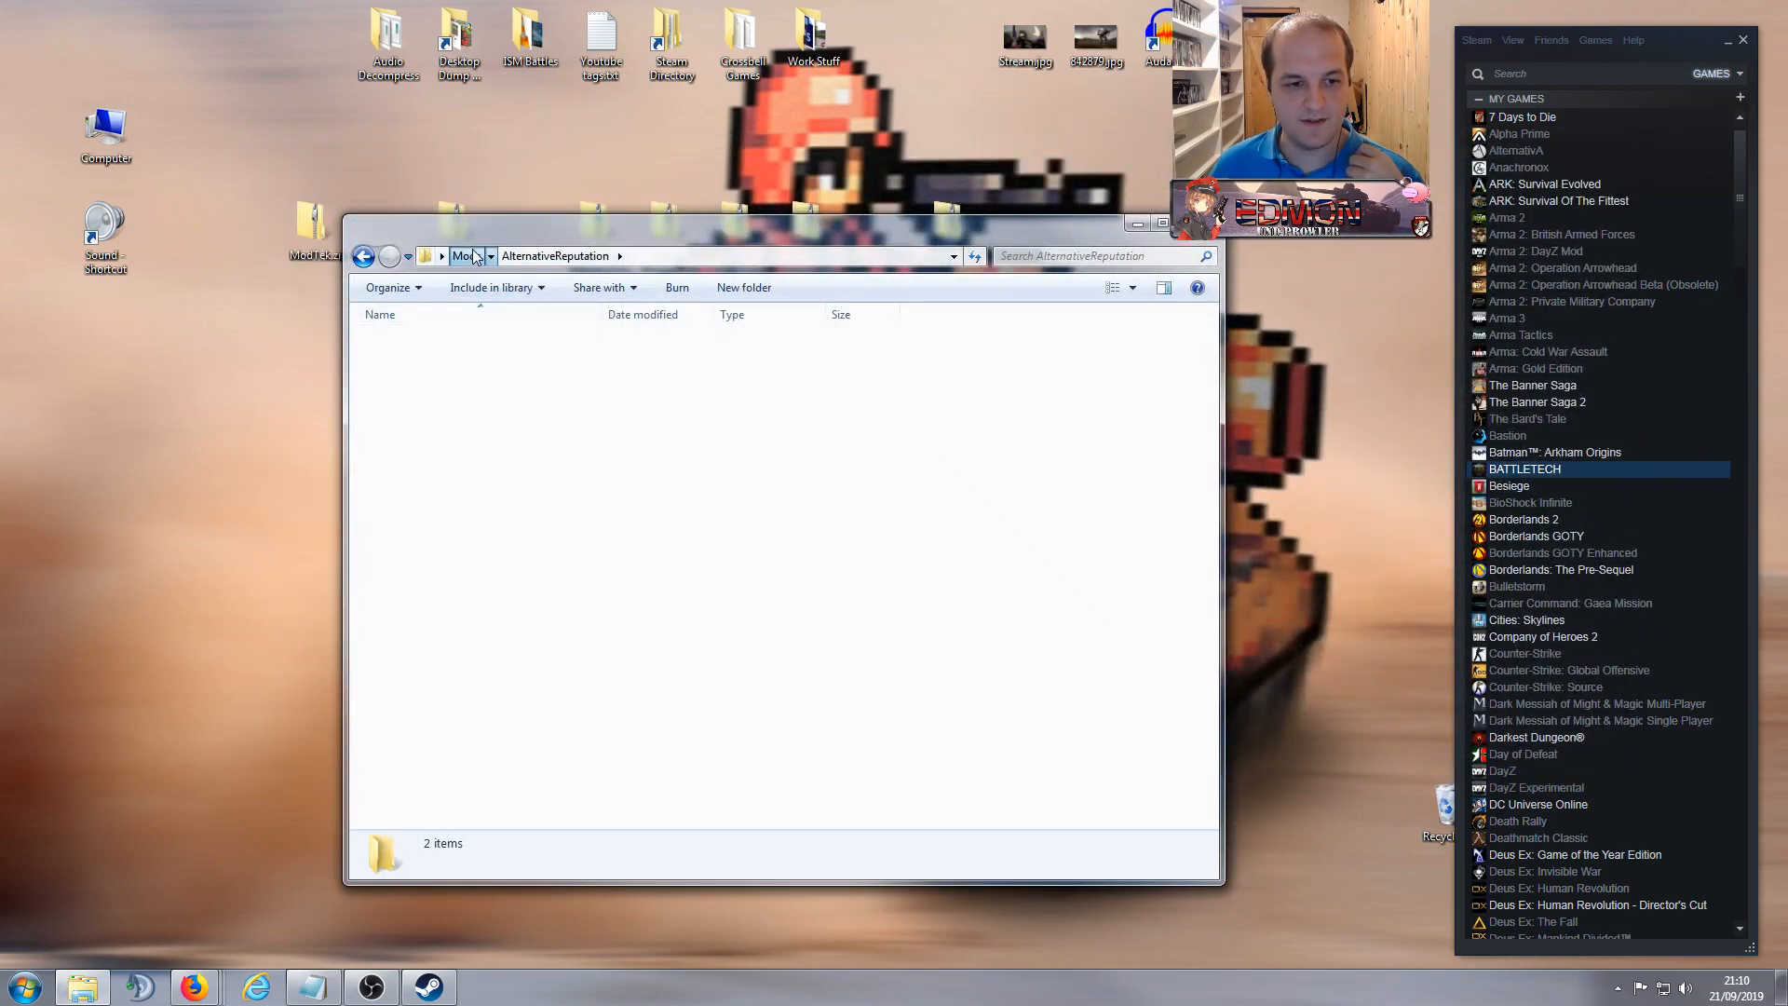
{"action": "right_click", "coordinate": [441, 450]}
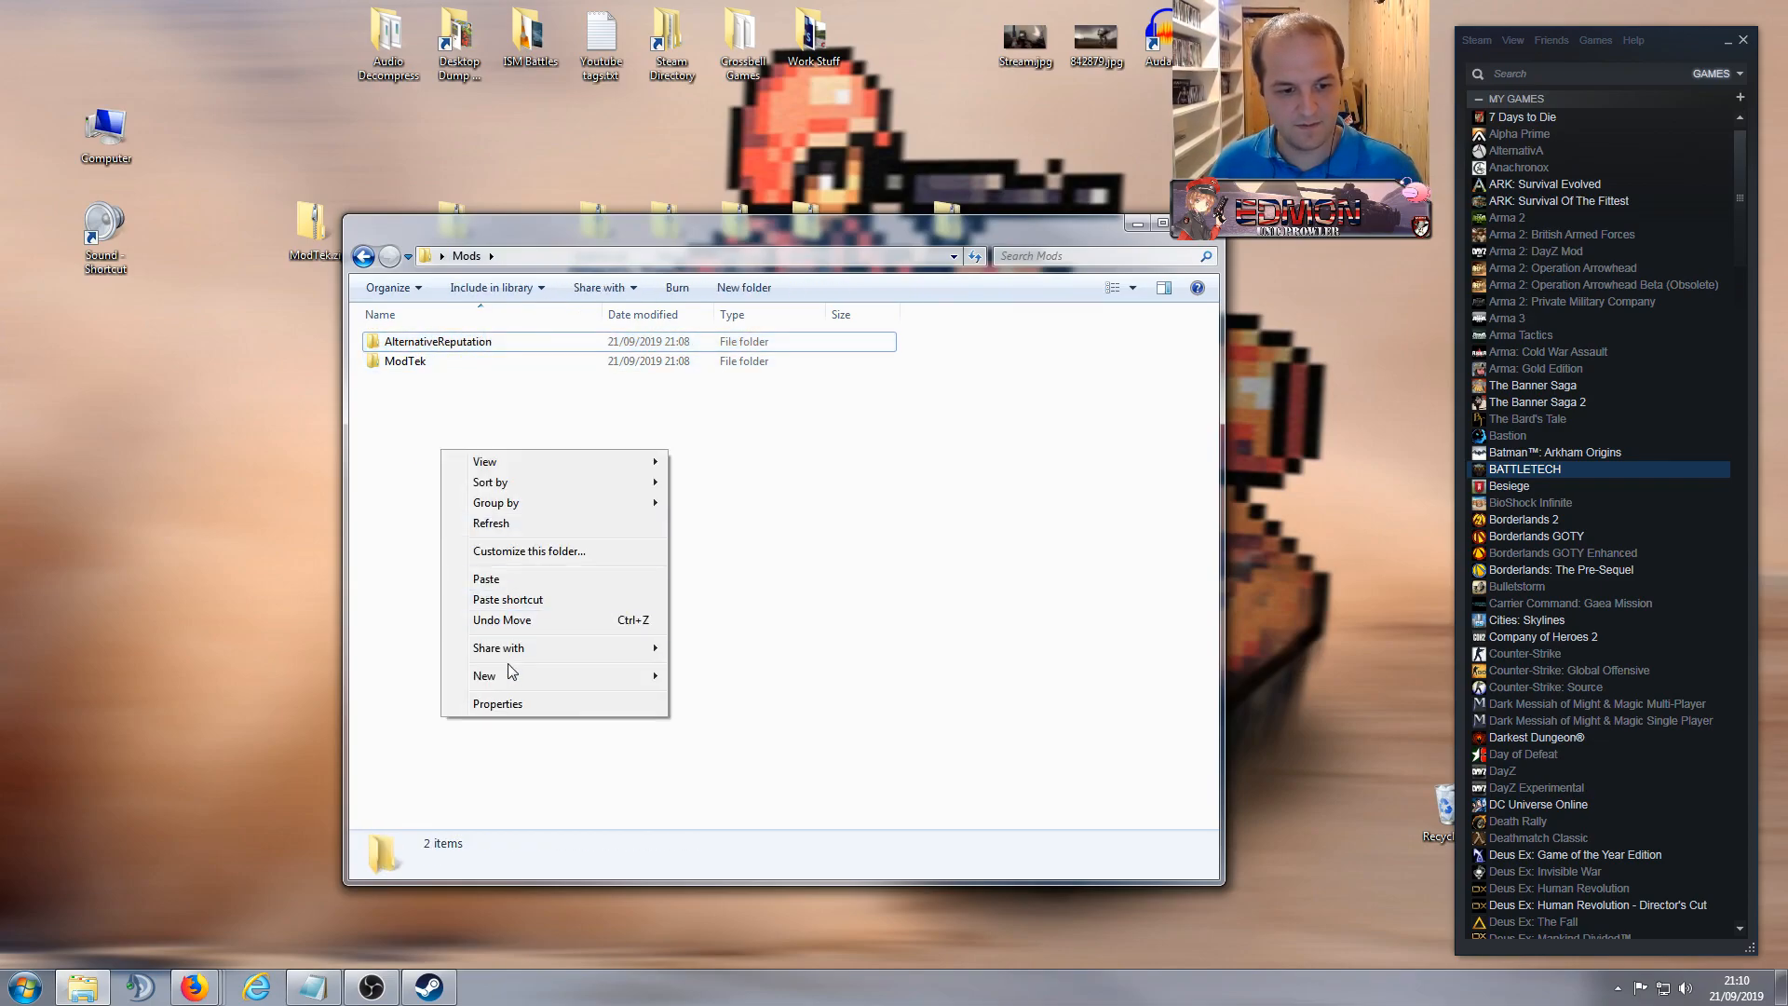
{"action": "left_click", "coordinate": [517, 584]}
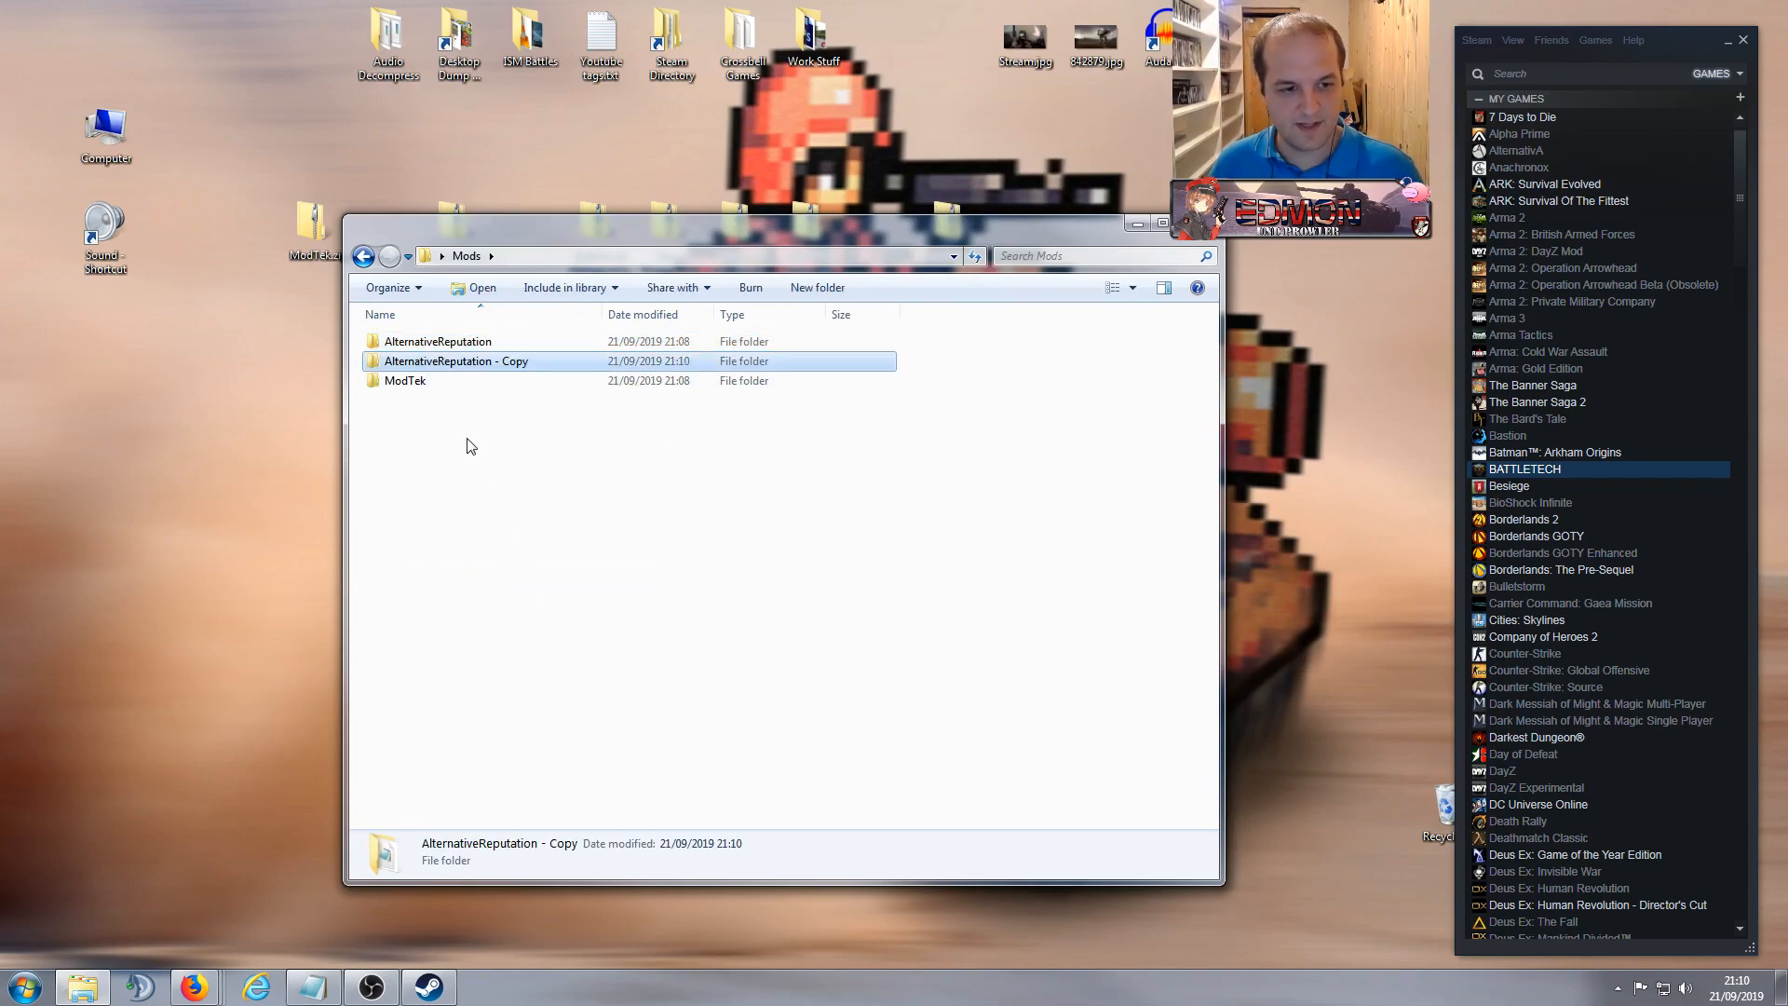
Step: Rename the duplicated AlternativeReputation folder to PractiseMod, without a space
{"action": "right_click", "coordinate": [503, 367]}
{"action": "left_click", "coordinate": [614, 735]}
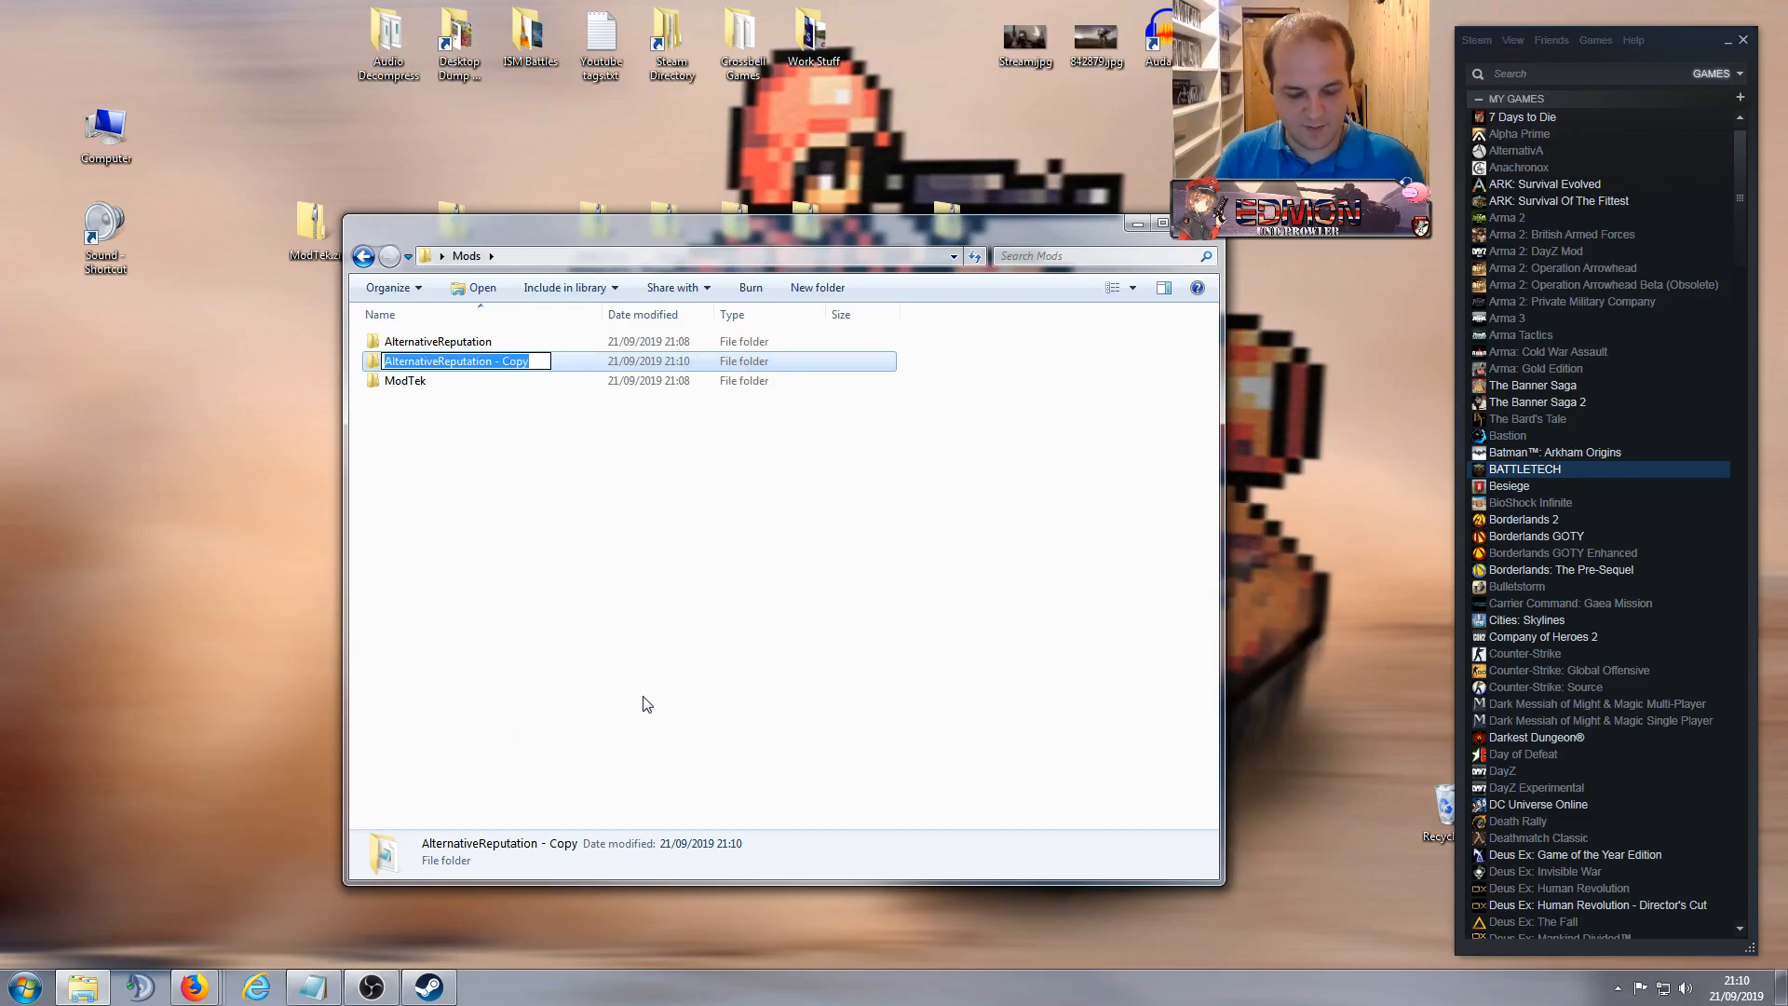
{"action": "type", "text": "Practise Mod"}
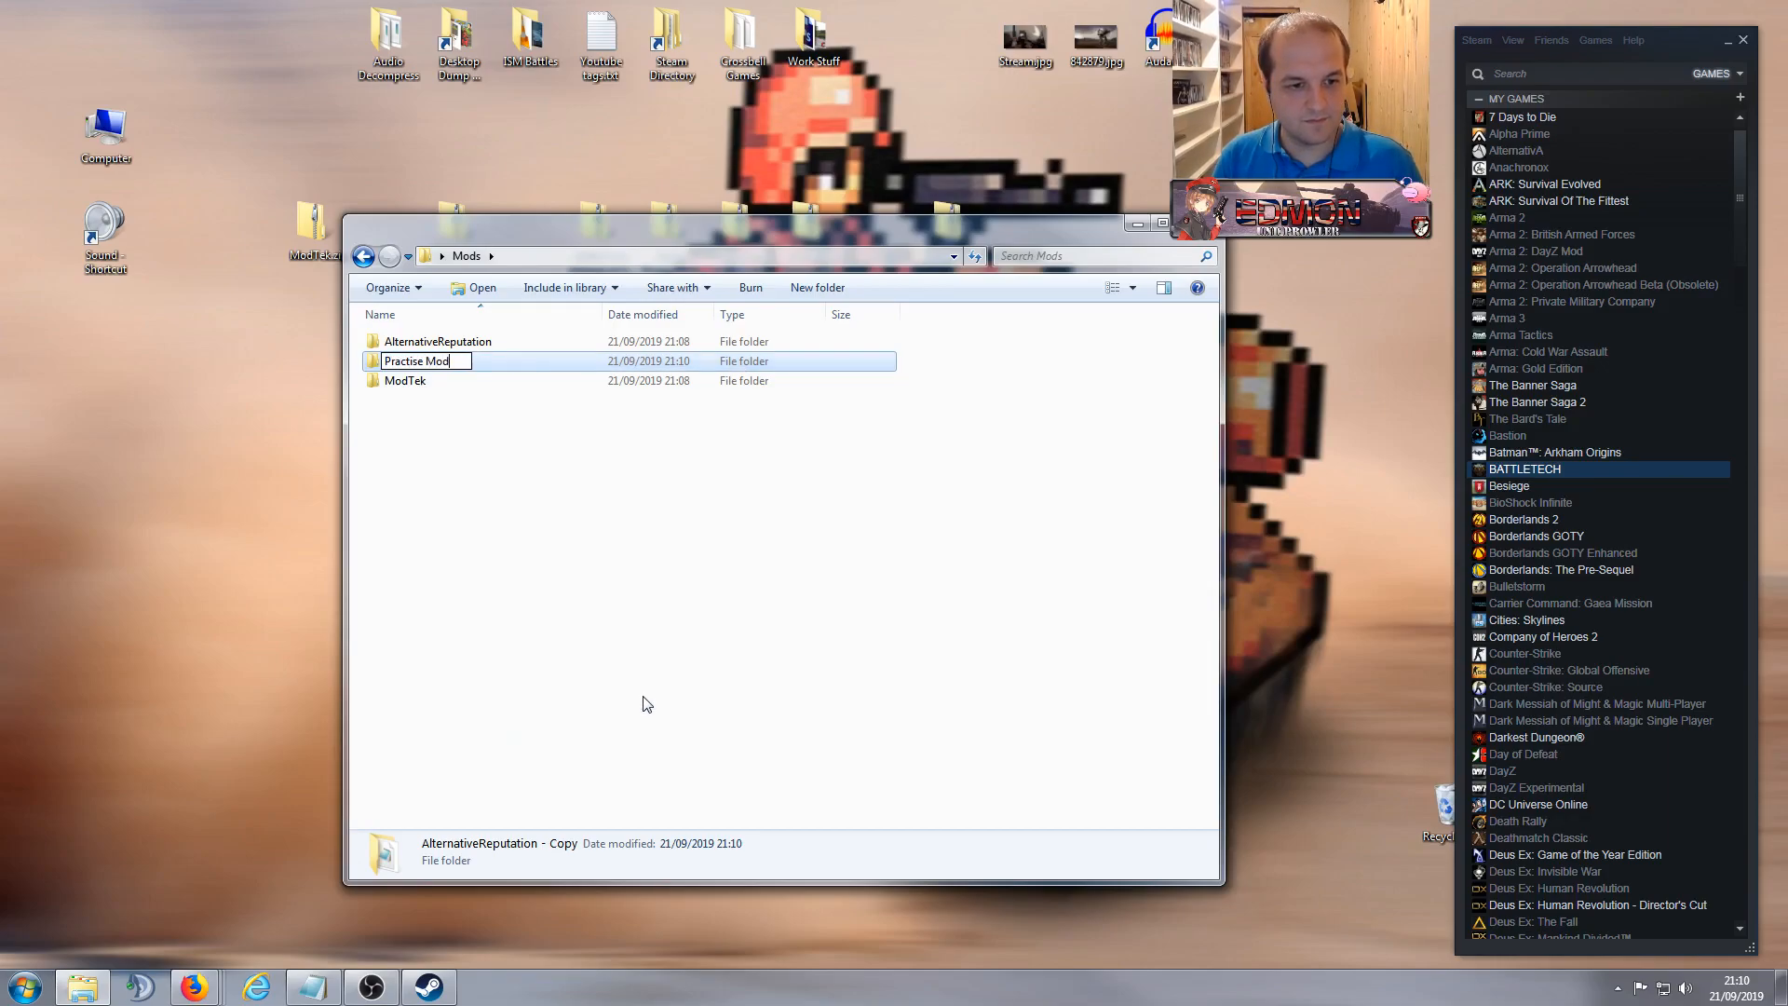
{"action": "key", "text": "BackSpace"}
{"action": "key", "text": "BackSpace"}
{"action": "key", "text": "BackSpace"}
{"action": "type", "text": "Mod"}
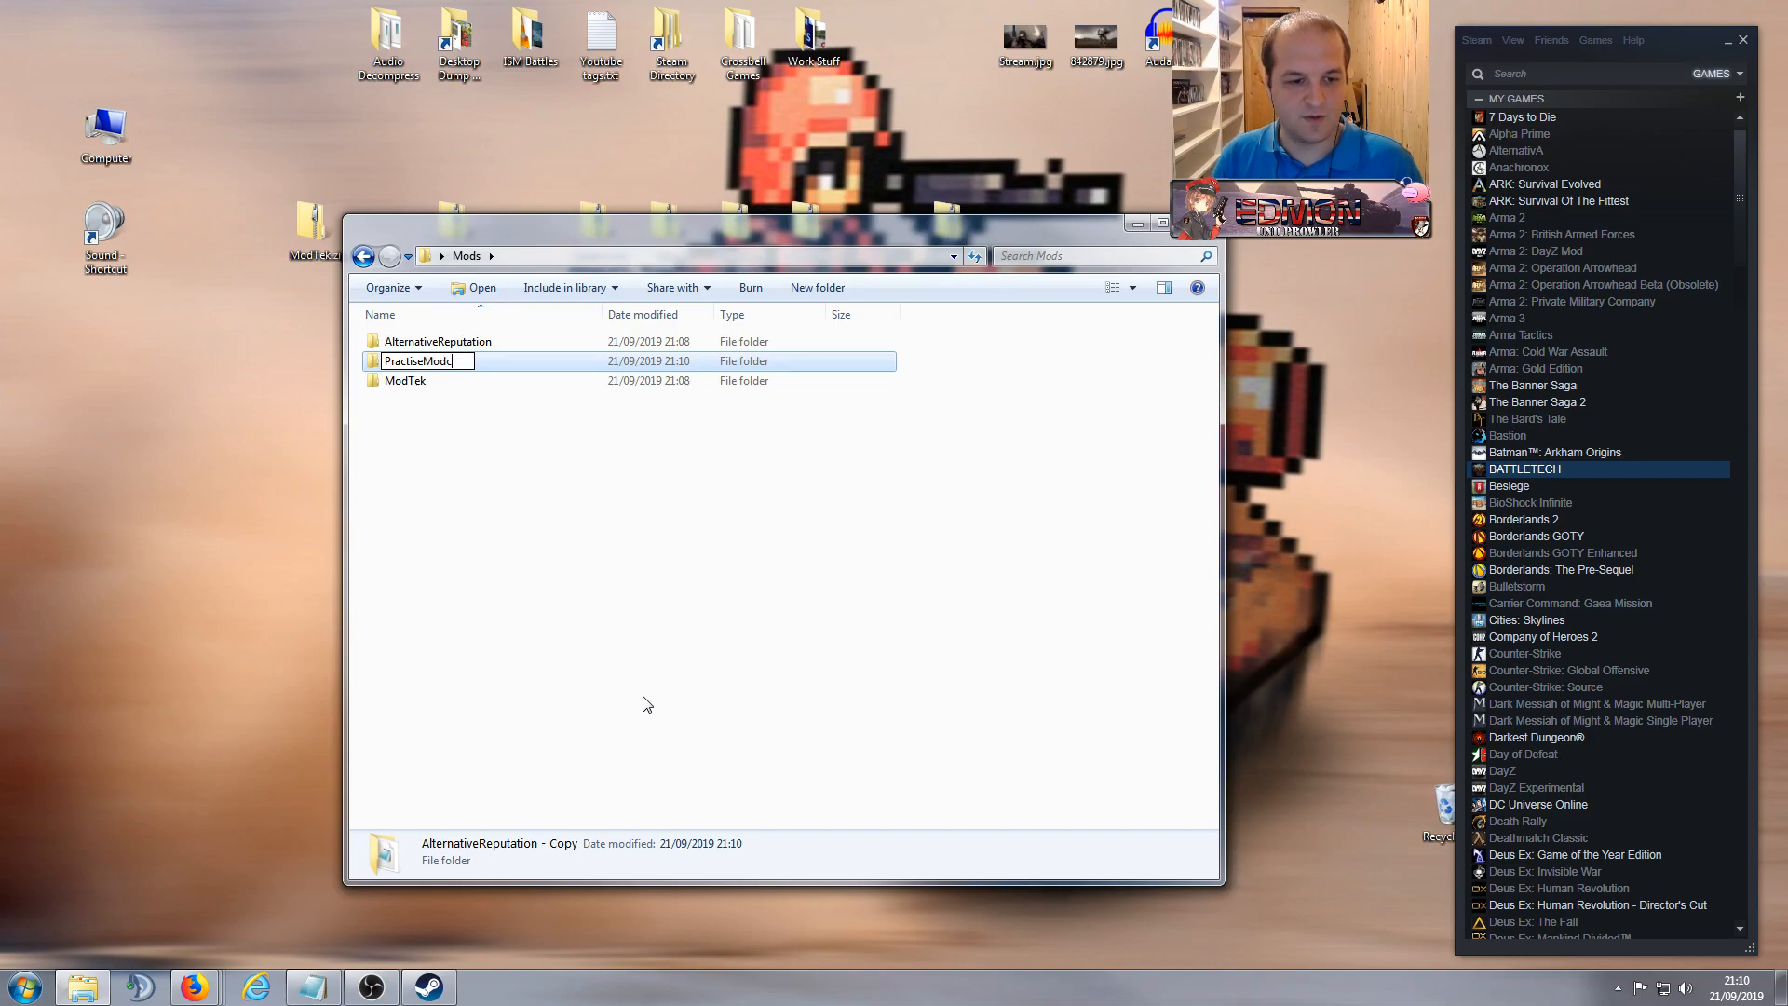
{"action": "key", "text": "Return"}
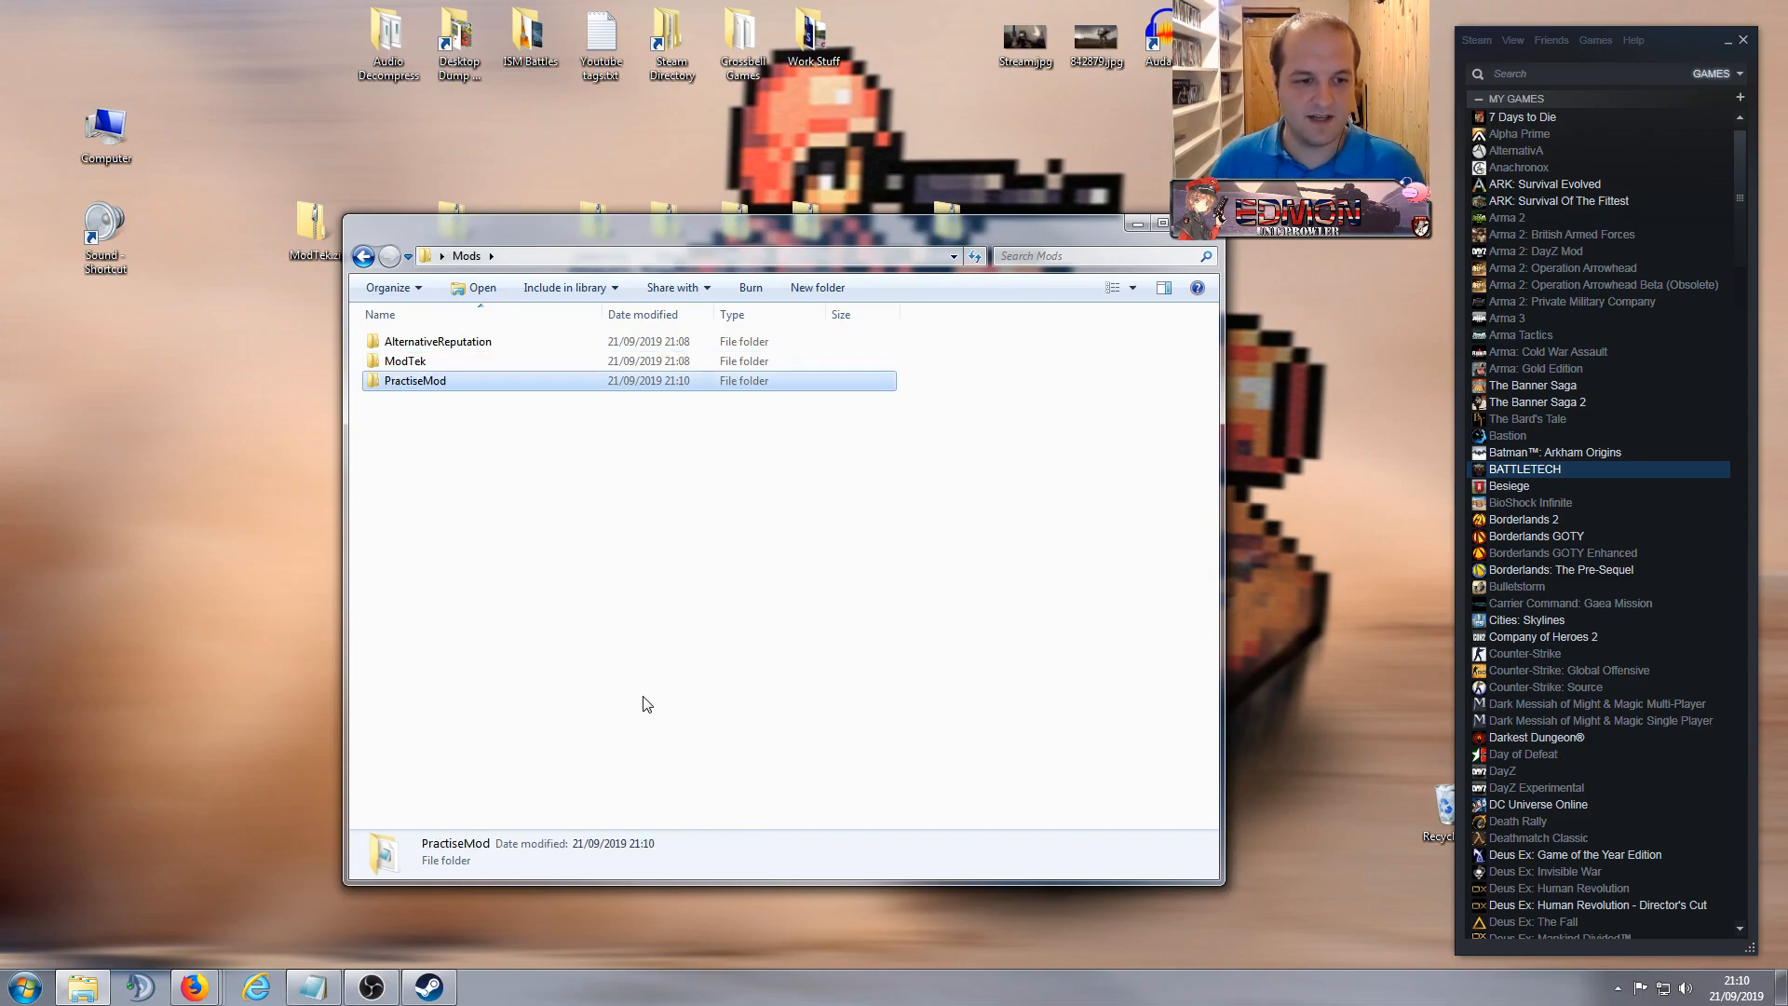
Step: Open mod.json from the PractiseMod folder for editing and arrange the text and folder windows so both are accessible
{"action": "double_click", "coordinate": [427, 385]}
{"action": "right_click", "coordinate": [426, 370]}
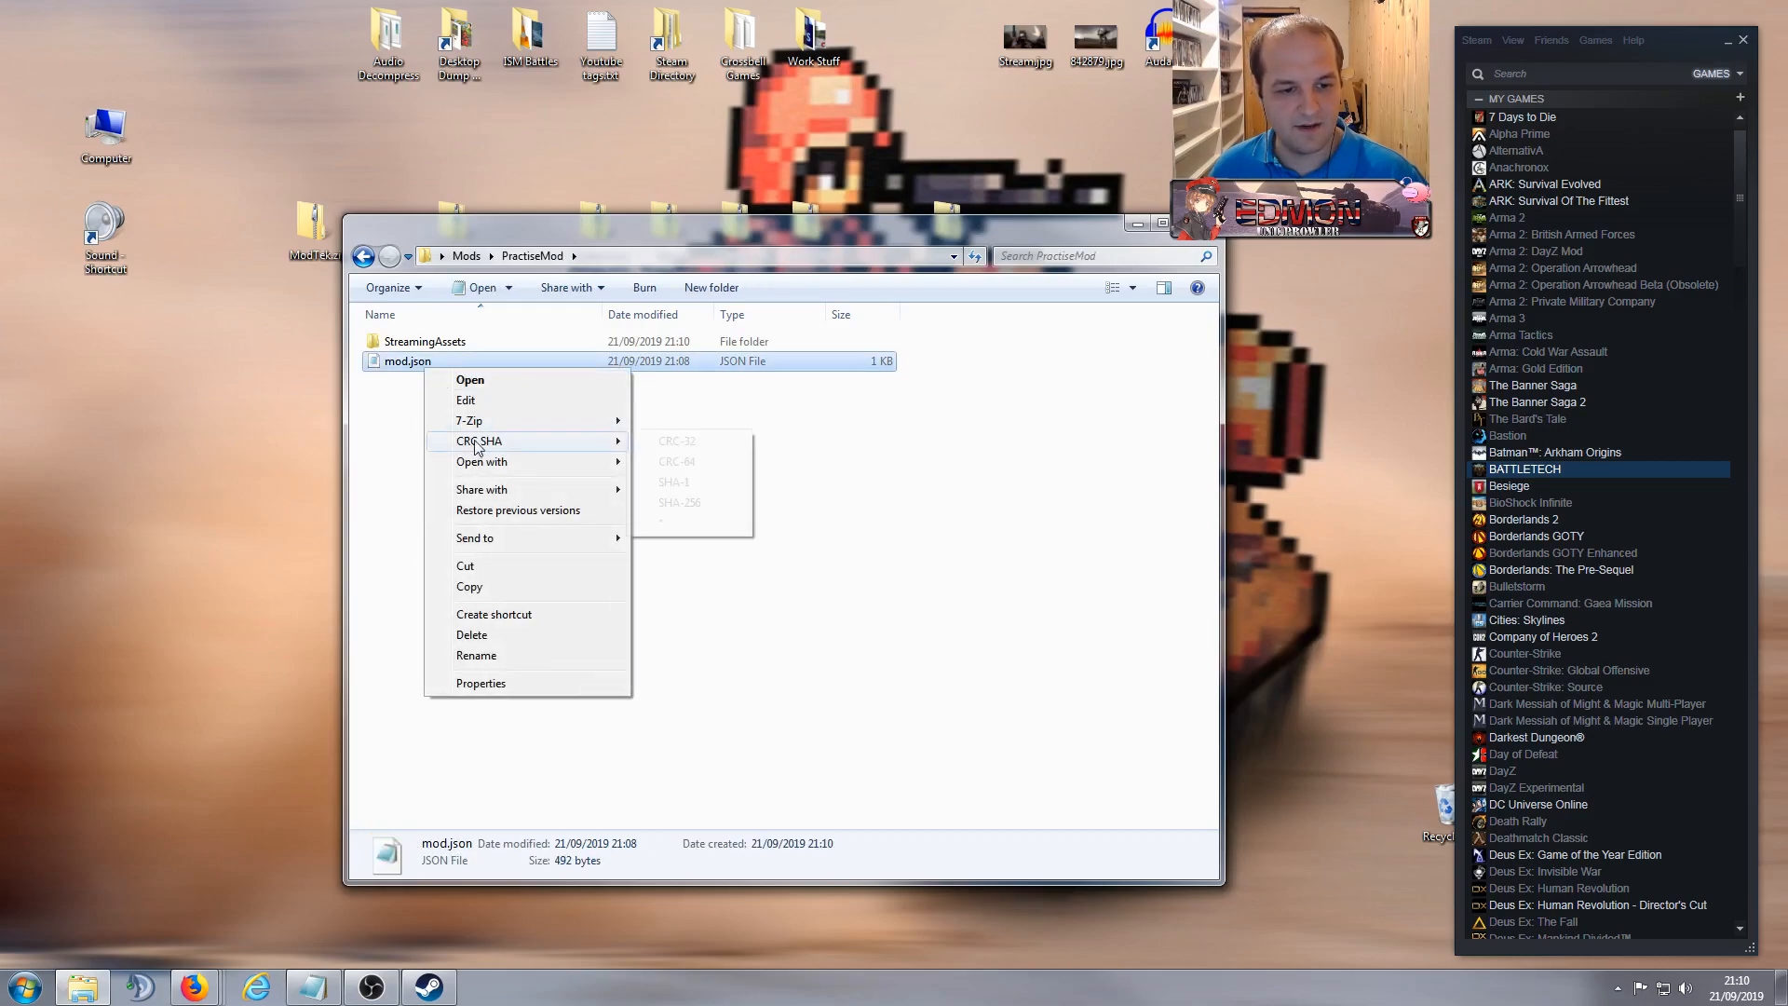
{"action": "left_click", "coordinate": [466, 400]}
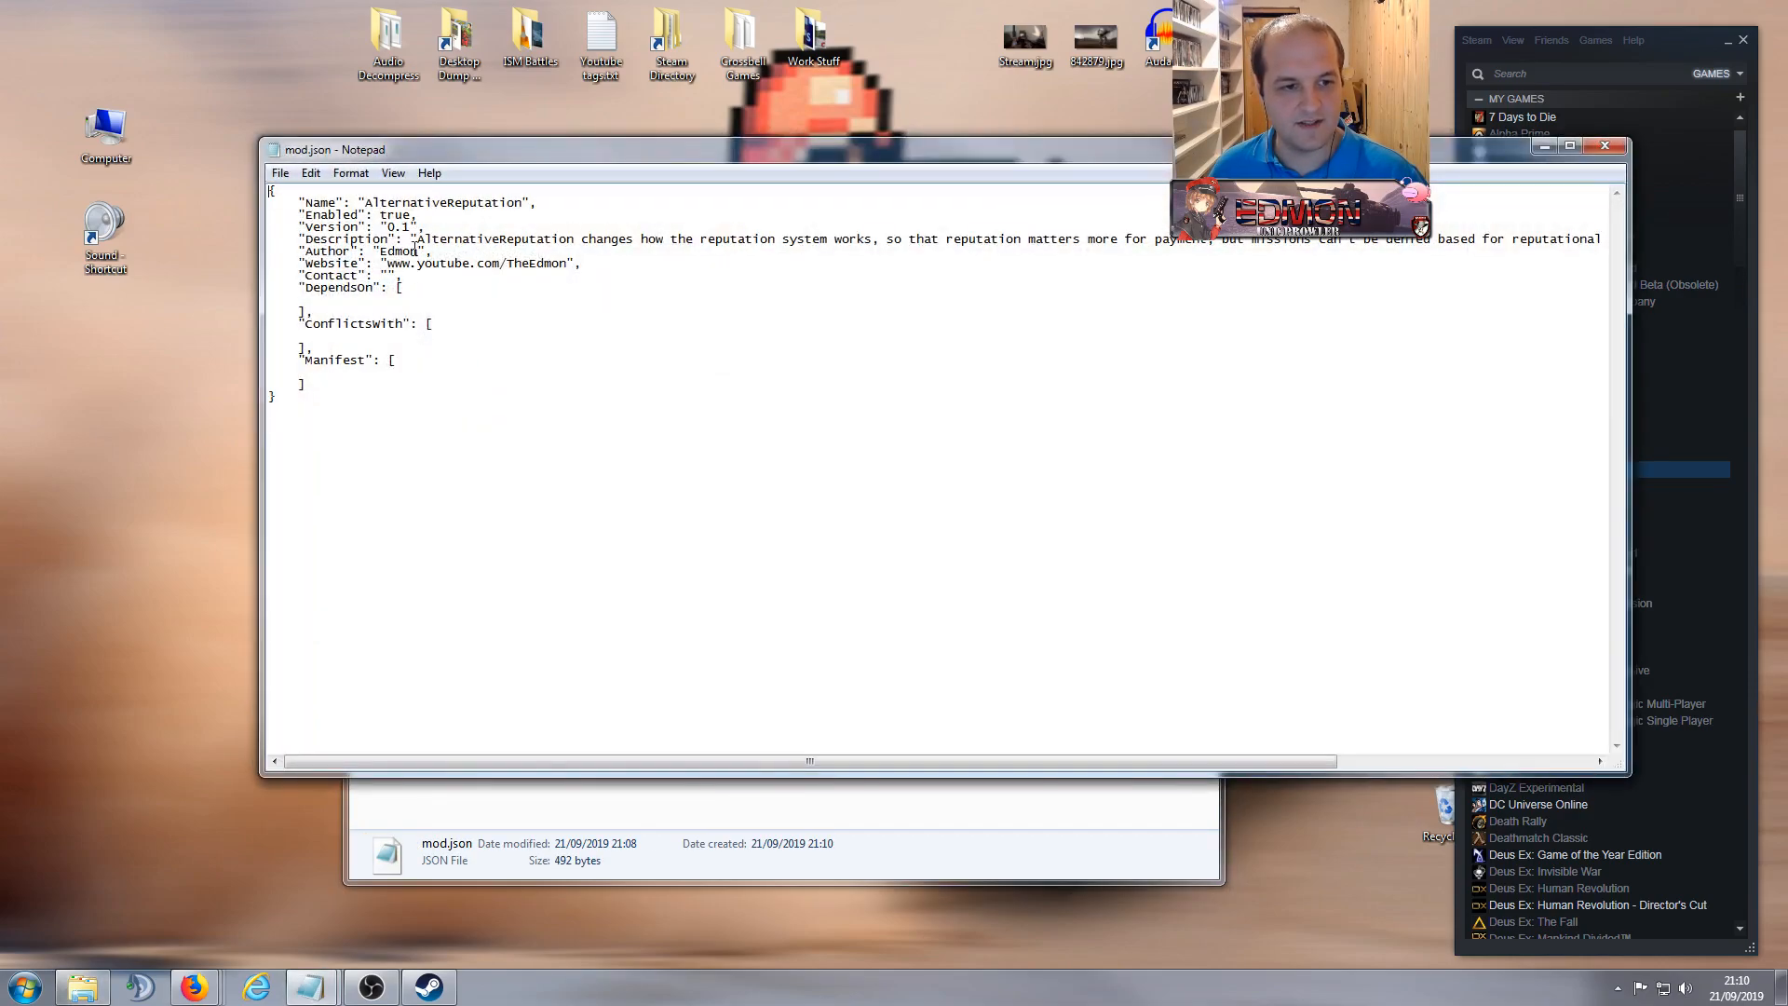
{"action": "left_click_drag", "start_coordinate": [470, 144], "coordinate": [701, 295]}
{"action": "left_click", "coordinate": [83, 987]}
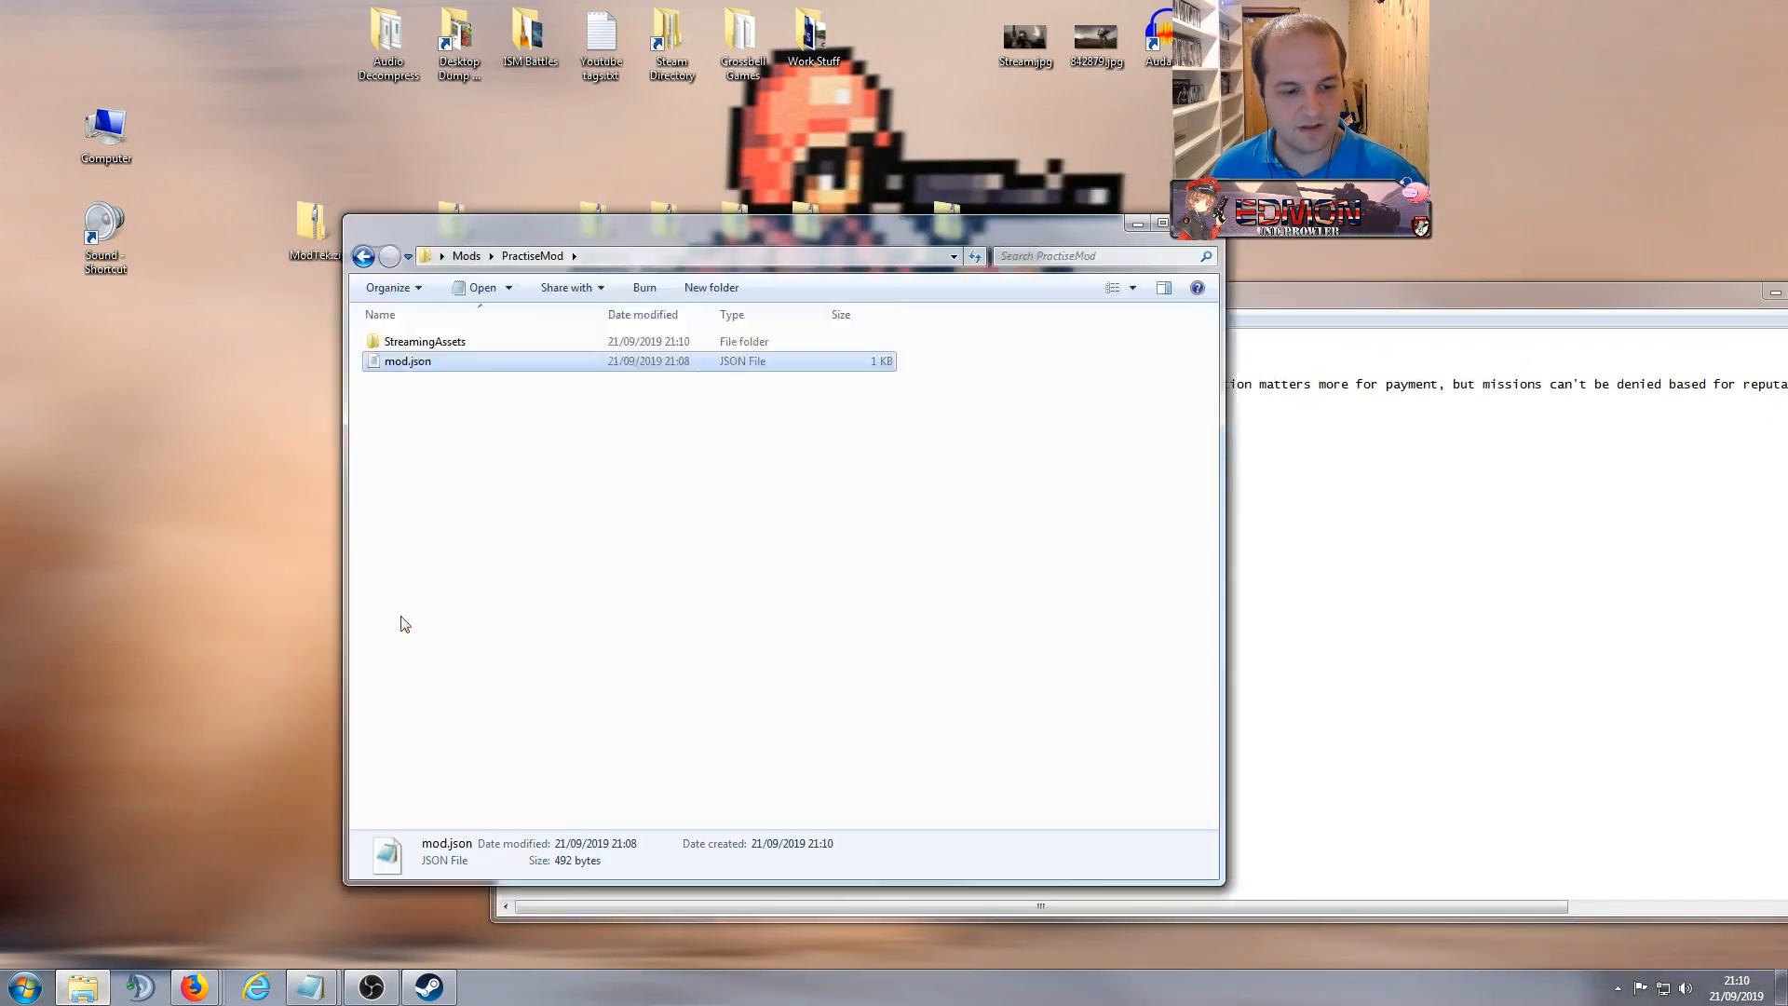
{"action": "left_click_drag", "start_coordinate": [674, 225], "coordinate": [520, 191]}
{"action": "left_click", "coordinate": [1263, 565]}
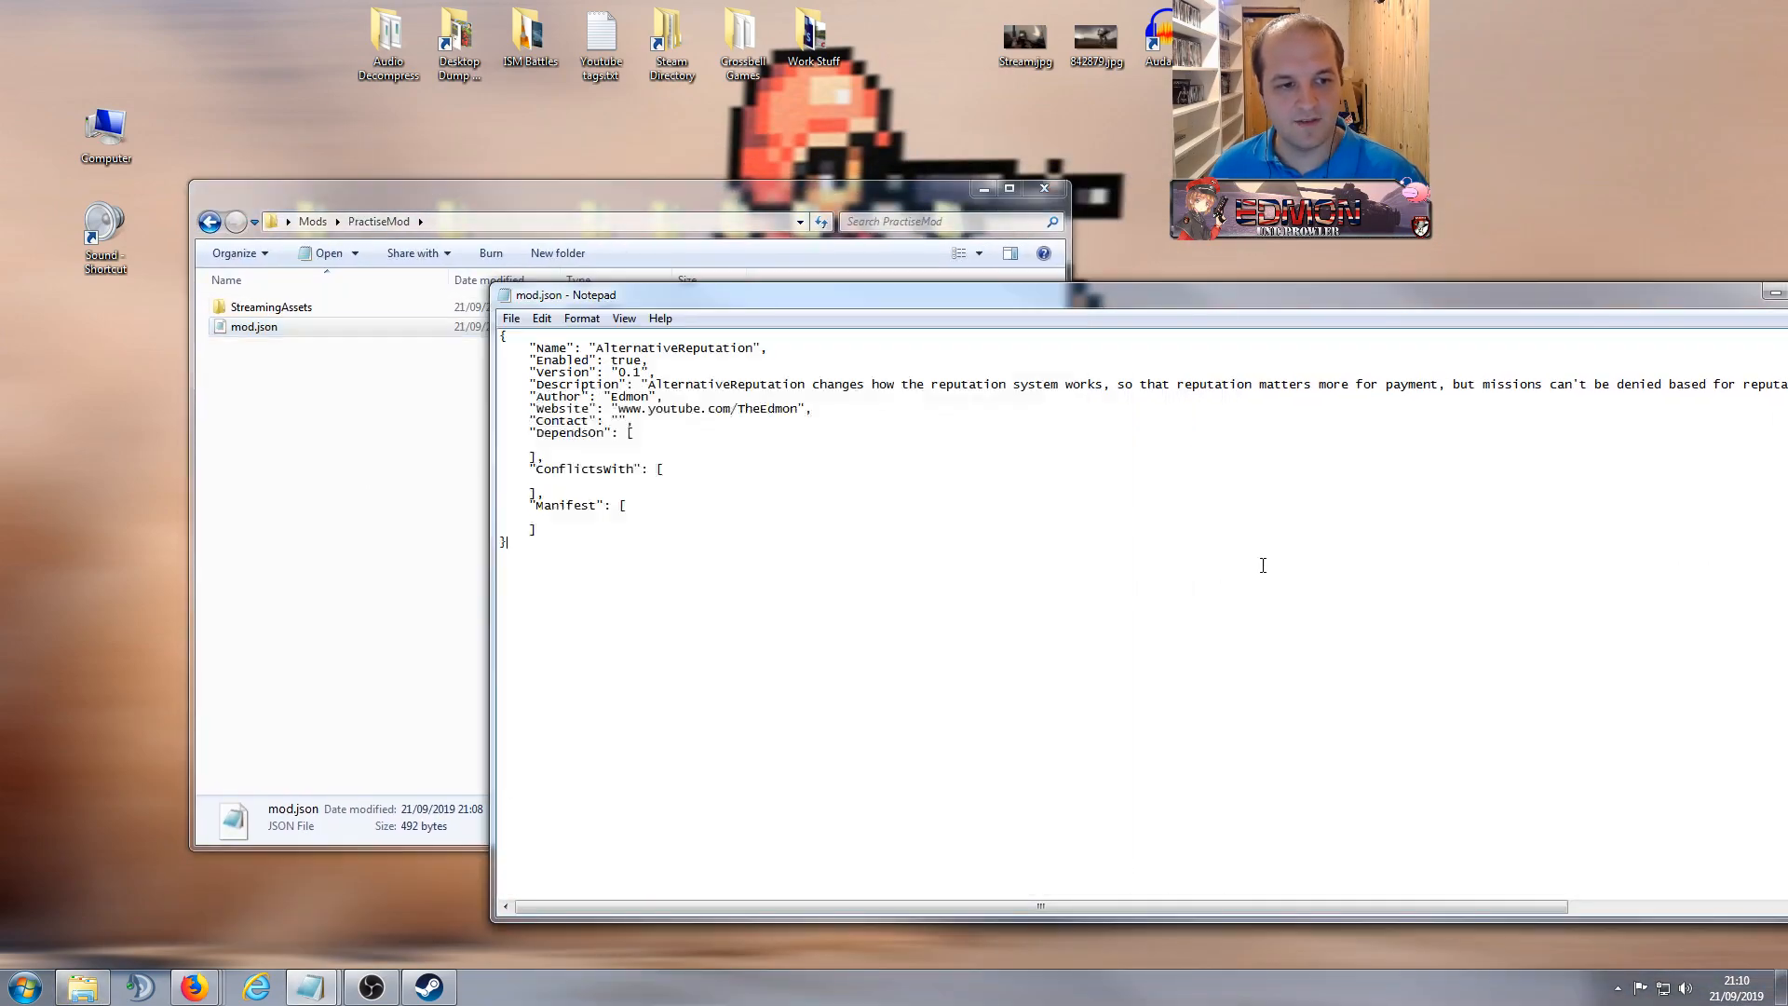
Step: Set the Name in mod.json to "PractiseMod" and replace the Description with "My Practise and demo mod"
{"action": "left_click_drag", "start_coordinate": [603, 348], "coordinate": [750, 351]}
{"action": "key", "text": "BackSpace"}
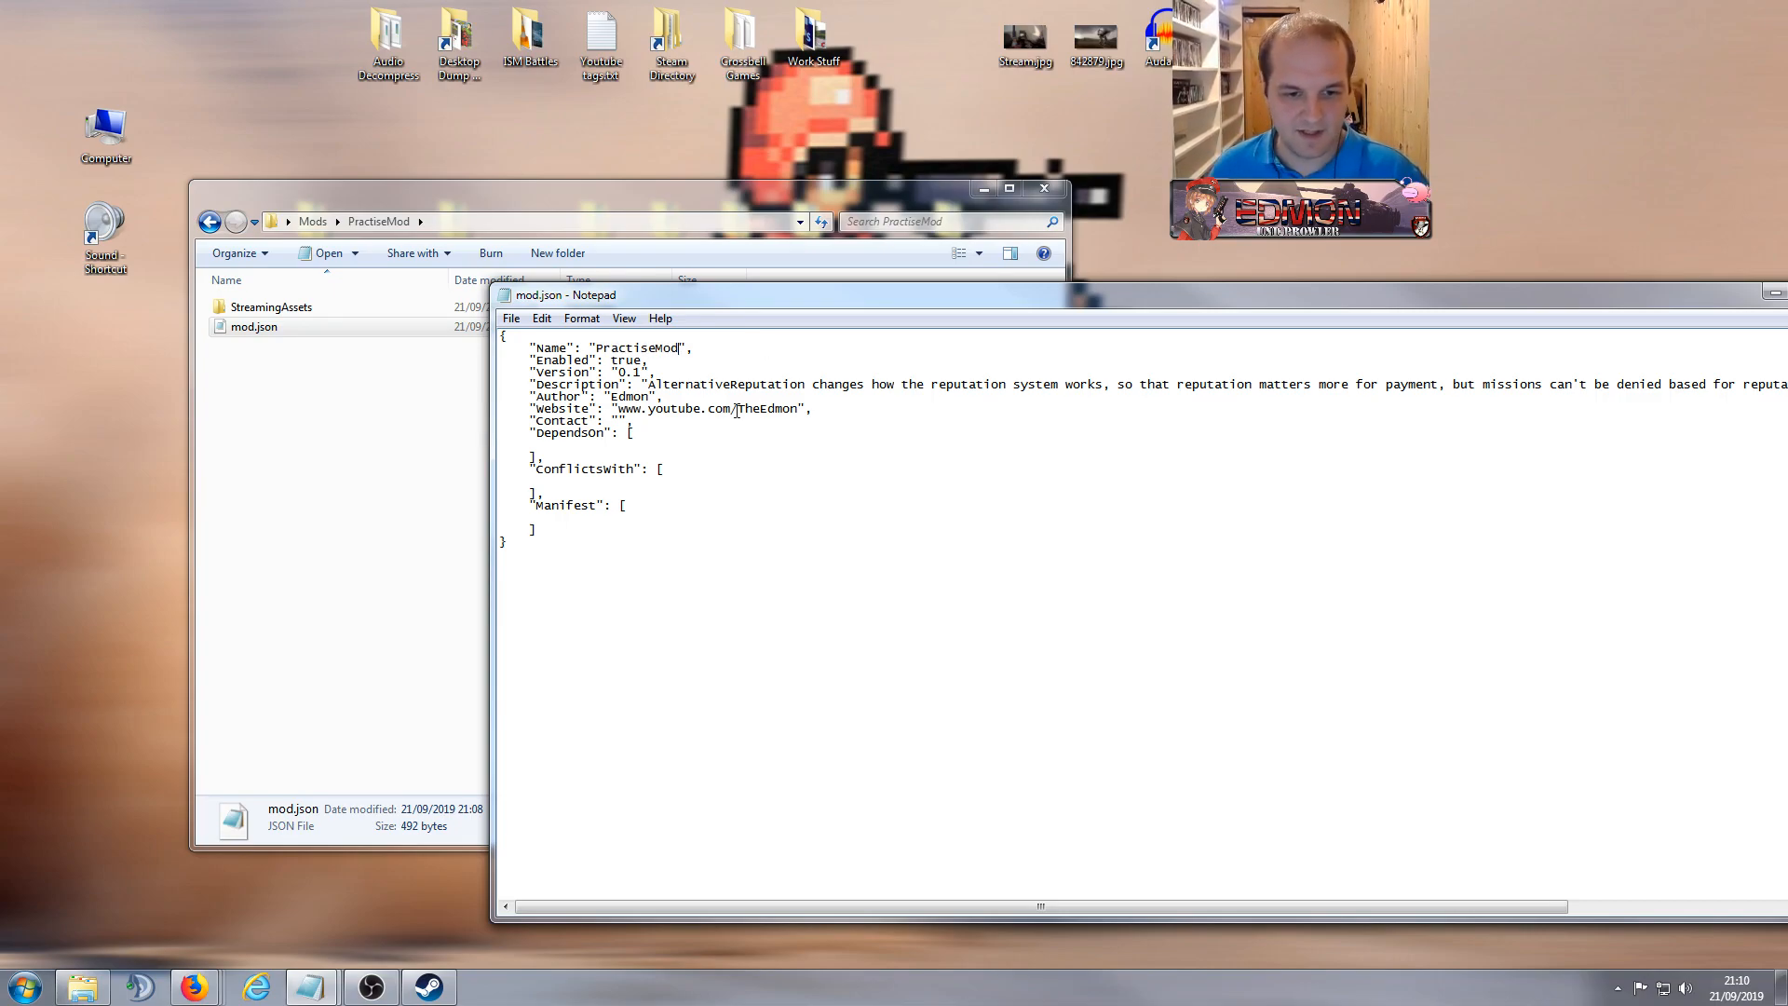
{"action": "left_click_drag", "start_coordinate": [651, 386], "coordinate": [1453, 386]}
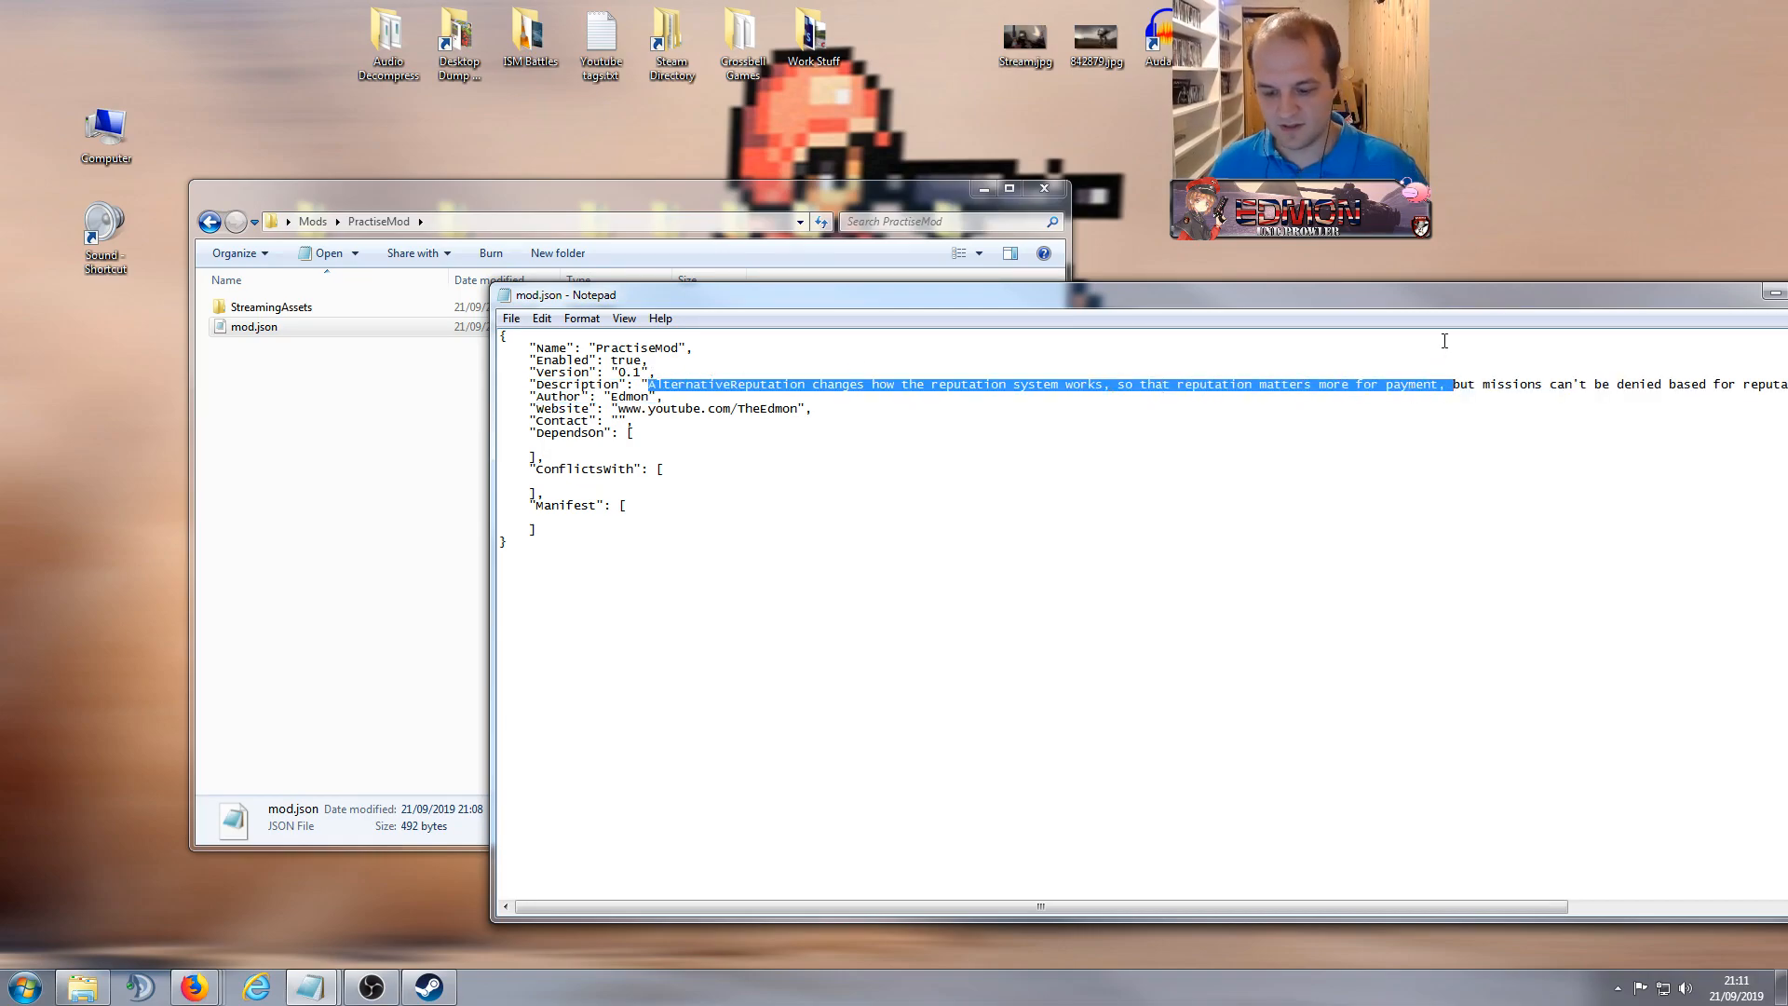
{"action": "key", "text": "BackSpace"}
{"action": "left_click_drag", "start_coordinate": [711, 382], "coordinate": [1337, 383]}
{"action": "key", "text": "BackSpace"}
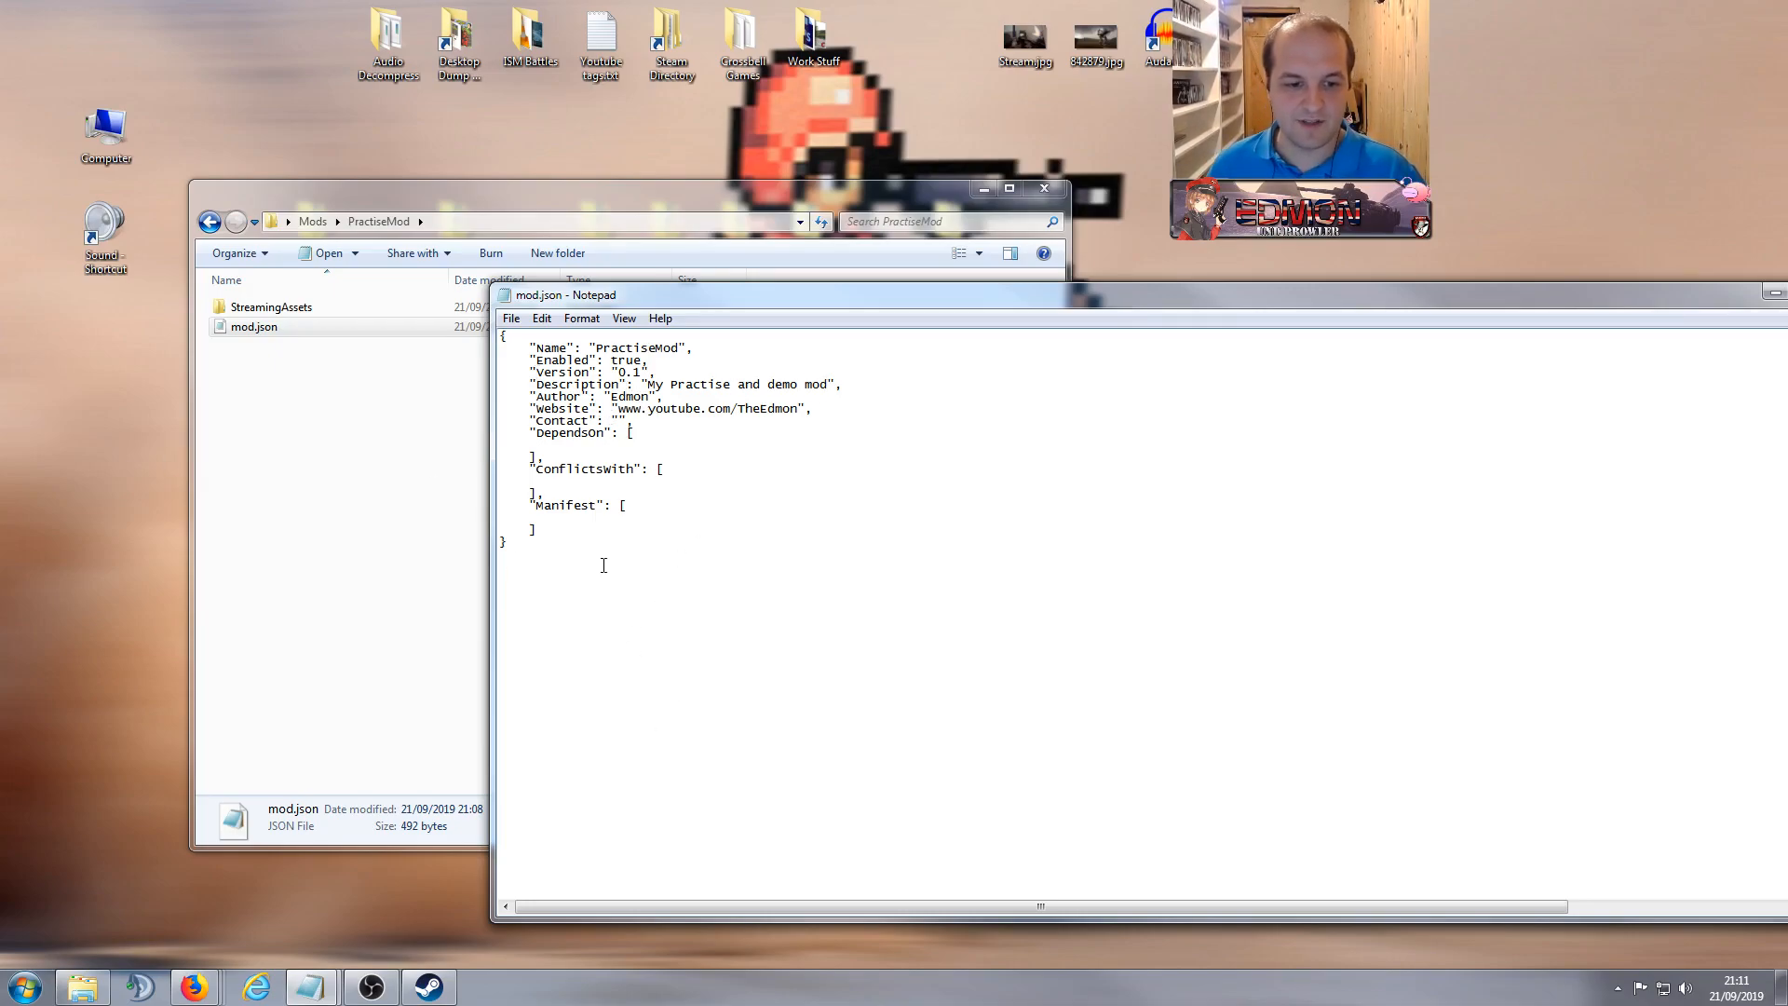
Step: Close mod.json with its changes saved and move the PractiseMod folder window towards the middle of the desktop
{"action": "left_click_drag", "start_coordinate": [1056, 297], "coordinate": [870, 293]}
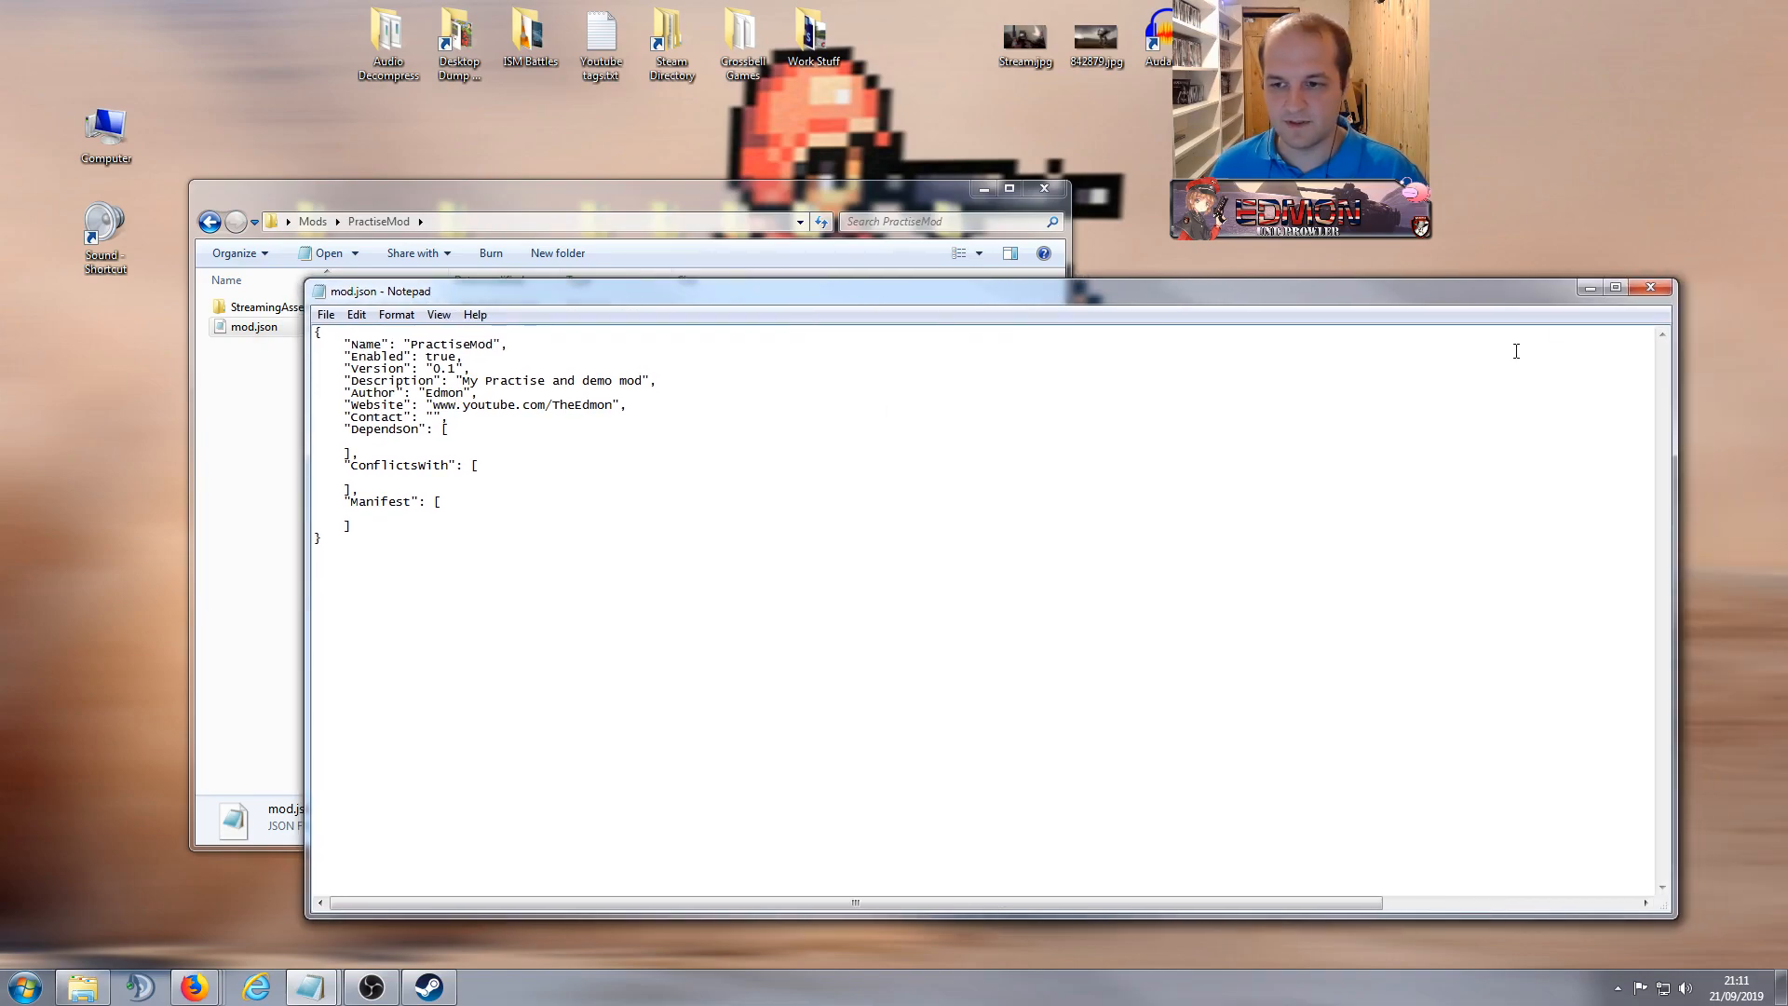
{"action": "left_click", "coordinate": [1656, 291]}
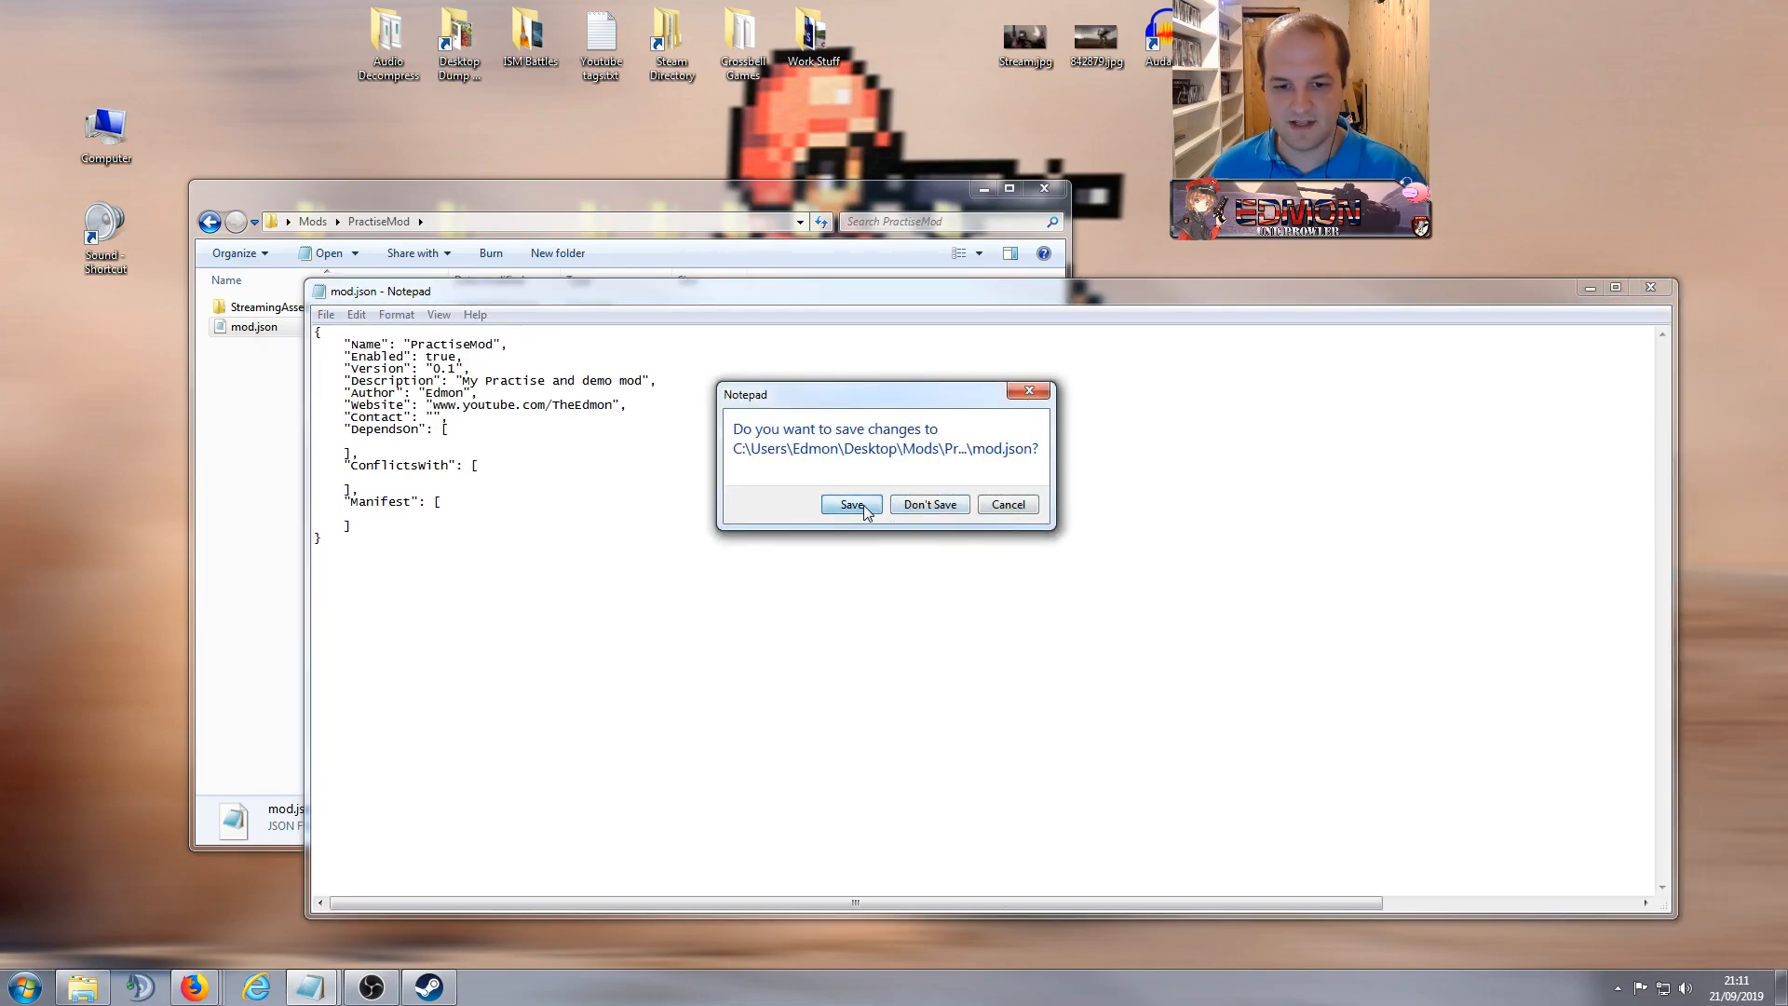
{"action": "left_click", "coordinate": [852, 505]}
{"action": "left_click_drag", "start_coordinate": [451, 189], "coordinate": [689, 191]}
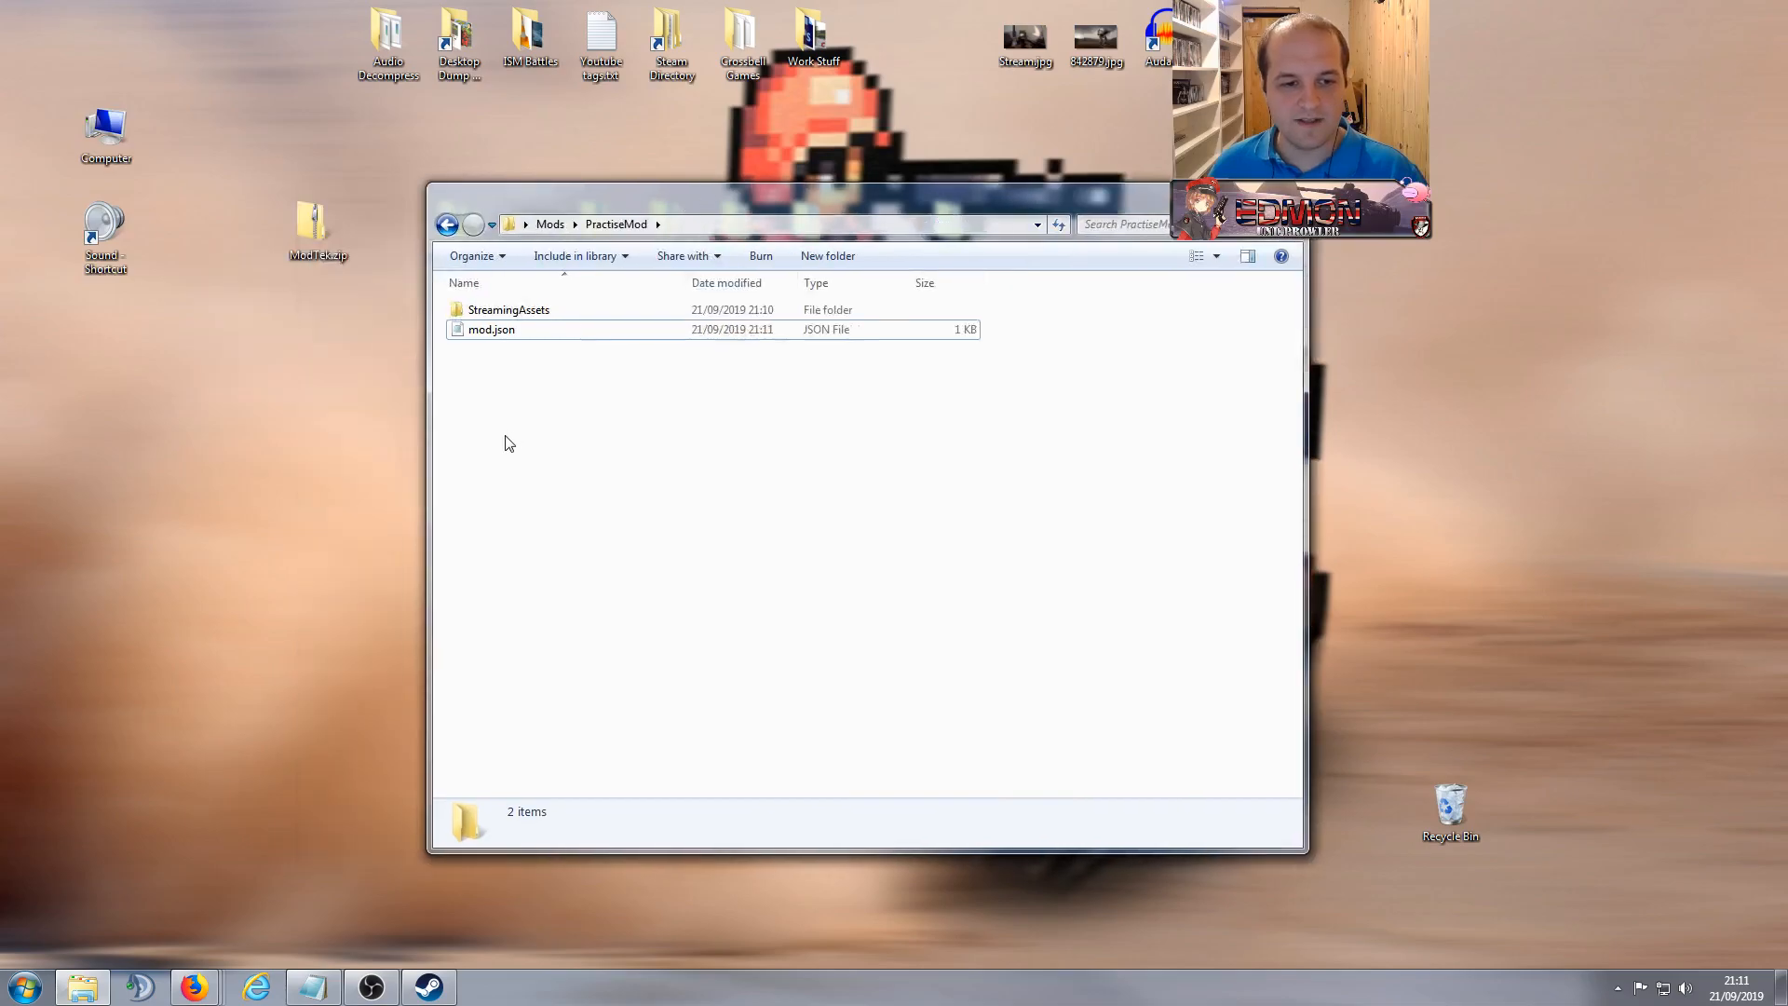
Step: Open the StreamingAssets\Data\simGameConstants folder inside the PractiseMod folder
{"action": "double_click", "coordinate": [503, 310]}
{"action": "double_click", "coordinate": [475, 310]}
{"action": "double_click", "coordinate": [508, 311]}
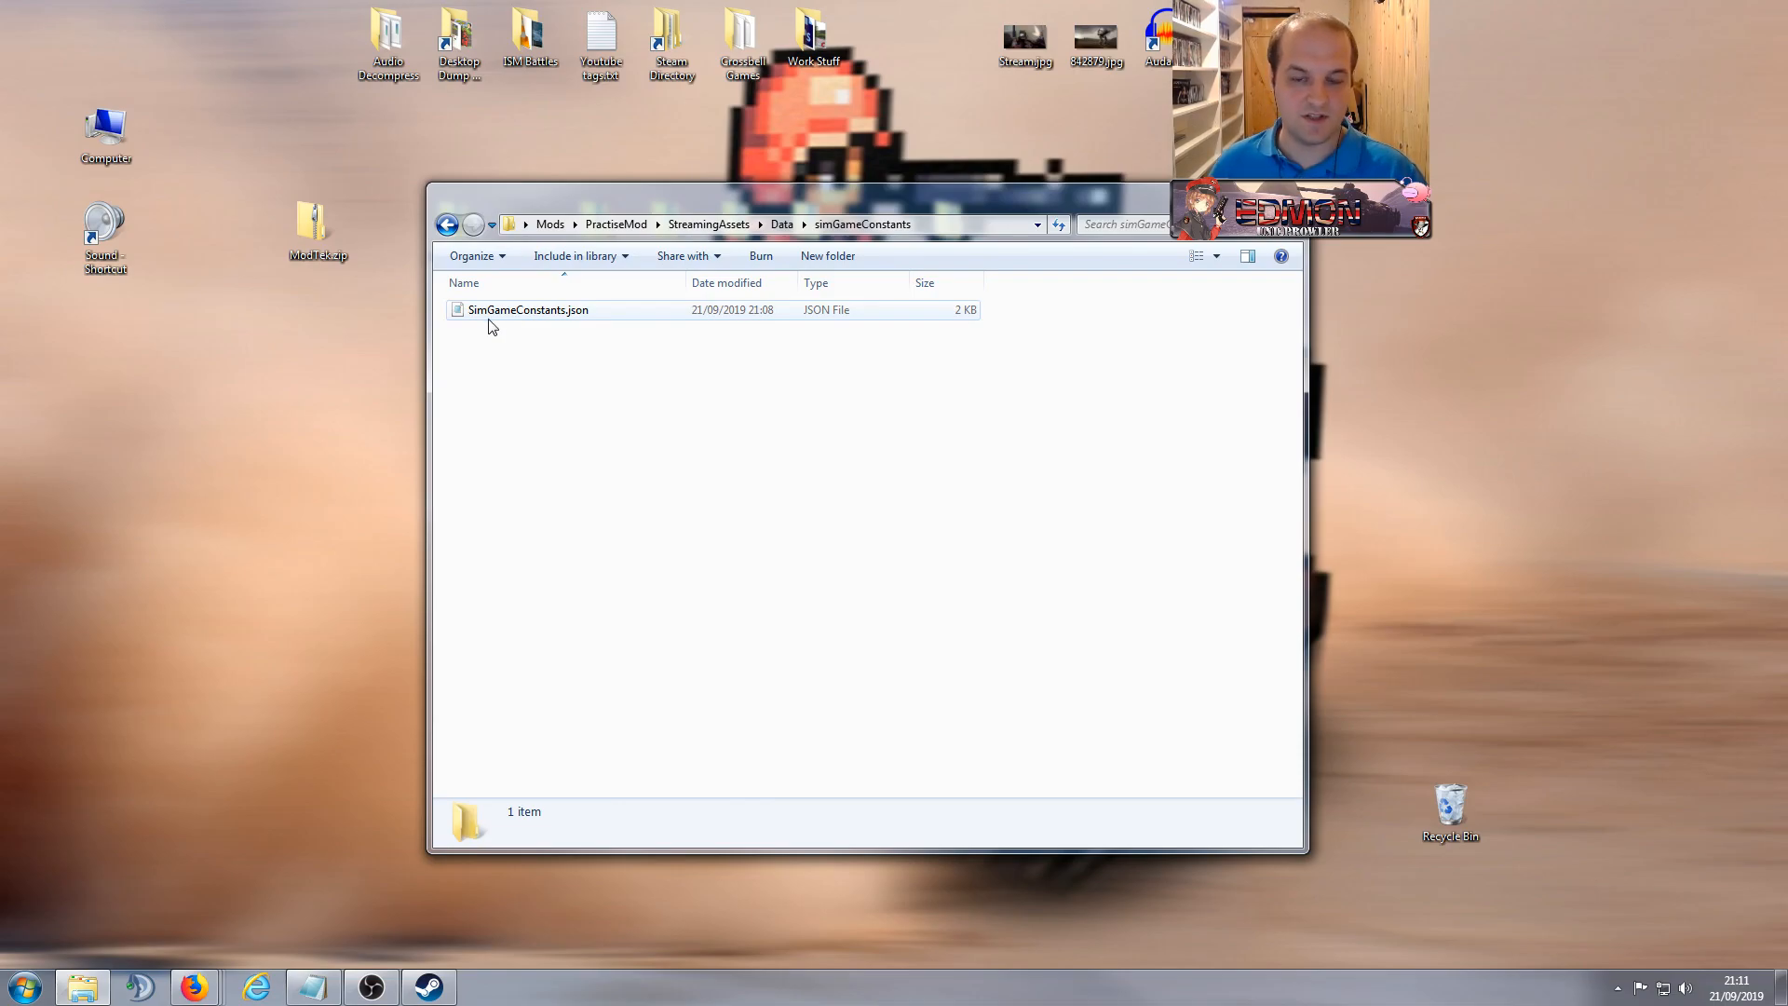
Step: Switch to Steam and browse to the local files folder of BATTLETECH from its game properties
{"action": "left_click", "coordinate": [445, 989]}
{"action": "left_click", "coordinate": [968, 225]}
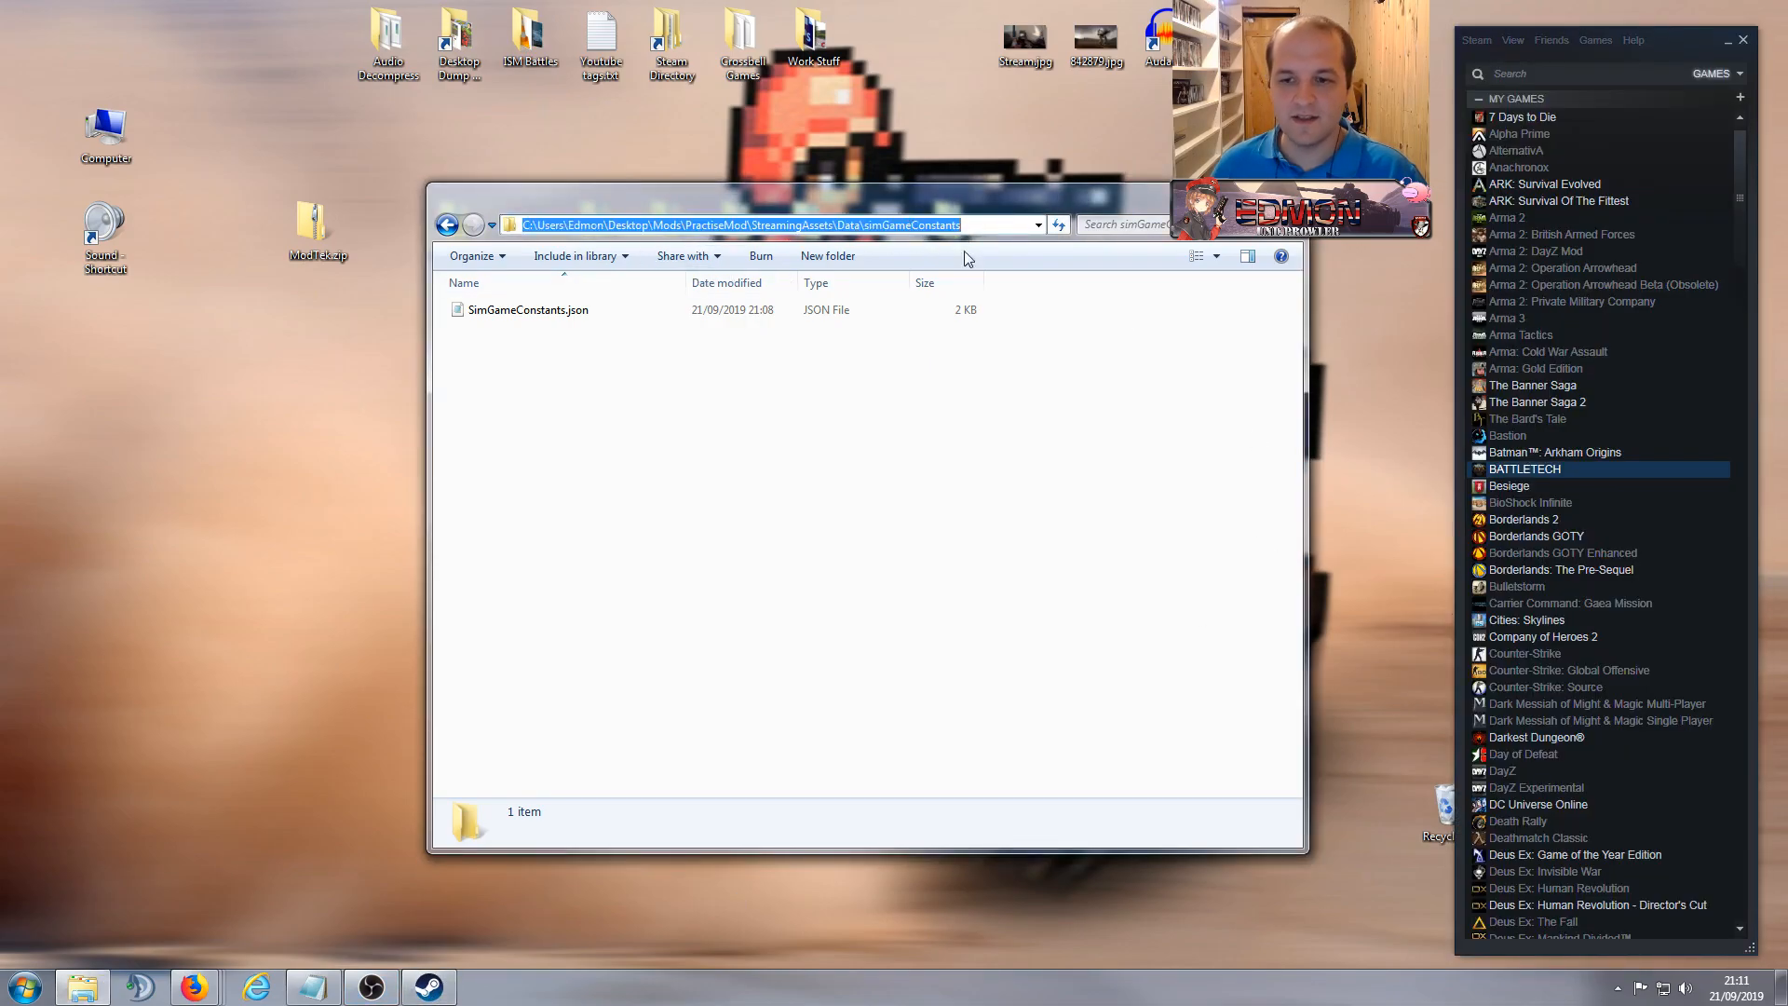
{"action": "right_click", "coordinate": [1528, 471]}
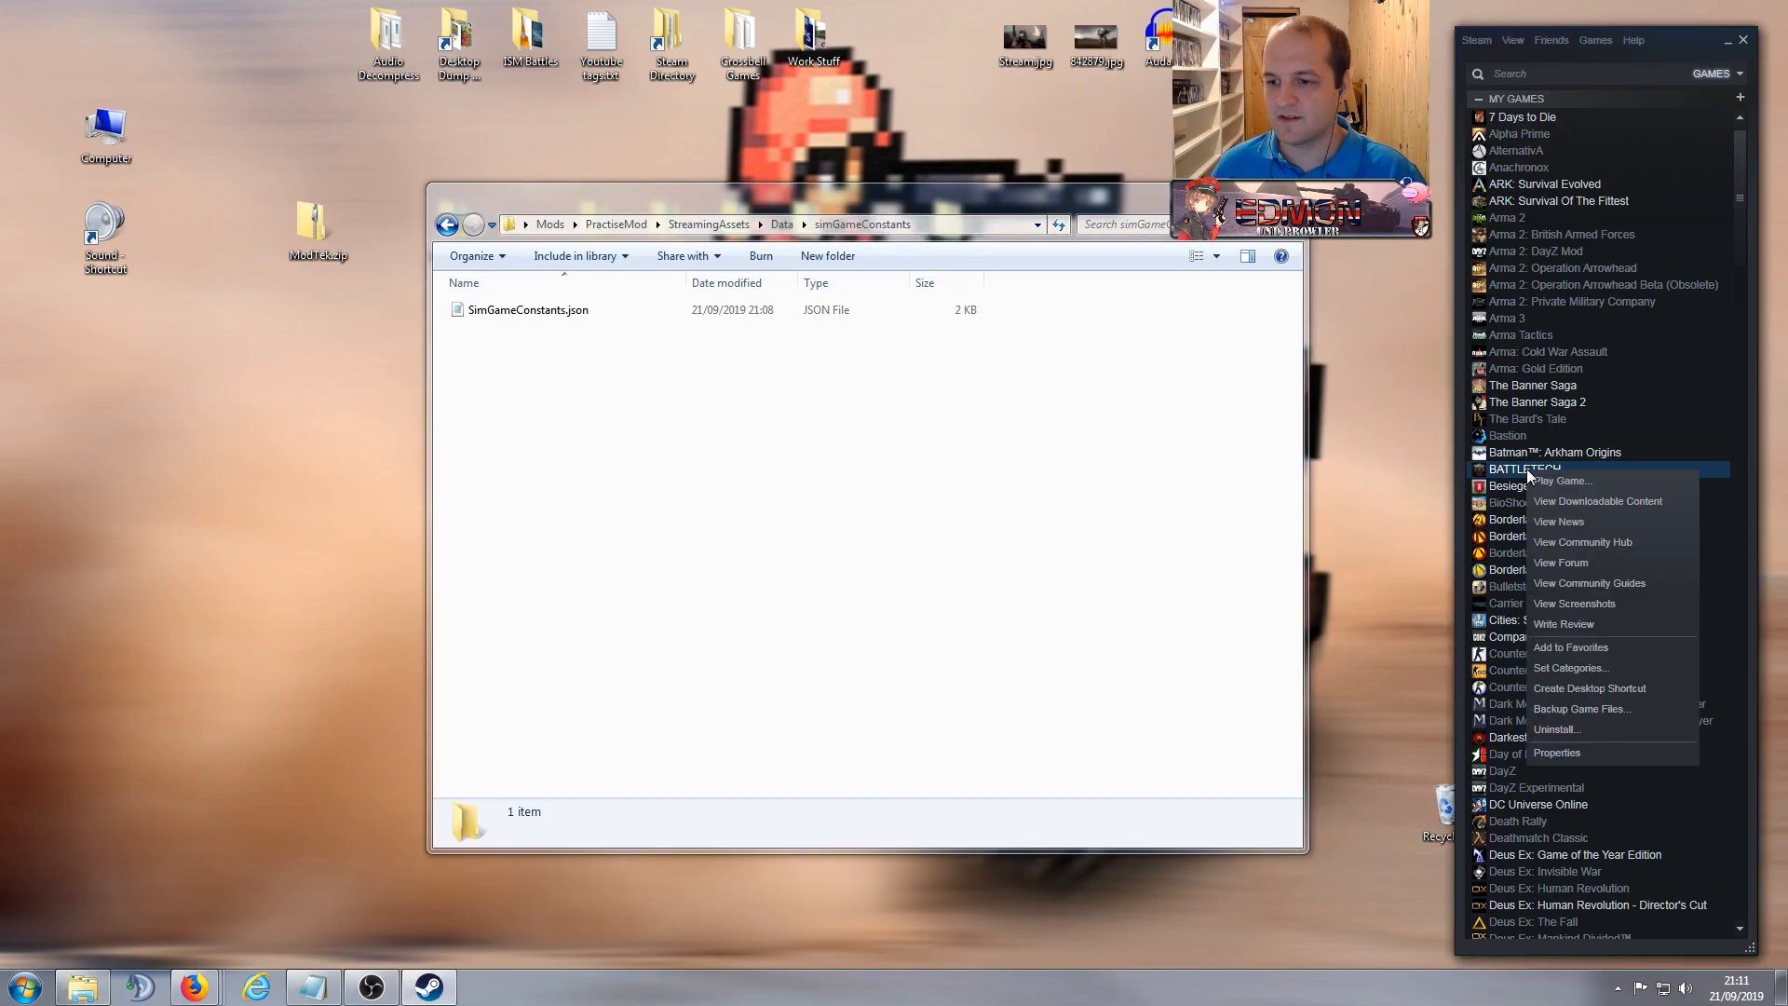
{"action": "left_click", "coordinate": [1570, 754]}
{"action": "left_click", "coordinate": [1048, 215]}
{"action": "left_click", "coordinate": [995, 290]}
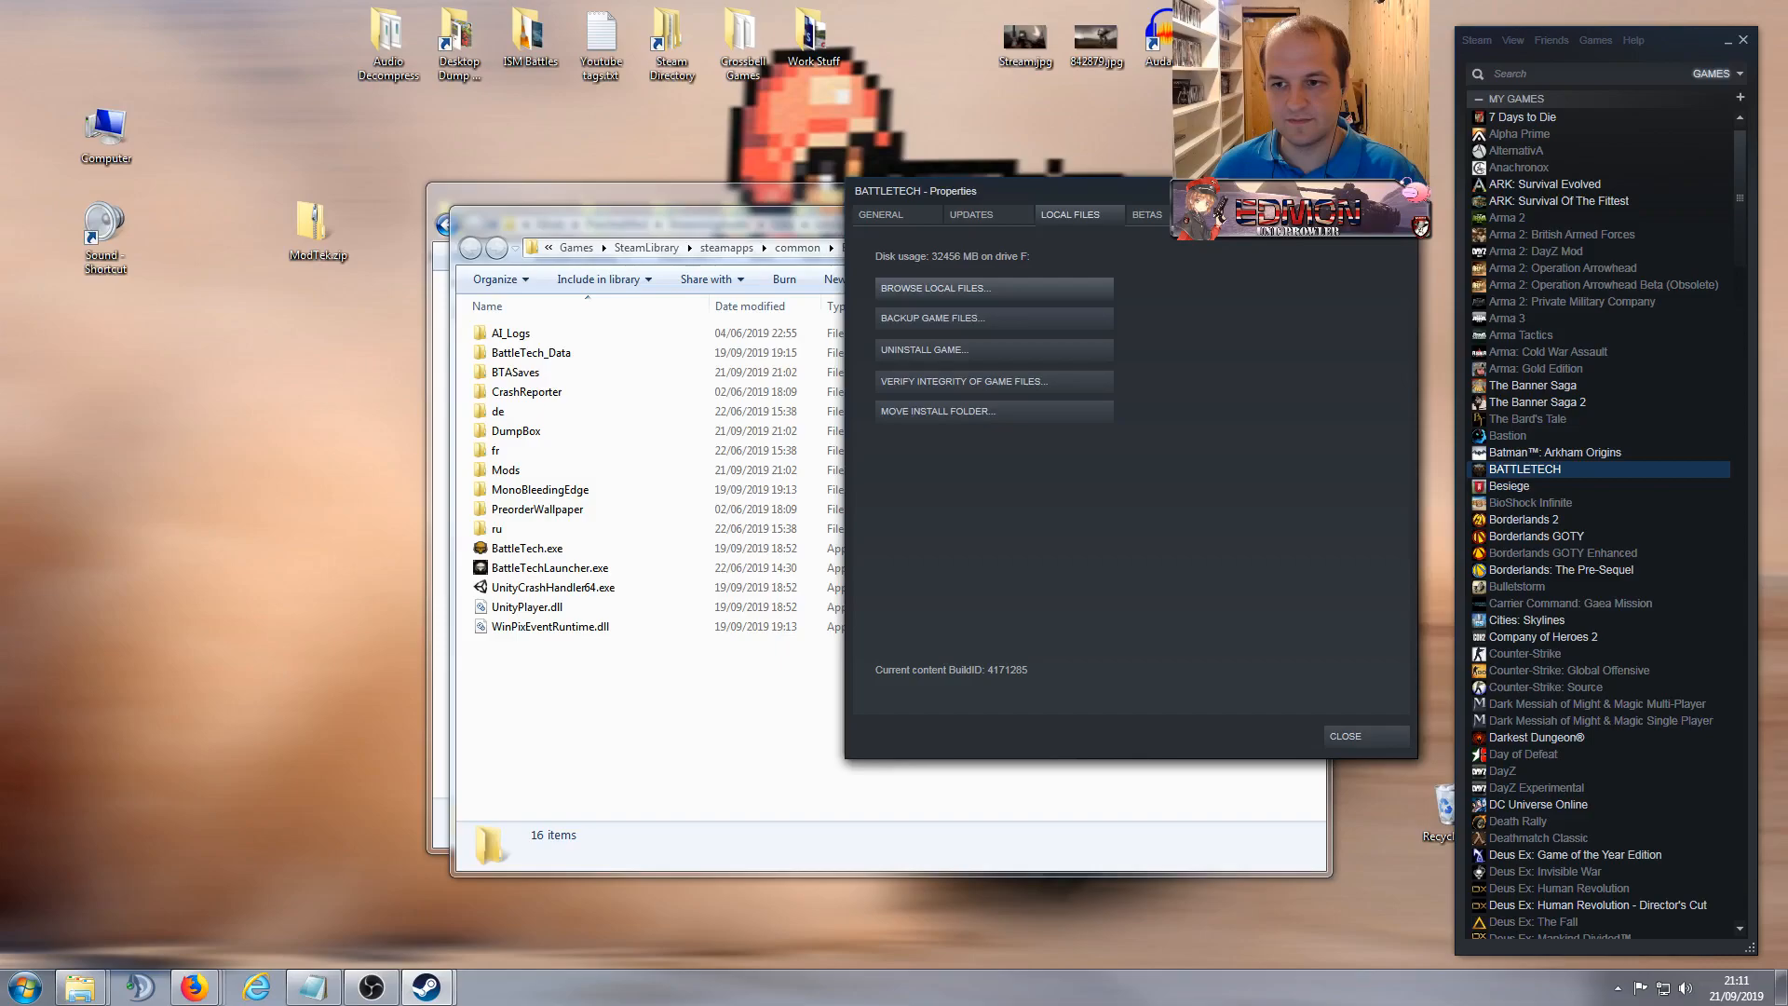
Step: Close the BATTLETECH properties and arrange the PractiseMod and BATTLETECH folder windows side by side
{"action": "left_click", "coordinate": [1404, 191]}
{"action": "left_click_drag", "start_coordinate": [947, 231], "coordinate": [1296, 243]}
{"action": "left_click_drag", "start_coordinate": [750, 193], "coordinate": [355, 172]}
{"action": "left_click_drag", "start_coordinate": [970, 233], "coordinate": [1085, 195]}
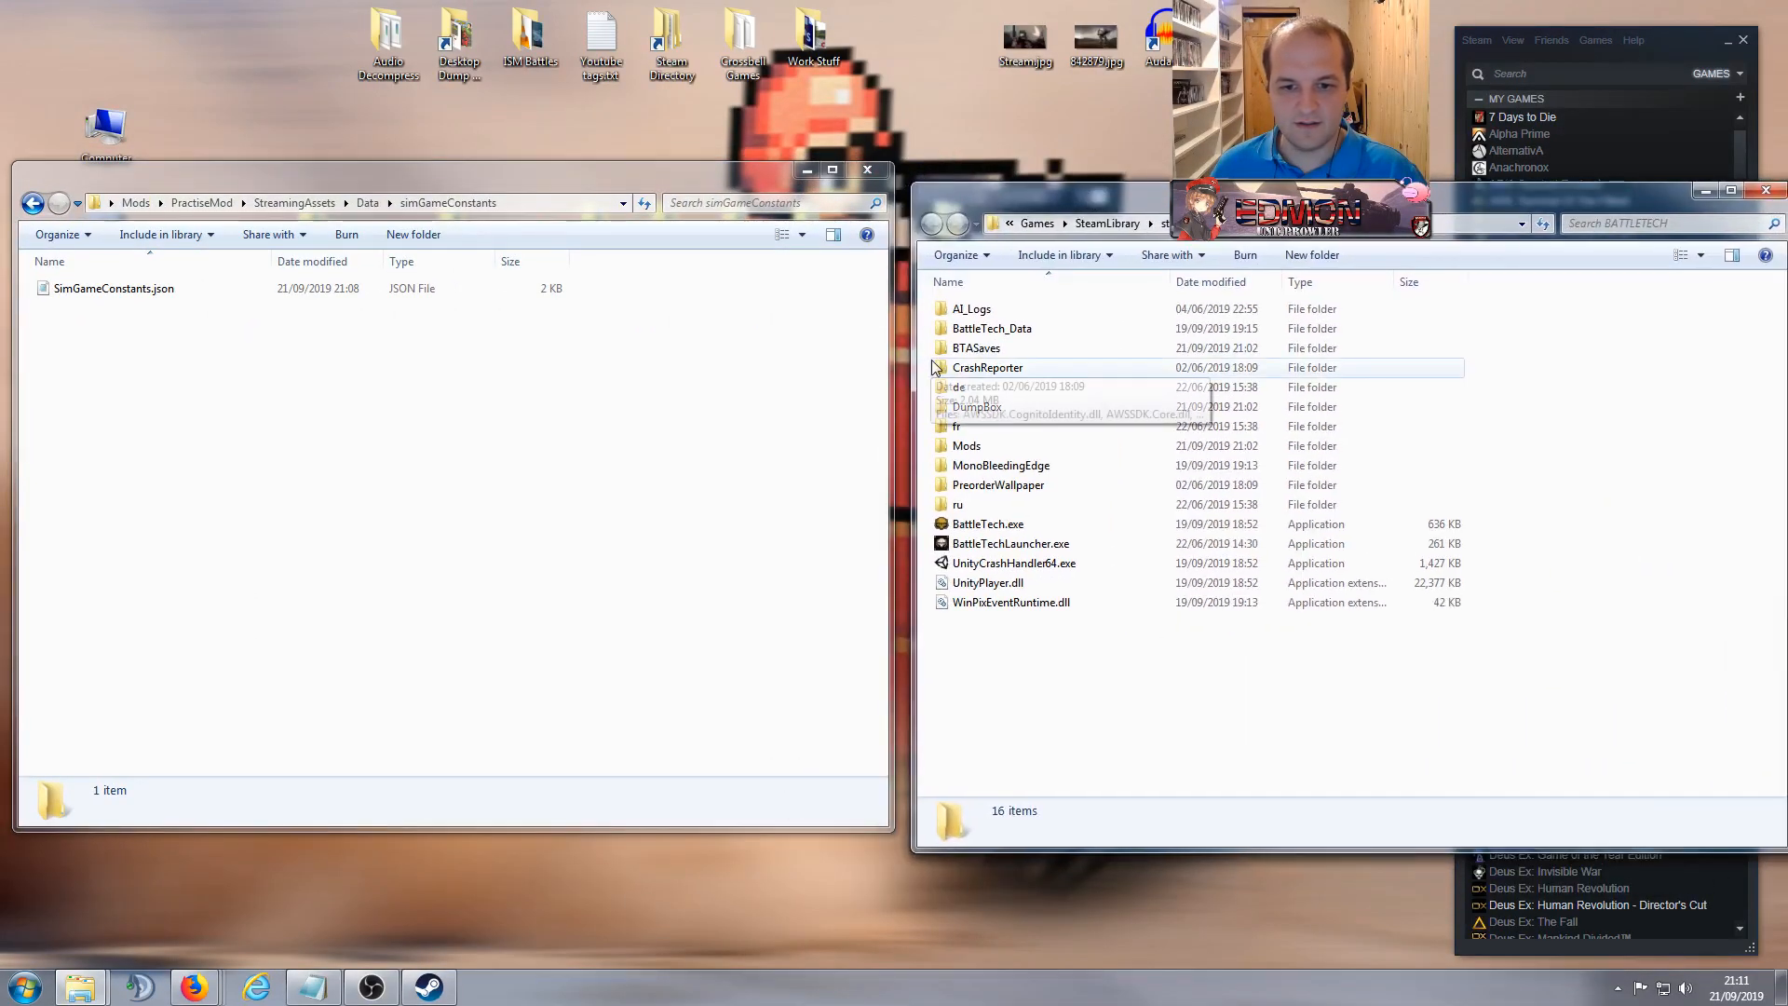
Step: Bring both folder windows to the matching StreamingAssets\Data level, going through BattleTech_Data in the game folder
{"action": "double_click", "coordinate": [1008, 331]}
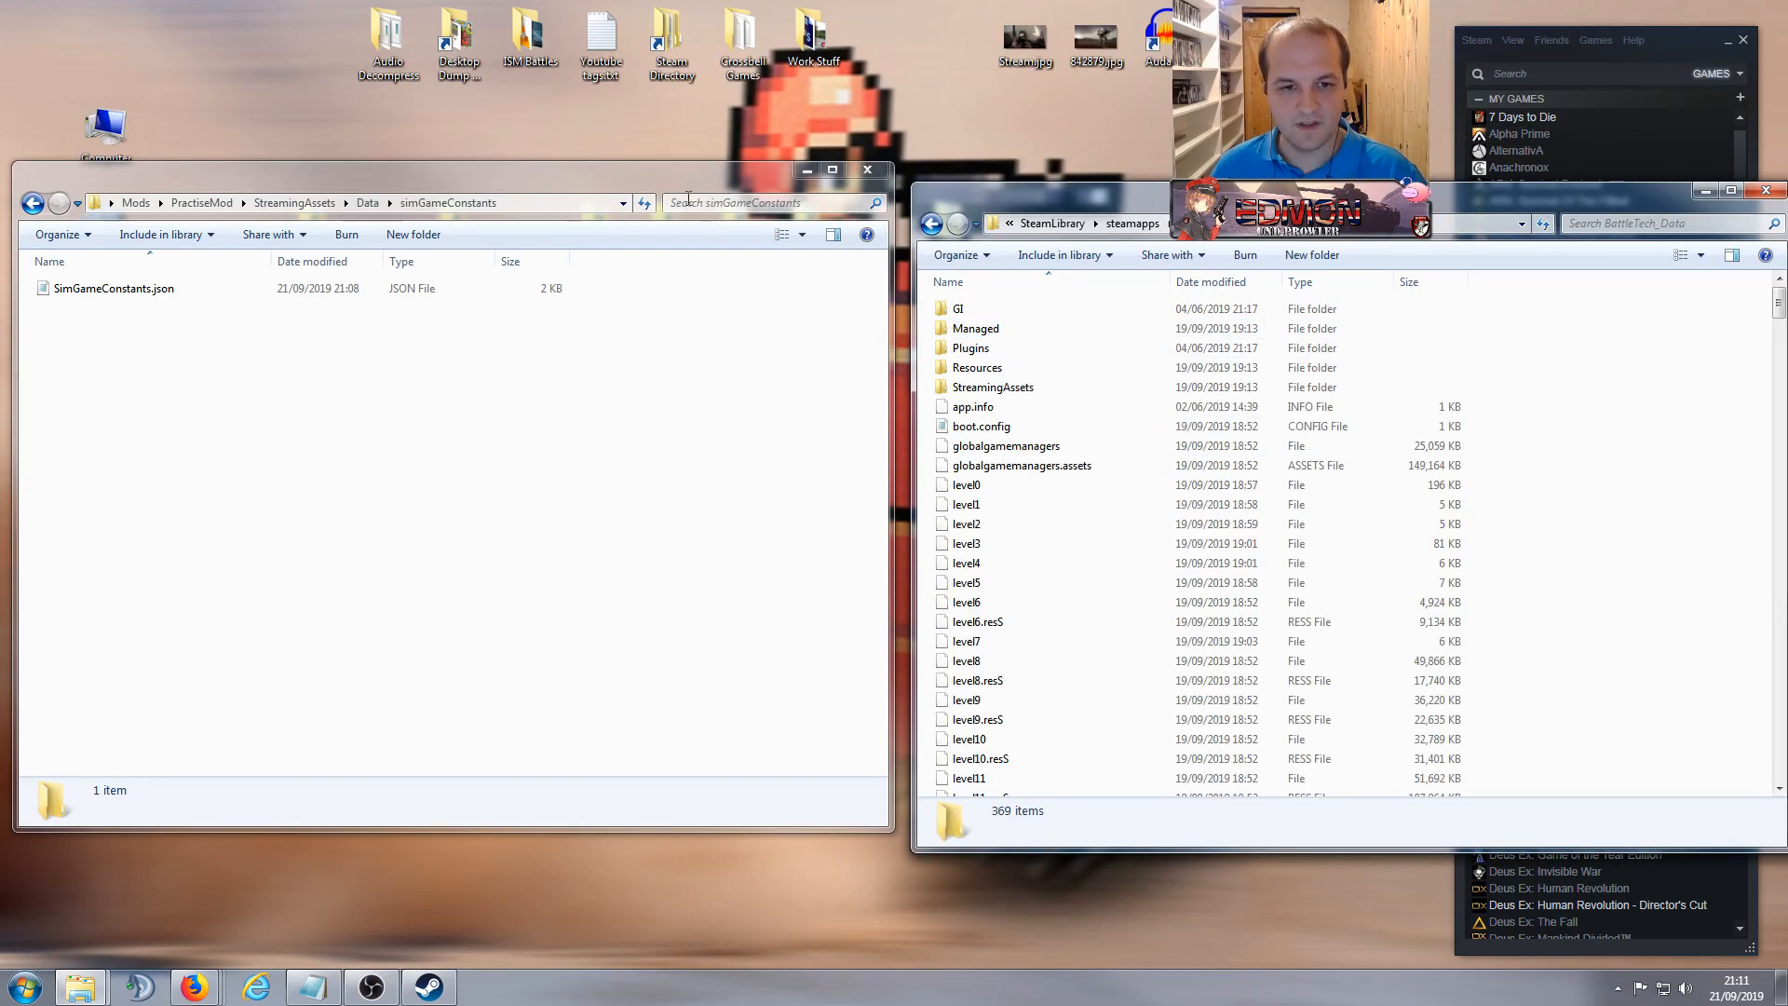
{"action": "left_click_drag", "start_coordinate": [679, 182], "coordinate": [687, 179]}
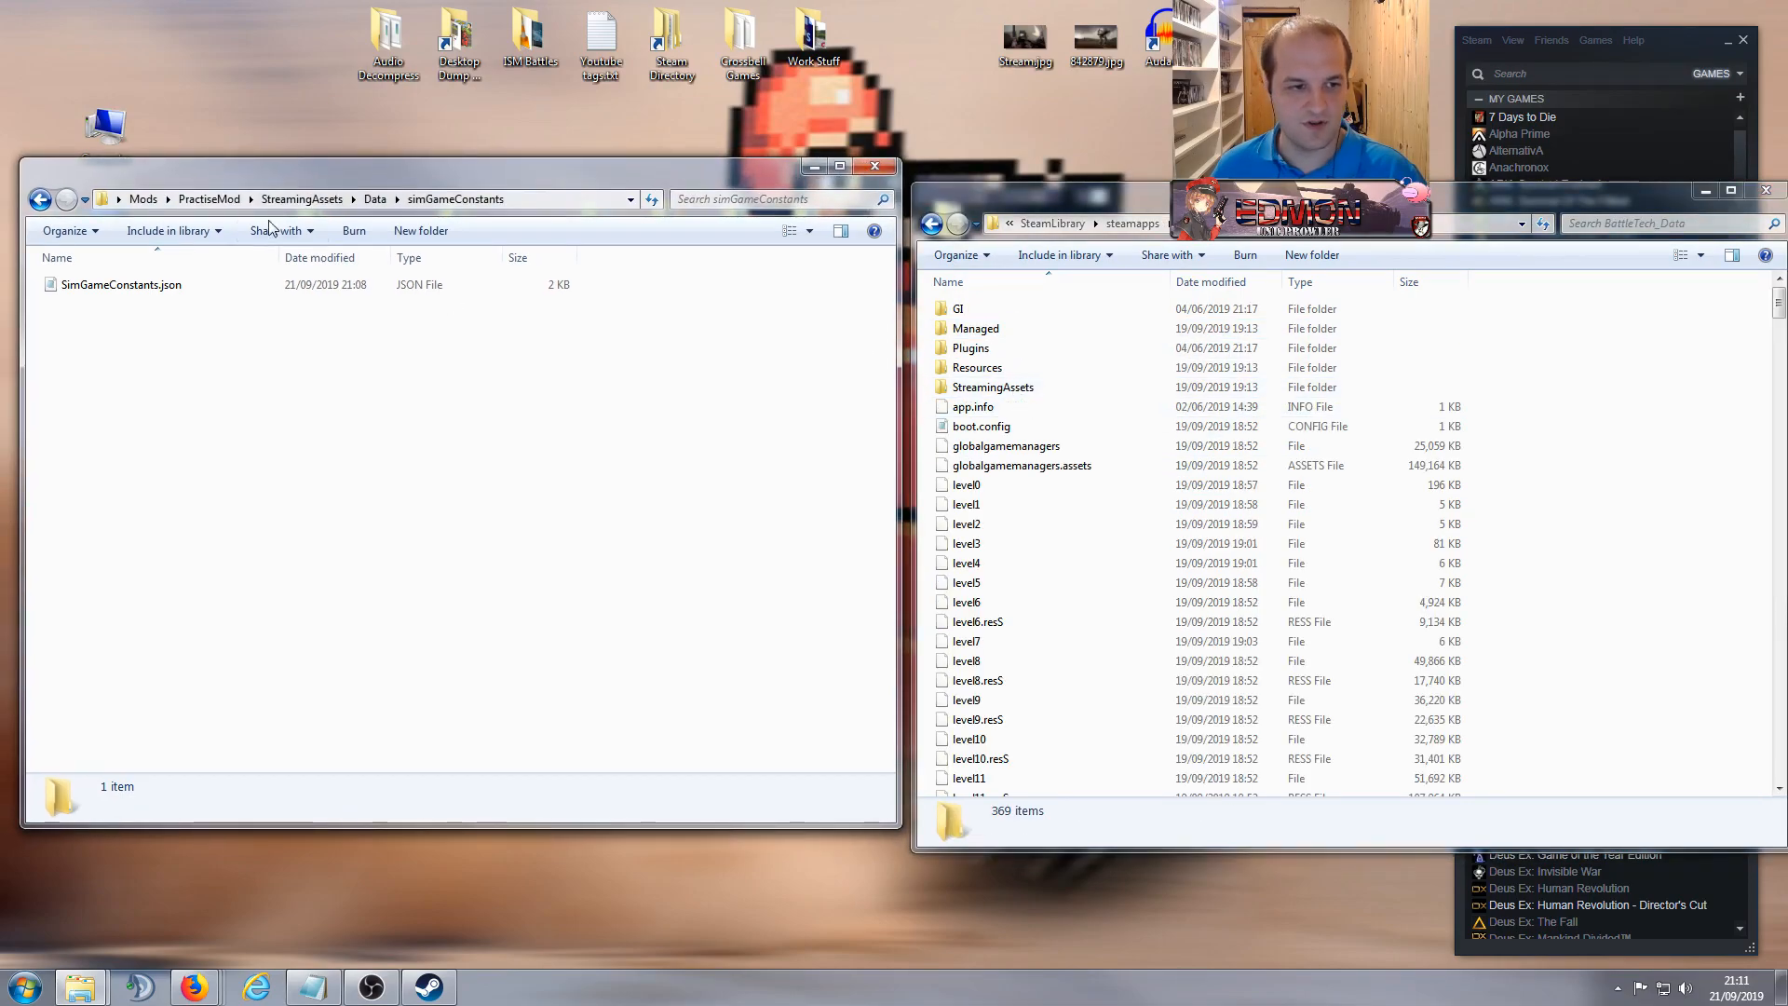
{"action": "left_click", "coordinate": [301, 199]}
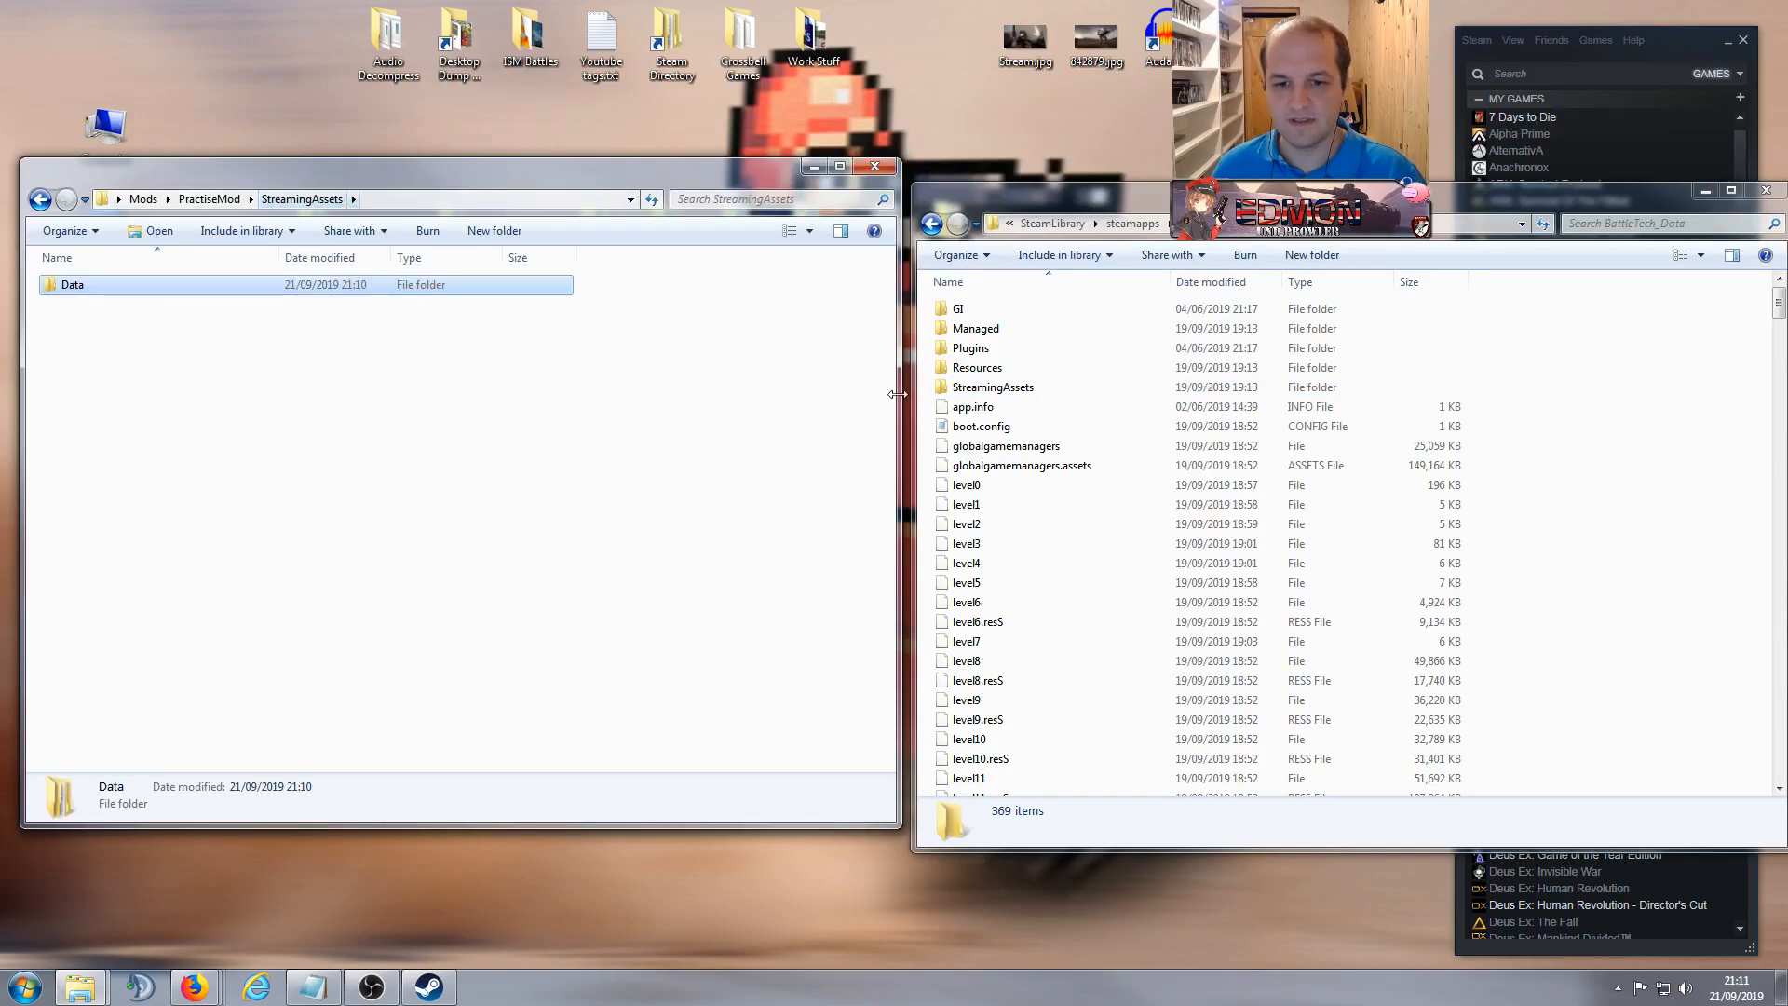
{"action": "double_click", "coordinate": [993, 387]}
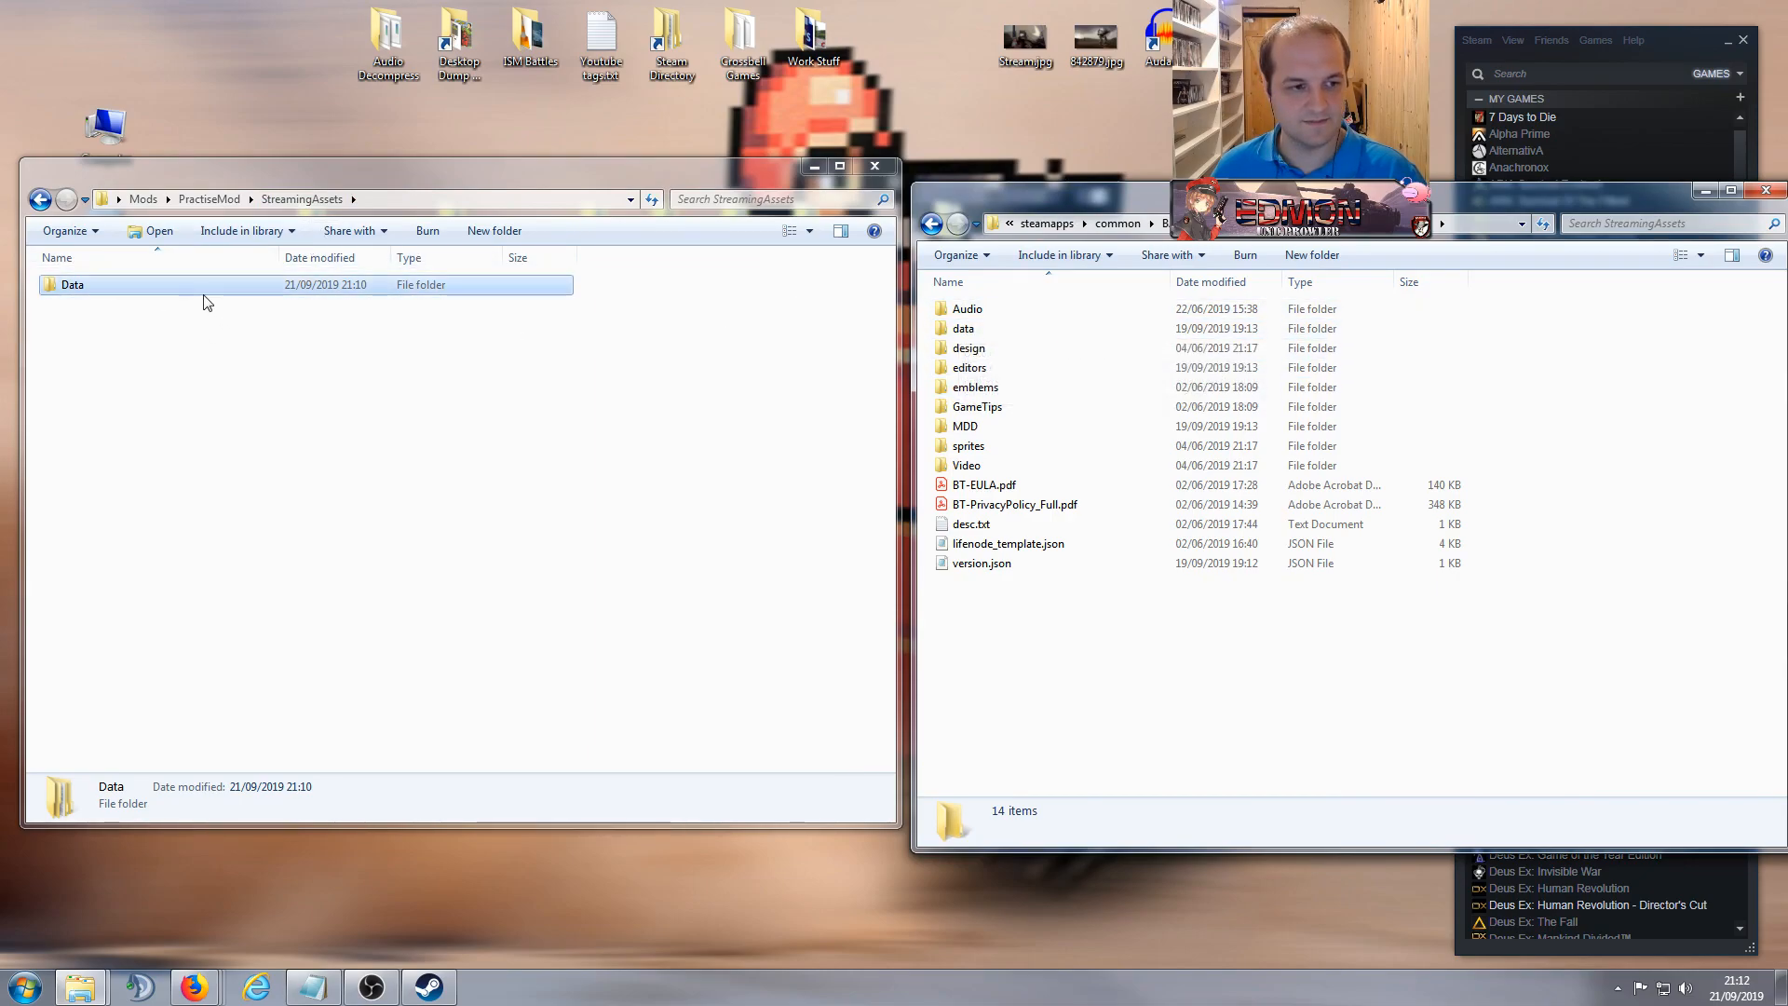
{"action": "double_click", "coordinate": [78, 287]}
{"action": "double_click", "coordinate": [995, 330]}
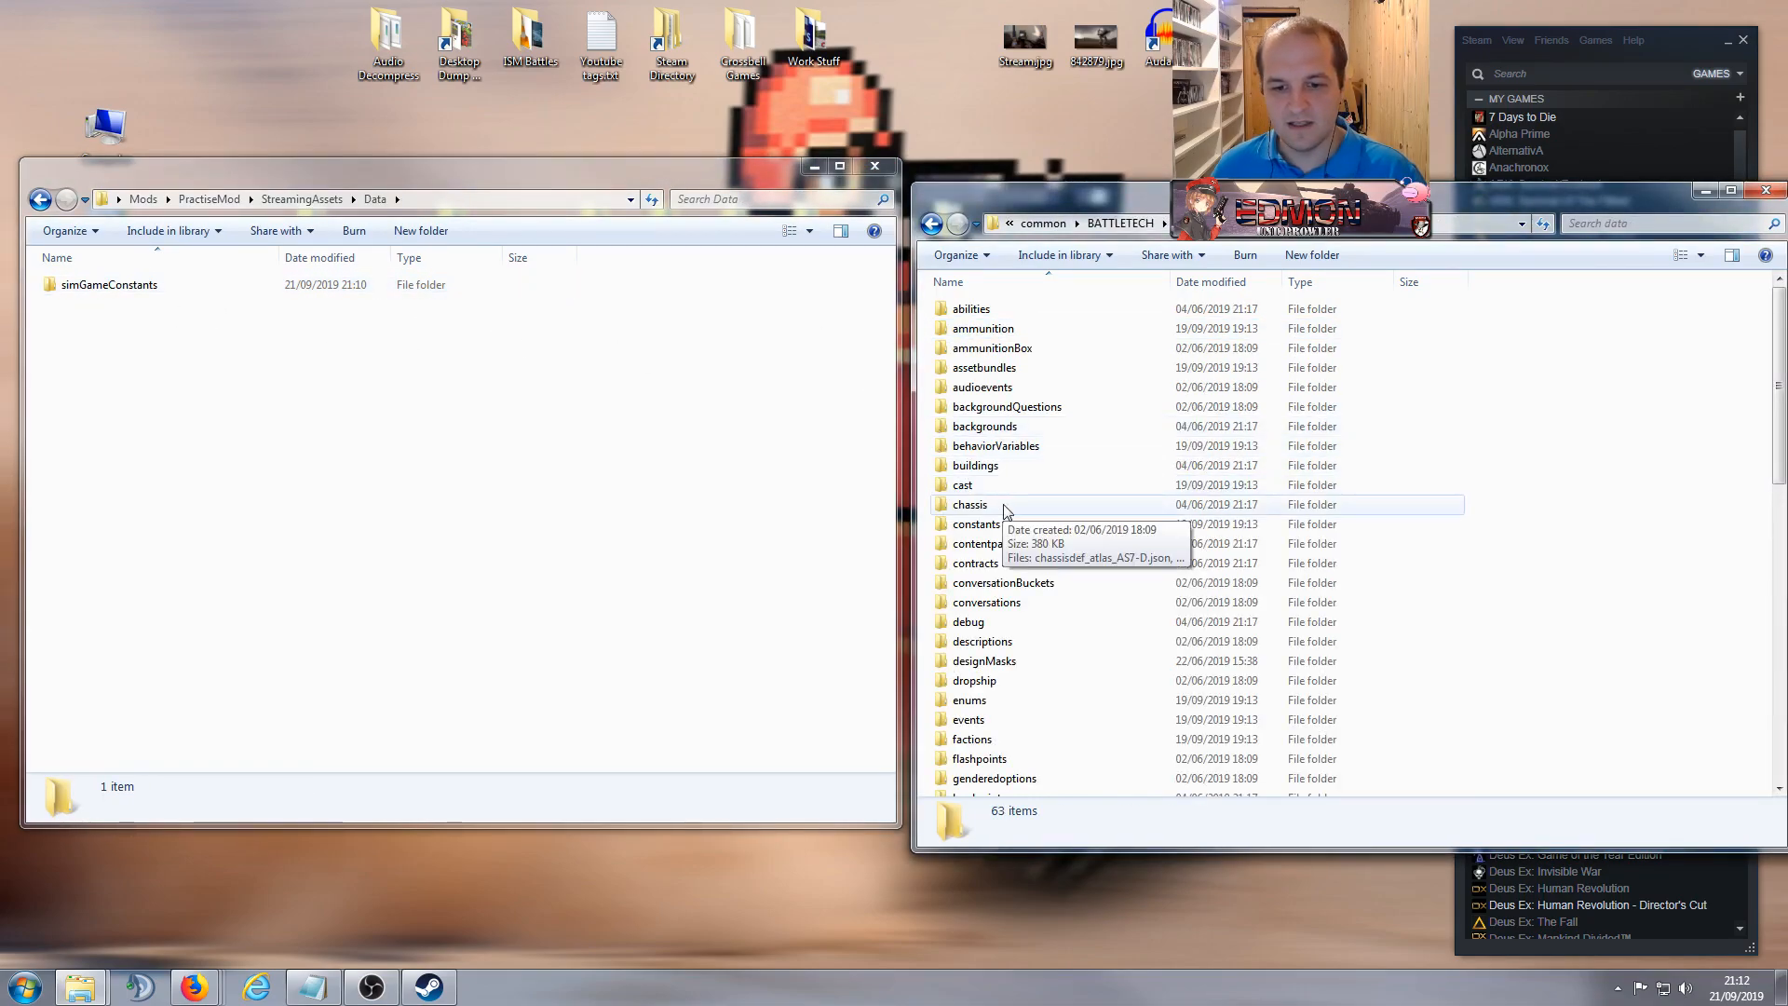
Step: Open the simGameConstants folder in both the game's data folder and the PractiseMod Data folder
{"action": "left_click", "coordinate": [974, 504]}
{"action": "scroll", "coordinate": [1006, 507], "scroll_direction": "down", "scroll_amount": 12}
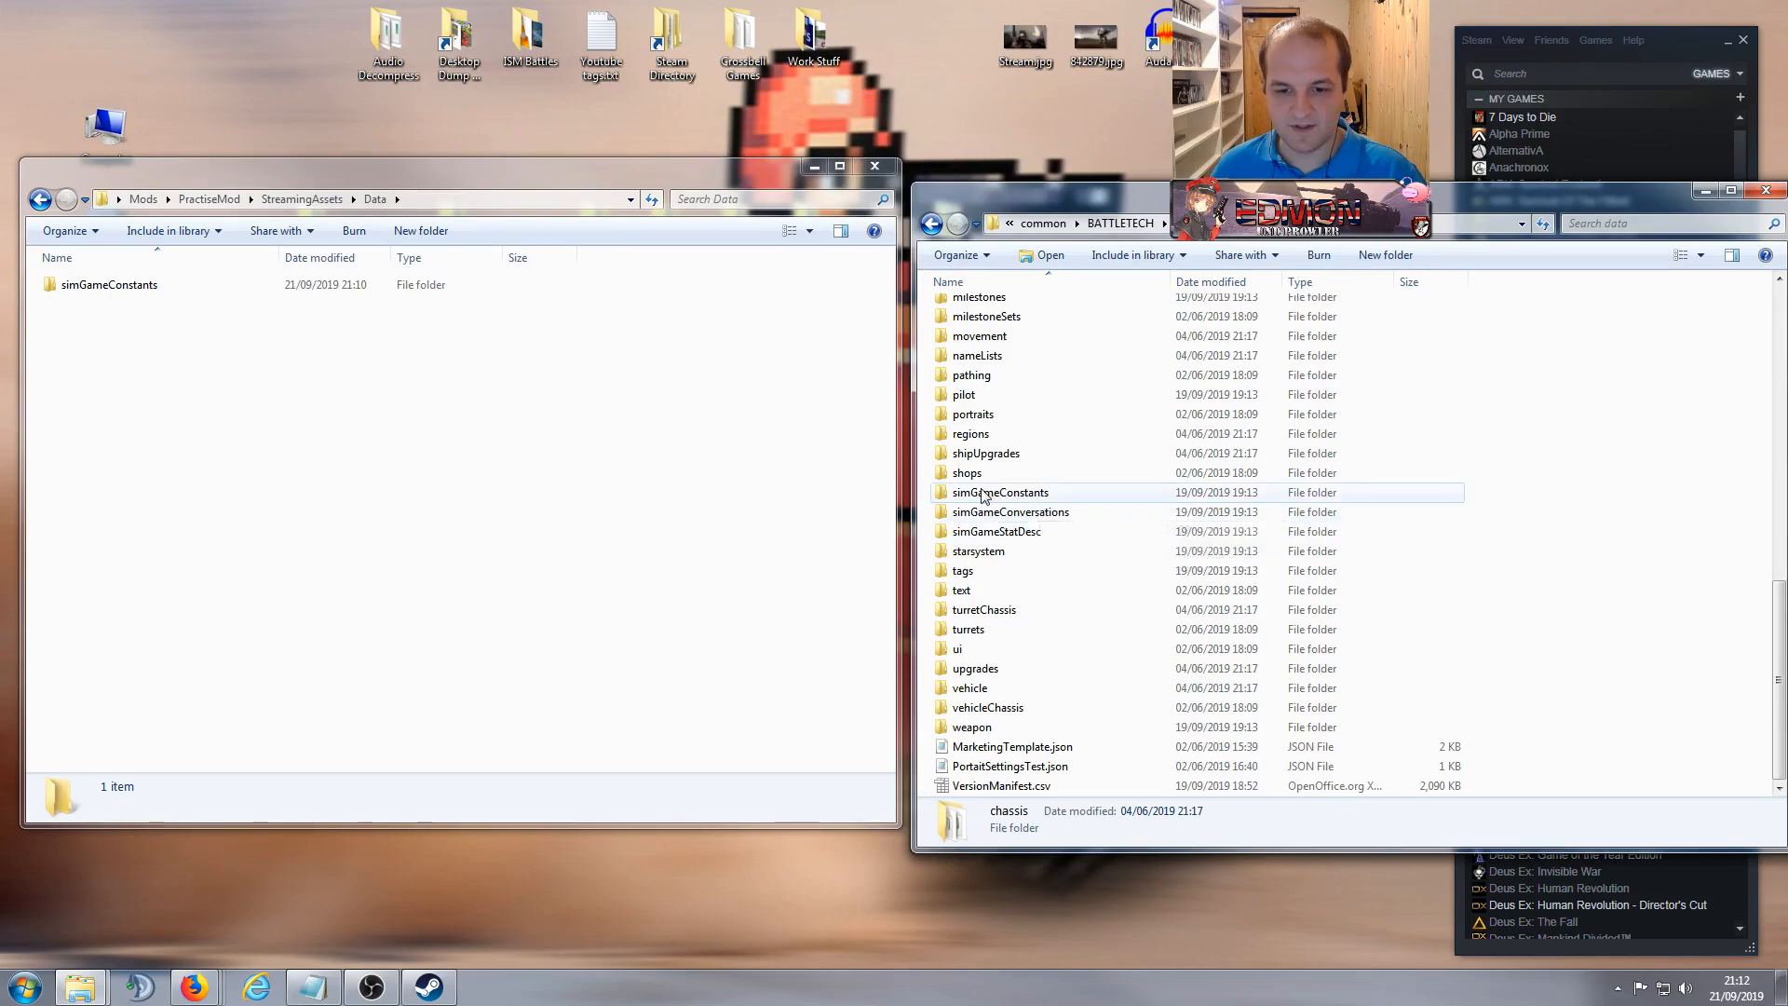
{"action": "double_click", "coordinate": [978, 496]}
{"action": "double_click", "coordinate": [111, 285]}
Step: View the game's original SimGameConstants.json in Notepad with a smaller window, and close it again
{"action": "left_click", "coordinate": [984, 332]}
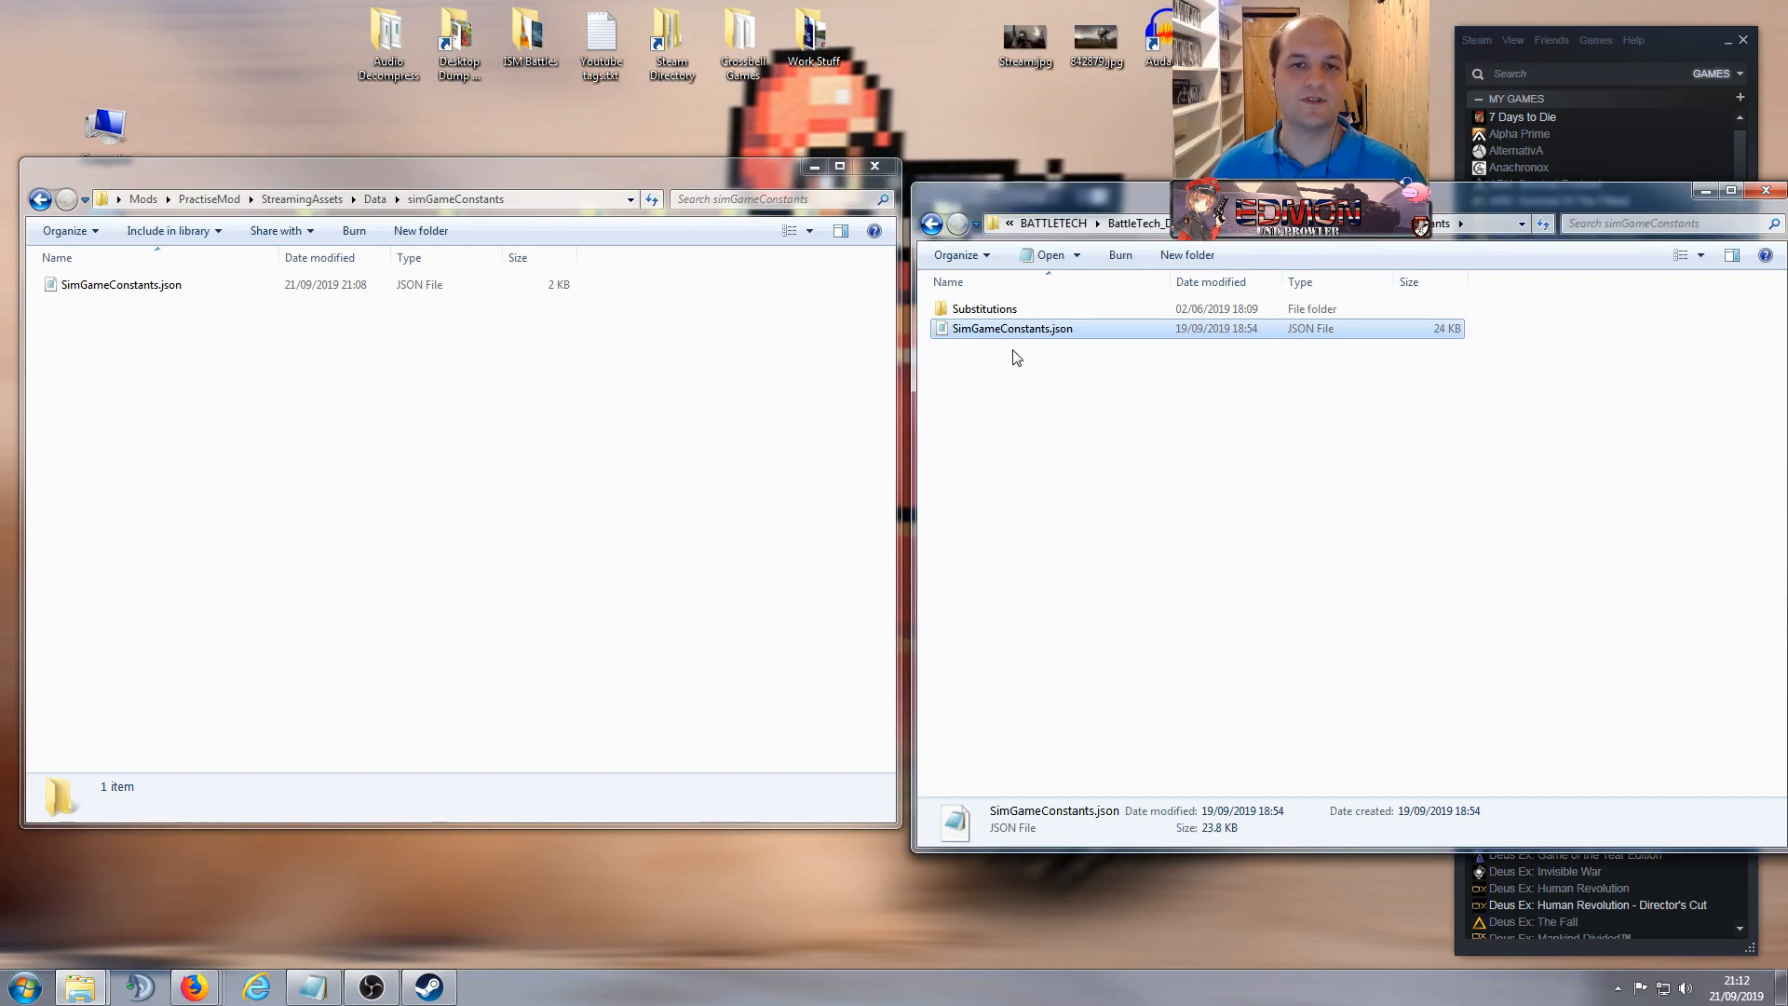
{"action": "right_click", "coordinate": [980, 335]}
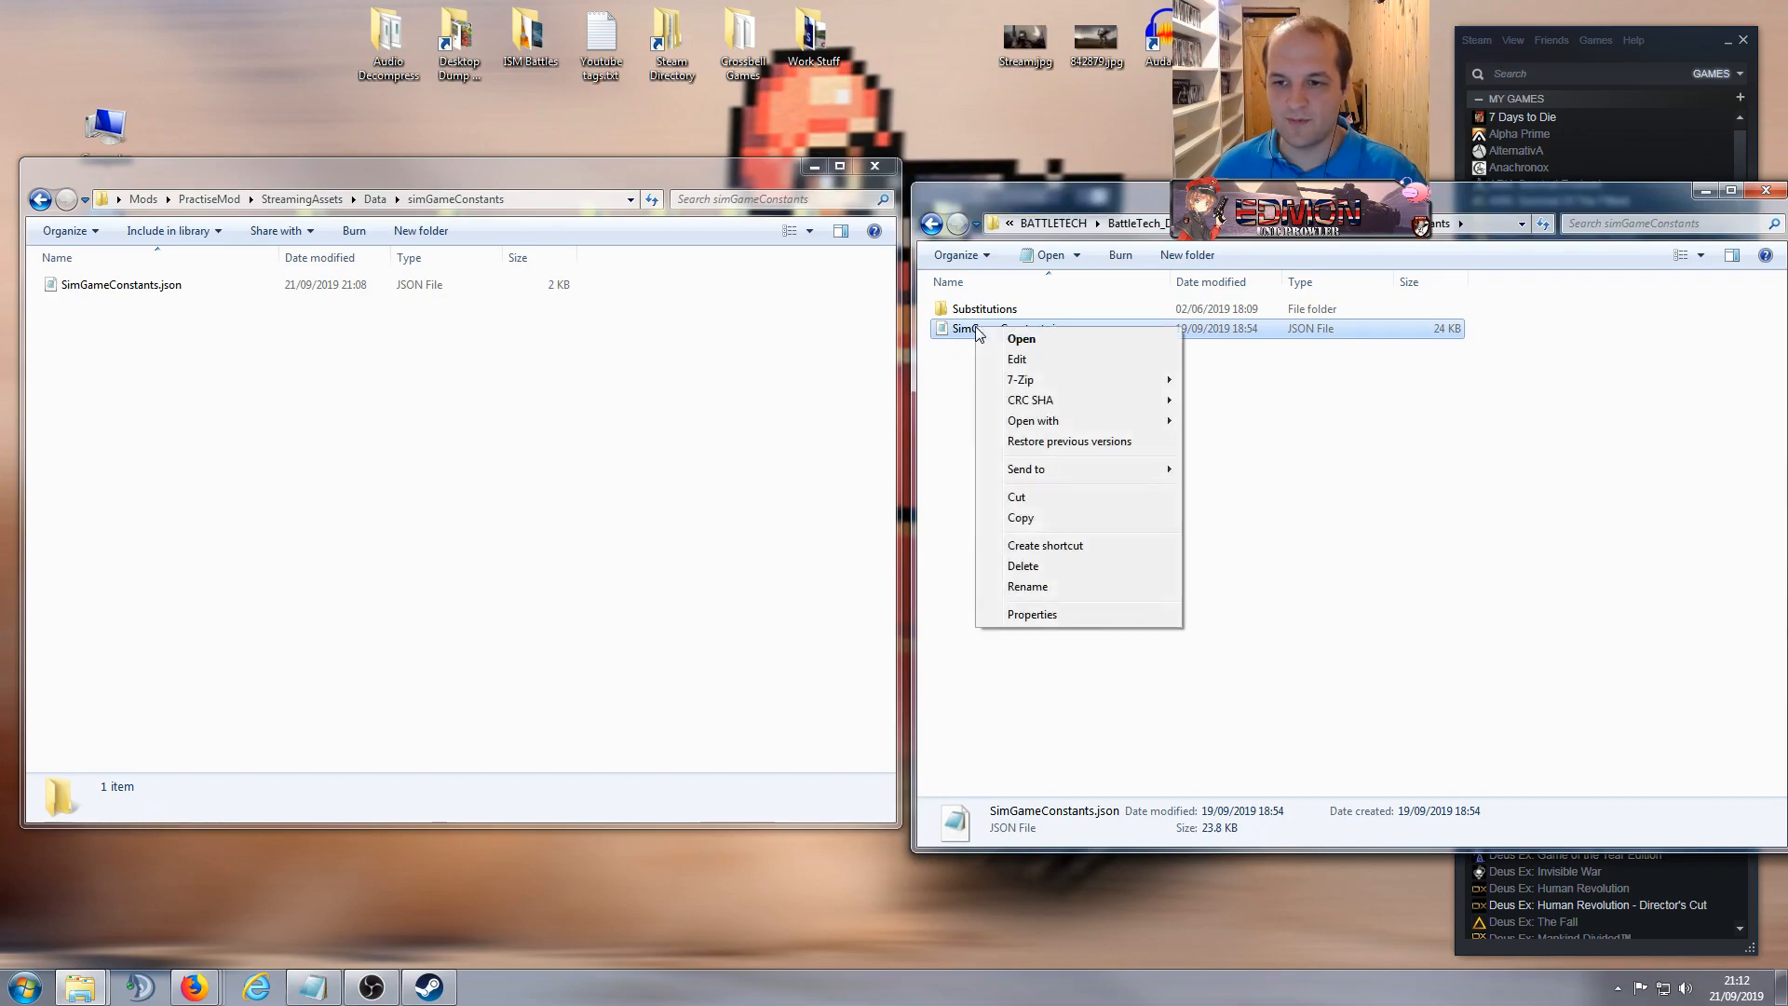
{"action": "left_click", "coordinate": [1016, 360]}
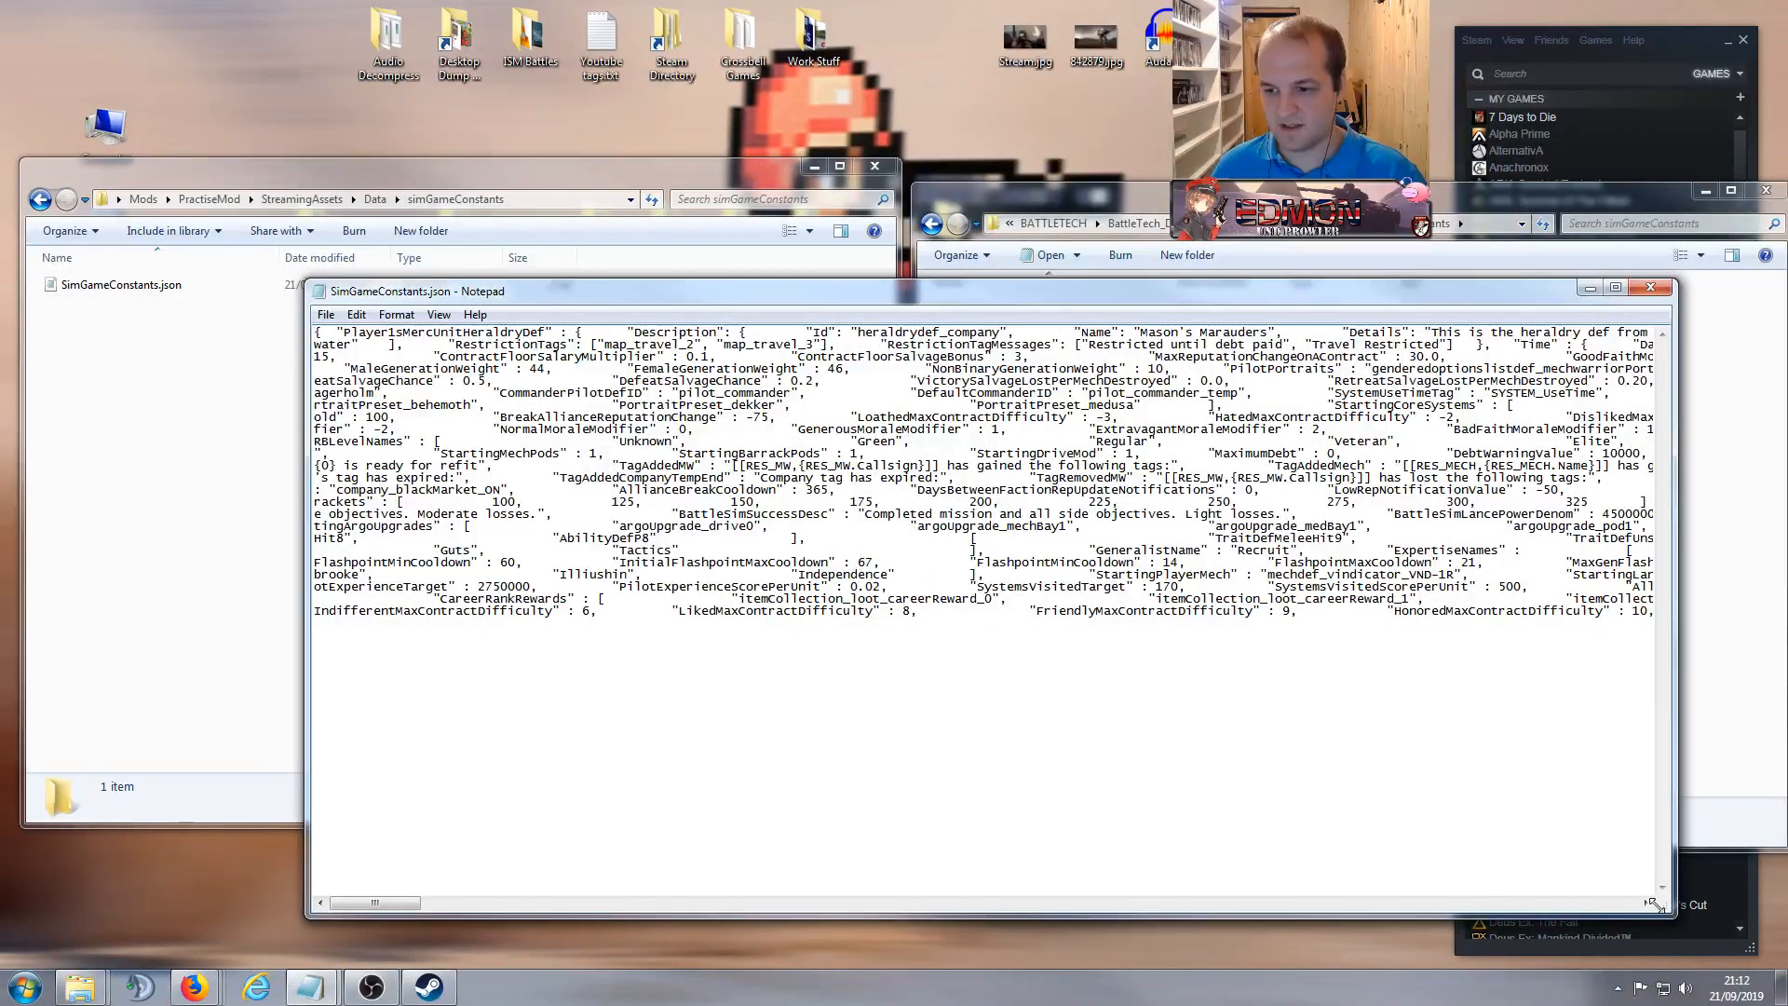
{"action": "left_click_drag", "start_coordinate": [1661, 907], "coordinate": [1159, 854]}
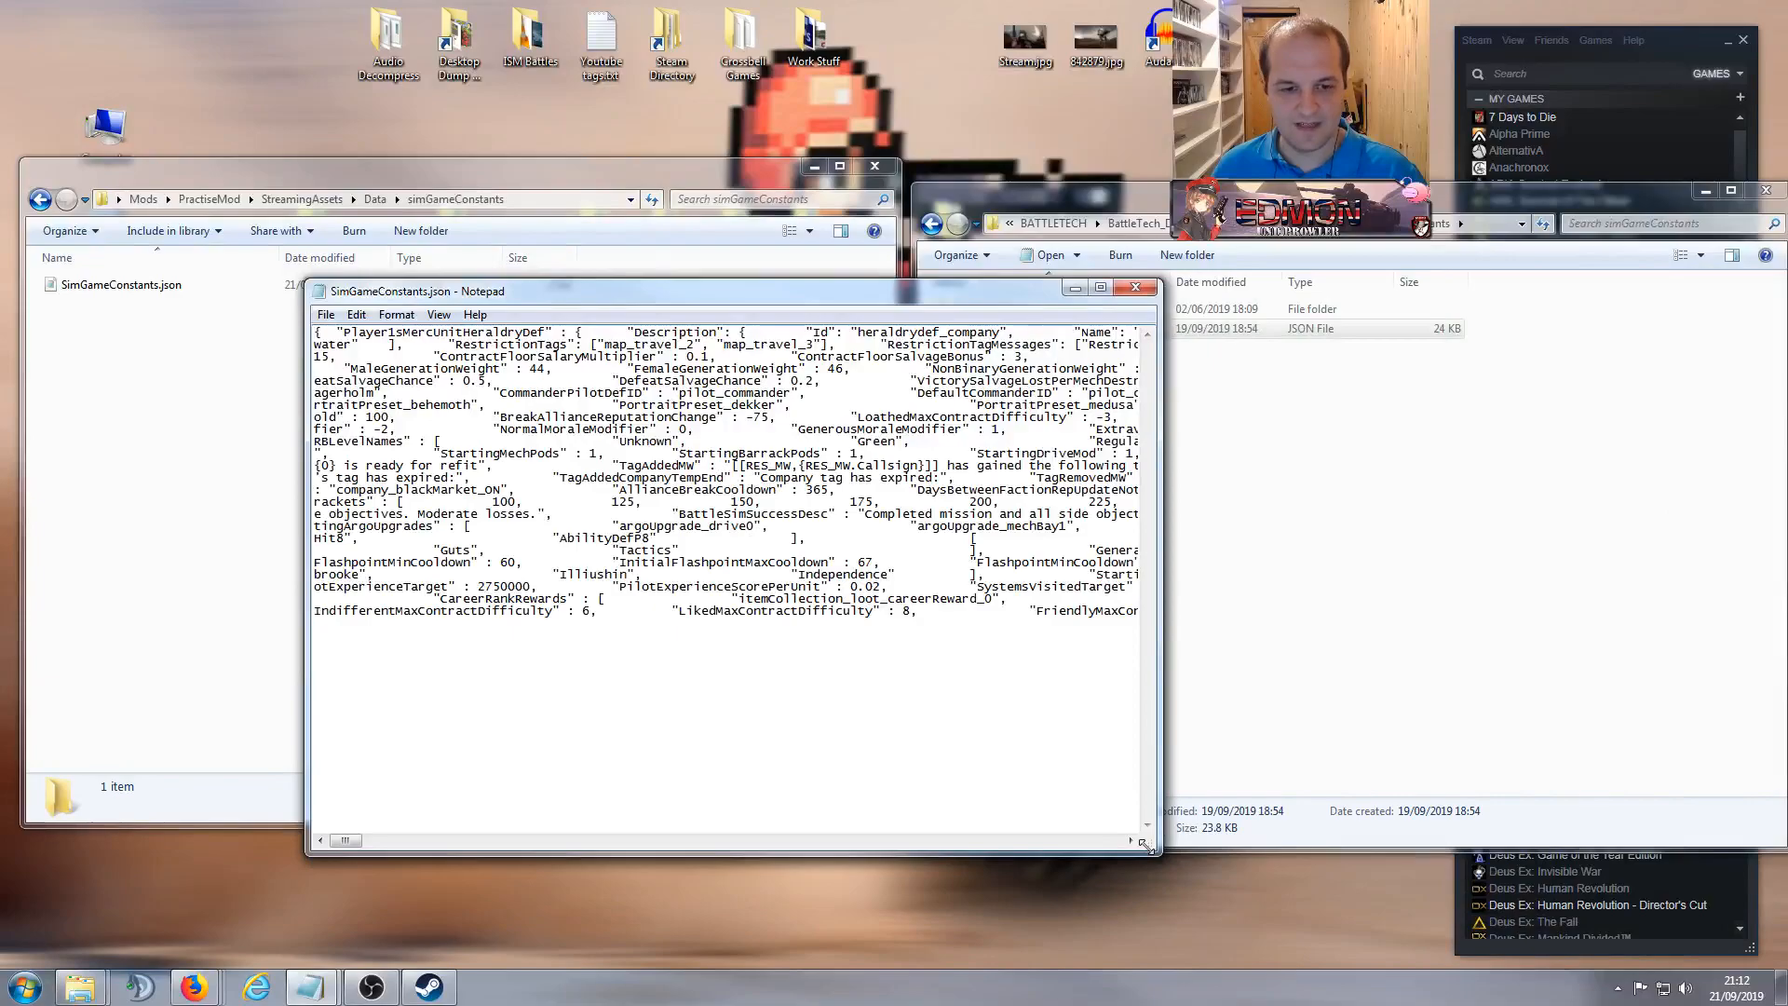
{"action": "left_click", "coordinate": [1136, 287]}
Step: Open the game's original SimGameConstants.json in PSPad editor, skim its contents, and reposition the editor window
{"action": "right_click", "coordinate": [989, 335]}
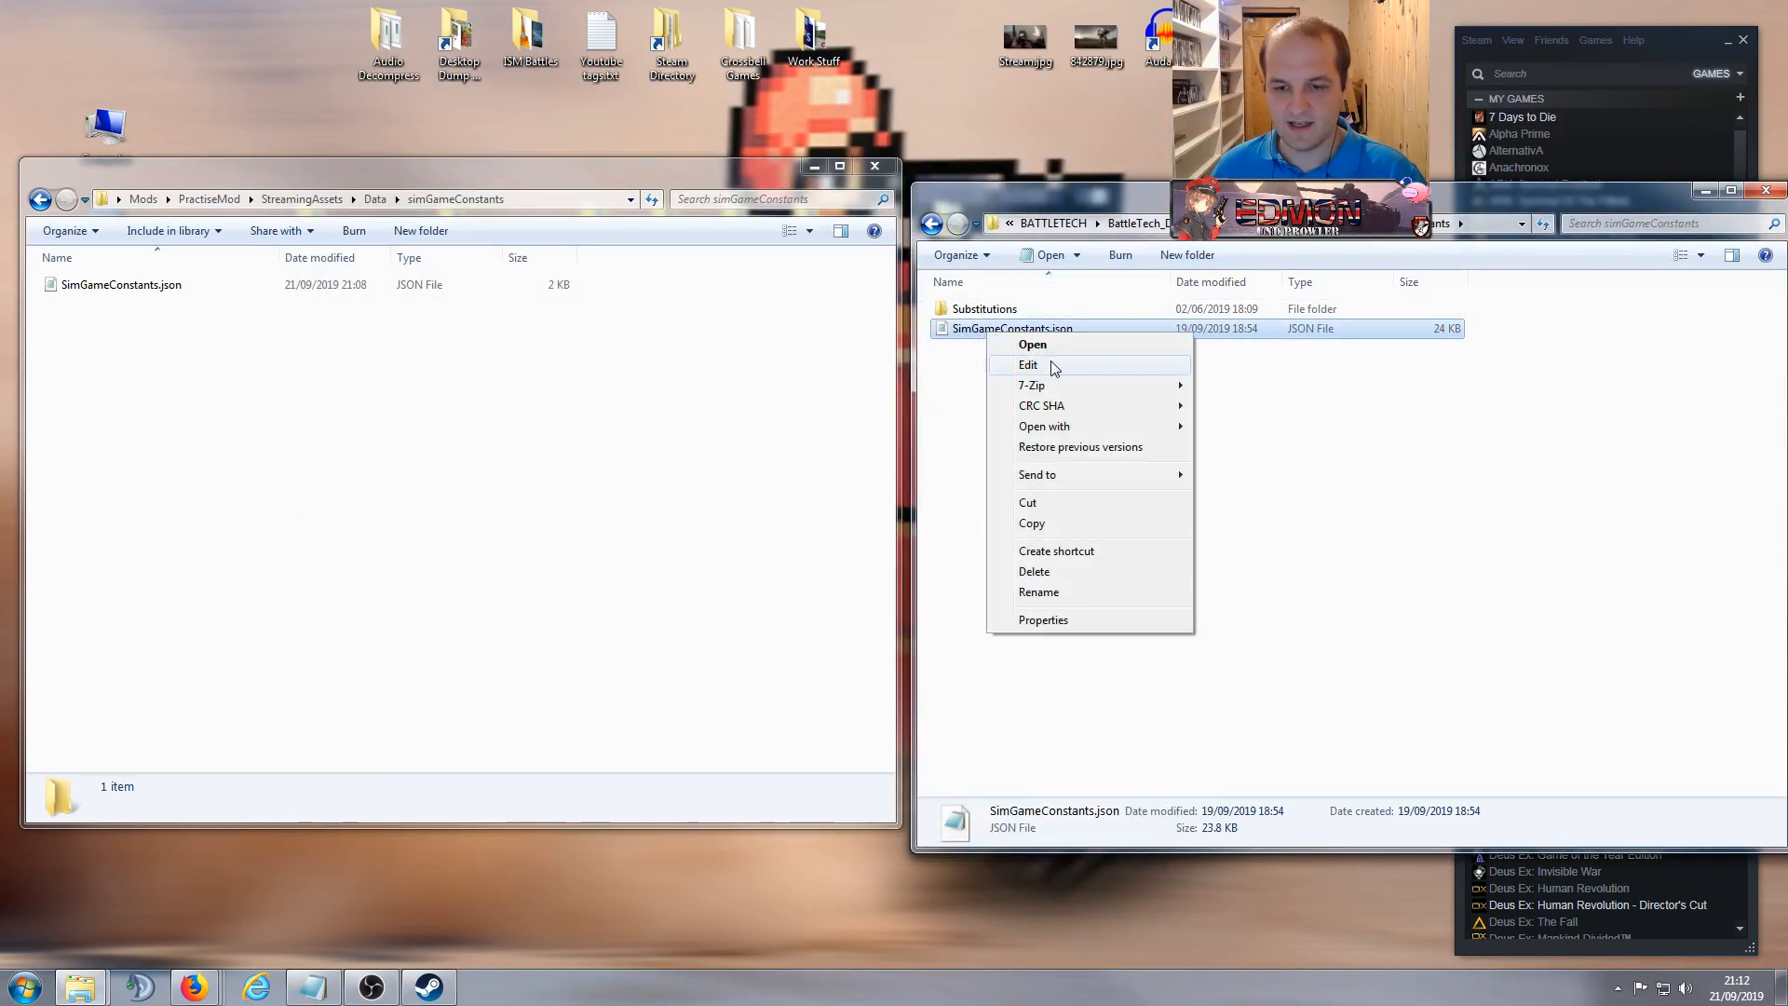
{"action": "mouse_move", "coordinate": [1062, 429]}
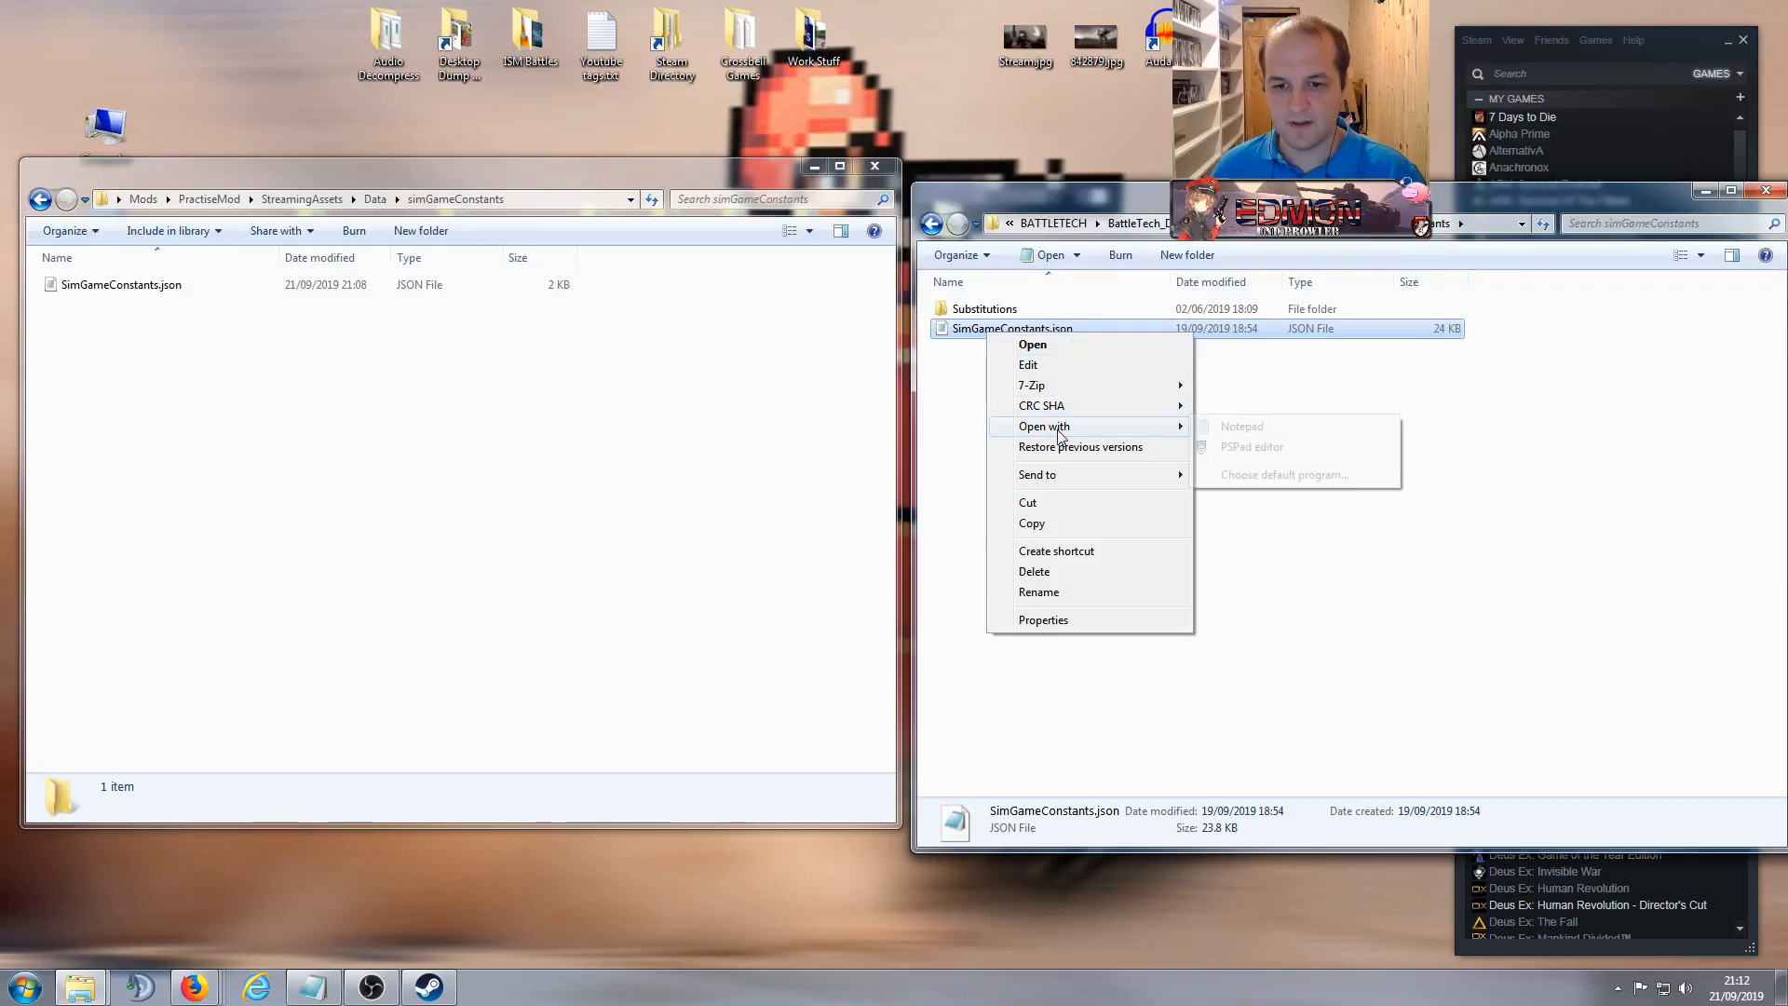
{"action": "left_click", "coordinate": [1251, 447]}
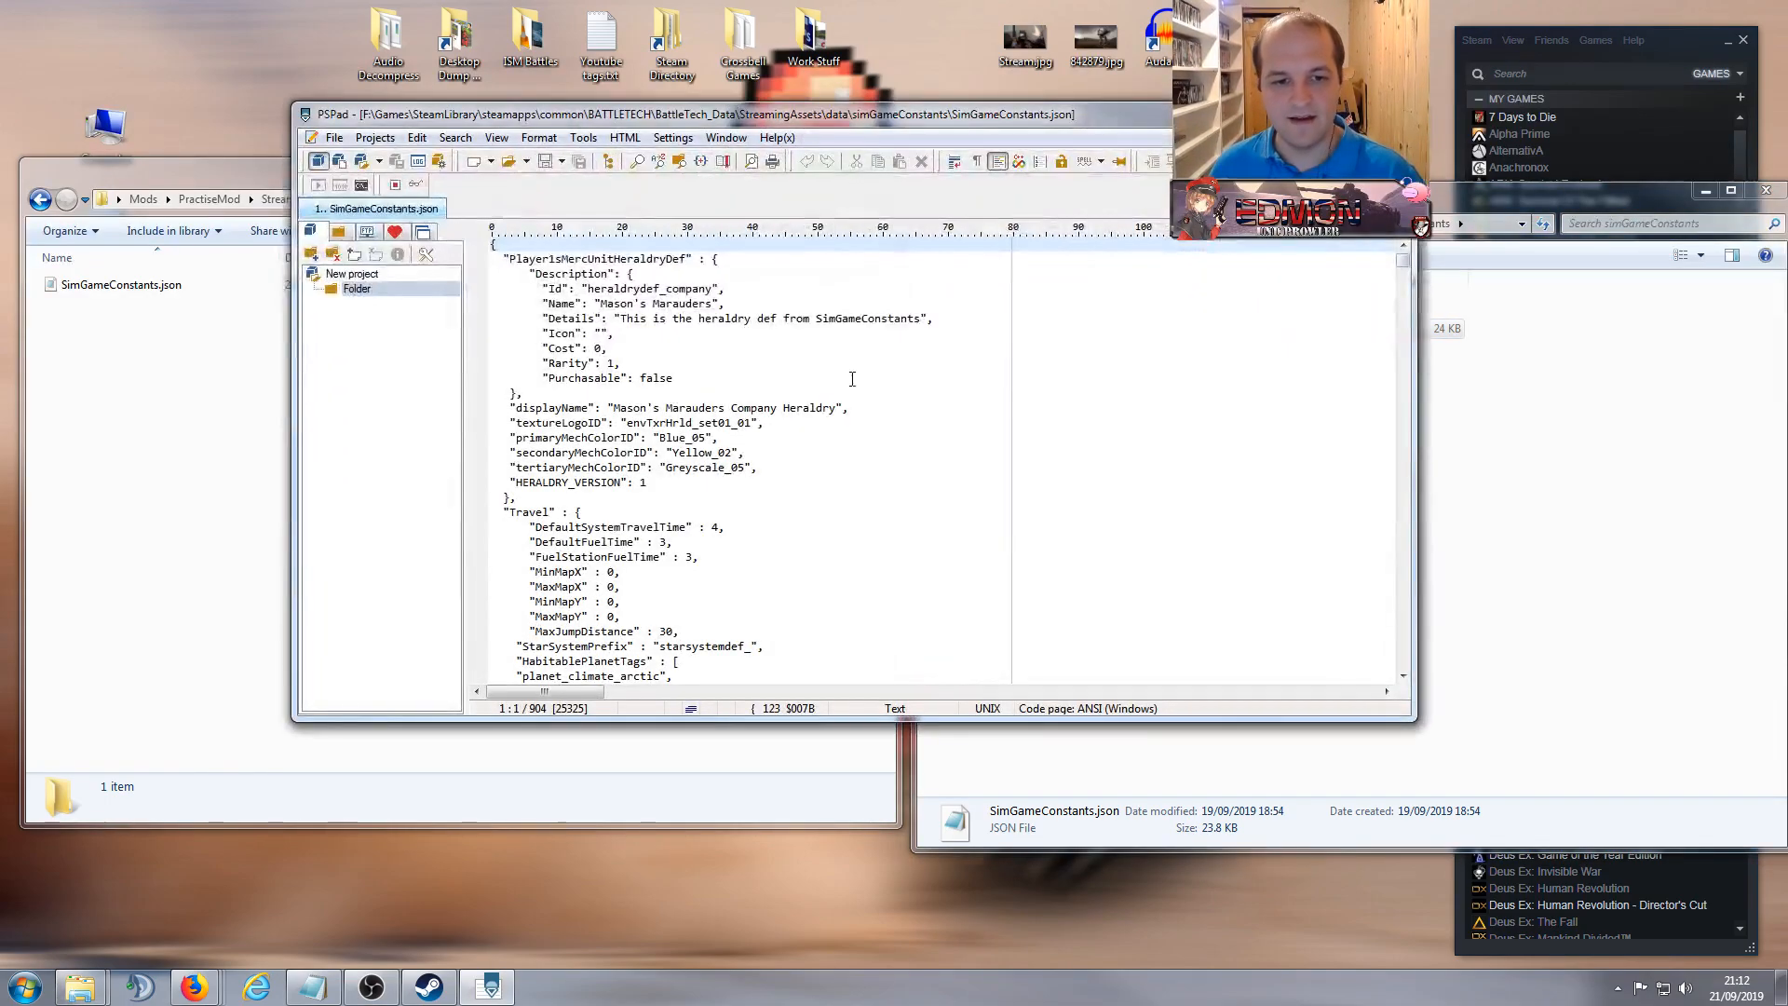
{"action": "scroll", "coordinate": [866, 386], "scroll_direction": "down", "scroll_amount": 15}
{"action": "scroll", "coordinate": [823, 387], "scroll_direction": "down", "scroll_amount": 15}
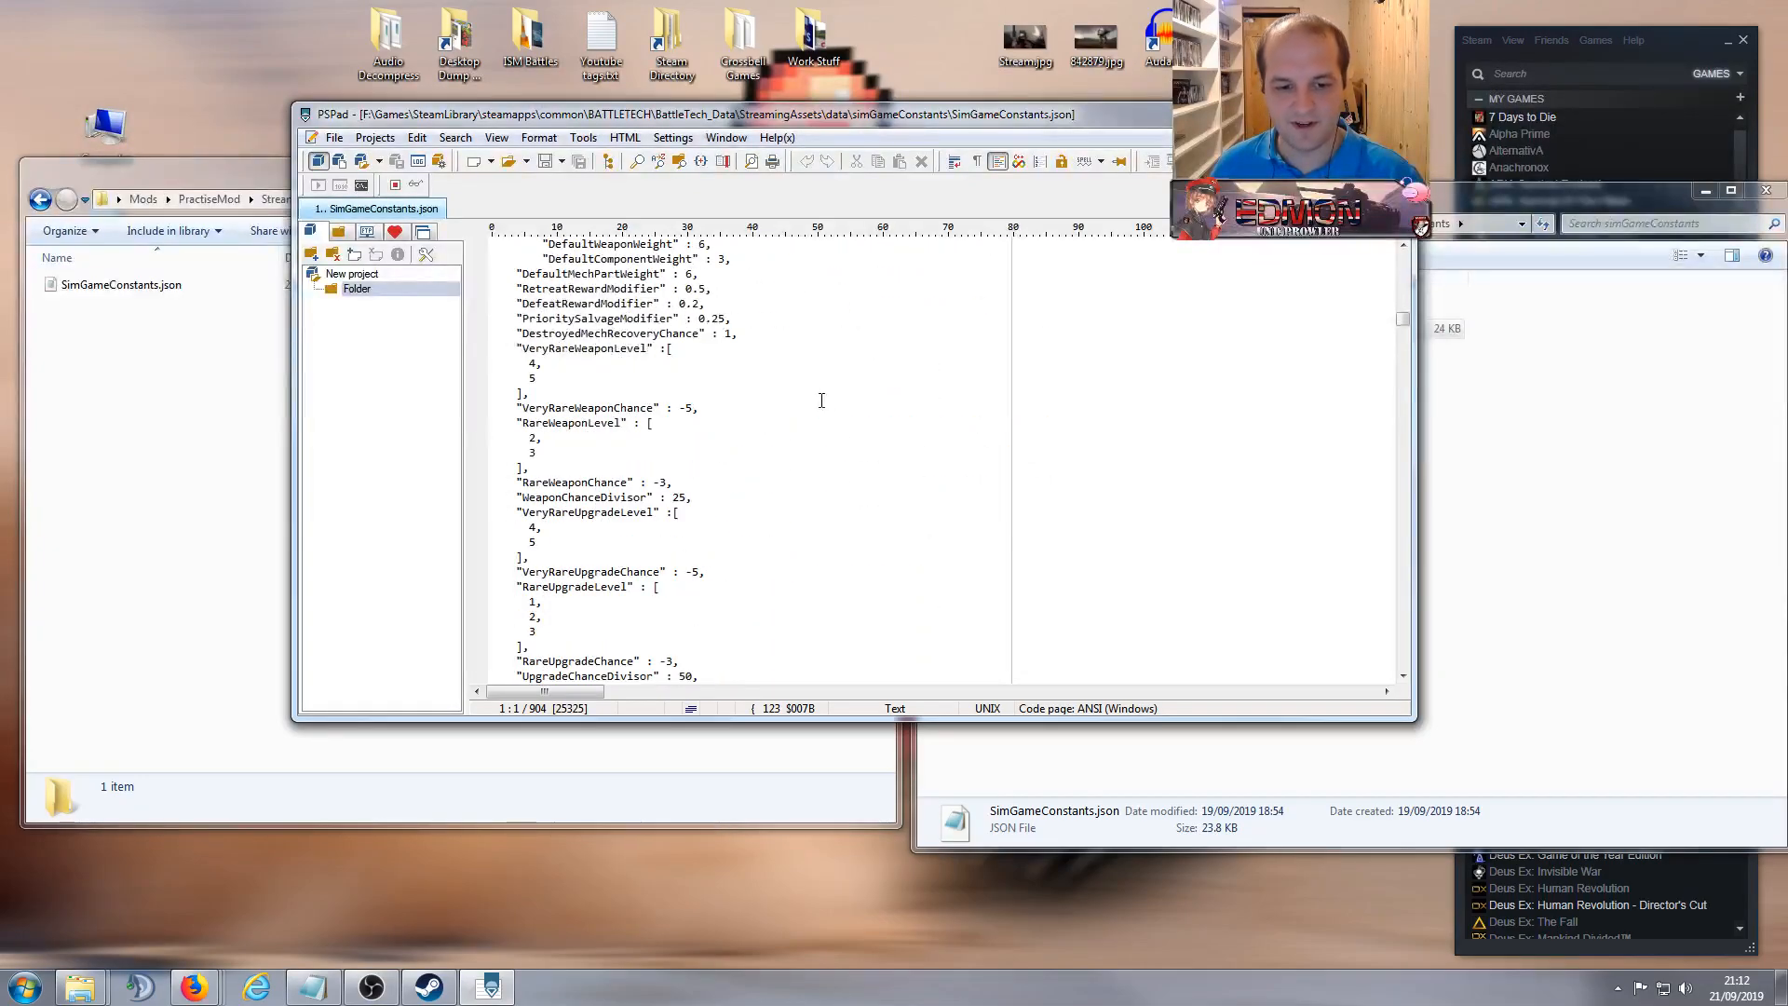
{"action": "left_click_drag", "start_coordinate": [1403, 319], "coordinate": [1403, 252]}
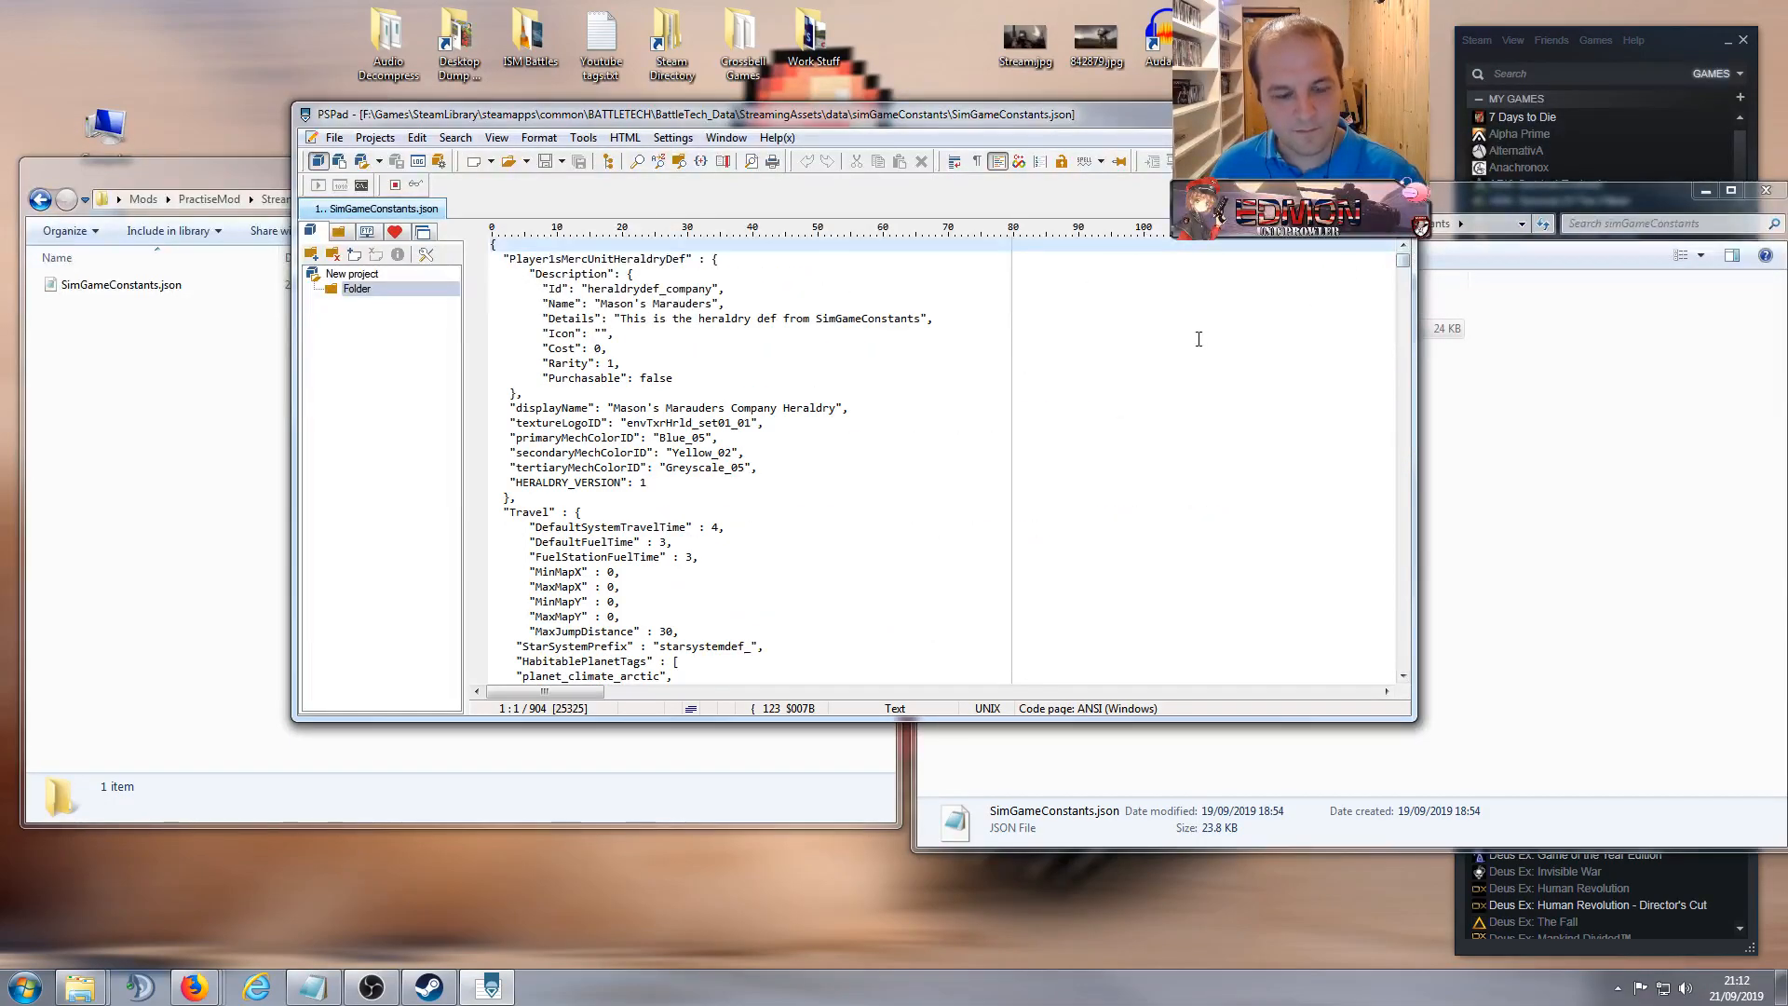
{"action": "left_click_drag", "start_coordinate": [792, 114], "coordinate": [935, 105]}
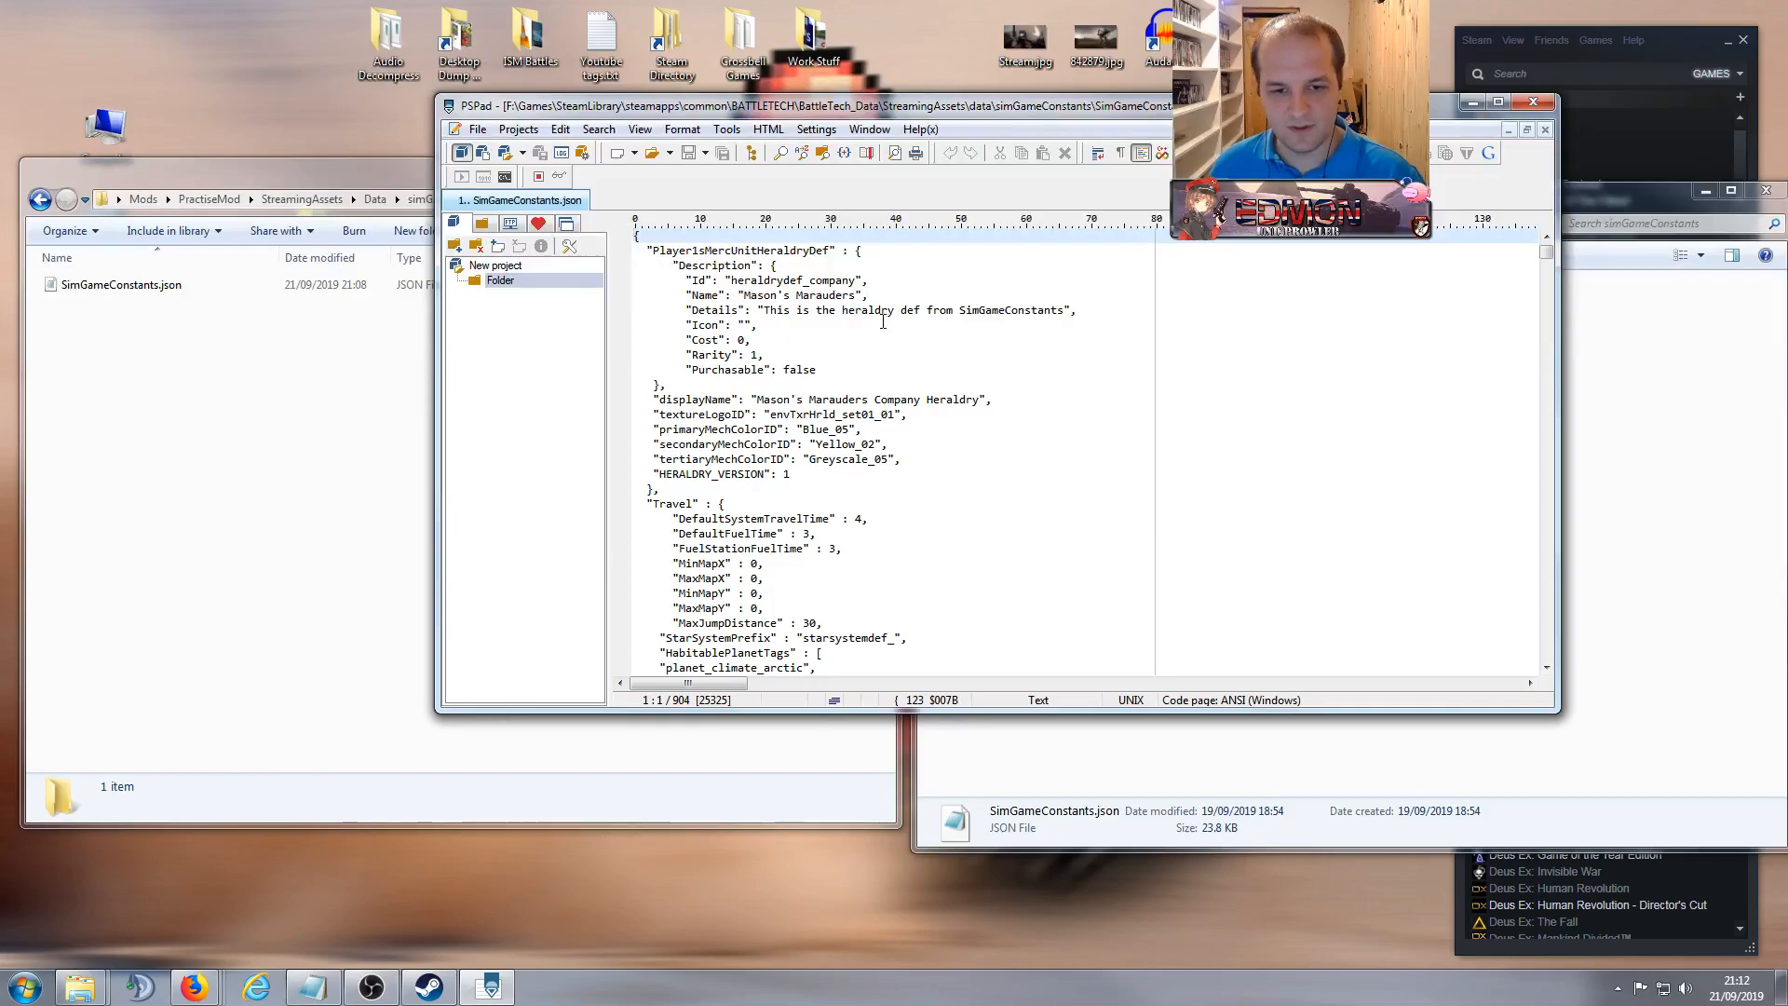
Step: Examine the Travel, Time and Finances sections of the game's SimGameConstants.json
{"action": "left_click", "coordinate": [858, 341]}
{"action": "scroll", "coordinate": [908, 328], "scroll_direction": "down", "scroll_amount": 3}
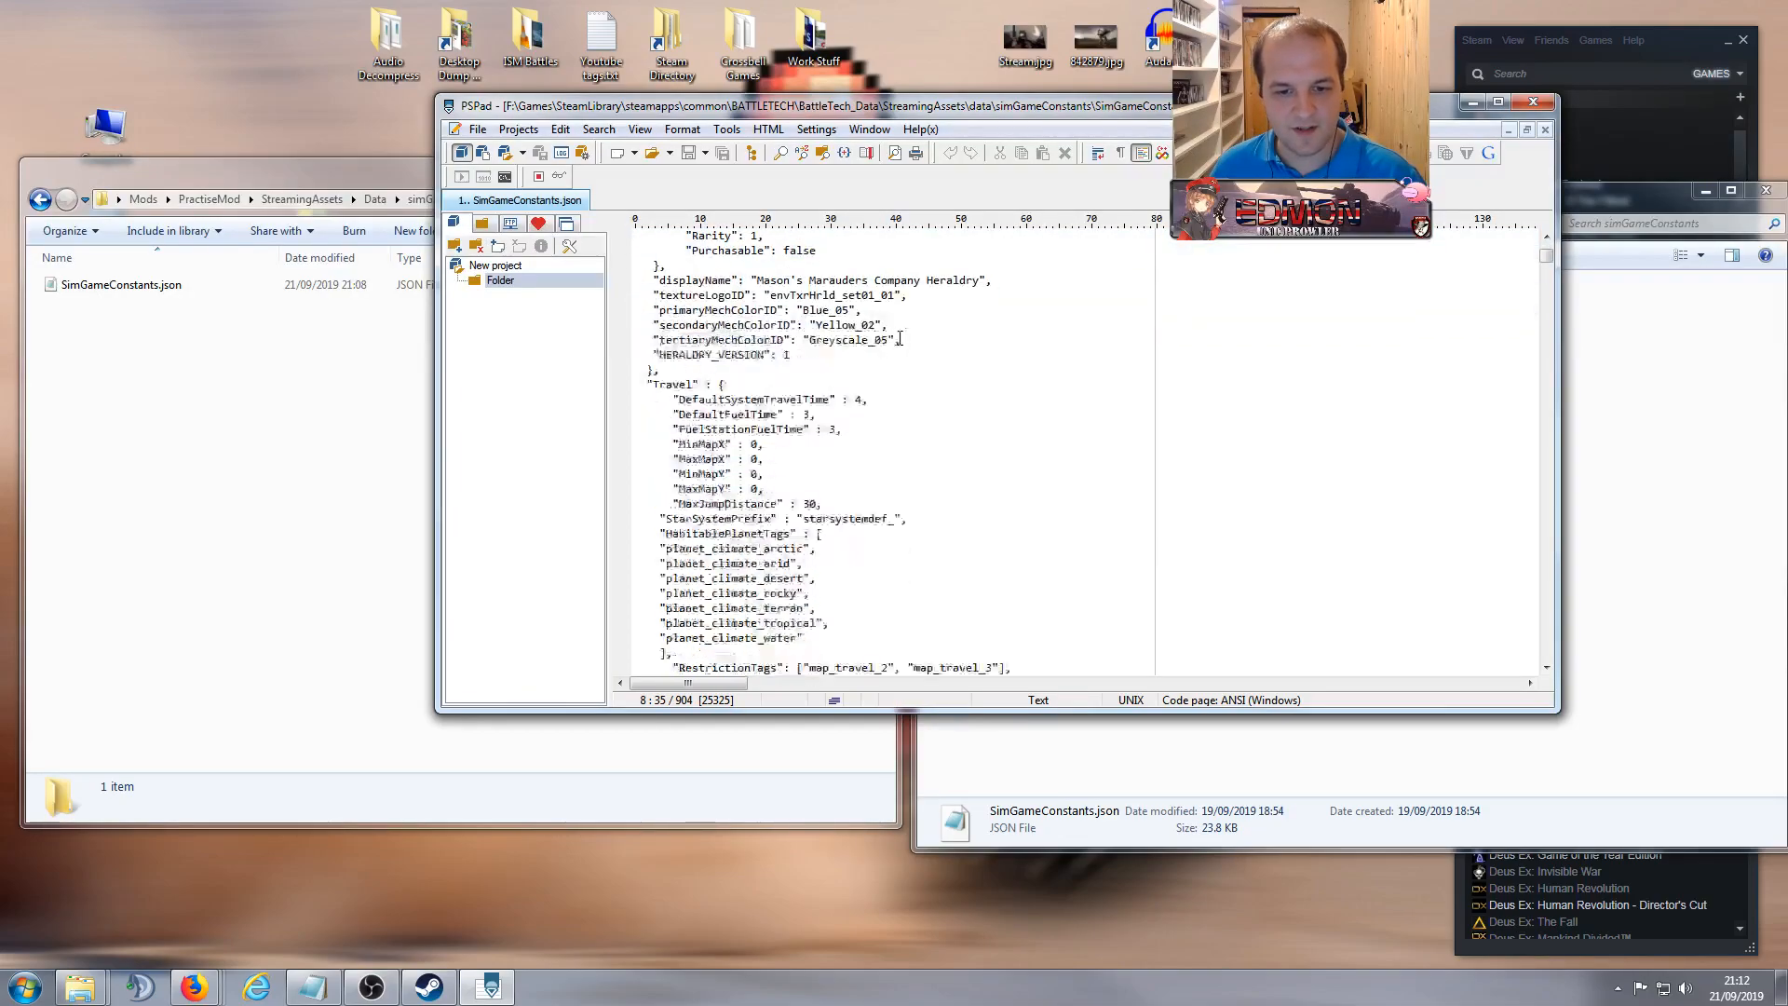
{"action": "scroll", "coordinate": [912, 327], "scroll_direction": "down", "scroll_amount": 2}
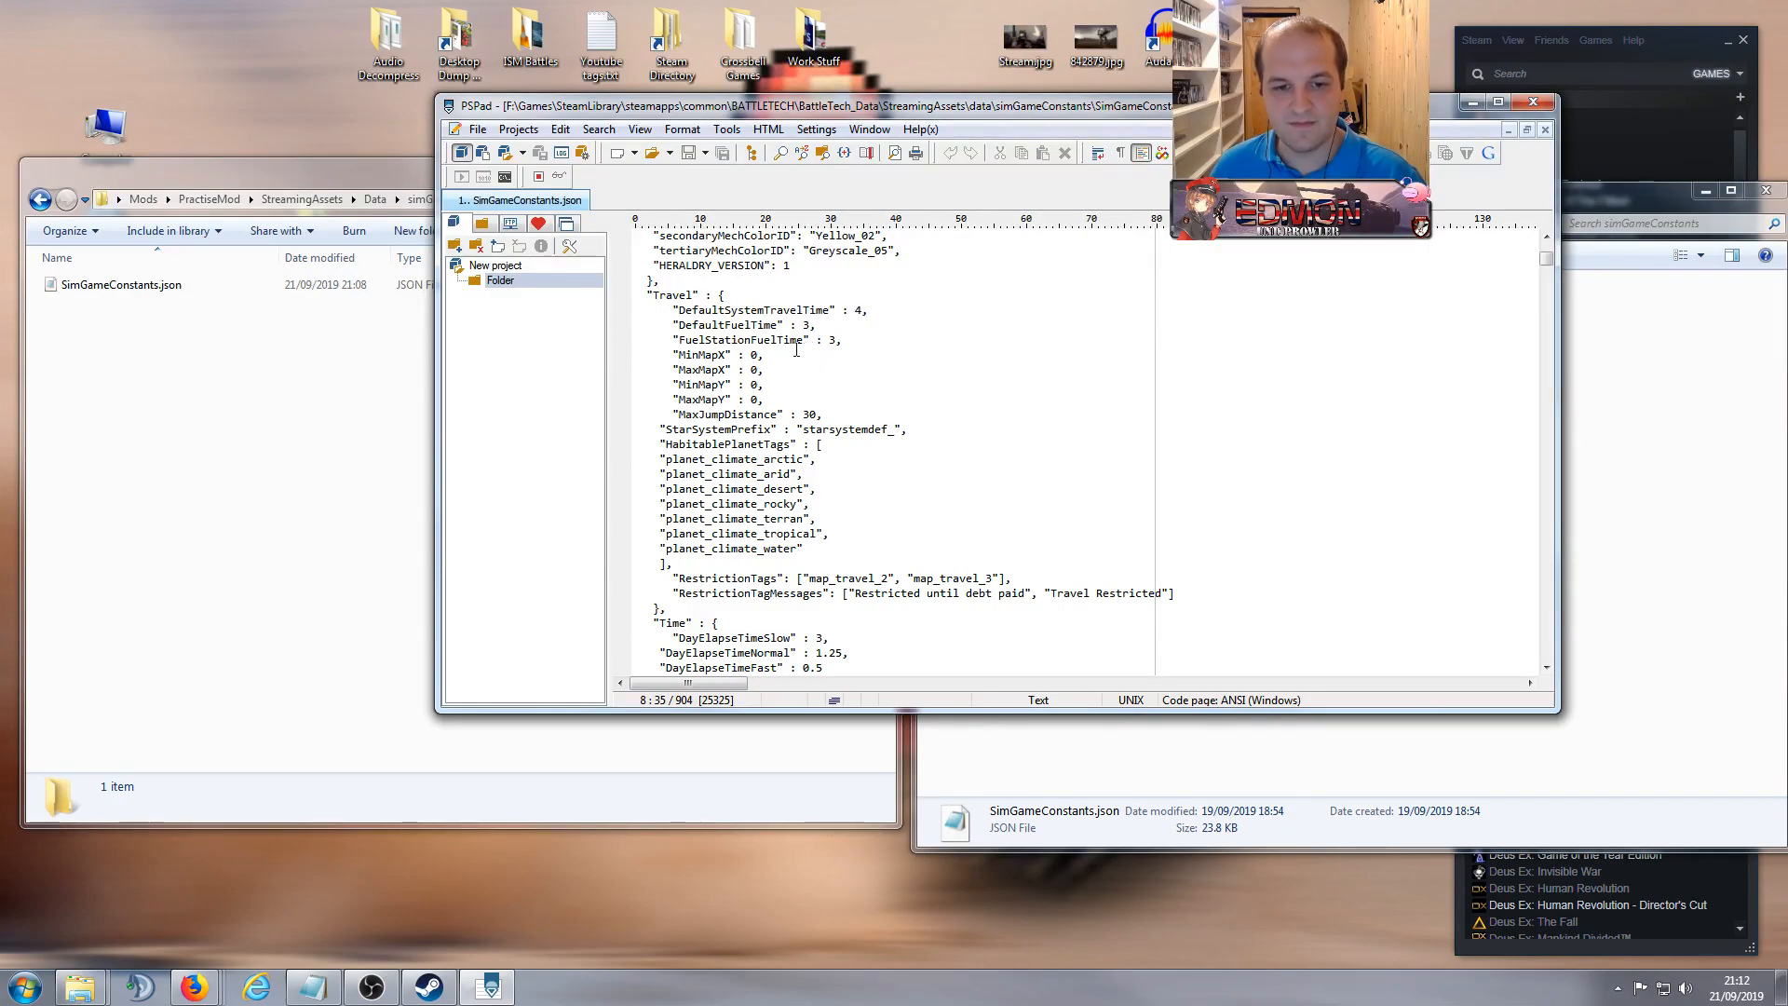
{"action": "scroll", "coordinate": [863, 354], "scroll_direction": "down", "scroll_amount": 1}
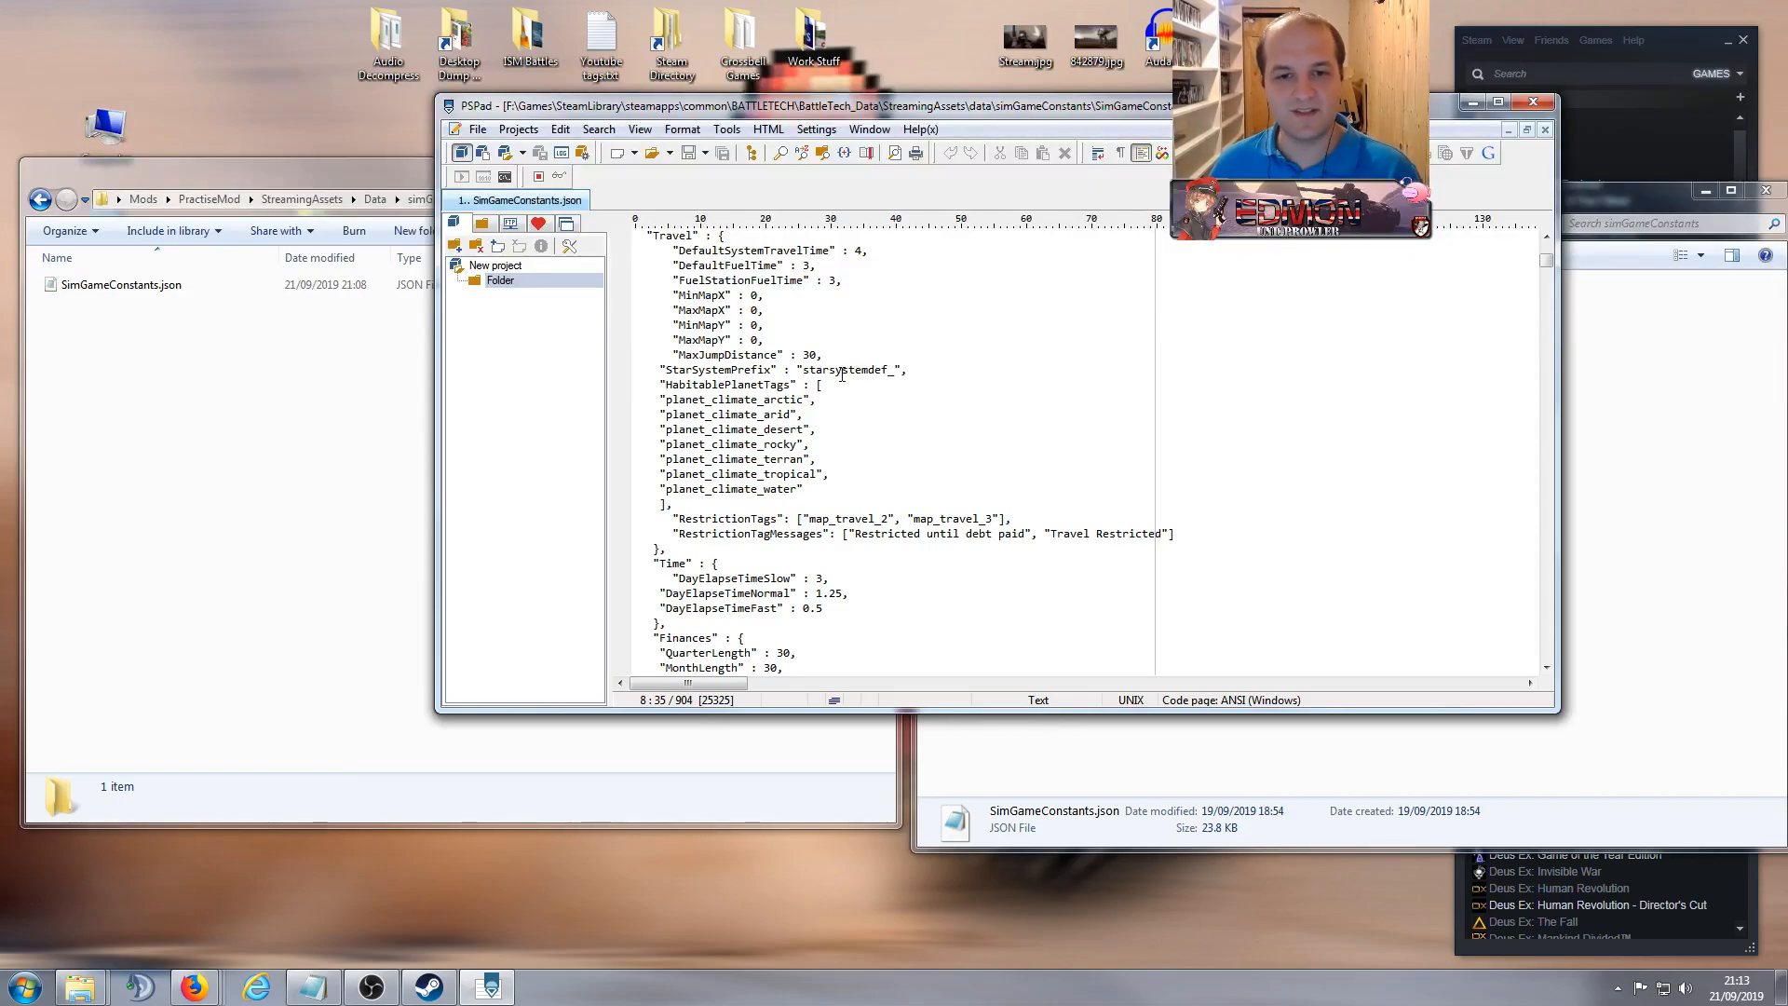
{"action": "scroll", "coordinate": [897, 421], "scroll_direction": "down", "scroll_amount": 9}
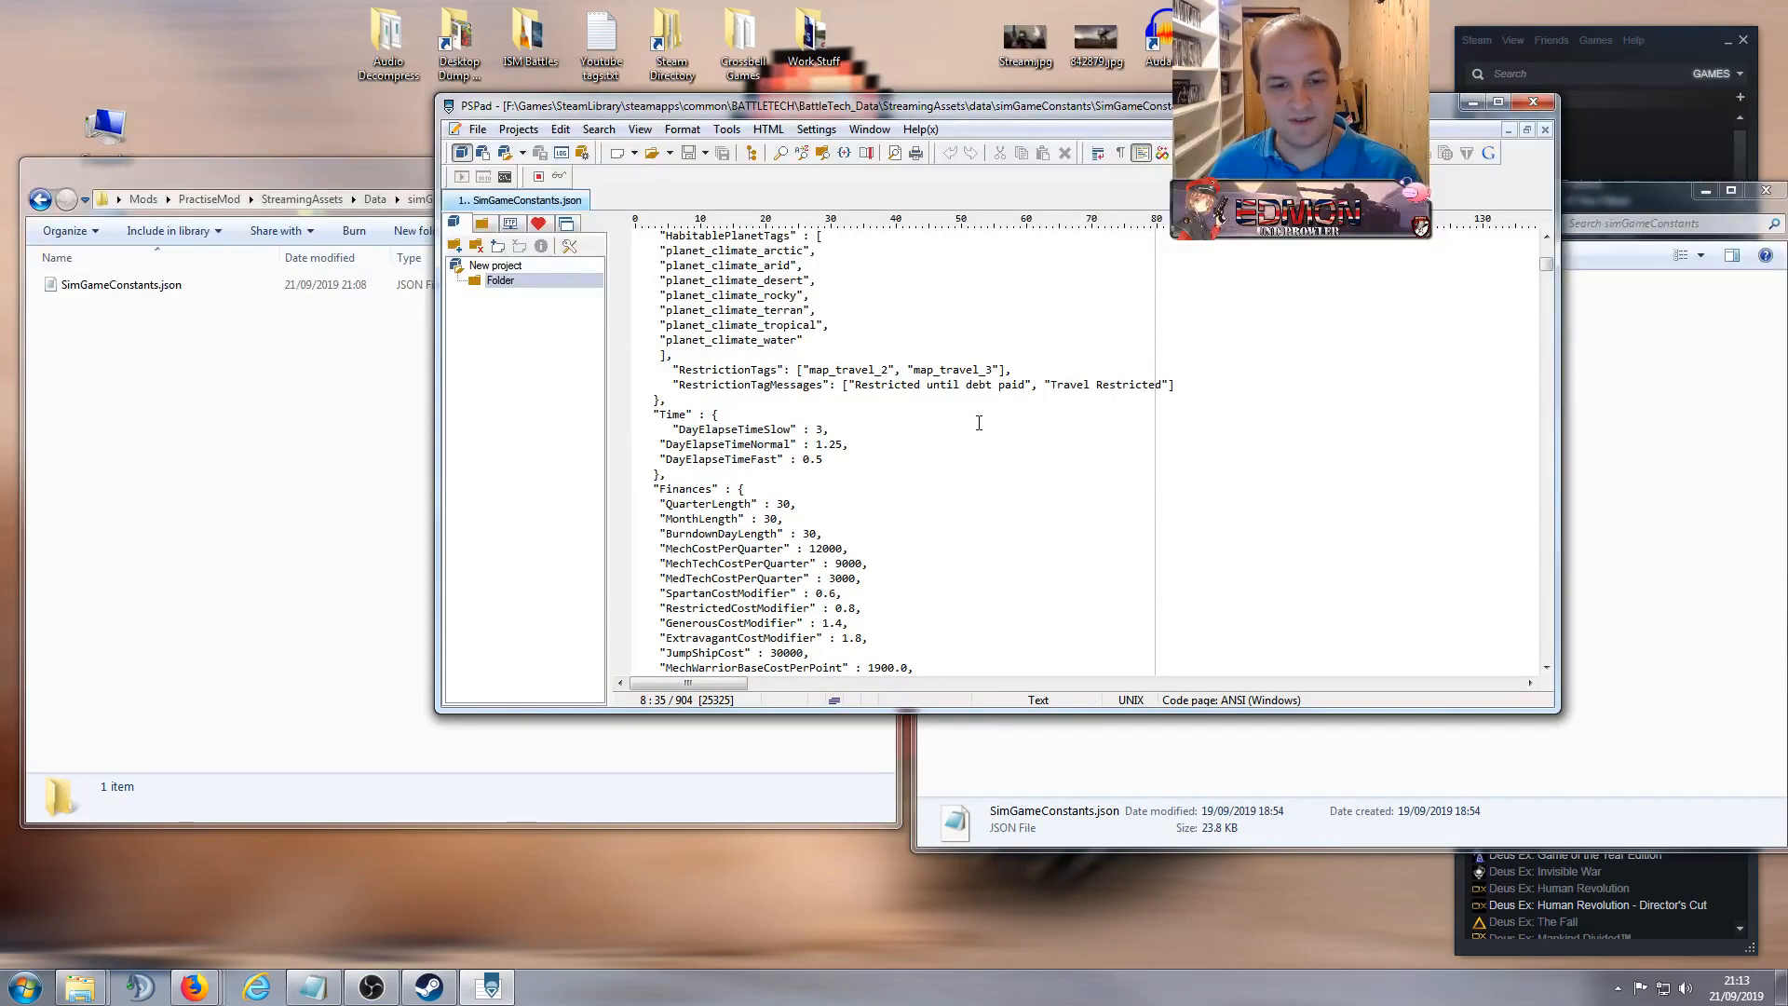
{"action": "scroll", "coordinate": [866, 391], "scroll_direction": "up", "scroll_amount": 1}
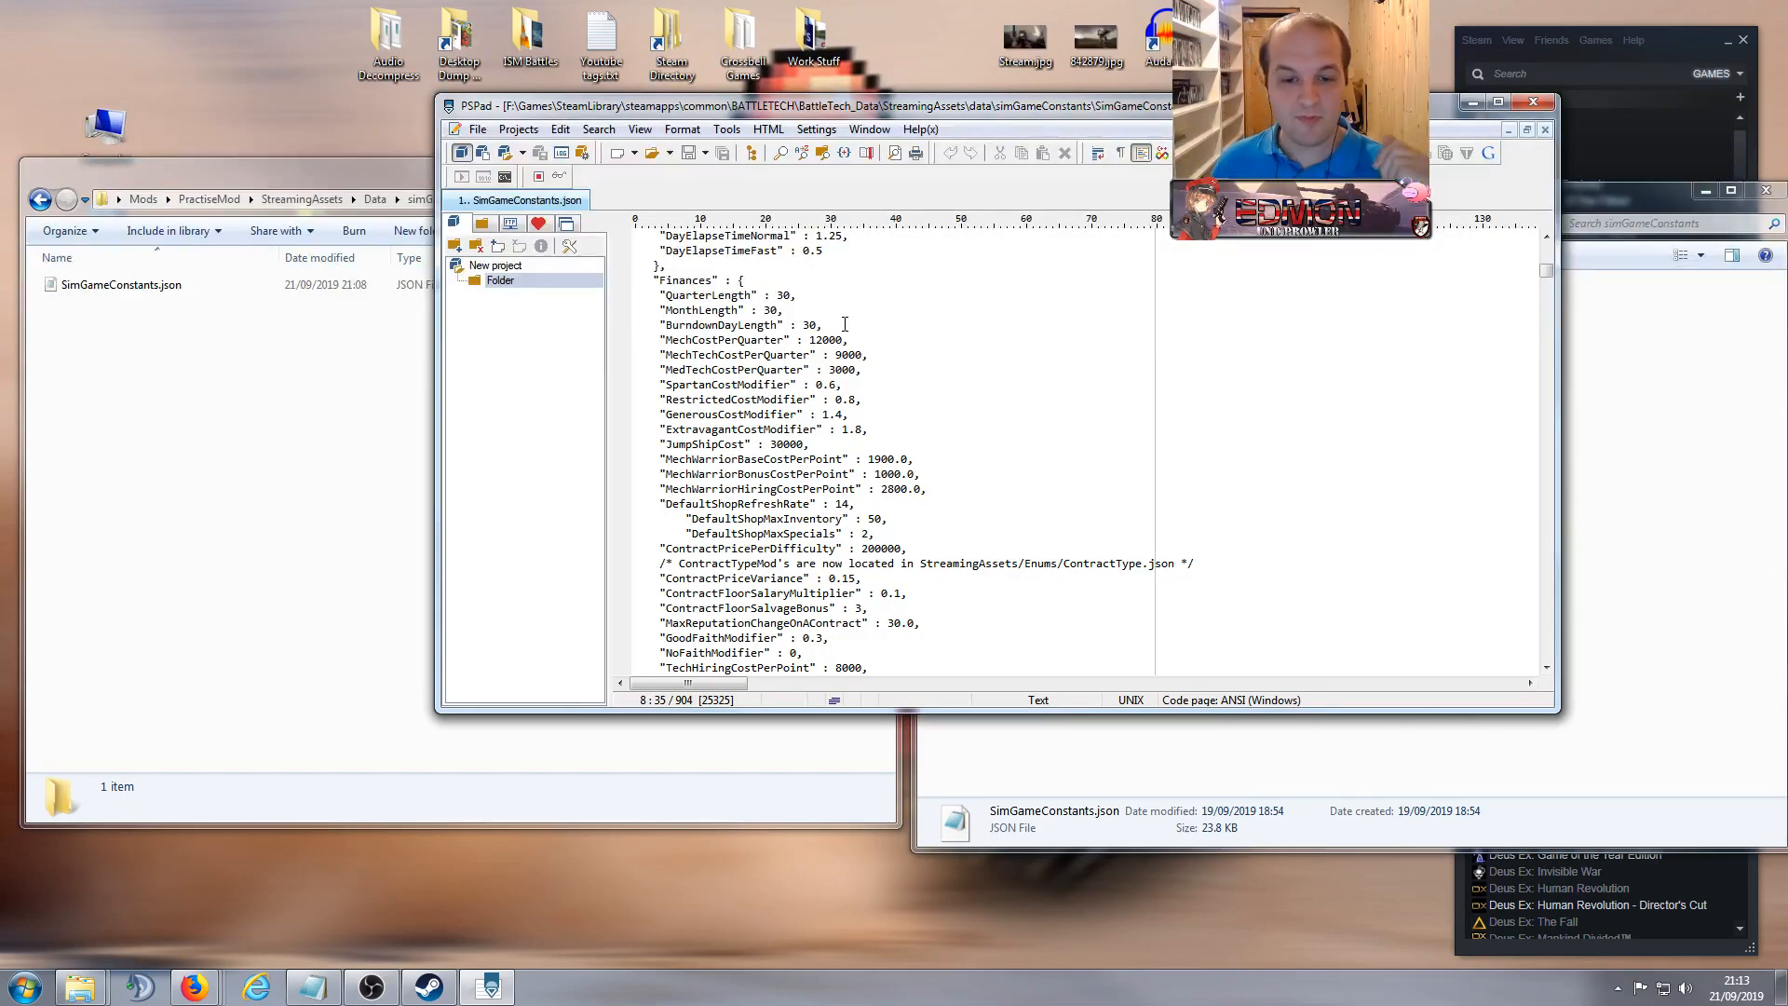
Step: Inspect the MonthLength and BurndownDayLength entries under Finances, and close the editor without making changes
{"action": "left_click_drag", "start_coordinate": [764, 311], "coordinate": [807, 312]}
{"action": "key", "text": "Down"}
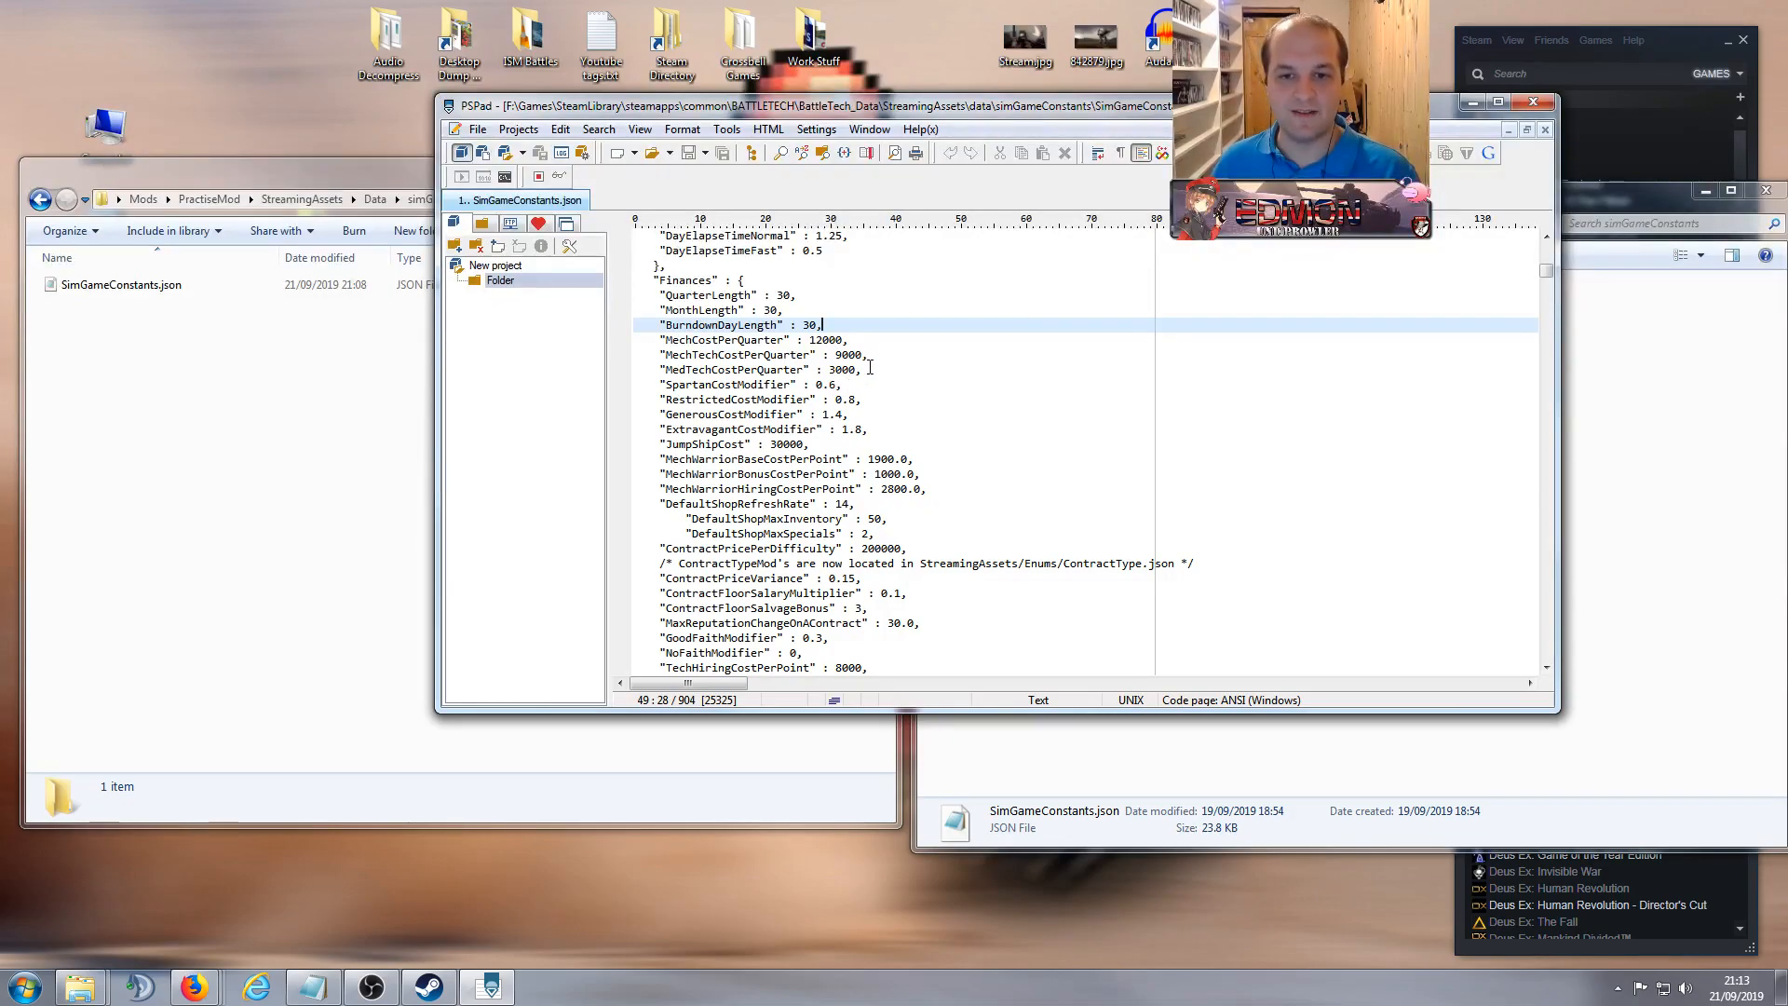
{"action": "left_click", "coordinate": [901, 326]}
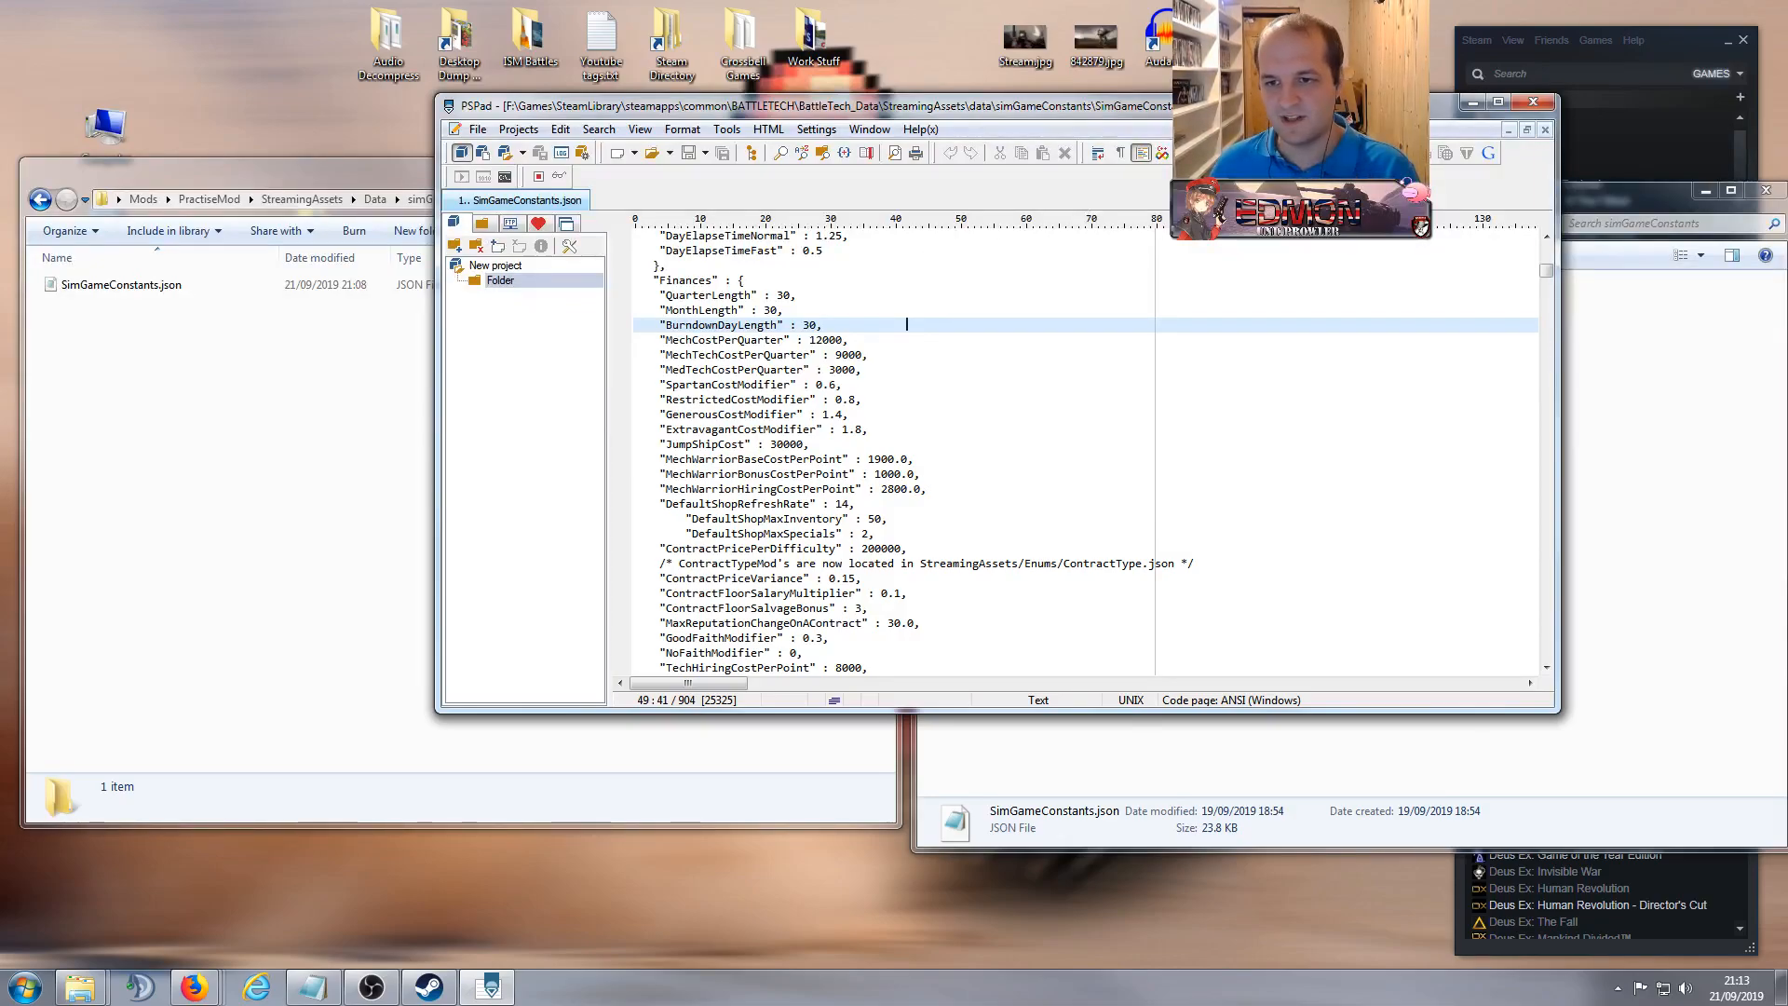
{"action": "left_click", "coordinate": [1535, 104]}
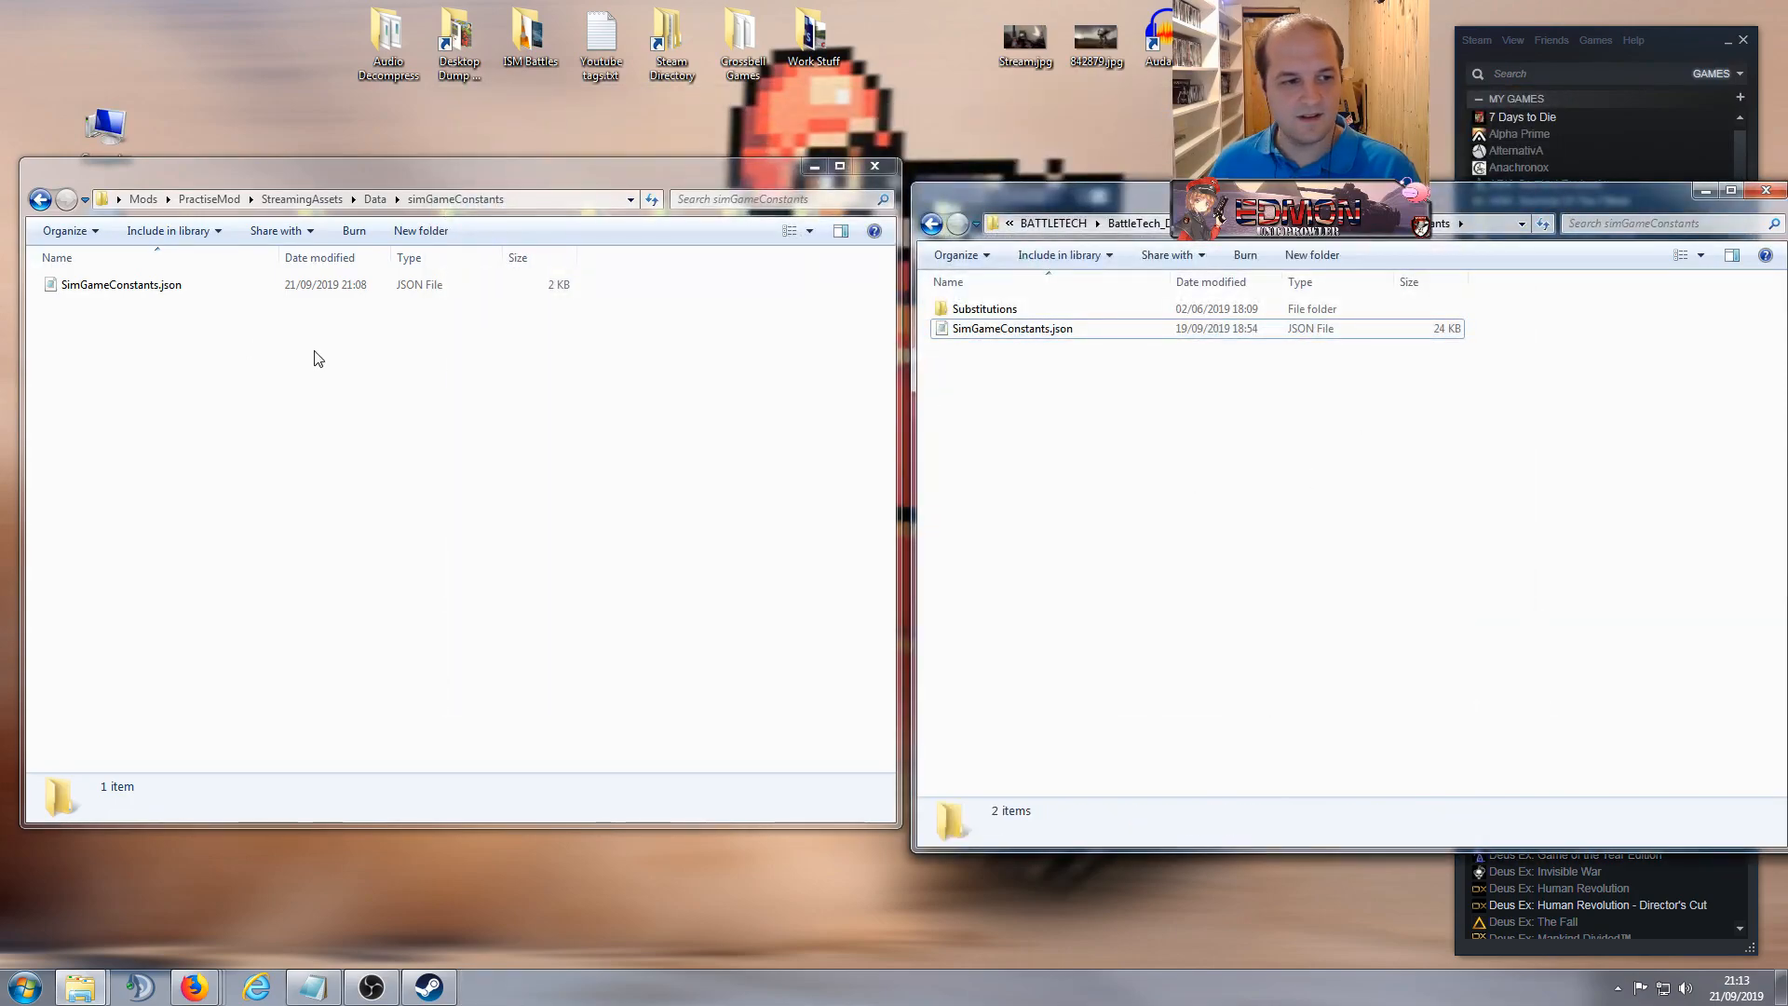
Step: Open the PractiseMod copy of SimGameConstants.json in PSPad editor, review its reputation and CareerMode entries, and close it
{"action": "left_click", "coordinate": [73, 292]}
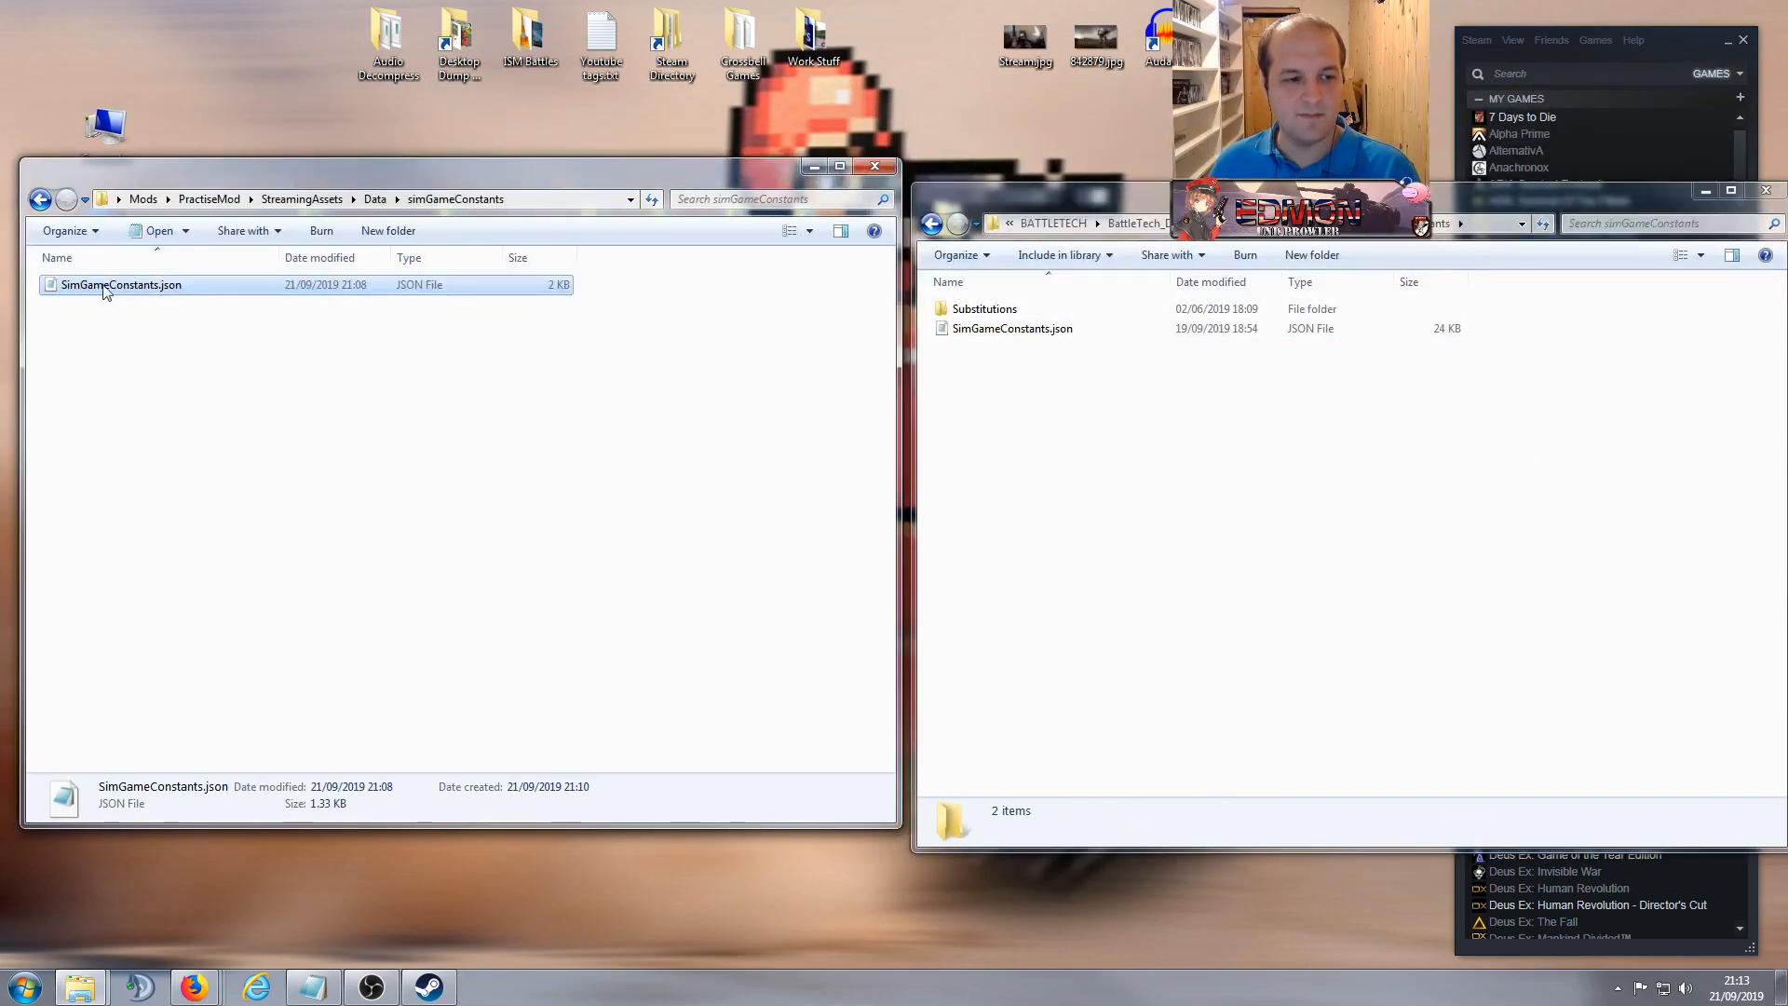
{"action": "right_click", "coordinate": [131, 292]}
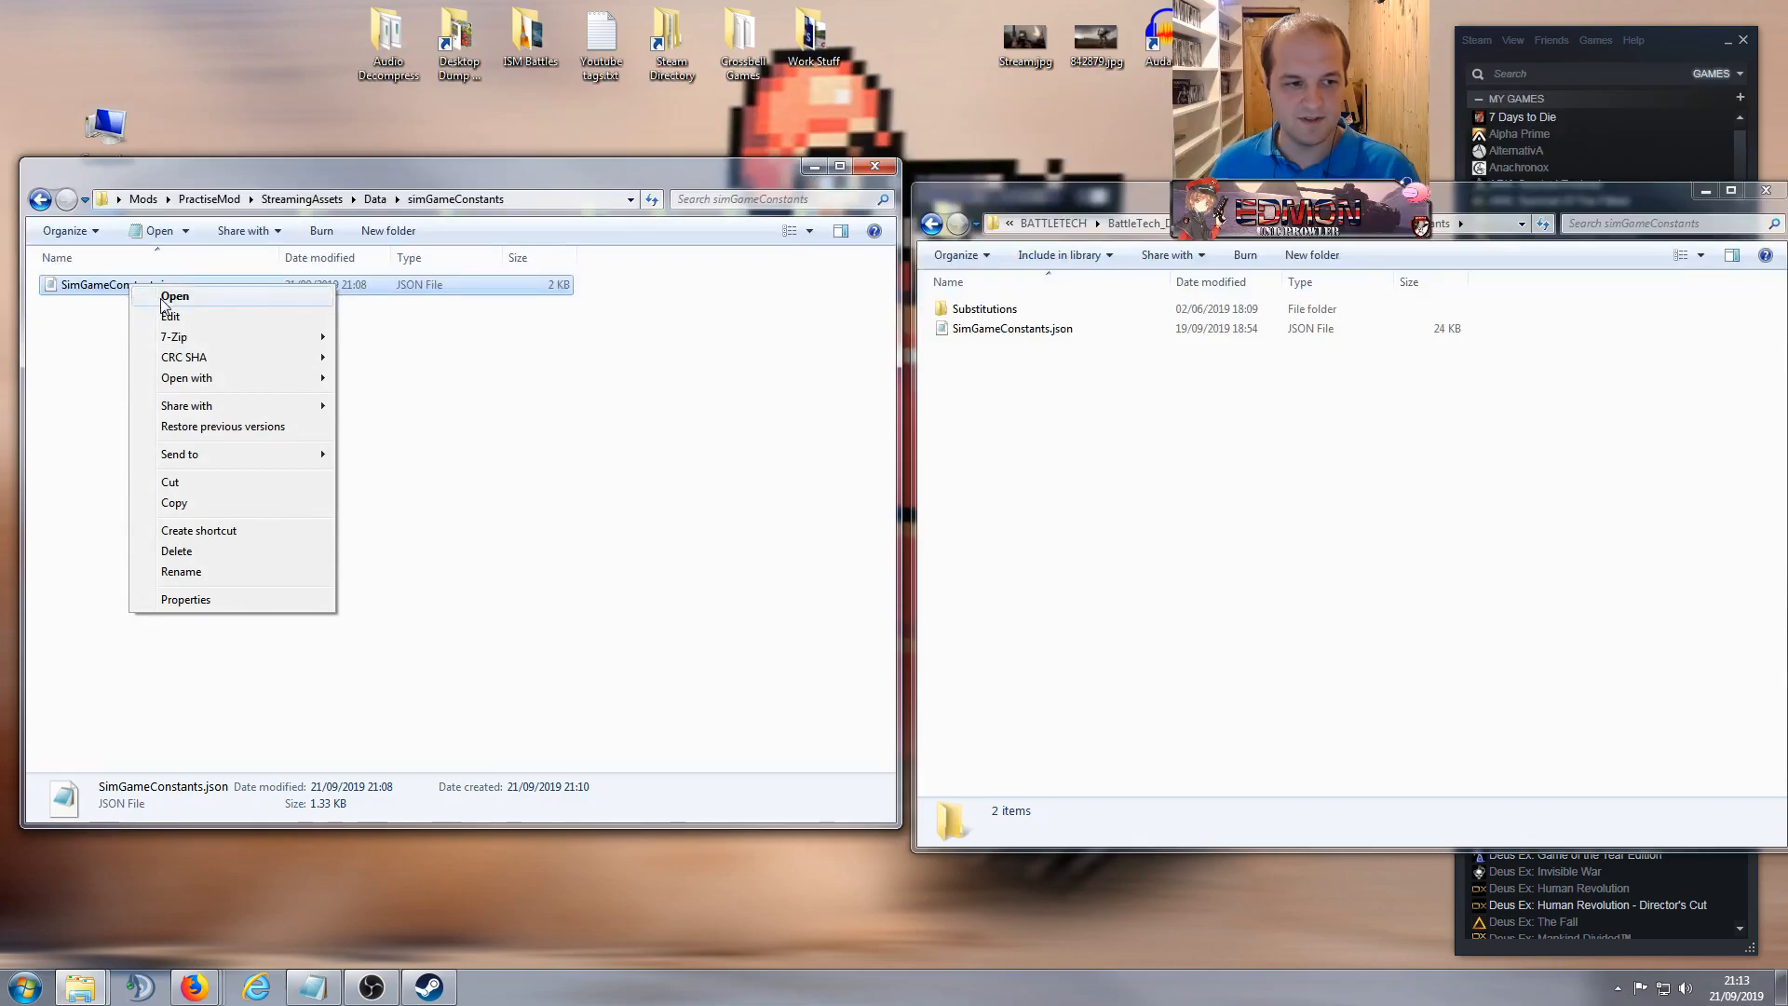
{"action": "mouse_move", "coordinate": [237, 378]}
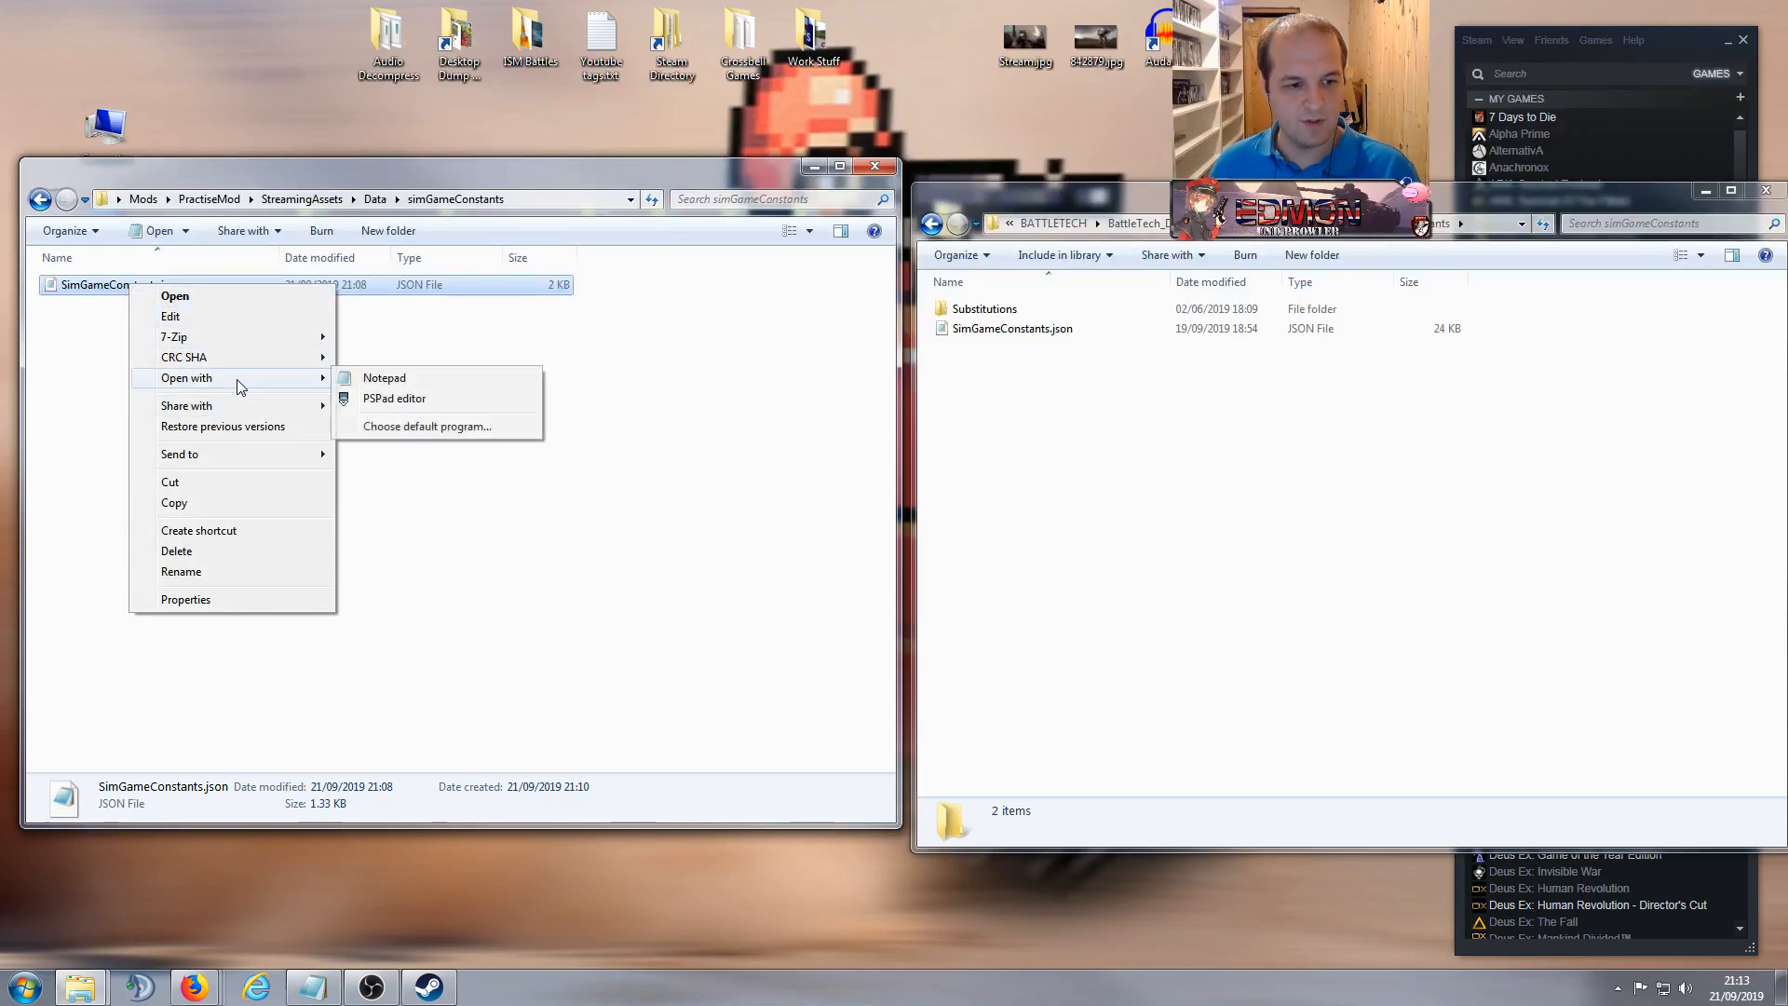
{"action": "left_click", "coordinate": [391, 397]}
{"action": "scroll", "coordinate": [950, 352], "scroll_direction": "down", "scroll_amount": 7}
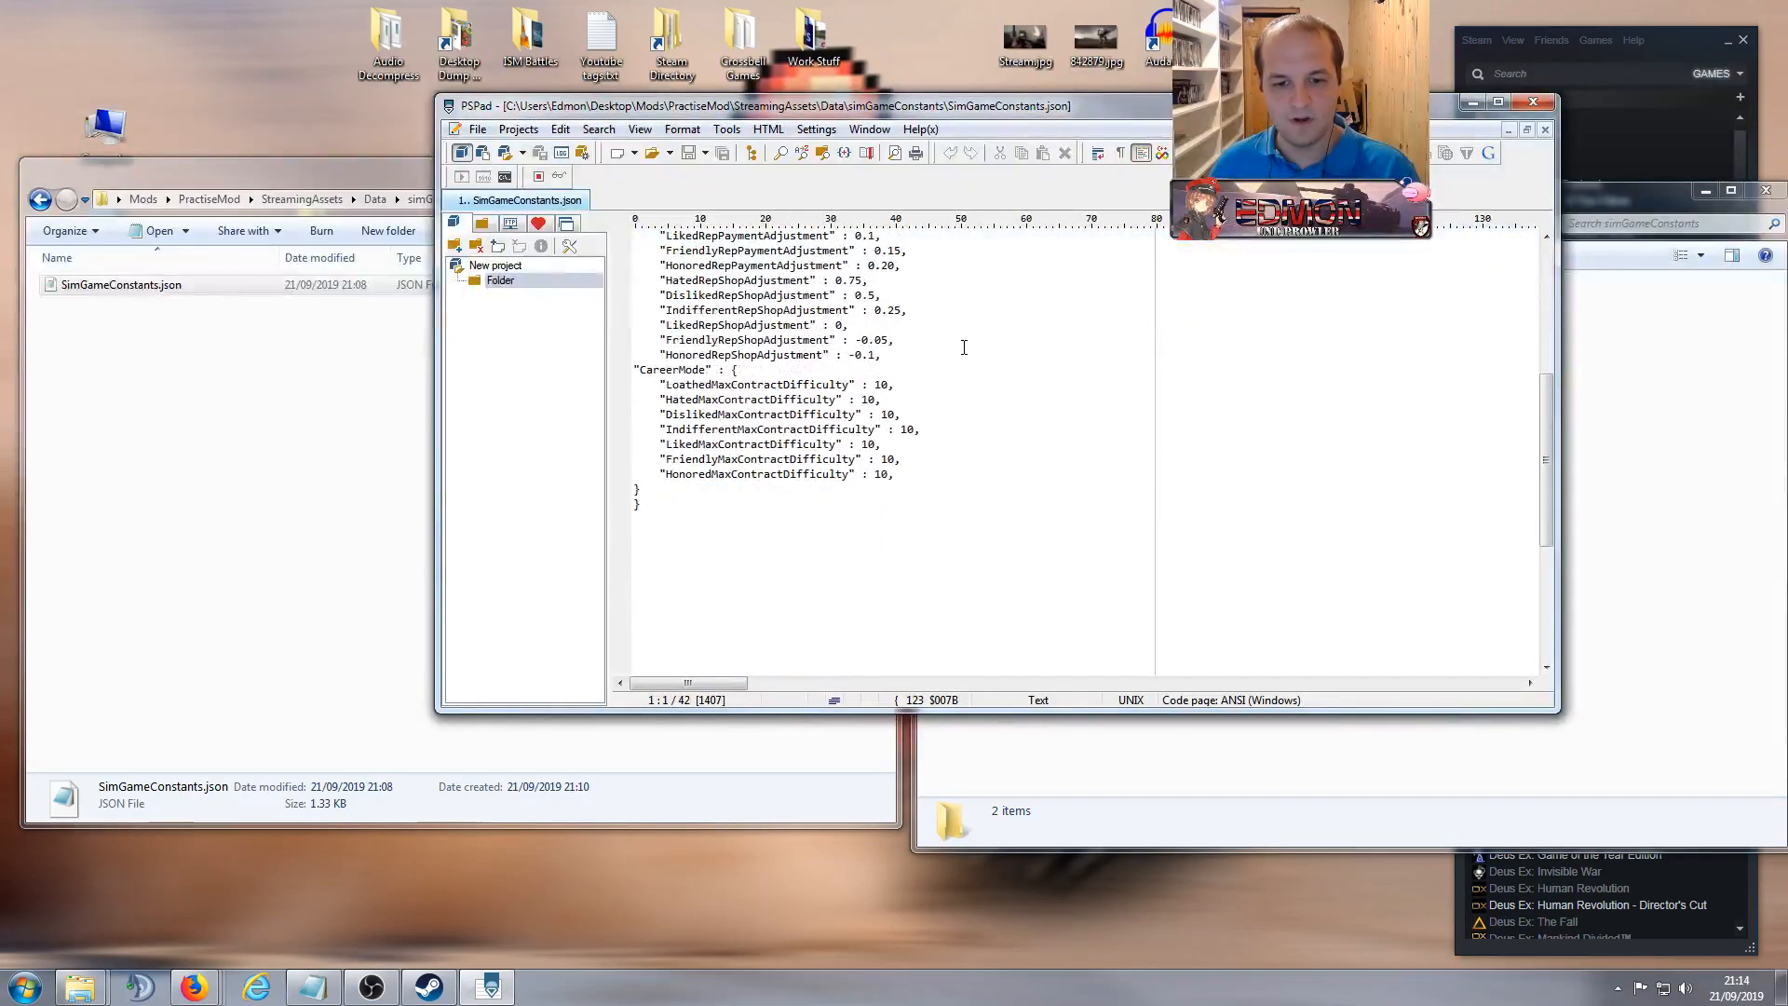
{"action": "scroll", "coordinate": [965, 344], "scroll_direction": "up", "scroll_amount": 5}
{"action": "scroll", "coordinate": [965, 344], "scroll_direction": "up", "scroll_amount": 3}
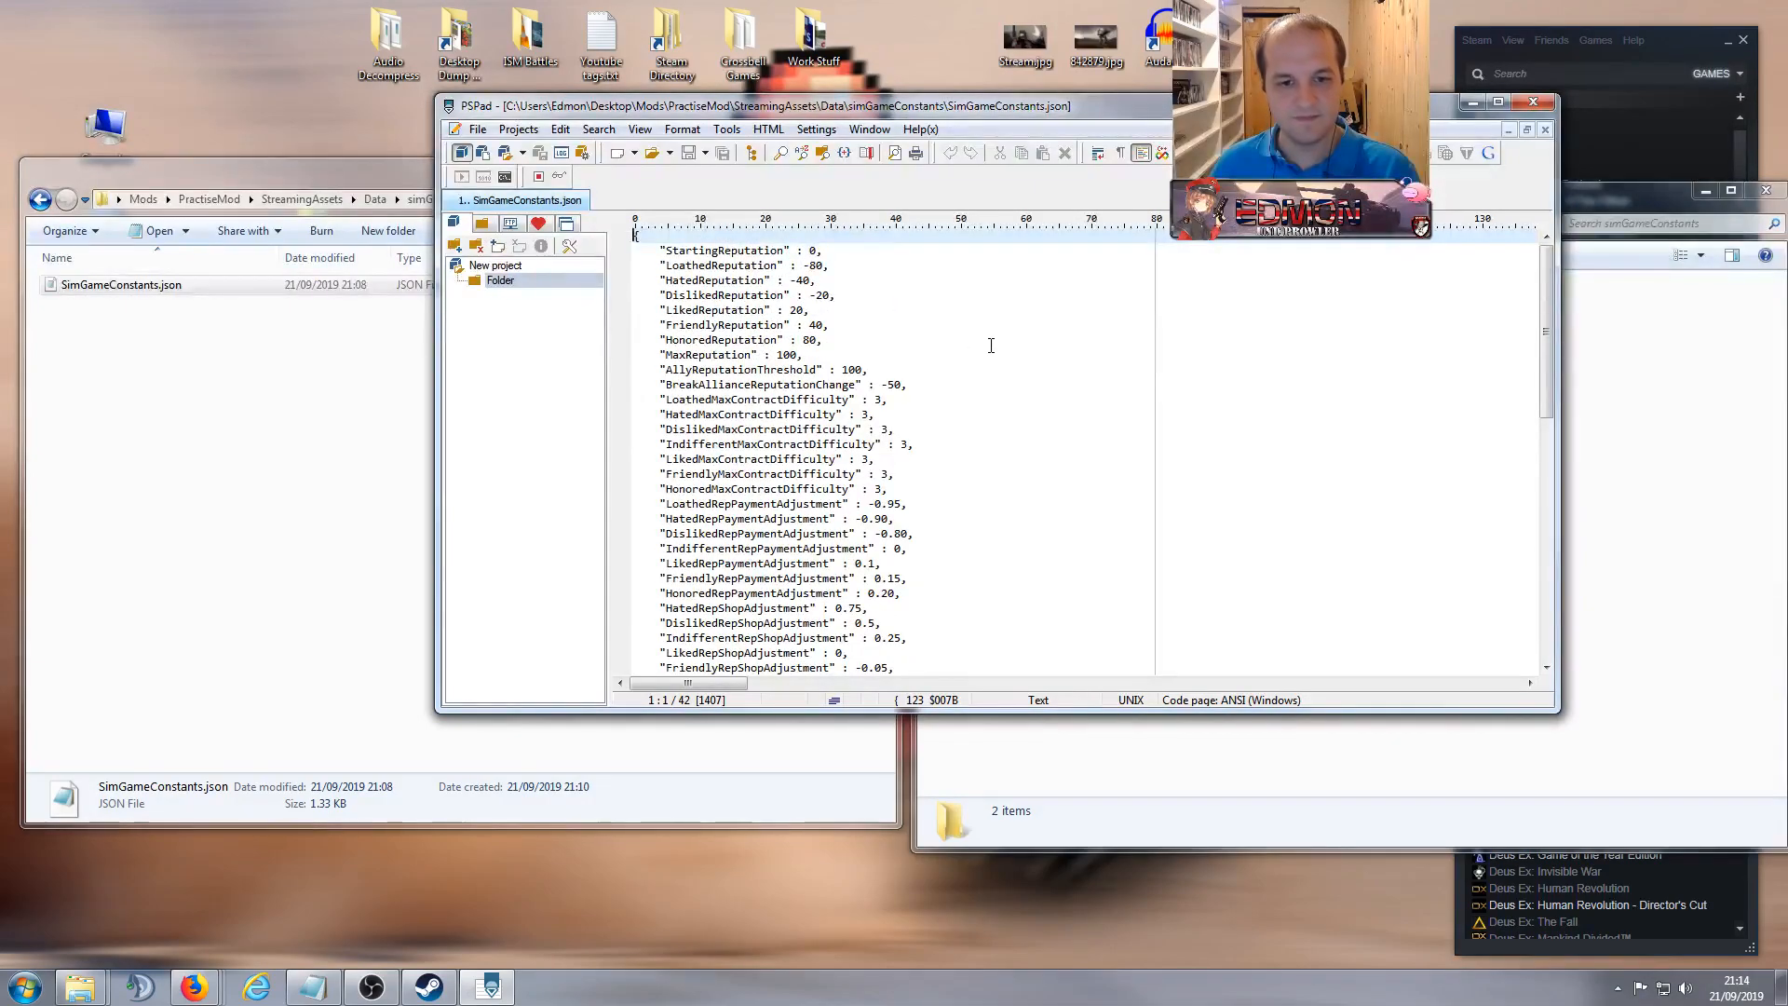
{"action": "left_click", "coordinate": [1532, 102]}
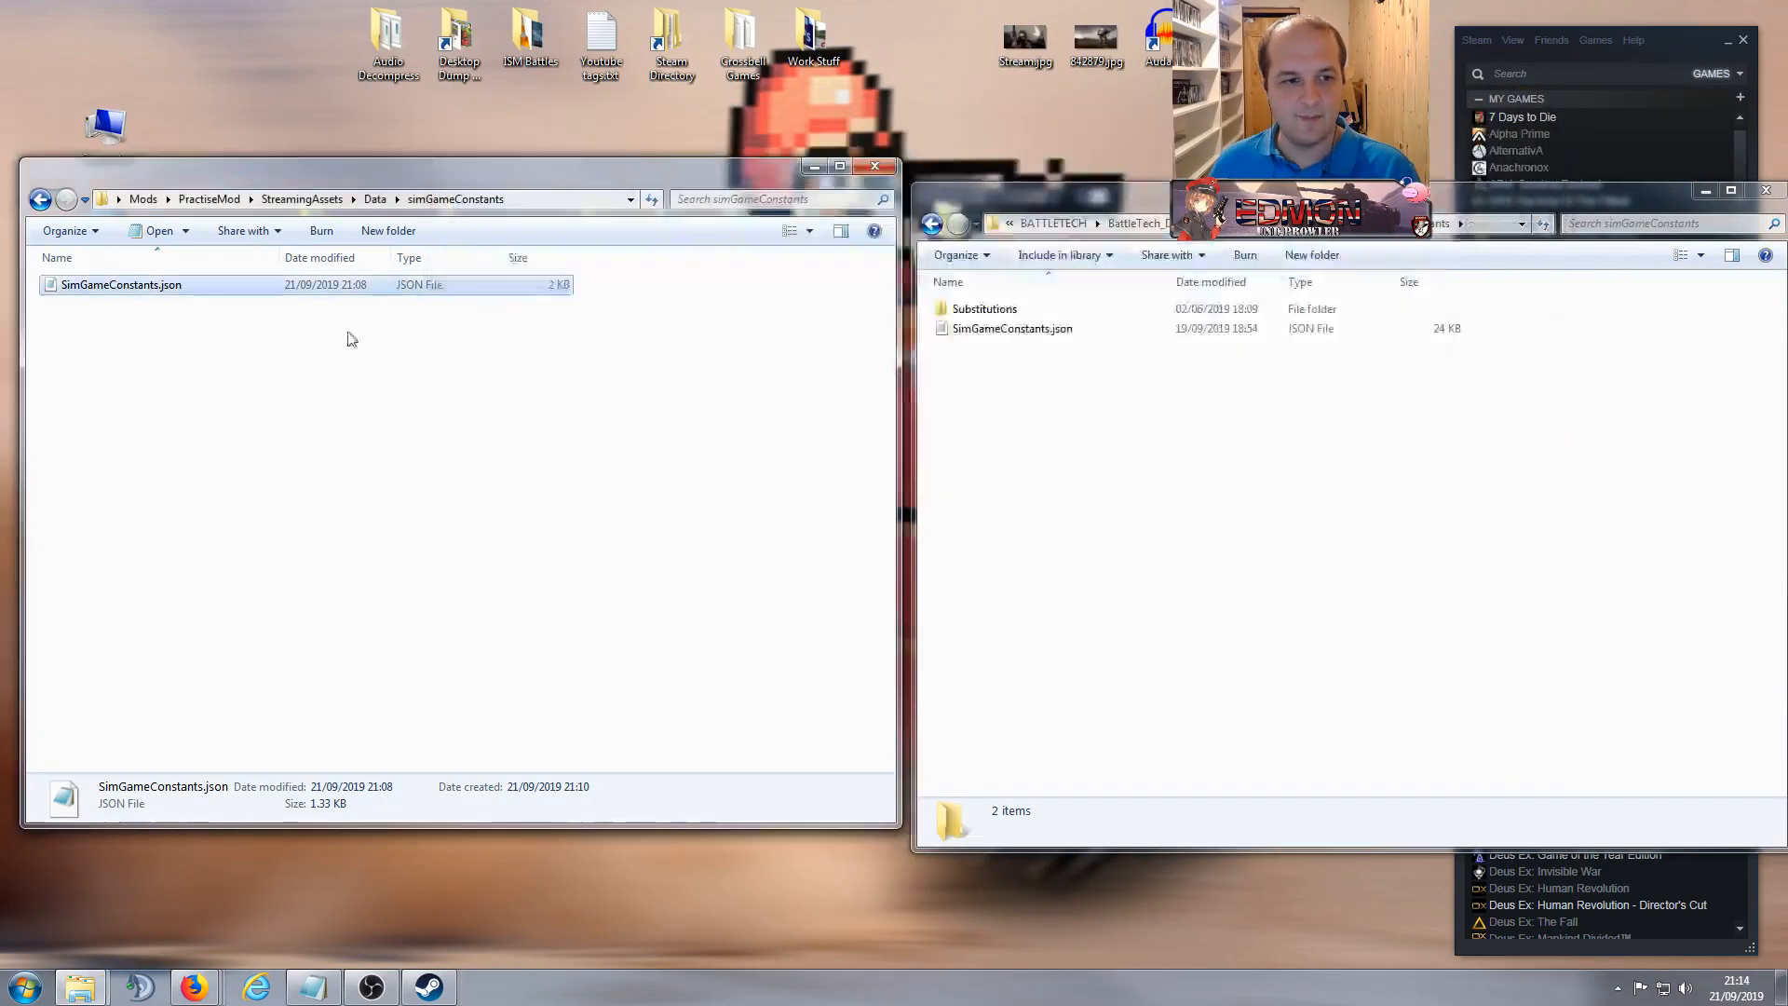
{"action": "left_click", "coordinate": [1046, 331]}
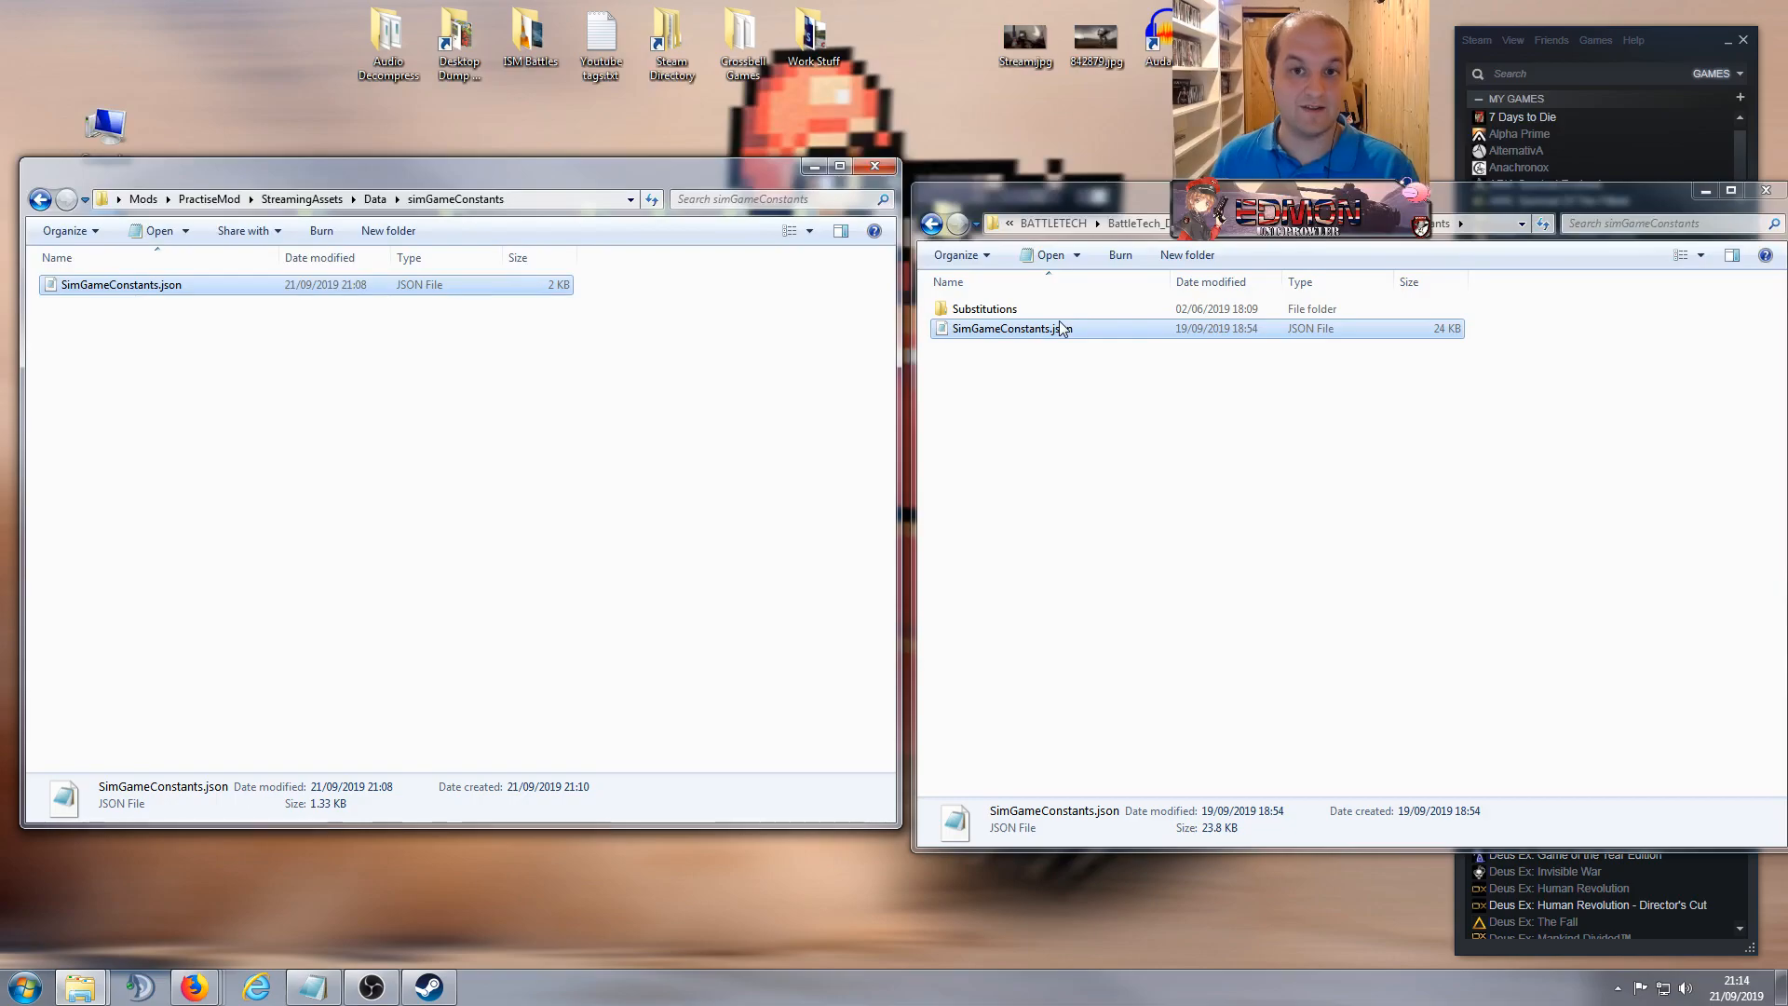
{"action": "left_click", "coordinate": [346, 326]}
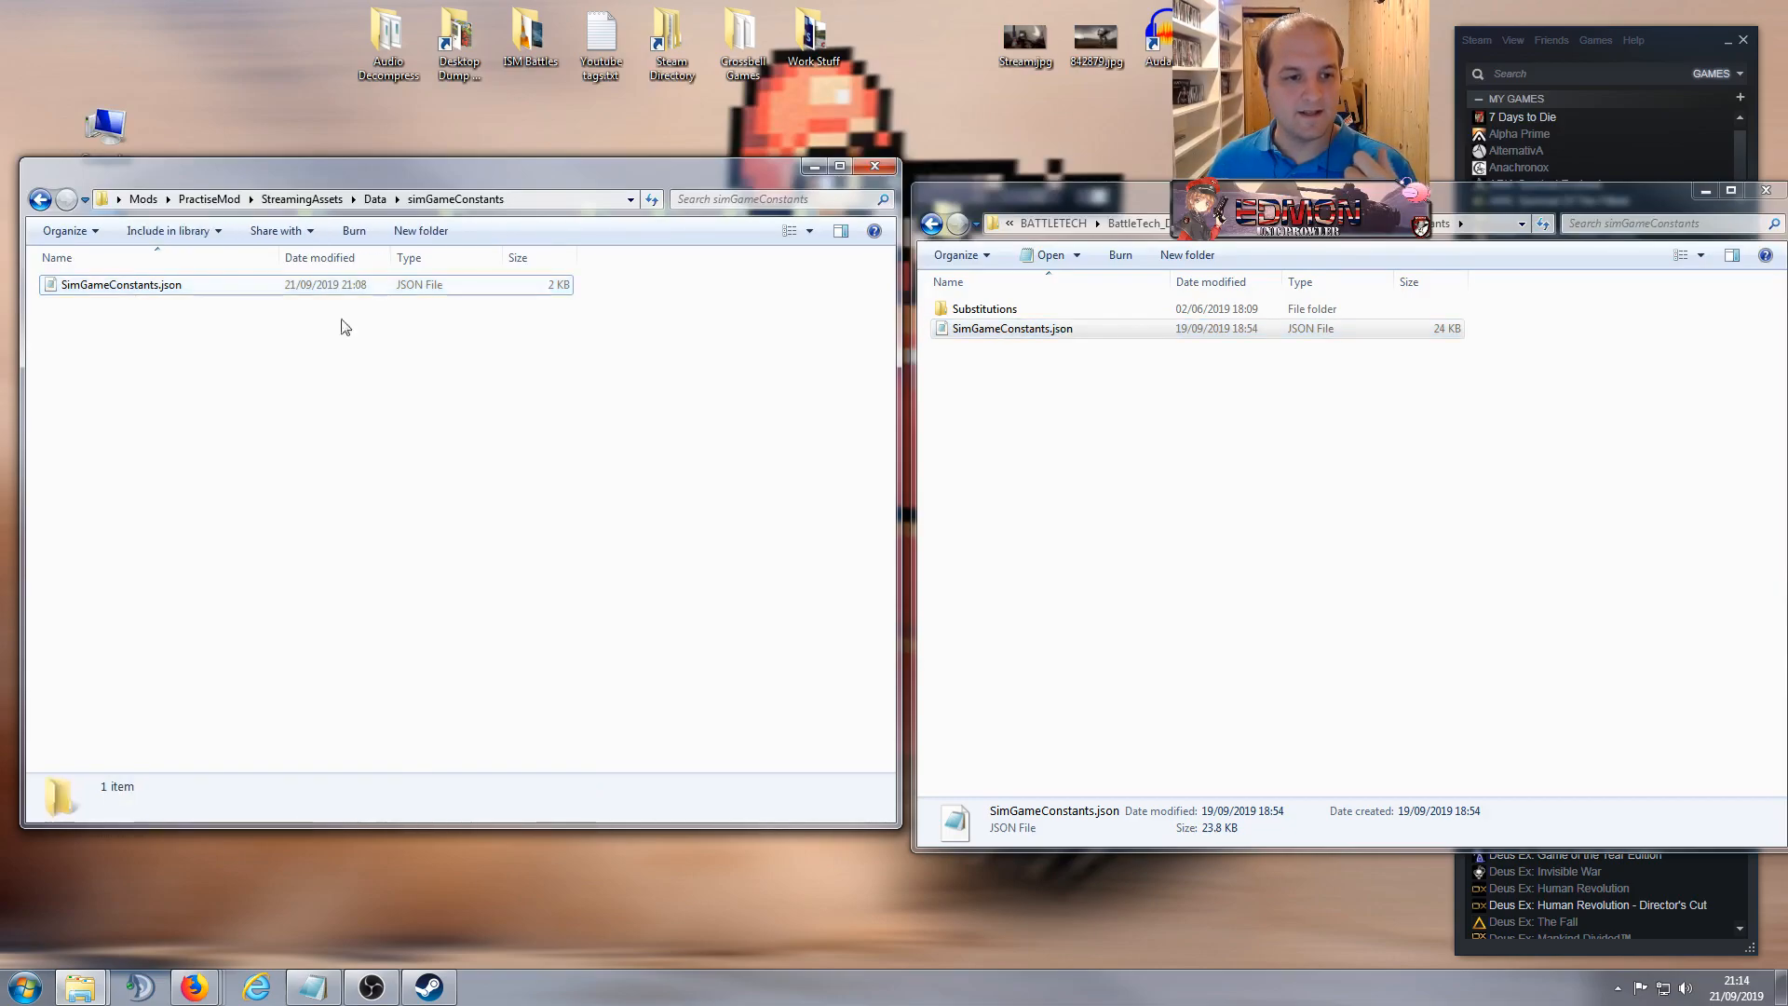
{"action": "left_click", "coordinate": [130, 287]}
{"action": "left_click", "coordinate": [1230, 410]}
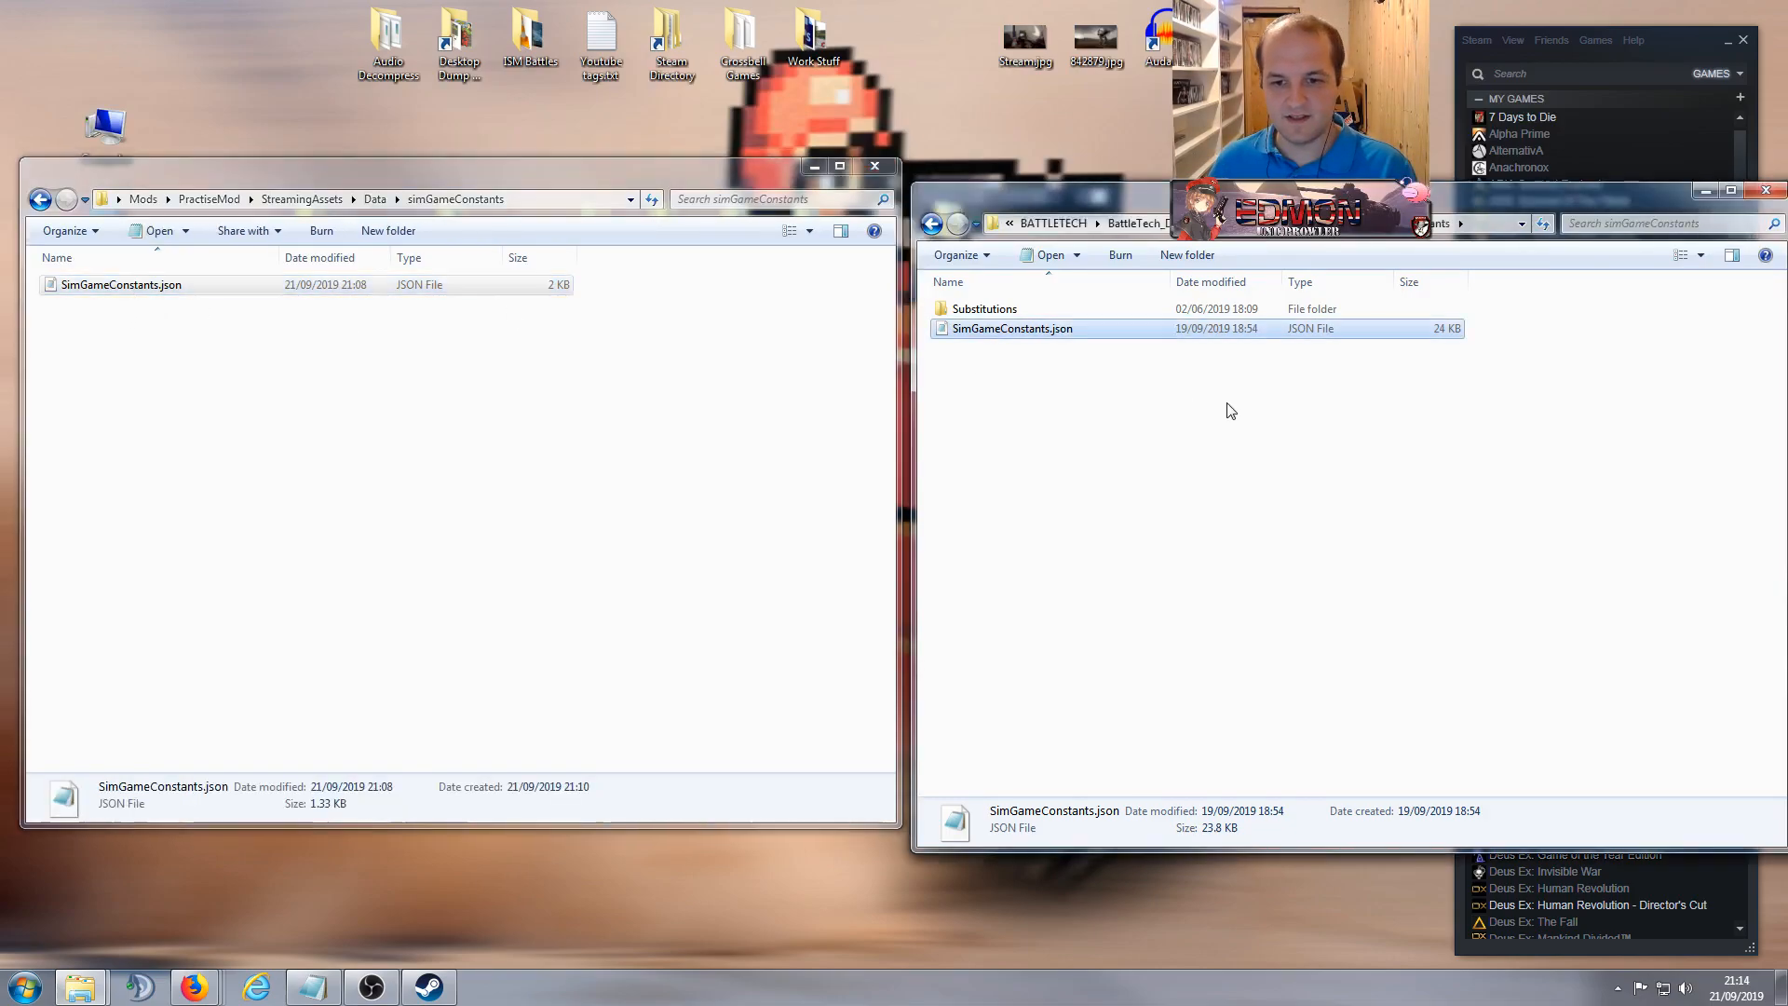
Step: Open the PractiseMod copy of SimGameConstants.json in PSPad editor and inspect where the CareerMode block starts and ends
{"action": "left_click", "coordinate": [248, 287]}
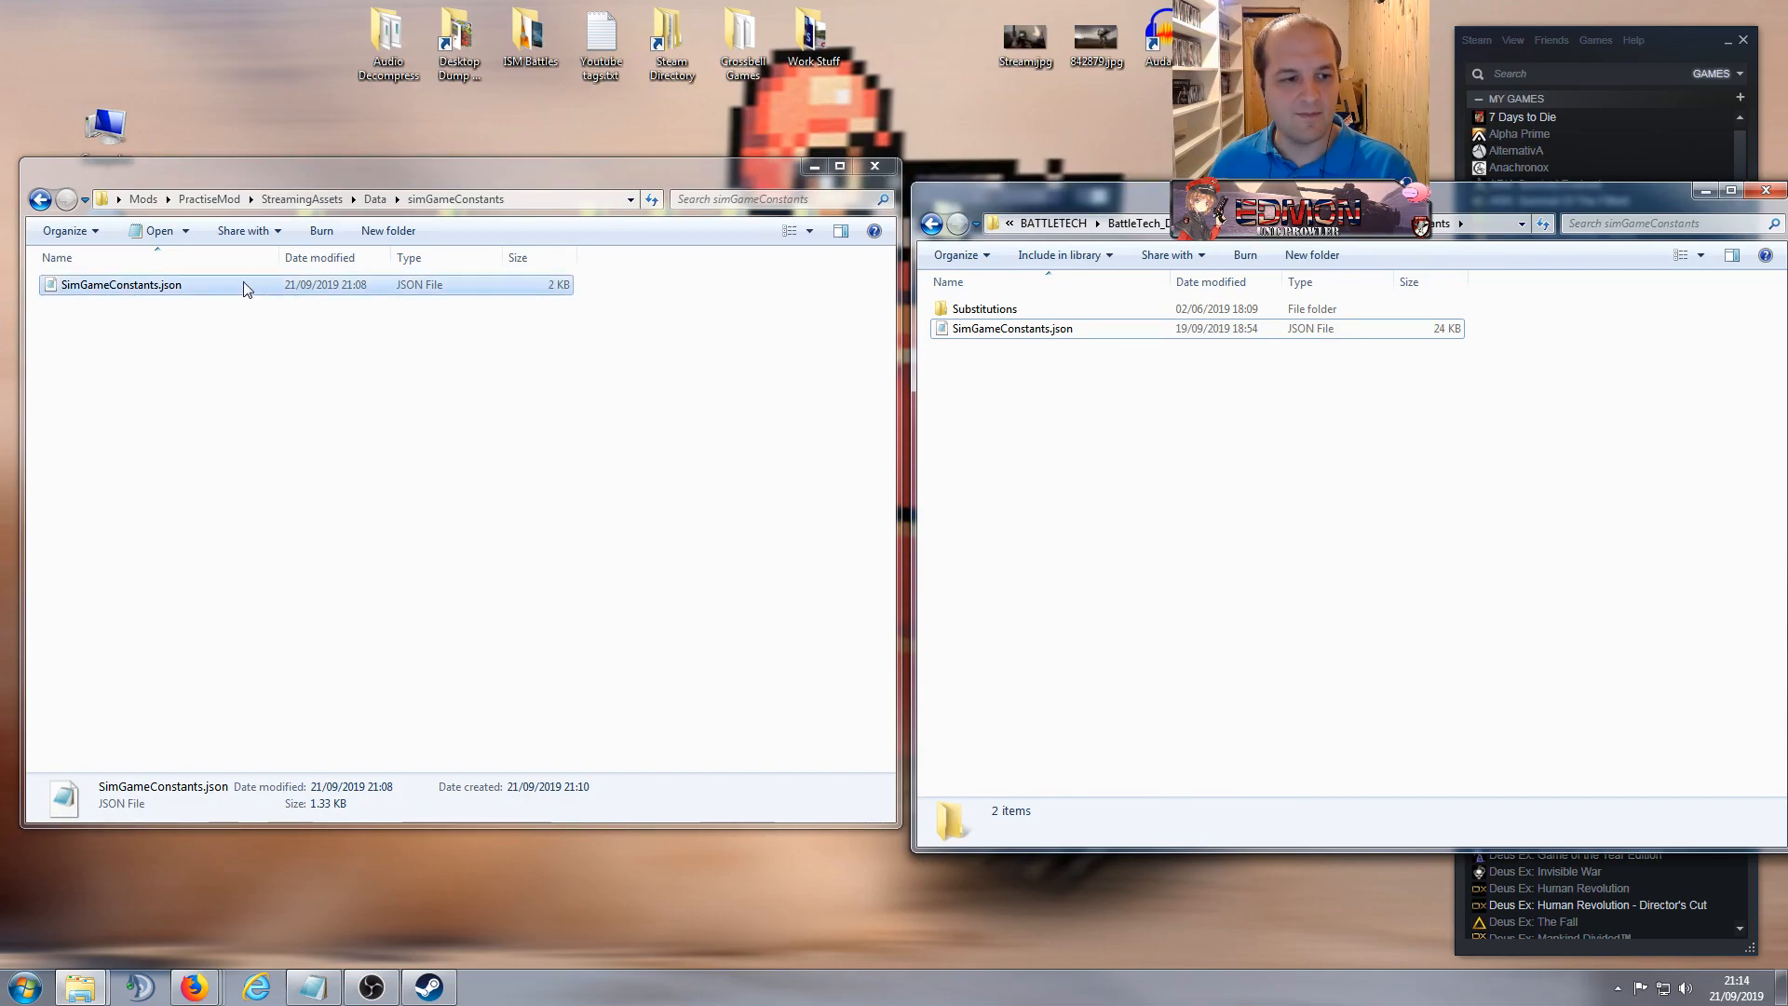
{"action": "right_click", "coordinate": [243, 284]}
{"action": "mouse_move", "coordinate": [384, 374]}
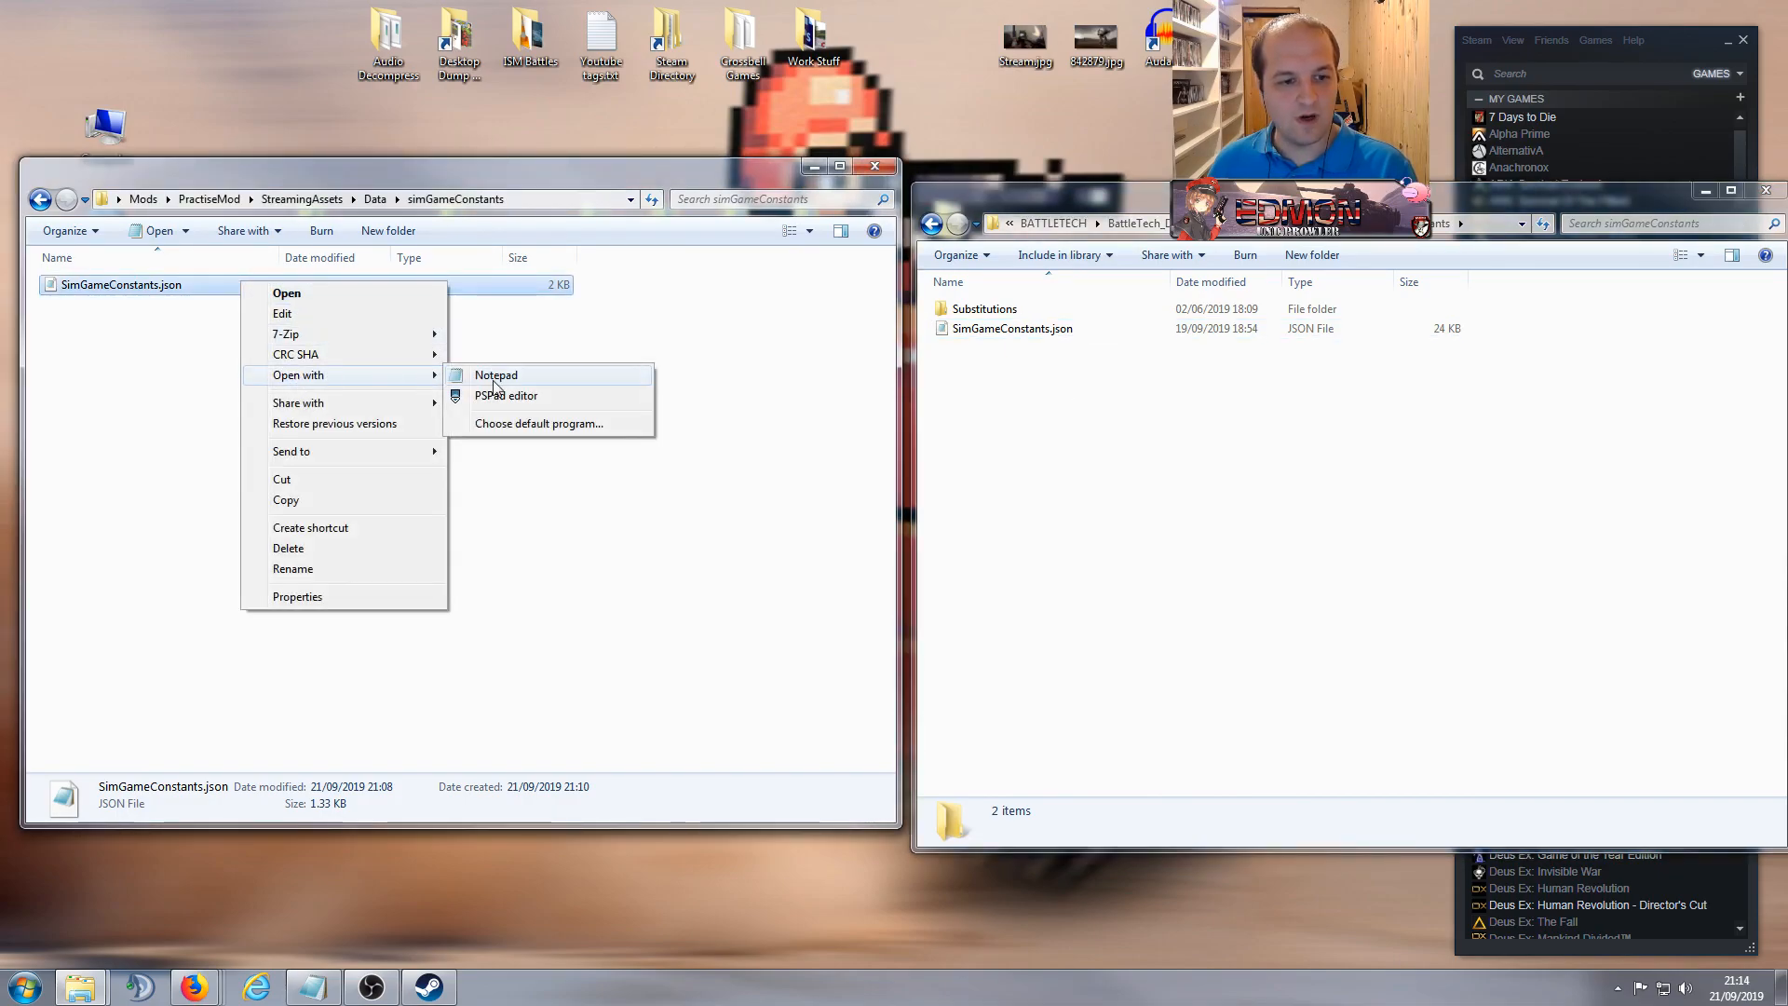
{"action": "left_click", "coordinate": [518, 393]}
{"action": "scroll", "coordinate": [725, 307], "scroll_direction": "down", "scroll_amount": 6}
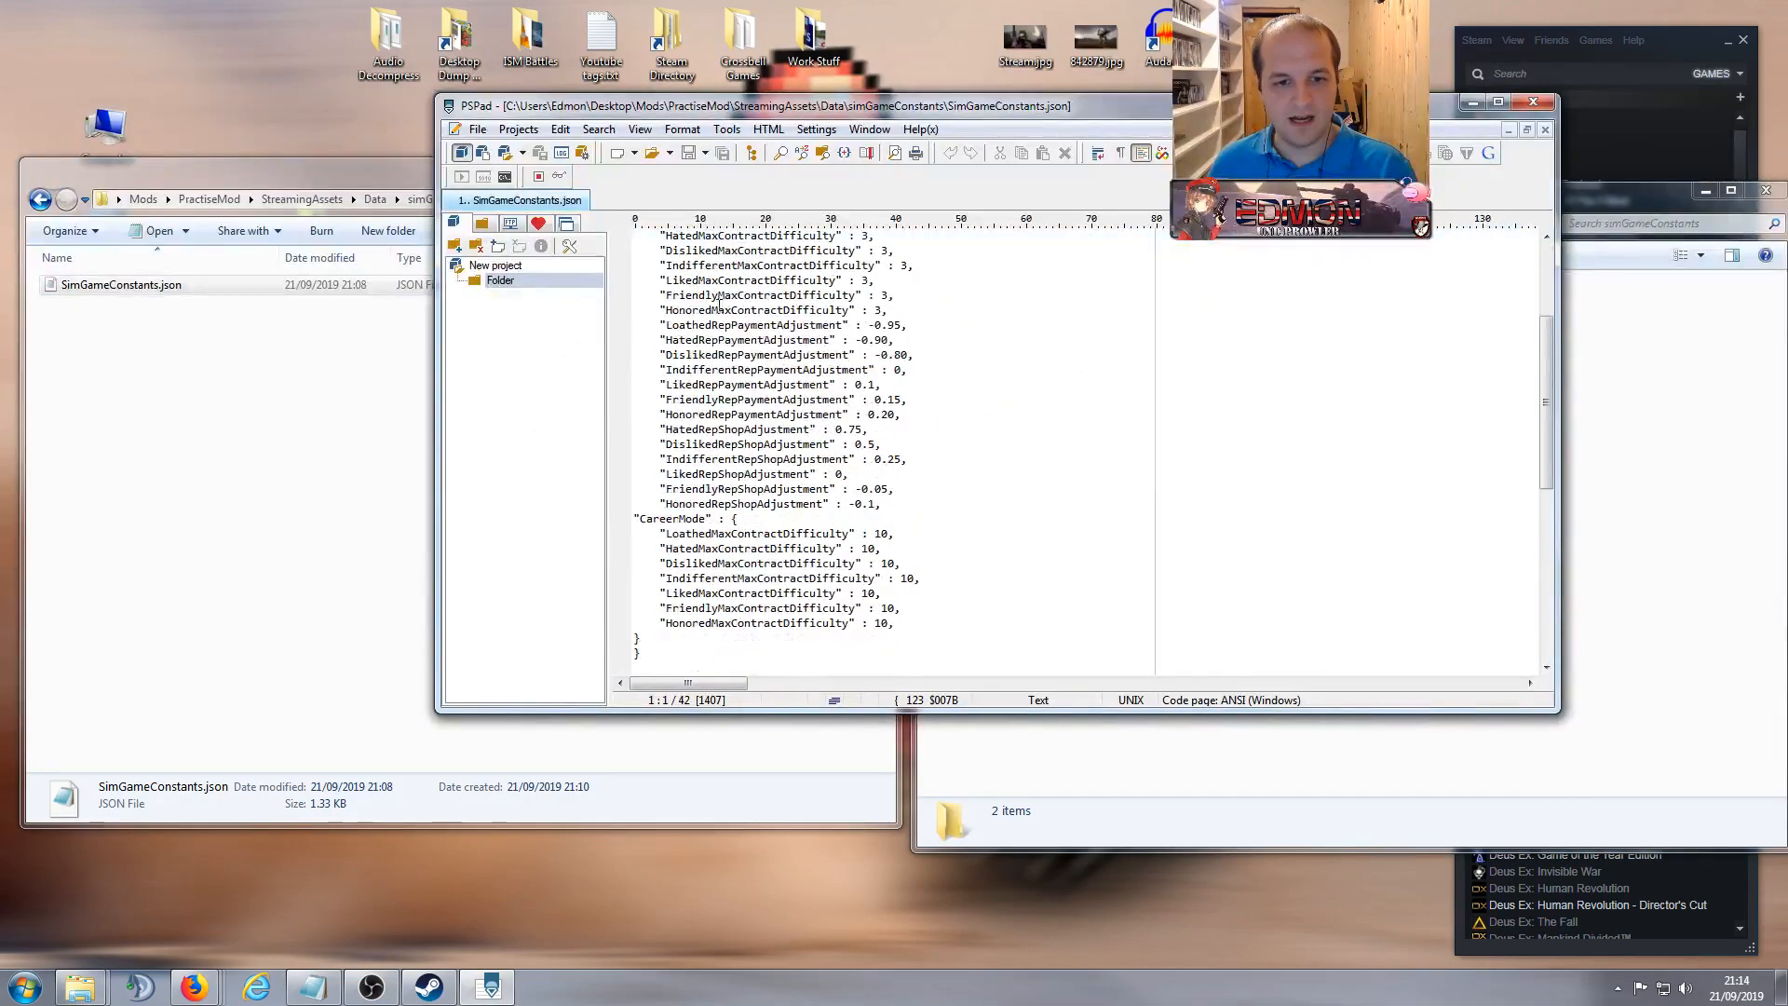
{"action": "scroll", "coordinate": [725, 307], "scroll_direction": "up", "scroll_amount": 3}
{"action": "scroll", "coordinate": [725, 307], "scroll_direction": "up", "scroll_amount": 2}
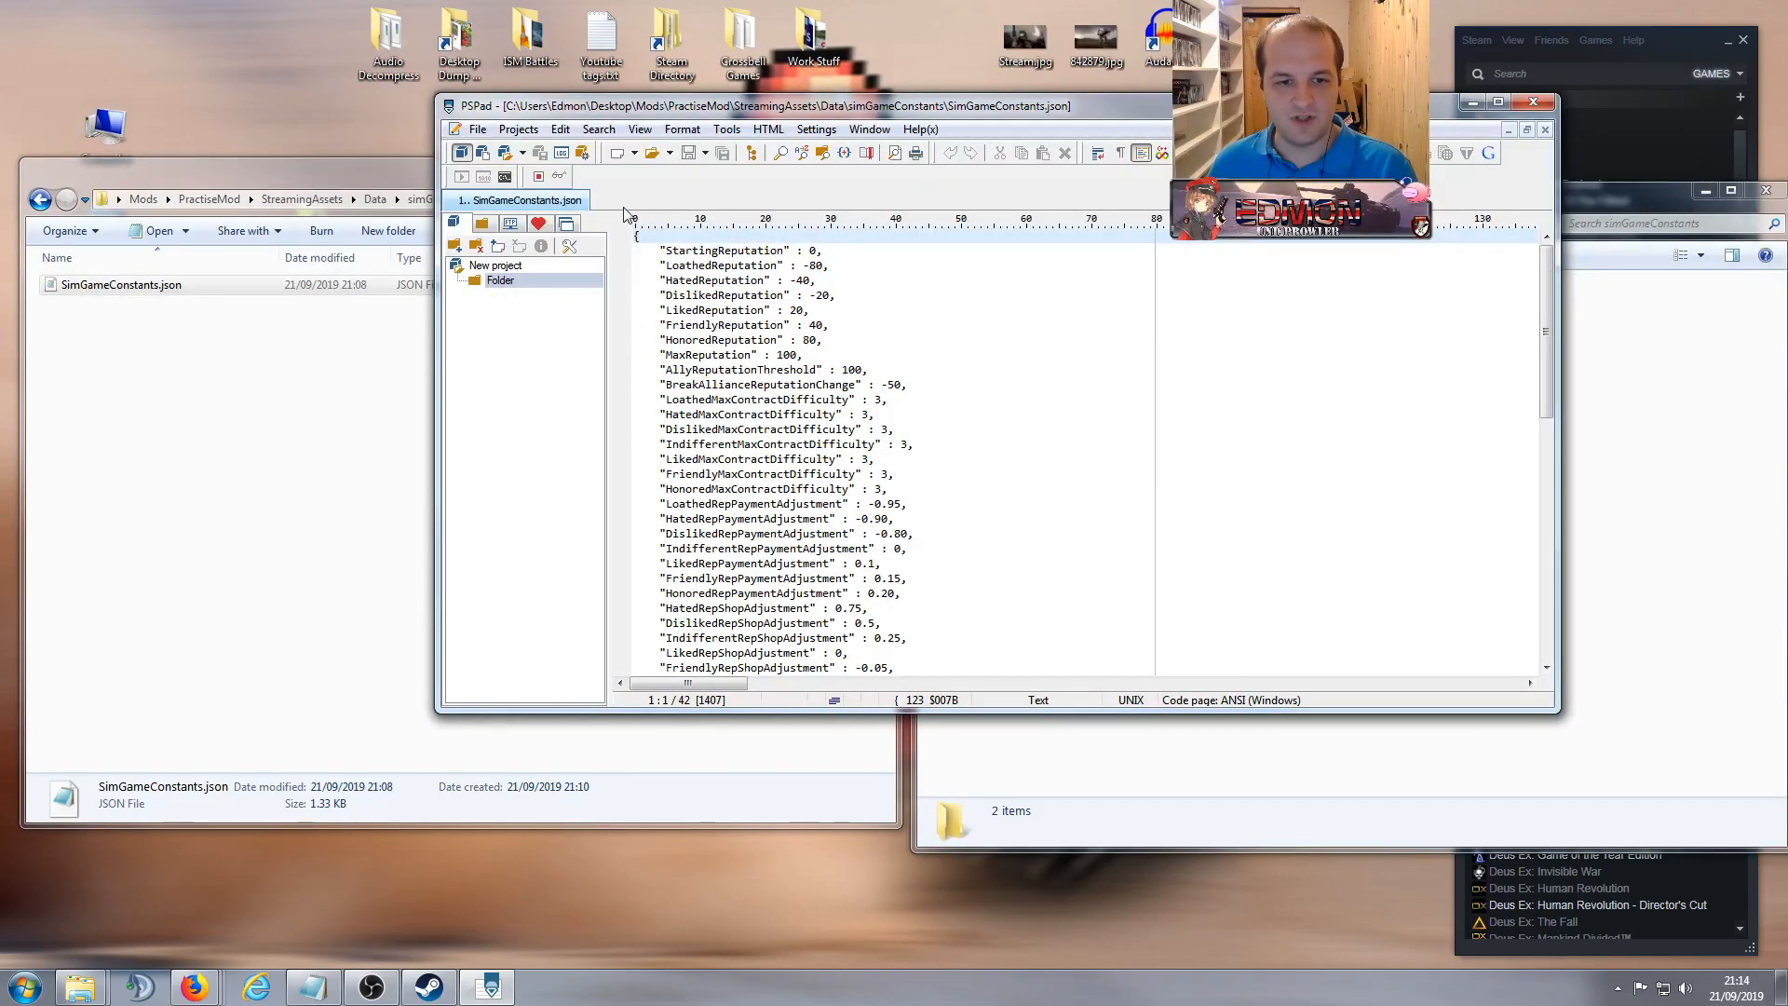
{"action": "scroll", "coordinate": [758, 481], "scroll_direction": "down", "scroll_amount": 5}
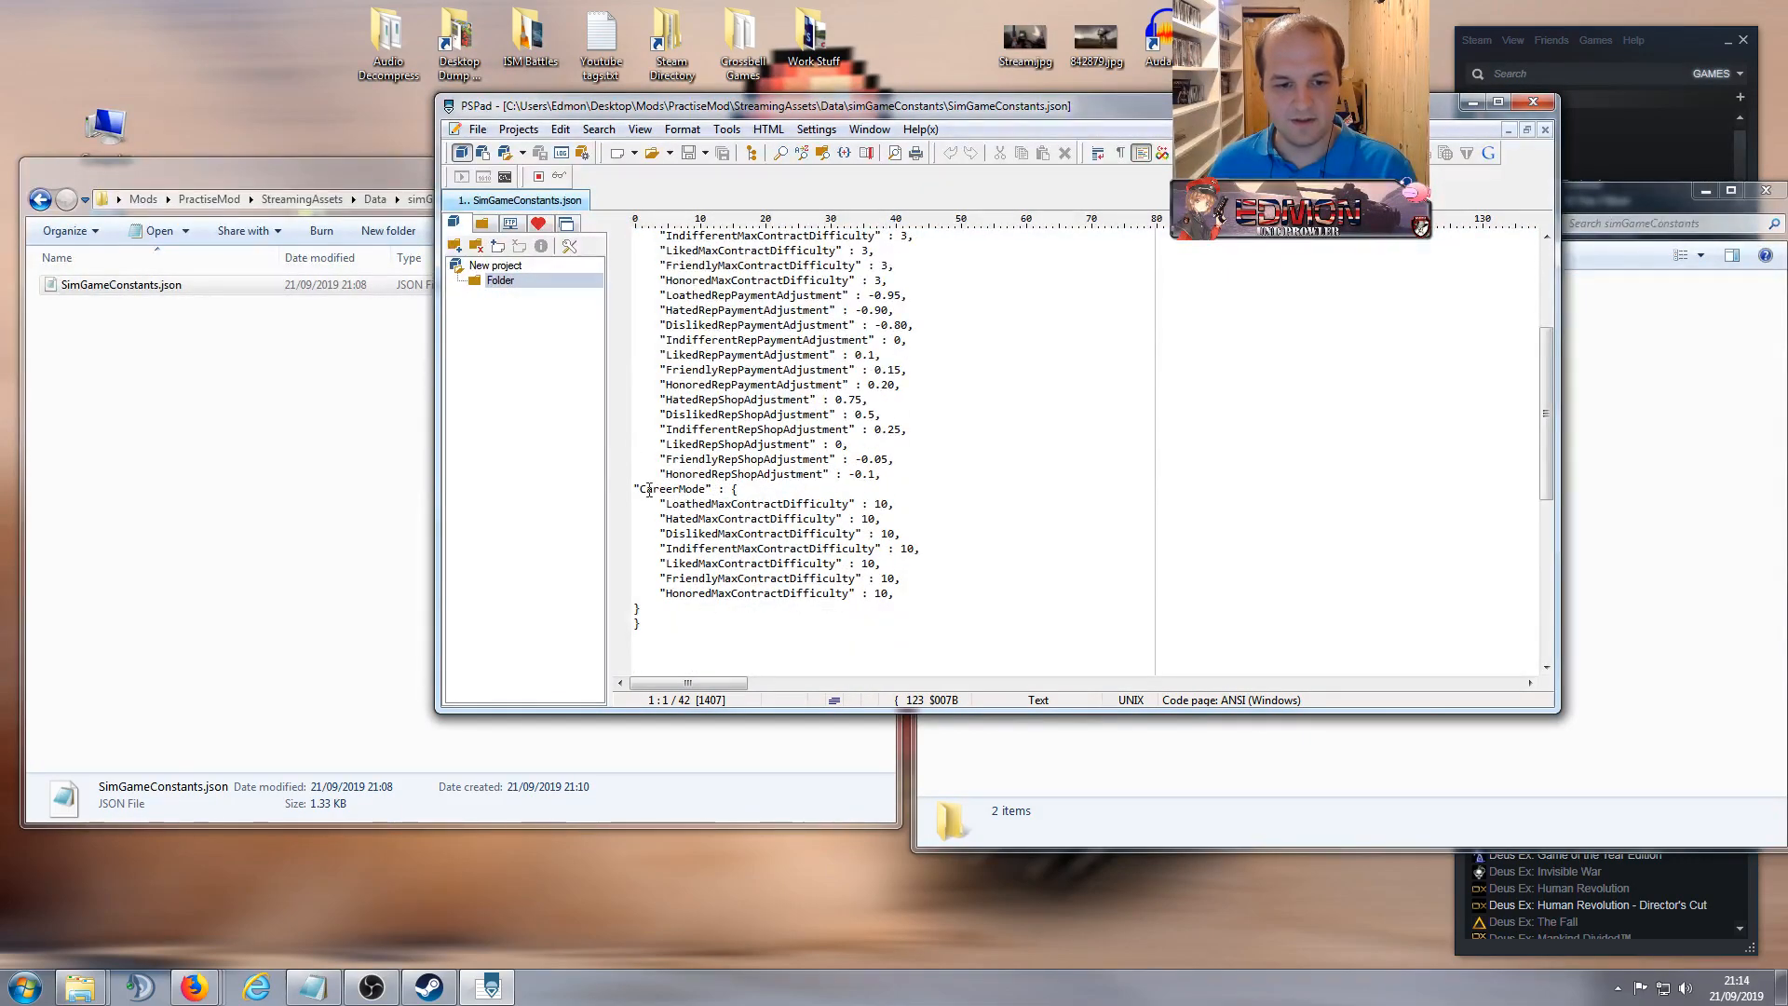
{"action": "left_click_drag", "start_coordinate": [633, 491], "coordinate": [745, 489]}
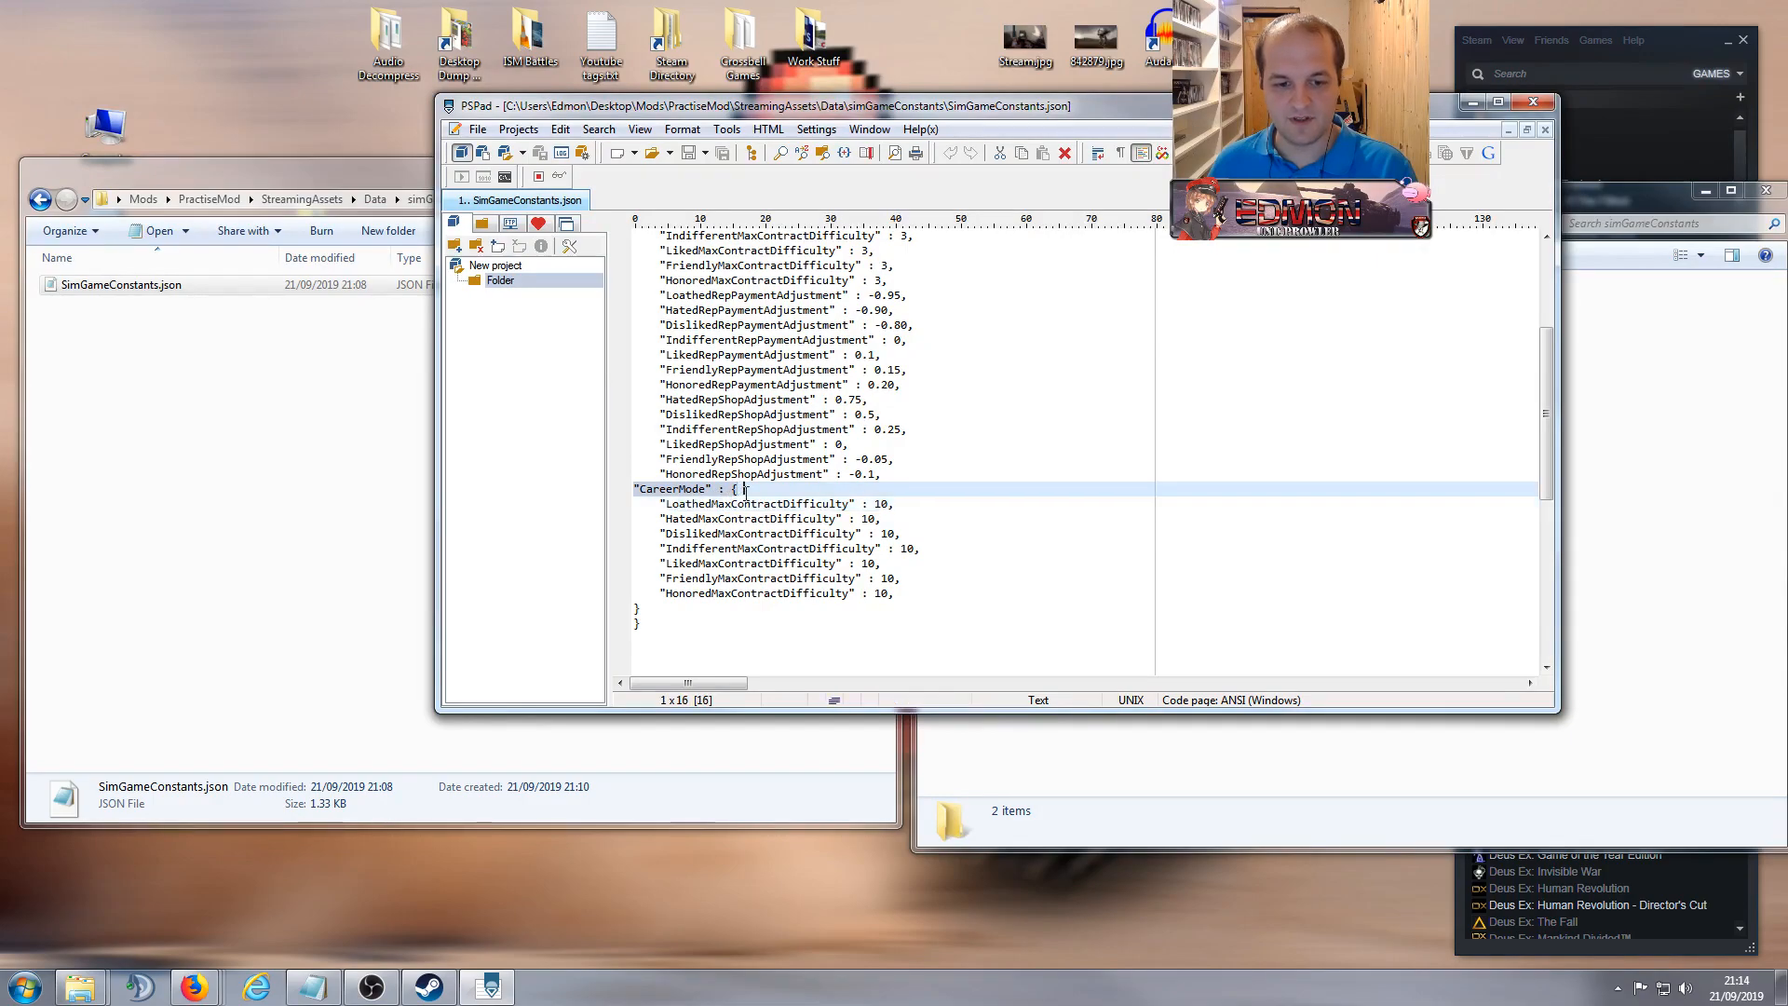
{"action": "left_click", "coordinate": [647, 605]}
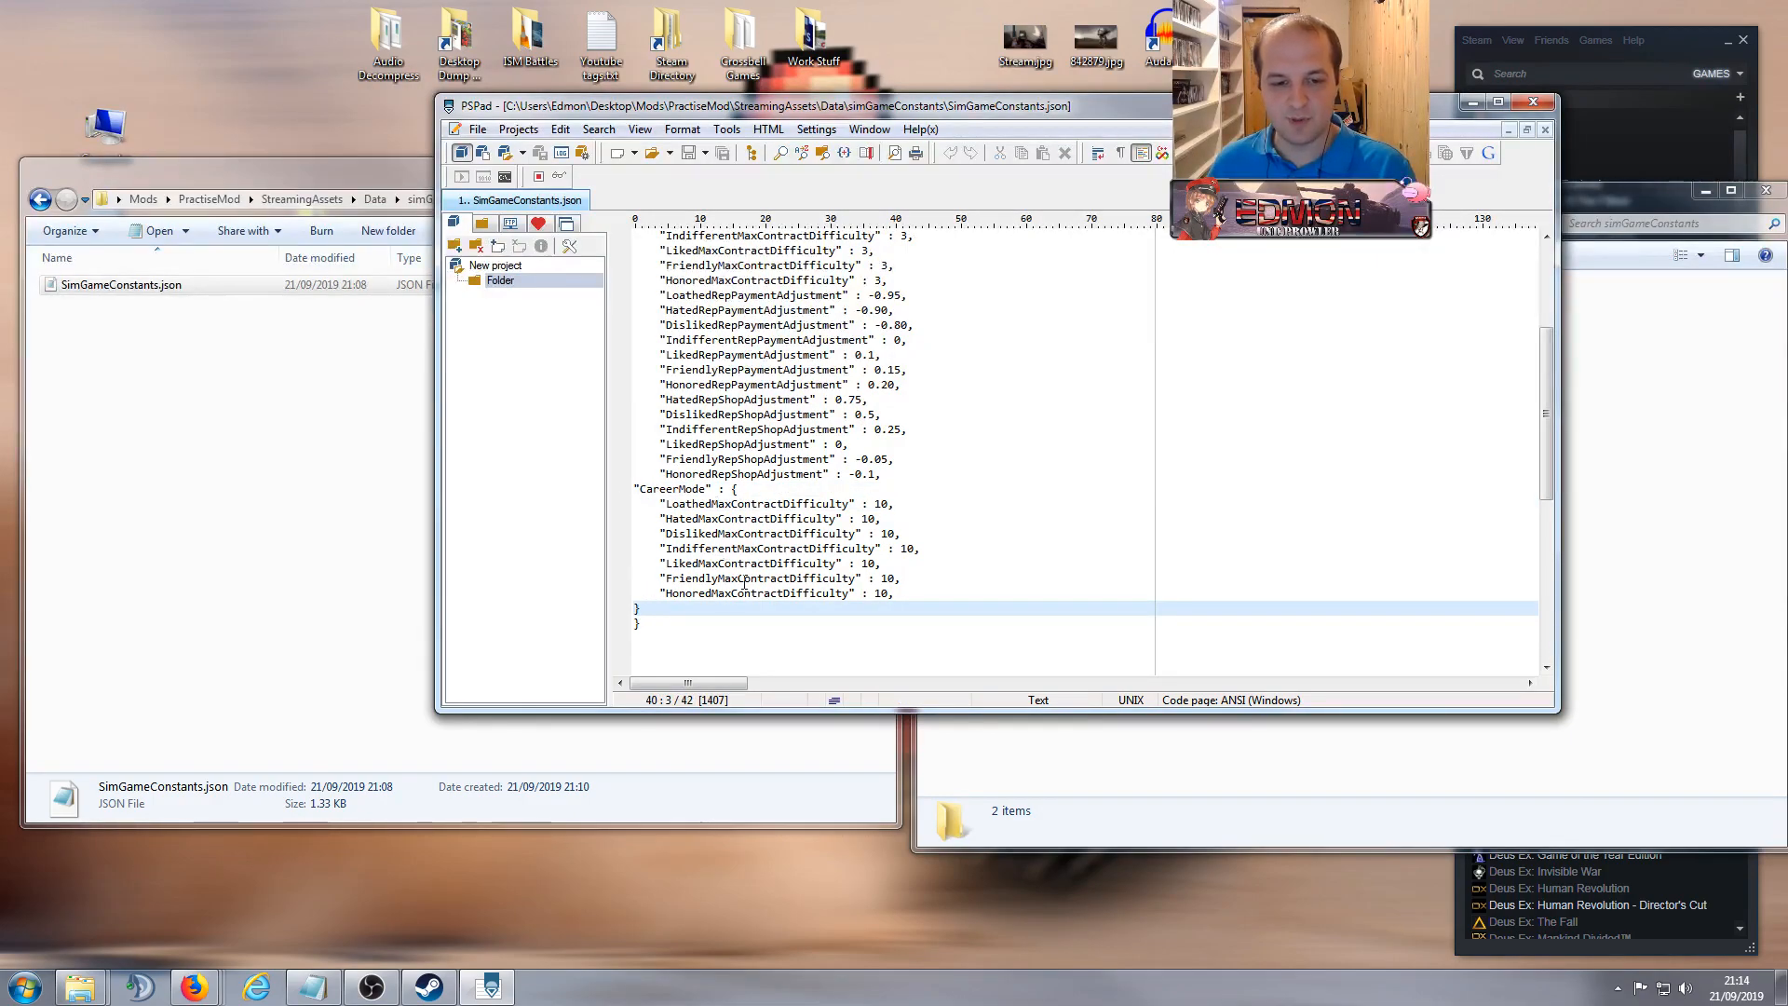
Step: Compare the mod file's reputation and contract difficulty entries with its CareerMode block, and close the editor without making changes
{"action": "scroll", "coordinate": [744, 565], "scroll_direction": "up", "scroll_amount": 5}
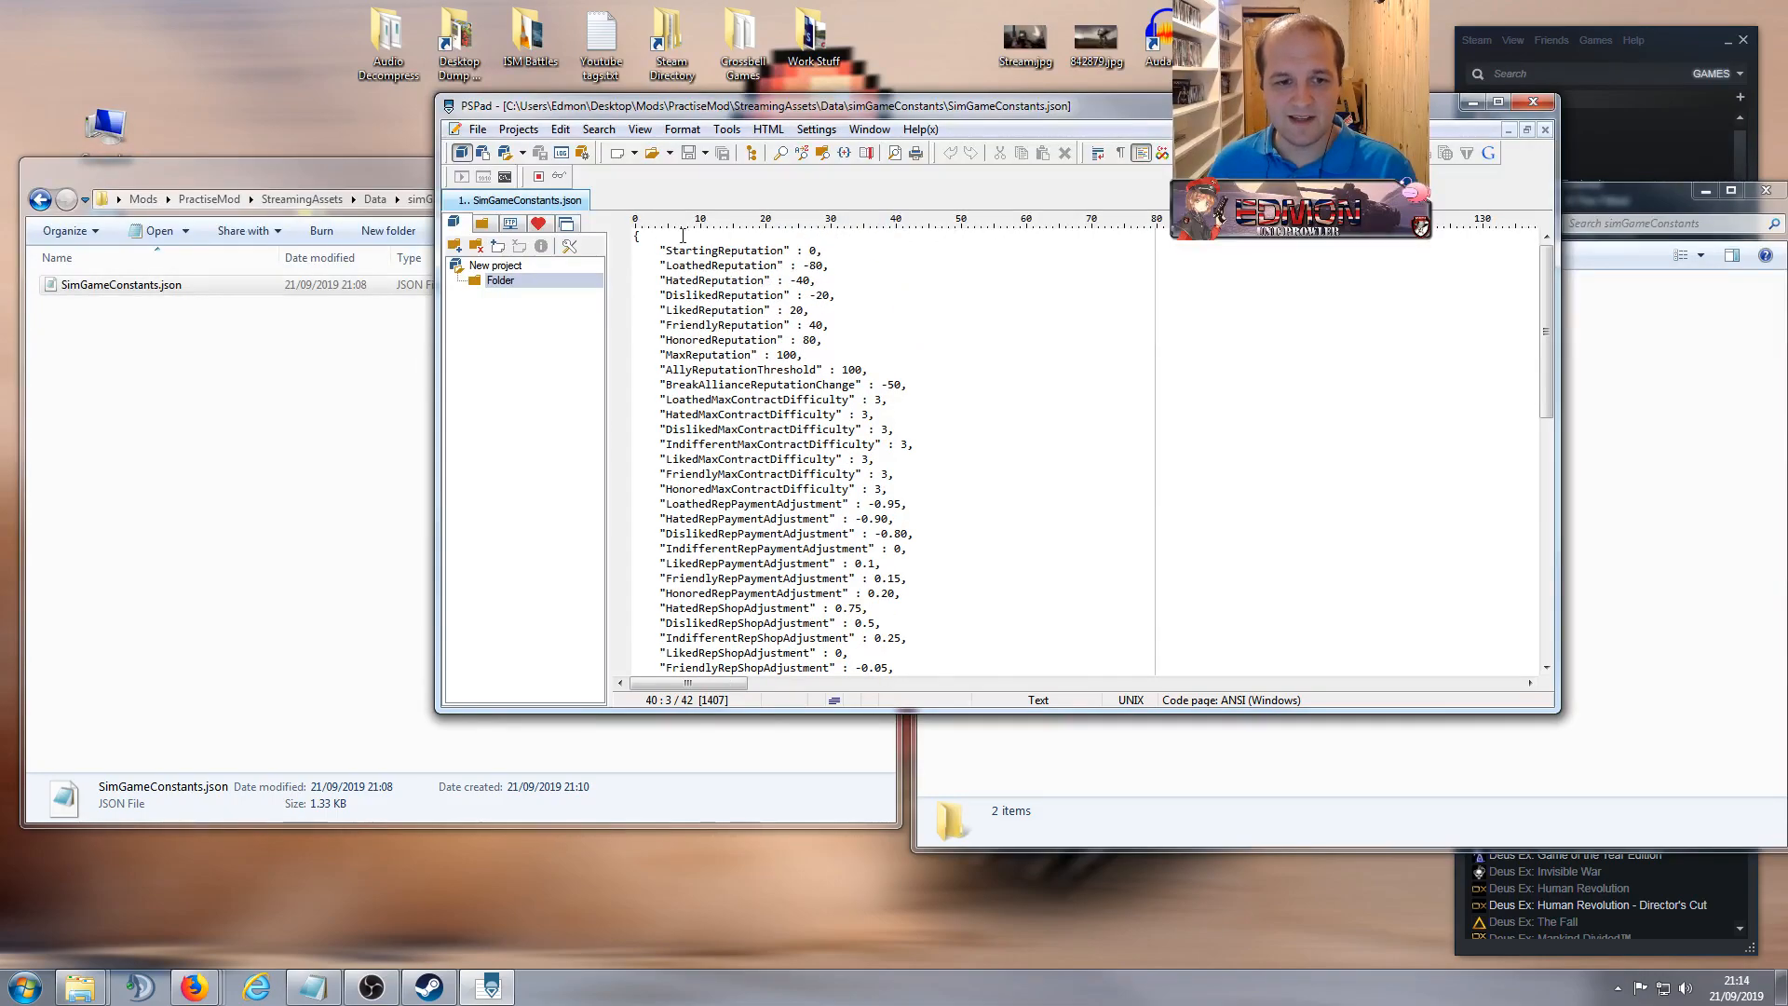
{"action": "scroll", "coordinate": [708, 358], "scroll_direction": "down", "scroll_amount": 6}
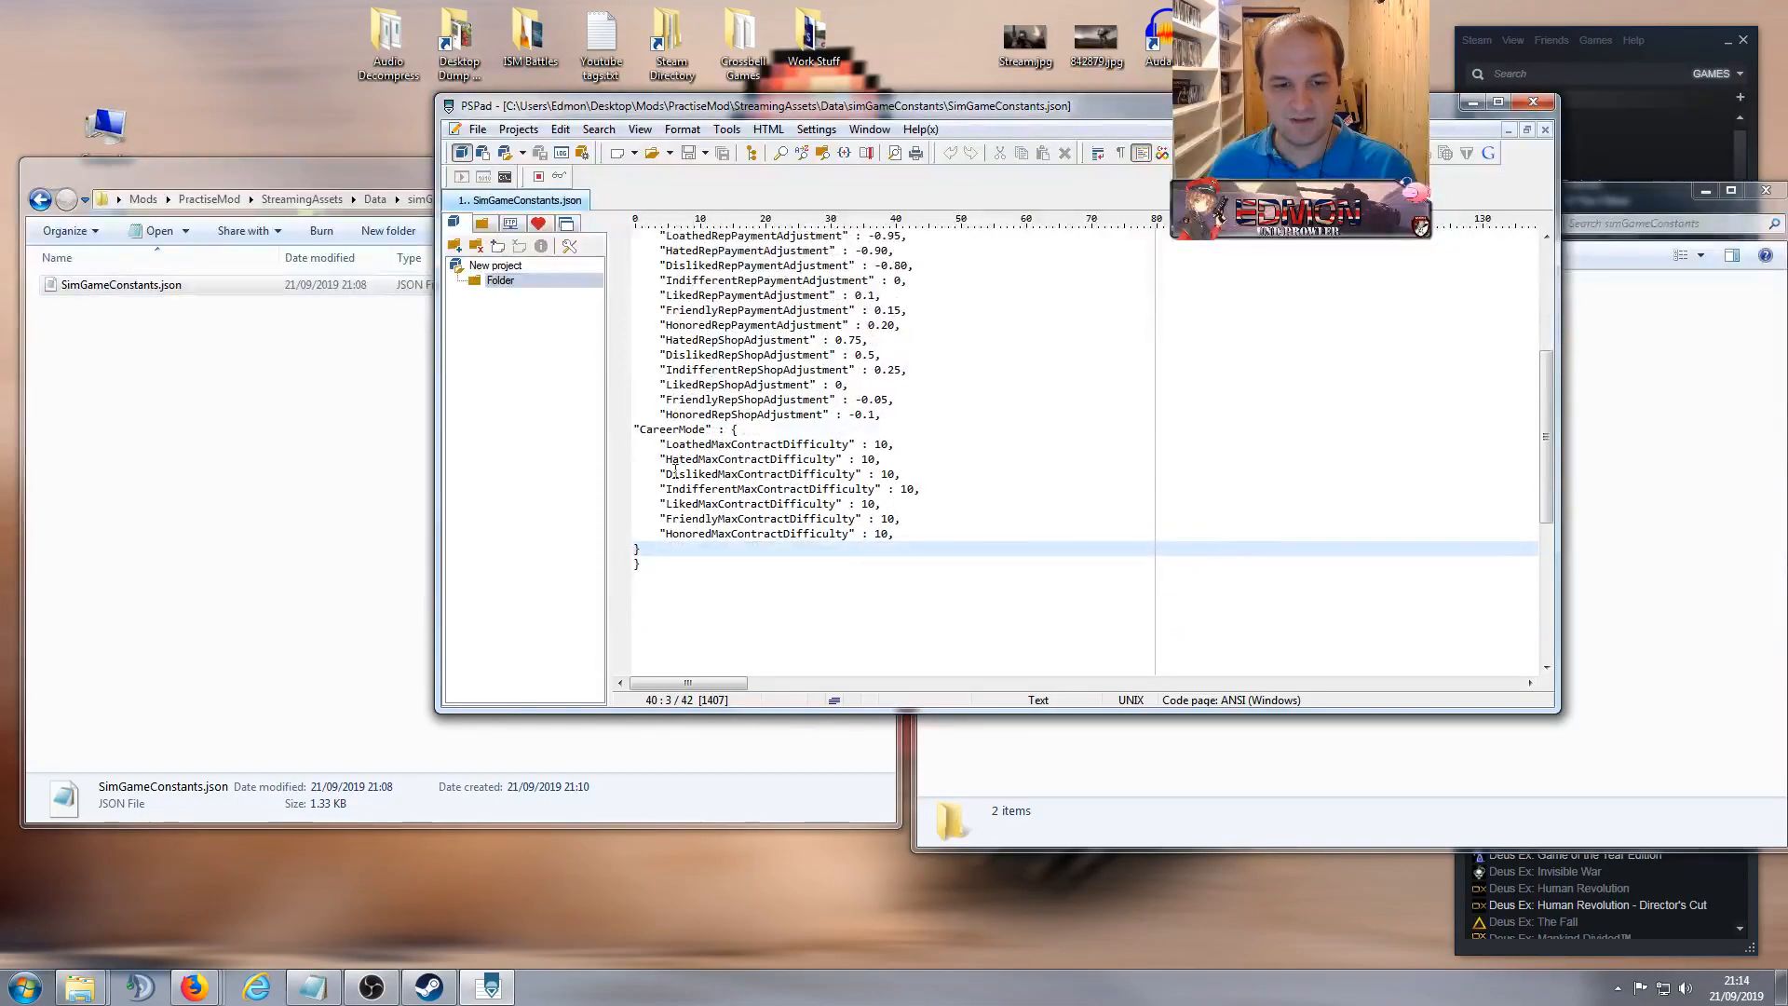
{"action": "scroll", "coordinate": [708, 530], "scroll_direction": "up", "scroll_amount": 6}
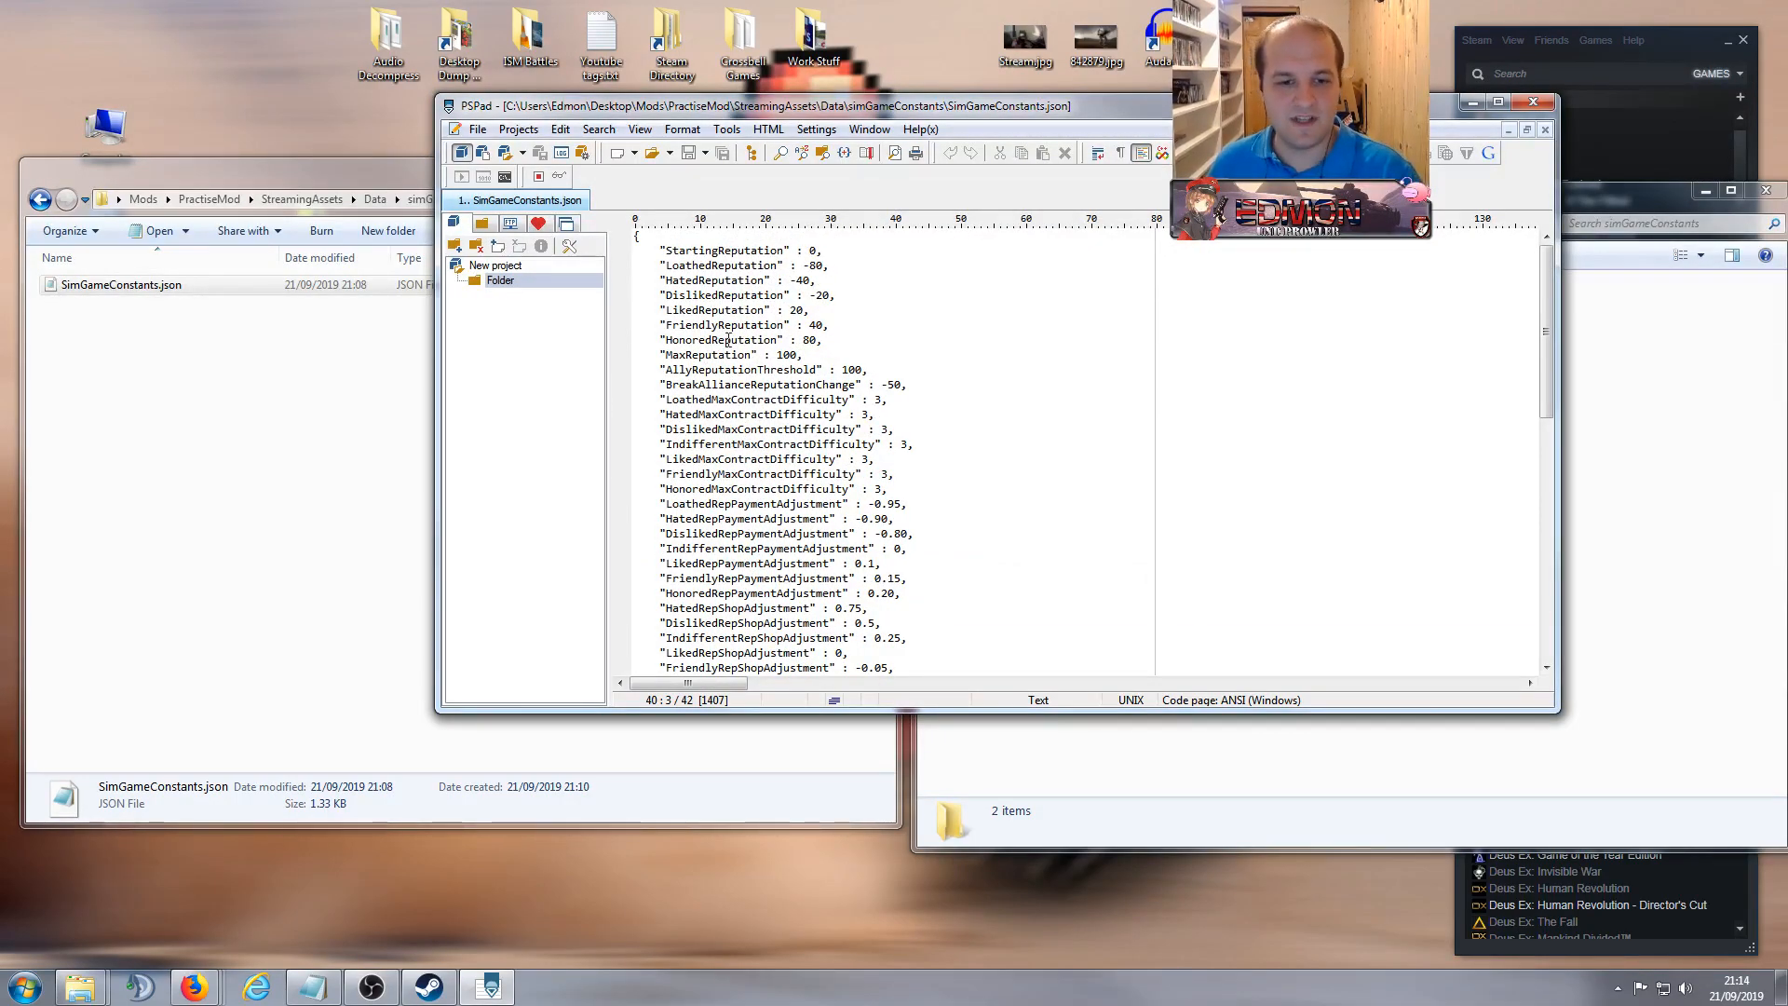
{"action": "scroll", "coordinate": [733, 391], "scroll_direction": "down", "scroll_amount": 2}
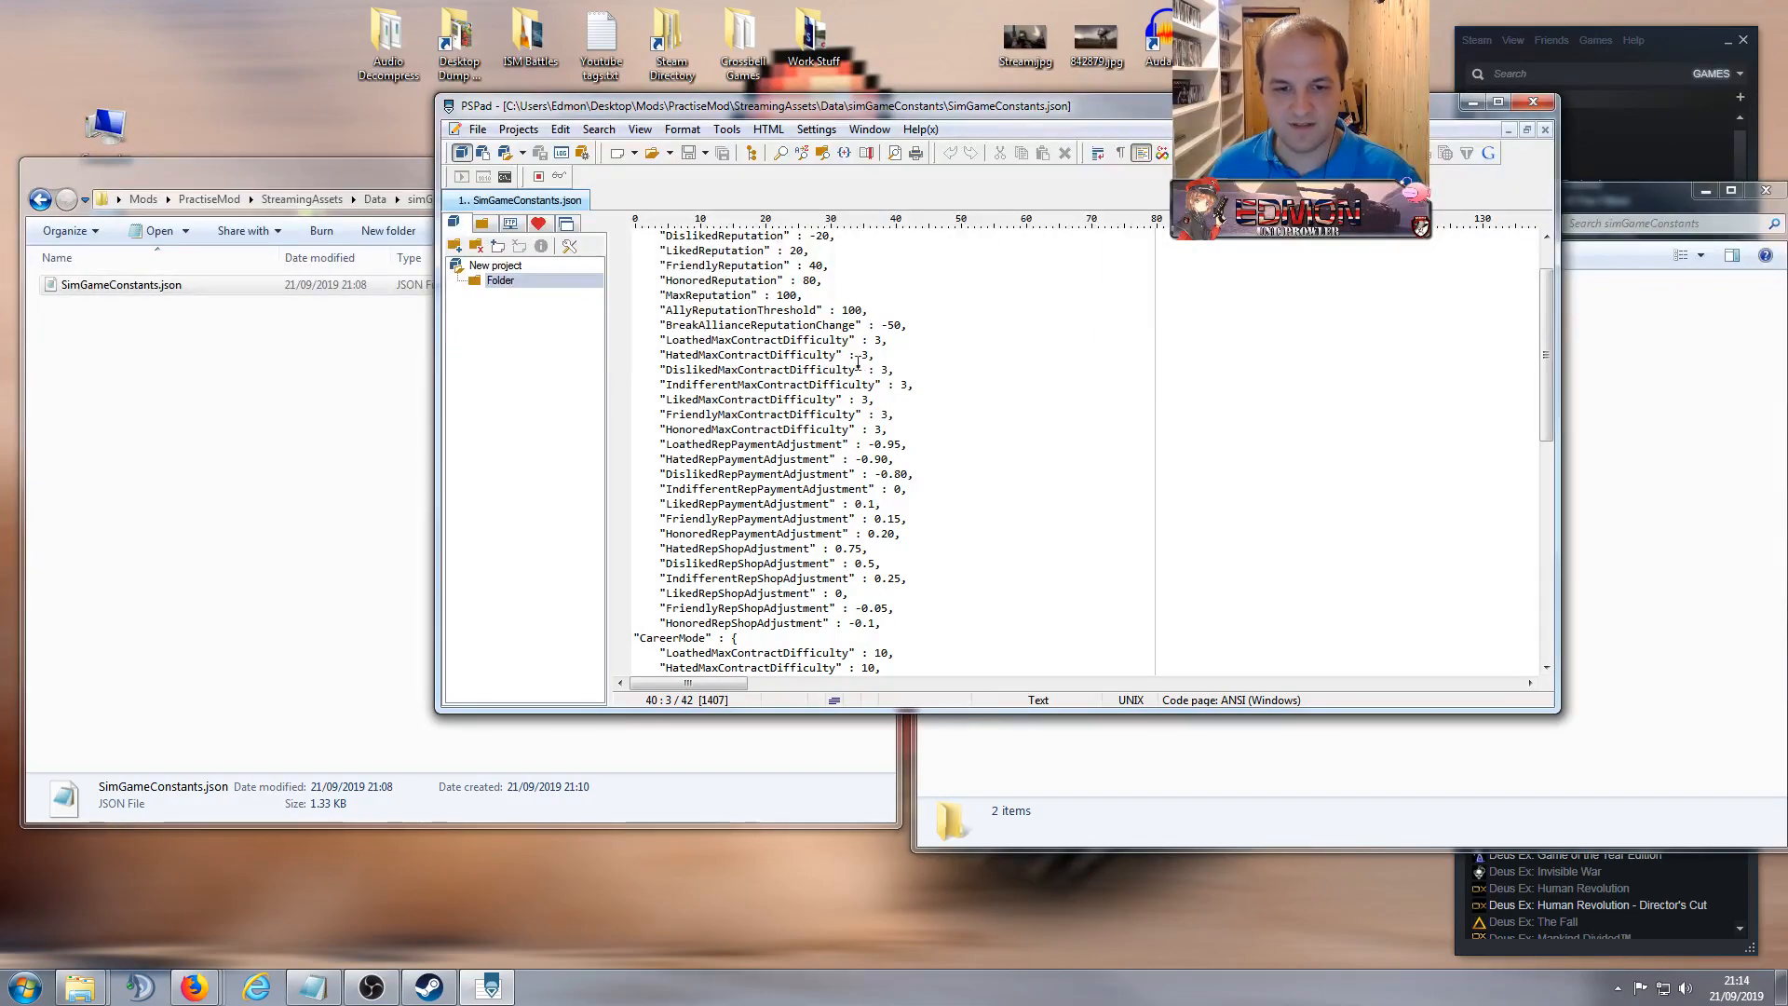
{"action": "scroll", "coordinate": [773, 485], "scroll_direction": "down", "scroll_amount": 4}
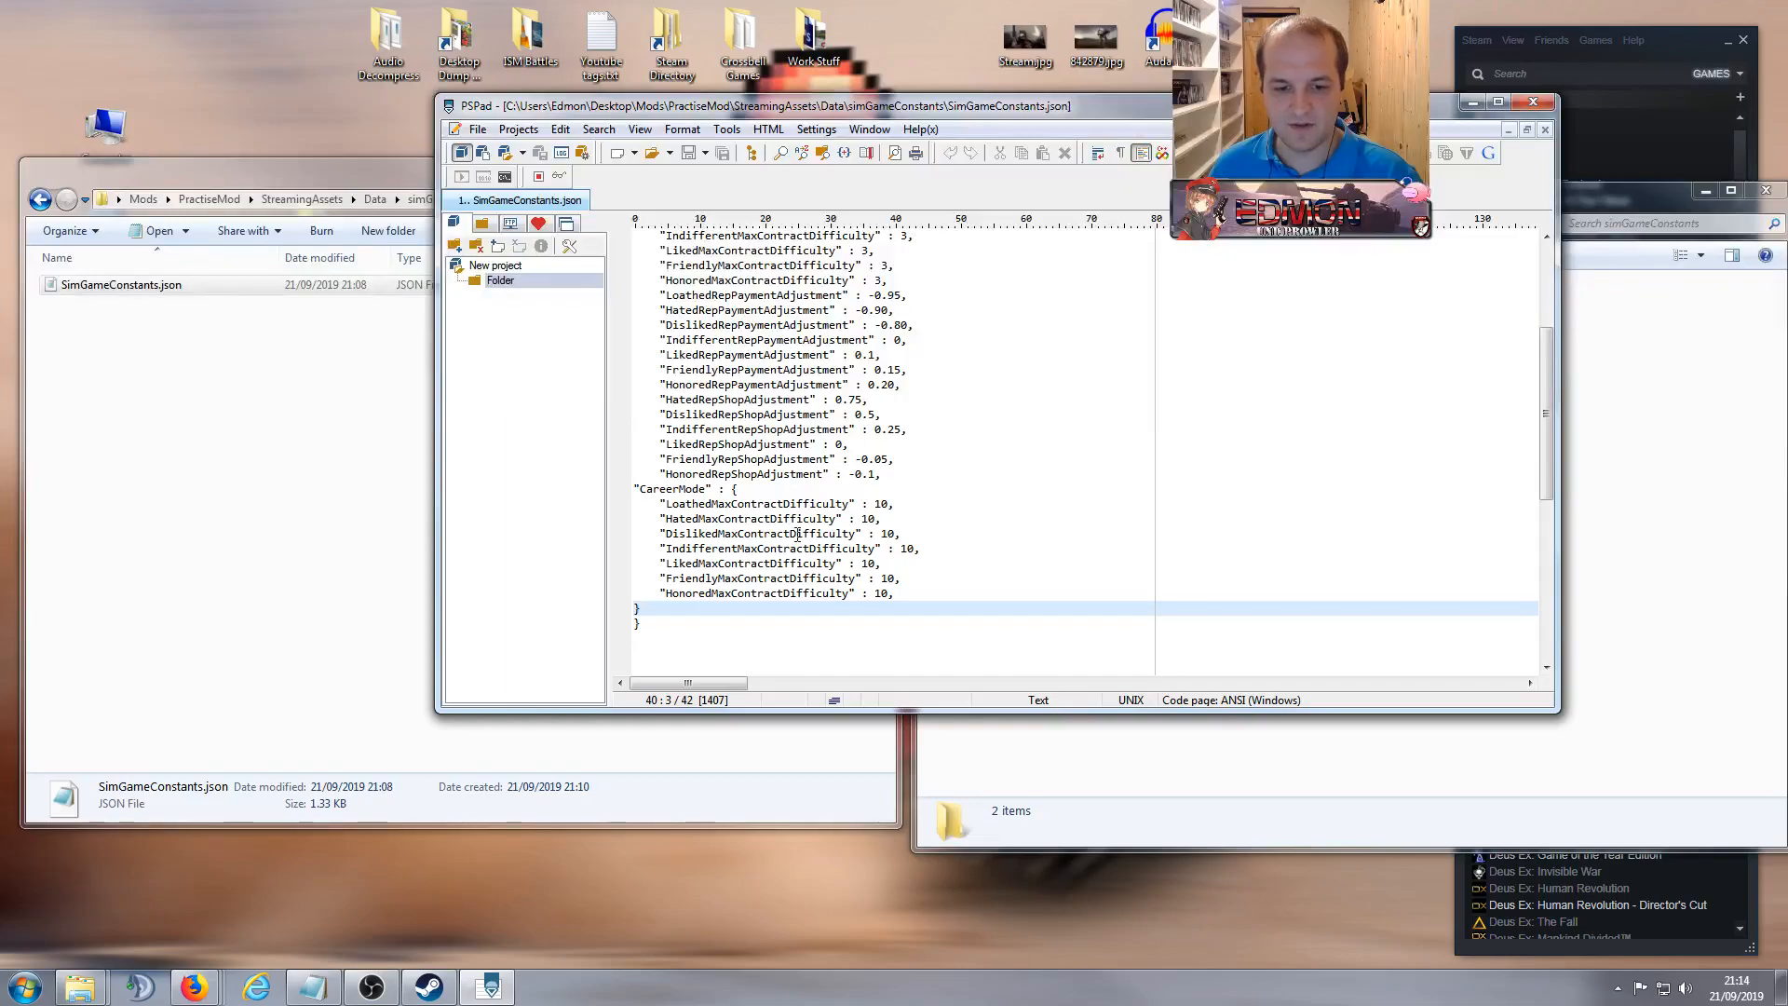
{"action": "left_click_drag", "start_coordinate": [636, 489], "coordinate": [746, 589]}
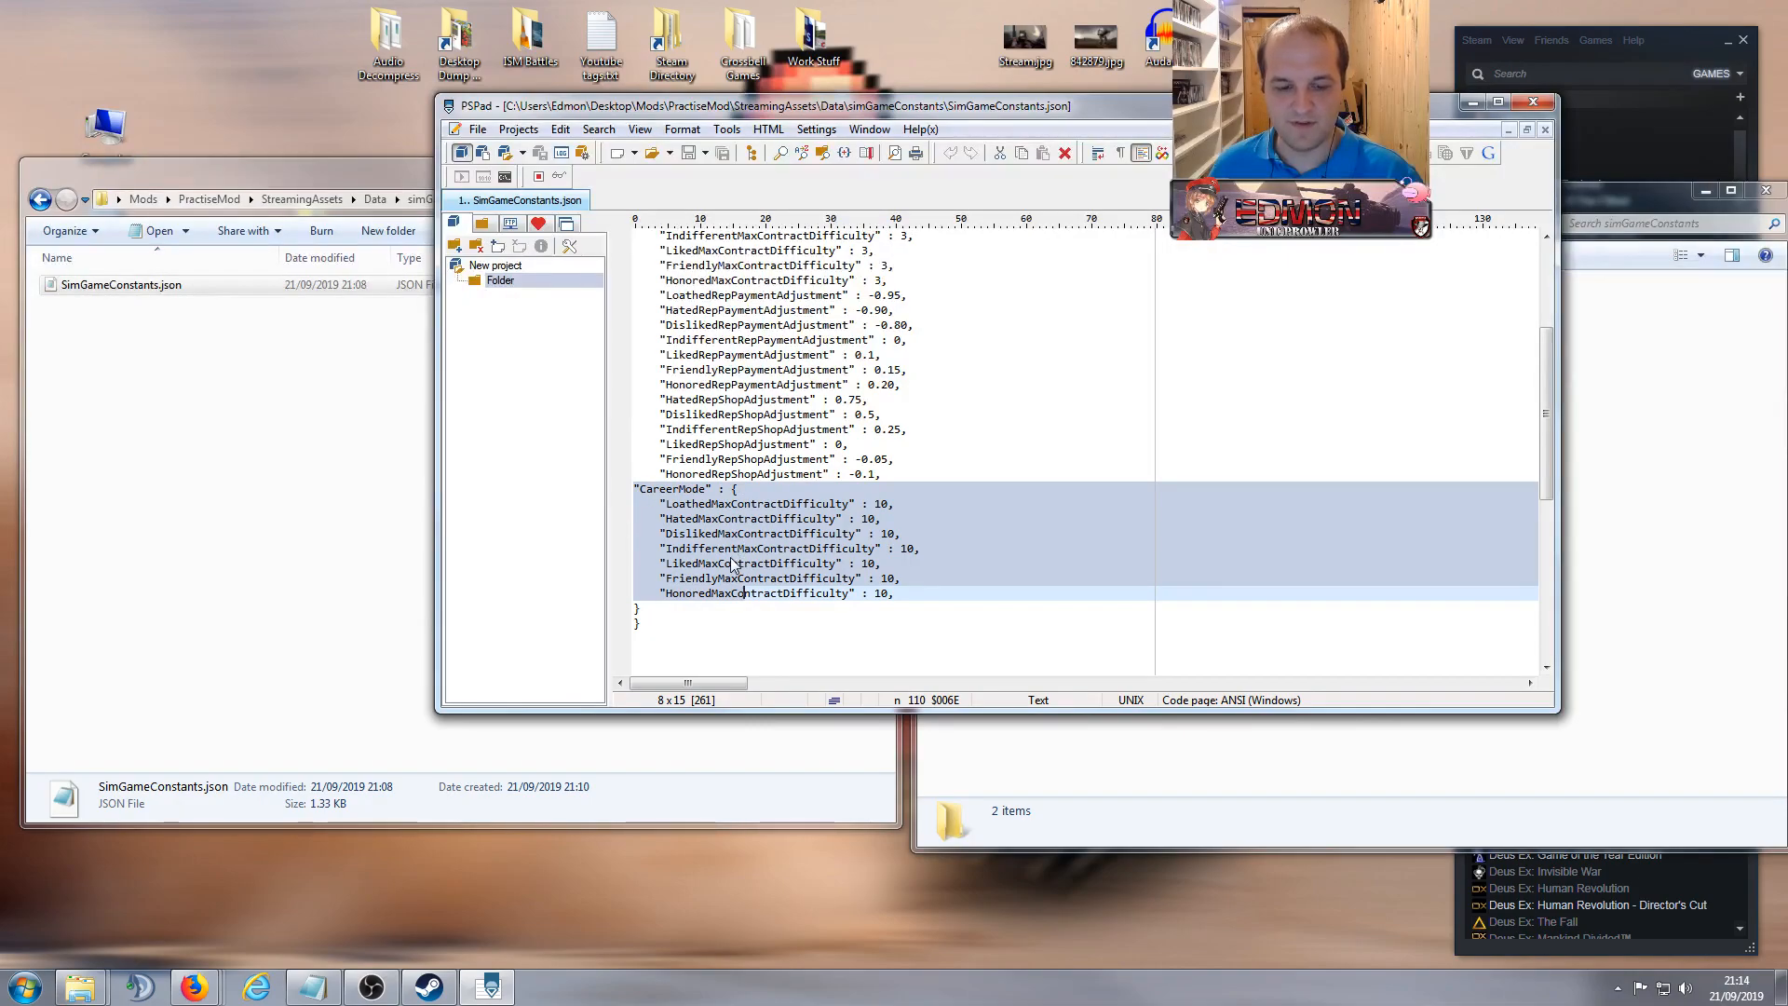
{"action": "scroll", "coordinate": [739, 556], "scroll_direction": "up", "scroll_amount": 5}
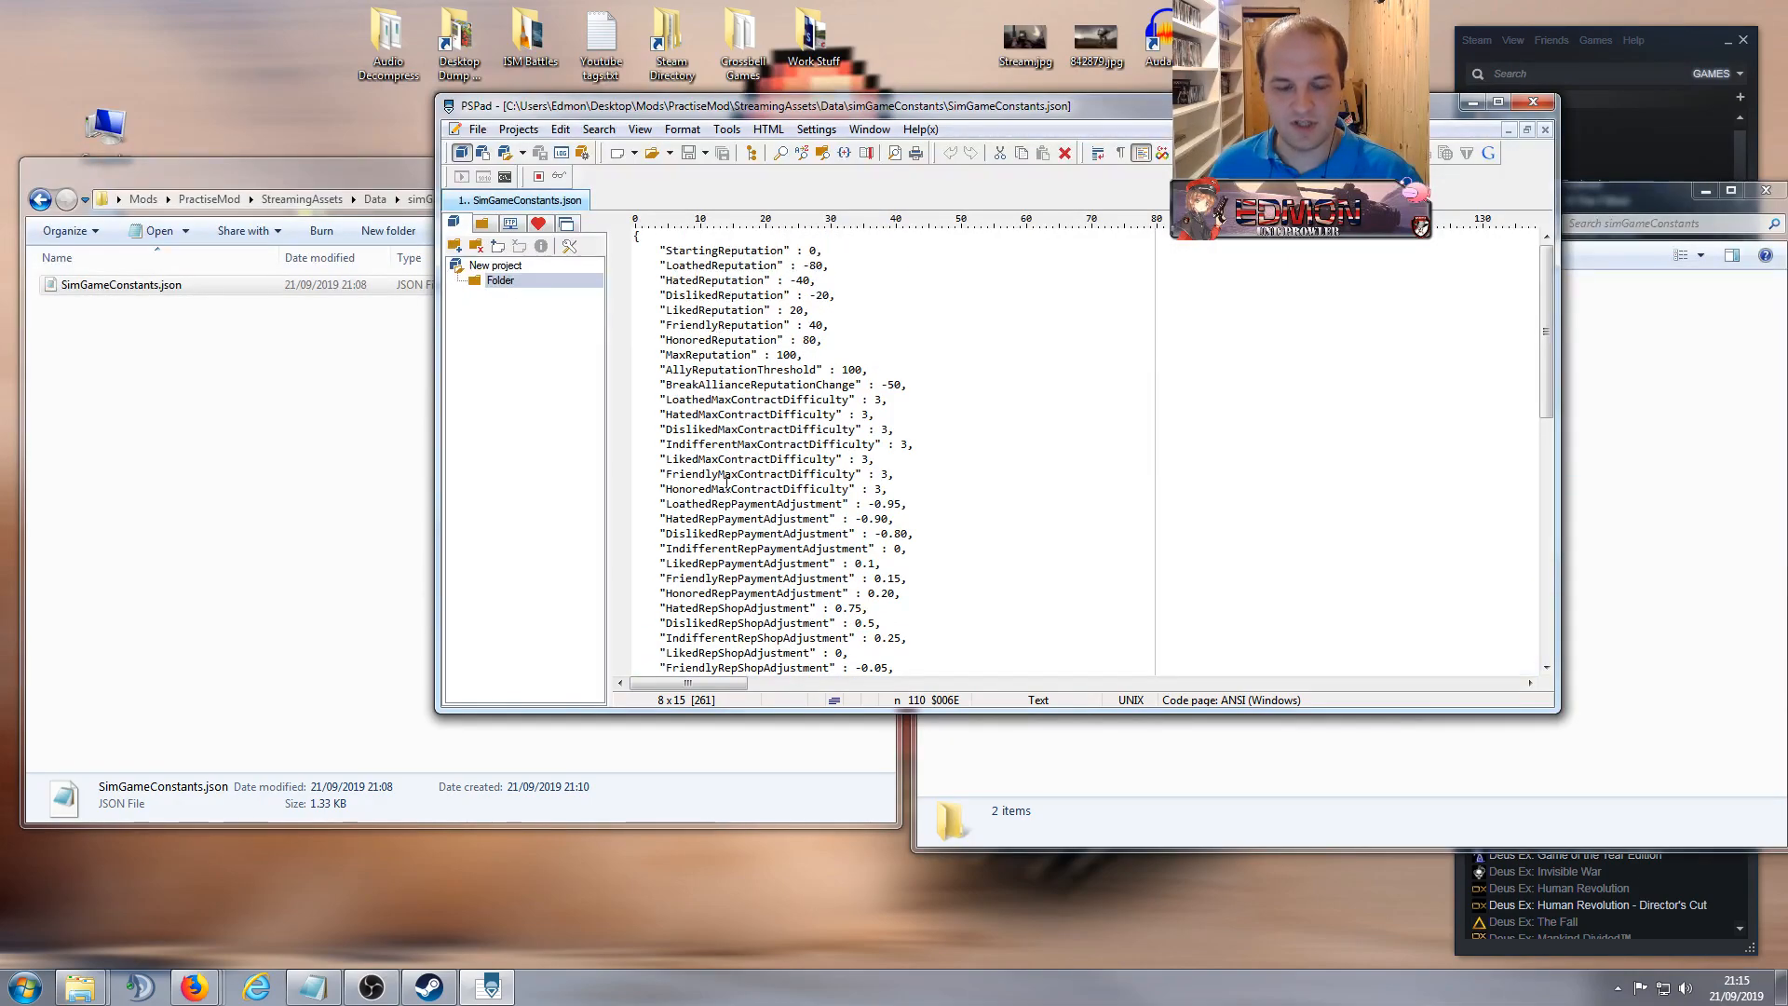
{"action": "scroll", "coordinate": [713, 354], "scroll_direction": "down", "scroll_amount": 5}
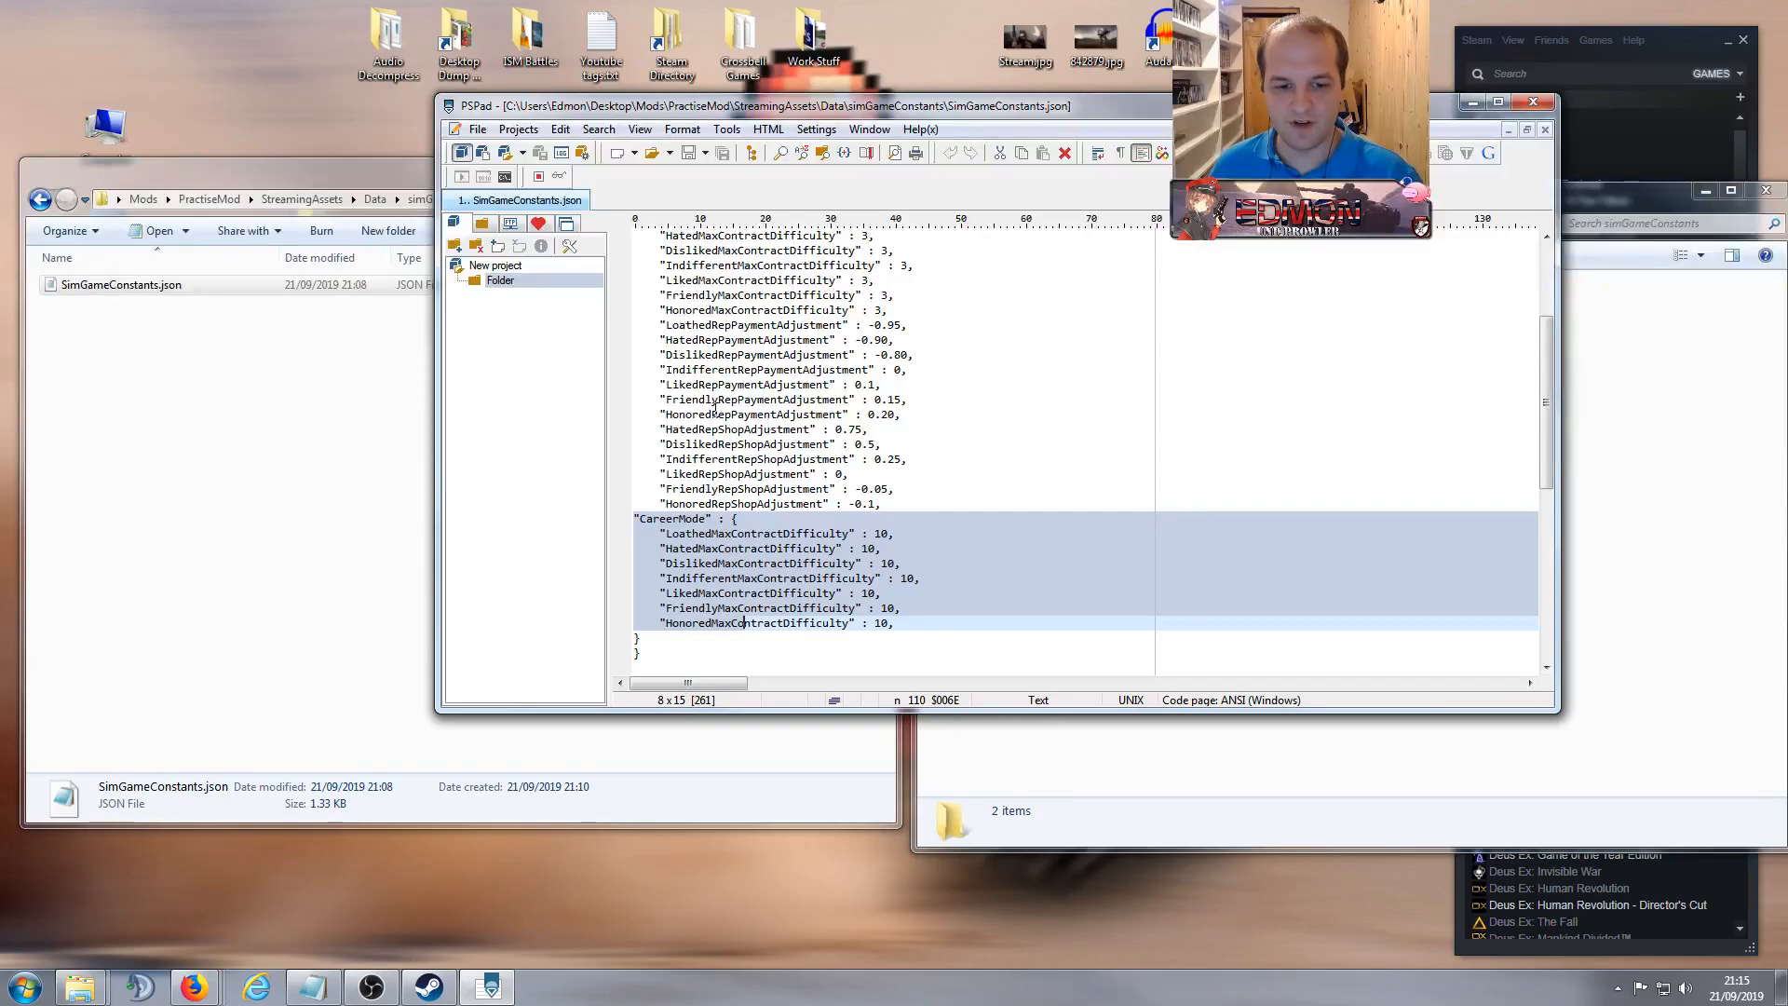
{"action": "scroll", "coordinate": [722, 407], "scroll_direction": "up", "scroll_amount": 5}
{"action": "key", "text": "ctrl+Home"}
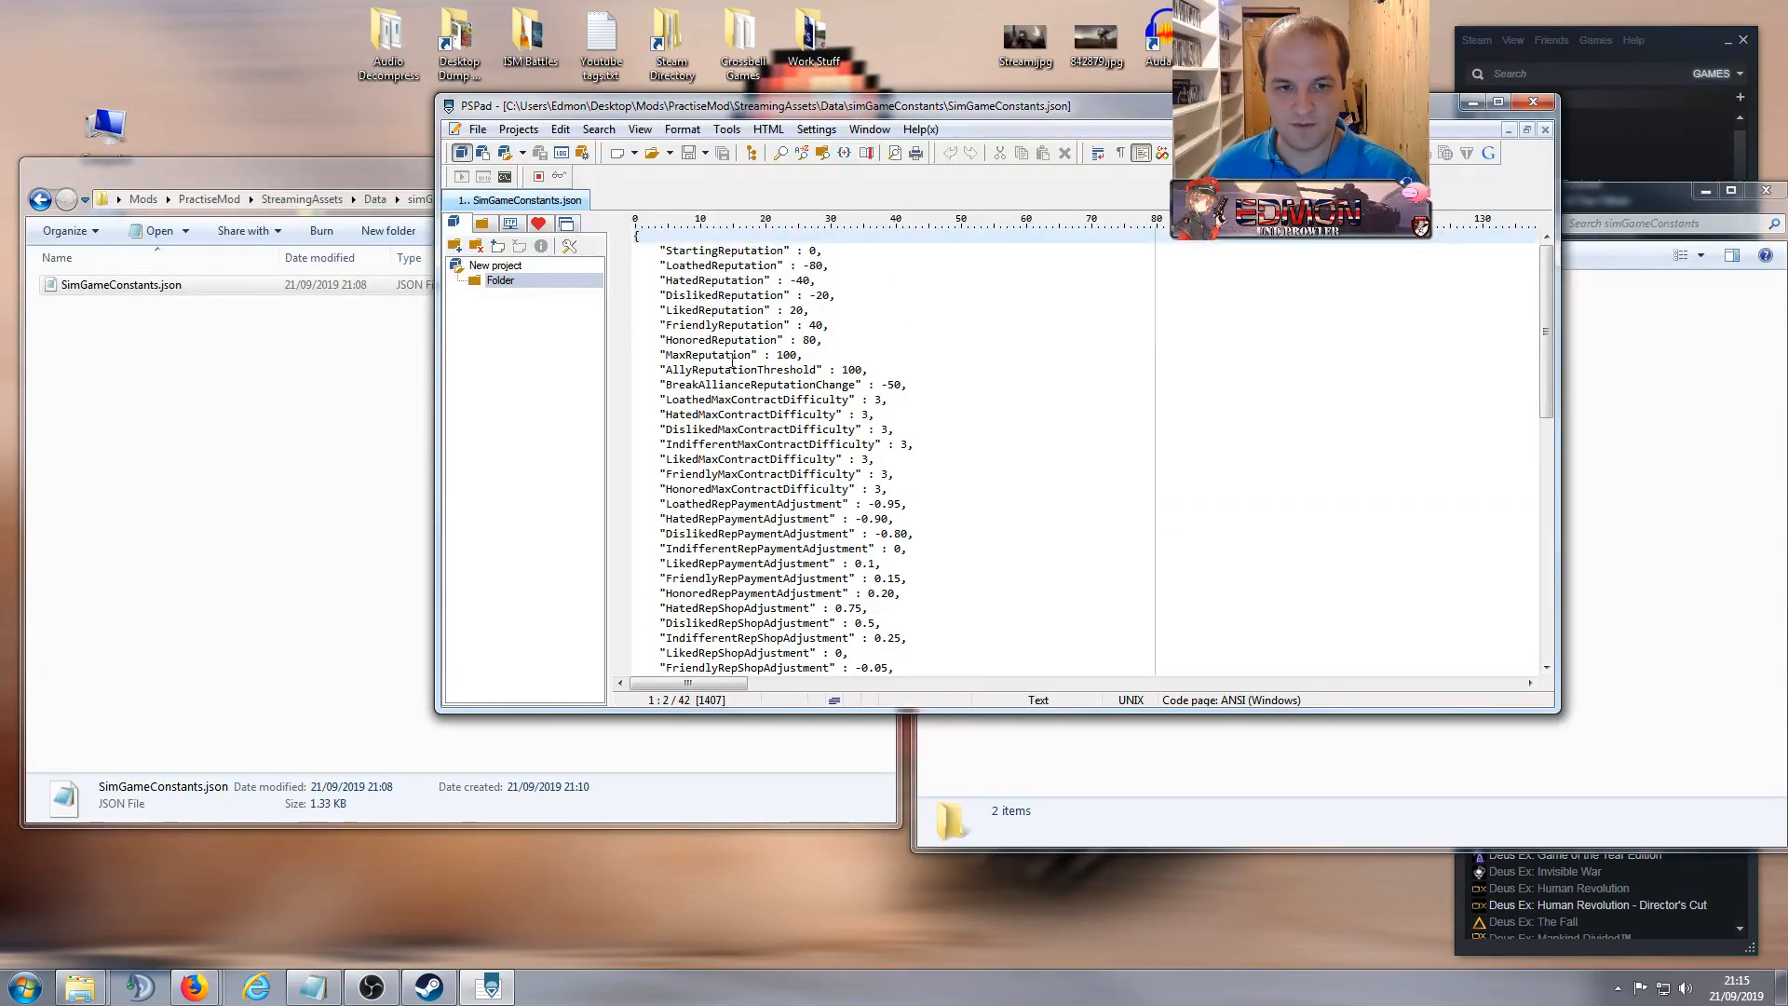
{"action": "left_click", "coordinate": [1533, 102]}
Step: Open the game's original SimGameConstants.json in PSPad editor and locate the start of the Story section
{"action": "left_click", "coordinate": [1016, 330]}
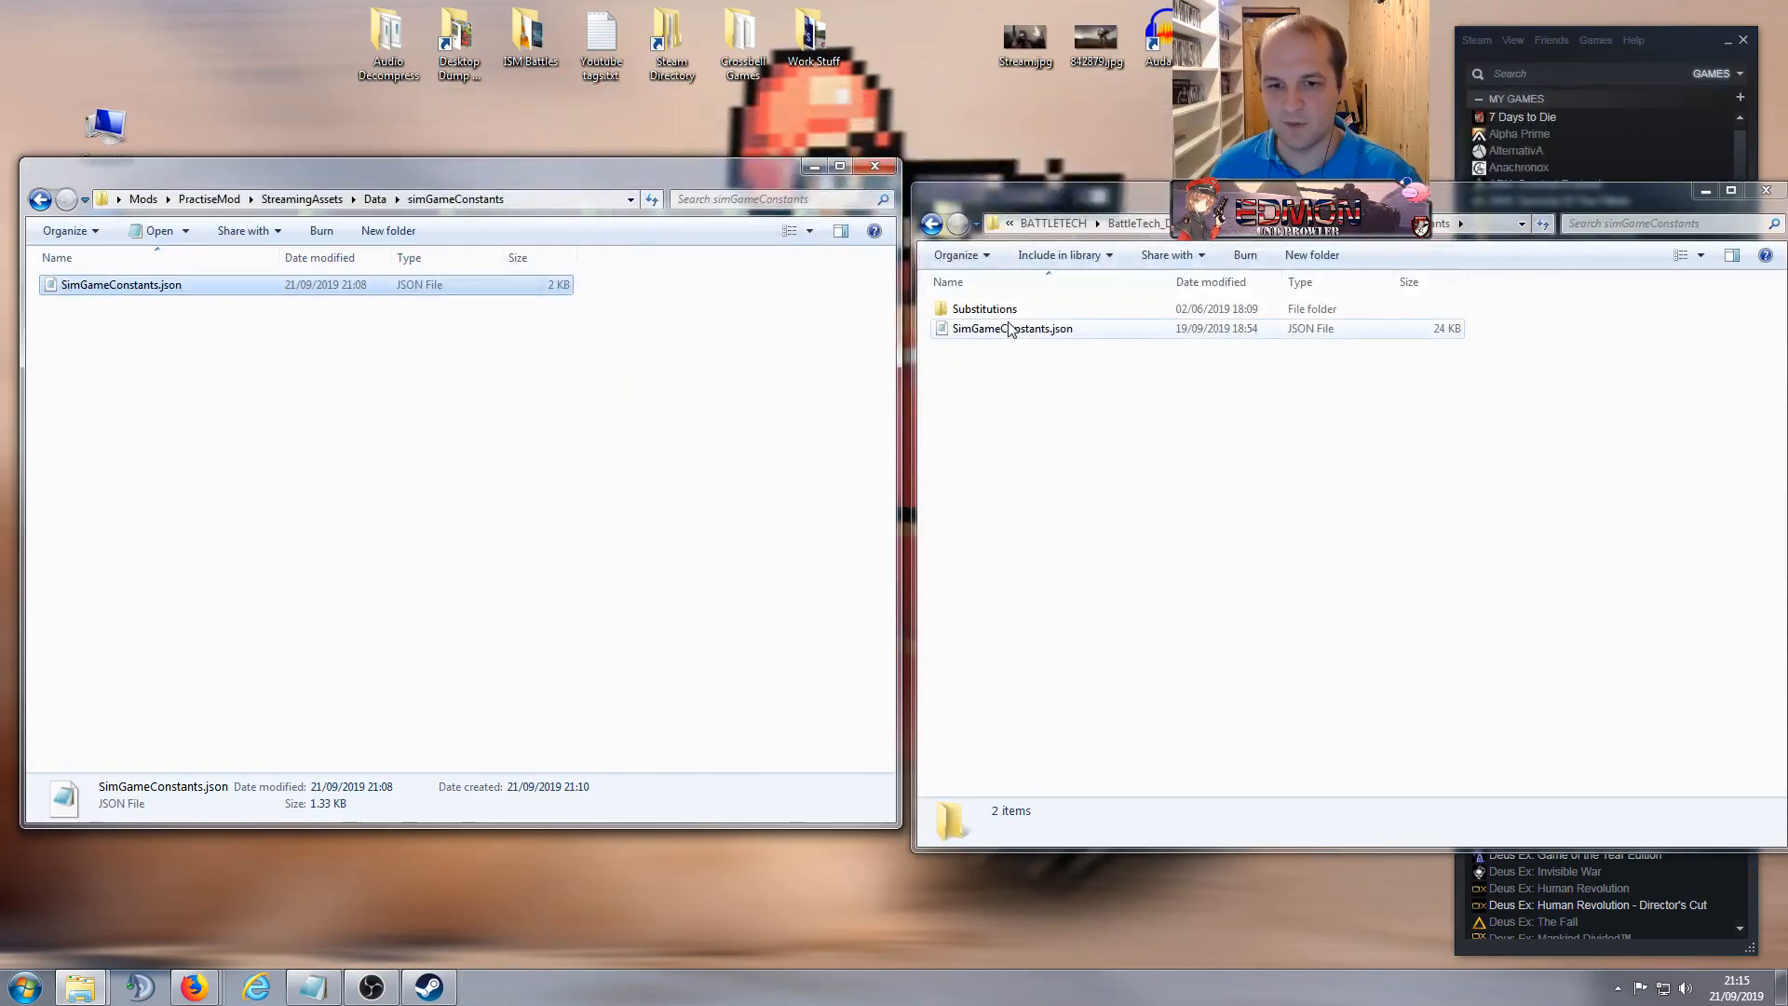
{"action": "right_click", "coordinate": [1011, 328]}
{"action": "mouse_move", "coordinate": [1114, 421]}
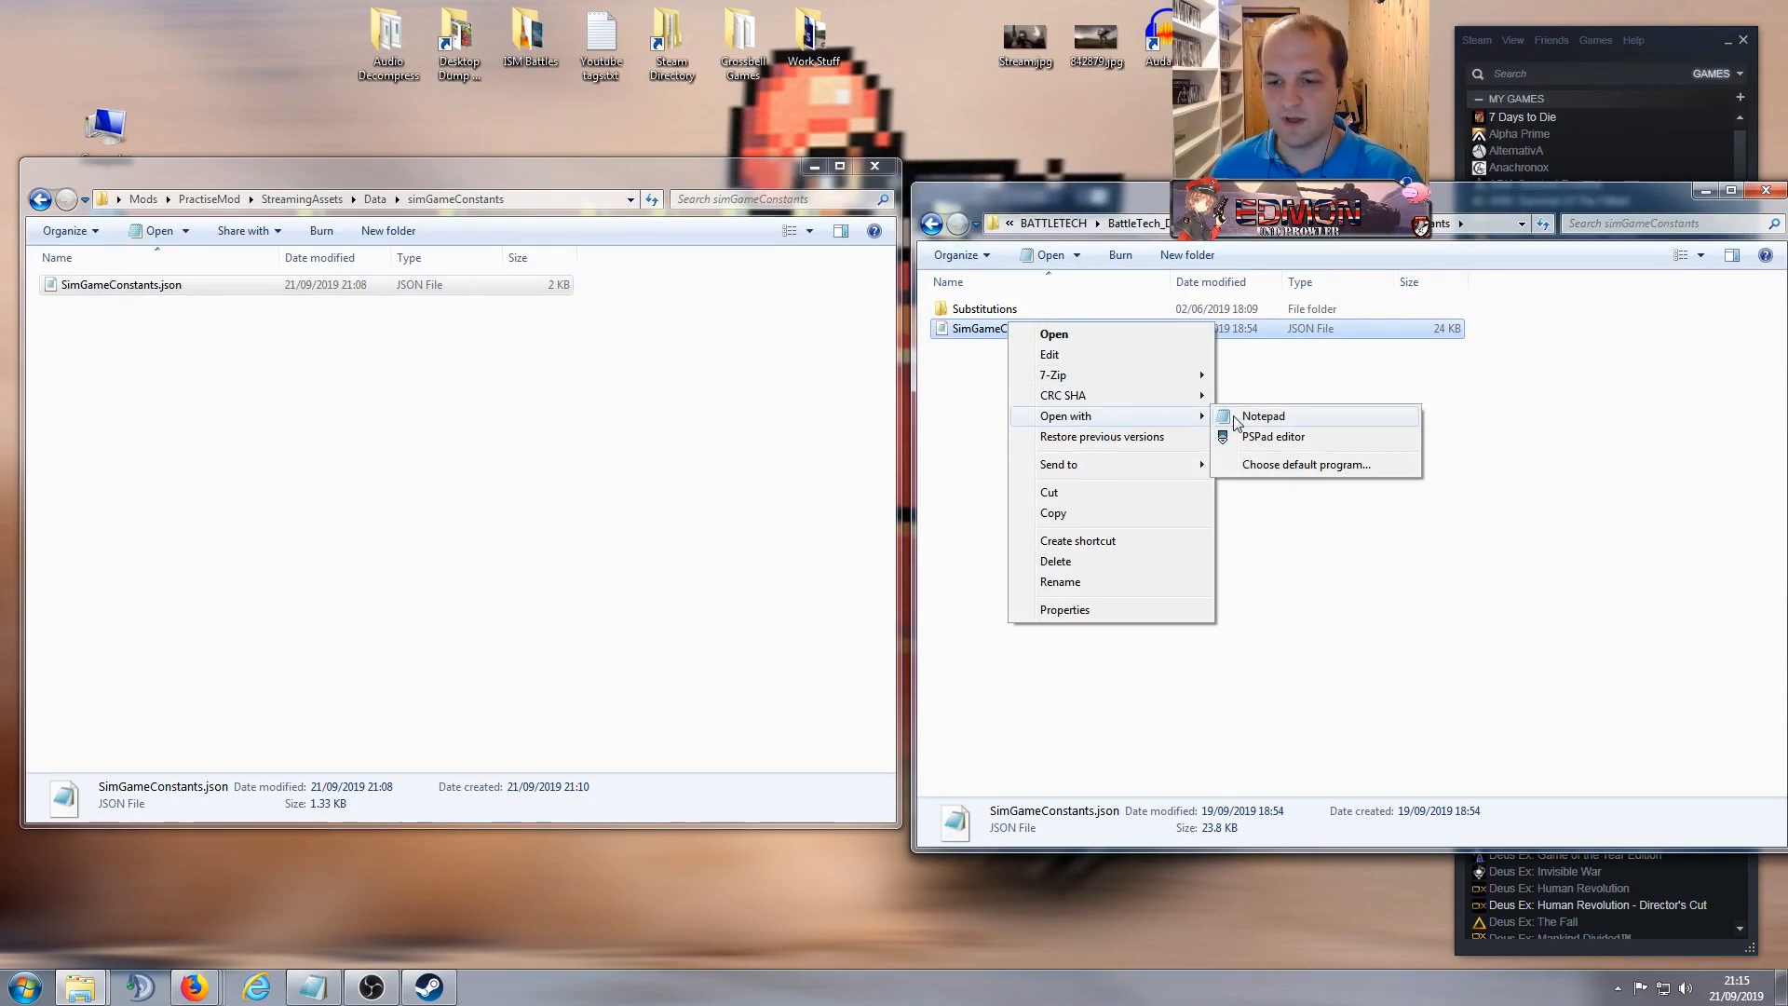
{"action": "left_click", "coordinate": [1273, 437]}
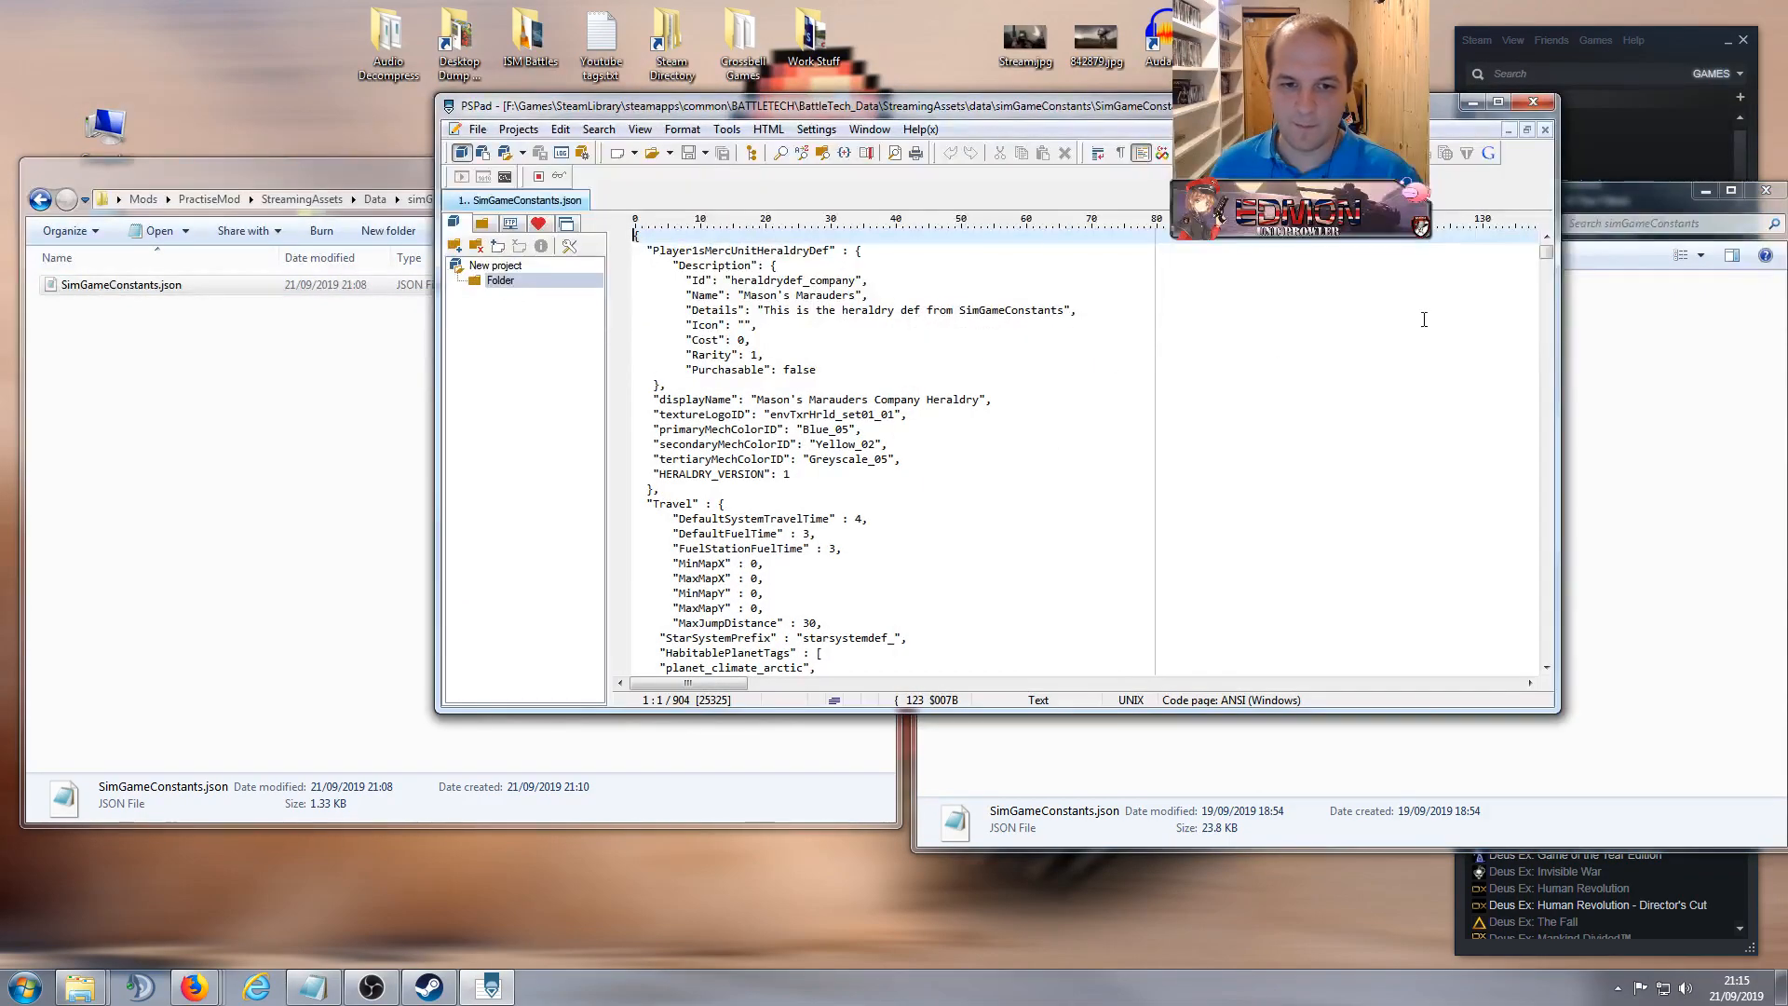
{"action": "scroll", "coordinate": [937, 430], "scroll_direction": "down", "scroll_amount": 13}
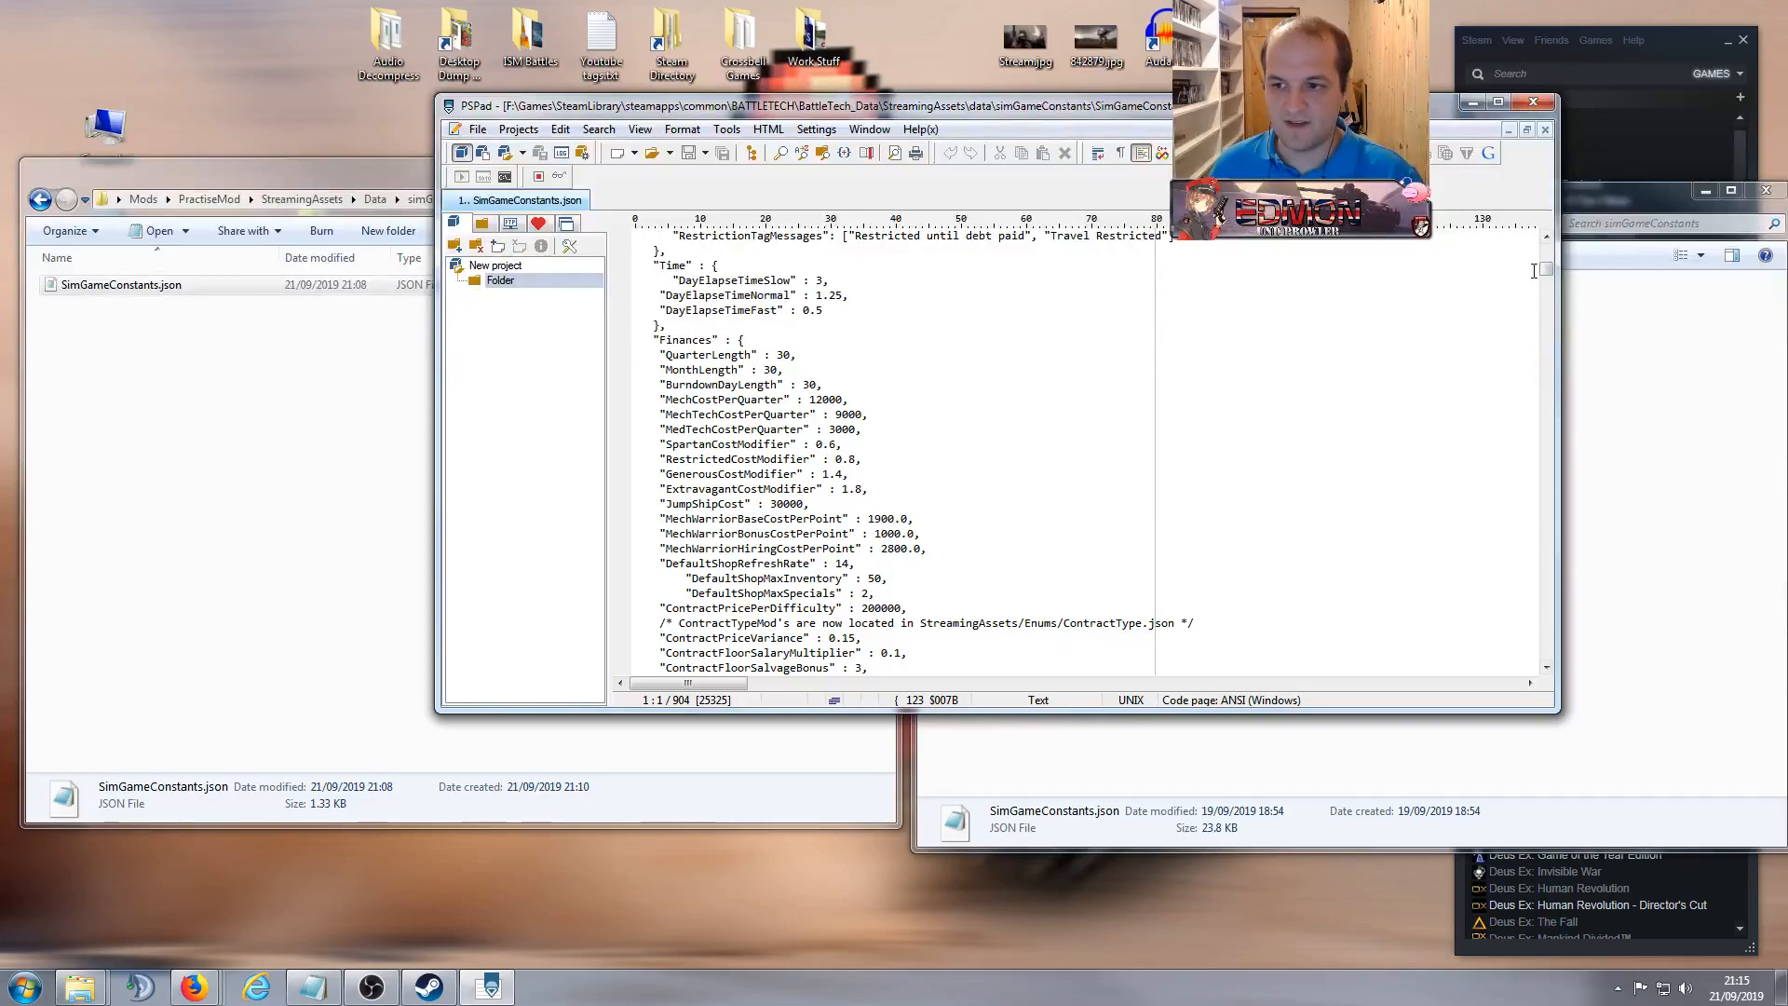
{"action": "left_click_drag", "start_coordinate": [1549, 279], "coordinate": [1564, 335]}
{"action": "left_click", "coordinate": [659, 281]}
{"action": "left_click_drag", "start_coordinate": [659, 280], "coordinate": [747, 292]}
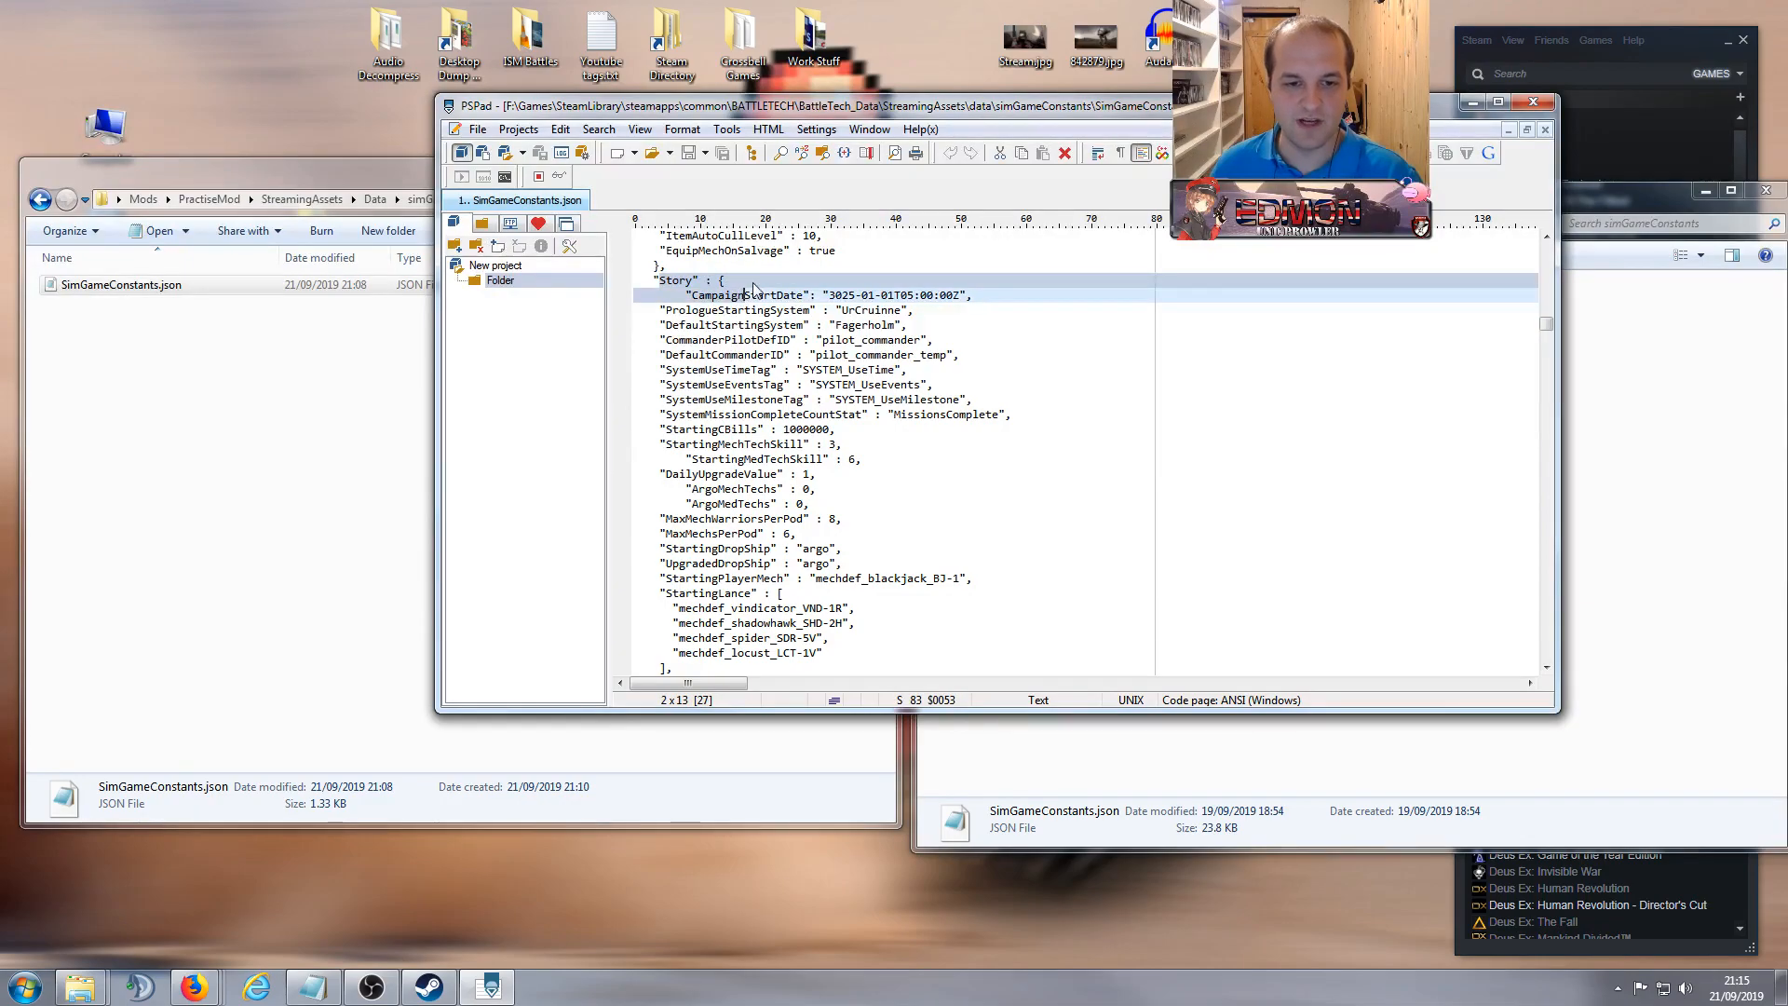
{"action": "left_click", "coordinate": [754, 280]}
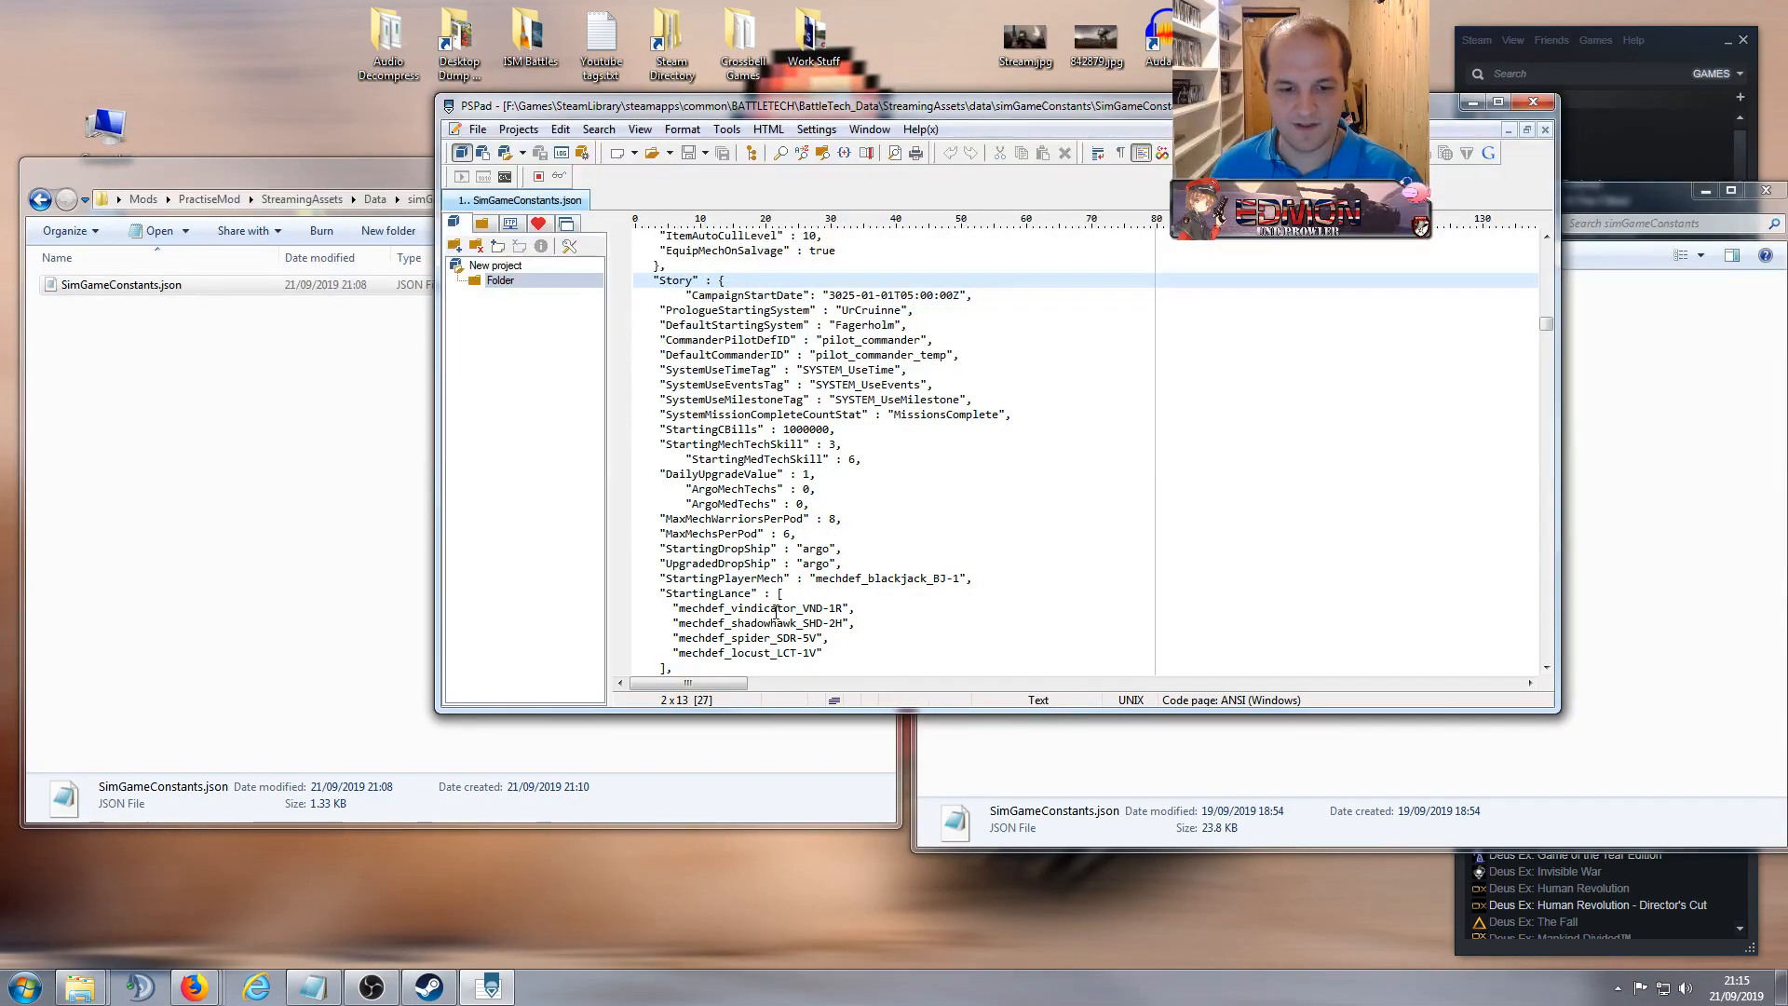
Step: Read through the Story section to find its closing brace just before the MechLab section
{"action": "scroll", "coordinate": [775, 611], "scroll_direction": "down", "scroll_amount": 13}
{"action": "scroll", "coordinate": [713, 533], "scroll_direction": "down", "scroll_amount": 12}
{"action": "scroll", "coordinate": [705, 487], "scroll_direction": "down", "scroll_amount": 15}
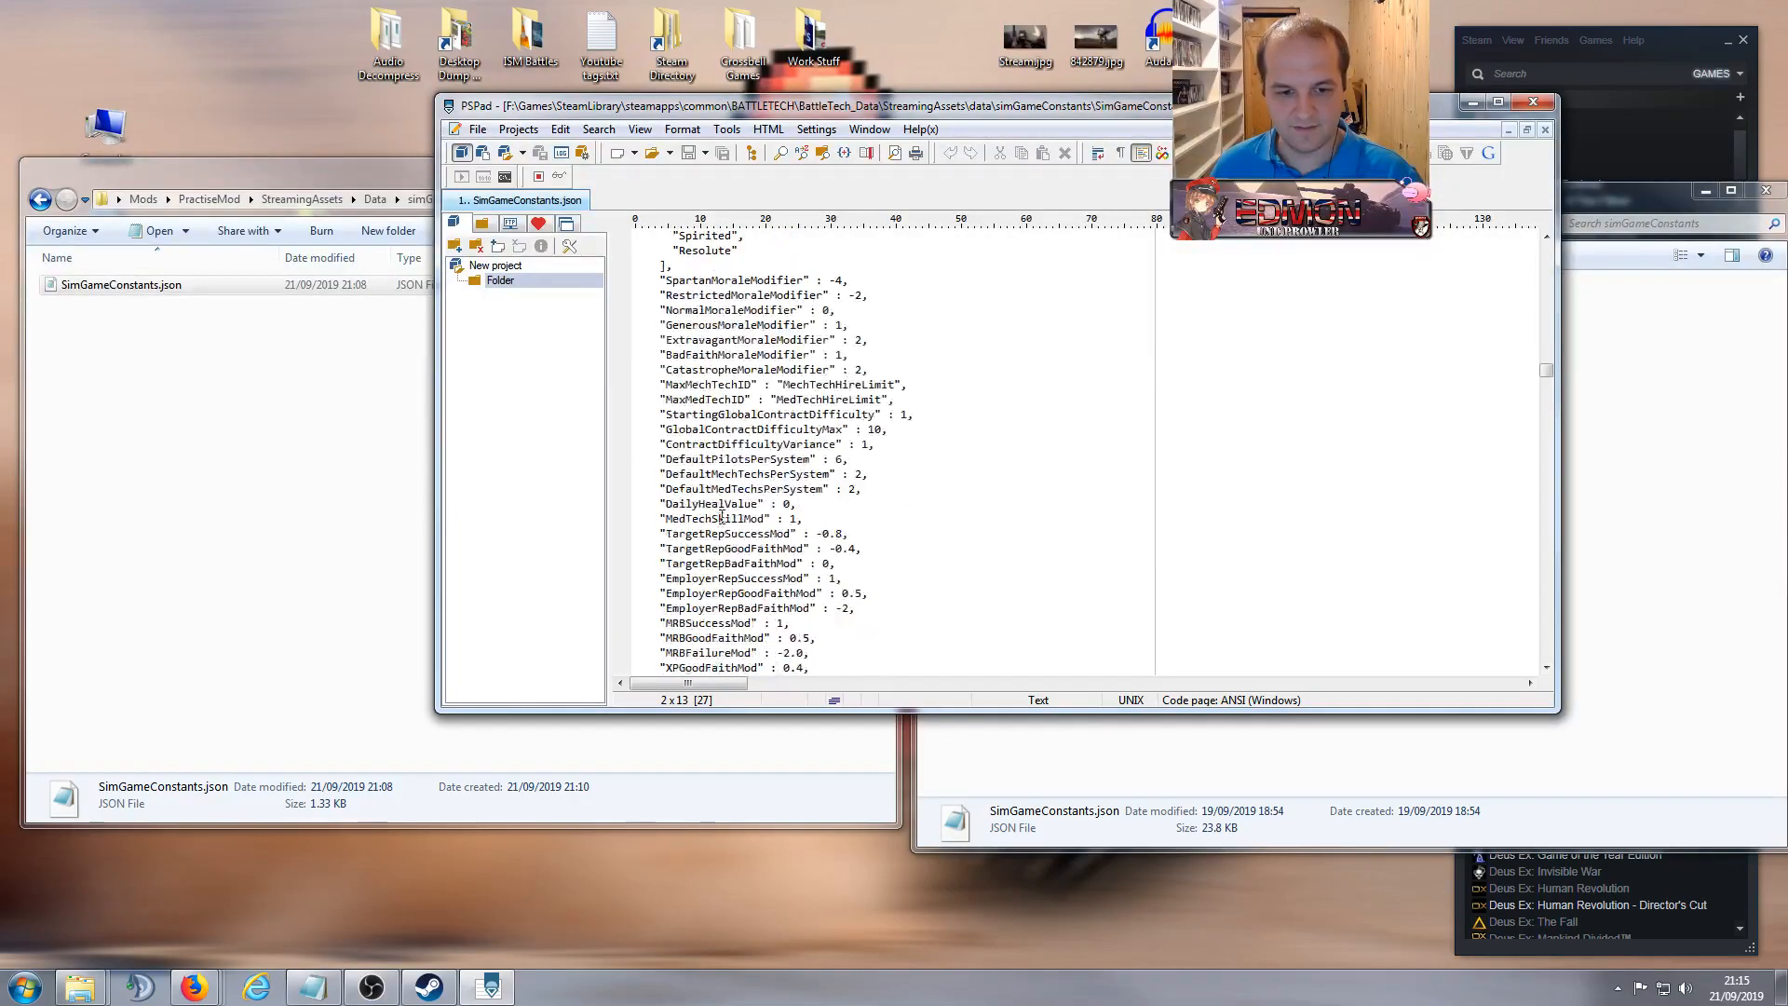
{"action": "scroll", "coordinate": [713, 503], "scroll_direction": "down", "scroll_amount": 20}
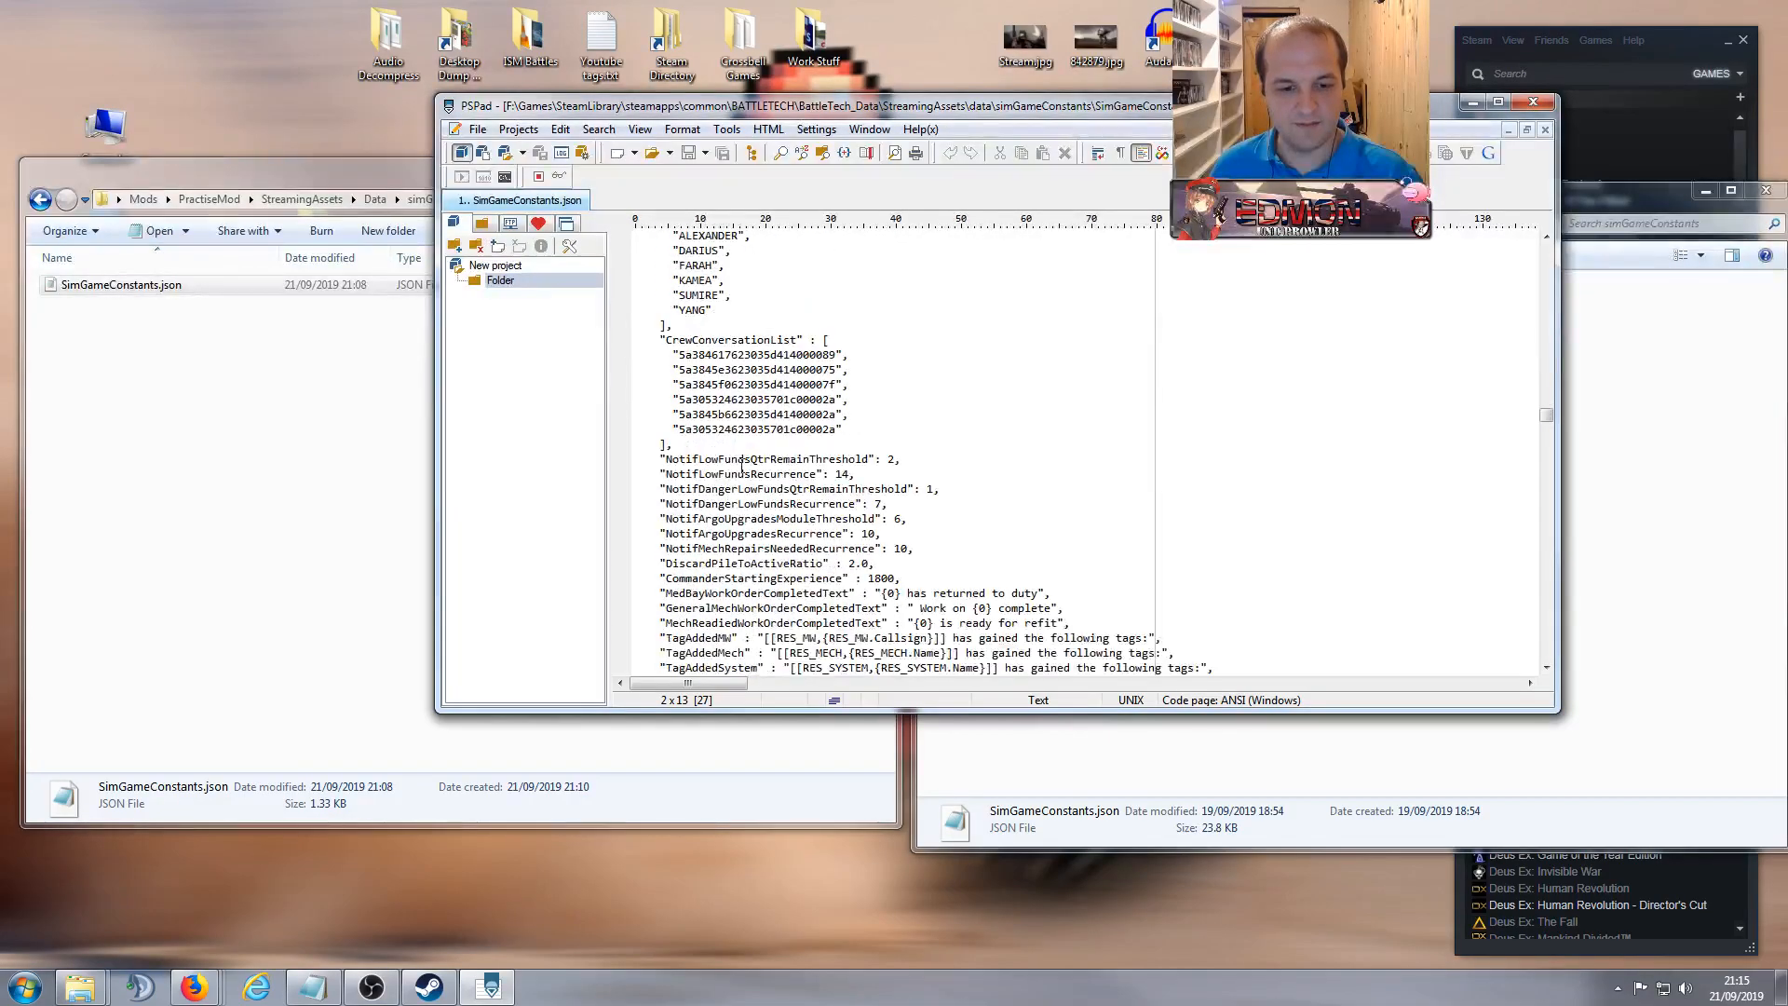
{"action": "scroll", "coordinate": [717, 461], "scroll_direction": "up", "scroll_amount": 3}
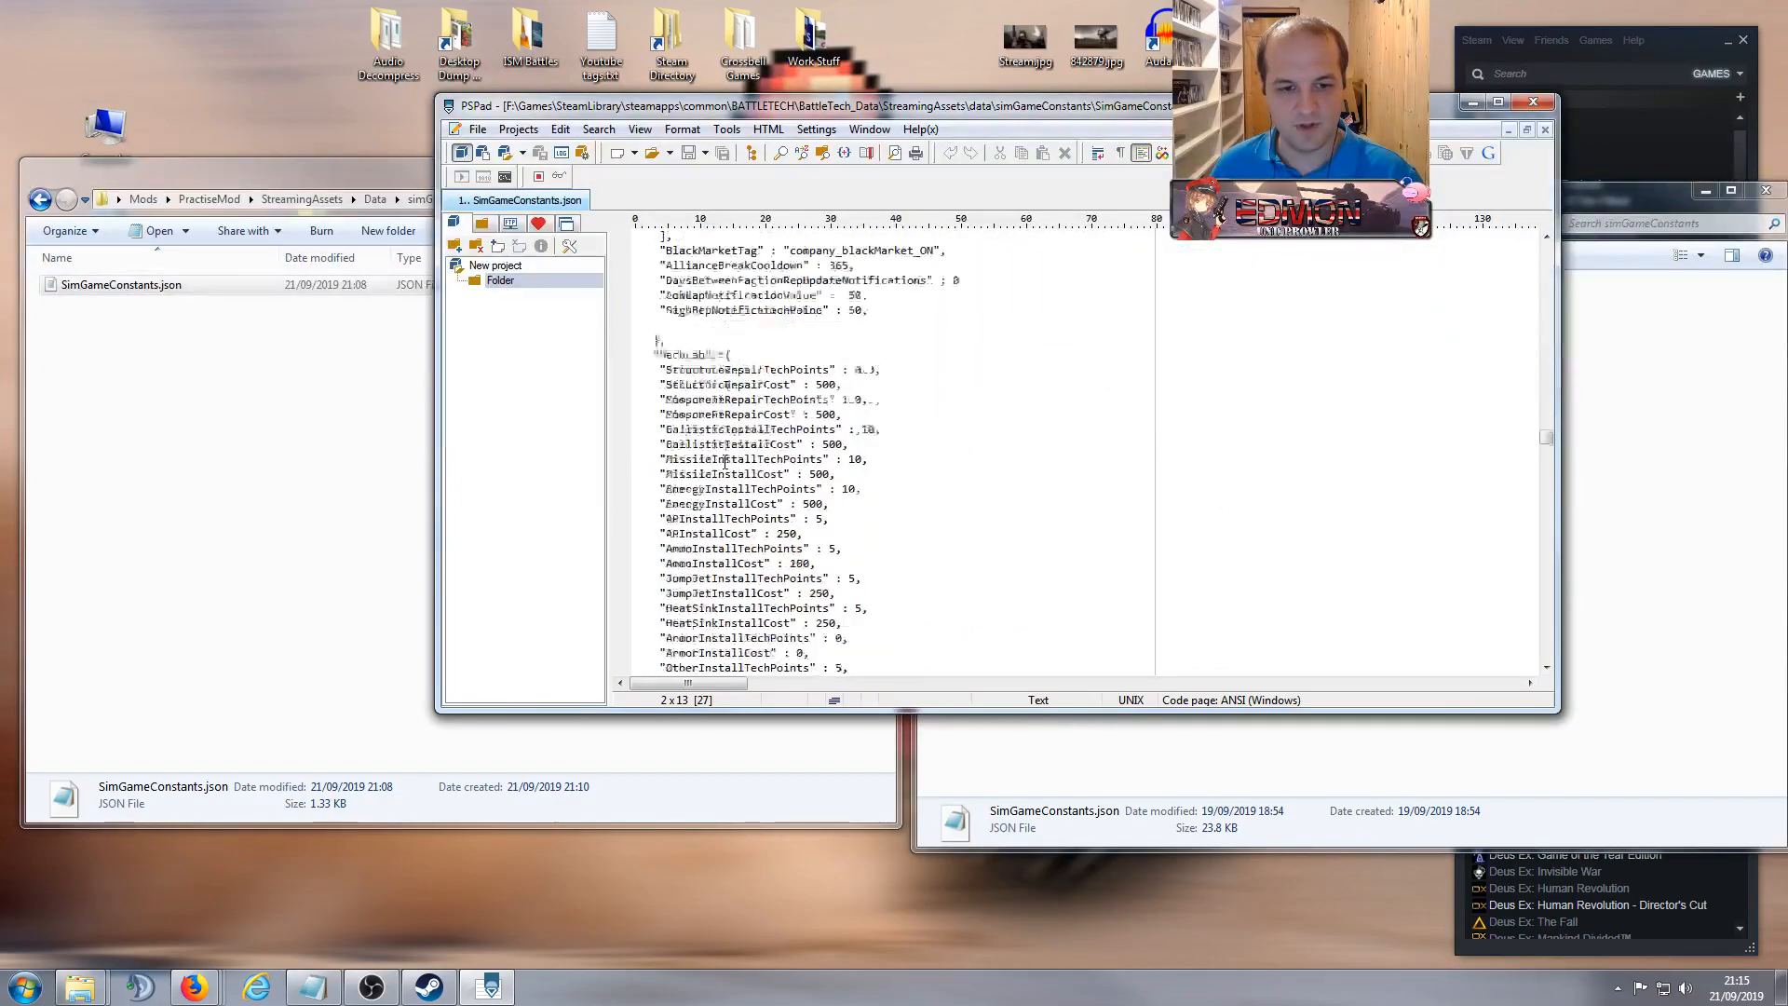
{"action": "left_click", "coordinate": [680, 370]}
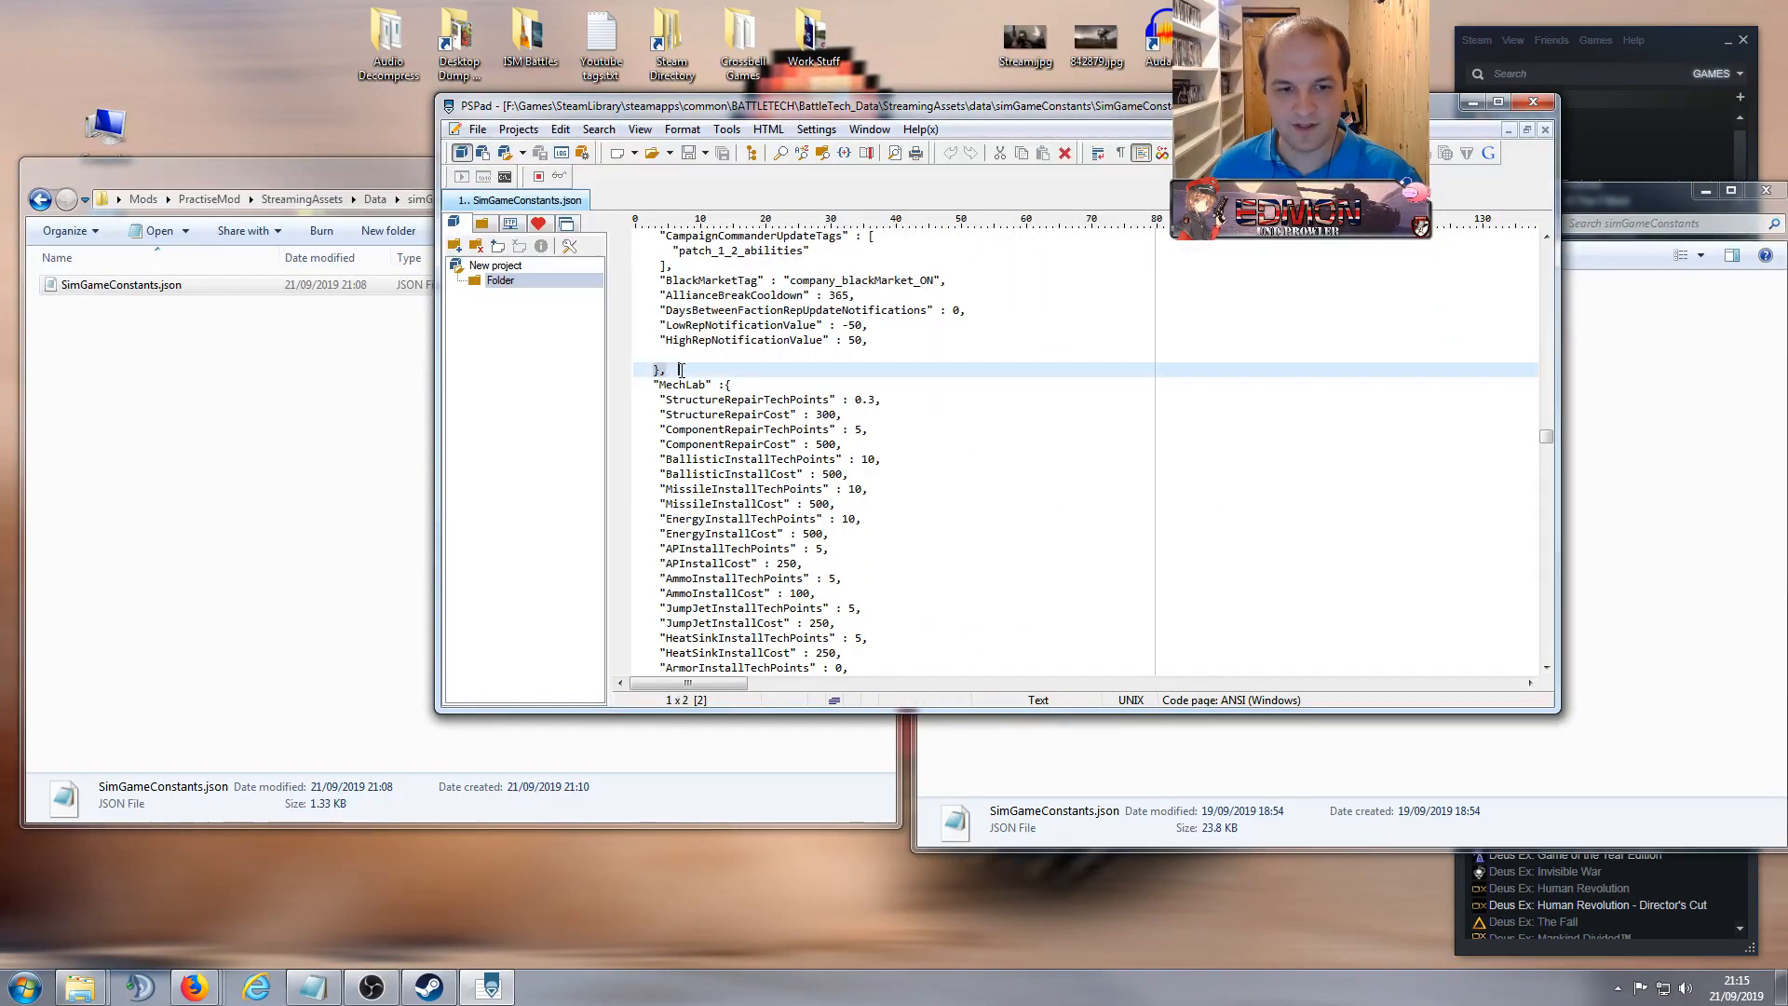
{"action": "left_click", "coordinate": [778, 387]}
Step: Review the MRB reputation and contract difficulty entries within the Story section, and close the original file without making changes
{"action": "scroll", "coordinate": [782, 378], "scroll_direction": "up", "scroll_amount": 15}
{"action": "scroll", "coordinate": [789, 364], "scroll_direction": "up", "scroll_amount": 10}
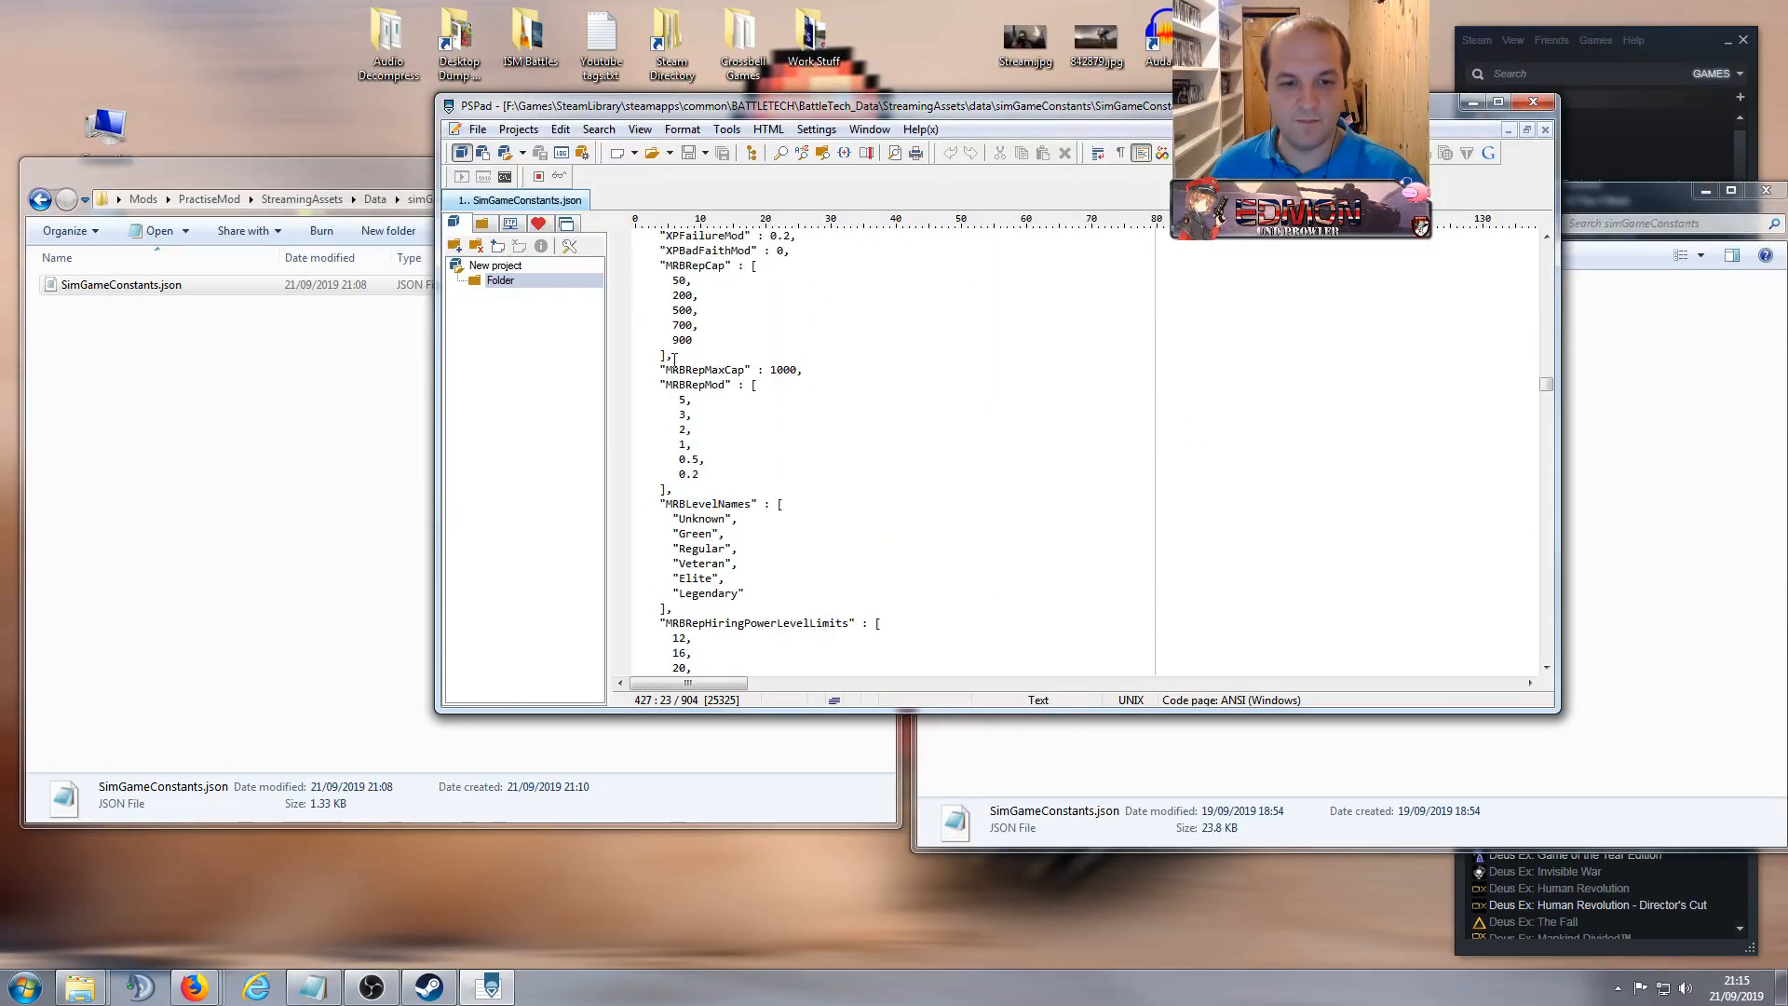
{"action": "scroll", "coordinate": [708, 352], "scroll_direction": "down", "scroll_amount": 5}
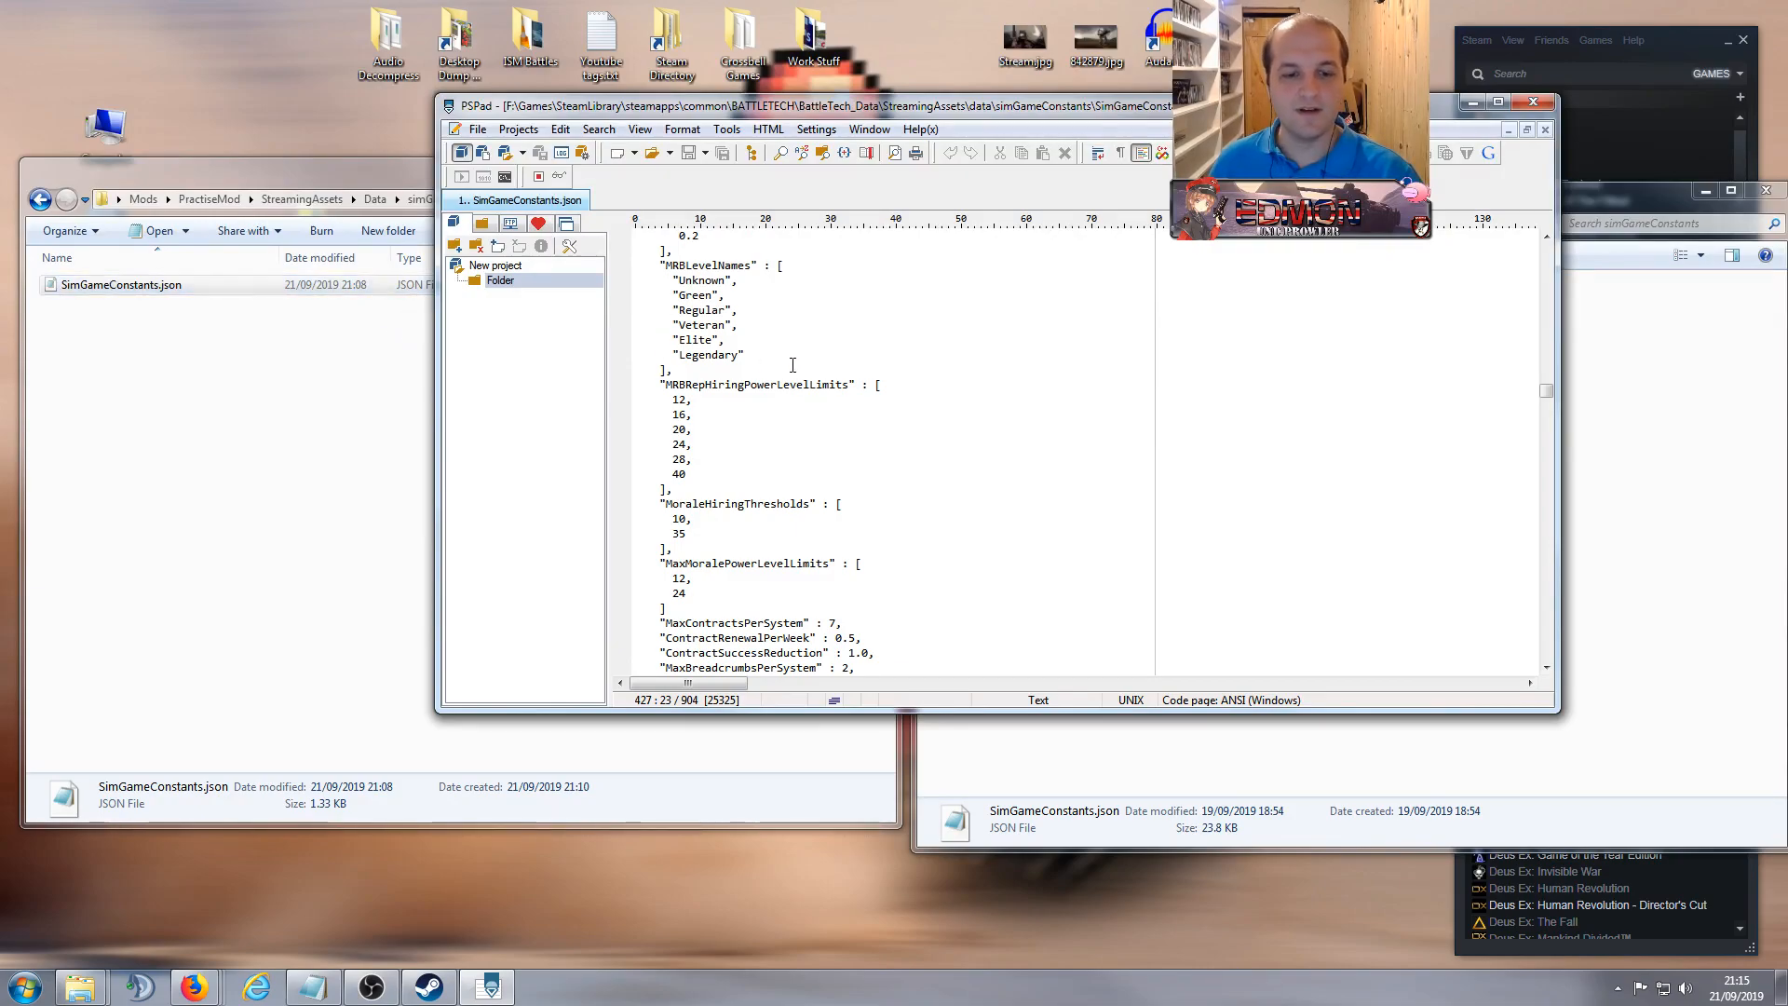
{"action": "scroll", "coordinate": [755, 368], "scroll_direction": "up", "scroll_amount": 12}
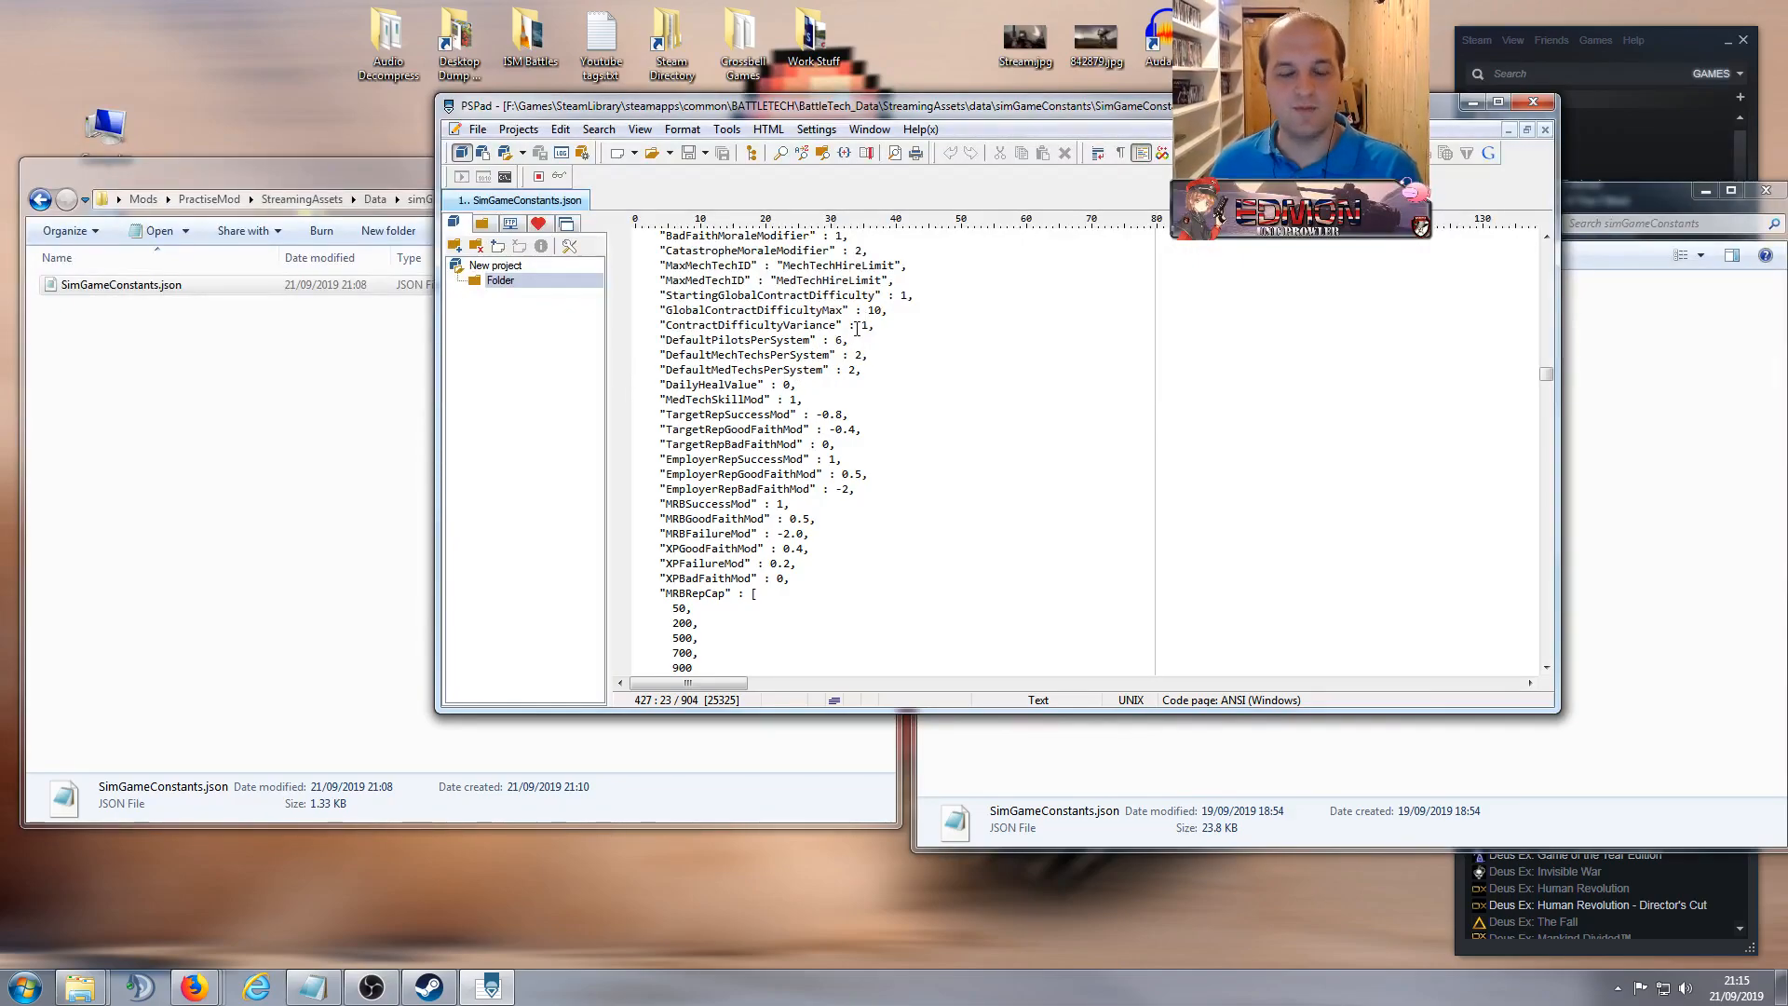
{"action": "left_click", "coordinate": [1020, 354]}
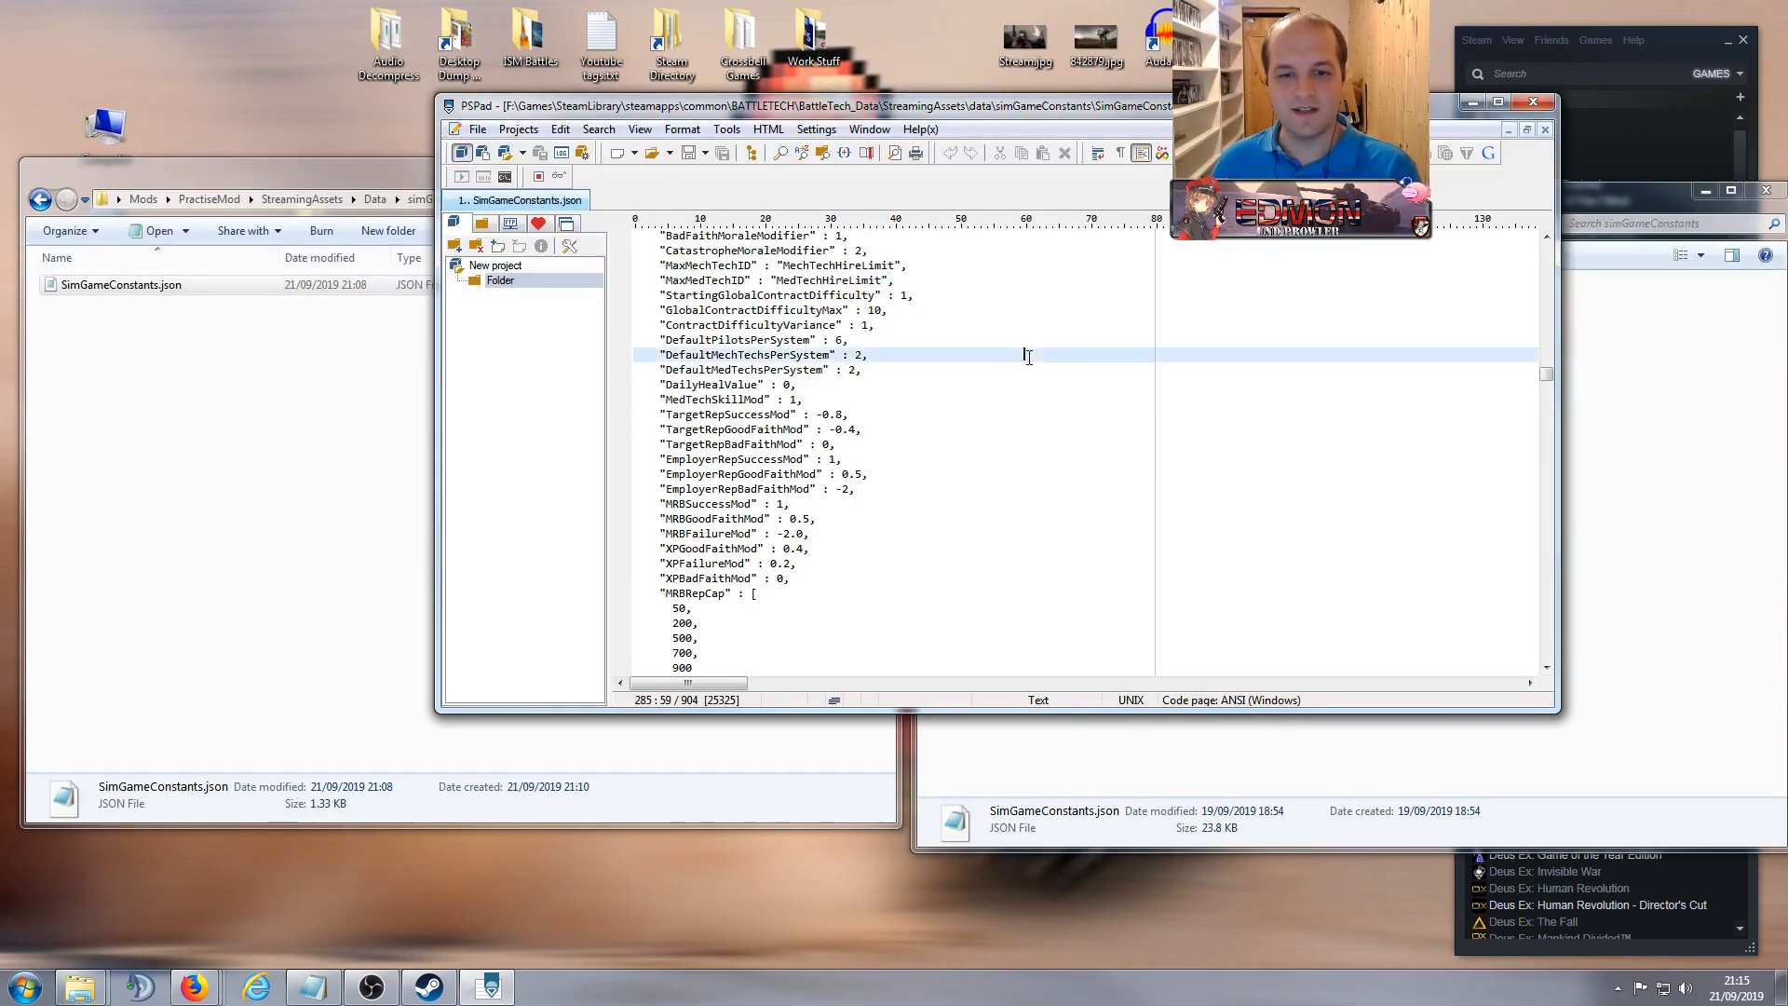
{"action": "left_click_drag", "start_coordinate": [1546, 374], "coordinate": [1537, 279]}
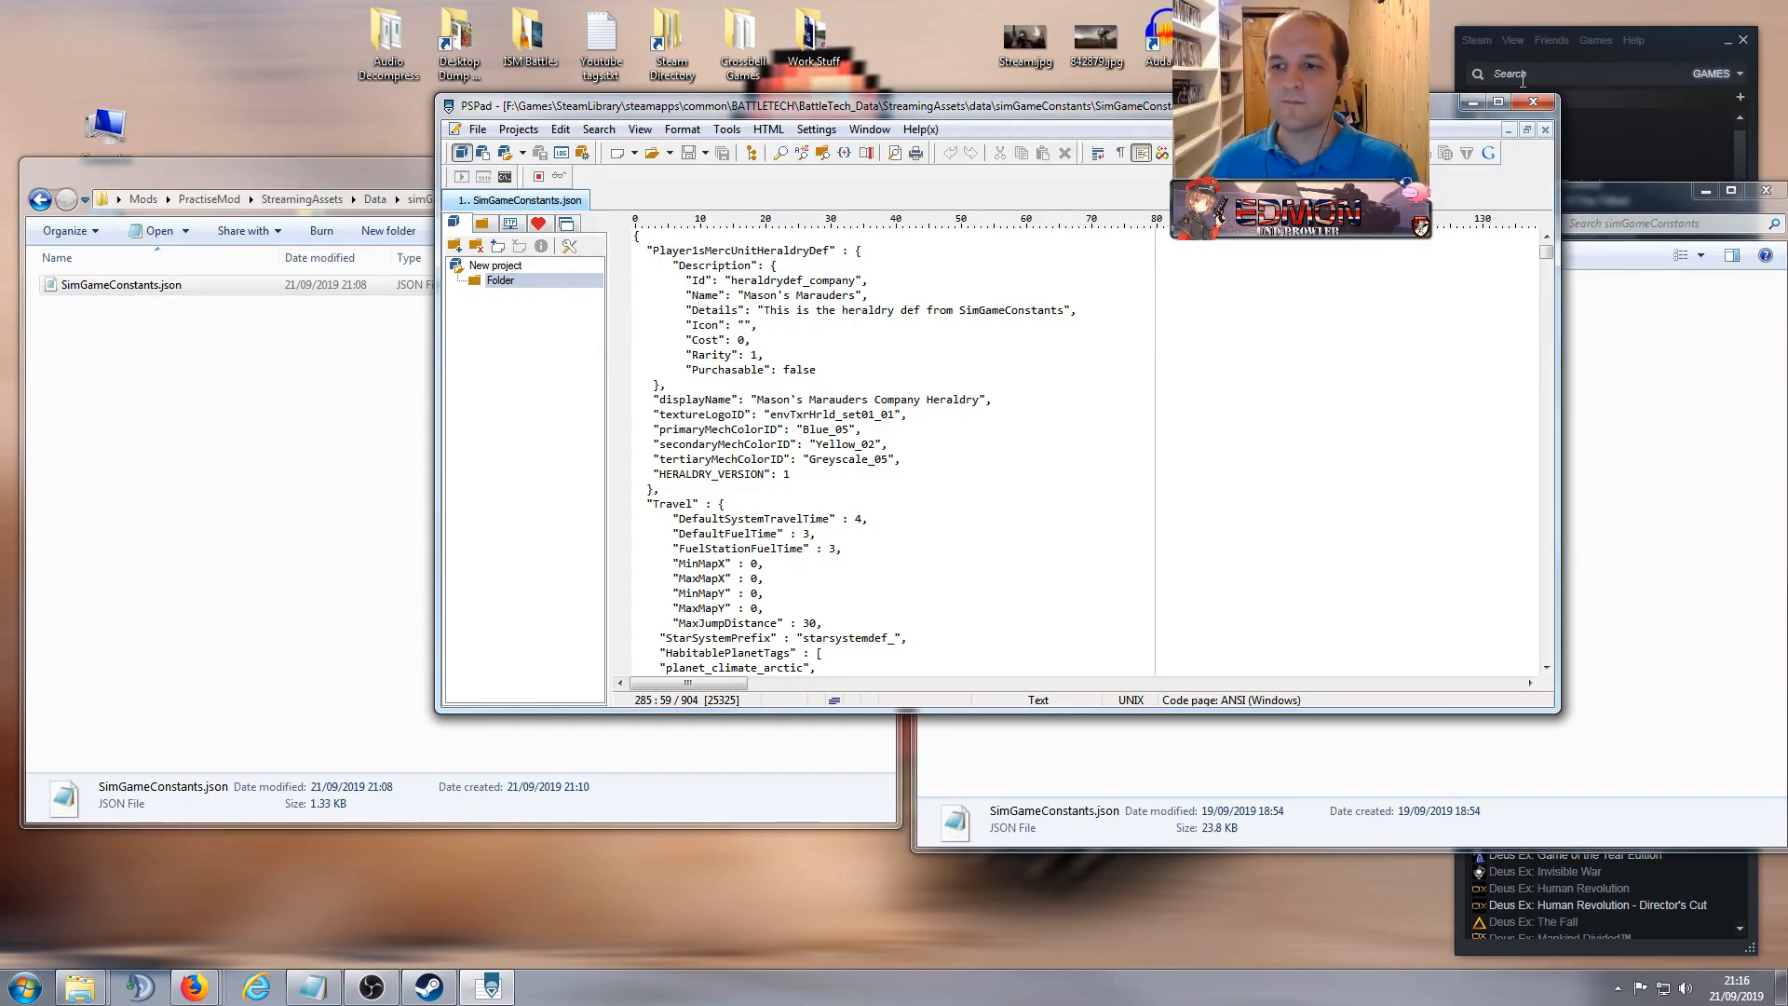
{"action": "left_click", "coordinate": [1533, 101]}
{"action": "left_click", "coordinate": [1160, 446]}
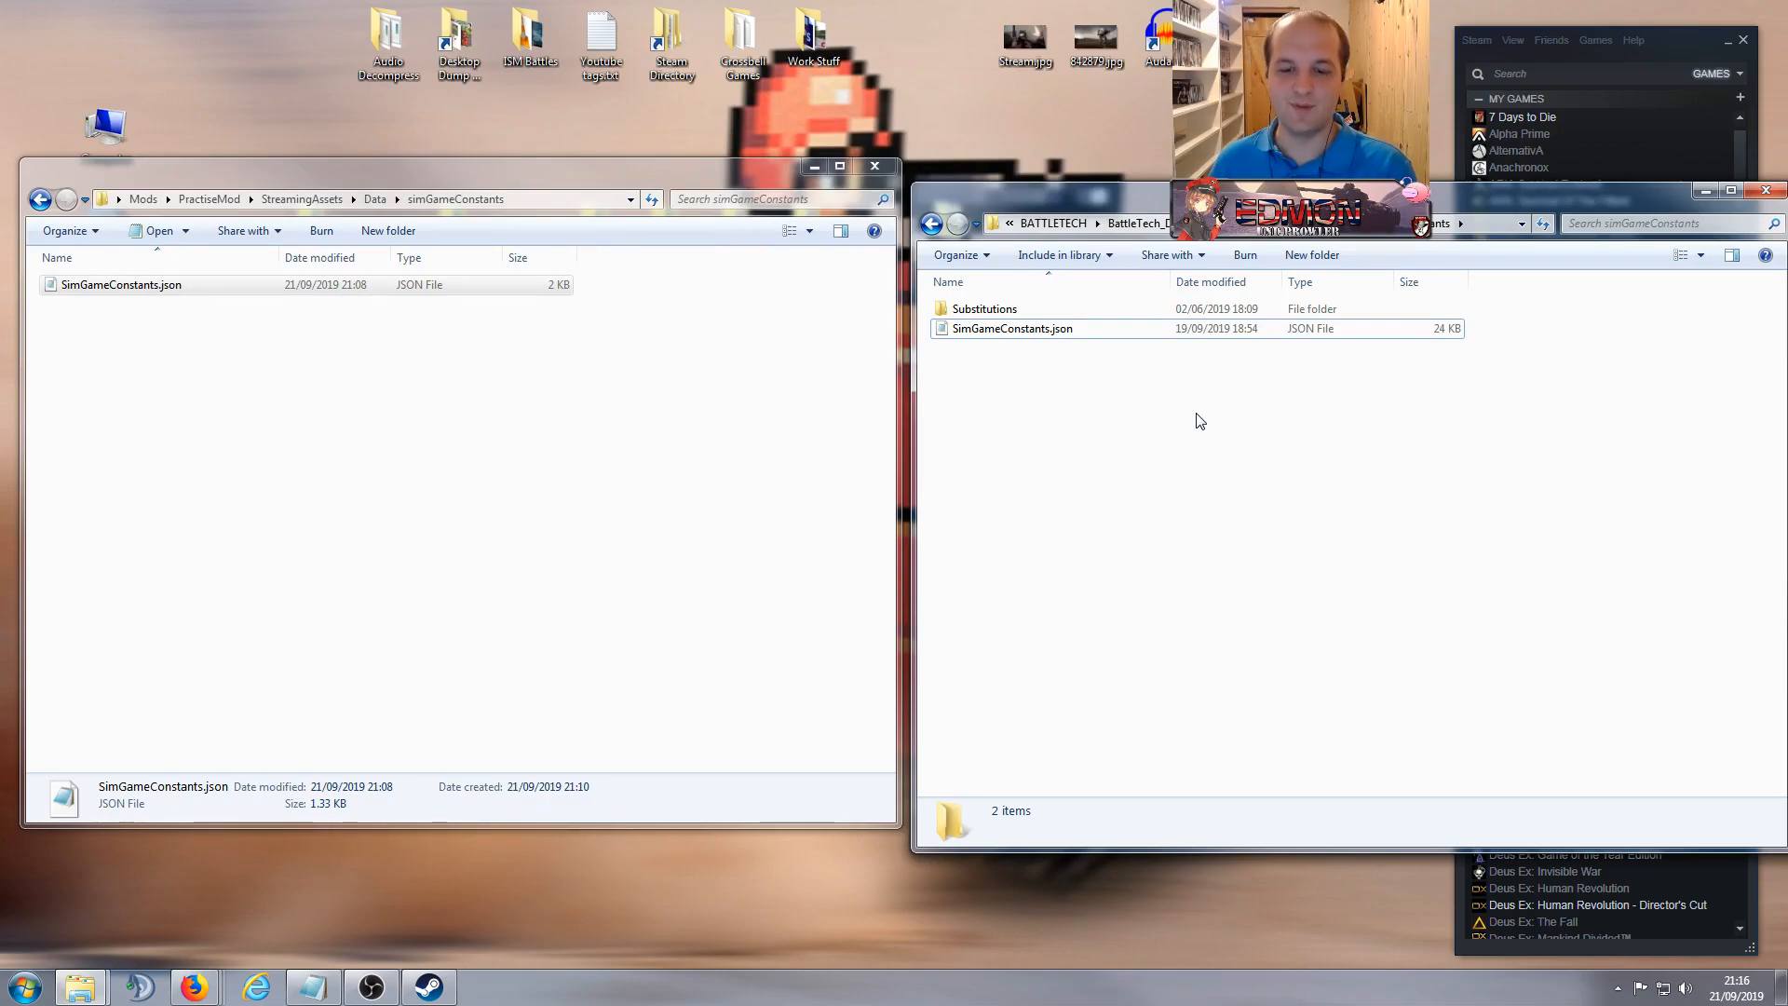
{"action": "left_click", "coordinate": [605, 442]}
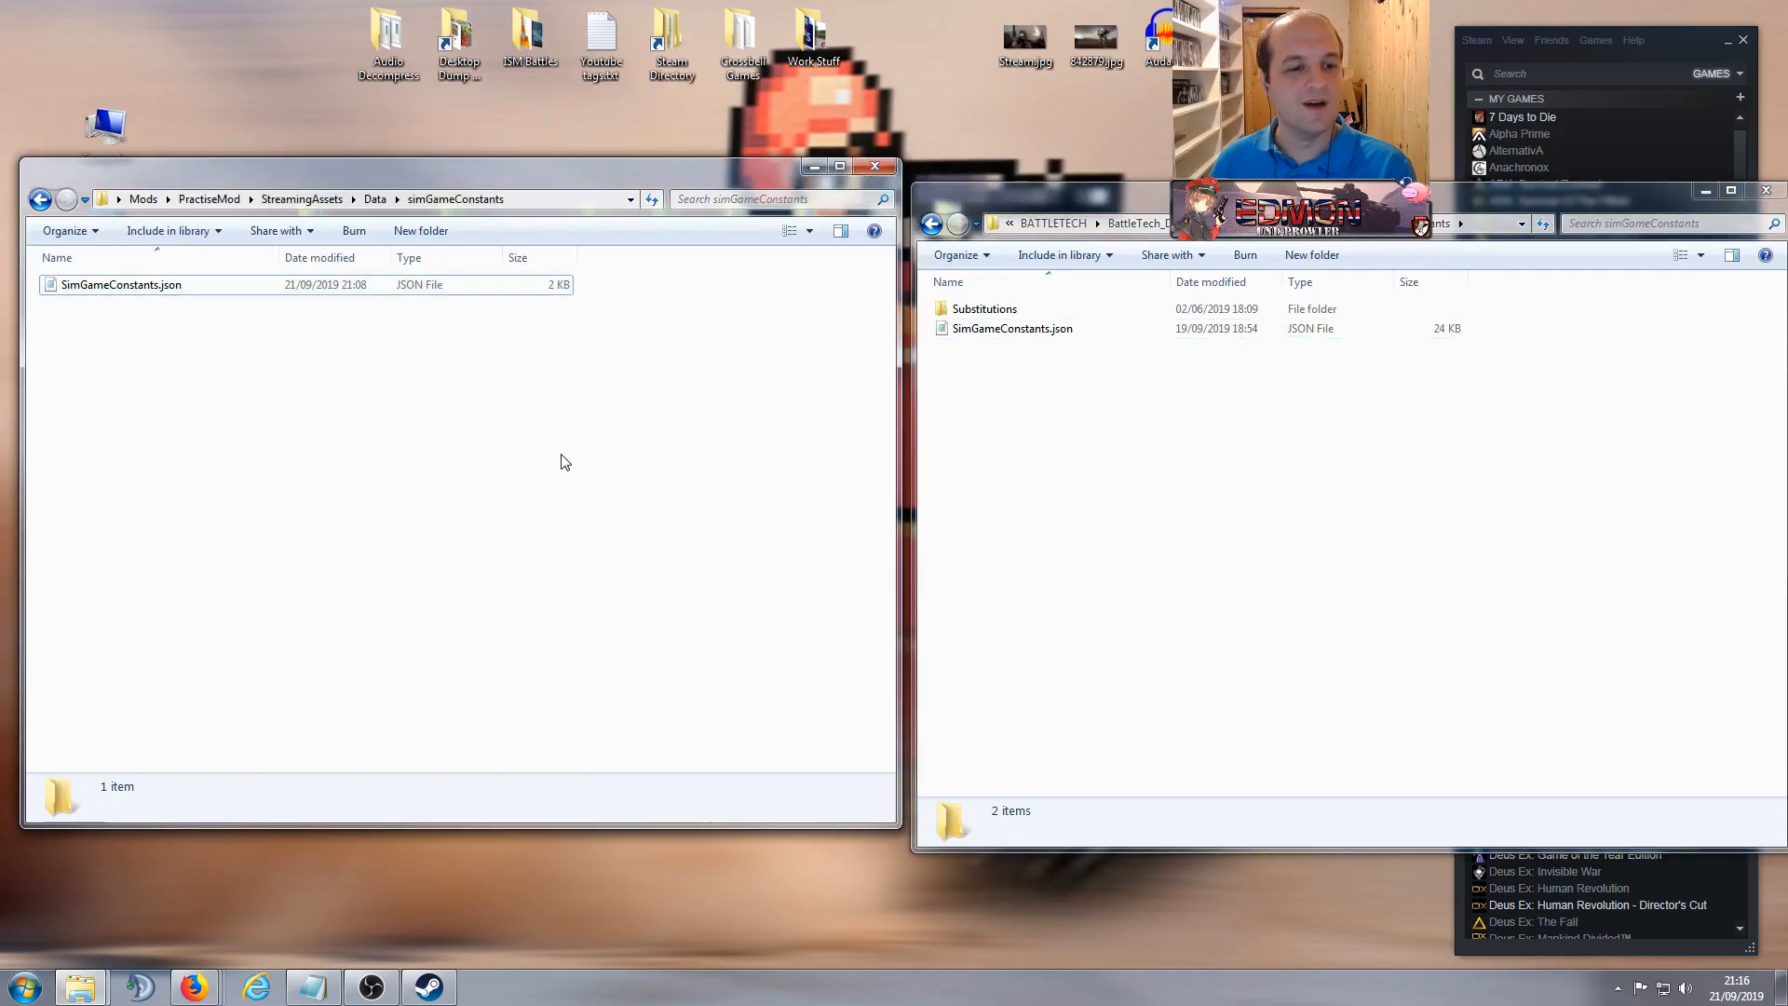
{"action": "left_click", "coordinate": [164, 293]}
{"action": "left_click", "coordinate": [300, 310]}
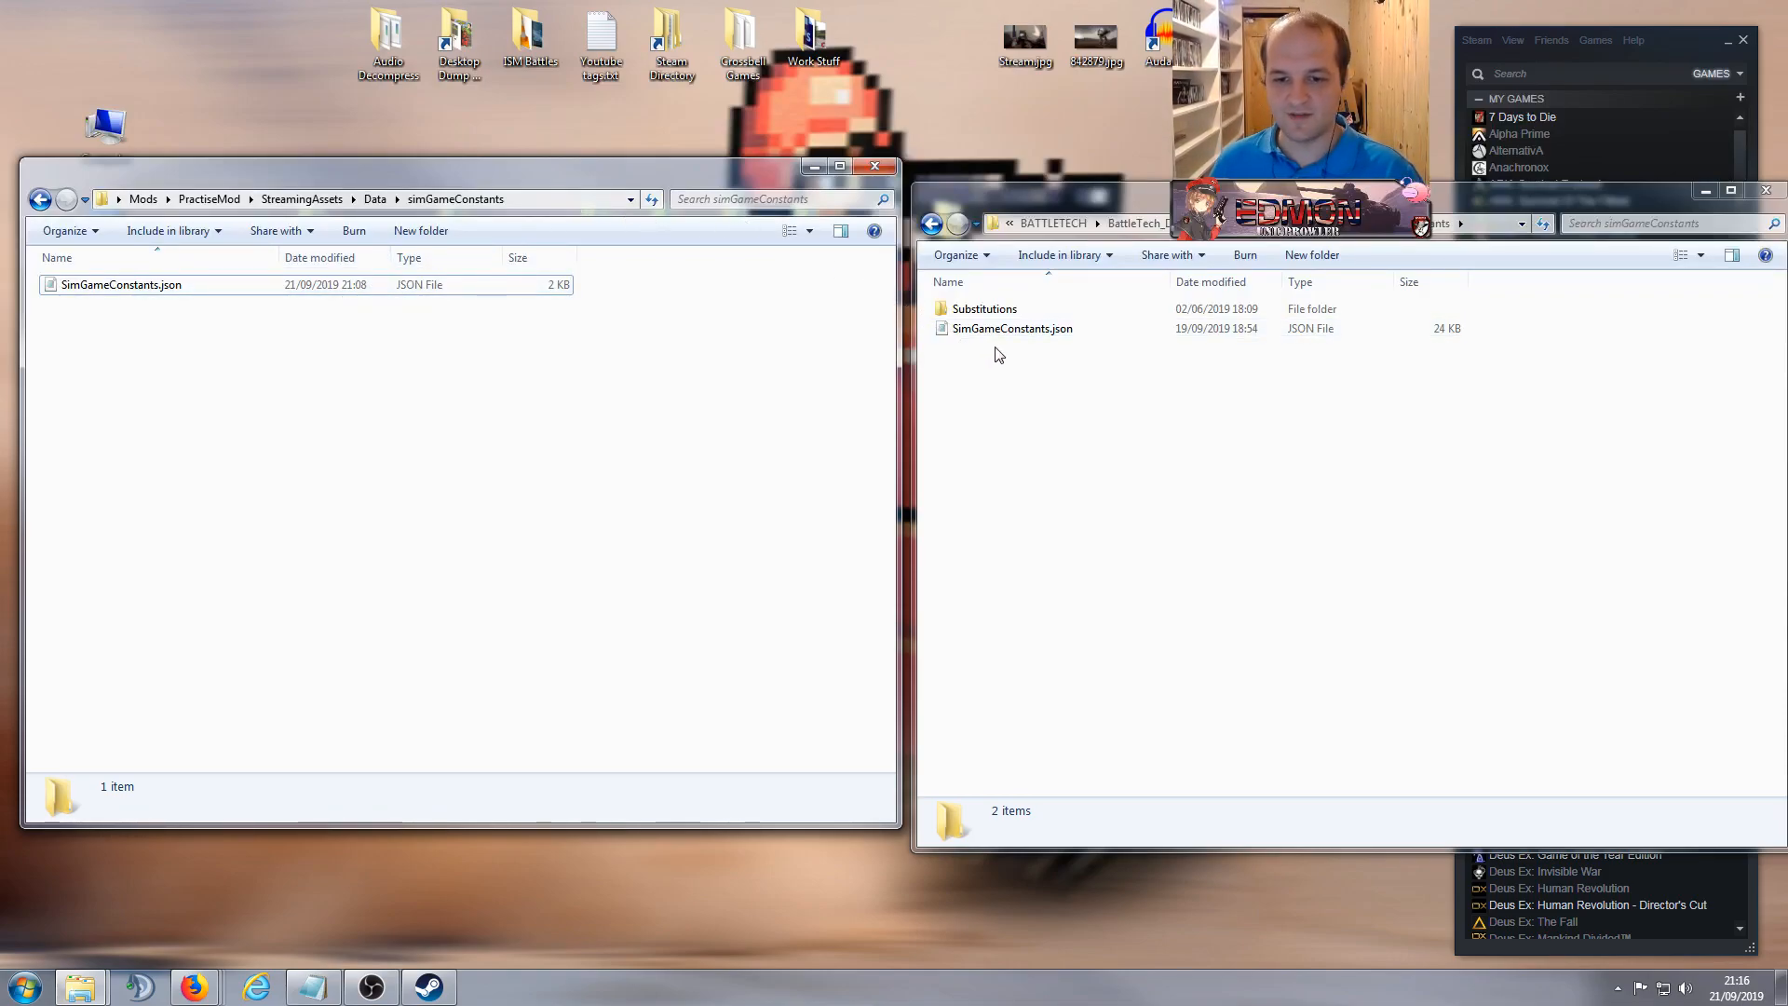
{"action": "left_click", "coordinate": [1029, 331]}
{"action": "right_click", "coordinate": [1031, 333]}
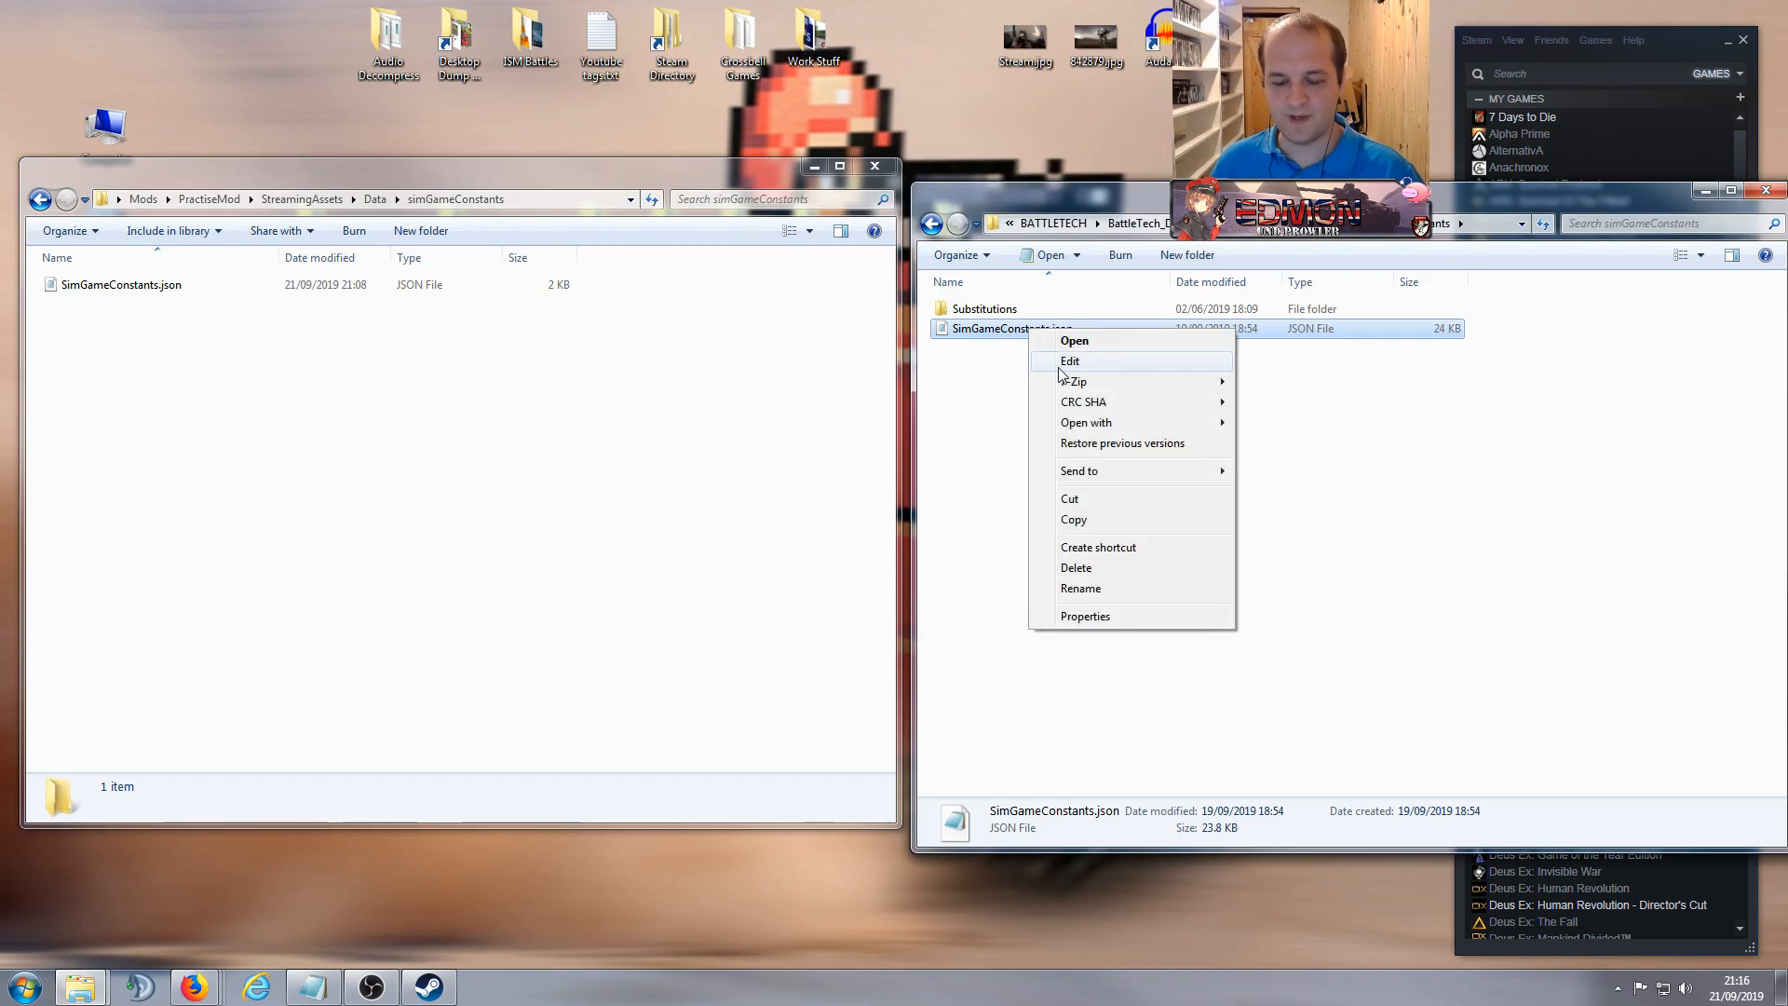
{"action": "left_click", "coordinate": [970, 387]}
{"action": "left_click", "coordinate": [512, 403]}
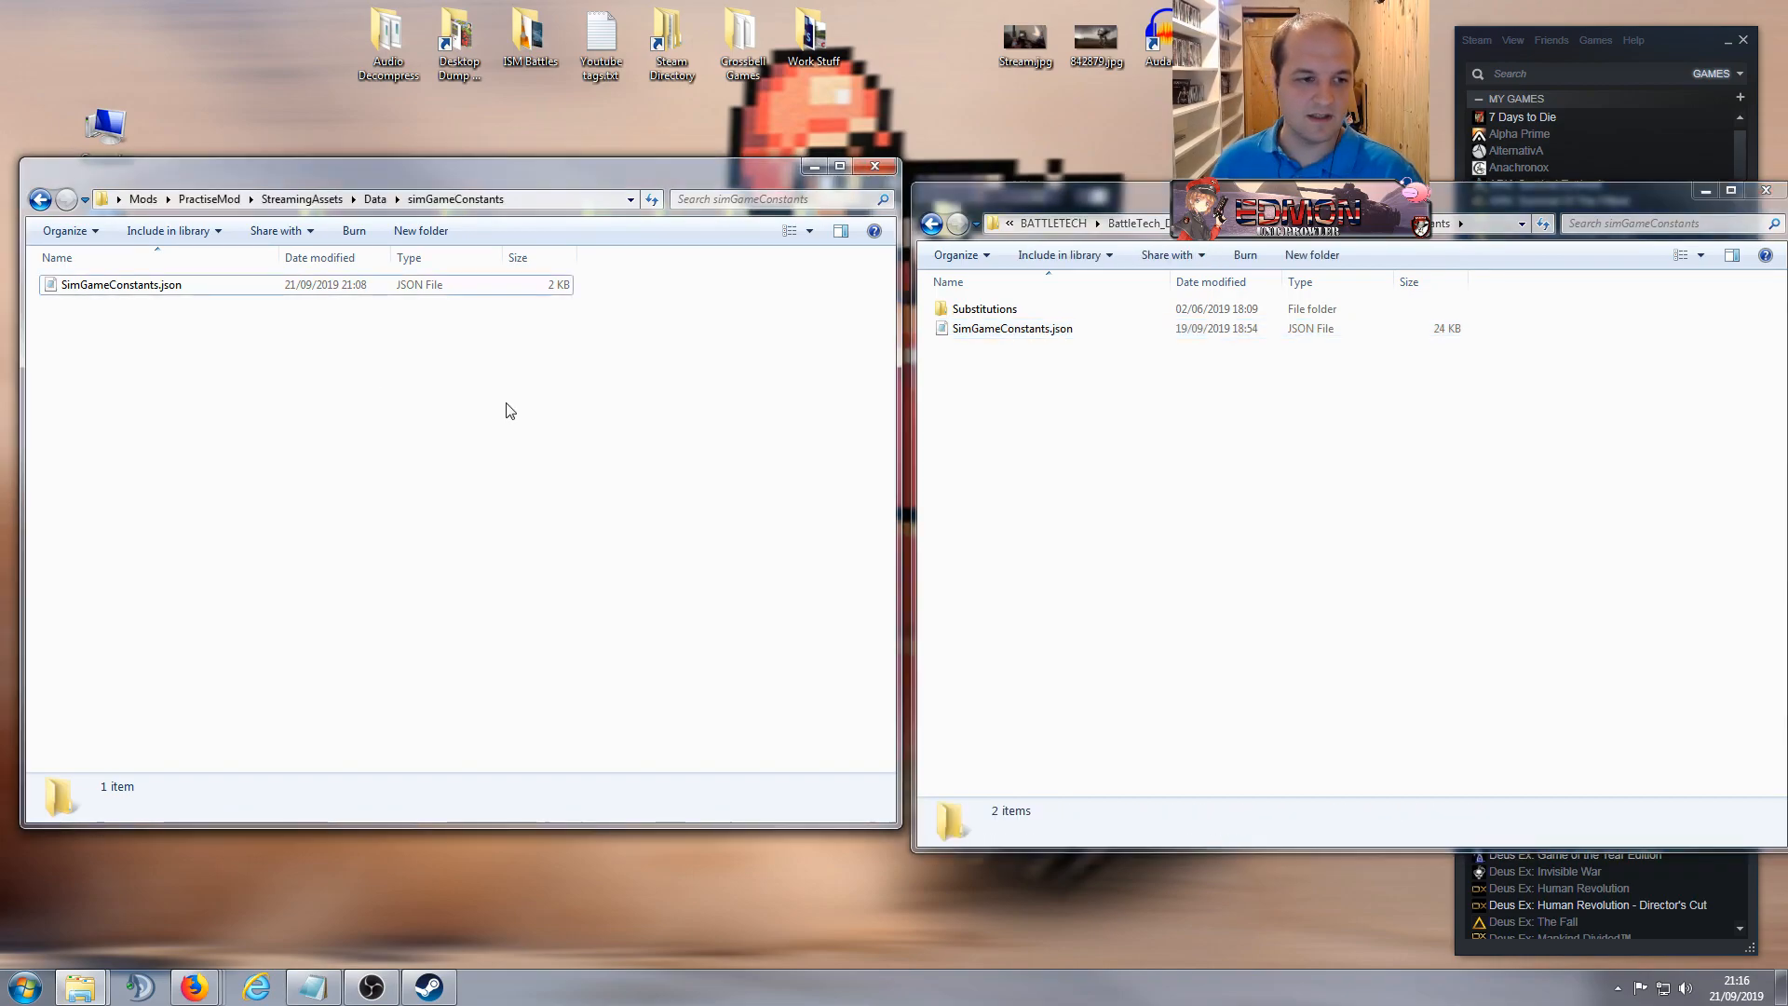
Step: Copy the game's original SimGameConstants.json into PractiseMod's simGameConstants folder, replacing the existing file
{"action": "left_click", "coordinate": [988, 334]}
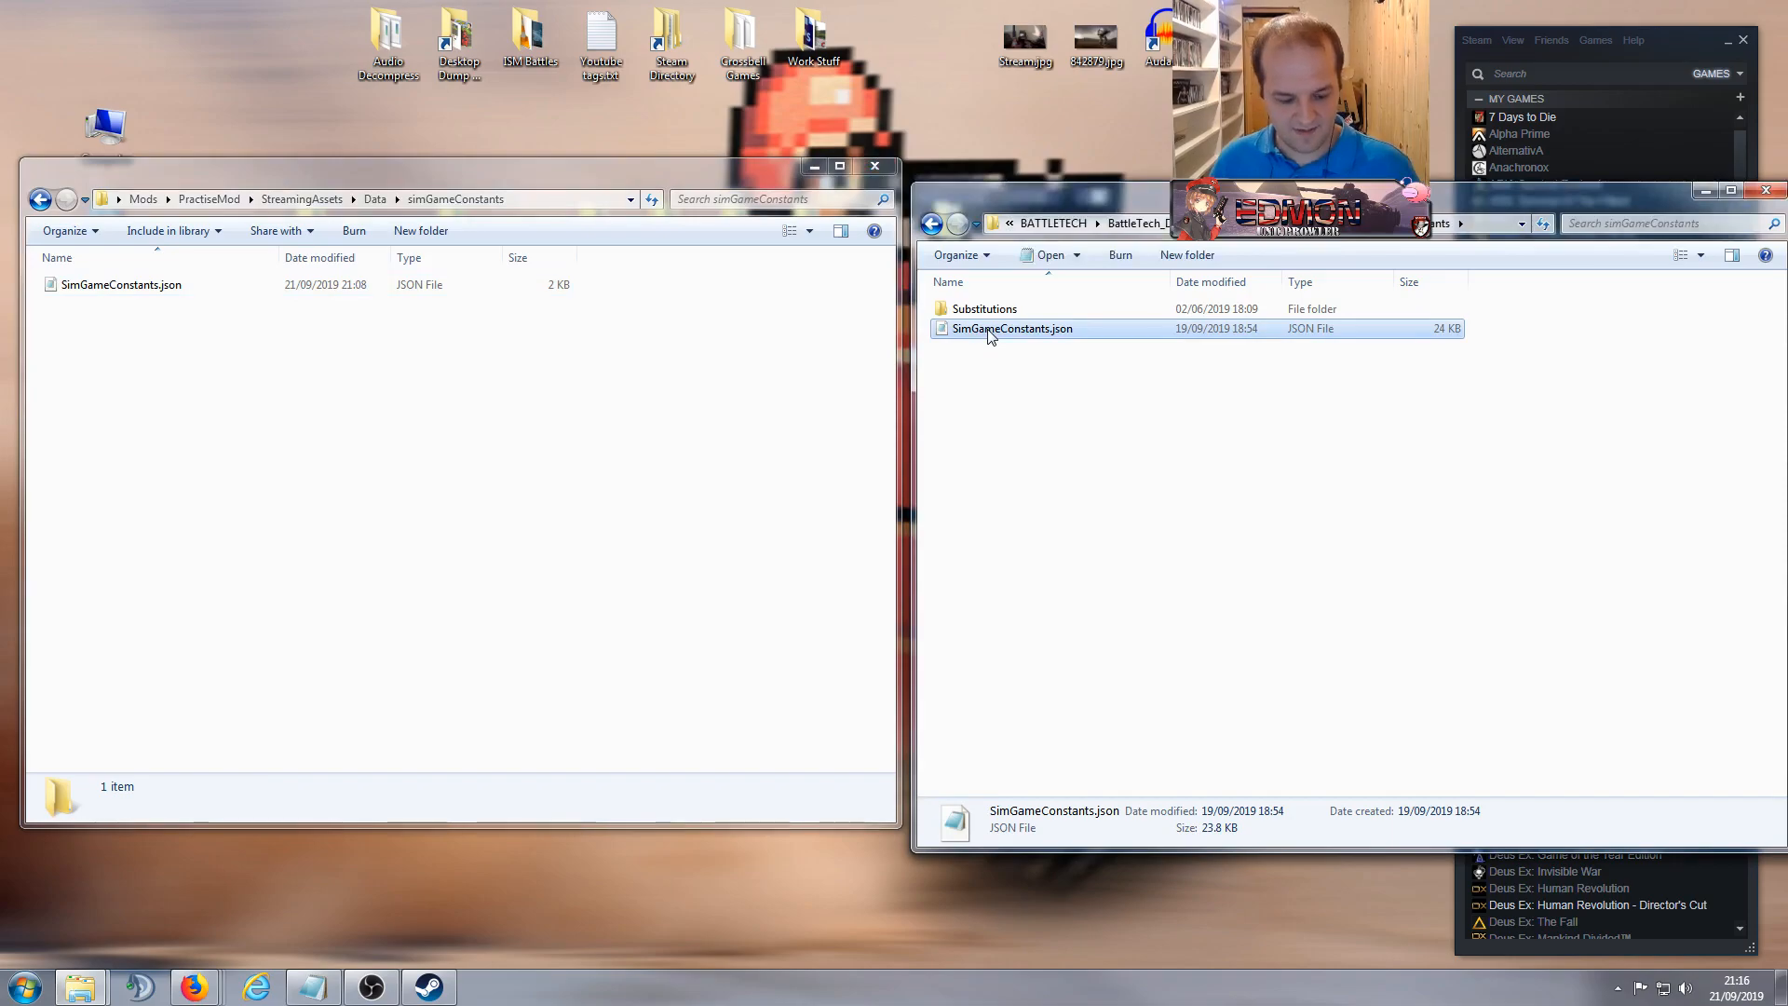
{"action": "key", "text": "ctrl+c"}
{"action": "left_click", "coordinate": [426, 387]}
{"action": "key", "text": "ctrl+v"}
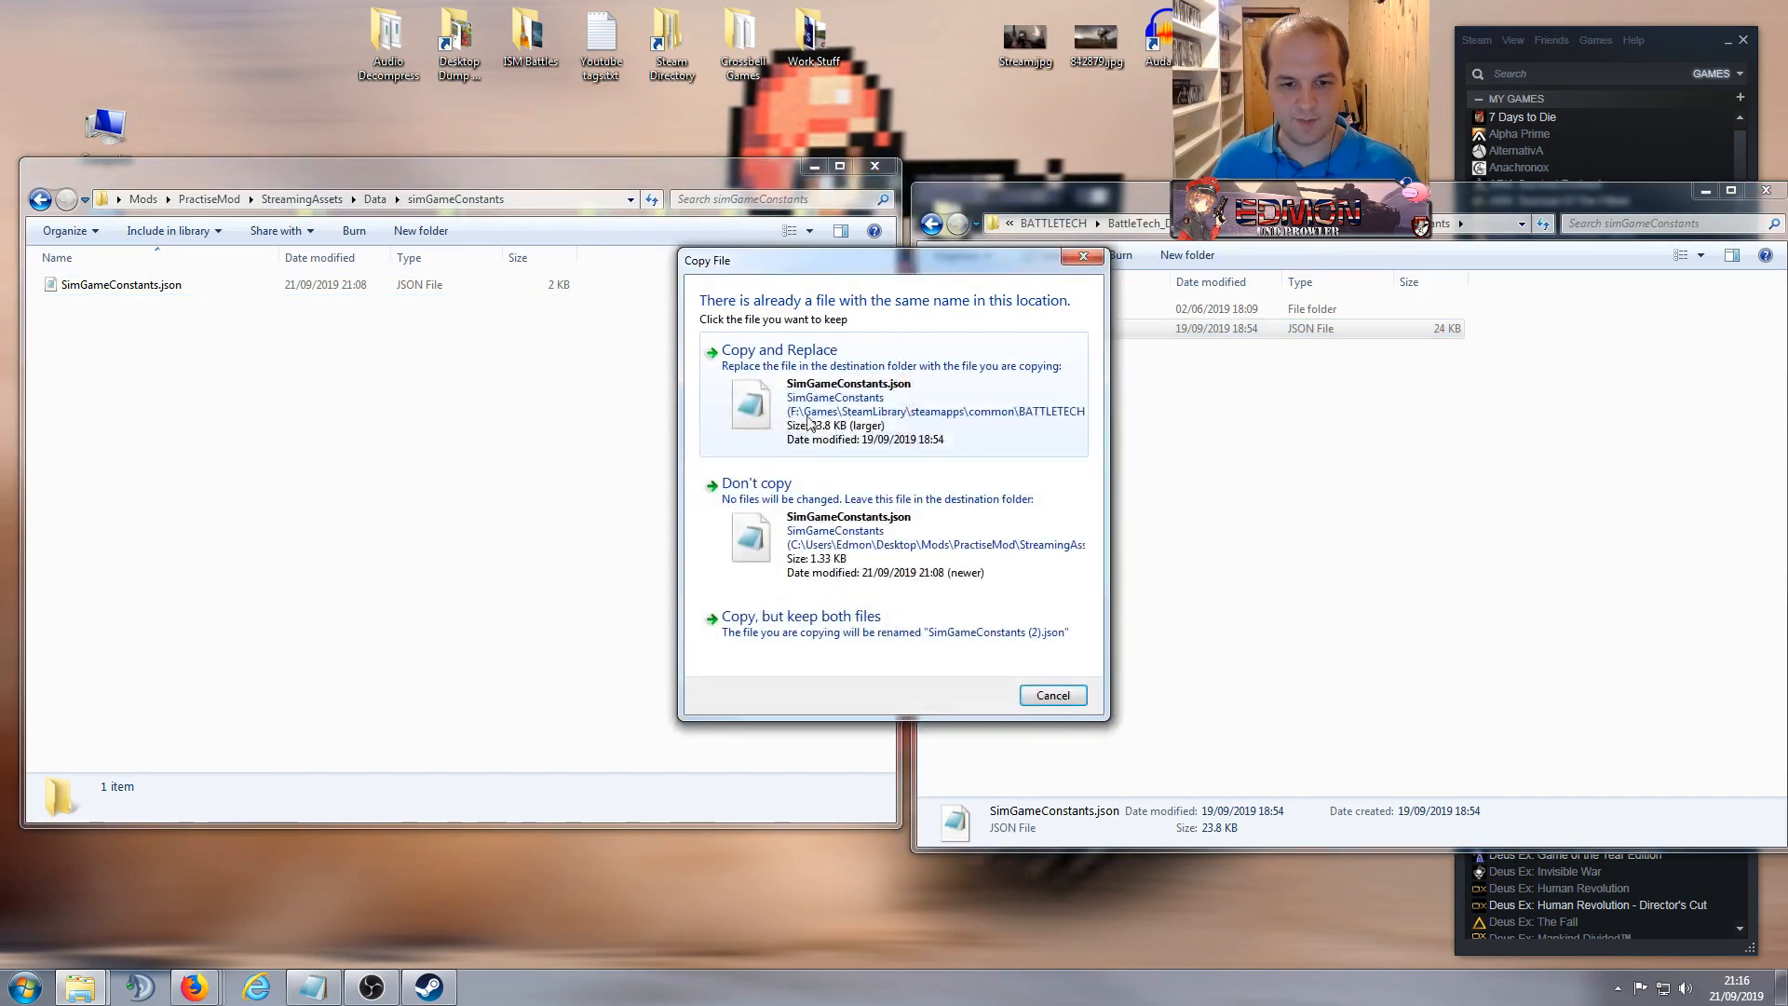
{"action": "left_click", "coordinate": [809, 413]}
Step: Open the replaced SimGameConstants.json from the mod folder in PSPad editor to check its contents, and close it without making changes
{"action": "right_click", "coordinate": [358, 289]}
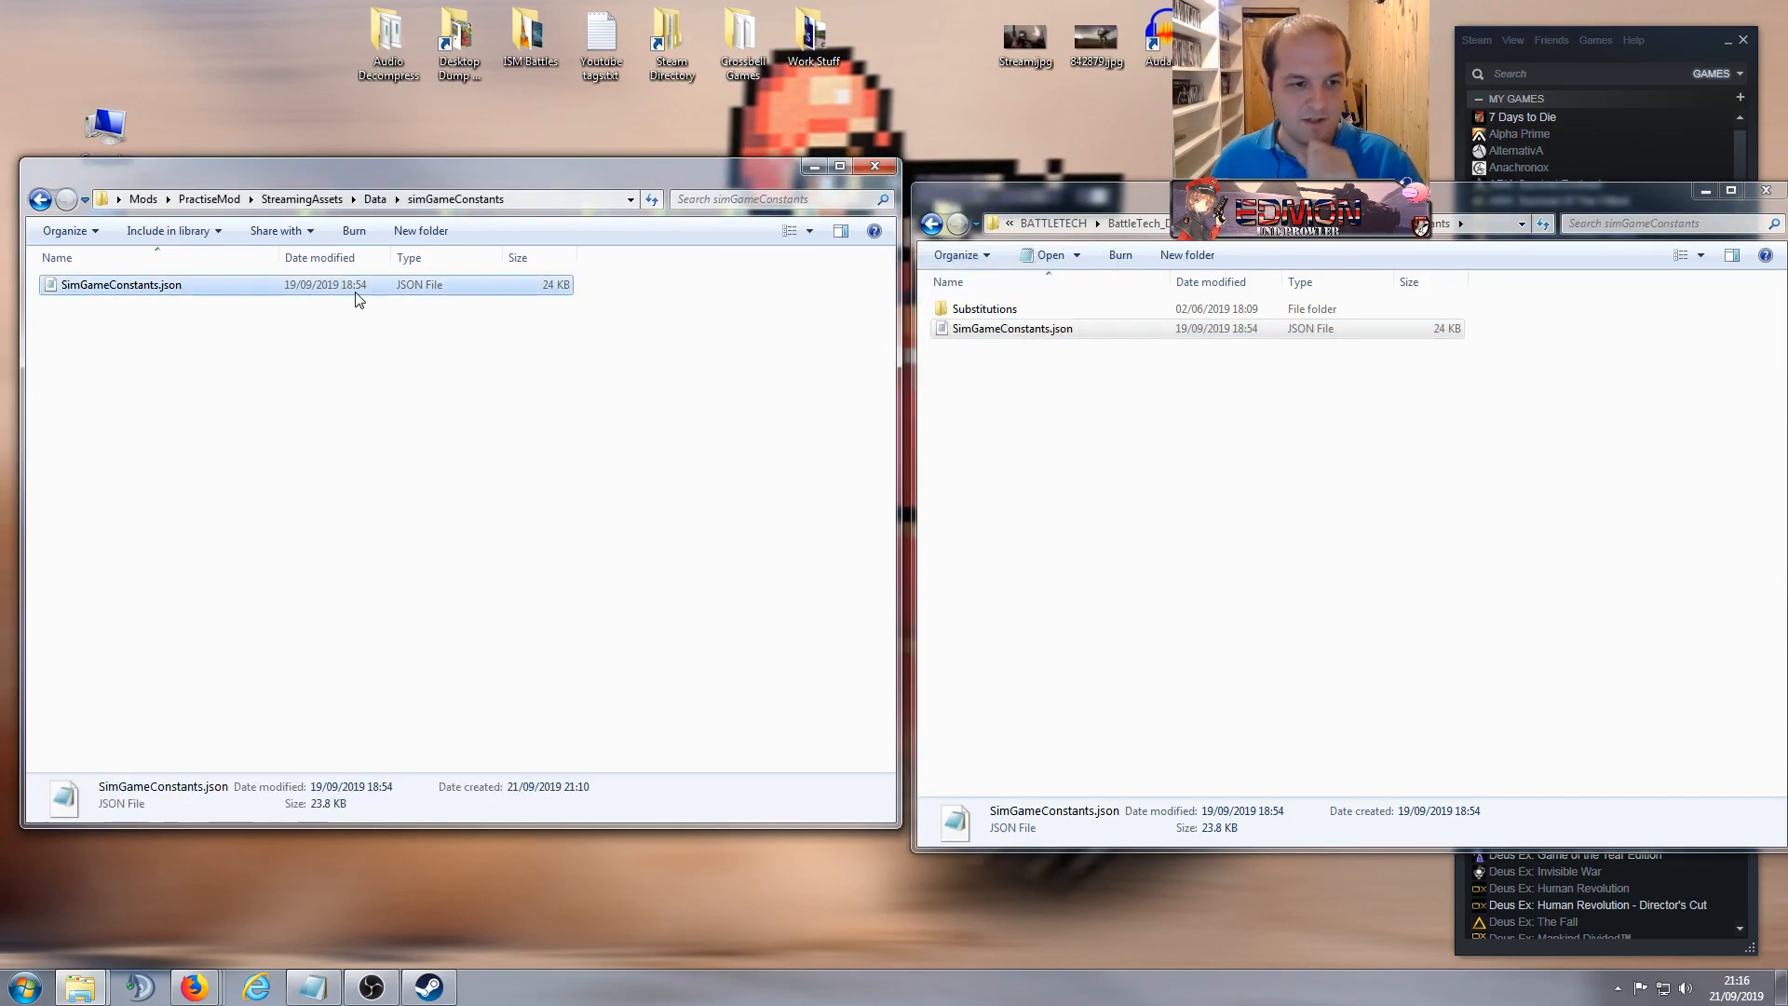
{"action": "mouse_move", "coordinate": [444, 386]}
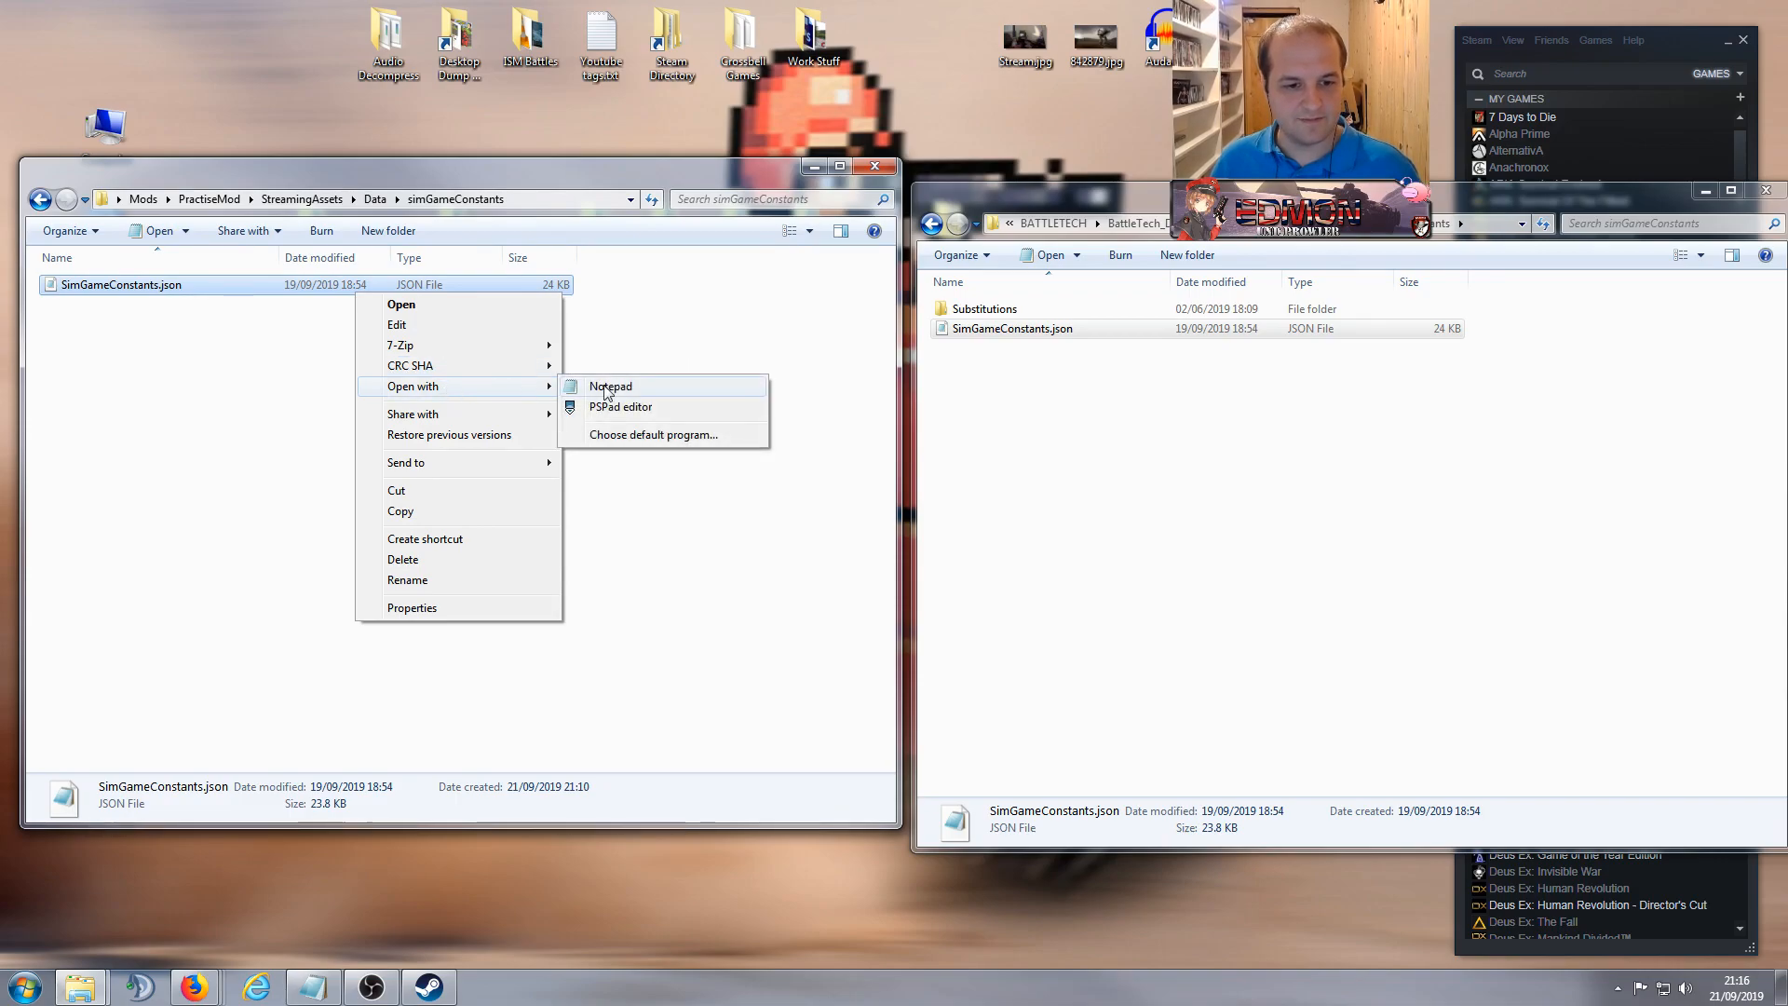
{"action": "left_click", "coordinate": [615, 406]}
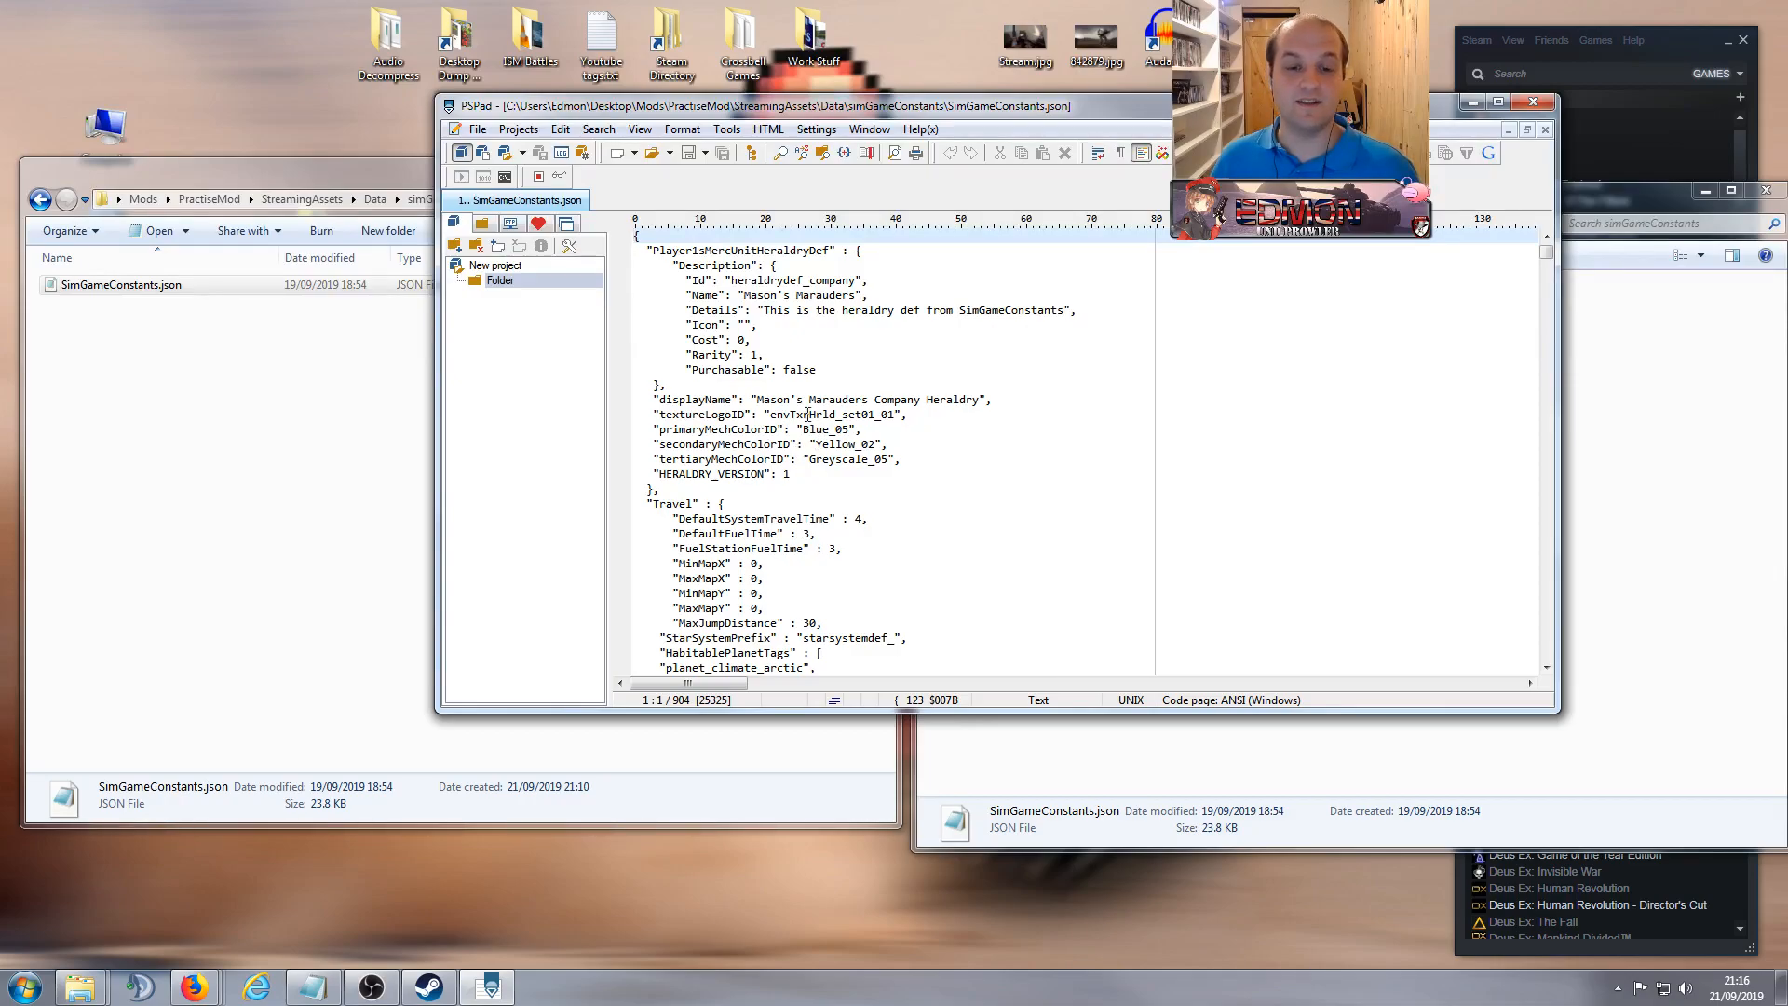
{"action": "left_click", "coordinate": [1532, 102]}
{"action": "left_click", "coordinate": [1004, 331]}
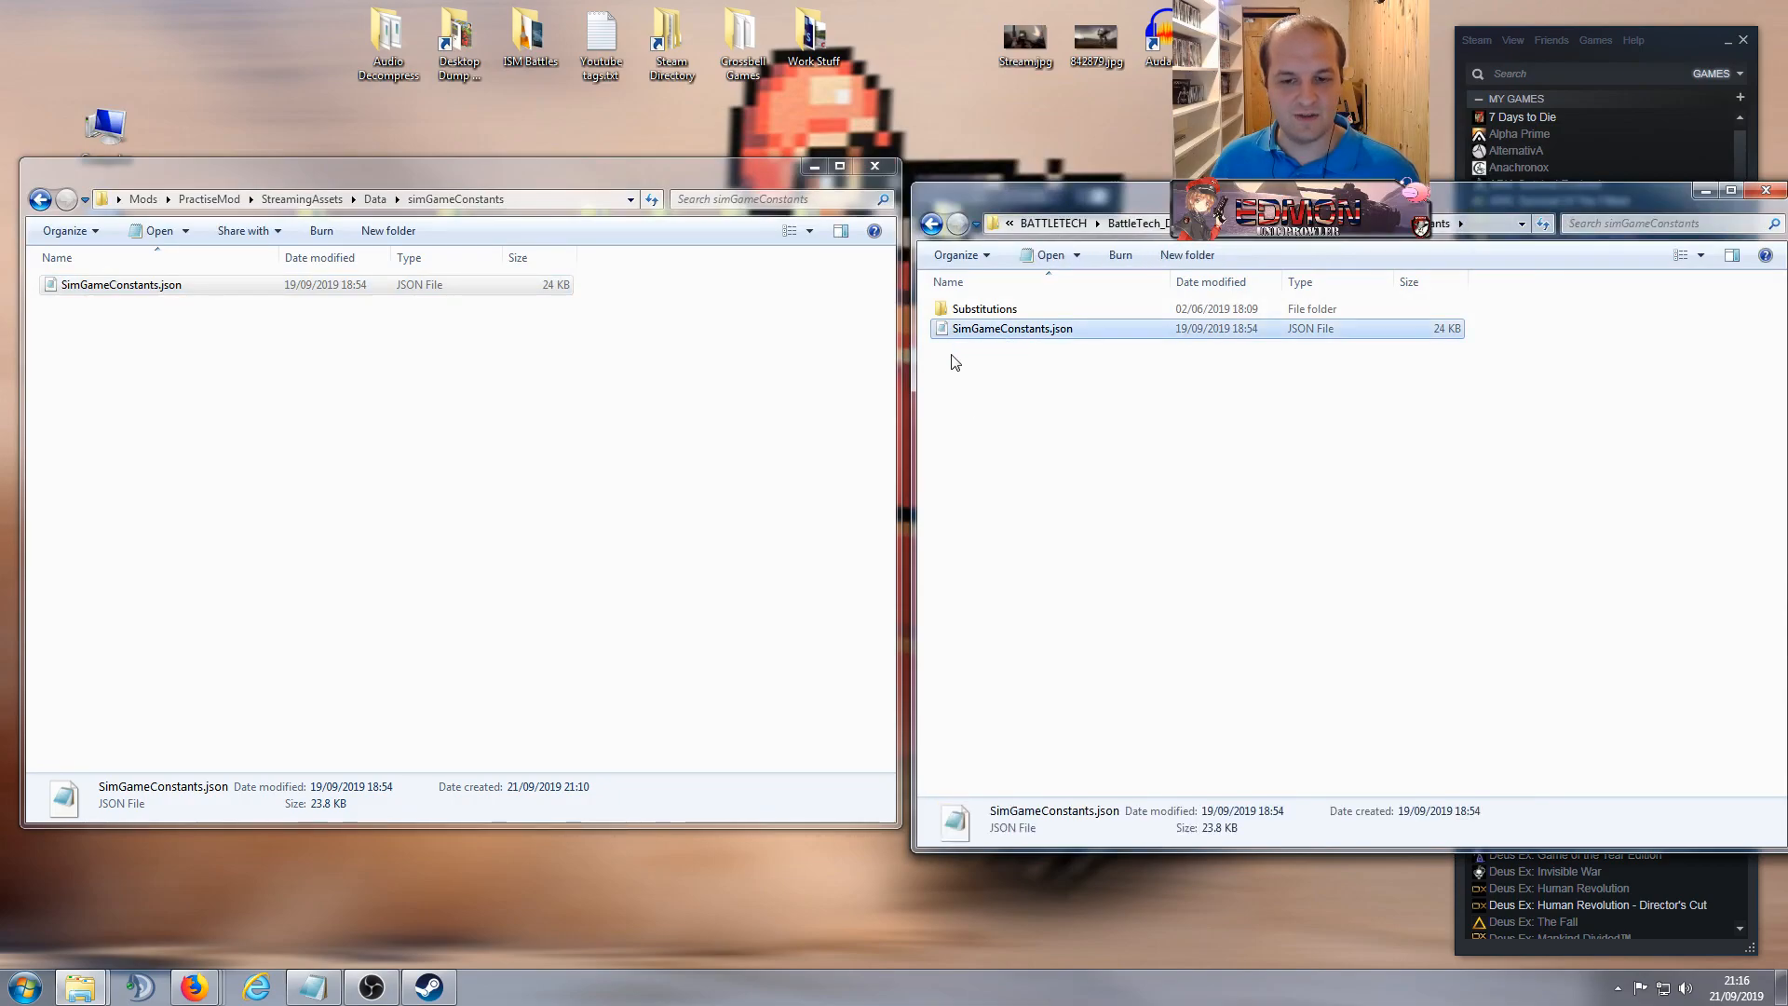
{"action": "left_click", "coordinate": [485, 316]}
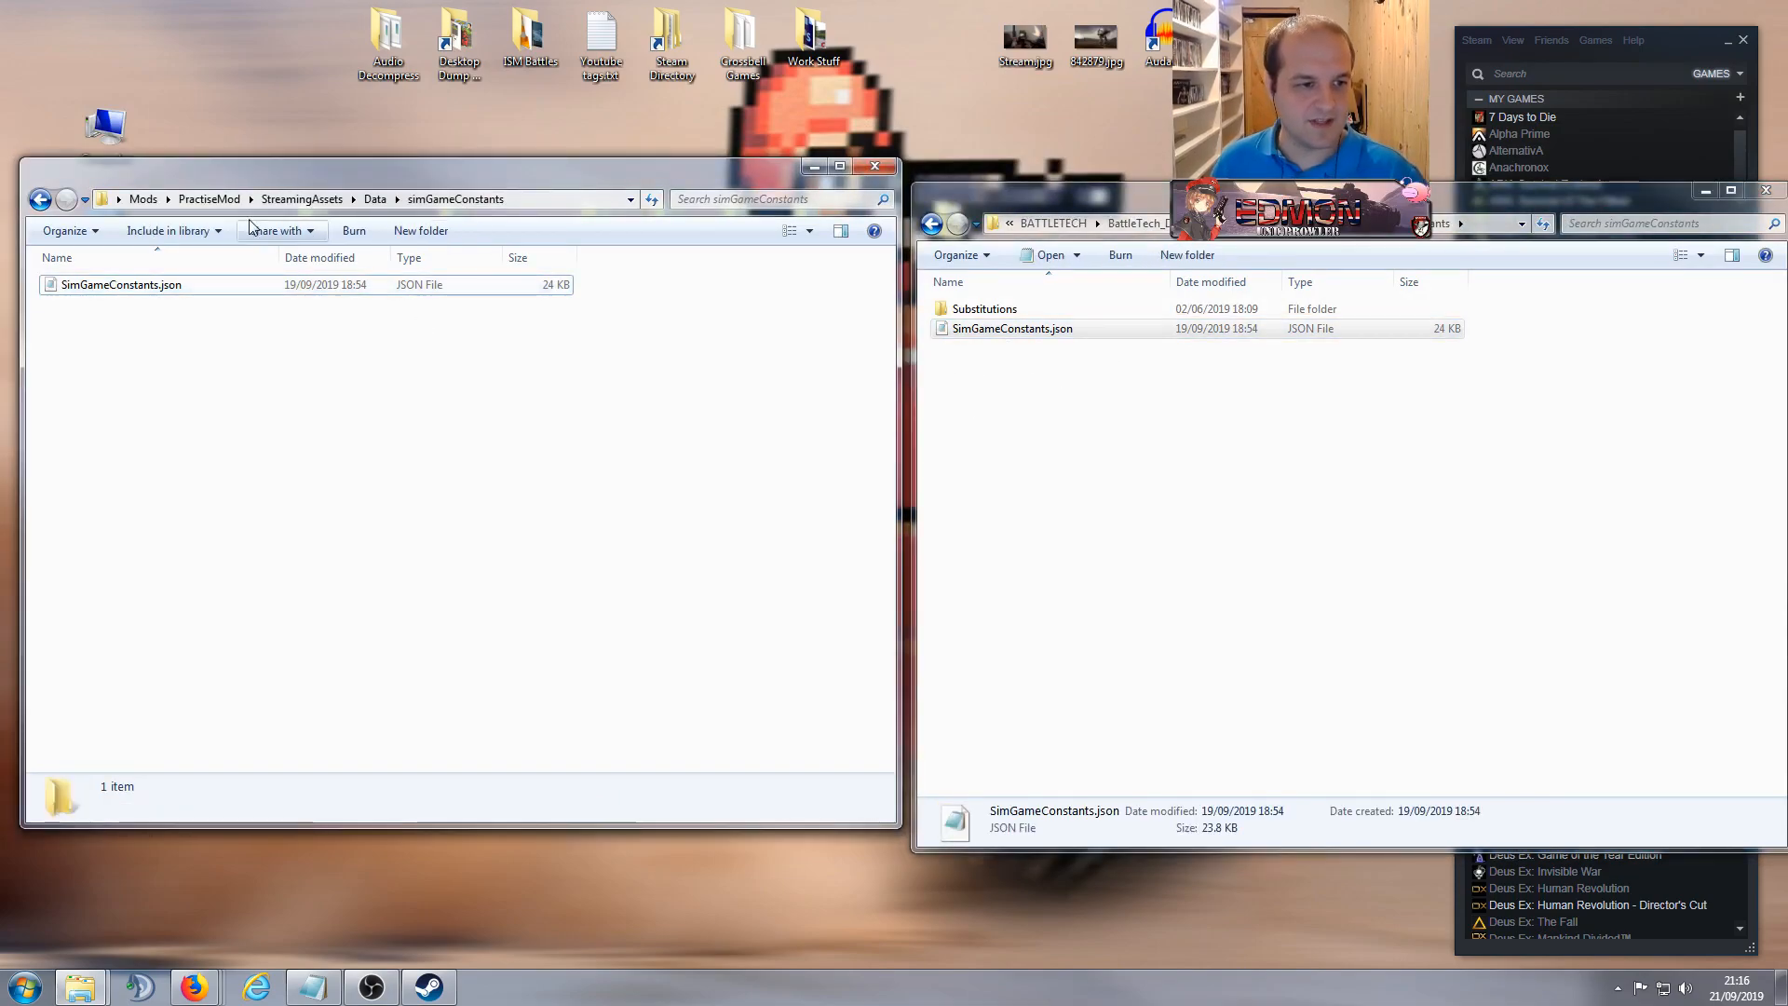
Step: Check the PractiseMod folder's mod.json and StreamingAssets folder, and return to the mod's simGameConstants folder
{"action": "left_click", "coordinate": [145, 200]}
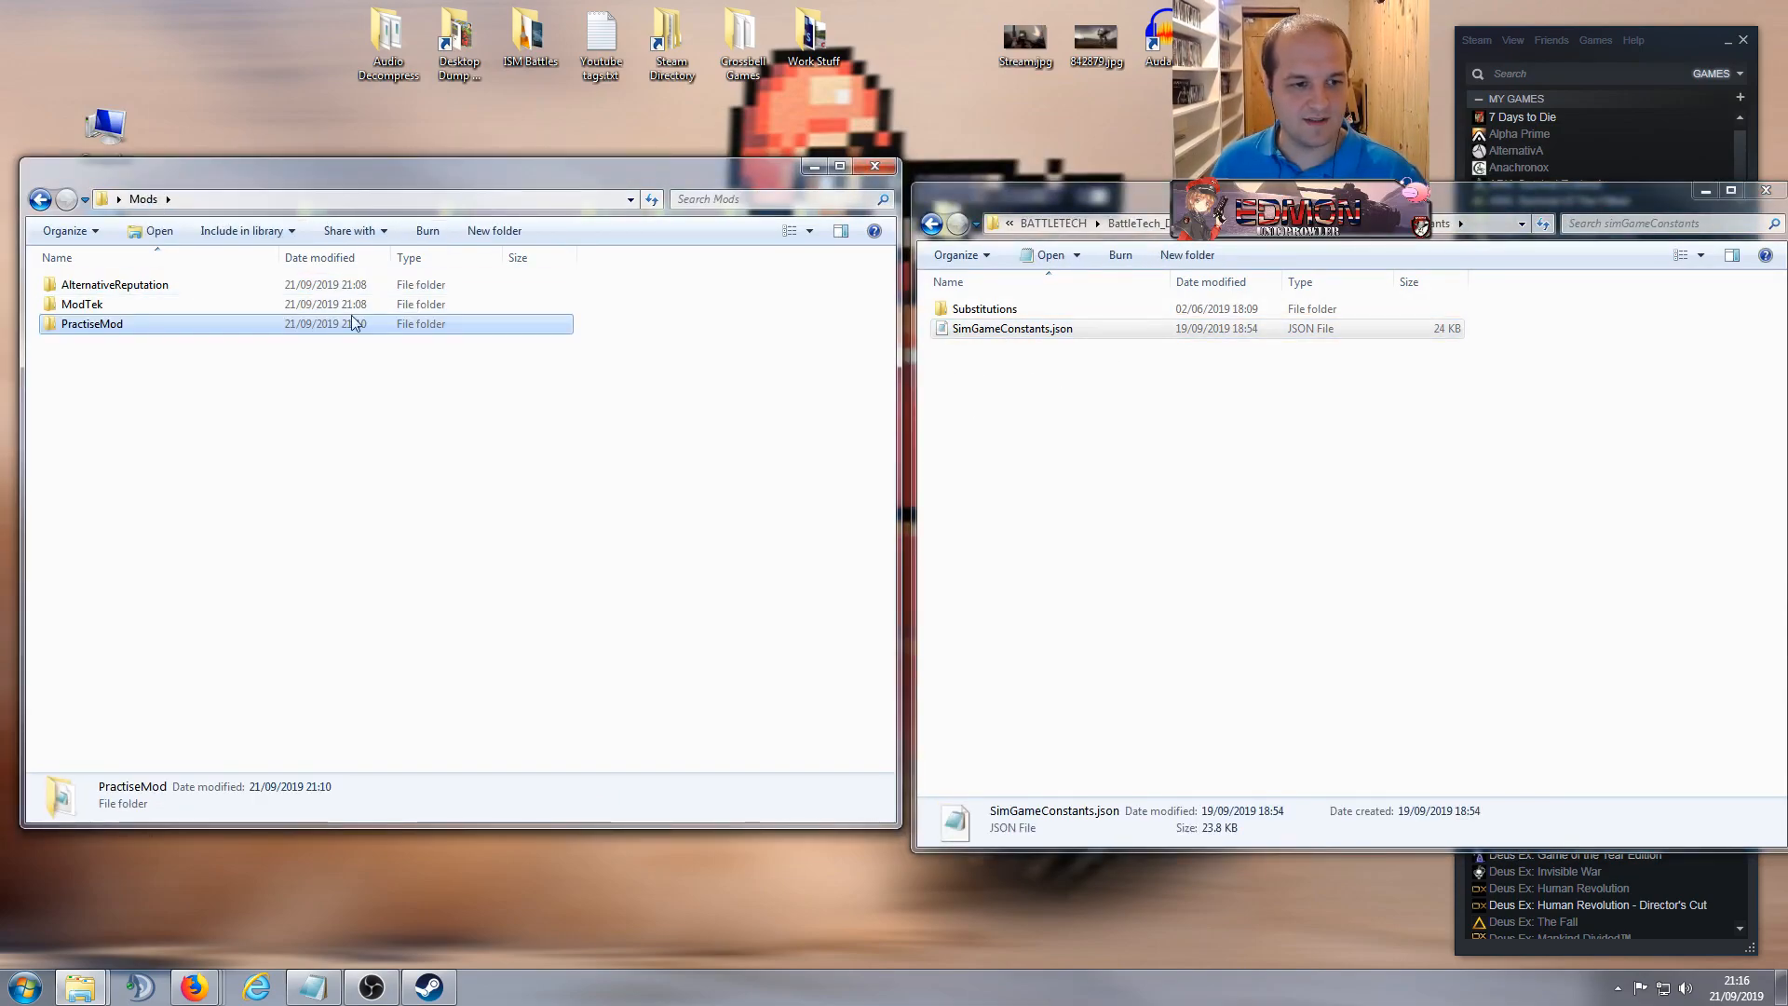
{"action": "double_click", "coordinate": [97, 328]}
{"action": "left_click", "coordinate": [102, 309]}
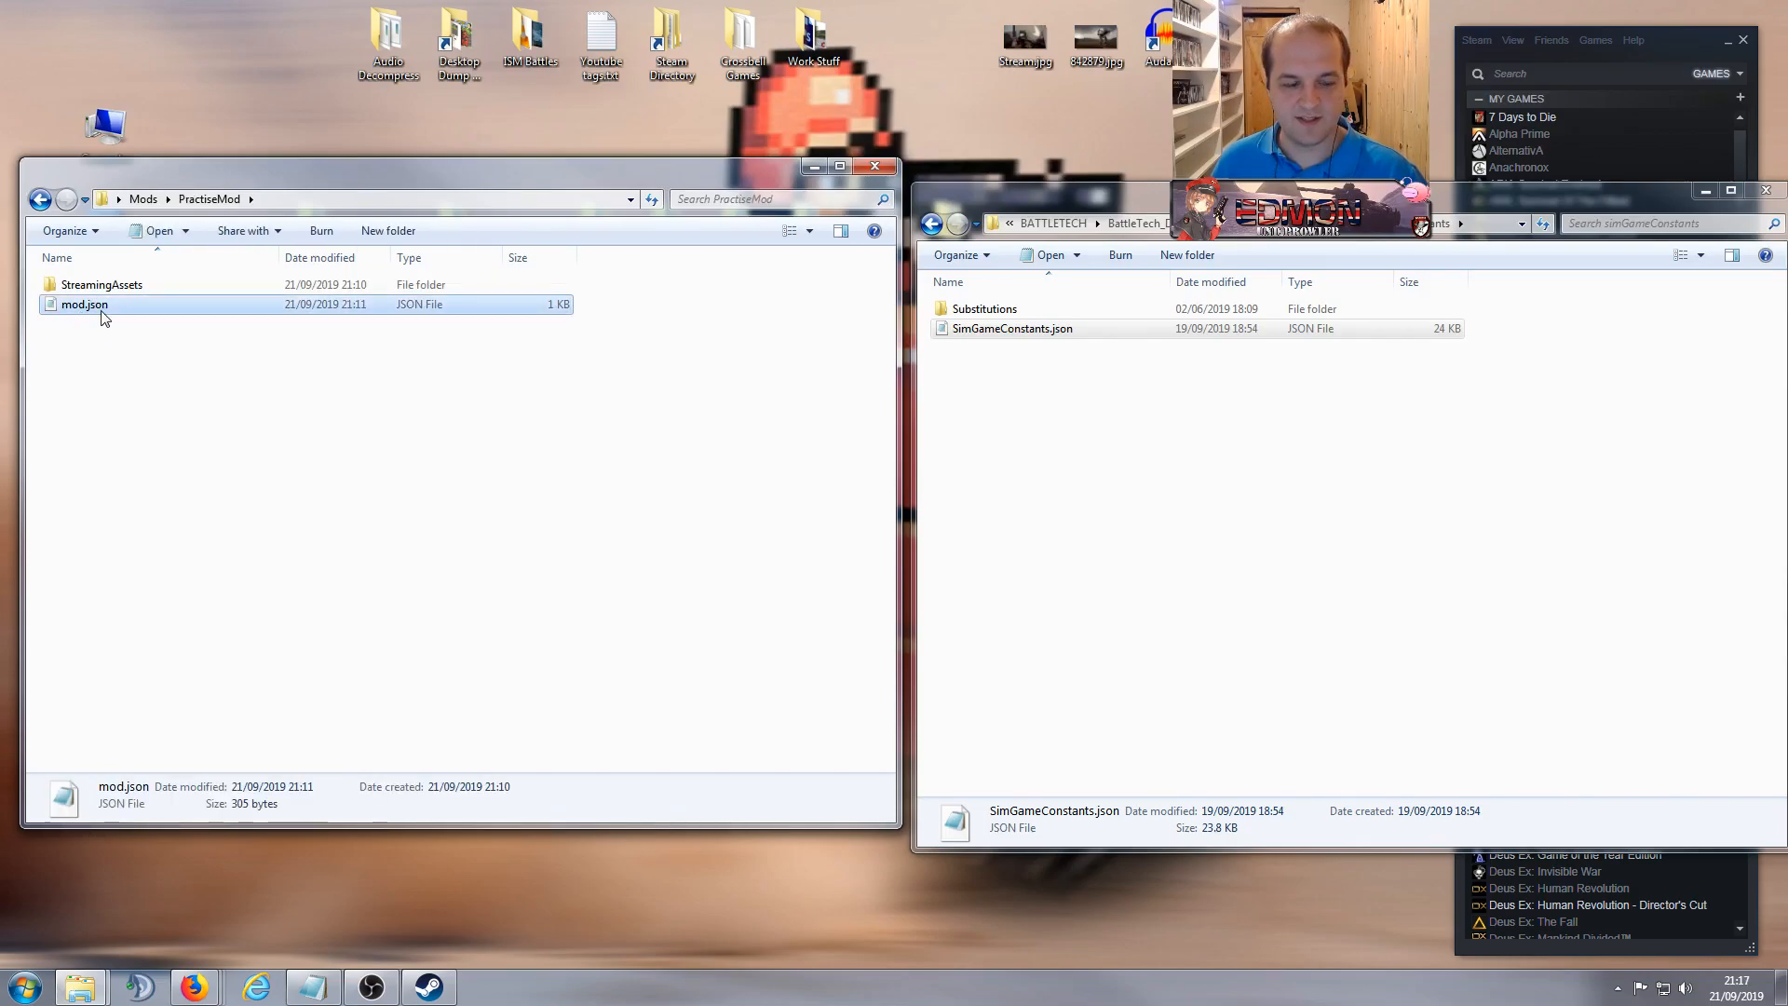
{"action": "right_click", "coordinate": [103, 317]}
{"action": "mouse_move", "coordinate": [240, 403]}
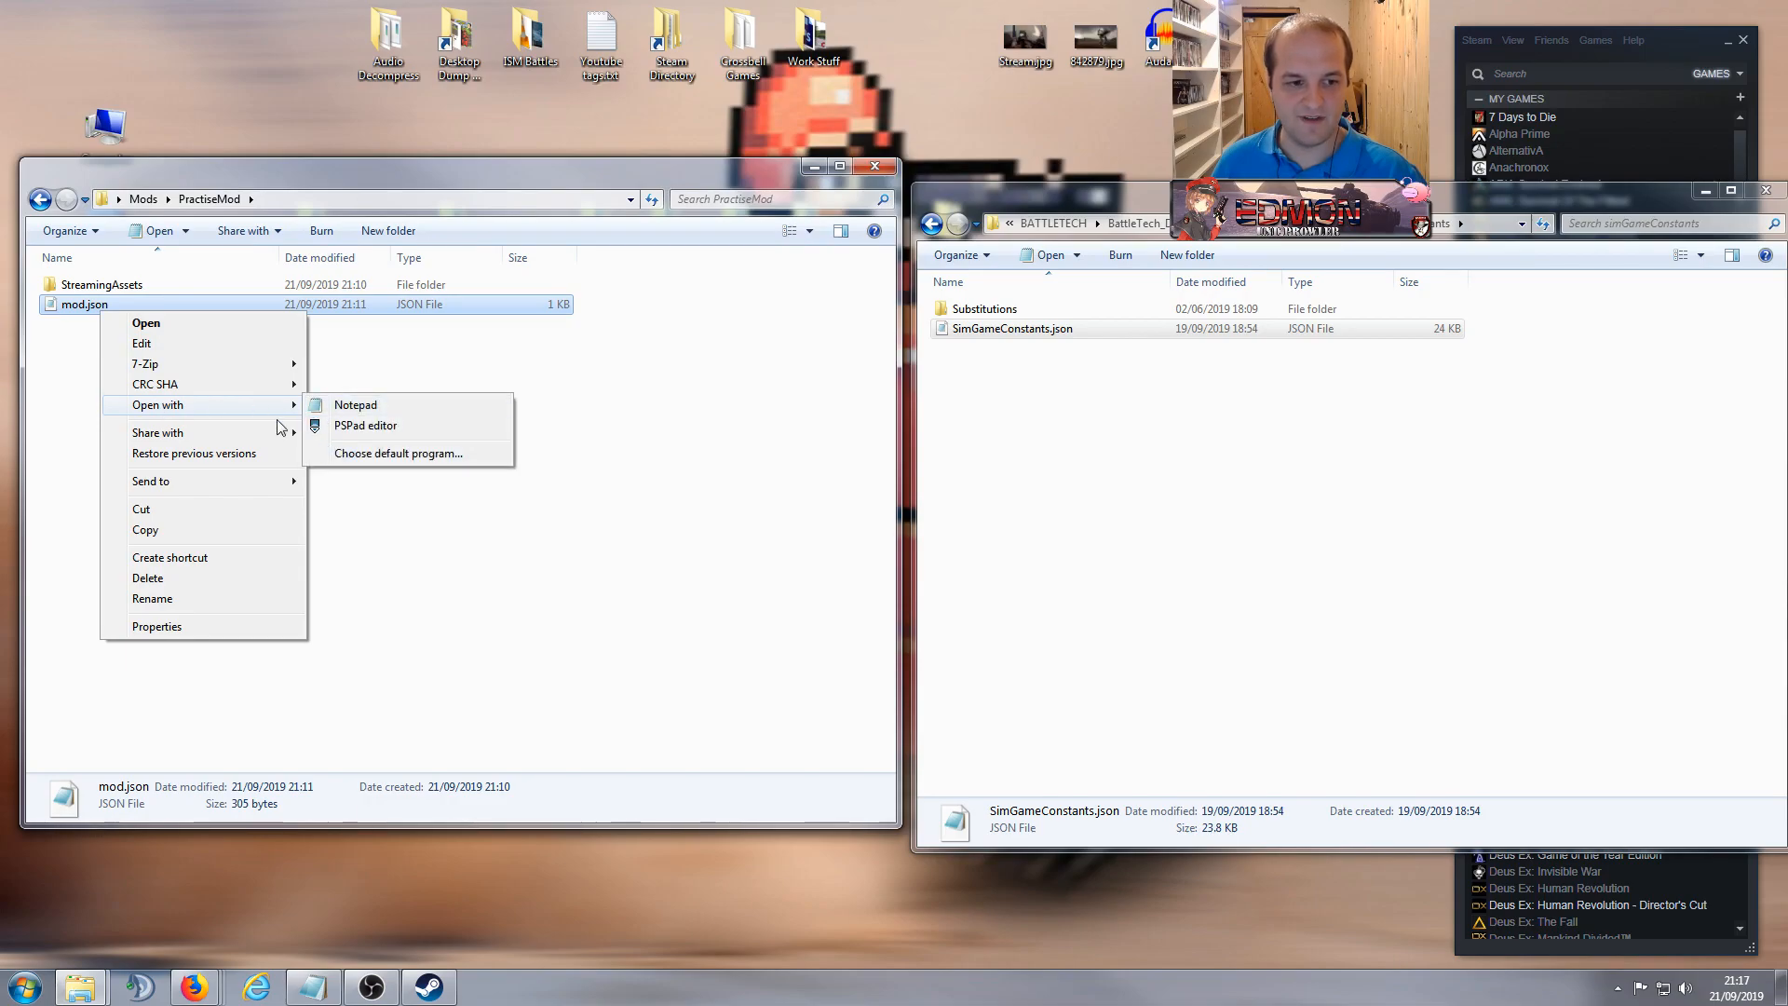
{"action": "left_click", "coordinate": [80, 331]}
{"action": "double_click", "coordinate": [135, 286]}
{"action": "double_click", "coordinate": [142, 286]}
{"action": "double_click", "coordinate": [144, 286]}
{"action": "left_click", "coordinate": [145, 284]}
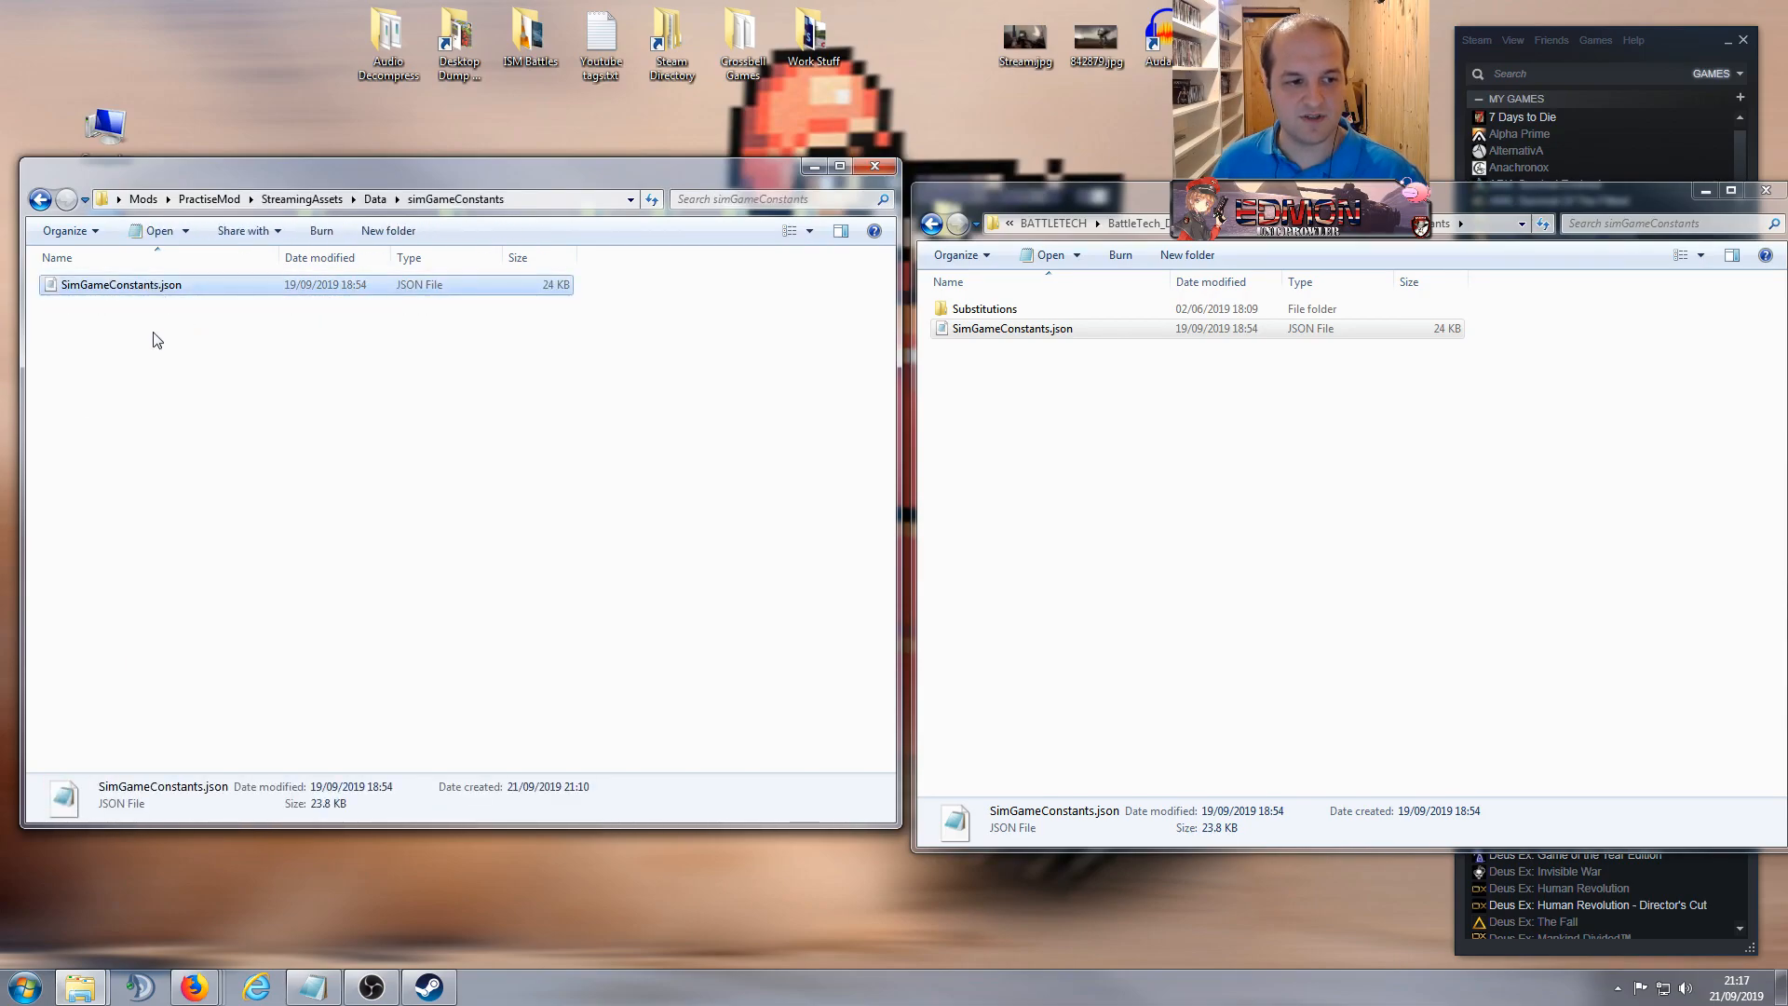
{"action": "left_click", "coordinate": [157, 340]}
{"action": "left_click", "coordinate": [116, 289]}
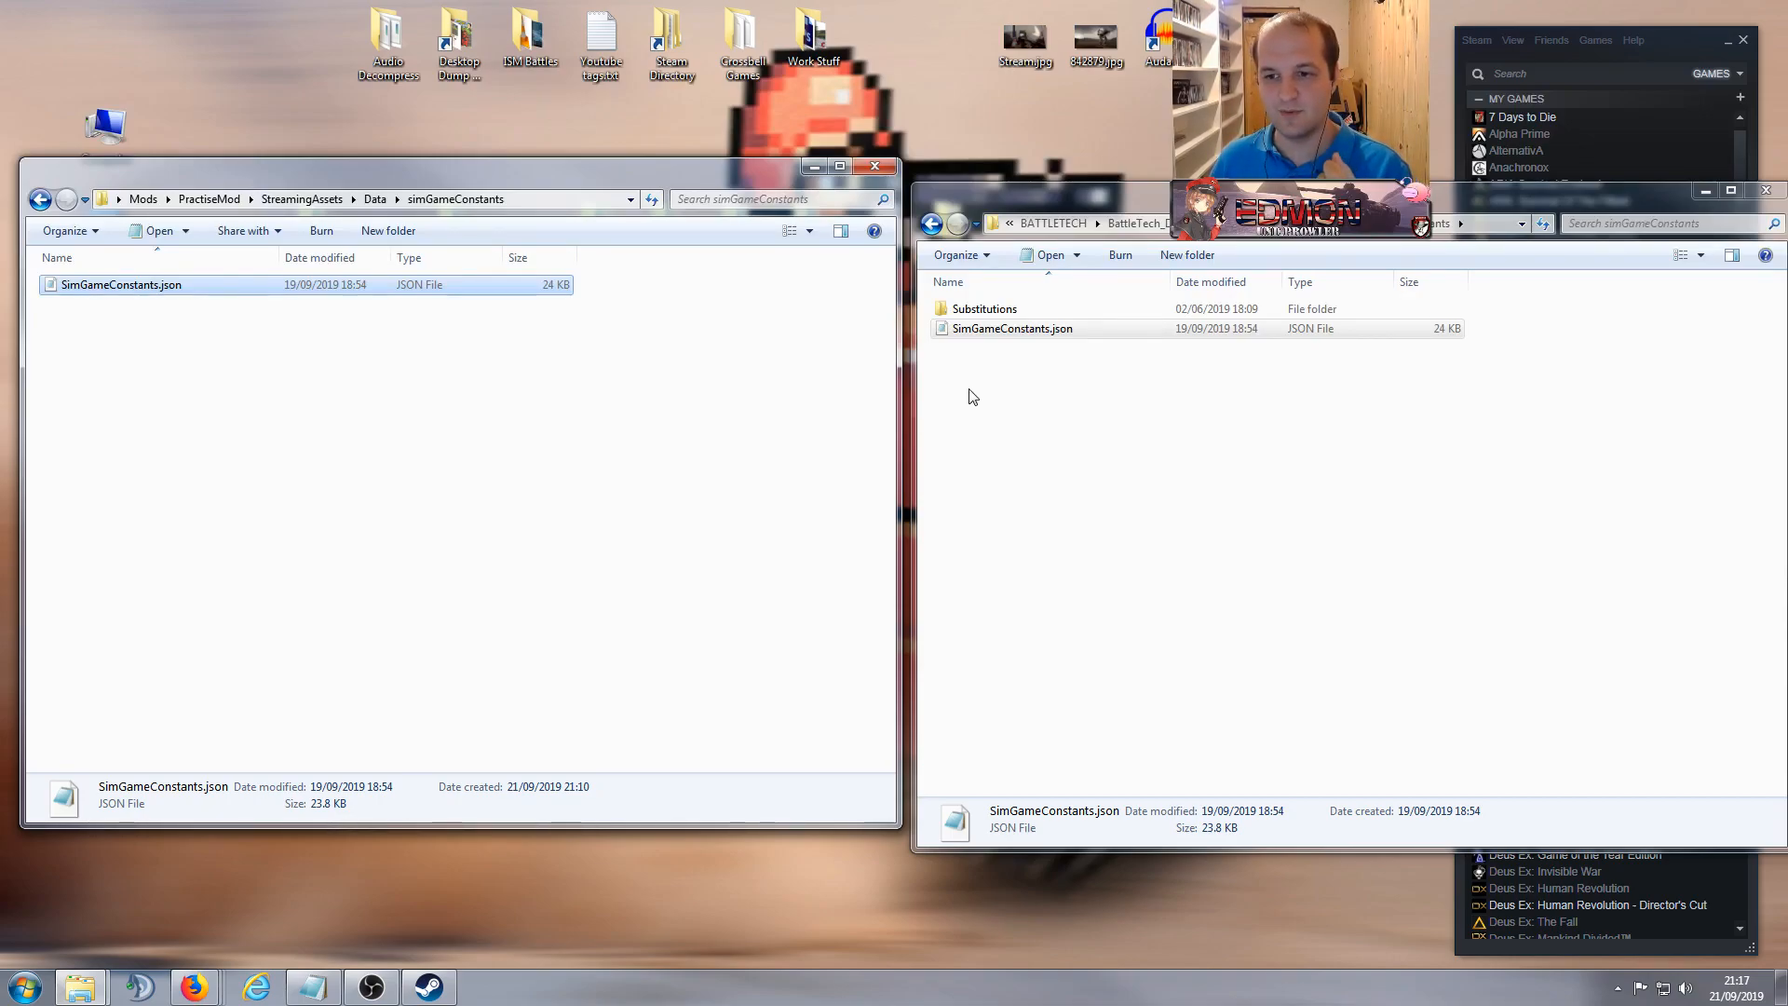
Step: Copy the hardpoints folder from the game's data folder into PractiseMod's StreamingAssets\Data folder
{"action": "left_click", "coordinate": [1329, 236]}
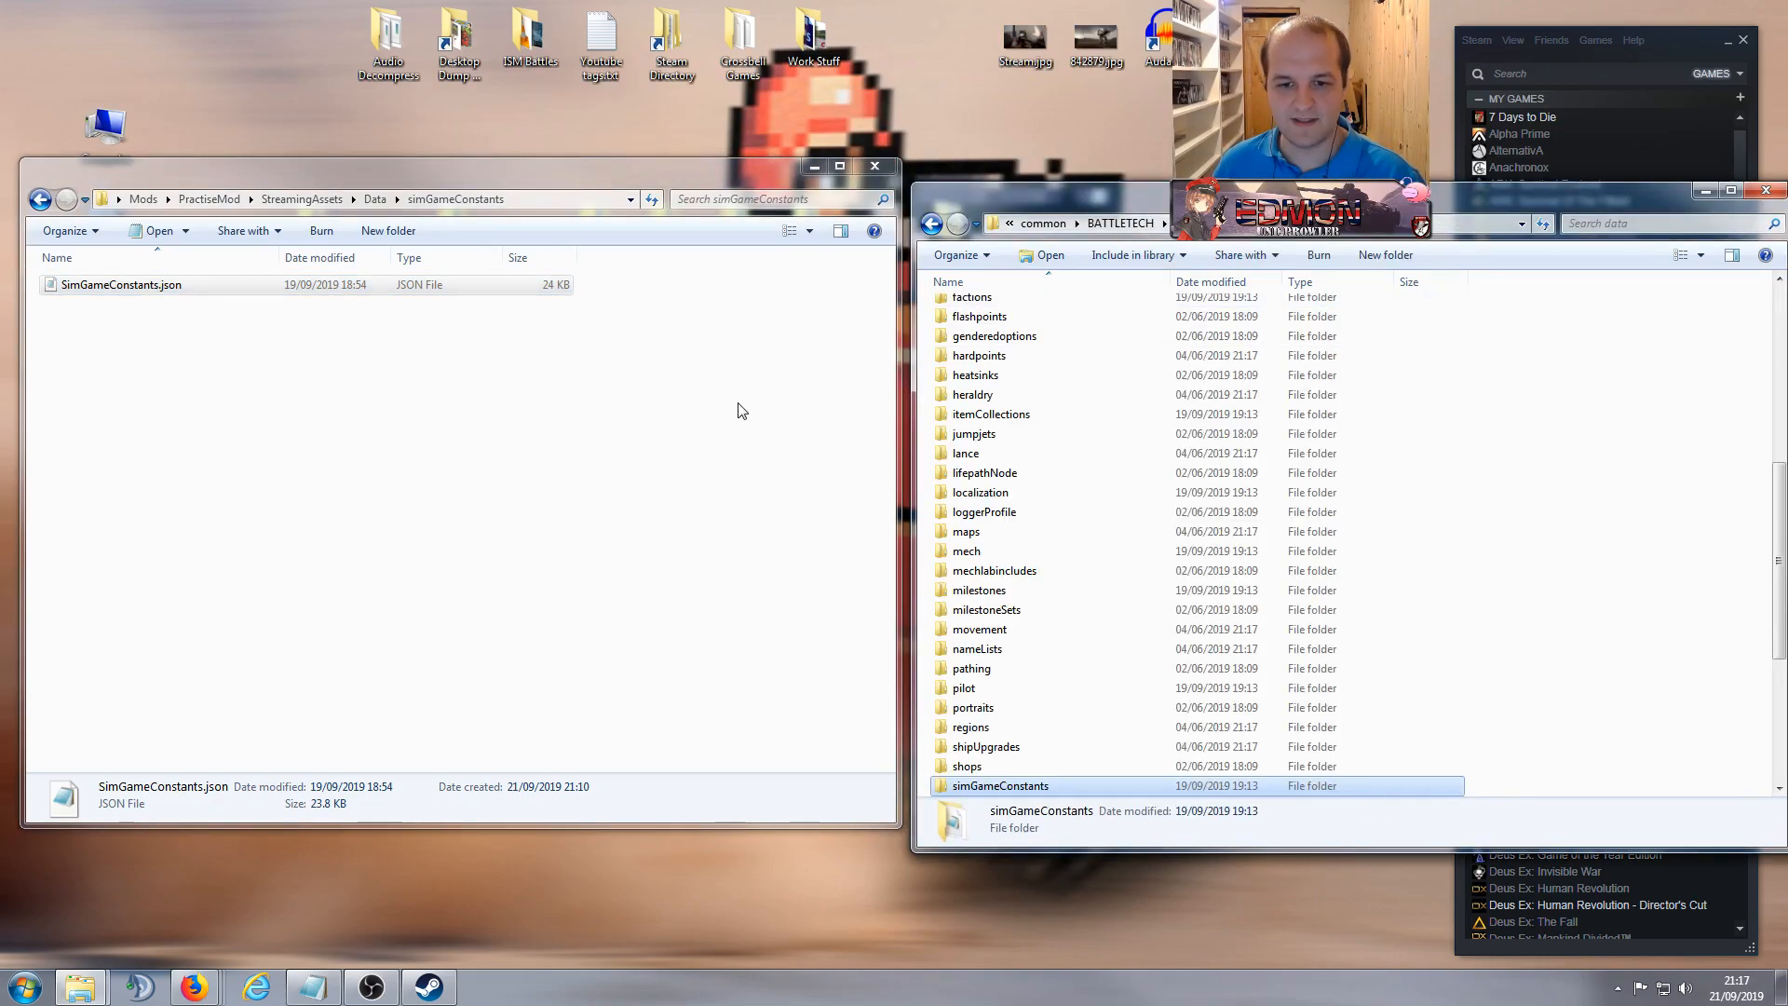
{"action": "left_click", "coordinate": [371, 199]}
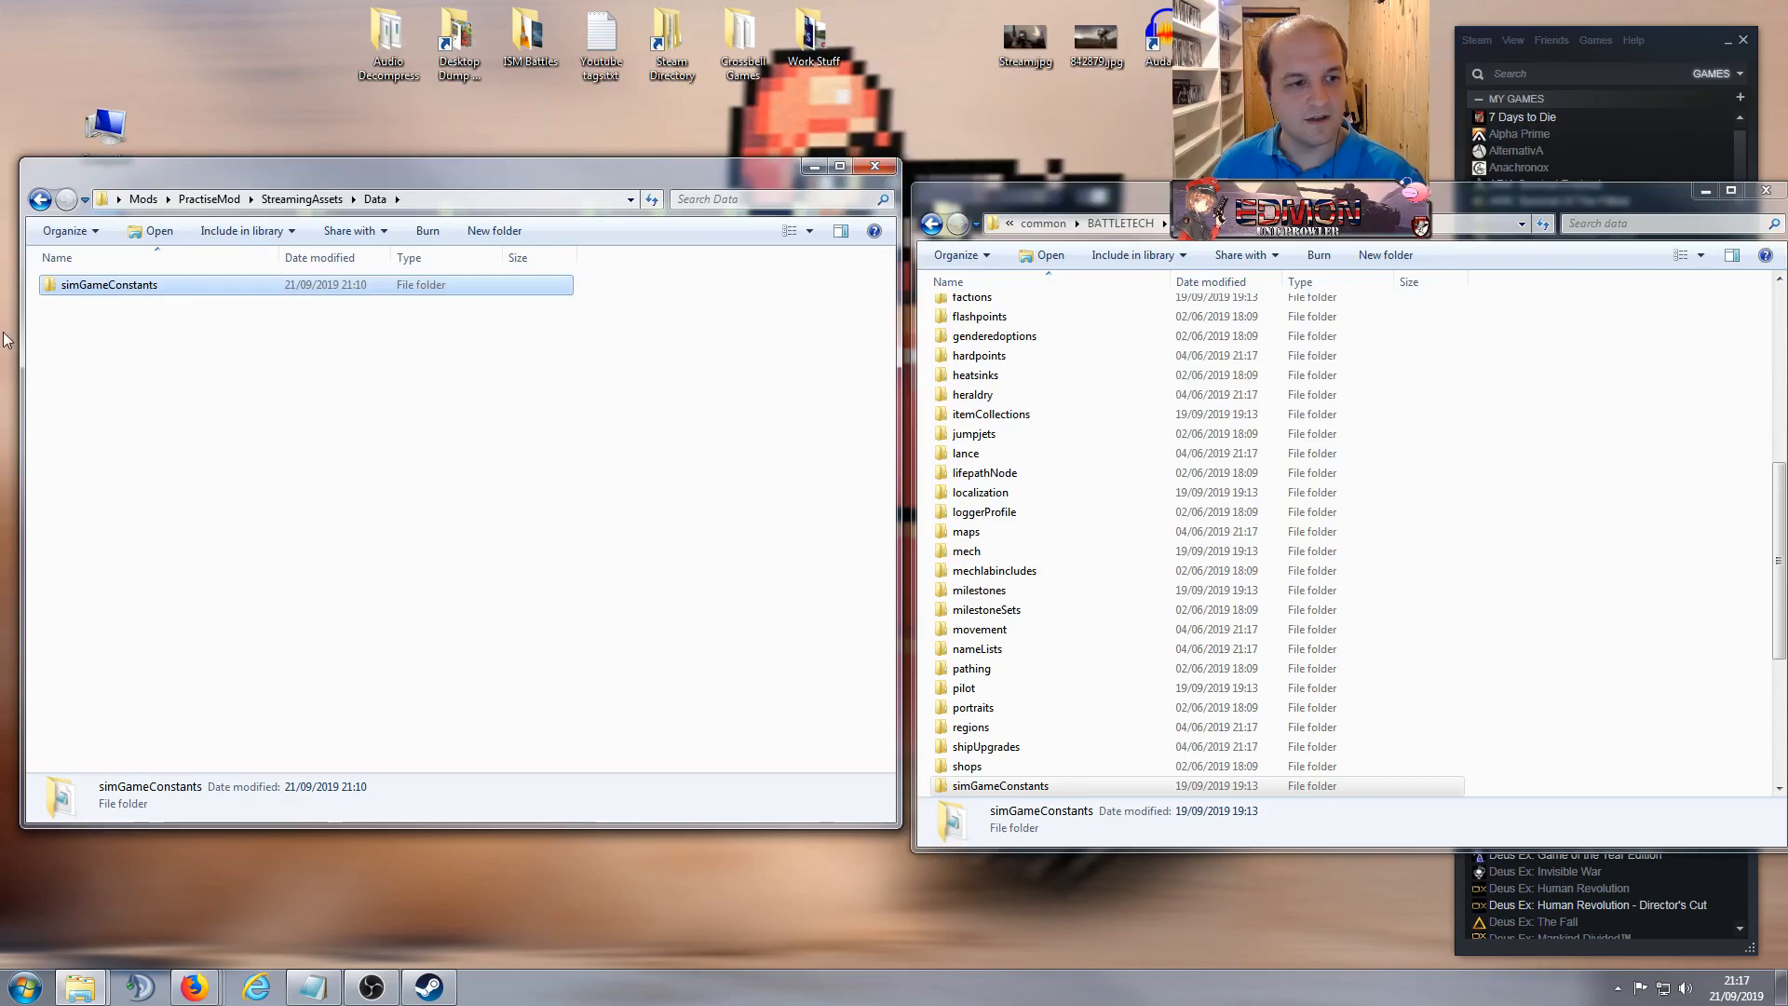
{"action": "left_click", "coordinate": [299, 428]}
{"action": "left_click", "coordinate": [967, 359]}
{"action": "double_click", "coordinate": [967, 360]}
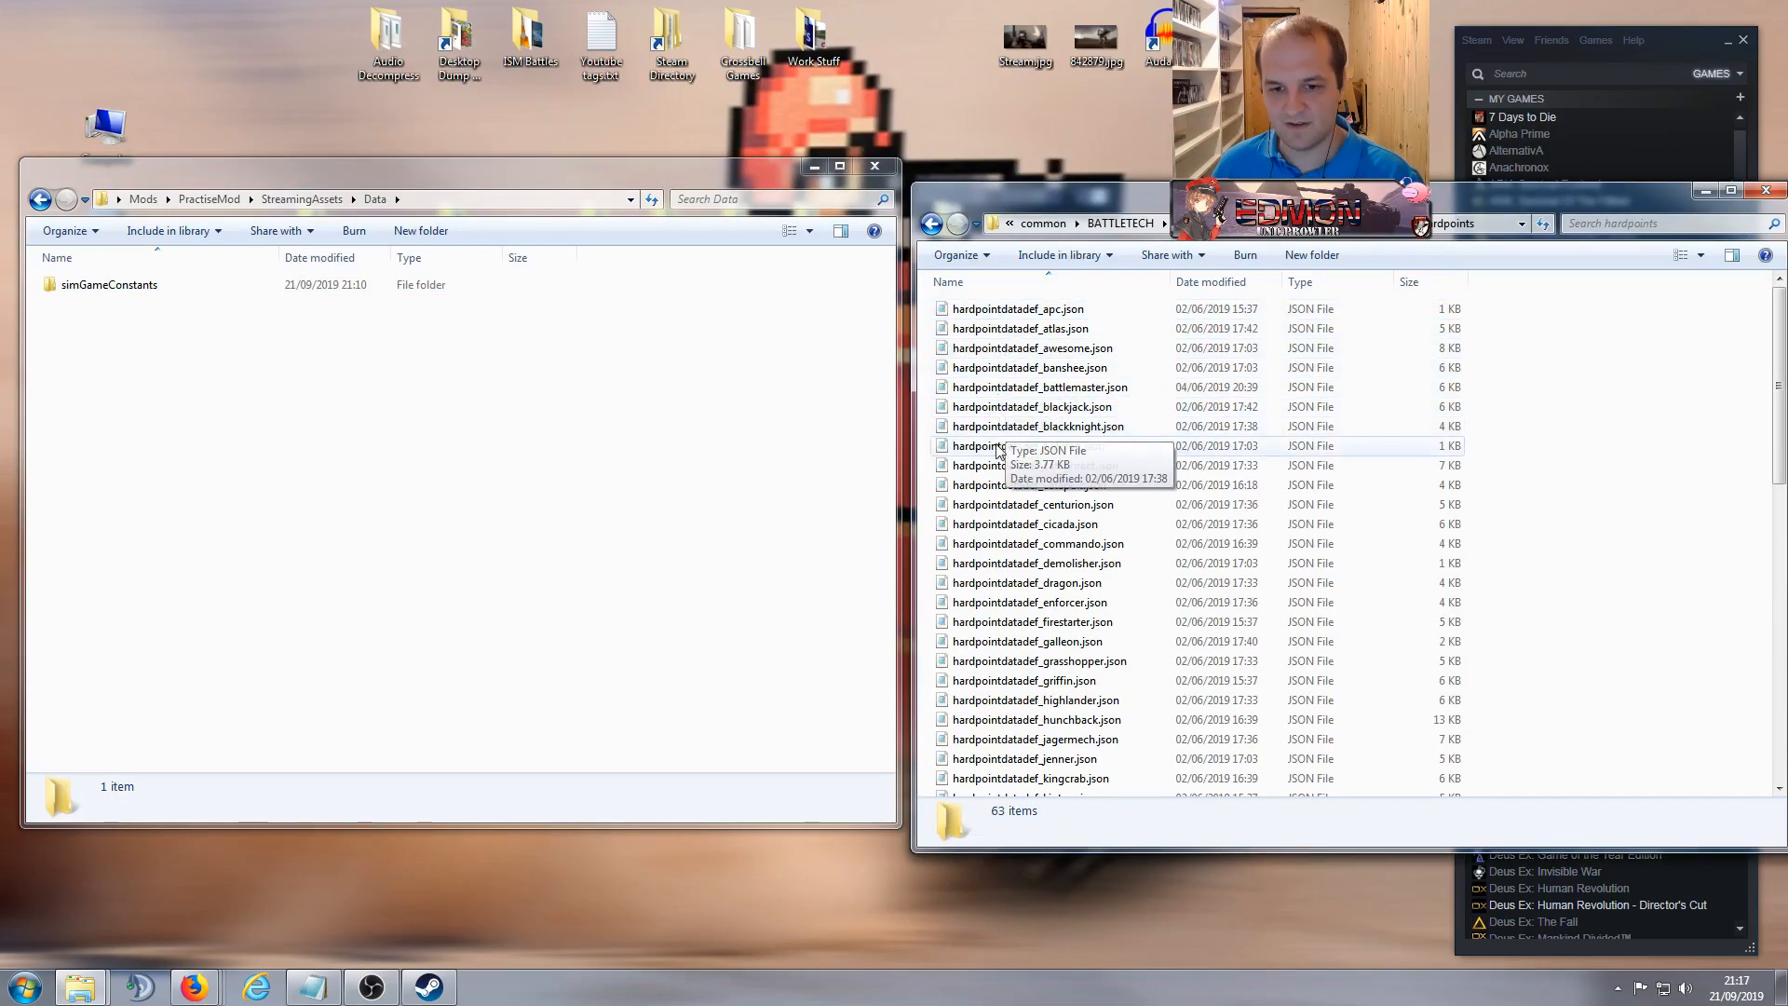
{"action": "left_click", "coordinate": [1400, 230]}
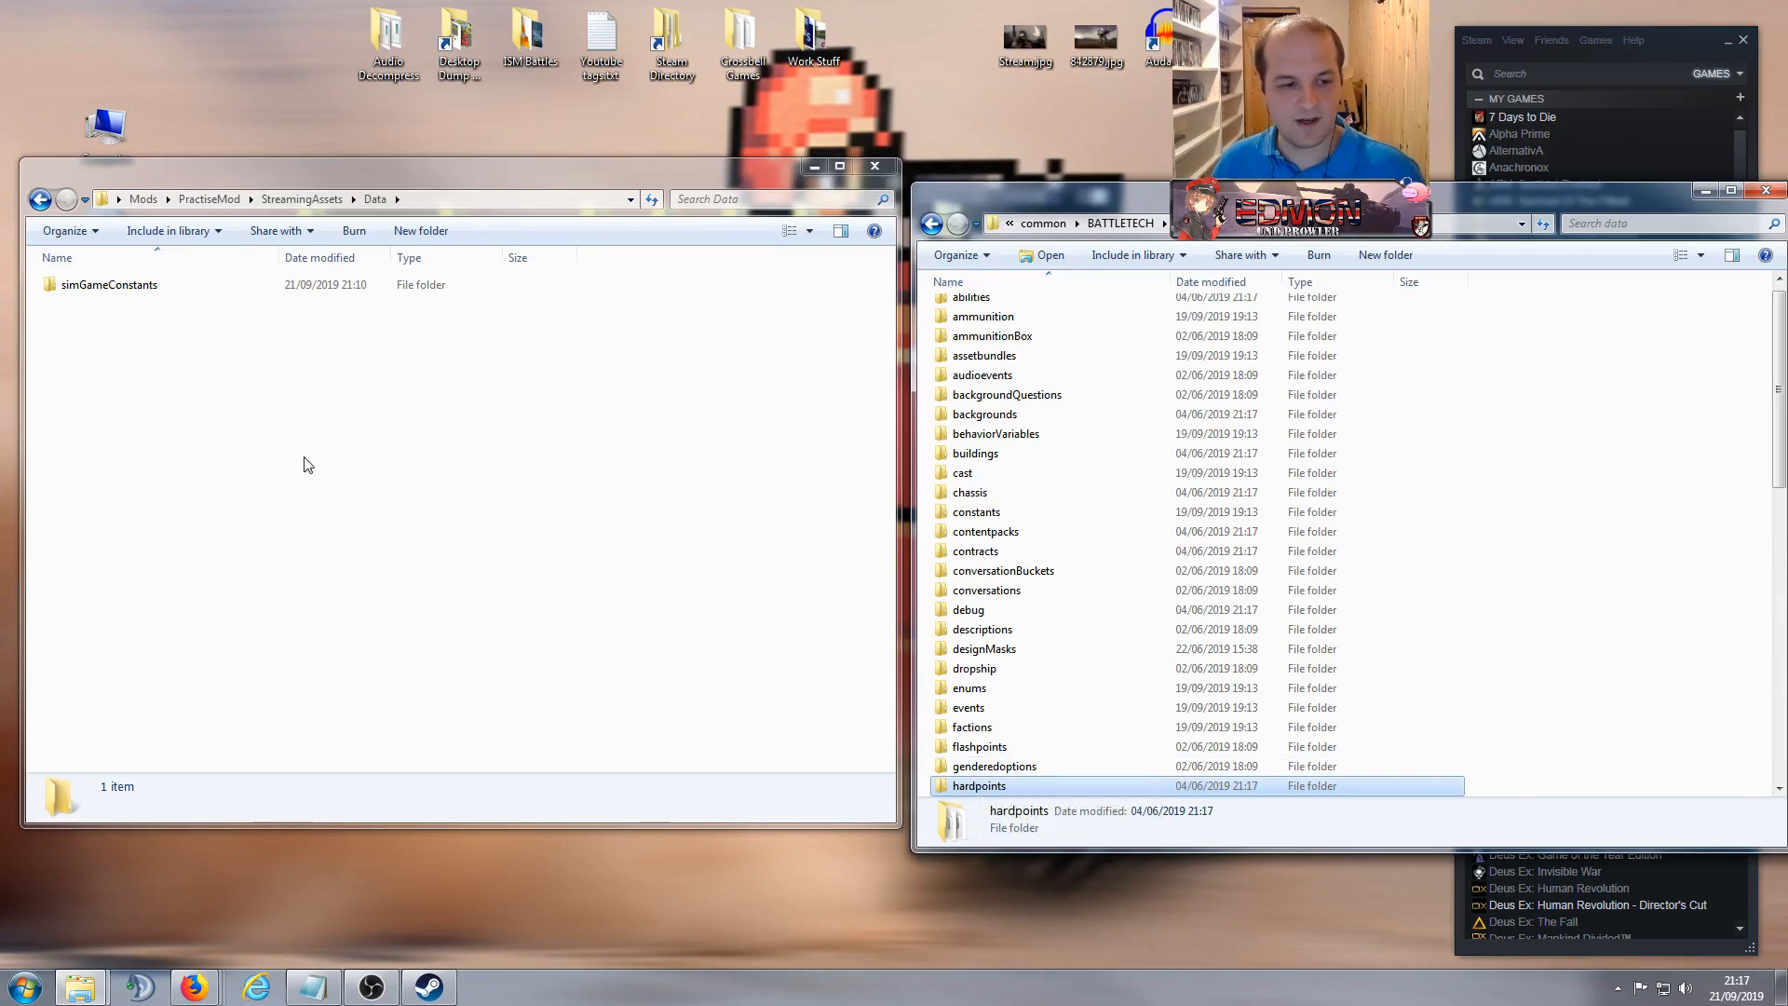
{"action": "left_click", "coordinate": [215, 434]}
{"action": "key", "text": "ctrl+v"}
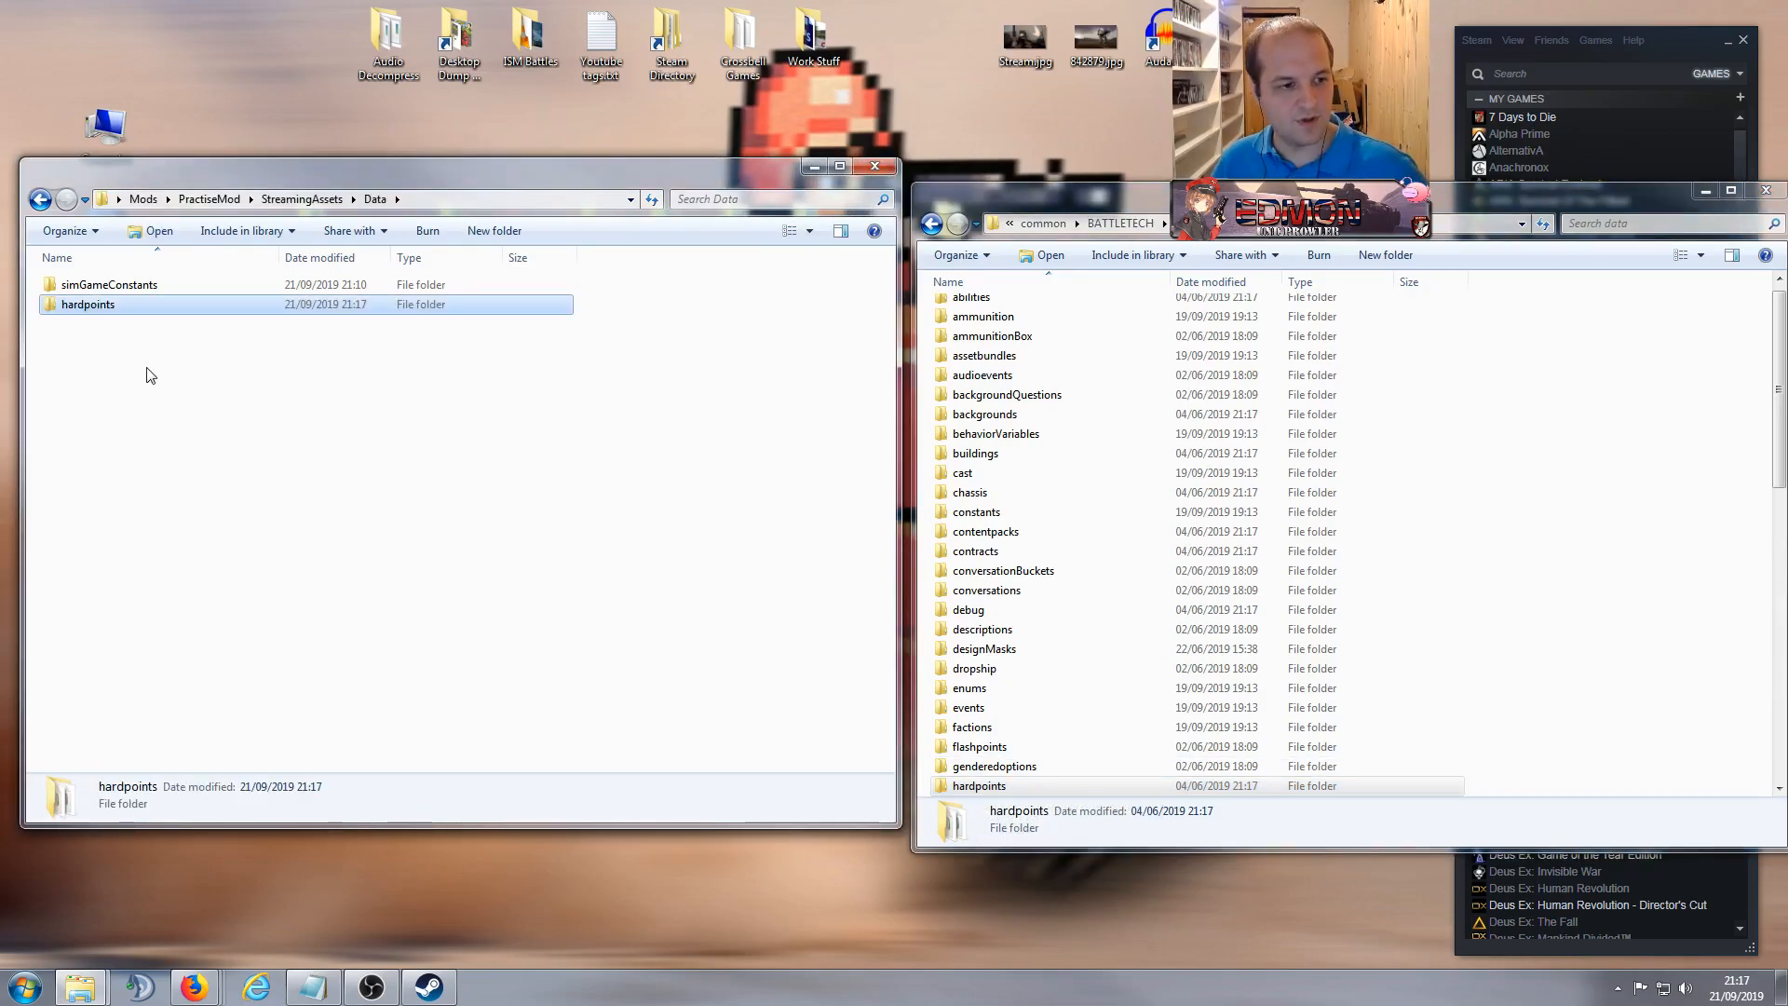
{"action": "left_click", "coordinate": [164, 370]}
Step: Open hardpointdatadef_awesome.json from the mod's hardpoints folder in PSPad editor and review its weapon entries from the centertorso to the leftarm location
{"action": "double_click", "coordinate": [93, 304]}
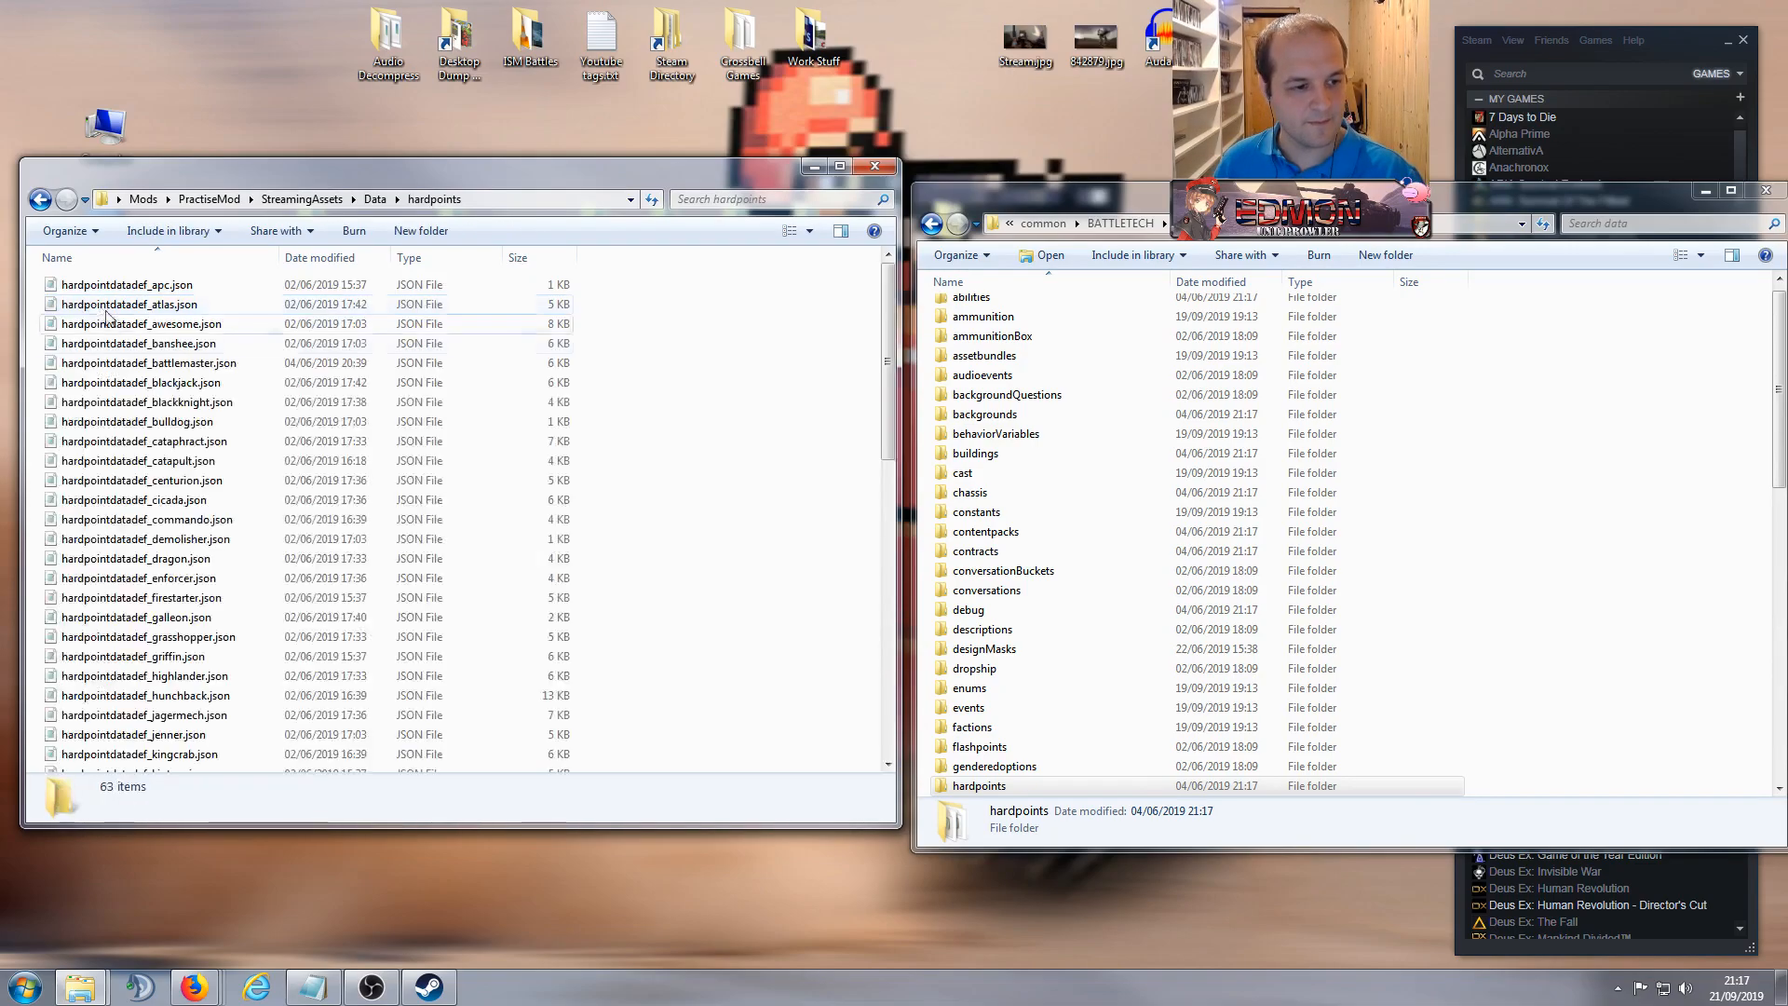
{"action": "right_click", "coordinate": [175, 328]}
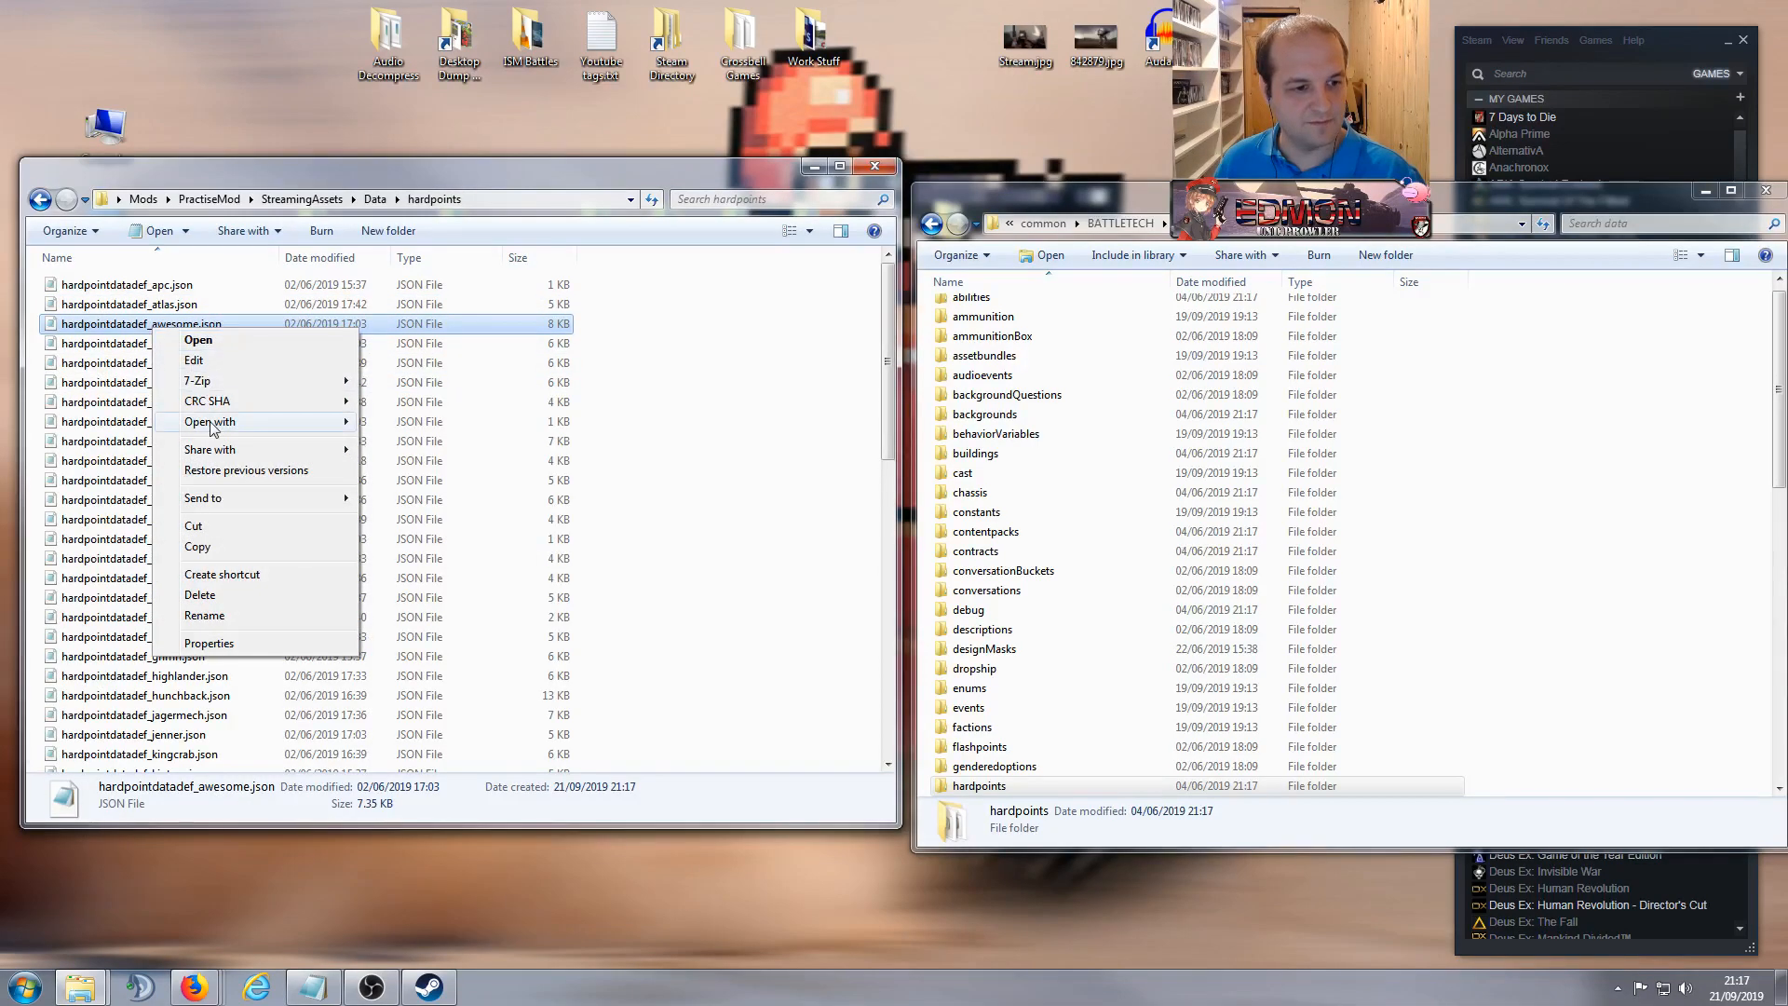
{"action": "mouse_move", "coordinate": [213, 426]}
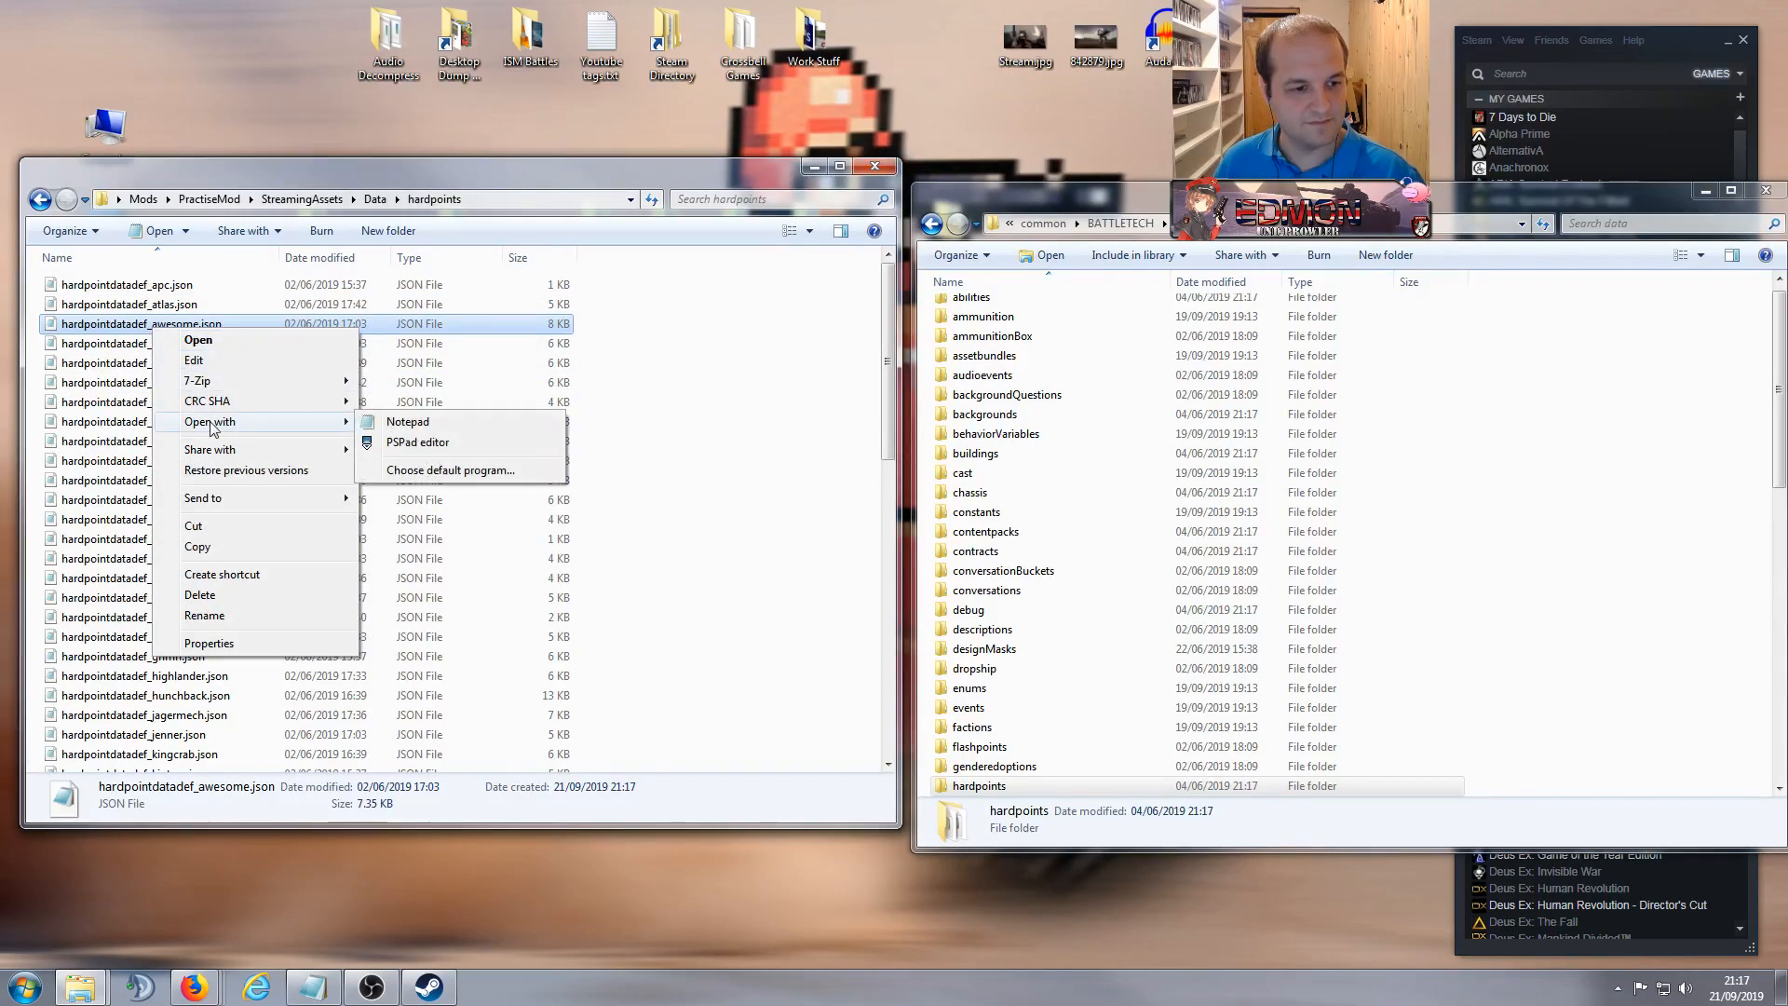
{"action": "left_click", "coordinate": [418, 443]}
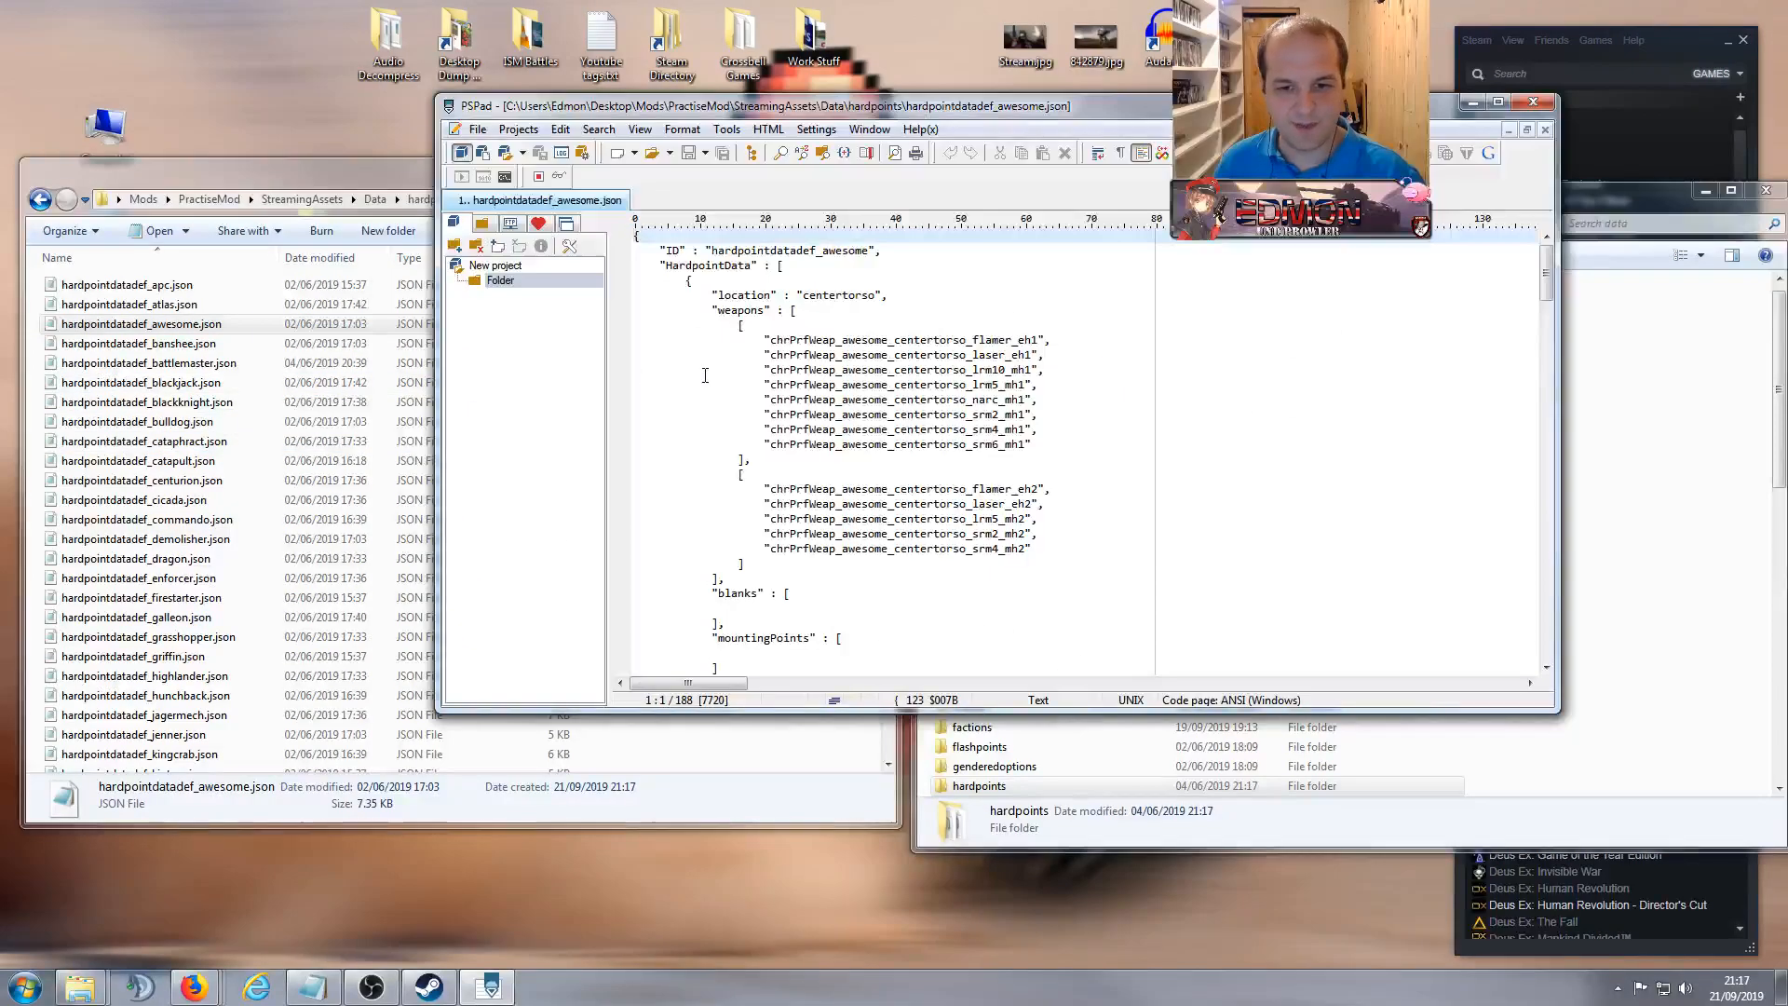
{"action": "left_click", "coordinate": [872, 356]}
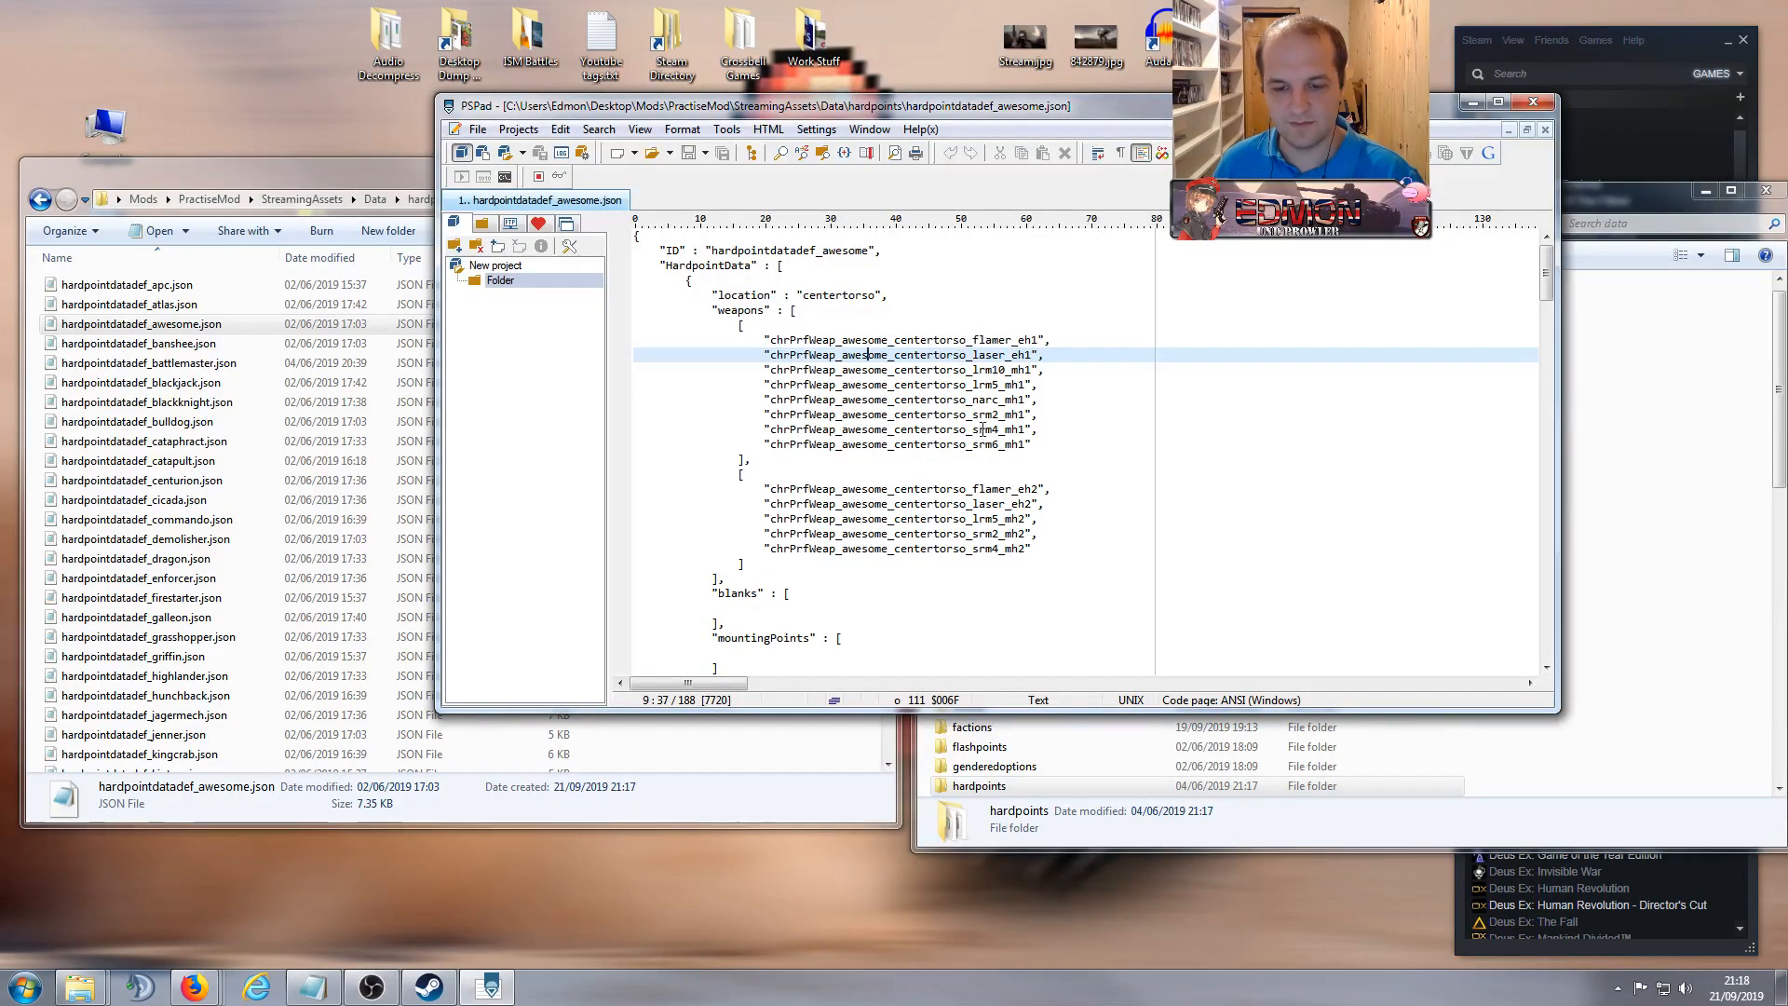
{"action": "scroll", "coordinate": [974, 447], "scroll_direction": "down", "scroll_amount": 2}
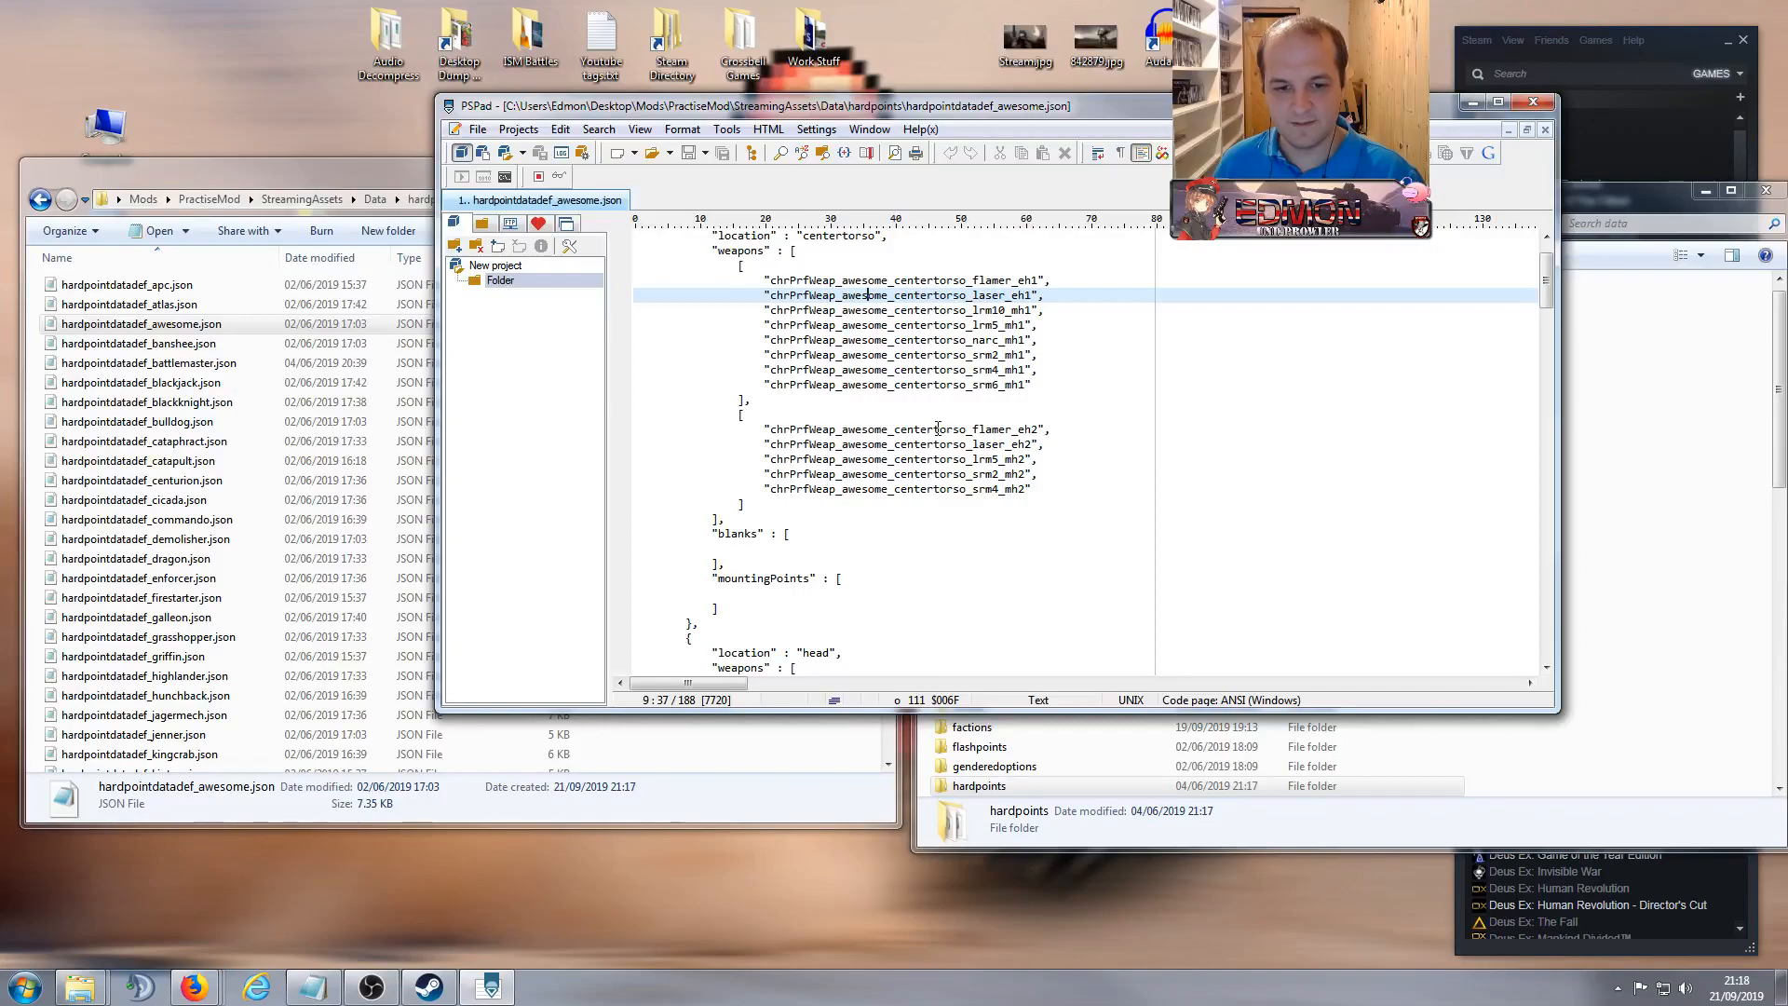
{"action": "scroll", "coordinate": [939, 428], "scroll_direction": "down", "scroll_amount": 7}
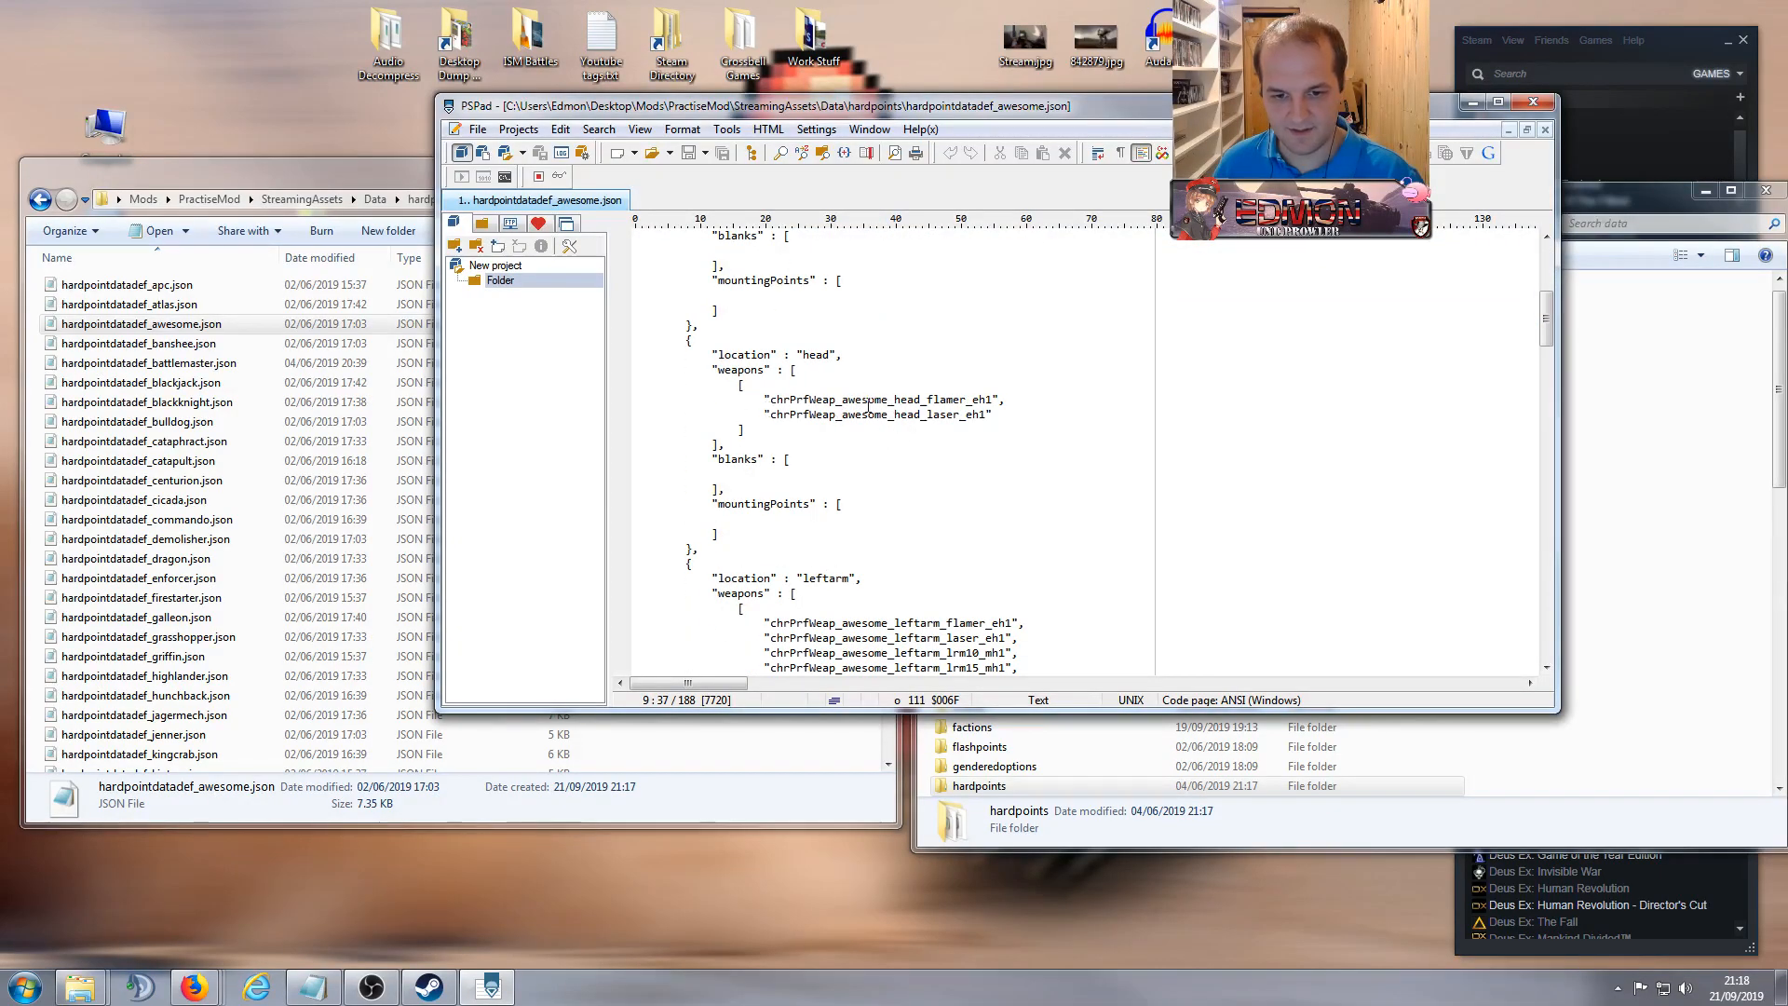
{"action": "scroll", "coordinate": [913, 553], "scroll_direction": "down", "scroll_amount": 7}
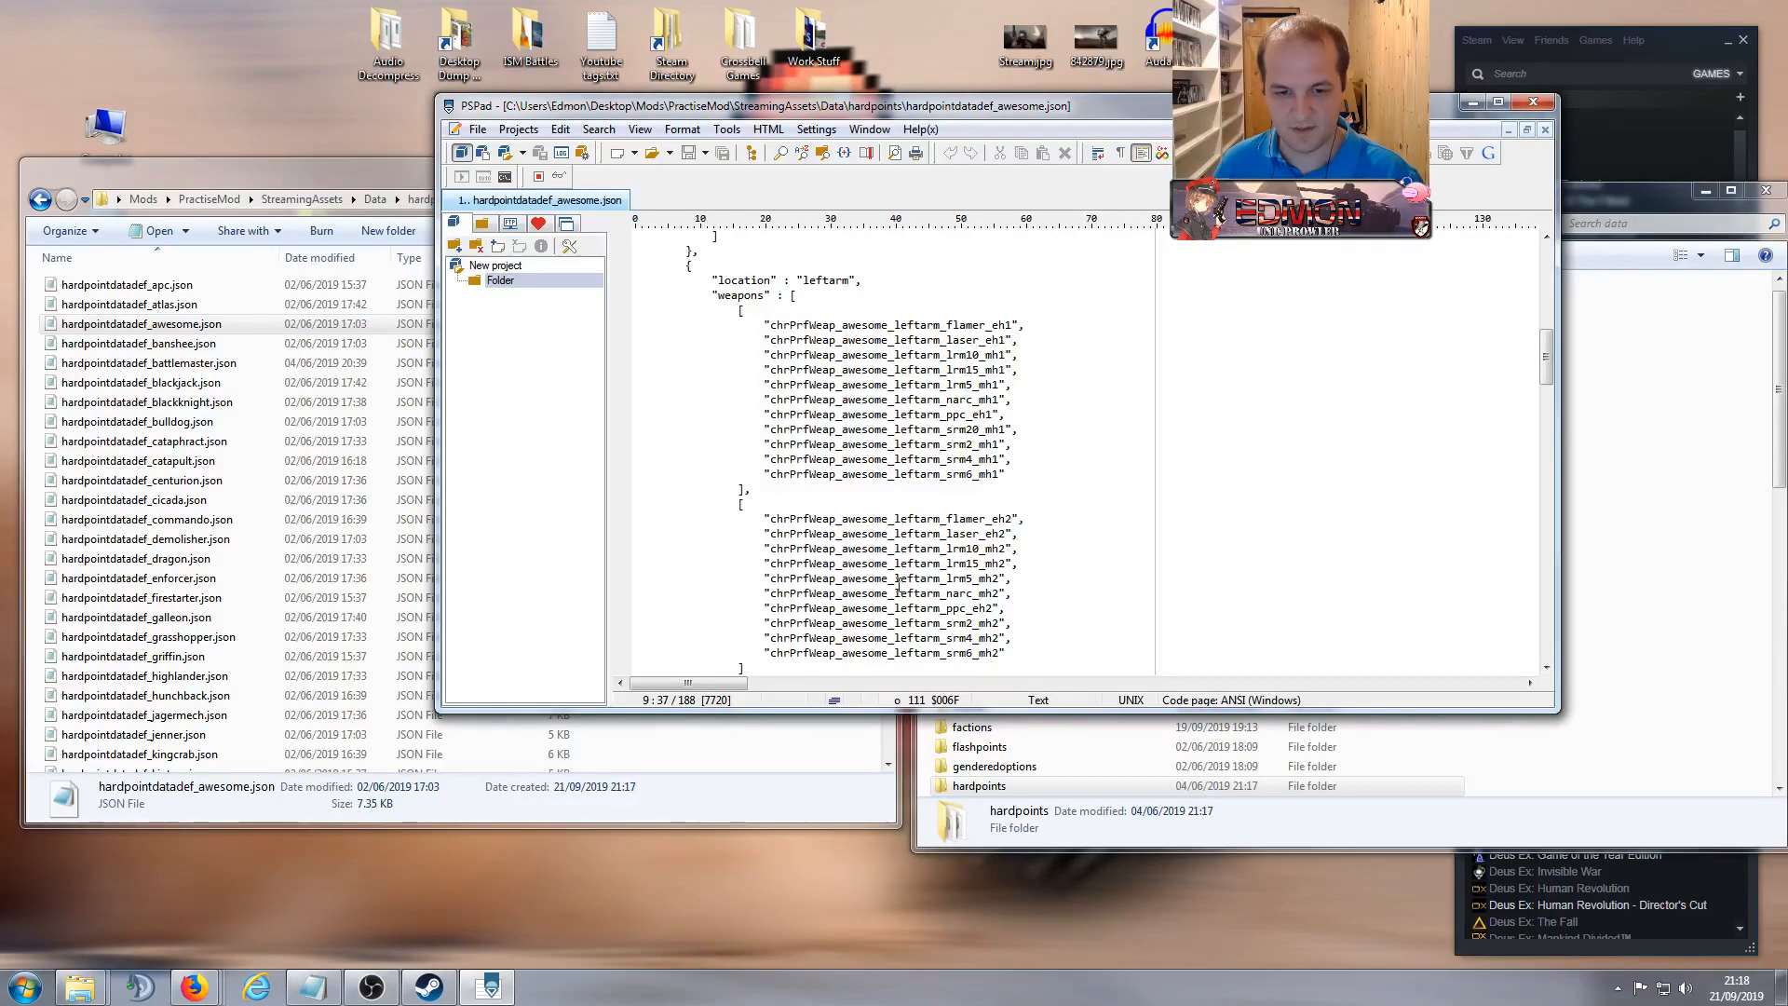
{"action": "scroll", "coordinate": [899, 585], "scroll_direction": "down", "scroll_amount": 4}
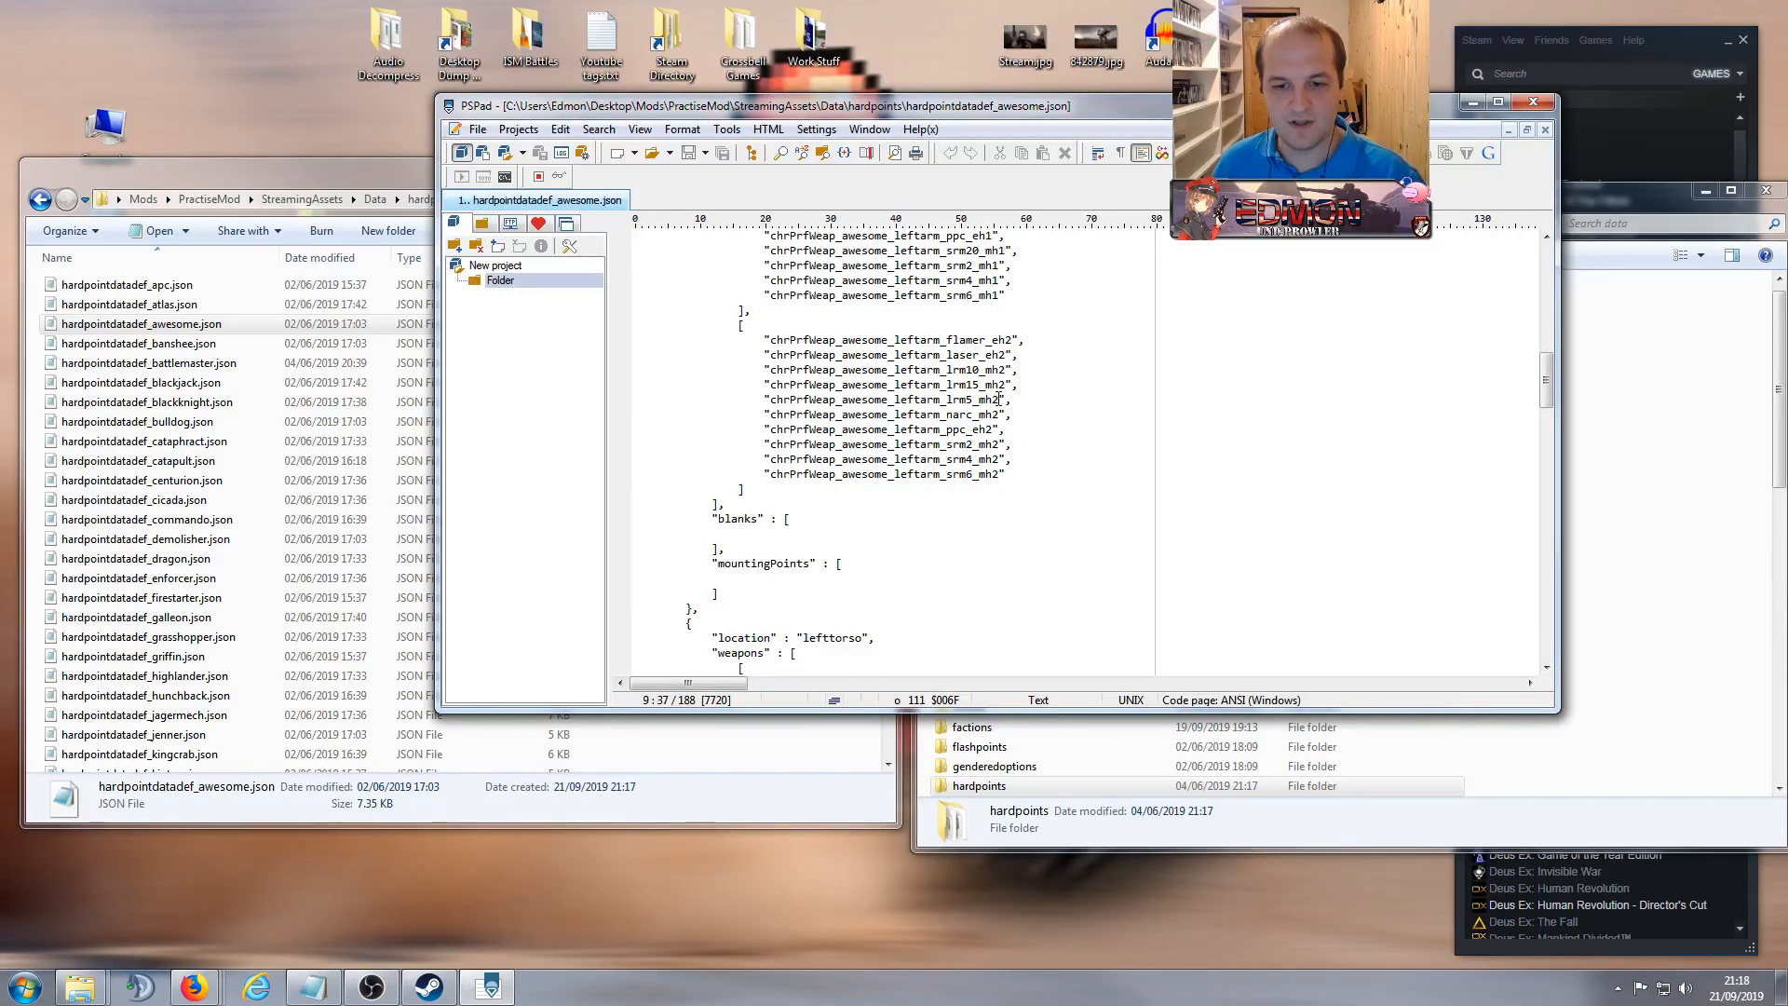
Step: Duplicate the "chrPrfWeap_awesome_leftarm_narc_mh2" line directly below itself in the second leftarm weapons list
{"action": "left_click_drag", "start_coordinate": [1006, 399], "coordinate": [765, 414]}
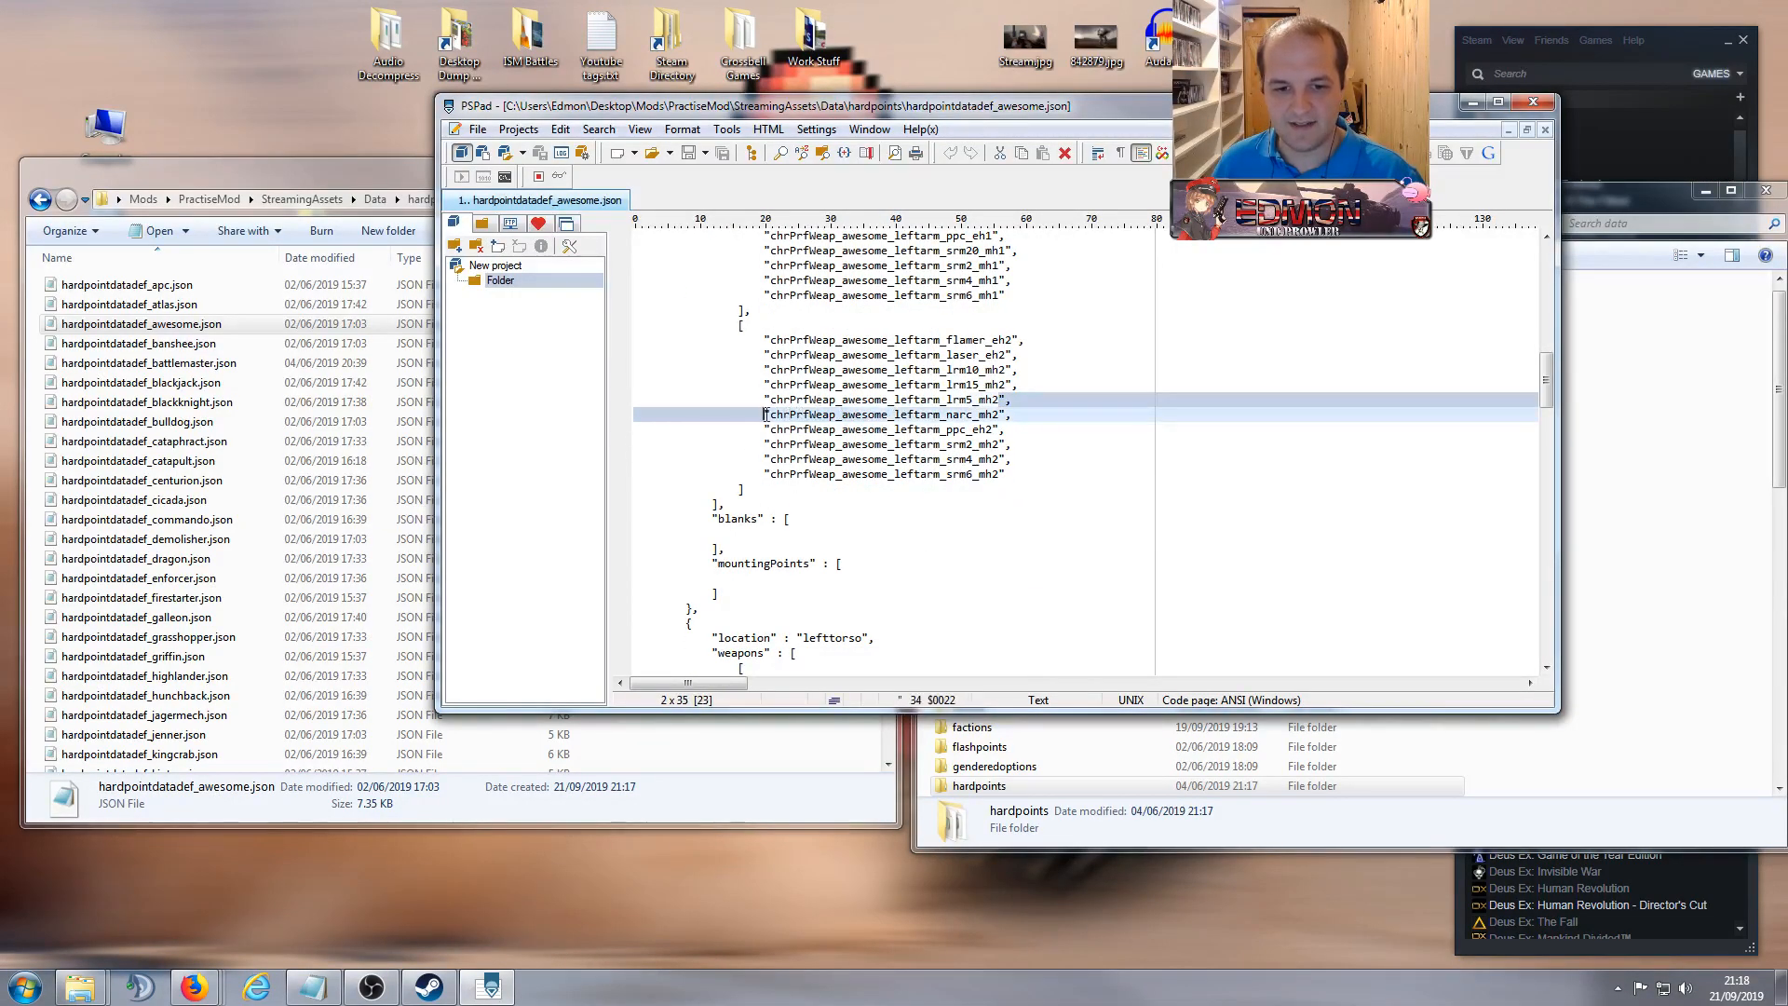
{"action": "left_click", "coordinate": [987, 414]}
{"action": "left_click_drag", "start_coordinate": [1017, 415], "coordinate": [761, 418]}
{"action": "key", "text": "ctrl+c"}
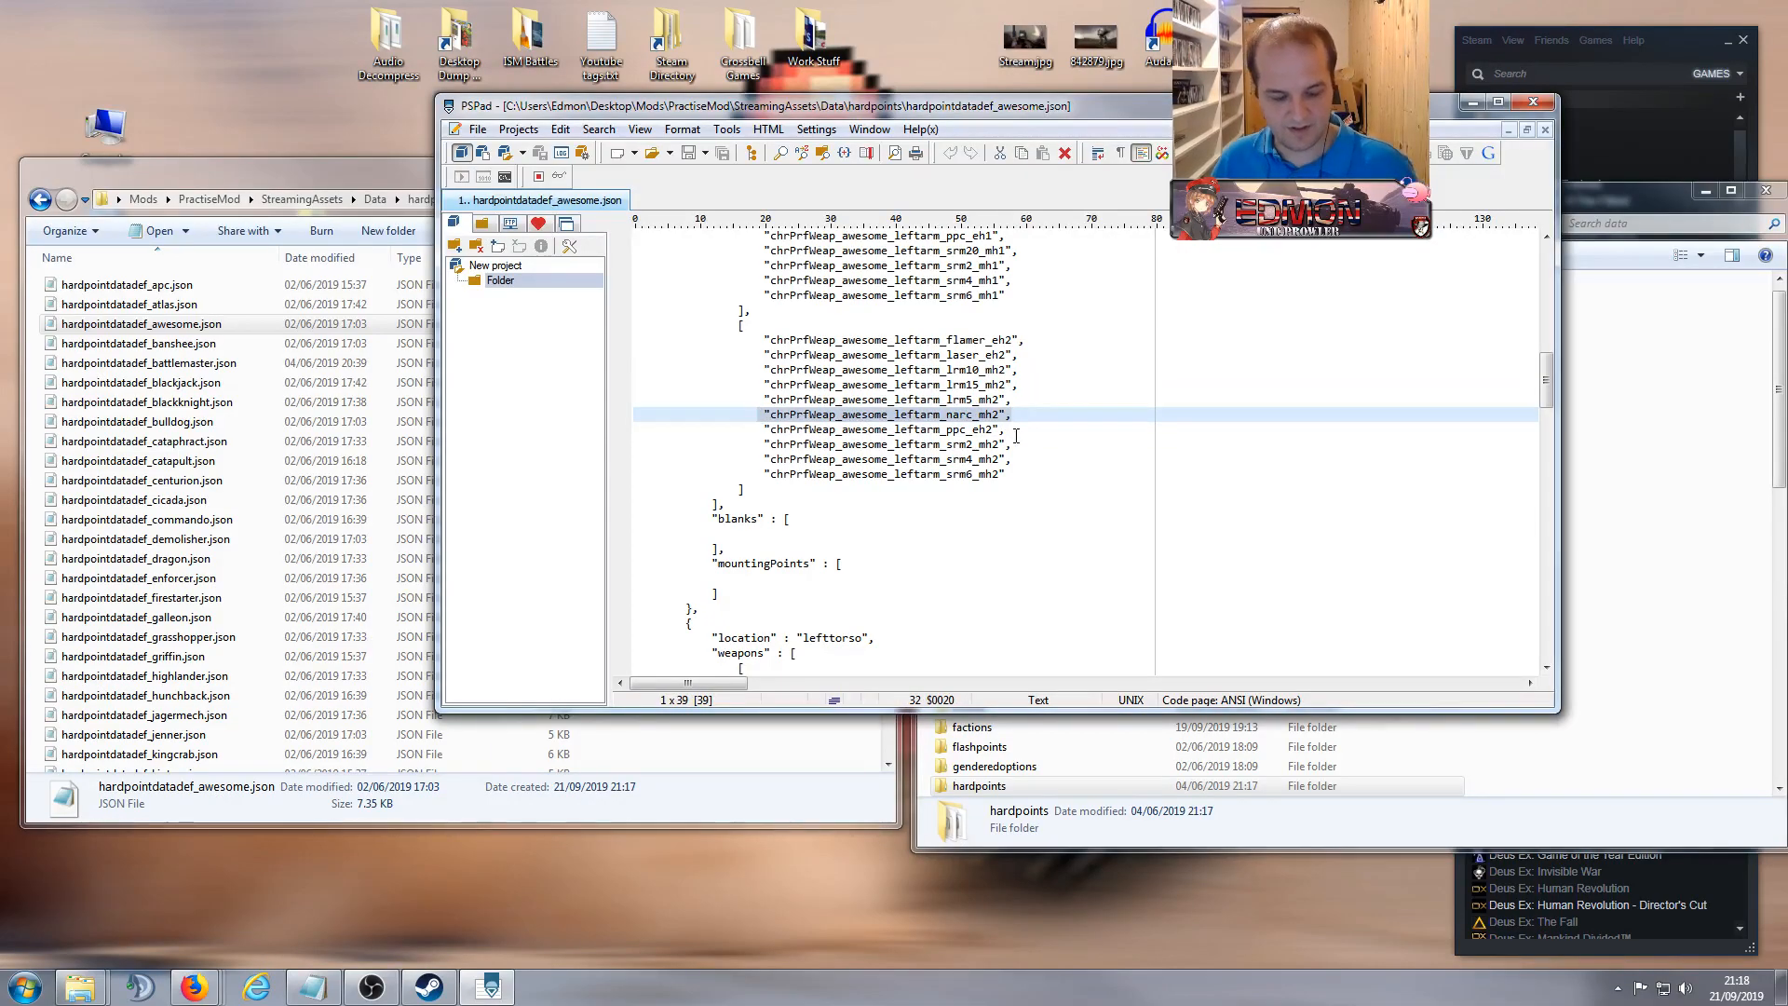
{"action": "left_click", "coordinate": [1019, 414]}
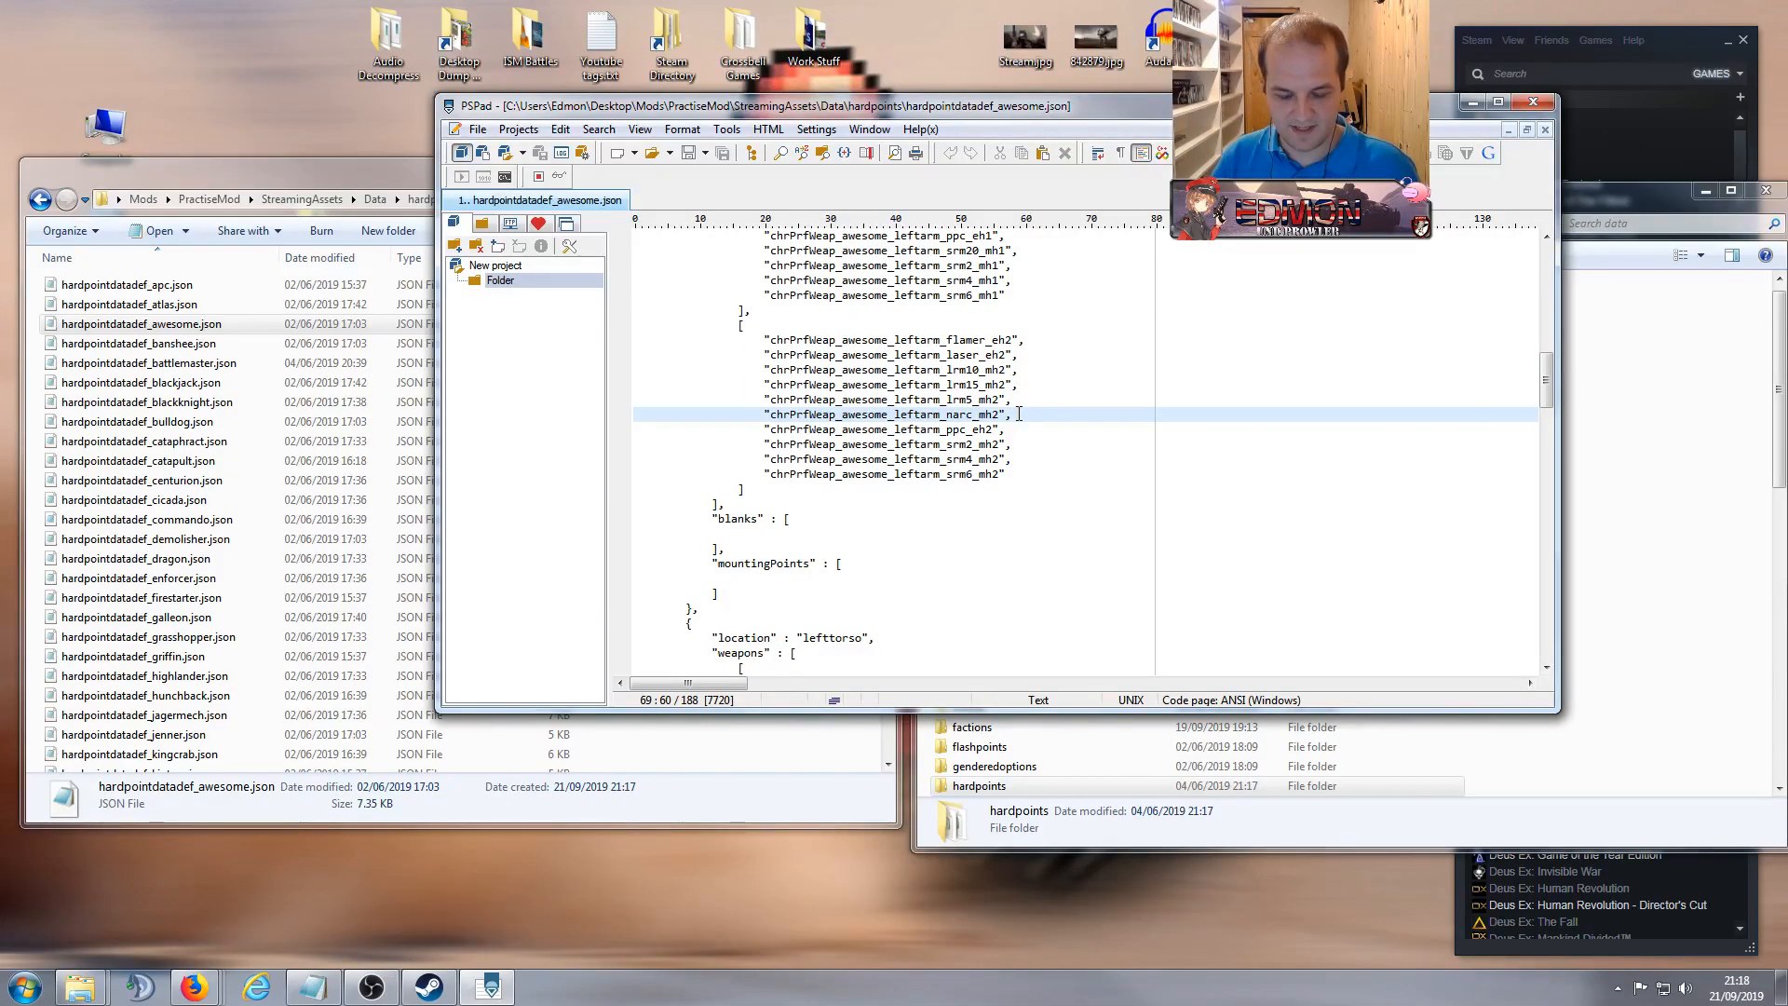
{"action": "key", "text": "Return"}
{"action": "key", "text": "ctrl+v"}
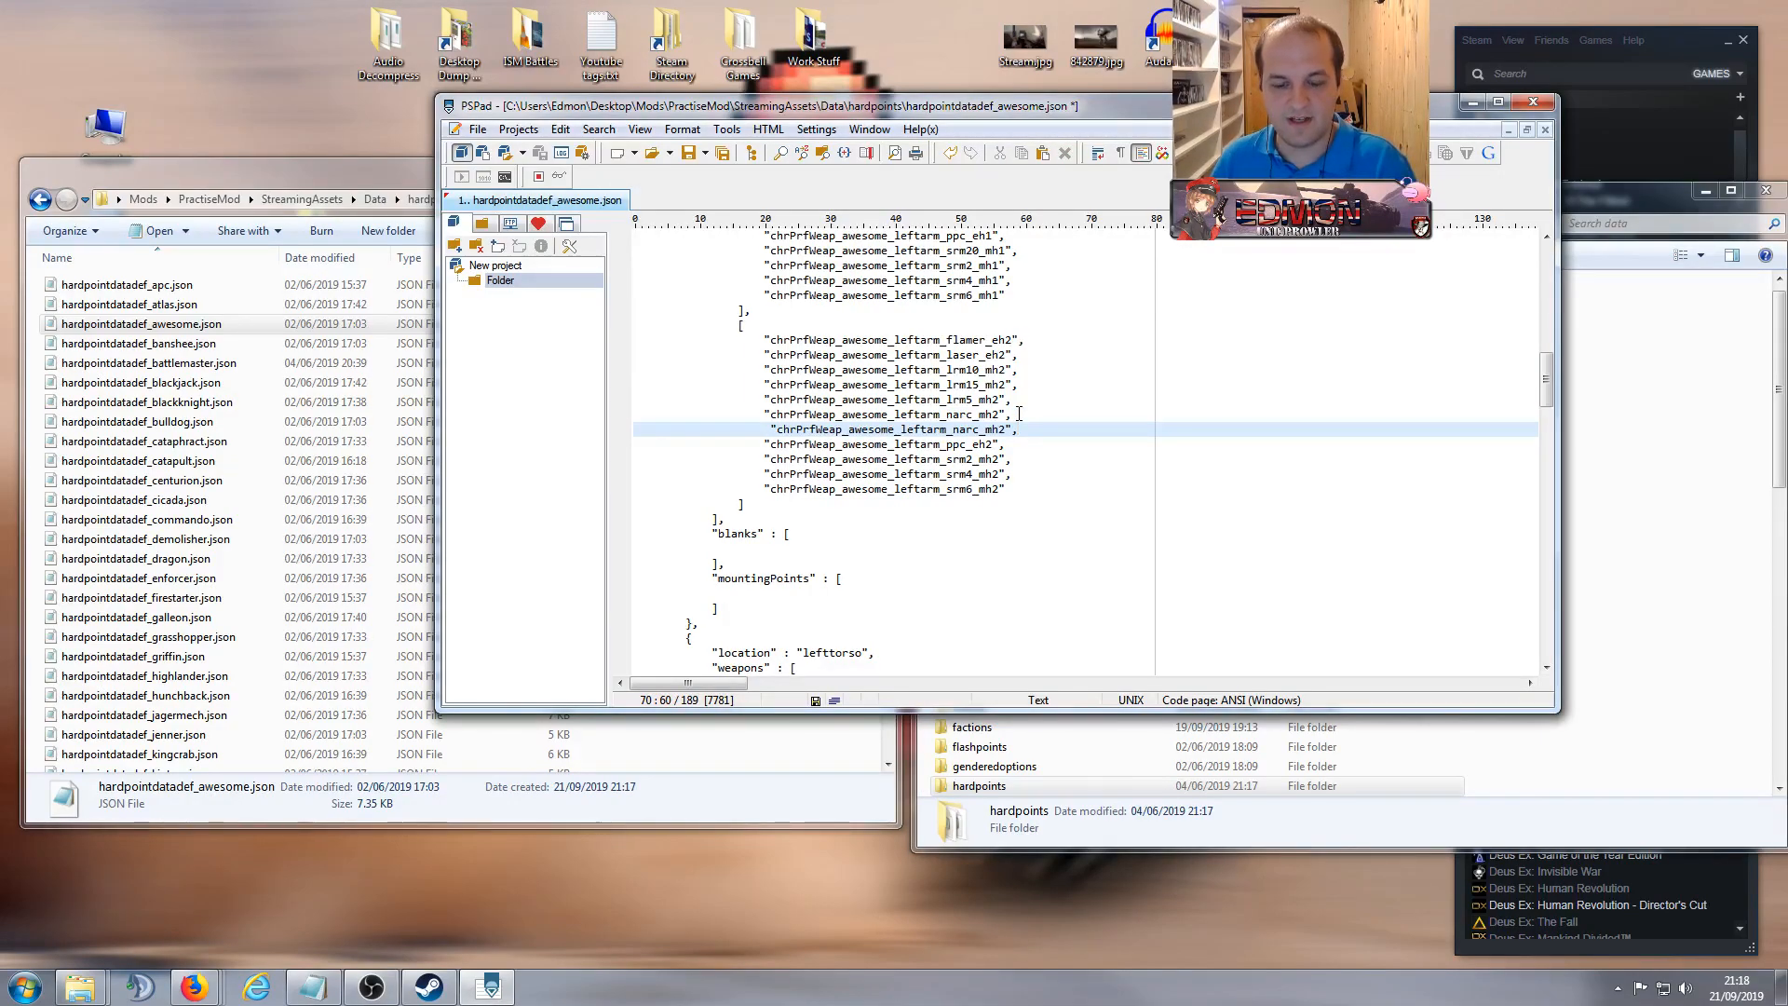
Step: Remove the extra leading space from the duplicated narc_mh2 line so it aligns with the neighbouring weapon entries
{"action": "left_click", "coordinate": [772, 429]}
{"action": "key", "text": "BackSpace"}
{"action": "left_click_drag", "start_coordinate": [752, 429], "coordinate": [637, 433]}
{"action": "left_click", "coordinate": [747, 429]}
{"action": "left_click_drag", "start_coordinate": [764, 430], "coordinate": [771, 430]}
{"action": "left_click", "coordinate": [1047, 444]}
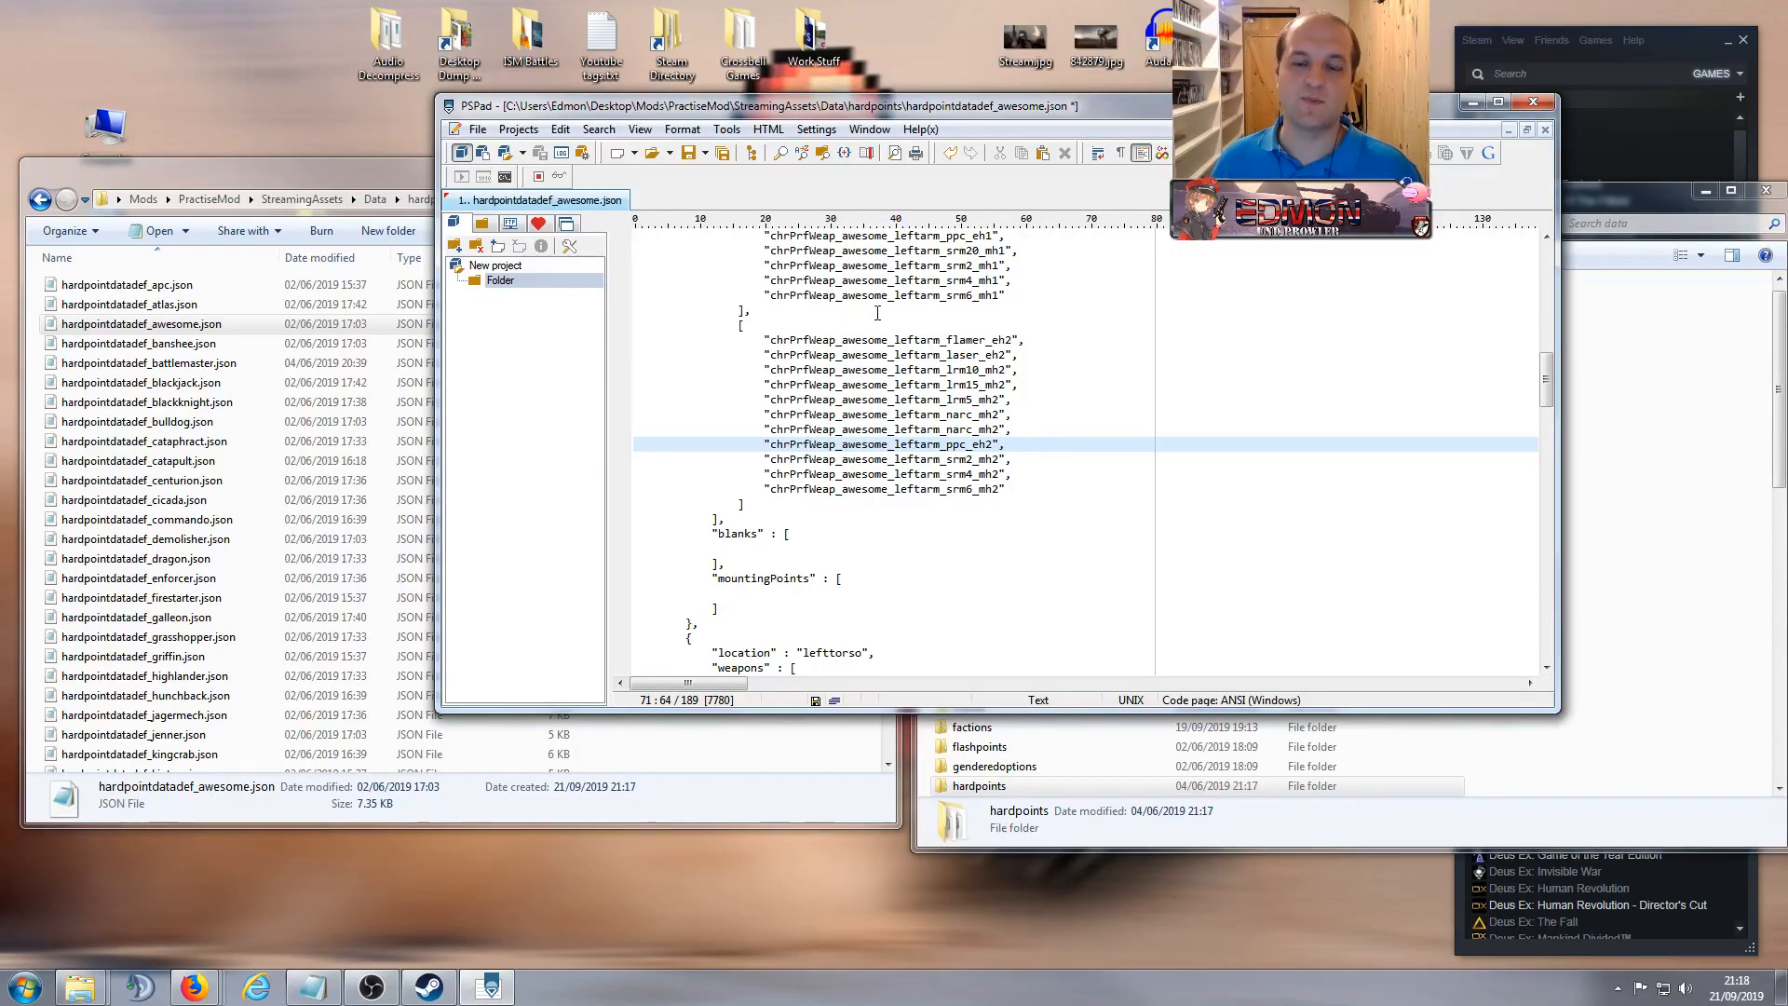
Step: Check the line alignment of the second leftarm weapons list and compare it with the first leftarm list and the lefttorso lists
{"action": "left_click_drag", "start_coordinate": [759, 476], "coordinate": [638, 480]}
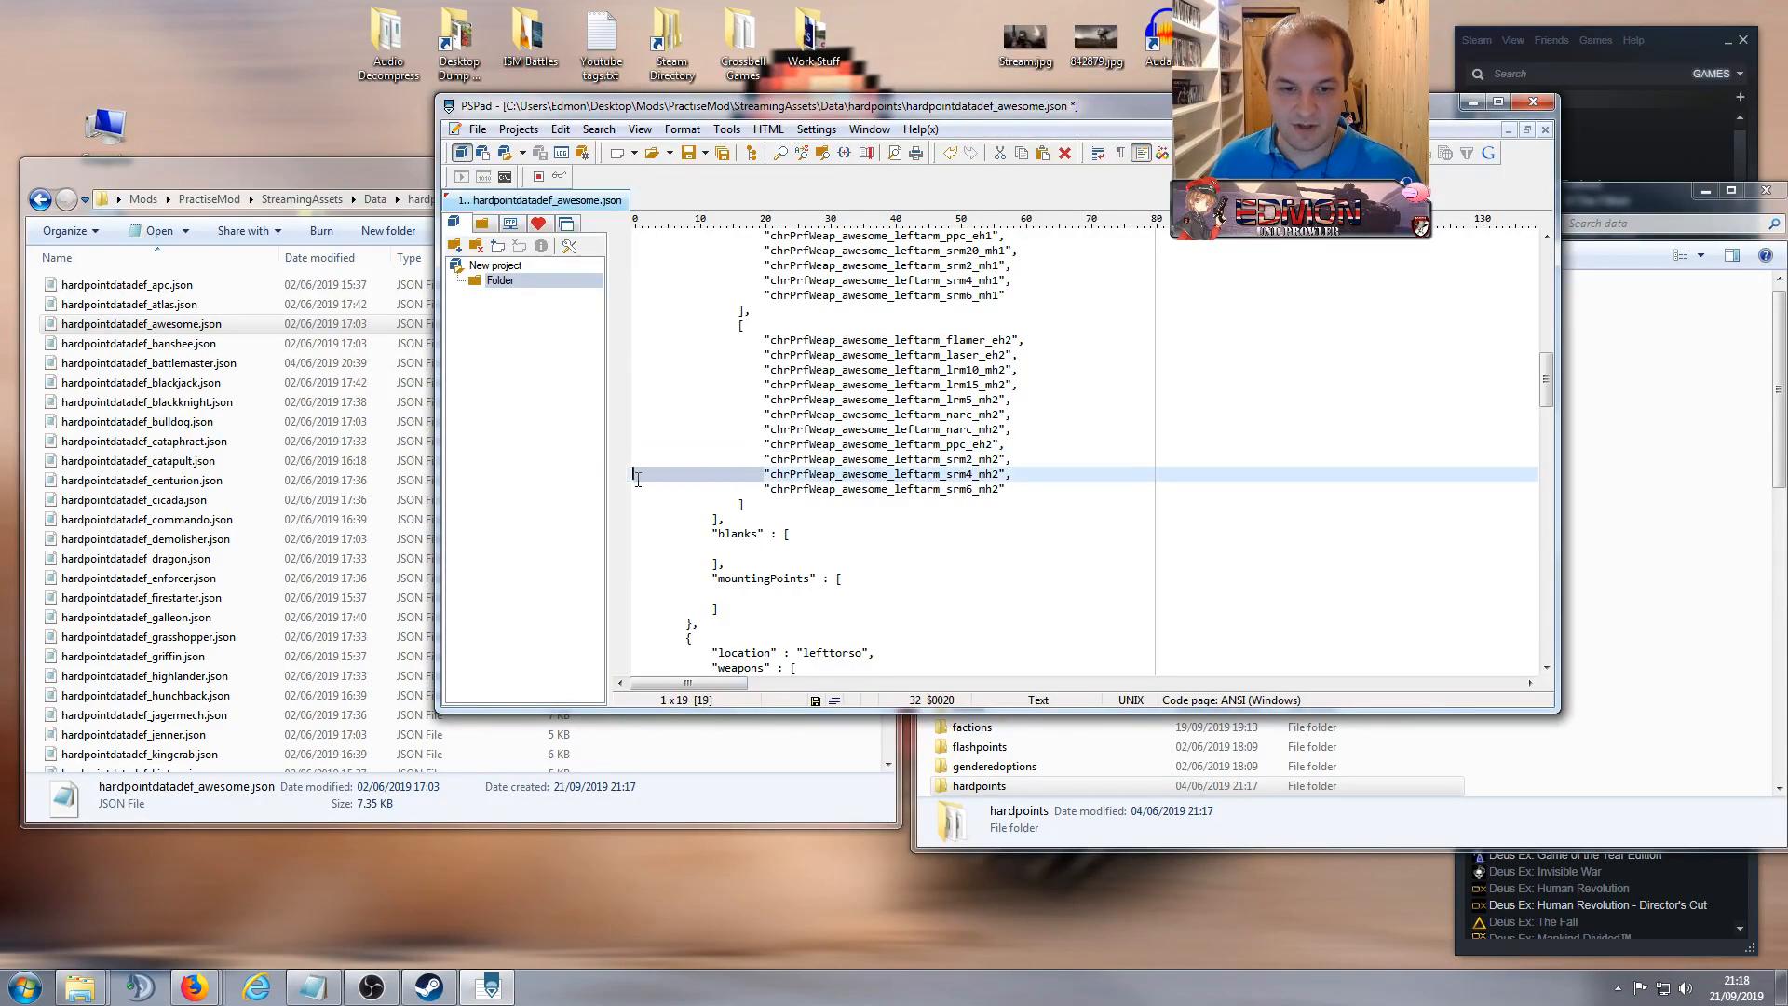
{"action": "left_click", "coordinate": [726, 414]}
{"action": "left_click", "coordinate": [975, 384]}
{"action": "scroll", "coordinate": [959, 384], "scroll_direction": "up", "scroll_amount": 6}
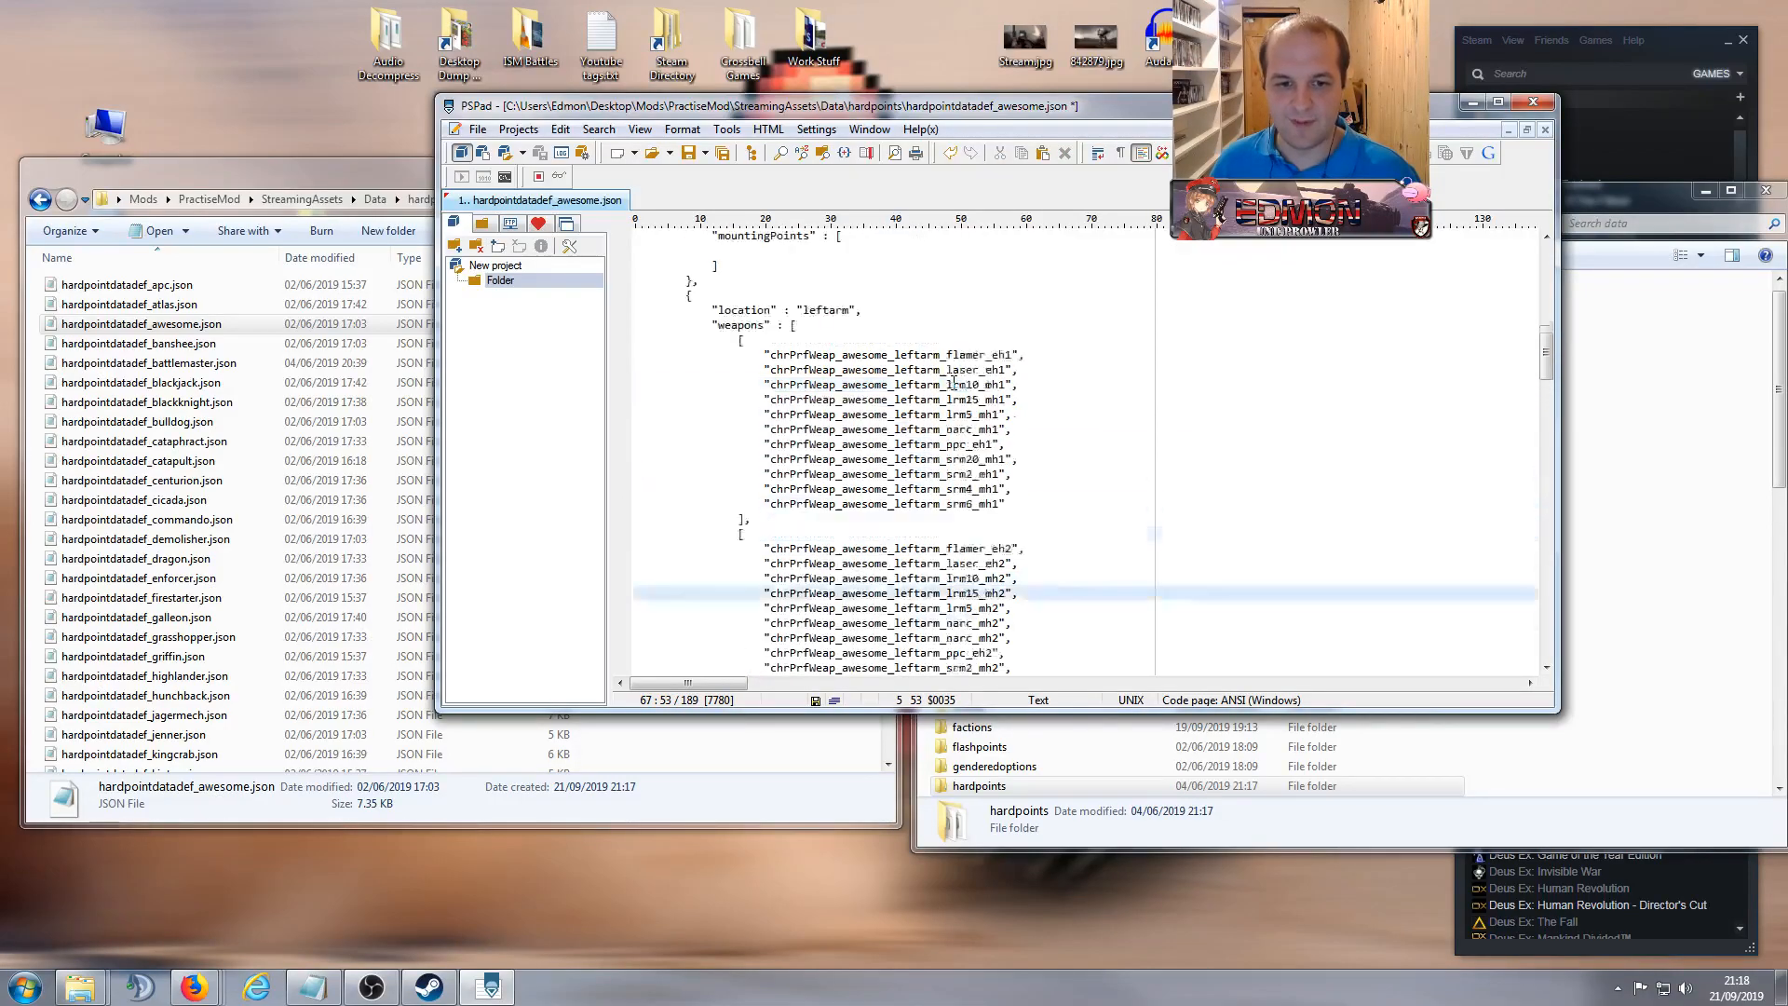
{"action": "scroll", "coordinate": [839, 400], "scroll_direction": "down", "scroll_amount": 5}
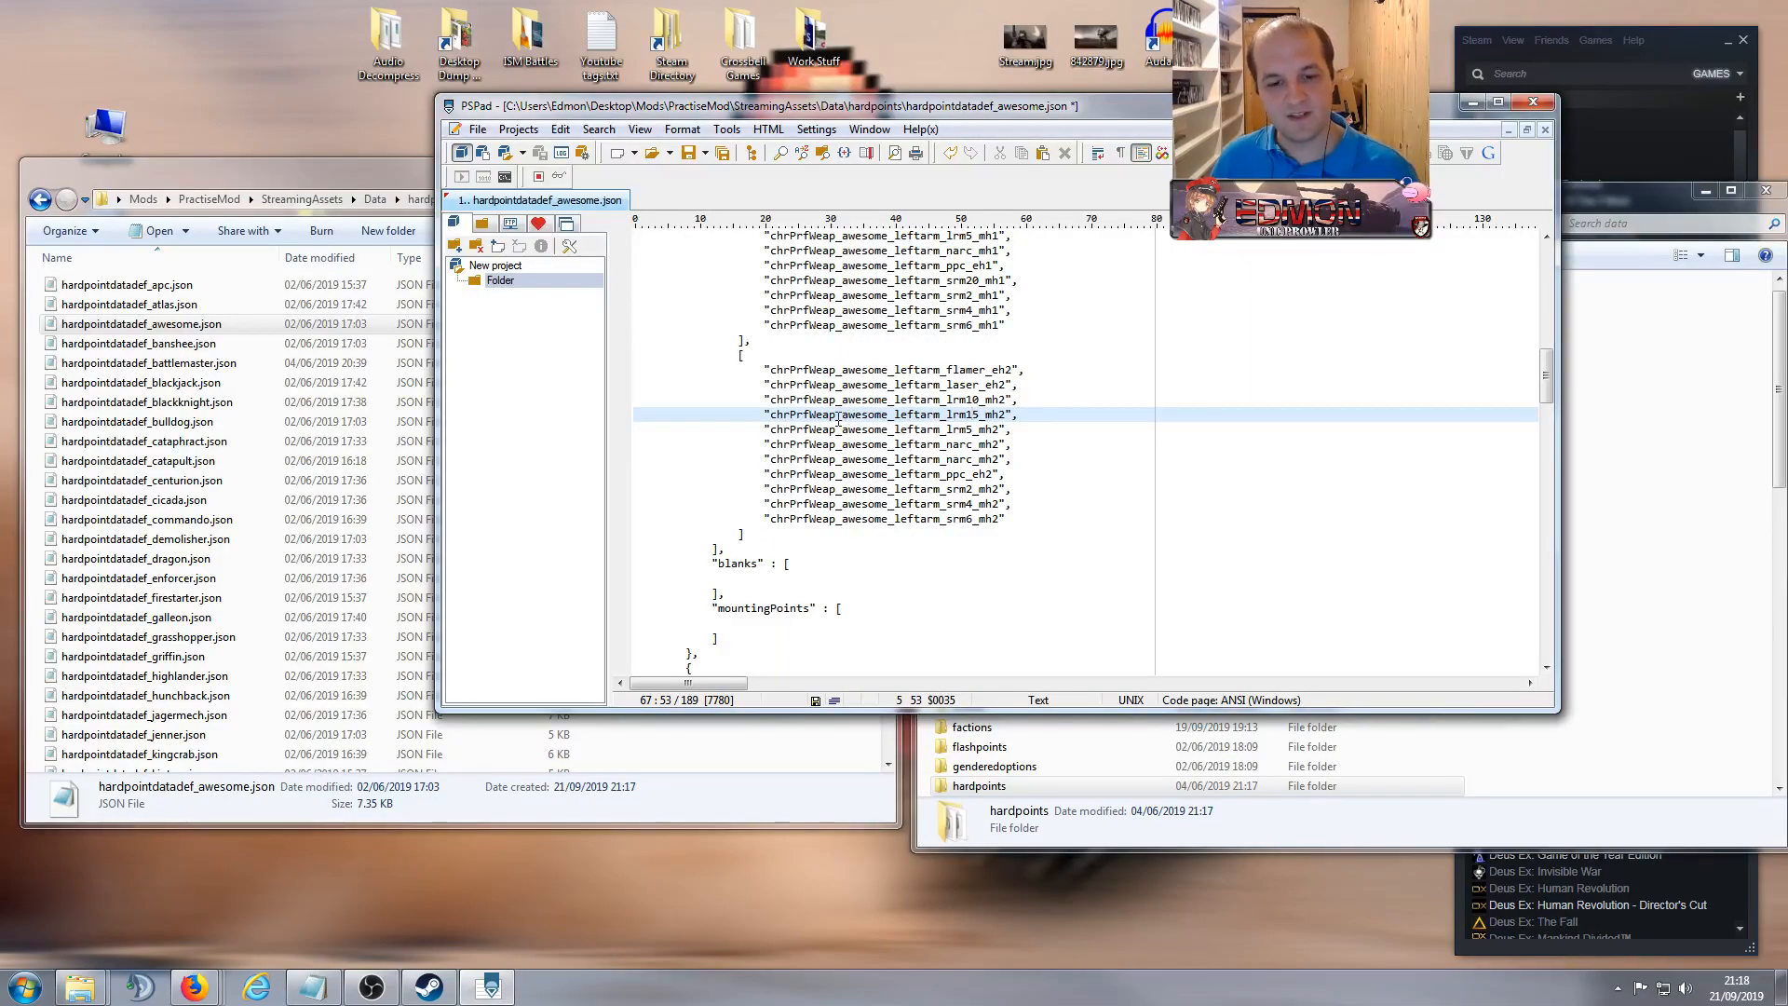
{"action": "left_click", "coordinate": [914, 473]}
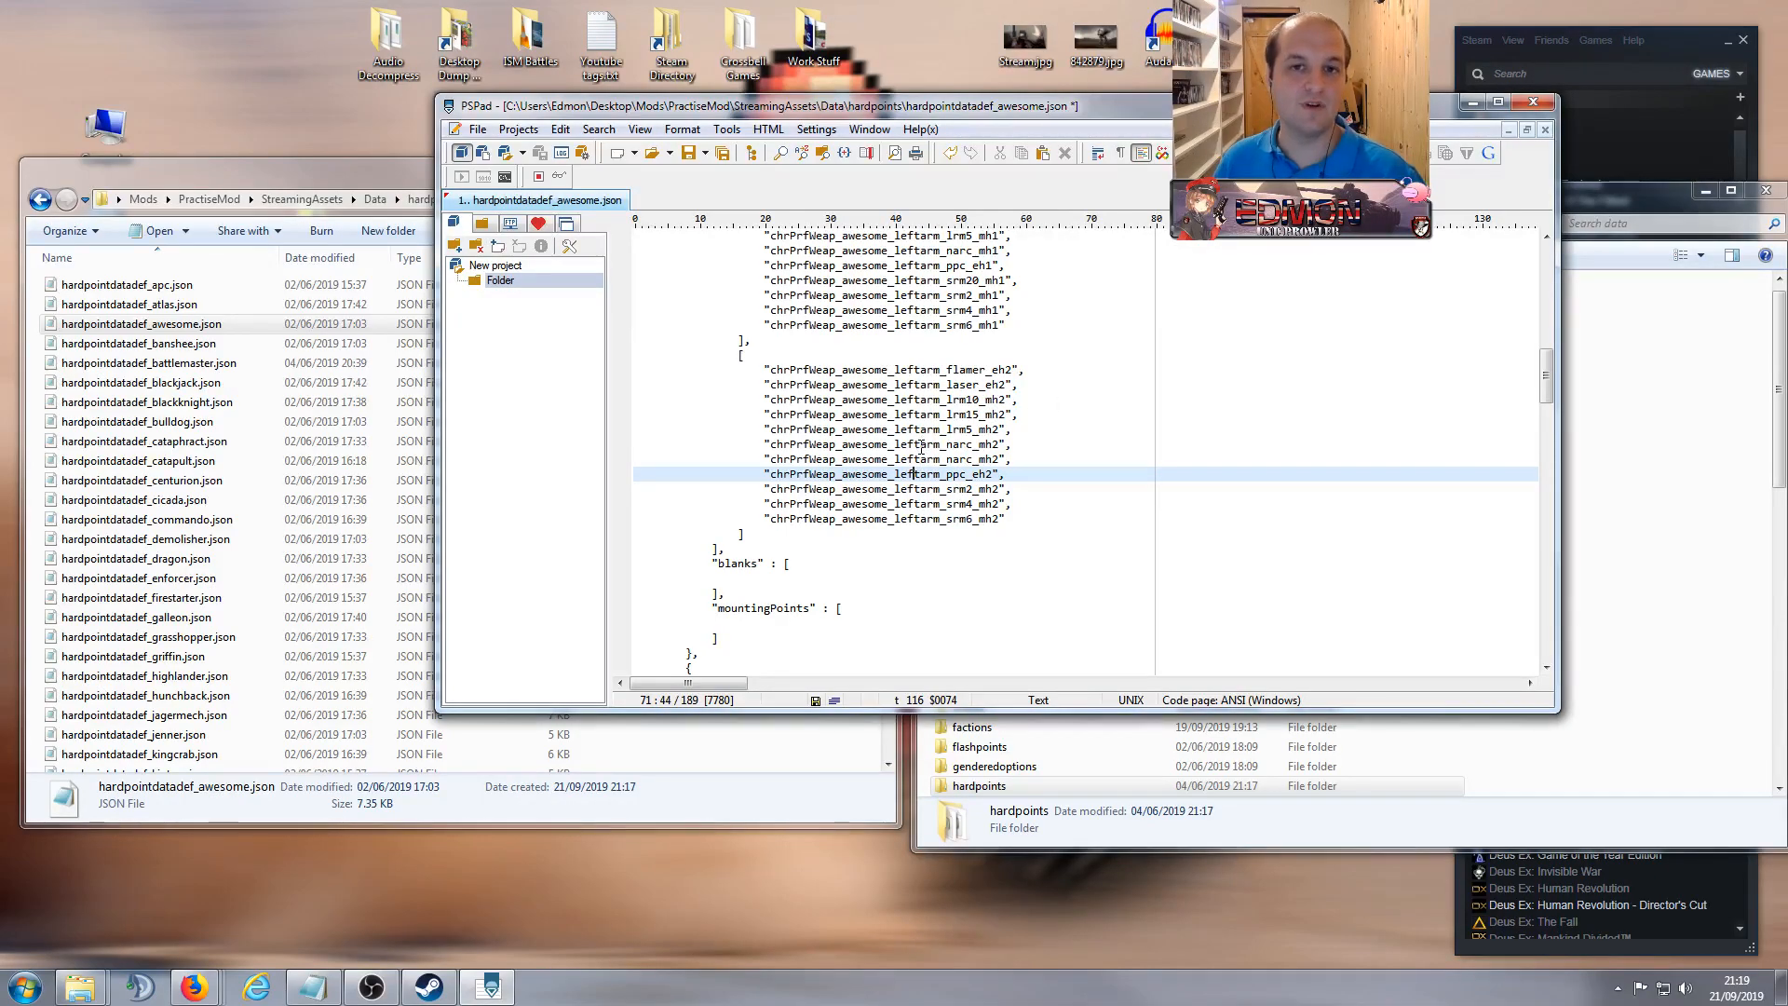
{"action": "scroll", "coordinate": [948, 391], "scroll_direction": "down", "scroll_amount": 15}
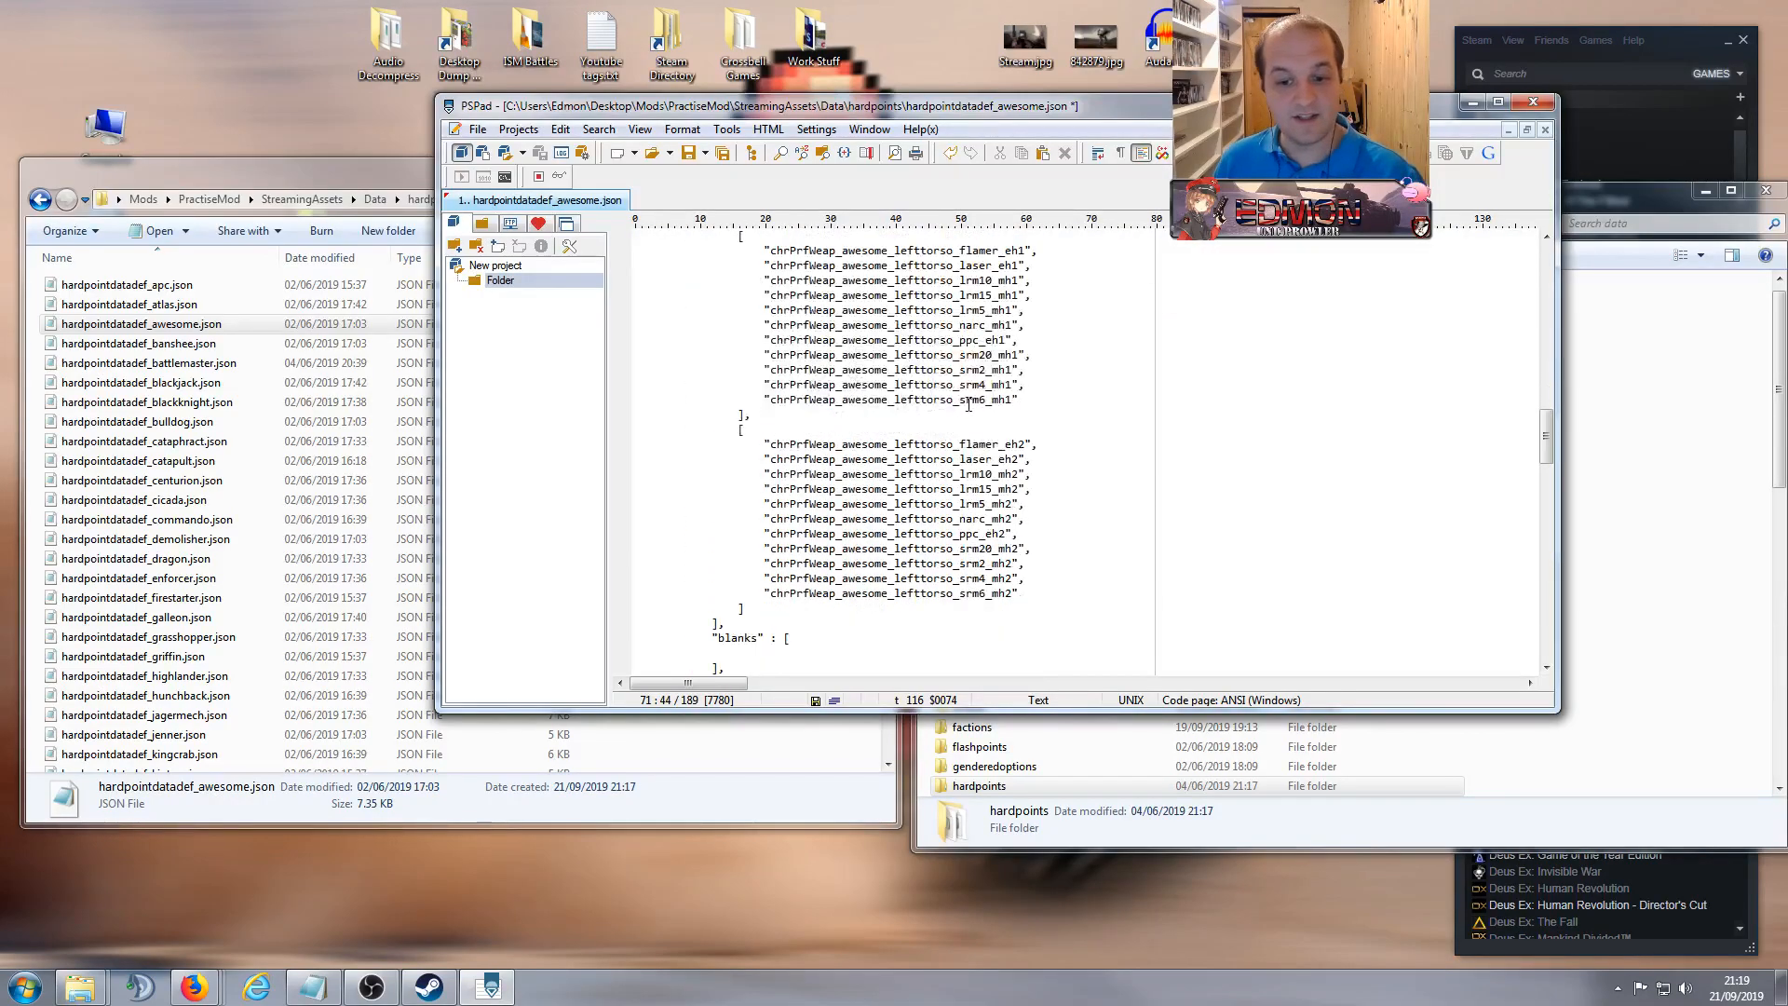
{"action": "scroll", "coordinate": [959, 413], "scroll_direction": "down", "scroll_amount": 3}
{"action": "scroll", "coordinate": [956, 412], "scroll_direction": "up", "scroll_amount": 20}
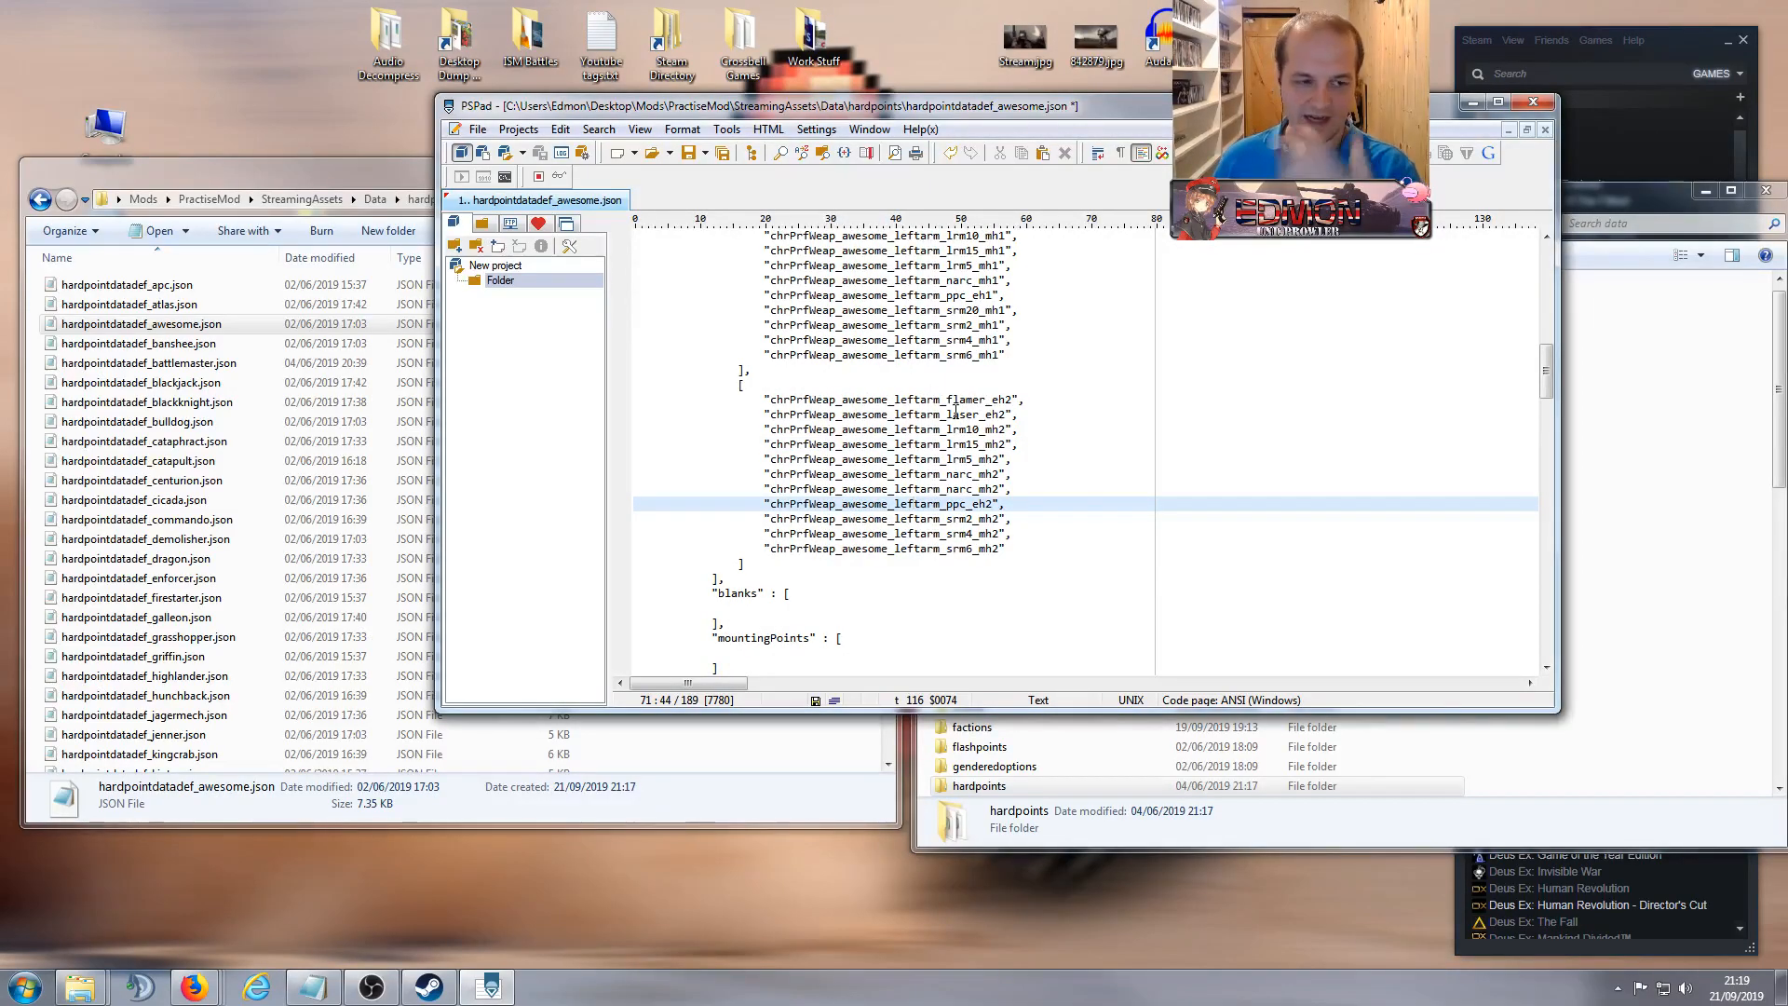
Step: Close hardpointdatadef_awesome.json and PSPad without saving the changes, and return to PractiseMod's StreamingAssets\Data folder
{"action": "left_click", "coordinate": [1533, 101]}
{"action": "left_click", "coordinate": [942, 458]}
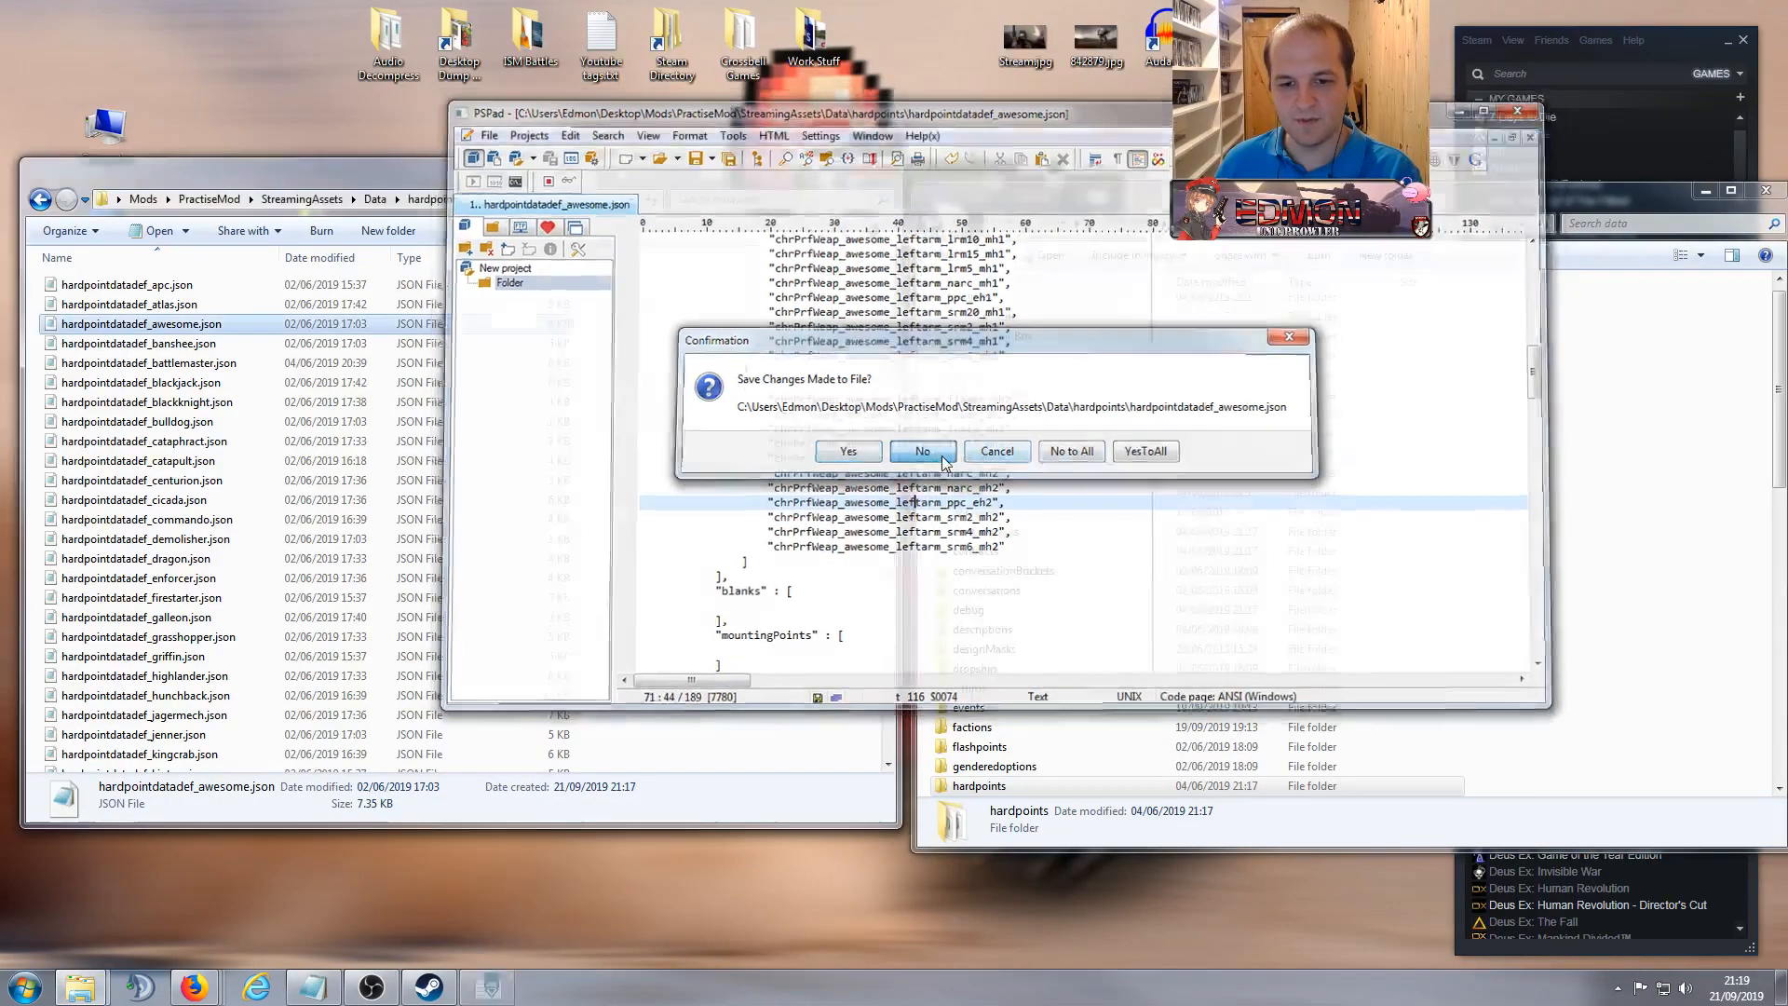
{"action": "left_click", "coordinate": [623, 374]}
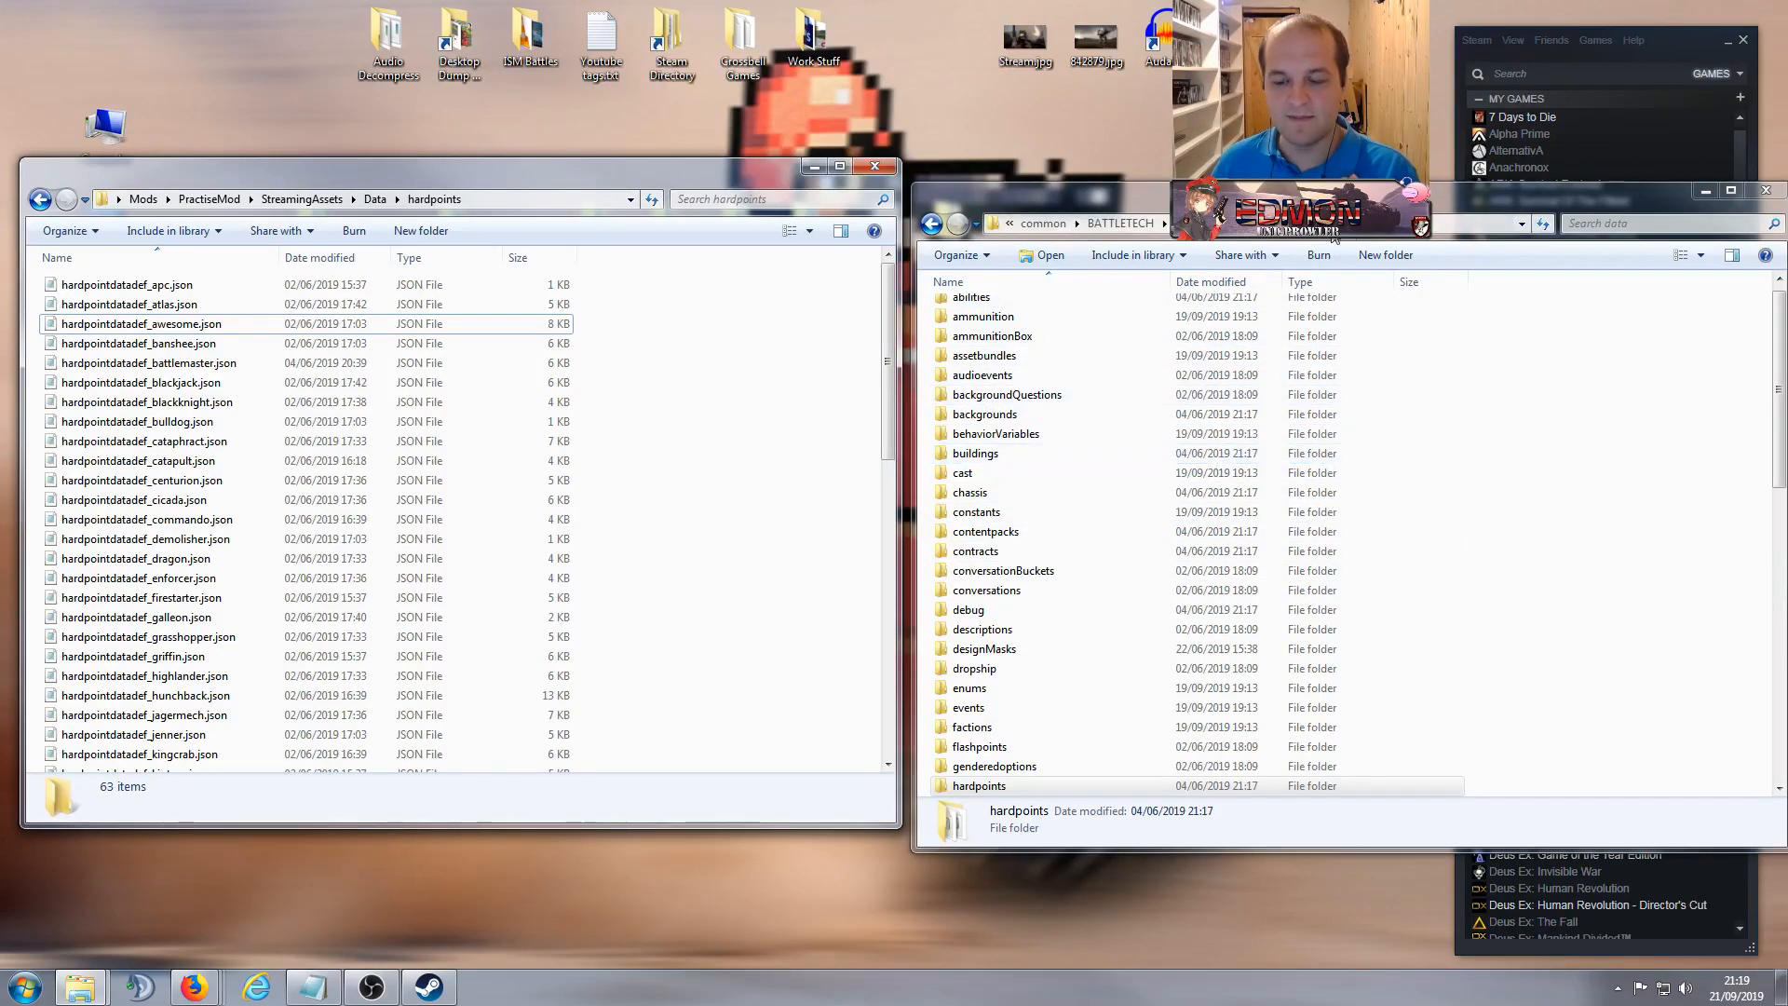
{"action": "left_click", "coordinate": [376, 199]}
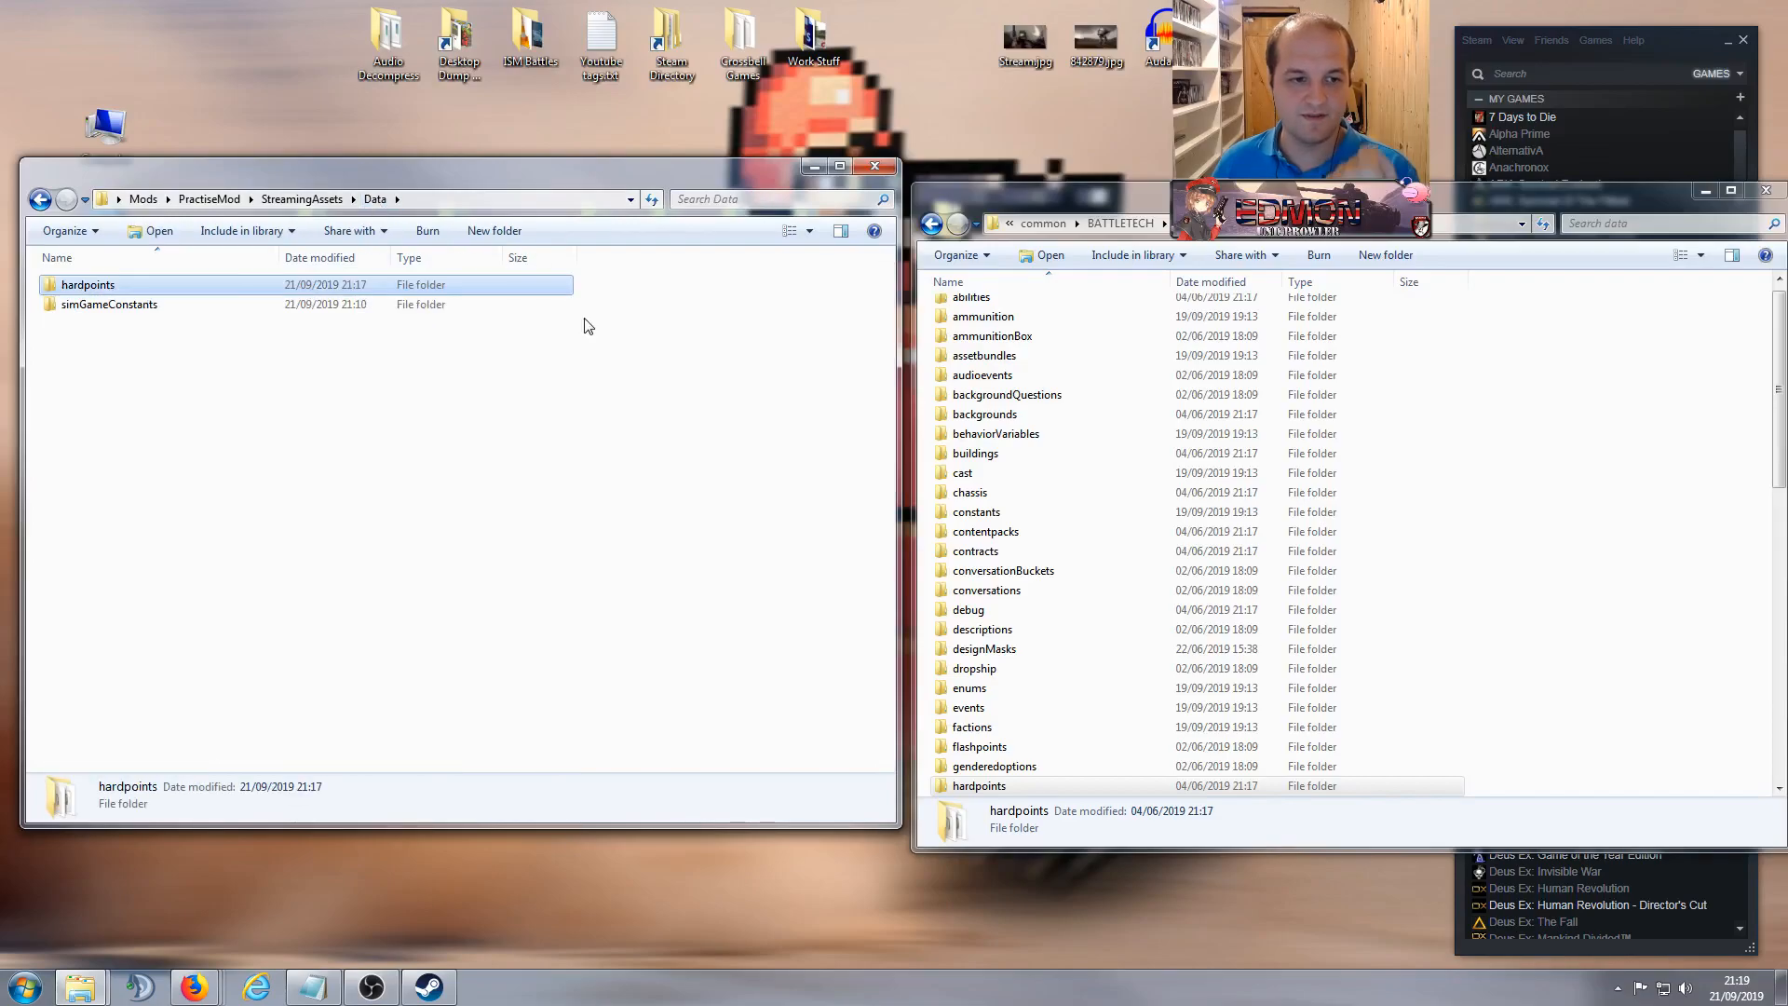
{"action": "left_click", "coordinate": [288, 311]}
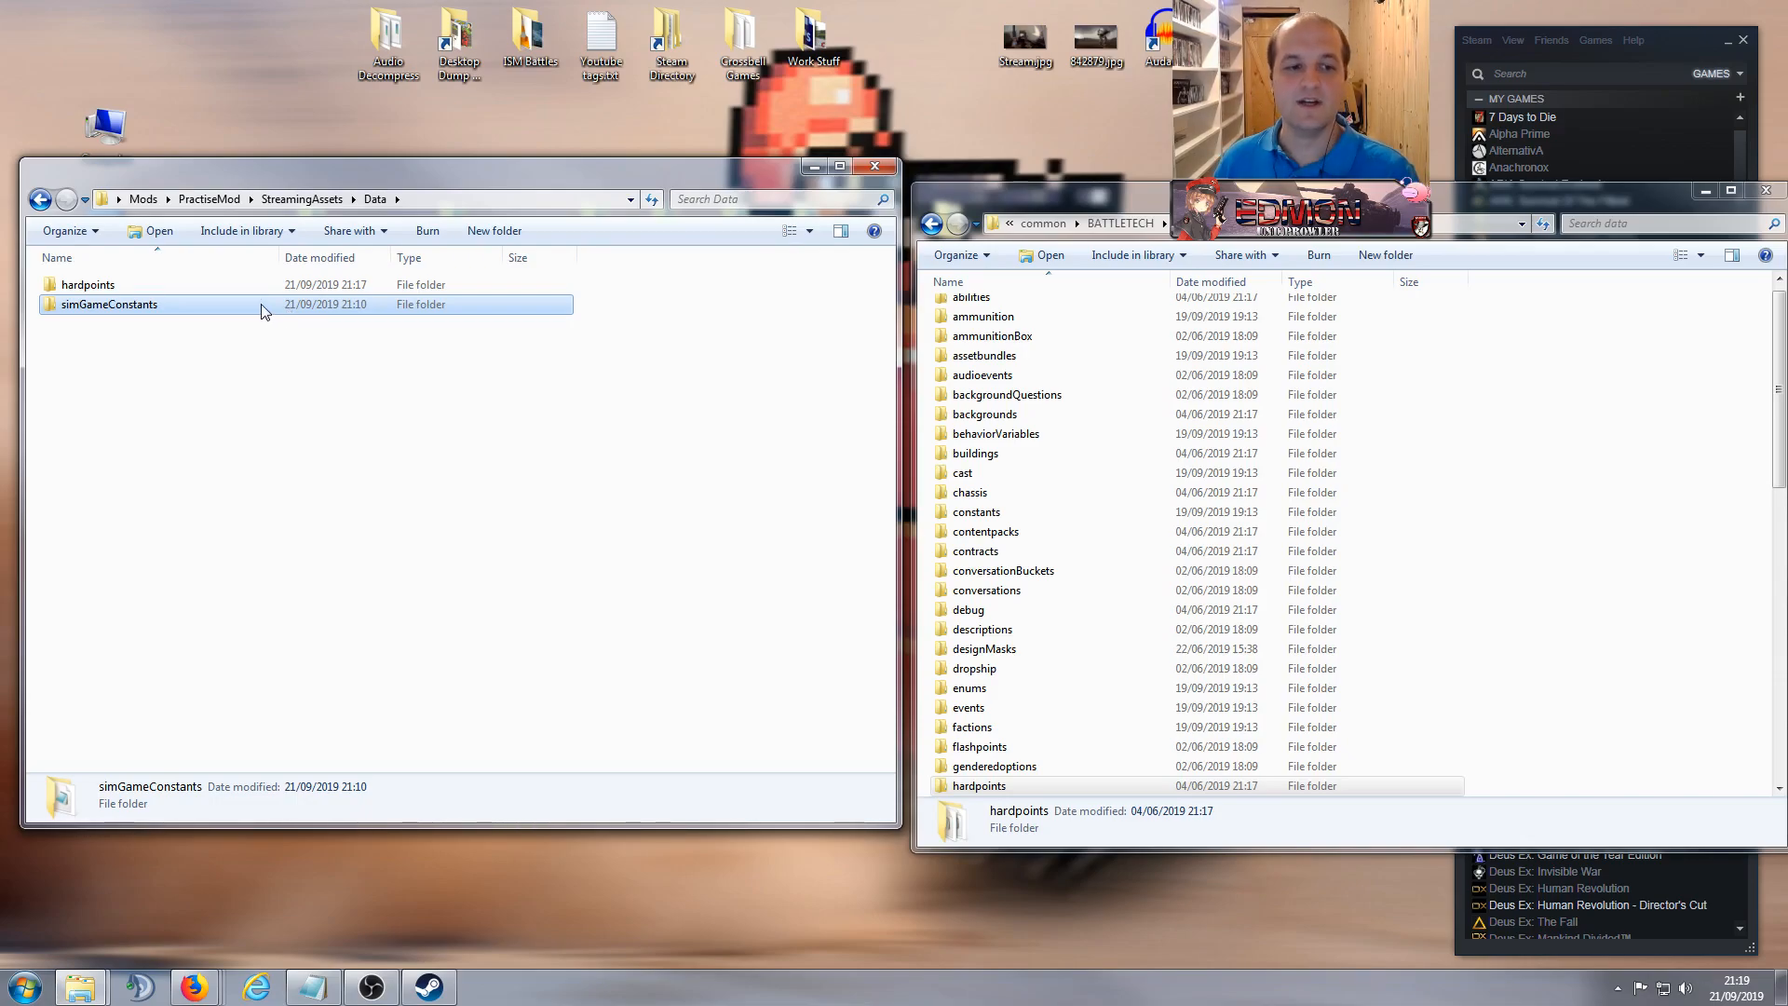
{"action": "left_click", "coordinate": [373, 427]}
Step: Browse the game's data folder for moddable content, looking inside the flashpoints and chassis folders
{"action": "left_click", "coordinate": [987, 376]}
{"action": "scroll", "coordinate": [1010, 503], "scroll_direction": "down", "scroll_amount": 13}
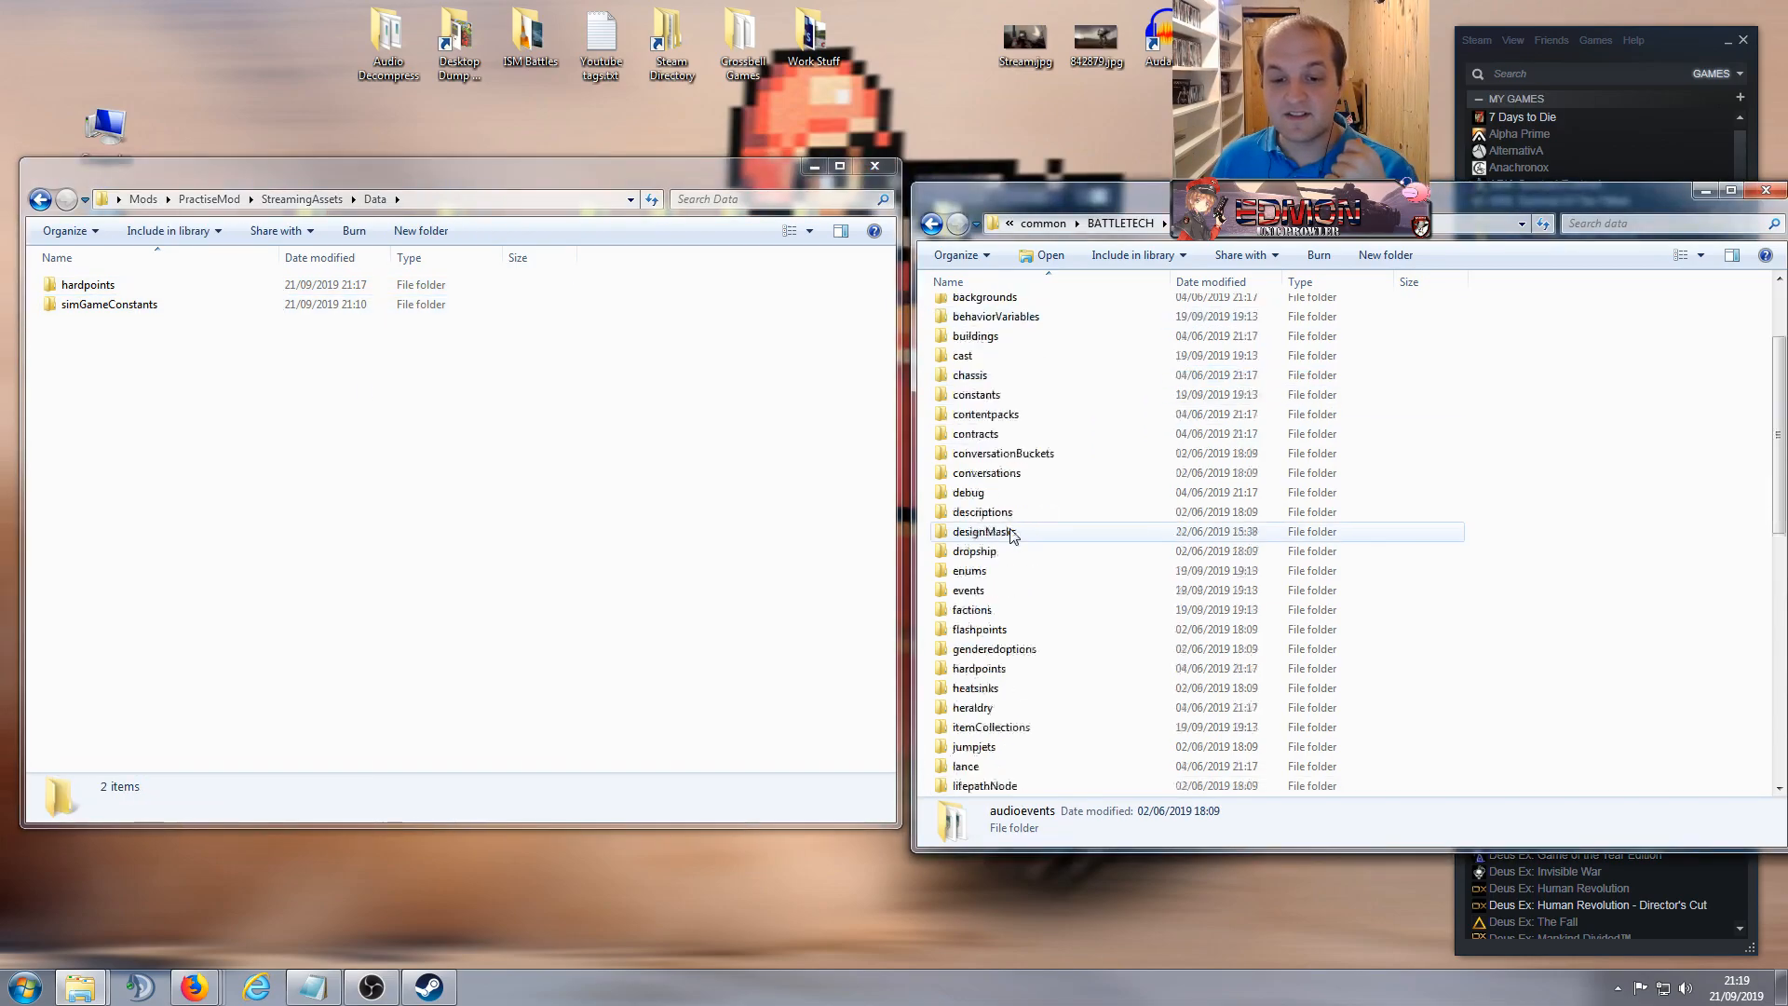
{"action": "scroll", "coordinate": [1019, 503], "scroll_direction": "up", "scroll_amount": 5}
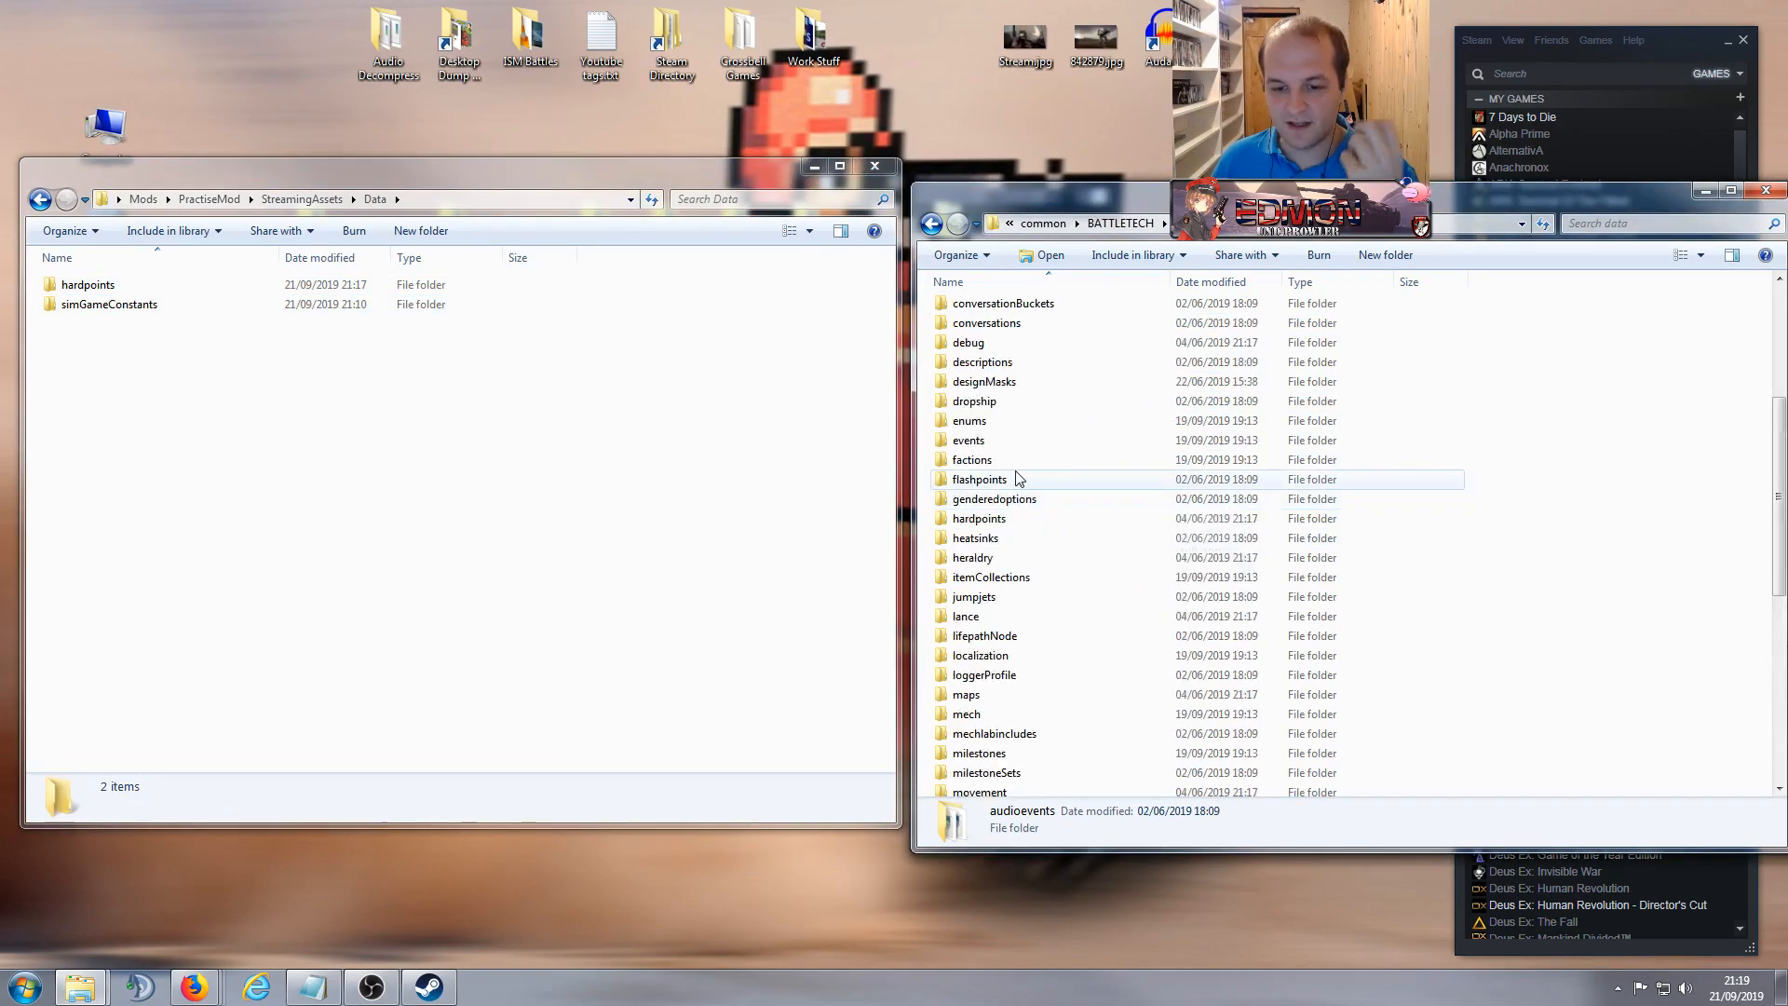
{"action": "double_click", "coordinate": [997, 483]}
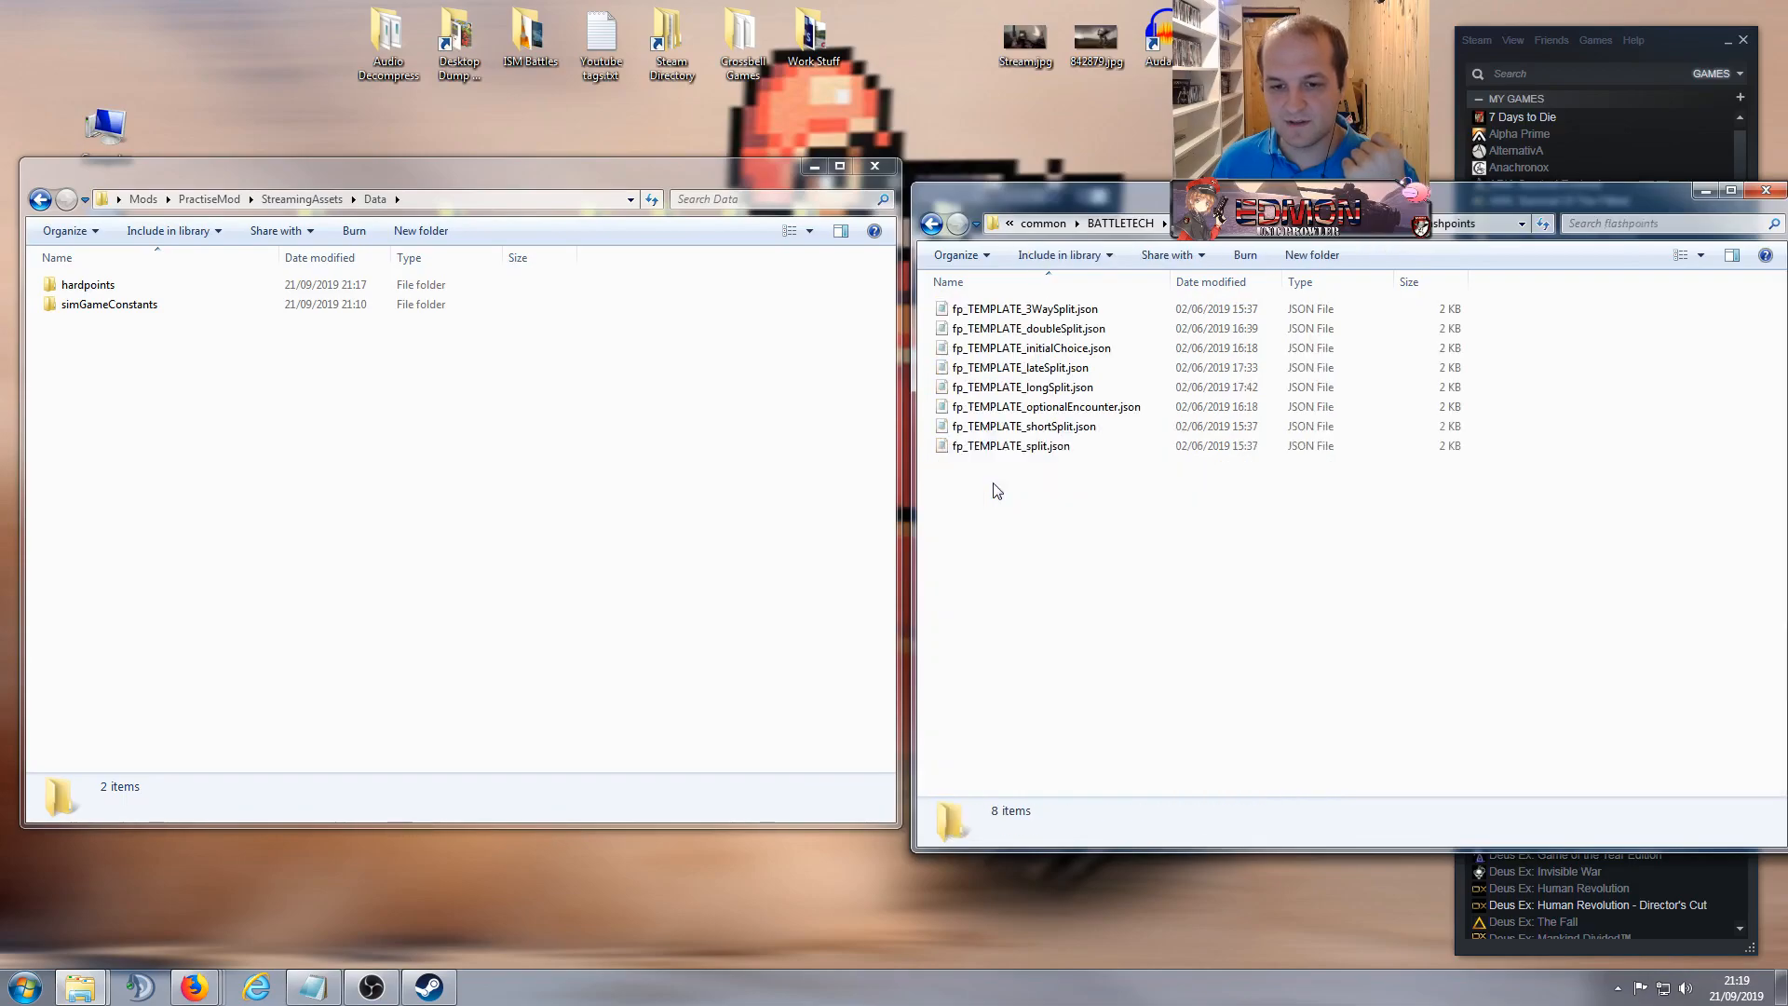
{"action": "left_click", "coordinate": [931, 224]}
{"action": "scroll", "coordinate": [1066, 360], "scroll_direction": "down", "scroll_amount": 12}
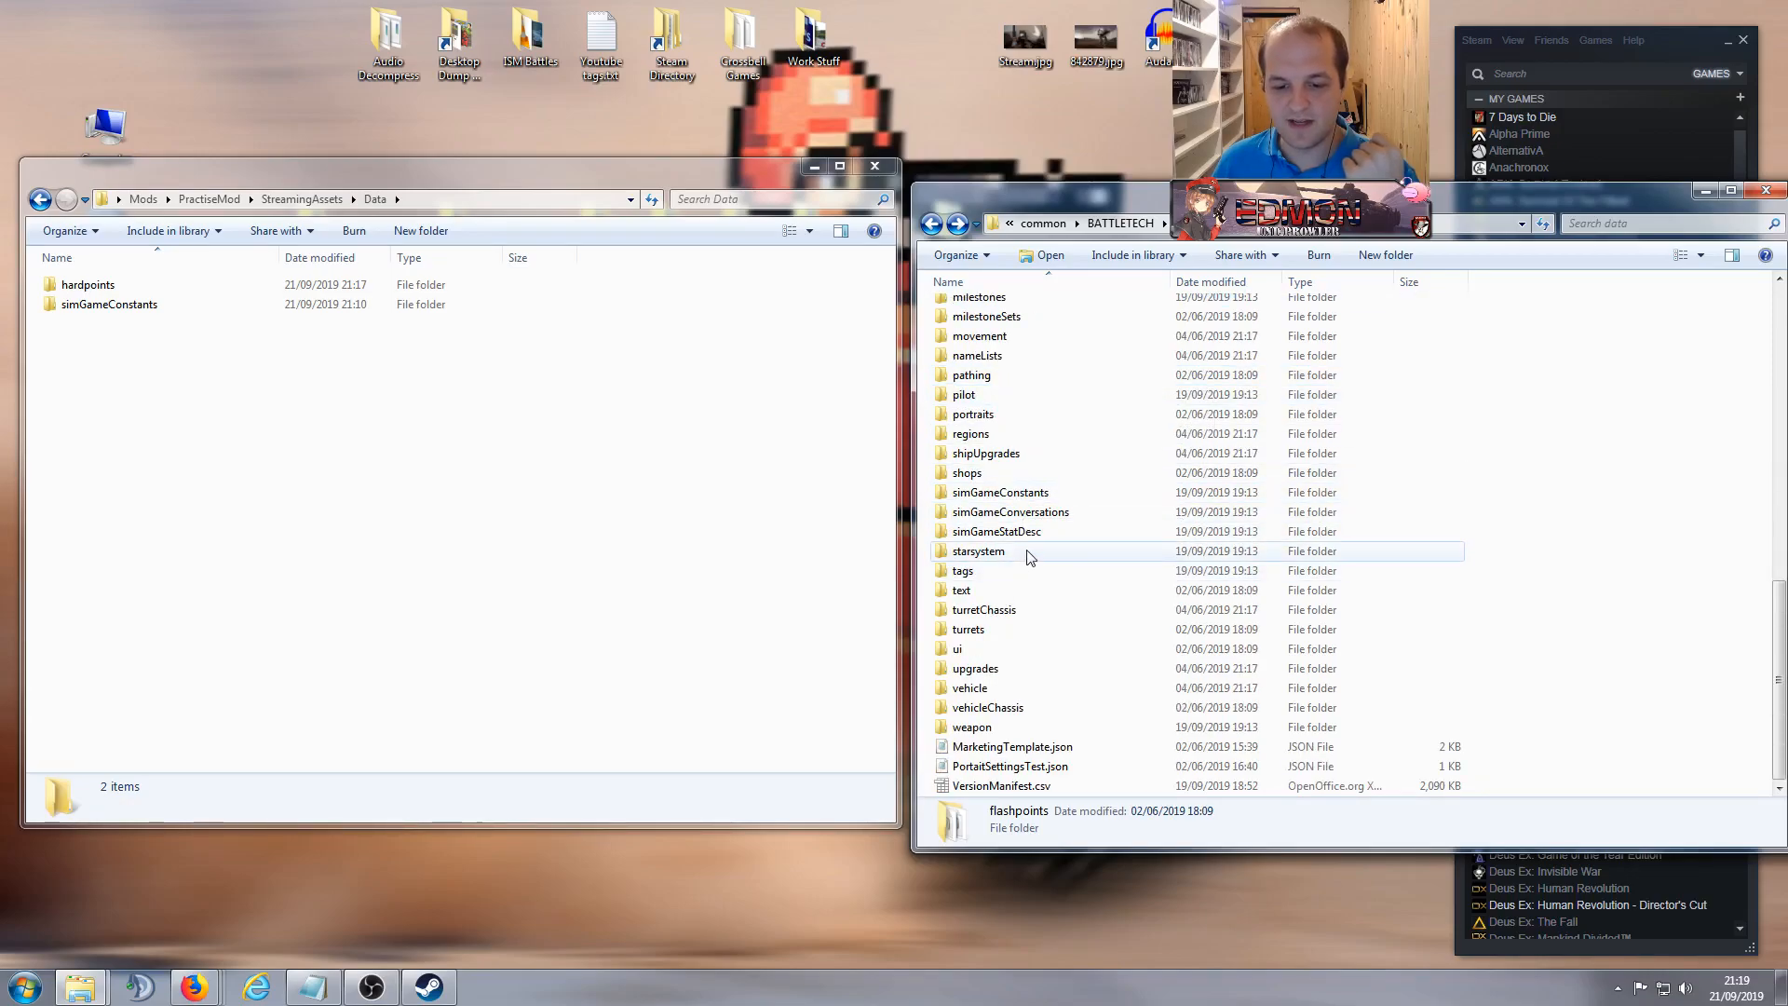
{"action": "scroll", "coordinate": [1032, 557], "scroll_direction": "up", "scroll_amount": 12}
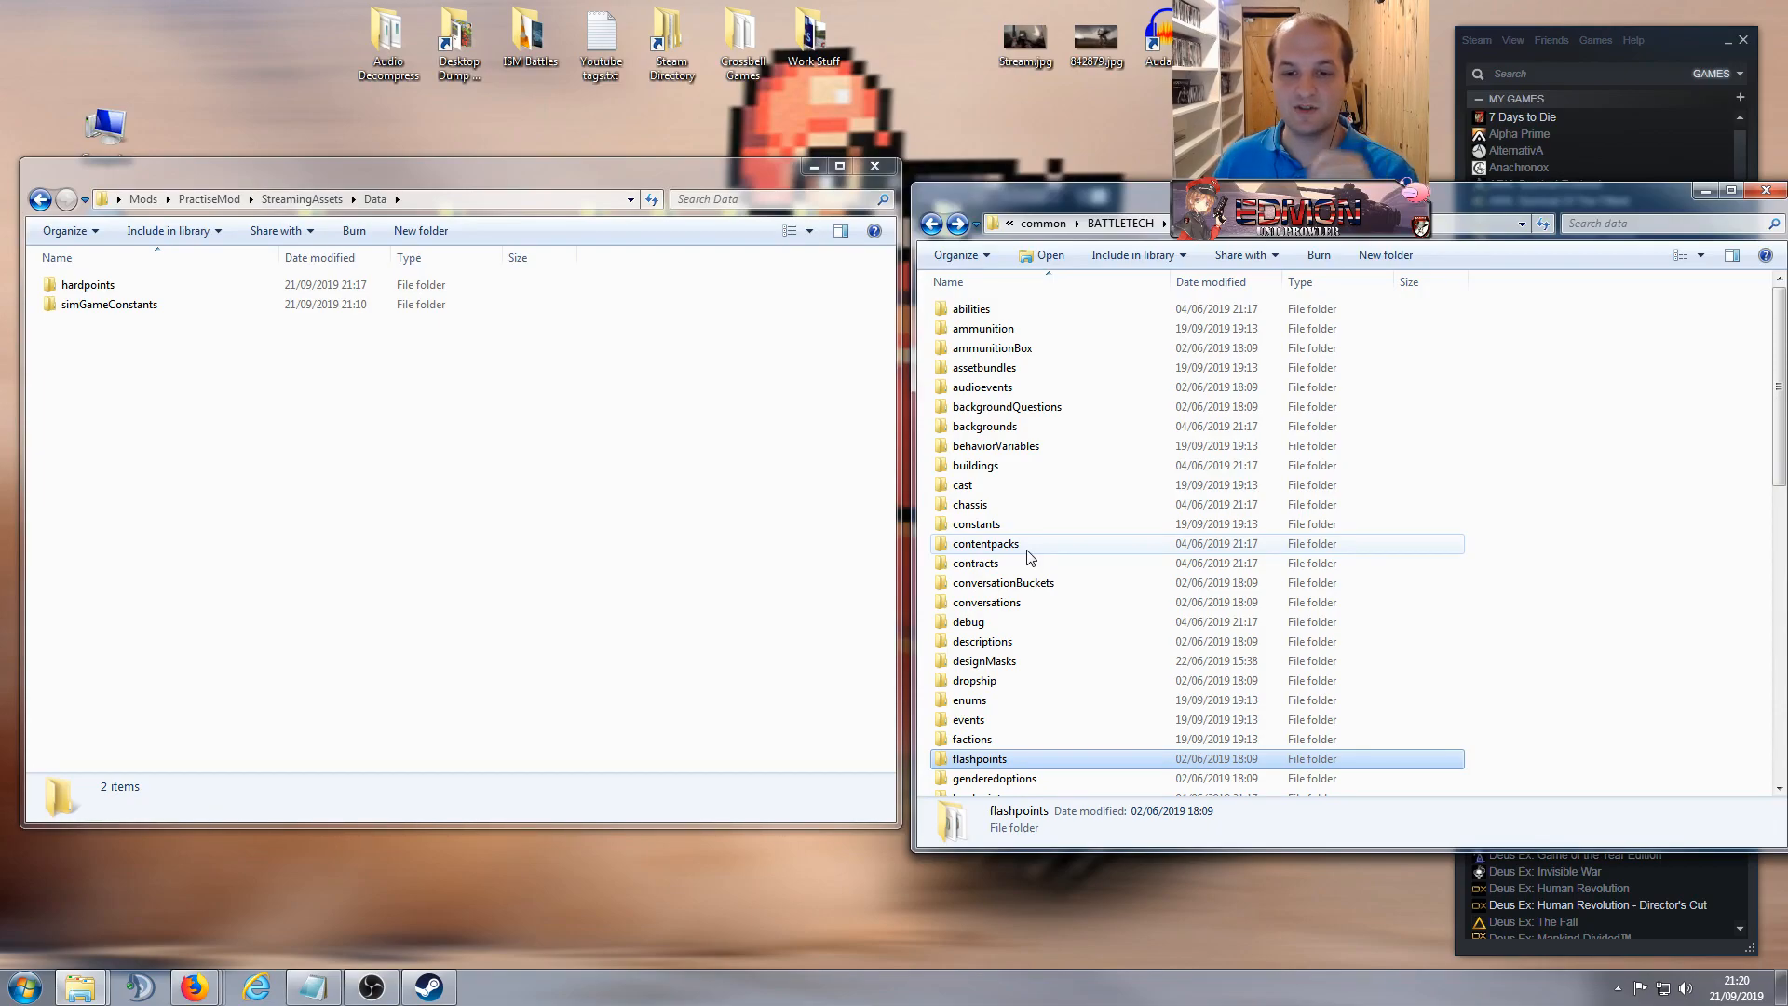
{"action": "left_click", "coordinate": [970, 512]}
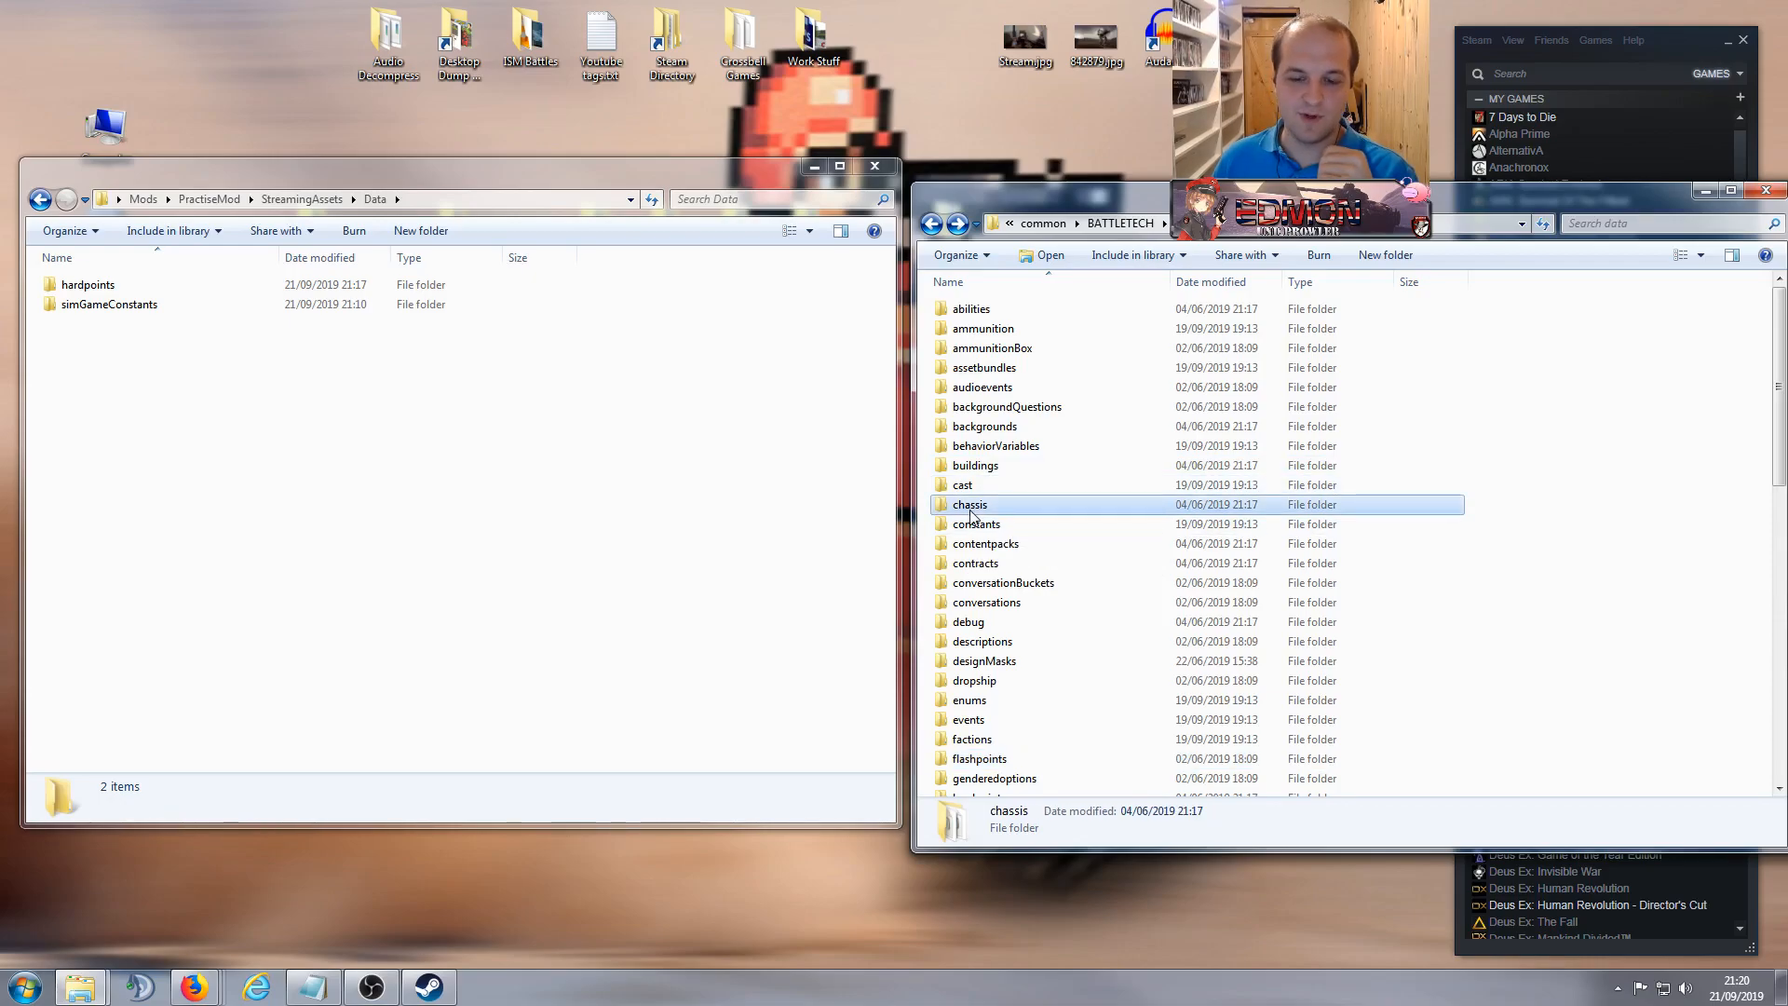
{"action": "double_click", "coordinate": [971, 514]}
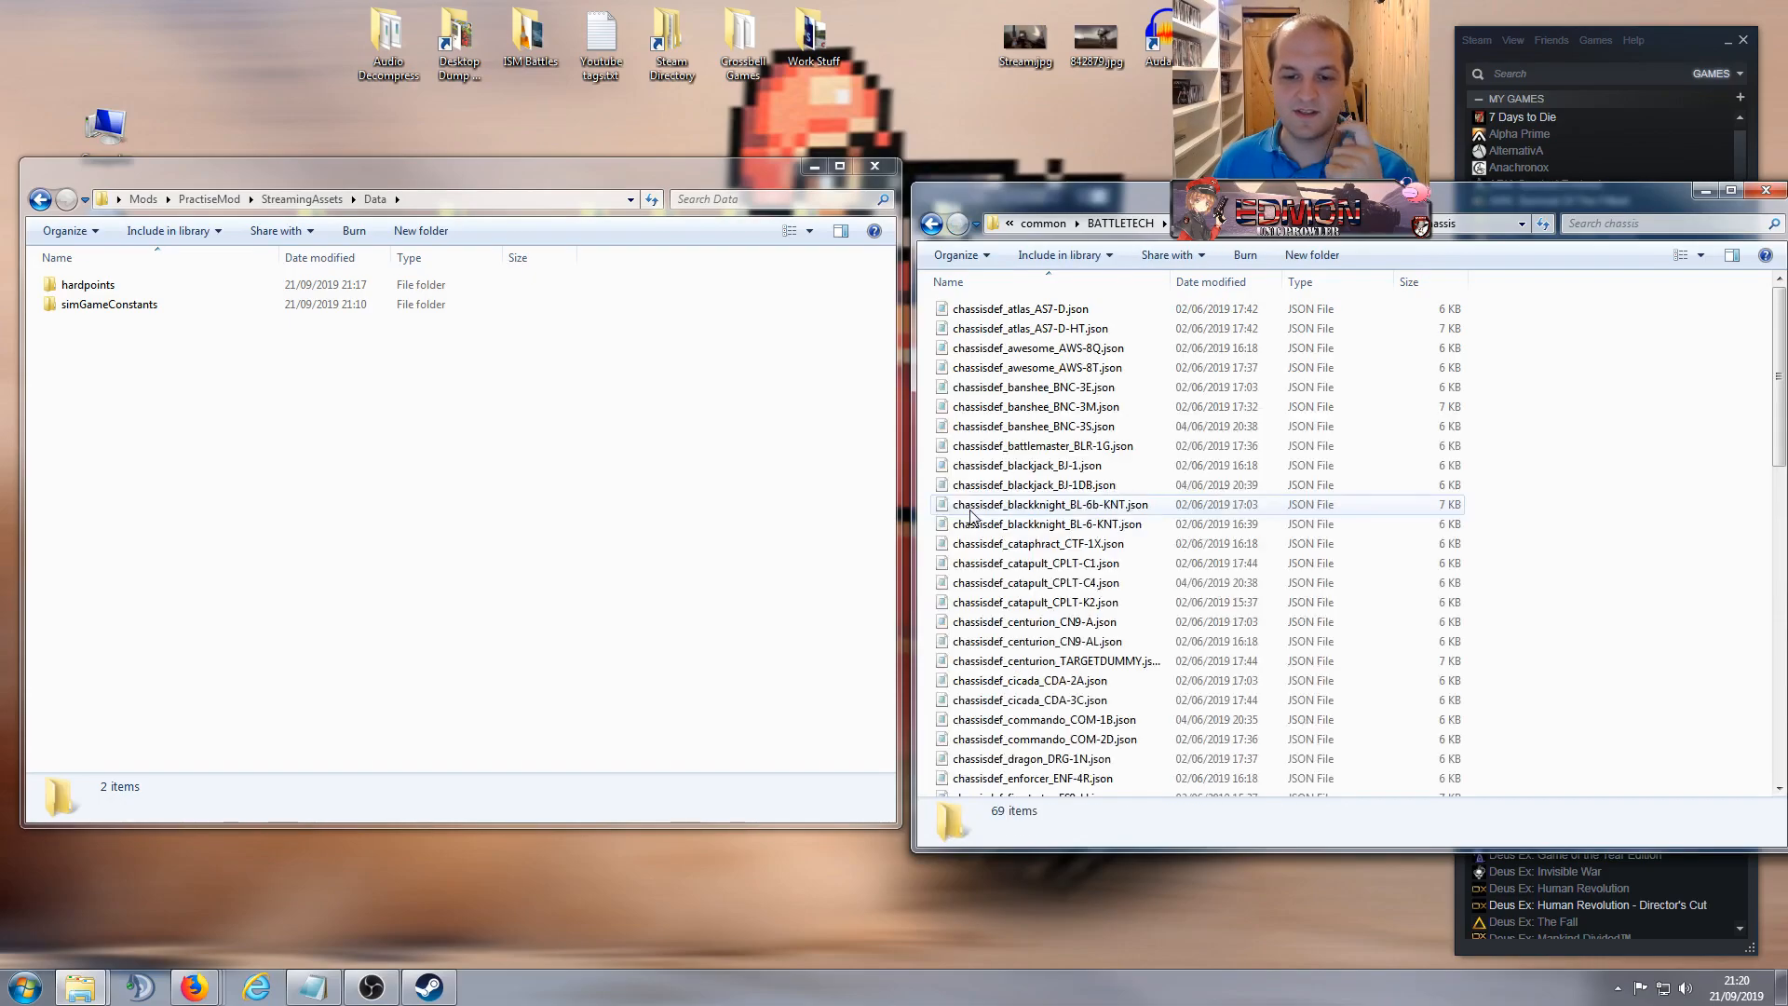
{"action": "left_click", "coordinate": [932, 223]}
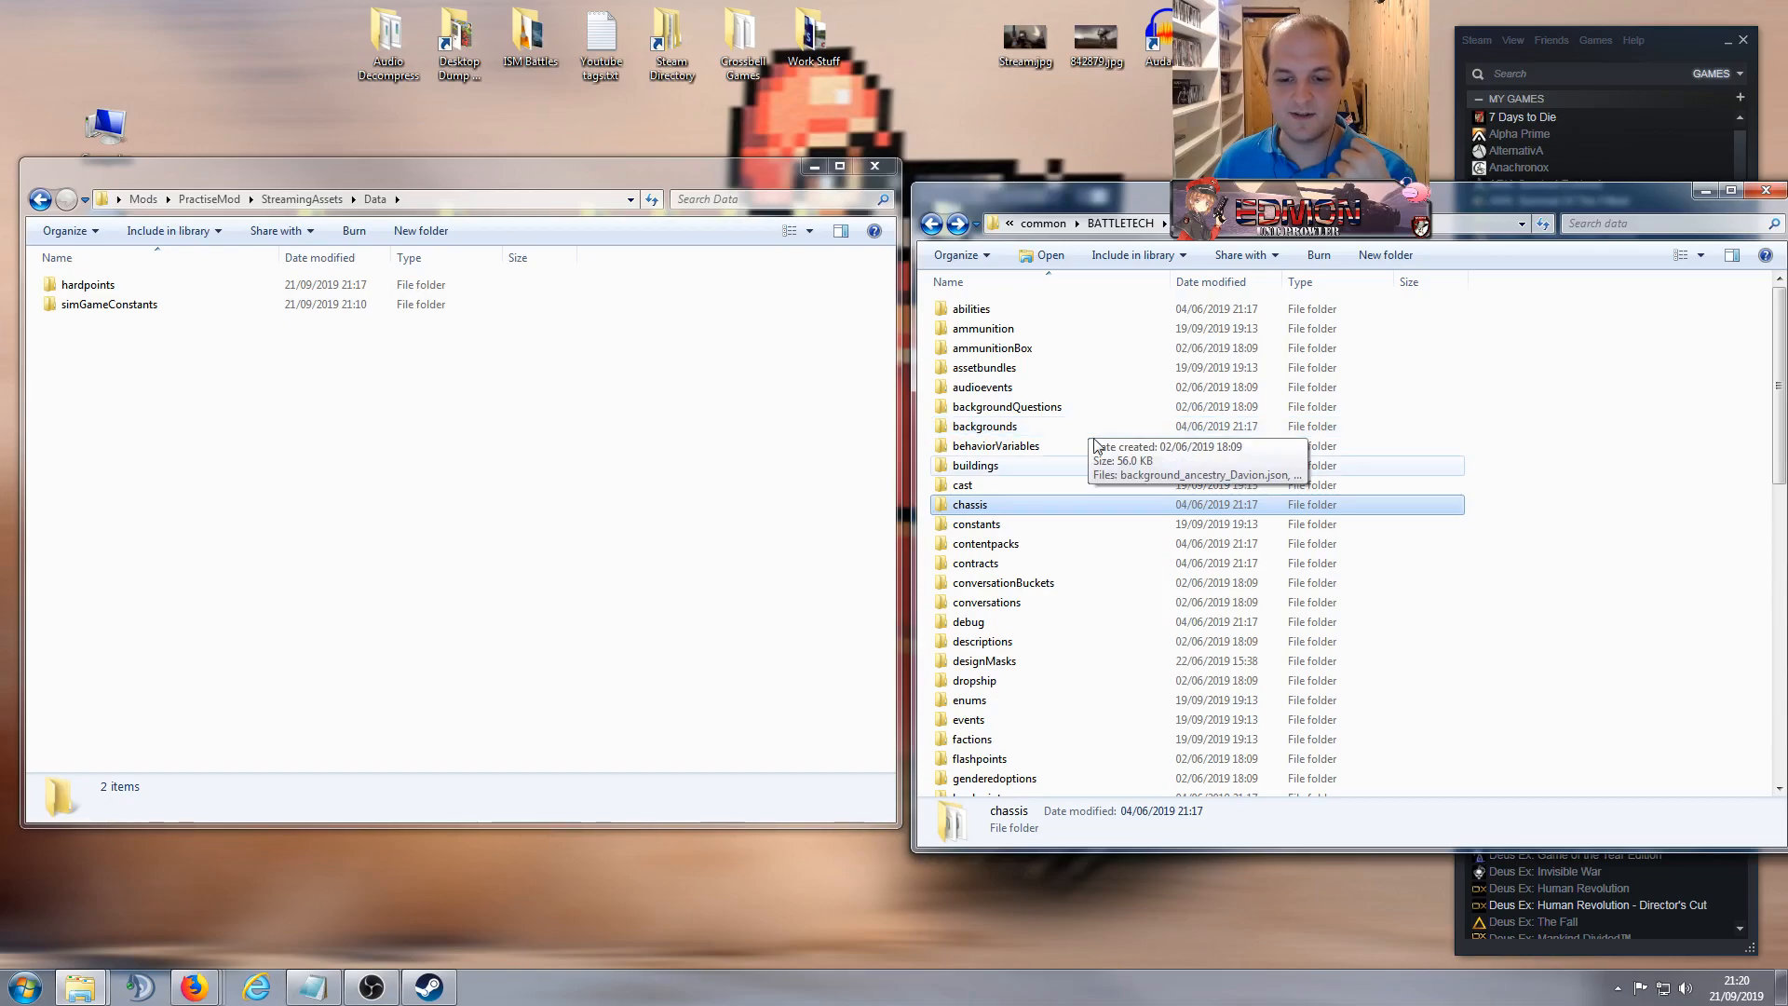
{"action": "scroll", "coordinate": [1099, 438], "scroll_direction": "down", "scroll_amount": 12}
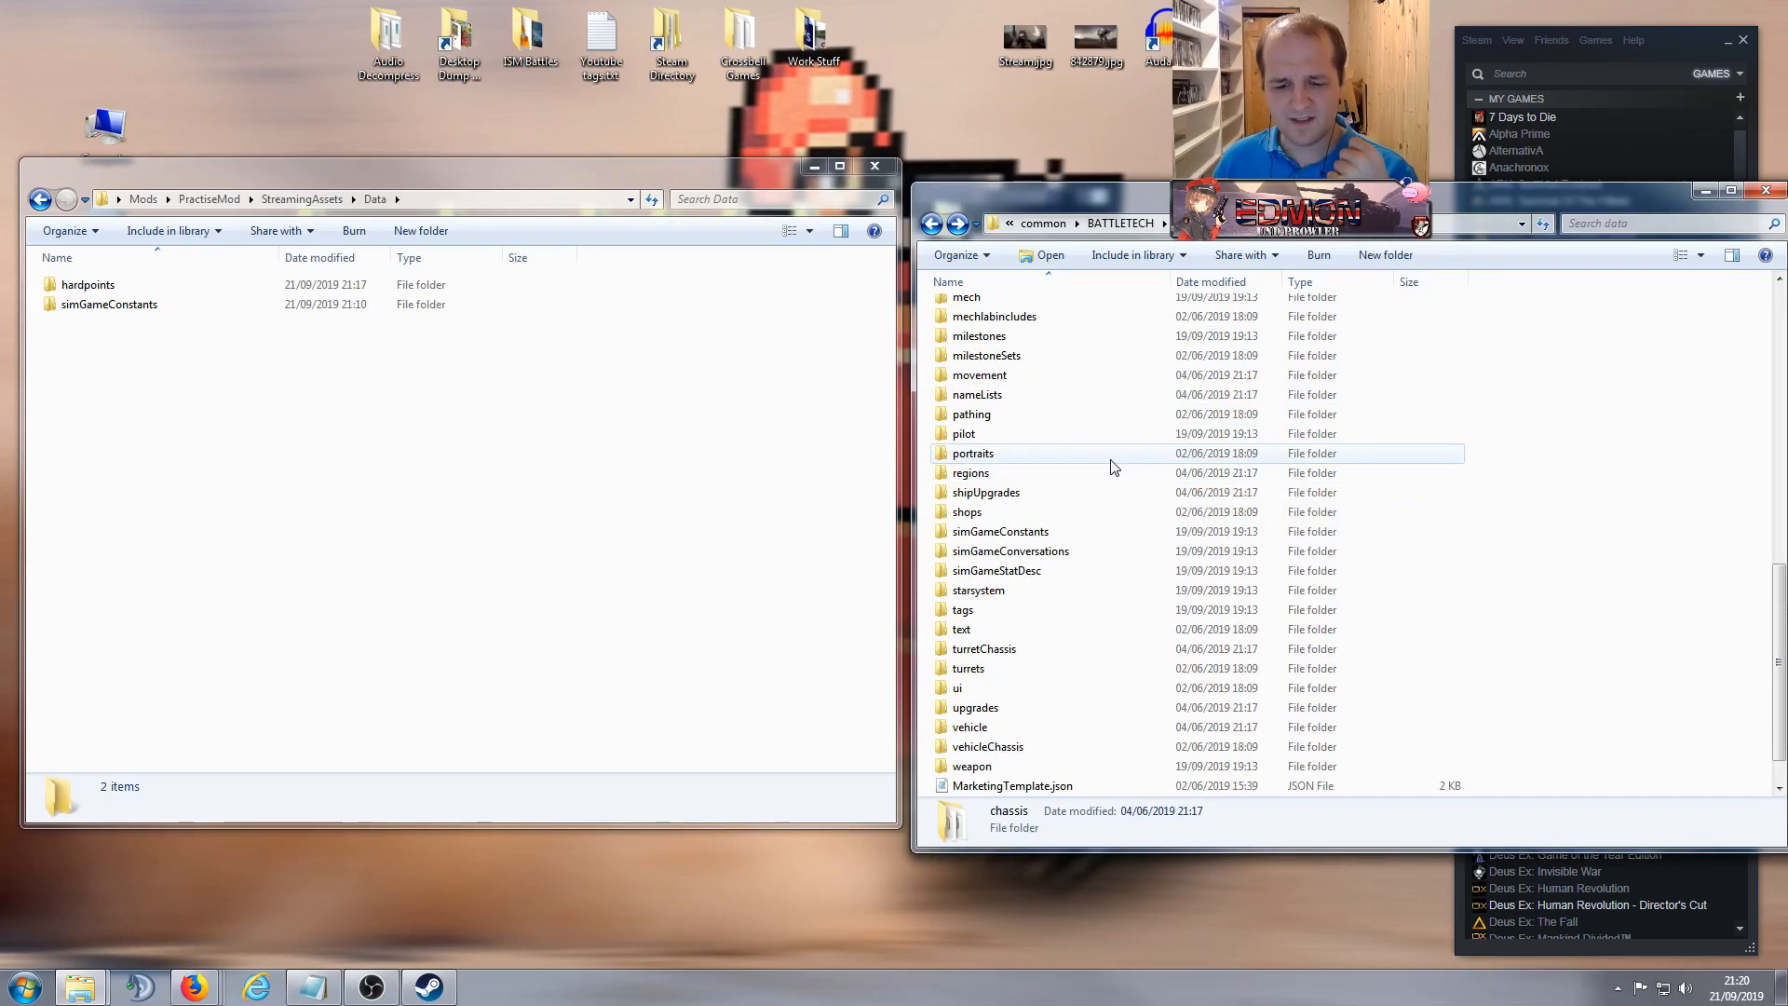
{"action": "scroll", "coordinate": [1110, 458], "scroll_direction": "up", "scroll_amount": 12}
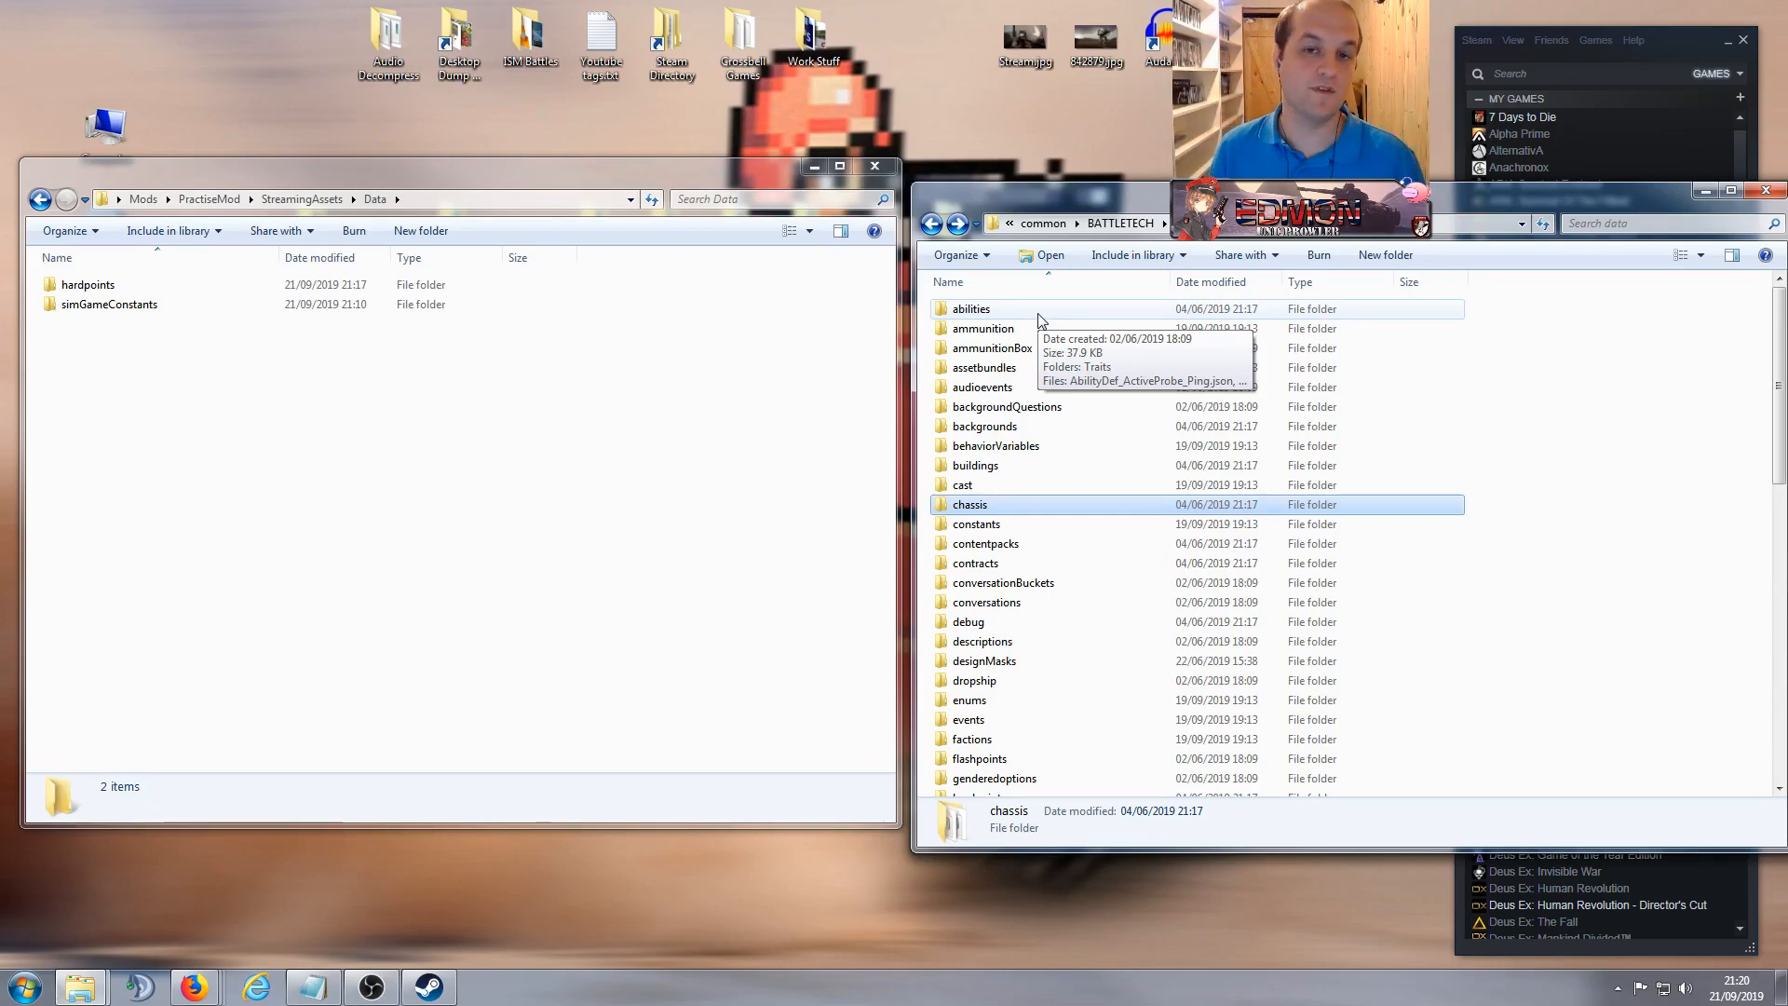
Step: Close the window showing the game's StreamingAssets\data folder
{"action": "left_click", "coordinate": [1512, 372]}
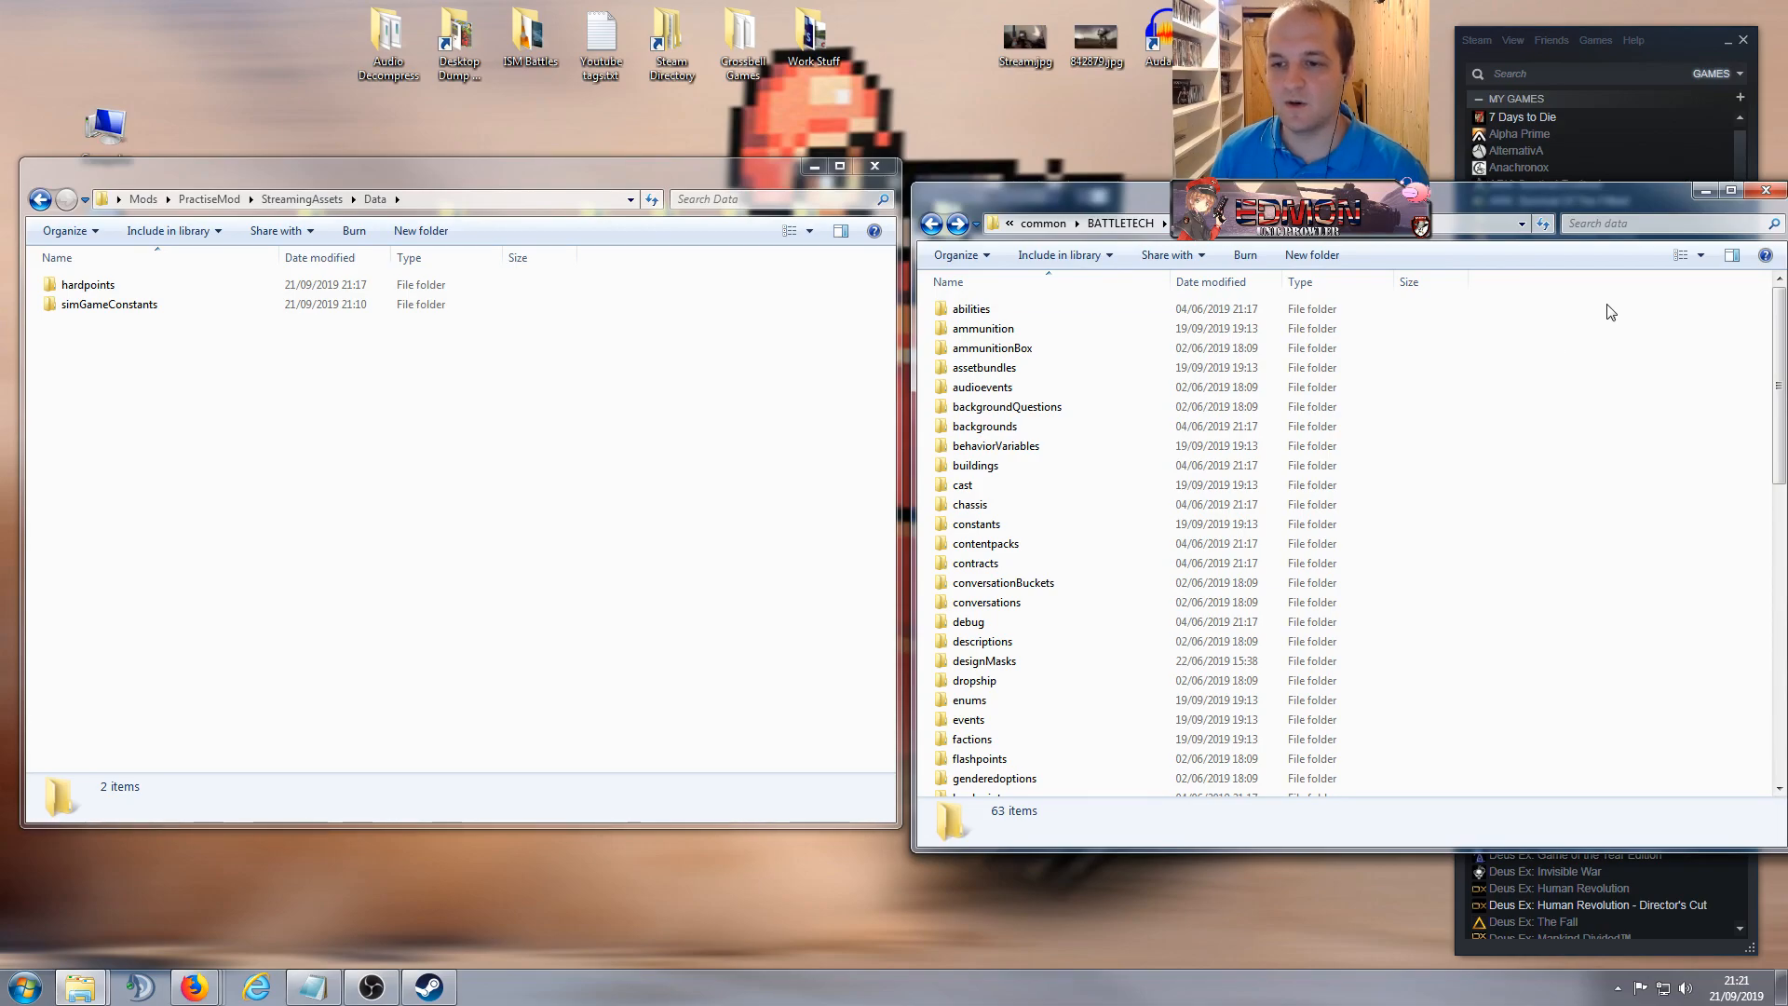
{"action": "left_click_drag", "start_coordinate": [1624, 194], "coordinate": [1331, 204]}
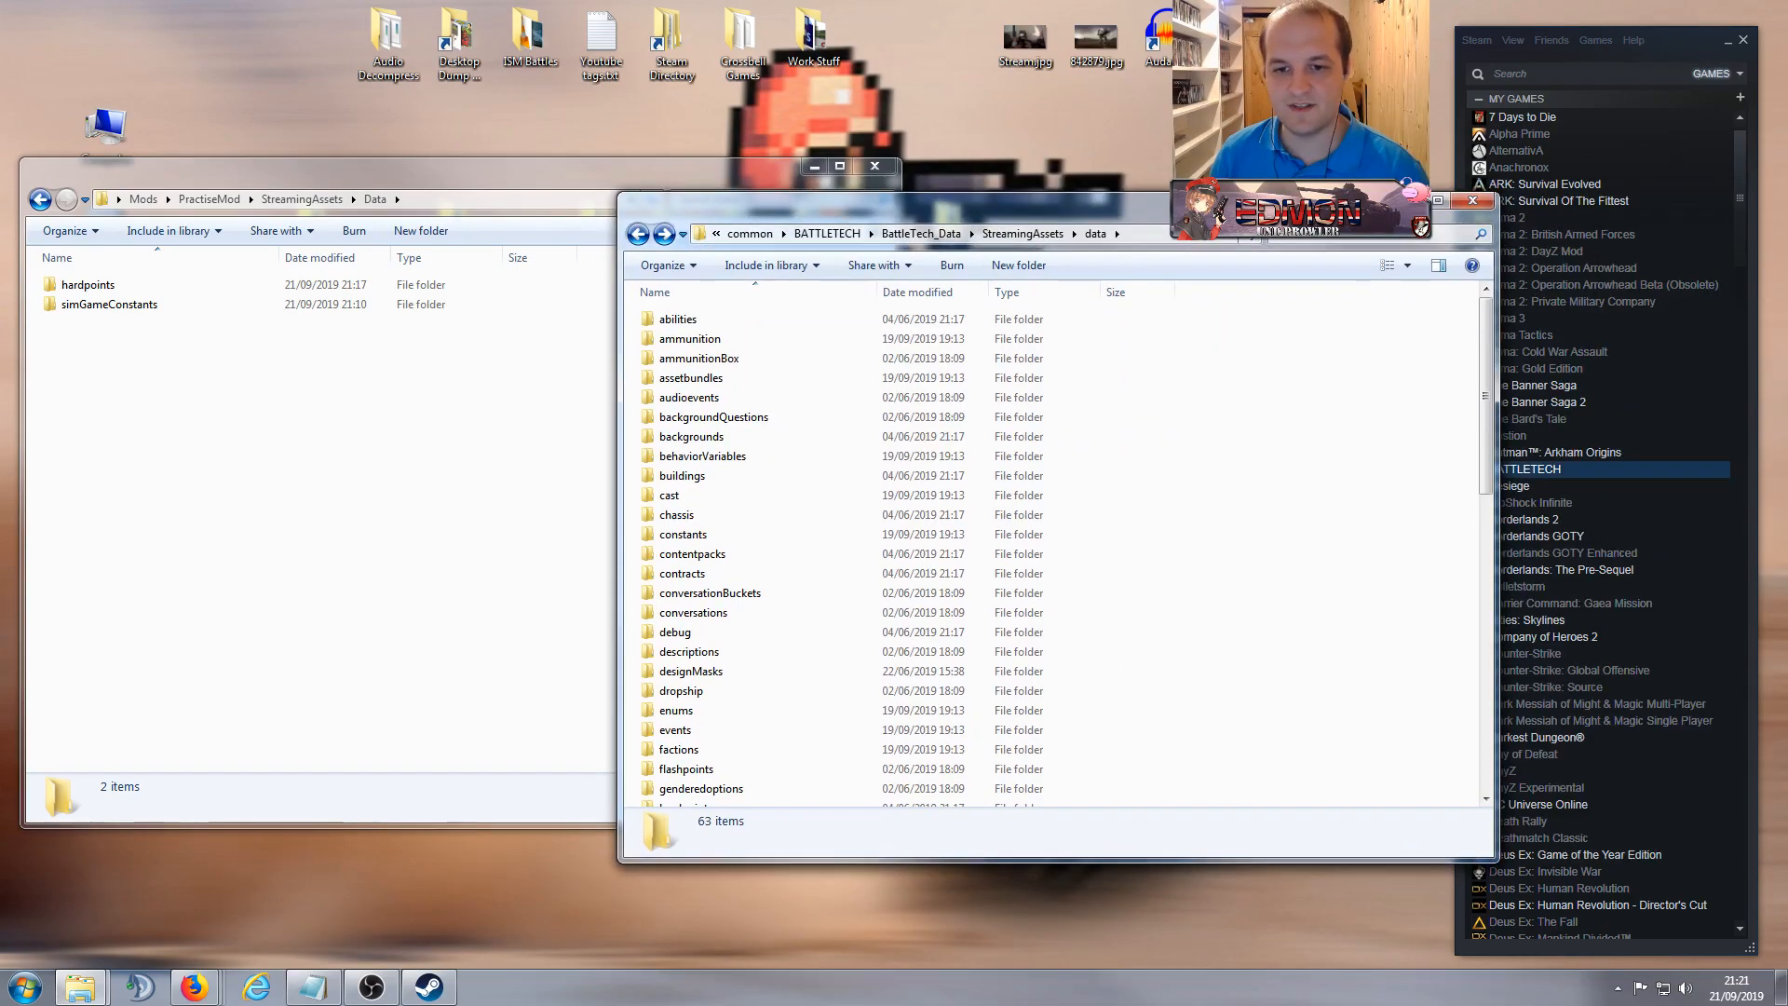
{"action": "left_click", "coordinate": [1473, 211]}
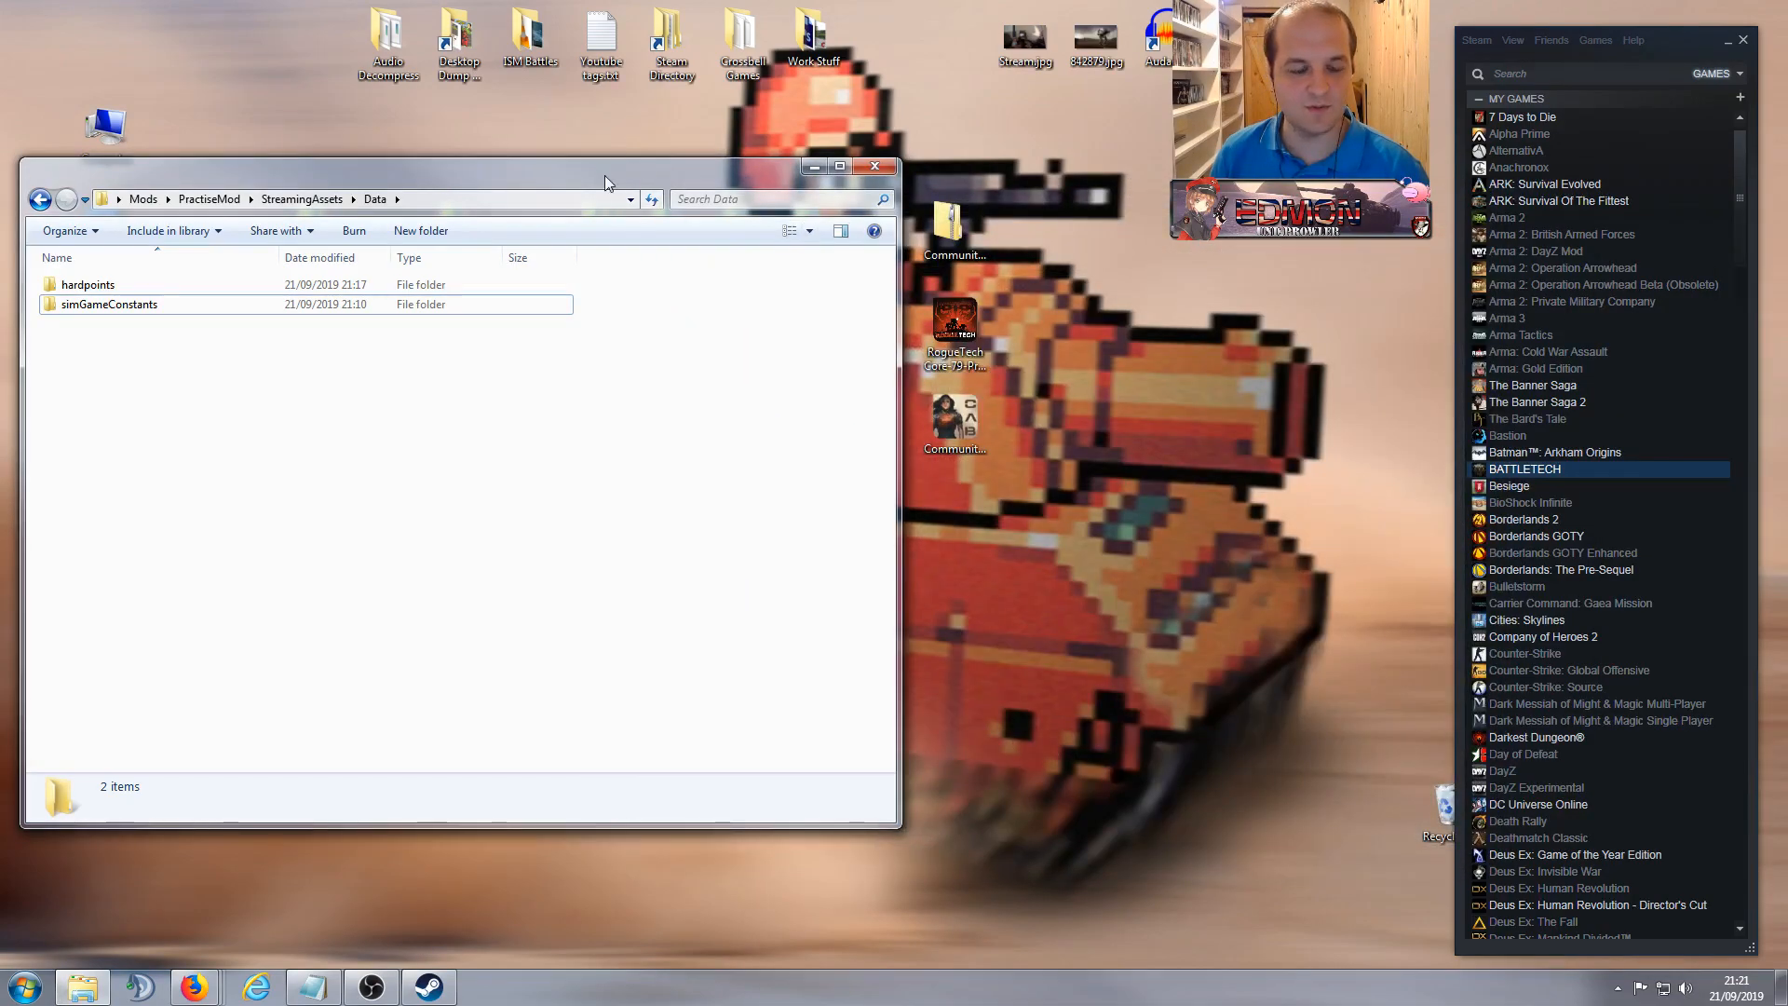
Step: Go up from PractiseMod's Data folder to the Mods folder and minimise its window
{"action": "left_click_drag", "start_coordinate": [606, 175], "coordinate": [896, 203]}
{"action": "left_click", "coordinate": [634, 208]}
{"action": "left_click", "coordinate": [565, 209]}
{"action": "left_click", "coordinate": [475, 208]}
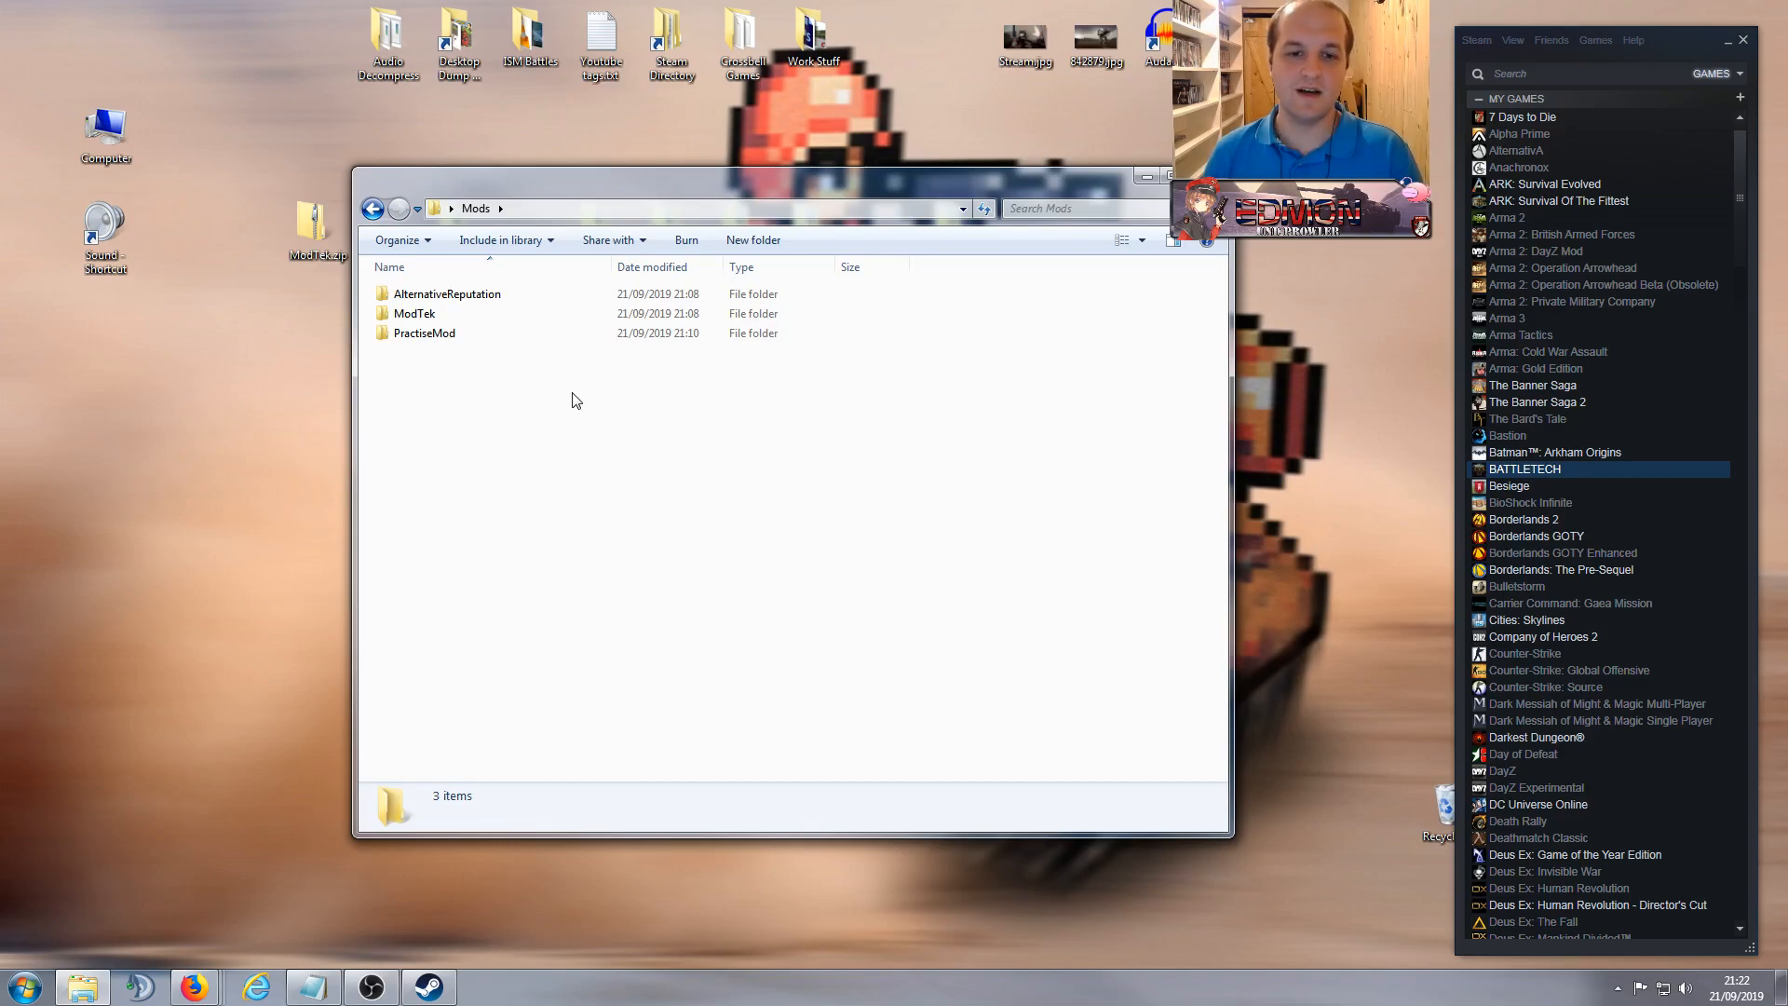
{"action": "left_click", "coordinate": [1145, 182]}
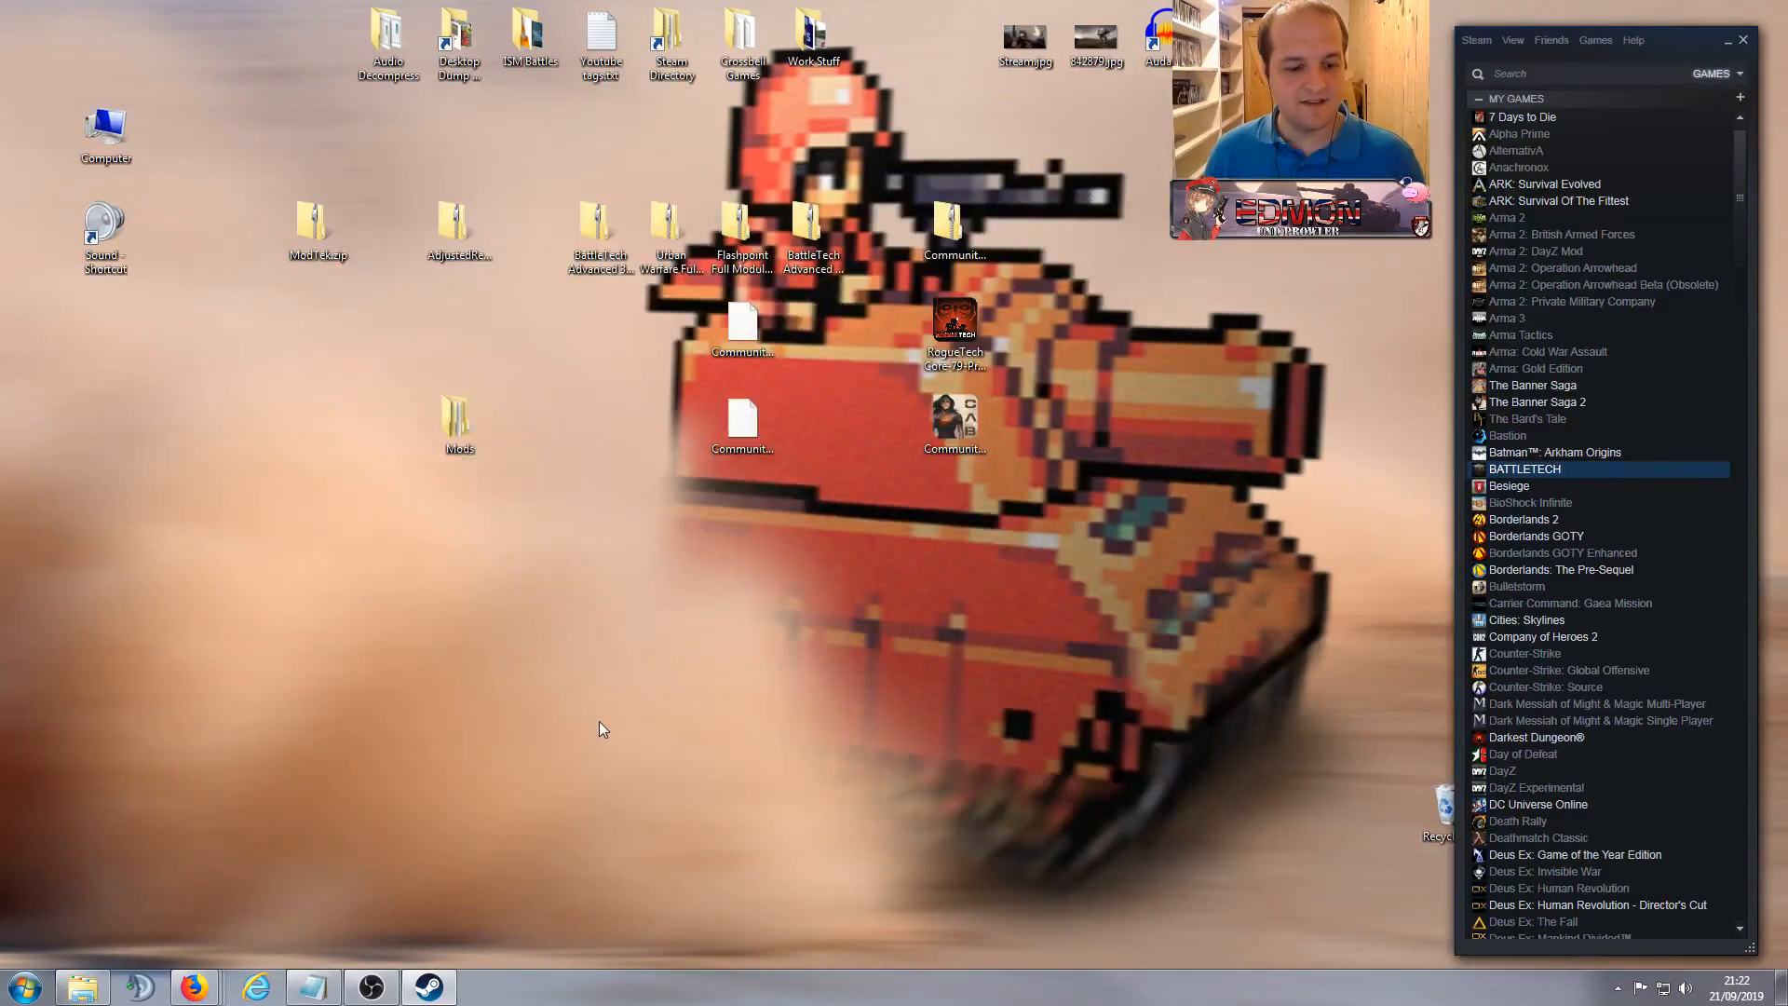
Step: Review the topic outline in Video.txt in Notepad, including the section on tricks and tips, and put the window away
{"action": "mouse_move", "coordinate": [325, 982]}
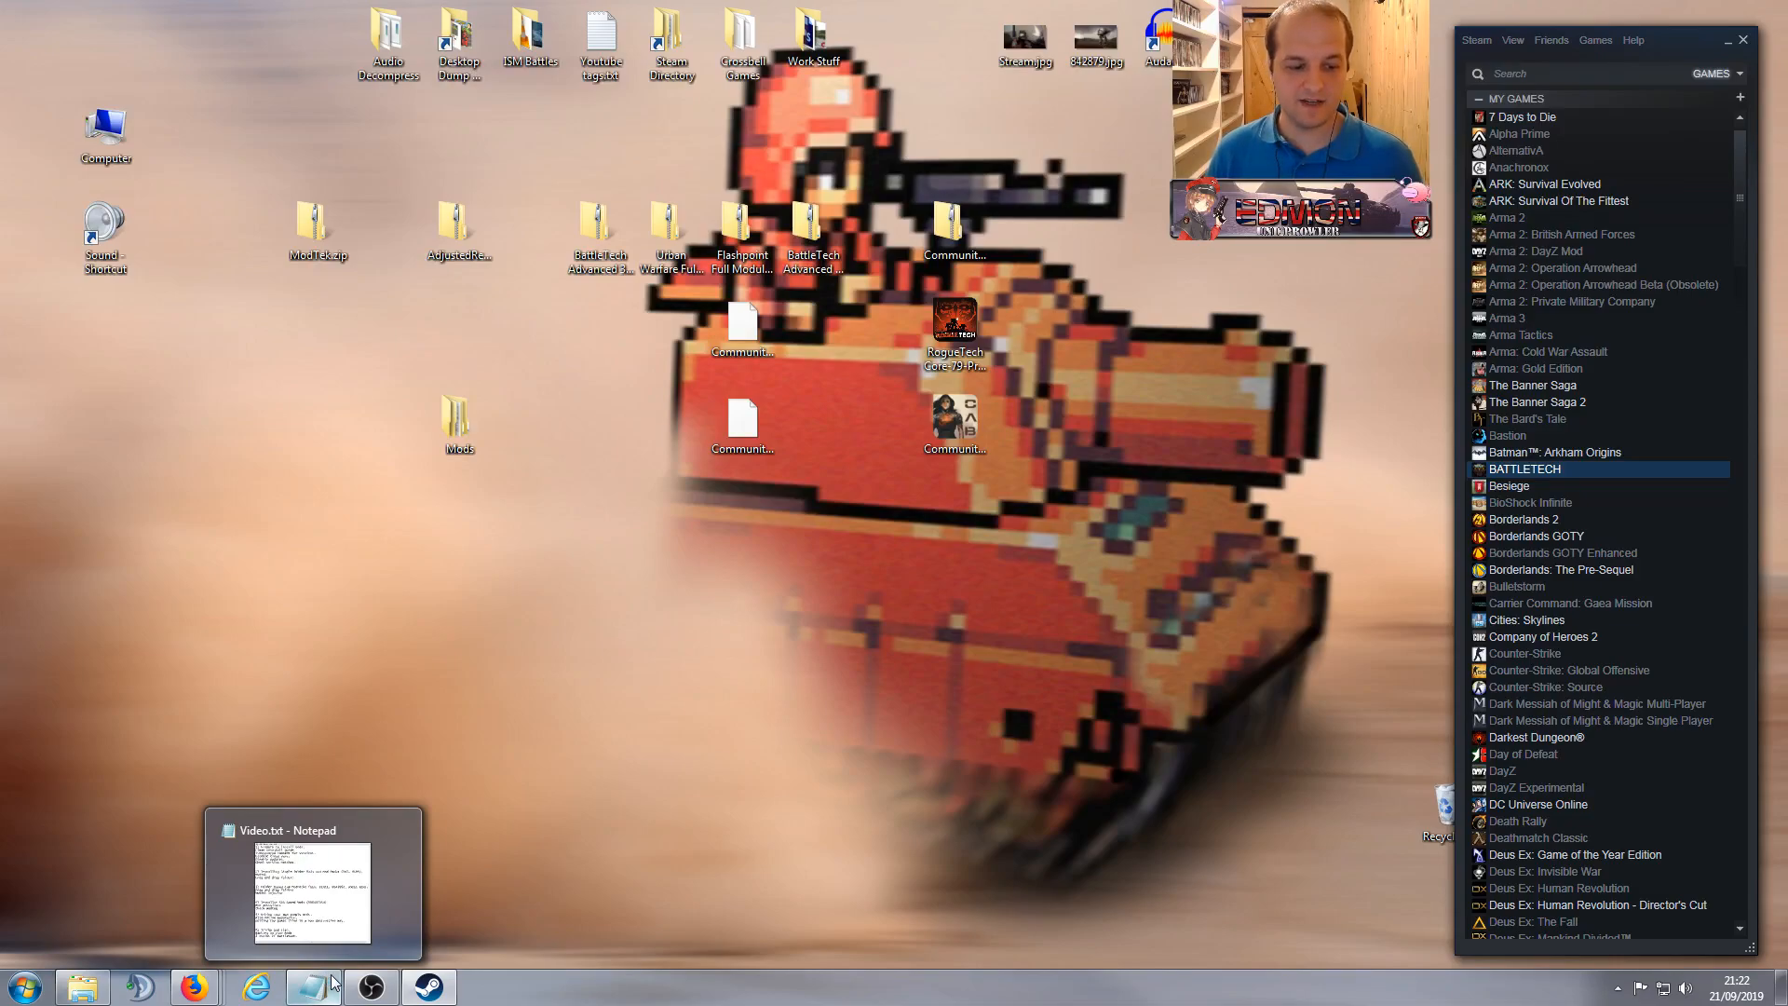
{"action": "left_click", "coordinate": [332, 983]}
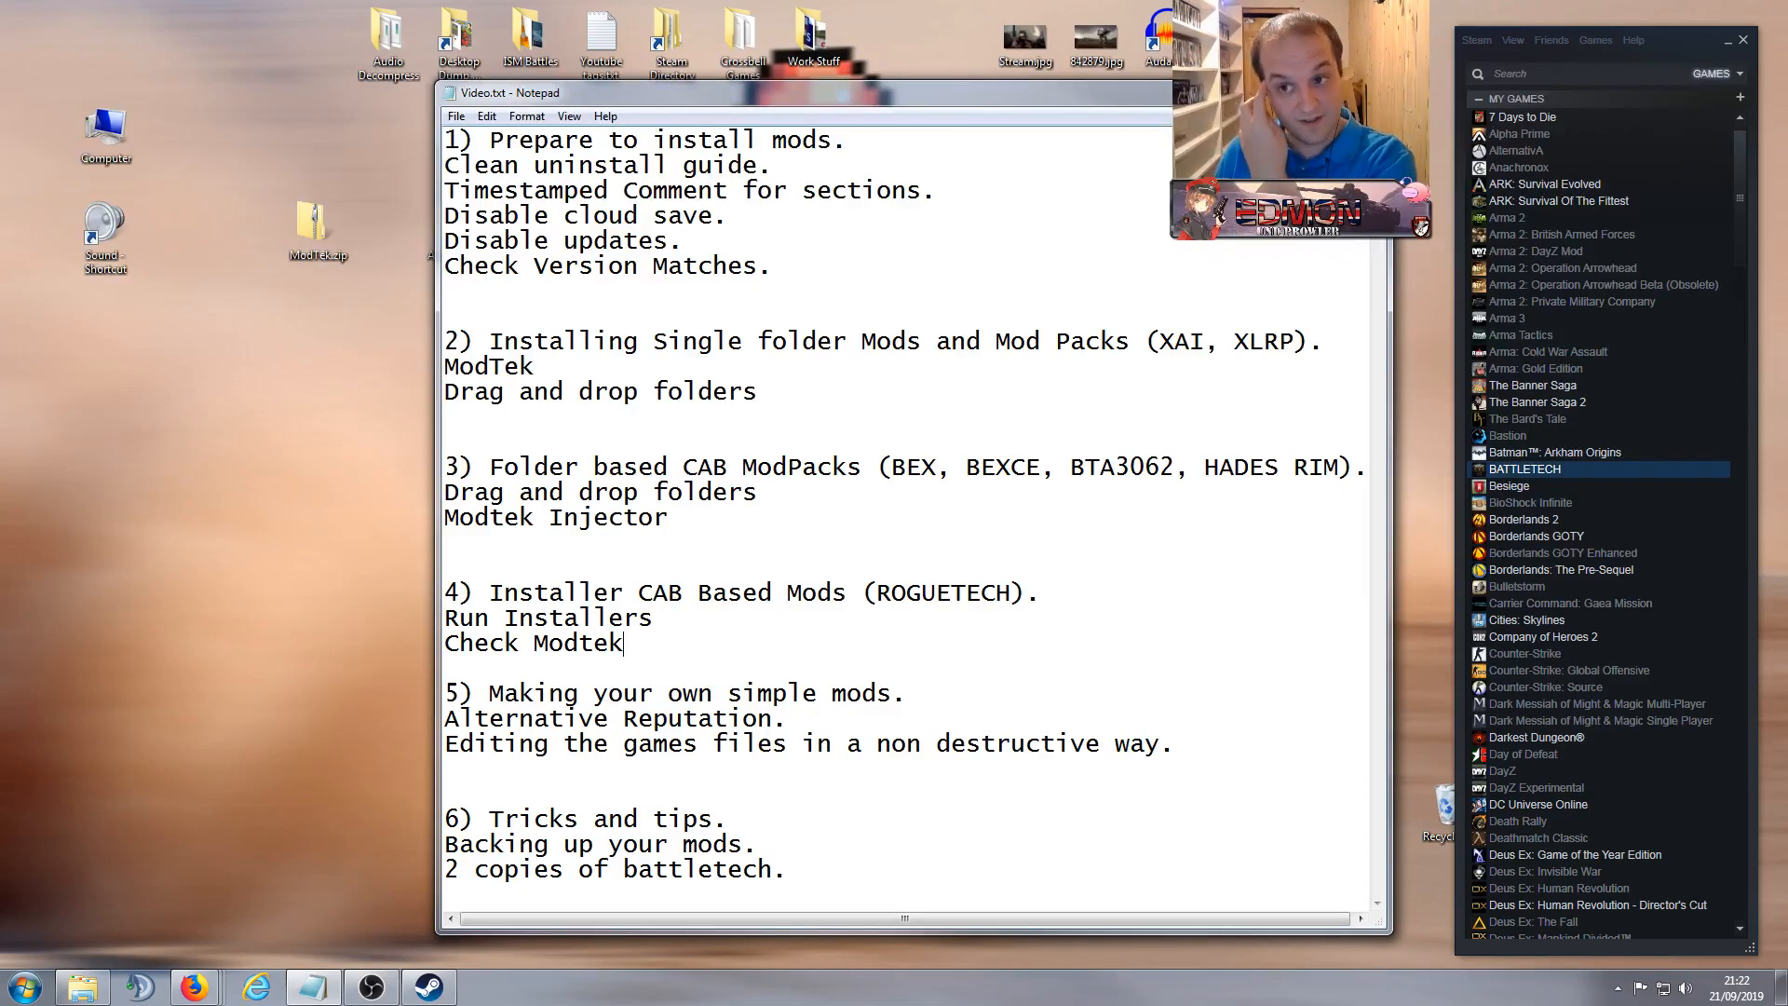
{"action": "left_click", "coordinate": [1304, 88]}
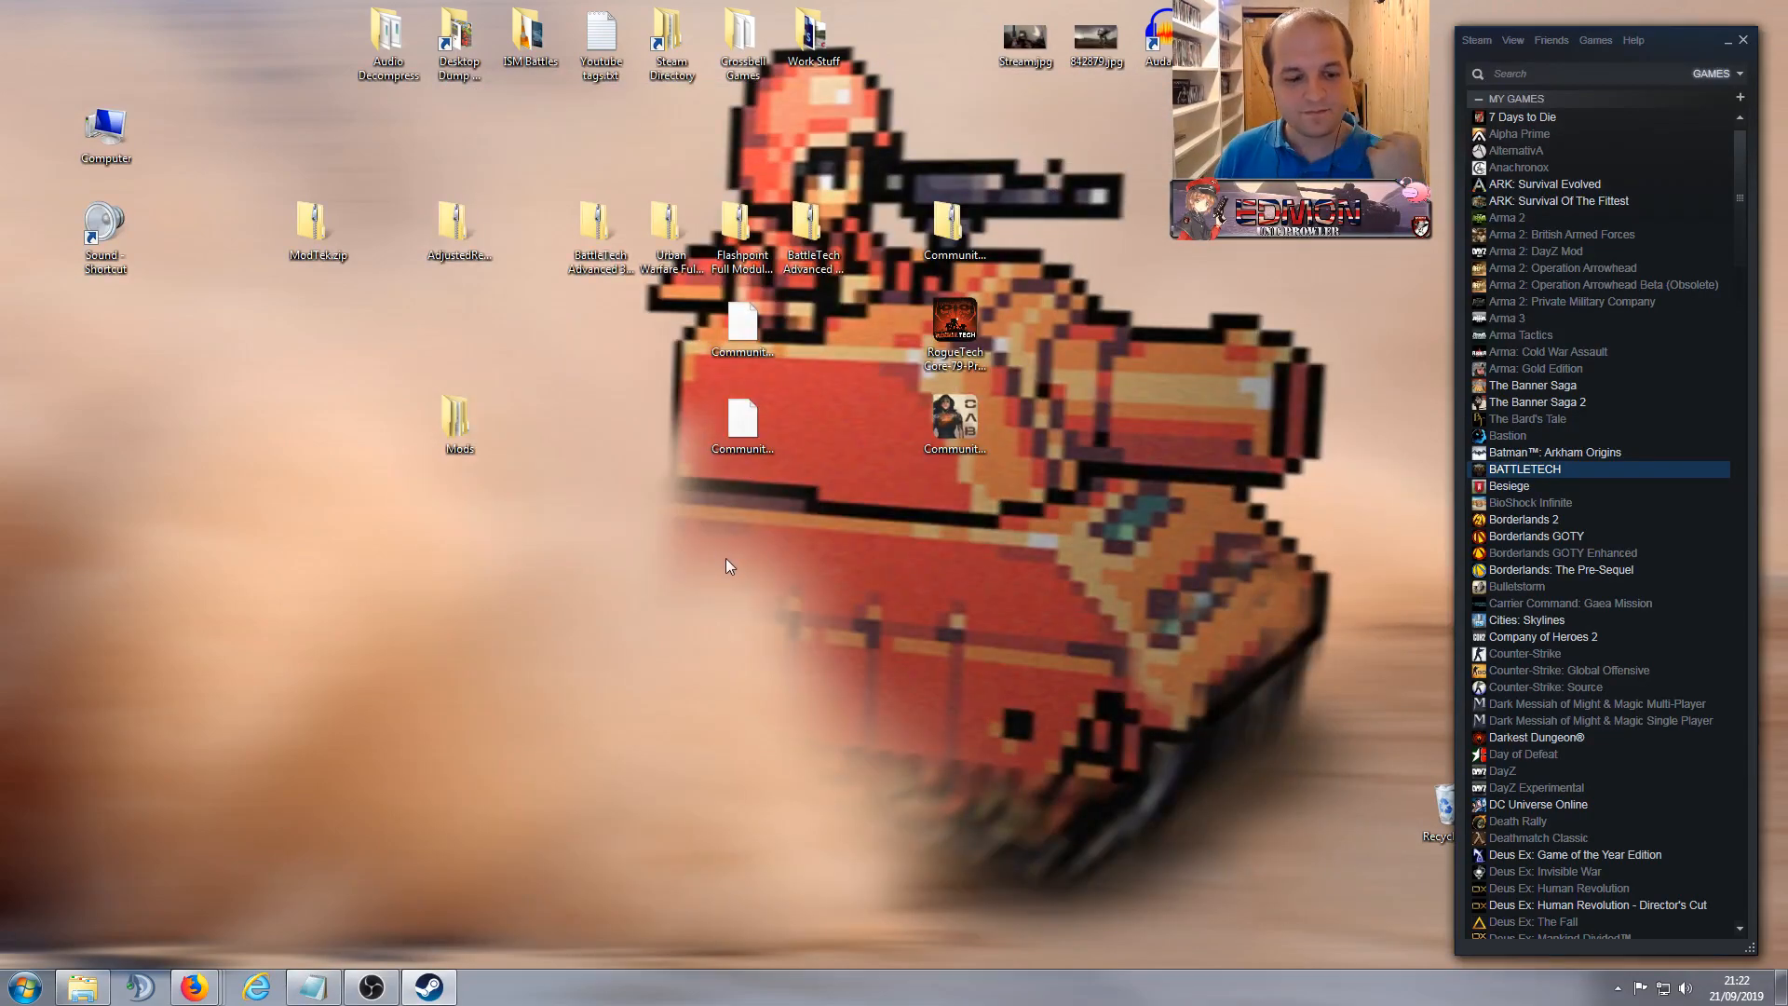
Step: Bring the play.paradoxplaza.com page in Firefox onto this screen and log in to the Paradox account with Remember me enabled
{"action": "mouse_move", "coordinate": [194, 987]}
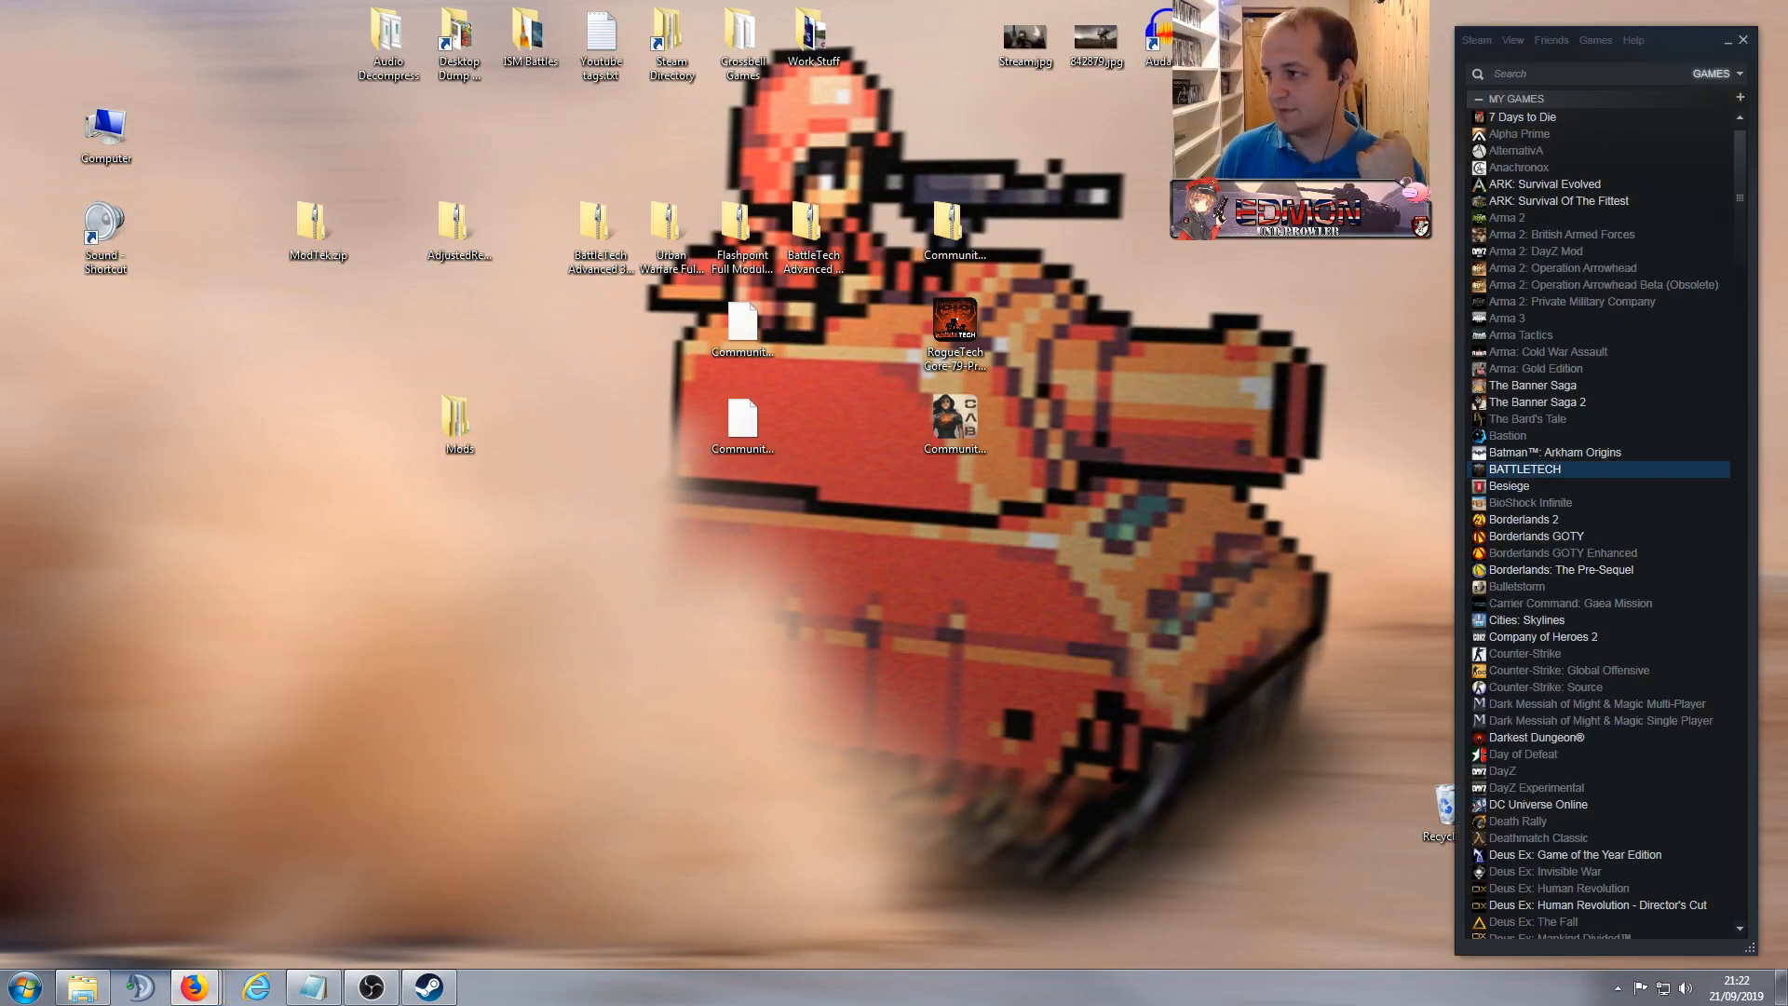
{"action": "left_click_drag", "start_coordinate": [1787, 172], "coordinate": [697, 17]}
{"action": "mouse_move", "coordinate": [373, 995]}
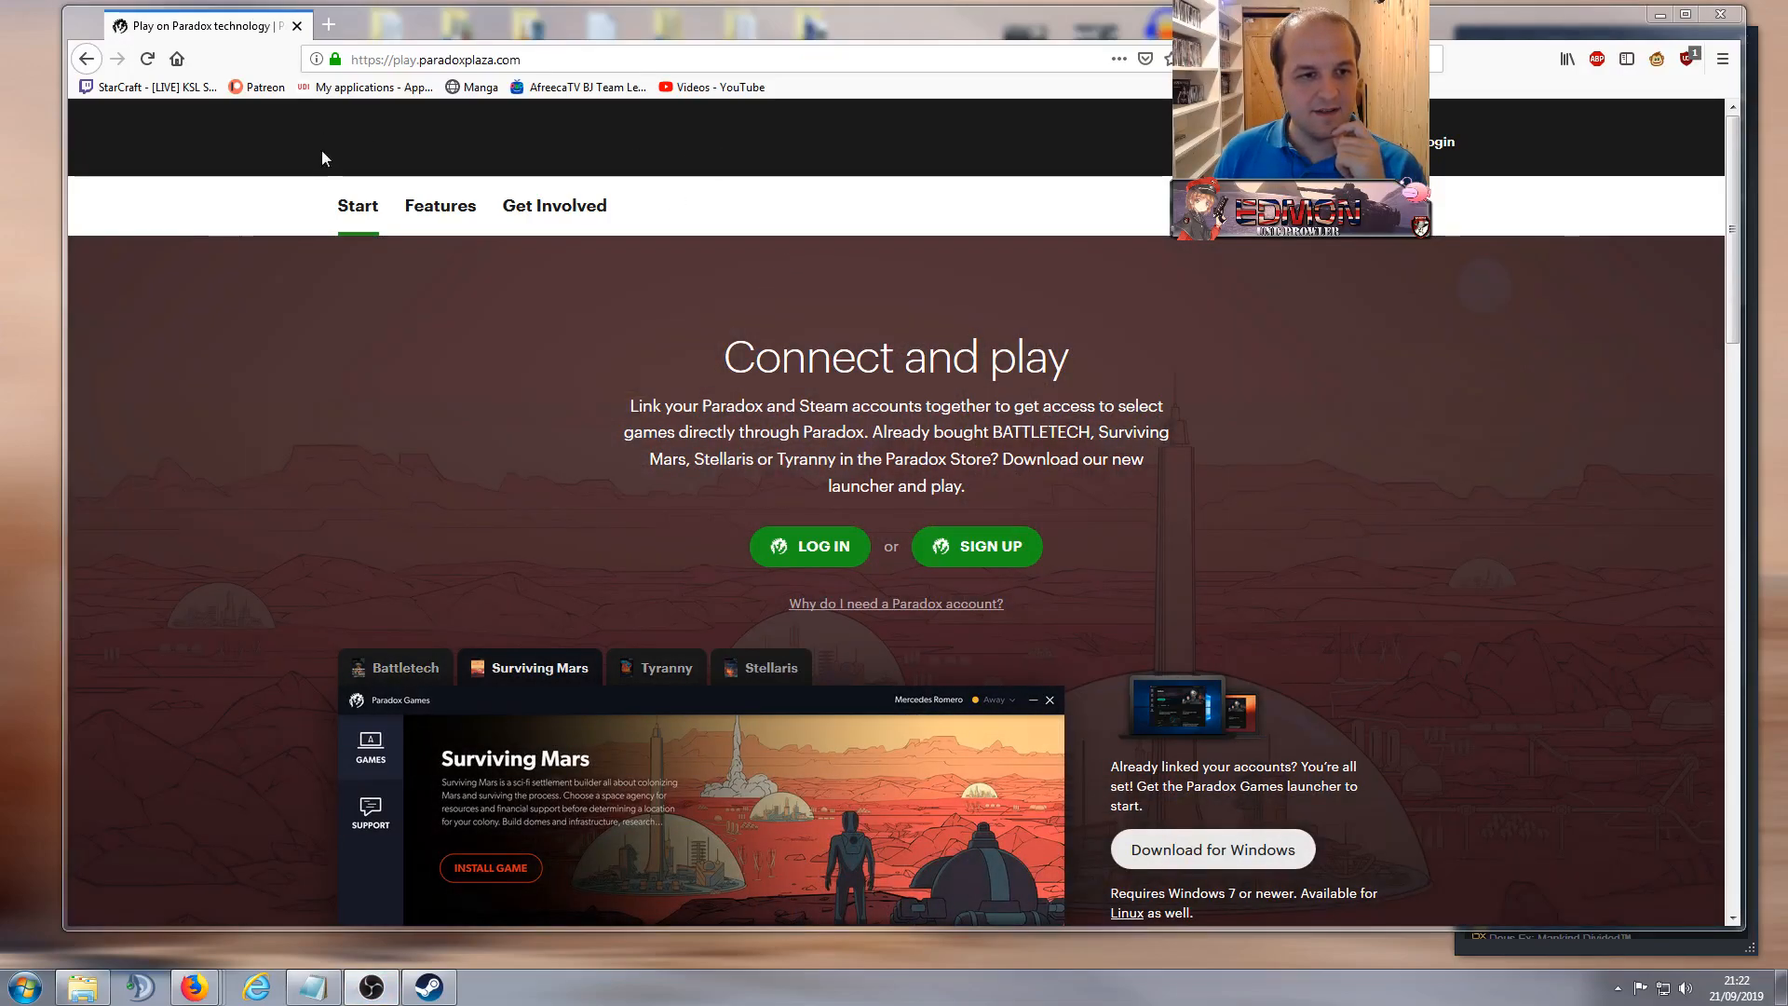
{"action": "left_click", "coordinate": [808, 546]}
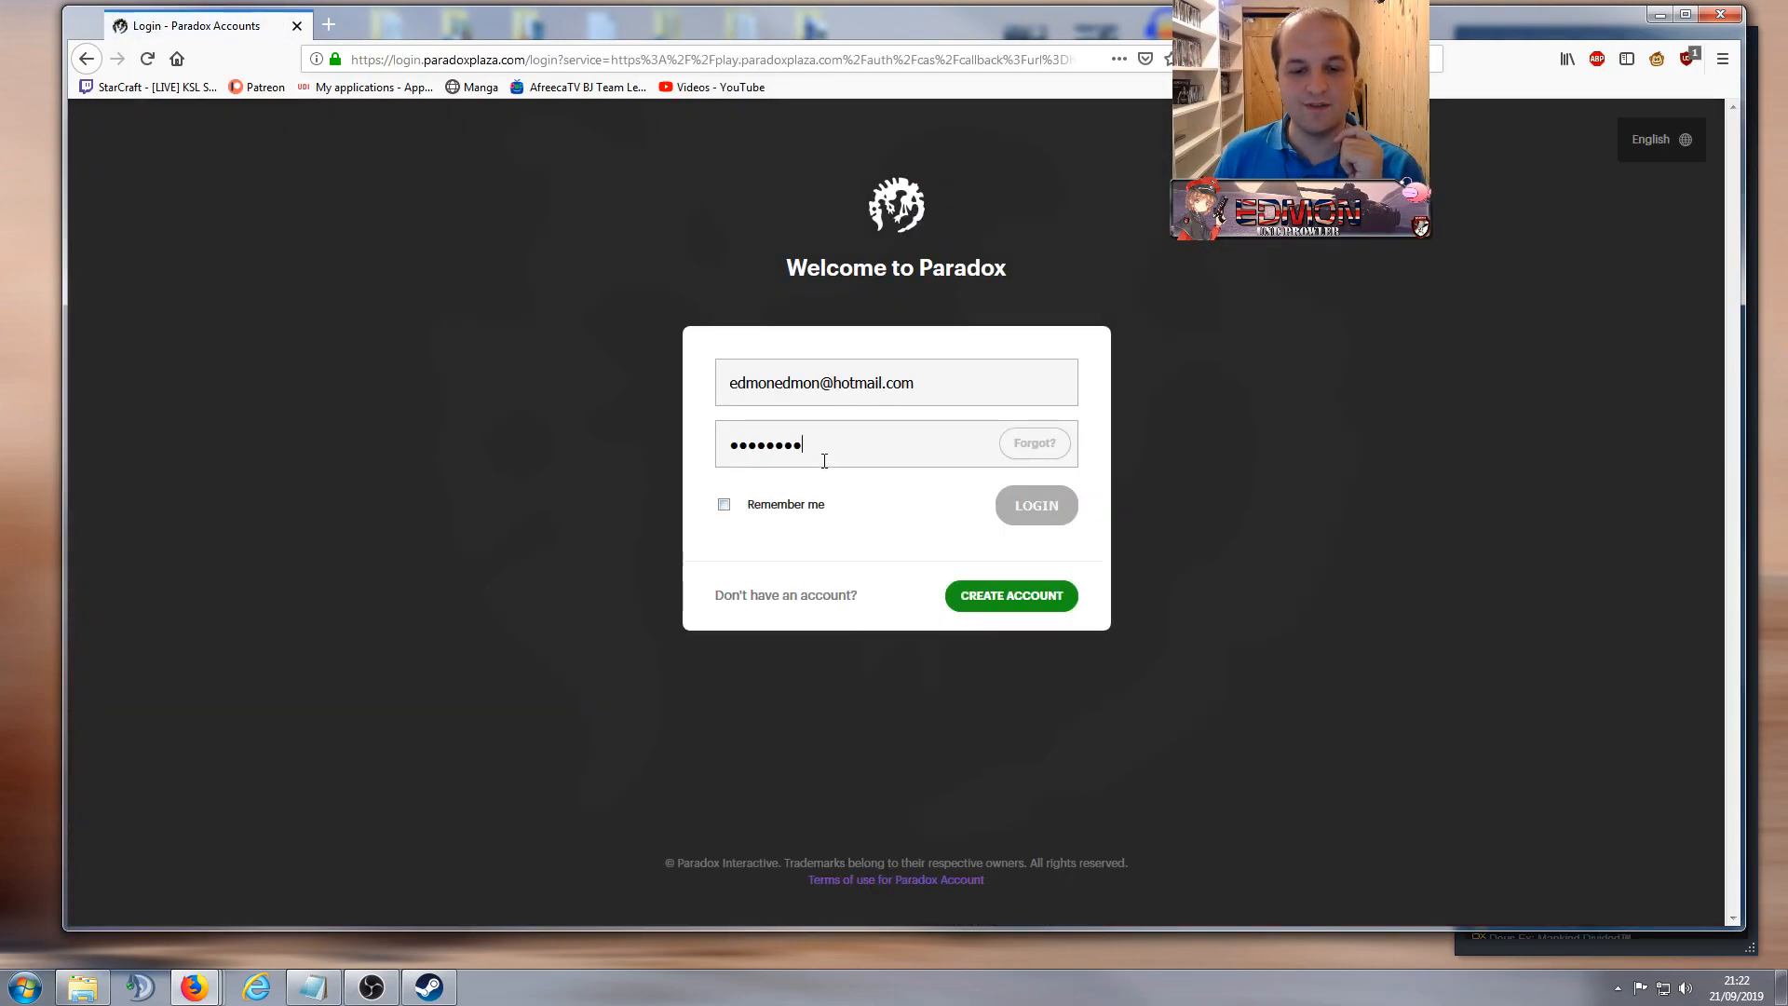
{"action": "left_click", "coordinate": [784, 508]}
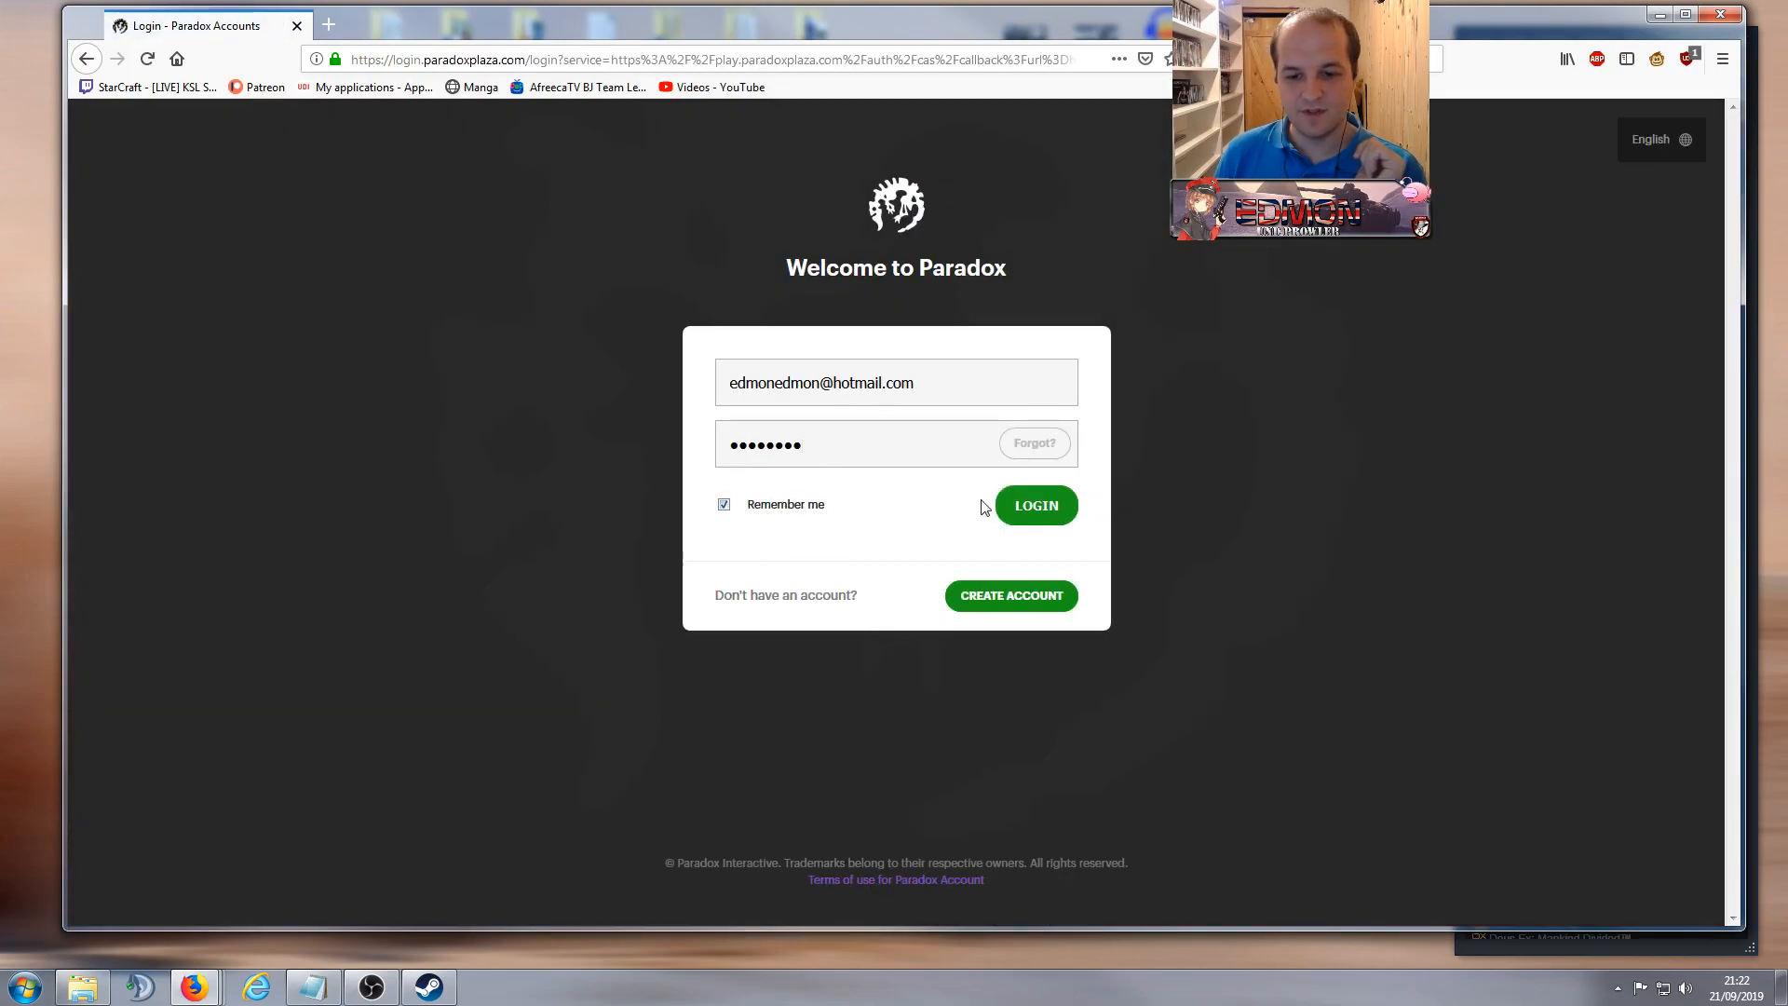
{"action": "left_click", "coordinate": [1029, 508]}
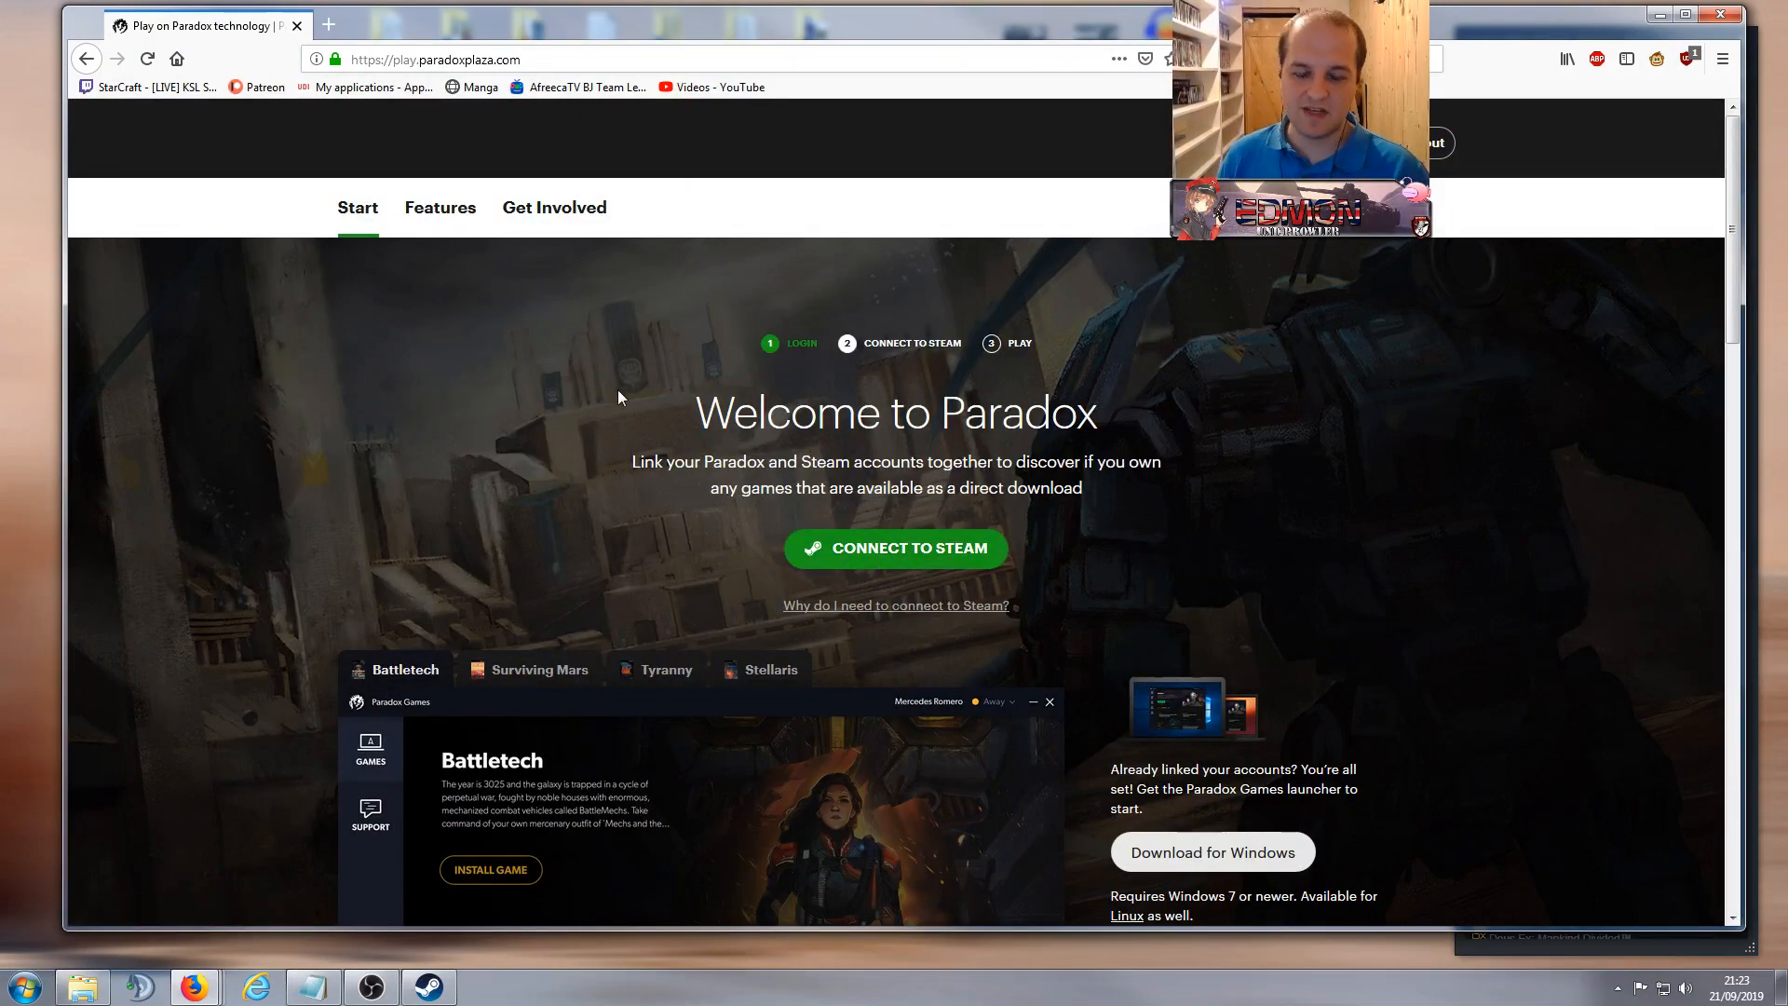
Step: Look through the Surviving Mars, Tyranny, Stellaris and Battletech launcher previews on the Paradox page, and close Firefox
{"action": "scroll", "coordinate": [618, 390], "scroll_direction": "down", "scroll_amount": 4}
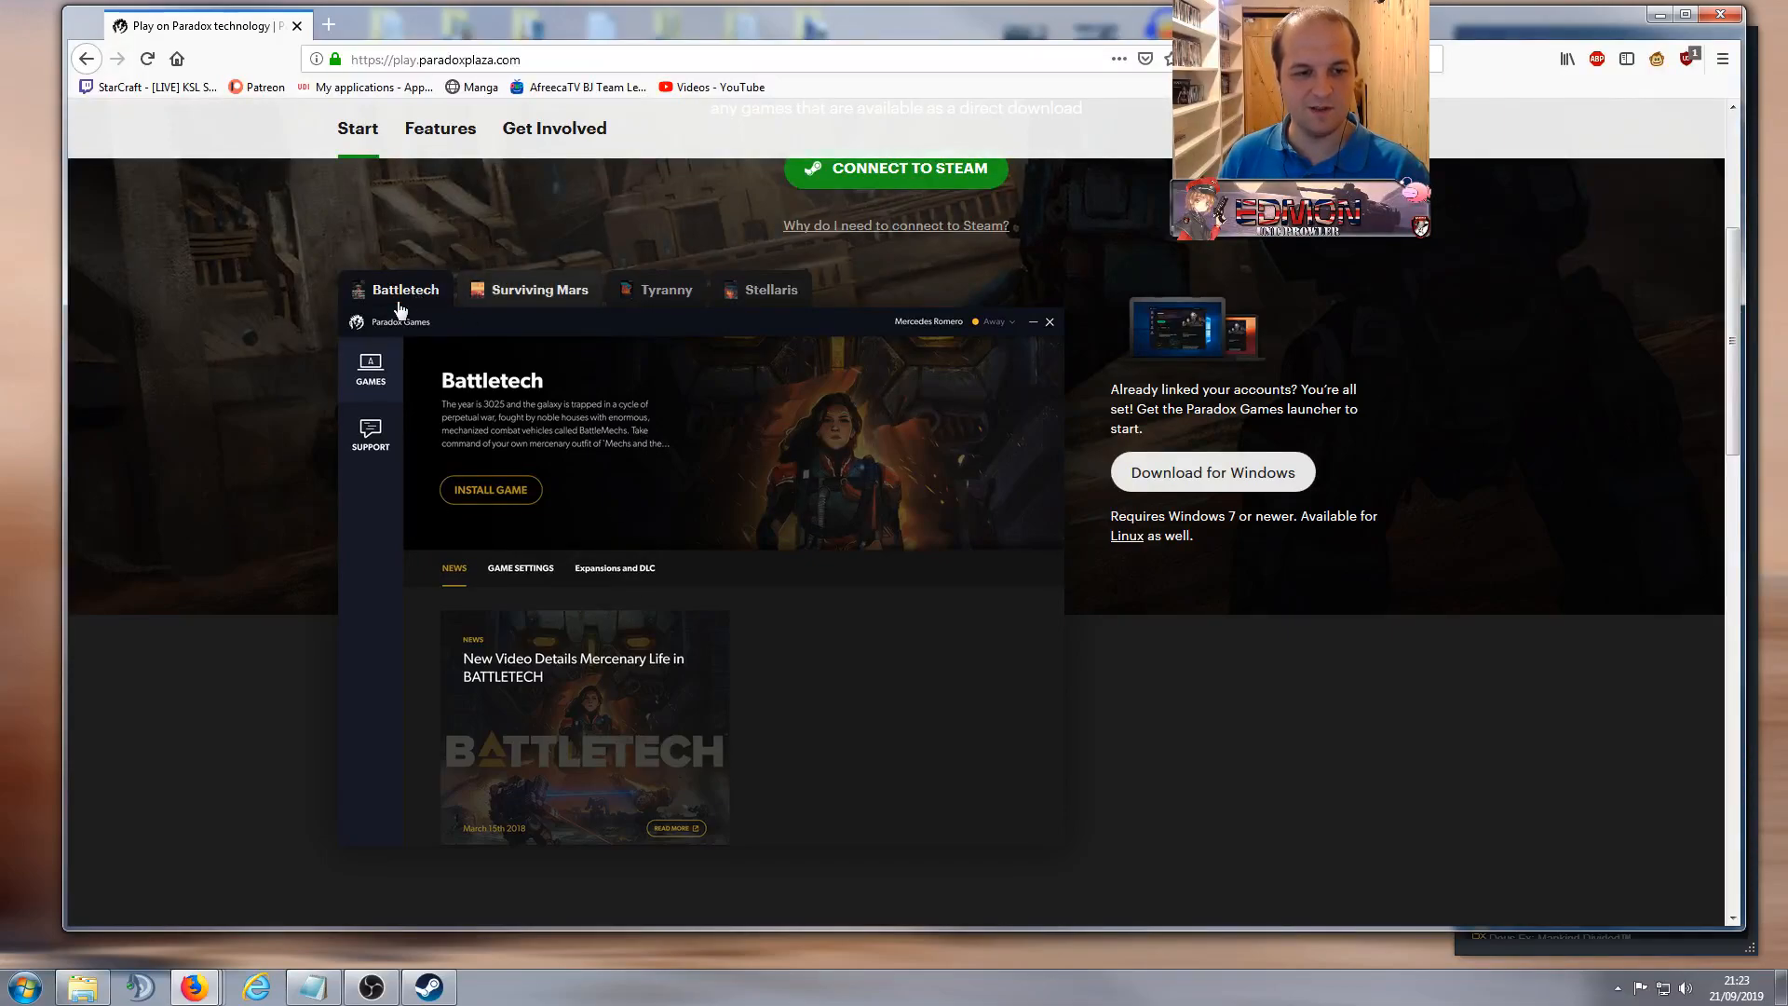
{"action": "left_click", "coordinate": [595, 294]}
{"action": "left_click", "coordinate": [667, 291]}
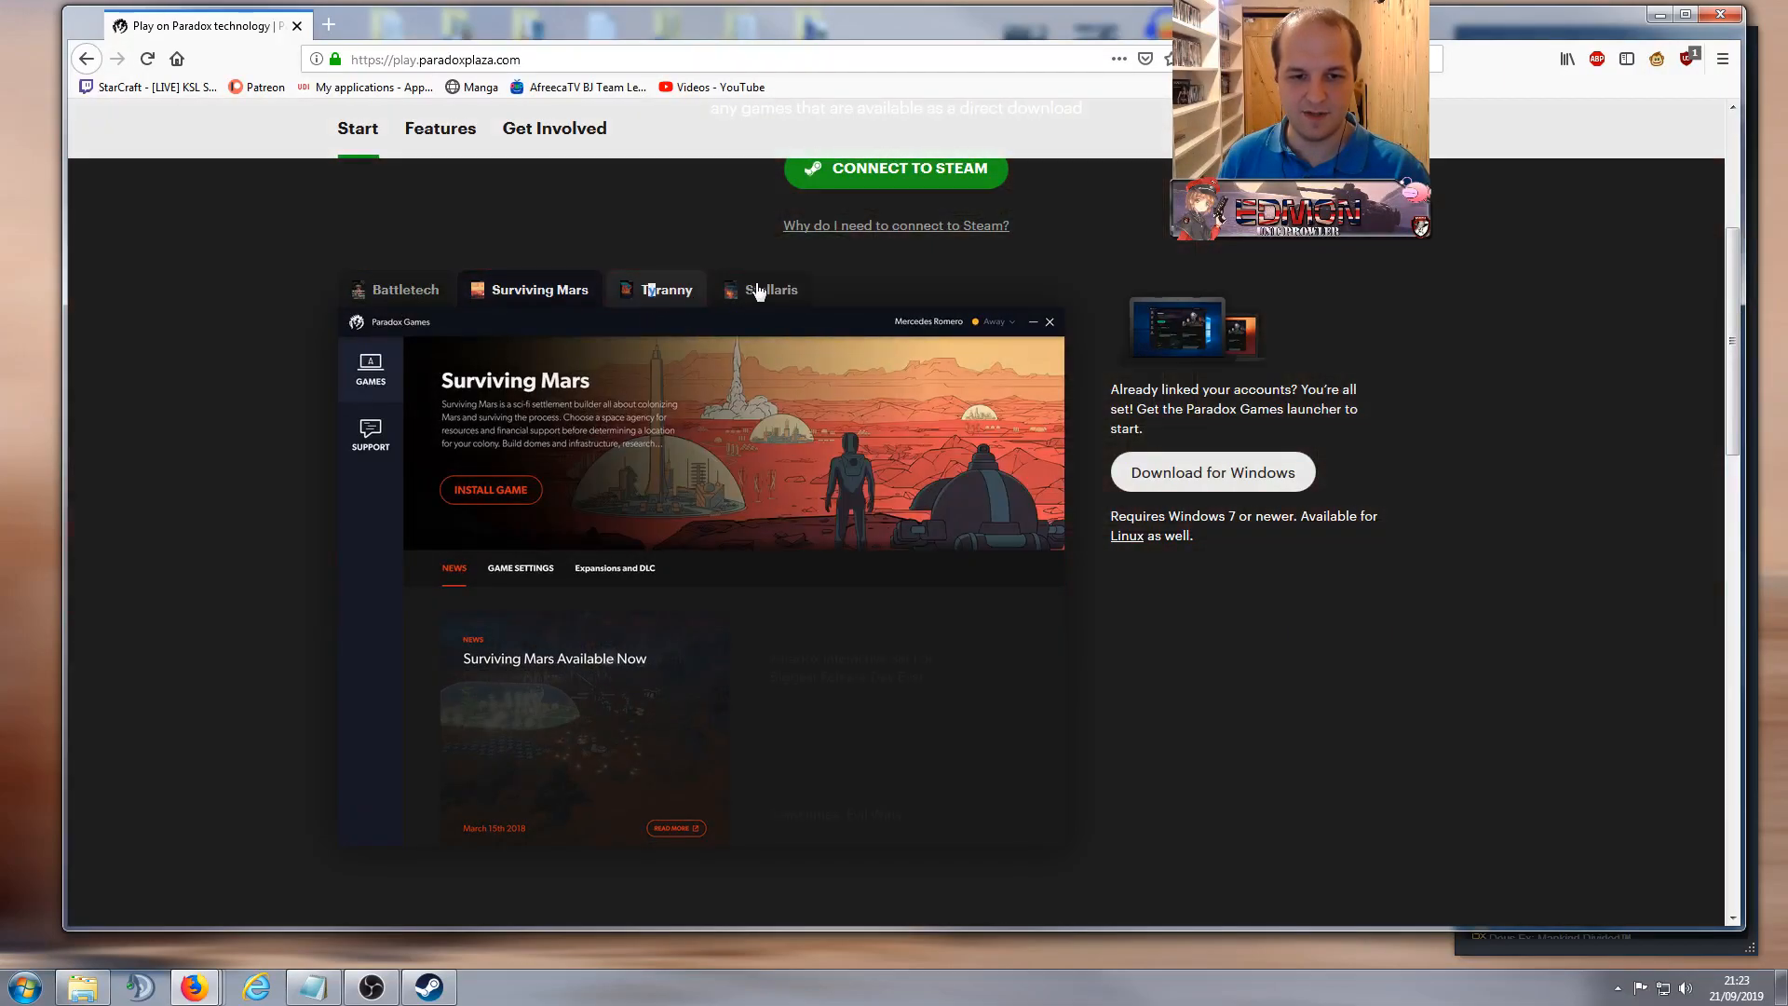
{"action": "left_click", "coordinate": [779, 294]}
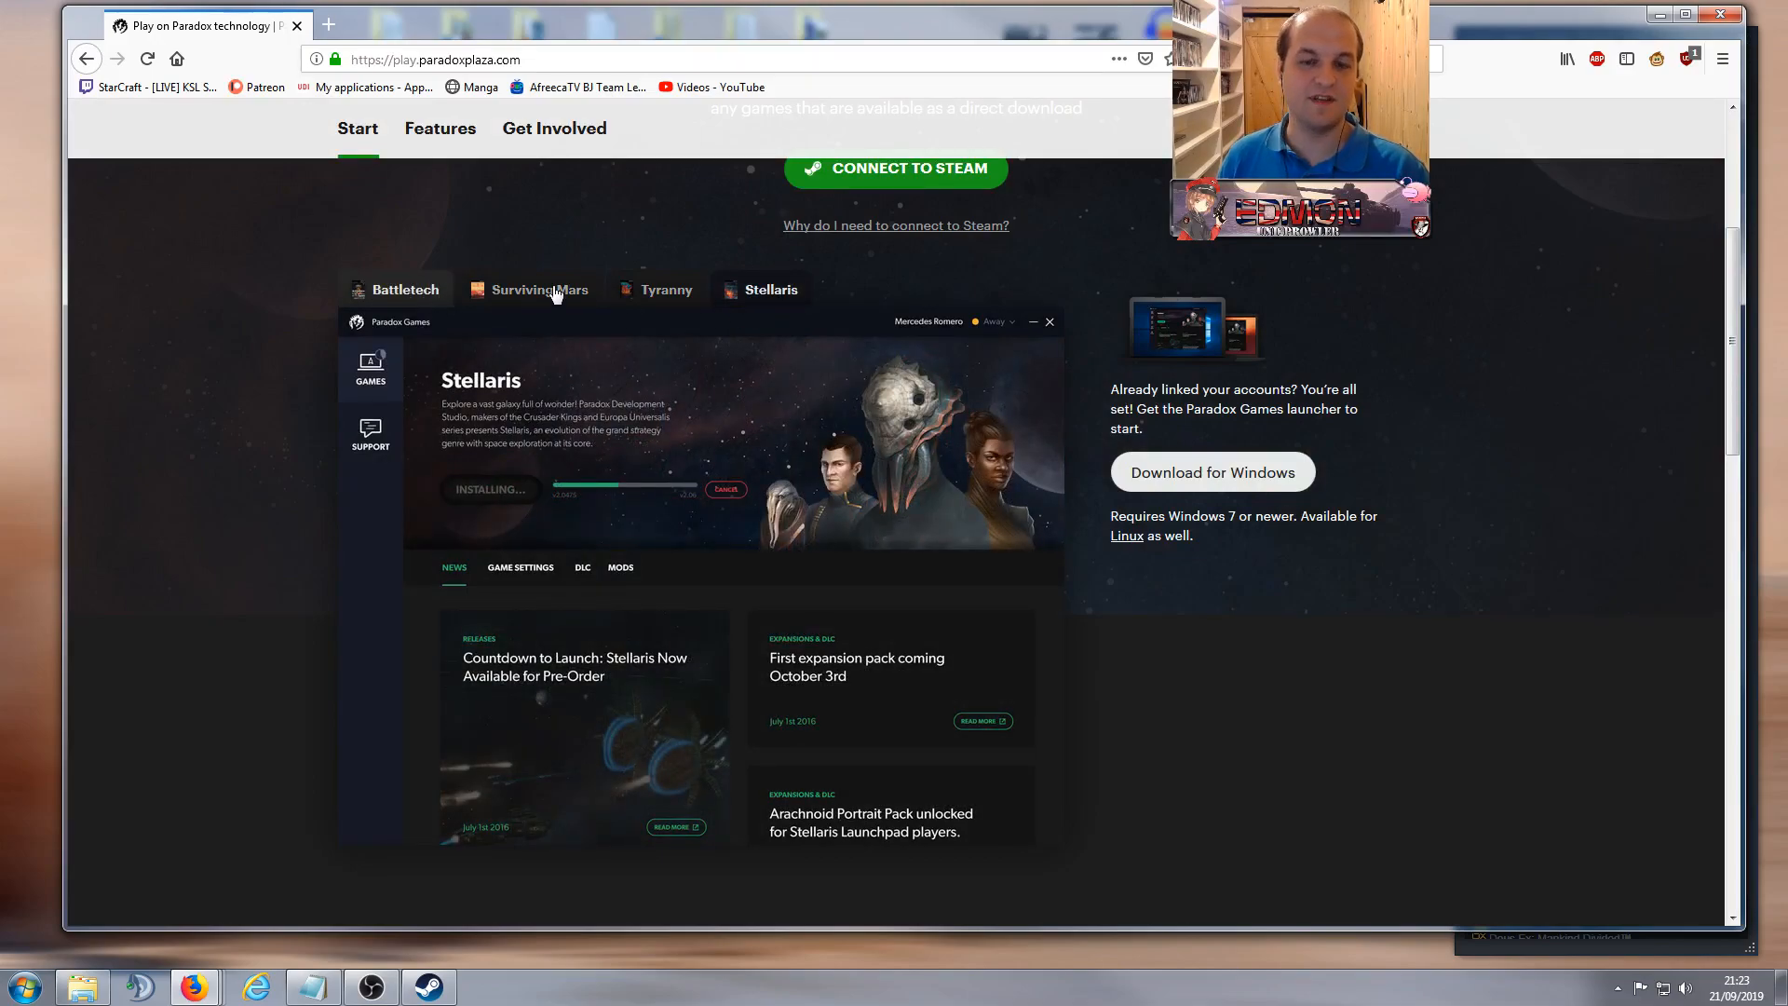
{"action": "scroll", "coordinate": [559, 298], "scroll_direction": "up", "scroll_amount": 2}
{"action": "left_click", "coordinate": [410, 387]}
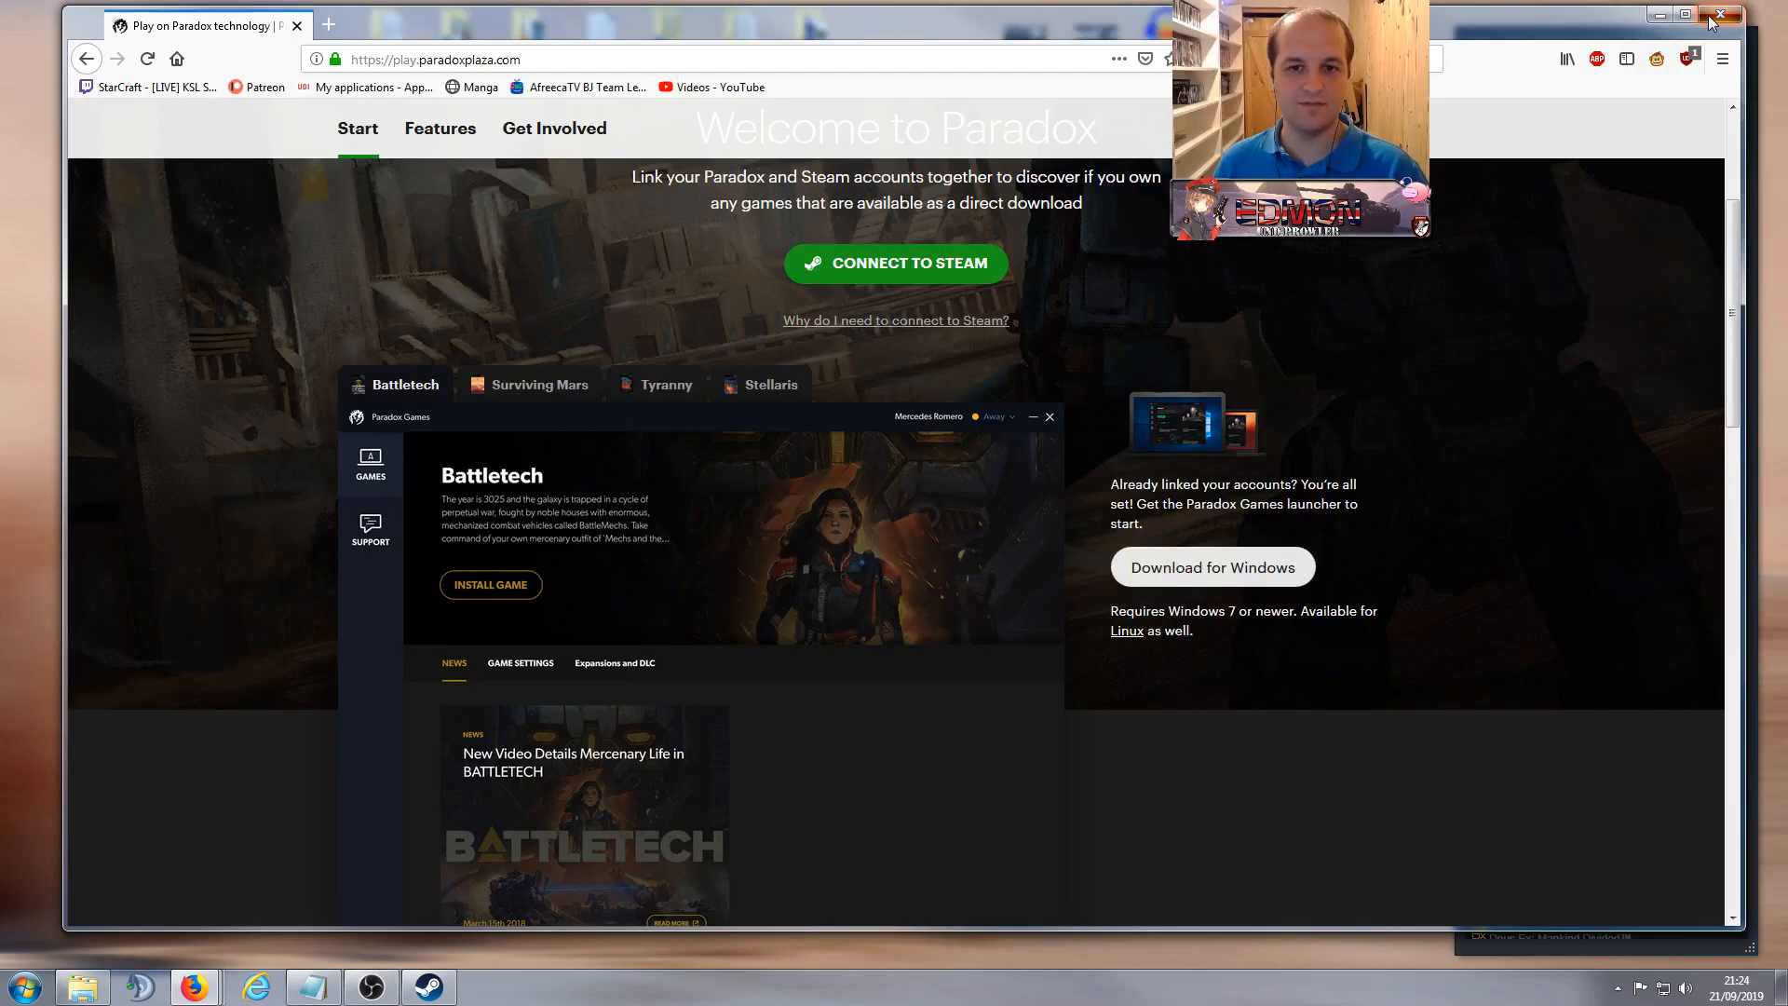
{"action": "left_click", "coordinate": [1720, 15]}
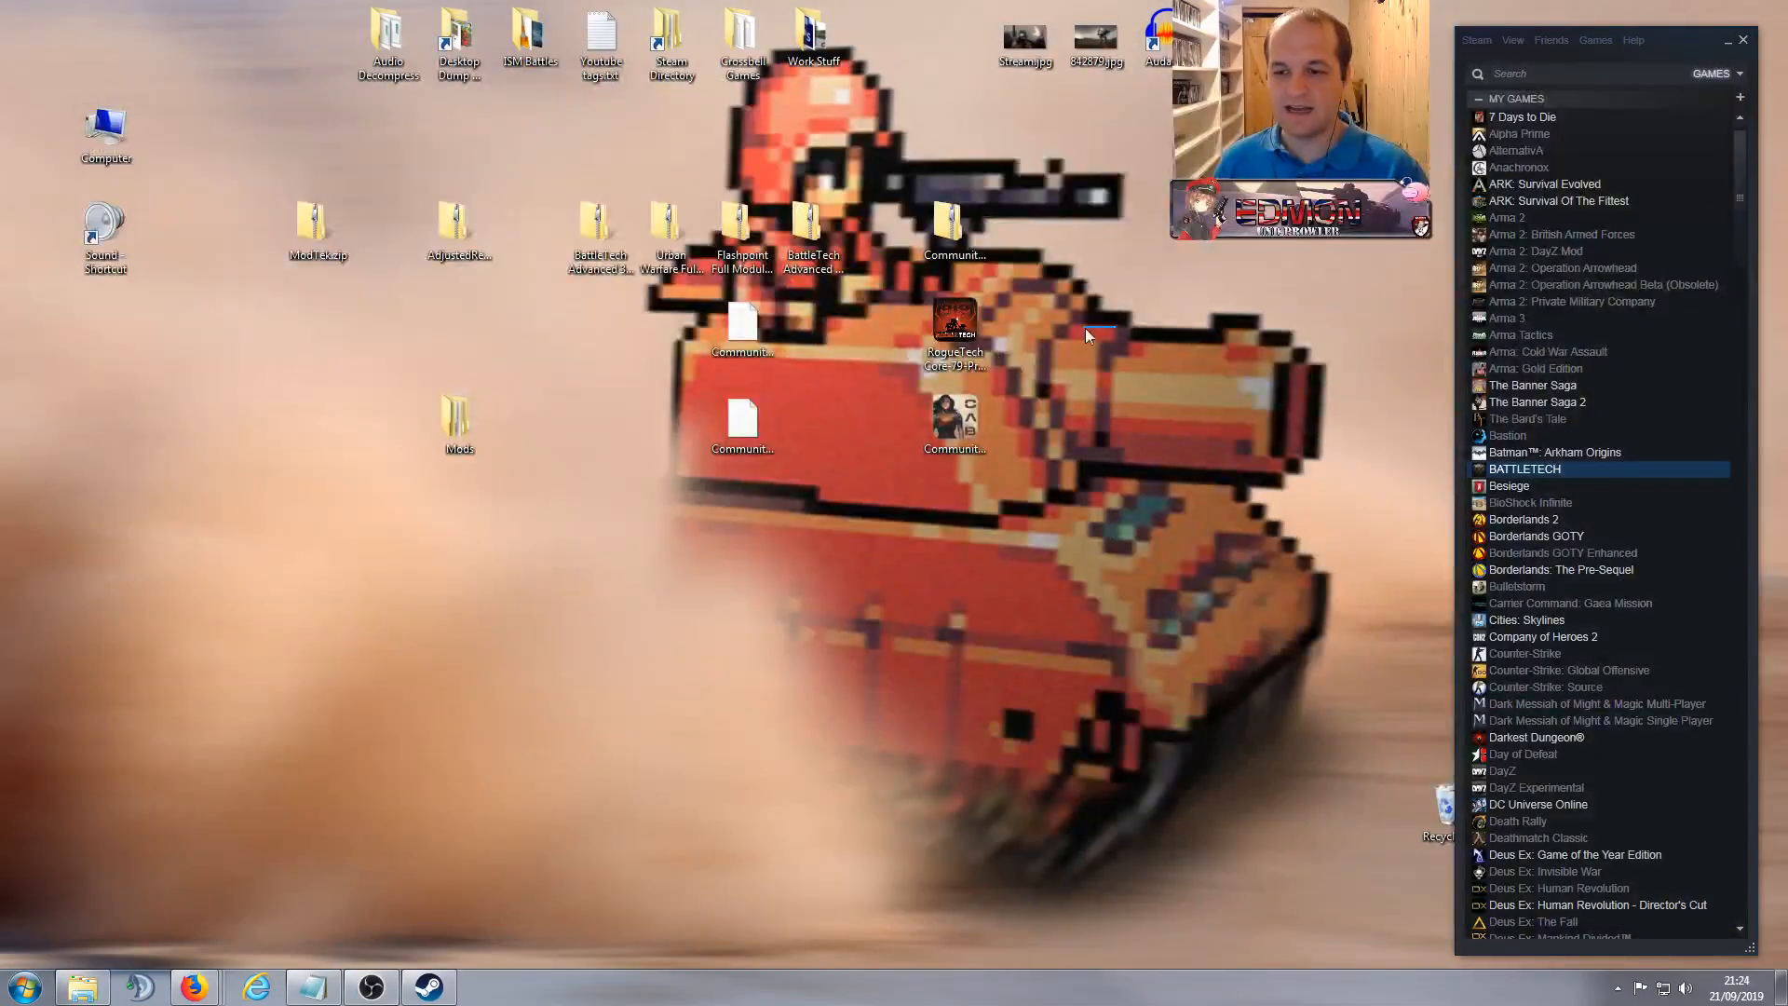
Step: Open BATTLETECH's install folder through the local files section of its Steam properties
{"action": "right_click", "coordinate": [1528, 461]}
{"action": "right_click", "coordinate": [1506, 468]}
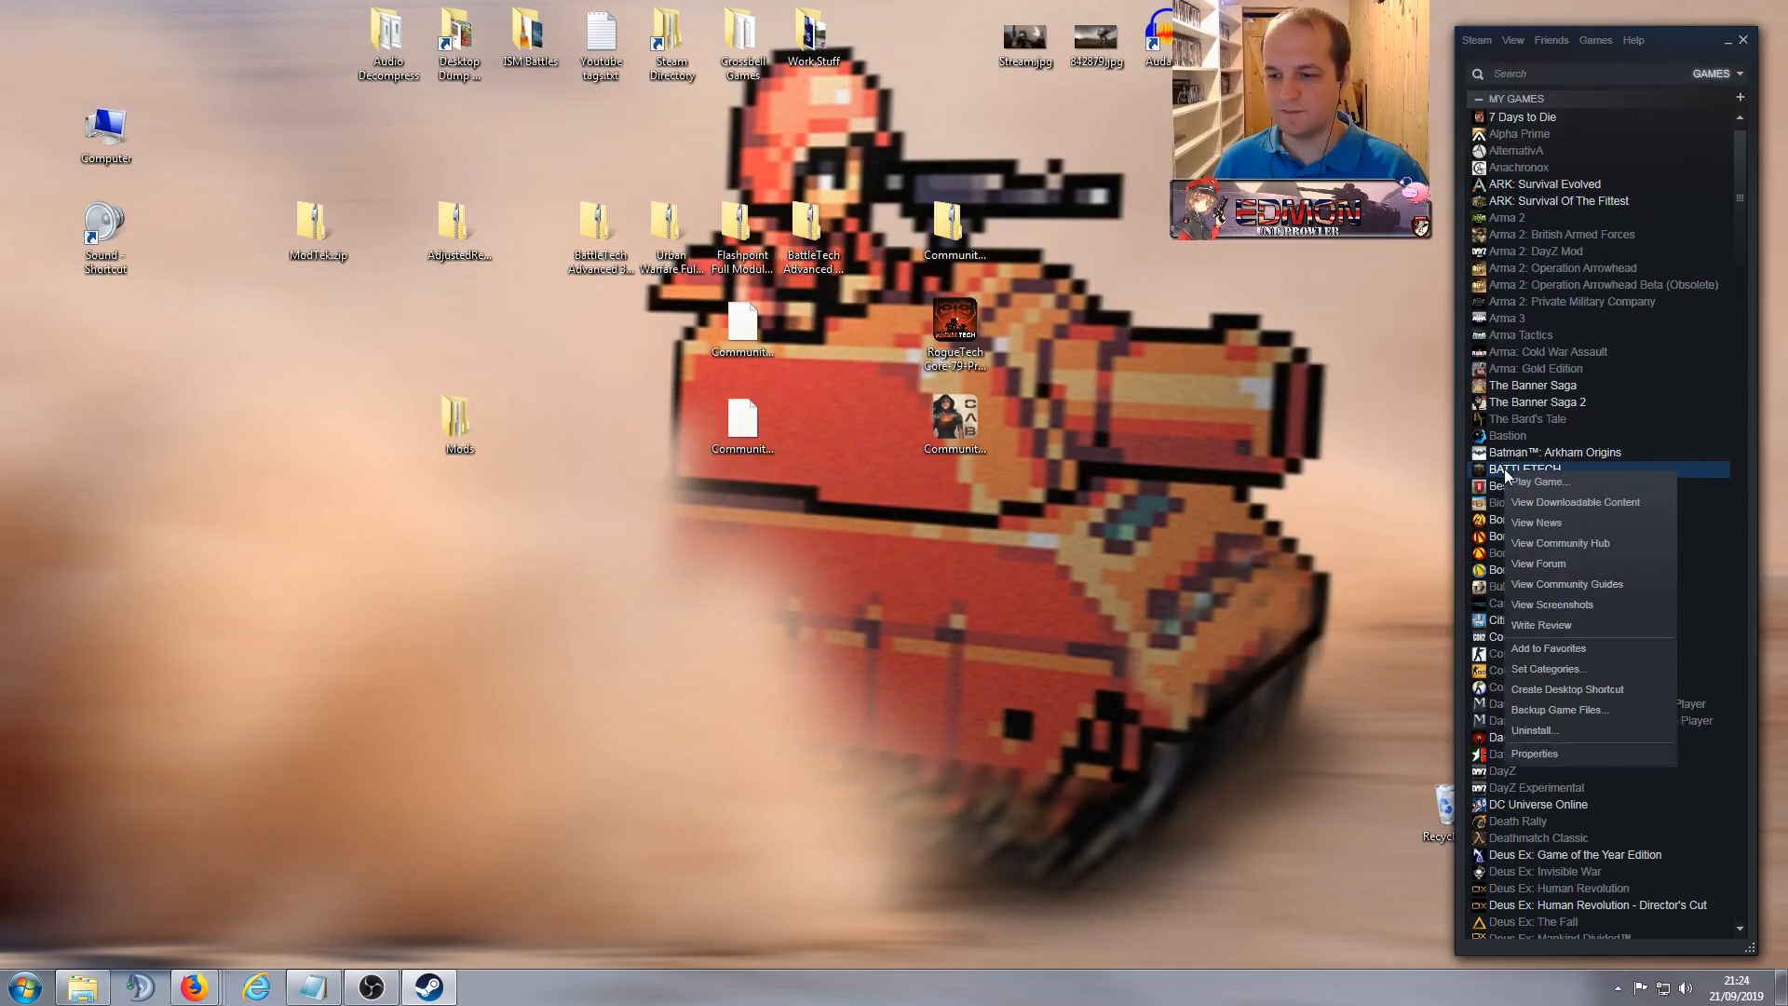
{"action": "left_click", "coordinate": [1534, 753]}
{"action": "left_click", "coordinate": [1030, 214]}
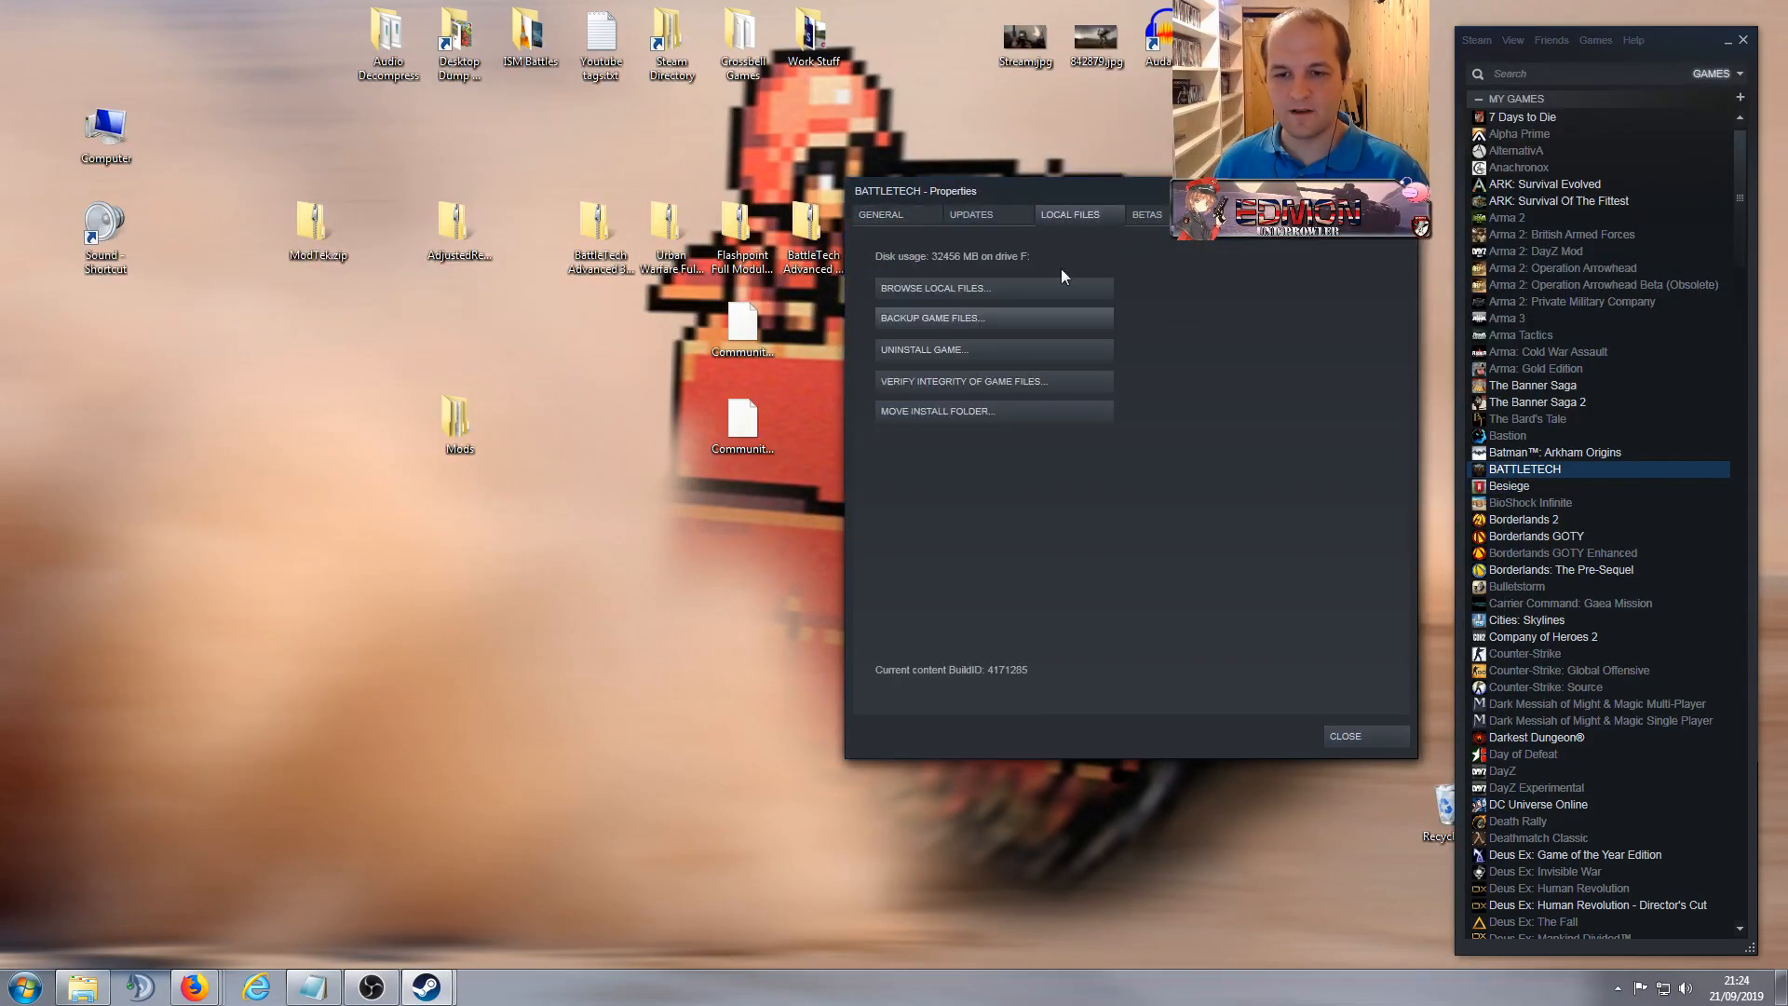
{"action": "left_click", "coordinate": [1026, 294]}
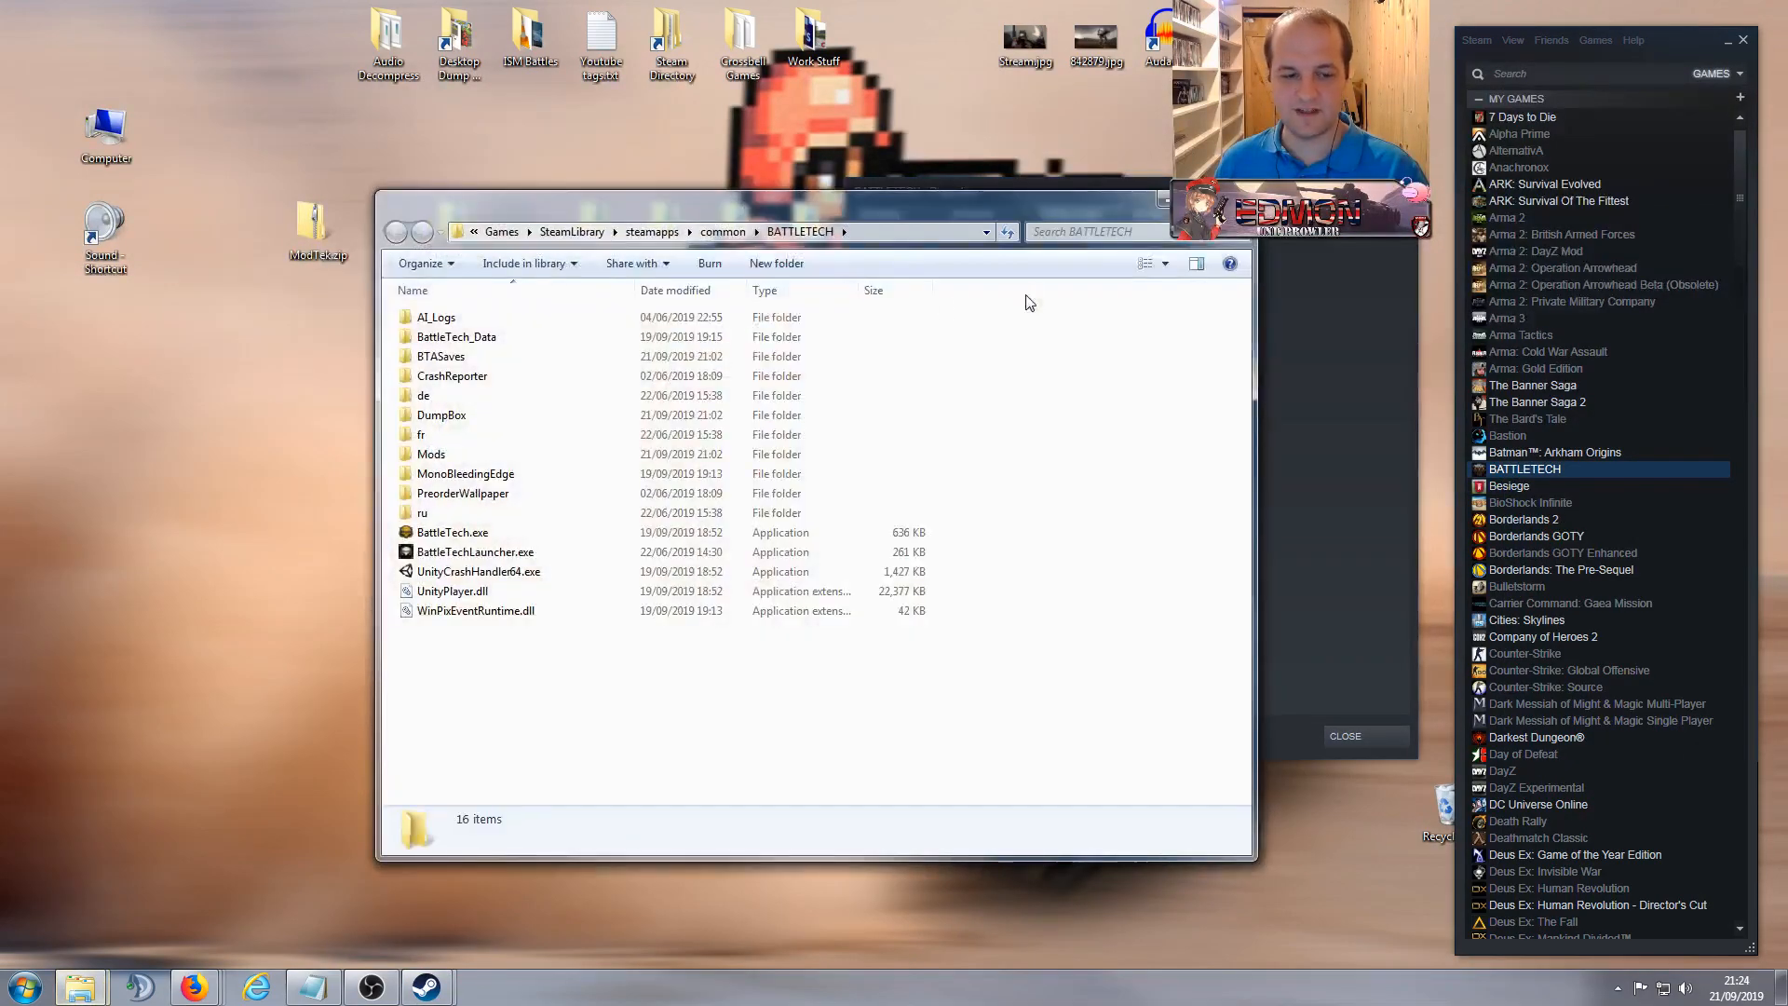
Step: Point out the Mods folder, go up to the common folder and select BATTLETECH - Old RogueTech
{"action": "left_click", "coordinate": [466, 455]}
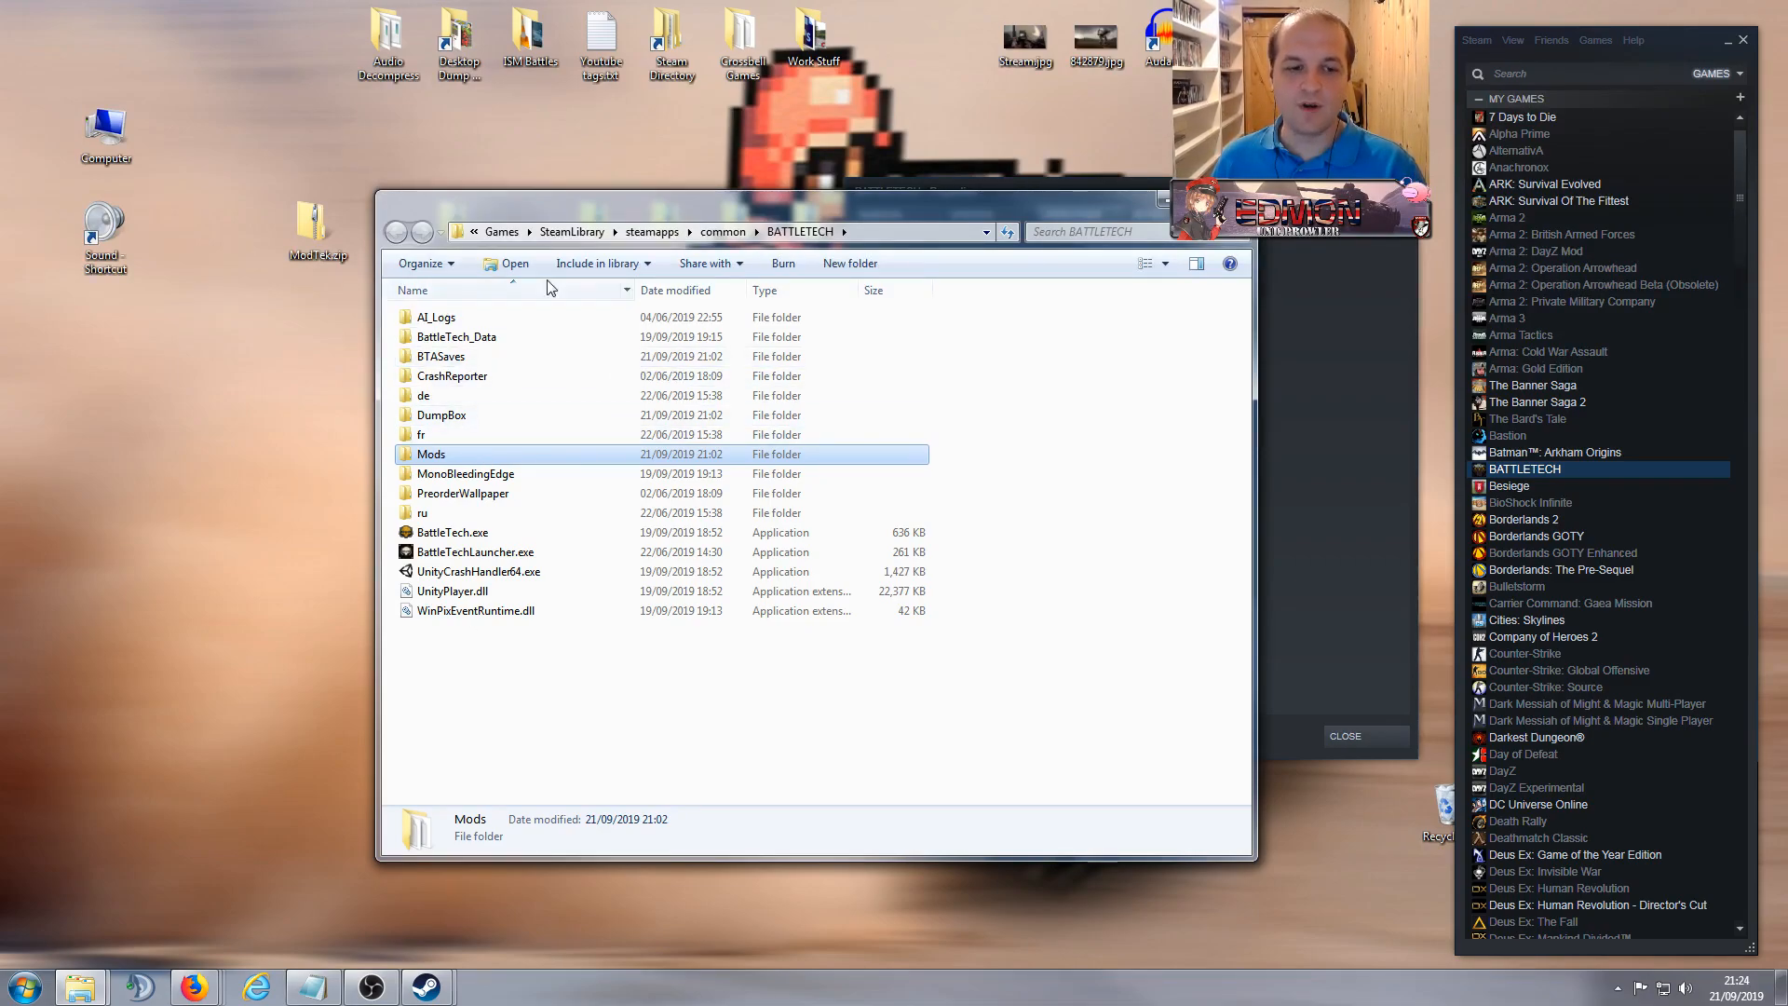
{"action": "left_click", "coordinate": [732, 239]}
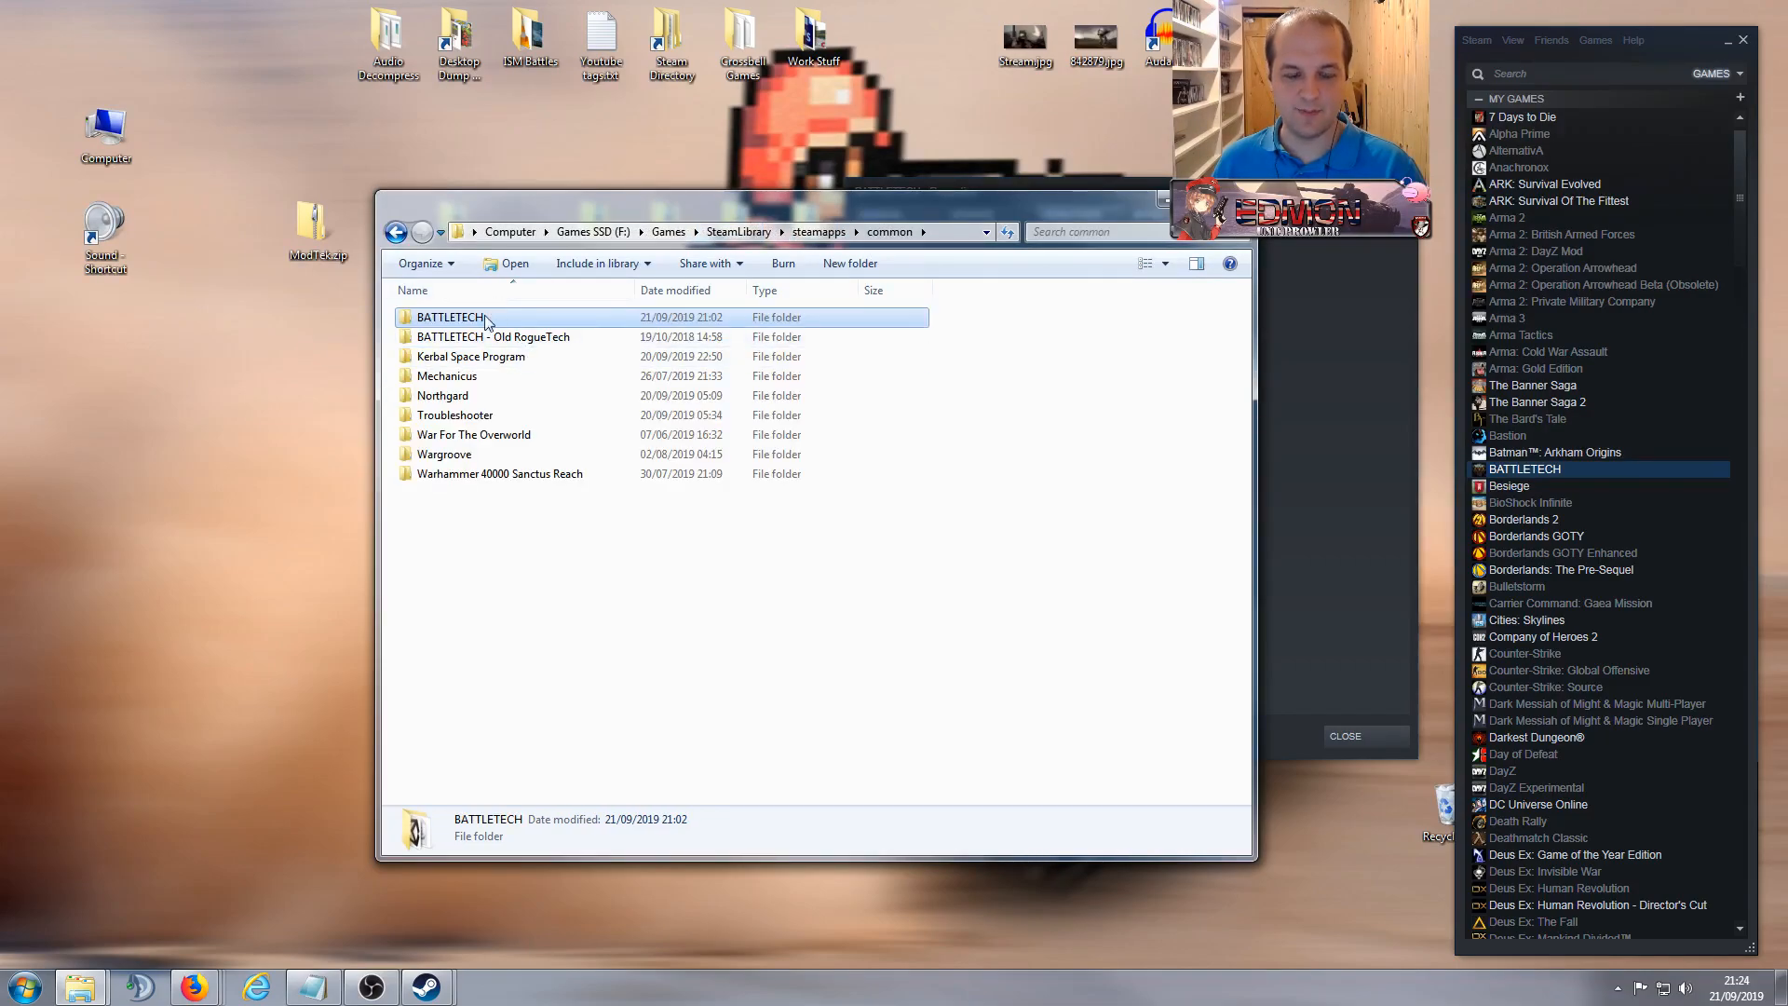
{"action": "left_click", "coordinate": [493, 337]}
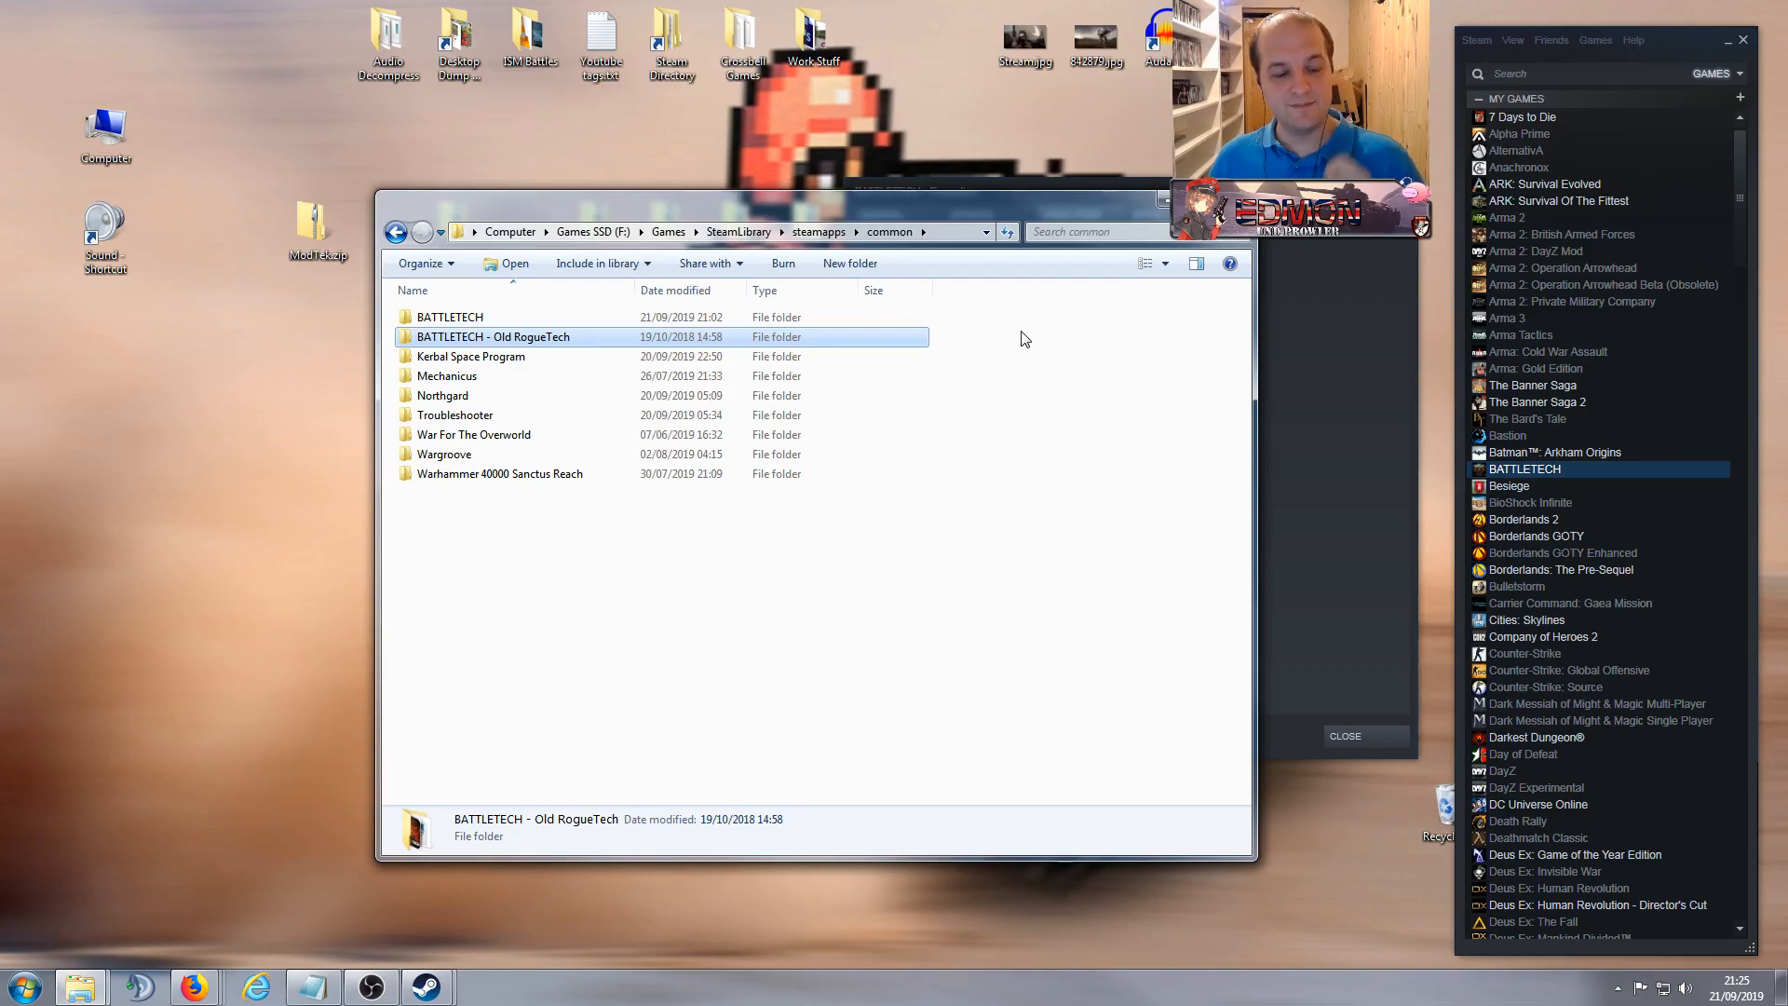
Step: Open the BATTLETECH folder, look at its Mods folder and the contents of BTASaves, and return to BATTLETECH
{"action": "left_click", "coordinate": [452, 316]}
{"action": "double_click", "coordinate": [451, 317]}
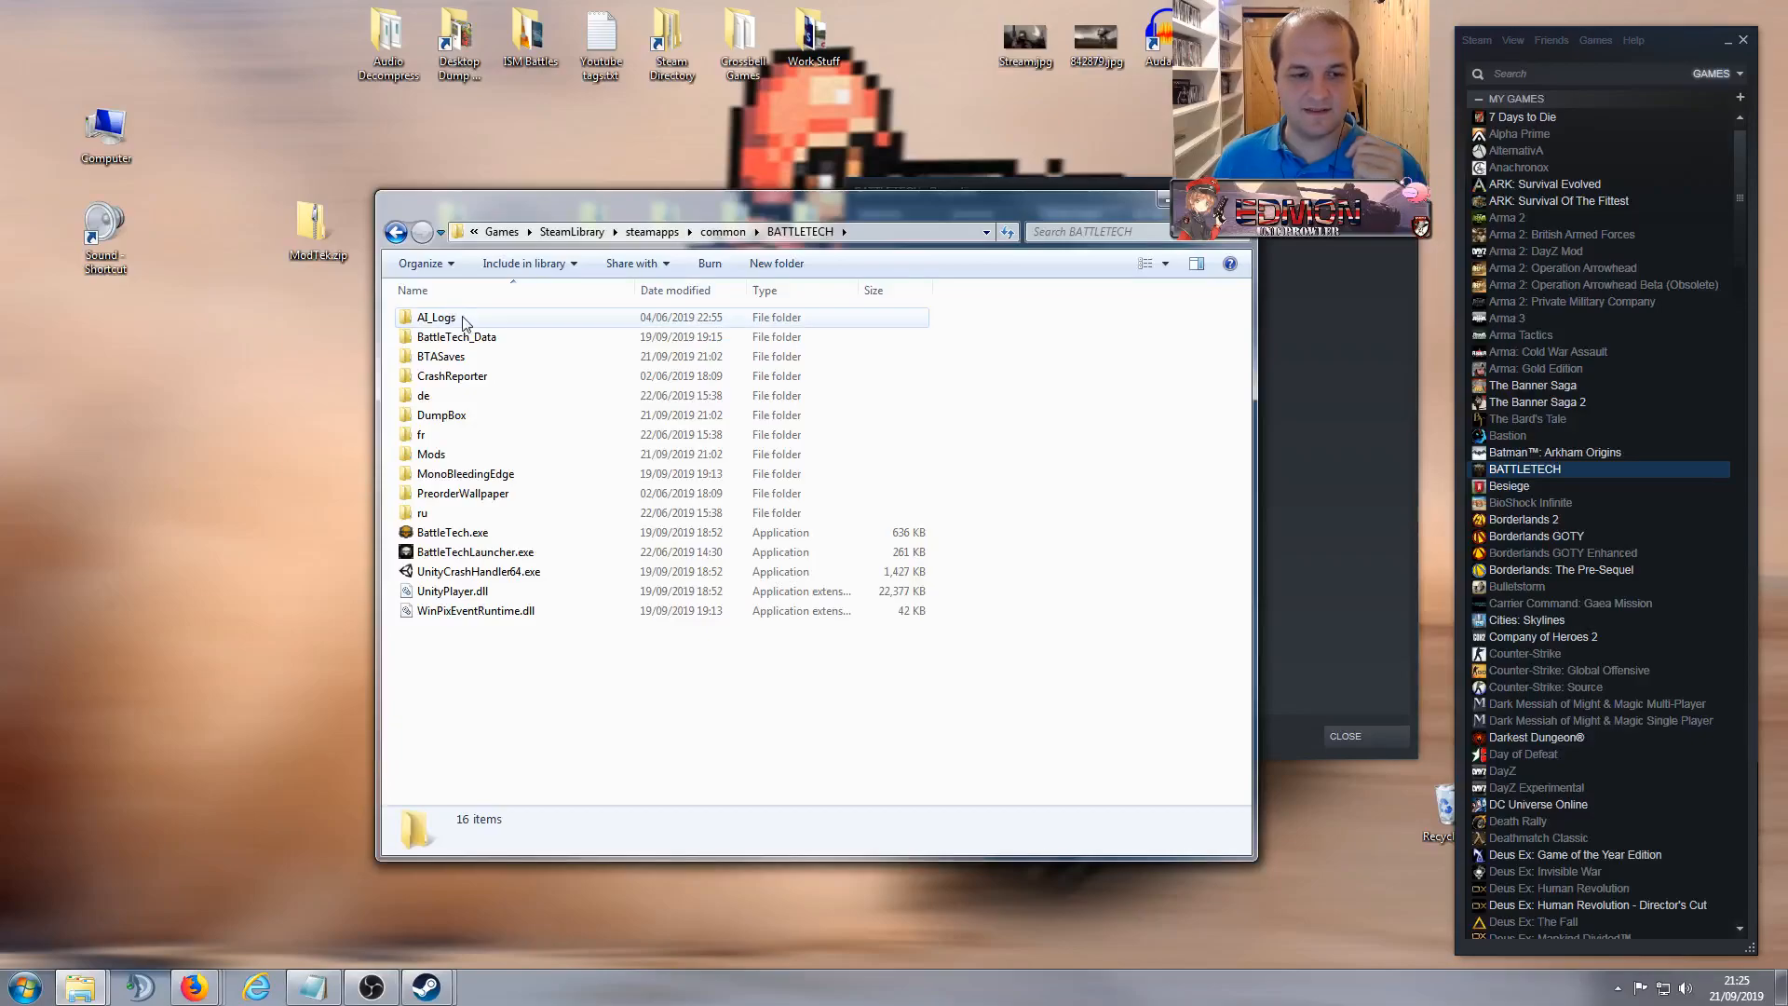
{"action": "left_click", "coordinate": [462, 456]}
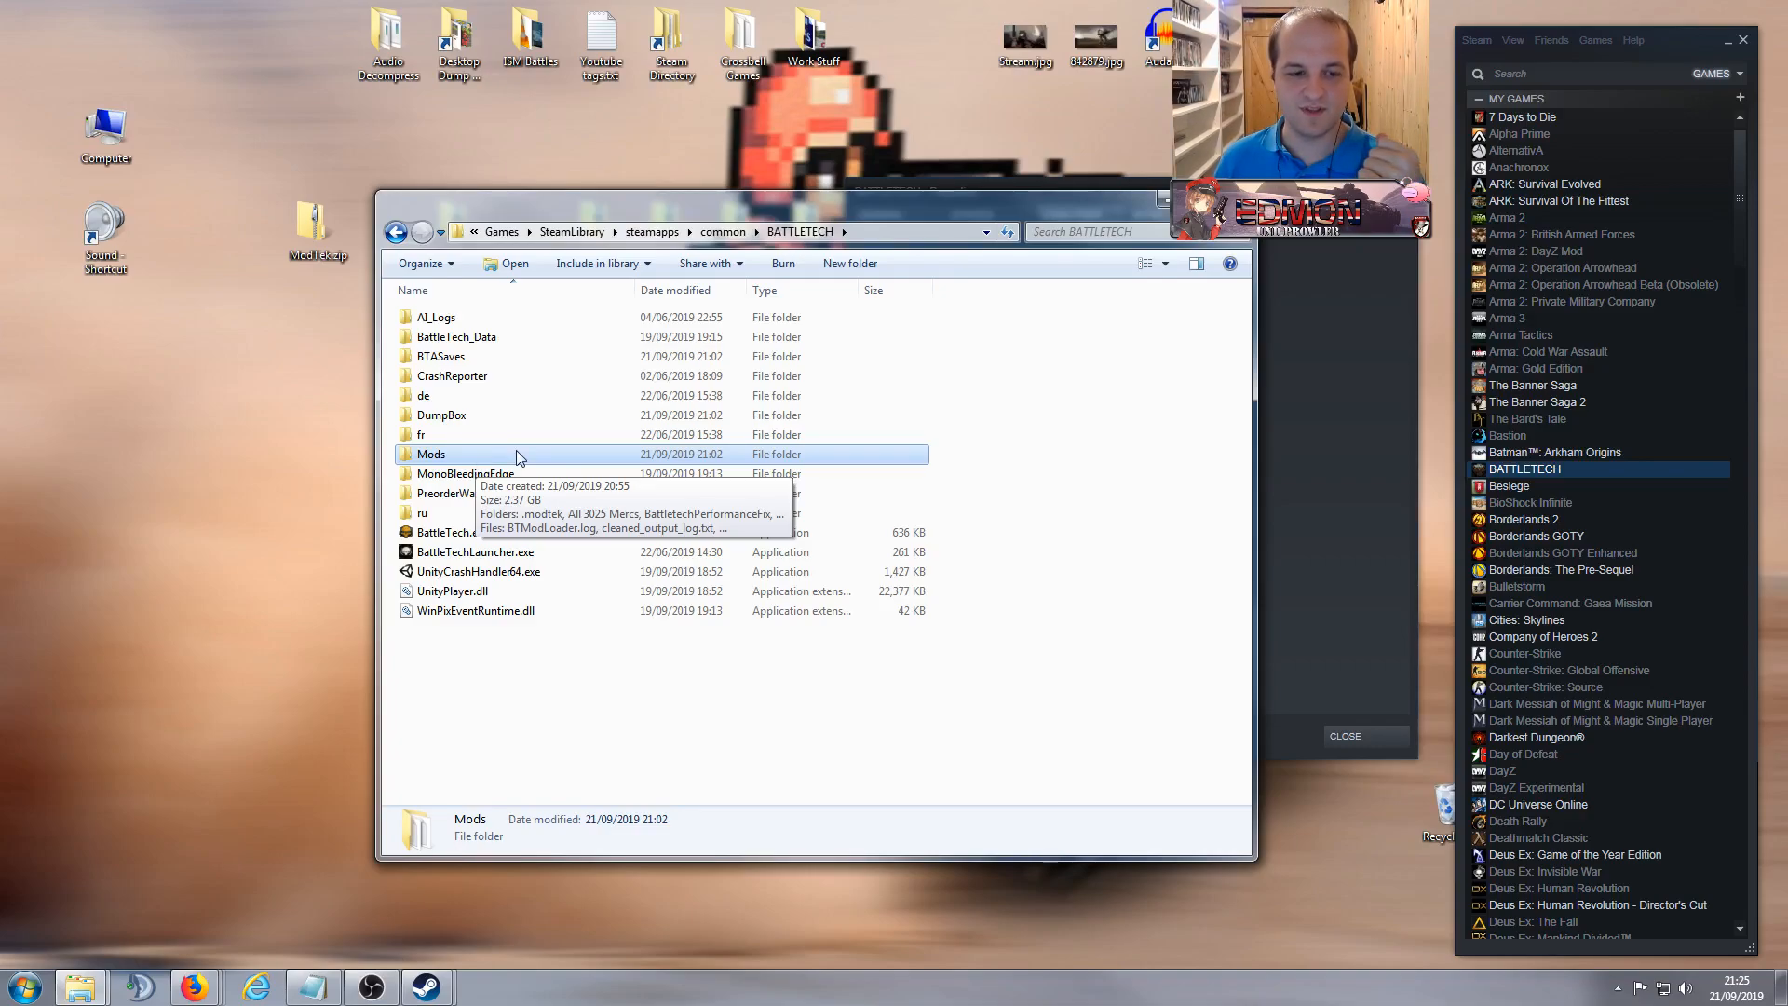
{"action": "left_click", "coordinate": [441, 360]}
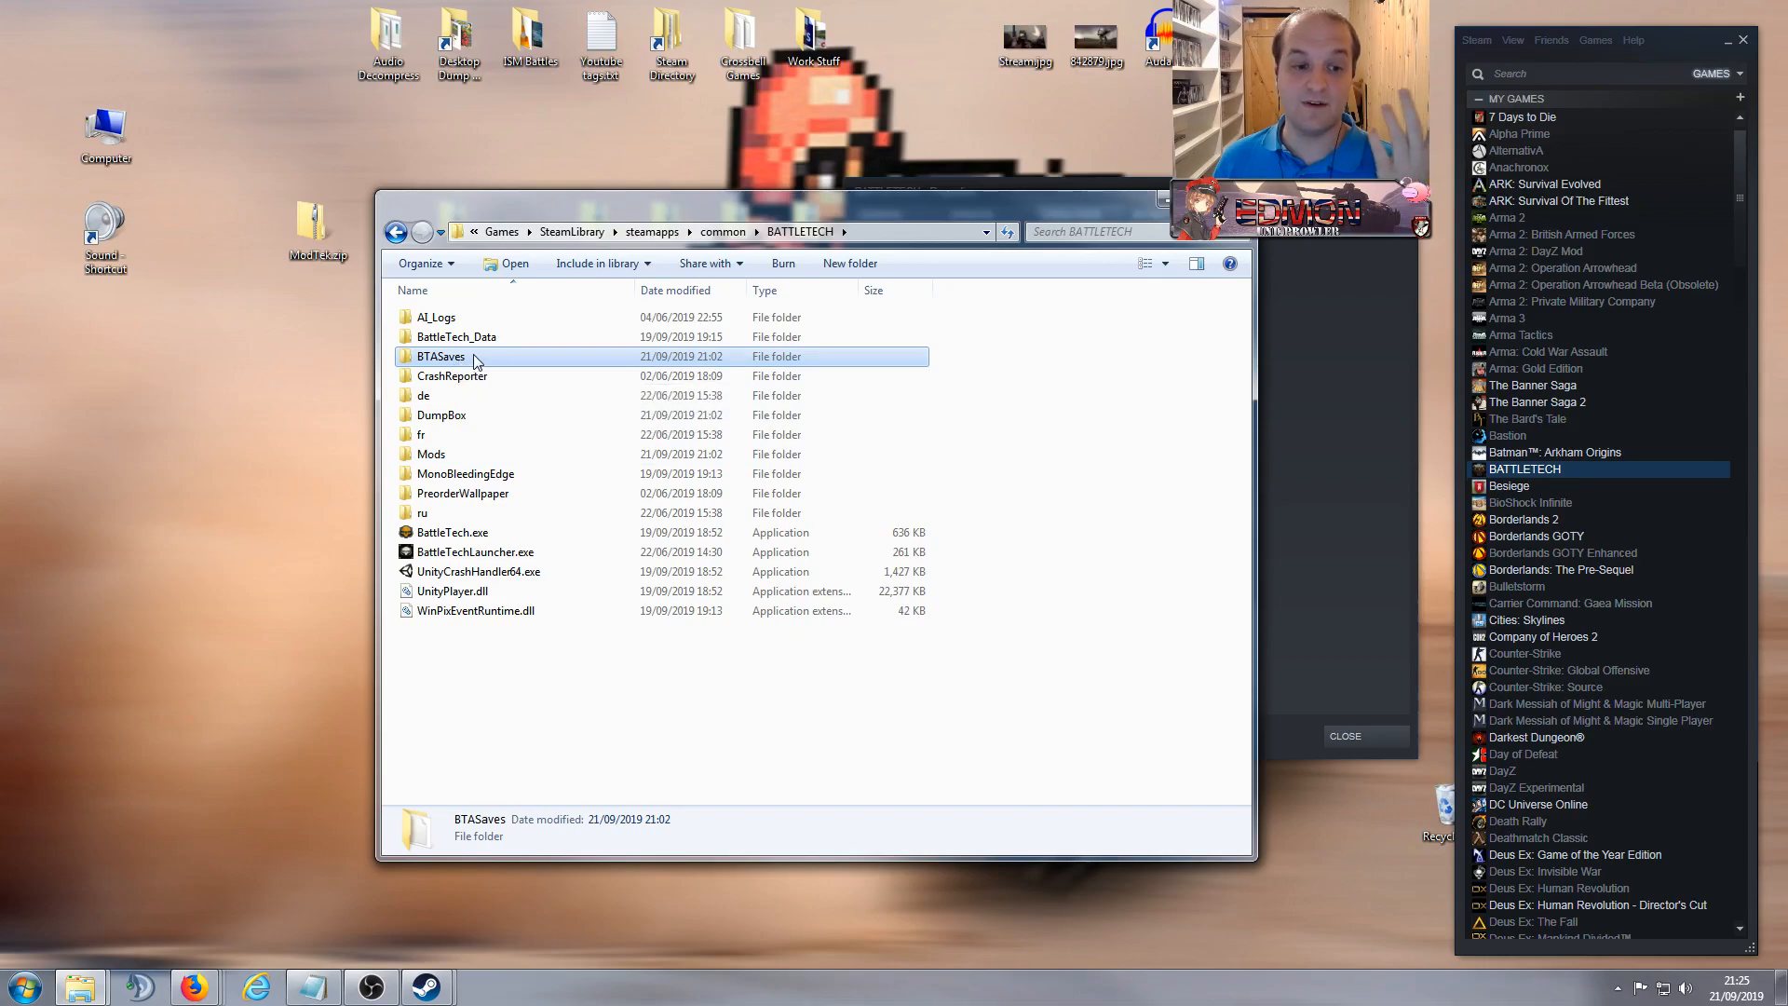
{"action": "double_click", "coordinate": [476, 360]}
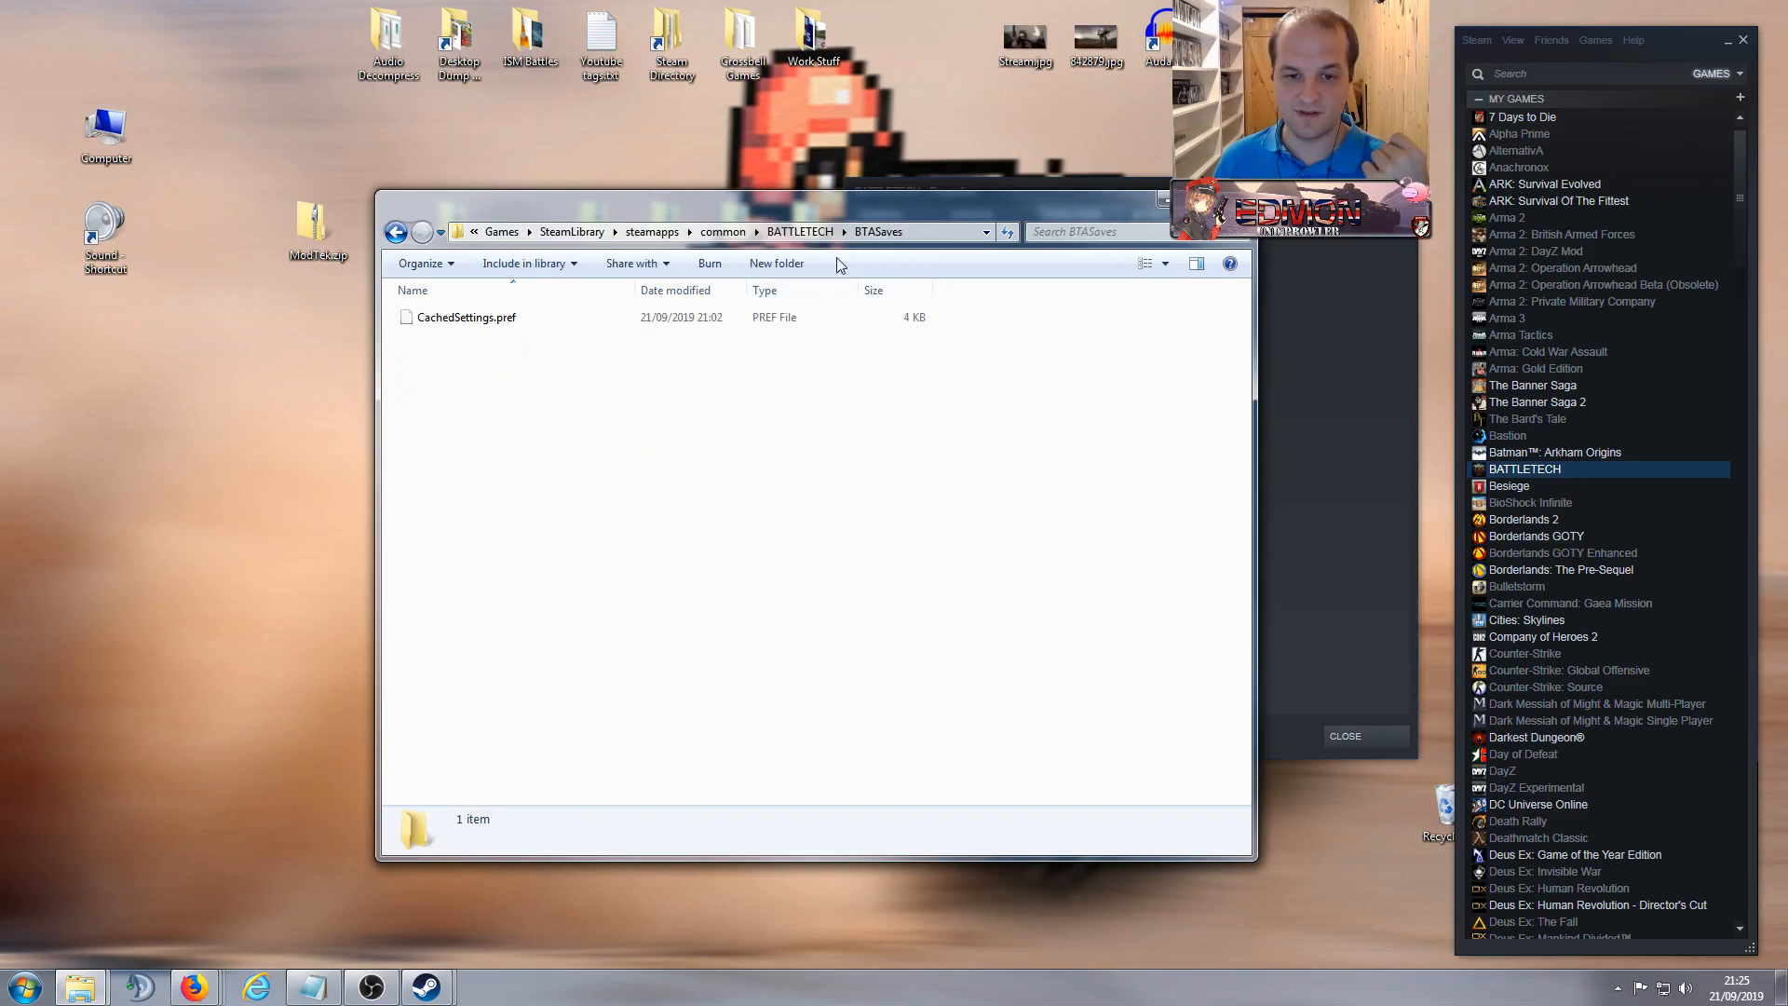
{"action": "left_click", "coordinate": [793, 231]}
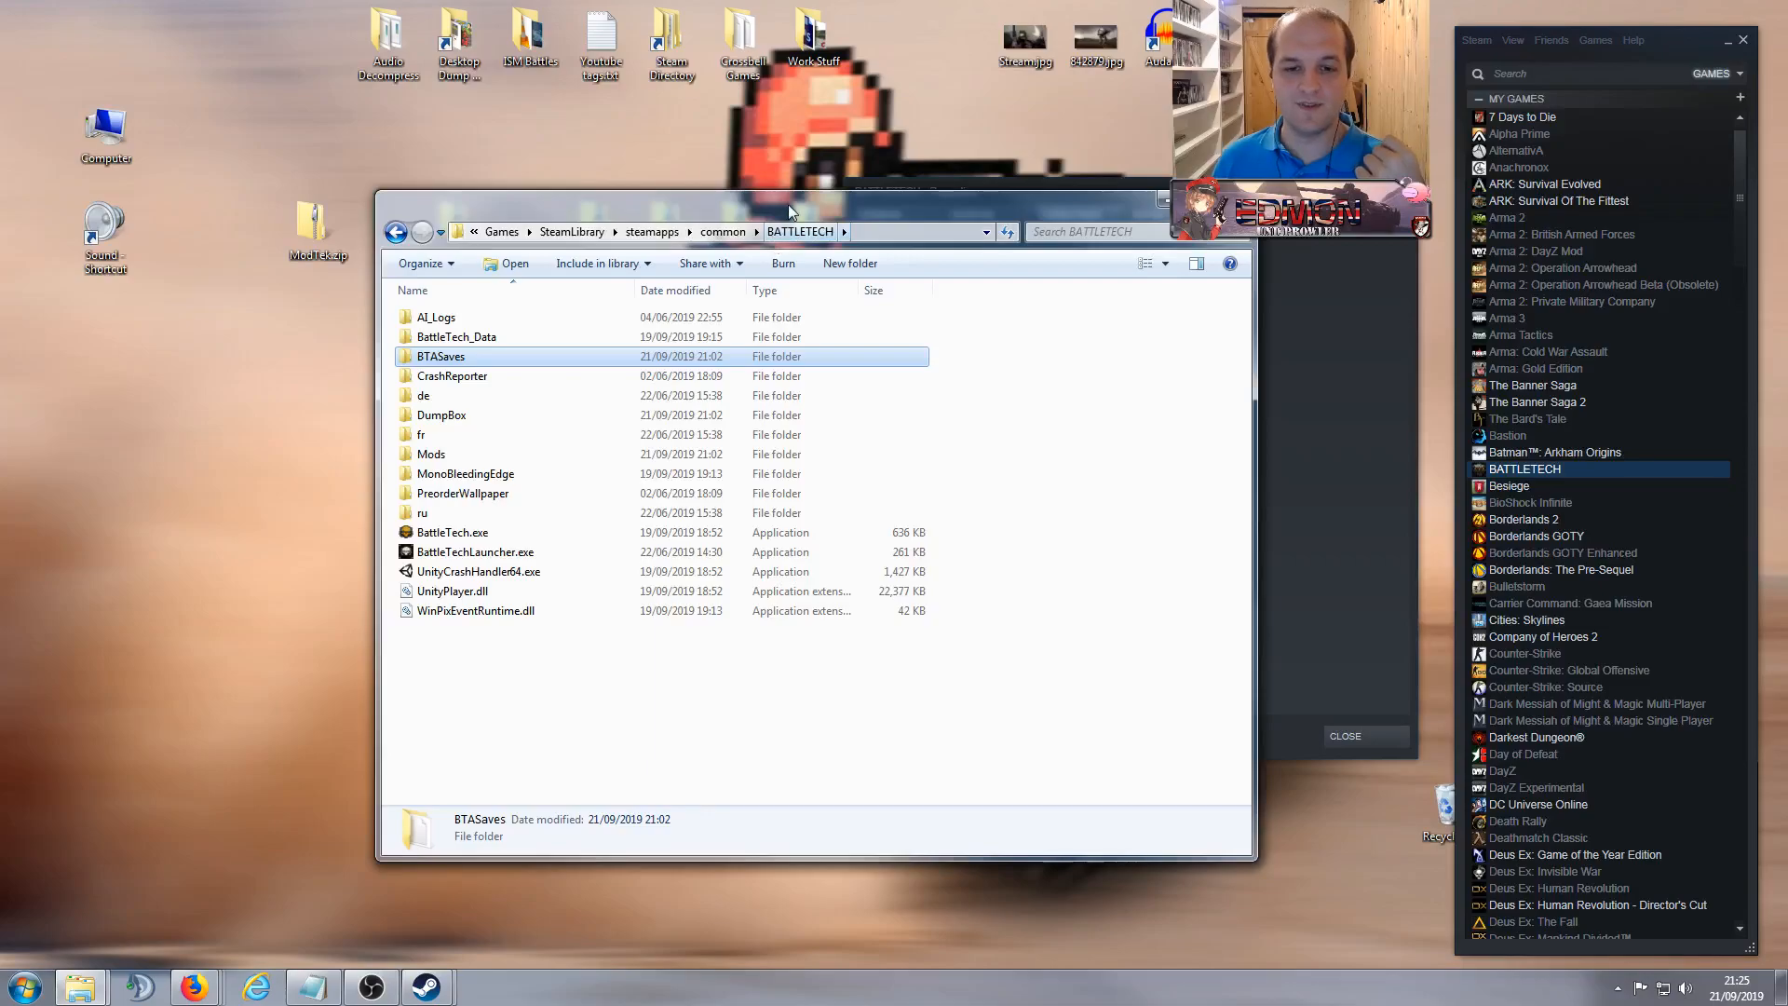
Step: Go back up to the common folder and point out the BATTLETECH and BATTLETECH - Old RogueTech folders
{"action": "left_click", "coordinate": [722, 232]}
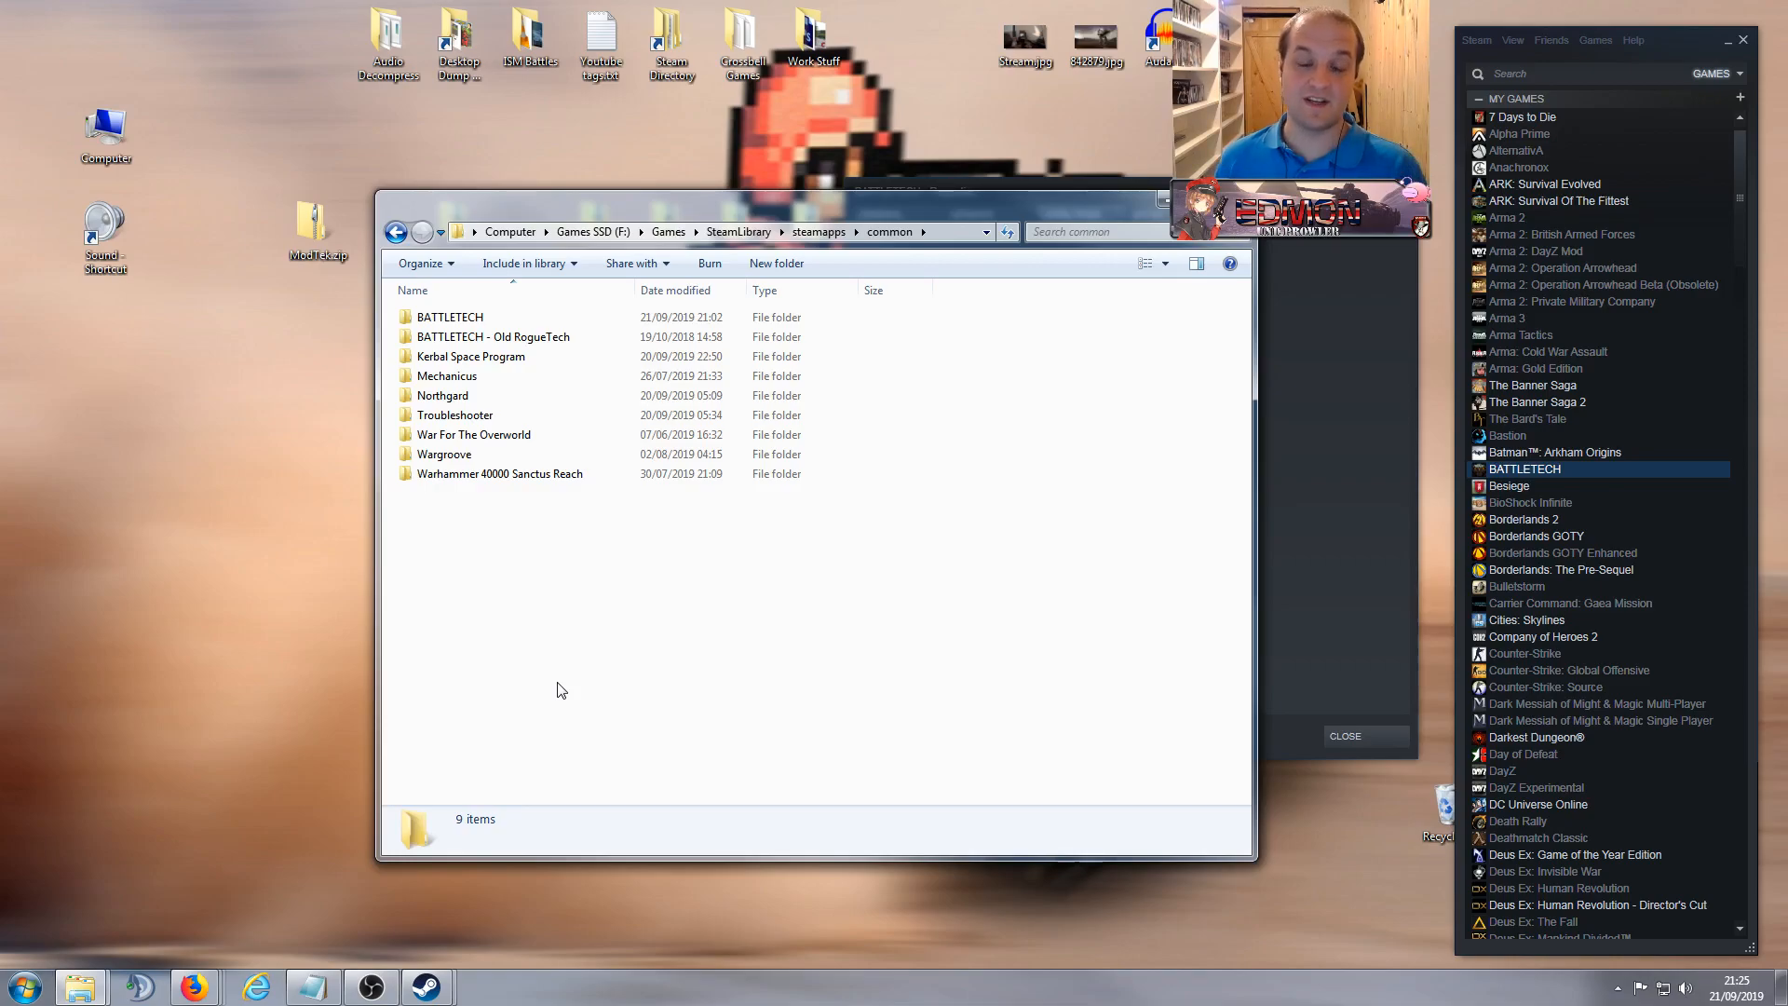
{"action": "left_click", "coordinate": [518, 337]}
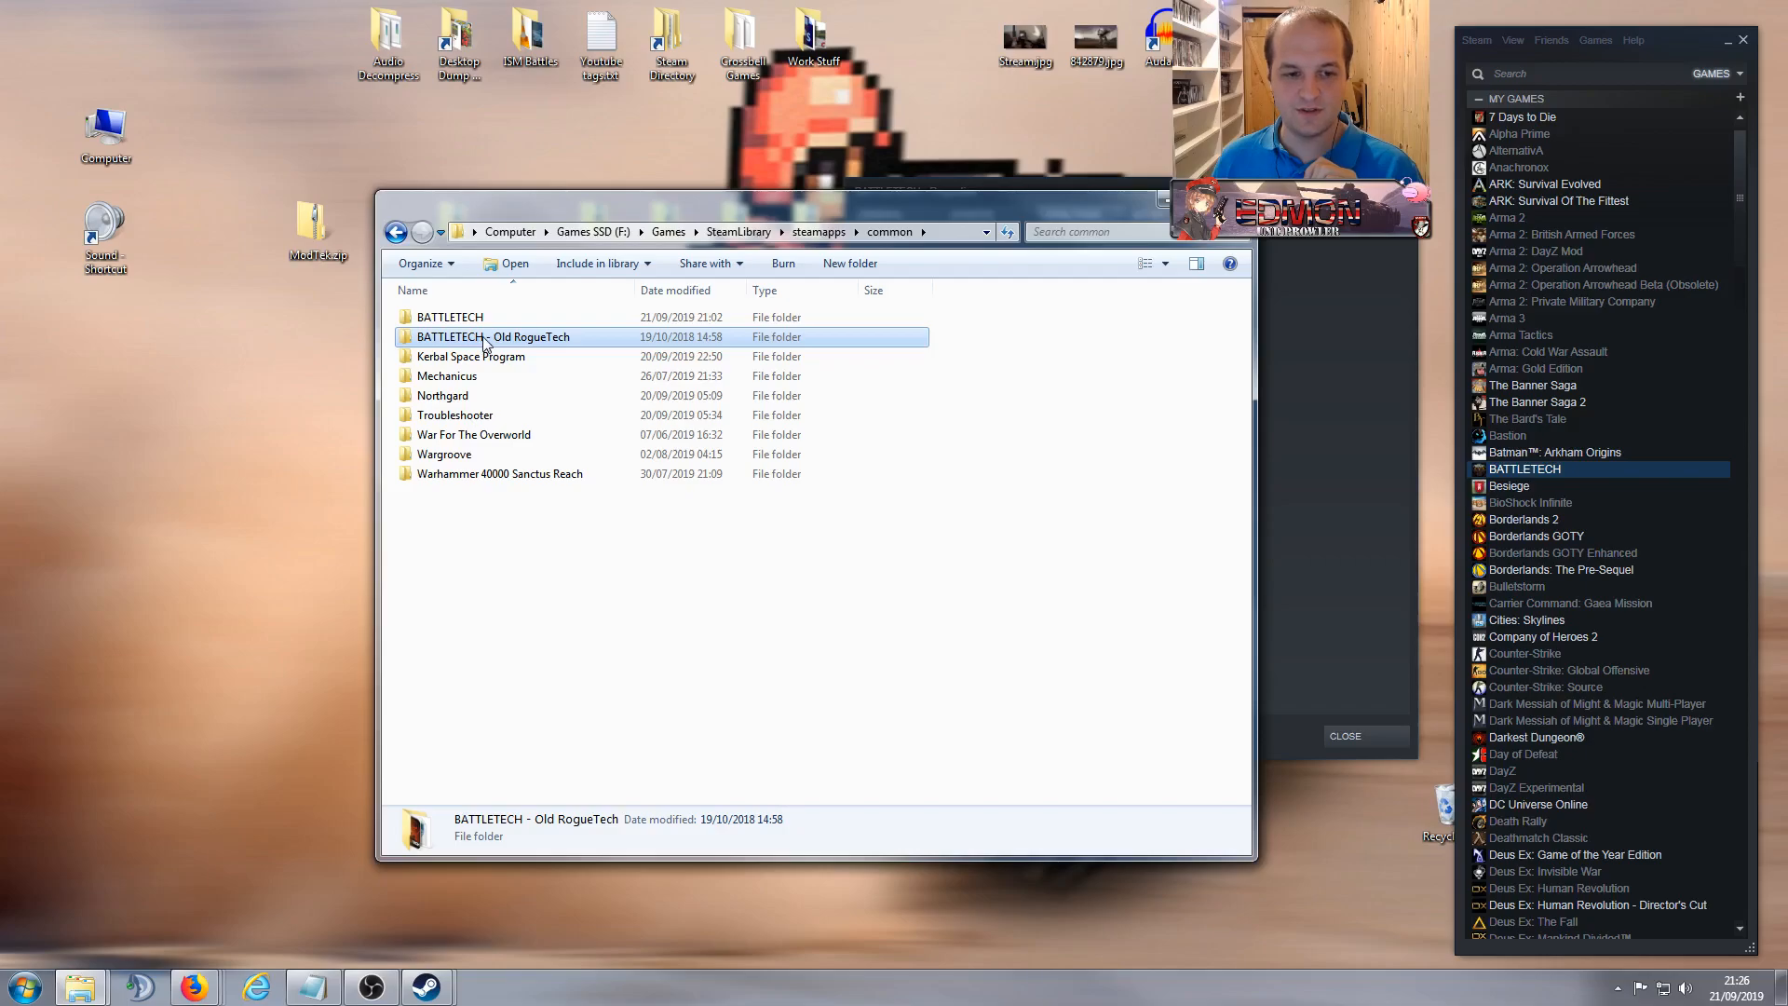
{"action": "left_click", "coordinate": [637, 615]}
{"action": "left_click", "coordinate": [471, 339]}
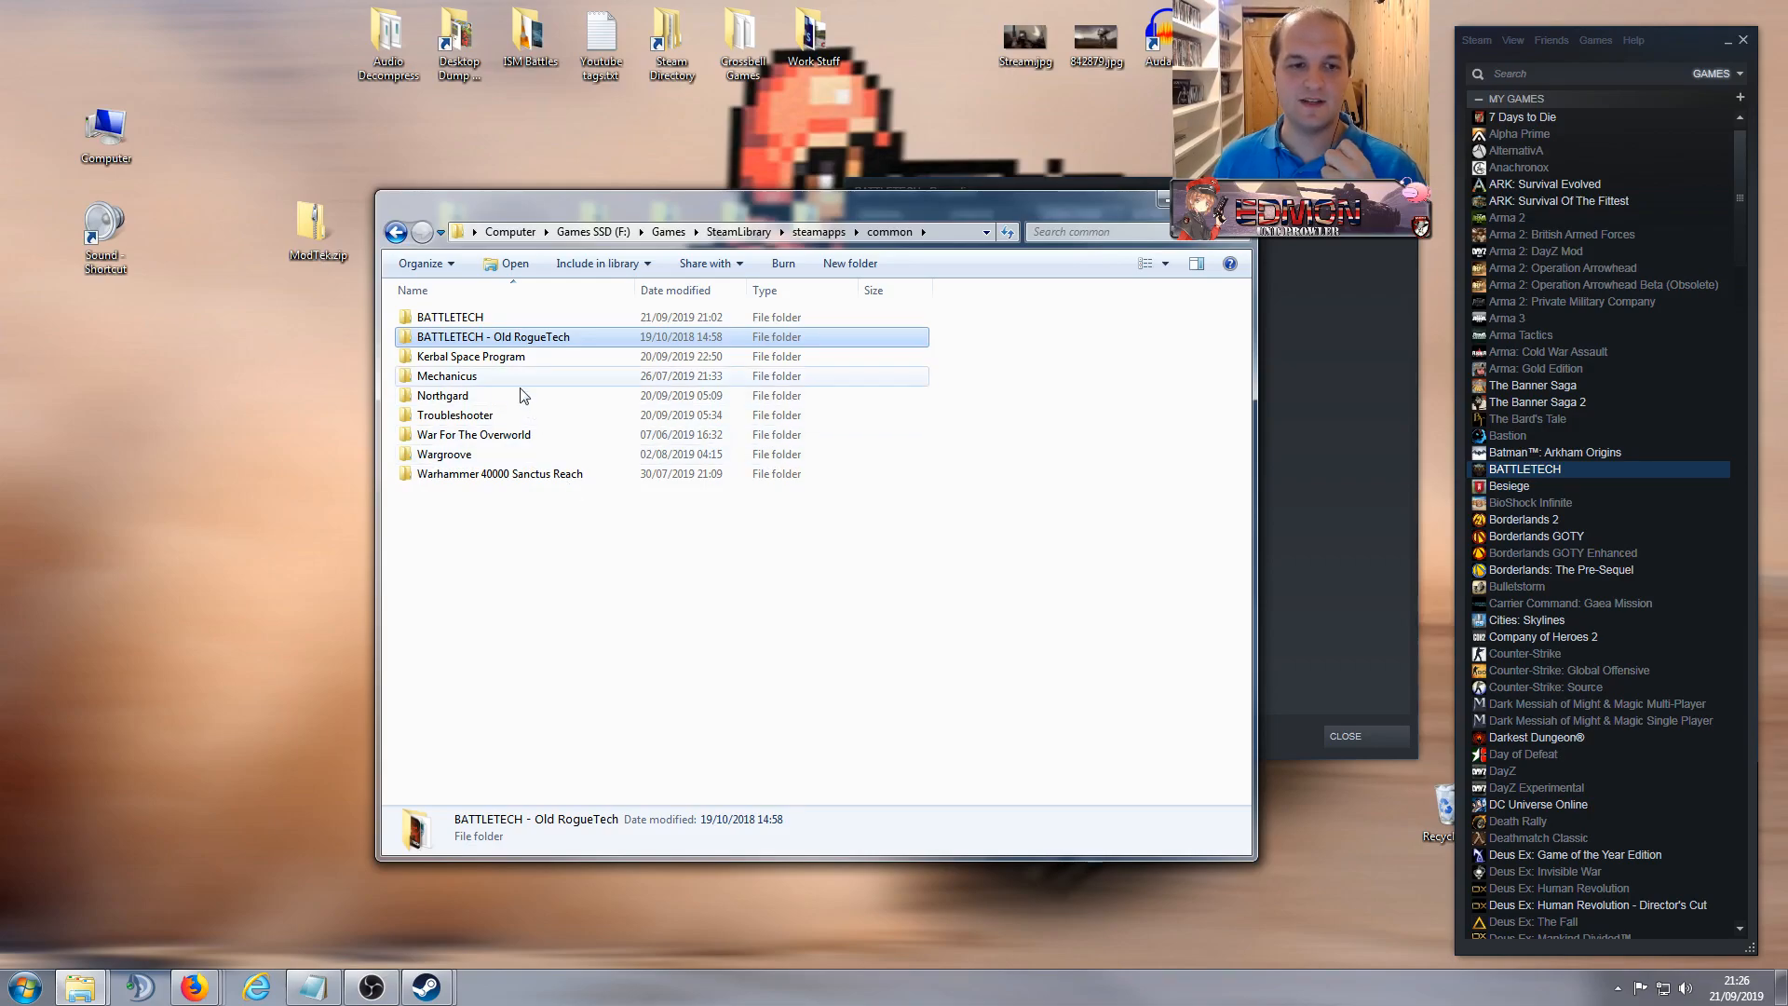
{"action": "left_click", "coordinate": [473, 321]}
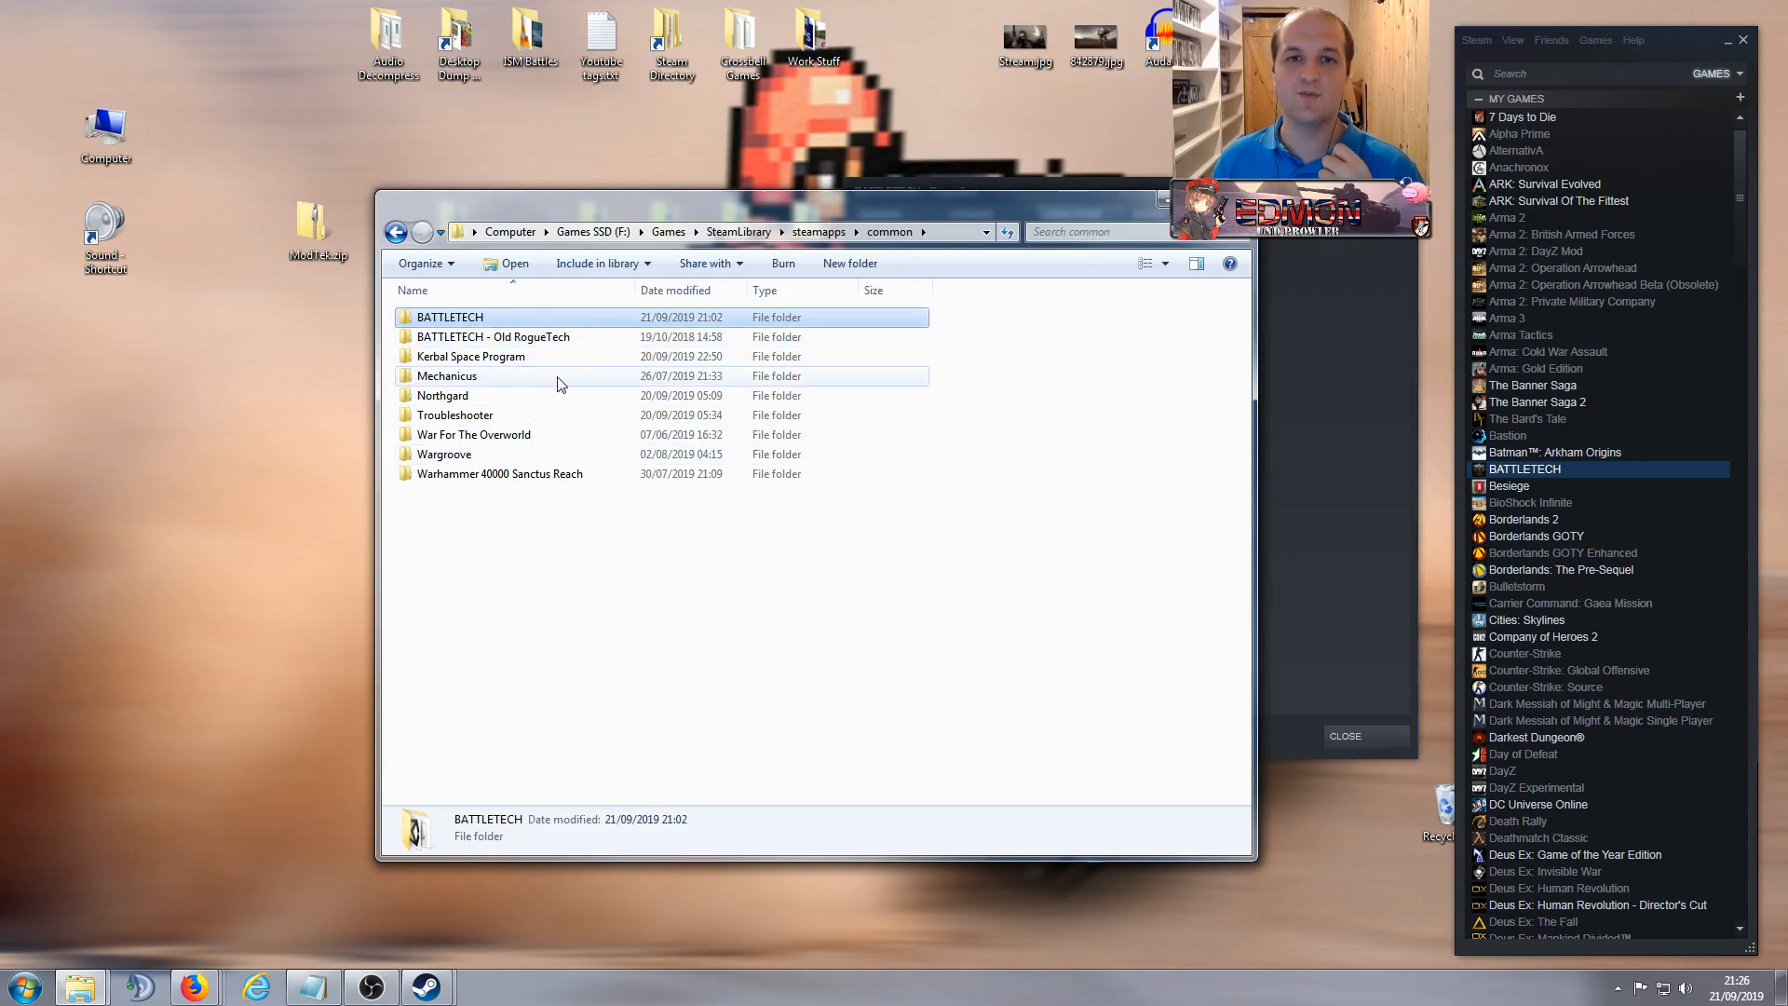
{"action": "left_click", "coordinate": [511, 339]}
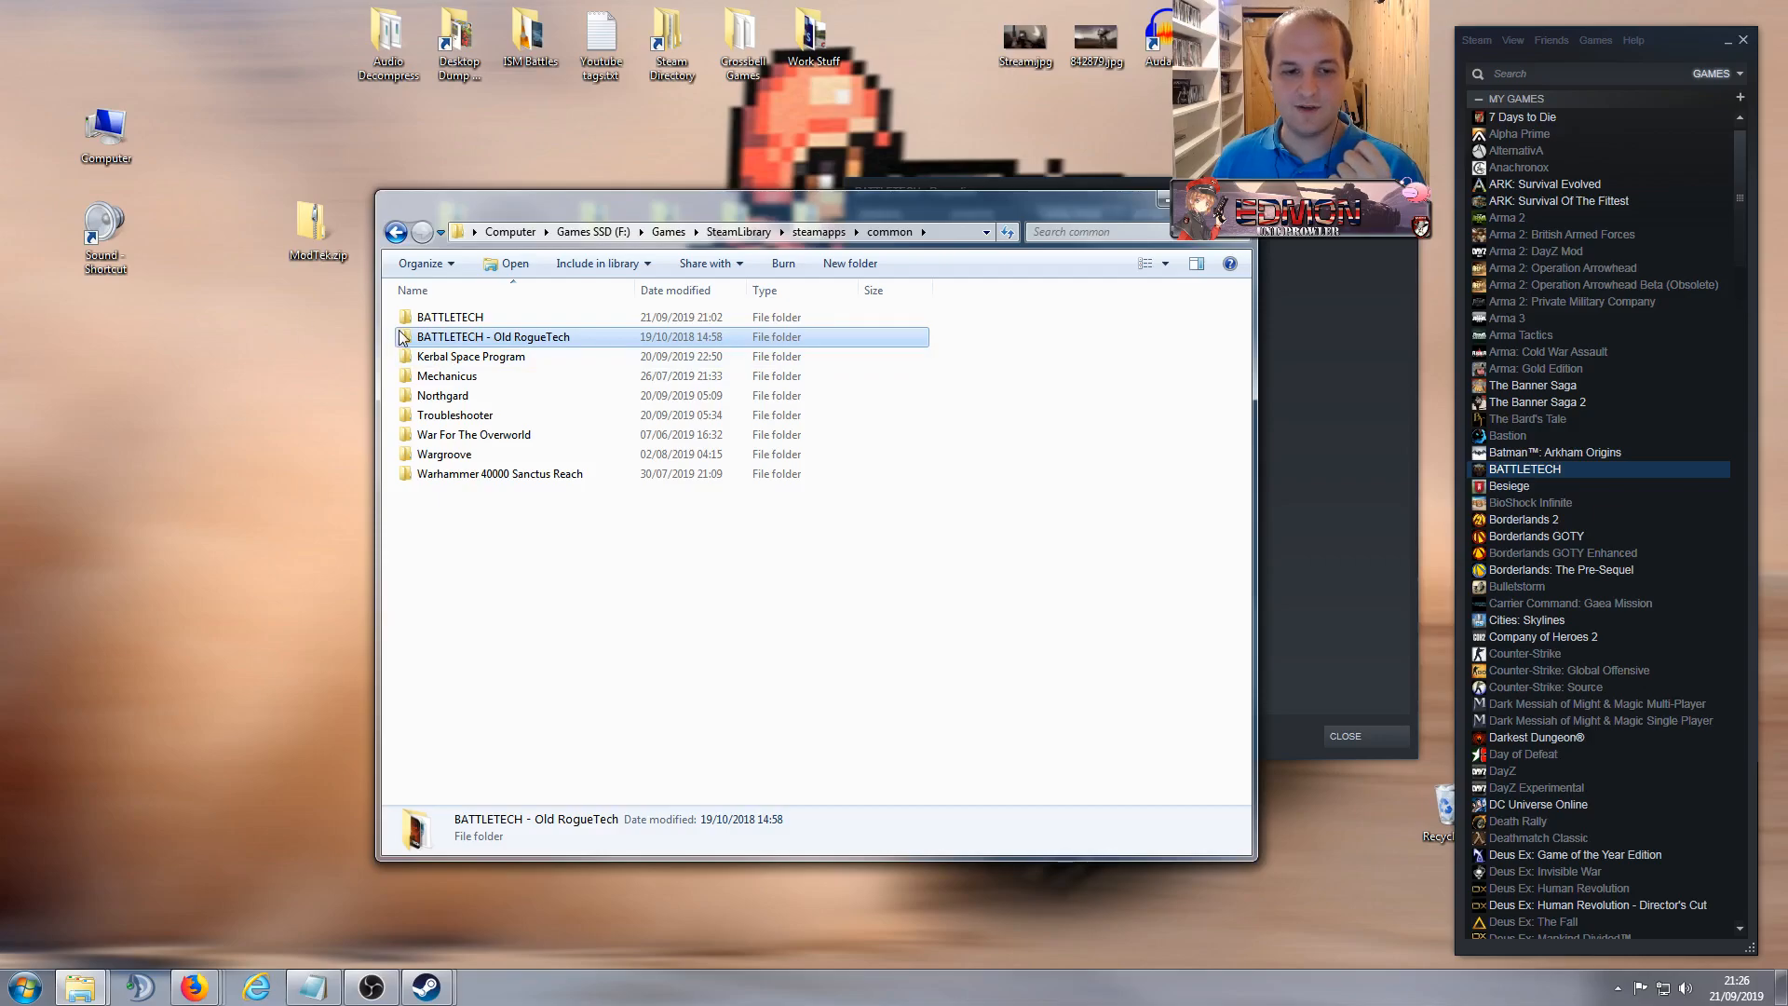
{"action": "left_click", "coordinate": [778, 657]}
Step: Review BATTLETECH's general and update settings in its Steam properties, close them, and look at Steam's Go Offline option
{"action": "left_click", "coordinate": [1314, 500]}
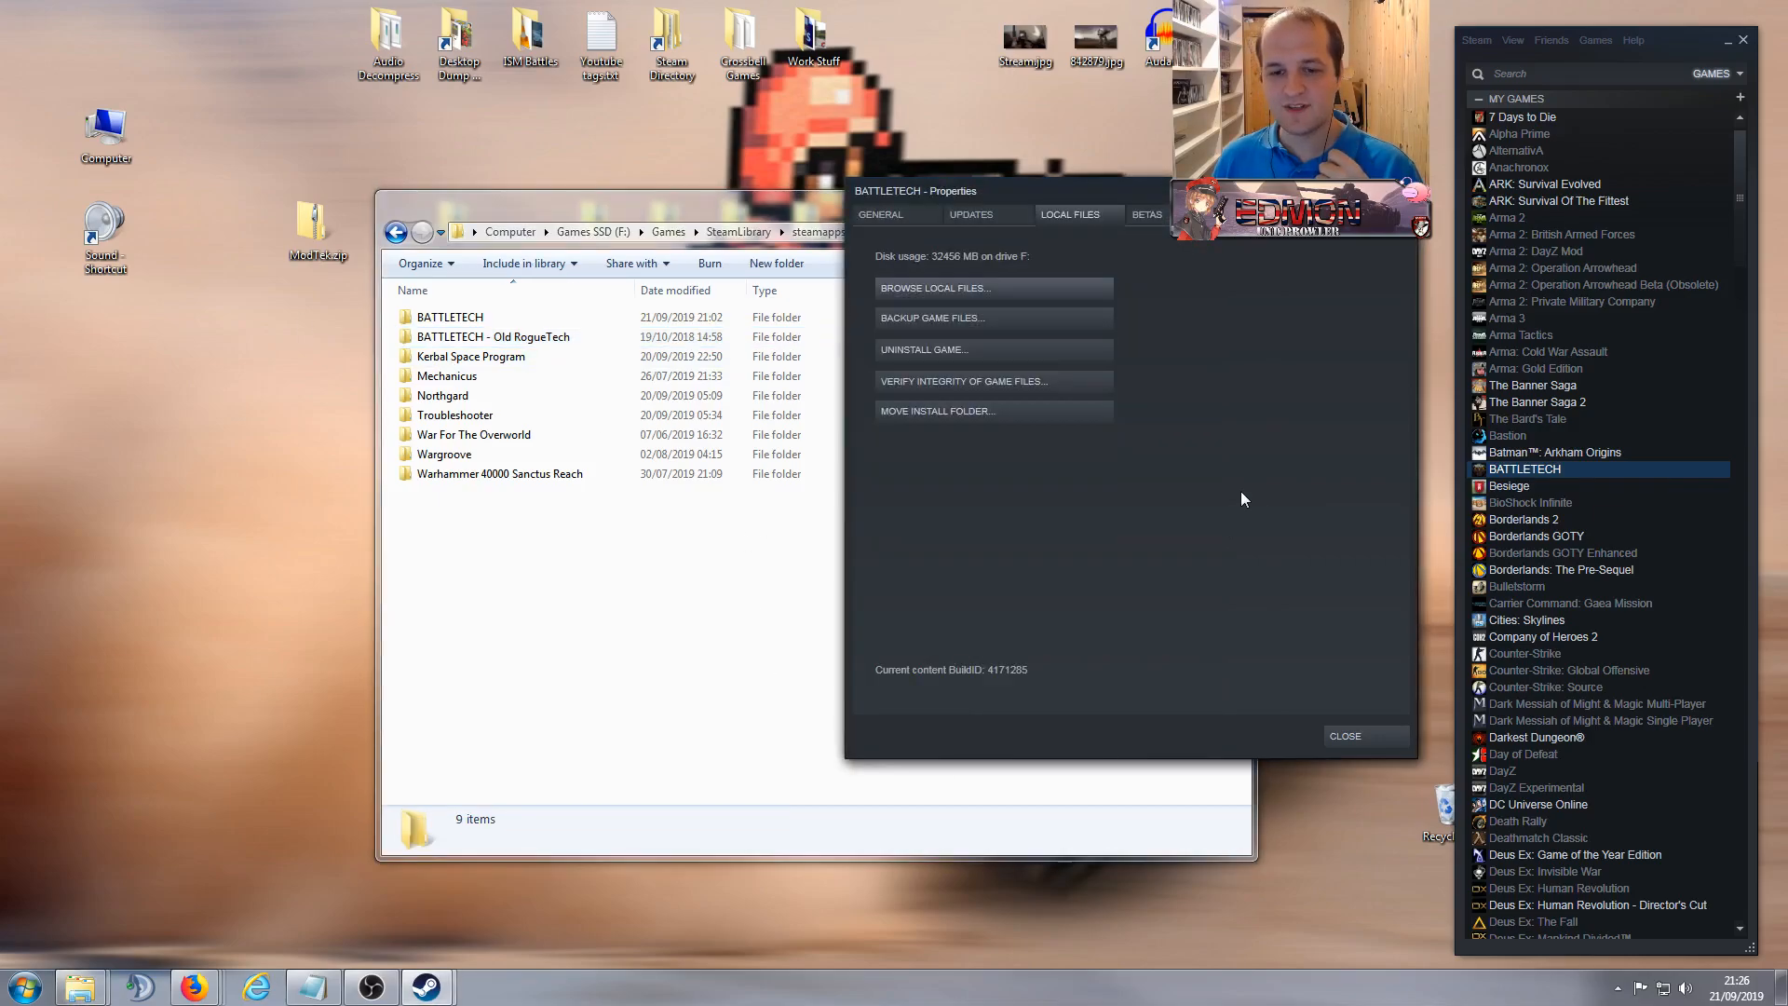
{"action": "left_click", "coordinate": [900, 213]}
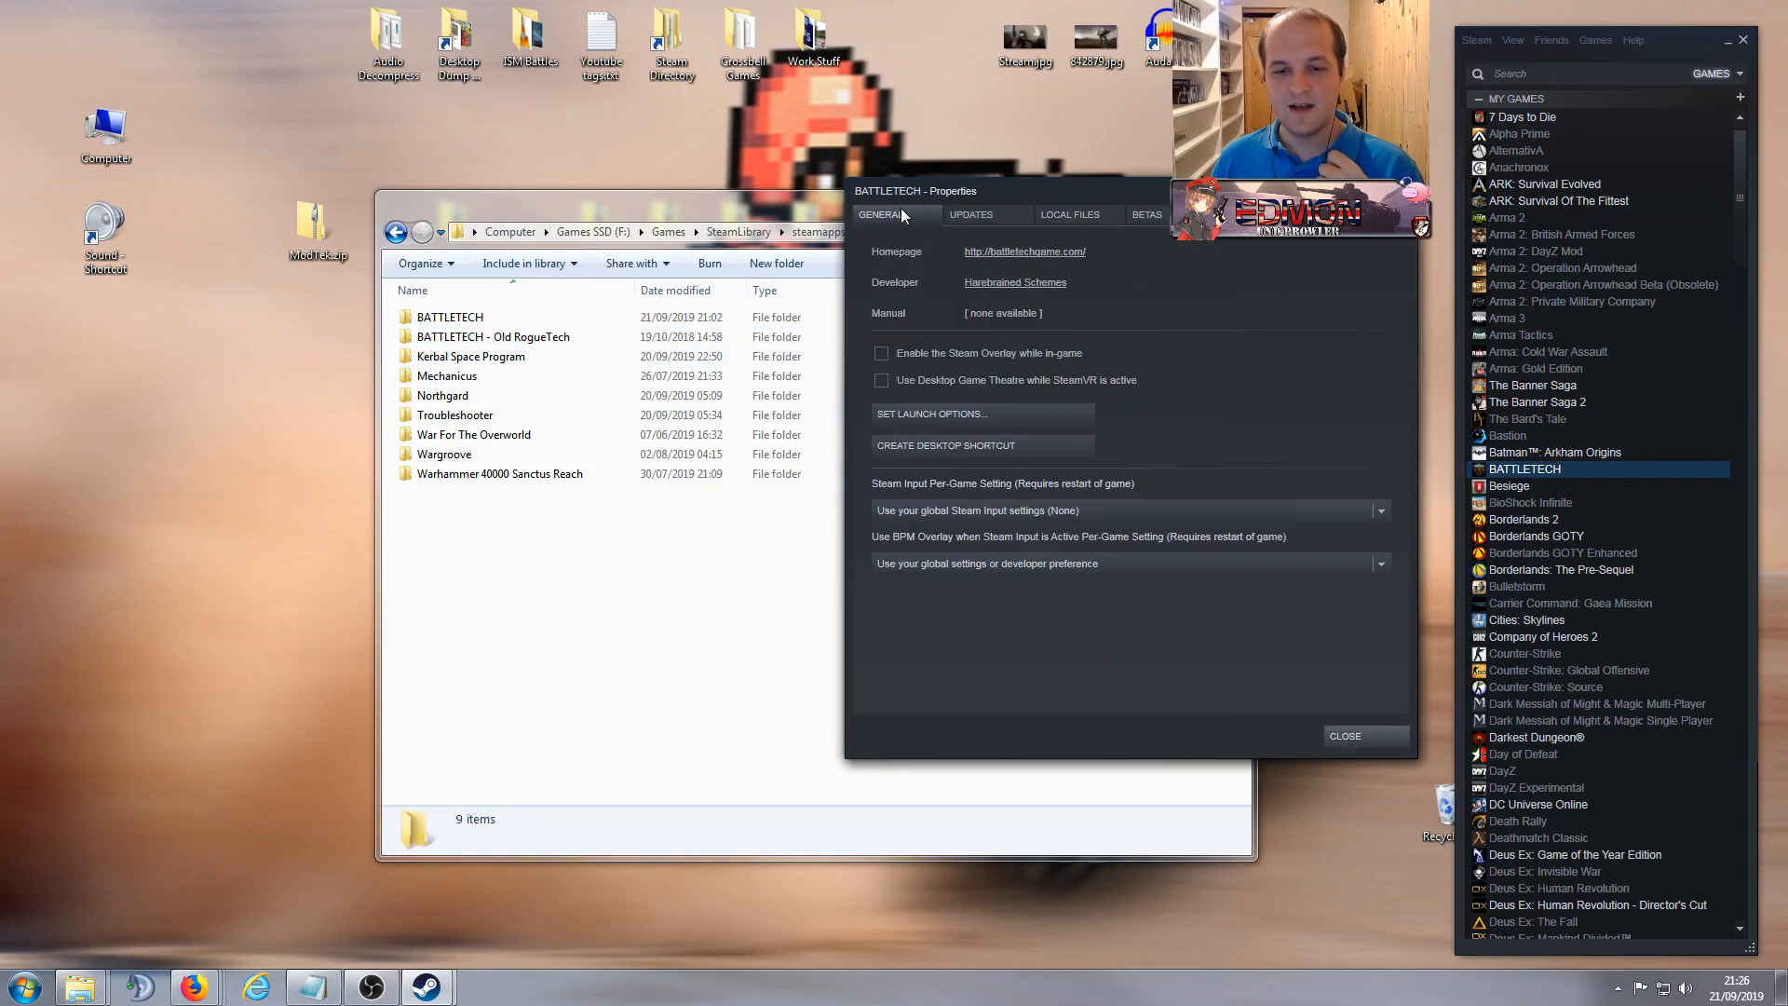
{"action": "left_click", "coordinate": [982, 220]}
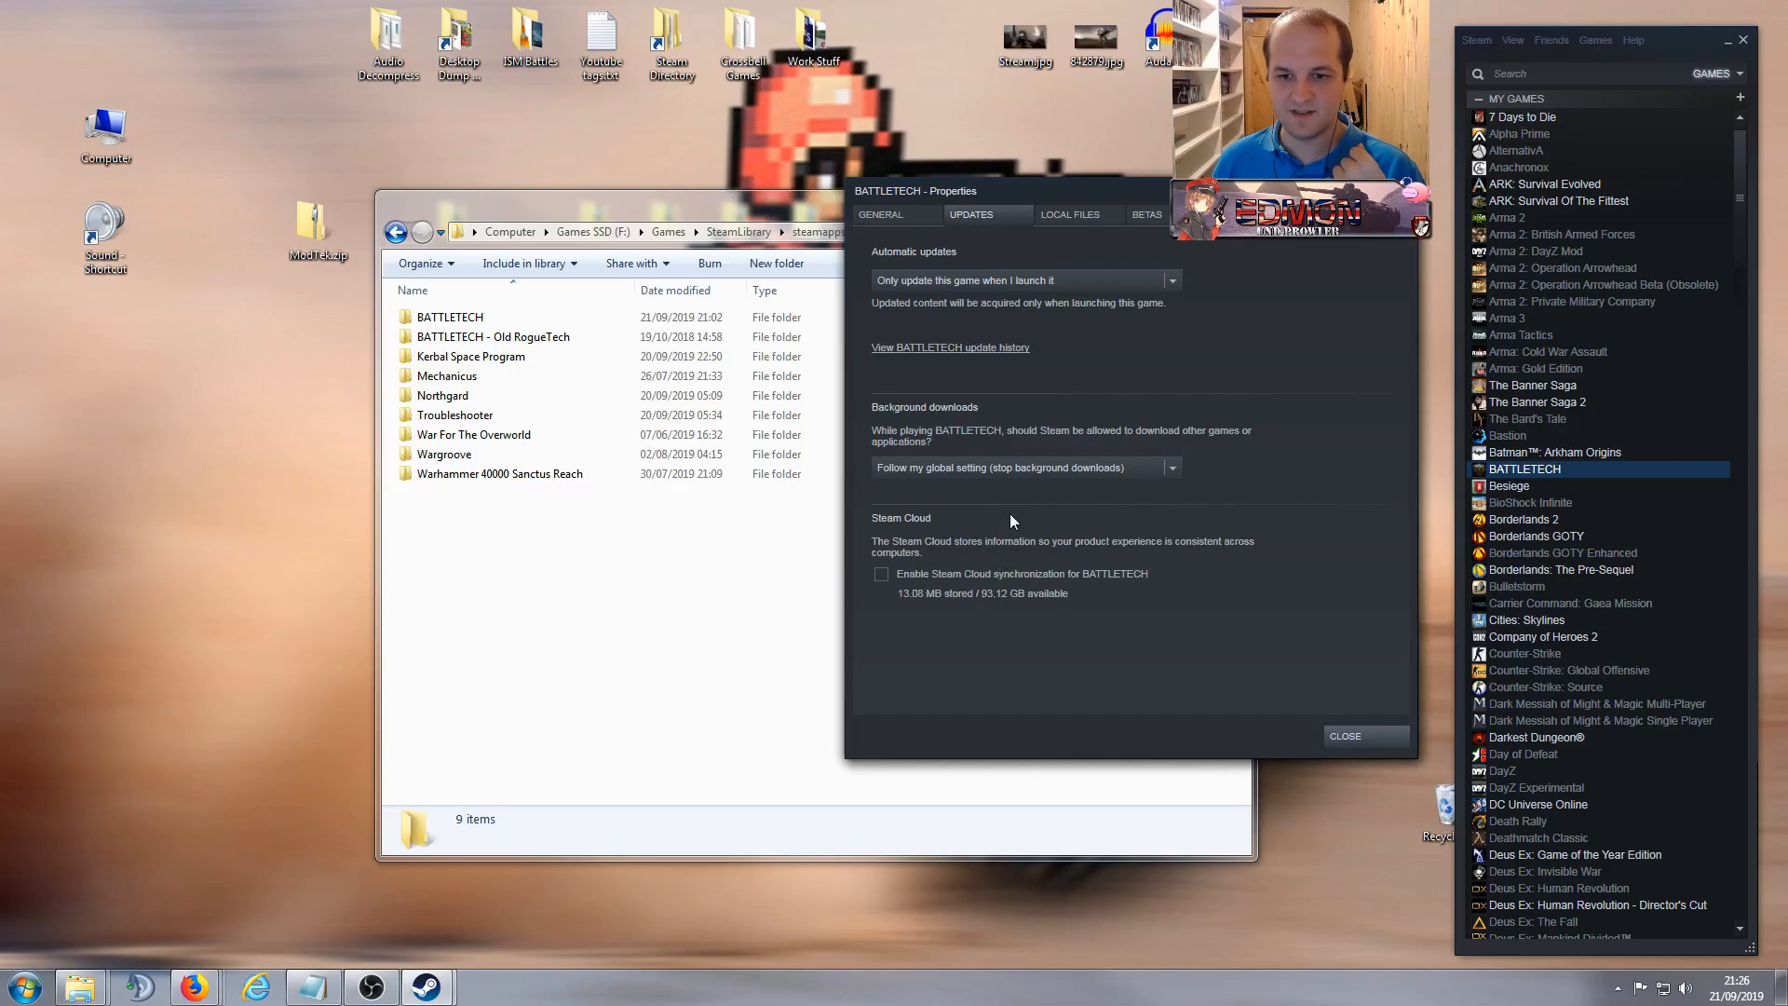
{"action": "left_click", "coordinate": [1406, 191]}
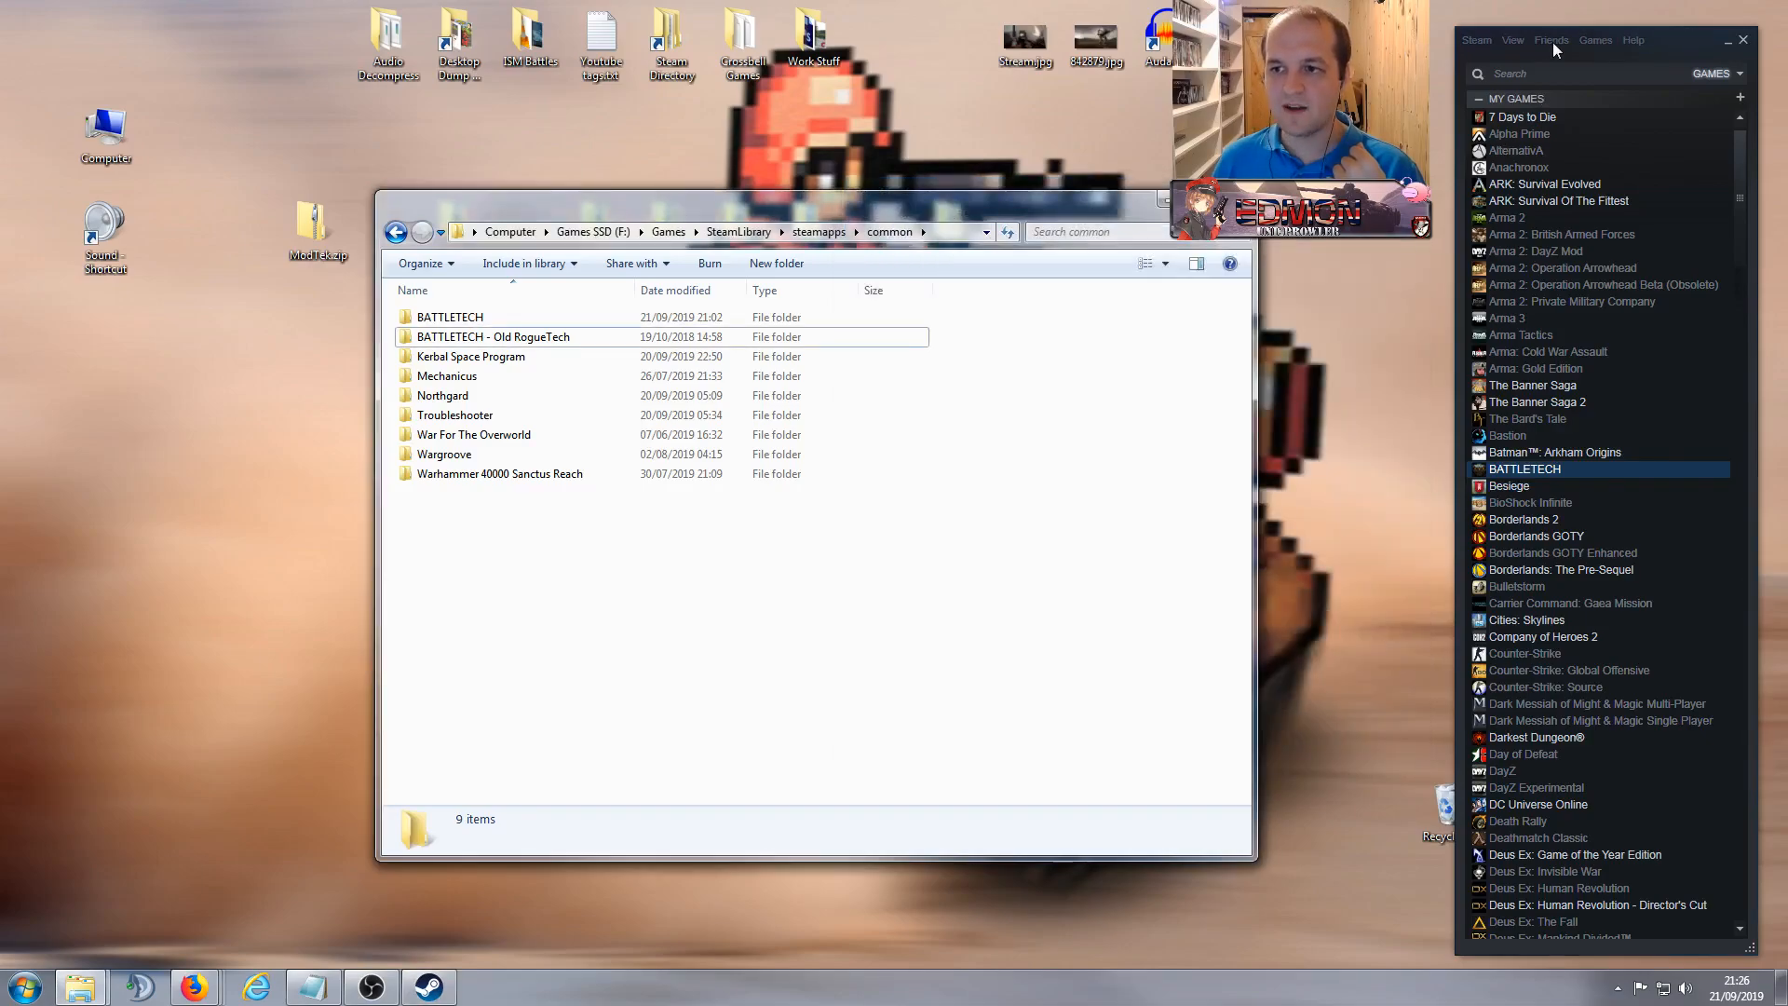
{"action": "left_click", "coordinate": [1552, 42]}
{"action": "mouse_move", "coordinate": [1489, 37]}
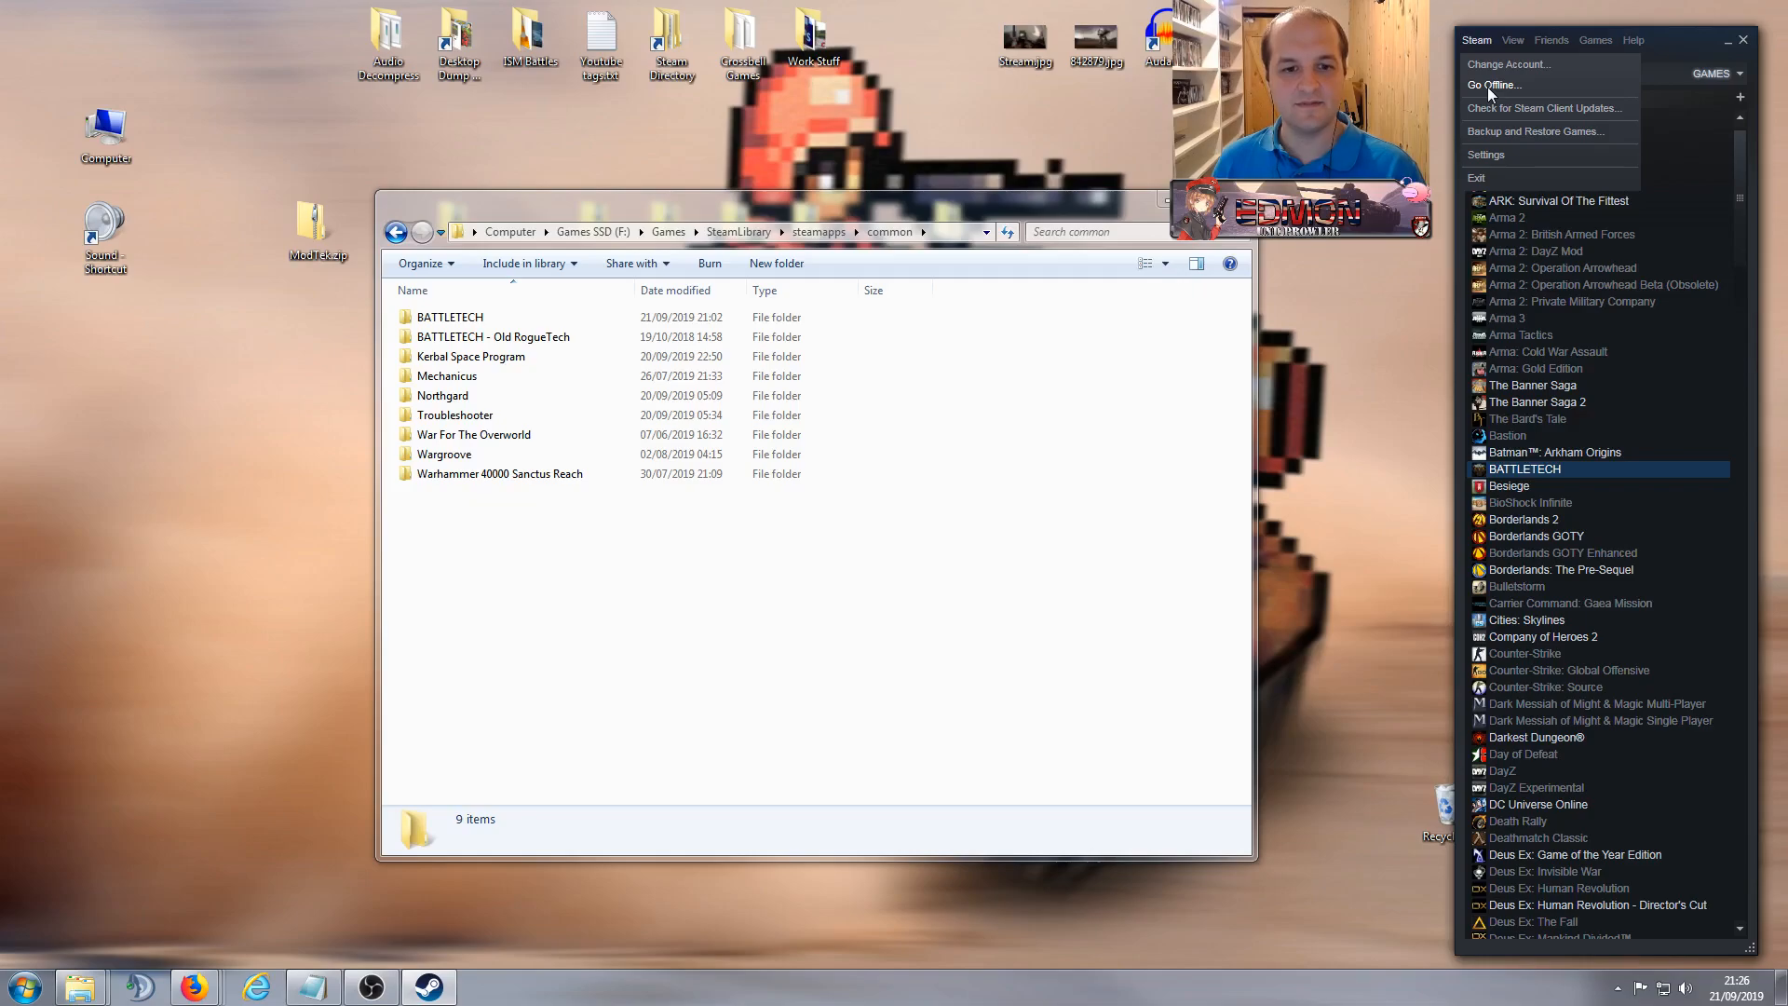
{"action": "left_click", "coordinate": [659, 591]}
Step: Open the BATTLETECH folder's name for editing, cancel it, and look at the available actions for BATTLETECH - Old RogueTech
{"action": "left_click", "coordinate": [470, 341]}
{"action": "right_click", "coordinate": [469, 345]}
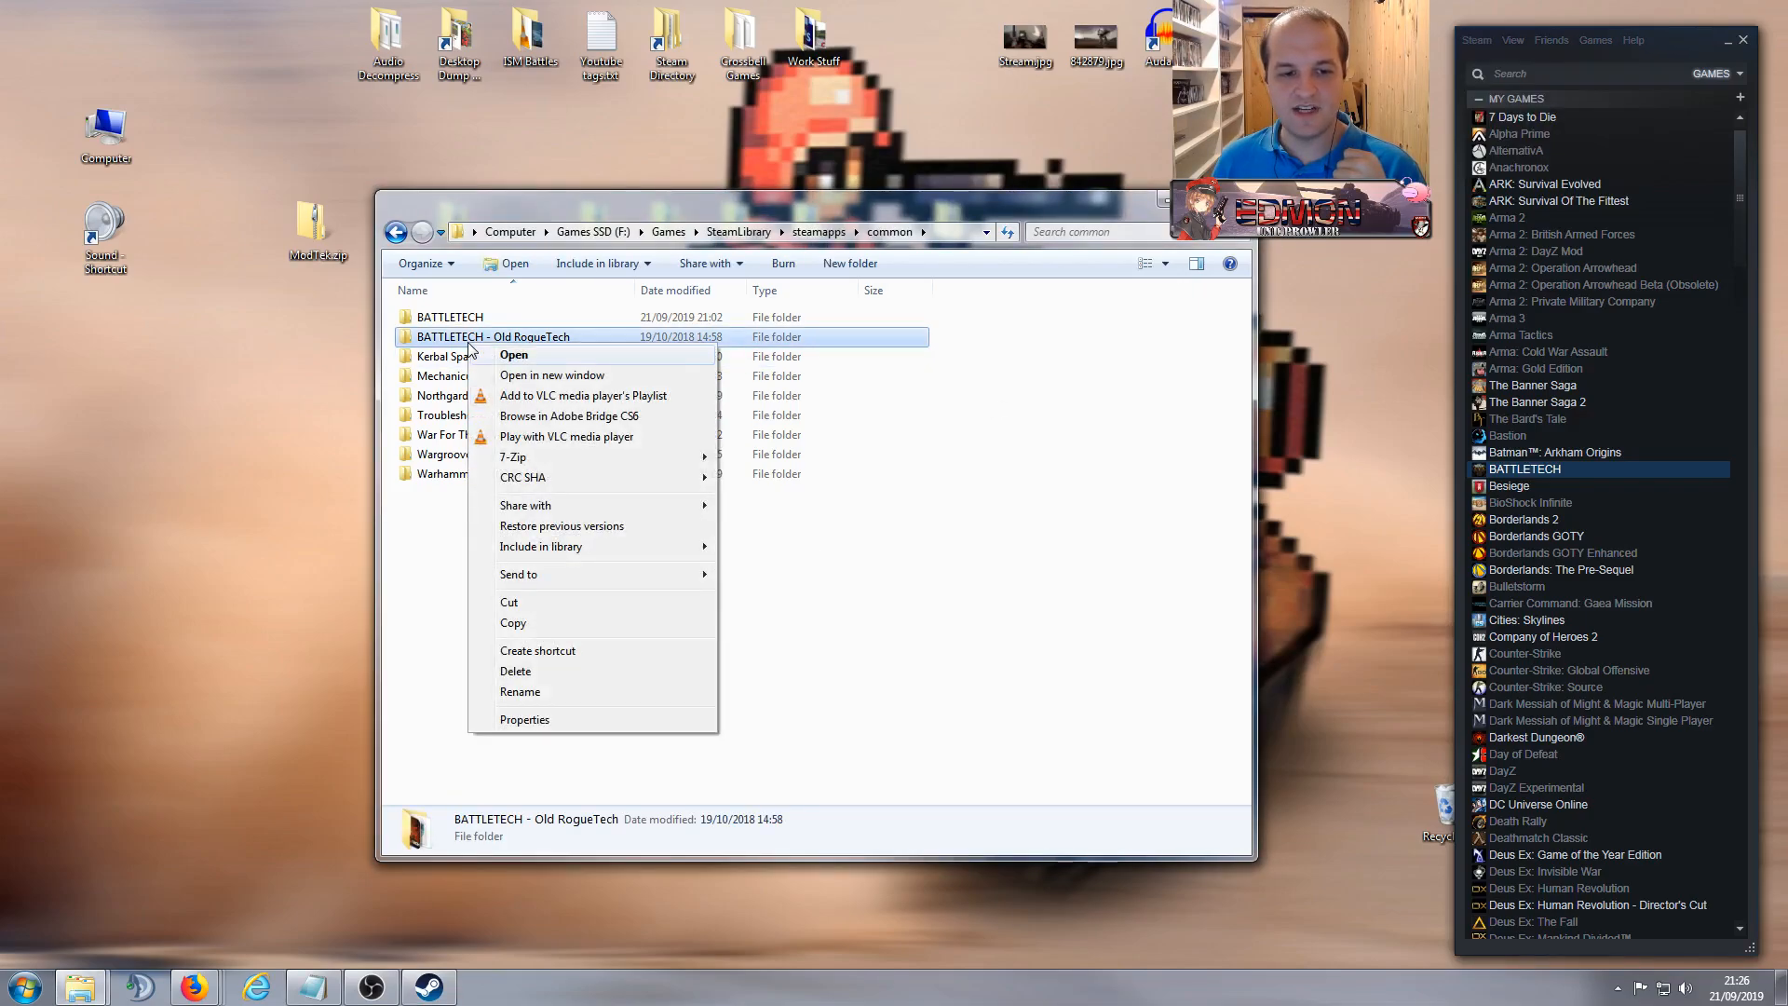
{"action": "right_click", "coordinate": [450, 314]}
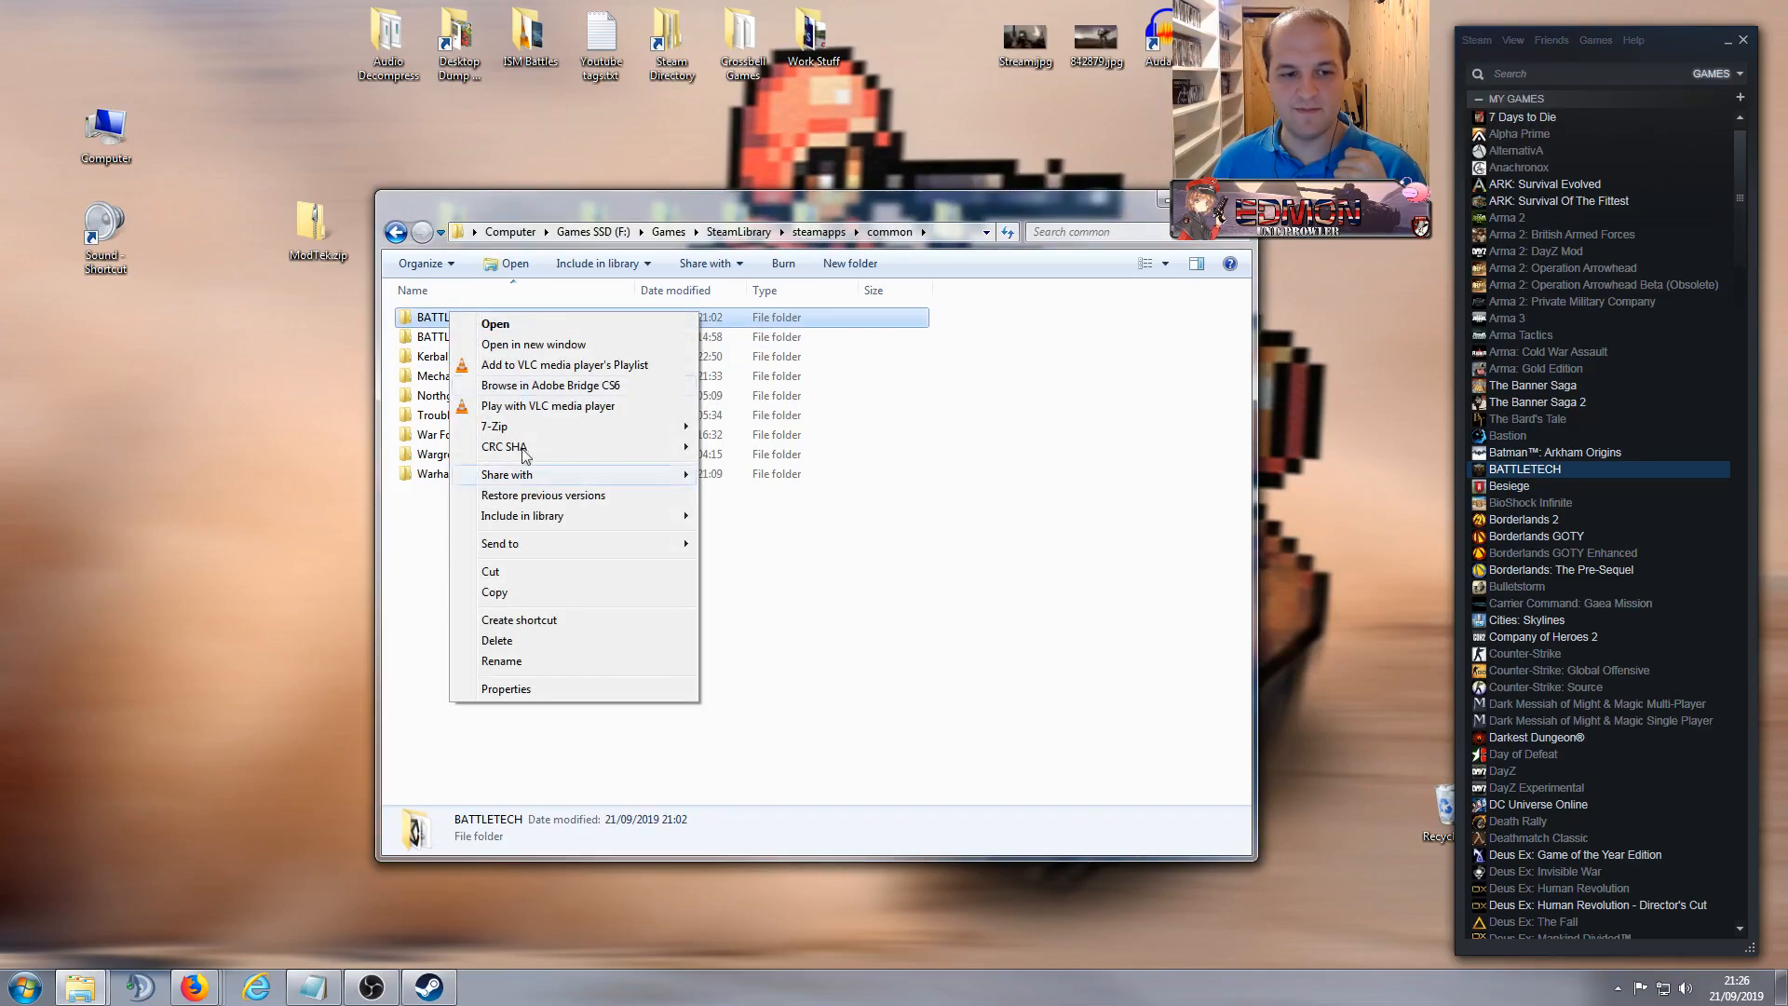
{"action": "left_click", "coordinate": [543, 665]}
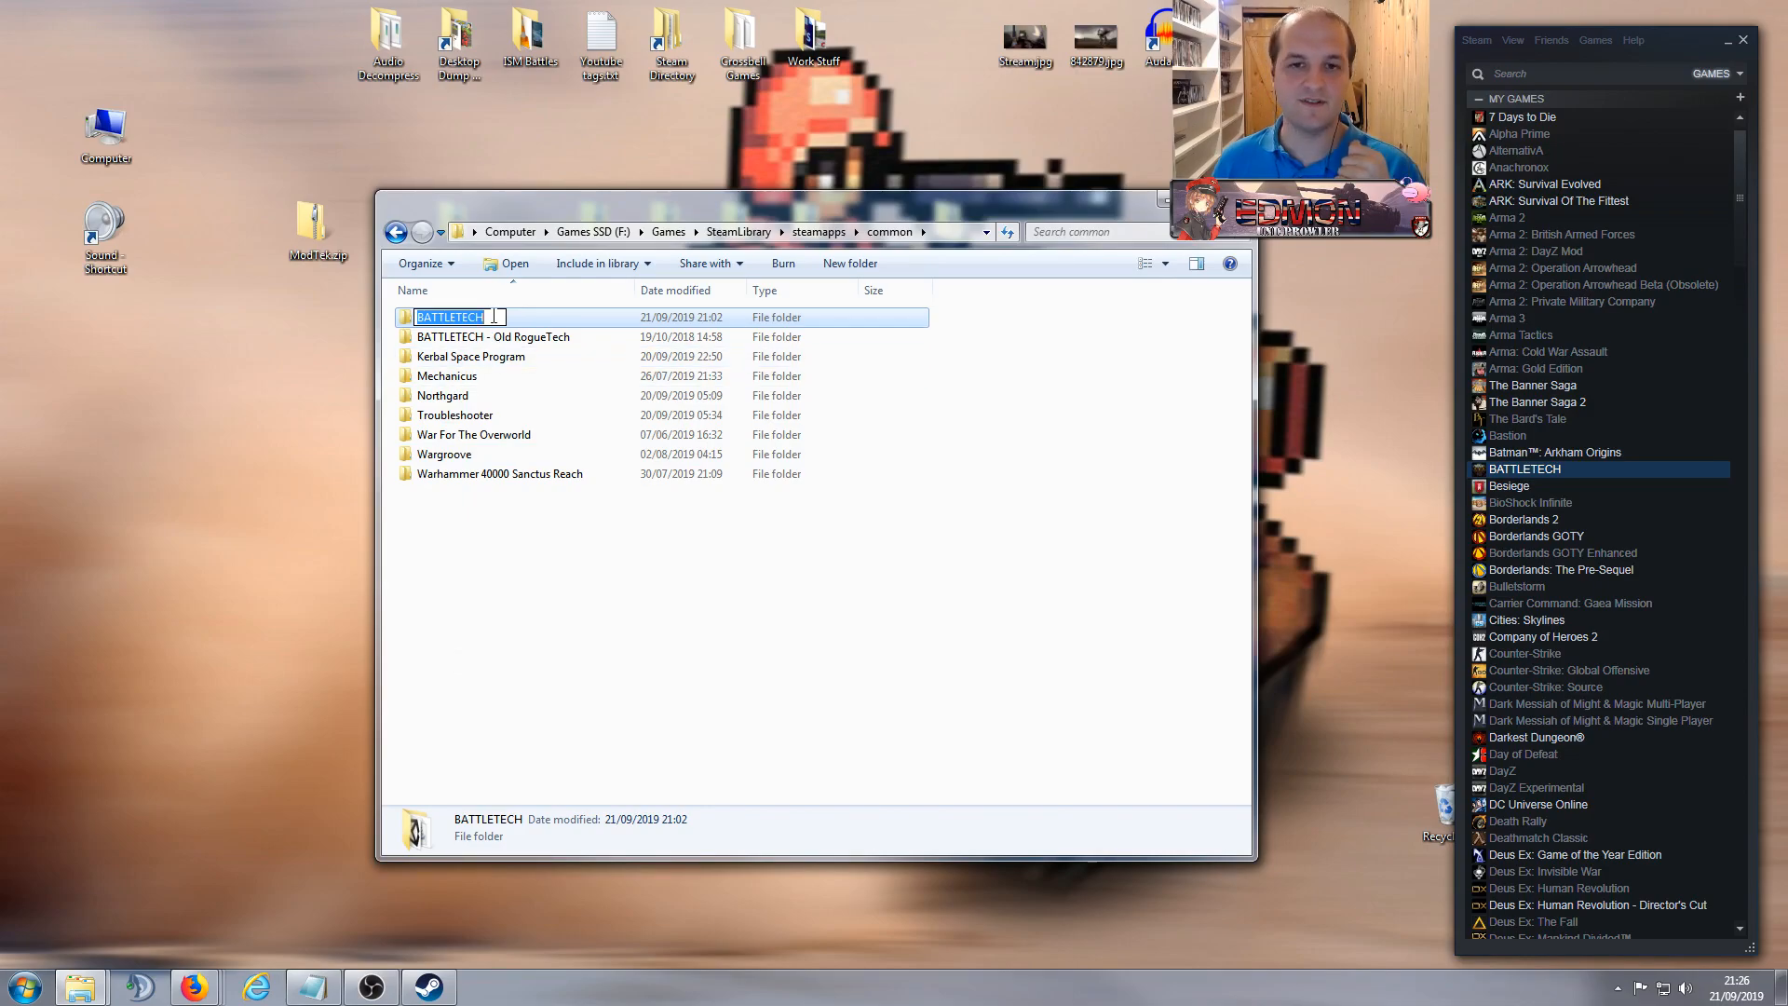
{"action": "left_click", "coordinate": [555, 658]}
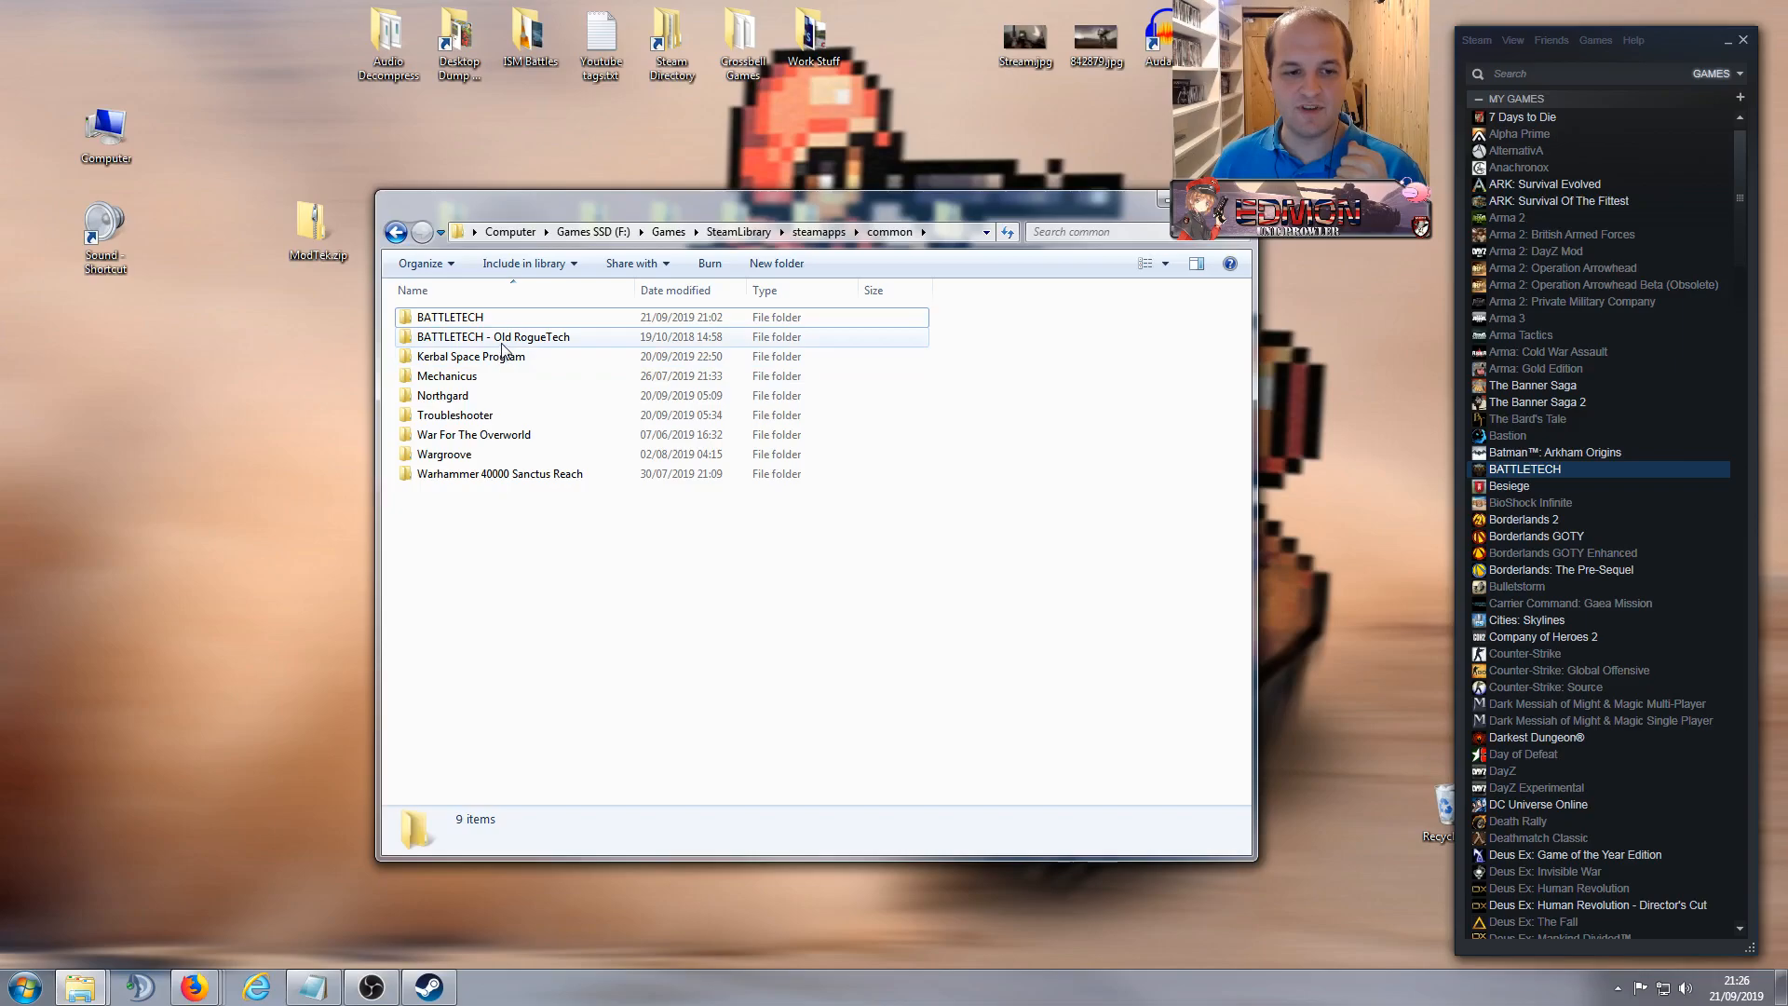
{"action": "left_click", "coordinate": [502, 341]}
{"action": "right_click", "coordinate": [503, 341]}
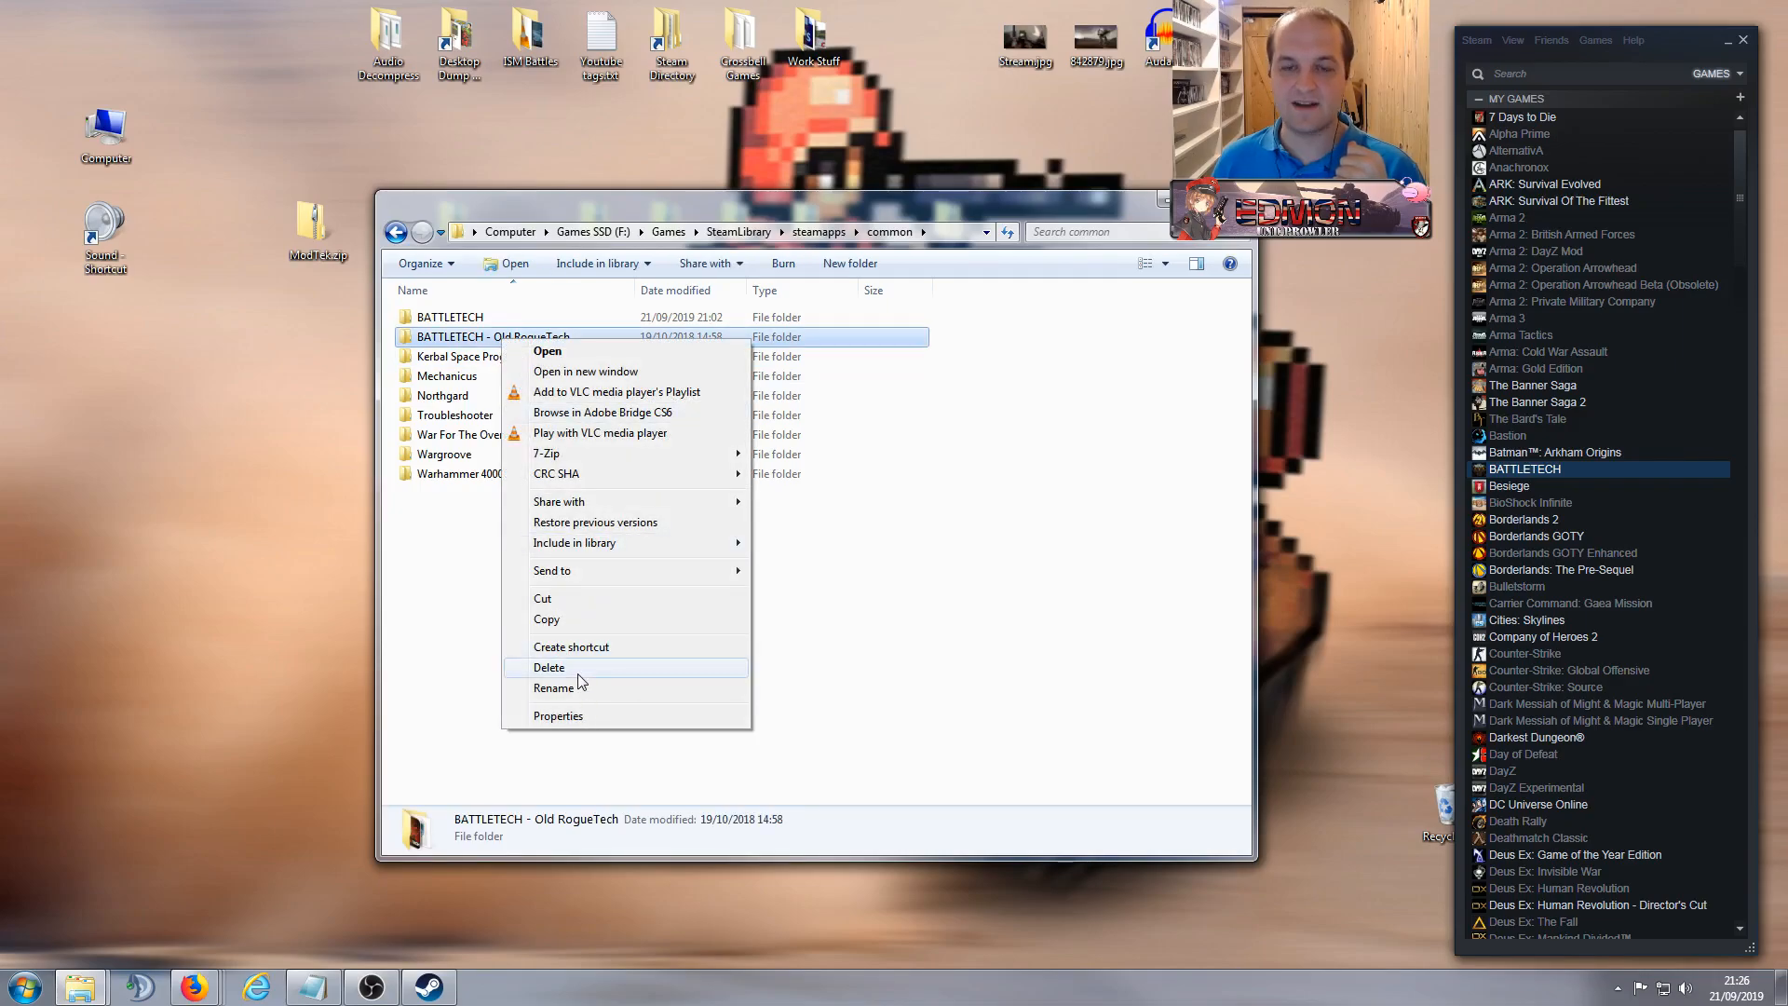
{"action": "left_click", "coordinate": [924, 553]}
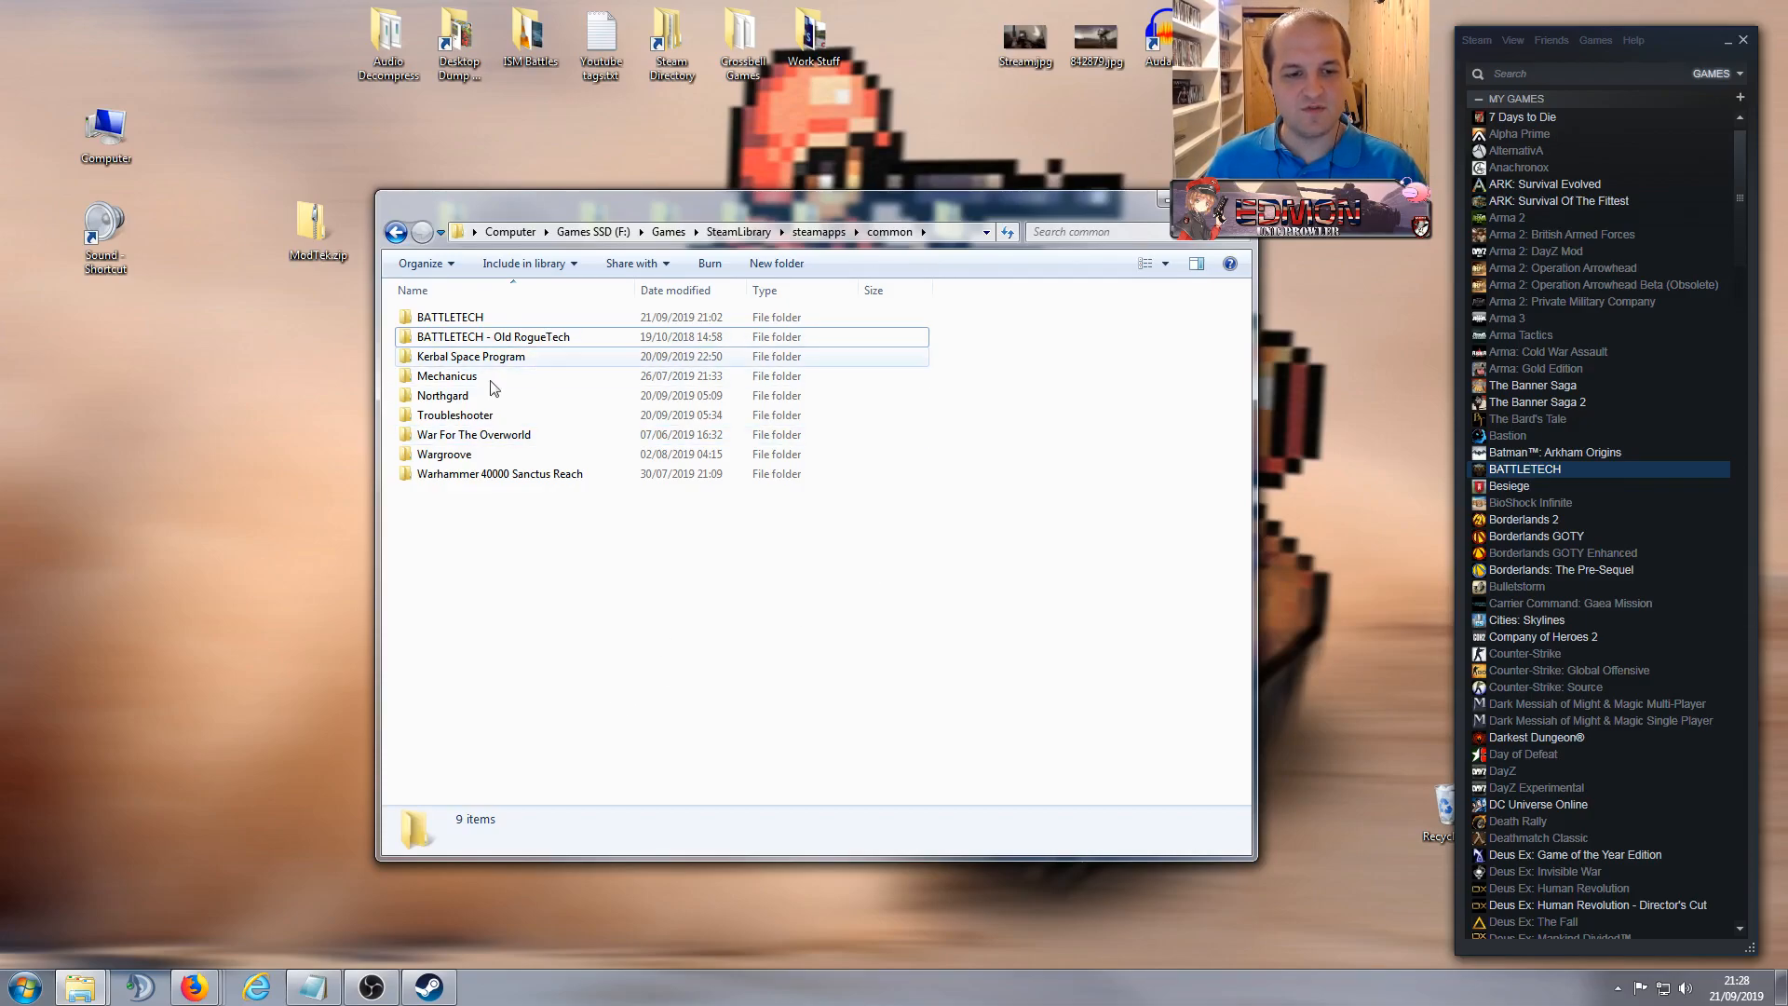
Step: Open the BATTLETECH folder, and look at the actions Steam offers for BATTLETECH and for its own client
{"action": "left_click", "coordinate": [450, 321]}
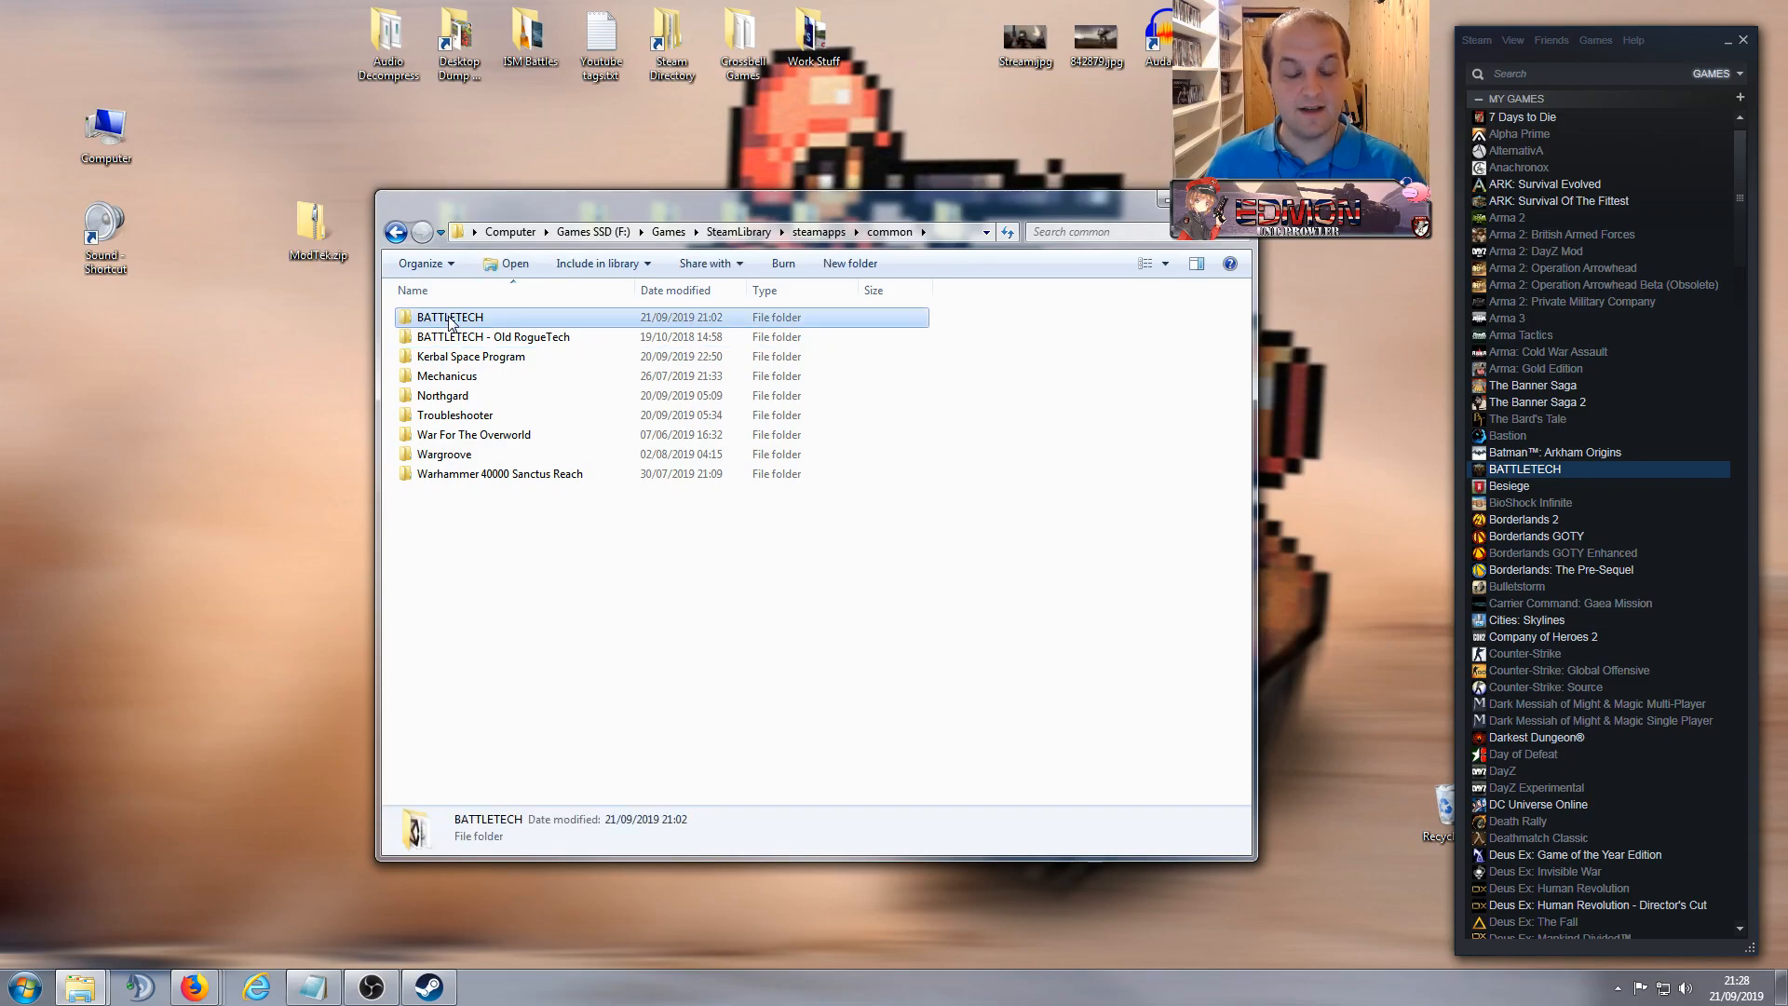
{"action": "left_click", "coordinate": [493, 268]}
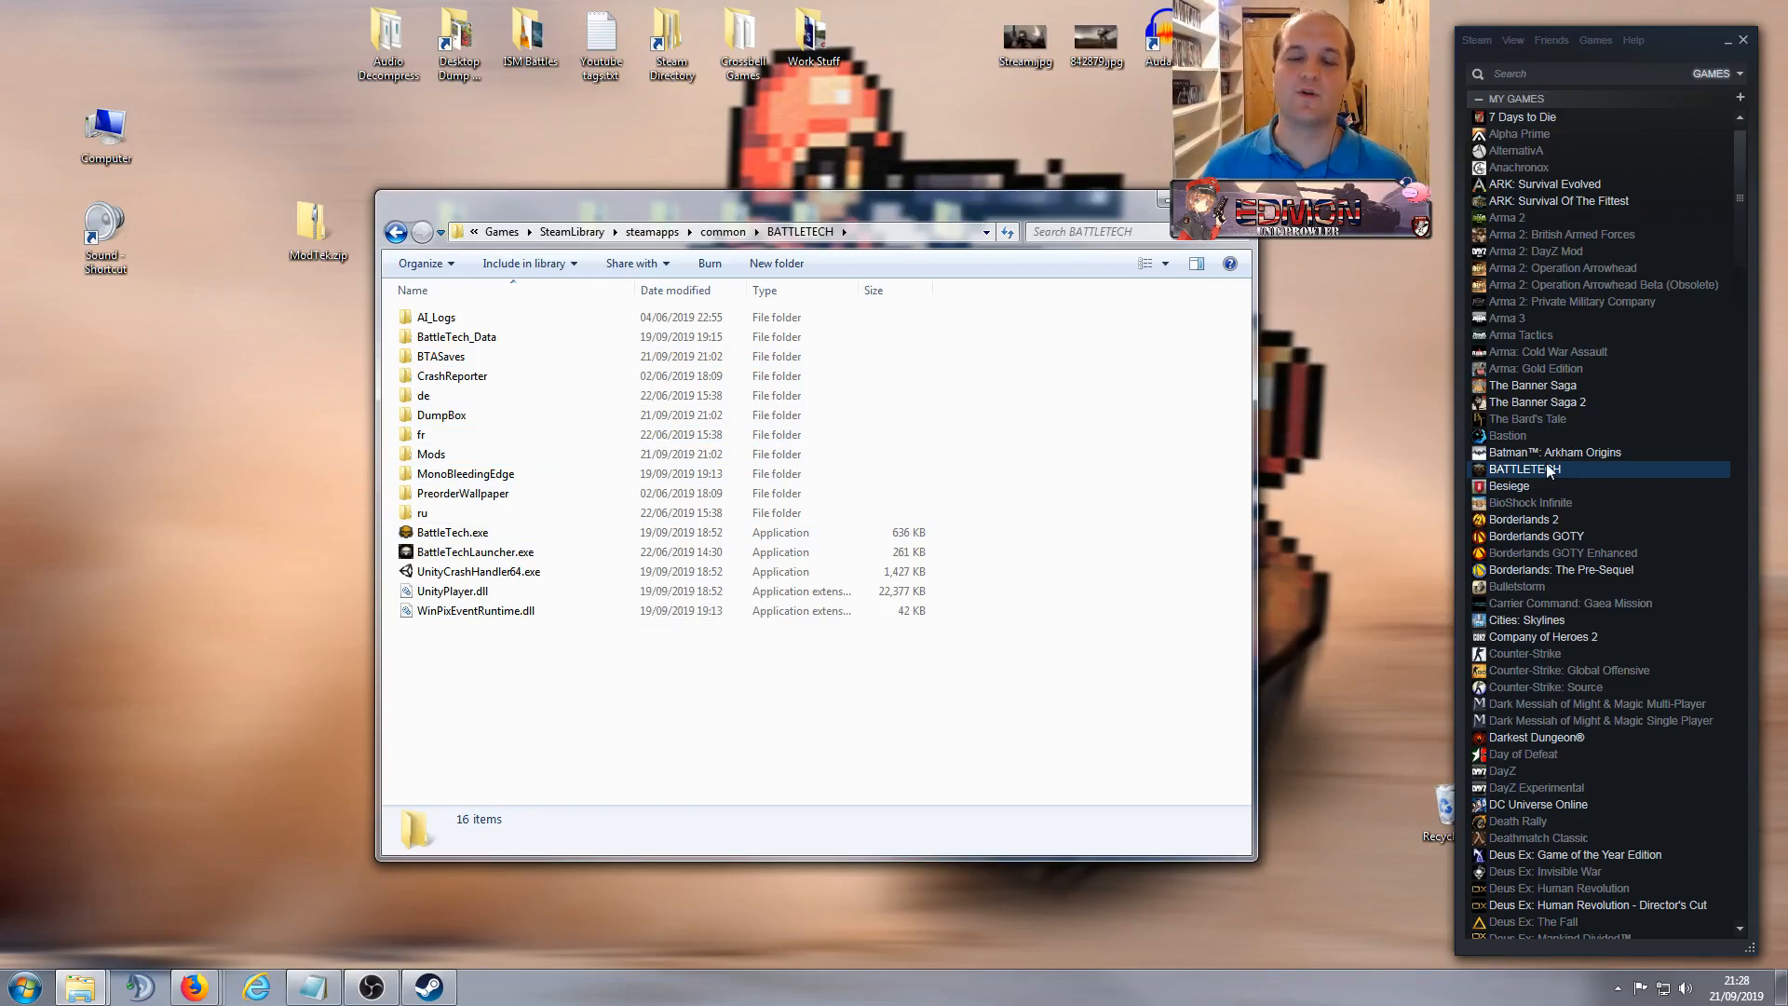
{"action": "right_click", "coordinate": [1524, 472]}
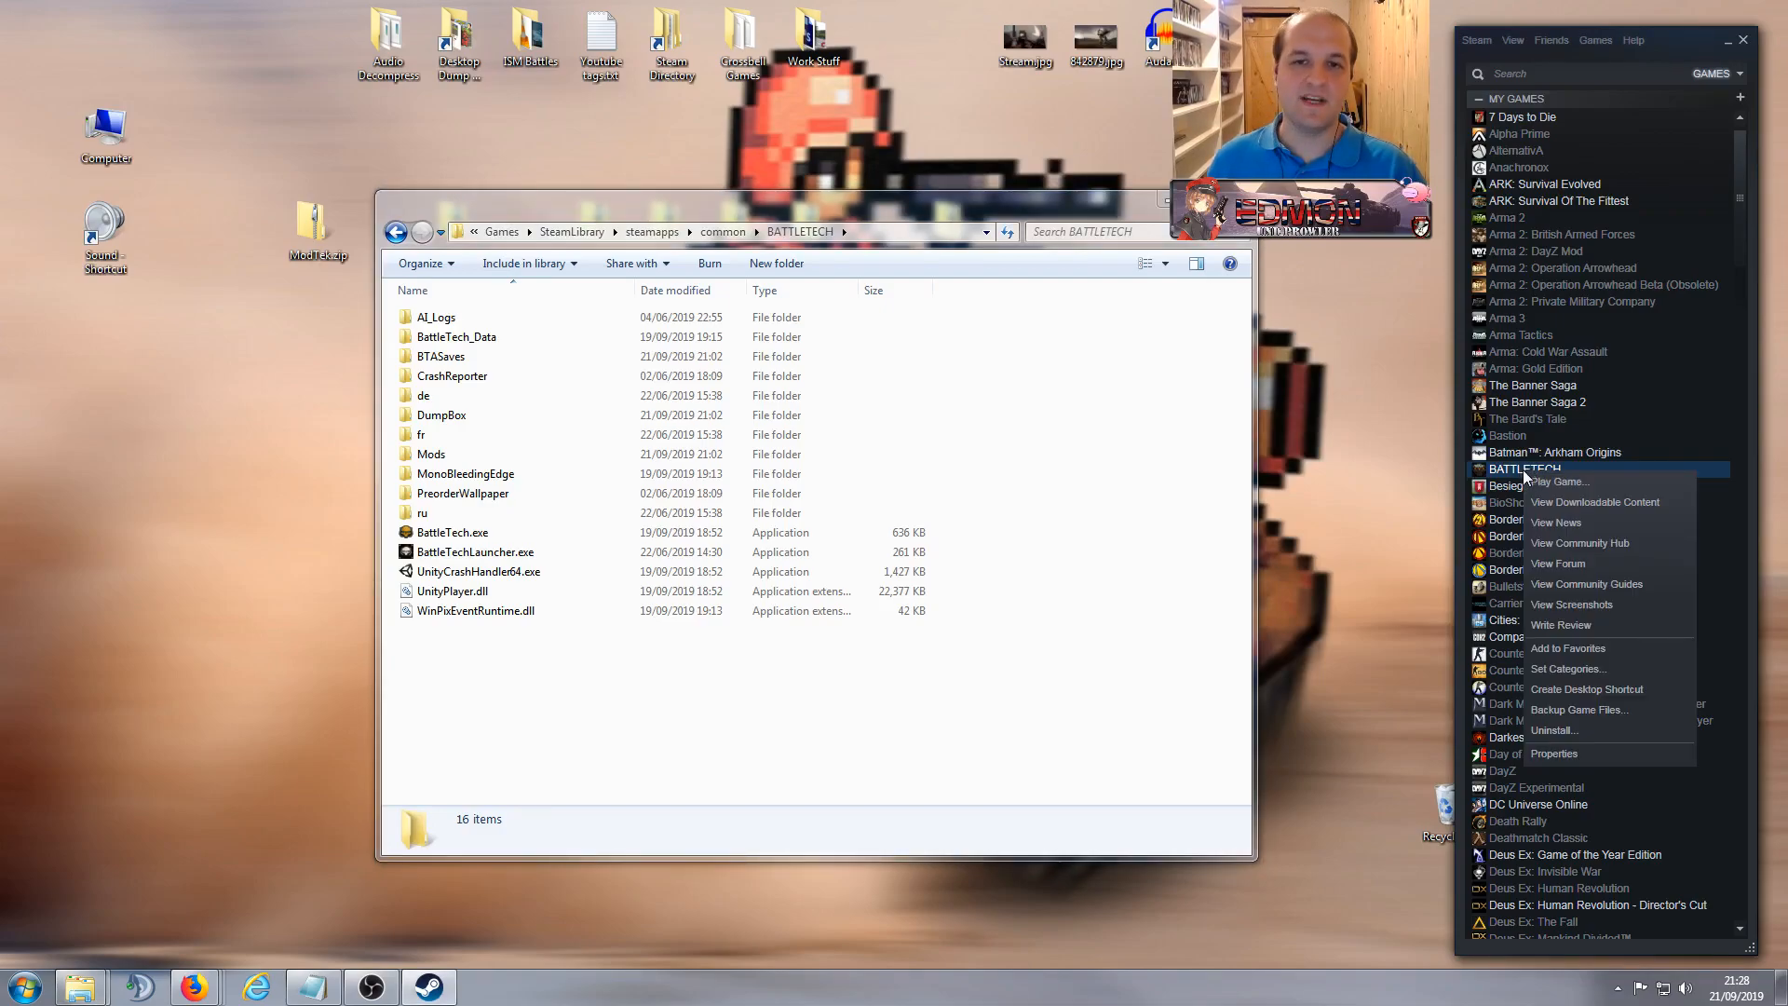
{"action": "left_click", "coordinate": [1098, 475]}
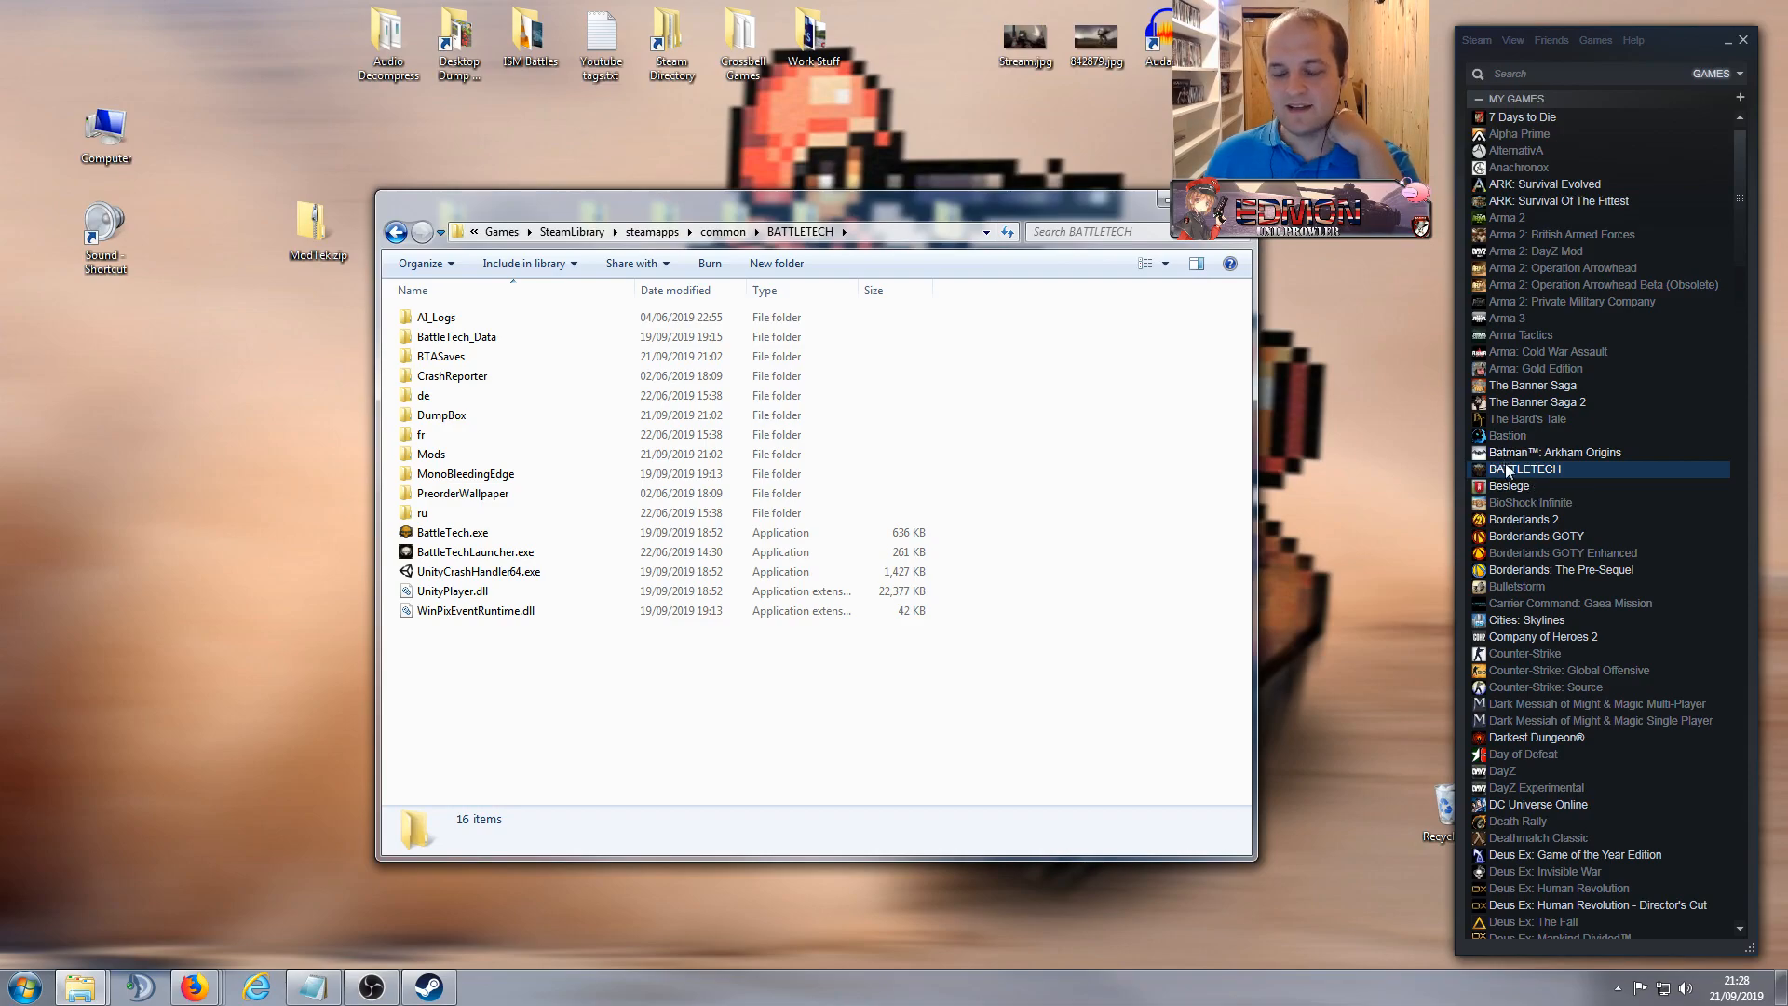
{"action": "left_click", "coordinate": [1485, 37]}
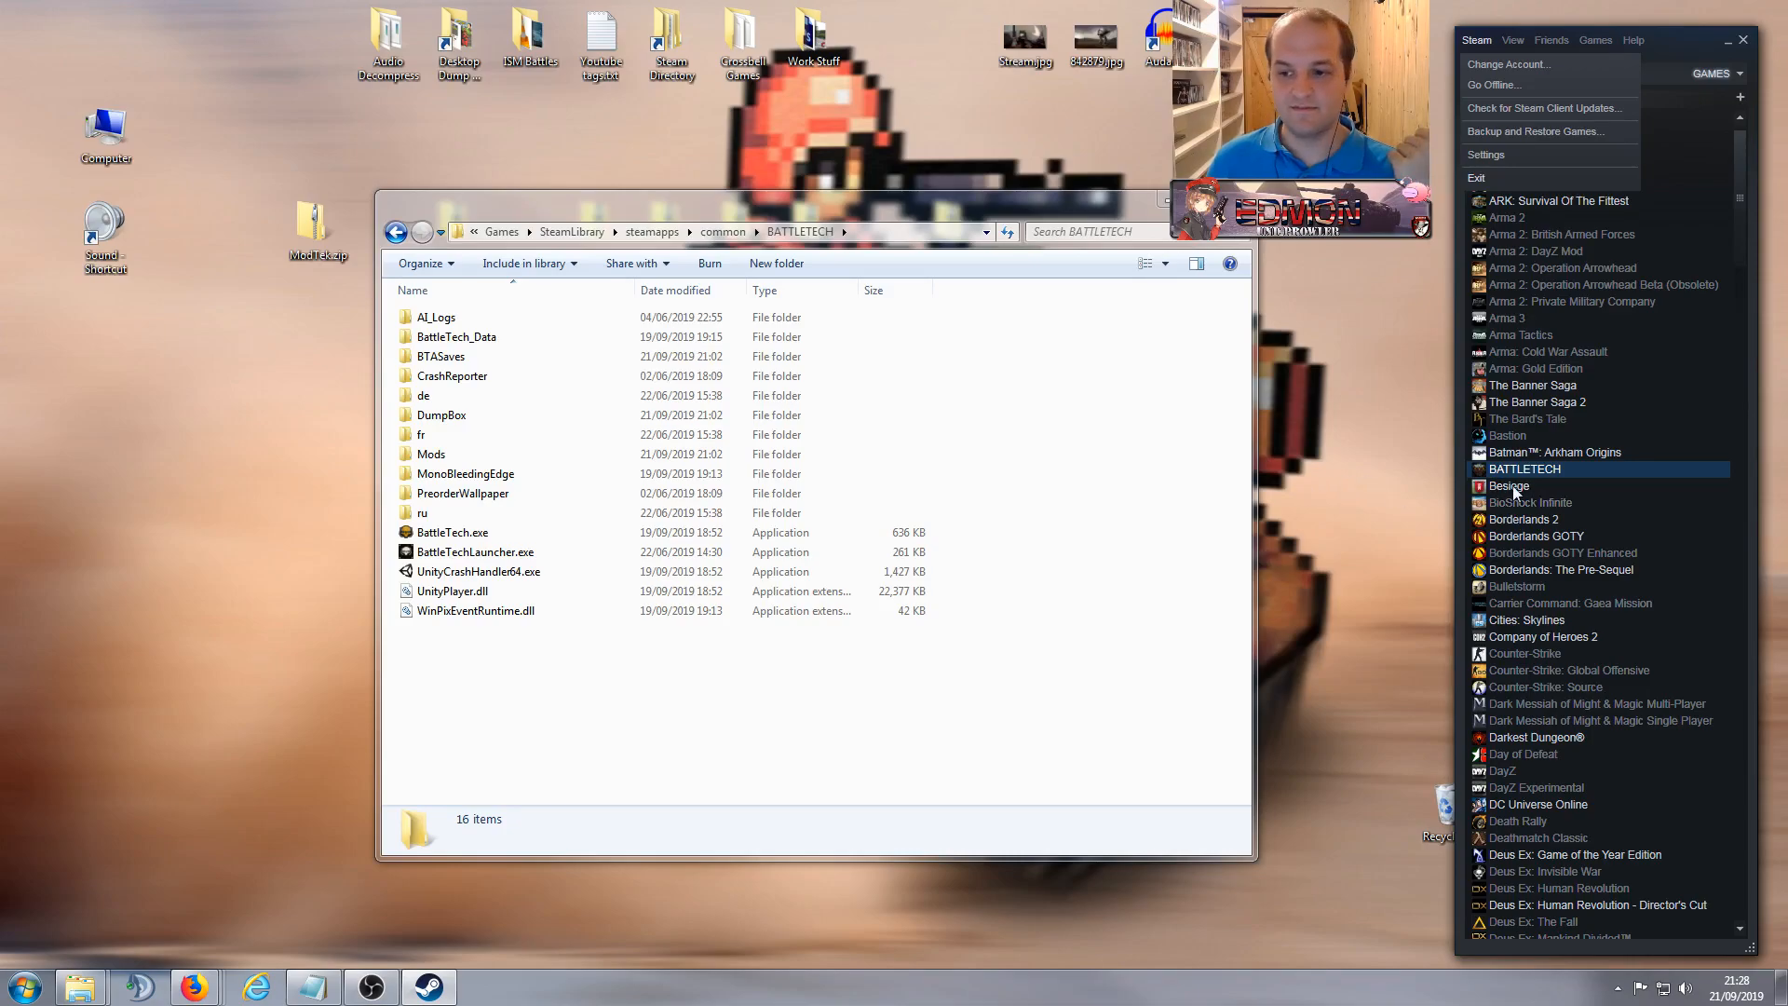
{"action": "left_click", "coordinate": [1384, 490]}
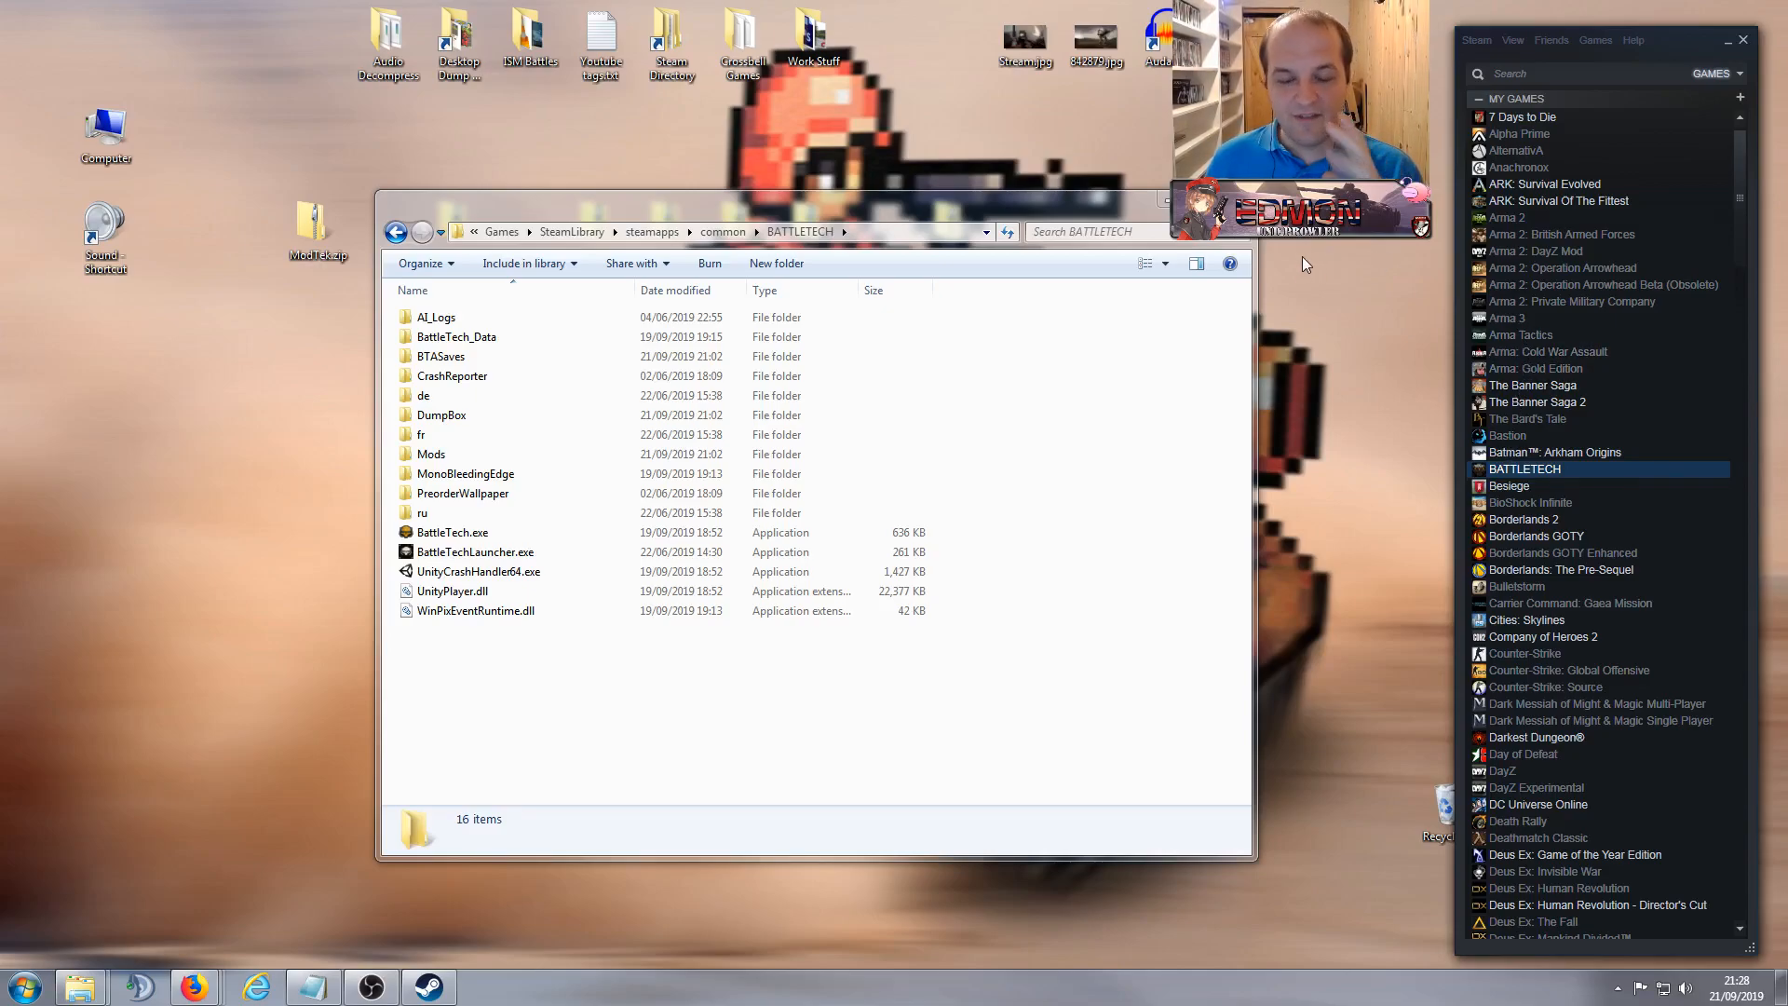
Step: Check BATTLETECH's automatic update setting in its Steam properties, close them, and point out Steam's Go Offline option
{"action": "right_click", "coordinate": [1528, 469]}
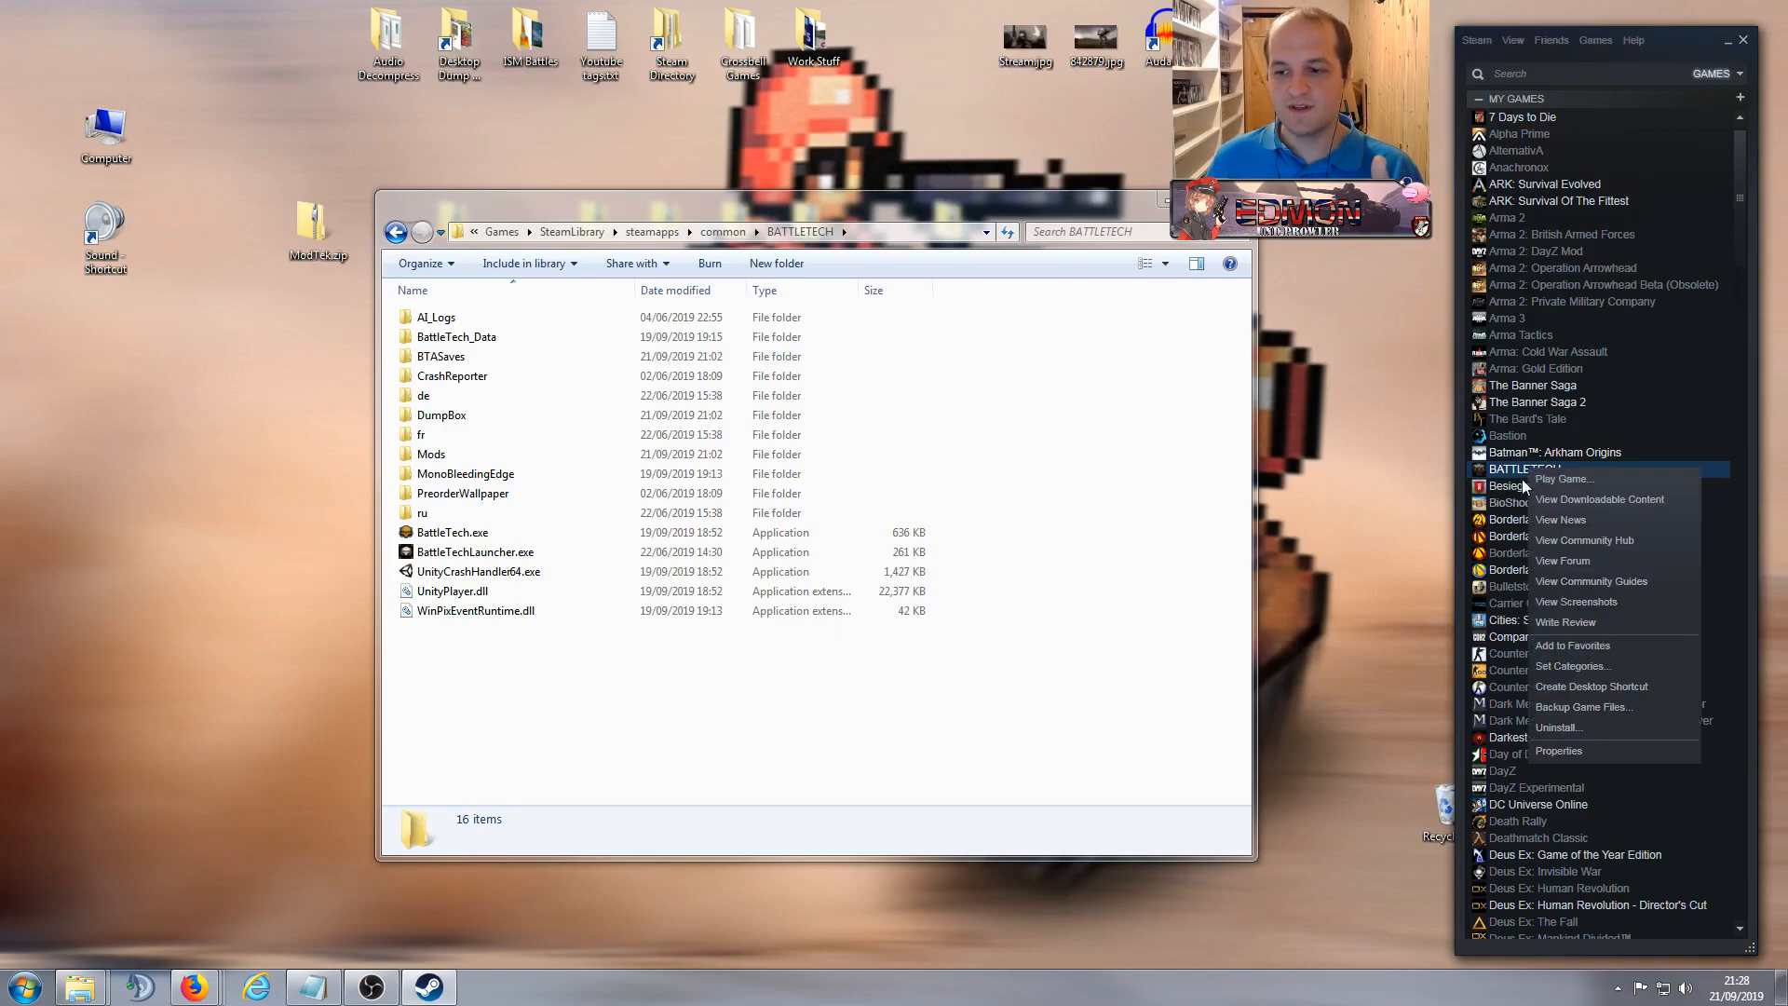
{"action": "left_click", "coordinate": [1576, 756]}
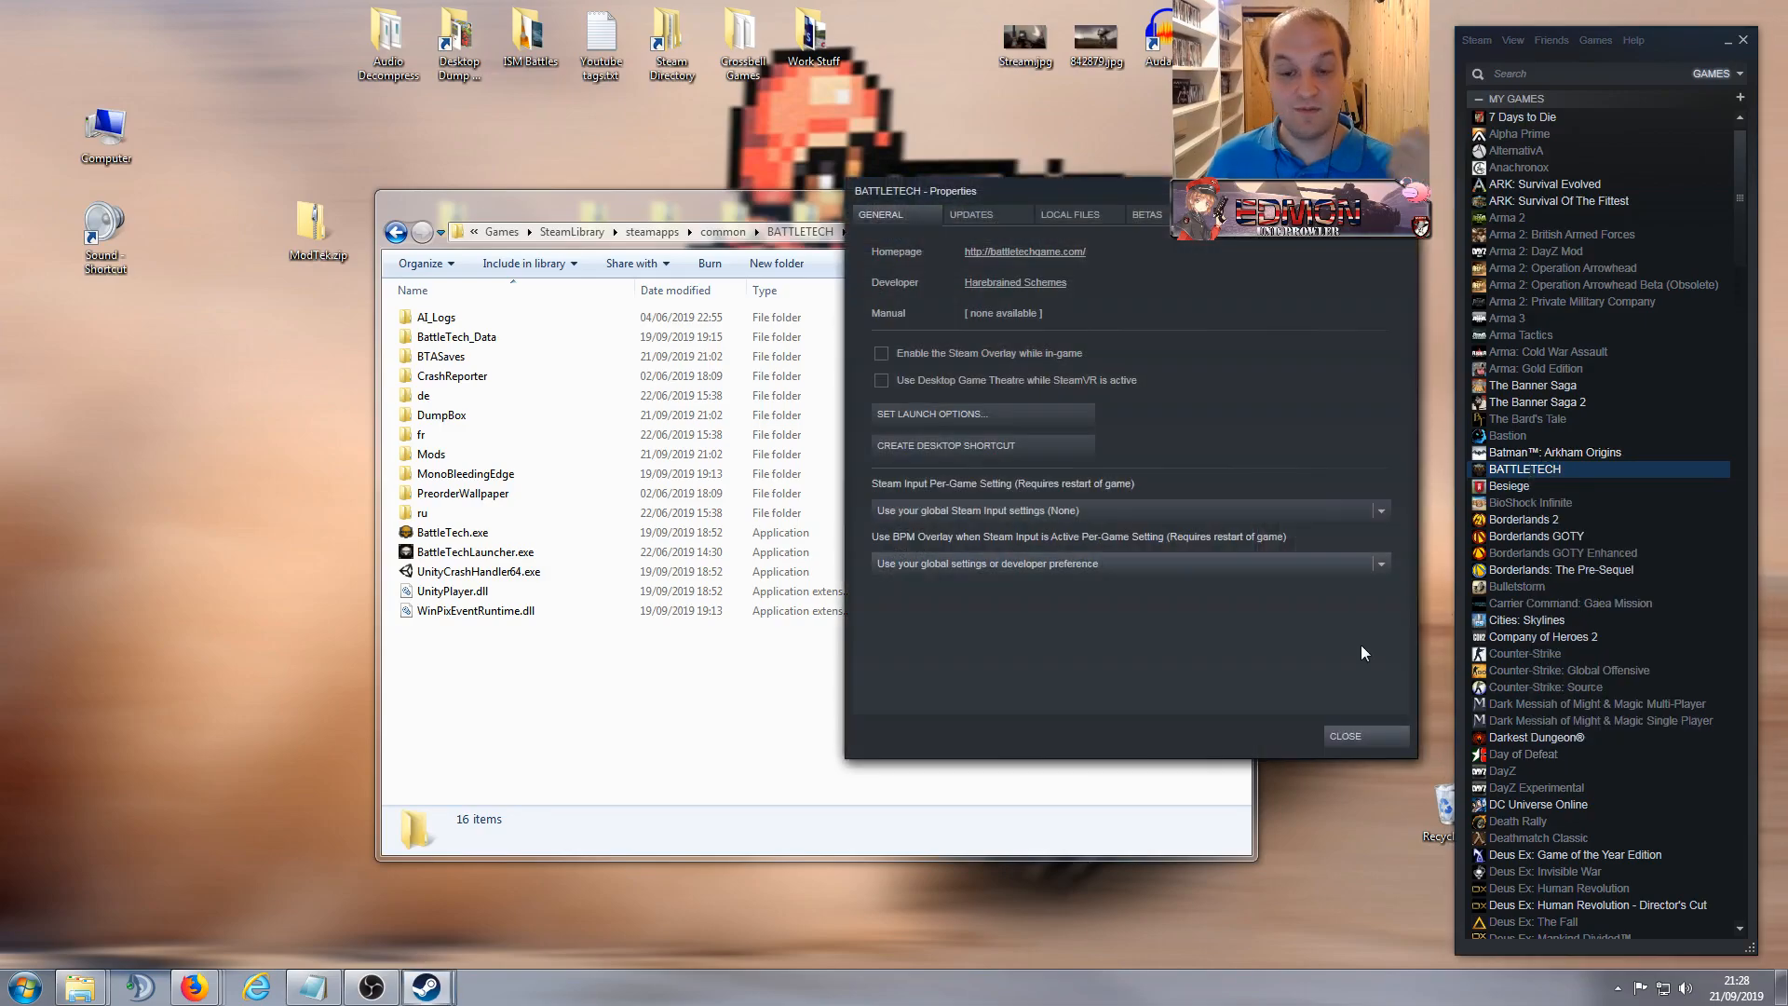
{"action": "left_click", "coordinate": [995, 217]}
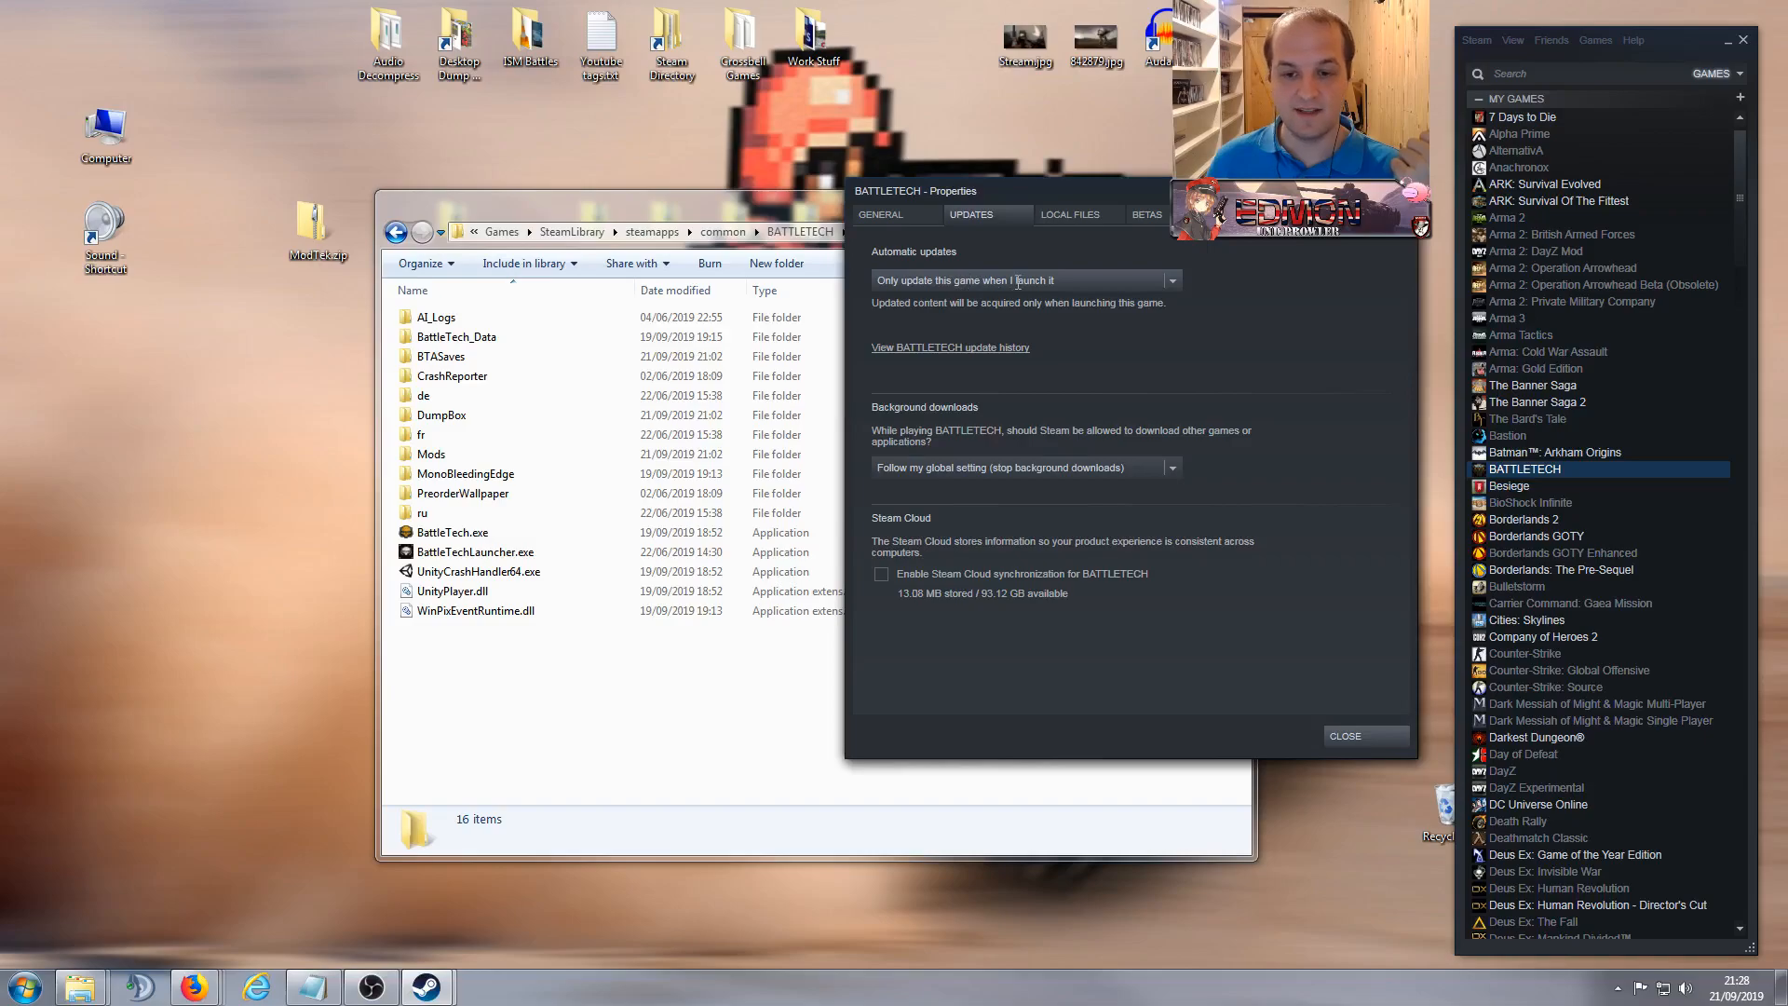
{"action": "left_click", "coordinate": [1404, 191]}
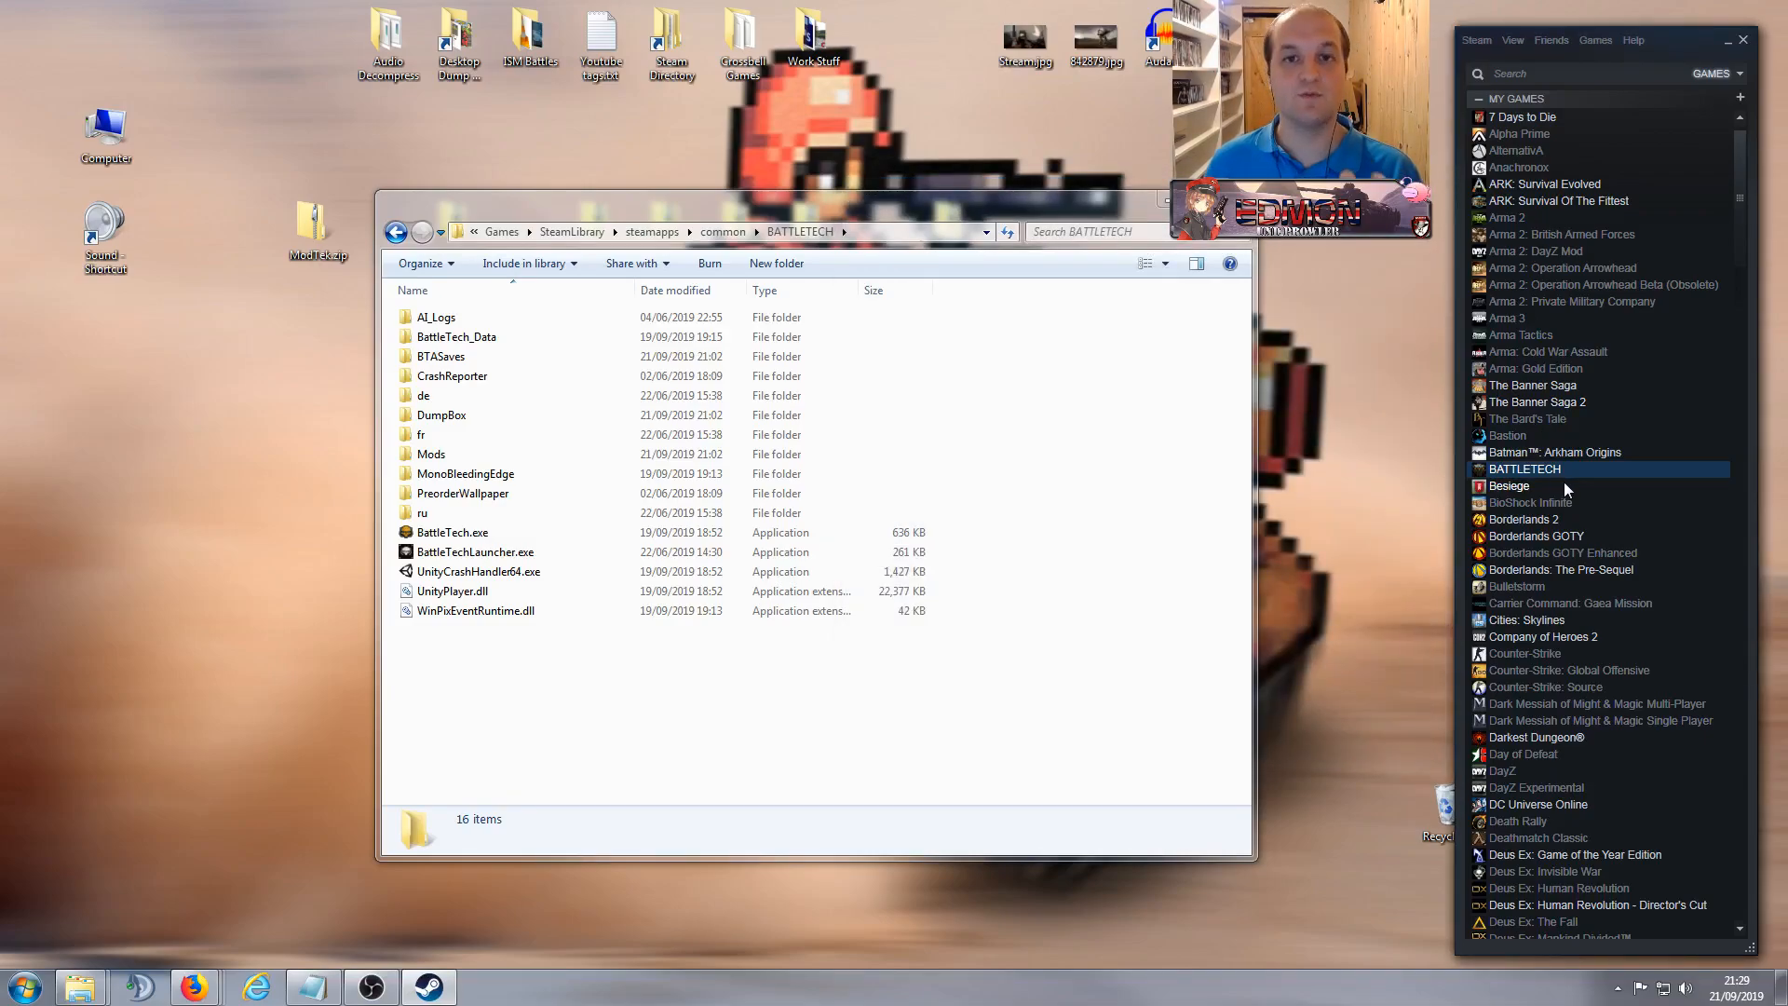
{"action": "left_click", "coordinate": [1475, 43]}
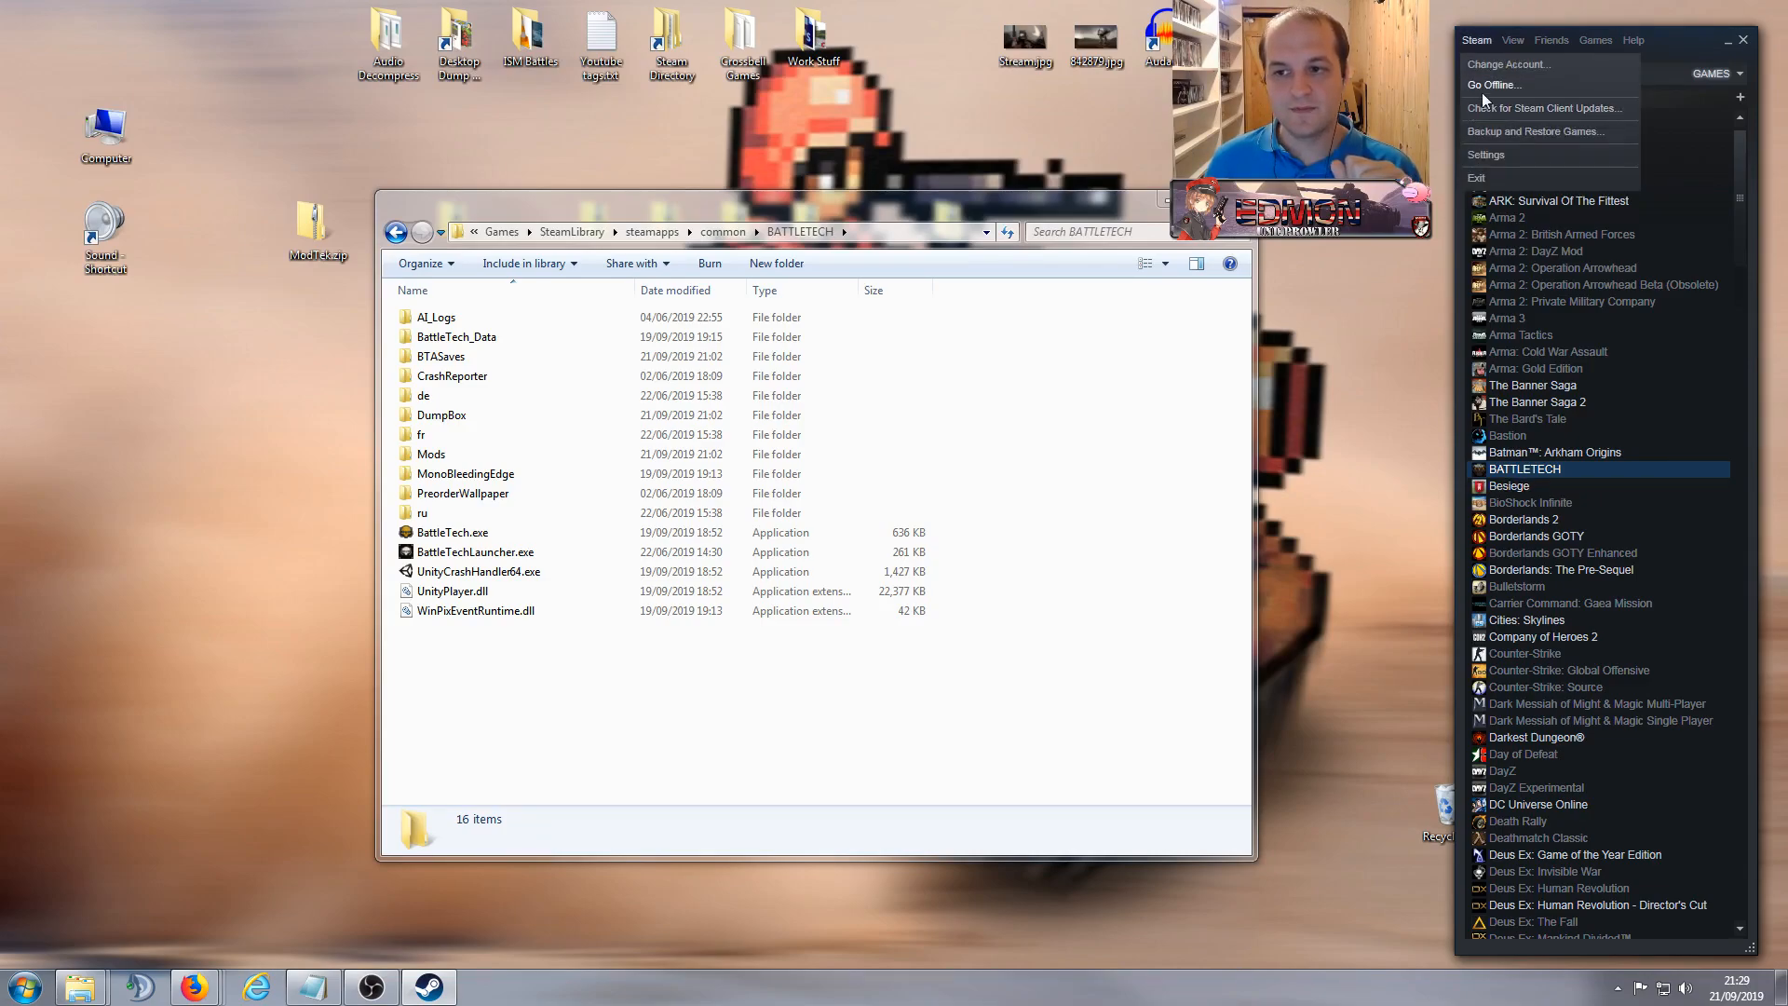
{"action": "left_click", "coordinate": [1351, 432]}
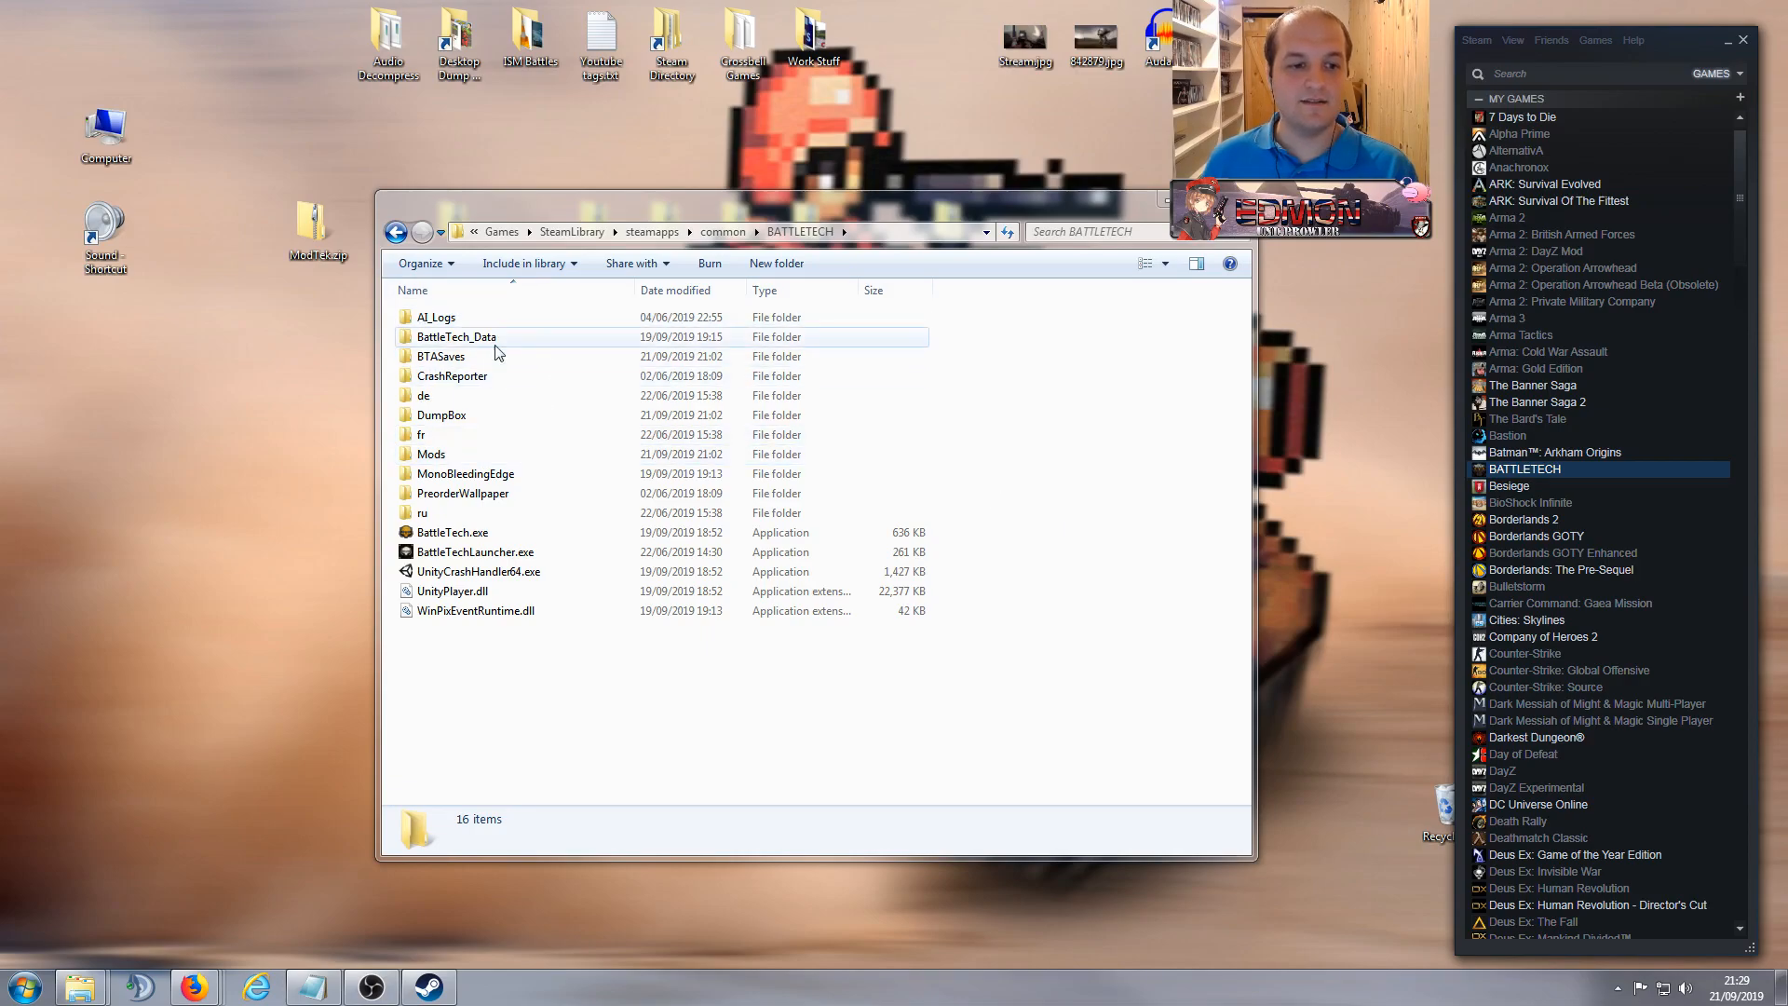
Step: Check the size of the BATTLETECH - Old RogueTech folder in common, and view the free space on the computer's drives
{"action": "left_click", "coordinate": [724, 231]}
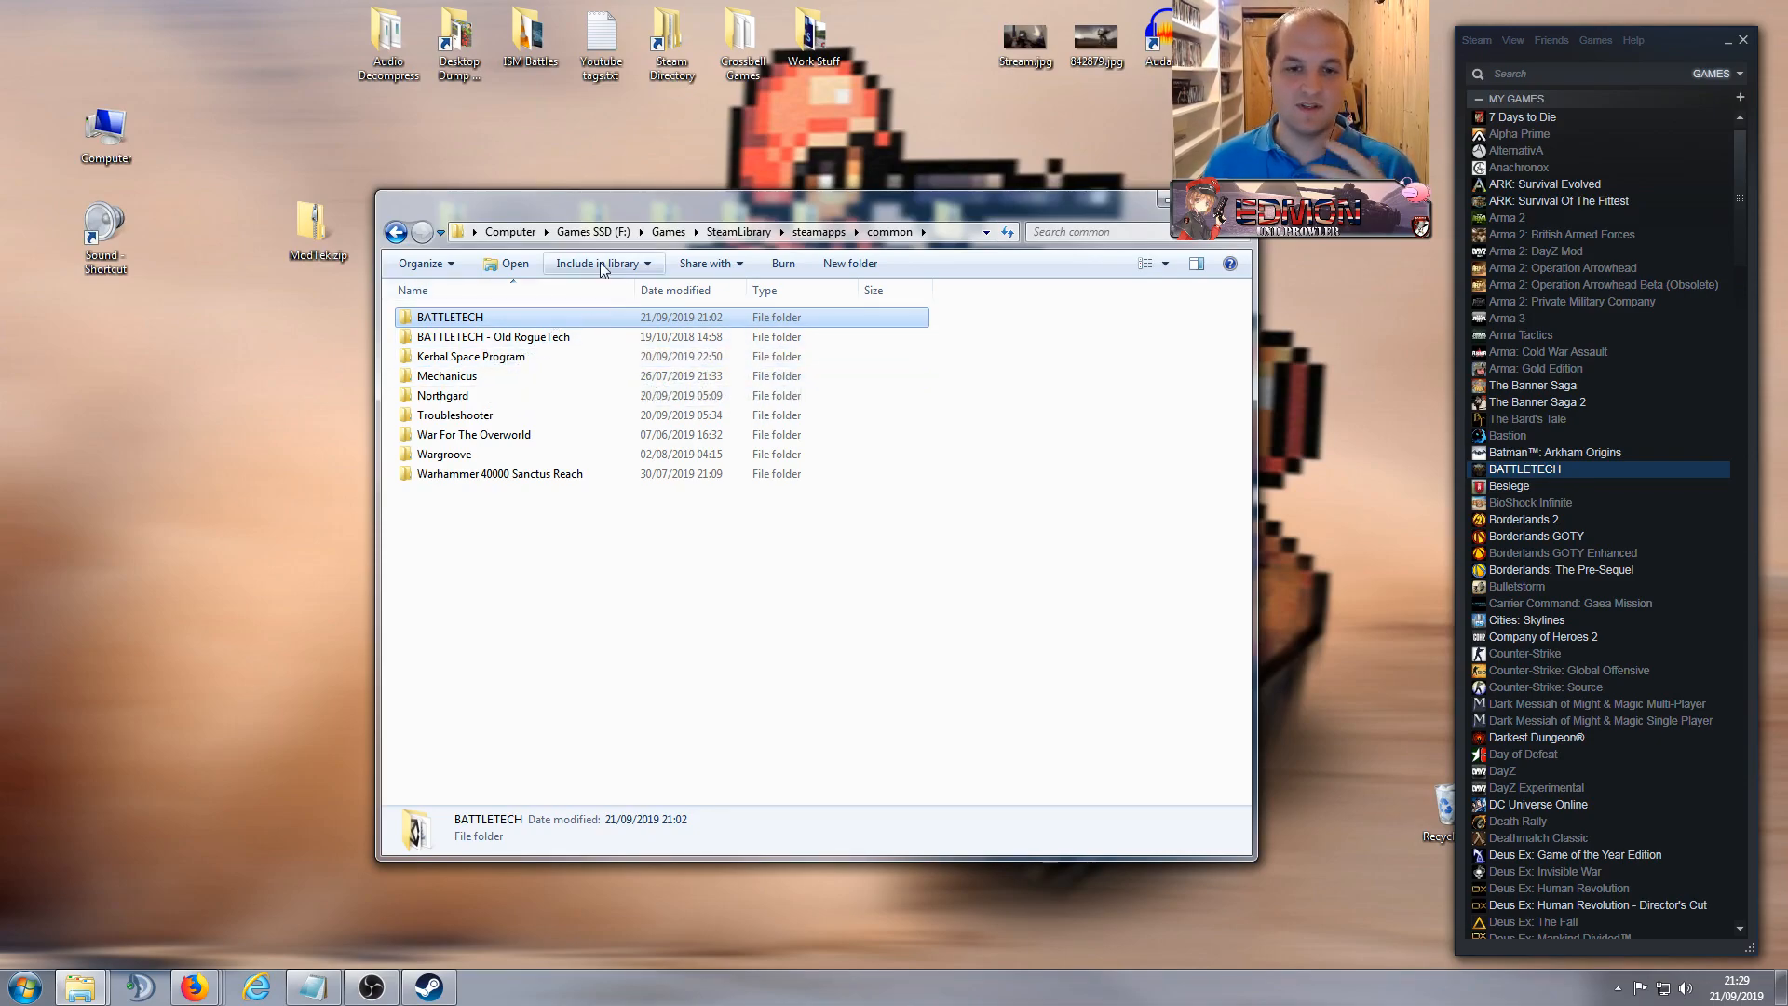
{"action": "left_click", "coordinate": [517, 505]}
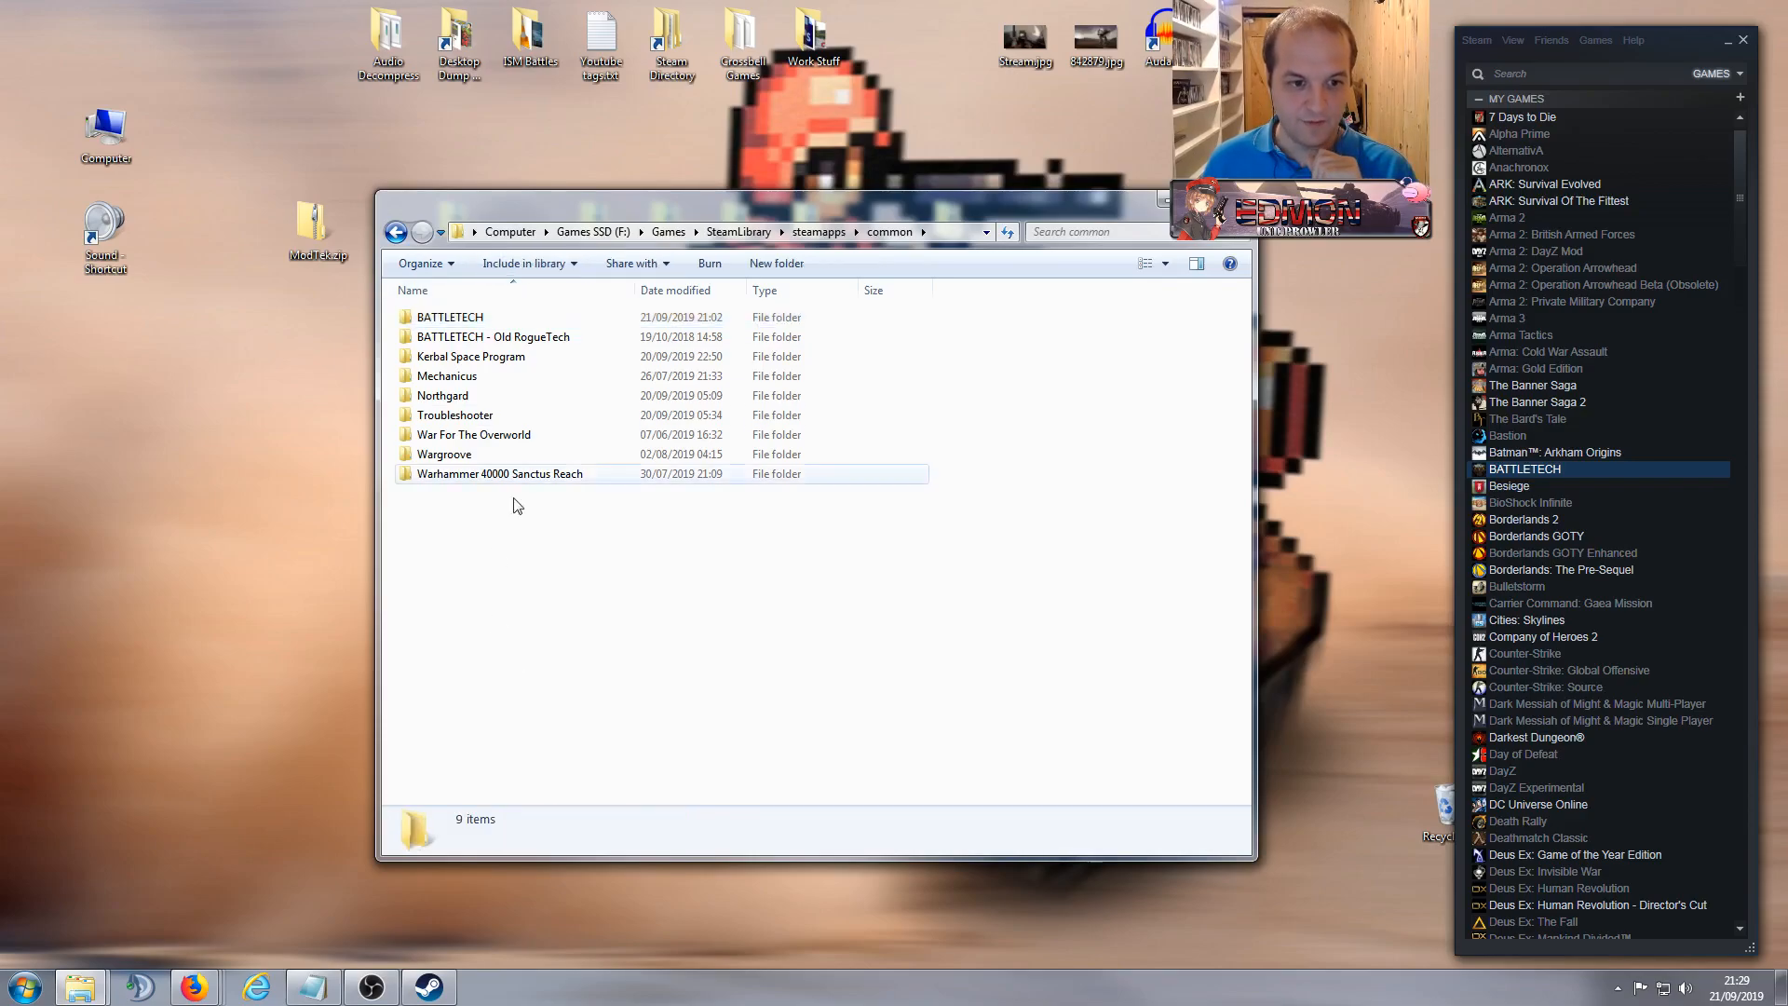
{"action": "right_click", "coordinate": [510, 340]}
{"action": "left_click", "coordinate": [567, 721]}
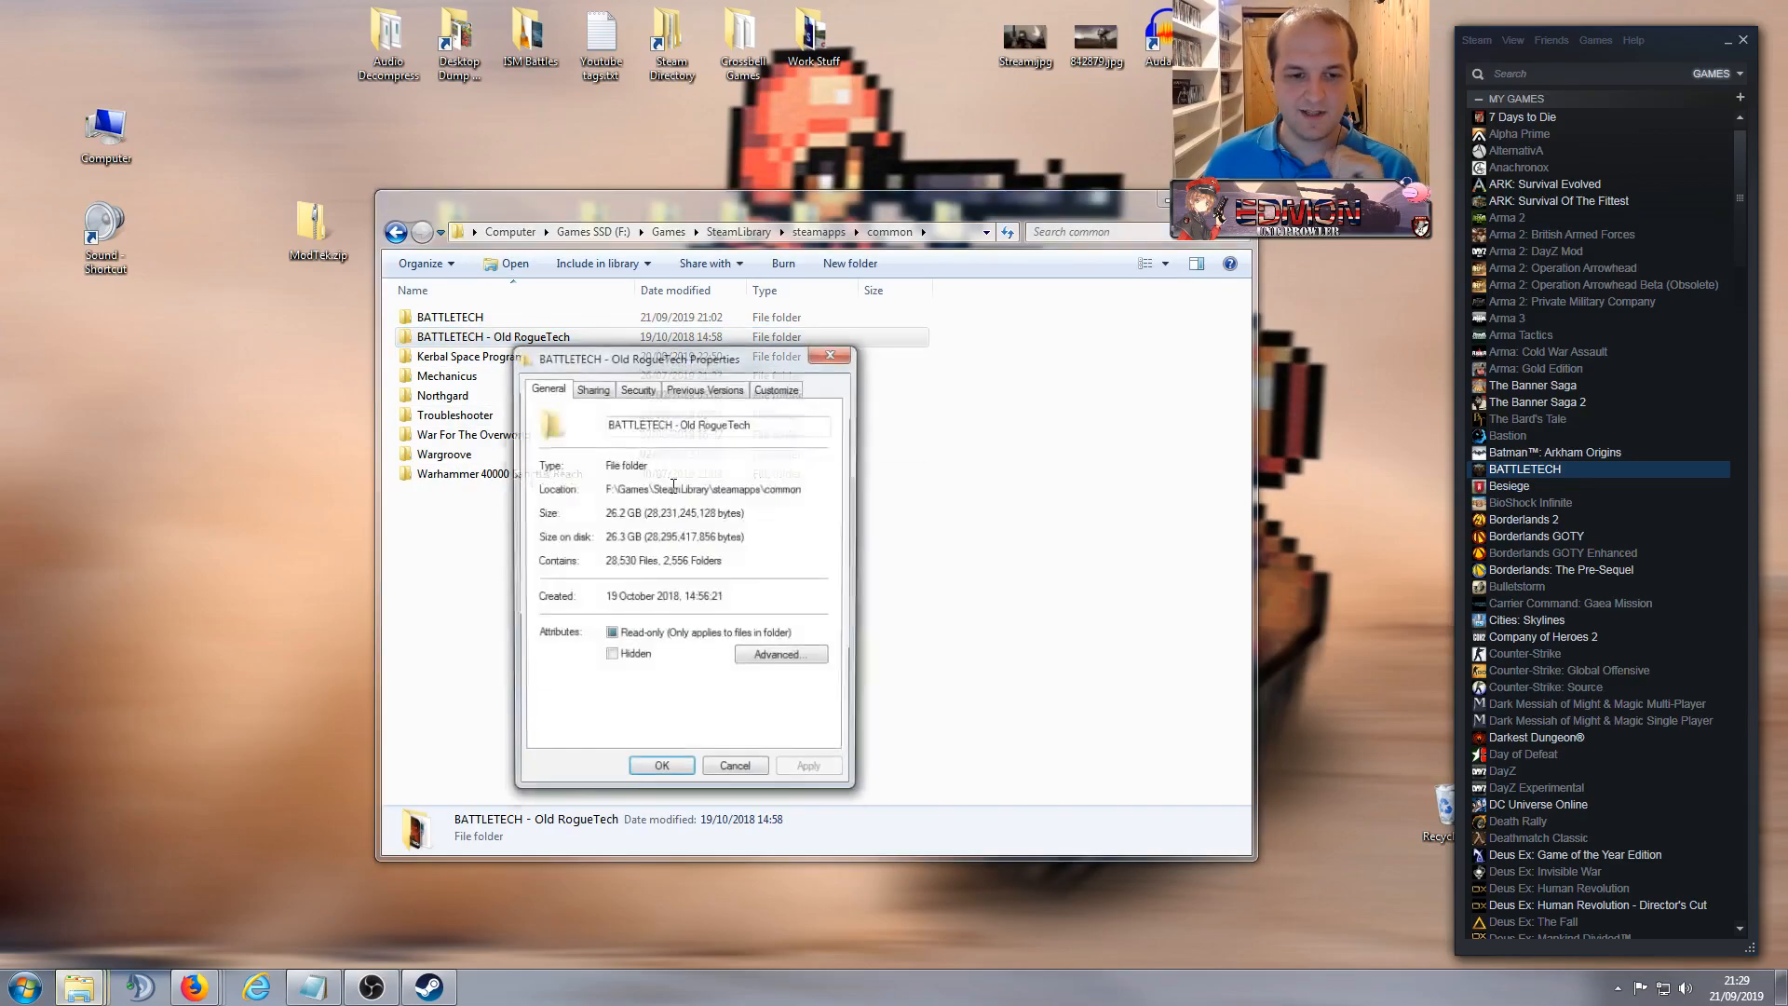
{"action": "left_click", "coordinate": [734, 773]}
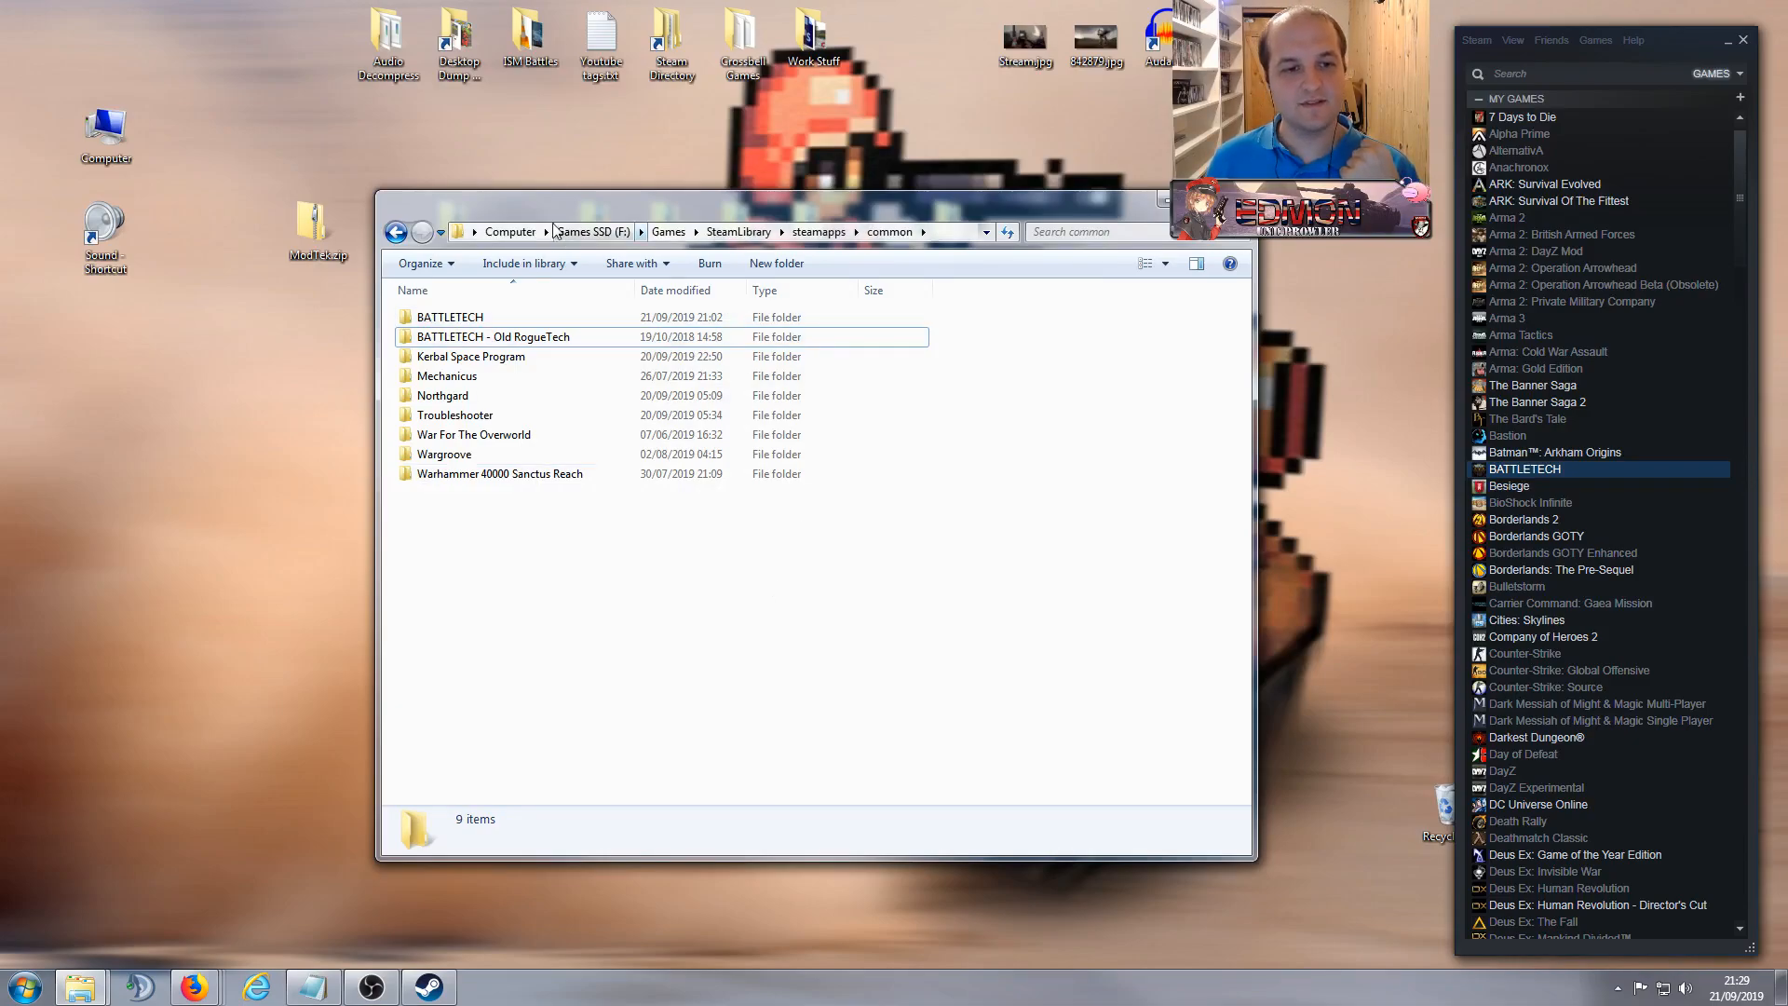
{"action": "left_click", "coordinate": [510, 232]}
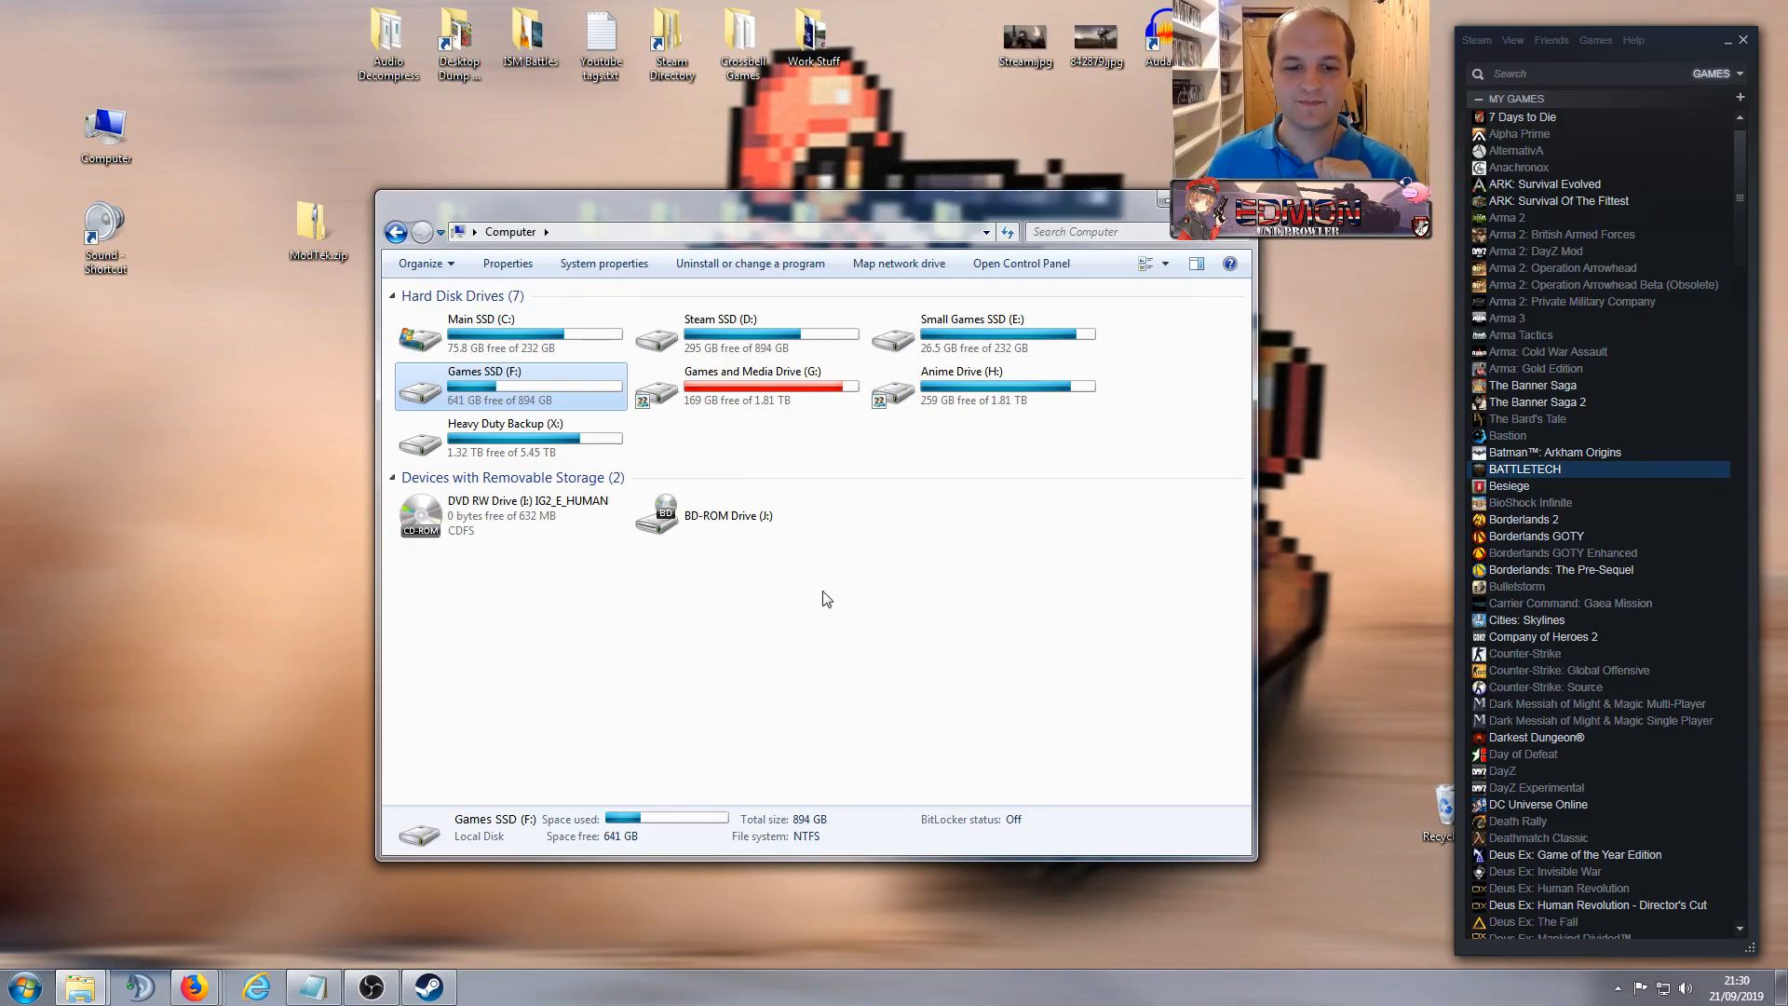
{"action": "left_click", "coordinate": [803, 622]}
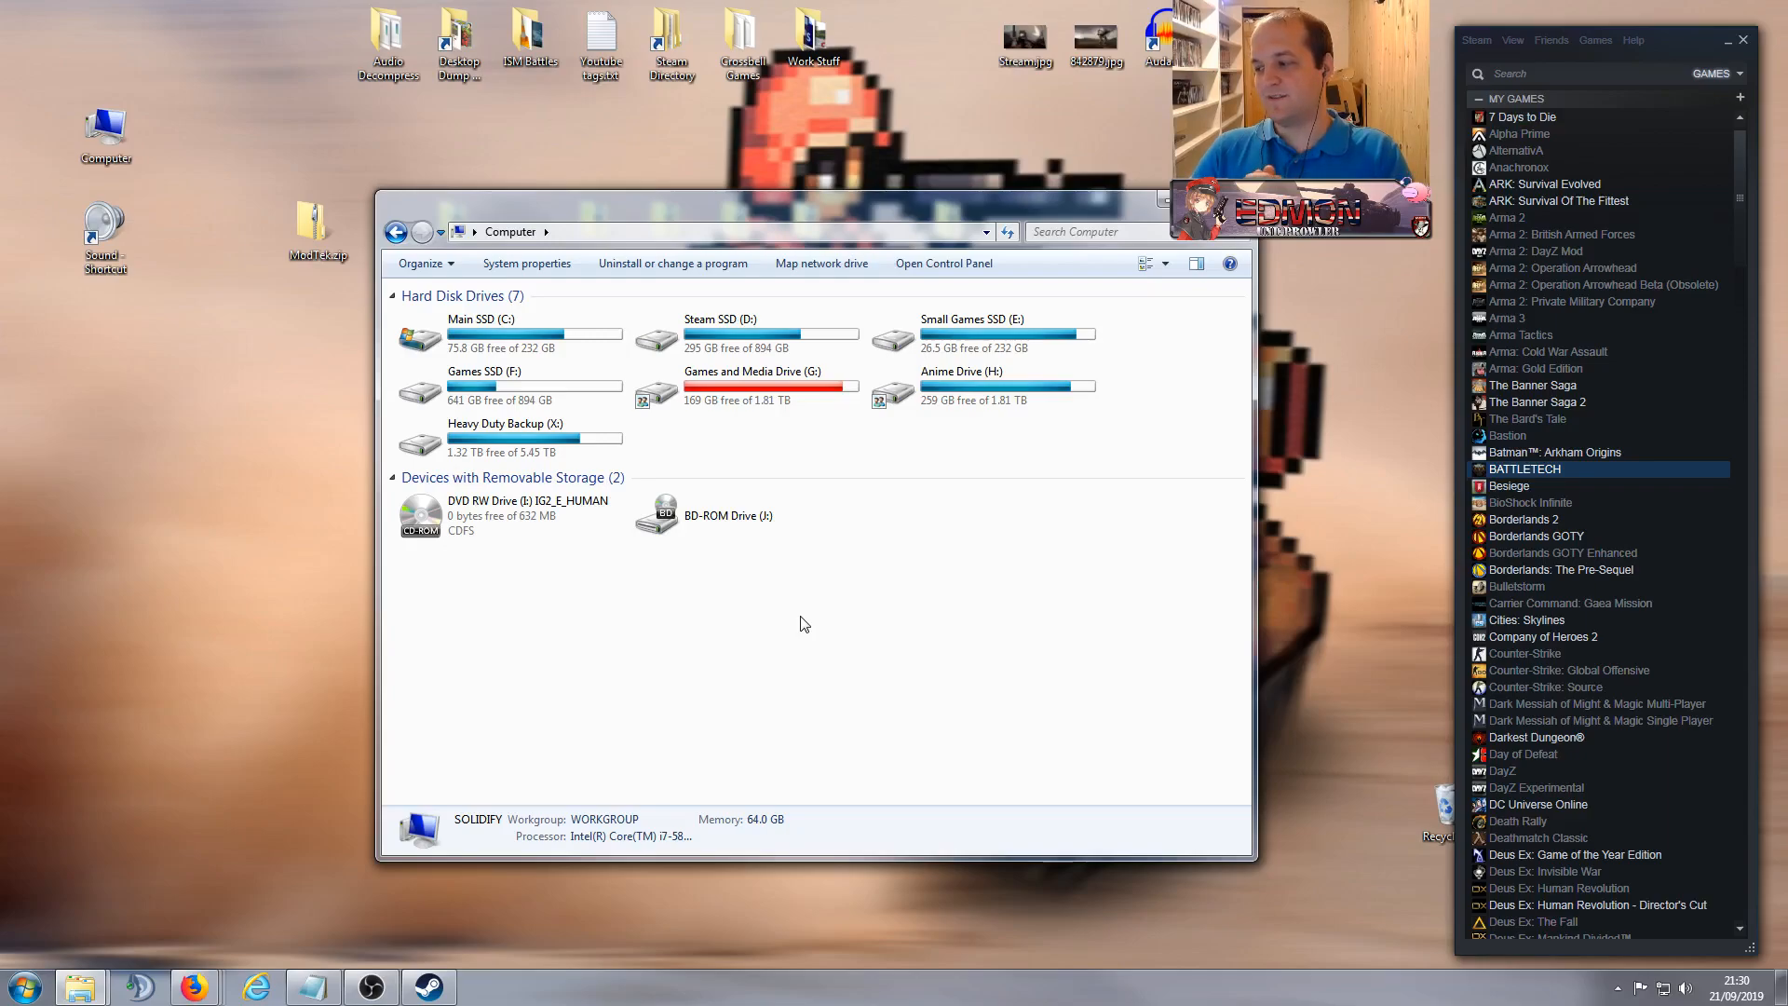